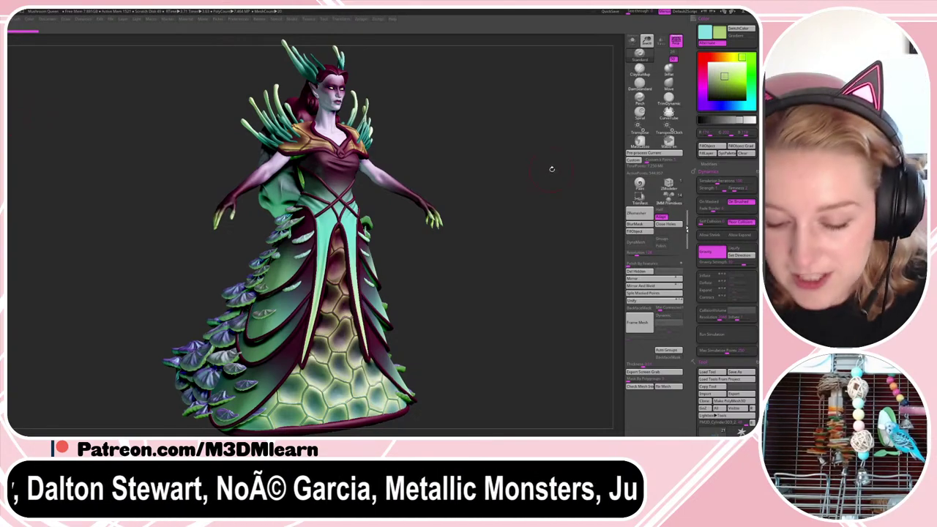
- Open the fire horse project without saving changes to the current one
{"action": "mouse_move", "coordinate": [563, 158]}
{"action": "left_mouse_down"}
{"action": "mouse_move", "coordinate": [553, 159]}
{"action": "mouse_move", "coordinate": [568, 156]}
{"action": "left_mouse_up"}
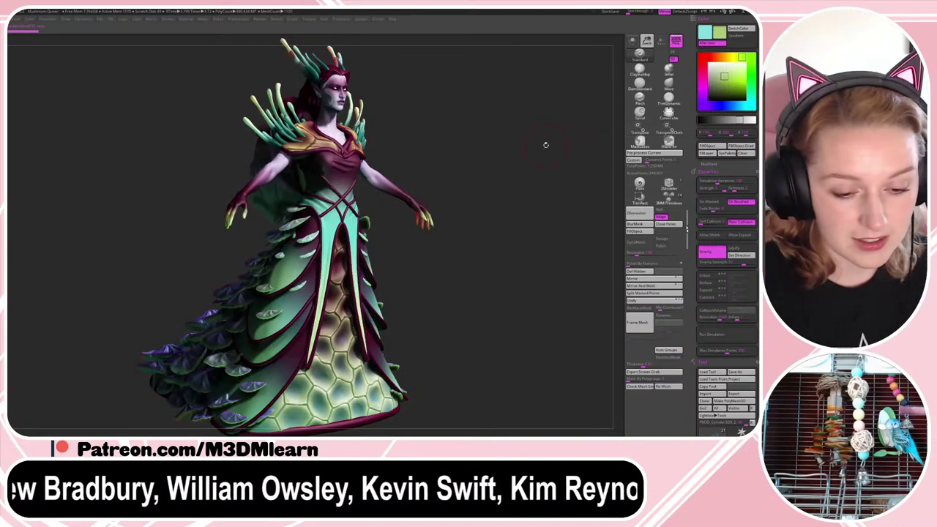
{"action": "left_click", "coordinate": [113, 21]}
{"action": "left_click", "coordinate": [126, 32]}
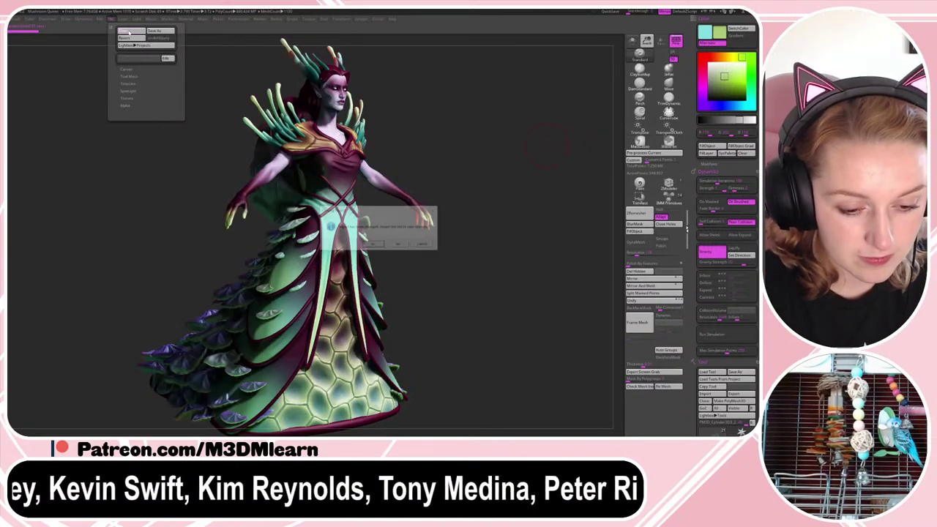
{"action": "left_click", "coordinate": [399, 245]}
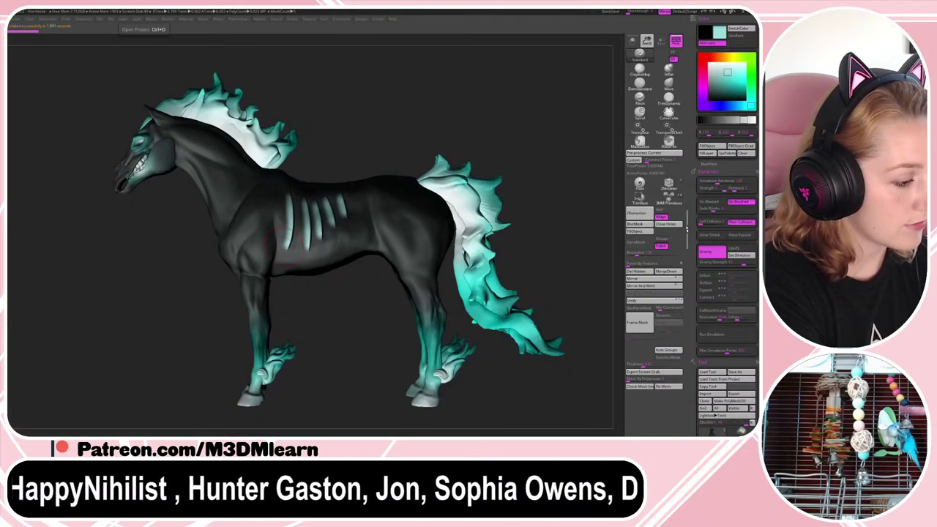
- Examine the horse from side and three-quarter views, toggling the polyframe display on its body
{"action": "left_click_drag", "start_coordinate": [571, 165], "coordinate": [577, 163]}
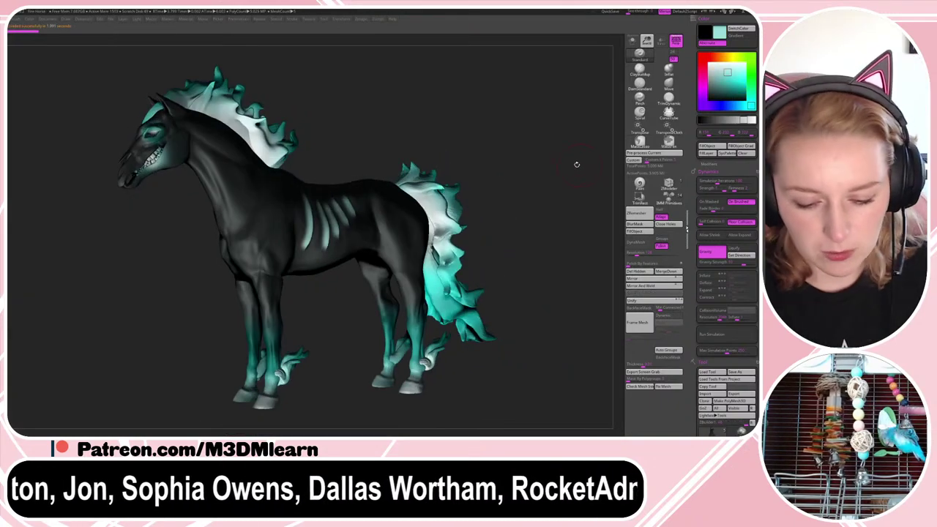
{"action": "key", "text": "space"}
{"action": "key", "text": "shift+f"}
{"action": "key", "text": "shift+f"}
{"action": "key", "text": "space"}
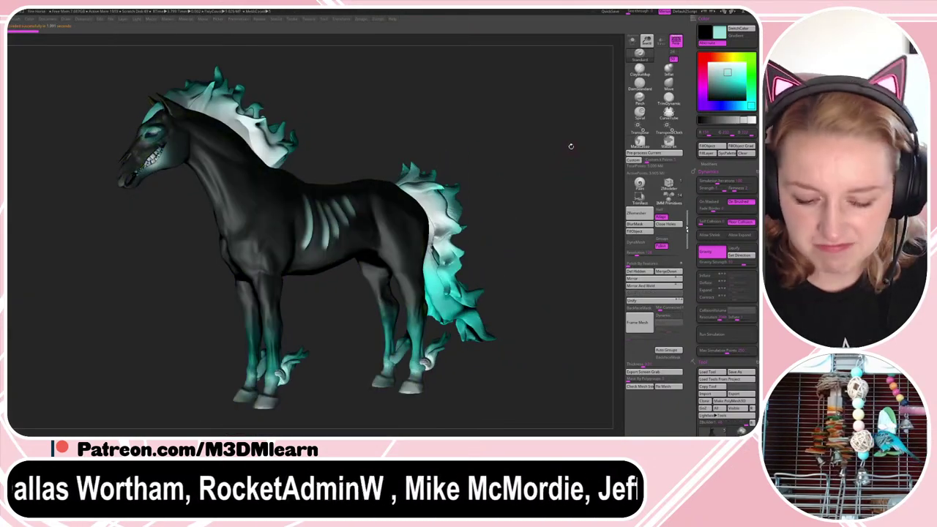
{"action": "left_click_drag", "start_coordinate": [522, 161], "coordinate": [509, 174]}
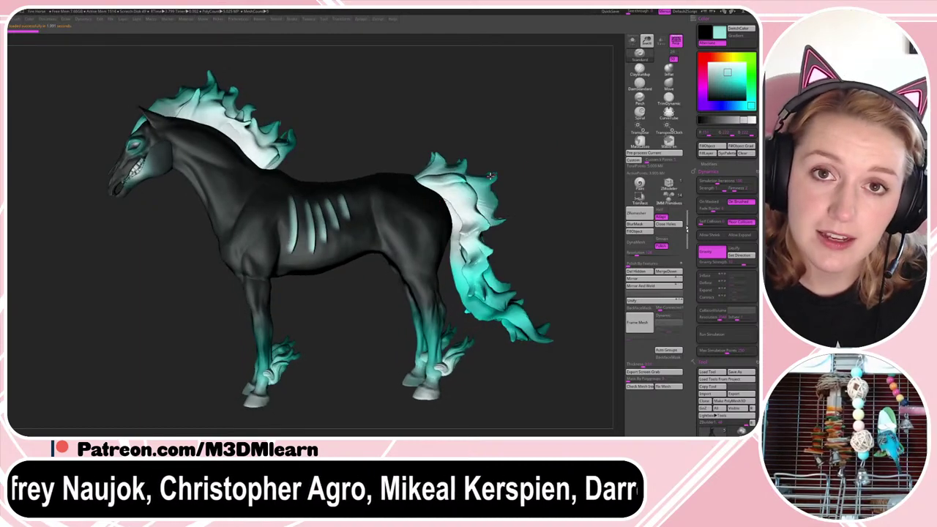
{"action": "mouse_move", "coordinate": [551, 145]}
{"action": "left_mouse_down"}
{"action": "mouse_move", "coordinate": [555, 136]}
{"action": "mouse_move", "coordinate": [561, 144]}
{"action": "left_mouse_up"}
{"action": "right_click", "coordinate": [554, 138]}
{"action": "key", "text": "shift+f"}
{"action": "key", "text": "shift+f"}
{"action": "key", "text": "shift+f"}
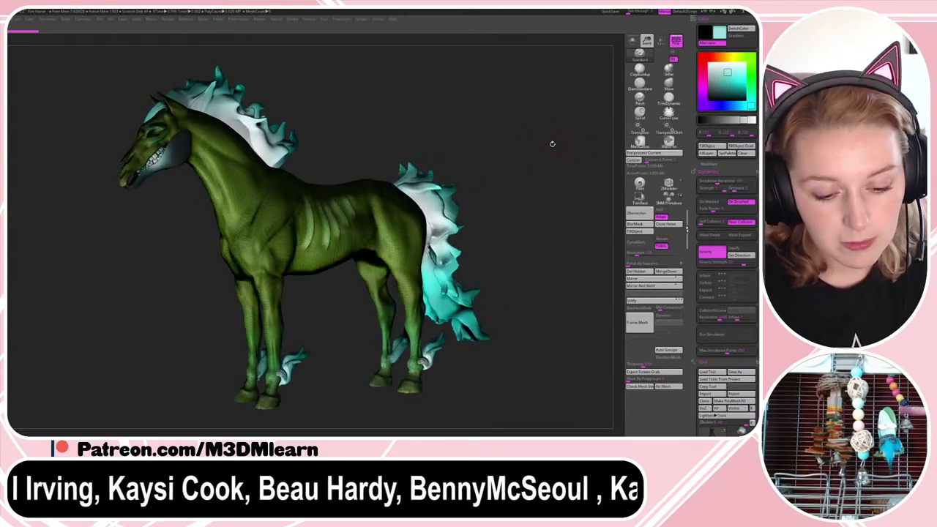
- Hide the polyframe and adjust the scene light to brighten the horse
{"action": "key", "text": "shift+f"}
{"action": "left_click", "coordinate": [138, 21]}
{"action": "left_click", "coordinate": [156, 45]}
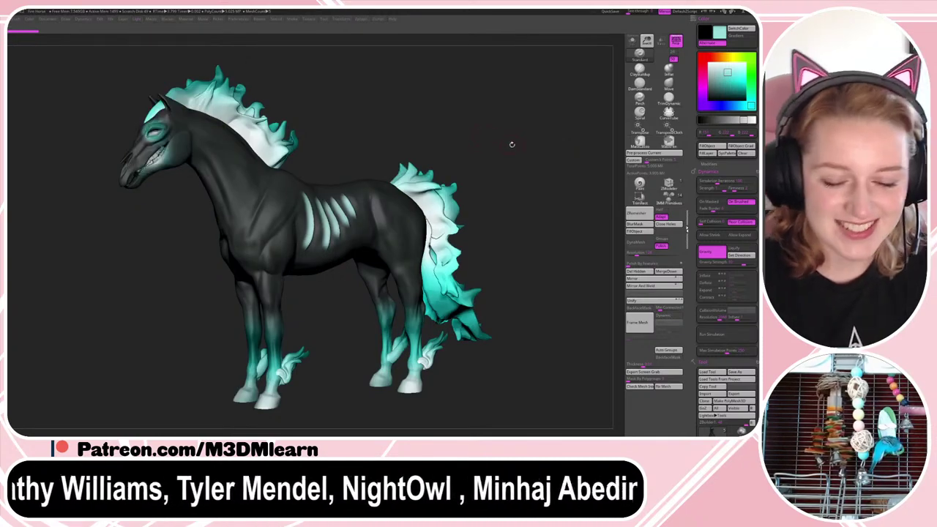
{"action": "left_click_drag", "start_coordinate": [511, 137], "coordinate": [497, 130]}
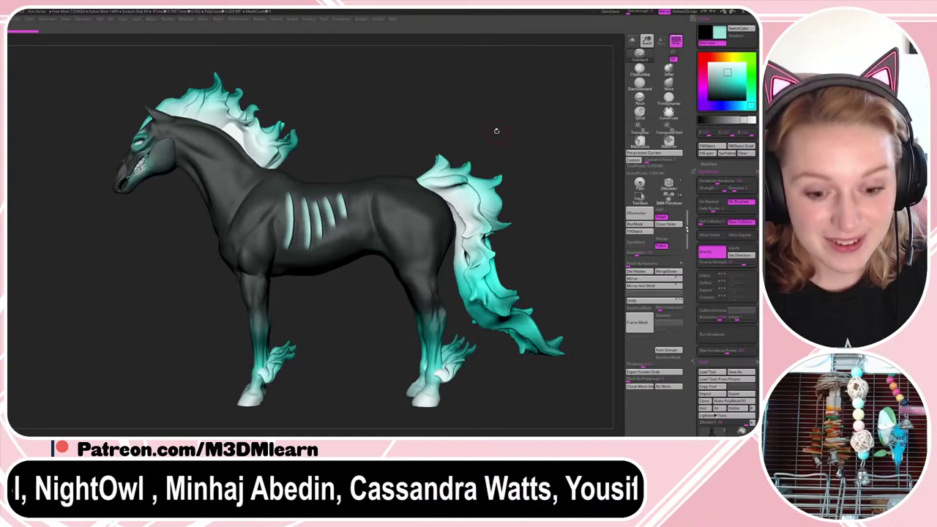
- Open the subtool list and examine the horse body's mesh density with polyframe
{"action": "left_click_drag", "start_coordinate": [708, 428], "coordinate": [709, 319]}
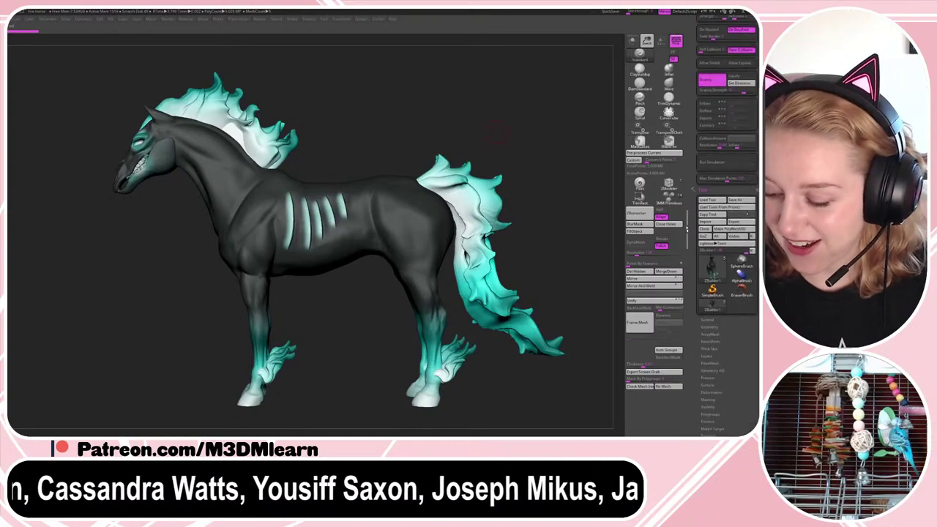
{"action": "left_click", "coordinate": [709, 320]}
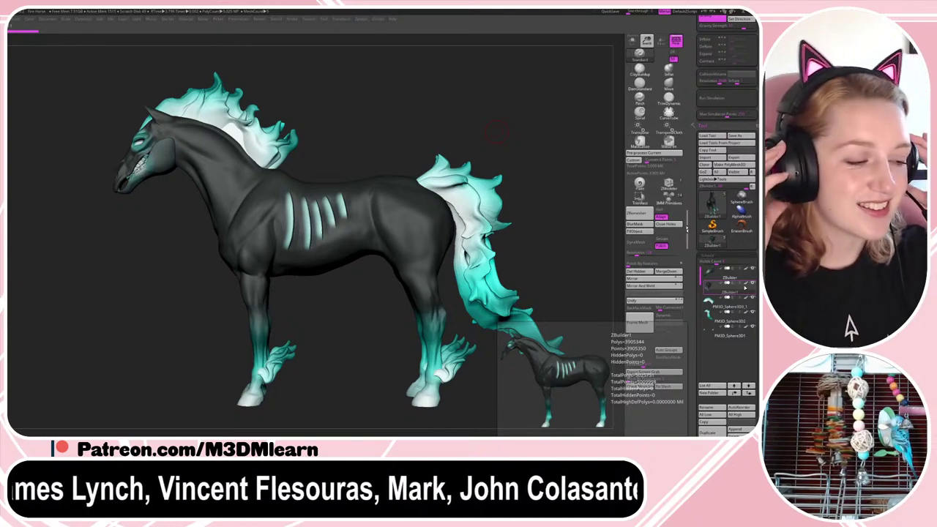
{"action": "right_click", "coordinate": [561, 171]}
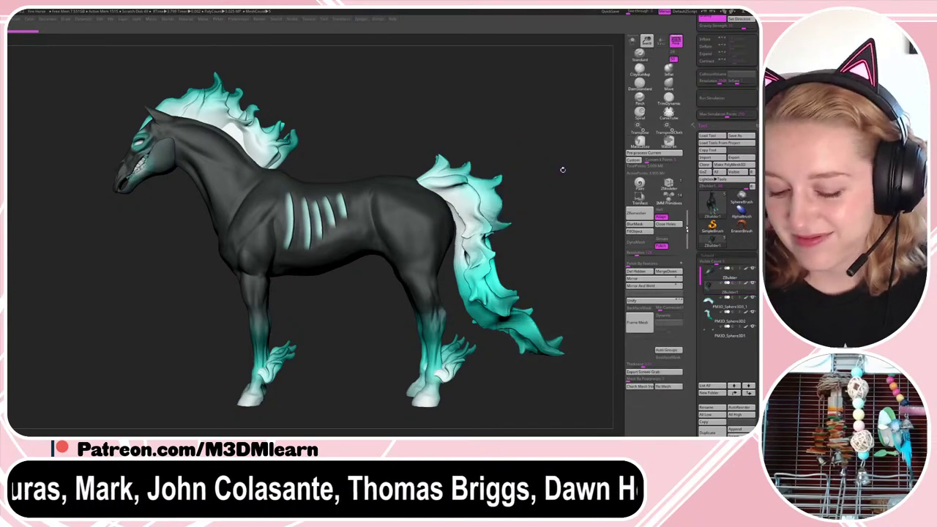
{"action": "key", "text": "shift+f"}
{"action": "key", "text": "shift+f"}
{"action": "left_click_drag", "start_coordinate": [757, 344], "coordinate": [756, 209]}
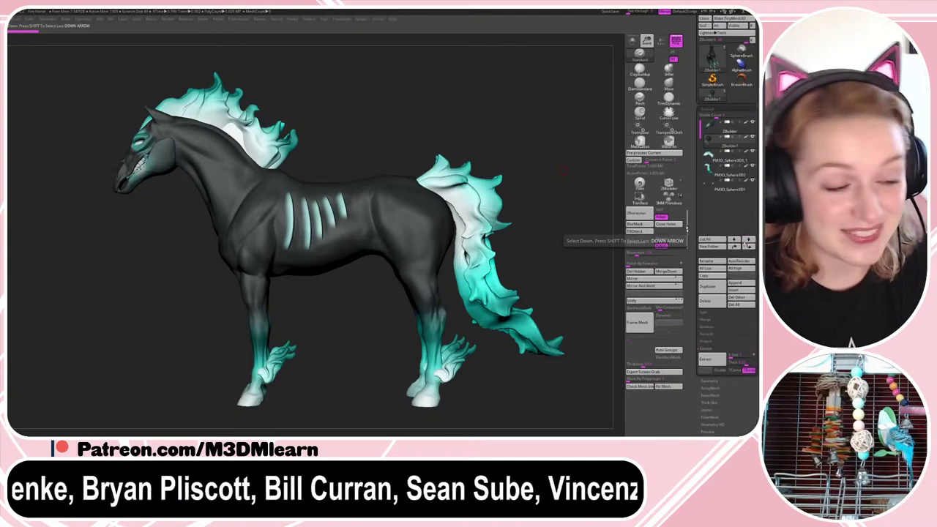
{"action": "key", "text": "shift+f"}
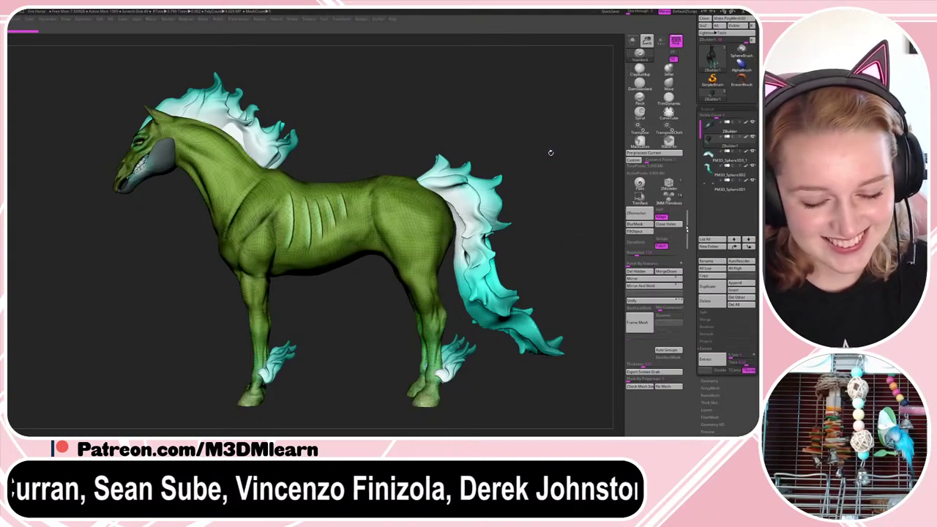
{"action": "key", "text": "shift+f"}
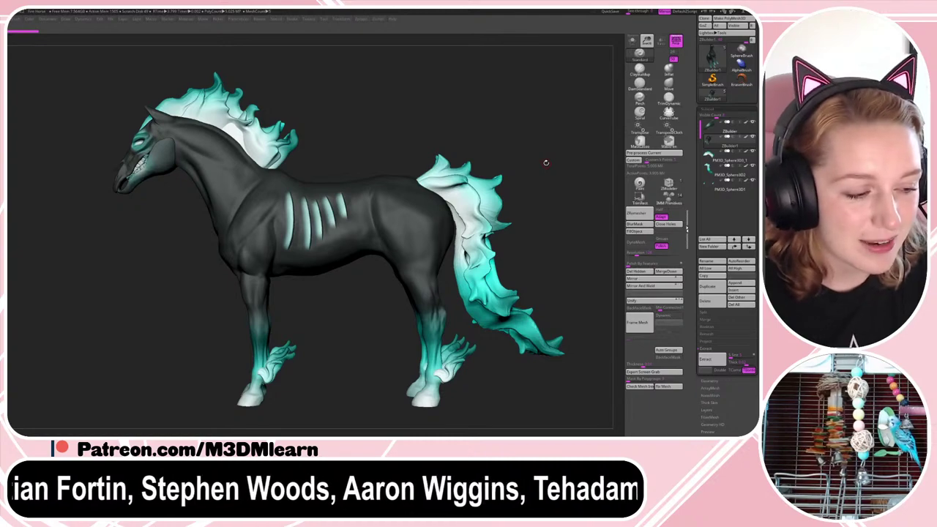
{"action": "key", "text": "shift+f"}
{"action": "key", "text": "shift+f"}
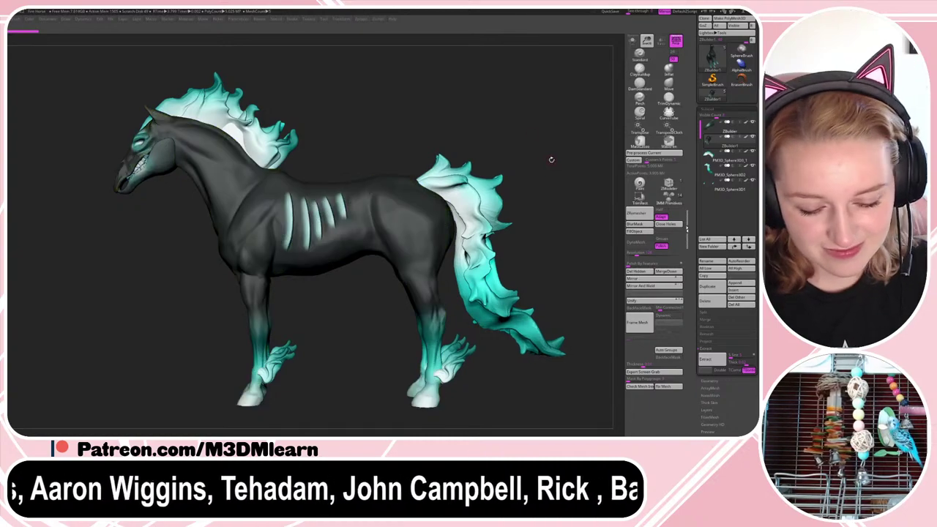
{"action": "left_click_drag", "start_coordinate": [552, 159], "coordinate": [554, 163]}
{"action": "key", "text": "shift+f"}
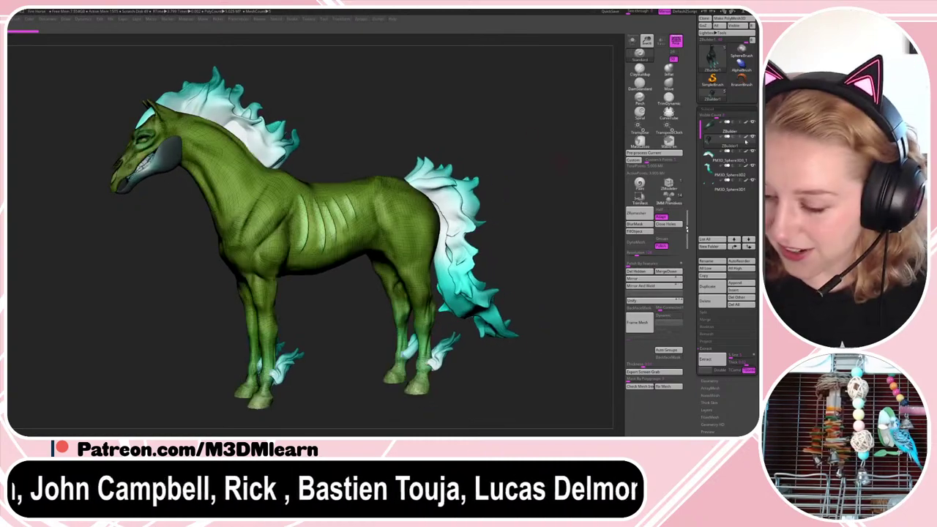
- Lower the horse body's subdivision by two levels and check how the coarser mesh affects the painted ribs
{"action": "left_click", "coordinate": [711, 109]}
{"action": "left_click", "coordinate": [712, 117]}
{"action": "key", "text": "shift+f"}
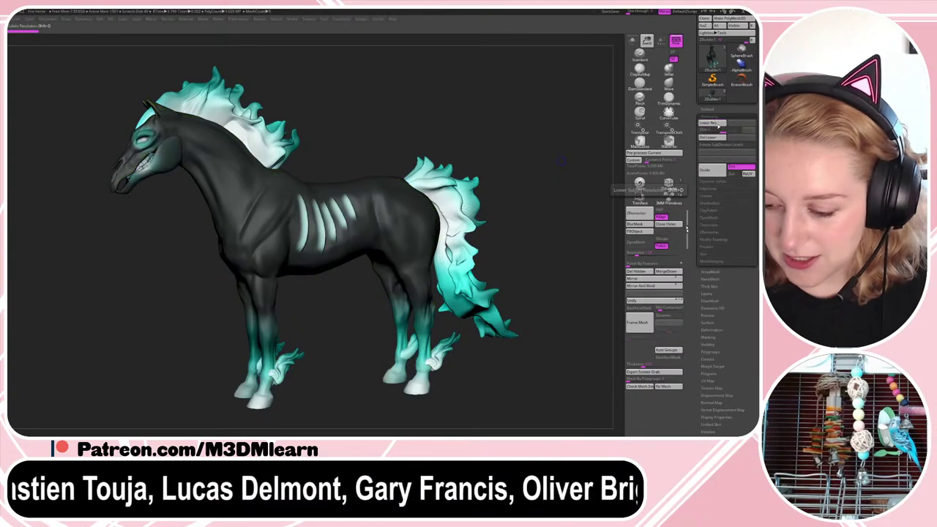
{"action": "left_click", "coordinate": [719, 124]}
{"action": "left_click", "coordinate": [719, 125]}
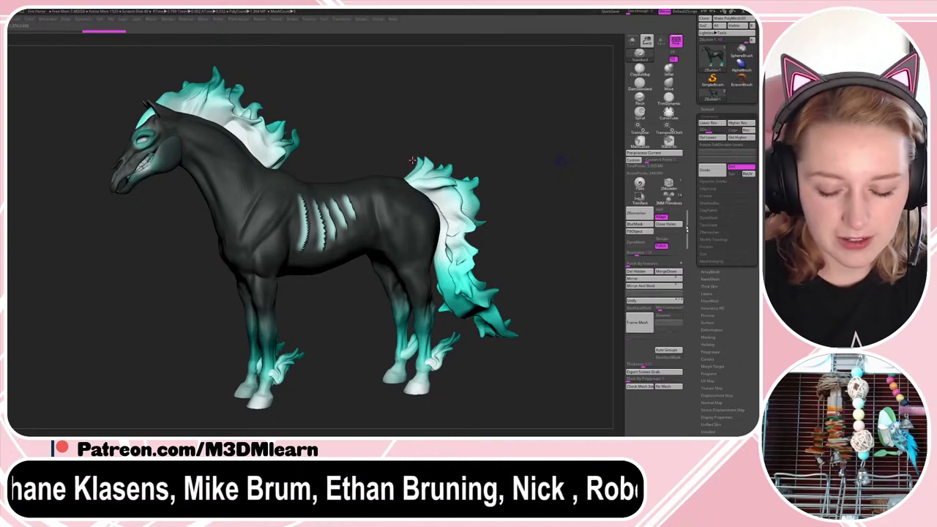
{"action": "key", "text": "shift+f"}
{"action": "key", "text": "shift+f"}
{"action": "right_click_drag", "start_coordinate": [534, 154], "coordinate": [552, 155]}
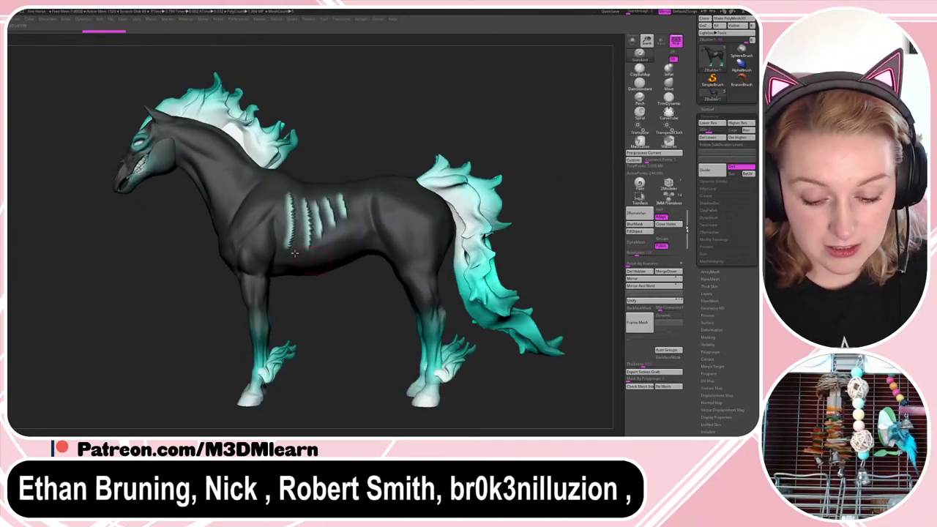
{"action": "key", "text": "shift+f"}
{"action": "key", "text": "shift+f"}
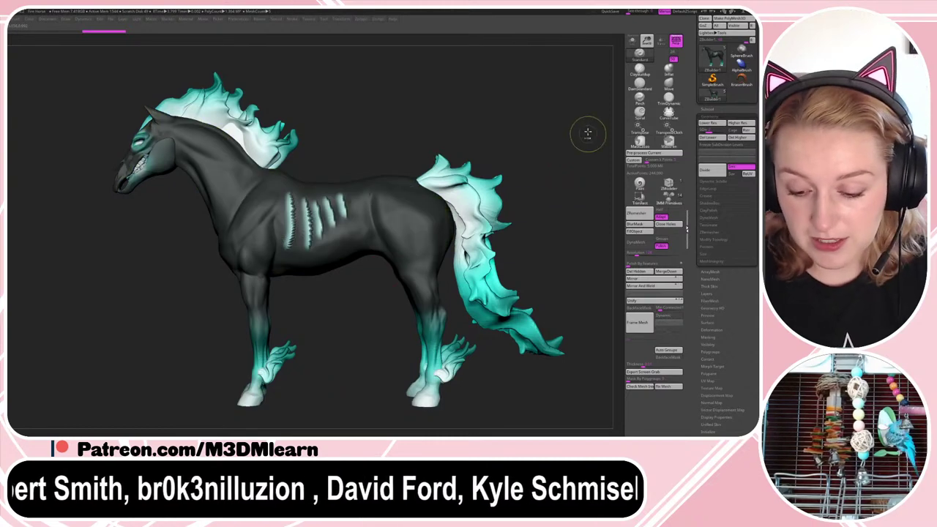
- Try masking the rear part of the horse's body at the lower subdivision level, blur the mask and clear it
{"action": "left_click_drag", "start_coordinate": [592, 122], "coordinate": [311, 412], "text": "ctrl"}
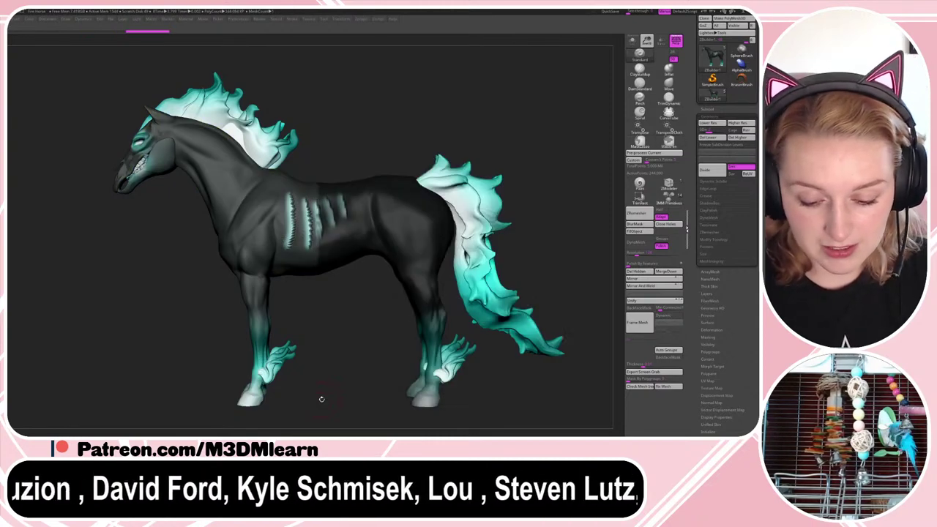
{"action": "left_click", "coordinate": [400, 222], "text": "ctrl"}
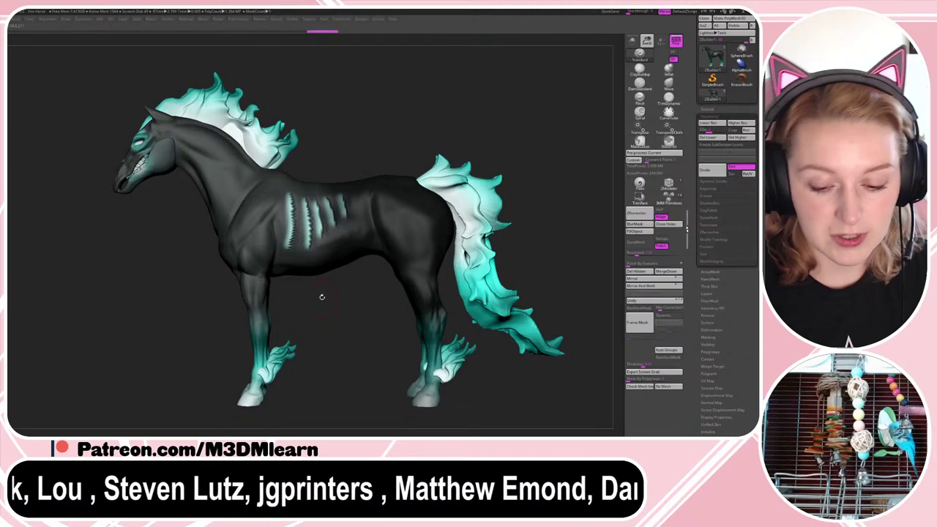
{"action": "left_click_drag", "start_coordinate": [547, 138], "coordinate": [573, 163], "text": "ctrl"}
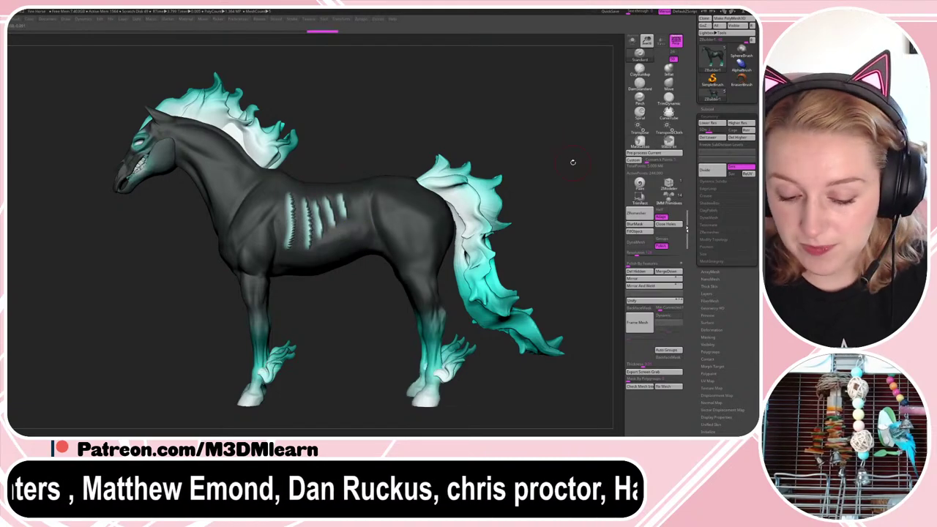
- Return the body to its highest subdivision level and try masking its rear part there, blurring and clearing the mask
{"action": "left_click", "coordinate": [741, 126]}
{"action": "left_click", "coordinate": [742, 126]}
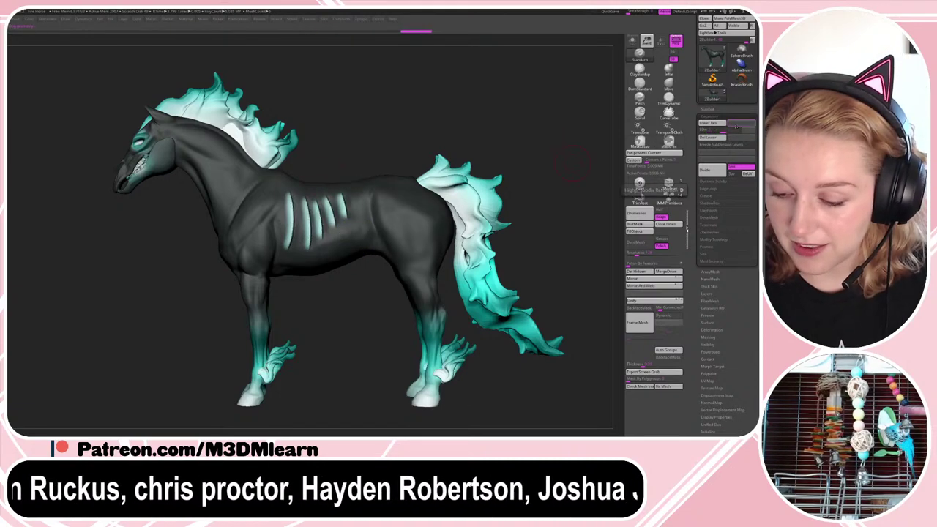
{"action": "left_click_drag", "start_coordinate": [549, 114], "coordinate": [361, 306], "text": "ctrl+shift"}
{"action": "key", "text": "ctrl+z"}
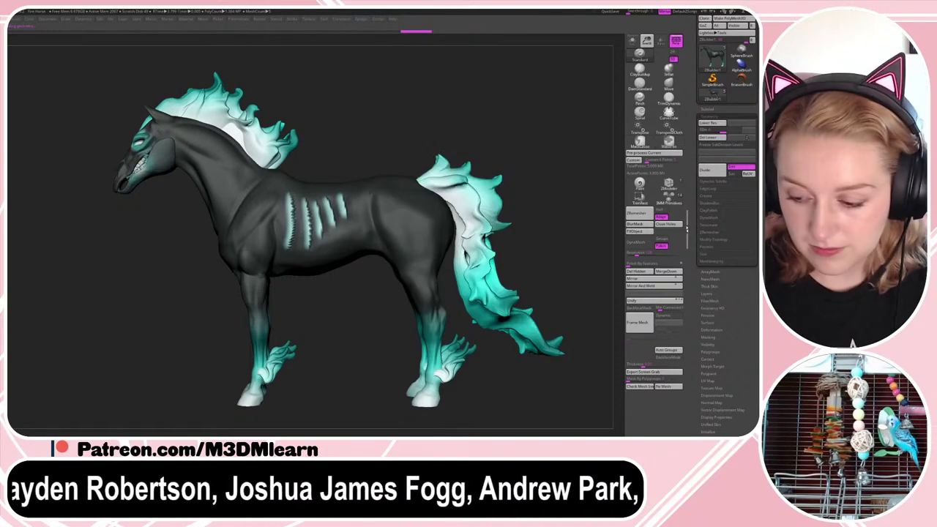
{"action": "left_click_drag", "start_coordinate": [548, 130], "coordinate": [296, 430], "text": "ctrl"}
{"action": "left_click", "coordinate": [323, 191], "text": "ctrl"}
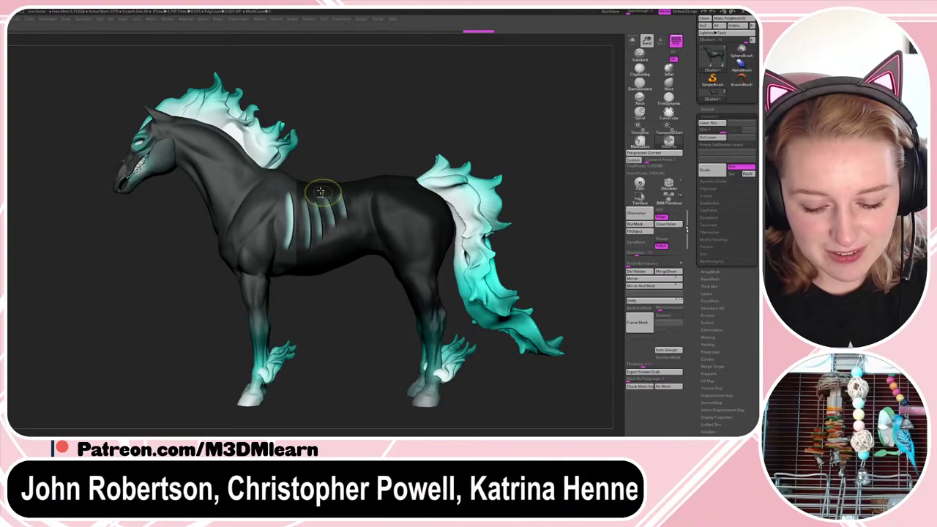
{"action": "left_click", "coordinate": [328, 184], "text": "ctrl"}
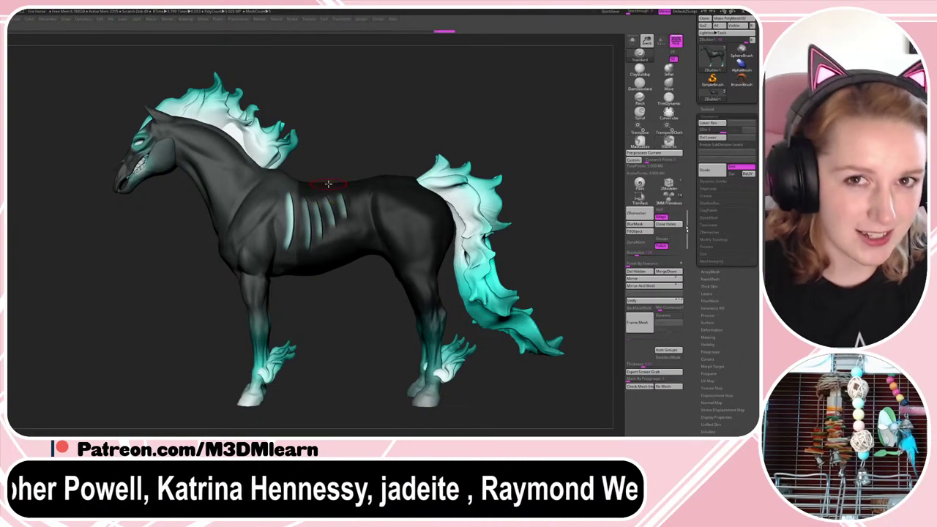
{"action": "left_click", "coordinate": [328, 185], "text": "ctrl"}
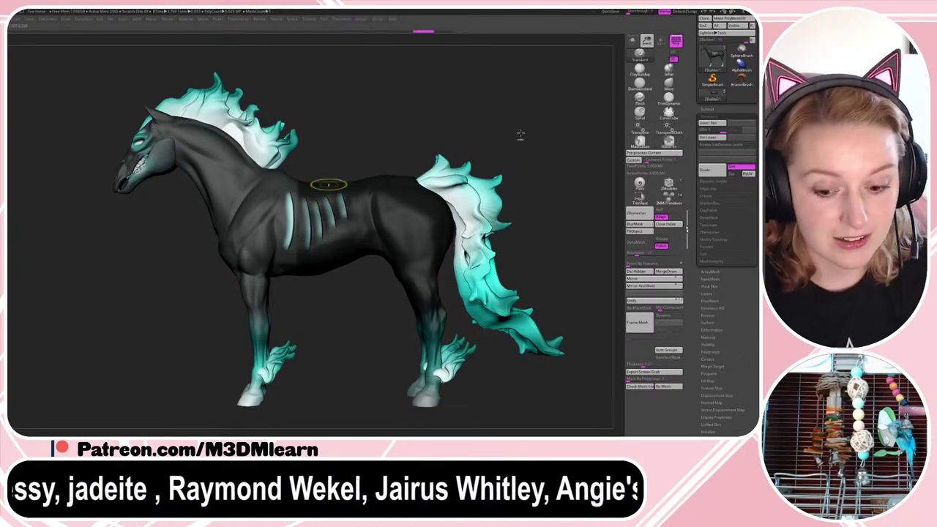
{"action": "left_click_drag", "start_coordinate": [521, 136], "coordinate": [525, 141], "text": "ctrl"}
{"action": "key", "text": "shift+f"}
{"action": "key", "text": "shift+f"}
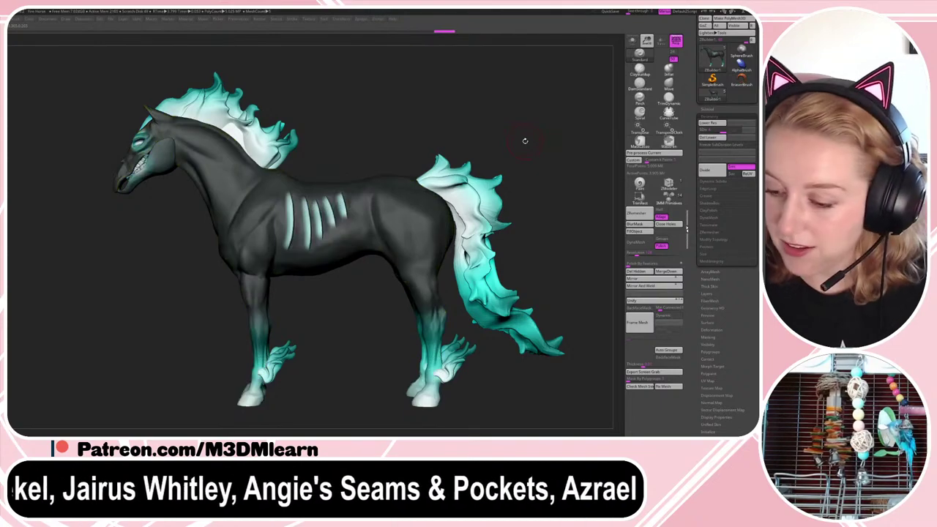
- Select the leg flames, mane and lower jaw subtools in turn with polyframe on to inspect their polygroups
{"action": "left_click", "coordinate": [708, 109]}
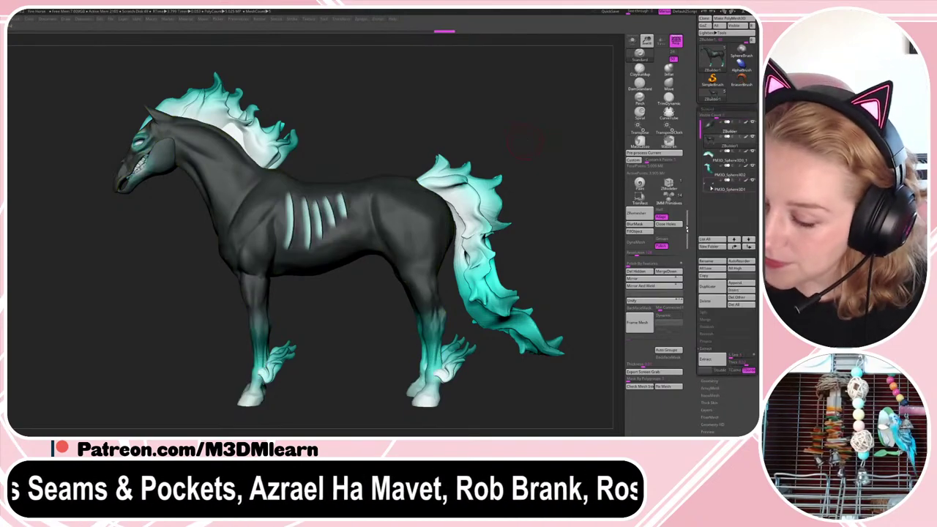
{"action": "left_click", "coordinate": [711, 188]}
{"action": "key", "text": "shift+f"}
{"action": "left_click", "coordinate": [710, 156]}
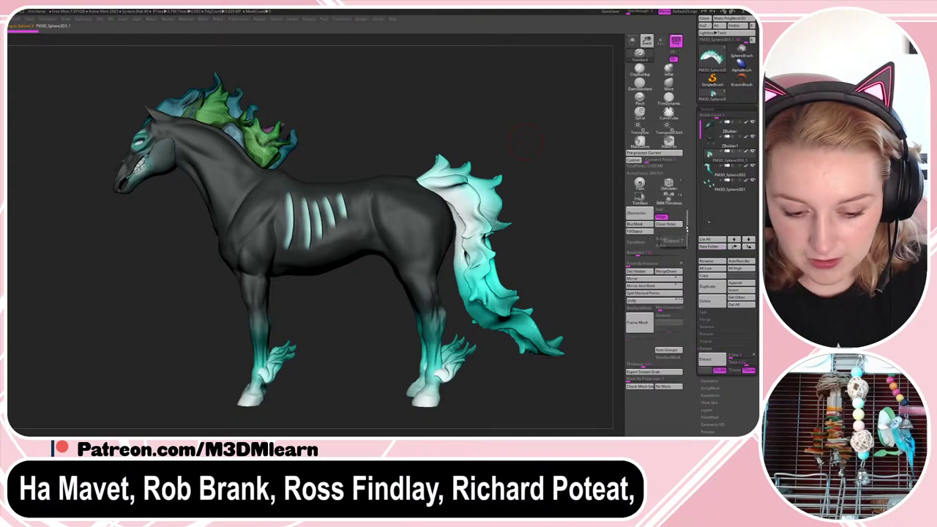
{"action": "left_click", "coordinate": [711, 188]}
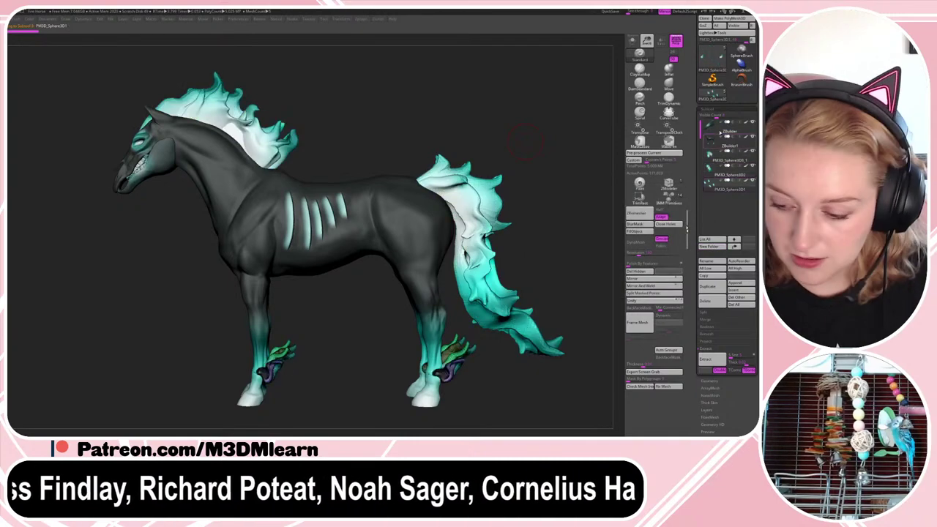
{"action": "left_click", "coordinate": [717, 128]}
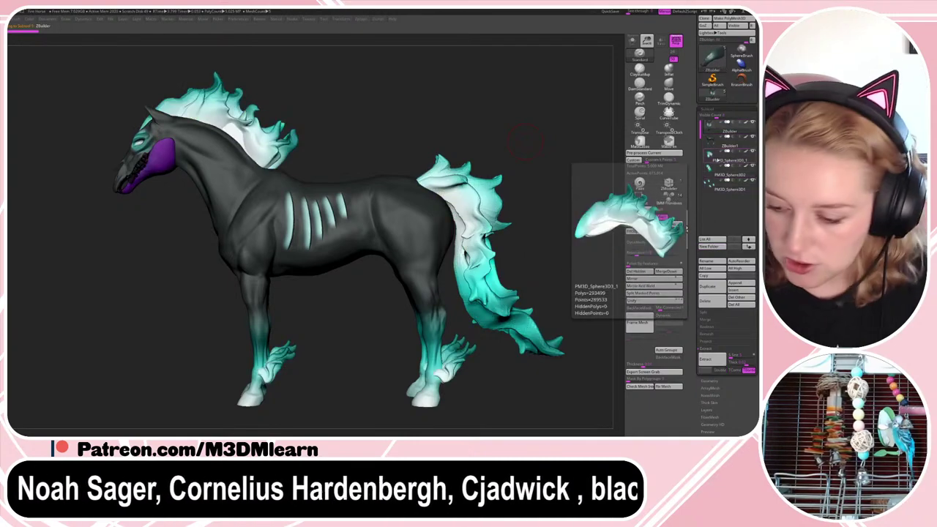
- Isolate the lower jaw subtool in Solo mode with the polyframe hidden
{"action": "left_click", "coordinate": [632, 41]}
{"action": "key", "text": "shift+f"}
{"action": "mouse_move", "coordinate": [564, 161]}
{"action": "left_mouse_down"}
{"action": "mouse_move", "coordinate": [581, 181]}
{"action": "mouse_move", "coordinate": [563, 161]}
{"action": "left_mouse_up"}
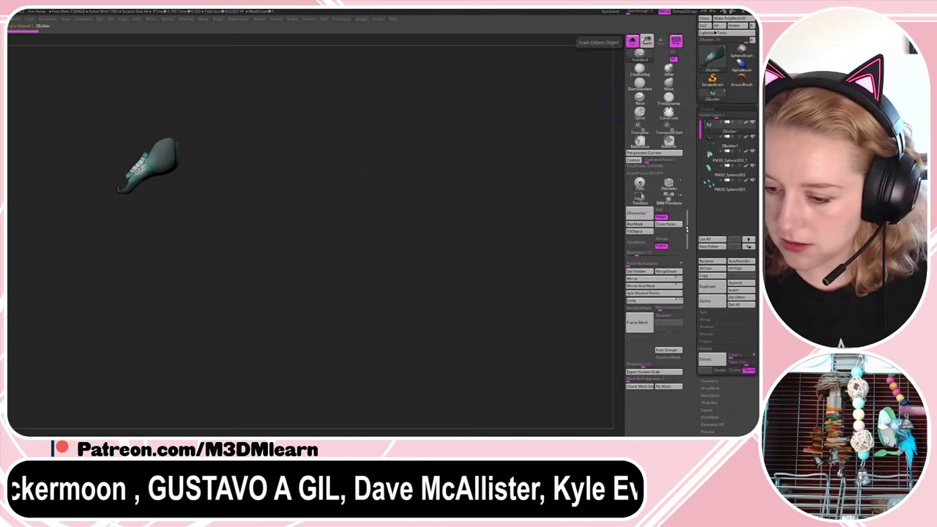
- Leave Solo mode to show the whole horse again and check the lower jaw's polygroup with the polyframe
{"action": "left_click", "coordinate": [632, 40]}
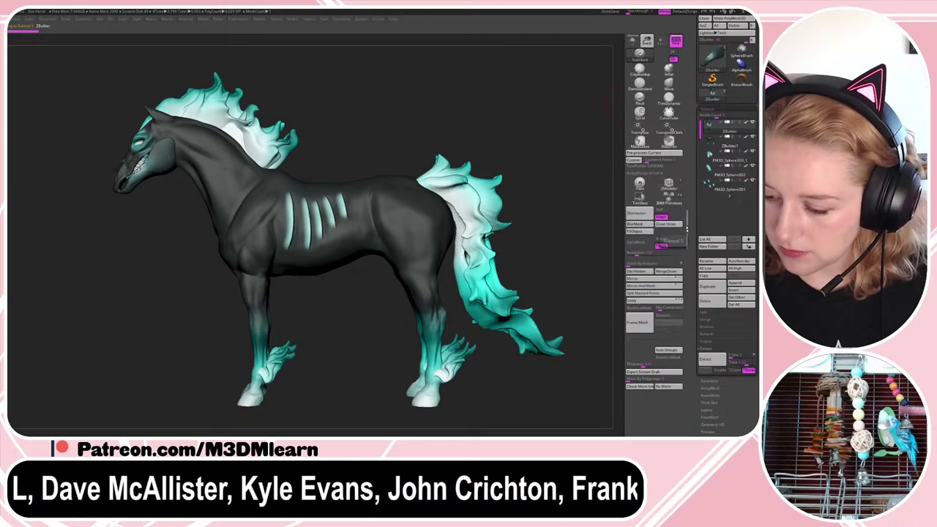
{"action": "key", "text": "shift+f"}
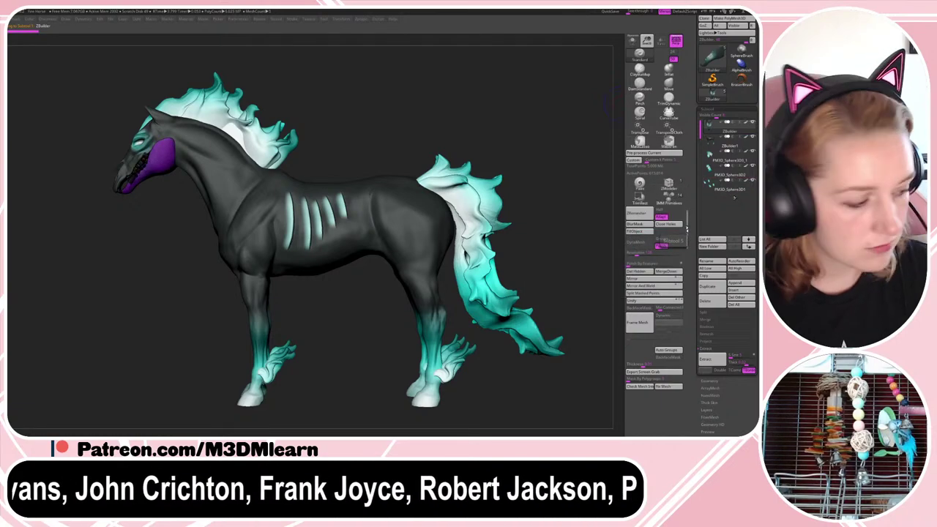
{"action": "key", "text": "shift+f"}
{"action": "key", "text": "shift+f"}
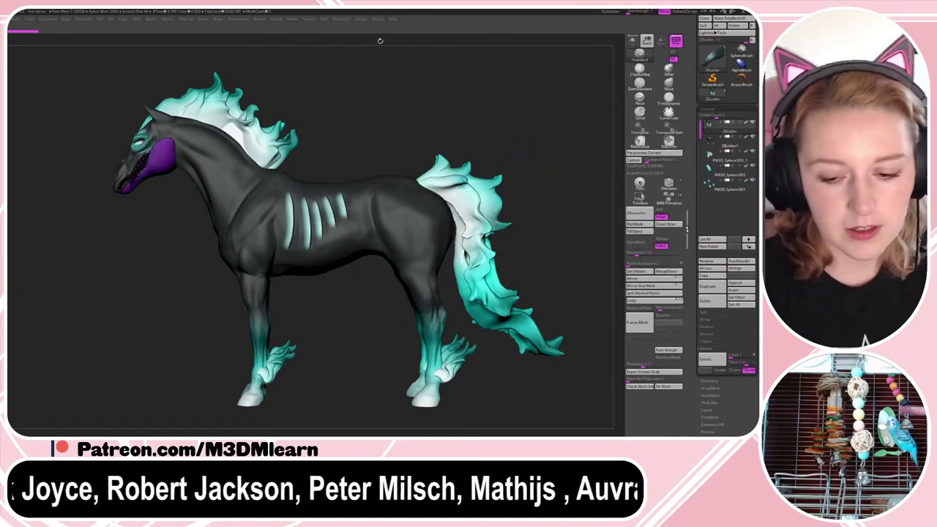
- Combine all subtools into one posing mesh with Transpose Master's TPoseMesh and check its polygroups with the polyframe
{"action": "left_click", "coordinate": [362, 21]}
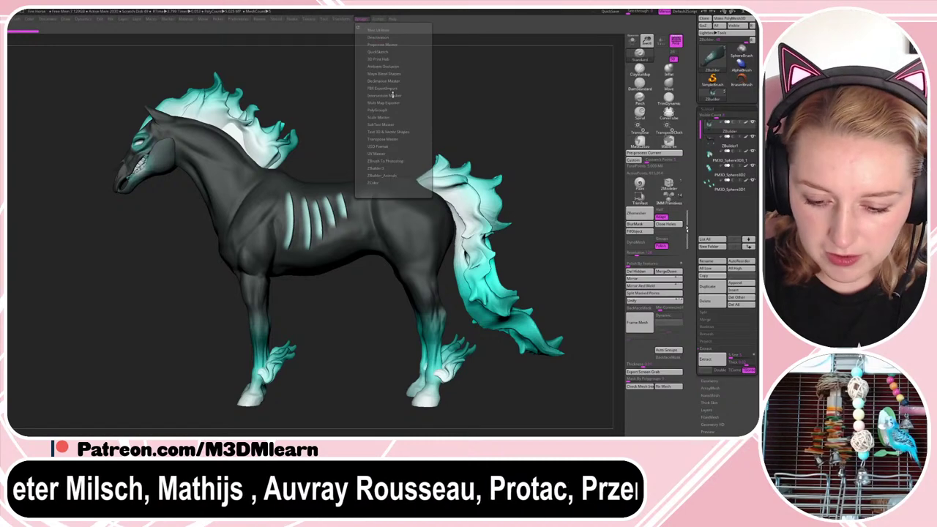
{"action": "left_click", "coordinate": [388, 139]}
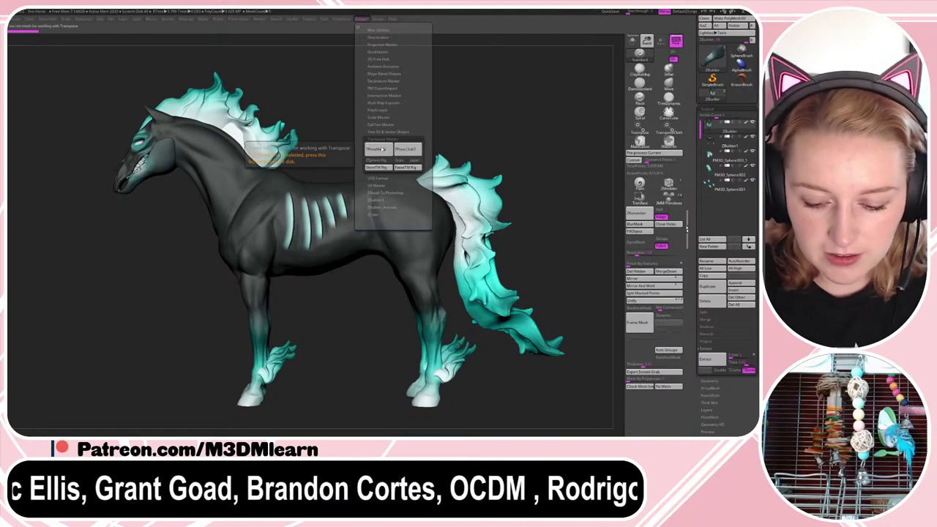
{"action": "left_click", "coordinate": [382, 148]}
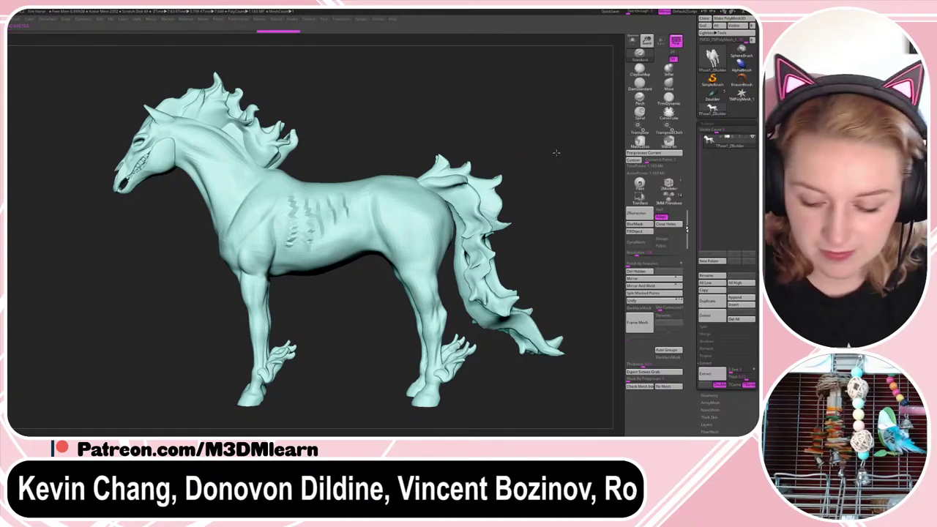
{"action": "left_click_drag", "start_coordinate": [557, 153], "coordinate": [564, 158]}
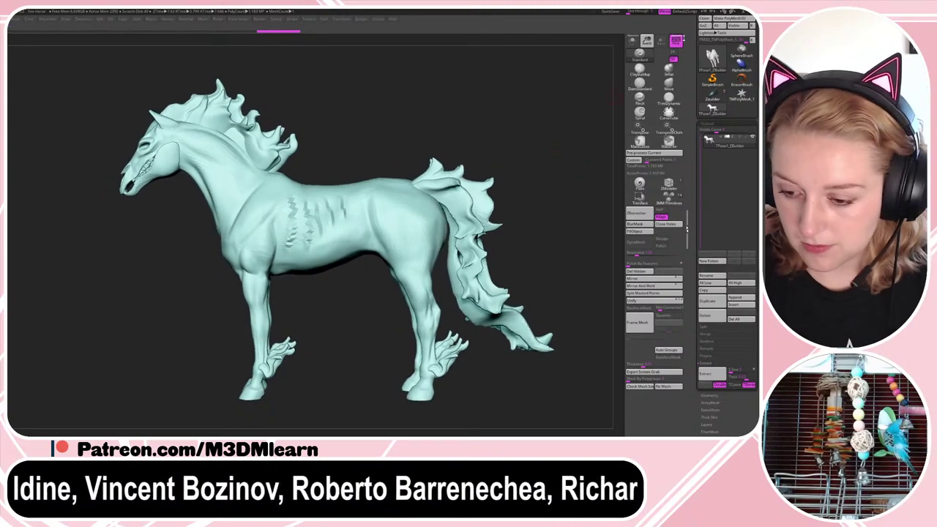
{"action": "key", "text": "shift+f"}
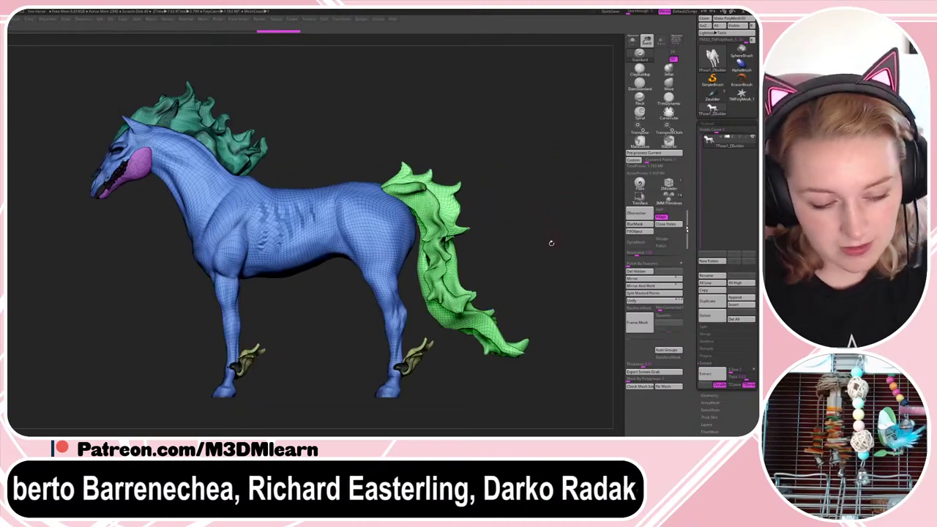
{"action": "key", "text": "shift+f"}
- Mask the horse's hindquarters and tail on the combined mesh, blur the mask edge and activate the transpose line
{"action": "left_click_drag", "start_coordinate": [552, 240], "coordinate": [552, 203], "text": "alt"}
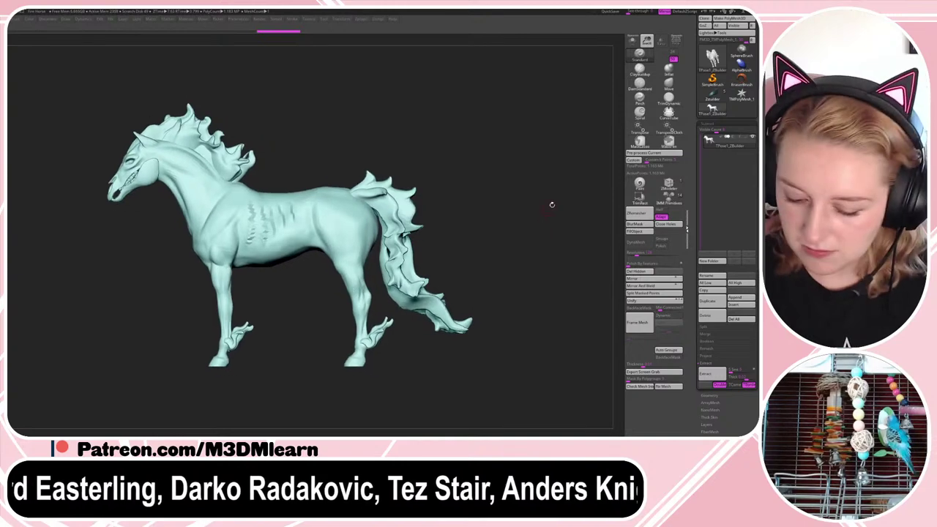
{"action": "left_click_drag", "start_coordinate": [556, 137], "coordinate": [309, 405], "text": "ctrl"}
{"action": "left_click", "coordinate": [353, 226], "text": "ctrl"}
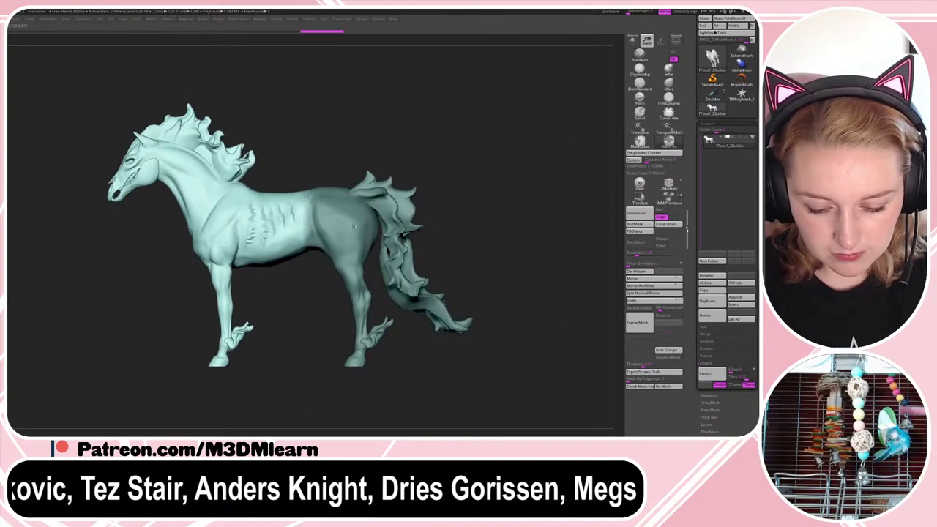
{"action": "left_click", "coordinate": [509, 186], "text": "ctrl"}
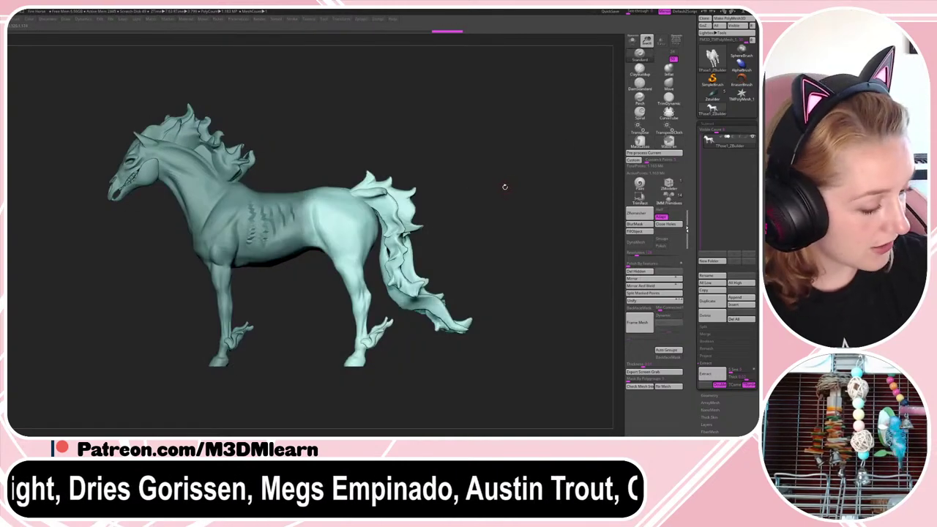
{"action": "key", "text": "w"}
{"action": "key", "text": "y"}
{"action": "left_click", "coordinate": [458, 186], "text": "ctrl"}
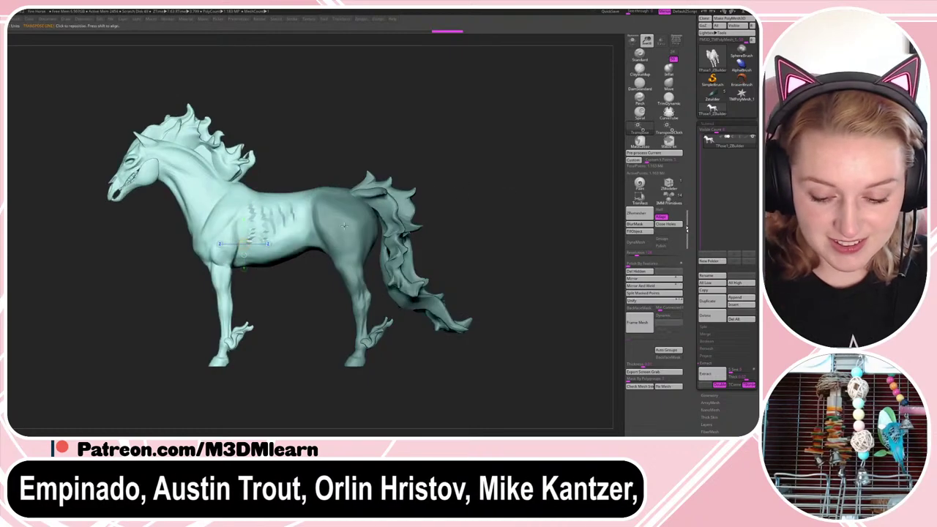
- Rotate the unmasked front body upwards about the hindquarters into a rearing pose, adjust it slightly and clear the mask
{"action": "left_click_drag", "start_coordinate": [309, 222], "coordinate": [141, 154]}
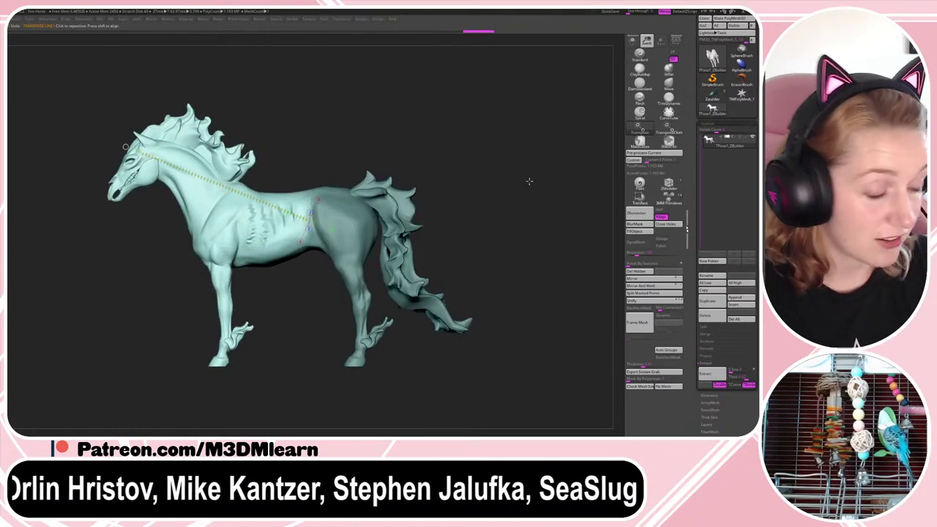
{"action": "left_click_drag", "start_coordinate": [529, 181], "coordinate": [541, 202], "text": "alt"}
{"action": "left_click_drag", "start_coordinate": [152, 175], "coordinate": [196, 119]}
{"action": "key", "text": "q"}
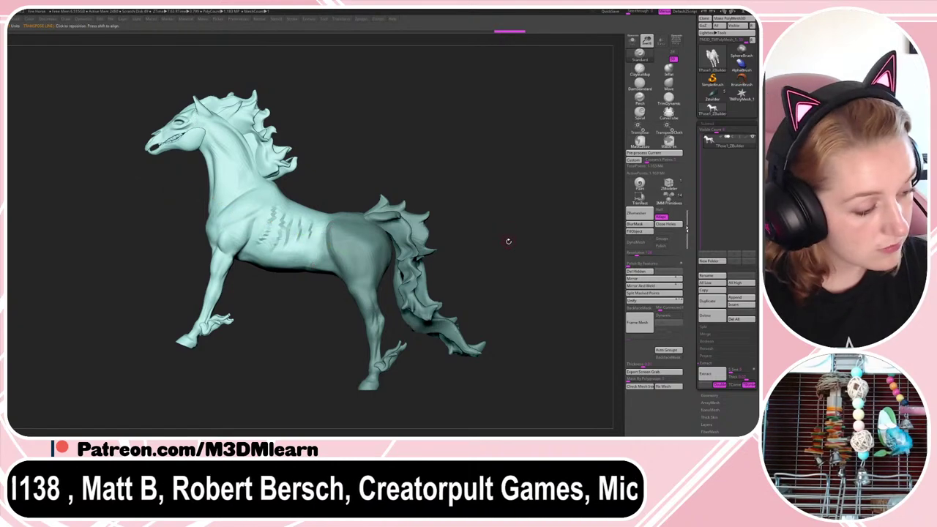
{"action": "key", "text": "w"}
{"action": "left_click_drag", "start_coordinate": [237, 209], "coordinate": [243, 209]}
{"action": "key", "text": "q"}
{"action": "key", "text": "space"}
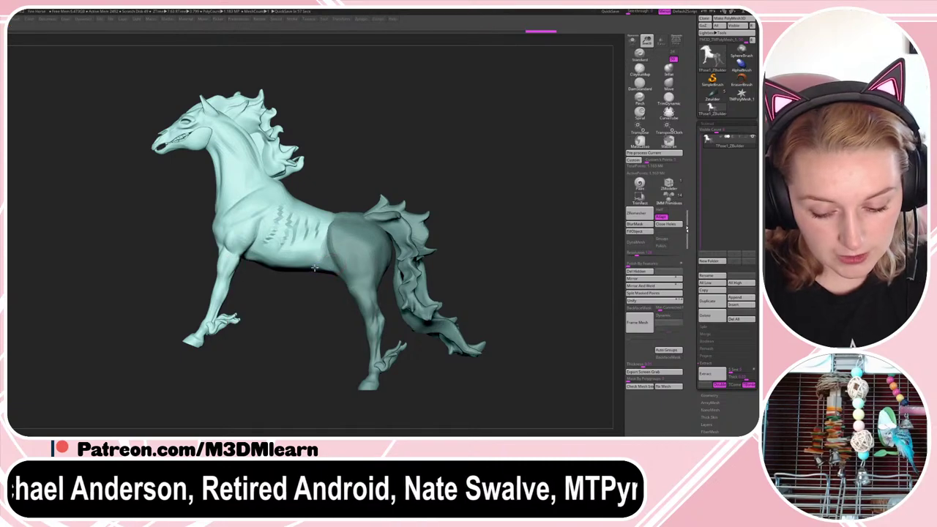
{"action": "left_click_drag", "start_coordinate": [489, 194], "coordinate": [480, 203], "text": "ctrl"}
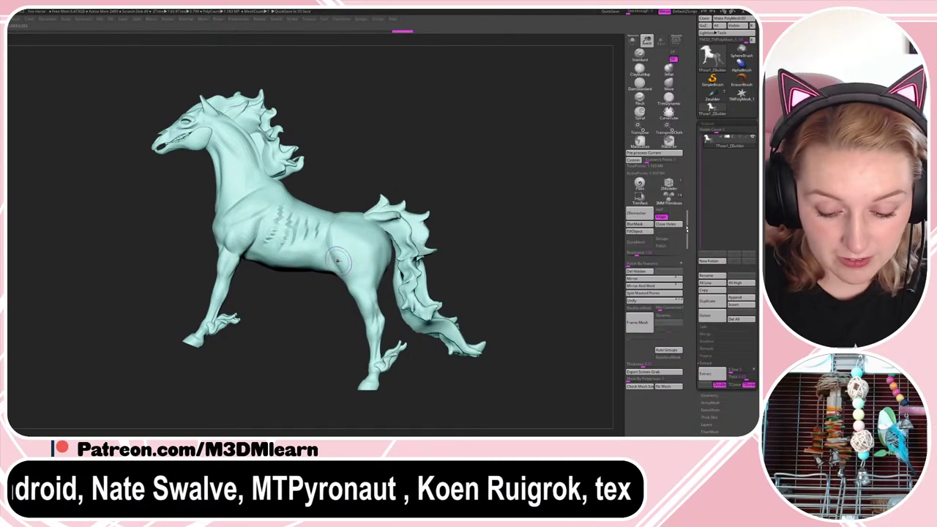
- Use the polygroups to hide the tail, leaving the rest of the posing mesh visible without the polyframe
{"action": "left_click_drag", "start_coordinate": [563, 198], "coordinate": [483, 208]}
{"action": "left_click_drag", "start_coordinate": [543, 209], "coordinate": [556, 214], "text": "shift"}
{"action": "key", "text": "shift+f"}
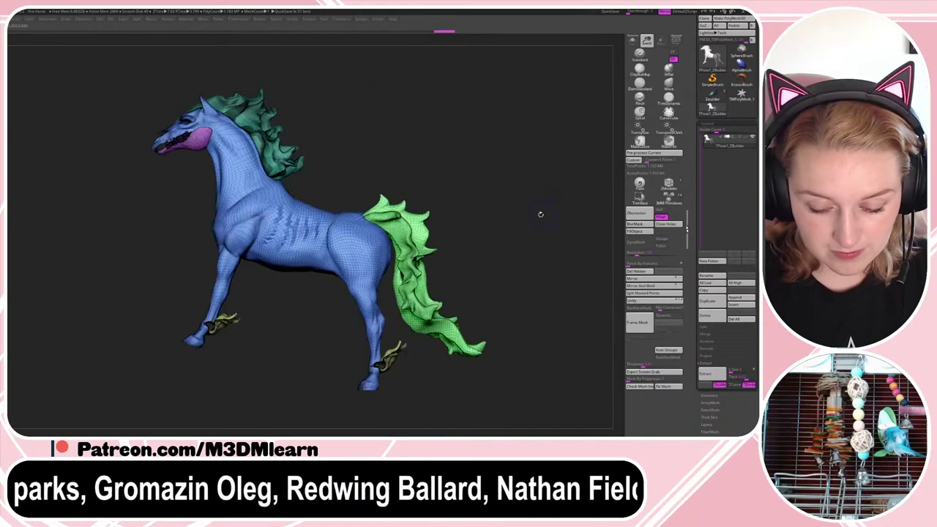
{"action": "key", "text": "shift+f"}
{"action": "key", "text": "shift+f"}
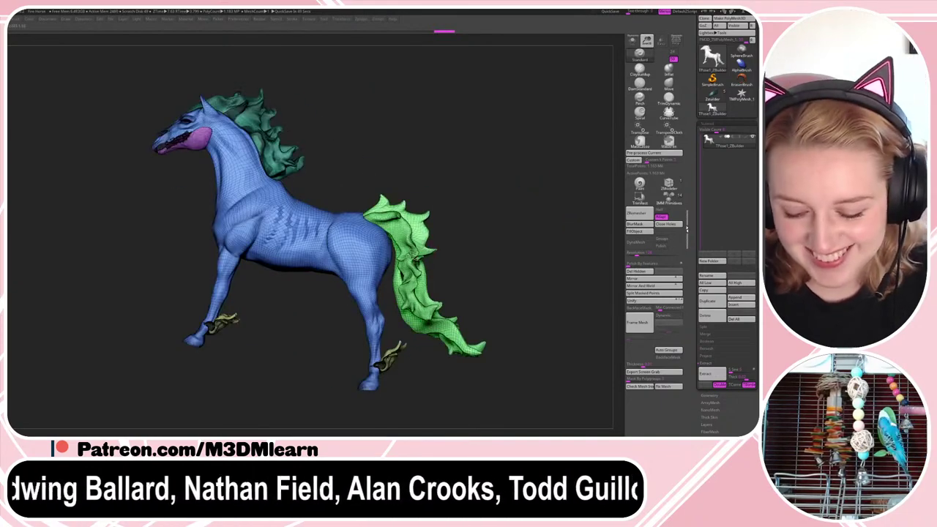
{"action": "left_click", "coordinate": [415, 256], "text": "ctrl+shift"}
{"action": "left_click", "coordinate": [415, 259], "text": "ctrl+shift"}
{"action": "key", "text": "shift+f"}
- Mask everything except the horse's left hind leg, unmasking one half of the hindquarters and blurring and inverting as needed
{"action": "left_click_drag", "start_coordinate": [545, 249], "coordinate": [448, 252]}
{"action": "left_click_drag", "start_coordinate": [467, 154], "coordinate": [288, 411], "text": "ctrl"}
{"action": "left_click", "coordinate": [339, 253], "text": "ctrl"}
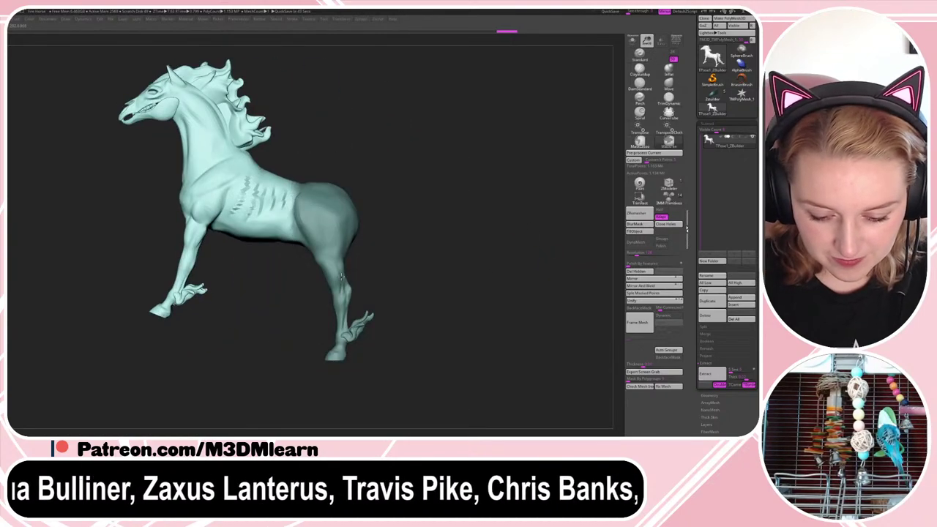
{"action": "left_click", "coordinate": [340, 254], "text": "ctrl"}
{"action": "left_click_drag", "start_coordinate": [487, 223], "coordinate": [522, 180]}
{"action": "left_click_drag", "start_coordinate": [542, 115], "coordinate": [369, 397], "text": "ctrl+alt"}
{"action": "left_click", "coordinate": [381, 237], "text": "ctrl"}
{"action": "left_click", "coordinate": [380, 237], "text": "ctrl"}
{"action": "left_click", "coordinate": [381, 237], "text": "ctrl"}
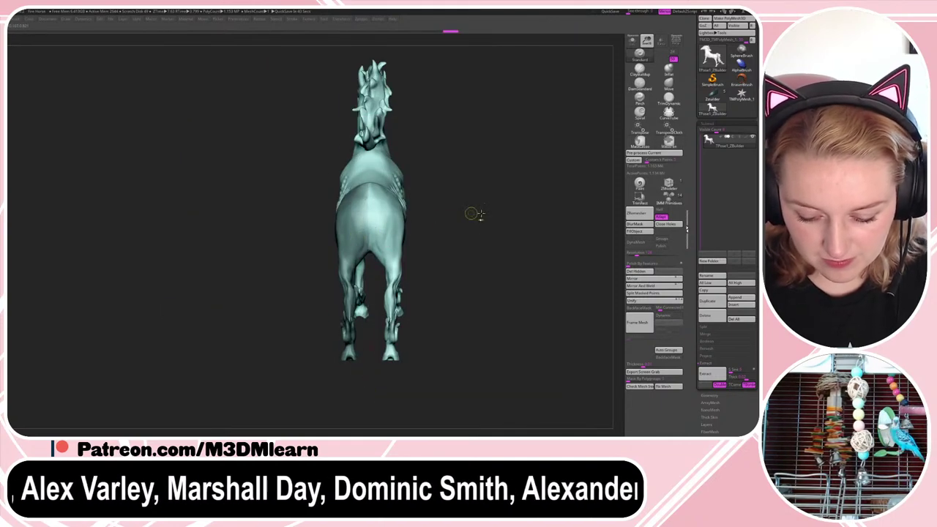
{"action": "left_click", "coordinate": [478, 210], "text": "ctrl"}
- Angle the unmasked left hind leg slightly outwards with transpose lines along the leg from behind and from the front
{"action": "key", "text": "w"}
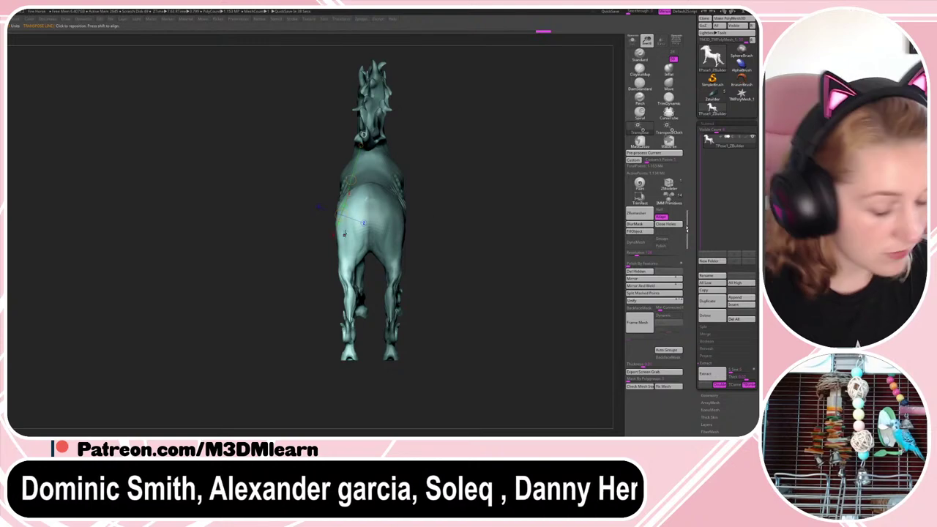
{"action": "mouse_move", "coordinate": [359, 195]}
{"action": "left_mouse_down"}
{"action": "mouse_move", "coordinate": [350, 359]}
{"action": "mouse_move", "coordinate": [341, 358]}
{"action": "left_mouse_up"}
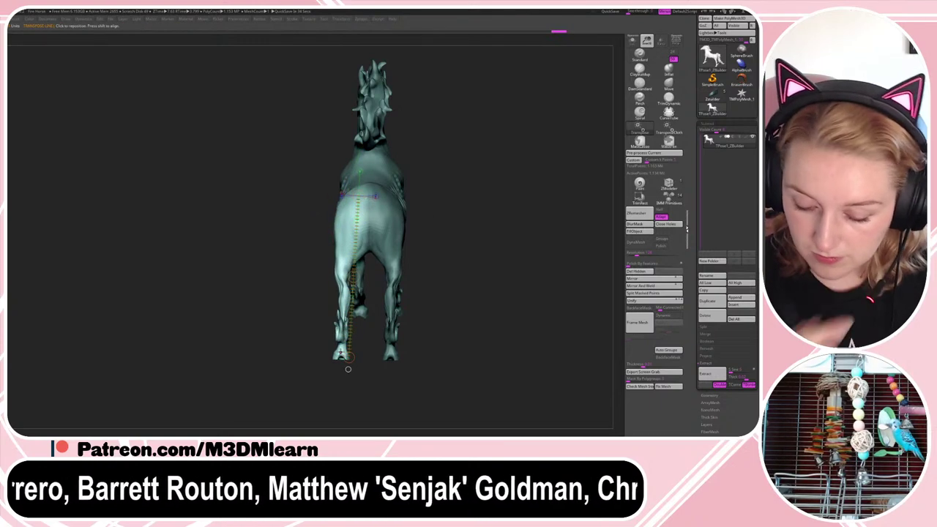
{"action": "left_click_drag", "start_coordinate": [349, 357], "coordinate": [340, 358]}
{"action": "left_click_drag", "start_coordinate": [500, 238], "coordinate": [411, 303]}
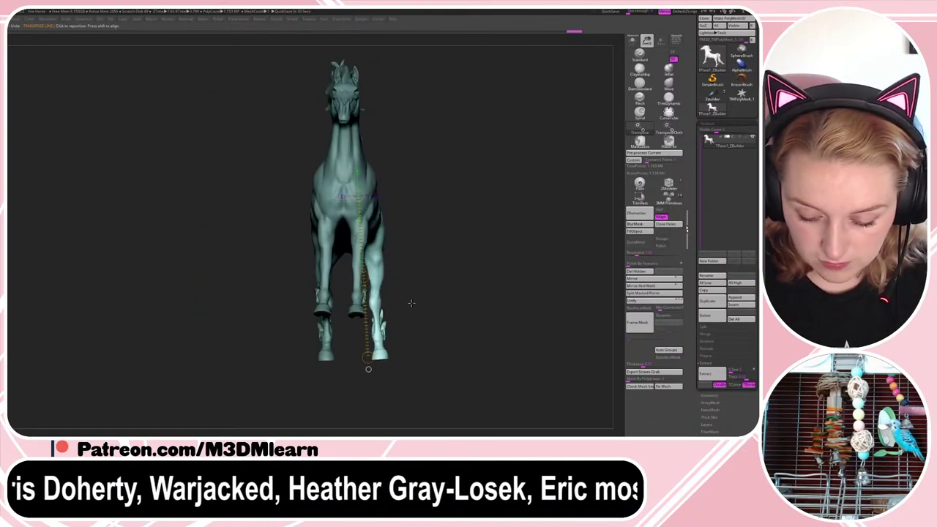
{"action": "left_click_drag", "start_coordinate": [377, 237], "coordinate": [386, 359]}
{"action": "key", "text": "q"}
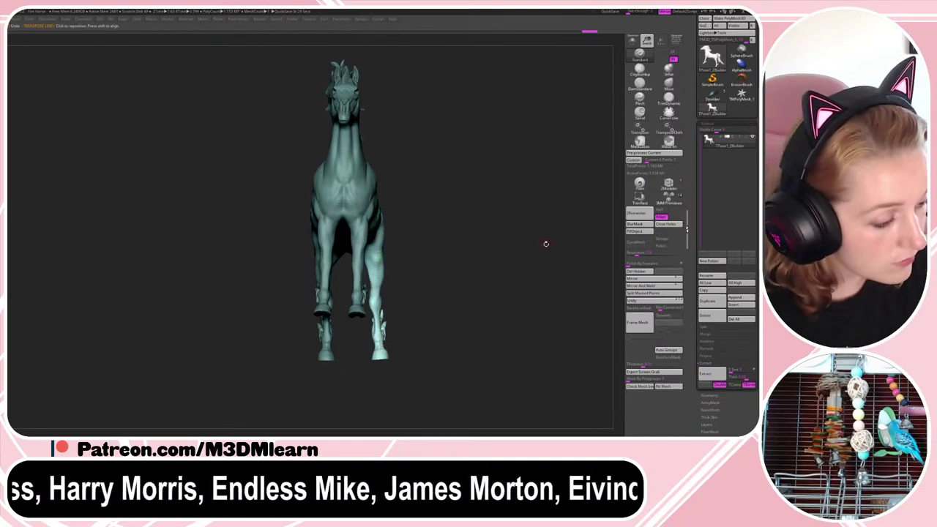
{"action": "mouse_move", "coordinate": [546, 244]}
{"action": "left_mouse_down"}
{"action": "mouse_move", "coordinate": [527, 237]}
{"action": "mouse_move", "coordinate": [527, 250]}
{"action": "left_mouse_up"}
{"action": "key", "text": "r"}
{"action": "mouse_move", "coordinate": [400, 199]}
{"action": "left_mouse_down"}
{"action": "mouse_move", "coordinate": [423, 355]}
{"action": "mouse_move", "coordinate": [371, 328]}
{"action": "mouse_move", "coordinate": [398, 199]}
{"action": "left_mouse_up"}
{"action": "key", "text": "ctrl+z"}
{"action": "key", "text": "q"}
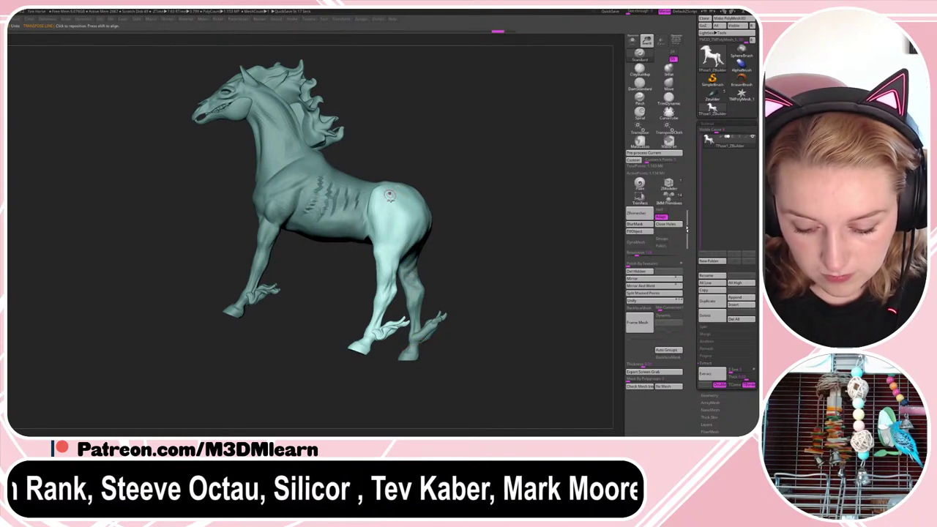
- Swing the left hind leg forward from the hip with Transpose Rotate in the side view
{"action": "key", "text": "r"}
{"action": "mouse_move", "coordinate": [384, 194]}
{"action": "left_mouse_down"}
{"action": "mouse_move", "coordinate": [386, 266]}
{"action": "mouse_move", "coordinate": [369, 360]}
{"action": "left_mouse_up"}
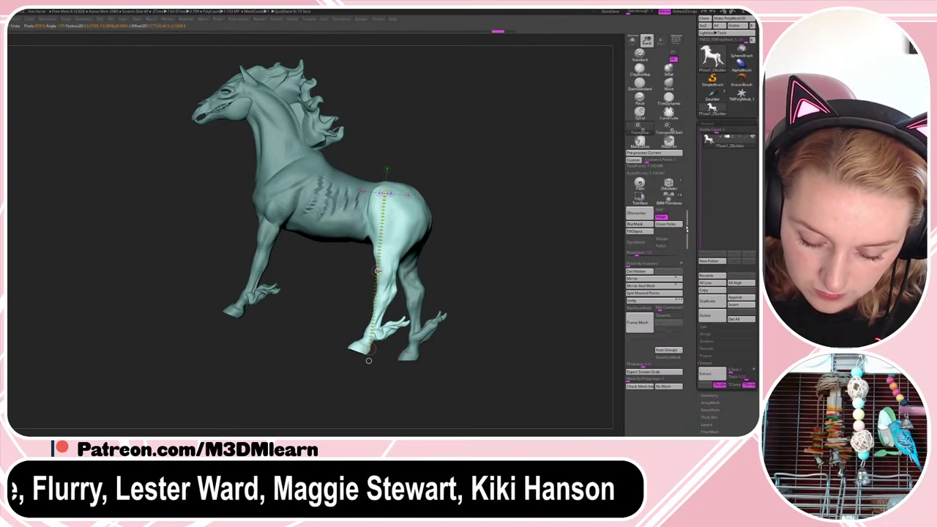
{"action": "left_click_drag", "start_coordinate": [378, 271], "coordinate": [392, 272]}
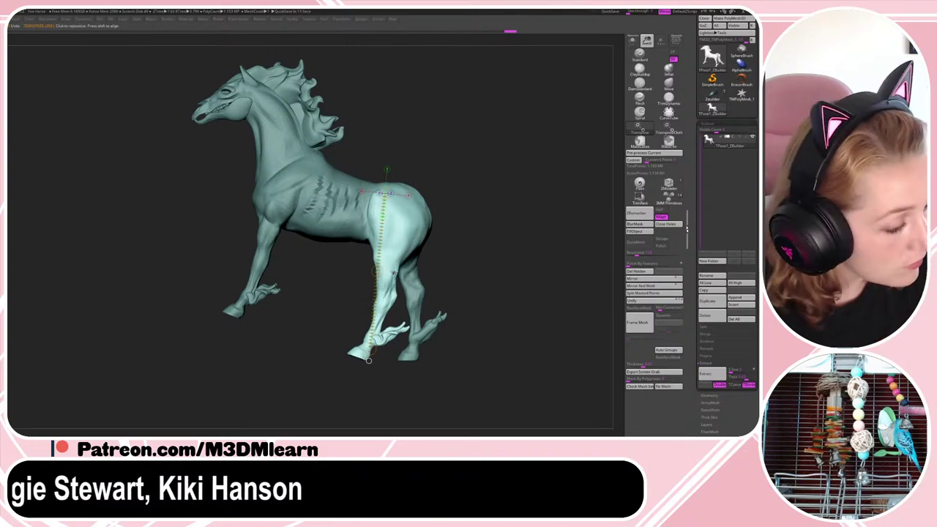
{"action": "mouse_move", "coordinate": [399, 223]}
{"action": "left_mouse_down"}
{"action": "mouse_move", "coordinate": [378, 316]}
{"action": "mouse_move", "coordinate": [374, 300]}
{"action": "left_mouse_up"}
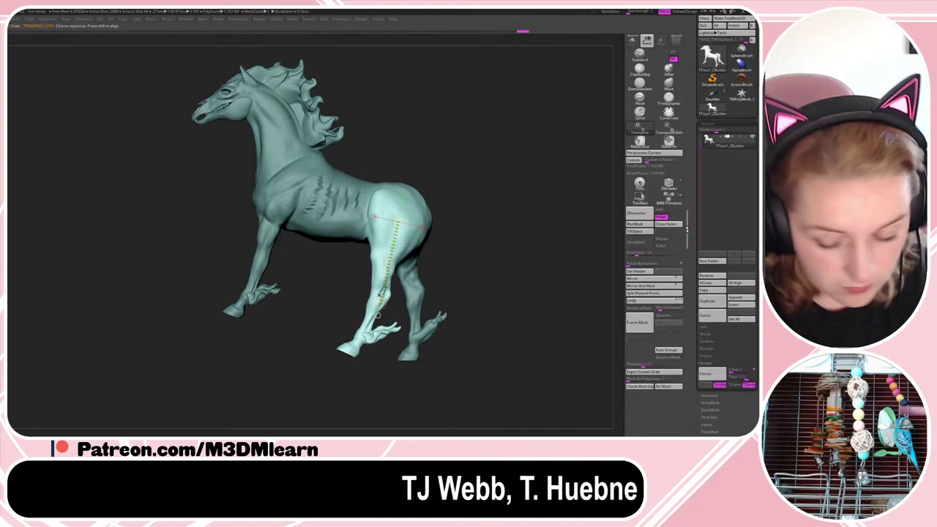
- Extend the mask over the left thigh so only the leg below it stays free, and blur the mask edge
{"action": "key", "text": "q"}
{"action": "left_click_drag", "start_coordinate": [448, 142], "coordinate": [347, 259], "text": "ctrl"}
{"action": "left_click", "coordinate": [391, 228], "text": "ctrl"}
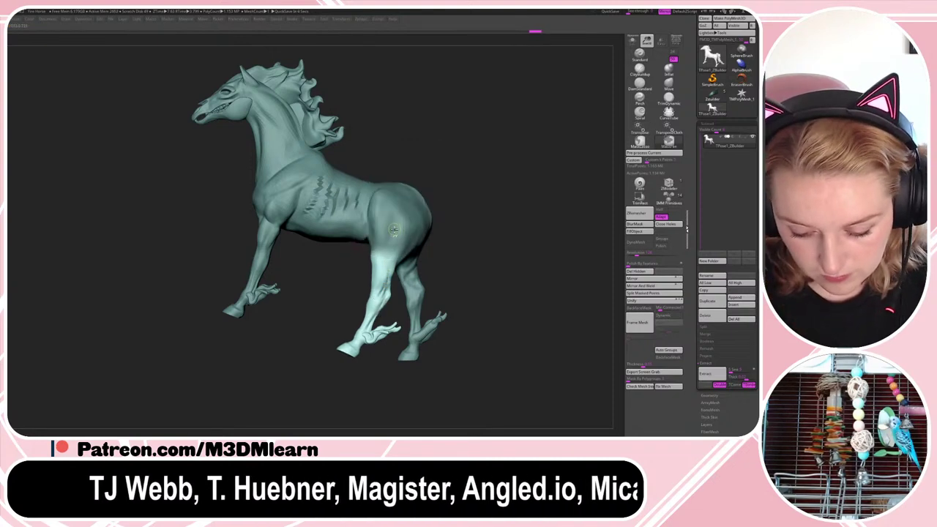
{"action": "key", "text": "r"}
{"action": "key", "text": "q"}
{"action": "mouse_move", "coordinate": [350, 139]}
{"action": "left_mouse_down", "text": "ctrl"}
{"action": "mouse_move", "coordinate": [371, 147]}
{"action": "mouse_move", "coordinate": [456, 276]}
{"action": "left_mouse_up", "text": "ctrl"}
{"action": "left_click_drag", "start_coordinate": [358, 296], "coordinate": [415, 262], "text": "ctrl+alt"}
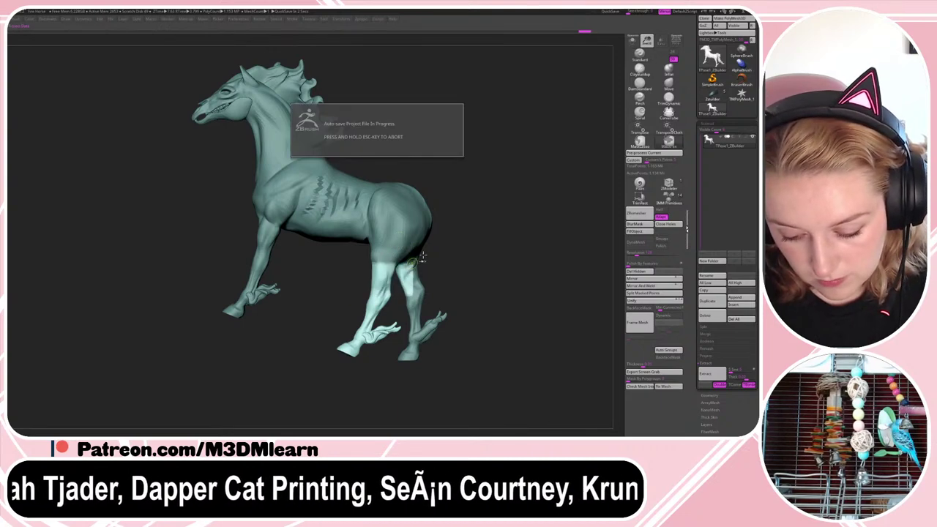
{"action": "key", "text": "ctrl+z"}
{"action": "key", "text": "ctrl+z"}
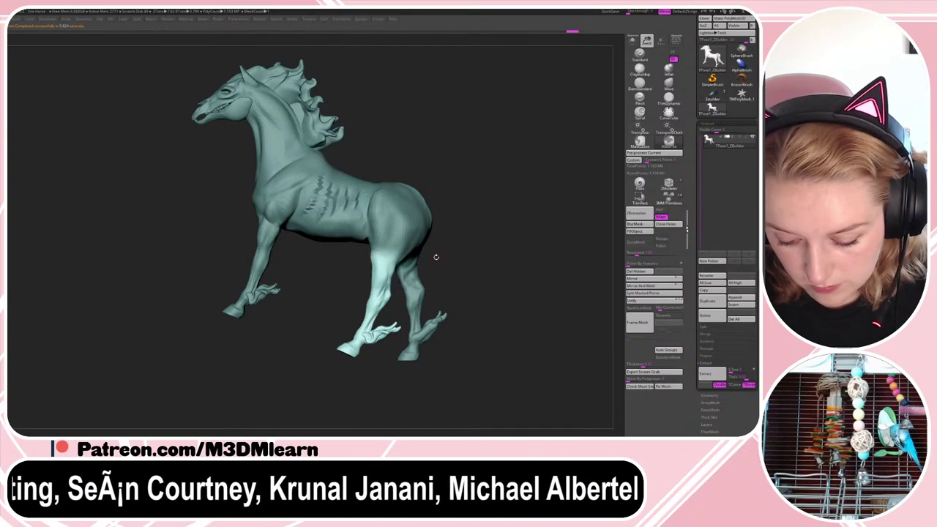
- Mask the far hind leg area more fully and rotate the unmasked left hind leg backwards below the thigh
{"action": "mouse_move", "coordinate": [474, 139]}
{"action": "left_mouse_down", "text": "ctrl"}
{"action": "mouse_move", "coordinate": [343, 270]}
{"action": "mouse_move", "coordinate": [366, 327]}
{"action": "mouse_move", "coordinate": [410, 317]}
{"action": "left_mouse_up", "text": "ctrl"}
{"action": "key", "text": "r"}
{"action": "key", "text": "q"}
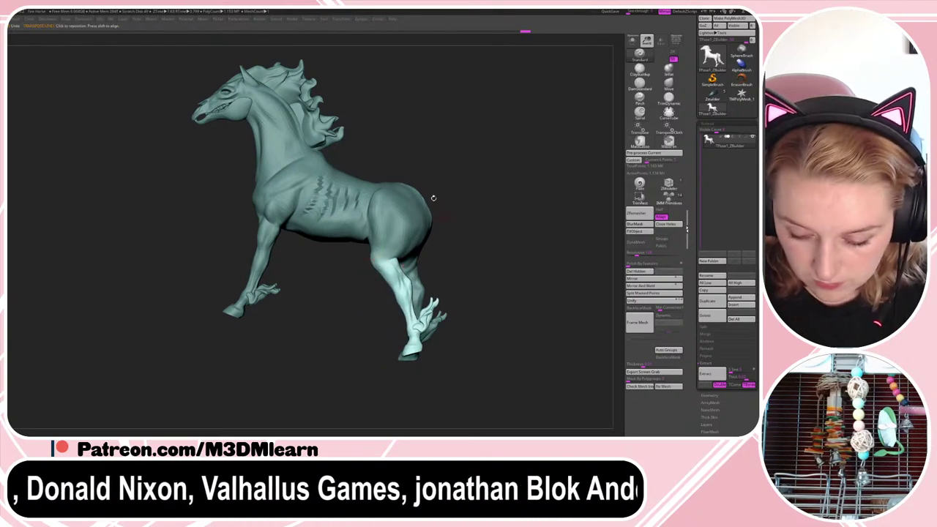
- Mask the left hind leg down to the hock, blur the mask and rotate the lower leg and hoof forward
{"action": "mouse_move", "coordinate": [482, 137]}
{"action": "left_mouse_down", "text": "ctrl"}
{"action": "mouse_move", "coordinate": [313, 292]}
{"action": "mouse_move", "coordinate": [317, 284]}
{"action": "left_mouse_up", "text": "ctrl"}
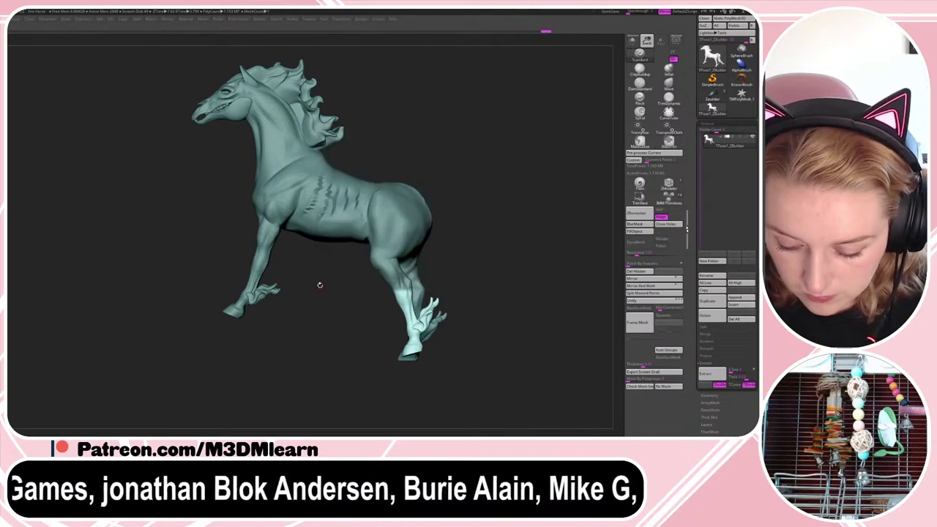
{"action": "left_click", "coordinate": [397, 271], "text": "ctrl"}
{"action": "key", "text": "r"}
{"action": "left_click_drag", "start_coordinate": [380, 262], "coordinate": [362, 338]}
{"action": "mouse_move", "coordinate": [407, 287]}
{"action": "left_mouse_down"}
{"action": "mouse_move", "coordinate": [419, 346]}
{"action": "mouse_move", "coordinate": [432, 348]}
{"action": "mouse_move", "coordinate": [416, 354]}
{"action": "mouse_move", "coordinate": [397, 338]}
{"action": "left_mouse_up"}
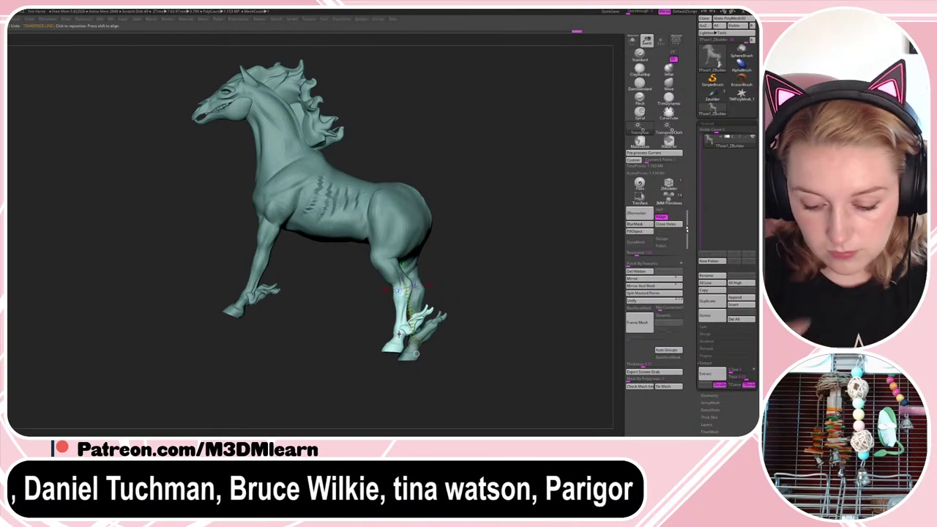
- Return to sculpting mode and invert the mask so only the left hind lower leg is protected
{"action": "key", "text": "q"}
{"action": "key", "text": "space"}
{"action": "mouse_move", "coordinate": [469, 235]}
{"action": "left_mouse_down"}
{"action": "mouse_move", "coordinate": [481, 233]}
{"action": "mouse_move", "coordinate": [487, 214]}
{"action": "mouse_move", "coordinate": [488, 233]}
{"action": "left_mouse_up"}
{"action": "key", "text": "space"}
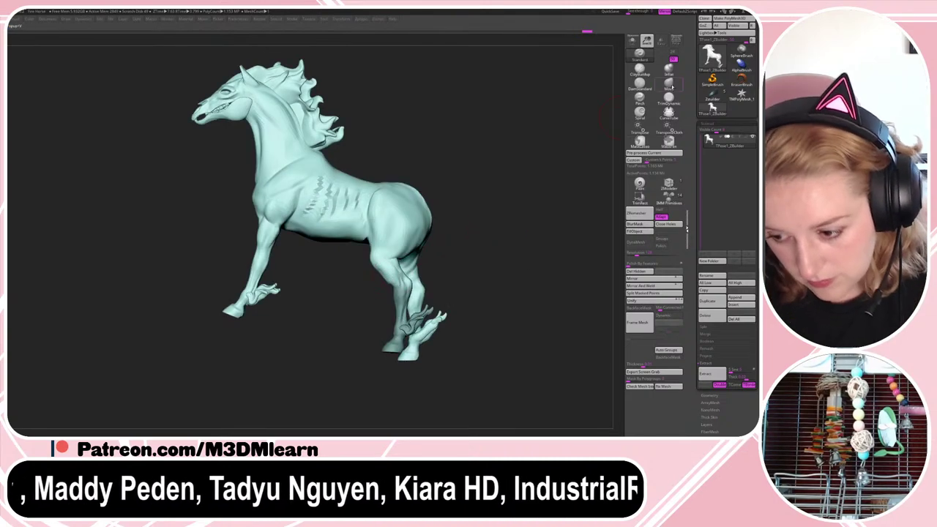
- Free the left hind lower leg by inverting the mask and nudge the back of its hock with the Move brush
{"action": "left_click", "coordinate": [672, 86]}
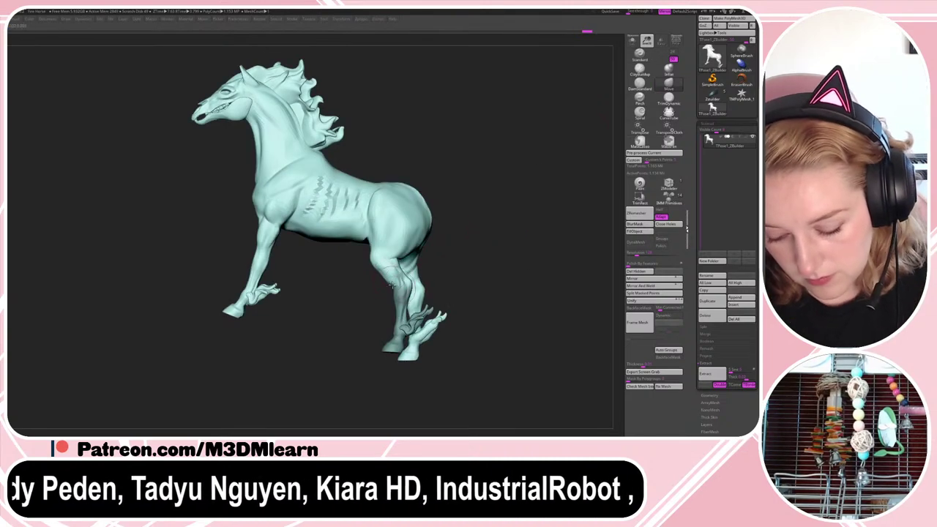
{"action": "left_click", "coordinate": [475, 251], "text": "ctrl"}
{"action": "key", "text": "space"}
{"action": "left_click_drag", "start_coordinate": [451, 262], "coordinate": [457, 261]}
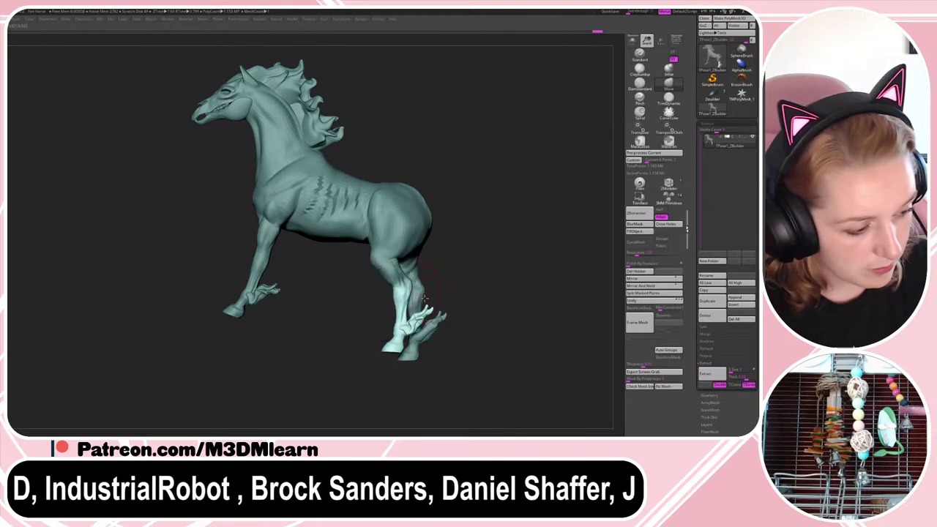
{"action": "left_click", "coordinate": [454, 265], "text": "ctrl"}
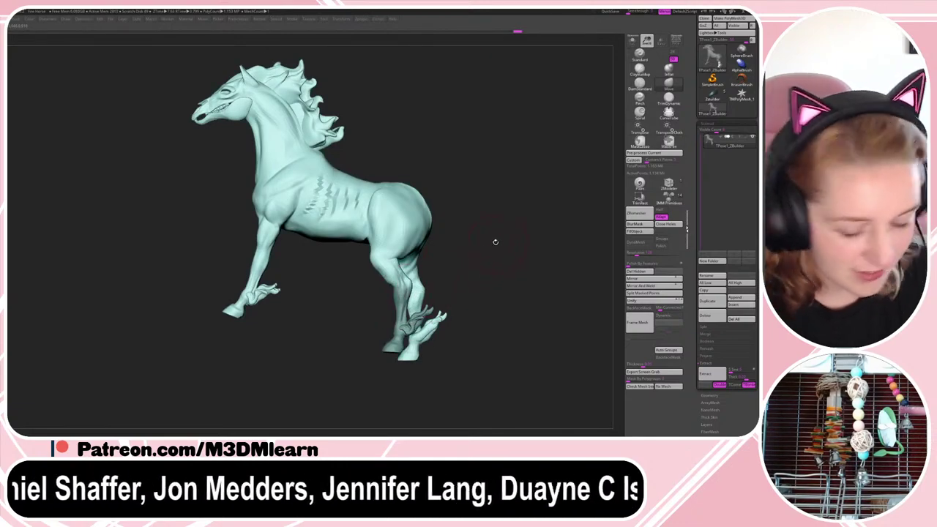
- Invert the mask to free the left hind lower leg and rotate it forward with a transpose line starting at the hock
{"action": "key", "text": "space"}
{"action": "key", "text": "space"}
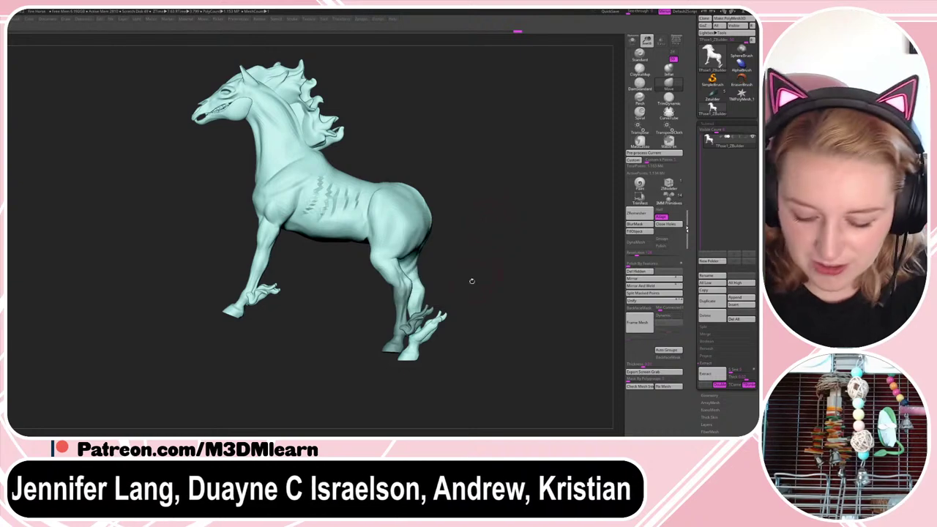
{"action": "left_click", "coordinate": [493, 262], "text": "ctrl"}
{"action": "key", "text": "r"}
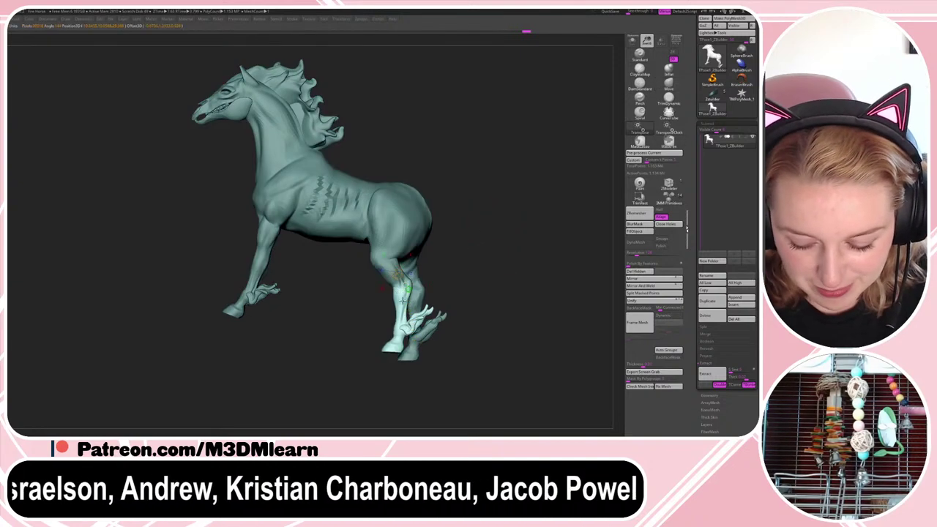
{"action": "mouse_move", "coordinate": [401, 291]}
{"action": "left_mouse_down"}
{"action": "mouse_move", "coordinate": [395, 347]}
{"action": "mouse_move", "coordinate": [379, 345]}
{"action": "left_mouse_up"}
{"action": "key", "text": "q"}
- Nudge the unmasked area just below the left hock into shape with the Move brush
{"action": "left_click", "coordinate": [492, 233], "text": "ctrl"}
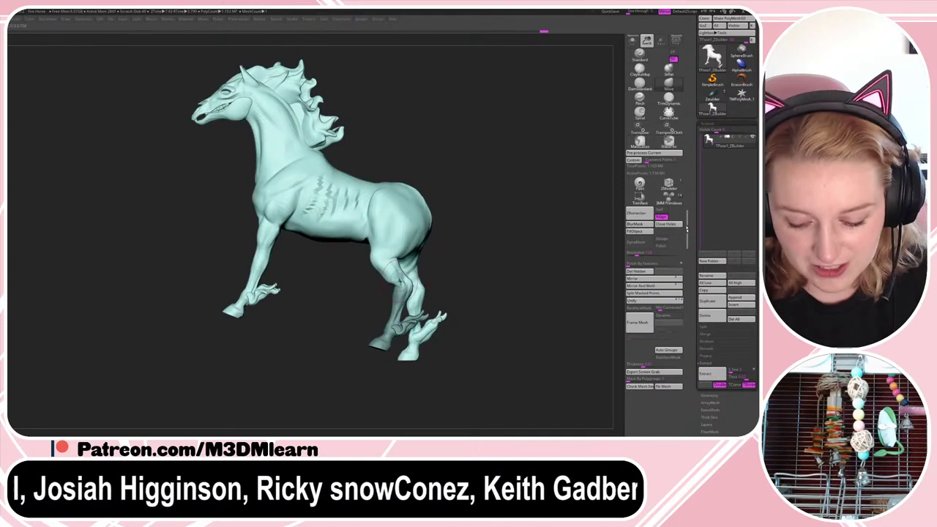
{"action": "left_click", "coordinate": [460, 256], "text": "ctrl"}
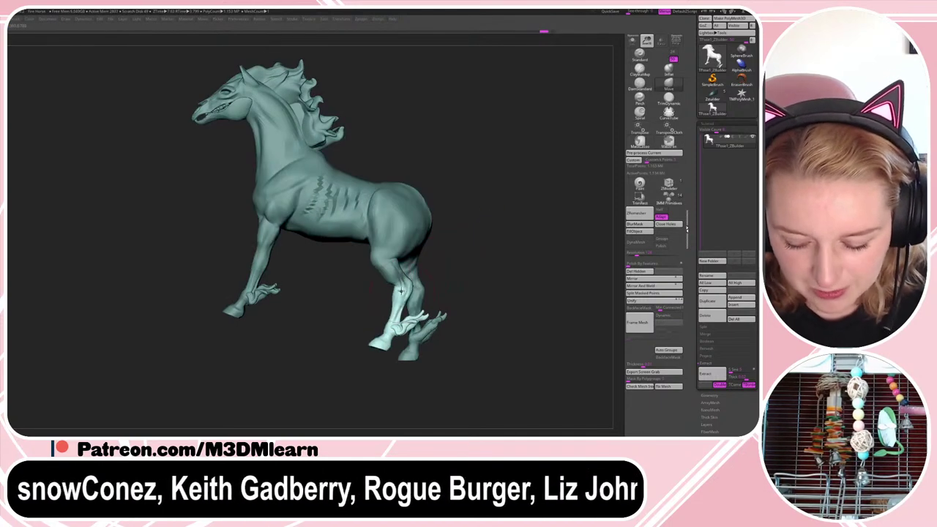
{"action": "left_click_drag", "start_coordinate": [400, 291], "coordinate": [404, 286]}
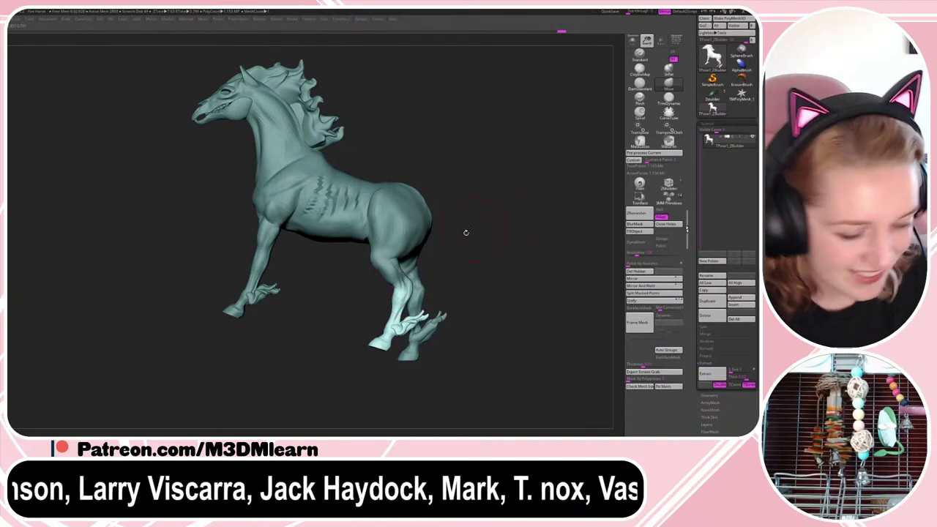
- Lay a transpose line from the left hock to the hoof and adjust the lower leg's sideways angle from the front
{"action": "key", "text": "r"}
{"action": "left_click_drag", "start_coordinate": [410, 283], "coordinate": [378, 354]}
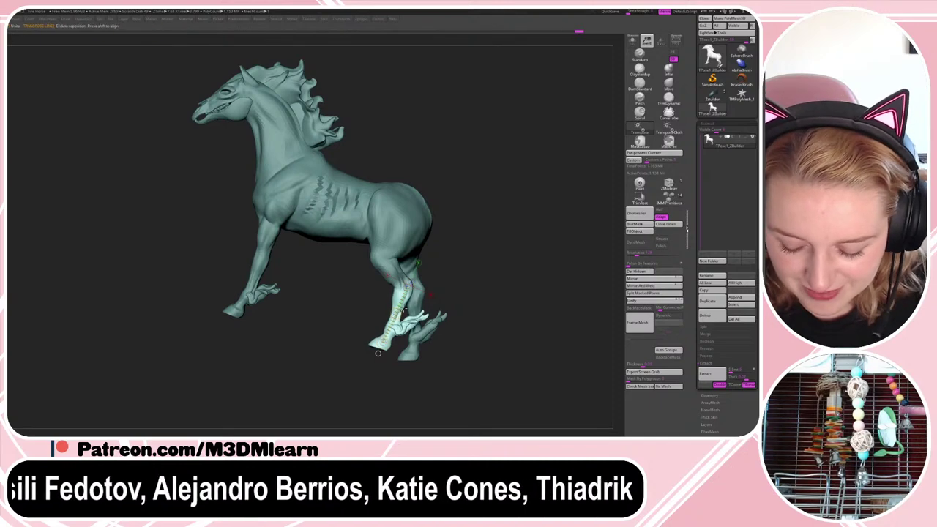
{"action": "left_click_drag", "start_coordinate": [500, 260], "coordinate": [473, 270]}
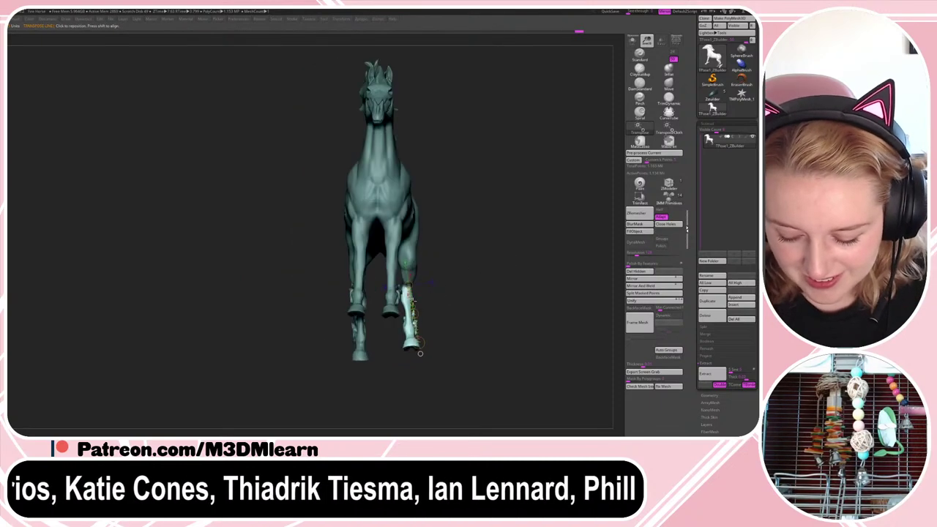
{"action": "left_click_drag", "start_coordinate": [414, 301], "coordinate": [419, 300]}
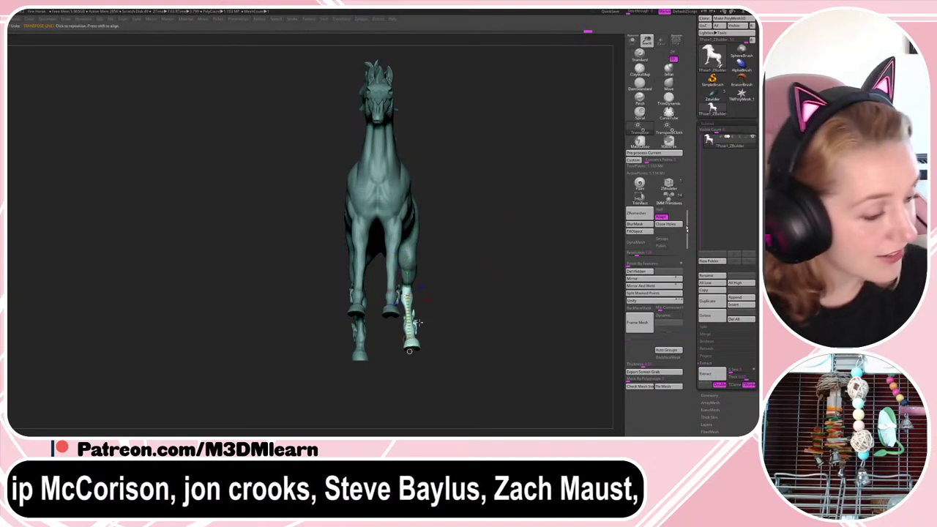
{"action": "key", "text": "q"}
- Mask everything except the left hind hoof and rotate the hoof so its sole sits level
{"action": "left_click_drag", "start_coordinate": [578, 252], "coordinate": [543, 240]}
{"action": "left_click_drag", "start_coordinate": [535, 147], "coordinate": [350, 337], "text": "ctrl"}
{"action": "key", "text": "space"}
{"action": "key", "text": "r"}
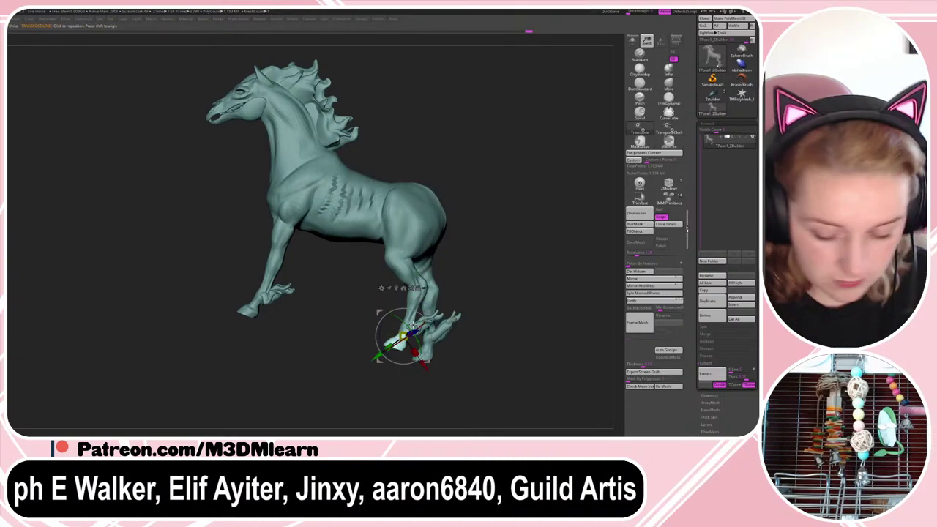
{"action": "mouse_move", "coordinate": [414, 327]}
{"action": "left_mouse_down", "text": "alt"}
{"action": "mouse_move", "coordinate": [412, 347]}
{"action": "mouse_move", "coordinate": [427, 320]}
{"action": "left_mouse_up", "text": "alt"}
- Clear the mask and refine the left hind leg's contour around the stifle and hock with the Move brush
{"action": "left_click", "coordinate": [669, 85]}
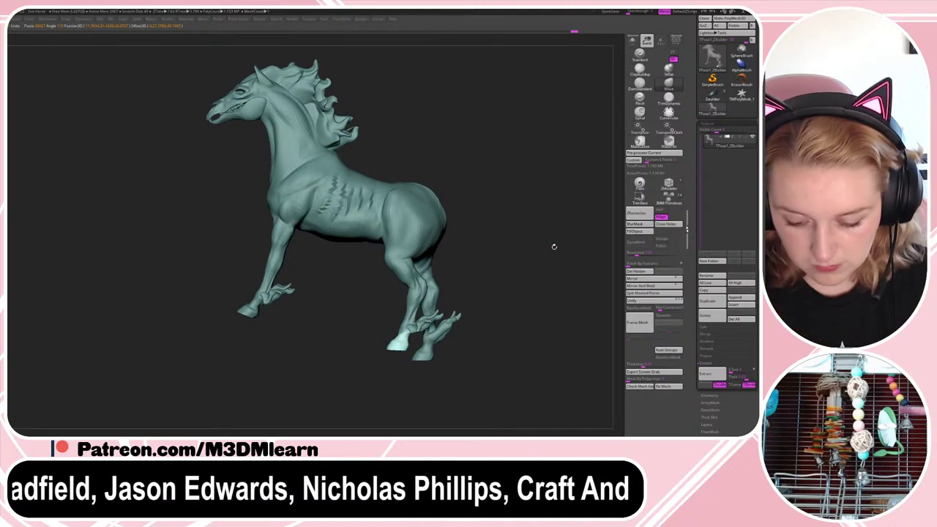
{"action": "left_click_drag", "start_coordinate": [554, 241], "coordinate": [556, 249], "text": "ctrl"}
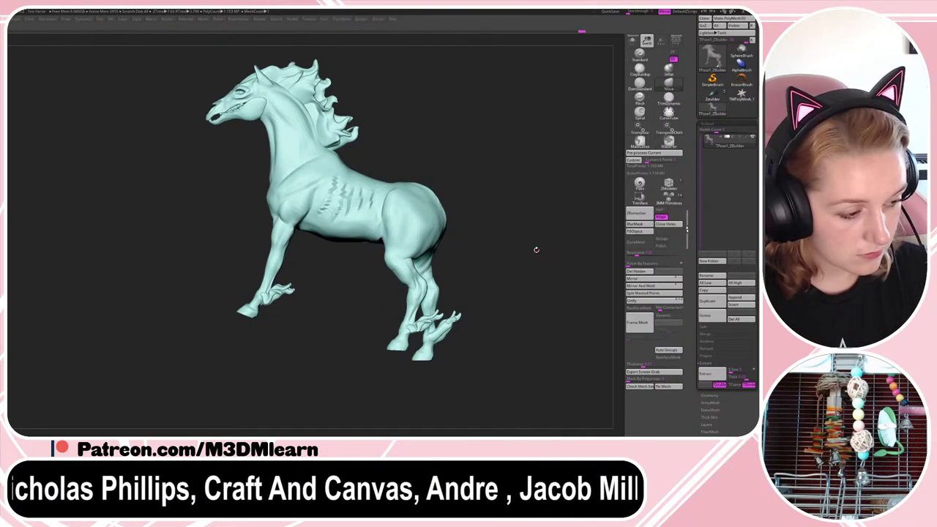
{"action": "key", "text": "space"}
{"action": "key", "text": "shift+f"}
{"action": "key", "text": "shift+f"}
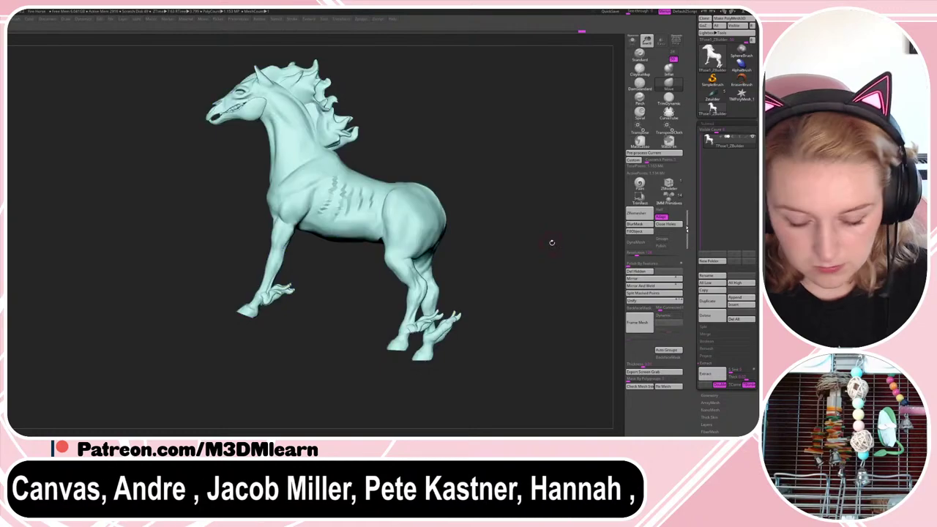
{"action": "key", "text": "space"}
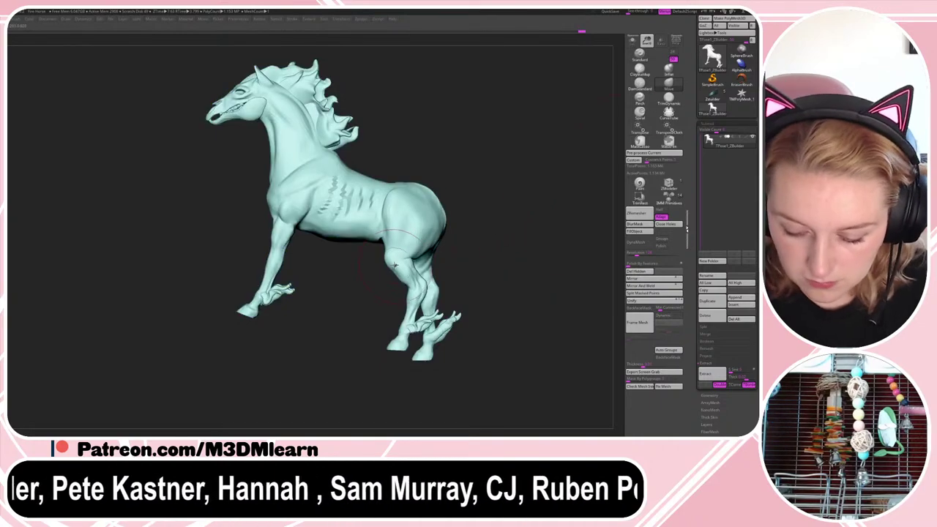
{"action": "mouse_move", "coordinate": [396, 265]}
{"action": "left_mouse_down"}
{"action": "mouse_move", "coordinate": [418, 301]}
{"action": "mouse_move", "coordinate": [411, 309]}
{"action": "left_mouse_up"}
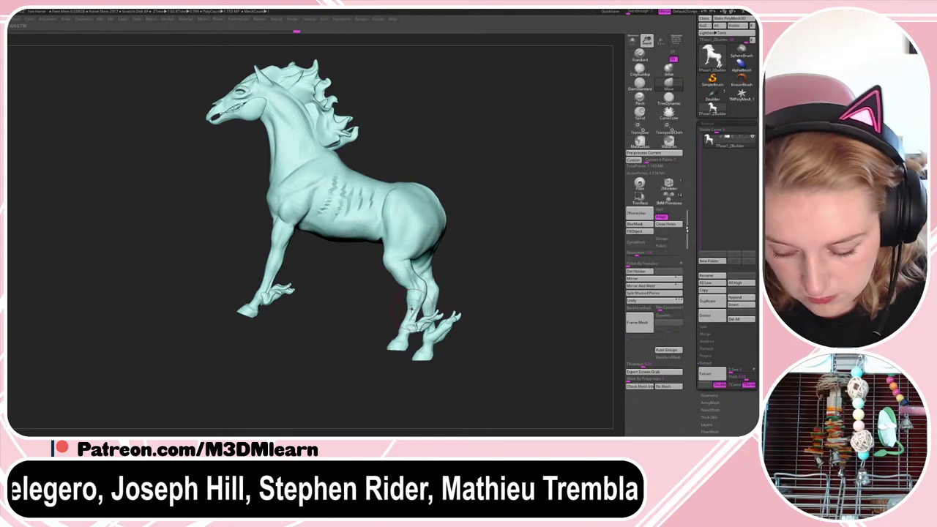
{"action": "right_click", "coordinate": [386, 249]}
{"action": "right_click", "coordinate": [355, 246]}
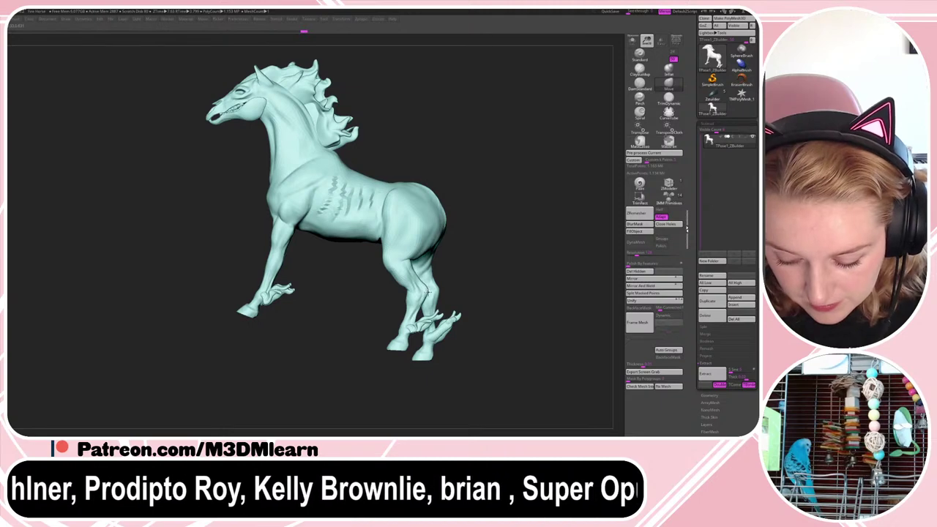
{"action": "key", "text": "space"}
{"action": "key", "text": "space"}
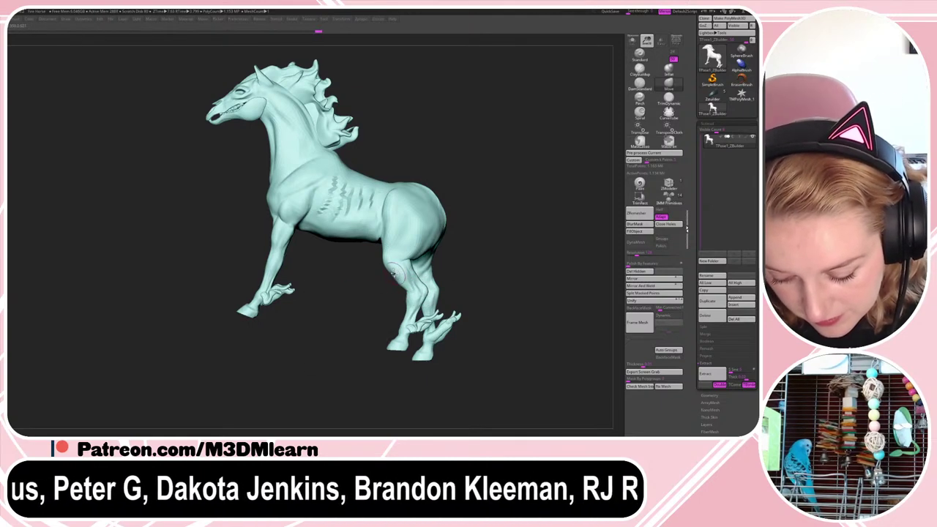
{"action": "key", "text": "shift+f"}
{"action": "key", "text": "shift+f"}
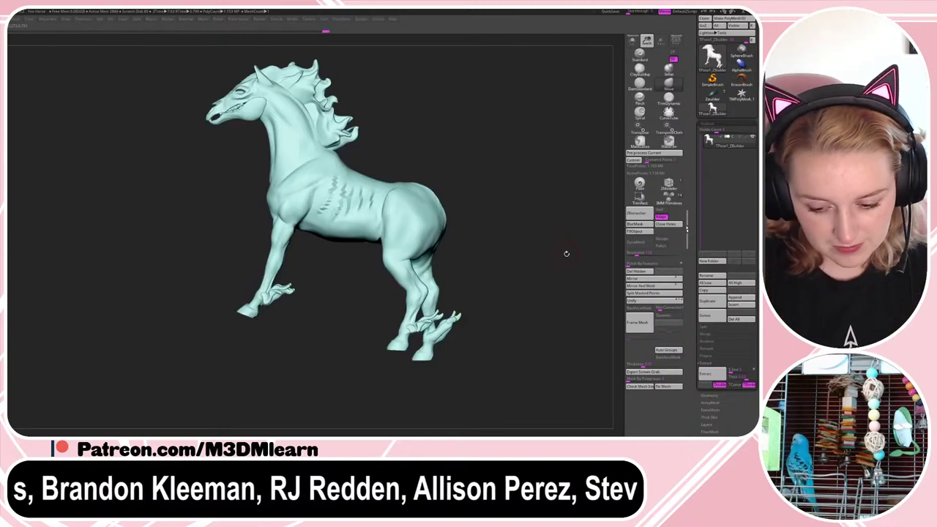
- Mask the hindquarters, unmask the left half, and invert the mask so only the right haunch and hind leg are free
{"action": "left_click_drag", "start_coordinate": [566, 254], "coordinate": [473, 194]}
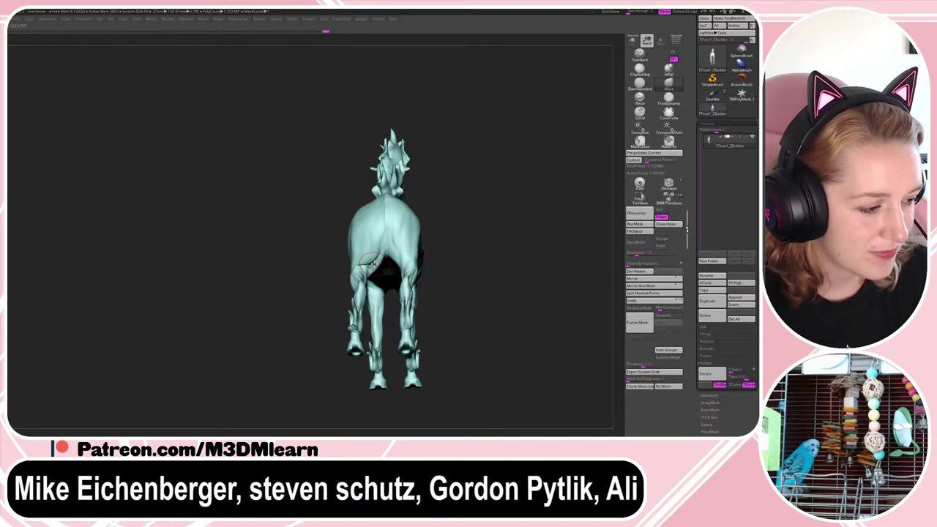
{"action": "left_click_drag", "start_coordinate": [520, 262], "coordinate": [556, 264]}
{"action": "left_click_drag", "start_coordinate": [524, 151], "coordinate": [337, 367], "text": "ctrl"}
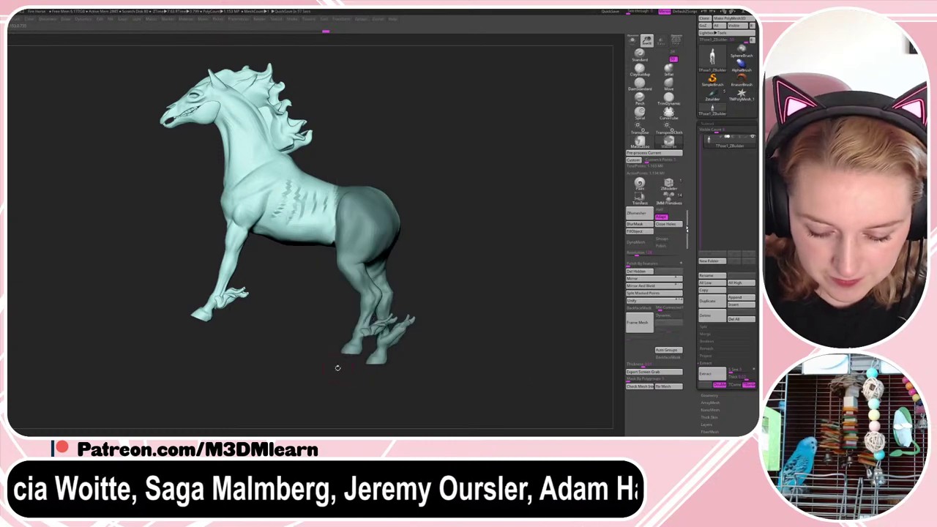
{"action": "left_click_drag", "start_coordinate": [550, 228], "coordinate": [539, 231]}
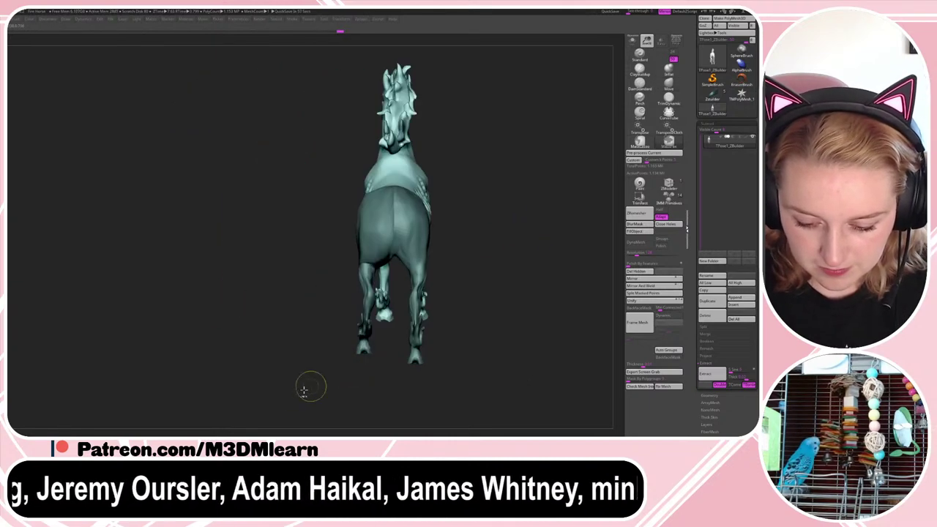
{"action": "left_click_drag", "start_coordinate": [296, 396], "coordinate": [396, 163], "text": "ctrl+alt"}
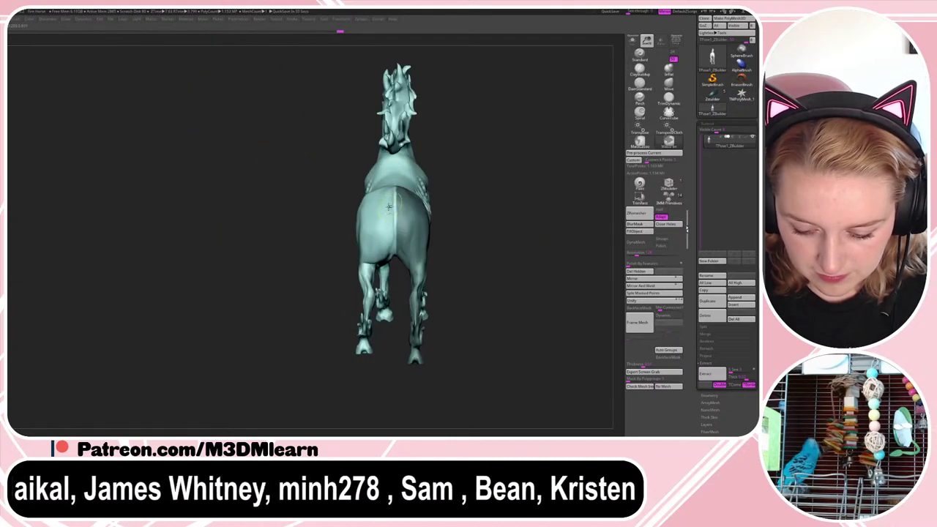
{"action": "left_click_drag", "start_coordinate": [464, 198], "coordinate": [578, 204]}
{"action": "left_click_drag", "start_coordinate": [512, 315], "coordinate": [395, 350], "text": "alt"}
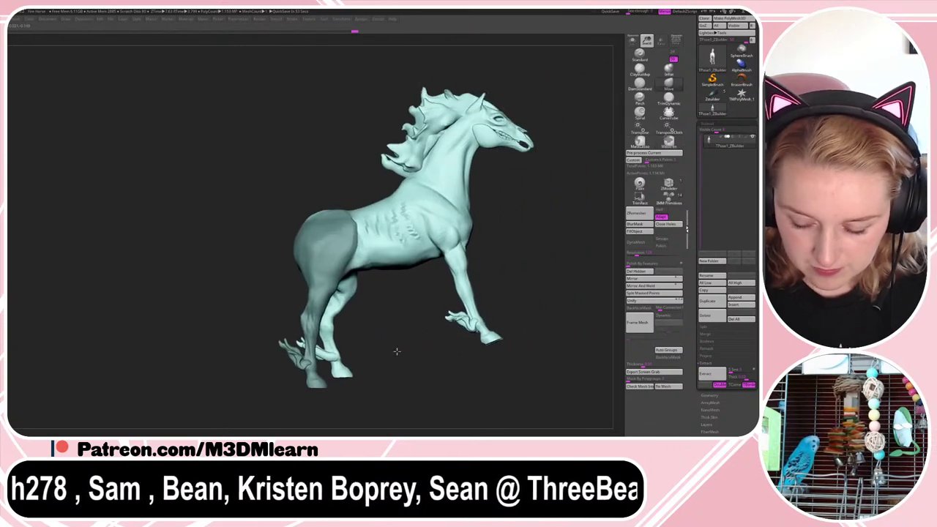
{"action": "left_click", "coordinate": [400, 354], "text": "ctrl"}
- Rotate the right hind leg forward under the body with a transpose line starting at the top of the haunch
{"action": "key", "text": "w"}
{"action": "key", "text": "y"}
{"action": "left_click_drag", "start_coordinate": [325, 224], "coordinate": [314, 307]}
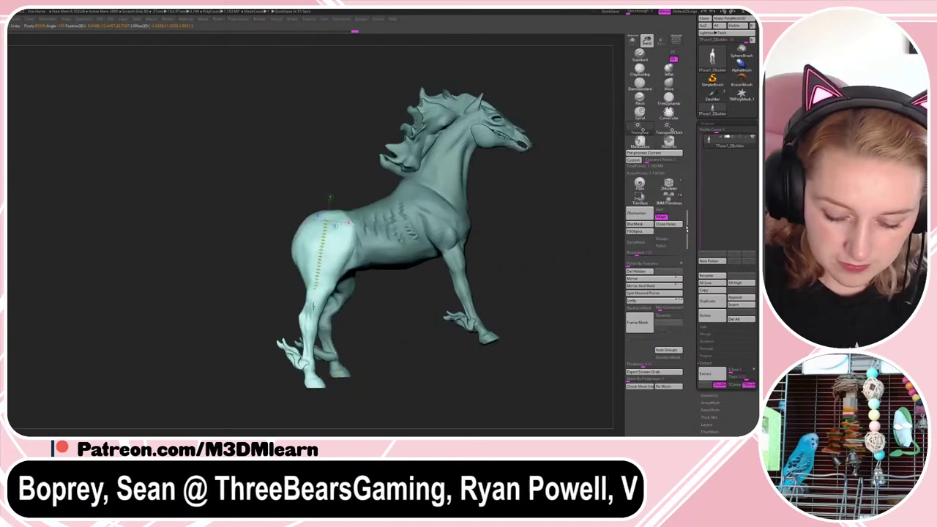
{"action": "left_click_drag", "start_coordinate": [311, 377], "coordinate": [348, 361]}
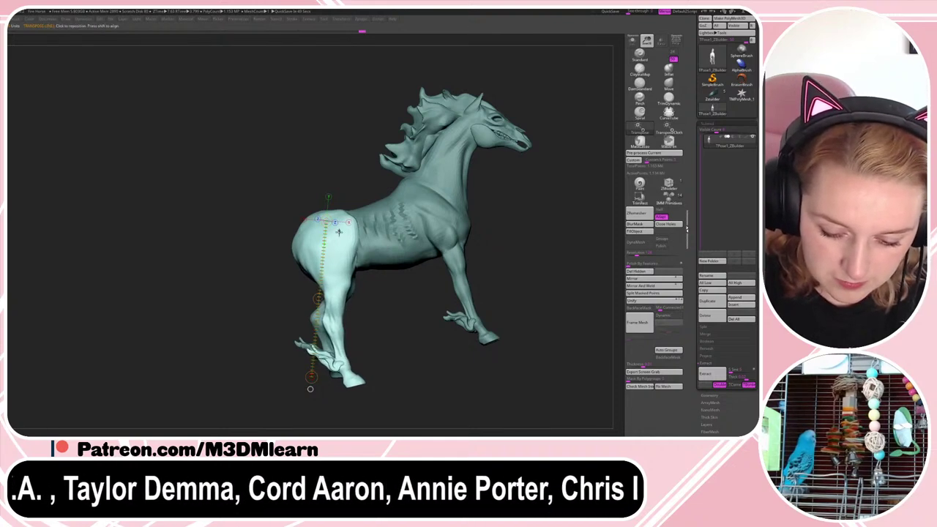
{"action": "left_click_drag", "start_coordinate": [339, 222], "coordinate": [339, 229]}
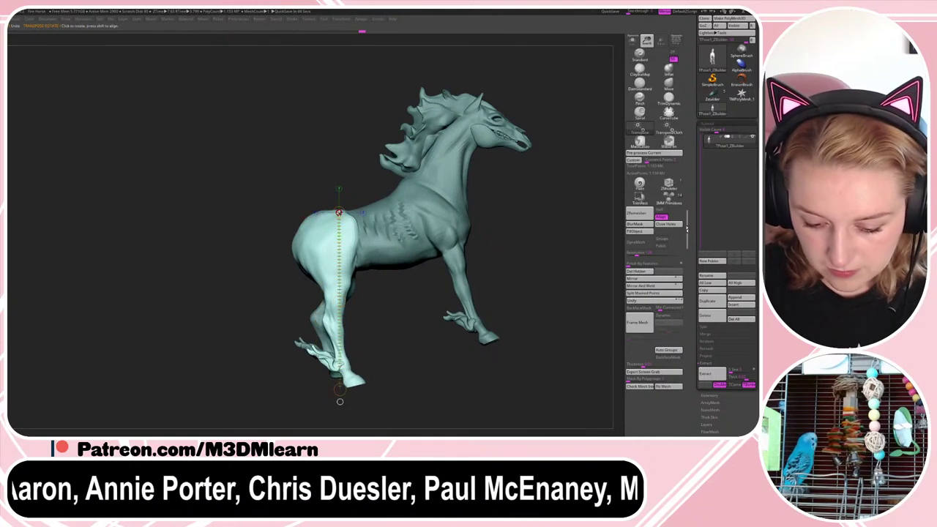
{"action": "left_click_drag", "start_coordinate": [340, 401], "coordinate": [332, 401]}
- Shift the right hind leg slightly backward and swing it a little outward as seen from behind
{"action": "left_click_drag", "start_coordinate": [318, 225], "coordinate": [325, 273]}
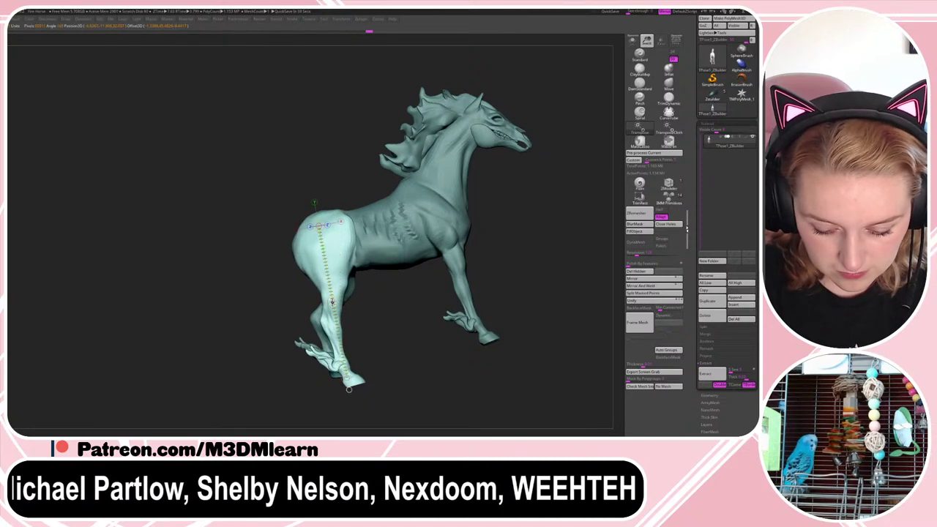
{"action": "left_click_drag", "start_coordinate": [332, 302], "coordinate": [331, 302]}
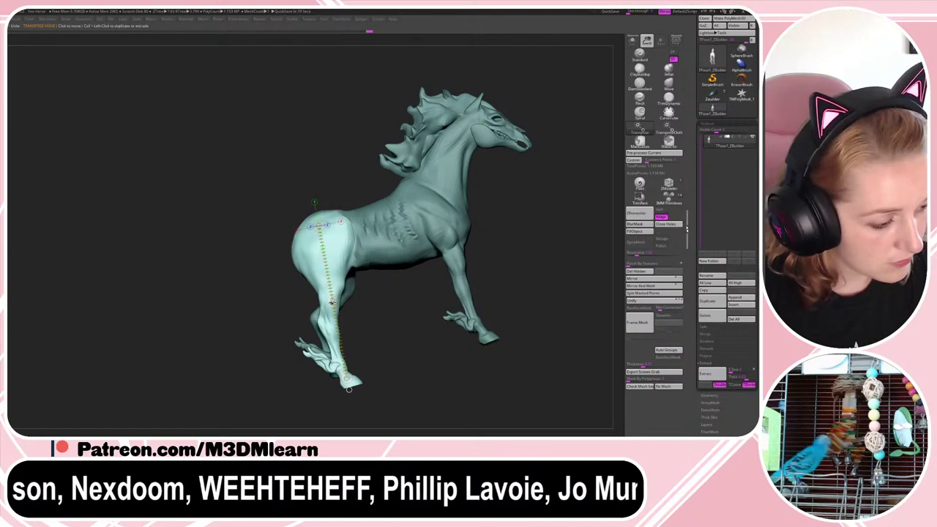
{"action": "left_click_drag", "start_coordinate": [401, 345], "coordinate": [417, 298]}
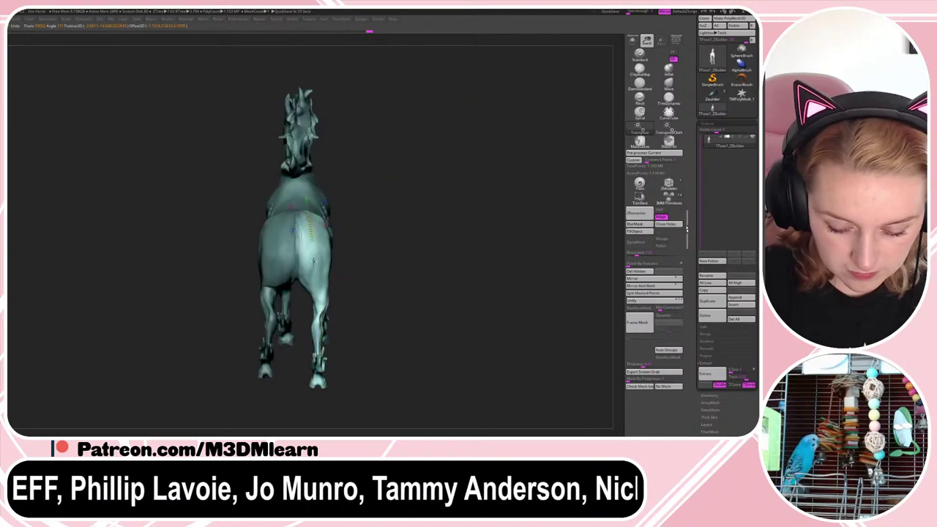
{"action": "left_click_drag", "start_coordinate": [318, 366], "coordinate": [321, 365]}
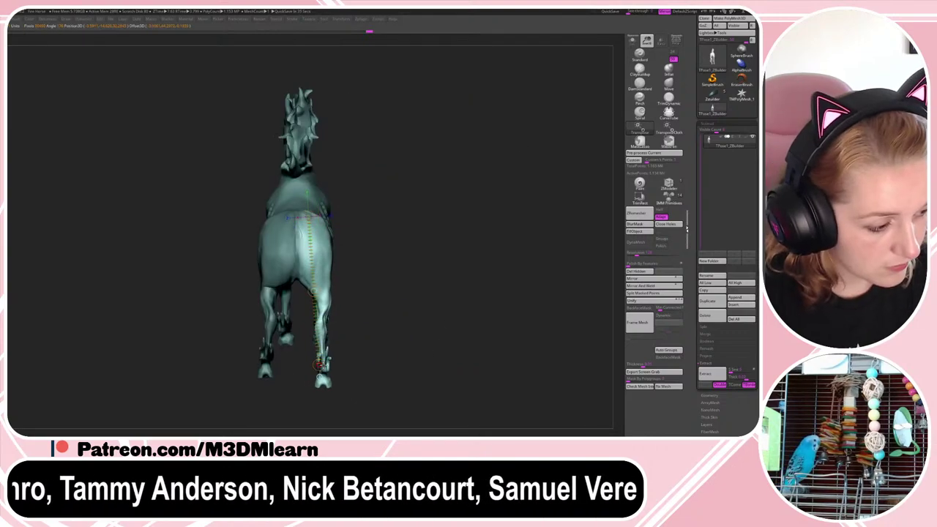
- Rotate the right hind leg further forward with a new transpose line from the haunch to the hoof
{"action": "mouse_move", "coordinate": [385, 314]}
{"action": "left_mouse_down"}
{"action": "mouse_move", "coordinate": [508, 295]}
{"action": "mouse_move", "coordinate": [472, 283]}
{"action": "mouse_move", "coordinate": [543, 263]}
{"action": "left_mouse_up"}
{"action": "left_click_drag", "start_coordinate": [317, 230], "coordinate": [333, 383]}
{"action": "key", "text": "q"}
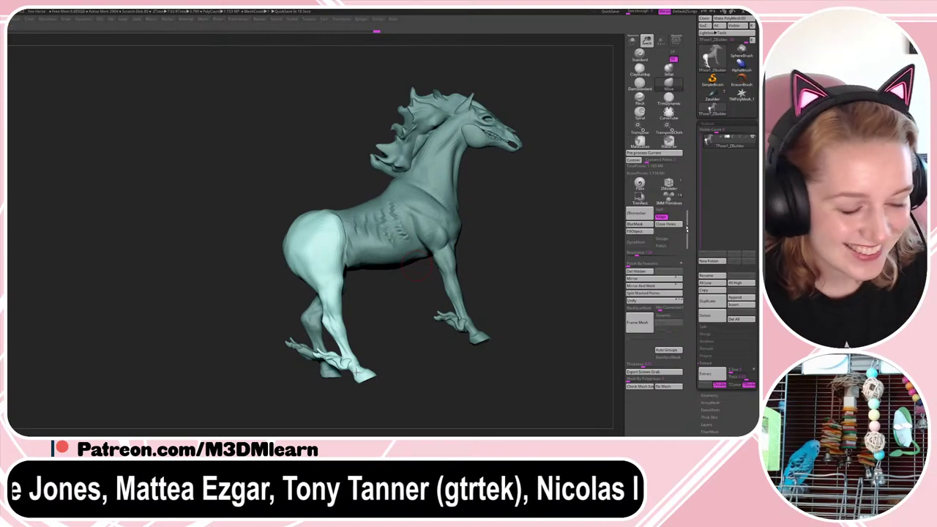
{"action": "left_click_drag", "start_coordinate": [542, 271], "coordinate": [542, 280]}
{"action": "key", "text": "space"}
{"action": "left_click", "coordinate": [336, 226]}
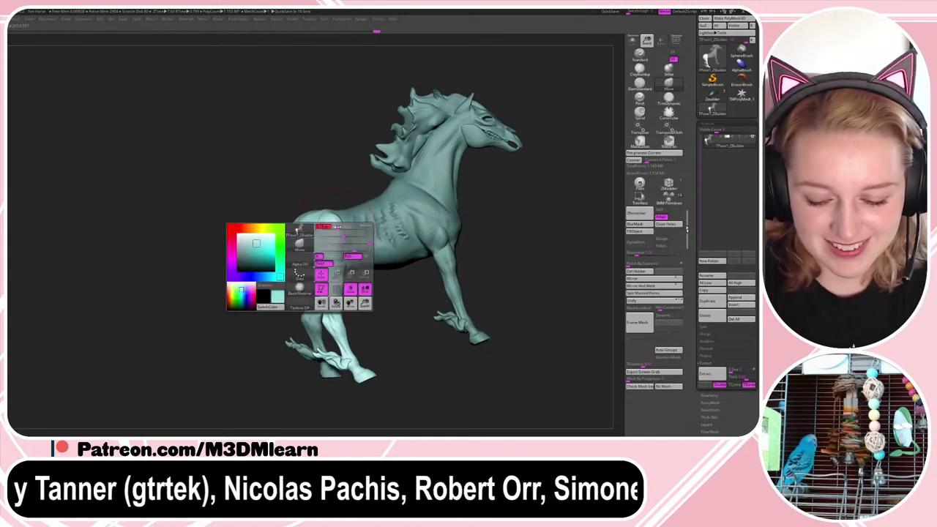
{"action": "key", "text": "space"}
{"action": "left_click", "coordinate": [344, 248]}
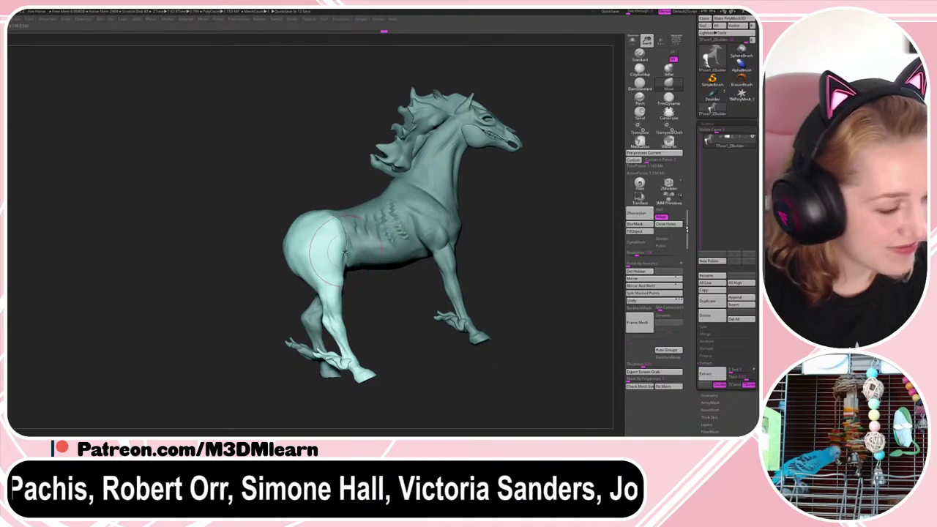
{"action": "key", "text": "space"}
{"action": "key", "text": "shift+f"}
{"action": "key", "text": "shift+f"}
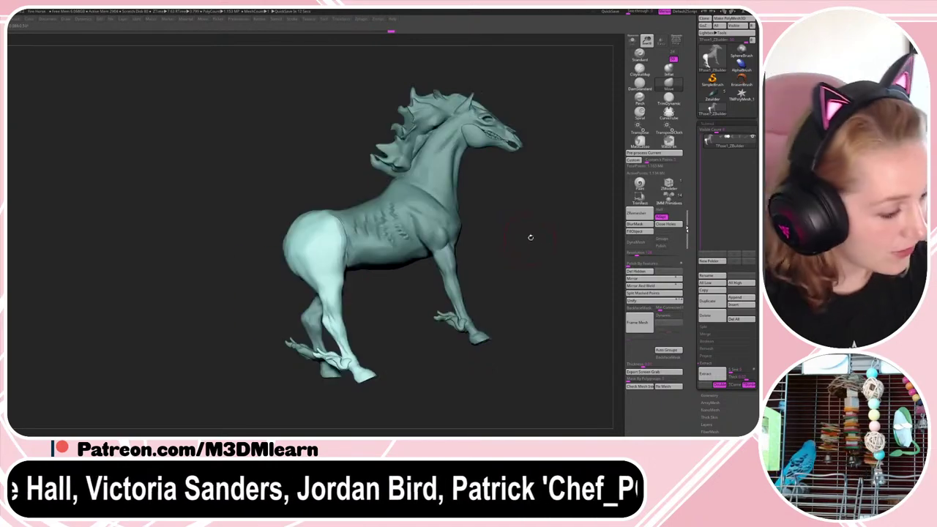
{"action": "key", "text": "space"}
{"action": "key", "text": "shift+f"}
{"action": "key", "text": "shift+f"}
{"action": "key", "text": "w"}
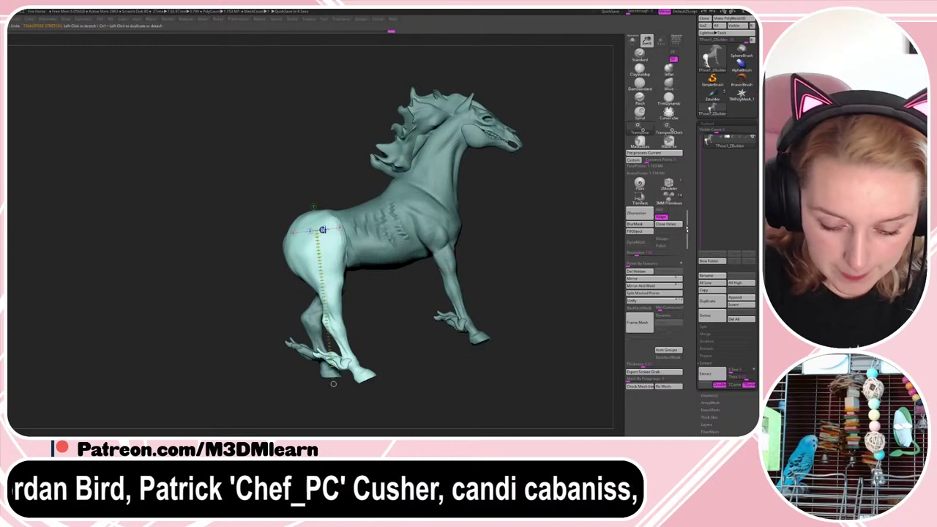
{"action": "left_click_drag", "start_coordinate": [324, 220], "coordinate": [357, 371]}
{"action": "mouse_move", "coordinate": [341, 294]}
{"action": "left_mouse_down"}
{"action": "mouse_move", "coordinate": [334, 252]}
{"action": "mouse_move", "coordinate": [334, 269]}
{"action": "left_mouse_up"}
{"action": "key", "text": "q"}
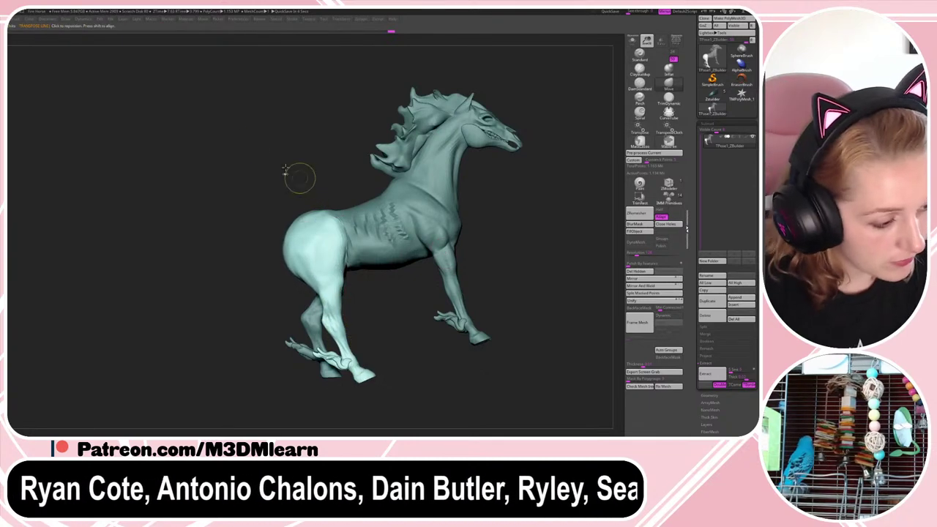
{"action": "left_click_drag", "start_coordinate": [240, 132], "coordinate": [392, 317], "text": "ctrl"}
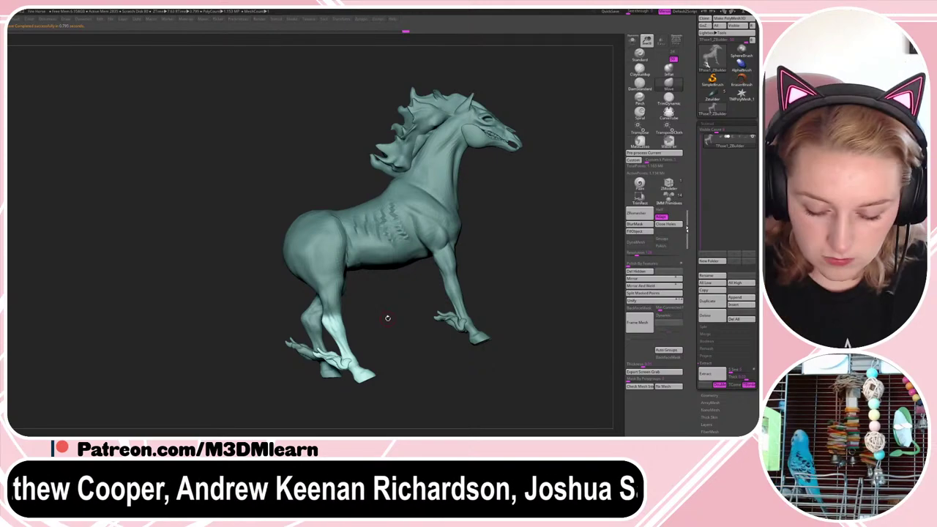
{"action": "key", "text": "r"}
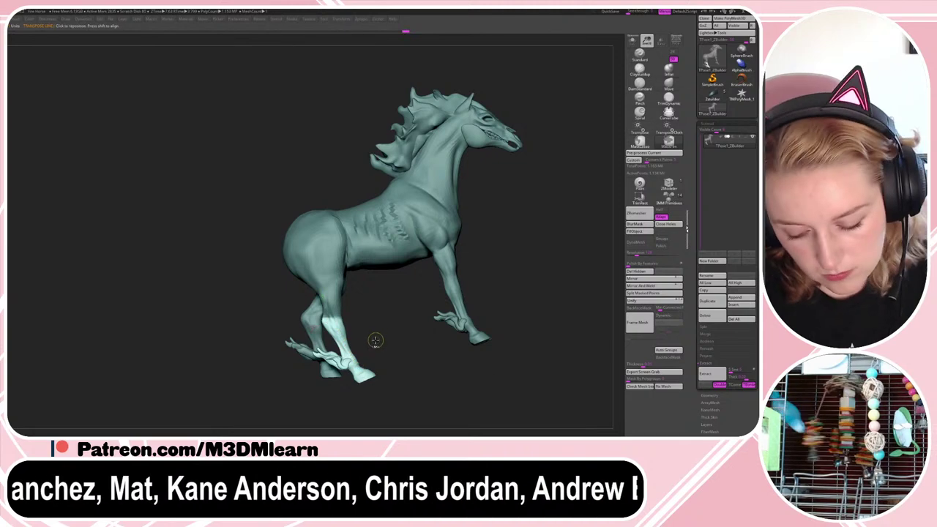
{"action": "key", "text": "ctrl+z"}
{"action": "key", "text": "ctrl+z"}
- Rotate the whole right hind leg forward with a transpose line from the top of the haunch to the hoof
{"action": "mouse_move", "coordinate": [312, 230]}
{"action": "left_mouse_down"}
{"action": "mouse_move", "coordinate": [335, 371]}
{"action": "mouse_move", "coordinate": [359, 382]}
{"action": "left_mouse_up"}
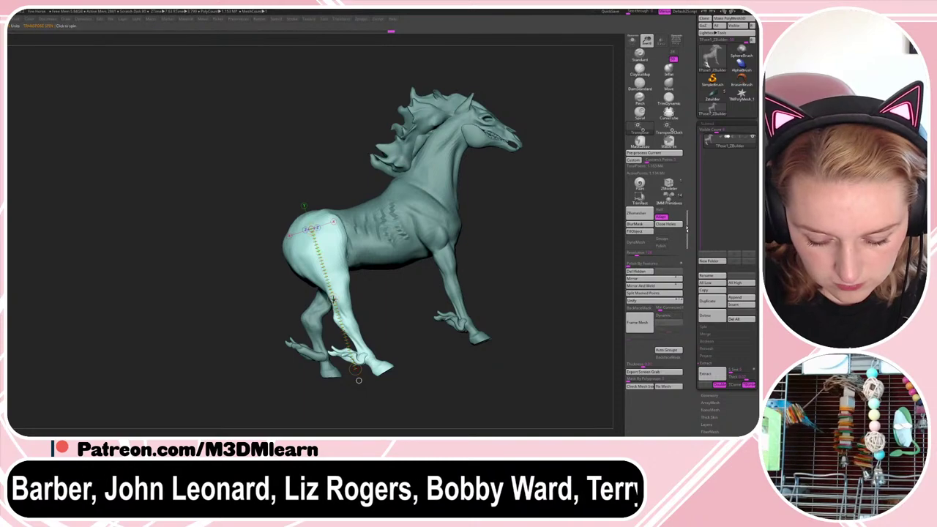
{"action": "key", "text": "q"}
{"action": "mouse_move", "coordinate": [531, 255]}
{"action": "left_mouse_down"}
{"action": "mouse_move", "coordinate": [562, 251]}
{"action": "mouse_move", "coordinate": [521, 266]}
{"action": "mouse_move", "coordinate": [561, 229]}
{"action": "left_mouse_up"}
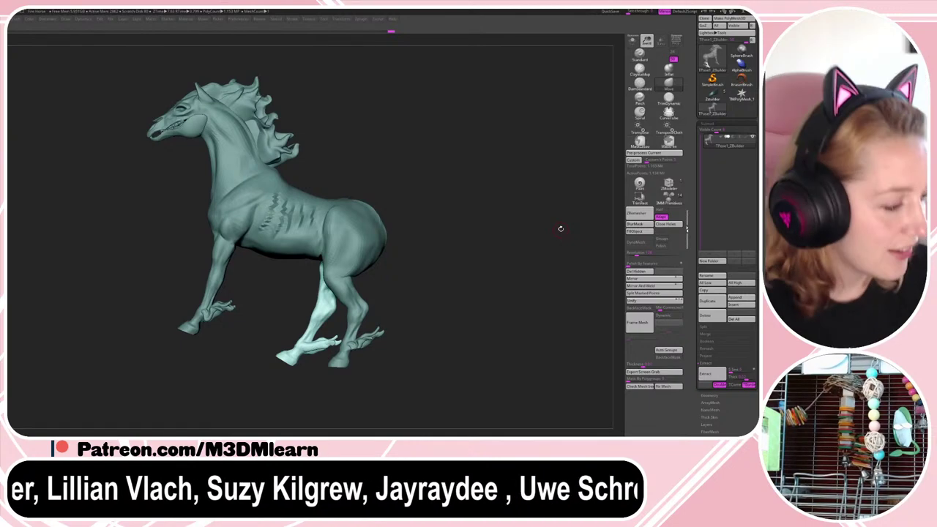
{"action": "left_click_drag", "start_coordinate": [560, 228], "coordinate": [506, 259]}
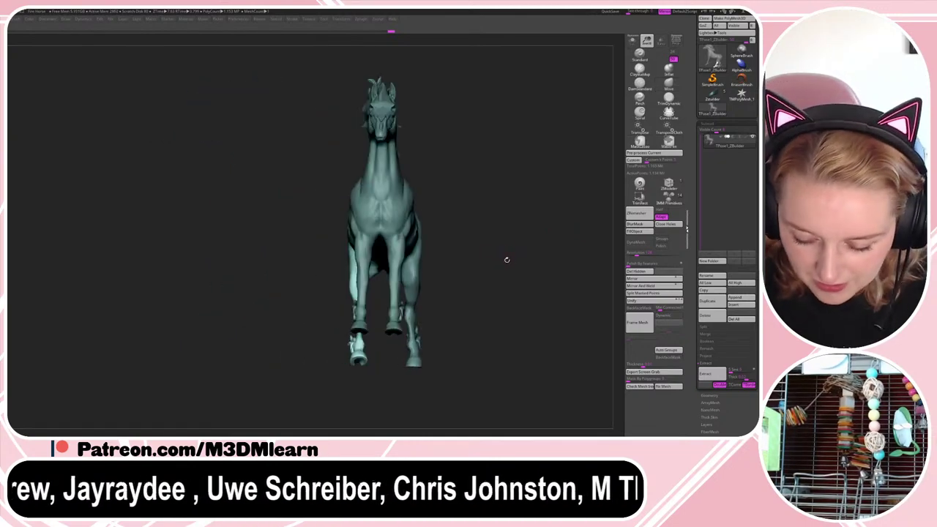
- Swing the right hind leg slightly outward as seen from the front with a transpose line, and undo the last stray edit
{"action": "left_click_drag", "start_coordinate": [353, 361], "coordinate": [352, 370]}
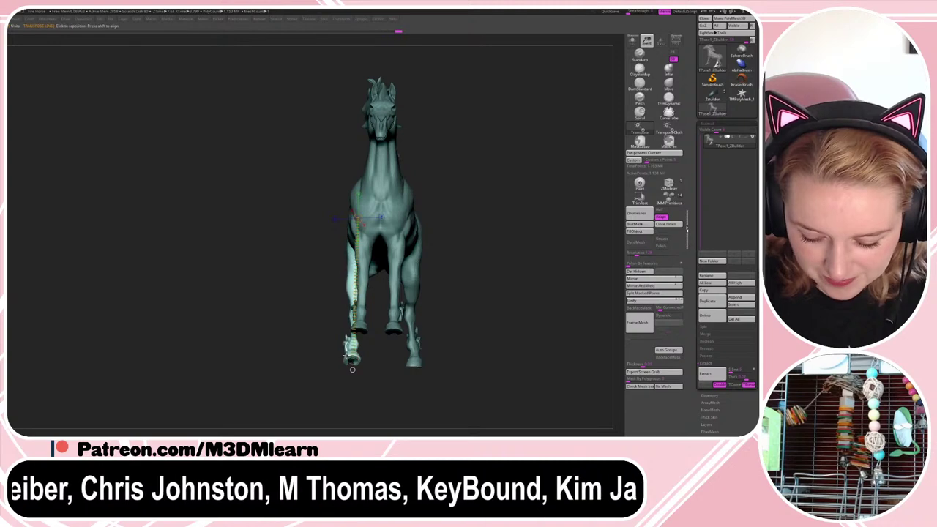
{"action": "left_click_drag", "start_coordinate": [506, 255], "coordinate": [452, 256]}
{"action": "right_click", "coordinate": [448, 278]}
{"action": "key", "text": "space"}
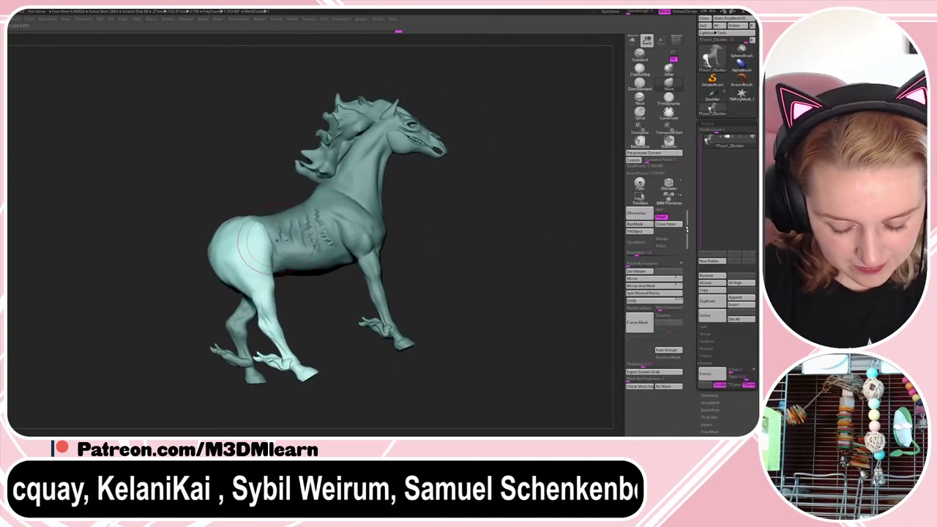
{"action": "key", "text": "ctrl+z"}
{"action": "key", "text": "space"}
- Mask the haunch and upper thigh of the right hind leg and soften the mask edge, leaving the leg below free
{"action": "right_click", "coordinate": [446, 271]}
{"action": "left_click_drag", "start_coordinate": [502, 233], "coordinate": [533, 215], "text": "alt"}
{"action": "right_click", "coordinate": [476, 257]}
{"action": "right_click", "coordinate": [510, 221]}
{"action": "mouse_move", "coordinate": [202, 148]}
{"action": "left_mouse_down", "text": "ctrl"}
{"action": "mouse_move", "coordinate": [323, 181]}
{"action": "mouse_move", "coordinate": [373, 270]}
{"action": "left_mouse_up", "text": "ctrl"}
{"action": "left_click", "coordinate": [315, 245], "text": "ctrl"}
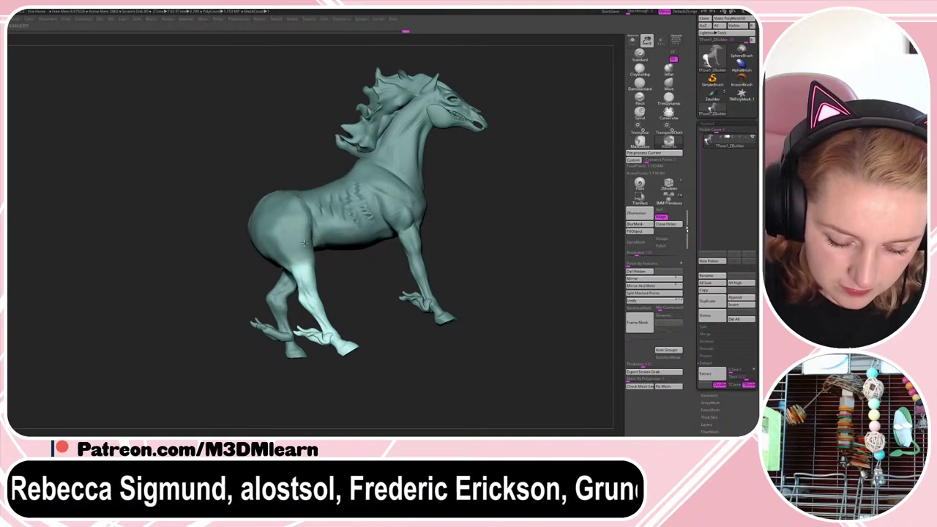
{"action": "left_click", "coordinate": [315, 245], "text": "ctrl"}
- Rotate the unmasked part of the right hind leg backward with a transpose line from the stifle to the hoof
{"action": "key", "text": "r"}
{"action": "left_click_drag", "start_coordinate": [303, 263], "coordinate": [339, 340]}
{"action": "left_click_drag", "start_coordinate": [339, 340], "coordinate": [318, 339]}
- Extend the mask down to the right hock, blur its edge, and rotate the lower leg slightly forward
{"action": "left_click_drag", "start_coordinate": [218, 134], "coordinate": [342, 292], "text": "ctrl"}
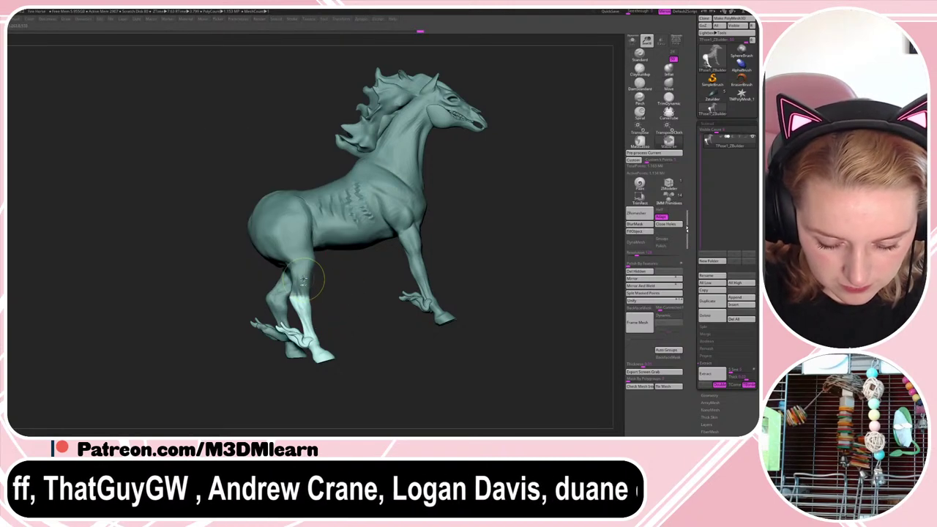
{"action": "left_click", "coordinate": [307, 281], "text": "ctrl"}
{"action": "left_click_drag", "start_coordinate": [318, 348], "coordinate": [318, 349]}
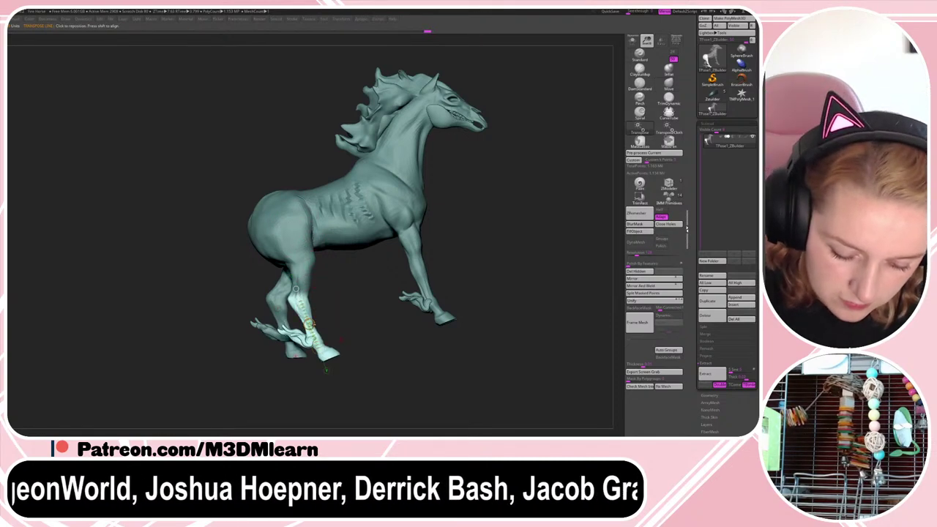
- Mask the right hind leg down to the fetlock and rotate the free hoof so its sole lies flat on the ground
{"action": "mouse_move", "coordinate": [214, 136]}
{"action": "left_mouse_down", "text": "ctrl"}
{"action": "mouse_move", "coordinate": [280, 166]}
{"action": "mouse_move", "coordinate": [374, 347]}
{"action": "left_mouse_up", "text": "ctrl"}
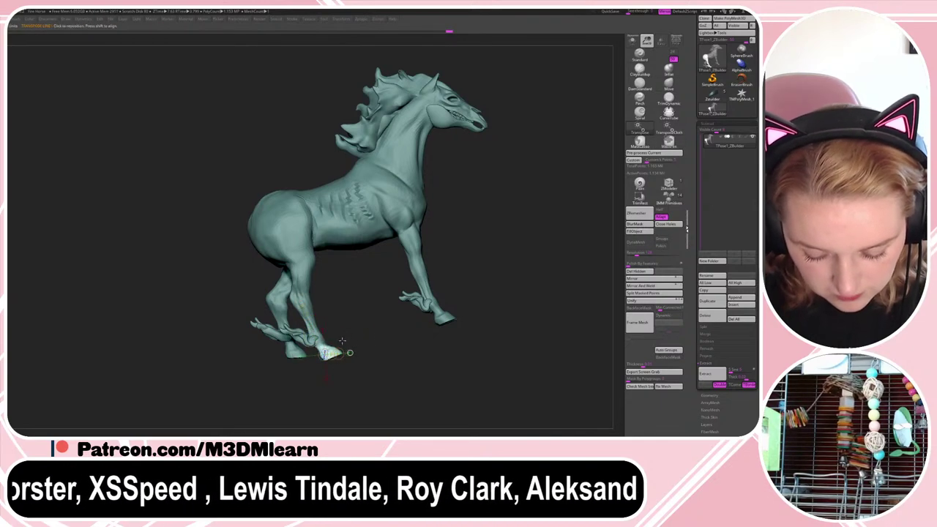
{"action": "left_click_drag", "start_coordinate": [262, 293], "coordinate": [367, 335], "text": "ctrl"}
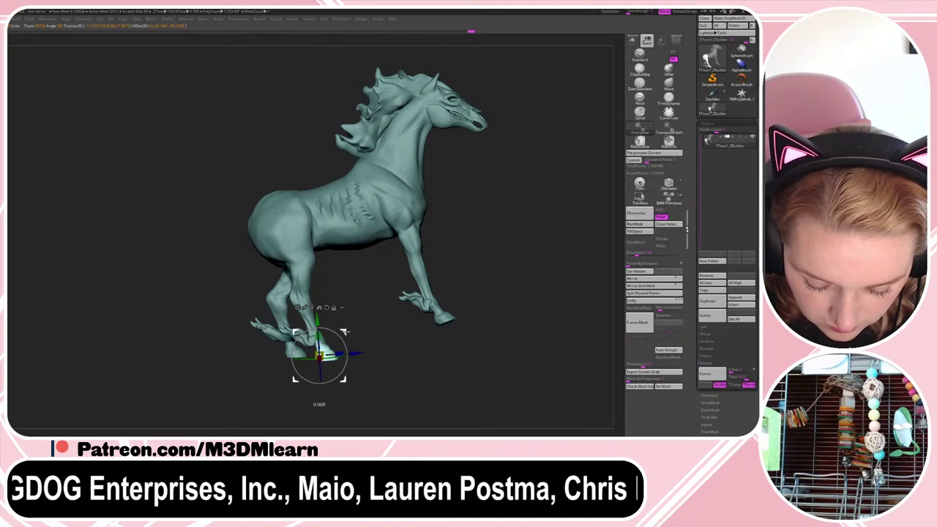
{"action": "left_click_drag", "start_coordinate": [574, 243], "coordinate": [531, 251]}
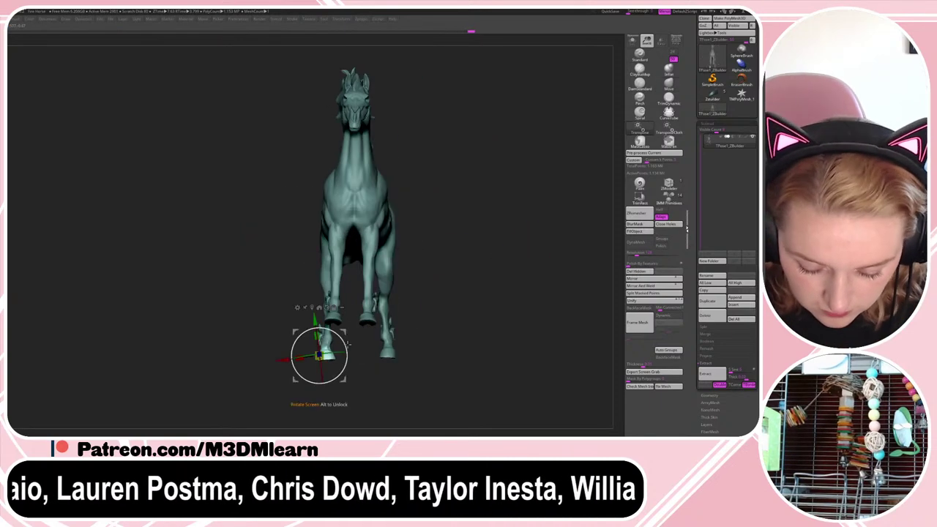
{"action": "key", "text": "q"}
- Mask the lower right hind leg from a rear view and invert the mask so only that lower leg is free
{"action": "mouse_move", "coordinate": [535, 265]}
{"action": "left_mouse_down"}
{"action": "mouse_move", "coordinate": [524, 282]}
{"action": "mouse_move", "coordinate": [573, 257]}
{"action": "mouse_move", "coordinate": [555, 257]}
{"action": "mouse_move", "coordinate": [568, 265]}
{"action": "mouse_move", "coordinate": [558, 266]}
{"action": "left_mouse_up"}
{"action": "key", "text": "space"}
{"action": "mouse_move", "coordinate": [289, 399]}
{"action": "left_mouse_down", "text": "ctrl"}
{"action": "mouse_move", "coordinate": [336, 374]}
{"action": "mouse_move", "coordinate": [328, 266]}
{"action": "left_mouse_up", "text": "ctrl"}
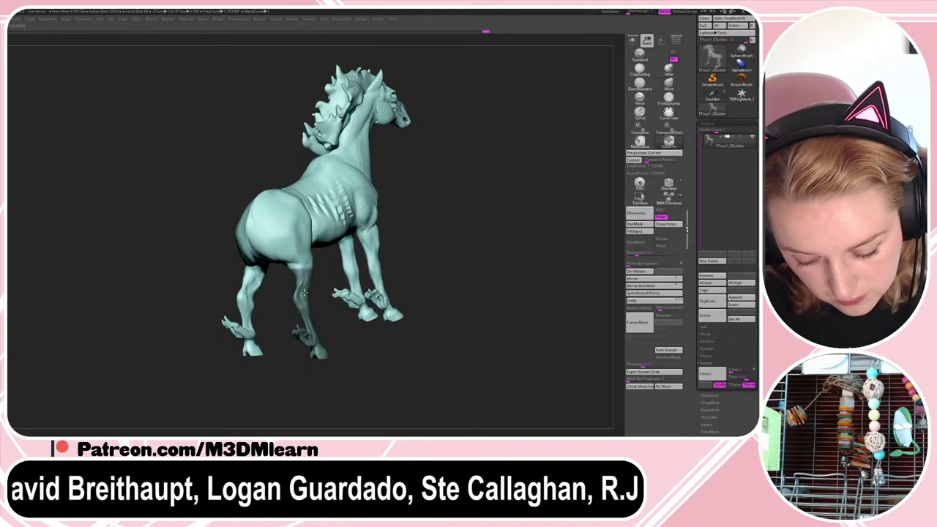
{"action": "left_click_drag", "start_coordinate": [572, 243], "coordinate": [535, 239]}
{"action": "left_click", "coordinate": [536, 240], "text": "ctrl"}
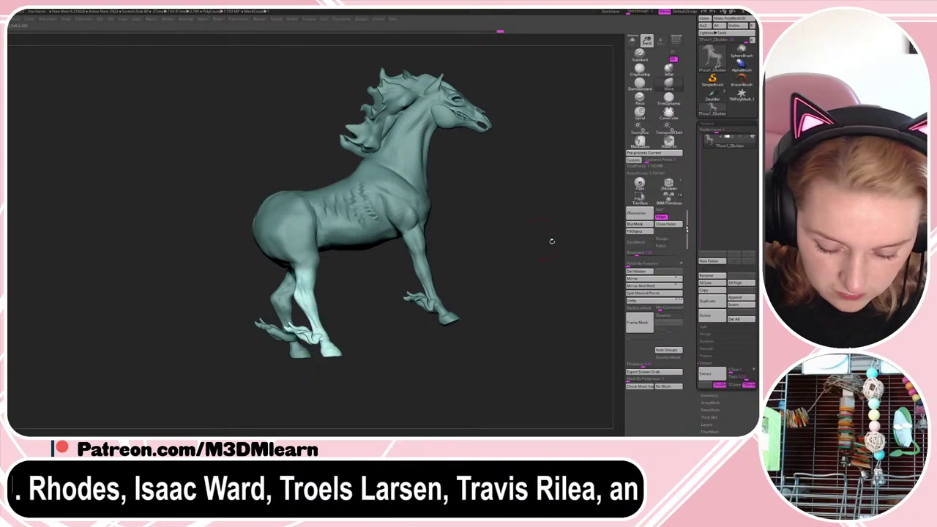
- Adjust the lower right hind leg sideways from the front view with a transpose line and clear the mask
{"action": "left_click_drag", "start_coordinate": [550, 241], "coordinate": [532, 250], "text": "shift"}
{"action": "left_click_drag", "start_coordinate": [324, 338], "coordinate": [325, 341]}
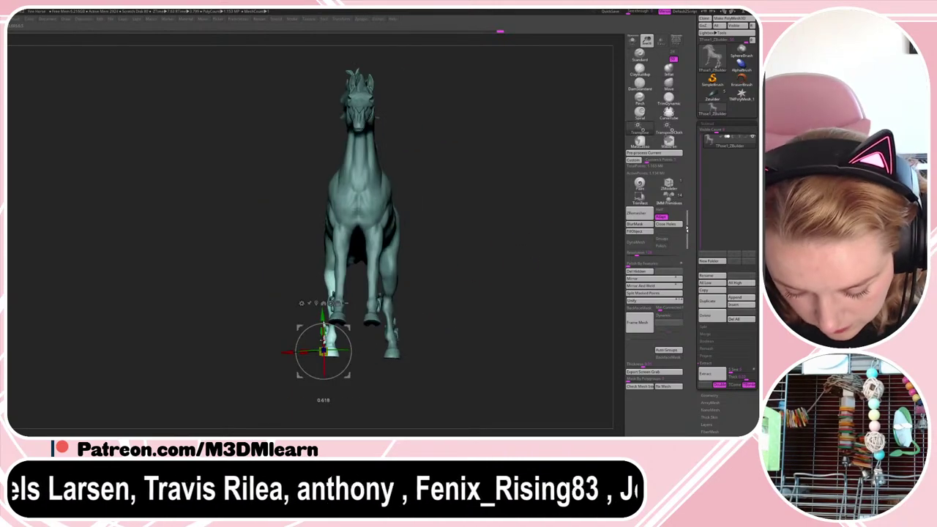
{"action": "key", "text": "q"}
{"action": "left_click_drag", "start_coordinate": [508, 259], "coordinate": [527, 246]}
{"action": "key", "text": "space"}
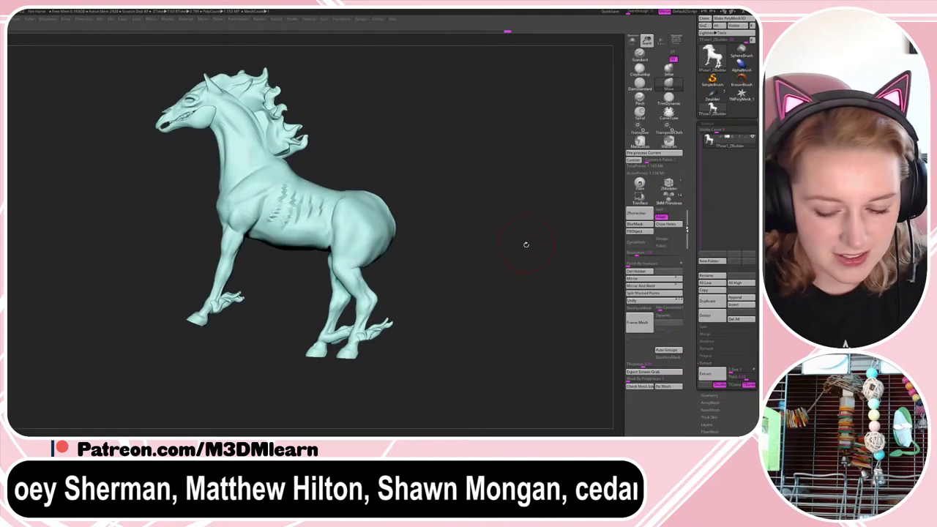
- Reshape the left rump and front of the left thigh with the Move brush, adjusting the brush size
{"action": "key", "text": "space"}
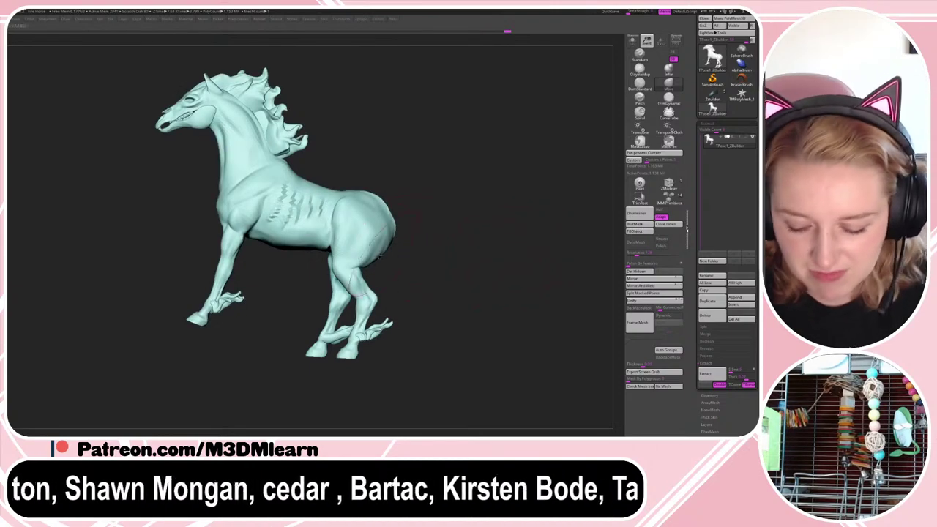
{"action": "key", "text": "space"}
{"action": "left_click_drag", "start_coordinate": [374, 245], "coordinate": [385, 246]}
{"action": "mouse_move", "coordinate": [375, 205]}
{"action": "left_mouse_down", "text": "shift"}
{"action": "mouse_move", "coordinate": [410, 193]}
{"action": "mouse_move", "coordinate": [401, 197]}
{"action": "left_mouse_up", "text": "shift"}
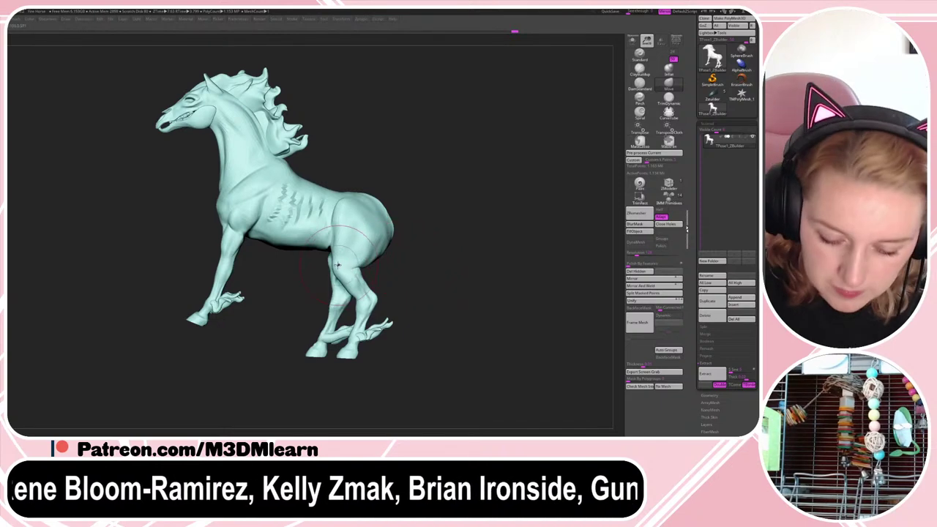
{"action": "key", "text": "space"}
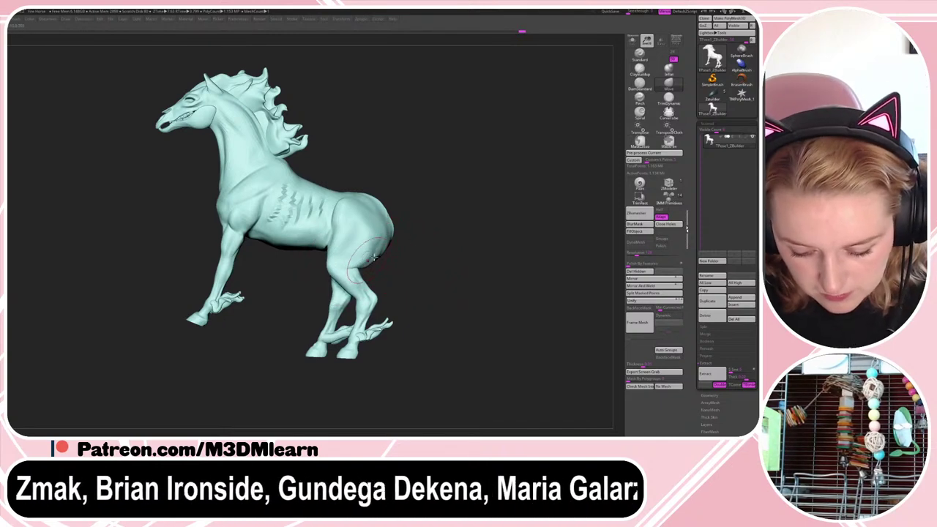
{"action": "key", "text": "space"}
- Unhide the flaming tail and turn on perspective for the view
{"action": "left_click", "coordinate": [505, 230], "text": "ctrl+shift"}
{"action": "key", "text": "space"}
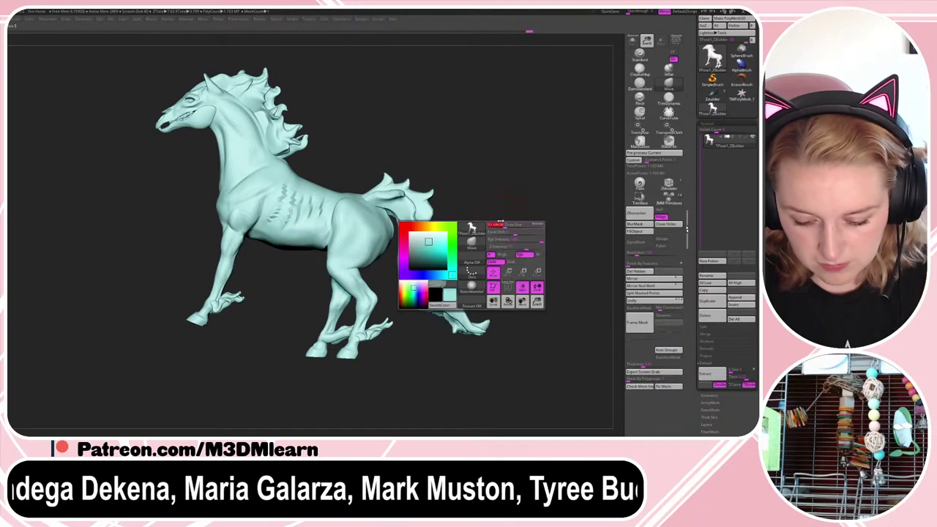
{"action": "key", "text": "p"}
{"action": "mouse_move", "coordinate": [554, 229]}
{"action": "left_mouse_down"}
{"action": "mouse_move", "coordinate": [561, 238]}
{"action": "mouse_move", "coordinate": [549, 240]}
{"action": "left_mouse_up"}
- Adjust the contour of the right hind leg around the stifle with the Move brush from the horse's left side
{"action": "key", "text": "space"}
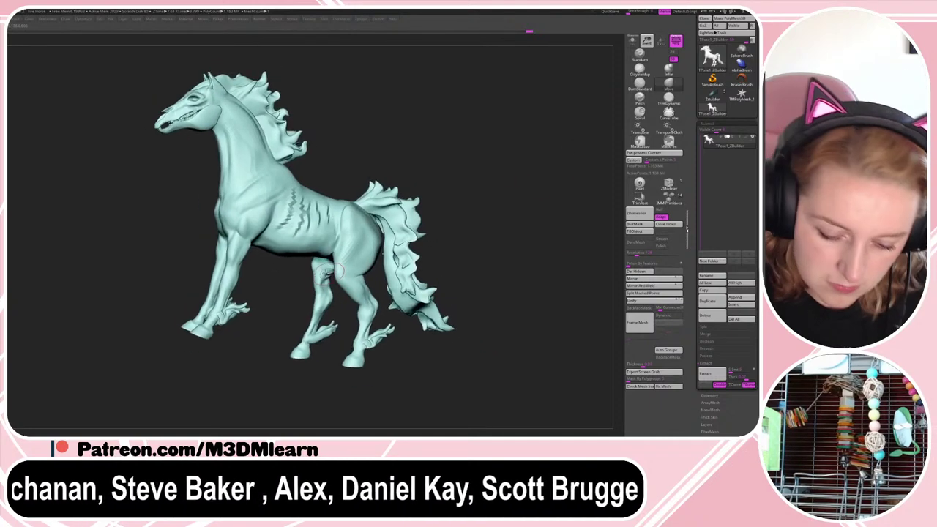
{"action": "key", "text": "space"}
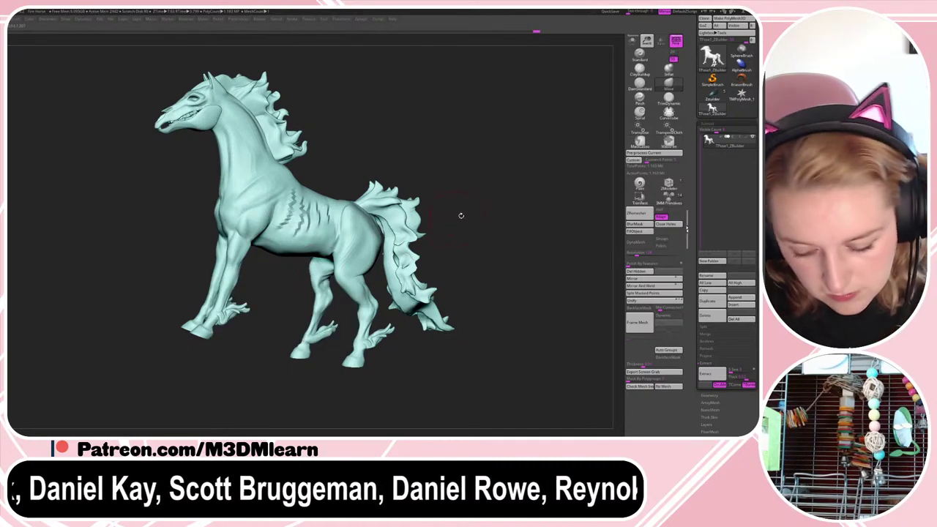
{"action": "left_click_drag", "start_coordinate": [462, 215], "coordinate": [489, 214]}
{"action": "left_click_drag", "start_coordinate": [317, 284], "coordinate": [324, 283]}
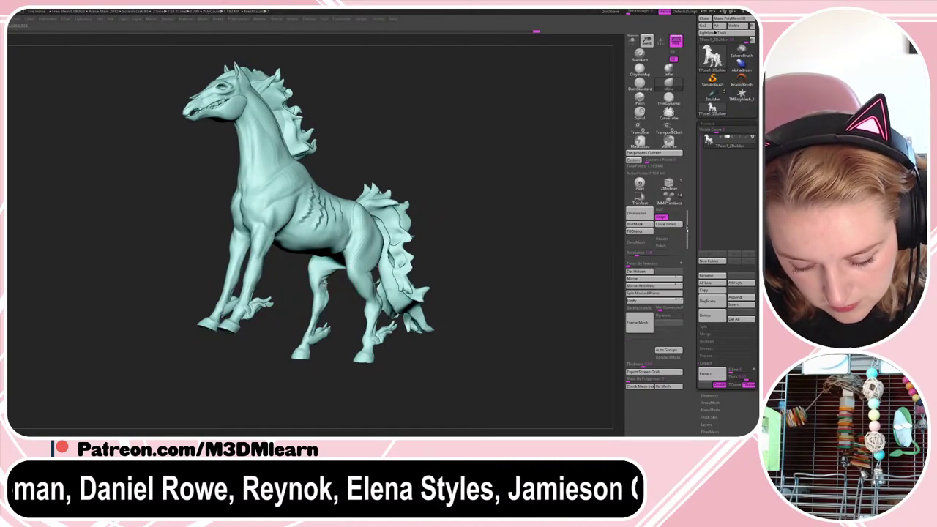
- Pull the back of the right thigh rearward with the Move brush to refine its outline from the horse's right side
{"action": "left_click_drag", "start_coordinate": [534, 223], "coordinate": [505, 205]}
{"action": "left_click_drag", "start_coordinate": [437, 209], "coordinate": [537, 249]}
{"action": "right_click", "coordinate": [498, 276]}
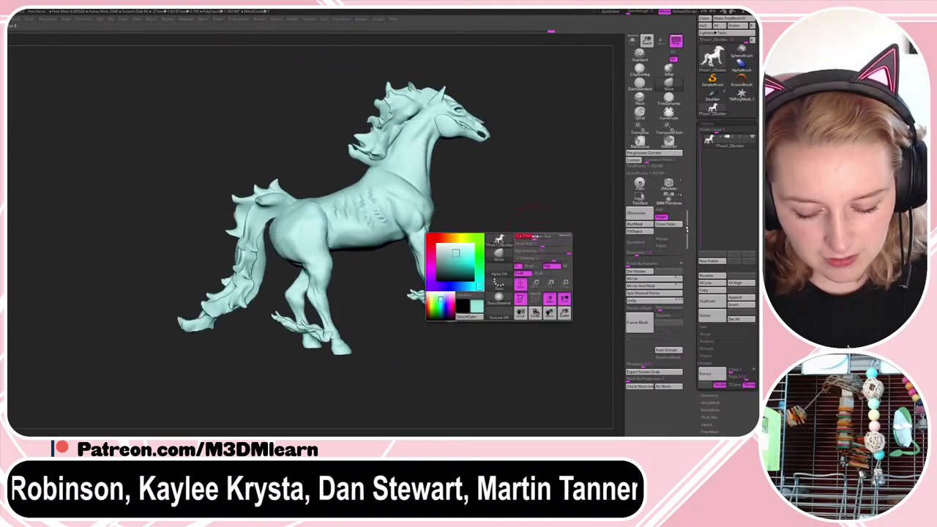
{"action": "left_click_drag", "start_coordinate": [309, 266], "coordinate": [298, 261]}
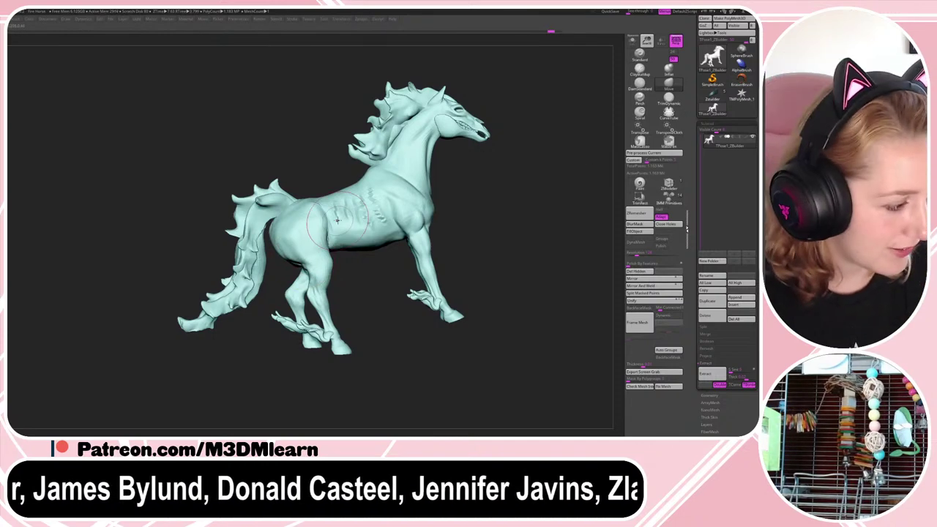
{"action": "left_click_drag", "start_coordinate": [301, 257], "coordinate": [300, 261]}
{"action": "right_click", "coordinate": [300, 257]}
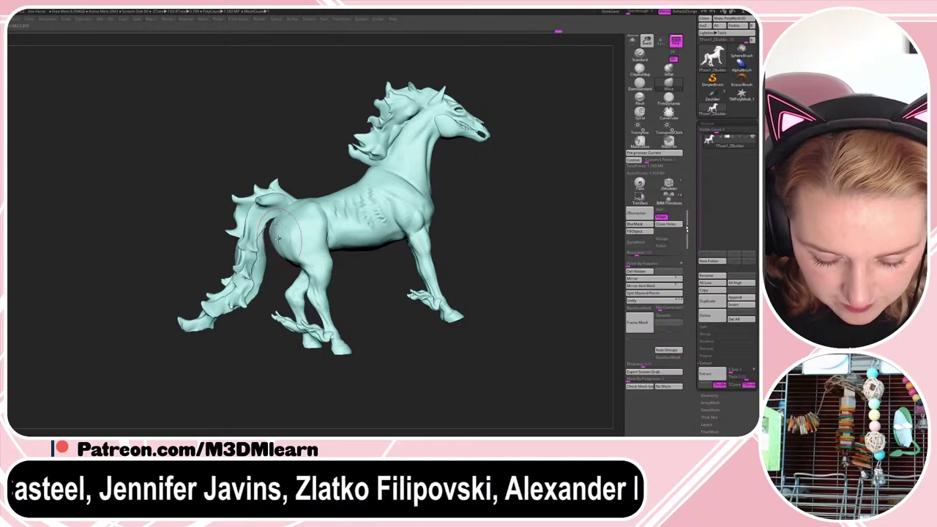
- Hide the tail and reshape the rear contour of the right buttock with the Move brush
{"action": "left_click", "coordinate": [265, 218], "text": "ctrl+shift"}
{"action": "left_click", "coordinate": [264, 221], "text": "ctrl+shift"}
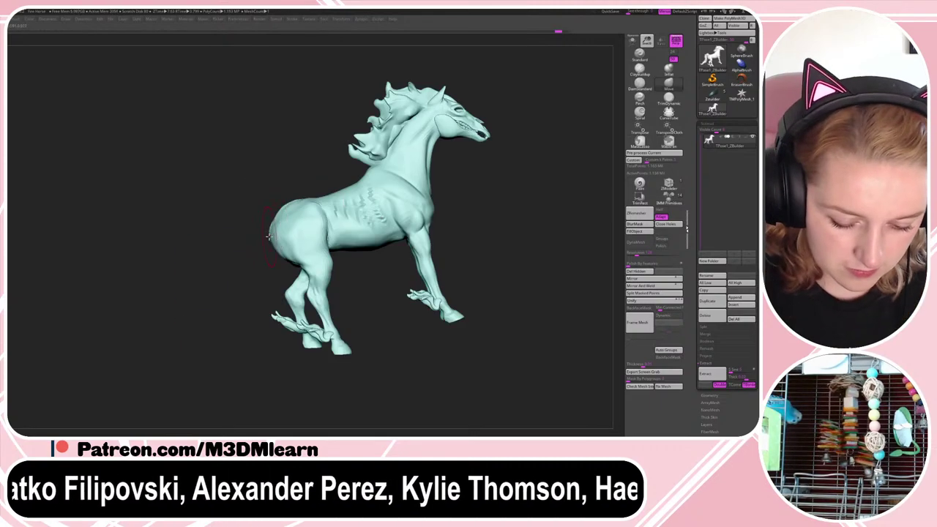
{"action": "left_click_drag", "start_coordinate": [276, 238], "coordinate": [278, 235]}
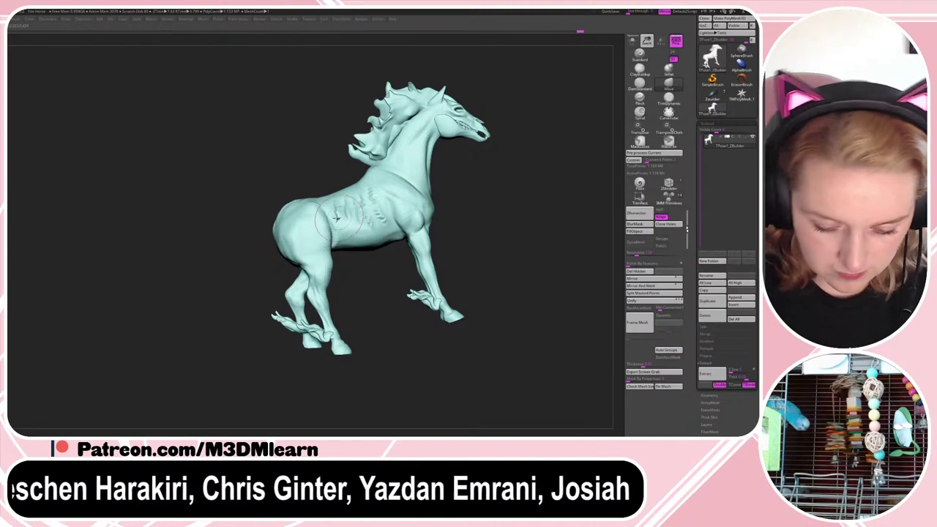
{"action": "key", "text": "space"}
{"action": "left_click_drag", "start_coordinate": [280, 232], "coordinate": [276, 229]}
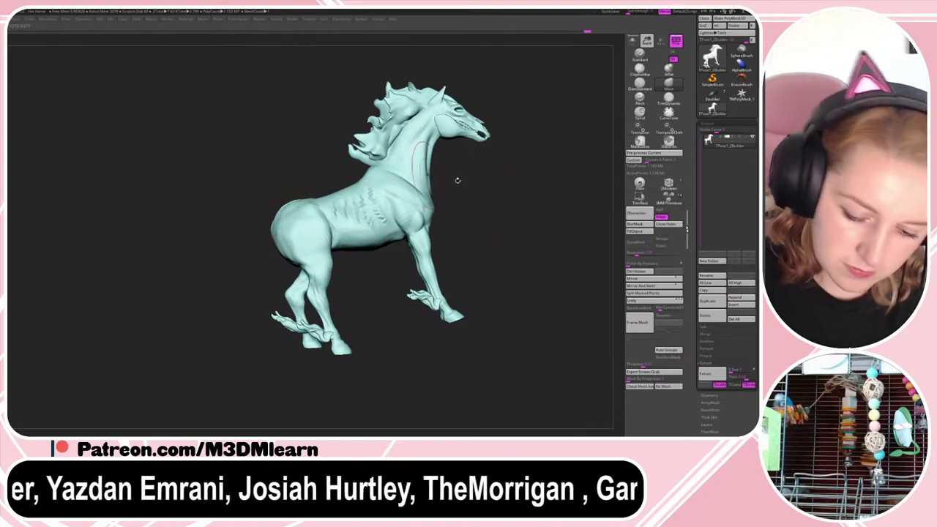
- Unhide the tail, then isolate it to mask the rest of the horse so only the tail stays editable
{"action": "left_click", "coordinate": [530, 222], "text": "ctrl+shift"}
{"action": "key", "text": "space"}
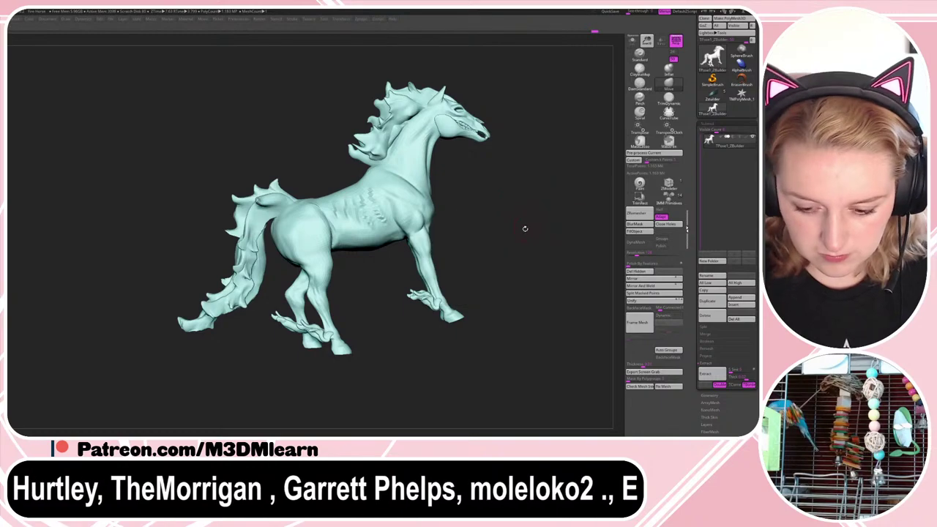
{"action": "left_click", "coordinate": [261, 224], "text": "ctrl+shift"}
{"action": "left_click", "coordinate": [539, 238], "text": "ctrl"}
{"action": "left_click", "coordinate": [538, 238], "text": "ctrl+shift"}
{"action": "left_click", "coordinate": [539, 238], "text": "ctrl"}
- Rotate the tail downward around its base with the gizmo placed at the tail root, and turn off perspective
{"action": "key", "text": "w"}
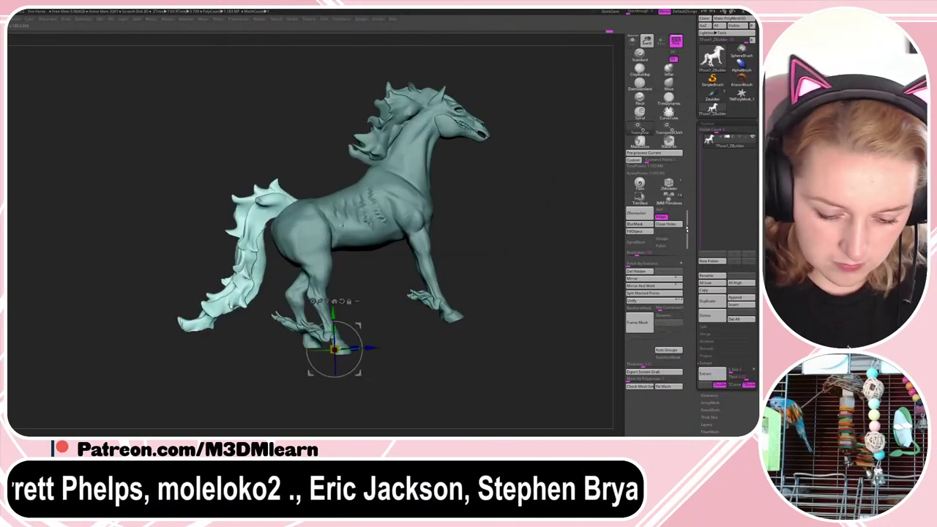
{"action": "left_click", "coordinate": [282, 202], "text": "alt"}
{"action": "left_click_drag", "start_coordinate": [307, 195], "coordinate": [302, 185]}
{"action": "left_click_drag", "start_coordinate": [306, 226], "coordinate": [297, 238]}
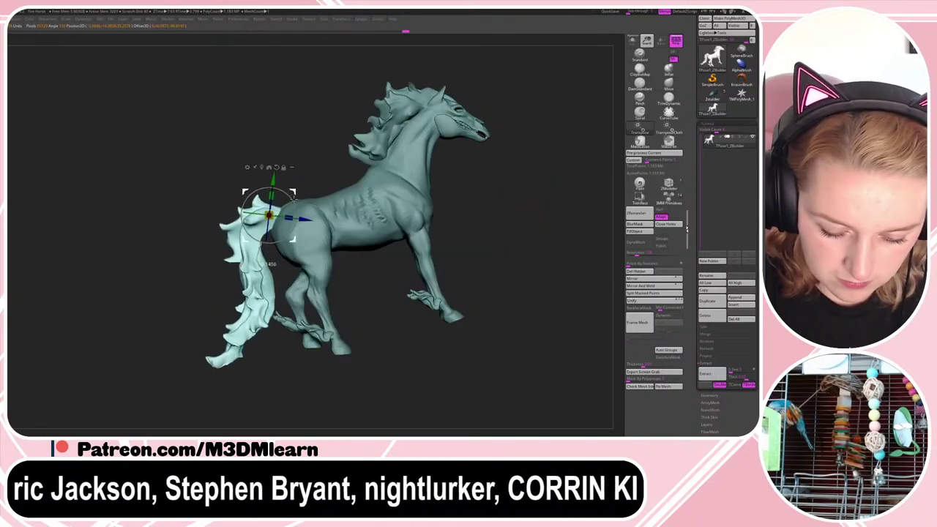
{"action": "left_click_drag", "start_coordinate": [298, 203], "coordinate": [301, 212]}
{"action": "left_click", "coordinate": [673, 46]}
- Sweep the lower end of the tail rearward, away from the hind legs, with the Move brush and clear the mask
{"action": "key", "text": "q"}
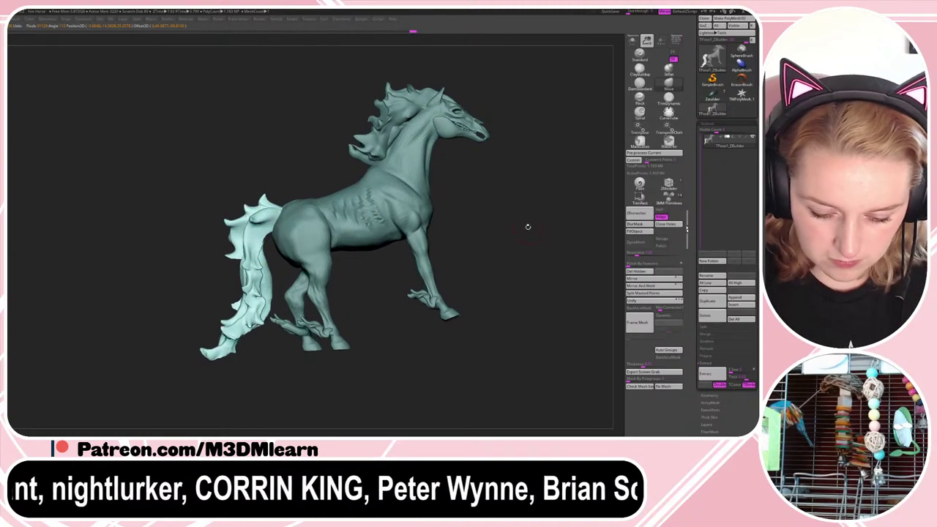
{"action": "key", "text": "space"}
{"action": "left_click_drag", "start_coordinate": [527, 227], "coordinate": [539, 226]}
{"action": "mouse_move", "coordinate": [224, 353]}
{"action": "left_mouse_down"}
{"action": "mouse_move", "coordinate": [209, 339]}
{"action": "mouse_move", "coordinate": [247, 351]}
{"action": "left_mouse_up"}
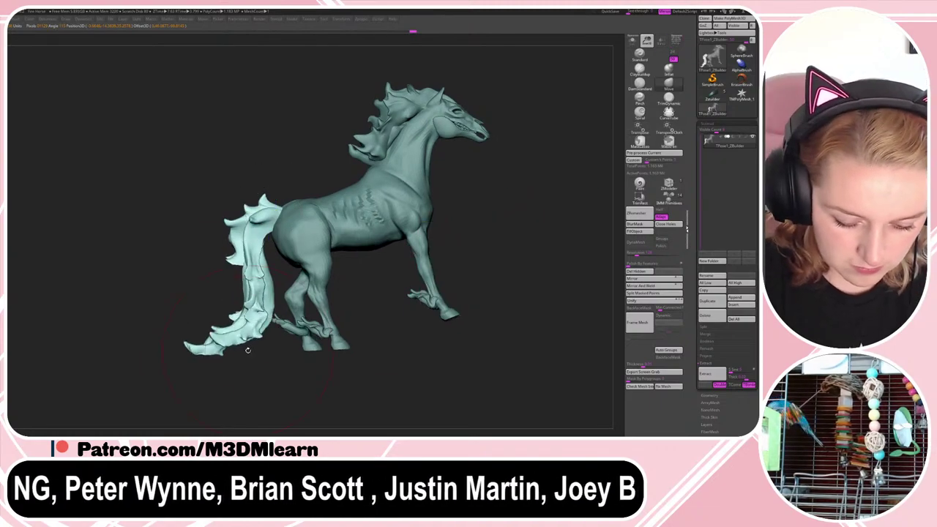
{"action": "mouse_move", "coordinate": [505, 253]}
{"action": "left_mouse_down"}
{"action": "mouse_move", "coordinate": [615, 240]}
{"action": "mouse_move", "coordinate": [650, 253]}
{"action": "left_mouse_up"}
{"action": "key", "text": "space"}
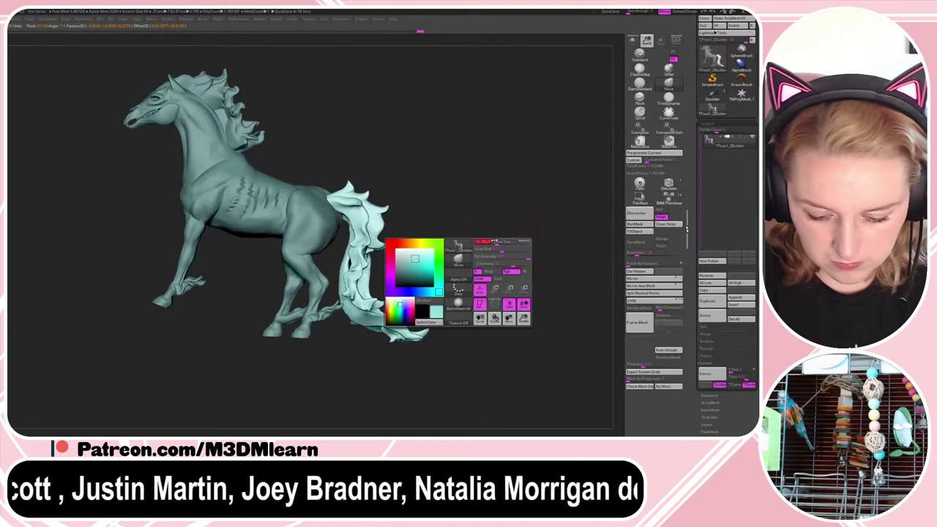
{"action": "left_click_drag", "start_coordinate": [472, 277], "coordinate": [507, 246], "text": "ctrl"}
{"action": "key", "text": "space"}
{"action": "key", "text": "space"}
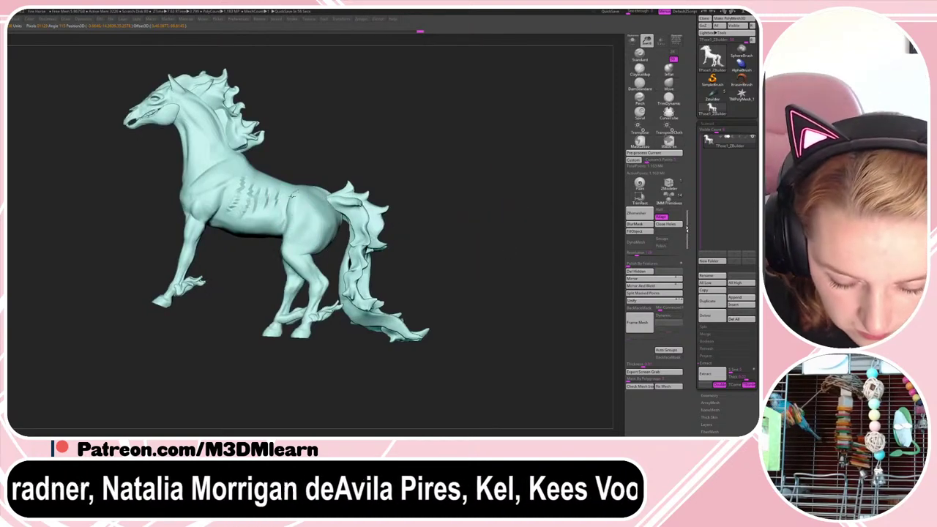
{"action": "key", "text": "space"}
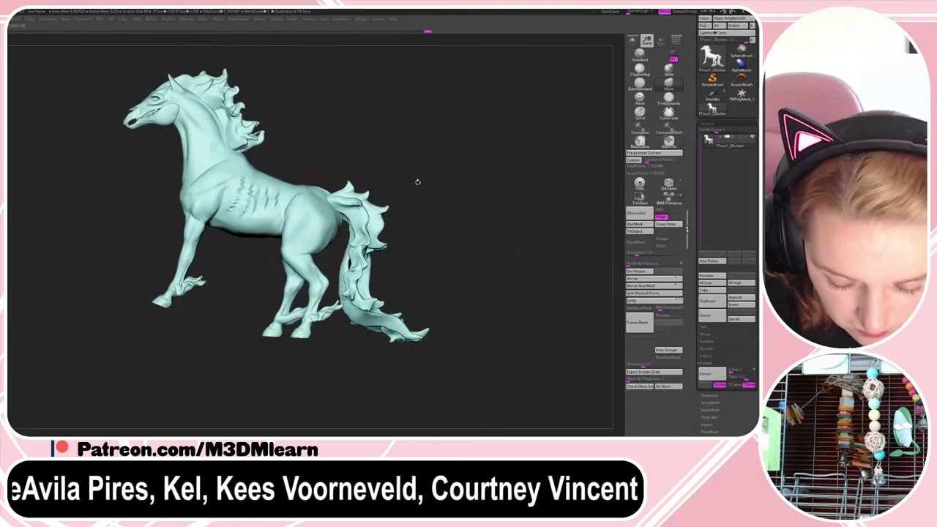
{"action": "mouse_move", "coordinate": [533, 243]}
{"action": "left_mouse_down", "text": "alt"}
{"action": "mouse_move", "coordinate": [537, 232]}
{"action": "mouse_move", "coordinate": [548, 241]}
{"action": "left_mouse_up", "text": "alt"}
{"action": "left_click_drag", "start_coordinate": [526, 199], "coordinate": [562, 169], "text": "alt"}
{"action": "key", "text": "shift+f"}
{"action": "key", "text": "shift+f"}
{"action": "key", "text": "space"}
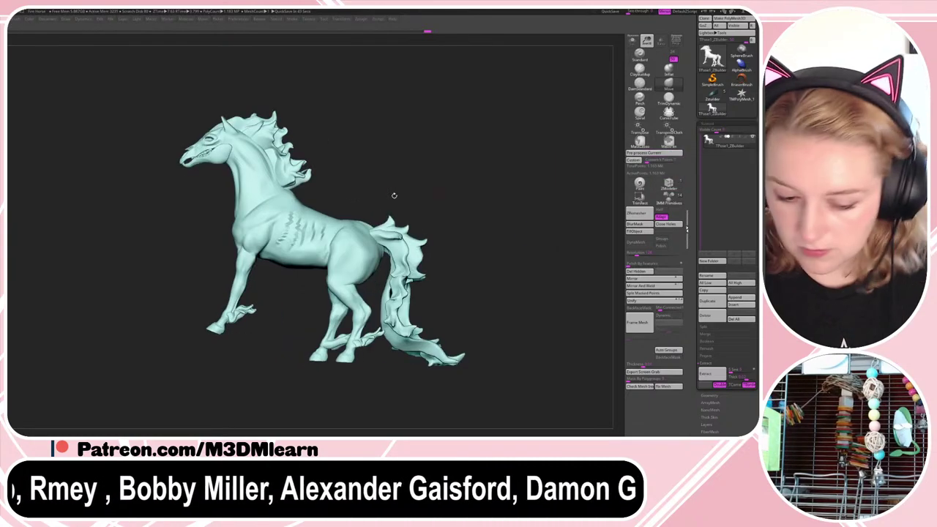
- Isolate the head, neck, shoulders and forelegs with an inverted mask and rotate them slightly upward
{"action": "mouse_move", "coordinate": [237, 78]}
{"action": "left_mouse_down", "text": "ctrl"}
{"action": "mouse_move", "coordinate": [110, 242]}
{"action": "mouse_move", "coordinate": [268, 296]}
{"action": "mouse_move", "coordinate": [294, 189]}
{"action": "mouse_move", "coordinate": [357, 121]}
{"action": "mouse_move", "coordinate": [123, 166]}
{"action": "mouse_move", "coordinate": [214, 189]}
{"action": "left_mouse_up", "text": "ctrl"}
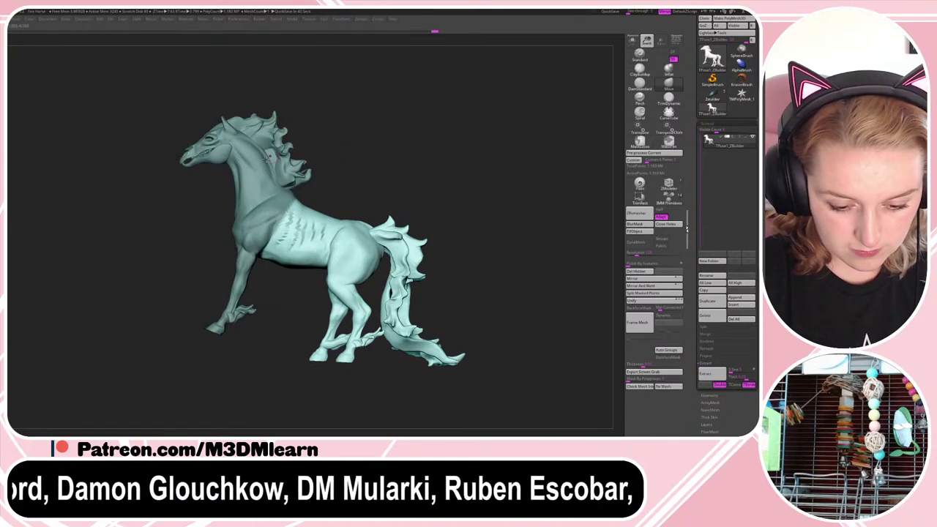
{"action": "left_click", "coordinate": [473, 165], "text": "ctrl"}
{"action": "left_click_drag", "start_coordinate": [475, 162], "coordinate": [515, 188], "text": "alt"}
{"action": "key", "text": "w"}
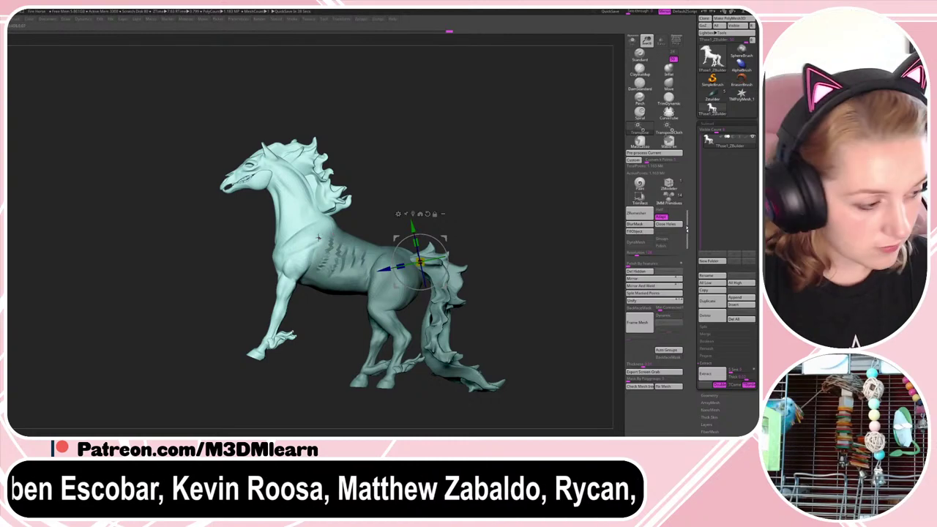
{"action": "key", "text": "y"}
{"action": "left_click_drag", "start_coordinate": [321, 234], "coordinate": [292, 174]}
{"action": "key", "text": "q"}
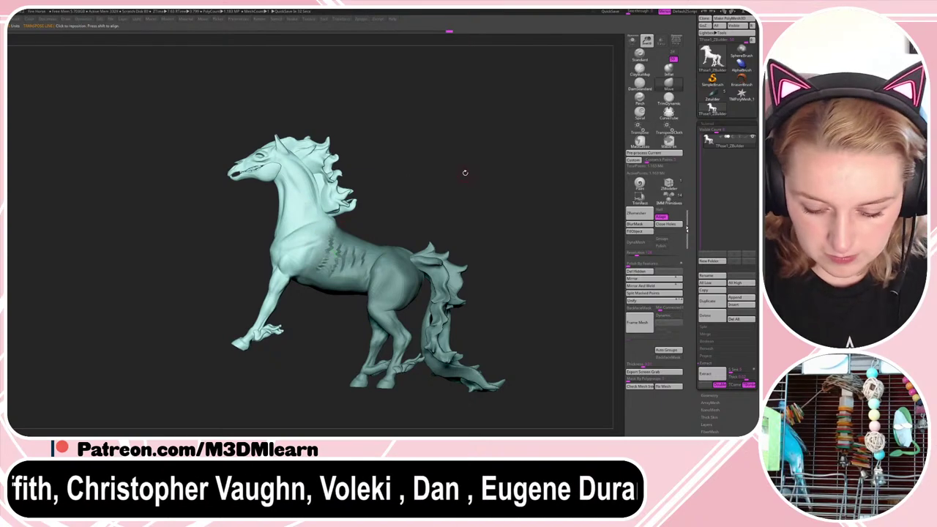
- Clear the mask, isolate the head with a blurred inverted mask and rotate it downward with a transpose line
{"action": "left_click_drag", "start_coordinate": [465, 172], "coordinate": [468, 174], "text": "ctrl"}
{"action": "mouse_move", "coordinate": [268, 93]}
{"action": "left_mouse_down", "text": "ctrl"}
{"action": "mouse_move", "coordinate": [219, 204]}
{"action": "mouse_move", "coordinate": [310, 142]}
{"action": "mouse_move", "coordinate": [241, 162]}
{"action": "mouse_move", "coordinate": [247, 173]}
{"action": "mouse_move", "coordinate": [228, 164]}
{"action": "left_mouse_up", "text": "ctrl"}
{"action": "left_click", "coordinate": [297, 153], "text": "ctrl"}
{"action": "left_click", "coordinate": [299, 150], "text": "ctrl"}
{"action": "left_click", "coordinate": [299, 150], "text": "ctrl"}
{"action": "left_click", "coordinate": [353, 127], "text": "ctrl"}
{"action": "key", "text": "r"}
{"action": "left_click_drag", "start_coordinate": [291, 151], "coordinate": [248, 178]}
{"action": "key", "text": "q"}
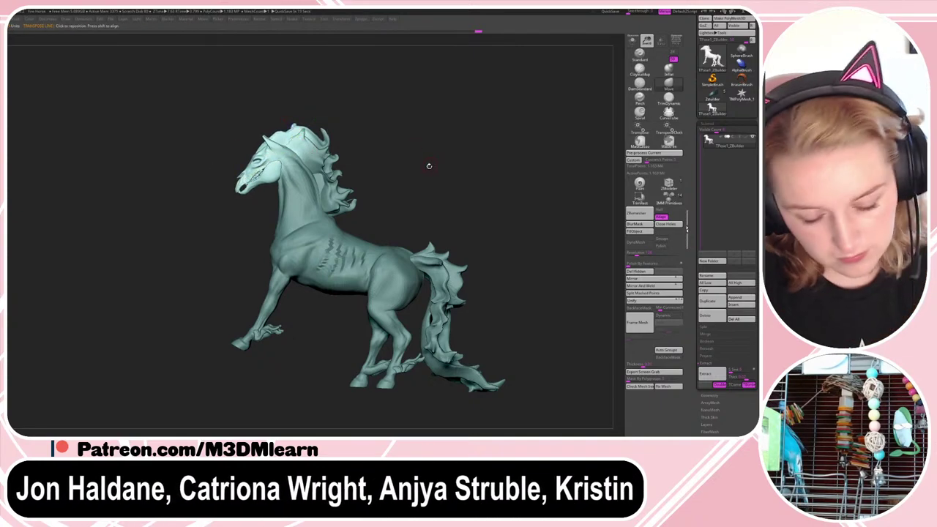
- Fine-tune the head's tilt with transpose lines drawn from the poll to the muzzle, and clear the mask
{"action": "key", "text": "r"}
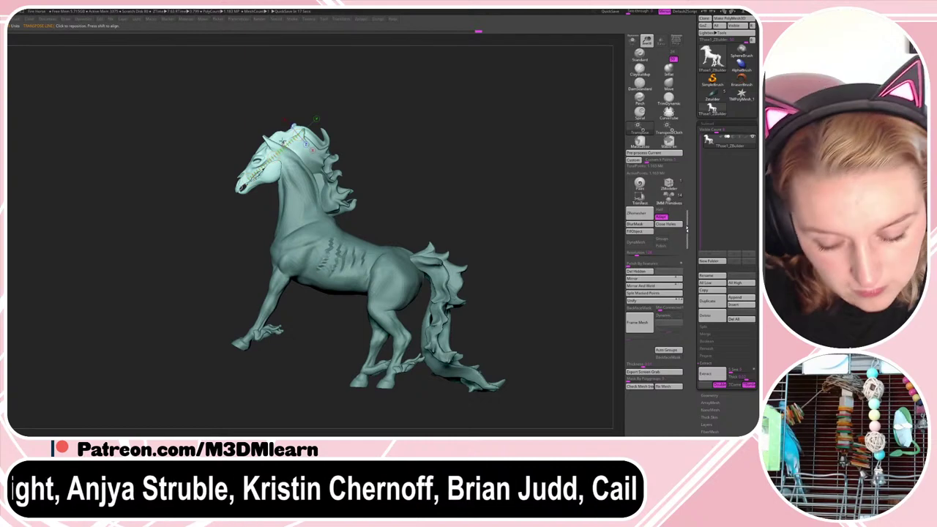
{"action": "left_click_drag", "start_coordinate": [282, 141], "coordinate": [238, 188]}
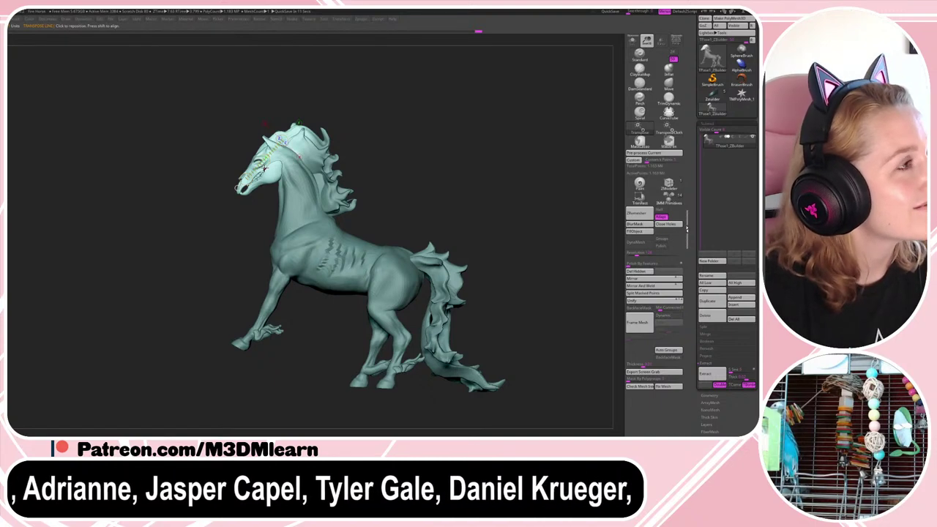
{"action": "left_click_drag", "start_coordinate": [283, 141], "coordinate": [295, 144]}
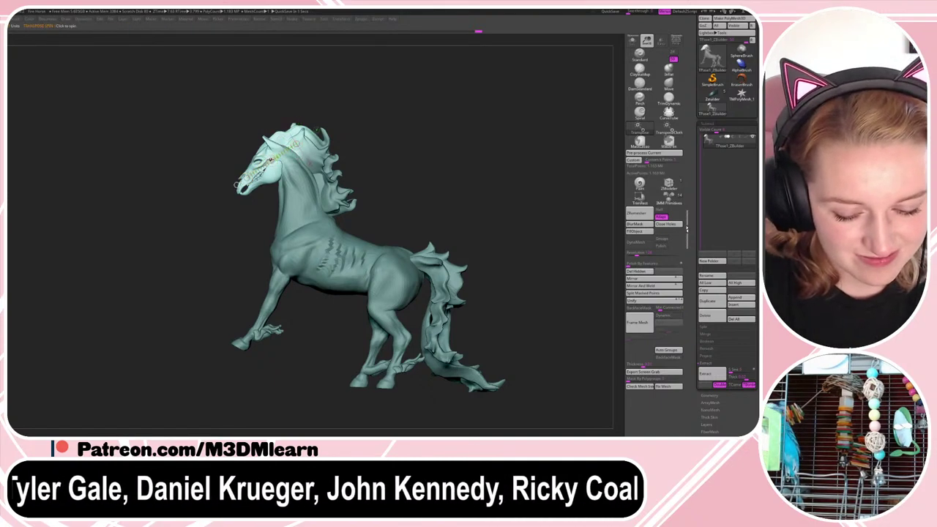
{"action": "key", "text": "q"}
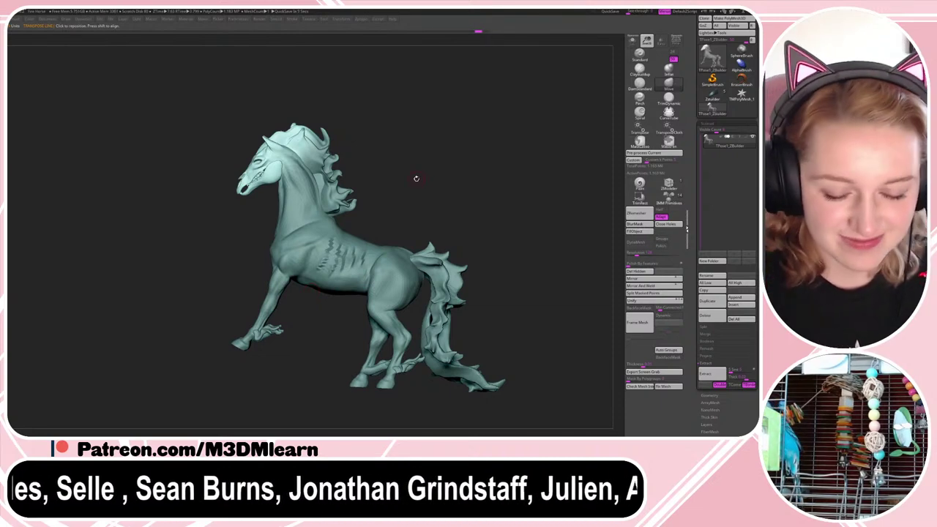
{"action": "key", "text": "r"}
{"action": "left_click_drag", "start_coordinate": [286, 140], "coordinate": [235, 193]}
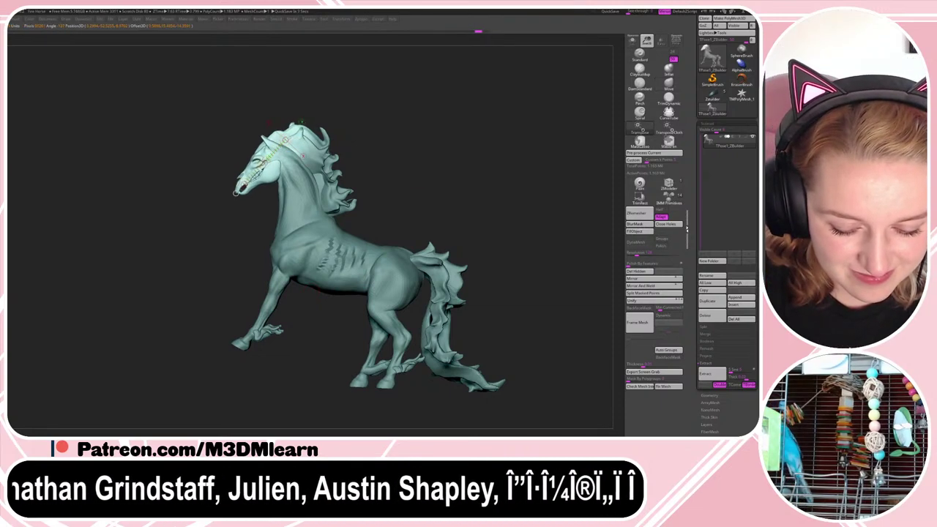
{"action": "key", "text": "q"}
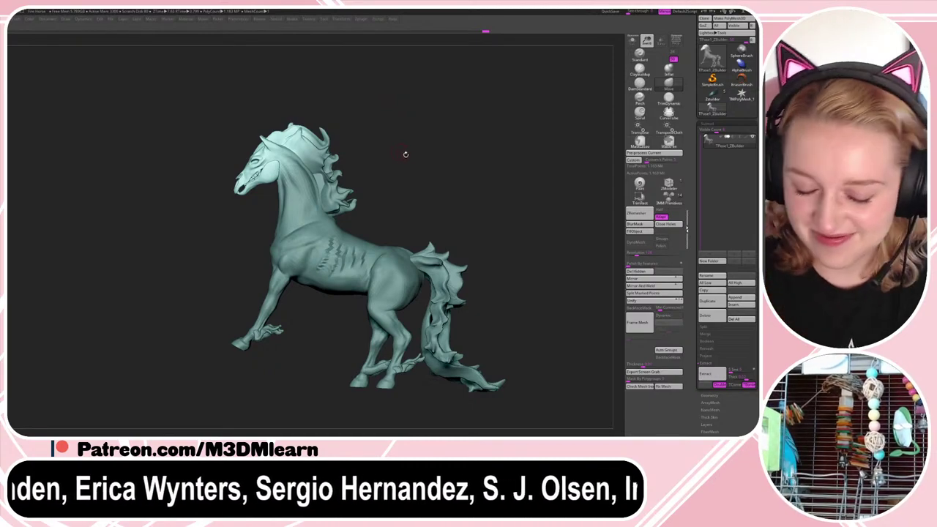
{"action": "left_click_drag", "start_coordinate": [406, 154], "coordinate": [427, 151]}
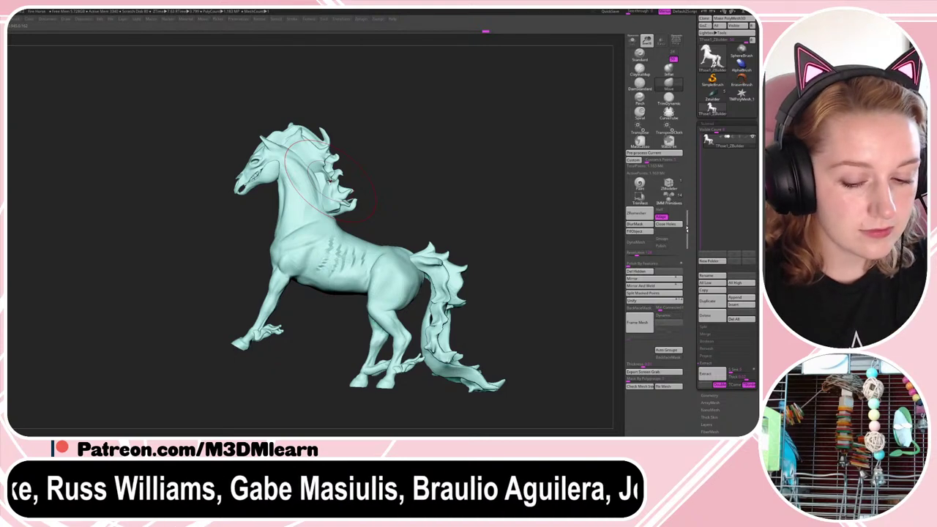
- Adjust the upper neck behind the jaw with the Move brush
{"action": "right_click_drag", "start_coordinate": [306, 183], "coordinate": [308, 186]}
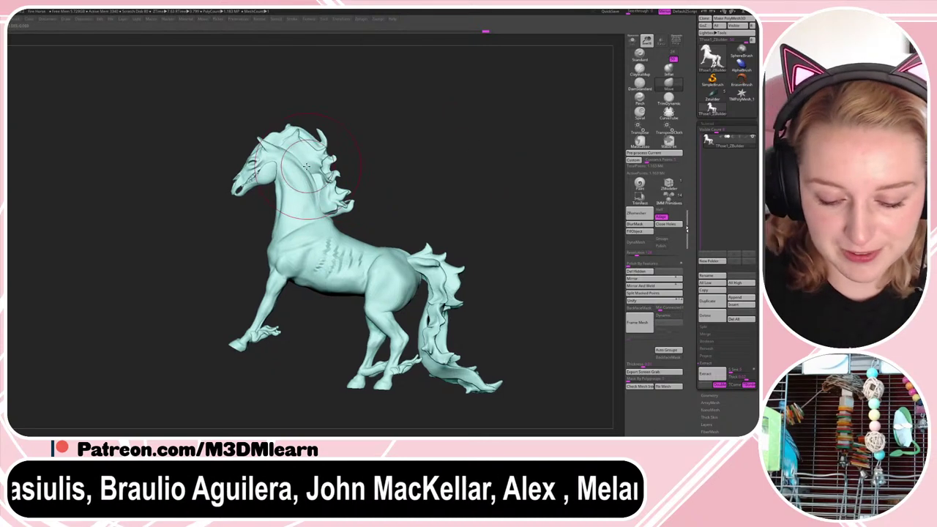
{"action": "right_click", "coordinate": [301, 166]}
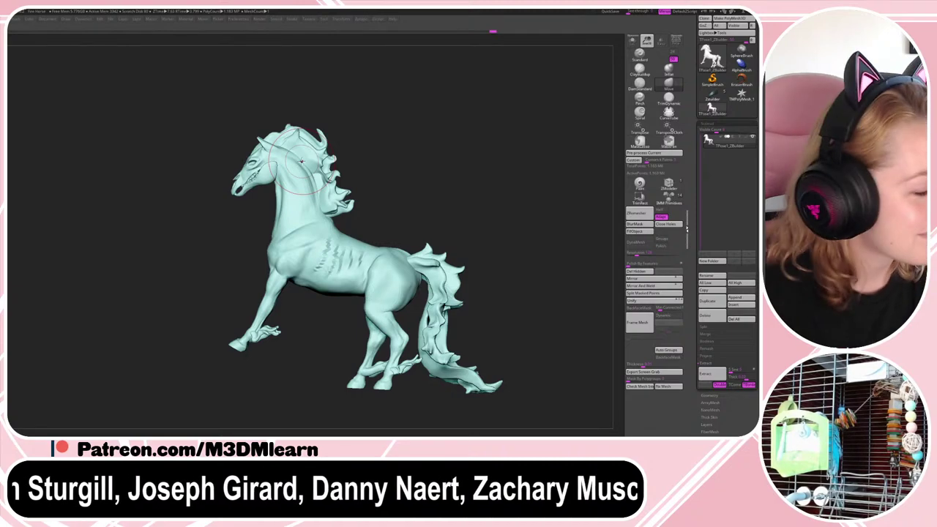
{"action": "key", "text": "space"}
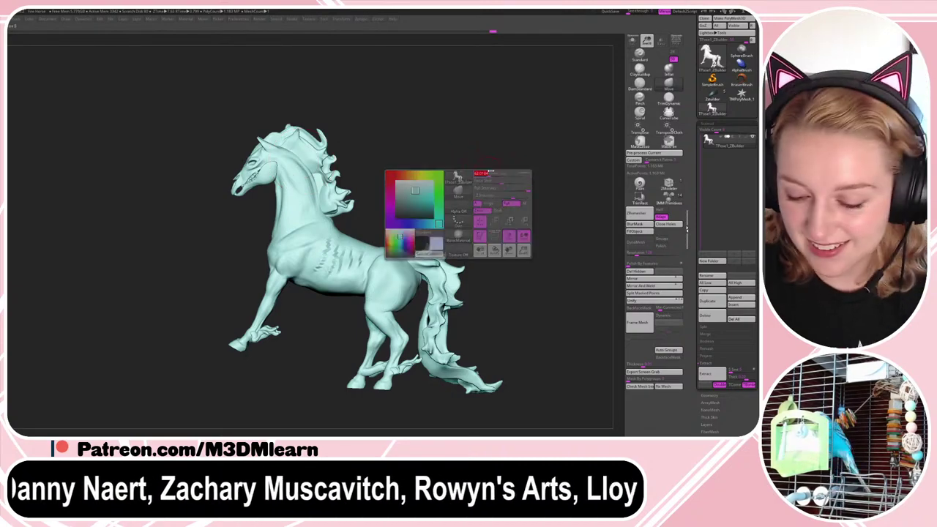
{"action": "key", "text": "shift+f"}
{"action": "key", "text": "shift+f"}
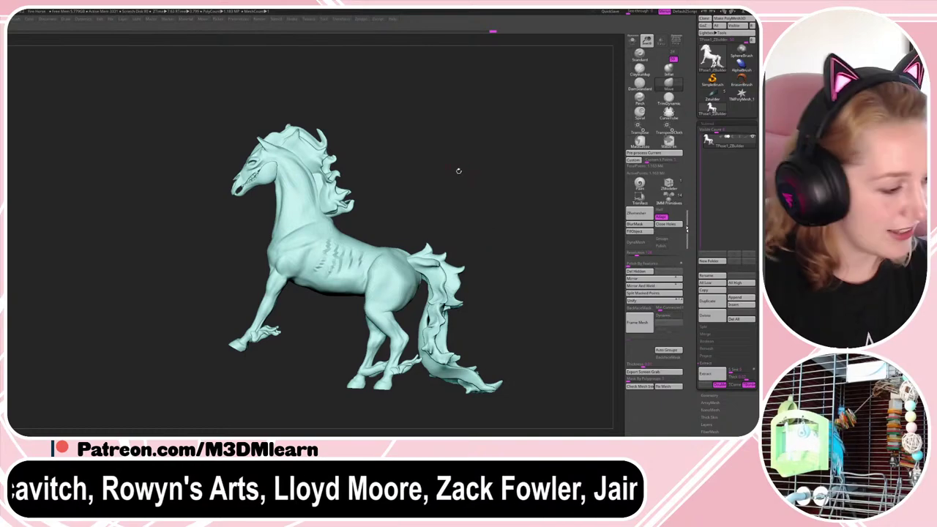
- Examine the horse's pose from the front, side and three-quarter views, with and without perspective and polyframe display
{"action": "key", "text": "space"}
{"action": "left_click_drag", "start_coordinate": [464, 174], "coordinate": [473, 175]}
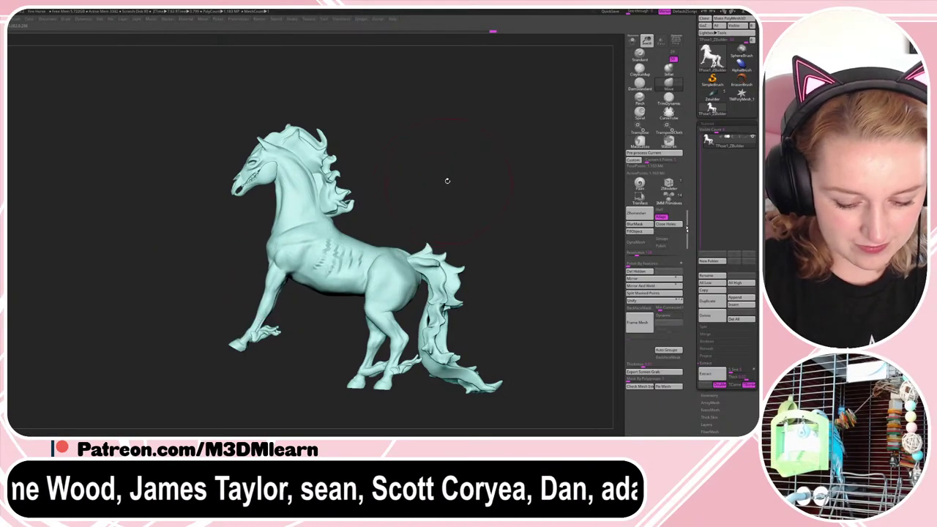
{"action": "key", "text": "shift+f"}
{"action": "key", "text": "shift+f"}
{"action": "key", "text": "space"}
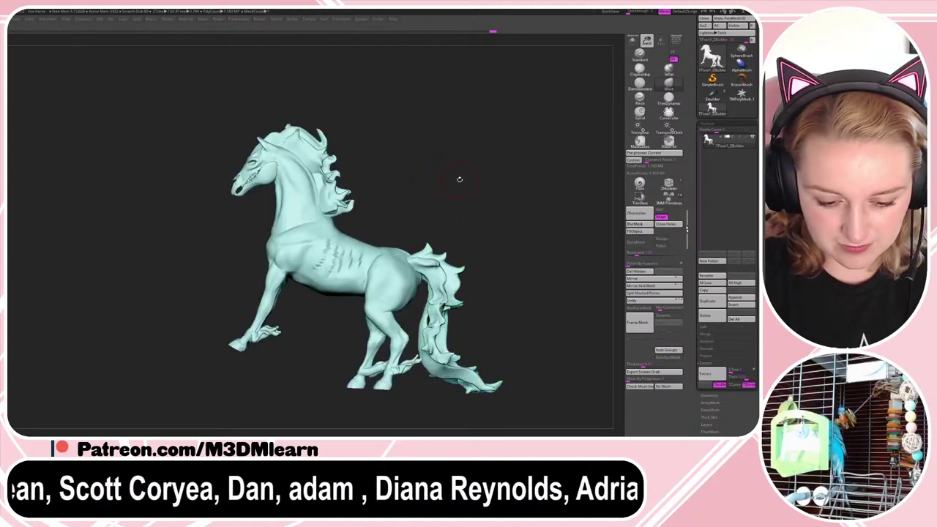
{"action": "key", "text": "shift+f"}
{"action": "key", "text": "shift+f"}
{"action": "left_click_drag", "start_coordinate": [462, 186], "coordinate": [483, 182]}
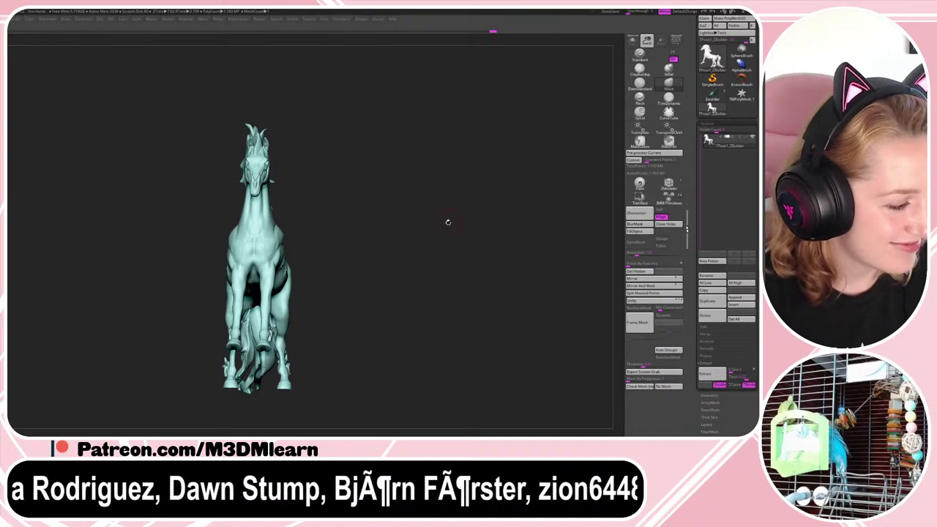
{"action": "left_click_drag", "start_coordinate": [452, 221], "coordinate": [426, 208]}
{"action": "key", "text": "shift+f"}
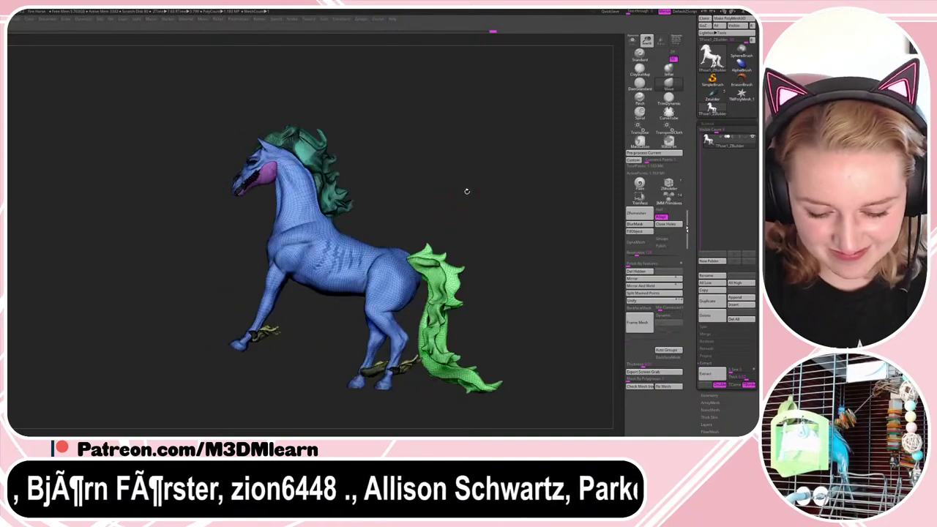
{"action": "key", "text": "shift+f"}
{"action": "left_click", "coordinate": [676, 41]}
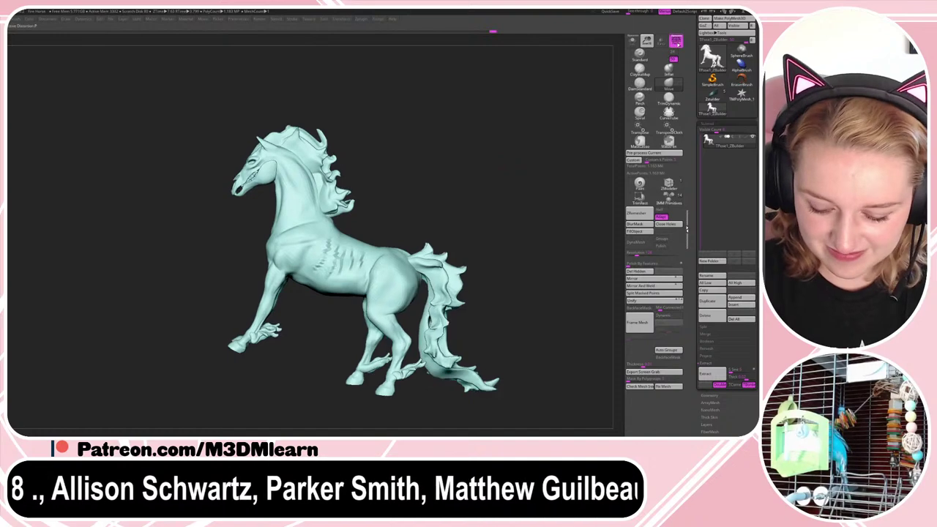
{"action": "left_click_drag", "start_coordinate": [537, 175], "coordinate": [555, 165]}
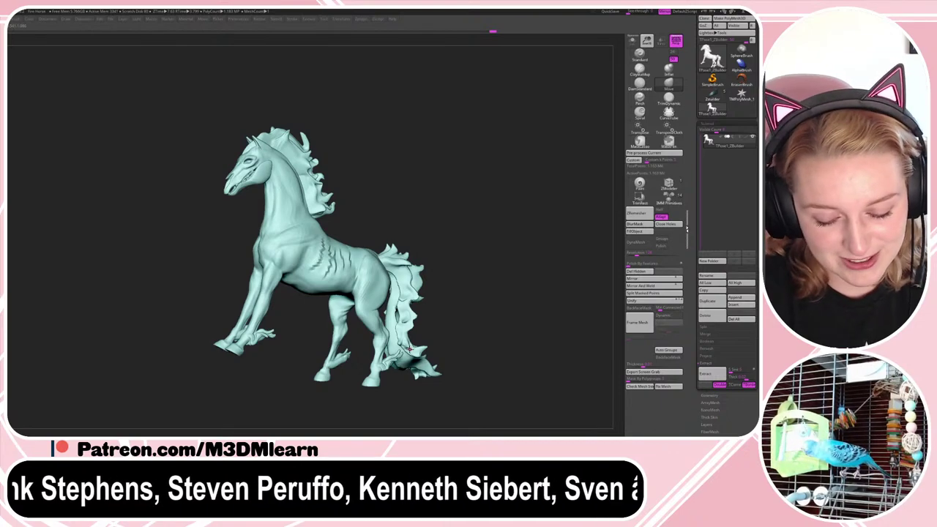
{"action": "key", "text": "shift+f"}
{"action": "key", "text": "shift+f"}
{"action": "left_click", "coordinate": [676, 42]}
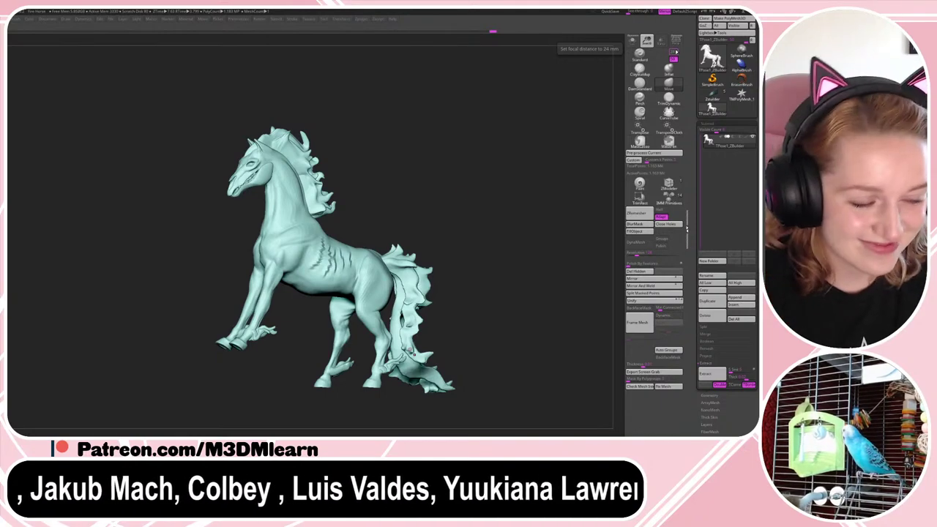
{"action": "left_click_drag", "start_coordinate": [470, 192], "coordinate": [474, 188]}
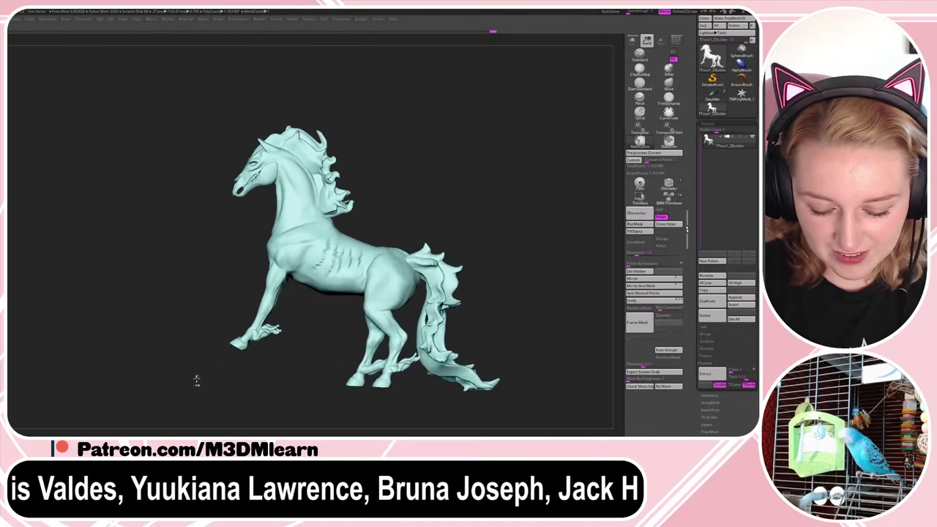
- Mask the forelegs up to the shoulder and remove the mask from one leg in the front view
{"action": "mouse_move", "coordinate": [198, 381]}
{"action": "left_mouse_down", "text": "ctrl"}
{"action": "mouse_move", "coordinate": [301, 330]}
{"action": "mouse_move", "coordinate": [313, 285]}
{"action": "mouse_move", "coordinate": [303, 255]}
{"action": "mouse_move", "coordinate": [235, 284]}
{"action": "mouse_move", "coordinate": [220, 327]}
{"action": "left_mouse_up", "text": "ctrl"}
{"action": "mouse_move", "coordinate": [382, 213]}
{"action": "left_mouse_down", "text": "ctrl+alt"}
{"action": "mouse_move", "coordinate": [371, 210]}
{"action": "mouse_move", "coordinate": [285, 293]}
{"action": "mouse_move", "coordinate": [288, 310]}
{"action": "left_mouse_up", "text": "ctrl+alt"}
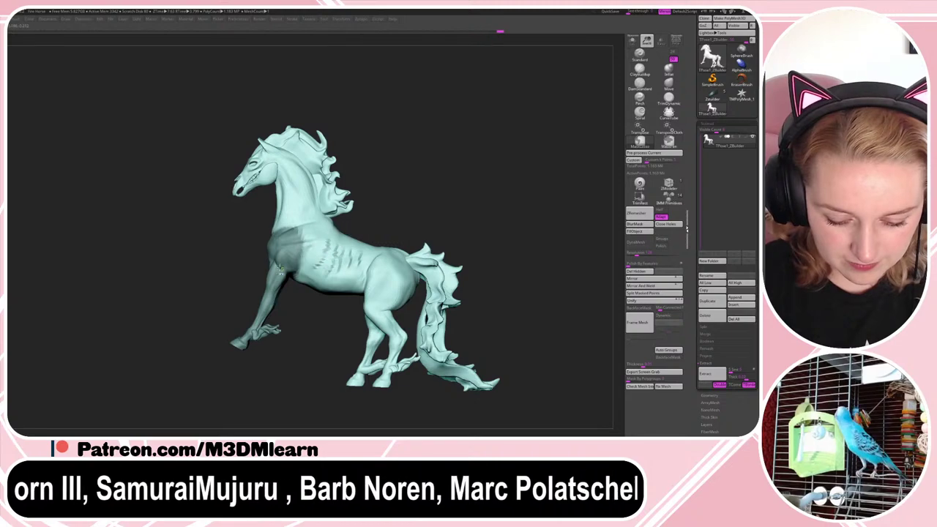
{"action": "mouse_move", "coordinate": [412, 203]}
{"action": "left_mouse_down"}
{"action": "mouse_move", "coordinate": [467, 207]}
{"action": "mouse_move", "coordinate": [476, 239]}
{"action": "left_mouse_up"}
{"action": "mouse_move", "coordinate": [199, 389]}
{"action": "left_mouse_down", "text": "ctrl+alt"}
{"action": "mouse_move", "coordinate": [214, 218]}
{"action": "mouse_move", "coordinate": [262, 269]}
{"action": "mouse_move", "coordinate": [248, 400]}
{"action": "left_mouse_up", "text": "ctrl+alt"}
{"action": "left_click", "coordinate": [270, 272], "text": "ctrl"}
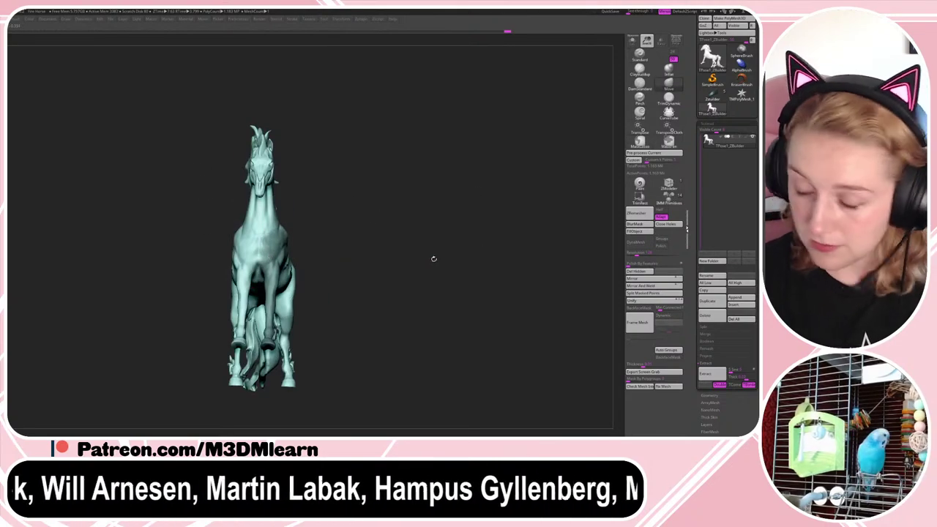
{"action": "left_click_drag", "start_coordinate": [442, 249], "coordinate": [429, 241]}
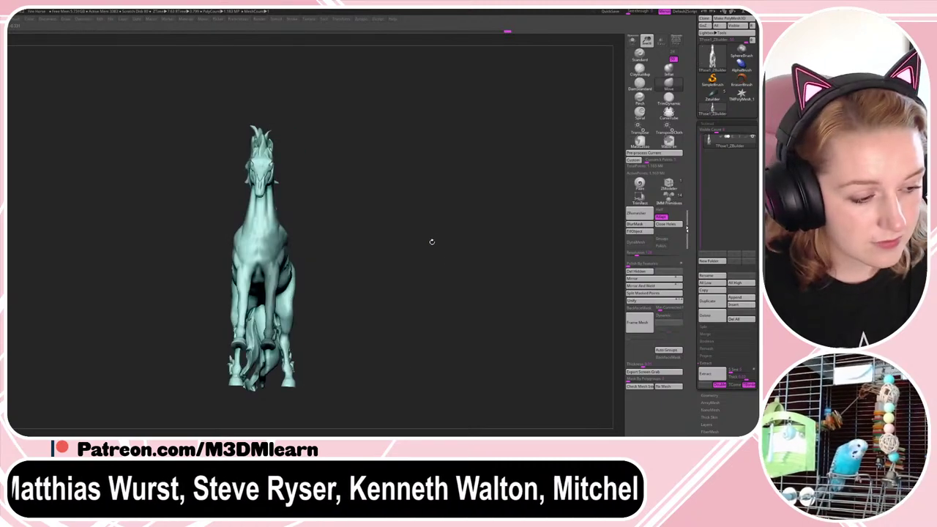
- Soften and invert the mask so only one foreleg is free, and draw a transpose line from shoulder to fetlock
{"action": "left_click", "coordinate": [269, 285], "text": "ctrl"}
{"action": "left_click_drag", "start_coordinate": [498, 212], "coordinate": [467, 204]}
{"action": "left_click", "coordinate": [469, 203], "text": "ctrl"}
{"action": "key", "text": "r"}
{"action": "left_click_drag", "start_coordinate": [295, 240], "coordinate": [259, 334]}
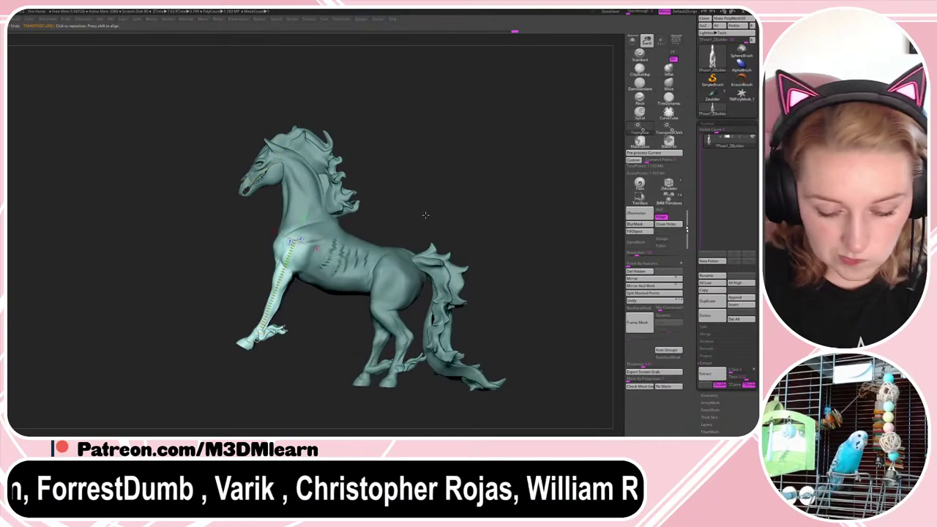
- Refine and blur the mask around the shoulder, and swing the near foreleg forward with a transpose rotation
{"action": "key", "text": "q"}
{"action": "mouse_move", "coordinate": [347, 113]}
{"action": "left_mouse_down", "text": "ctrl"}
{"action": "mouse_move", "coordinate": [243, 273]}
{"action": "mouse_move", "coordinate": [299, 266]}
{"action": "mouse_move", "coordinate": [331, 177]}
{"action": "left_mouse_up", "text": "ctrl"}
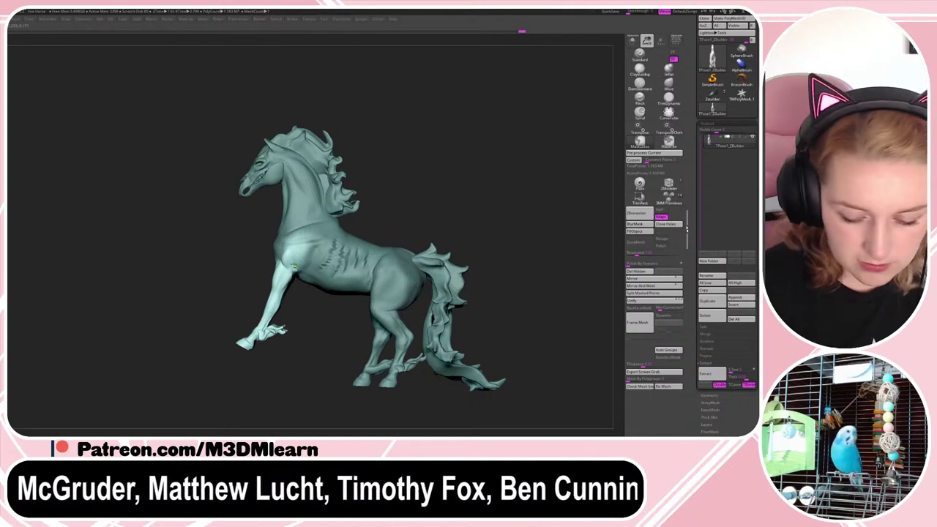
{"action": "left_click", "coordinate": [322, 247], "text": "ctrl"}
{"action": "key", "text": "r"}
{"action": "mouse_move", "coordinate": [294, 253]}
{"action": "left_mouse_down"}
{"action": "mouse_move", "coordinate": [264, 320]}
{"action": "mouse_move", "coordinate": [248, 315]}
{"action": "mouse_move", "coordinate": [223, 243]}
{"action": "mouse_move", "coordinate": [231, 278]}
{"action": "mouse_move", "coordinate": [244, 261]}
{"action": "mouse_move", "coordinate": [299, 252]}
{"action": "mouse_move", "coordinate": [268, 238]}
{"action": "mouse_move", "coordinate": [196, 280]}
{"action": "mouse_move", "coordinate": [253, 266]}
{"action": "left_mouse_up"}
{"action": "key", "text": "ctrl+z"}
{"action": "key", "text": "q"}
{"action": "key", "text": "r"}
- Rotate the raised foreleg outward from the shoulder with the transpose line, working from front and top angles
{"action": "left_click_drag", "start_coordinate": [399, 207], "coordinate": [437, 209]}
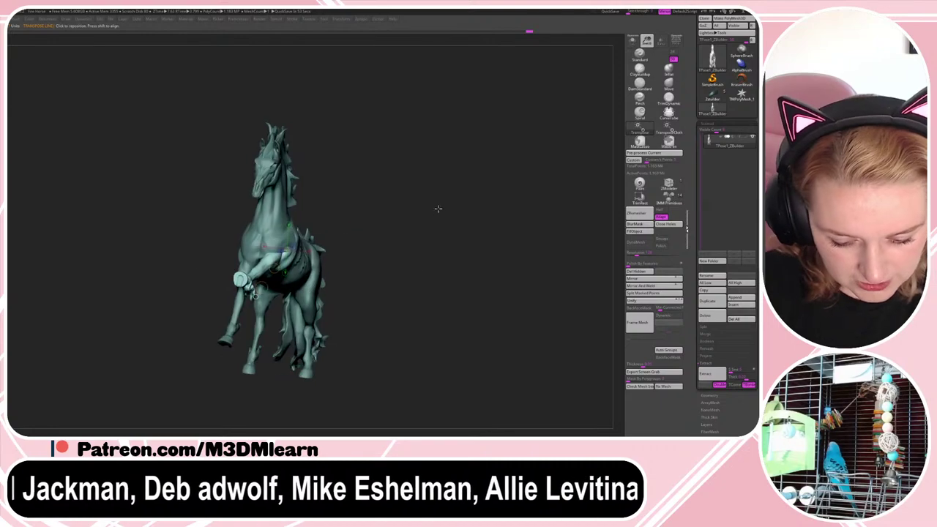
{"action": "left_click_drag", "start_coordinate": [330, 234], "coordinate": [350, 211]}
{"action": "left_click_drag", "start_coordinate": [184, 284], "coordinate": [185, 279]}
{"action": "left_click_drag", "start_coordinate": [410, 183], "coordinate": [447, 158]}
{"action": "left_click_drag", "start_coordinate": [229, 258], "coordinate": [239, 253]}
{"action": "left_click_drag", "start_coordinate": [327, 215], "coordinate": [383, 268]}
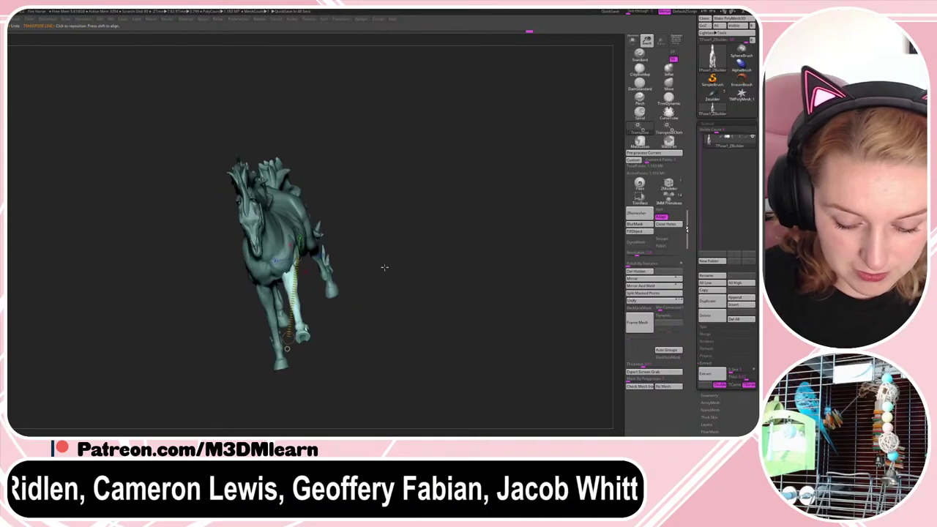
{"action": "left_click_drag", "start_coordinate": [287, 348], "coordinate": [294, 349]}
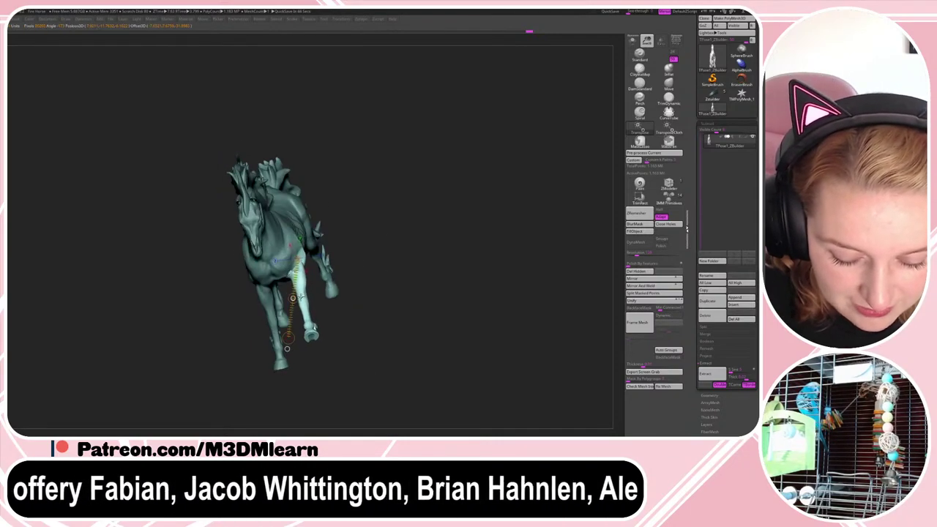
{"action": "key", "text": "q"}
{"action": "mouse_move", "coordinate": [475, 182]}
{"action": "left_mouse_down"}
{"action": "mouse_move", "coordinate": [461, 181]}
{"action": "mouse_move", "coordinate": [500, 137]}
{"action": "mouse_move", "coordinate": [503, 169]}
{"action": "left_mouse_up"}
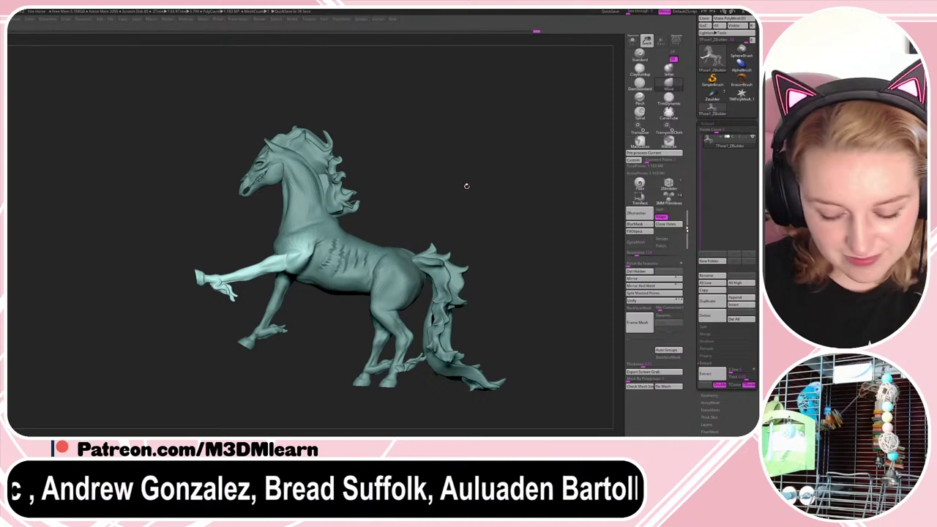
- Adjust the shoulder area around the raised foreleg with the Move brush, inverting the mask and clearing it
{"action": "key", "text": "space"}
{"action": "left_click", "coordinate": [482, 186], "text": "ctrl"}
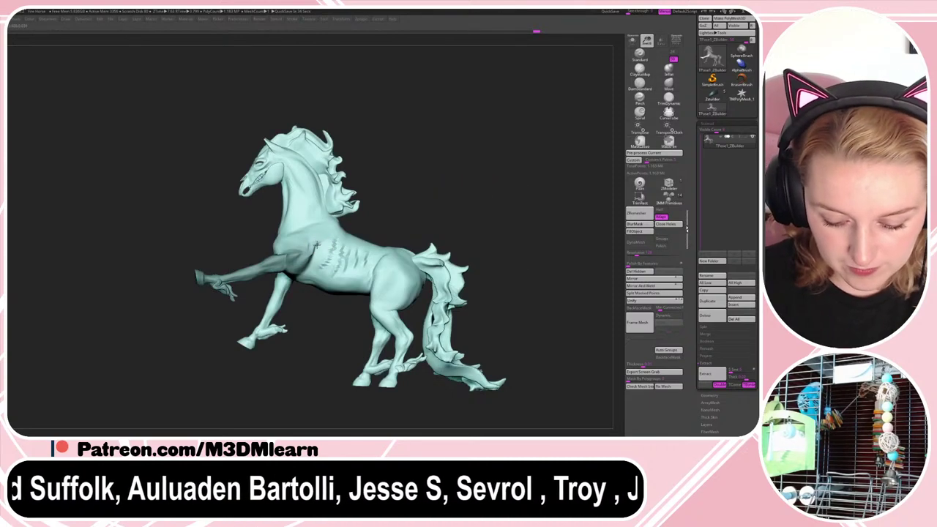
{"action": "key", "text": "space"}
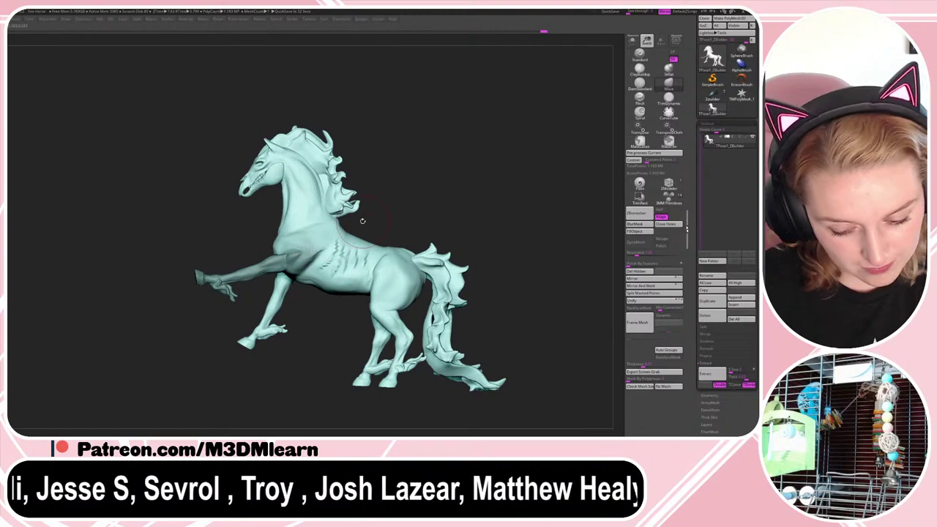
{"action": "key", "text": "space"}
{"action": "left_click", "coordinate": [473, 193], "text": "ctrl"}
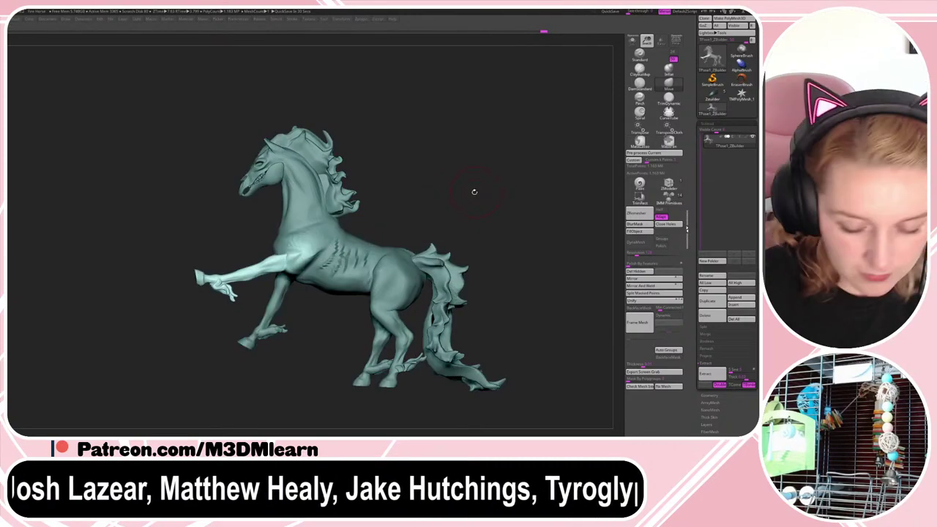
{"action": "left_click_drag", "start_coordinate": [474, 192], "coordinate": [474, 211]}
{"action": "left_click_drag", "start_coordinate": [468, 196], "coordinate": [473, 203], "text": "ctrl"}
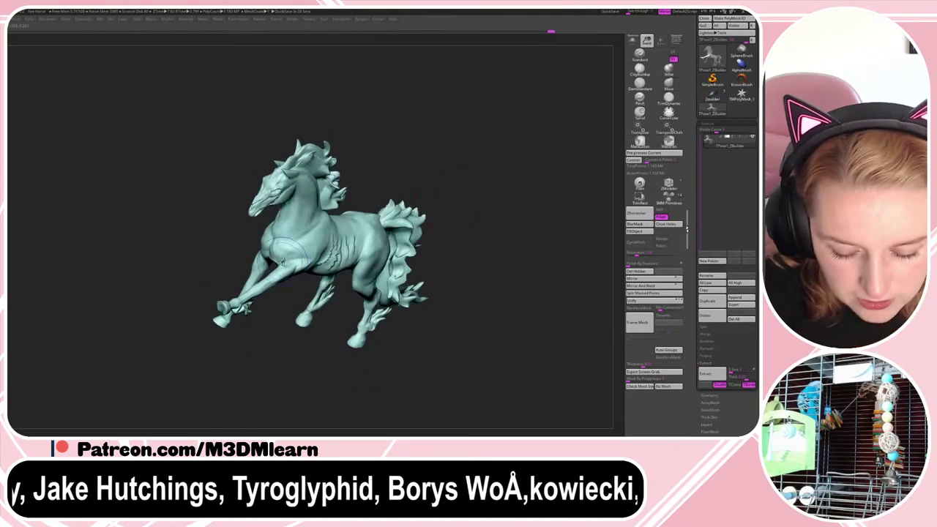
- Adjust the DamStandard brush's Lazy Mouse settings and try a crease stroke behind the shoulder
{"action": "left_click_drag", "start_coordinate": [476, 170], "coordinate": [461, 202]}
{"action": "key", "text": "space"}
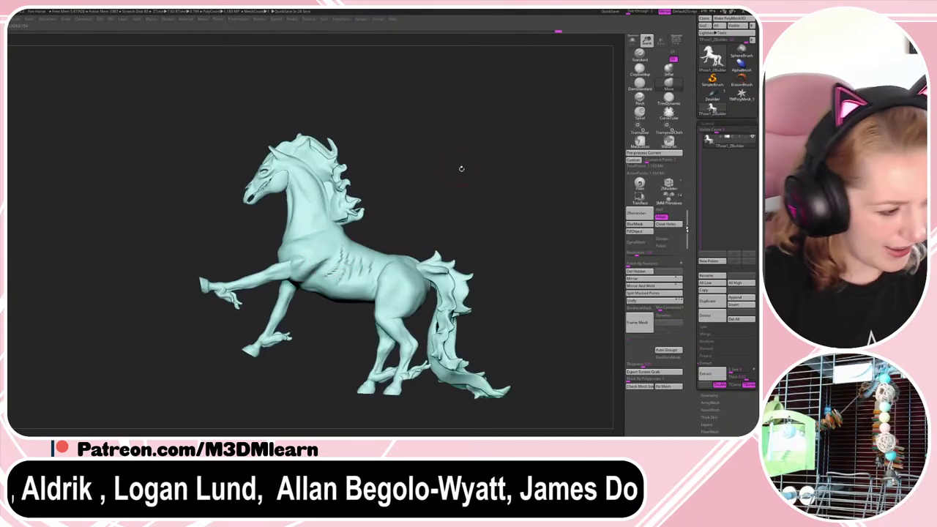
{"action": "key", "text": "space"}
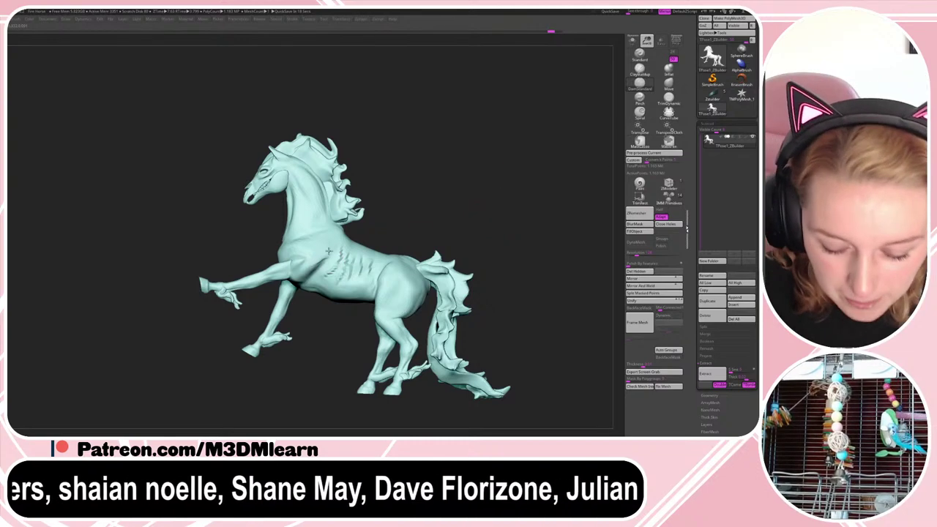
{"action": "left_click", "coordinate": [292, 18]}
{"action": "key", "text": "Return"}
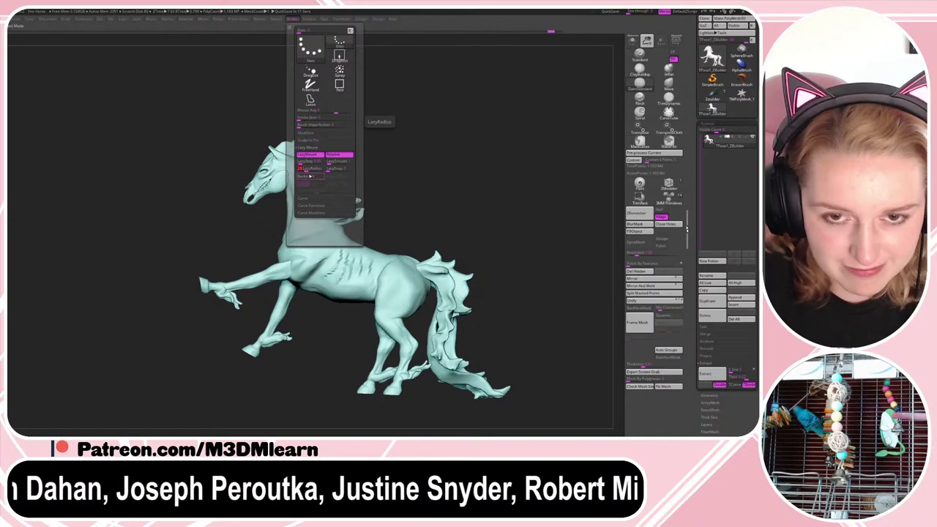
{"action": "left_click_drag", "start_coordinate": [327, 257], "coordinate": [320, 276]}
{"action": "key", "text": "ctrl+z"}
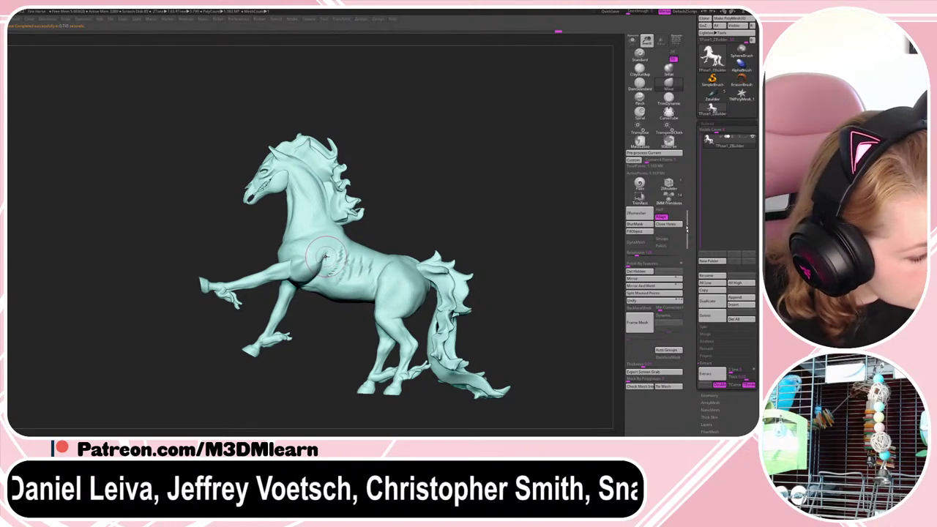
- Smooth the surface behind the near shoulder, undoing one stroke and reworking the area
{"action": "key", "text": "space"}
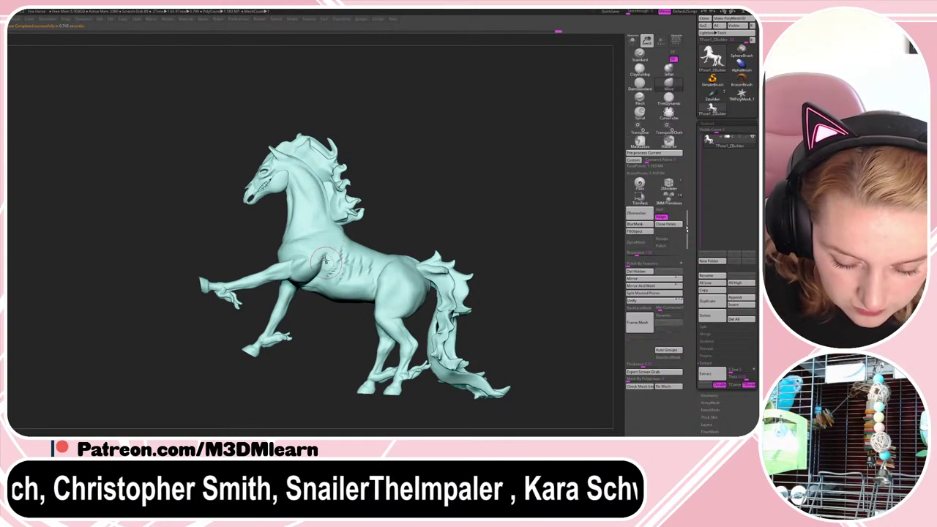
{"action": "left_click_drag", "start_coordinate": [325, 264], "coordinate": [320, 268], "text": "shift"}
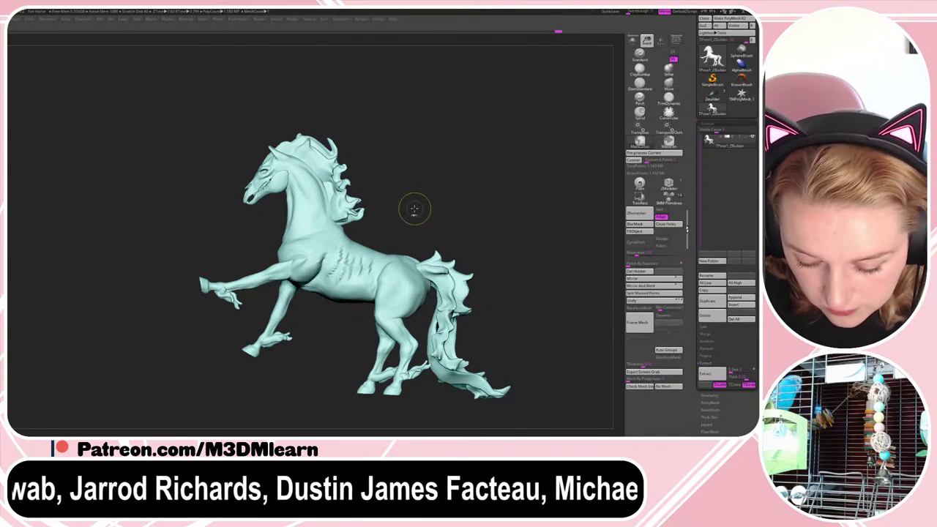
{"action": "key", "text": "ctrl+z"}
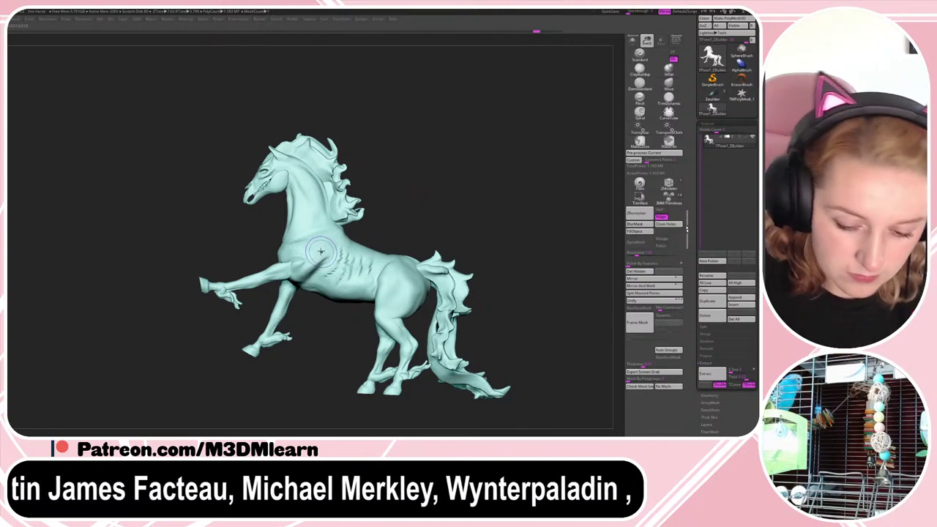
{"action": "left_click_drag", "start_coordinate": [318, 253], "coordinate": [316, 262], "text": "shift"}
{"action": "left_click_drag", "start_coordinate": [375, 200], "coordinate": [388, 174]}
- Define the muscle crease behind the near shoulder with the DamStandard brush
{"action": "key", "text": "space"}
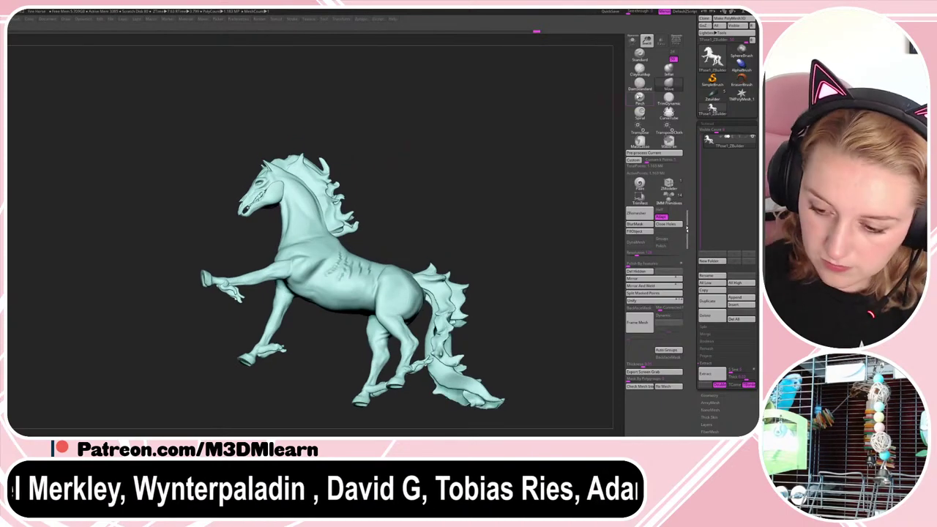
{"action": "left_click", "coordinate": [640, 84]}
{"action": "left_click_drag", "start_coordinate": [518, 183], "coordinate": [505, 117]}
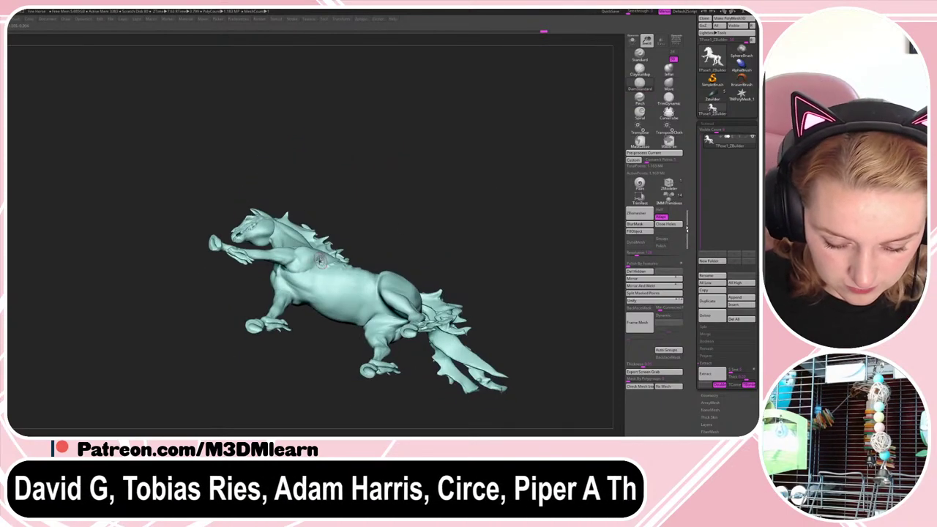
{"action": "left_click_drag", "start_coordinate": [472, 176], "coordinate": [487, 210]}
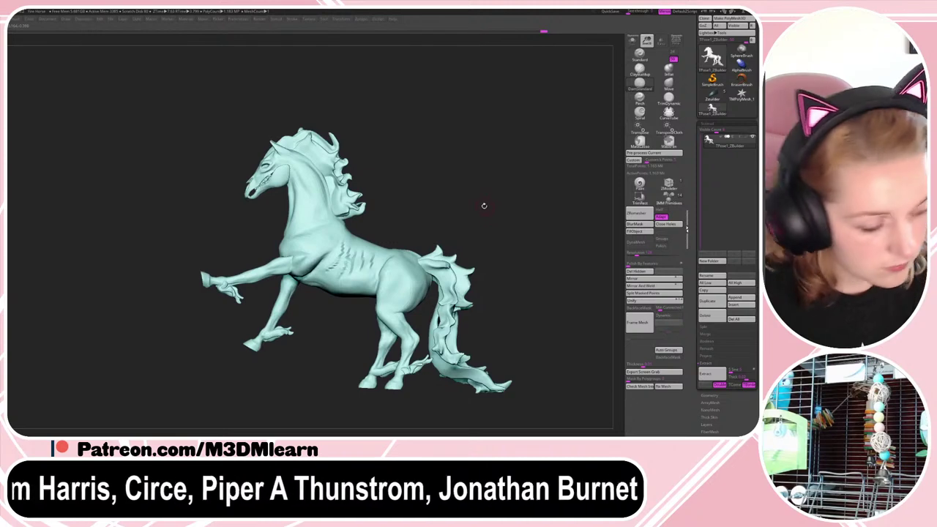
- Flatten and shape the muscle planes of the near shoulder and upper foreleg with the TrimDynamic brush
{"action": "right_click", "coordinate": [286, 258]}
{"action": "left_click", "coordinate": [669, 99]}
{"action": "mouse_move", "coordinate": [521, 193]}
{"action": "left_mouse_down"}
{"action": "mouse_move", "coordinate": [527, 228]}
{"action": "mouse_move", "coordinate": [518, 233]}
{"action": "left_mouse_up"}
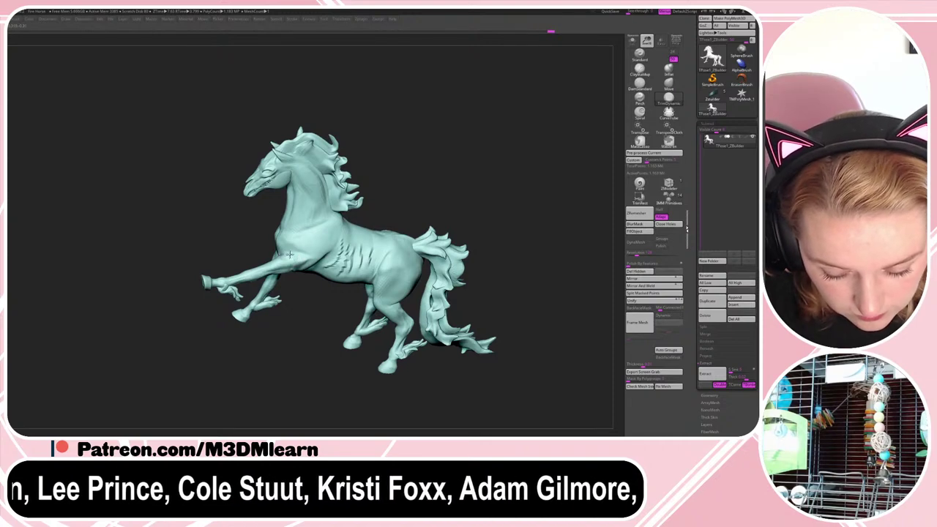
{"action": "left_click_drag", "start_coordinate": [436, 177], "coordinate": [377, 189]}
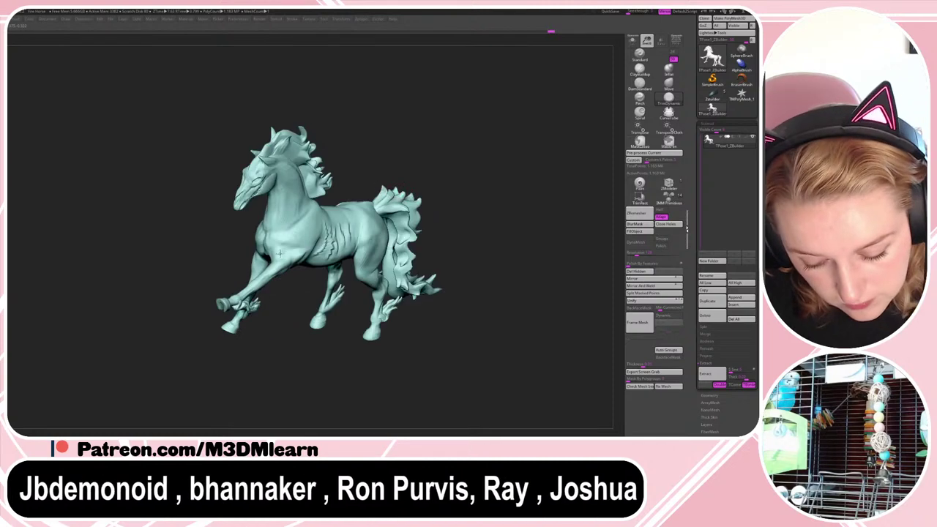
{"action": "left_click_drag", "start_coordinate": [492, 141], "coordinate": [287, 254]}
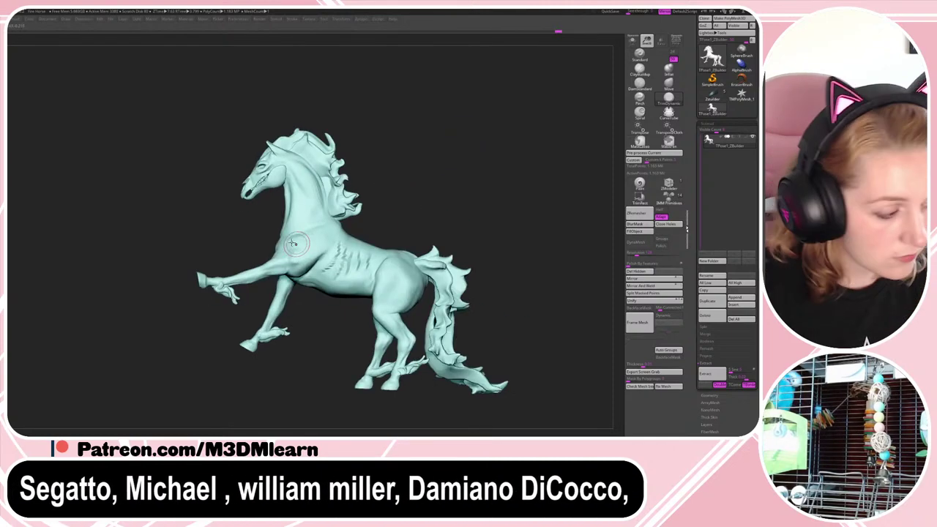
{"action": "mouse_move", "coordinate": [297, 243]}
{"action": "left_mouse_down"}
{"action": "mouse_move", "coordinate": [313, 241]}
{"action": "mouse_move", "coordinate": [301, 256]}
{"action": "left_mouse_up"}
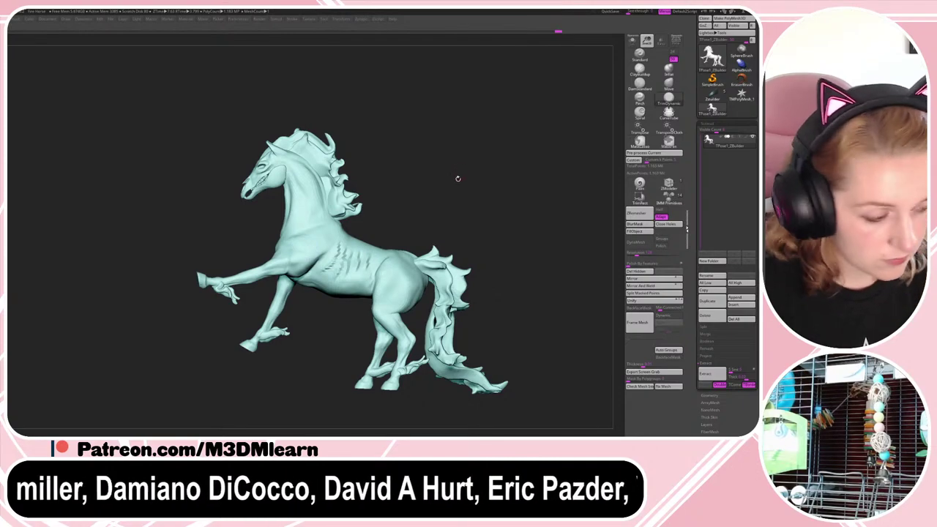
- Mask the raised foreleg, remove the mask from the hindquarters, blur it and invert it to isolate the leg
{"action": "key", "text": "shift+f"}
{"action": "key", "text": "shift+f"}
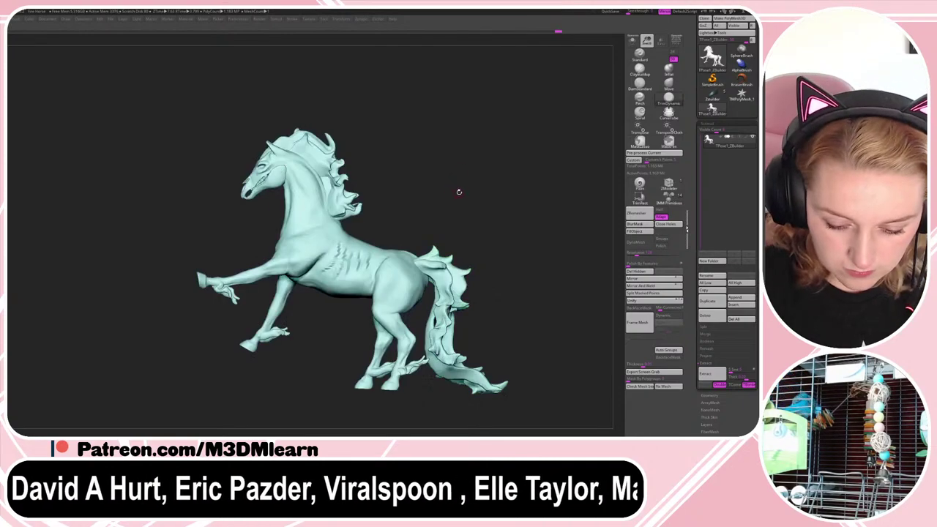
{"action": "left_click_drag", "start_coordinate": [455, 196], "coordinate": [507, 193]}
{"action": "mouse_move", "coordinate": [350, 322]}
{"action": "left_mouse_down", "text": "ctrl"}
{"action": "mouse_move", "coordinate": [311, 323]}
{"action": "mouse_move", "coordinate": [283, 242]}
{"action": "mouse_move", "coordinate": [377, 211]}
{"action": "left_mouse_up", "text": "ctrl"}
{"action": "left_click_drag", "start_coordinate": [499, 181], "coordinate": [463, 193]}
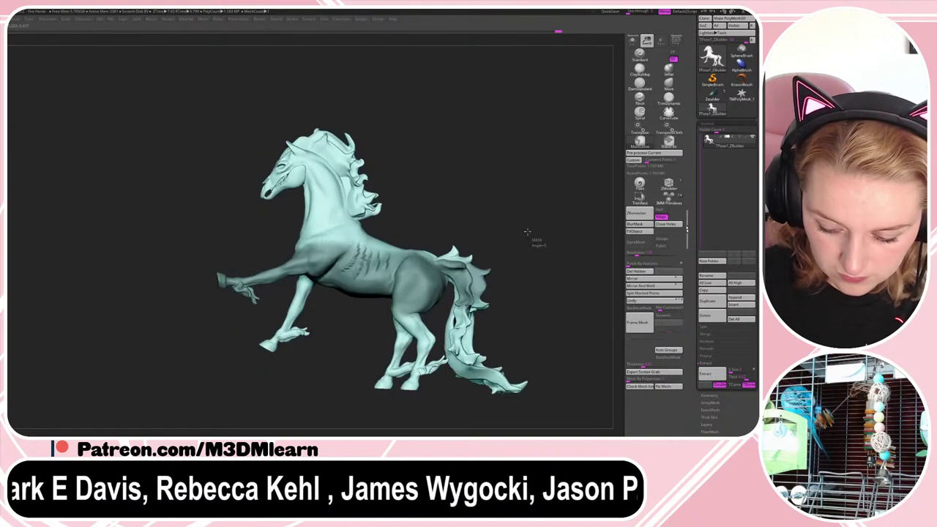
{"action": "mouse_move", "coordinate": [541, 255]}
{"action": "left_mouse_down", "text": "ctrl+alt"}
{"action": "mouse_move", "coordinate": [373, 198]}
{"action": "mouse_move", "coordinate": [311, 268]}
{"action": "mouse_move", "coordinate": [311, 288]}
{"action": "mouse_move", "coordinate": [529, 355]}
{"action": "left_mouse_up", "text": "ctrl+alt"}
{"action": "left_click", "coordinate": [377, 259], "text": "ctrl"}
{"action": "left_click", "coordinate": [447, 203], "text": "ctrl"}
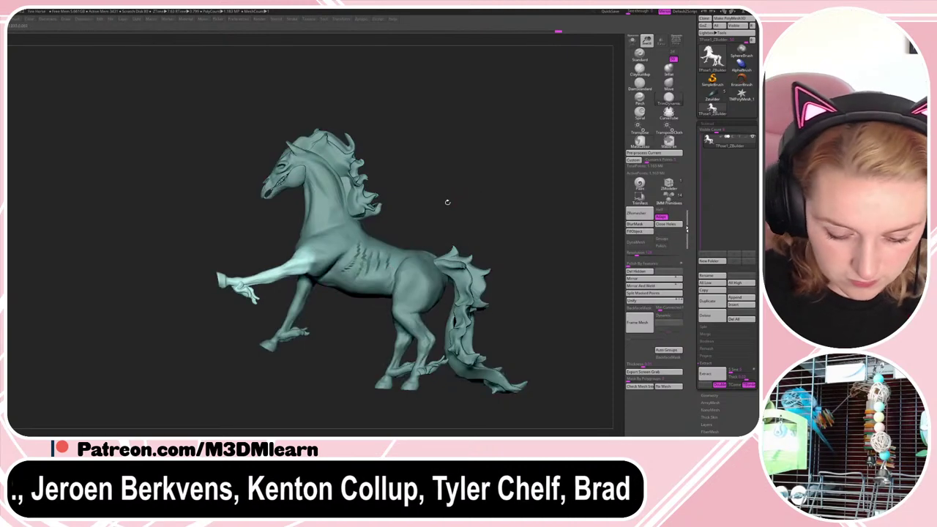
- Reposition and rotate the raised foreleg from the shoulder with transpose lines drawn along the leg
{"action": "key", "text": "r"}
{"action": "mouse_move", "coordinate": [306, 255]}
{"action": "left_mouse_down"}
{"action": "mouse_move", "coordinate": [243, 282]}
{"action": "mouse_move", "coordinate": [242, 268]}
{"action": "left_mouse_up"}
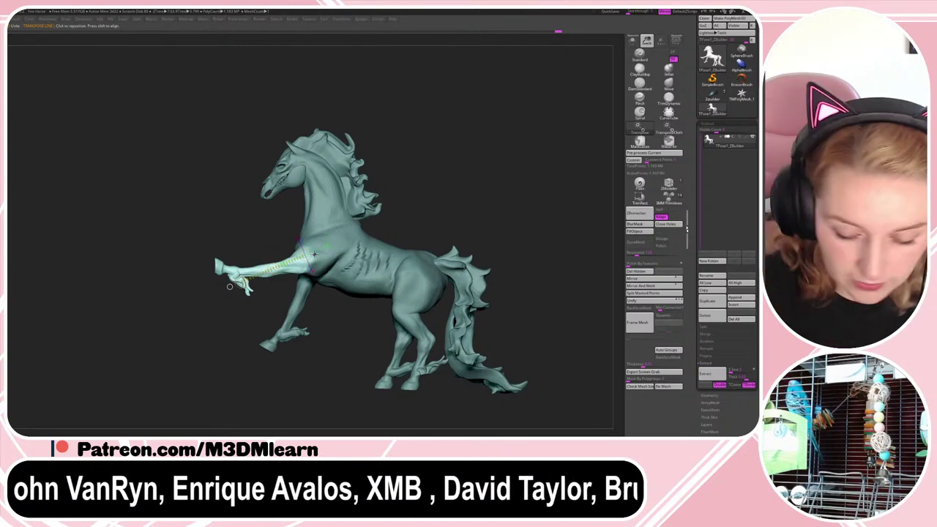
{"action": "left_click_drag", "start_coordinate": [309, 260], "coordinate": [210, 271]}
{"action": "key", "text": "q"}
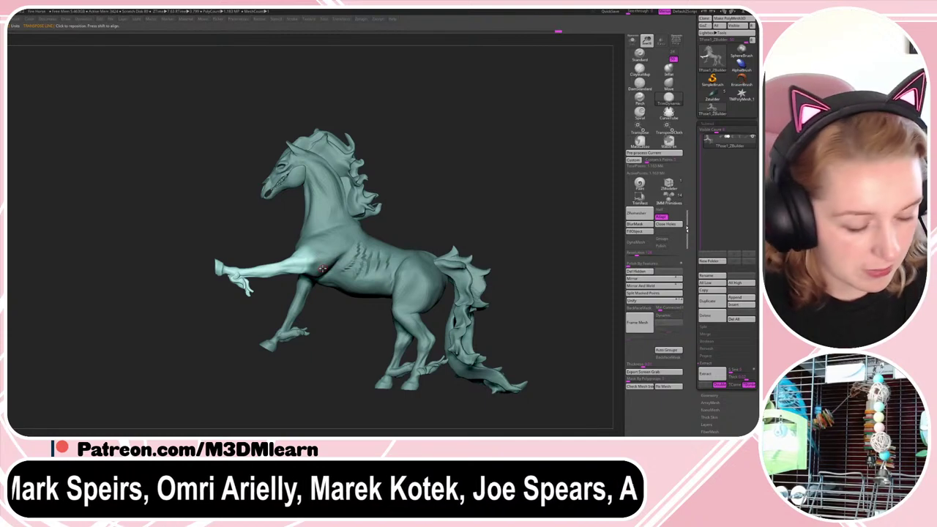
{"action": "left_click_drag", "start_coordinate": [306, 261], "coordinate": [209, 265]}
{"action": "key", "text": "q"}
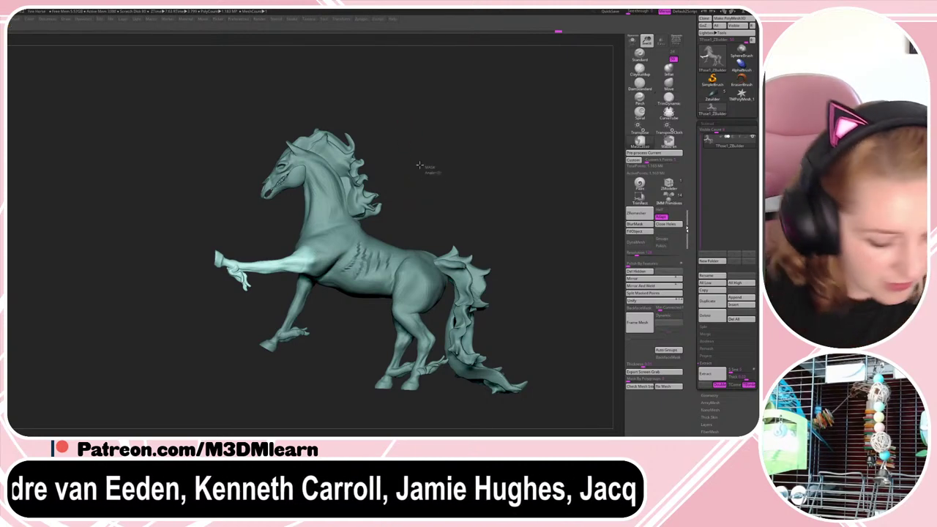
- Mask the raised foreleg above the knee and bend the lower leg down at the knee with the gizmo
{"action": "mouse_move", "coordinate": [431, 172]}
{"action": "left_mouse_down", "text": "ctrl"}
{"action": "mouse_move", "coordinate": [268, 216]}
{"action": "mouse_move", "coordinate": [293, 322]}
{"action": "left_mouse_up", "text": "ctrl"}
{"action": "key", "text": "r"}
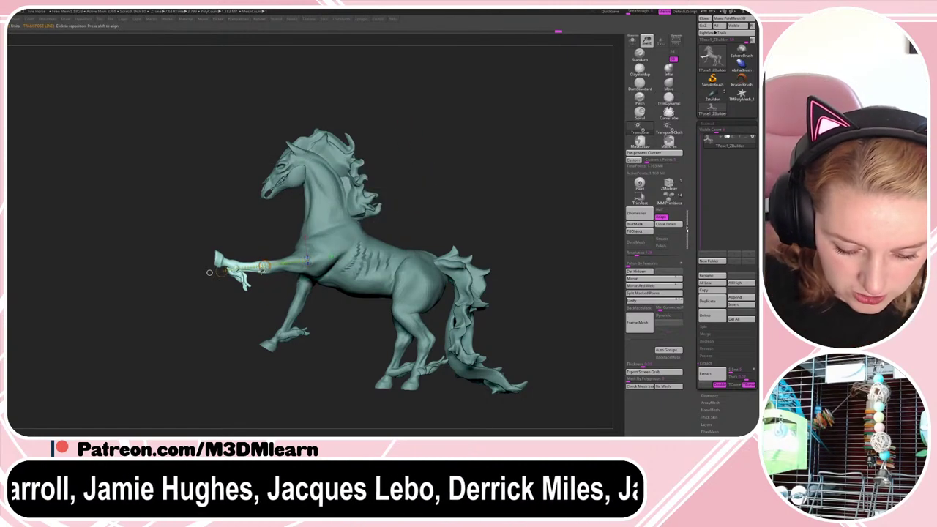
{"action": "left_click_drag", "start_coordinate": [257, 262], "coordinate": [518, 234]}
{"action": "key", "text": "y"}
{"action": "left_click", "coordinate": [510, 187]}
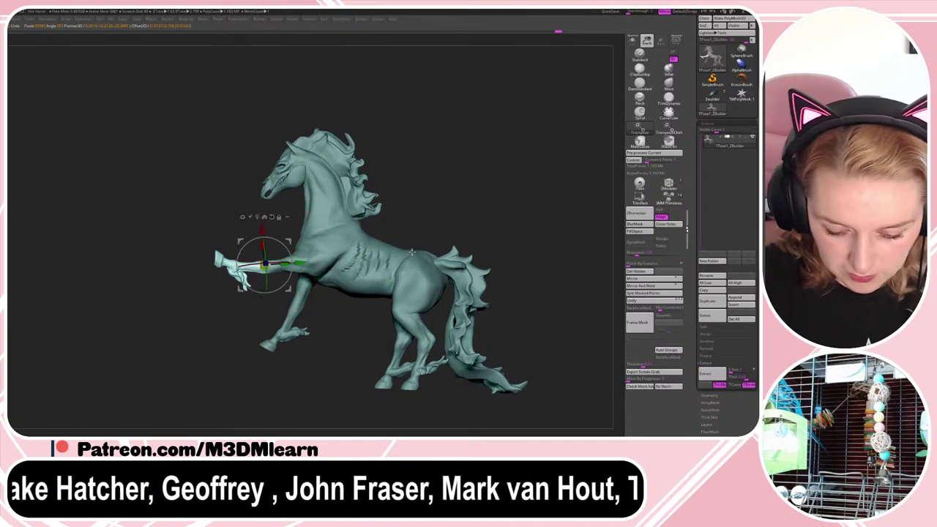
{"action": "left_click", "coordinate": [272, 217]}
{"action": "left_click_drag", "start_coordinate": [292, 259], "coordinate": [249, 233]}
{"action": "left_click_drag", "start_coordinate": [296, 253], "coordinate": [292, 255]}
- Reshape the bent knee and the top of the lower foreleg with the Move brush
{"action": "key", "text": "q"}
{"action": "key", "text": "space"}
{"action": "left_click_drag", "start_coordinate": [443, 168], "coordinate": [435, 168]}
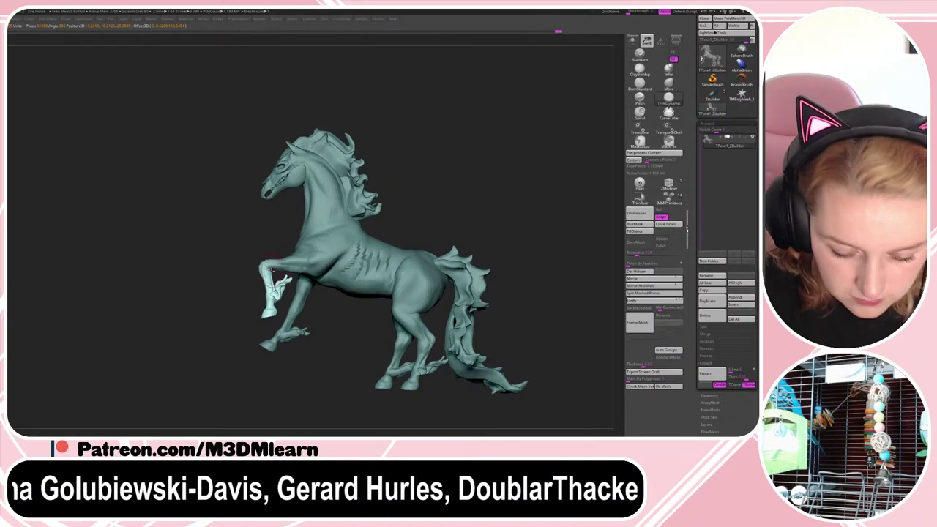
{"action": "left_click_drag", "start_coordinate": [270, 282], "coordinate": [273, 272]}
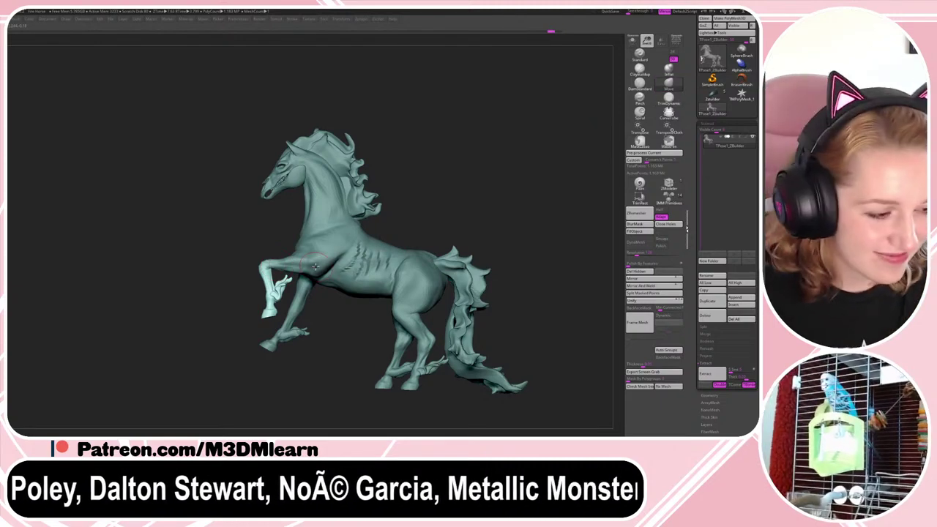
{"action": "key", "text": "space"}
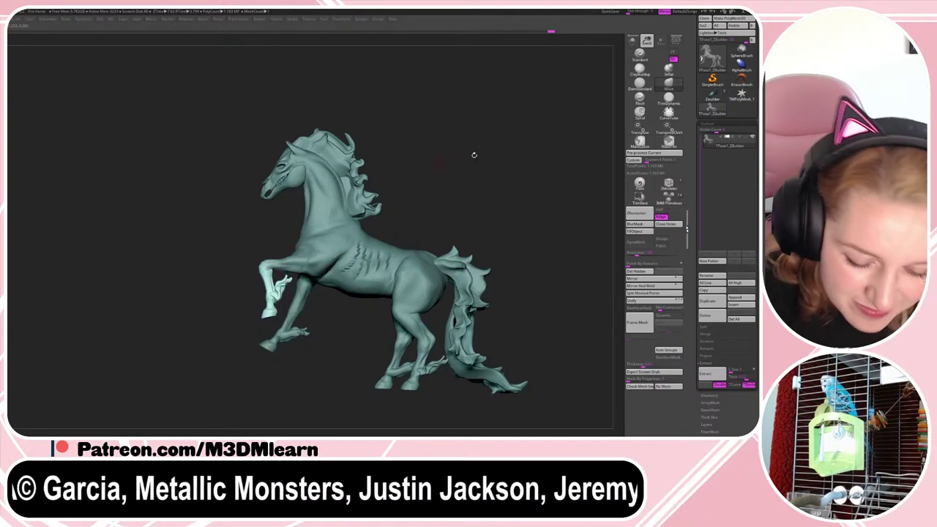
- Examine the horse's pose from the front, three-quarter and side views, with and without the polygroup display
{"action": "left_click_drag", "start_coordinate": [474, 155], "coordinate": [492, 172], "text": "shift"}
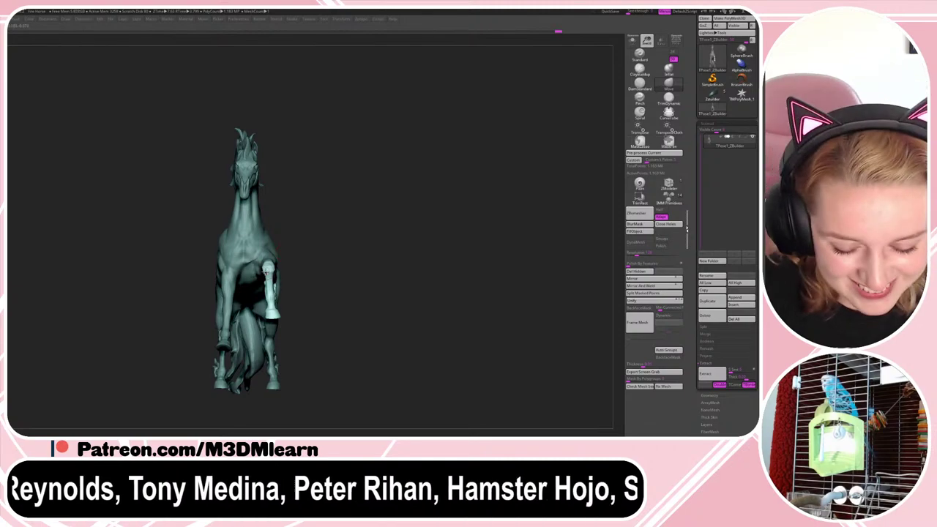
{"action": "mouse_move", "coordinate": [496, 158]}
{"action": "left_mouse_down"}
{"action": "mouse_move", "coordinate": [492, 145]}
{"action": "mouse_move", "coordinate": [481, 160]}
{"action": "left_mouse_up"}
{"action": "key", "text": "shift+f"}
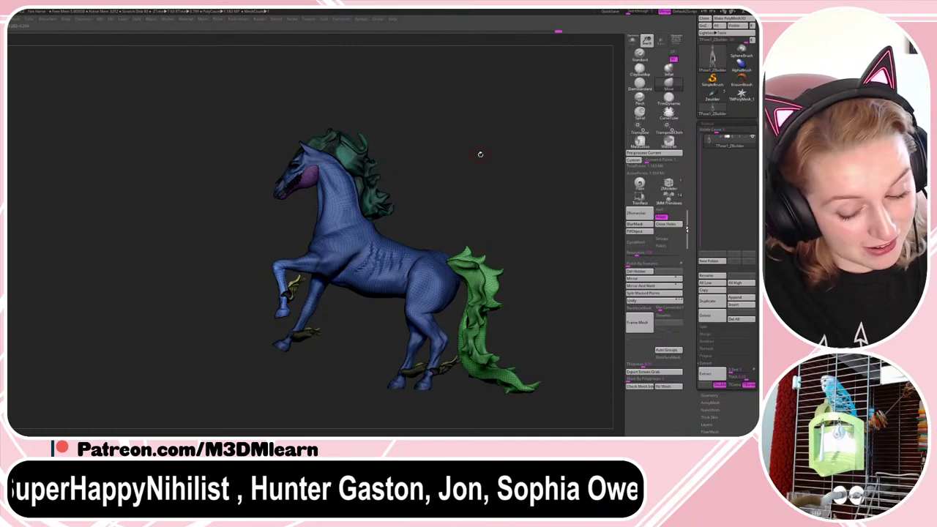
{"action": "key", "text": "shift+f"}
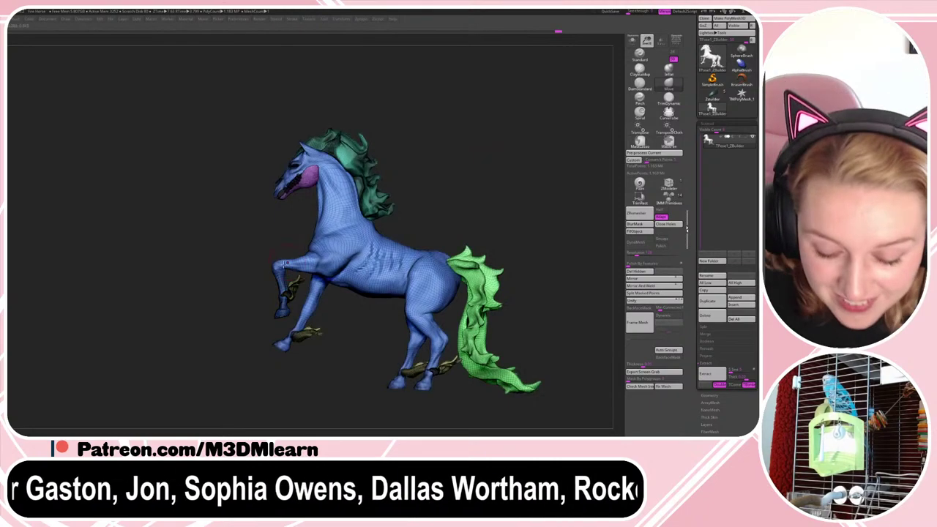
{"action": "key", "text": "shift+f"}
{"action": "key", "text": "shift+f"}
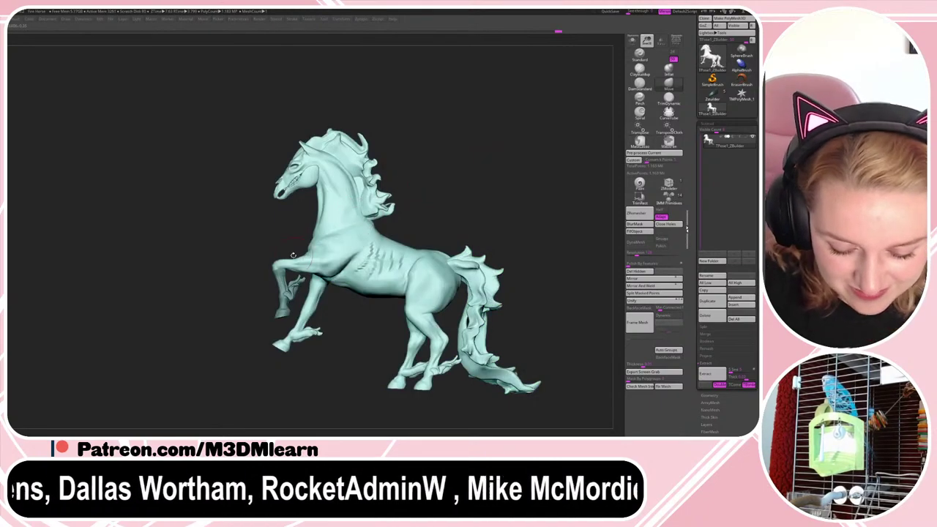
{"action": "key", "text": "space"}
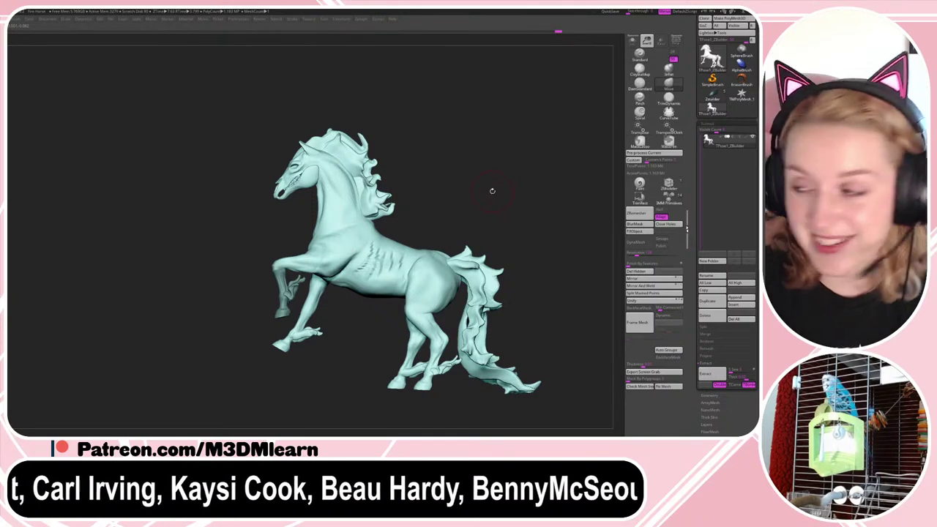
{"action": "left_click_drag", "start_coordinate": [492, 191], "coordinate": [429, 192]}
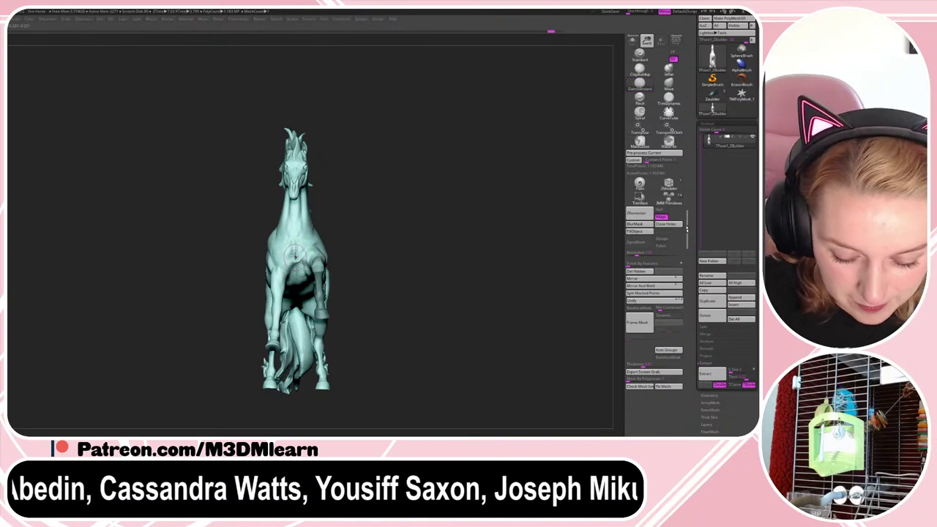
{"action": "left_click_drag", "start_coordinate": [345, 229], "coordinate": [386, 230]}
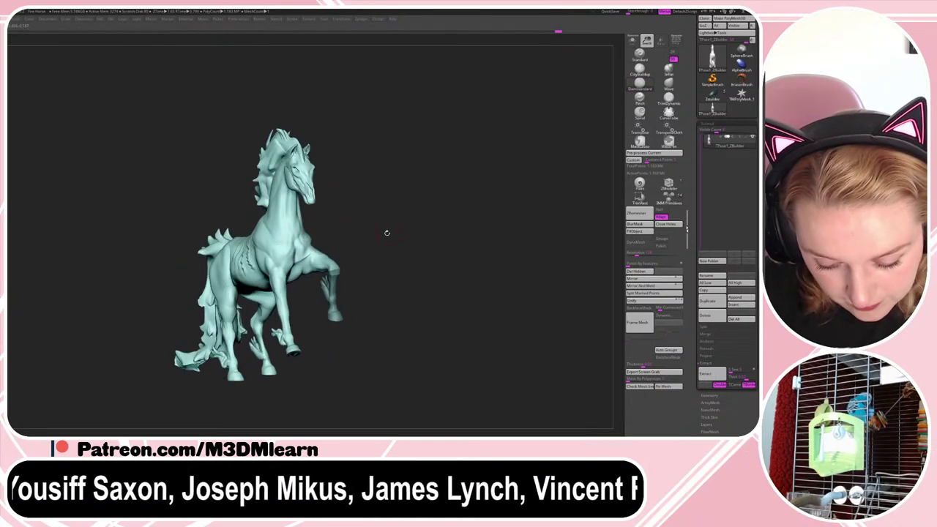
{"action": "key", "text": "space"}
{"action": "left_click_drag", "start_coordinate": [503, 207], "coordinate": [468, 192]}
{"action": "key", "text": "space"}
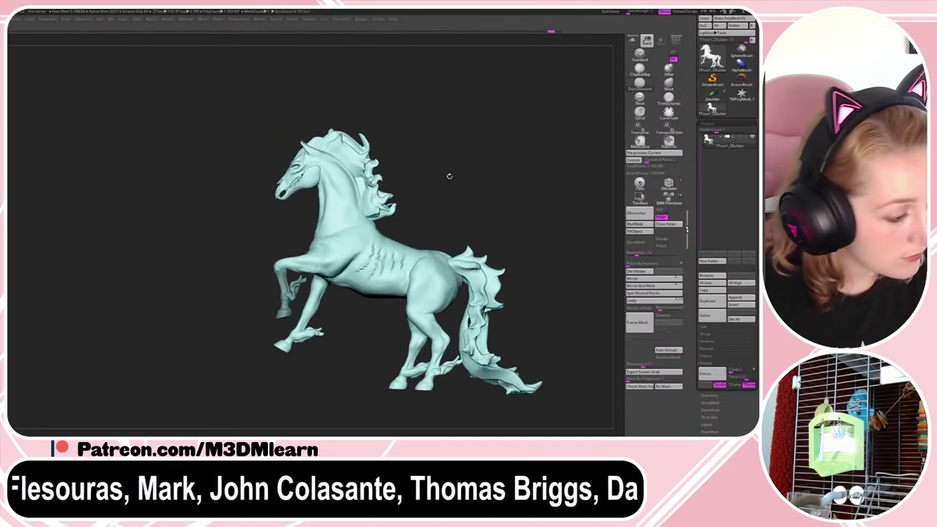
- Isolate the raised lower foreleg with a mask and swing it slightly back at the knee with the gizmo
{"action": "key", "text": "w"}
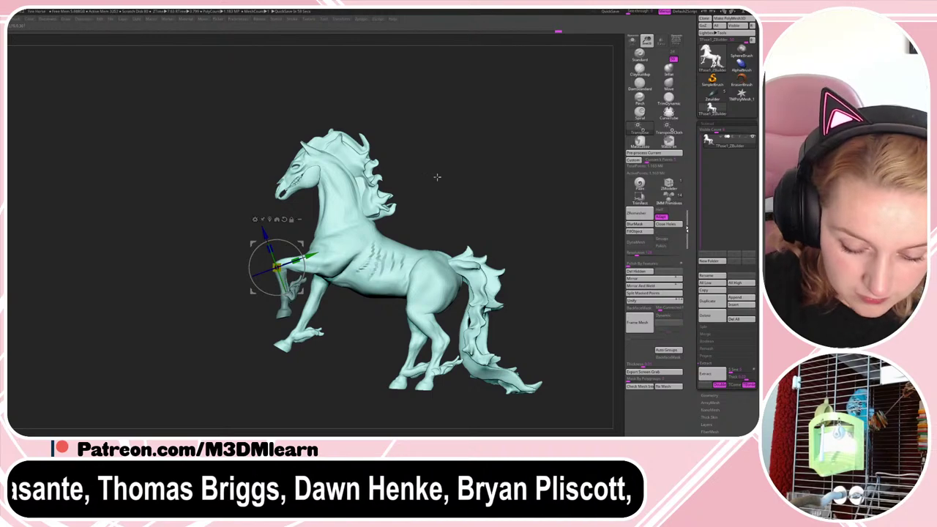
{"action": "left_click", "coordinate": [437, 178], "text": "ctrl"}
{"action": "mouse_move", "coordinate": [304, 274]}
{"action": "left_mouse_down"}
{"action": "mouse_move", "coordinate": [306, 261]}
{"action": "mouse_move", "coordinate": [306, 270]}
{"action": "left_mouse_up"}
{"action": "key", "text": "q"}
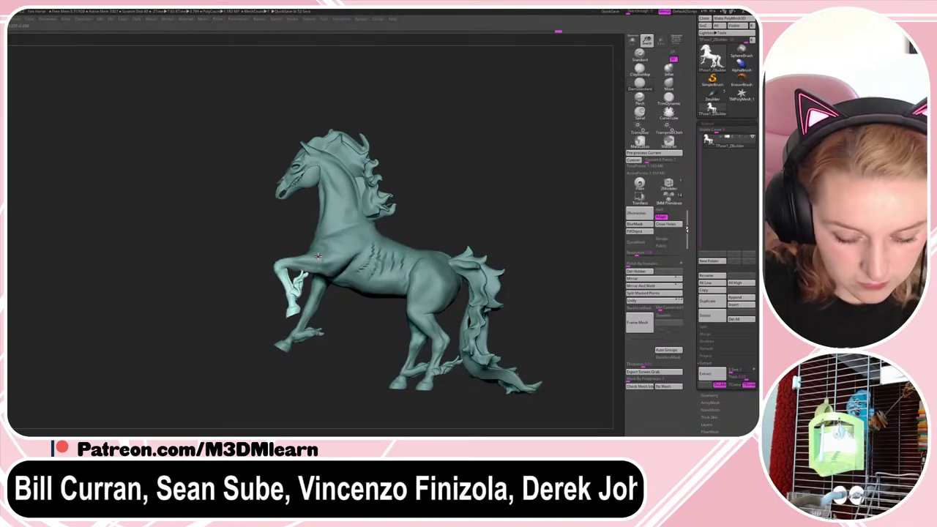
- Extend the mask down the raised lower foreleg to just above the fetlock
{"action": "key", "text": "w"}
{"action": "key", "text": "y"}
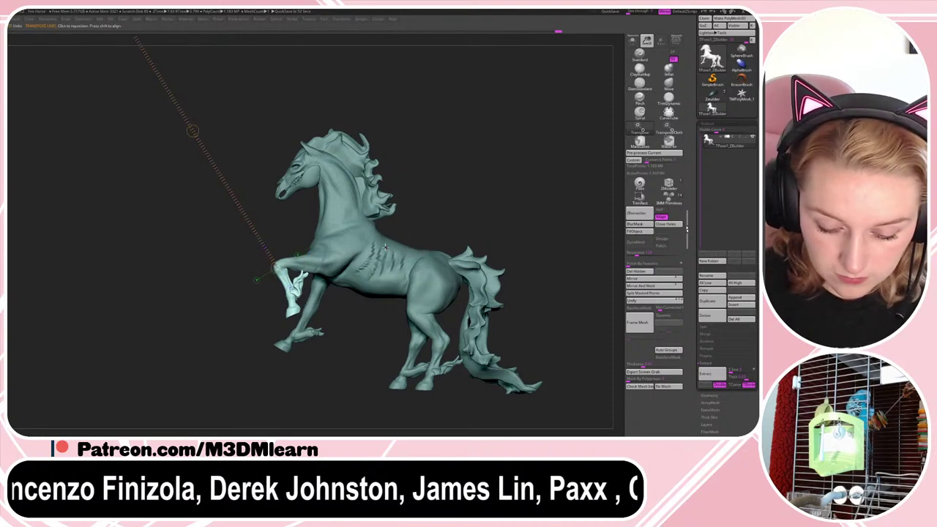
{"action": "key", "text": "q"}
{"action": "mouse_move", "coordinate": [419, 149]}
{"action": "left_mouse_down", "text": "ctrl"}
{"action": "mouse_move", "coordinate": [226, 242]}
{"action": "mouse_move", "coordinate": [288, 275]}
{"action": "mouse_move", "coordinate": [292, 314]}
{"action": "left_mouse_up", "text": "ctrl"}
{"action": "key", "text": "r"}
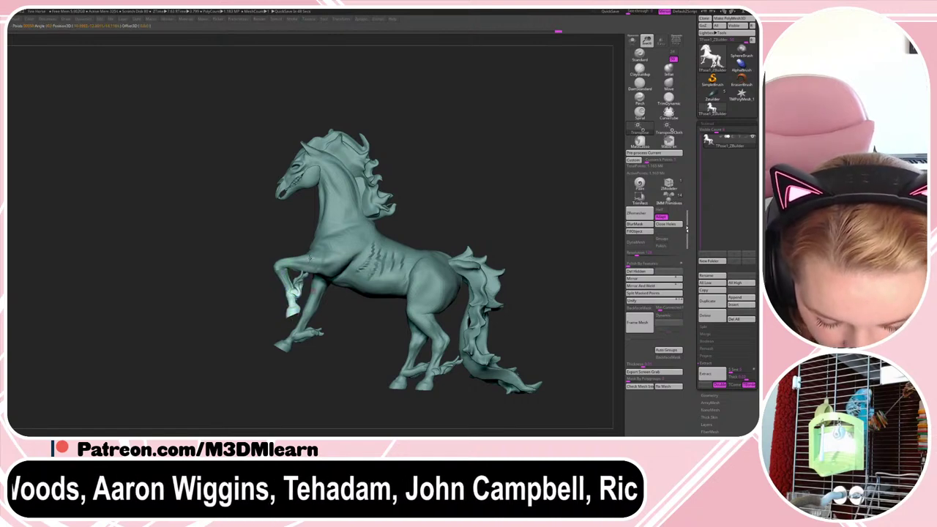
- Isolate the leg flame polygroup and mask it
{"action": "key", "text": "q"}
{"action": "left_click", "coordinate": [301, 279], "text": "ctrl+shift"}
{"action": "left_click", "coordinate": [301, 279], "text": "ctrl+shift"}
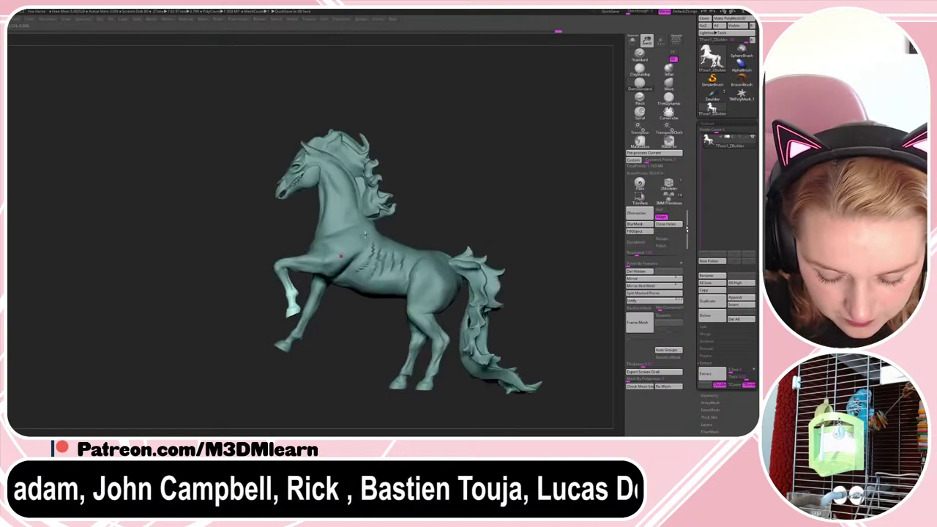
{"action": "left_click", "coordinate": [449, 180], "text": "ctrl+shift"}
{"action": "left_click", "coordinate": [301, 289], "text": "ctrl+shift"}
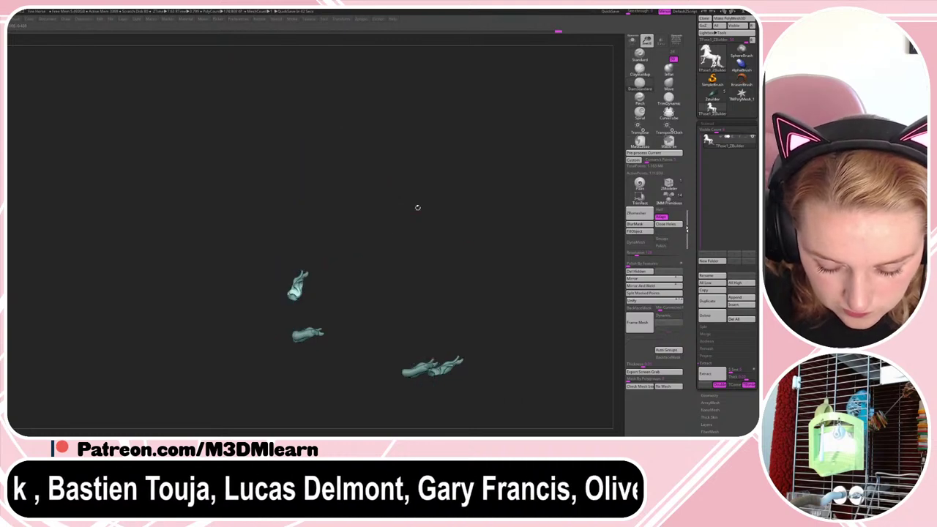
{"action": "left_click_drag", "start_coordinate": [417, 208], "coordinate": [408, 223], "text": "ctrl"}
{"action": "left_click", "coordinate": [408, 217], "text": "ctrl"}
{"action": "left_click", "coordinate": [400, 216], "text": "ctrl+shift"}
{"action": "left_click", "coordinate": [302, 281], "text": "ctrl+shift"}
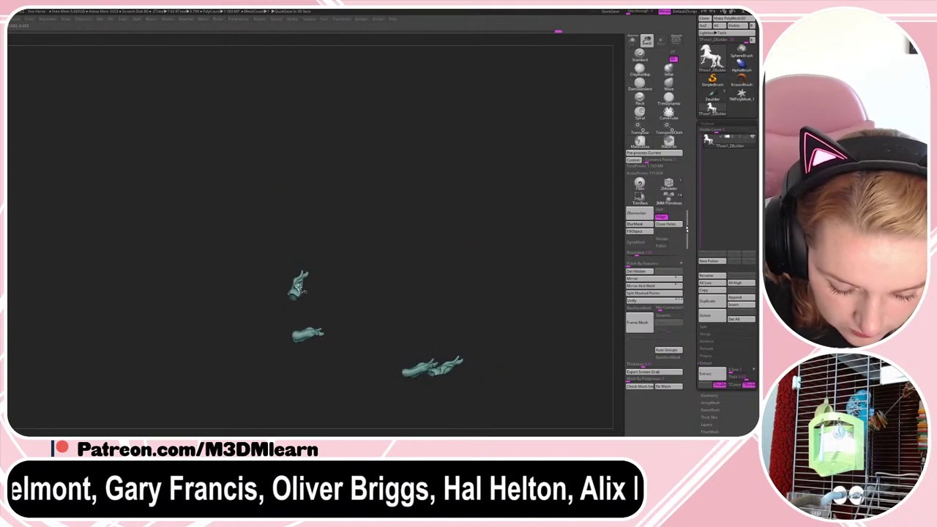
- Show the whole horse, mask everything except the leg flames by polygroup, and hide the flames
{"action": "left_click", "coordinate": [331, 288], "text": "ctrl+shift"}
{"action": "key", "text": "w"}
{"action": "left_click", "coordinate": [298, 298], "text": "ctrl"}
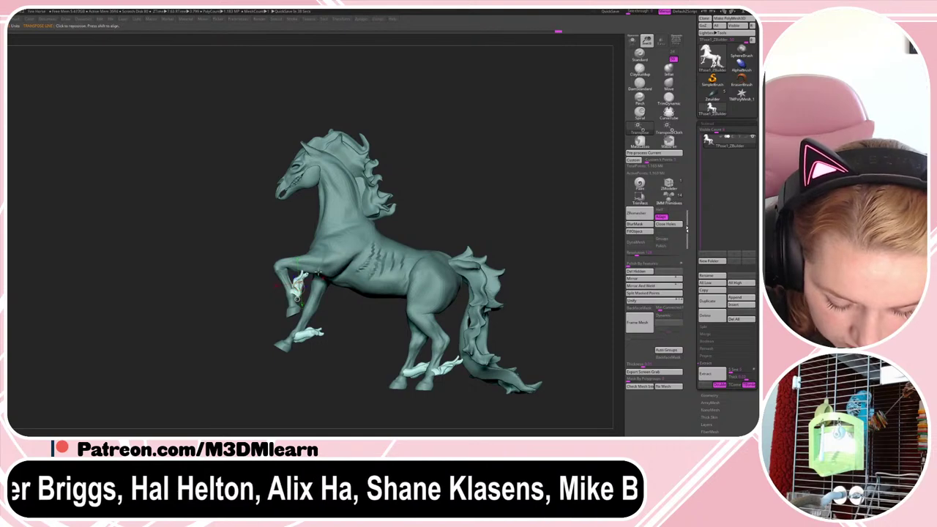
{"action": "left_click", "coordinate": [450, 365], "text": "ctrl+shift"}
{"action": "left_click", "coordinate": [450, 366], "text": "ctrl+shift"}
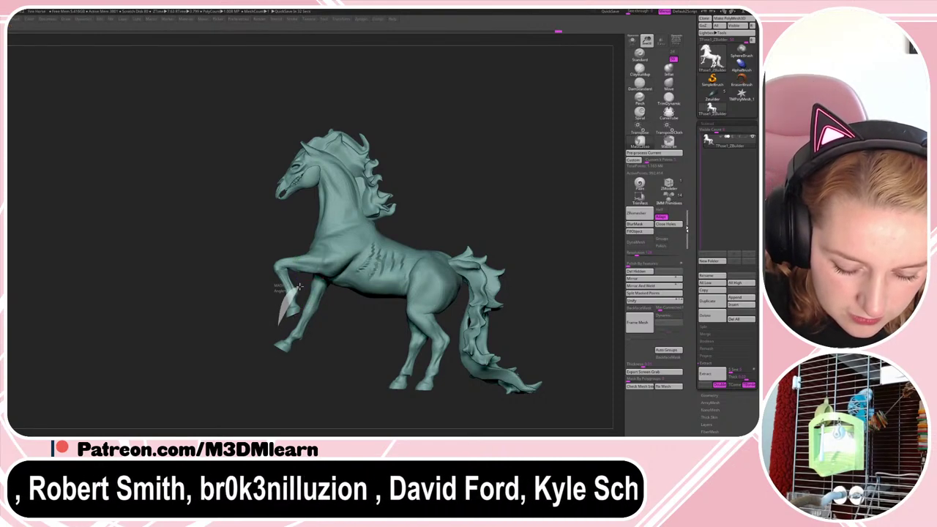
- Rotate the unmasked lower part of the raised foreleg backward with a transpose line drawn down the leg
{"action": "key", "text": "r"}
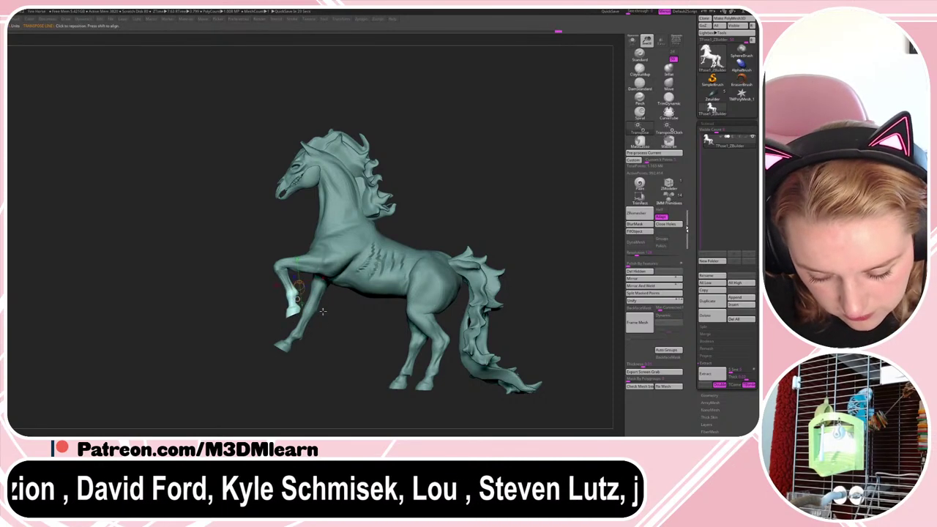
{"action": "mouse_move", "coordinate": [289, 276]}
{"action": "left_mouse_down"}
{"action": "mouse_move", "coordinate": [288, 322]}
{"action": "mouse_move", "coordinate": [298, 323]}
{"action": "left_mouse_up"}
{"action": "key", "text": "q"}
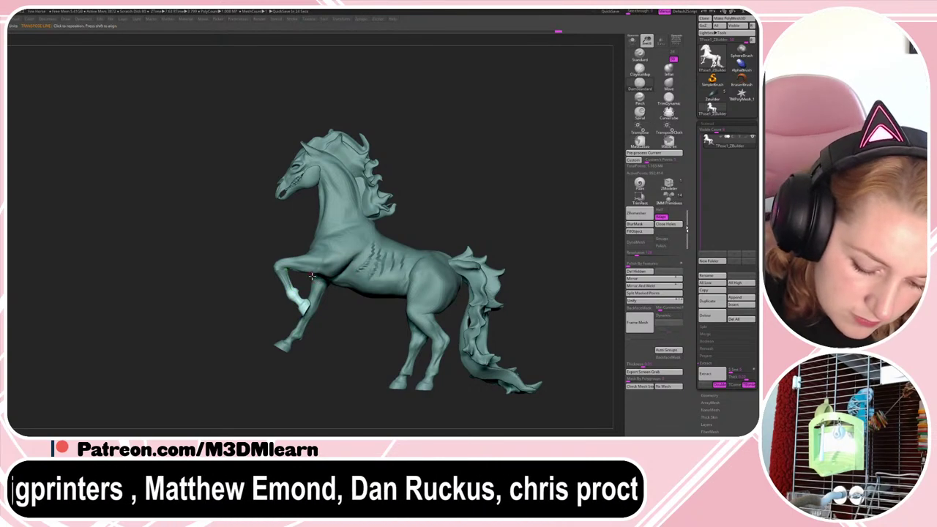
{"action": "key", "text": "r"}
{"action": "left_click_drag", "start_coordinate": [315, 311], "coordinate": [312, 318]}
{"action": "key", "text": "q"}
- Mask the raised foreleg down to the fetlock and fold the hoof further back with the transpose line
{"action": "mouse_move", "coordinate": [277, 229]}
{"action": "left_mouse_down", "text": "ctrl"}
{"action": "mouse_move", "coordinate": [256, 310]}
{"action": "mouse_move", "coordinate": [297, 298]}
{"action": "left_mouse_up", "text": "ctrl"}
{"action": "key", "text": "r"}
{"action": "left_click_drag", "start_coordinate": [330, 262], "coordinate": [342, 262]}
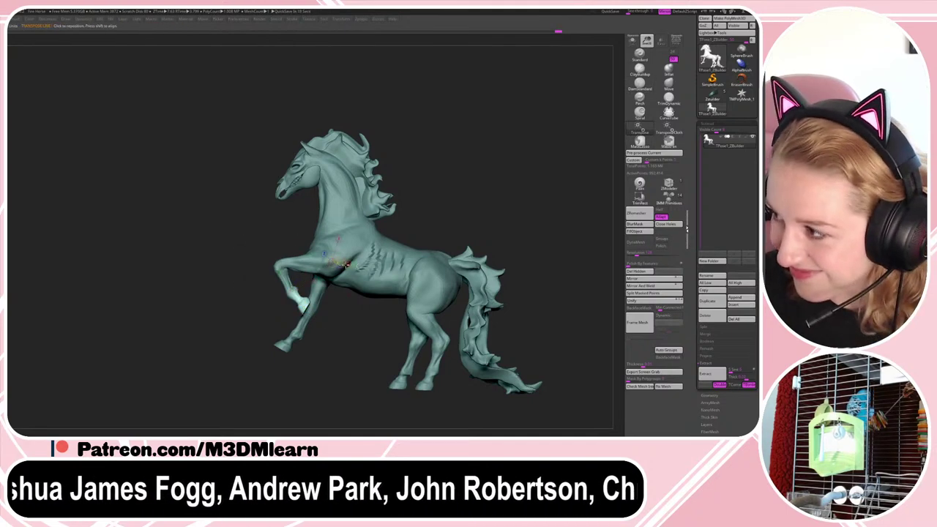
{"action": "left_click_drag", "start_coordinate": [302, 304], "coordinate": [296, 297]}
{"action": "key", "text": "q"}
{"action": "mouse_move", "coordinate": [290, 220]}
{"action": "left_mouse_down", "text": "ctrl"}
{"action": "mouse_move", "coordinate": [252, 305]}
{"action": "mouse_move", "coordinate": [298, 294]}
{"action": "left_mouse_up", "text": "ctrl"}
{"action": "key", "text": "r"}
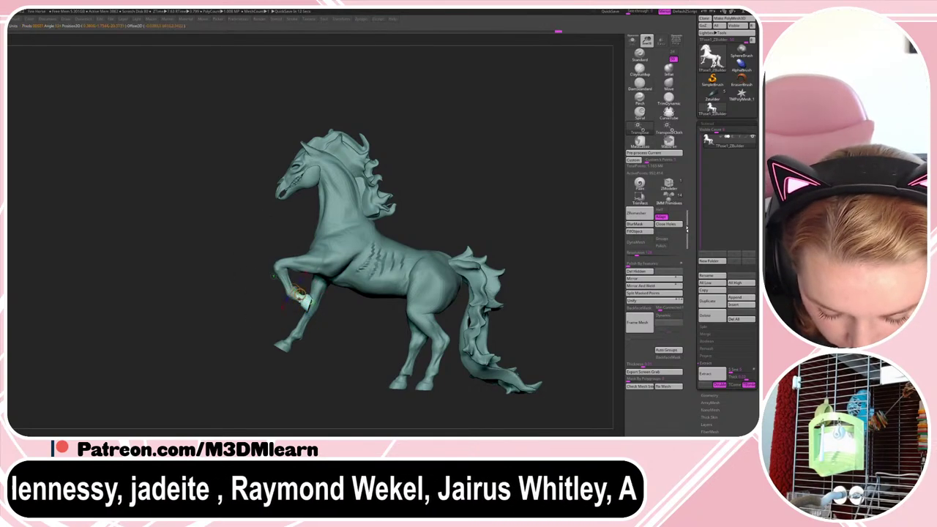
- Try to rotate the raised hoof with the gizmo repositioned at the fetlock, and undo the changes
{"action": "key", "text": "y"}
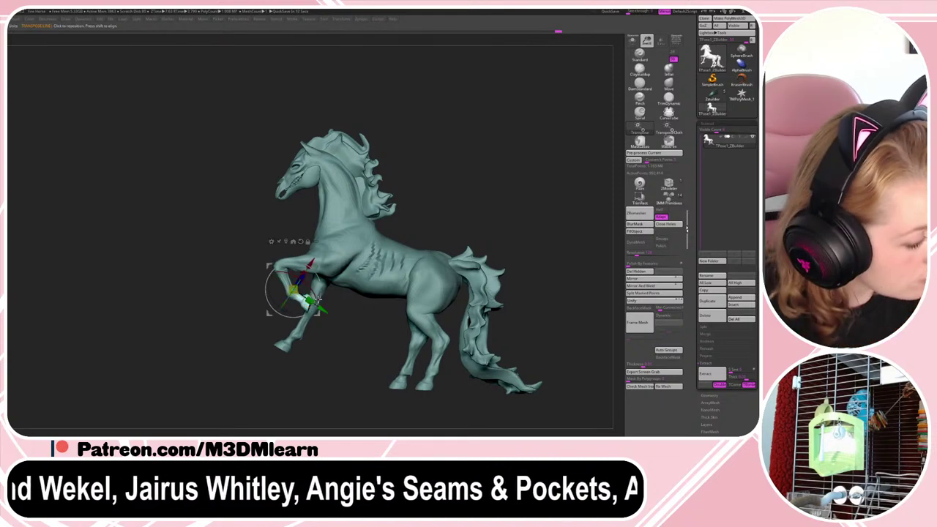
{"action": "left_click_drag", "start_coordinate": [292, 290], "coordinate": [341, 372], "text": "alt"}
{"action": "left_click", "coordinate": [296, 295], "text": "alt"}
{"action": "mouse_move", "coordinate": [323, 287]}
{"action": "left_mouse_down"}
{"action": "mouse_move", "coordinate": [325, 295]}
{"action": "mouse_move", "coordinate": [321, 276]}
{"action": "left_mouse_up"}
{"action": "key", "text": "ctrl+z"}
{"action": "key", "text": "ctrl+z"}
{"action": "key", "text": "q"}
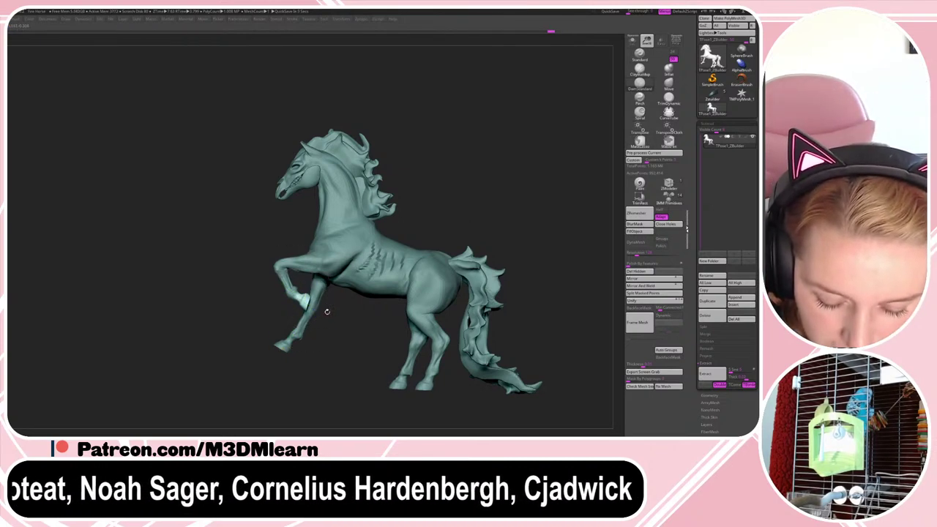
- Extend the mask over the raised foreleg above the hoof and rotate the hoof from the front with the gizmo
{"action": "key", "text": "q"}
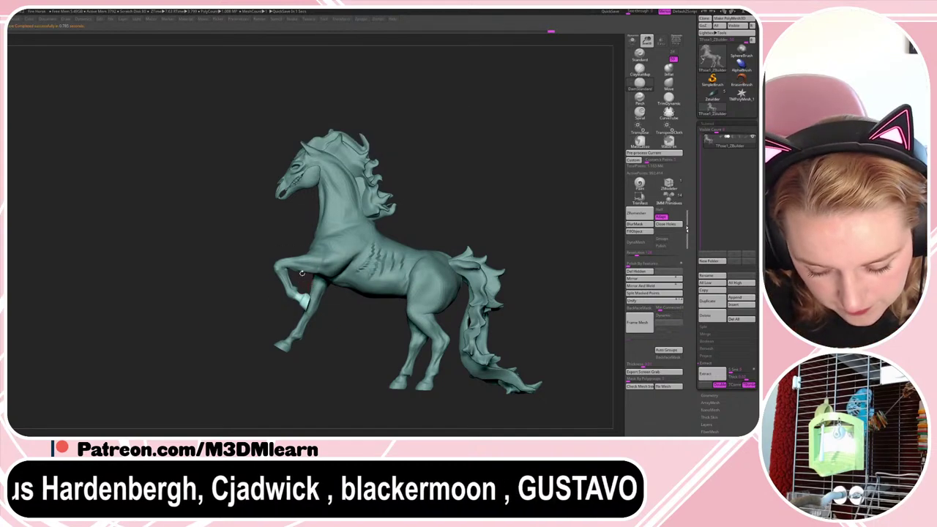
{"action": "mouse_move", "coordinate": [268, 240]}
{"action": "left_mouse_down", "text": "ctrl"}
{"action": "mouse_move", "coordinate": [261, 295]}
{"action": "mouse_move", "coordinate": [299, 279]}
{"action": "mouse_move", "coordinate": [330, 282]}
{"action": "left_mouse_up", "text": "ctrl"}
{"action": "key", "text": "w"}
{"action": "key", "text": "q"}
{"action": "left_click_drag", "start_coordinate": [453, 234], "coordinate": [508, 220]}
{"action": "key", "text": "w"}
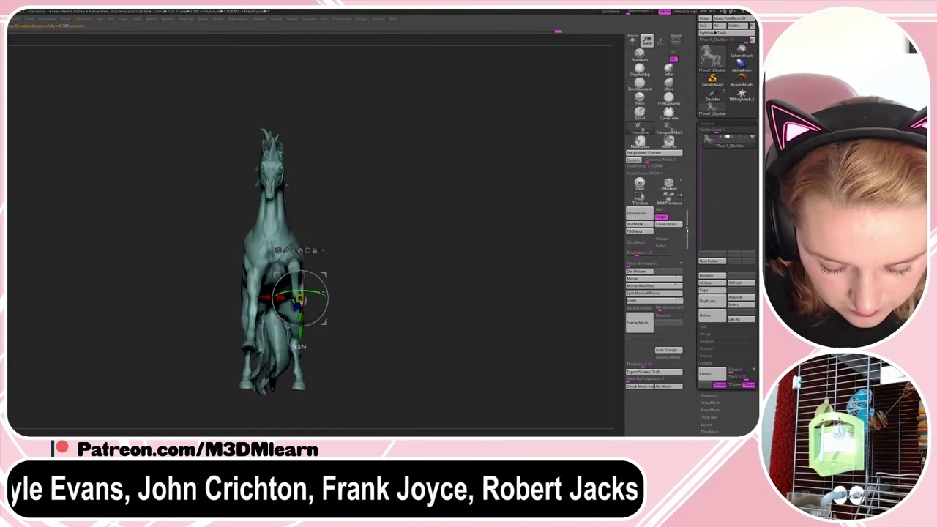
{"action": "key", "text": "q"}
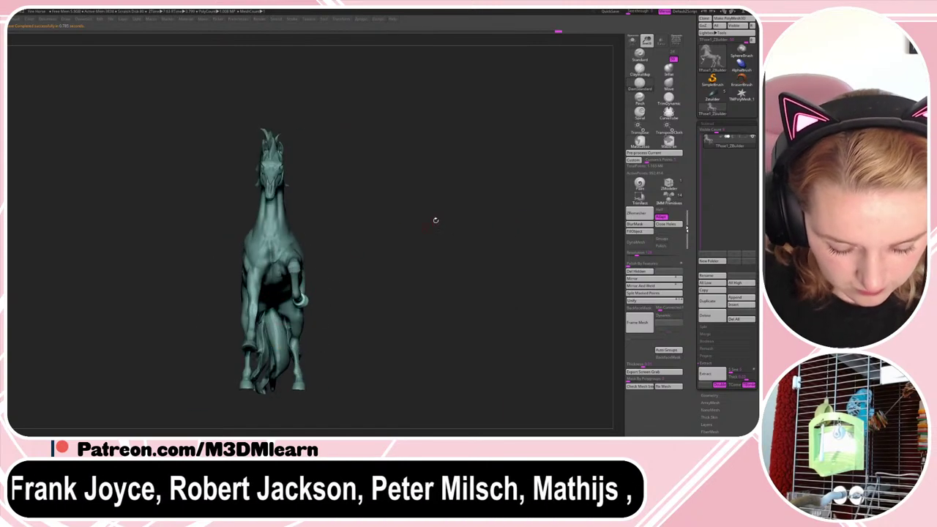
- Mask the area around the lowered forehoof and adjust the raised hoof with the gizmo from below
{"action": "mouse_move", "coordinate": [435, 220]}
{"action": "left_mouse_down"}
{"action": "mouse_move", "coordinate": [454, 249]}
{"action": "mouse_move", "coordinate": [431, 239]}
{"action": "left_mouse_up"}
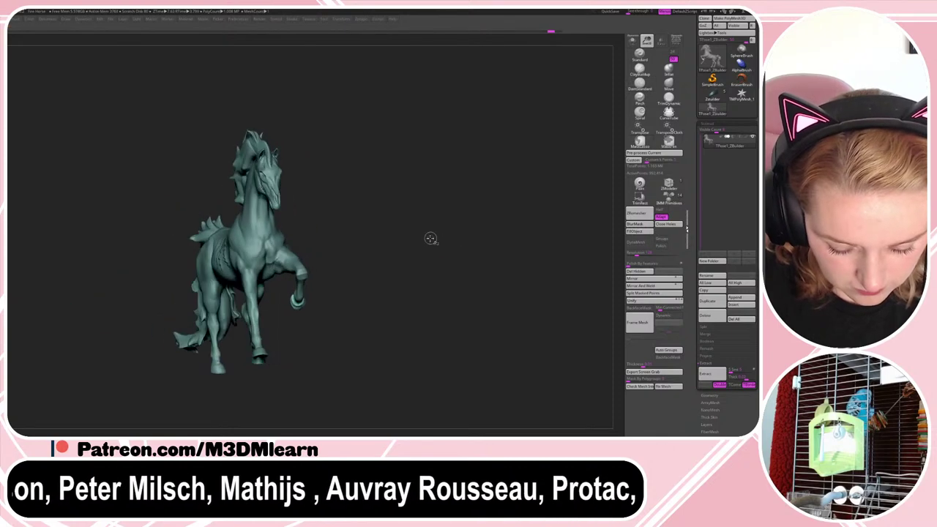
{"action": "left_click_drag", "start_coordinate": [232, 389], "coordinate": [278, 372], "text": "ctrl"}
{"action": "left_click_drag", "start_coordinate": [433, 242], "coordinate": [435, 241], "text": "shift"}
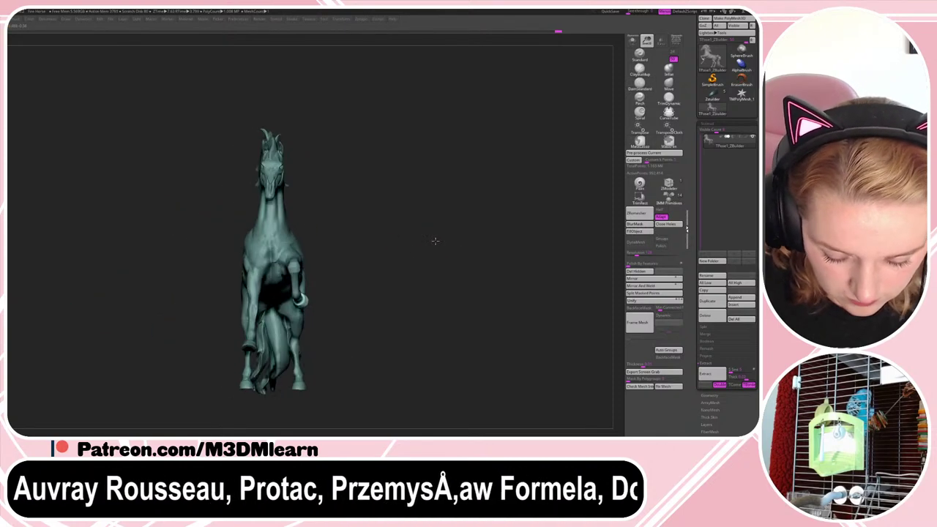
{"action": "key", "text": "w"}
{"action": "left_click_drag", "start_coordinate": [410, 274], "coordinate": [367, 251]}
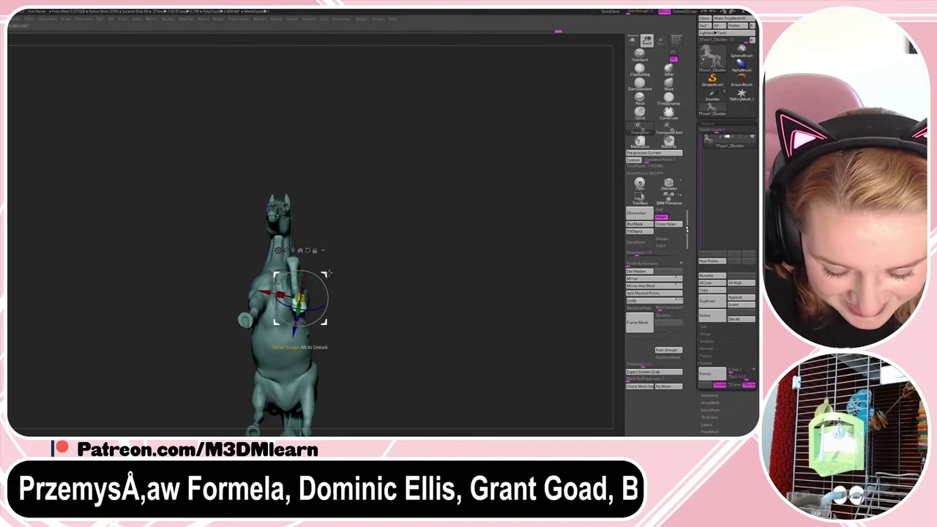
{"action": "left_click_drag", "start_coordinate": [324, 276], "coordinate": [322, 277]}
{"action": "key", "text": "q"}
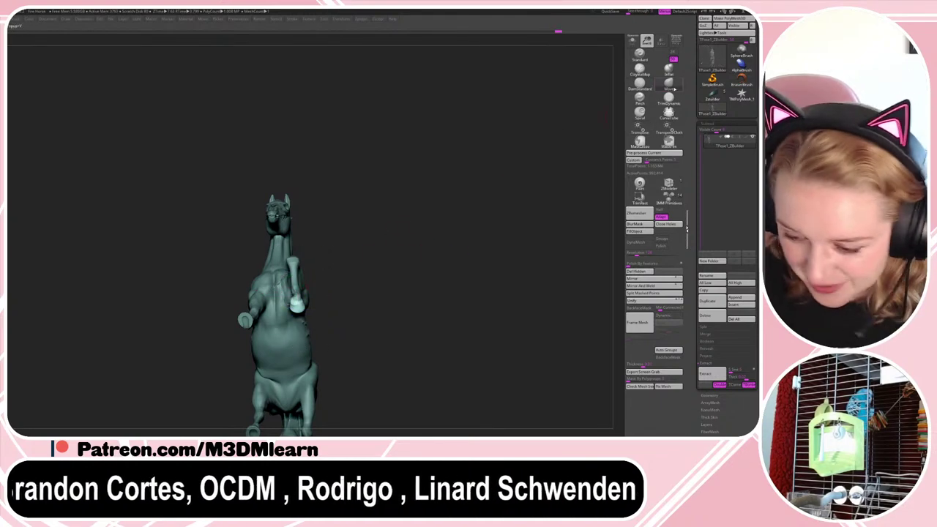
- Invert the mask around the raised hoof and clear it from the whole horse
{"action": "key", "text": "space"}
{"action": "key", "text": "ctrl+i"}
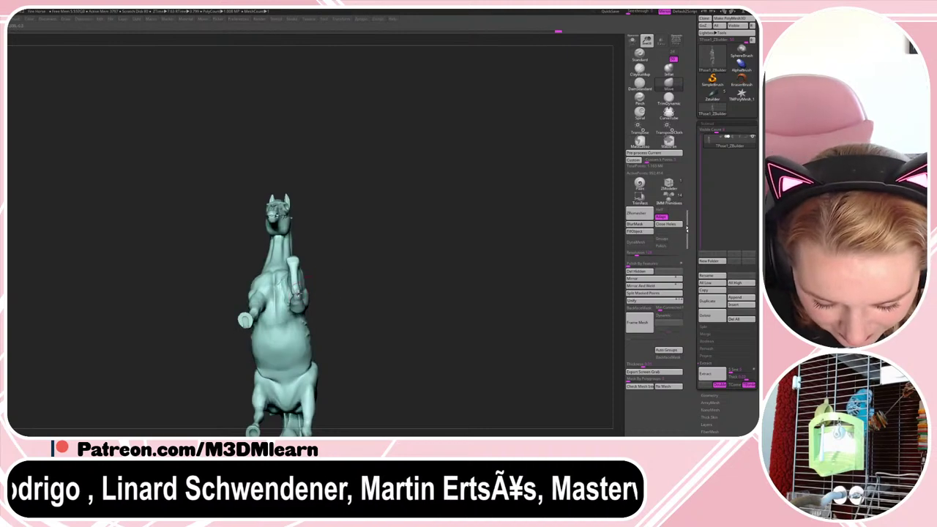
{"action": "left_click", "coordinate": [324, 271], "text": "ctrl"}
{"action": "key", "text": "space"}
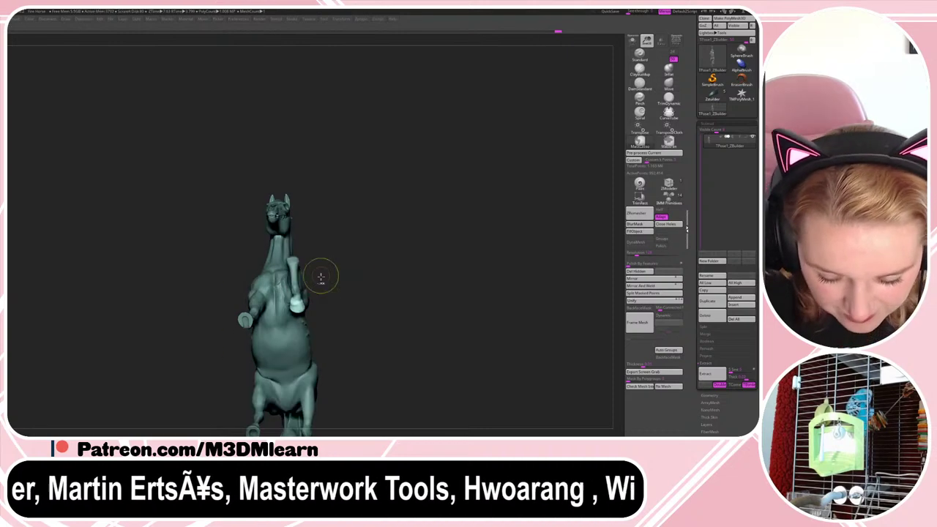
{"action": "left_click_drag", "start_coordinate": [321, 279], "coordinate": [361, 267], "text": "ctrl"}
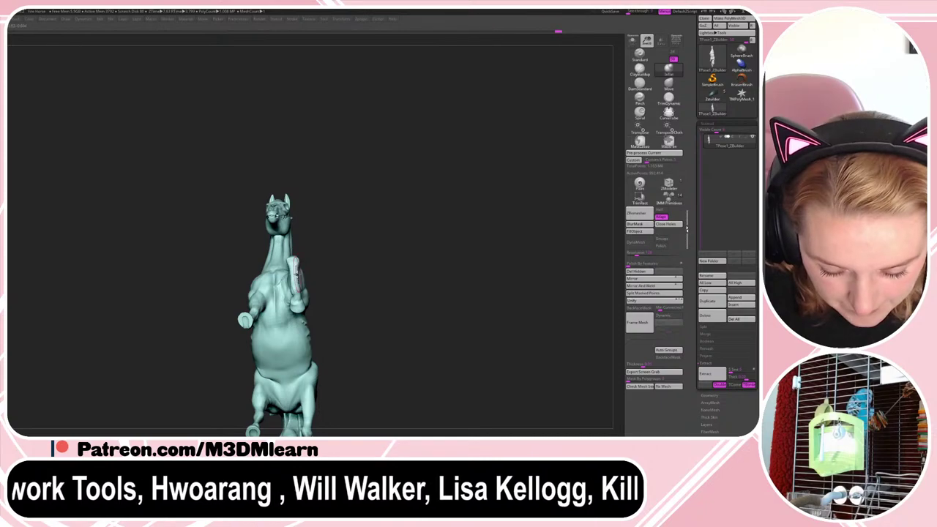
- Refine the raised foreleg's lower section and fetlock from the side view with the Move brush, adjusting the draw size
{"action": "left_click", "coordinate": [668, 84]}
{"action": "key", "text": "space"}
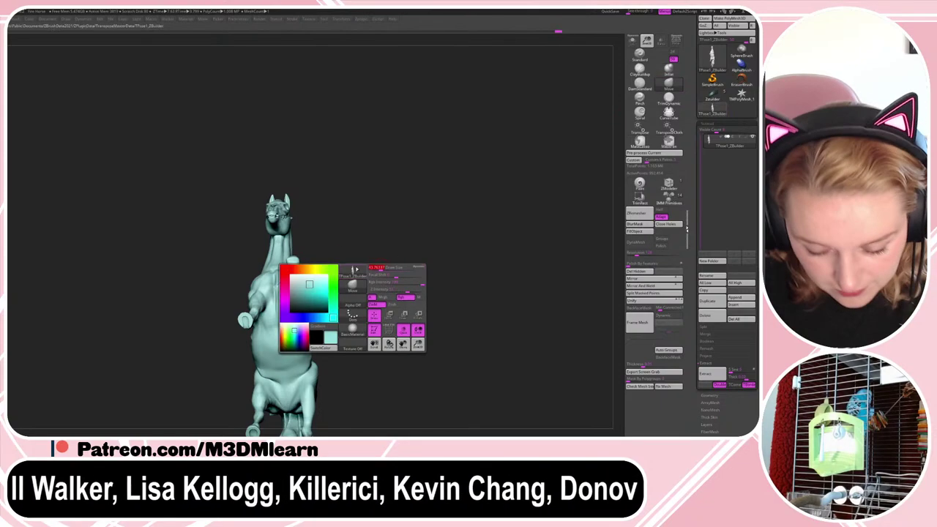
{"action": "left_click_drag", "start_coordinate": [430, 218], "coordinate": [382, 313]}
{"action": "key", "text": "space"}
{"action": "left_click_drag", "start_coordinate": [507, 184], "coordinate": [513, 184]}
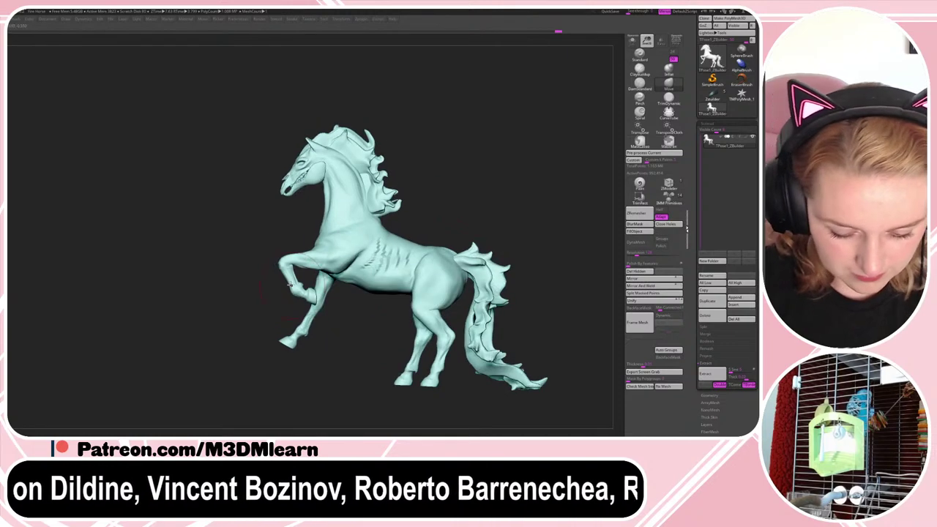
{"action": "key", "text": "space"}
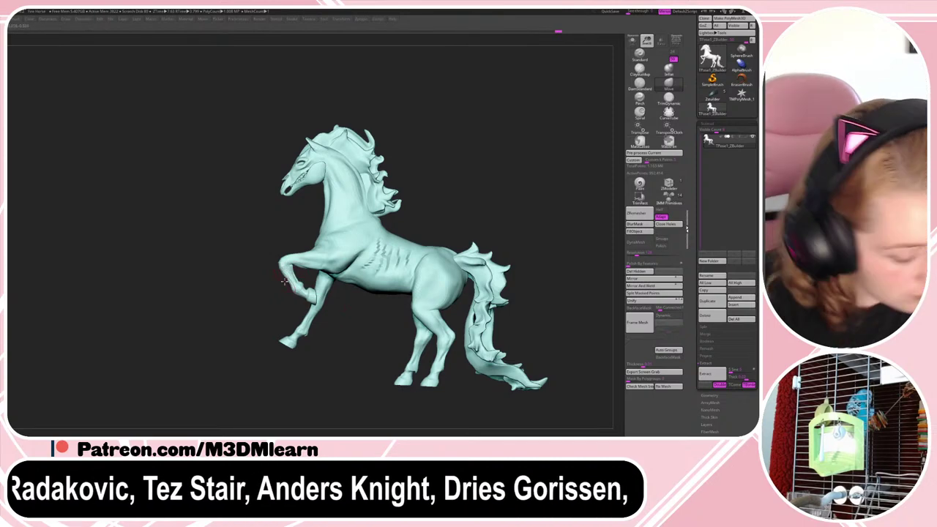
- Isolate the fetlock flame tufts, mask the one on the raised foreleg, show the whole horse and invert the mask
{"action": "left_click", "coordinate": [527, 185], "text": "ctrl+shift"}
{"action": "key", "text": "space"}
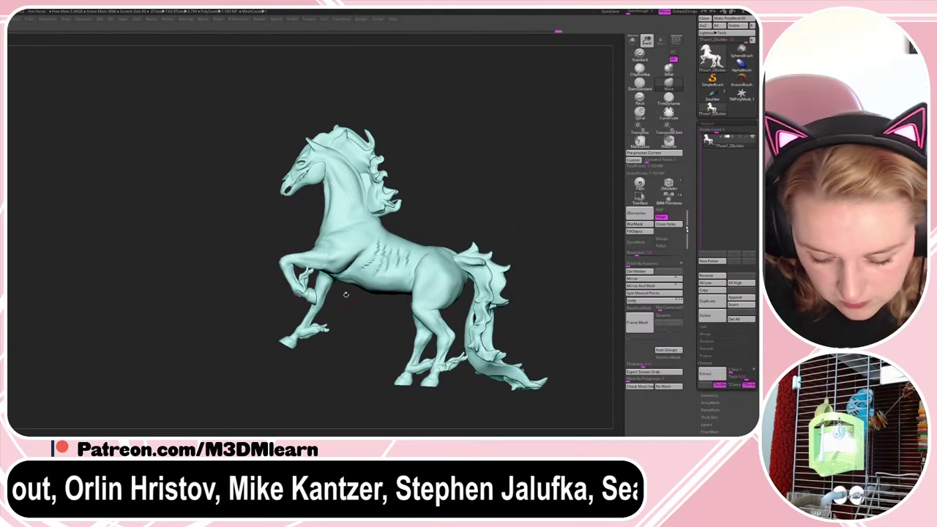
{"action": "left_click", "coordinate": [308, 273], "text": "ctrl+shift"}
{"action": "mouse_move", "coordinate": [274, 233]}
{"action": "left_mouse_down", "text": "ctrl"}
{"action": "mouse_move", "coordinate": [351, 286]}
{"action": "mouse_move", "coordinate": [301, 304]}
{"action": "left_mouse_up", "text": "ctrl"}
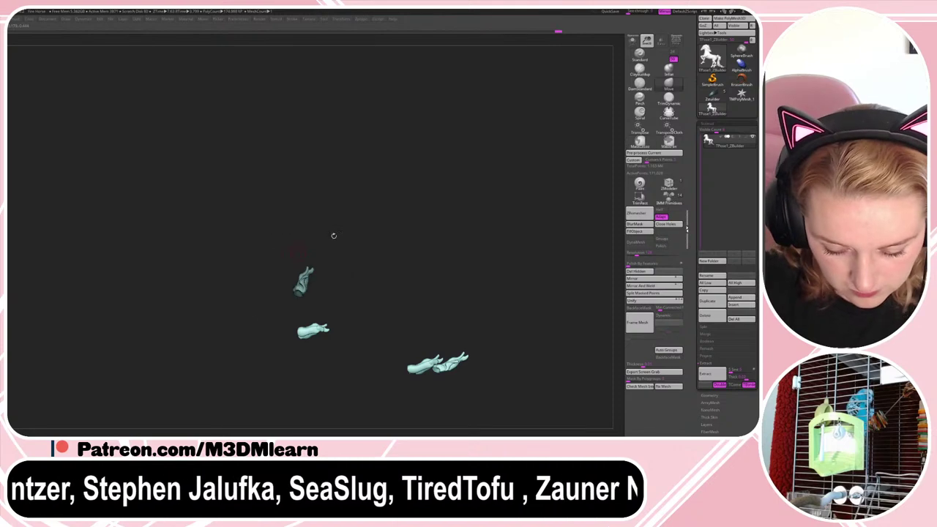
{"action": "left_click", "coordinate": [460, 191], "text": "ctrl+shift"}
{"action": "left_click", "coordinate": [459, 191], "text": "ctrl"}
- Fit the unmasked flame tuft to the raised foreleg's bent fetlock with the gizmo, and clear the mask
{"action": "key", "text": "w"}
{"action": "left_click_drag", "start_coordinate": [332, 272], "coordinate": [339, 269]}
{"action": "key", "text": "q"}
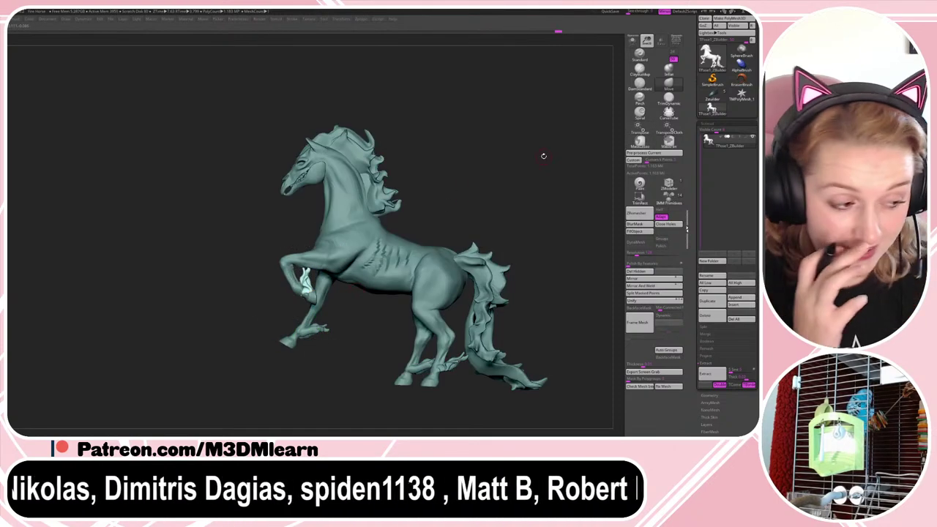
{"action": "key", "text": "w"}
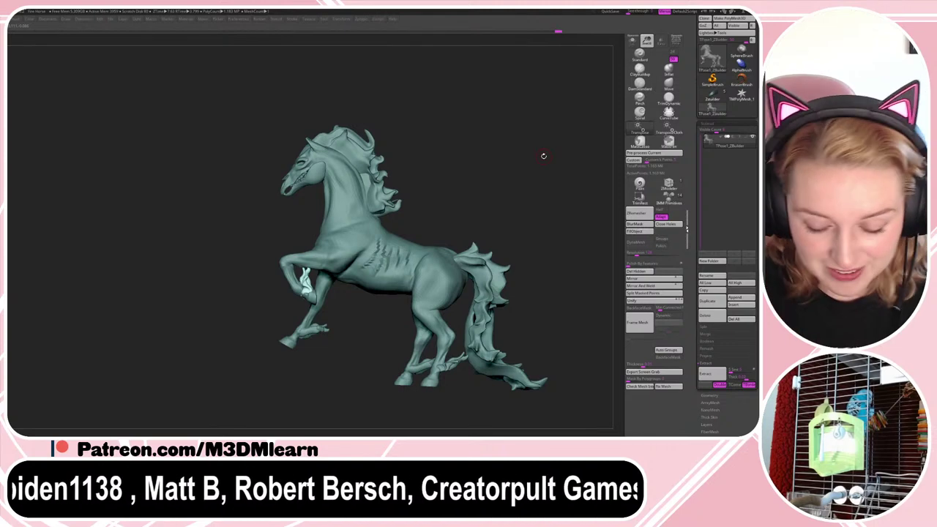
{"action": "left_click_drag", "start_coordinate": [329, 280], "coordinate": [320, 287]}
{"action": "key", "text": "q"}
{"action": "left_click_drag", "start_coordinate": [518, 177], "coordinate": [514, 194]}
{"action": "key", "text": "w"}
{"action": "left_click_drag", "start_coordinate": [342, 270], "coordinate": [339, 272]}
{"action": "key", "text": "q"}
{"action": "left_click_drag", "start_coordinate": [490, 200], "coordinate": [503, 181], "text": "ctrl"}
- Mask the front half of the horse and slightly adjust the hindquarters with the gizmo repositioned at the hip
{"action": "right_click", "coordinate": [487, 212]}
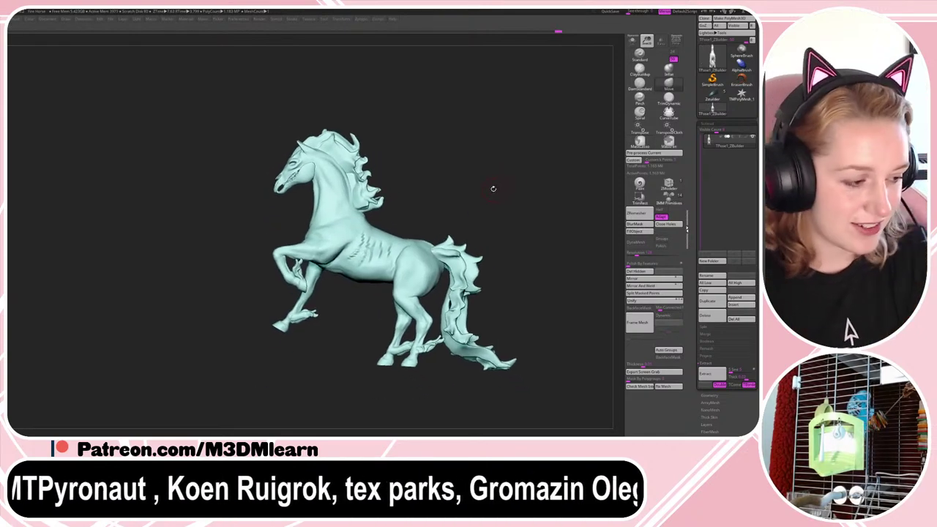
{"action": "left_click_drag", "start_coordinate": [511, 199], "coordinate": [452, 187], "text": "alt"}
{"action": "right_click", "coordinate": [454, 188]}
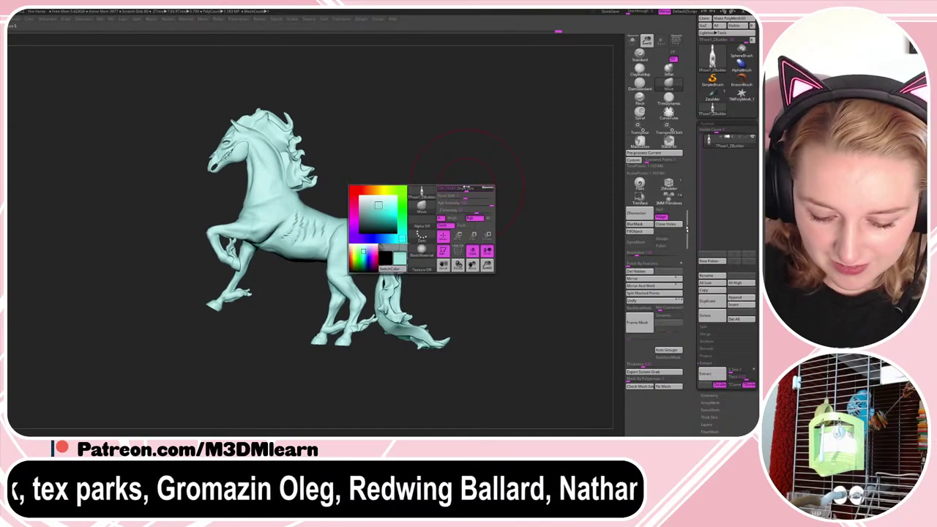
{"action": "mouse_move", "coordinate": [505, 172]}
{"action": "left_mouse_down", "text": "ctrl"}
{"action": "mouse_move", "coordinate": [359, 417]}
{"action": "mouse_move", "coordinate": [343, 202]}
{"action": "left_mouse_up", "text": "ctrl"}
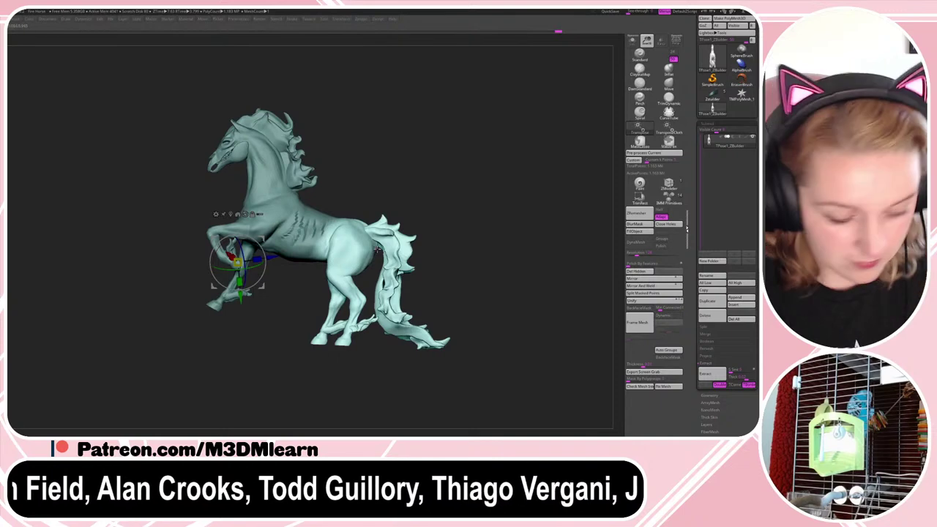
{"action": "key", "text": "y"}
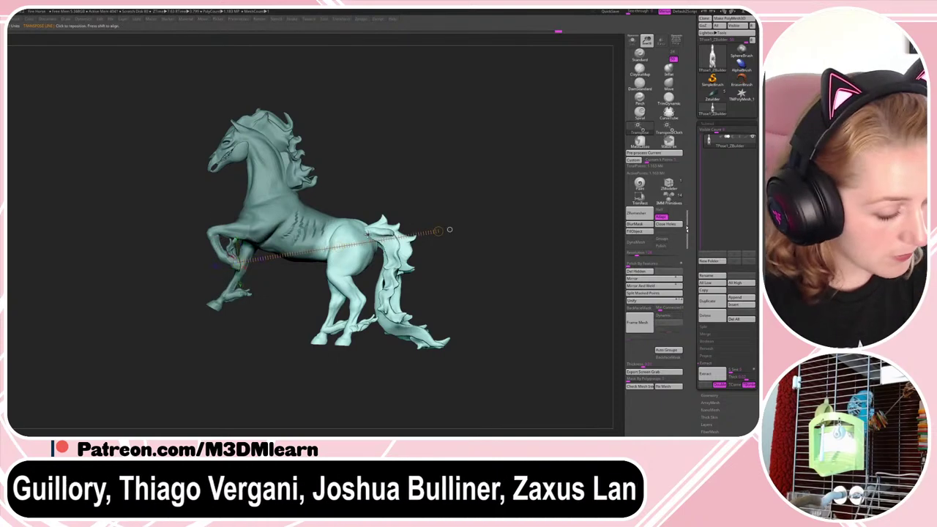
{"action": "key", "text": "y"}
{"action": "left_click", "coordinate": [355, 243], "text": "alt"}
{"action": "left_click_drag", "start_coordinate": [356, 281], "coordinate": [357, 284]}
{"action": "key", "text": "q"}
- Clear the mask and adjust the contours of the back and belly with a resized Move brush
{"action": "key", "text": "space"}
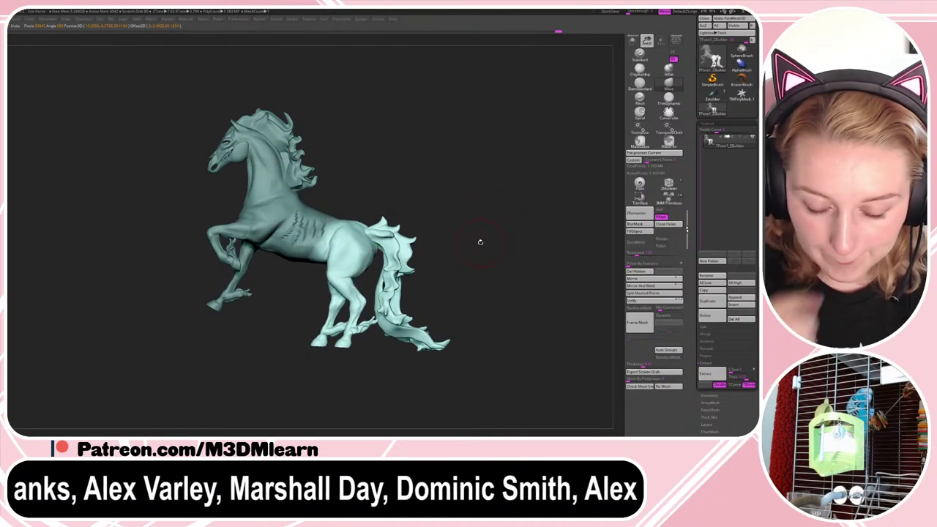
{"action": "key", "text": "space"}
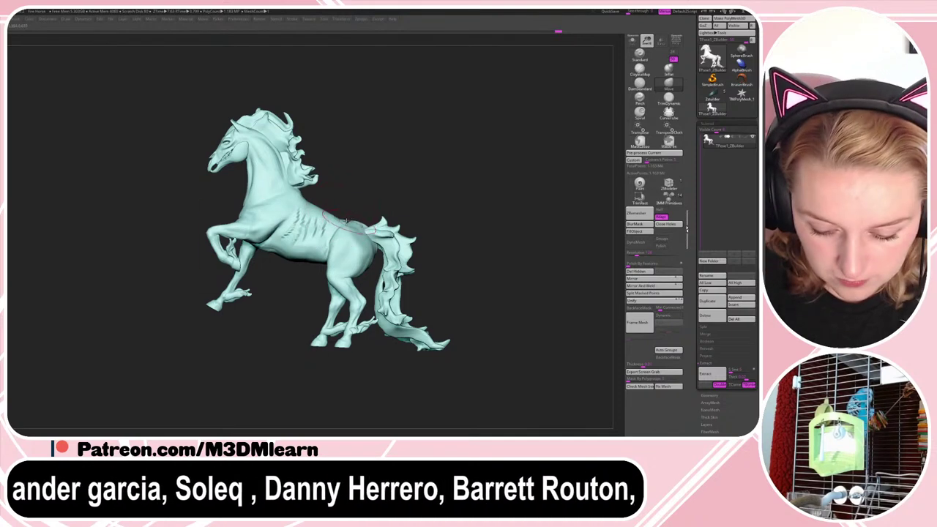
{"action": "key", "text": "space"}
{"action": "key", "text": "space"}
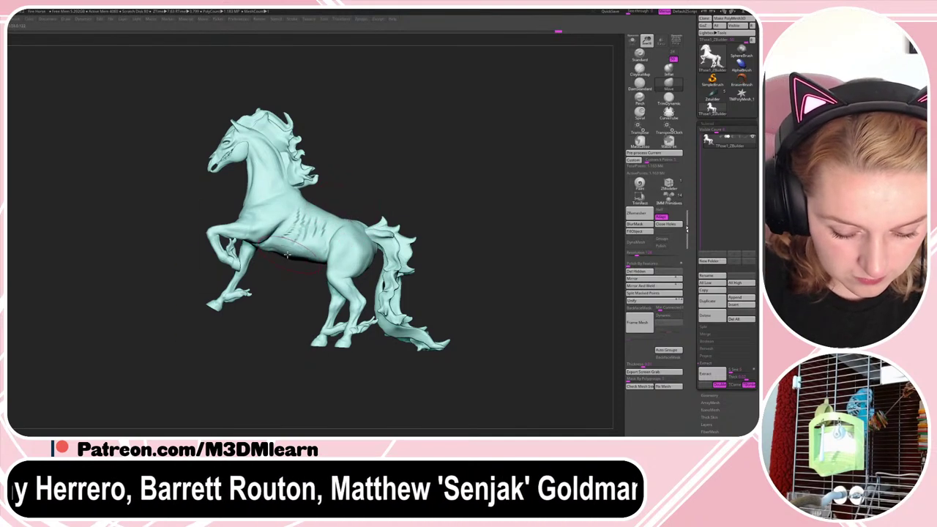
{"action": "key", "text": "space"}
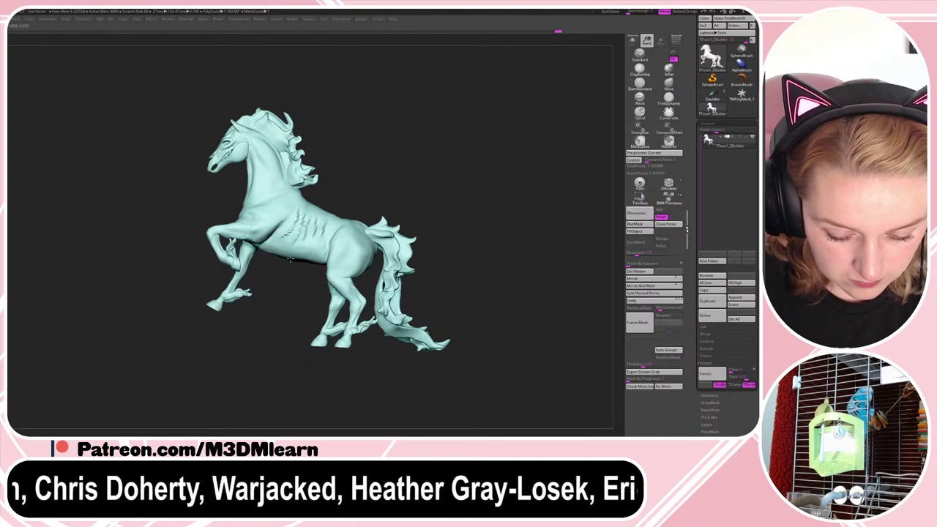
- Reshape the haunch and rump with the Move brush, varying the draw size
{"action": "key", "text": "b"}
{"action": "key", "text": "m"}
{"action": "key", "text": "v"}
{"action": "key", "text": "space"}
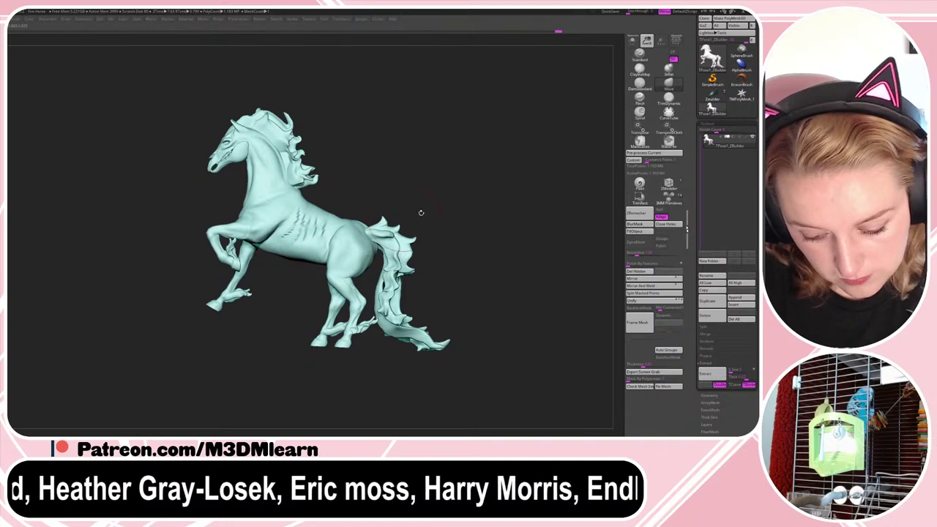
{"action": "key", "text": "space"}
{"action": "key", "text": "space"}
{"action": "key", "text": "space"}
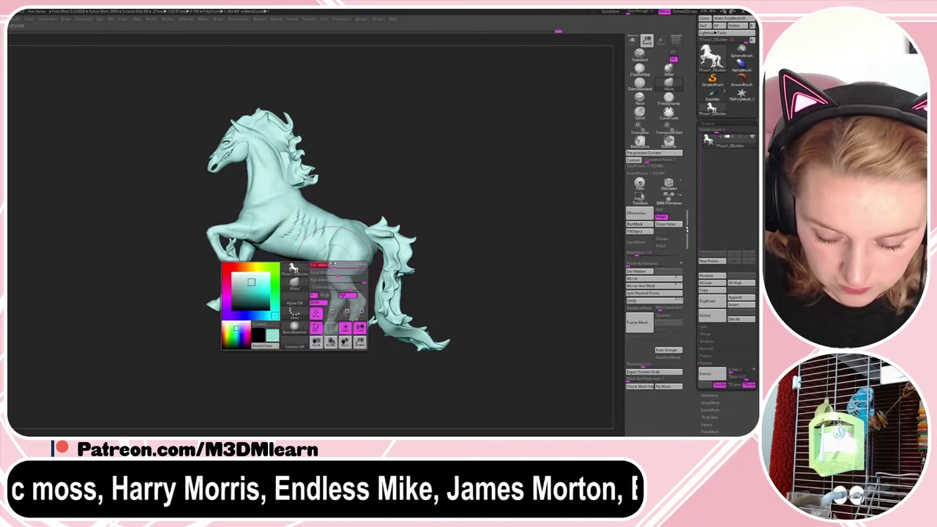
{"action": "key", "text": "space"}
{"action": "key", "text": "space"}
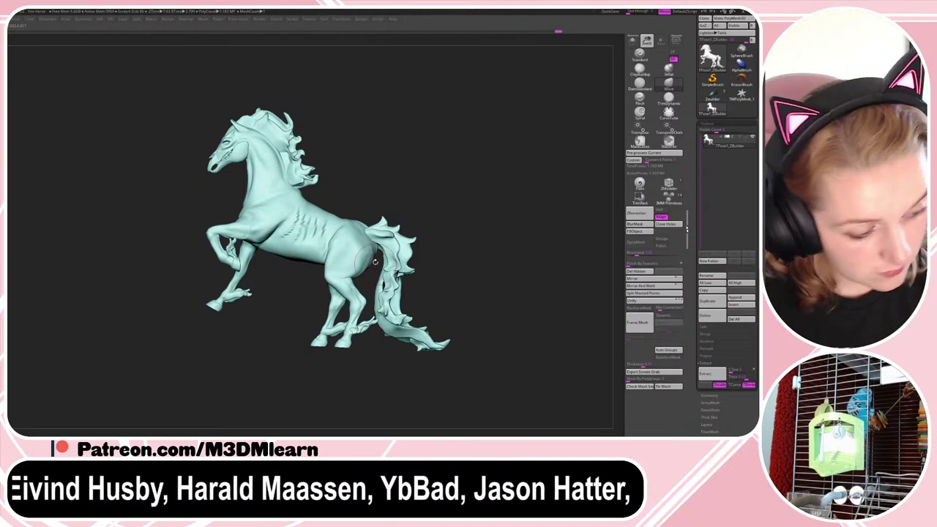
- Examine the horse's polygroups with the PolyFrame display and inspect the pose from both sides
{"action": "key", "text": "shift+f"}
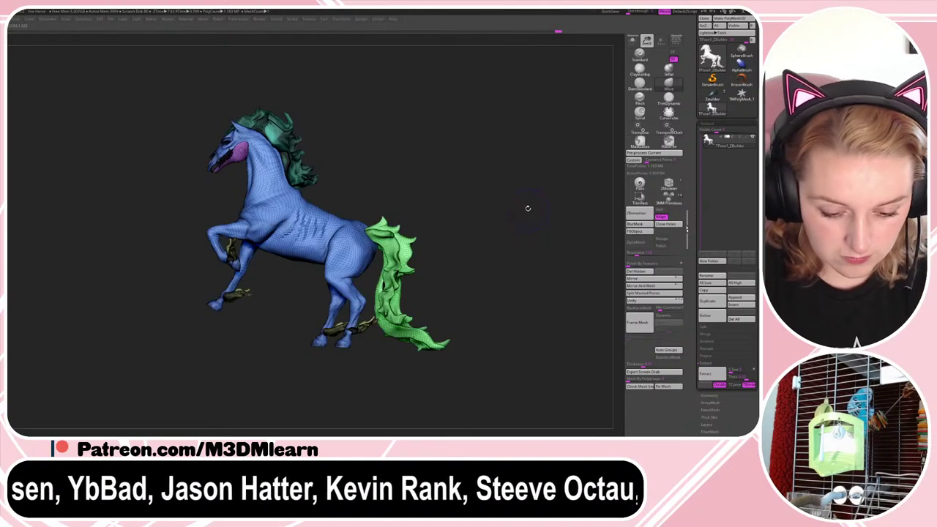
{"action": "key", "text": "shift+f"}
{"action": "key", "text": "space"}
{"action": "key", "text": "space"}
{"action": "key", "text": "shift+f"}
{"action": "key", "text": "shift+f"}
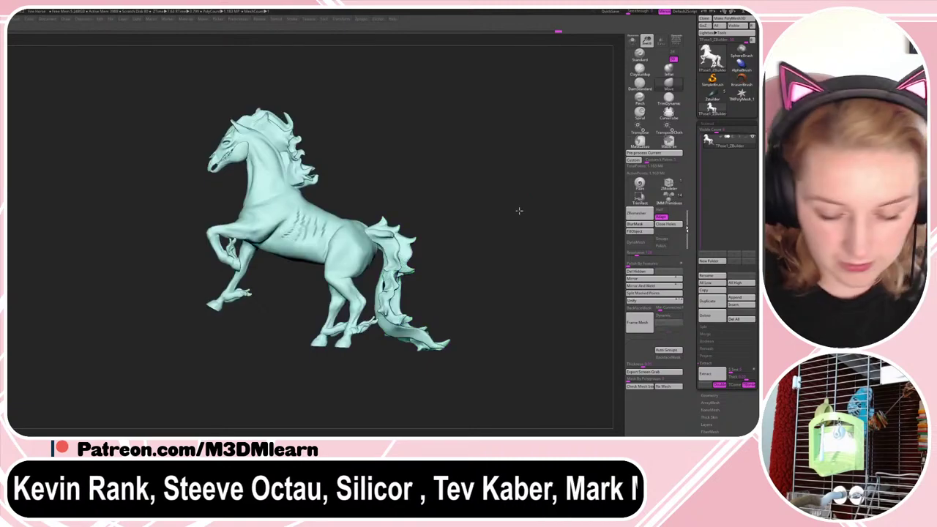
{"action": "left_click_drag", "start_coordinate": [519, 211], "coordinate": [594, 196], "text": "shift"}
{"action": "left_click_drag", "start_coordinate": [595, 196], "coordinate": [432, 222], "text": "alt"}
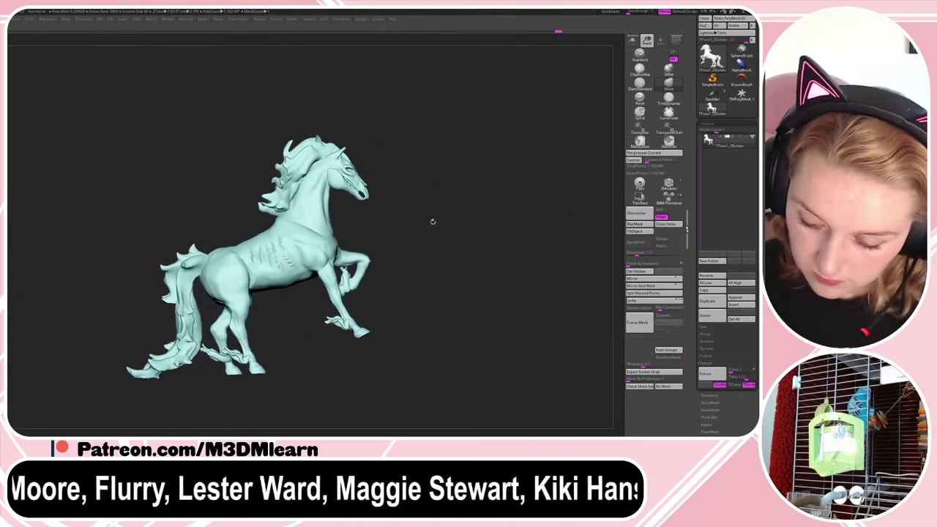
{"action": "key", "text": "space"}
{"action": "key", "text": "shift+f"}
{"action": "key", "text": "shift+f"}
- Mask the lowered foreleg from the far side and remove the mask from the raised foreleg behind it
{"action": "mouse_move", "coordinate": [381, 372]}
{"action": "left_mouse_down", "text": "ctrl"}
{"action": "mouse_move", "coordinate": [354, 369]}
{"action": "mouse_move", "coordinate": [318, 288]}
{"action": "mouse_move", "coordinate": [331, 242]}
{"action": "mouse_move", "coordinate": [391, 311]}
{"action": "left_mouse_up", "text": "ctrl"}
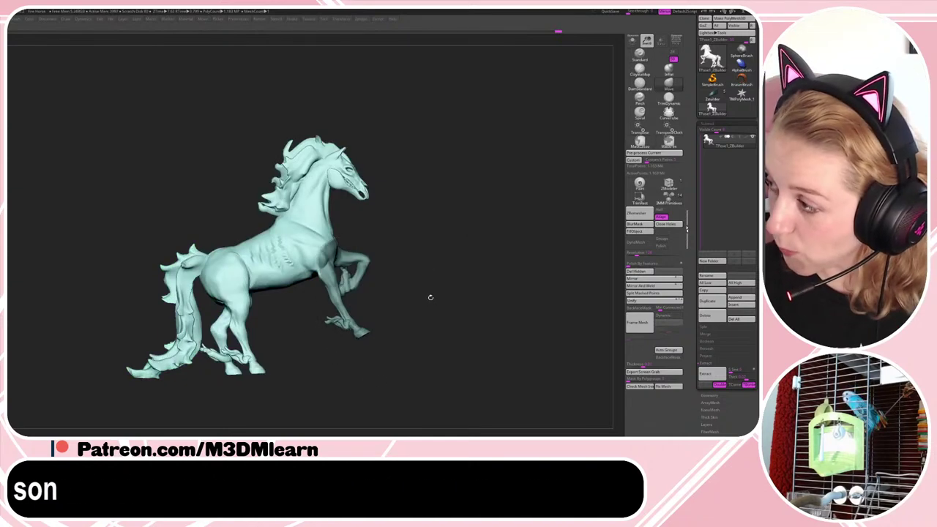
{"action": "mouse_move", "coordinate": [370, 228]}
{"action": "left_mouse_down", "text": "ctrl"}
{"action": "mouse_move", "coordinate": [308, 268]}
{"action": "mouse_move", "coordinate": [344, 350]}
{"action": "left_mouse_up", "text": "ctrl"}
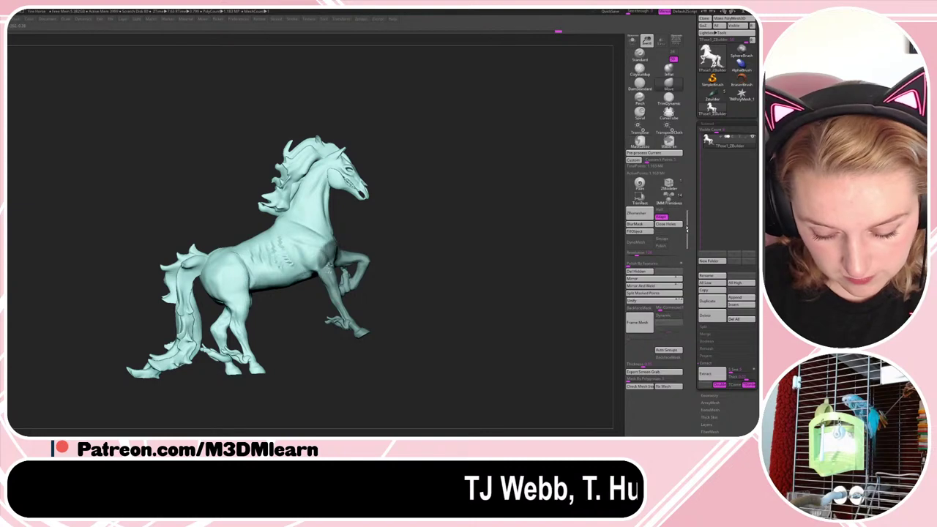
{"action": "left_click", "coordinate": [344, 293], "text": "ctrl"}
{"action": "mouse_move", "coordinate": [483, 225]}
{"action": "left_mouse_down"}
{"action": "mouse_move", "coordinate": [438, 236]}
{"action": "mouse_move", "coordinate": [372, 151]}
{"action": "mouse_move", "coordinate": [337, 265]}
{"action": "mouse_move", "coordinate": [414, 377]}
{"action": "left_mouse_up"}
{"action": "left_click_drag", "start_coordinate": [473, 236], "coordinate": [431, 254]}
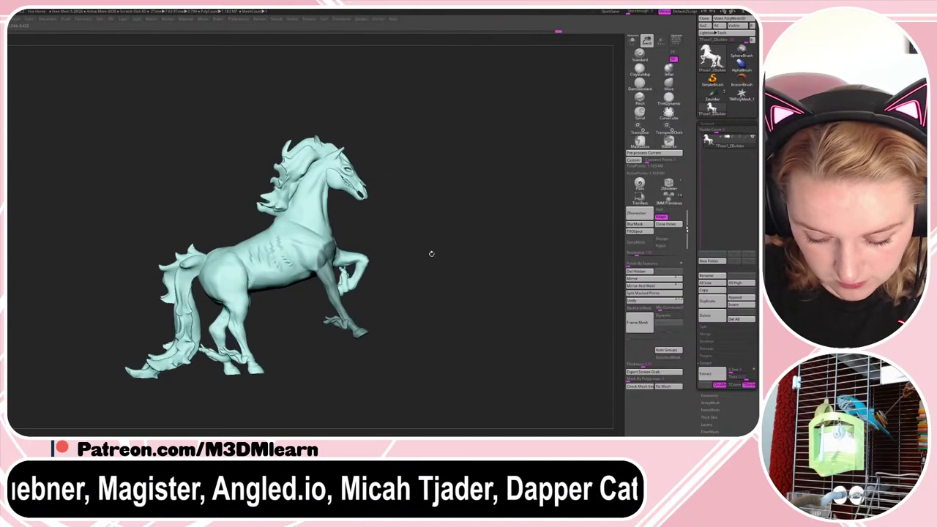
{"action": "left_click_drag", "start_coordinate": [439, 211], "coordinate": [423, 213]}
{"action": "mouse_move", "coordinate": [442, 166]}
{"action": "left_mouse_down", "text": "ctrl+alt"}
{"action": "mouse_move", "coordinate": [295, 213]}
{"action": "mouse_move", "coordinate": [348, 318]}
{"action": "left_mouse_up", "text": "ctrl+alt"}
{"action": "left_click_drag", "start_coordinate": [499, 221], "coordinate": [471, 223]}
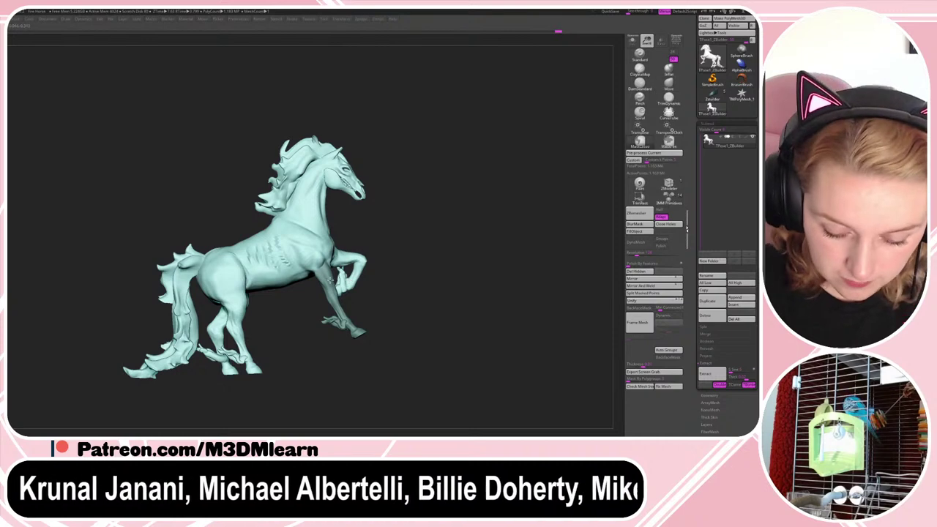
- Extend the lowered foreleg's mask up over the shoulder and invert it so only that leg stays editable
{"action": "right_click", "coordinate": [477, 227]}
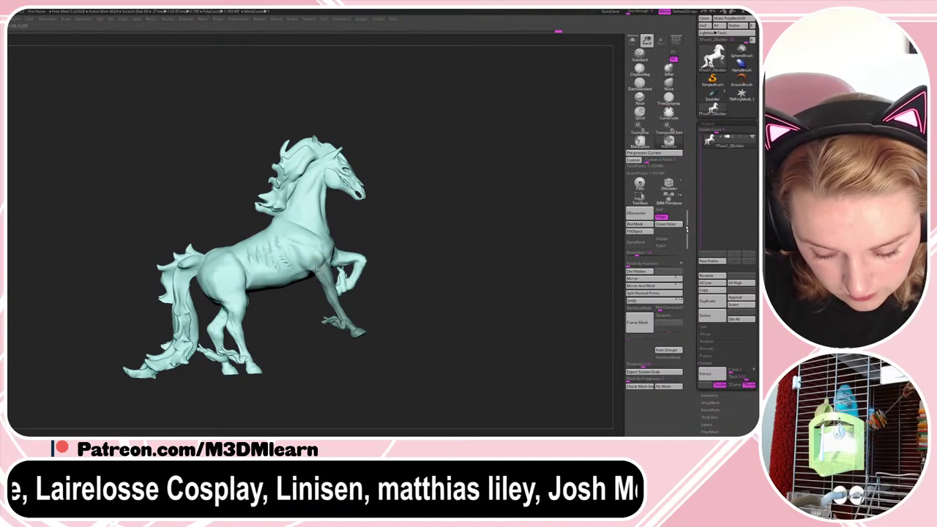
{"action": "mouse_move", "coordinate": [492, 243]}
{"action": "left_mouse_down"}
{"action": "mouse_move", "coordinate": [502, 157]}
{"action": "mouse_move", "coordinate": [491, 243]}
{"action": "left_mouse_up"}
{"action": "right_click", "coordinate": [422, 277]}
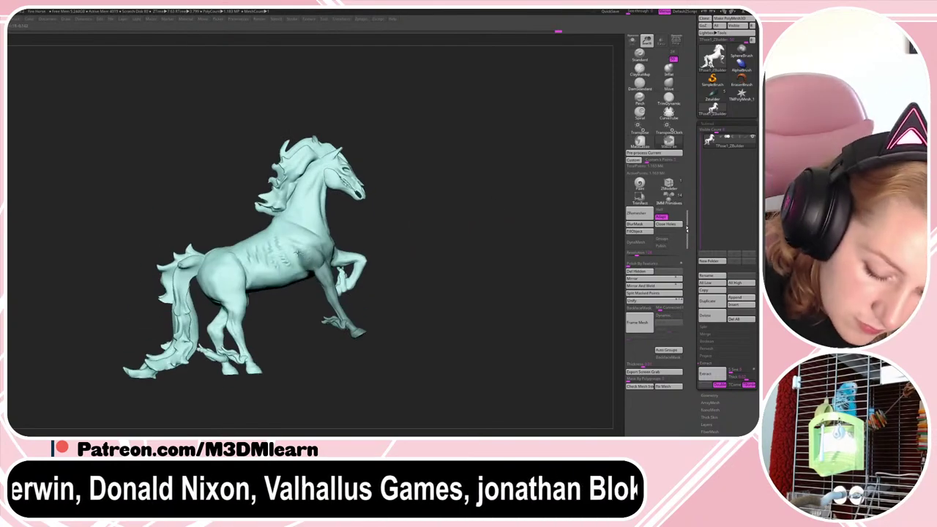
{"action": "left_click_drag", "start_coordinate": [364, 219], "coordinate": [456, 223]}
{"action": "left_click", "coordinate": [440, 230], "text": "ctrl"}
- Swing the lowered foreleg forward and up from the shoulder with the transpose line
{"action": "key", "text": "w"}
{"action": "key", "text": "y"}
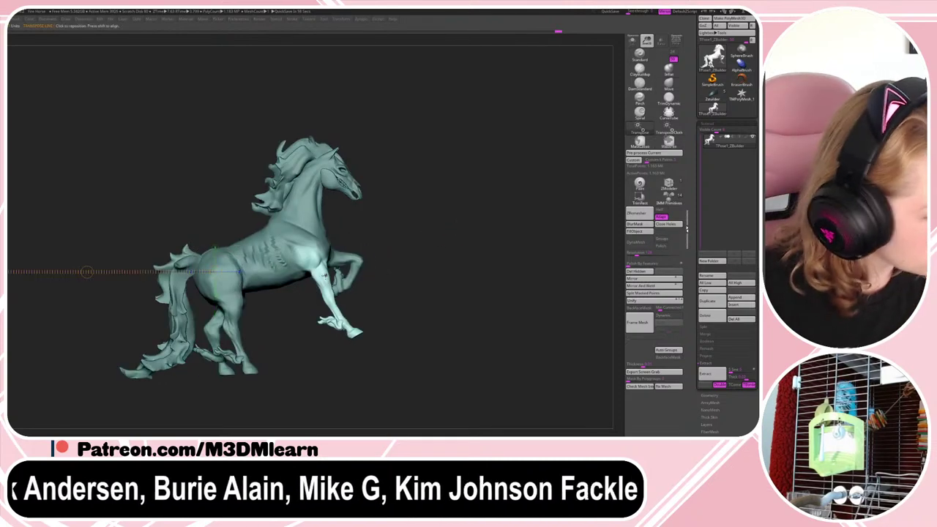
{"action": "mouse_move", "coordinate": [304, 256]}
{"action": "left_mouse_down"}
{"action": "mouse_move", "coordinate": [351, 331]}
{"action": "mouse_move", "coordinate": [391, 280]}
{"action": "left_mouse_up"}
{"action": "left_click_drag", "start_coordinate": [446, 232], "coordinate": [395, 277]}
{"action": "left_click_drag", "start_coordinate": [398, 233], "coordinate": [416, 228]}
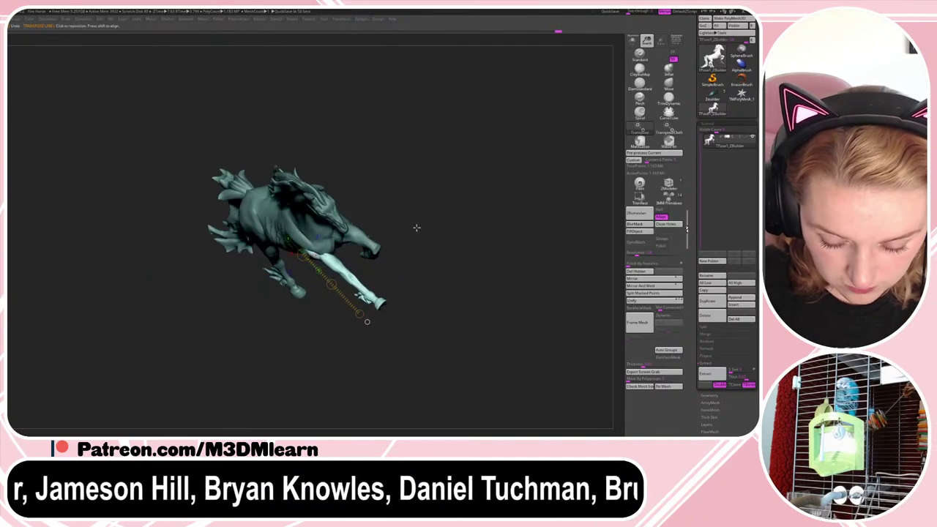
- Turn the extended foreleg slightly sideways from a front overhead view with the transpose line
{"action": "left_click_drag", "start_coordinate": [337, 287], "coordinate": [362, 316]}
{"action": "left_click_drag", "start_coordinate": [362, 315], "coordinate": [364, 317]}
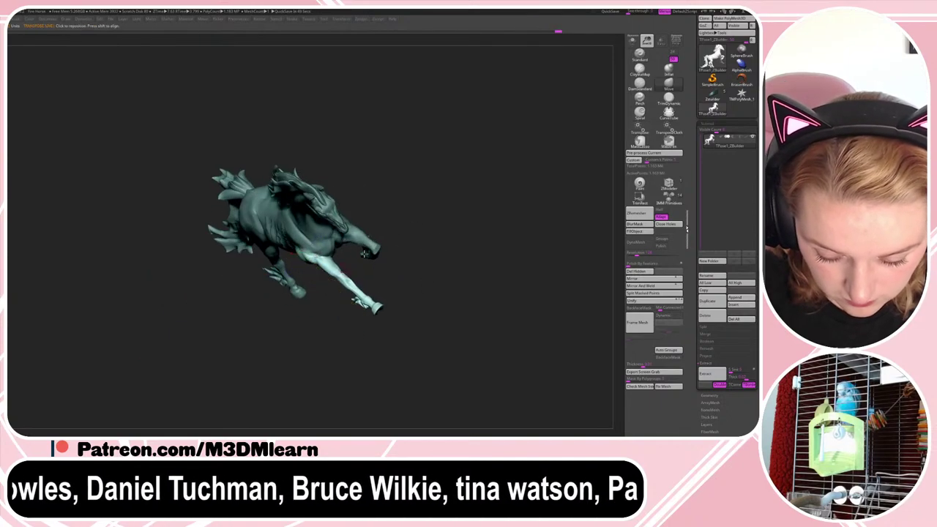
{"action": "mouse_move", "coordinate": [419, 239]}
{"action": "left_mouse_down"}
{"action": "mouse_move", "coordinate": [460, 188]}
{"action": "mouse_move", "coordinate": [426, 242]}
{"action": "left_mouse_up"}
{"action": "key", "text": "space"}
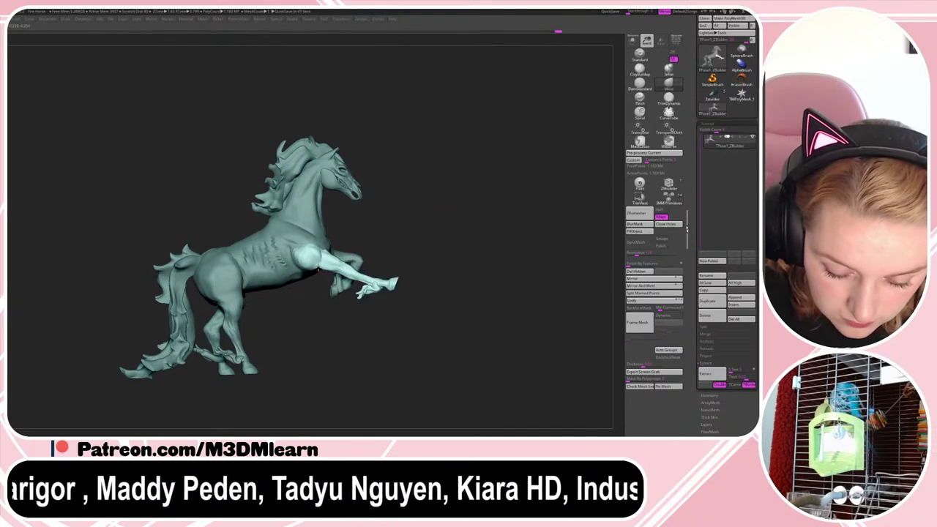
- Set a rotating transpose line from the shoulder to the hoof on the extended foreleg, and return to brush editing
{"action": "left_click_drag", "start_coordinate": [418, 226], "coordinate": [422, 229]}
{"action": "key", "text": "r"}
{"action": "left_click_drag", "start_coordinate": [307, 254], "coordinate": [408, 287]}
{"action": "key", "text": "q"}
{"action": "key", "text": "space"}
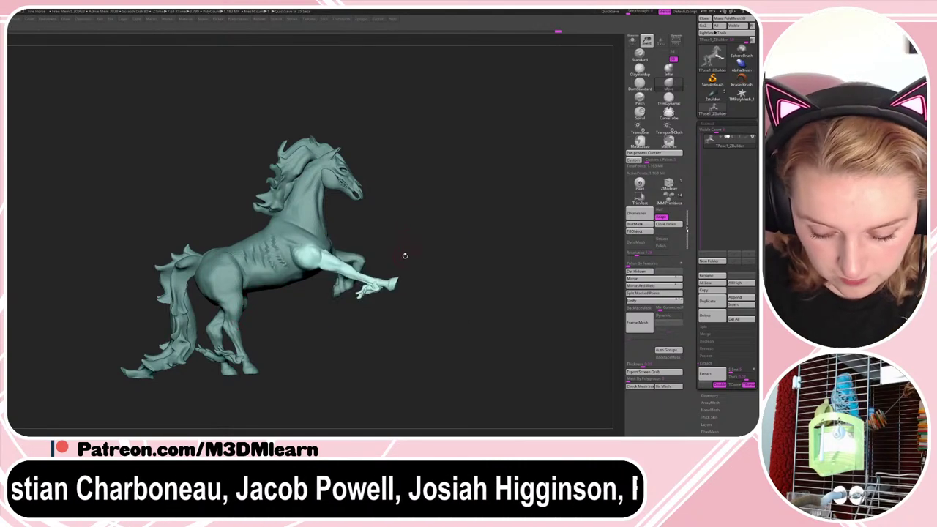
{"action": "key", "text": "space"}
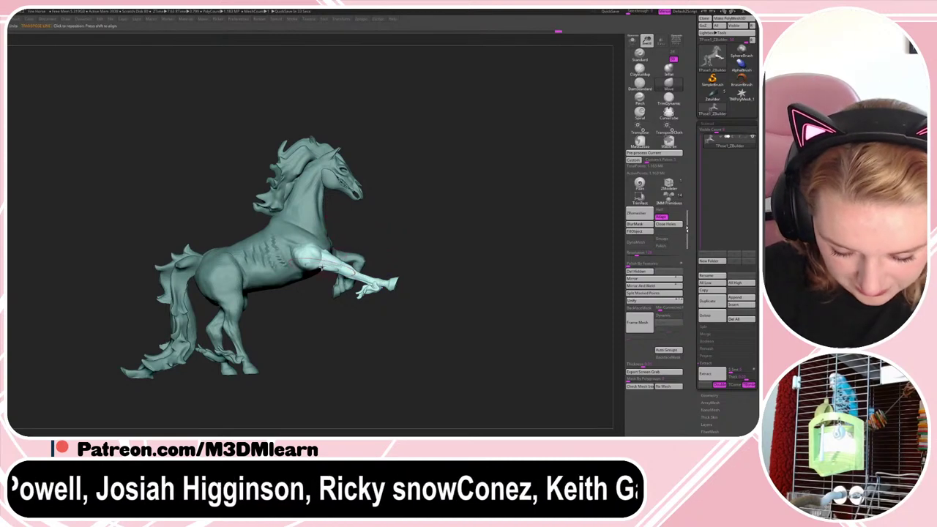
{"action": "key", "text": "space"}
{"action": "key", "text": "space"}
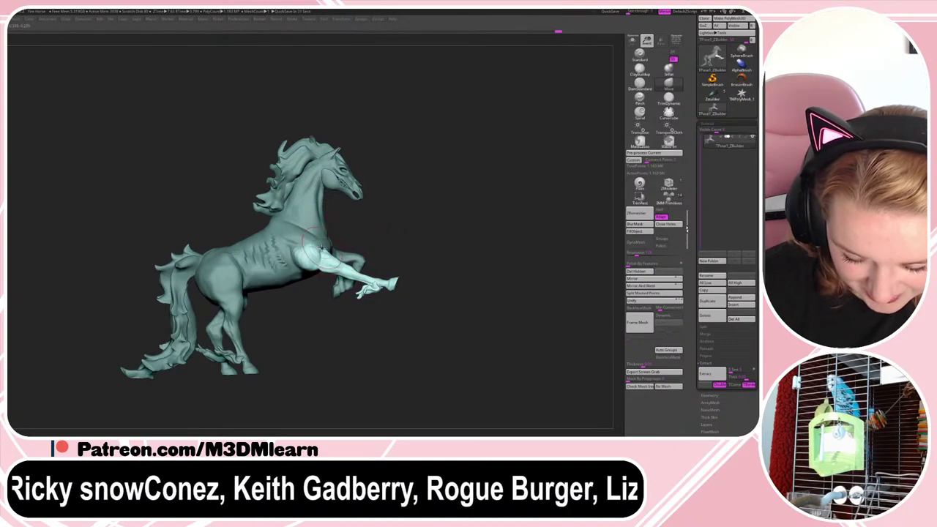
{"action": "key", "text": "space"}
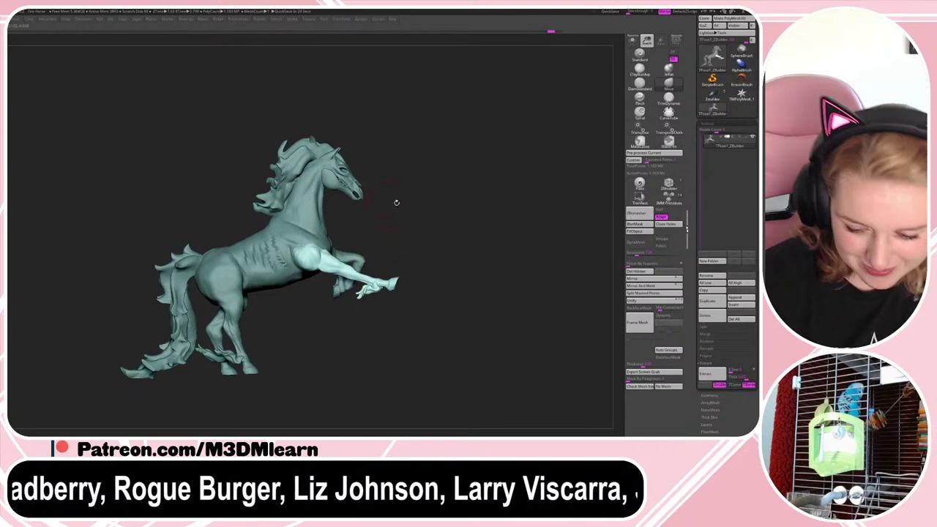
{"action": "left_click_drag", "start_coordinate": [434, 190], "coordinate": [439, 214]}
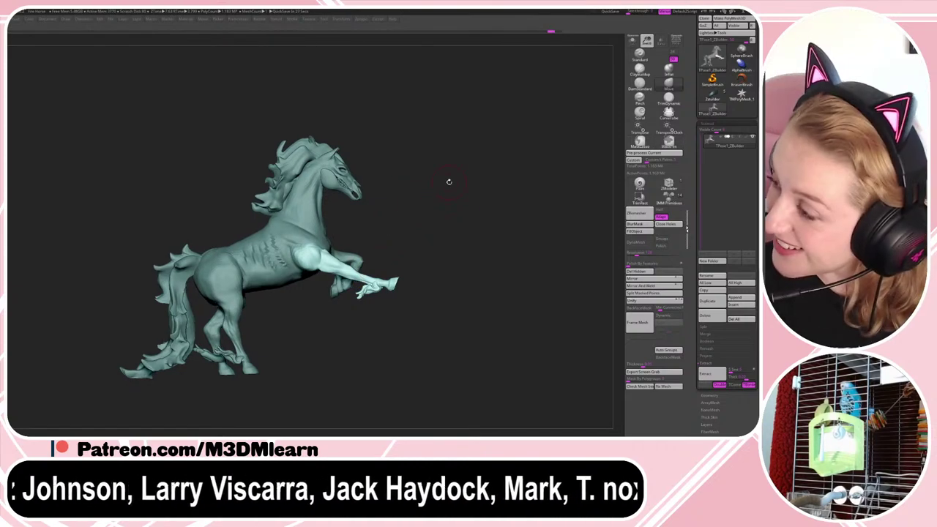
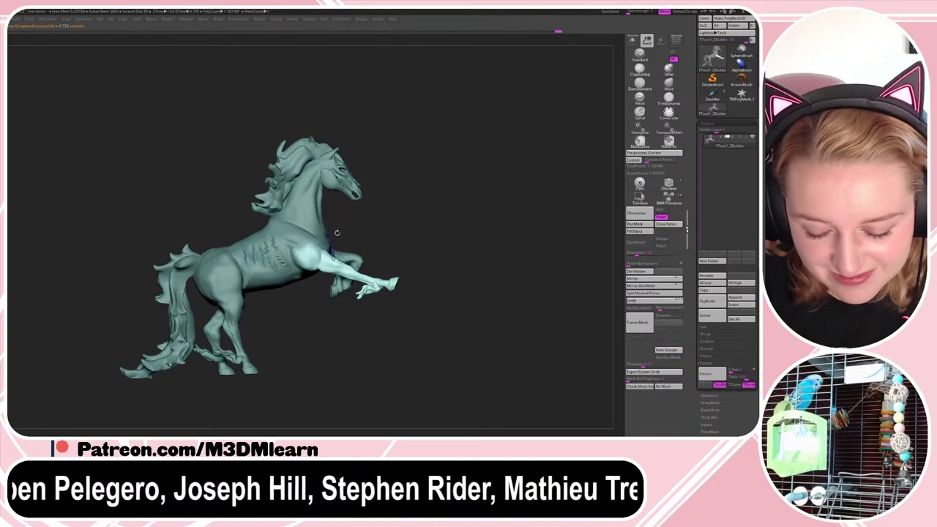
- Try to mask the upper part of the extended foreleg from the side view
{"action": "key", "text": "shift+f"}
{"action": "key", "text": "shift+f"}
{"action": "right_click", "coordinate": [411, 252]}
{"action": "left_click_drag", "start_coordinate": [377, 110], "coordinate": [314, 316], "text": "ctrl"}
{"action": "key", "text": "ctrl+z"}
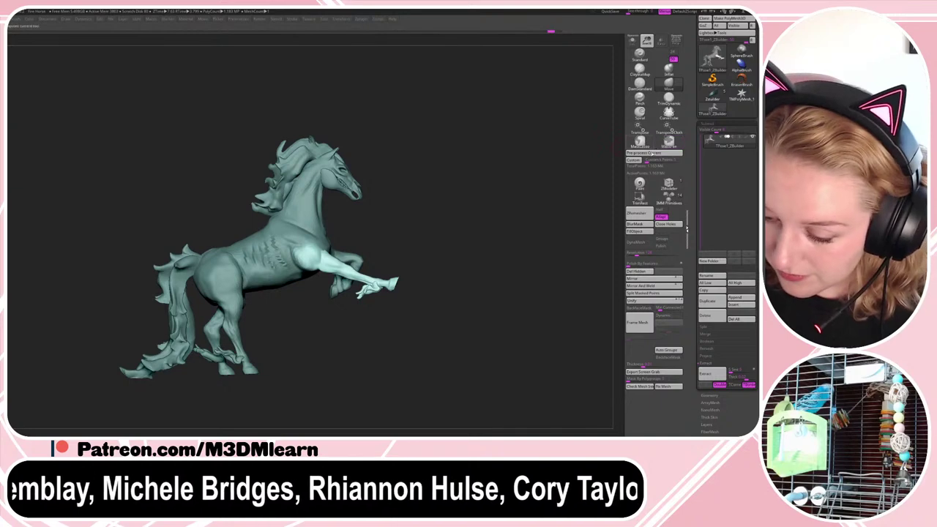
{"action": "left_click", "coordinate": [649, 148]}
{"action": "mouse_move", "coordinate": [372, 118]}
{"action": "left_mouse_down", "text": "ctrl"}
{"action": "mouse_move", "coordinate": [227, 255]}
{"action": "mouse_move", "coordinate": [336, 288]}
{"action": "mouse_move", "coordinate": [359, 247]}
{"action": "left_mouse_up", "text": "ctrl"}
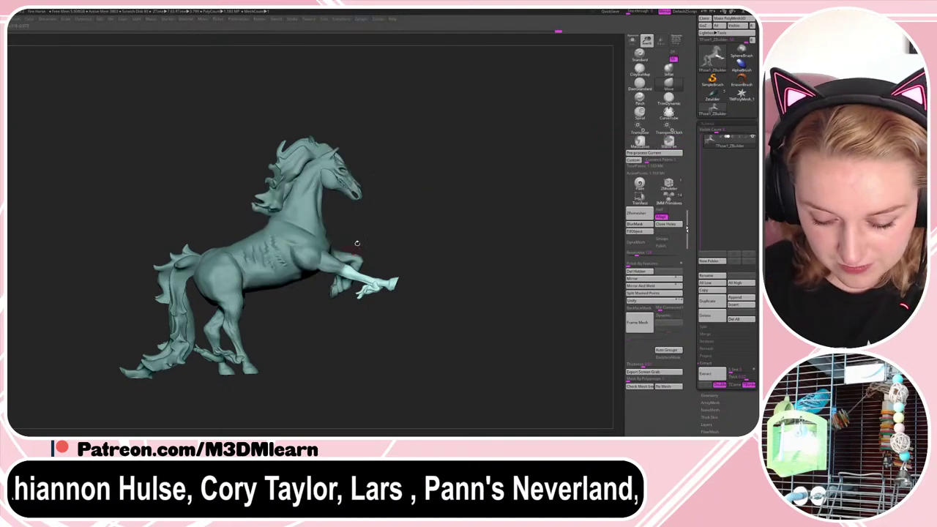
{"action": "key", "text": "ctrl+z"}
- Mask the extended foreleg down to the knee and set a rotating transpose line from the knee to the hoof
{"action": "right_click", "coordinate": [368, 246]}
{"action": "mouse_move", "coordinate": [350, 210]}
{"action": "left_mouse_down", "text": "ctrl"}
{"action": "mouse_move", "coordinate": [358, 258]}
{"action": "mouse_move", "coordinate": [327, 310]}
{"action": "left_mouse_up", "text": "ctrl"}
{"action": "key", "text": "r"}
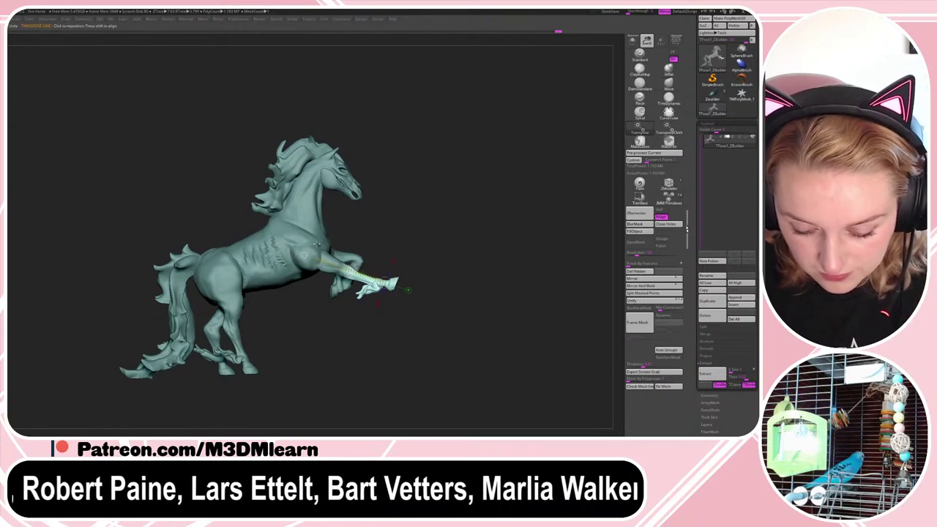
{"action": "left_click_drag", "start_coordinate": [350, 272], "coordinate": [399, 284]}
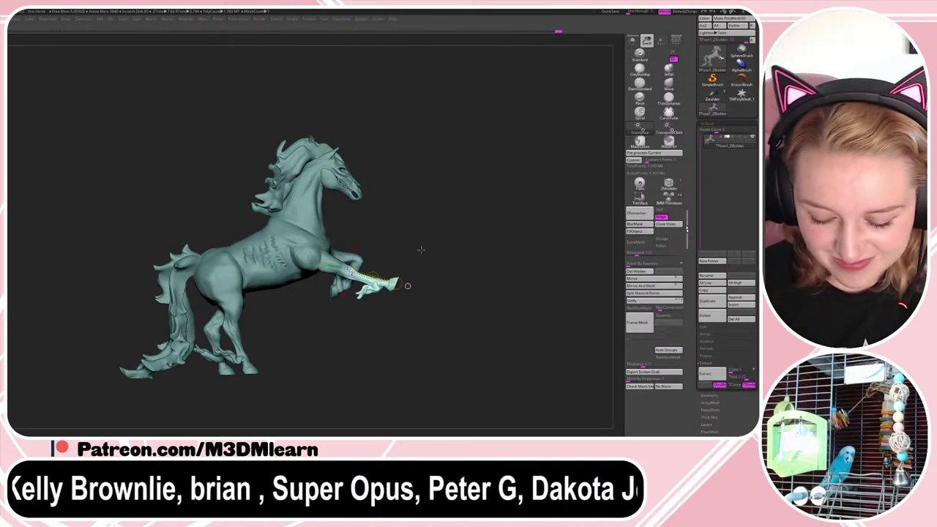
- Bend the extended foreleg's lower part down and back at the knee with the transpose line
{"action": "key", "text": "q"}
{"action": "key", "text": "r"}
{"action": "mouse_move", "coordinate": [304, 247]}
{"action": "left_mouse_down"}
{"action": "mouse_move", "coordinate": [394, 288]}
{"action": "mouse_move", "coordinate": [355, 317]}
{"action": "mouse_move", "coordinate": [322, 311]}
{"action": "left_mouse_up"}
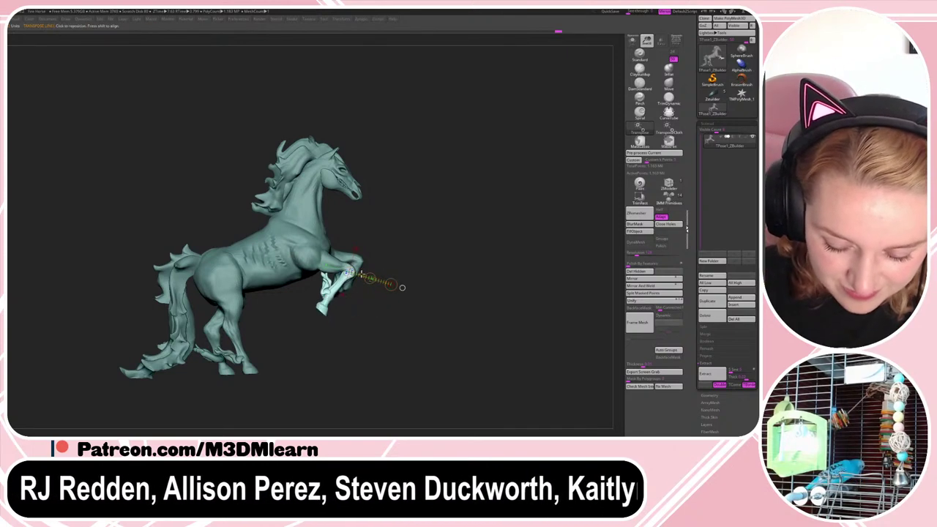
{"action": "left_click_drag", "start_coordinate": [370, 278], "coordinate": [366, 280]}
{"action": "key", "text": "q"}
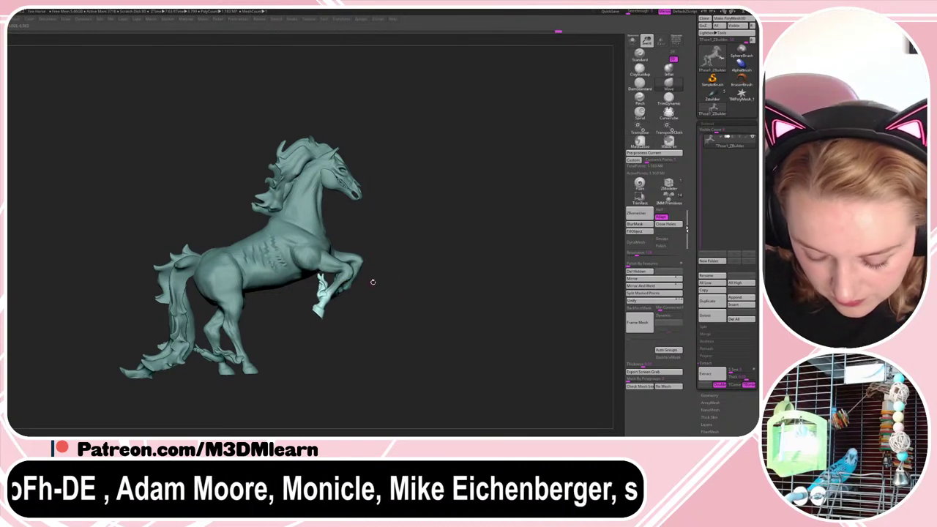
- Try to fold the bent foreleg's foot backward with a short transpose line down to the hoof
{"action": "key", "text": "r"}
{"action": "mouse_move", "coordinate": [324, 278]}
{"action": "left_mouse_down"}
{"action": "mouse_move", "coordinate": [322, 308]}
{"action": "mouse_move", "coordinate": [310, 308]}
{"action": "left_mouse_up"}
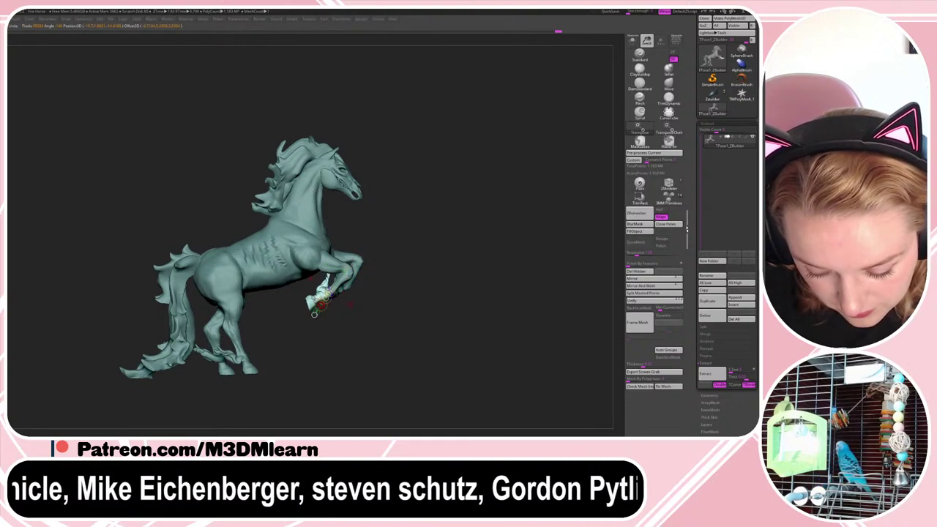
{"action": "key", "text": "q"}
{"action": "key", "text": "ctrl+z"}
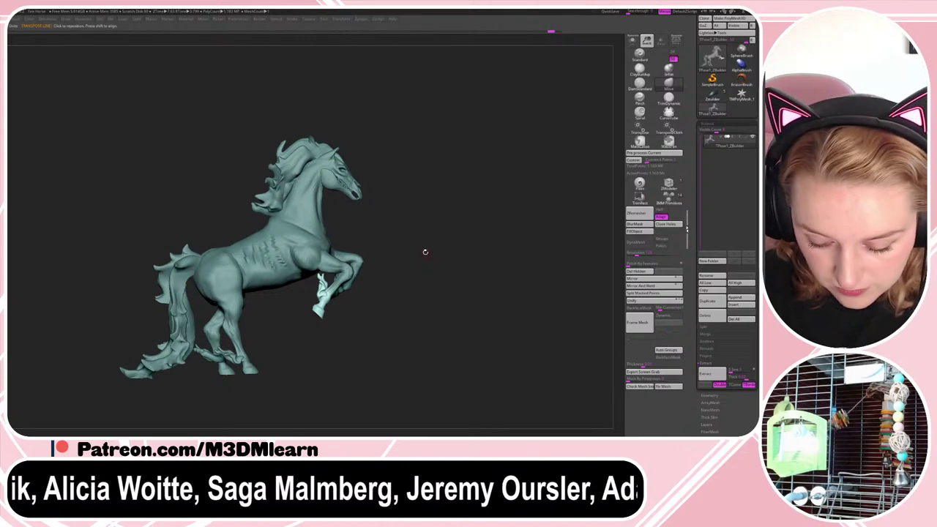
- Hide the leg flames and extend the mask down the bent foreleg so only the foot above and including the hoof stays editable
{"action": "left_click", "coordinate": [322, 285], "text": "ctrl+shift"}
{"action": "left_click", "coordinate": [322, 285], "text": "ctrl+shift"}
{"action": "left_click", "coordinate": [323, 285], "text": "ctrl+shift"}
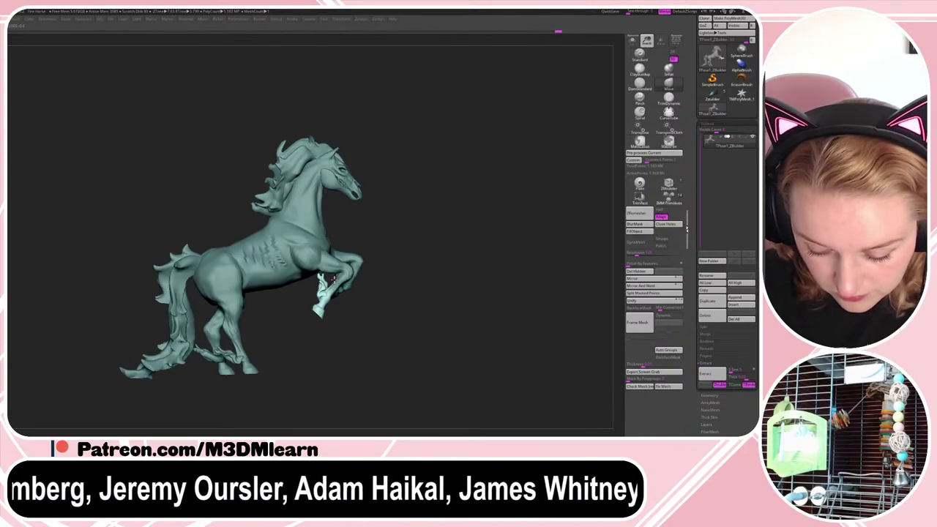
{"action": "left_click", "coordinate": [323, 285], "text": "ctrl+shift"}
{"action": "left_click", "coordinate": [322, 286], "text": "ctrl+shift"}
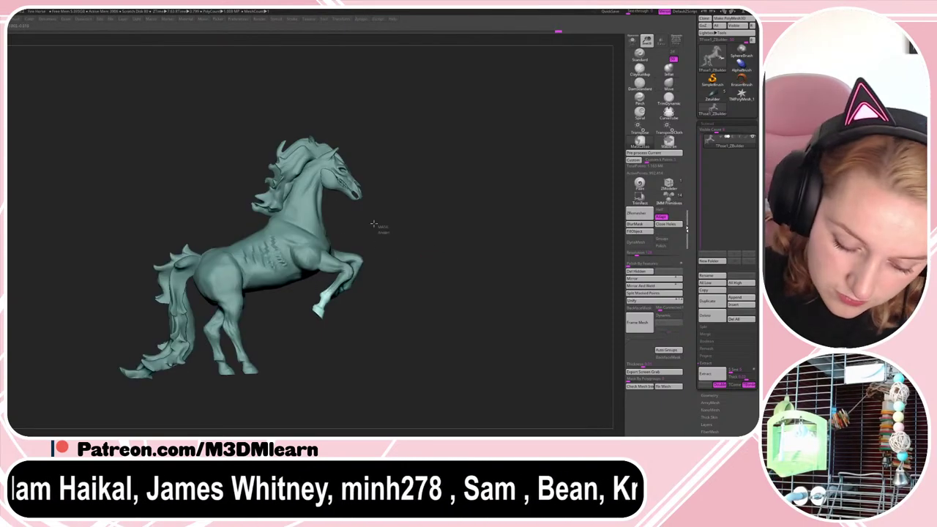
{"action": "mouse_move", "coordinate": [380, 232]}
{"action": "left_mouse_down", "text": "ctrl"}
{"action": "mouse_move", "coordinate": [335, 296]}
{"action": "mouse_move", "coordinate": [347, 289]}
{"action": "left_mouse_up", "text": "ctrl"}
{"action": "key", "text": "r"}
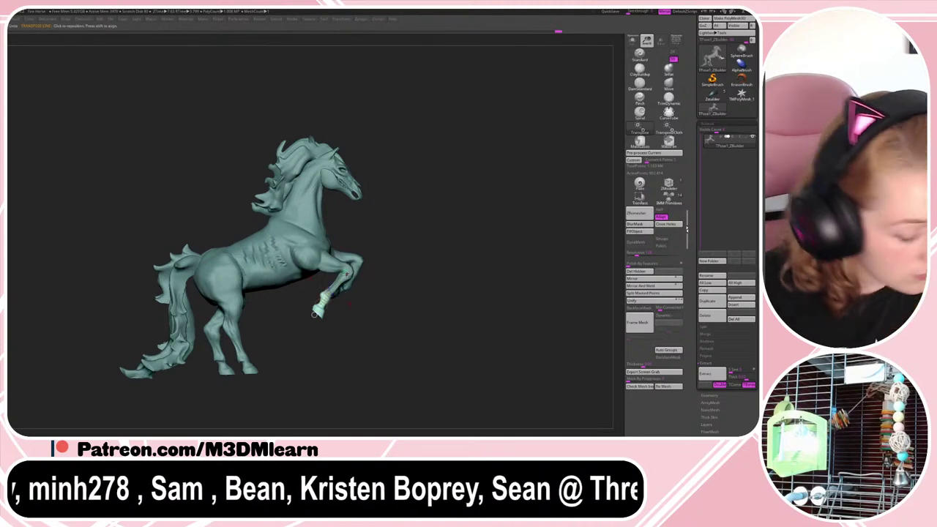
- Switch to the gizmo and centre it on the unmasked foot of the bent foreleg
{"action": "key", "text": "y"}
{"action": "left_click_drag", "start_coordinate": [373, 249], "coordinate": [397, 311], "text": "alt"}
{"action": "left_click", "coordinate": [429, 379], "text": "alt"}
{"action": "left_click", "coordinate": [415, 271], "text": "ctrl"}
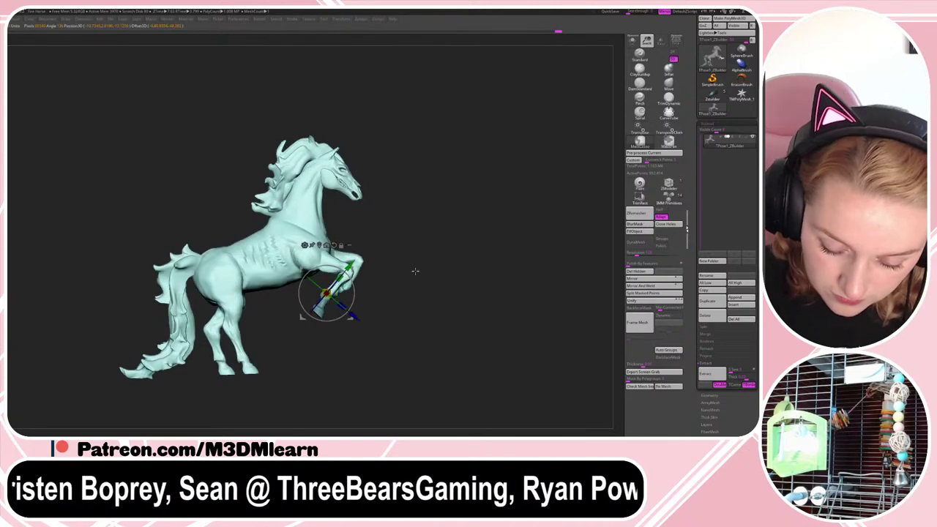
{"action": "left_click", "coordinate": [373, 264], "text": "ctrl"}
- Try to rotate and shift the unmasked foot backward with the gizmo
{"action": "left_click_drag", "start_coordinate": [350, 266], "coordinate": [354, 316]}
{"action": "key", "text": "q"}
{"action": "key", "text": "w"}
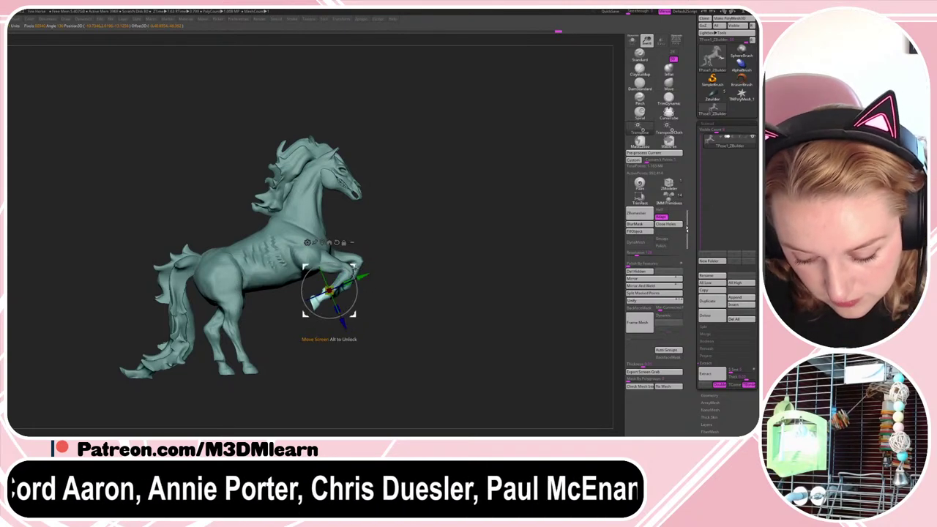
{"action": "left_click_drag", "start_coordinate": [356, 268], "coordinate": [356, 269]}
{"action": "key", "text": "q"}
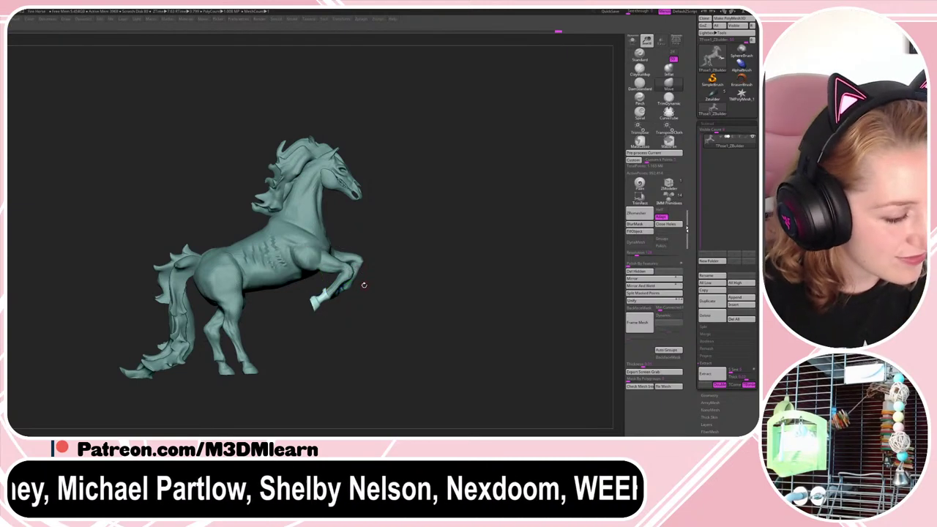
{"action": "left_click", "coordinate": [367, 211], "text": "ctrl"}
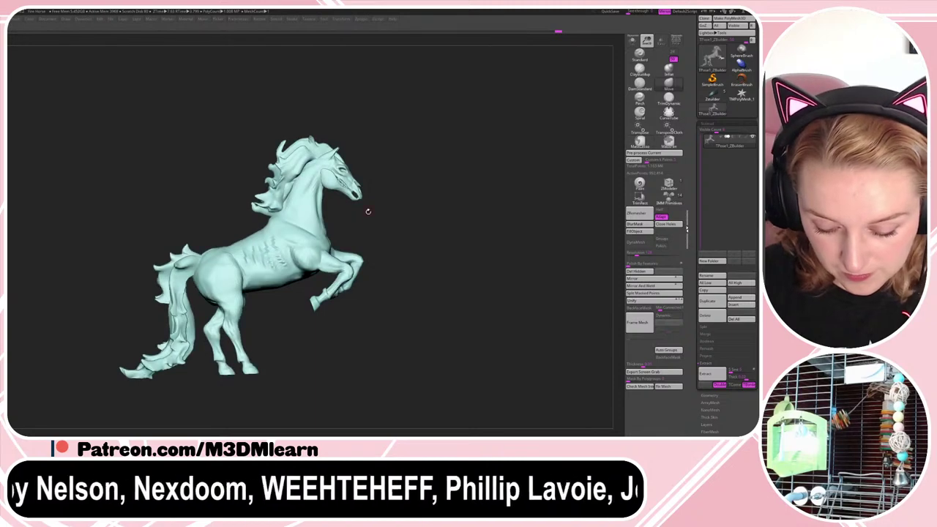
{"action": "left_click", "coordinate": [373, 273], "text": "ctrl"}
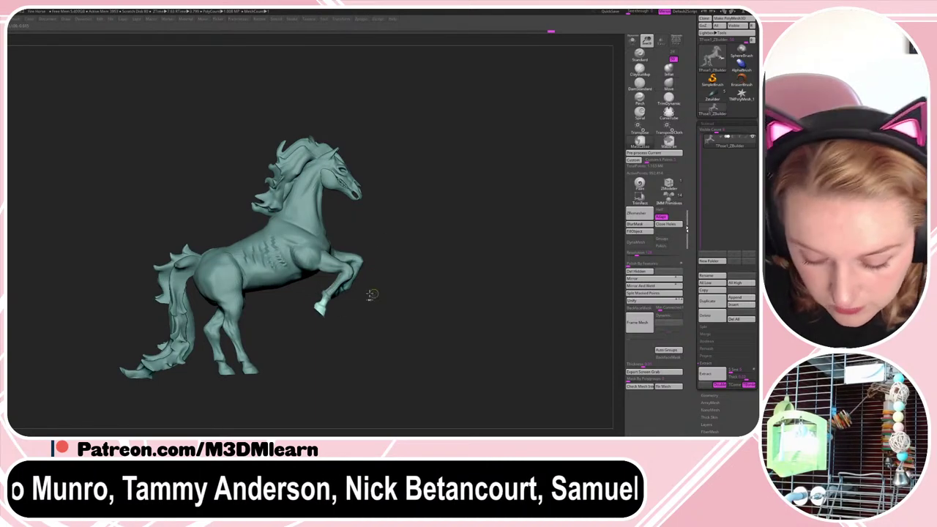
- Rotate the bent foreleg's foot backward from the fetlock with the gizmo
{"action": "key", "text": "w"}
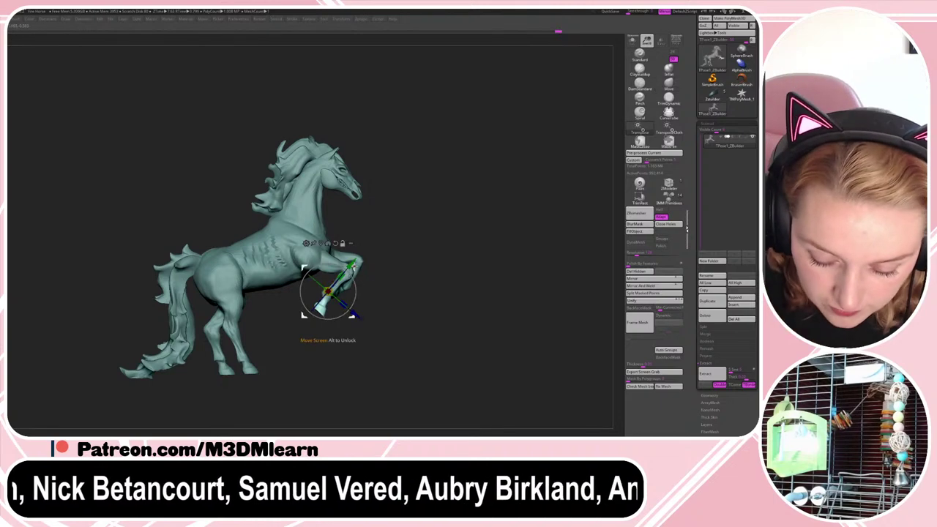
{"action": "mouse_move", "coordinate": [328, 290]}
{"action": "left_mouse_down", "text": "alt"}
{"action": "mouse_move", "coordinate": [352, 310]}
{"action": "mouse_move", "coordinate": [353, 299]}
{"action": "left_mouse_up", "text": "alt"}
{"action": "key", "text": "q"}
{"action": "key", "text": "w"}
{"action": "key", "text": "q"}
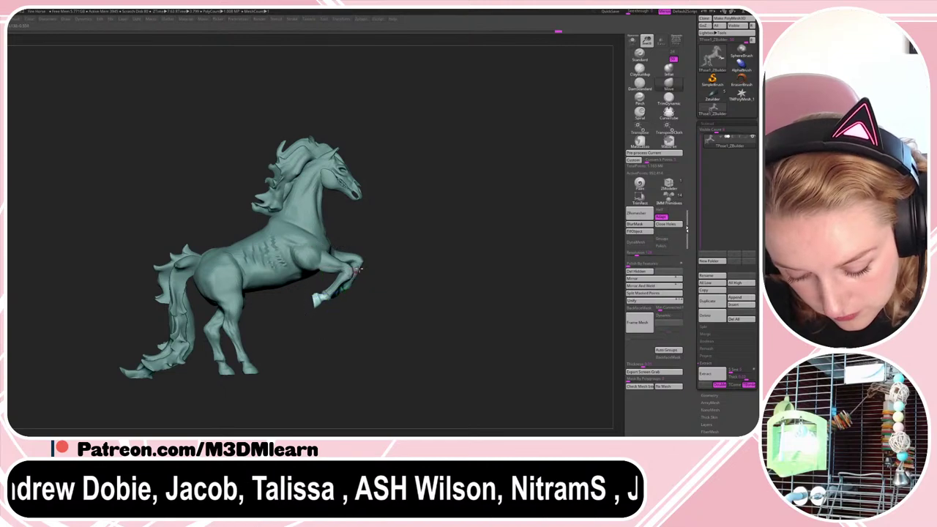
- Extend the mask over the pastern so only the hoof stays editable, and tilt the hoof slightly back with the gizmo
{"action": "left_click", "coordinate": [338, 310], "text": "ctrl"}
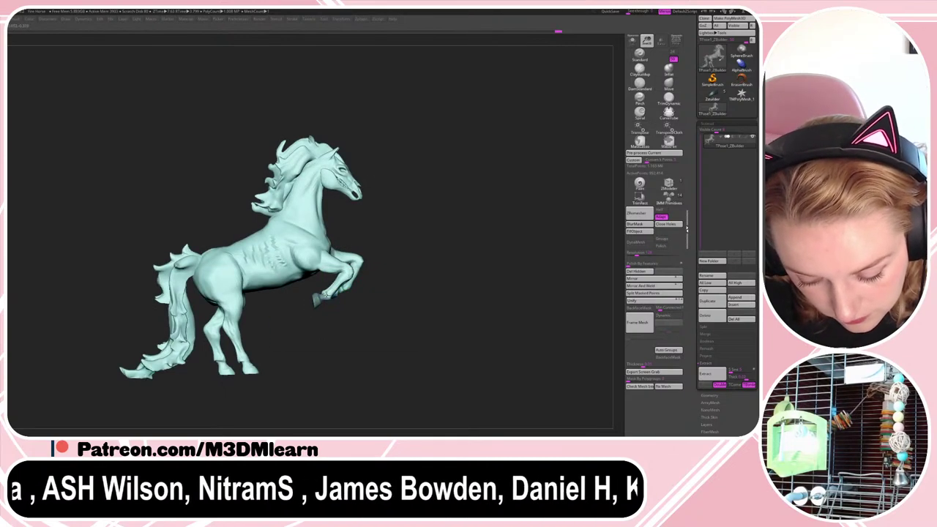
{"action": "left_click", "coordinate": [408, 232], "text": "ctrl"}
{"action": "key", "text": "w"}
{"action": "key", "text": "q"}
{"action": "mouse_move", "coordinate": [371, 230]}
{"action": "left_mouse_down", "text": "ctrl"}
{"action": "mouse_move", "coordinate": [315, 289]}
{"action": "mouse_move", "coordinate": [334, 315]}
{"action": "mouse_move", "coordinate": [349, 288]}
{"action": "mouse_move", "coordinate": [346, 296]}
{"action": "left_mouse_up", "text": "ctrl"}
{"action": "key", "text": "w"}
{"action": "key", "text": "q"}
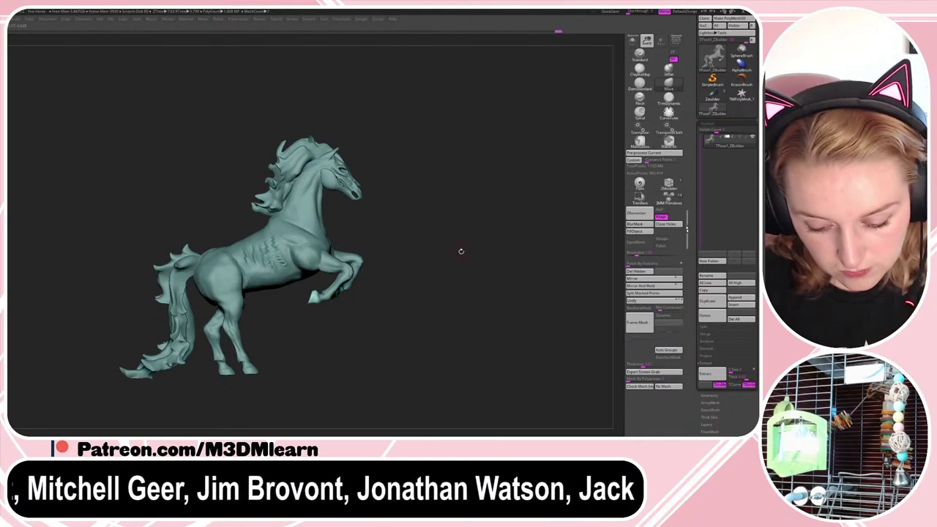
- Examine the bent foreleg's hoof alignment from the front and from below
{"action": "left_click_drag", "start_coordinate": [453, 246], "coordinate": [457, 252], "text": "ctrl"}
{"action": "mouse_move", "coordinate": [454, 246]}
{"action": "left_mouse_down"}
{"action": "mouse_move", "coordinate": [506, 198]}
{"action": "mouse_move", "coordinate": [519, 274]}
{"action": "mouse_move", "coordinate": [504, 251]}
{"action": "left_mouse_up"}
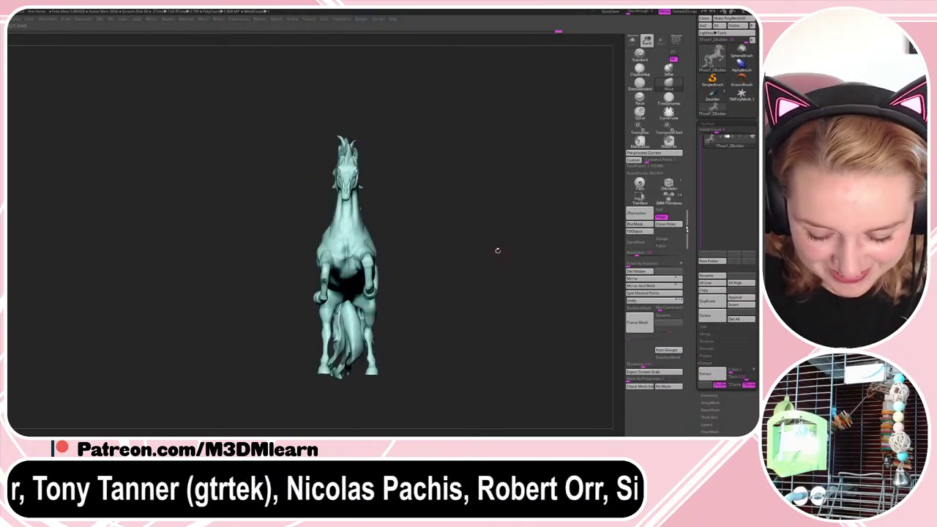
{"action": "left_click", "coordinate": [498, 250], "text": "ctrl"}
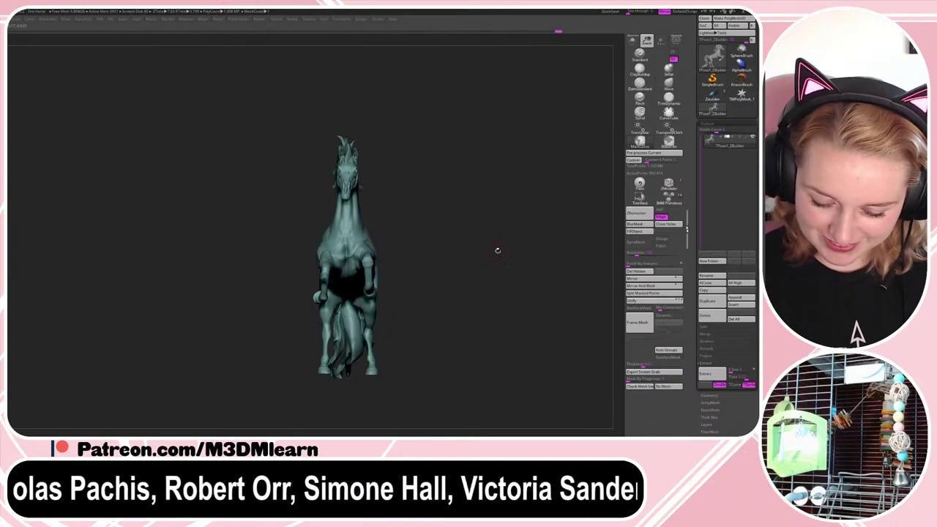
{"action": "left_click_drag", "start_coordinate": [498, 251], "coordinate": [501, 207]}
{"action": "key", "text": "w"}
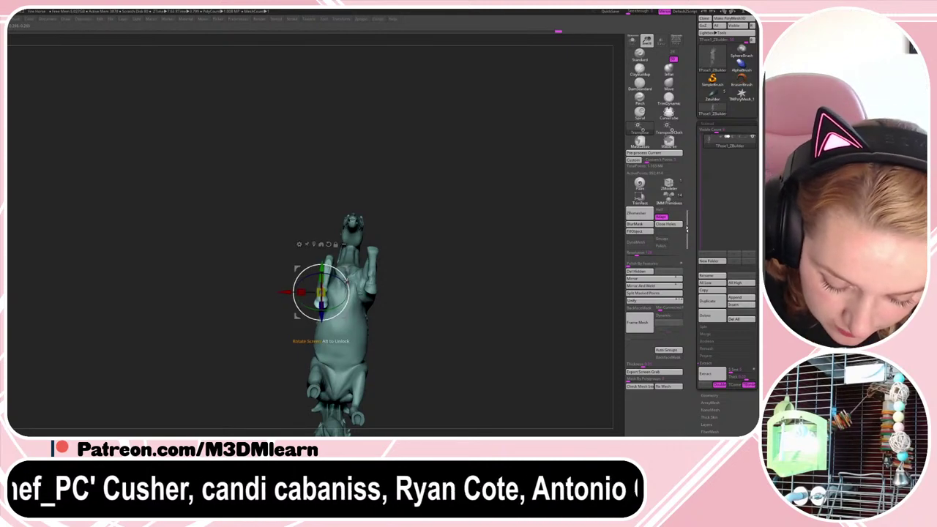
{"action": "key", "text": "q"}
- Shift the hoof slightly within the side view with the gizmo, and invert the mask
{"action": "mouse_move", "coordinate": [471, 242]}
{"action": "left_mouse_down"}
{"action": "mouse_move", "coordinate": [473, 234]}
{"action": "mouse_move", "coordinate": [461, 236]}
{"action": "mouse_move", "coordinate": [459, 280]}
{"action": "mouse_move", "coordinate": [489, 295]}
{"action": "mouse_move", "coordinate": [477, 286]}
{"action": "left_mouse_up"}
{"action": "key", "text": "w"}
{"action": "key", "text": "q"}
{"action": "key", "text": "w"}
{"action": "left_click_drag", "start_coordinate": [350, 278], "coordinate": [351, 280]}
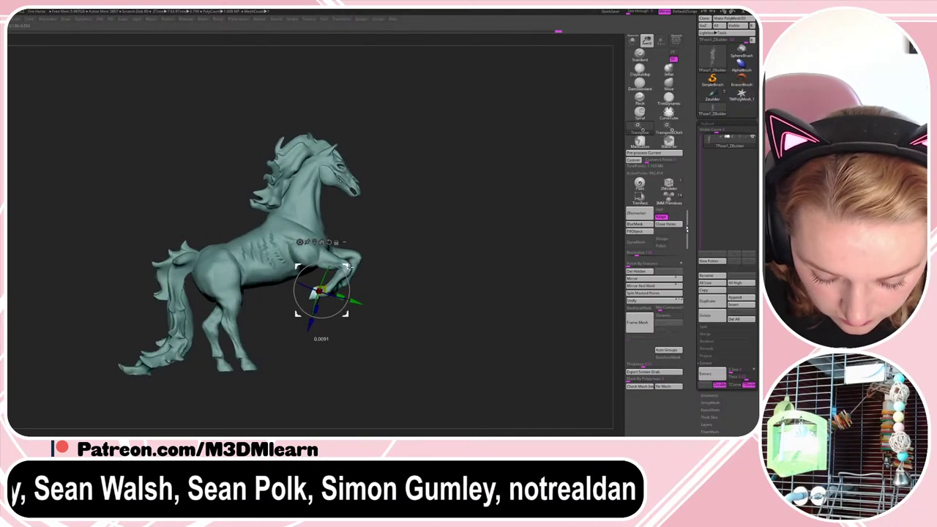
{"action": "key", "text": "q"}
{"action": "left_click_drag", "start_coordinate": [471, 259], "coordinate": [475, 272], "text": "ctrl"}
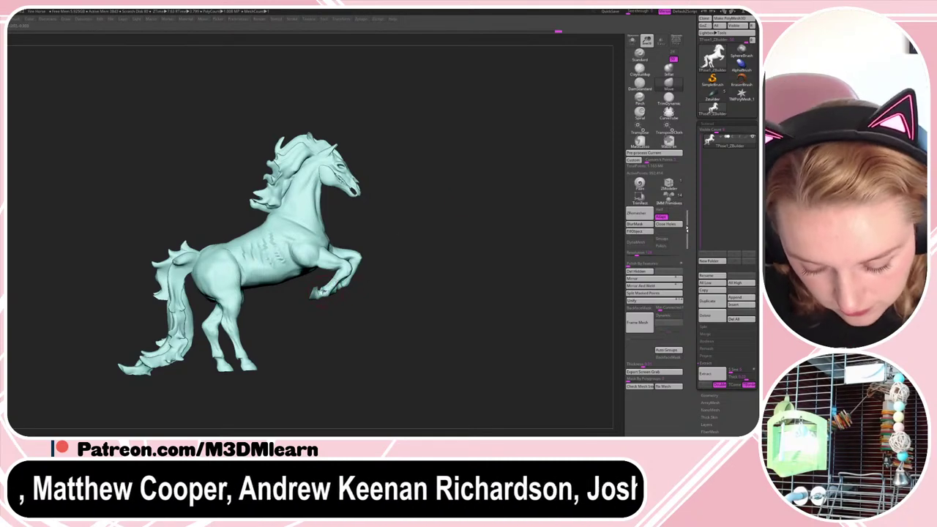
- Invert the mask again so only the hoof is editable, and soften the mask edge beside it
{"action": "mouse_move", "coordinate": [511, 236]}
{"action": "left_mouse_down"}
{"action": "mouse_move", "coordinate": [491, 235]}
{"action": "mouse_move", "coordinate": [508, 209]}
{"action": "mouse_move", "coordinate": [509, 241]}
{"action": "left_mouse_up"}
{"action": "left_click", "coordinate": [508, 241], "text": "ctrl"}
{"action": "left_click", "coordinate": [446, 235], "text": "ctrl"}
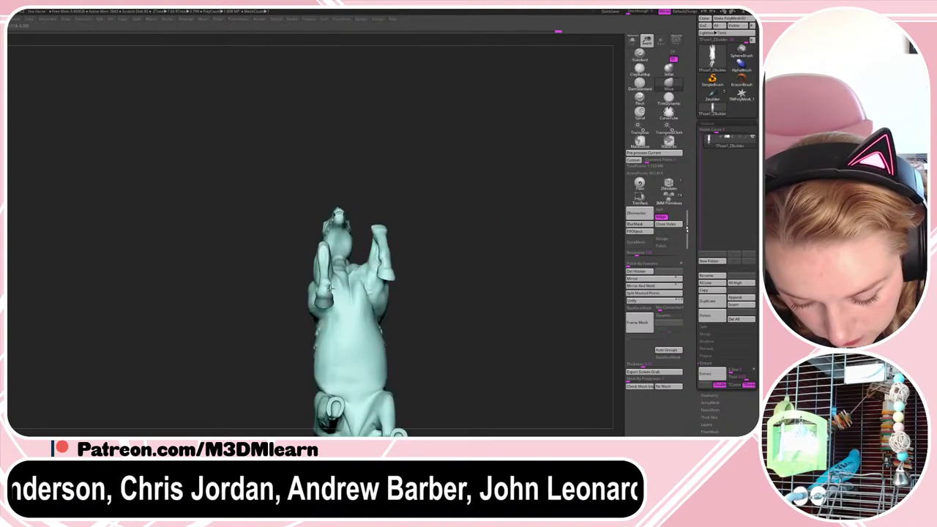
{"action": "left_click_drag", "start_coordinate": [505, 239], "coordinate": [518, 256]}
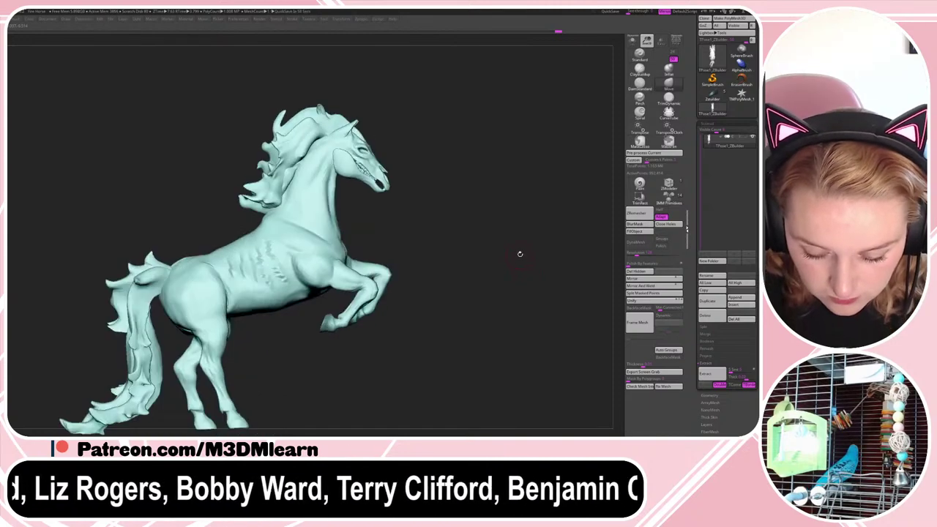
{"action": "left_click", "coordinate": [520, 254], "text": "ctrl"}
{"action": "key", "text": "w"}
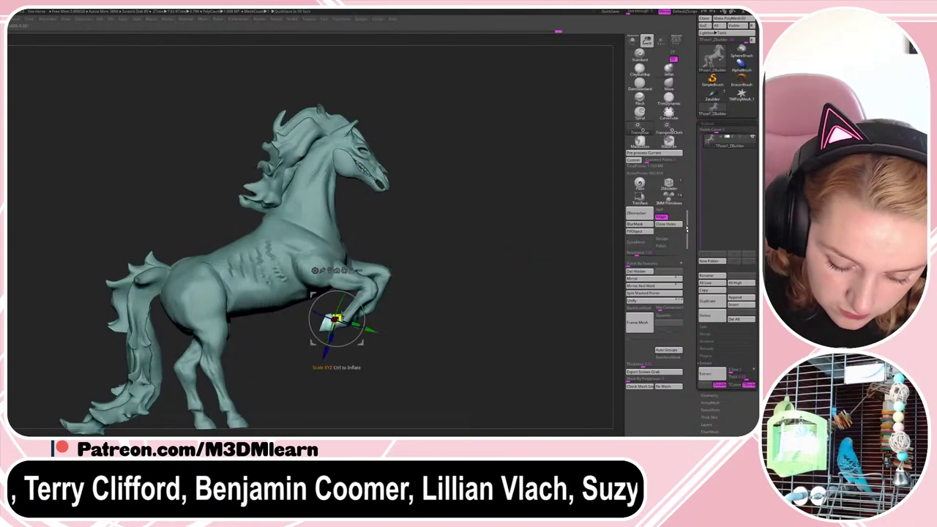
{"action": "key", "text": "q"}
{"action": "left_click", "coordinate": [330, 327], "text": "ctrl"}
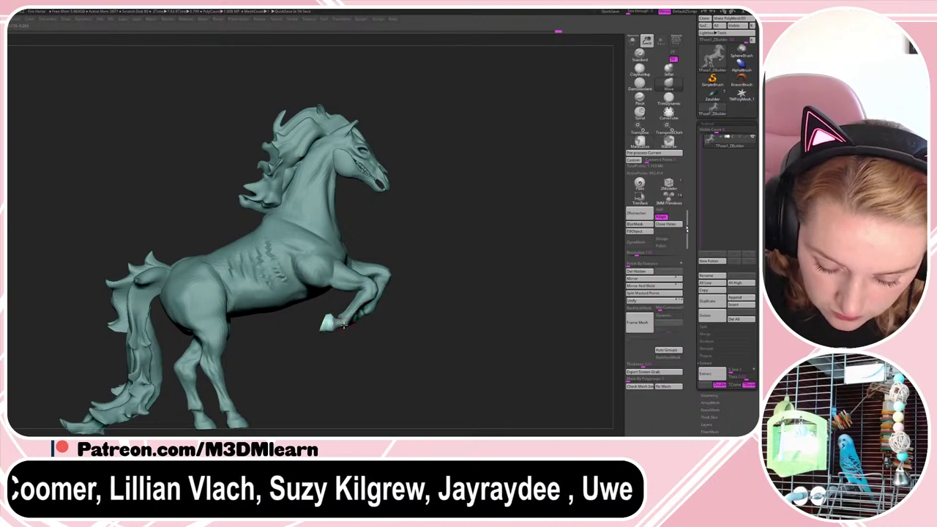
- Try to rotate the hoof of the bent foreleg with the gizmo
{"action": "key", "text": "w"}
{"action": "left_click_drag", "start_coordinate": [354, 296], "coordinate": [376, 357]}
{"action": "key", "text": "ctrl+z"}
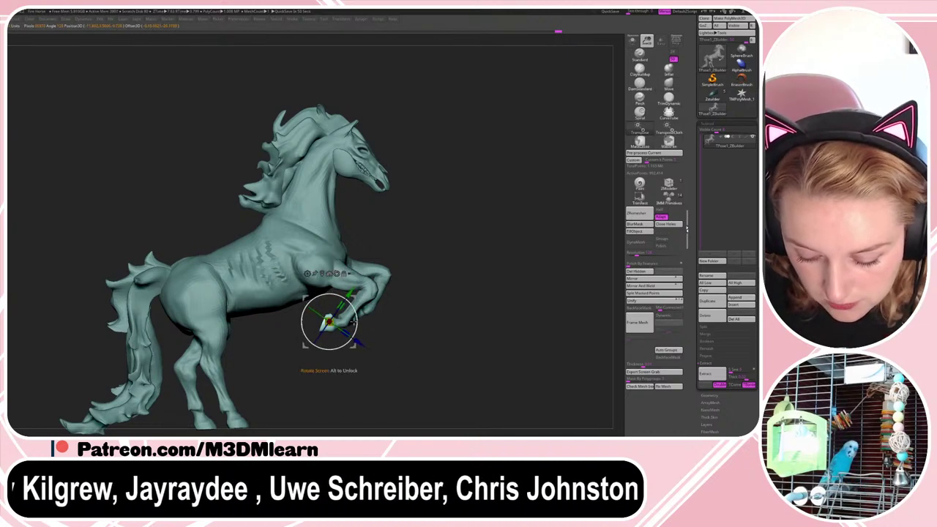
- Rotate the bent foreleg's hoof slightly in side view with the gizmo and clear the mask
{"action": "key", "text": "q"}
{"action": "mouse_move", "coordinate": [425, 249]}
{"action": "left_mouse_down", "text": "ctrl"}
{"action": "mouse_move", "coordinate": [341, 267]}
{"action": "mouse_move", "coordinate": [333, 346]}
{"action": "left_mouse_up", "text": "ctrl"}
{"action": "key", "text": "w"}
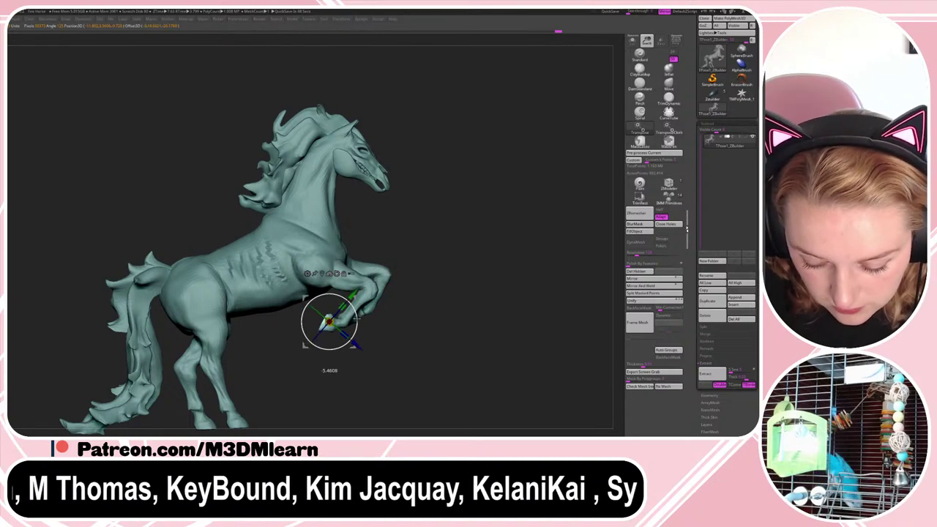
{"action": "left_click_drag", "start_coordinate": [355, 299], "coordinate": [355, 296]}
{"action": "key", "text": "q"}
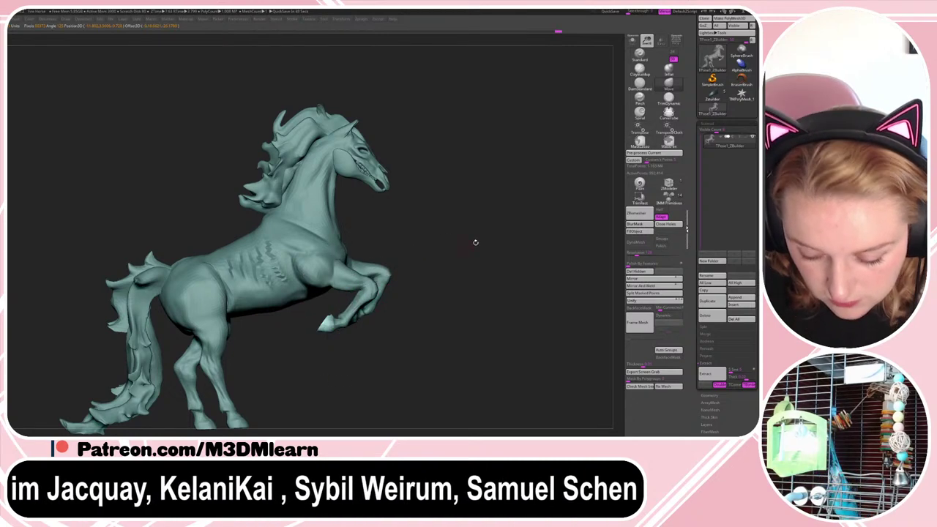
{"action": "mouse_move", "coordinate": [486, 238]}
{"action": "left_mouse_down", "text": "ctrl"}
{"action": "mouse_move", "coordinate": [484, 246]}
{"action": "mouse_move", "coordinate": [503, 253]}
{"action": "mouse_move", "coordinate": [467, 263]}
{"action": "left_mouse_up", "text": "ctrl"}
{"action": "key", "text": "w"}
{"action": "key", "text": "q"}
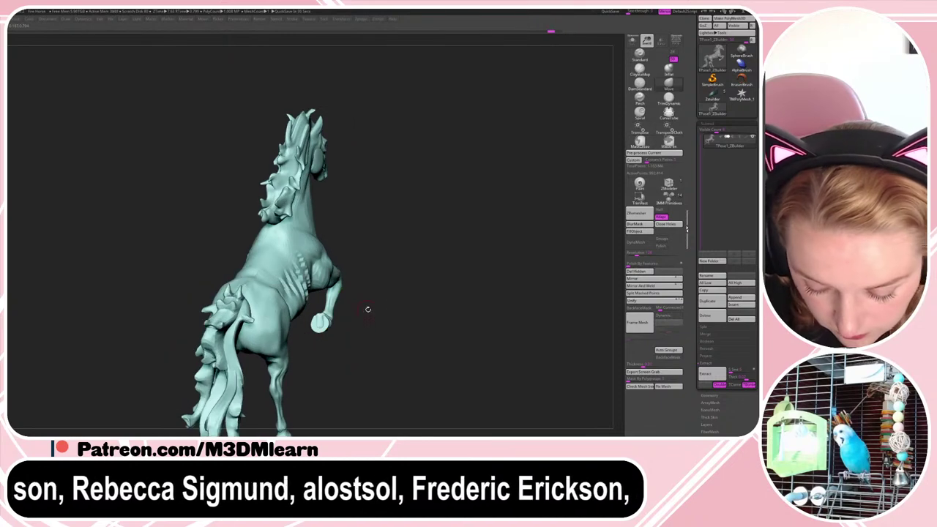
- Mask everything except the raised hoof from behind, soften the mask edge, and adjust the hoof with the gizmo
{"action": "left_click", "coordinate": [367, 311], "text": "ctrl"}
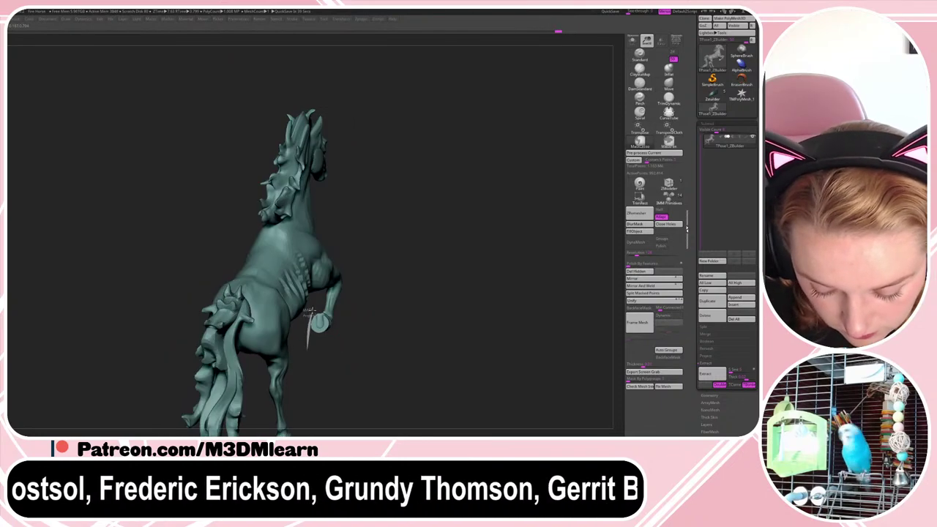
{"action": "left_click_drag", "start_coordinate": [313, 311], "coordinate": [334, 339], "text": "ctrl+alt"}
{"action": "mouse_move", "coordinate": [360, 311]}
{"action": "left_mouse_down"}
{"action": "mouse_move", "coordinate": [383, 297]}
{"action": "mouse_move", "coordinate": [368, 329]}
{"action": "mouse_move", "coordinate": [357, 326]}
{"action": "mouse_move", "coordinate": [355, 301]}
{"action": "left_mouse_up"}
{"action": "left_click", "coordinate": [382, 299], "text": "ctrl"}
{"action": "left_click", "coordinate": [381, 311], "text": "ctrl"}
{"action": "key", "text": "w"}
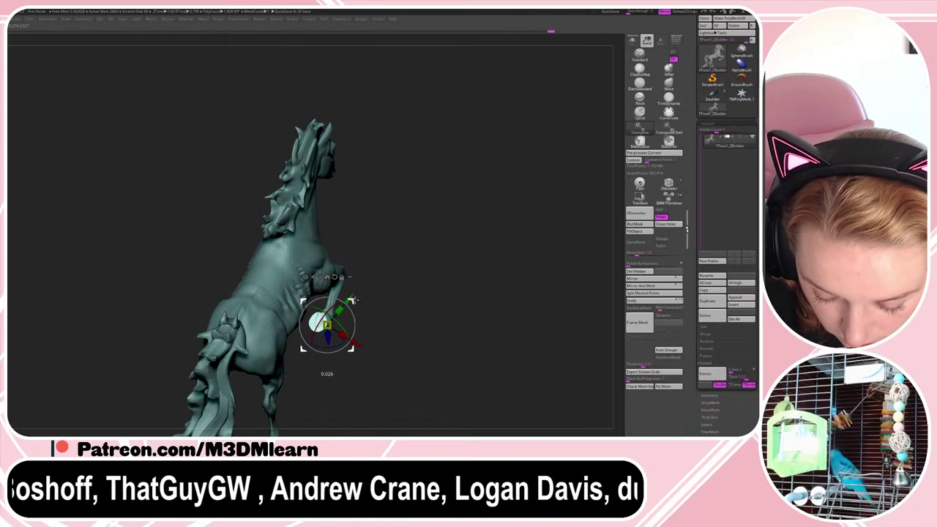
{"action": "key", "text": "q"}
{"action": "mouse_move", "coordinate": [450, 259]}
{"action": "left_mouse_down"}
{"action": "mouse_move", "coordinate": [441, 241]}
{"action": "mouse_move", "coordinate": [451, 260]}
{"action": "left_mouse_up"}
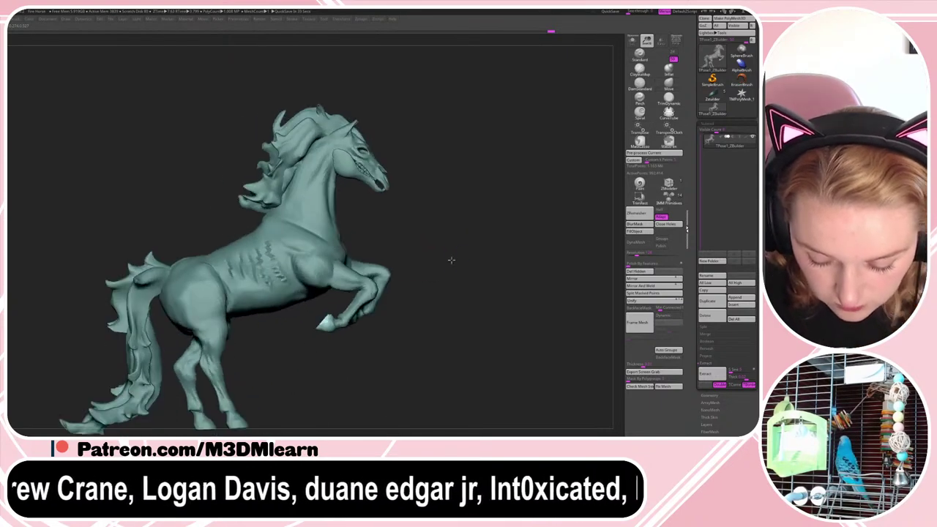
- Fine-tune the raised hoof's angle in side view with the gizmo and clear the mask
{"action": "key", "text": "w"}
{"action": "left_click_drag", "start_coordinate": [357, 301], "coordinate": [356, 305]}
{"action": "key", "text": "q"}
{"action": "mouse_move", "coordinate": [504, 260]}
{"action": "left_mouse_down", "text": "ctrl"}
{"action": "mouse_move", "coordinate": [490, 245]}
{"action": "mouse_move", "coordinate": [511, 258]}
{"action": "left_mouse_up", "text": "ctrl"}
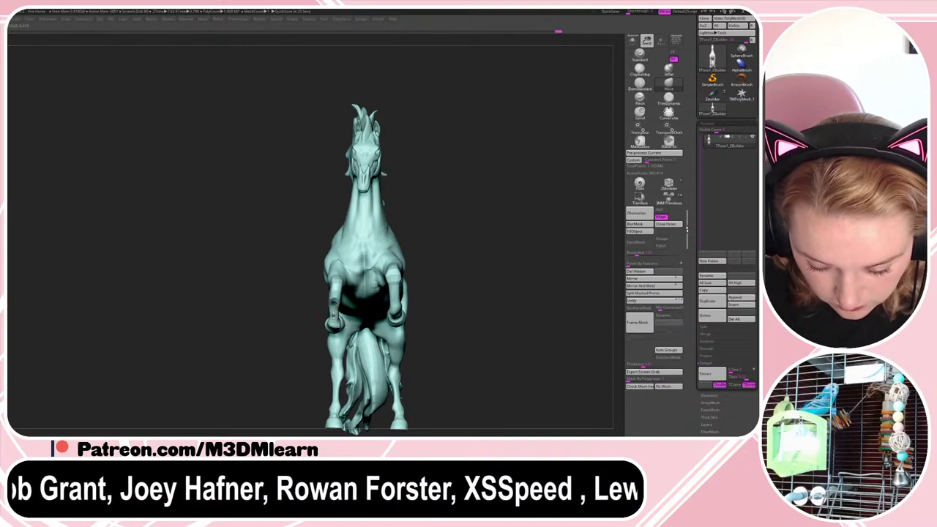
- Turn on perspective and examine the rearing pose from the front and the opposite side, toggling the polyframe display
{"action": "key", "text": "space"}
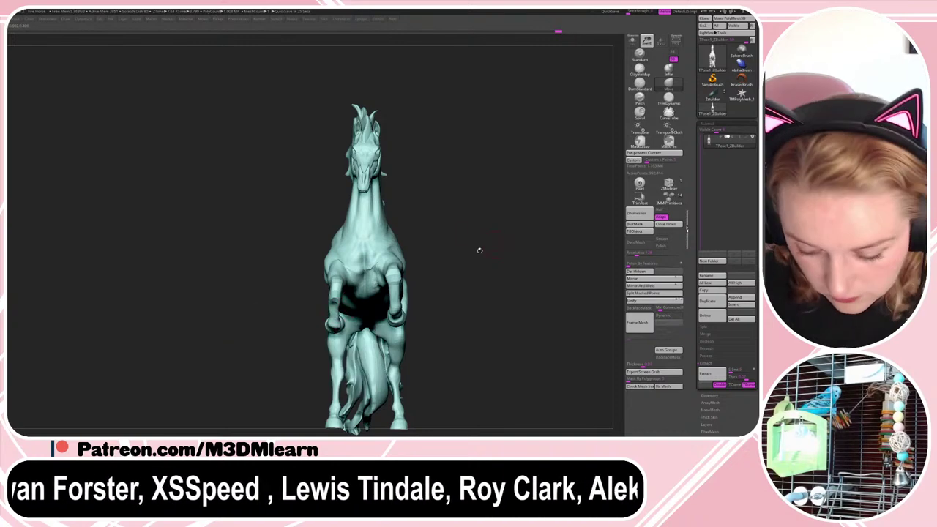
{"action": "left_click_drag", "start_coordinate": [480, 250], "coordinate": [492, 222]}
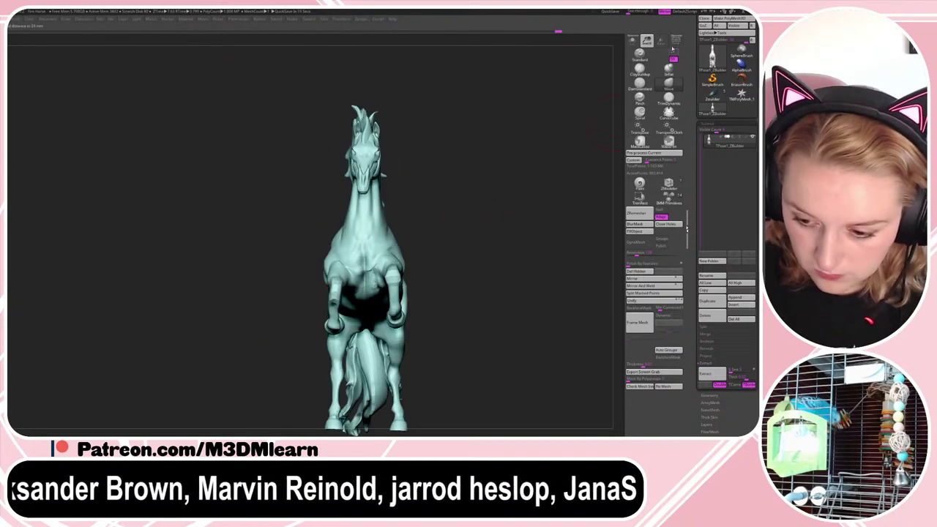
{"action": "left_click", "coordinate": [674, 42]}
{"action": "left_click_drag", "start_coordinate": [492, 256], "coordinate": [472, 260], "text": "alt"}
{"action": "left_click_drag", "start_coordinate": [521, 243], "coordinate": [476, 217]}
{"action": "left_click_drag", "start_coordinate": [501, 211], "coordinate": [493, 210]}
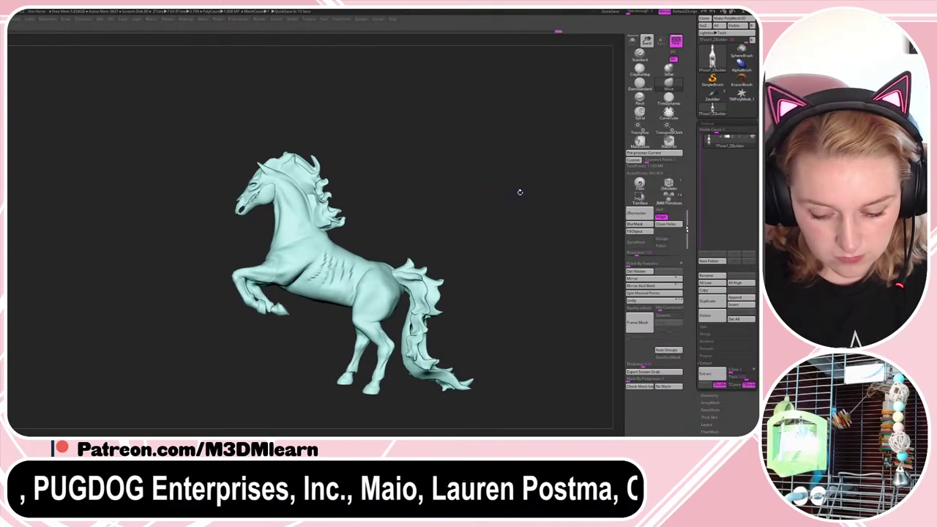
{"action": "key", "text": "shift+f"}
{"action": "key", "text": "shift+f"}
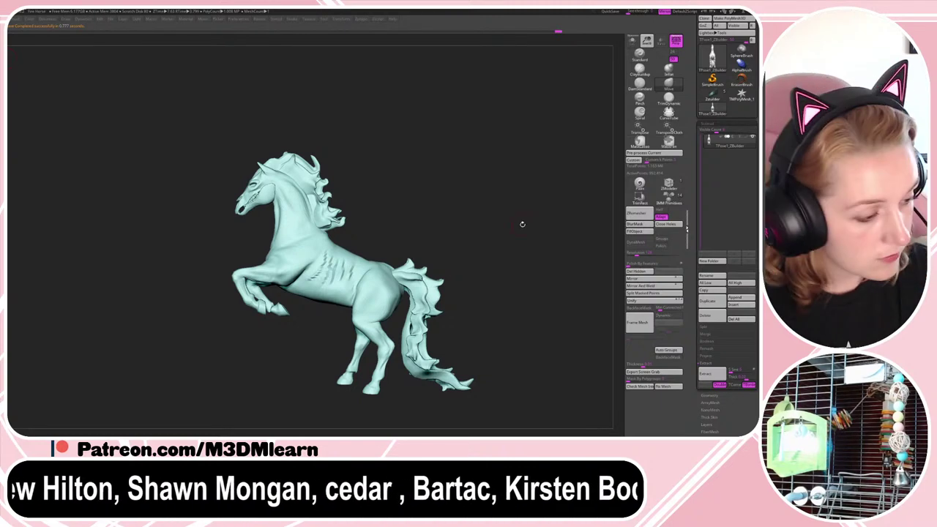
- Unhide the hidden feathering on the horse's legs so the whole mesh is shown
{"action": "key", "text": "space"}
{"action": "left_click_drag", "start_coordinate": [528, 222], "coordinate": [523, 212]}
{"action": "key", "text": "space"}
{"action": "key", "text": "space"}
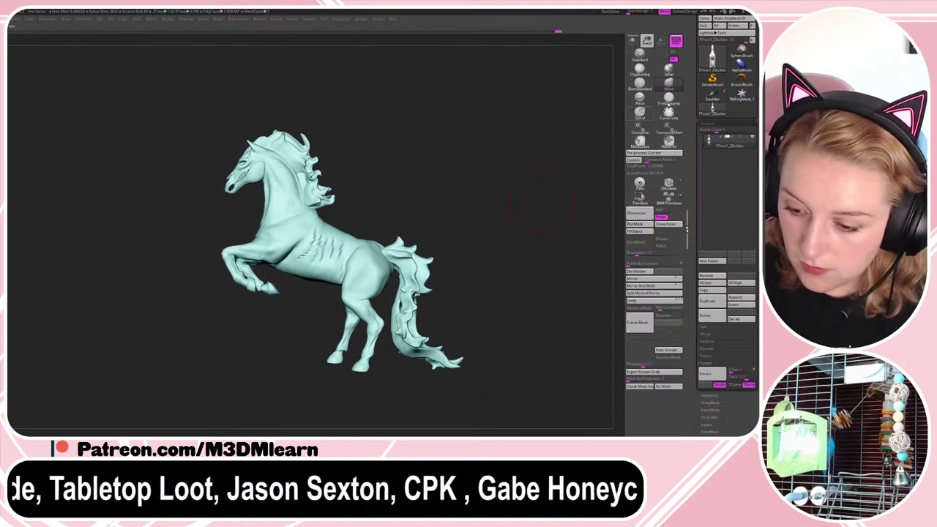
{"action": "key", "text": "space"}
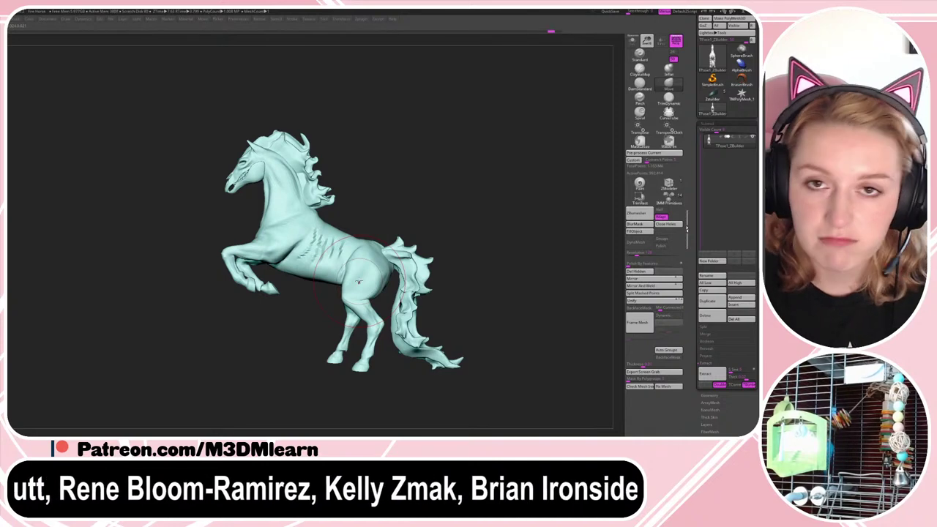
{"action": "left_click", "coordinate": [495, 195], "text": "ctrl+shift"}
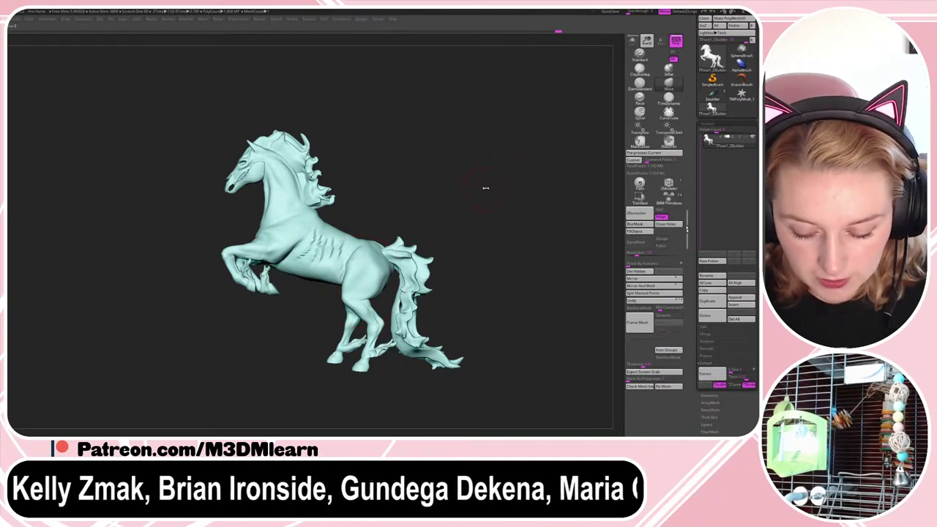
- Examine the complete rearing pose with its leg feathering in perspective, adjusting the brush size
{"action": "key", "text": "space"}
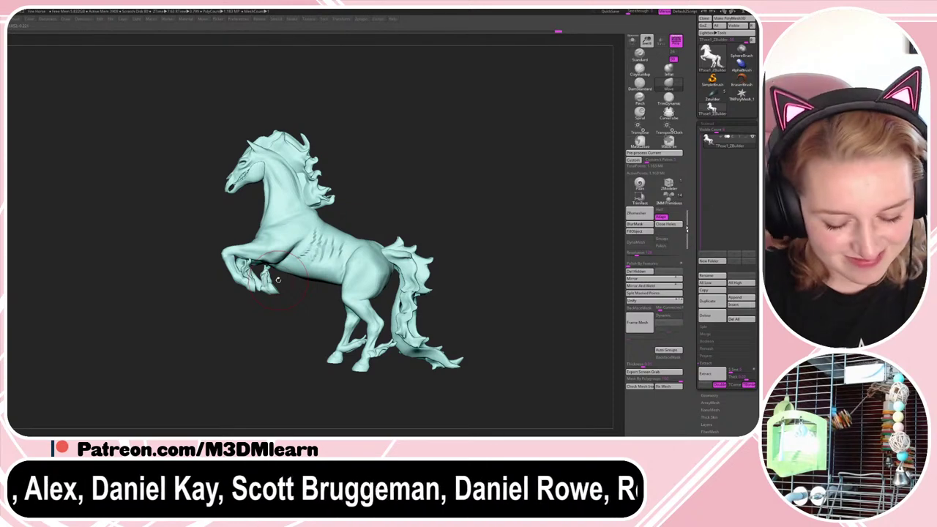
{"action": "left_click_drag", "start_coordinate": [400, 181], "coordinate": [426, 221]}
{"action": "left_click_drag", "start_coordinate": [336, 216], "coordinate": [494, 224]}
{"action": "right_click", "coordinate": [479, 211]}
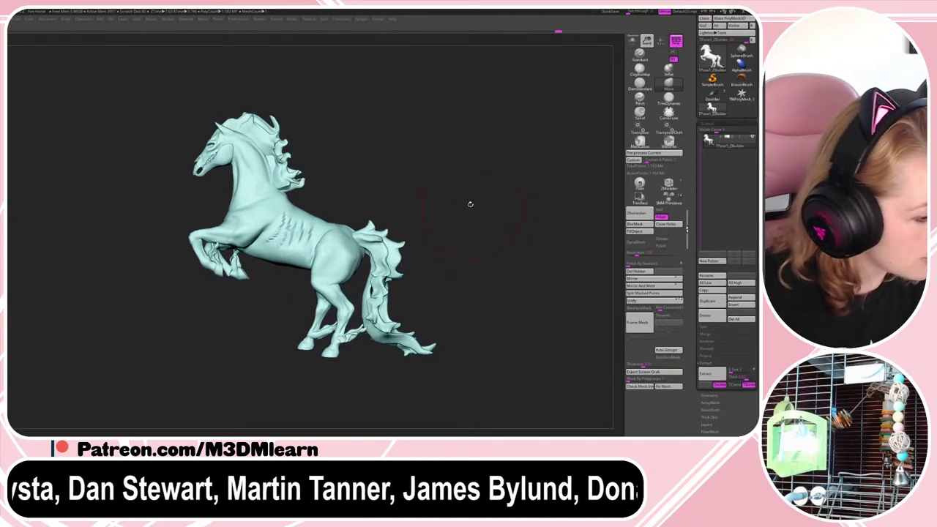
{"action": "right_click", "coordinate": [482, 213]}
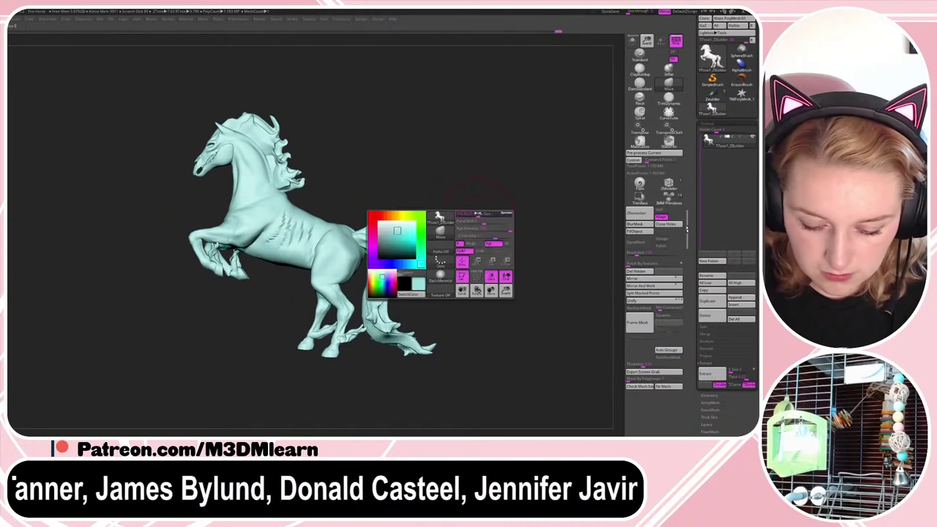
{"action": "left_click_drag", "start_coordinate": [479, 216], "coordinate": [503, 209], "text": "alt"}
{"action": "key", "text": "space"}
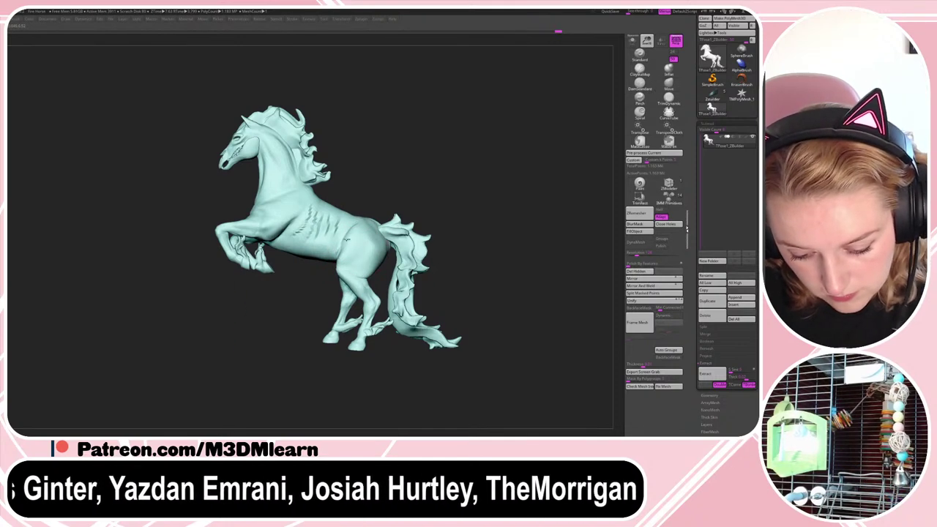
- Select the DamStandard brush and examine the hindquarters and tail base from several angles
{"action": "key", "text": "b"}
{"action": "key", "text": "d"}
{"action": "key", "text": "s"}
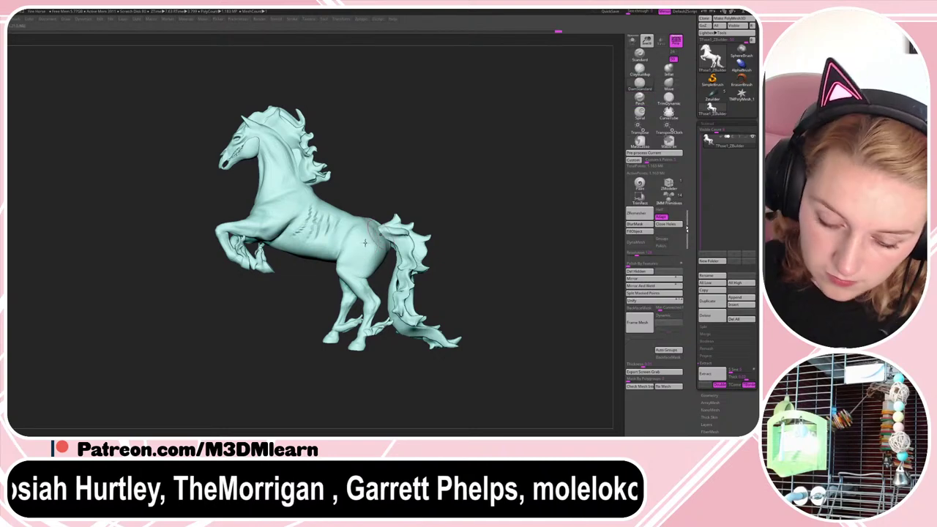
{"action": "left_click_drag", "start_coordinate": [429, 196], "coordinate": [445, 195]}
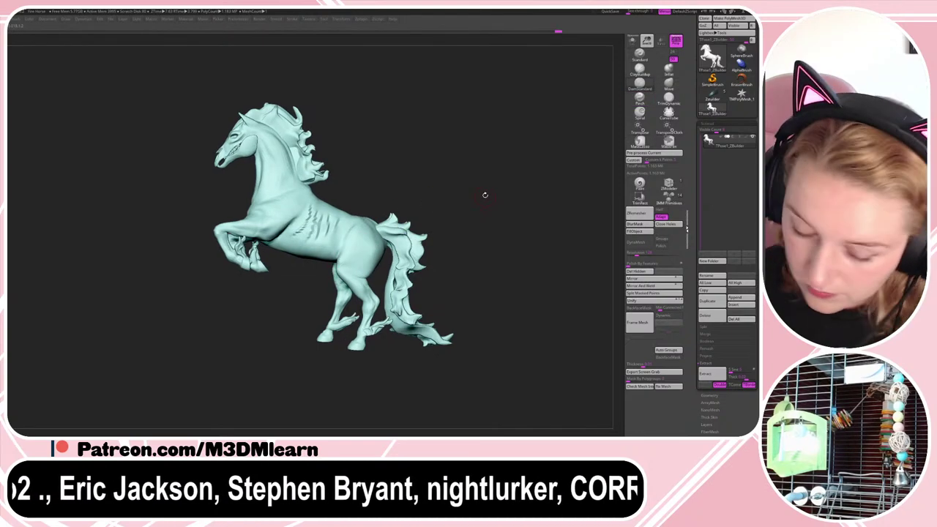
{"action": "left_click_drag", "start_coordinate": [483, 194], "coordinate": [471, 204]}
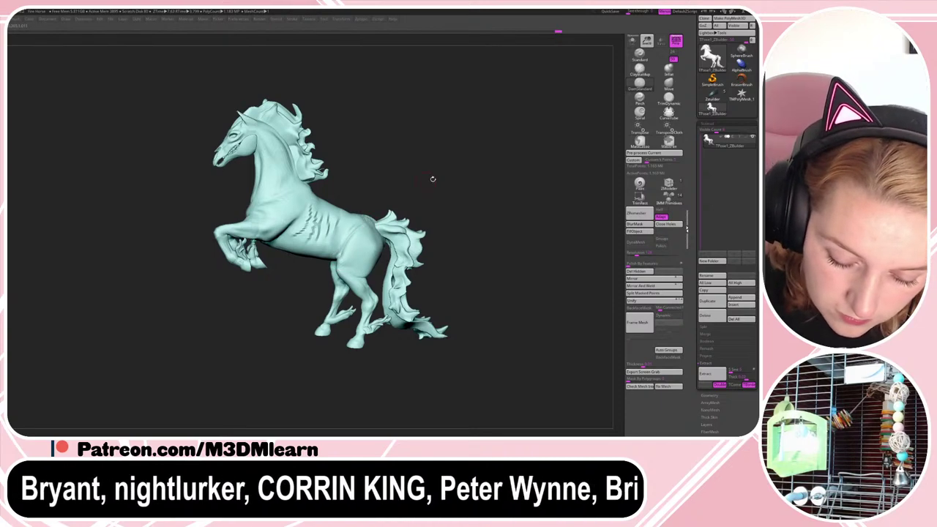
{"action": "left_click_drag", "start_coordinate": [433, 178], "coordinate": [359, 232]}
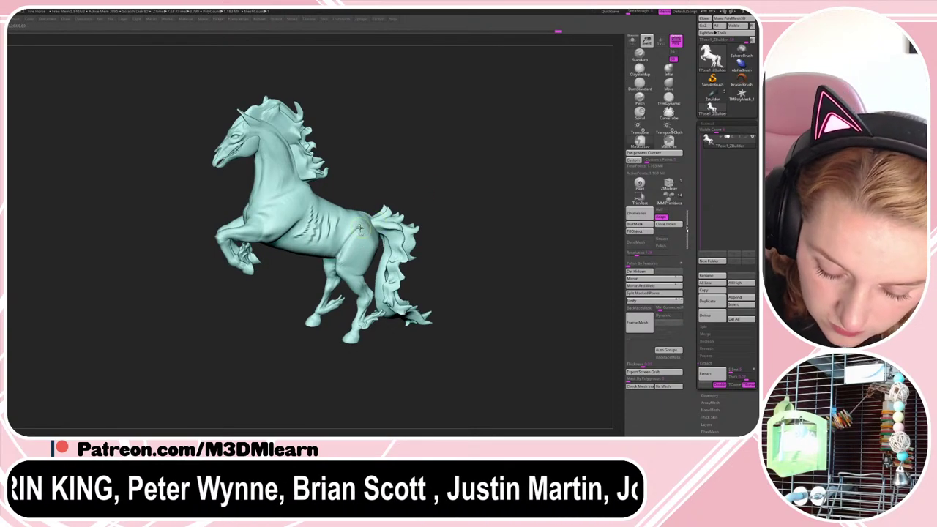
{"action": "right_click_drag", "start_coordinate": [353, 237], "coordinate": [473, 184]}
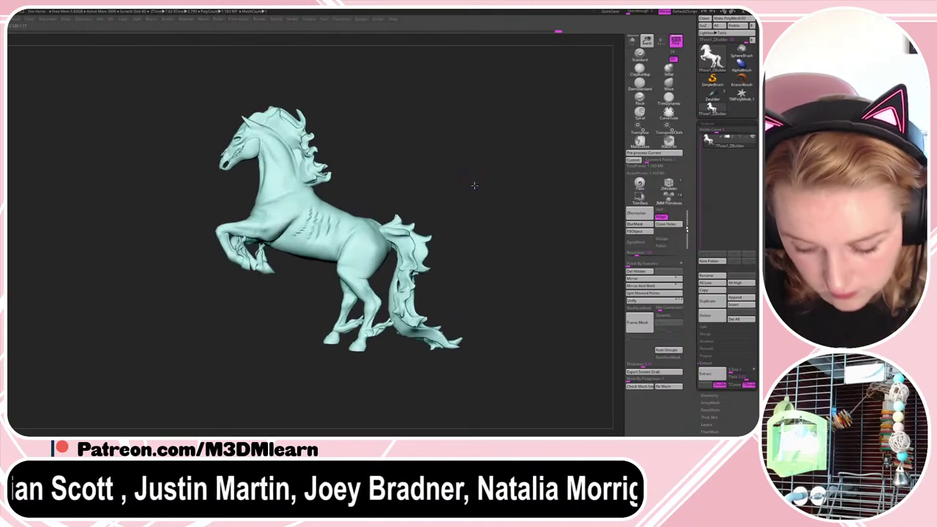
- Switch to the Move brush and turn off perspective for the horse view
{"action": "left_click", "coordinate": [668, 85]}
{"action": "right_click", "coordinate": [357, 239]}
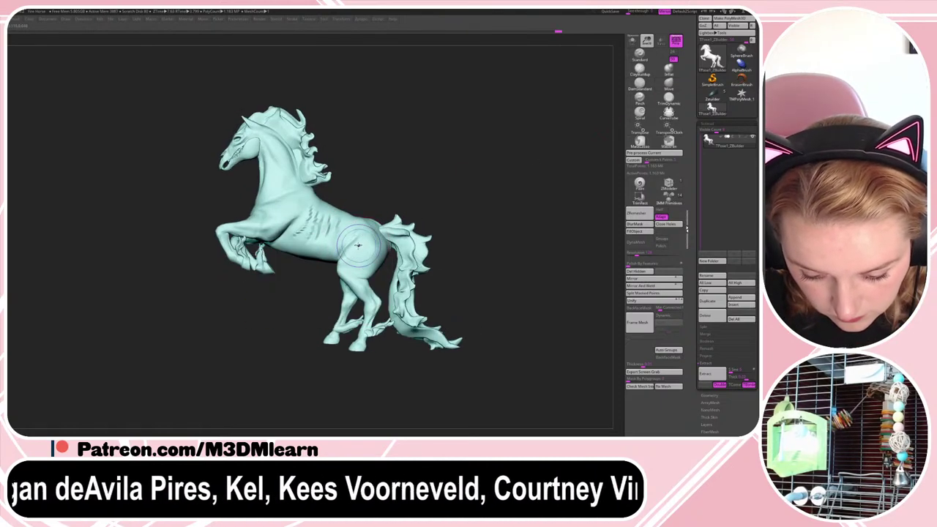
{"action": "left_click_drag", "start_coordinate": [482, 206], "coordinate": [520, 230]}
{"action": "left_click", "coordinate": [676, 41]}
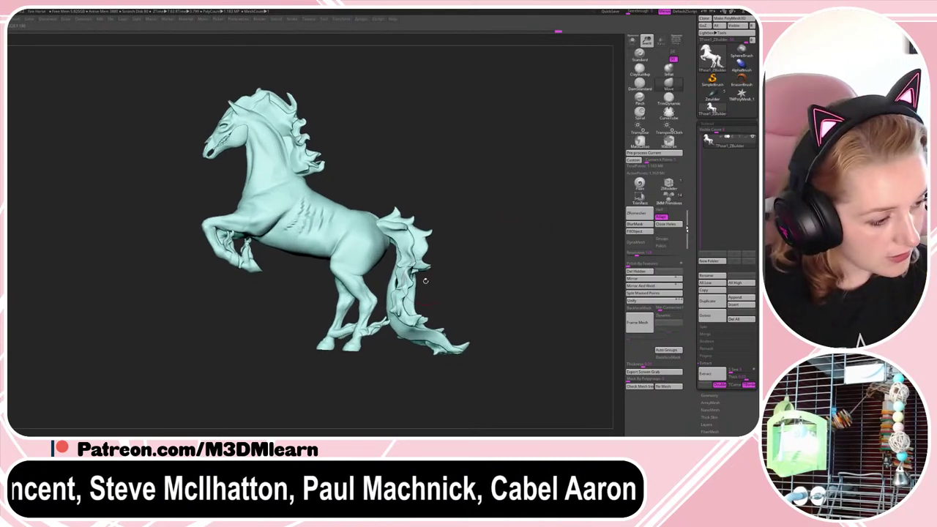
- Hide the tail to expose the rump and ready the Move brush for shaping the hindquarters
{"action": "left_click", "coordinate": [415, 281], "text": "ctrl+shift"}
{"action": "left_click_drag", "start_coordinate": [414, 282], "coordinate": [394, 211]}
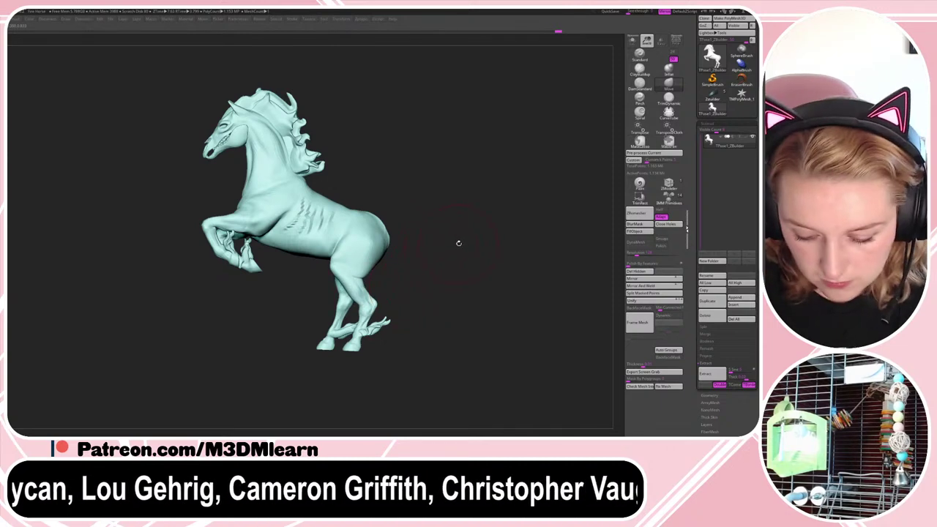
{"action": "right_click", "coordinate": [457, 244]}
{"action": "right_click_drag", "start_coordinate": [464, 247], "coordinate": [453, 248], "text": "ctrl"}
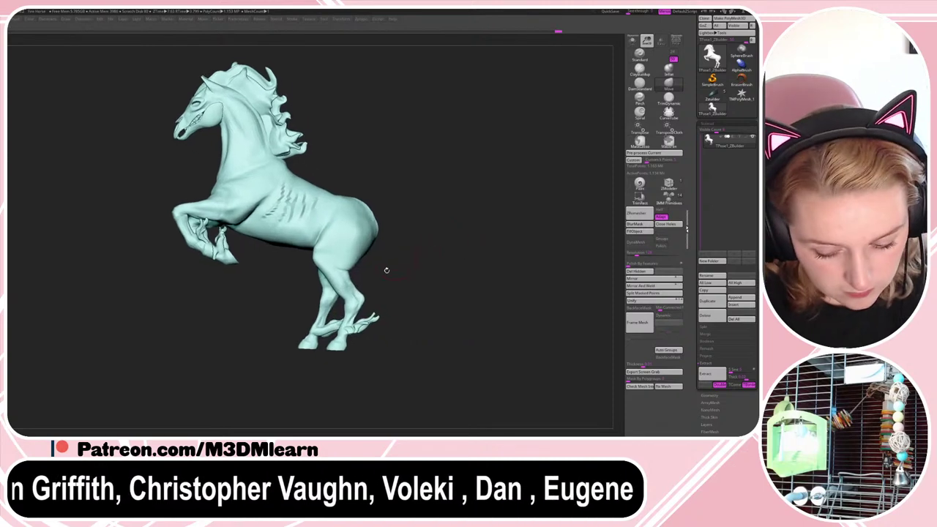
{"action": "key", "text": "space"}
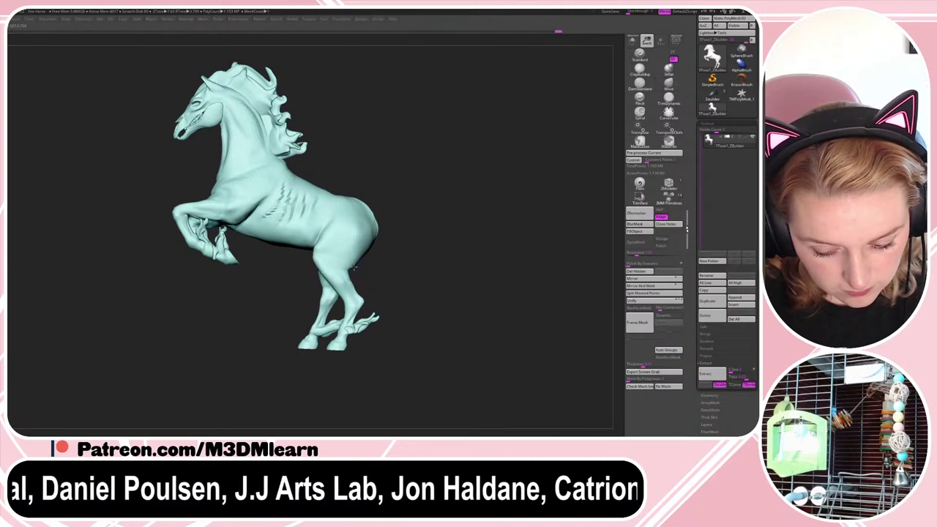
{"action": "key", "text": "b"}
{"action": "key", "text": "m"}
{"action": "key", "text": "v"}
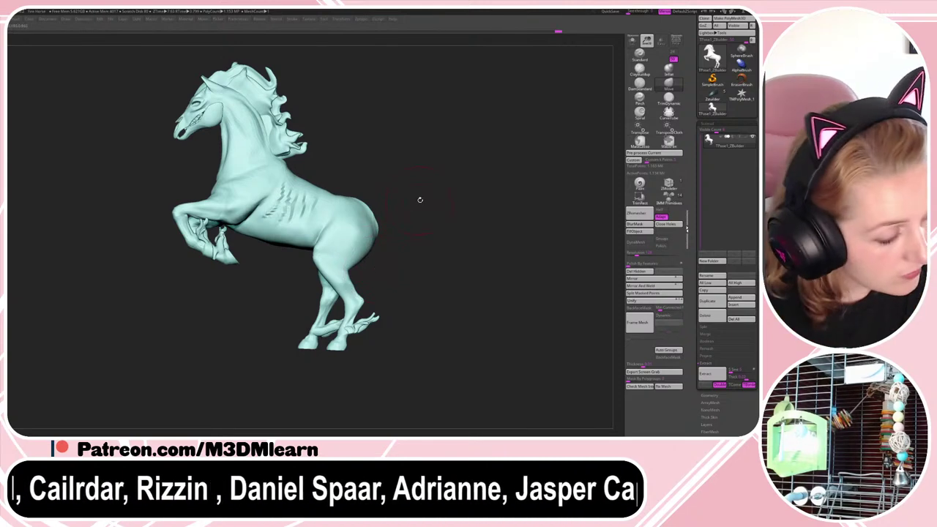
- Flatten the rump from behind with TrimDynamic, and carve and smooth its central crease with DamStandard
{"action": "left_click_drag", "start_coordinate": [412, 203], "coordinate": [377, 213]}
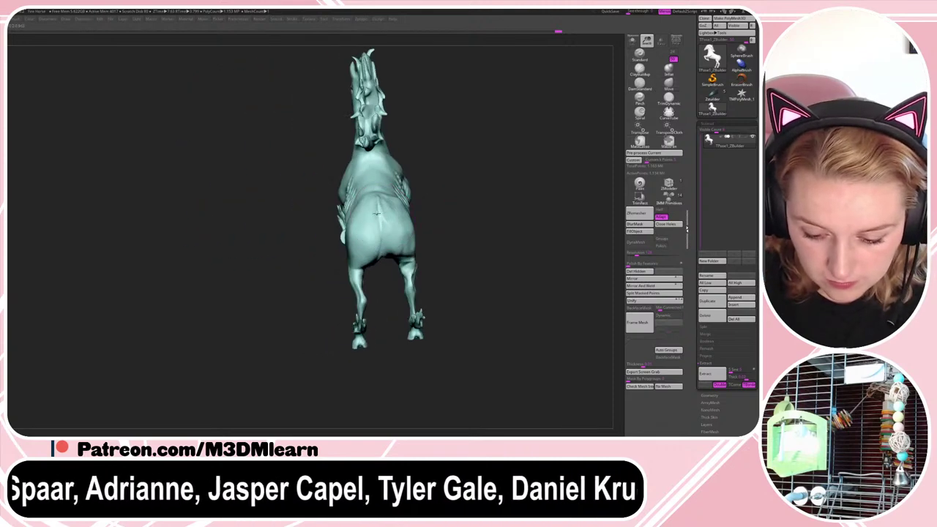
{"action": "left_click", "coordinate": [669, 98]}
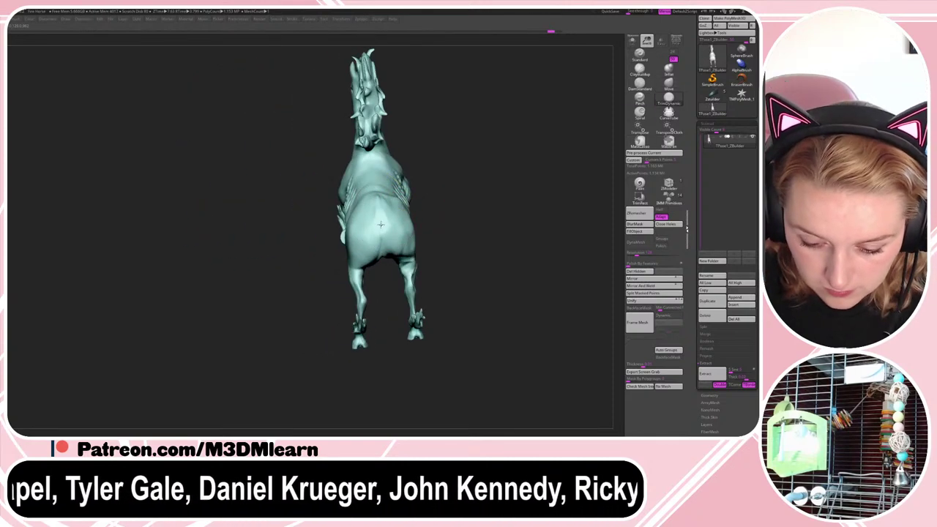
{"action": "left_click", "coordinate": [642, 83]}
{"action": "right_click", "coordinate": [451, 254]}
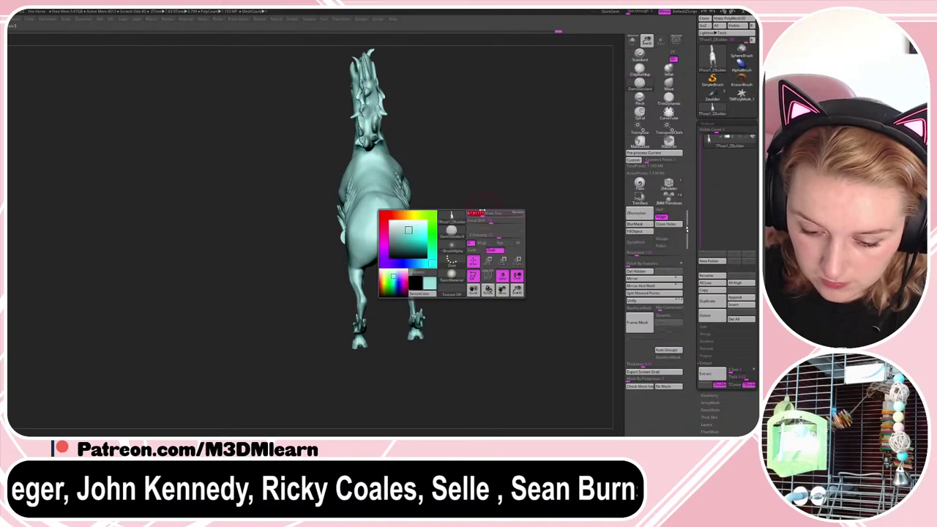
{"action": "right_click_drag", "start_coordinate": [452, 254], "coordinate": [461, 238]}
{"action": "left_click_drag", "start_coordinate": [456, 246], "coordinate": [448, 159]}
{"action": "mouse_move", "coordinate": [389, 245]}
{"action": "left_mouse_down", "text": "shift"}
{"action": "mouse_move", "coordinate": [373, 250]}
{"action": "mouse_move", "coordinate": [377, 262]}
{"action": "left_mouse_up", "text": "shift"}
{"action": "mouse_move", "coordinate": [456, 211]}
{"action": "left_mouse_down"}
{"action": "mouse_move", "coordinate": [460, 193]}
{"action": "mouse_move", "coordinate": [486, 231]}
{"action": "left_mouse_up"}
{"action": "right_click_drag", "start_coordinate": [485, 231], "coordinate": [439, 219]}
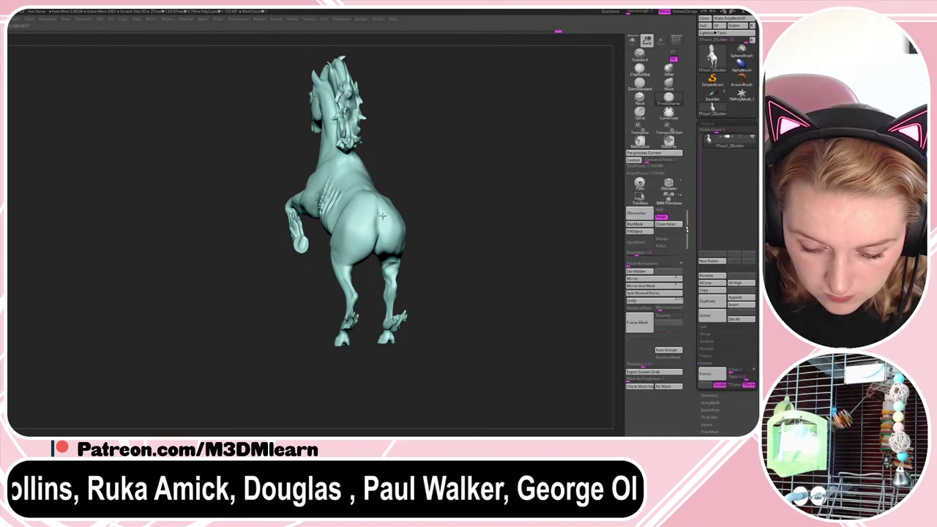
- Check the rump's polygroups and wireframe around the tail base, and return to the side view
{"action": "key", "text": "shift+f"}
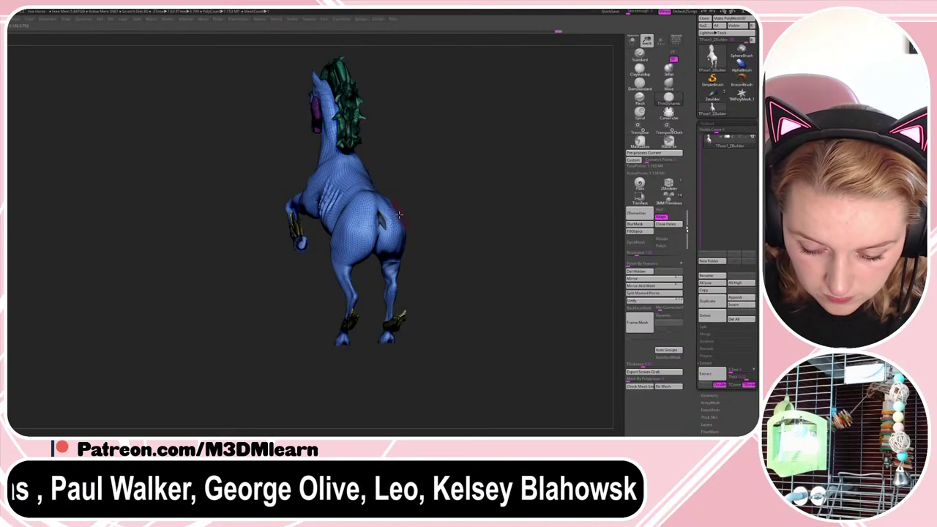
{"action": "key", "text": "shift+f"}
{"action": "left_click_drag", "start_coordinate": [425, 192], "coordinate": [445, 199]}
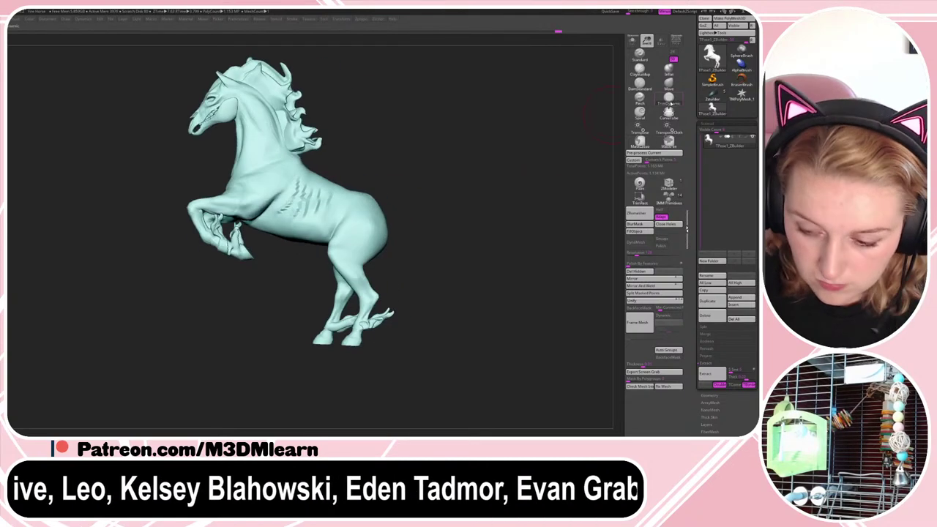
- Adjust the rump's upper outline with a resized Move brush in the side view, and check the polyframe
{"action": "right_click", "coordinate": [365, 244]}
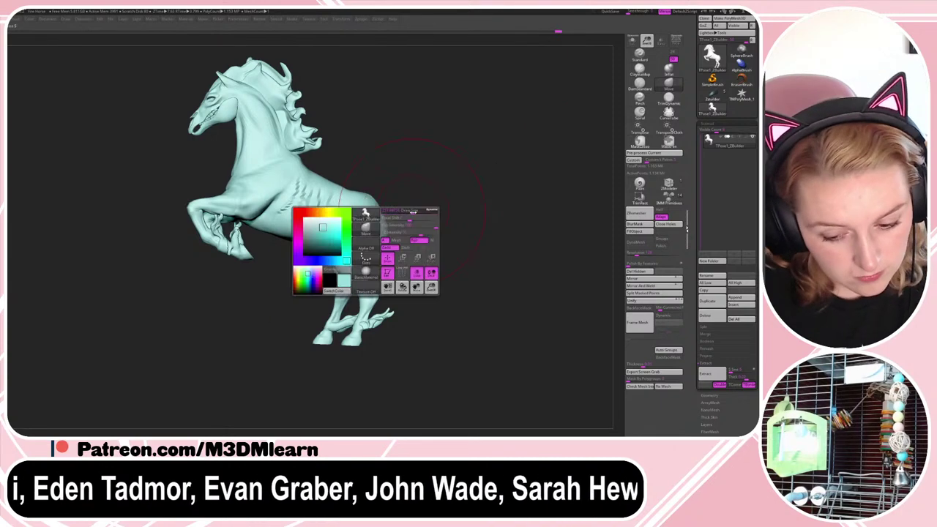
{"action": "mouse_move", "coordinate": [375, 193]}
{"action": "left_mouse_down"}
{"action": "mouse_move", "coordinate": [379, 208]}
{"action": "mouse_move", "coordinate": [433, 191]}
{"action": "mouse_move", "coordinate": [423, 201]}
{"action": "mouse_move", "coordinate": [439, 199]}
{"action": "left_mouse_up"}
{"action": "right_click", "coordinate": [339, 238]}
{"action": "right_click", "coordinate": [436, 199]}
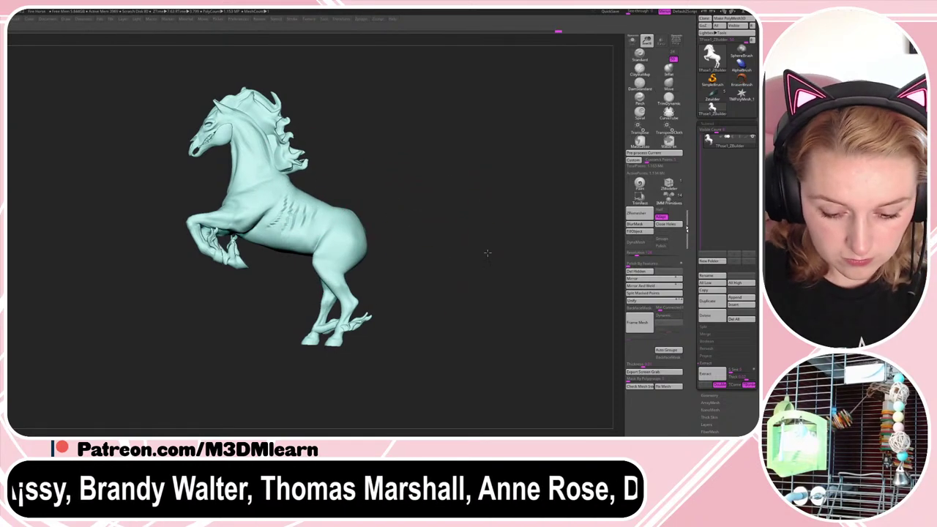
{"action": "key", "text": "shift+f"}
{"action": "key", "text": "shift+f"}
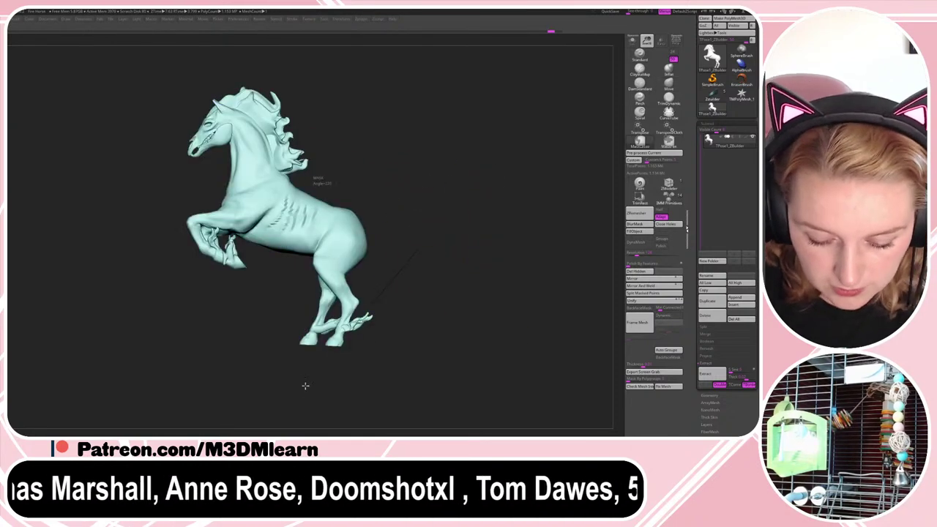
{"action": "mouse_move", "coordinate": [420, 210]}
{"action": "left_mouse_down", "text": "ctrl"}
{"action": "mouse_move", "coordinate": [316, 190]}
{"action": "mouse_move", "coordinate": [361, 394]}
{"action": "mouse_move", "coordinate": [370, 388]}
{"action": "left_mouse_up", "text": "ctrl"}
{"action": "key", "text": "ctrl+z"}
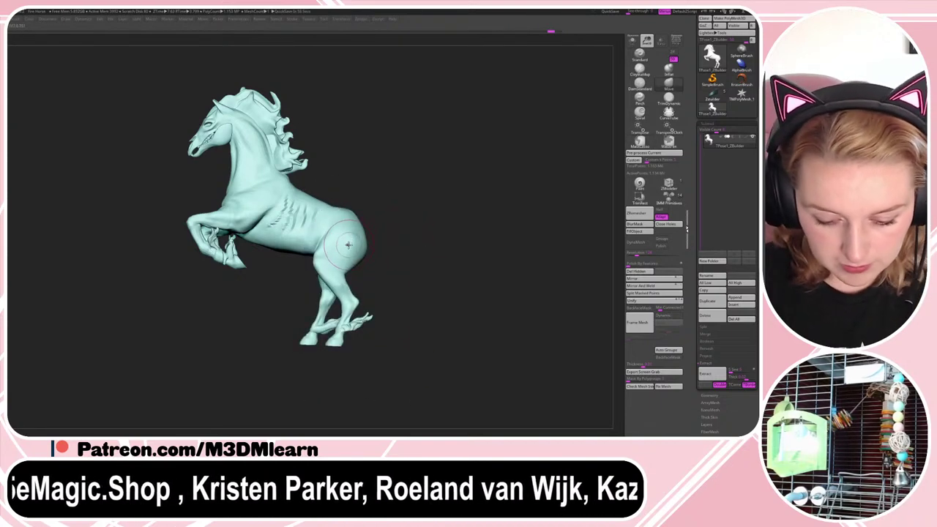
{"action": "mouse_move", "coordinate": [398, 193]}
{"action": "left_mouse_down", "text": "ctrl"}
{"action": "mouse_move", "coordinate": [353, 195]}
{"action": "mouse_move", "coordinate": [362, 398]}
{"action": "left_mouse_up", "text": "ctrl"}
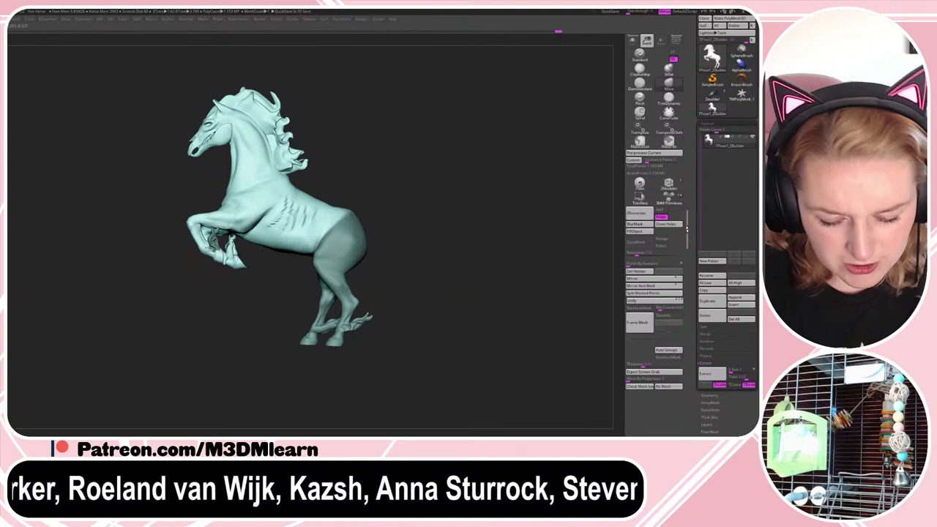
{"action": "right_click", "coordinate": [440, 279]}
{"action": "left_click_drag", "start_coordinate": [469, 238], "coordinate": [475, 257], "text": "ctrl"}
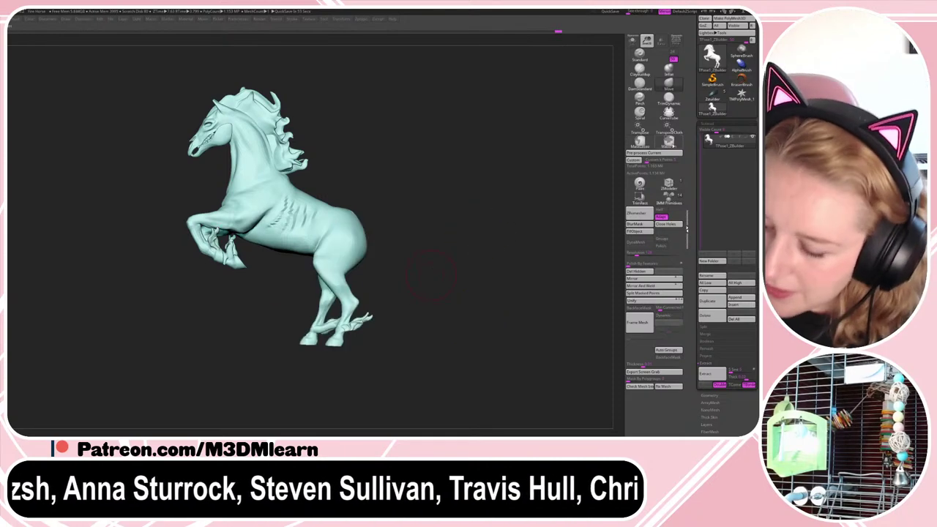
- Mask the horse's rear half, soften the mask edge, and invert the mask so only the hindquarters can be transformed
{"action": "left_click", "coordinate": [673, 145]}
{"action": "left_click_drag", "start_coordinate": [530, 151], "coordinate": [290, 389], "text": "ctrl"}
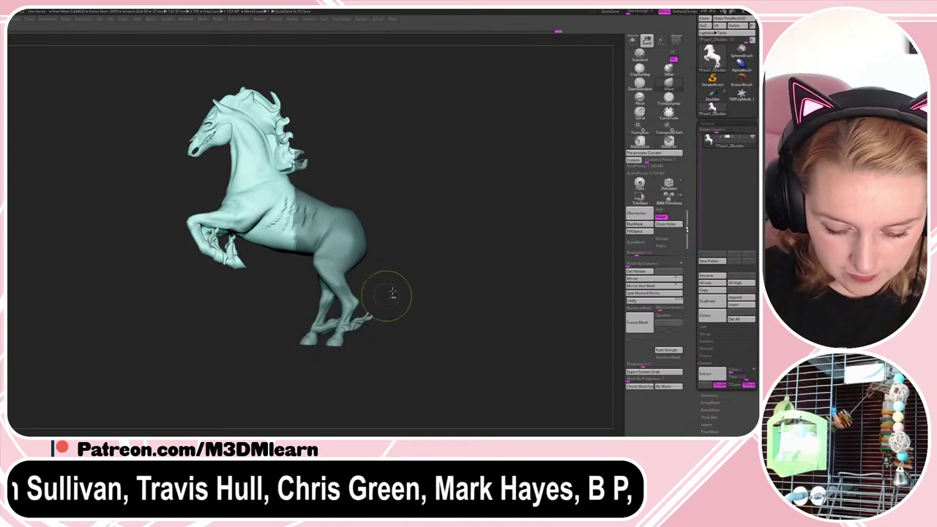
{"action": "key", "text": "ctrl+z"}
{"action": "left_click_drag", "start_coordinate": [496, 193], "coordinate": [298, 377], "text": "ctrl"}
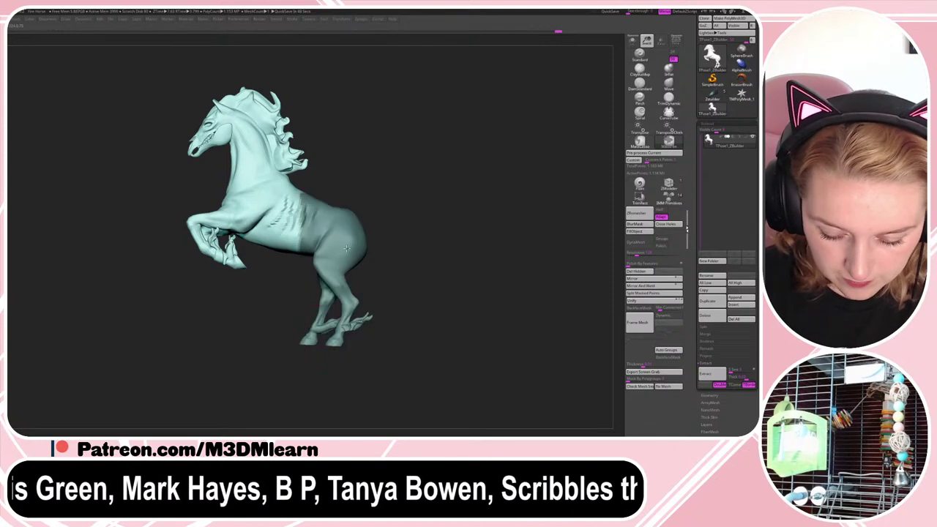
{"action": "left_click", "coordinate": [347, 249], "text": "ctrl"}
{"action": "left_click", "coordinate": [409, 233], "text": "ctrl"}
{"action": "key", "text": "w"}
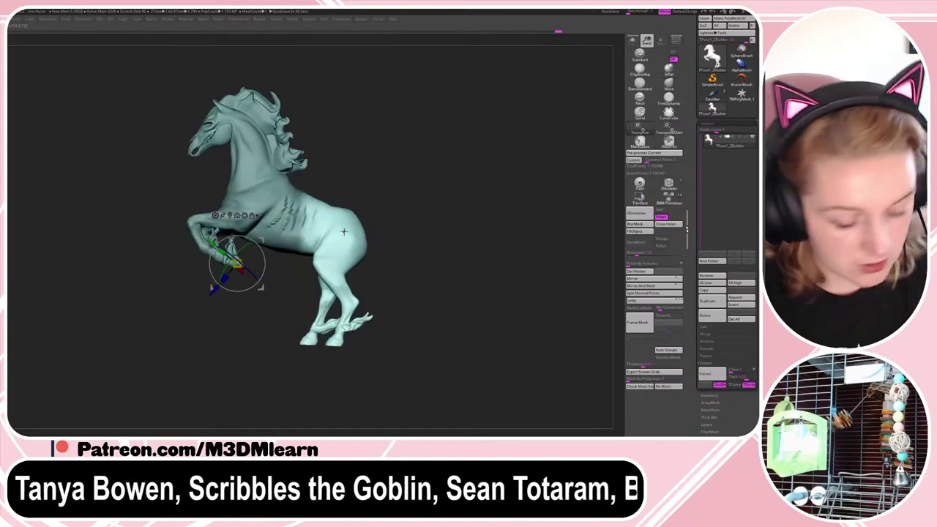
- Place the transform gizmo on the rump, shift the hindquarters slightly backward, and clear the mask
{"action": "left_click", "coordinate": [342, 235], "text": "alt"}
{"action": "left_click_drag", "start_coordinate": [371, 253], "coordinate": [377, 257]}
{"action": "key", "text": "ctrl+z"}
{"action": "key", "text": "w"}
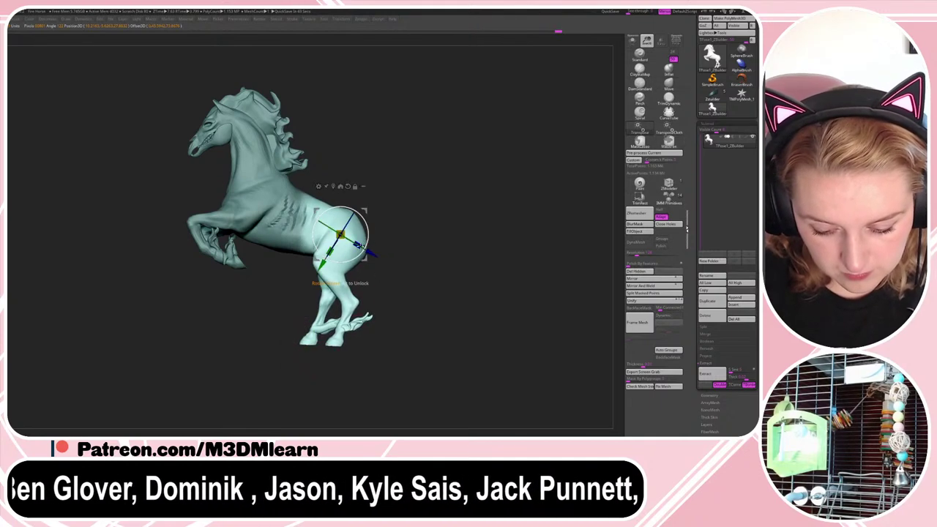
{"action": "mouse_move", "coordinate": [369, 245]}
{"action": "left_mouse_down", "text": "alt"}
{"action": "mouse_move", "coordinate": [370, 237]}
{"action": "mouse_move", "coordinate": [378, 244]}
{"action": "left_mouse_up", "text": "alt"}
{"action": "key", "text": "q"}
{"action": "key", "text": "w"}
{"action": "left_click_drag", "start_coordinate": [367, 212], "coordinate": [420, 208]}
{"action": "key", "text": "q"}
- Check the body's polyframe, and refine the outline of the back between withers and rump with the Move brush
{"action": "key", "text": "space"}
{"action": "key", "text": "space"}
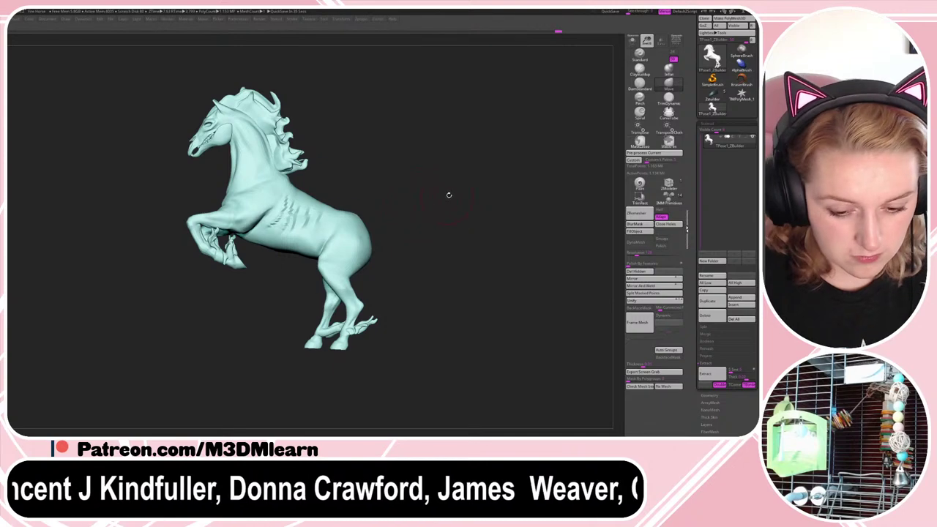
{"action": "key", "text": "space"}
{"action": "key", "text": "space"}
{"action": "key", "text": "shift+f"}
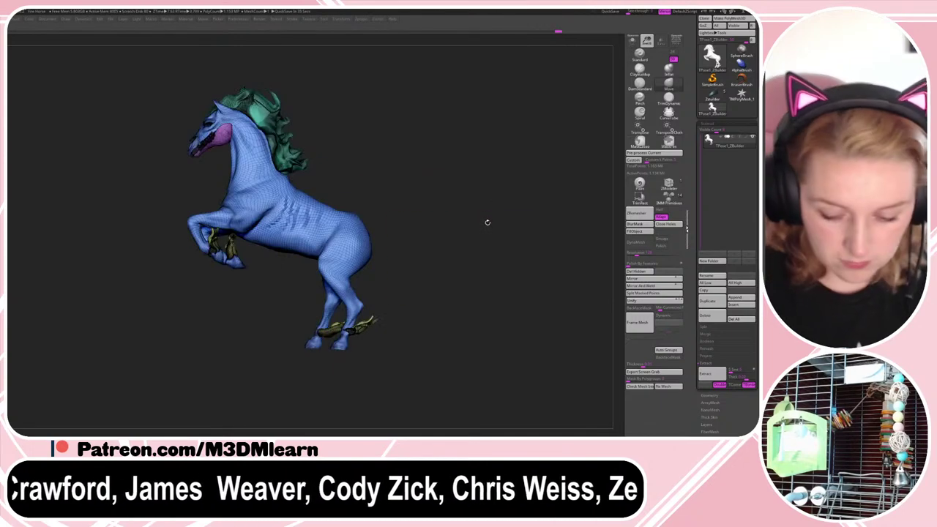
{"action": "key", "text": "shift+f"}
{"action": "key", "text": "space"}
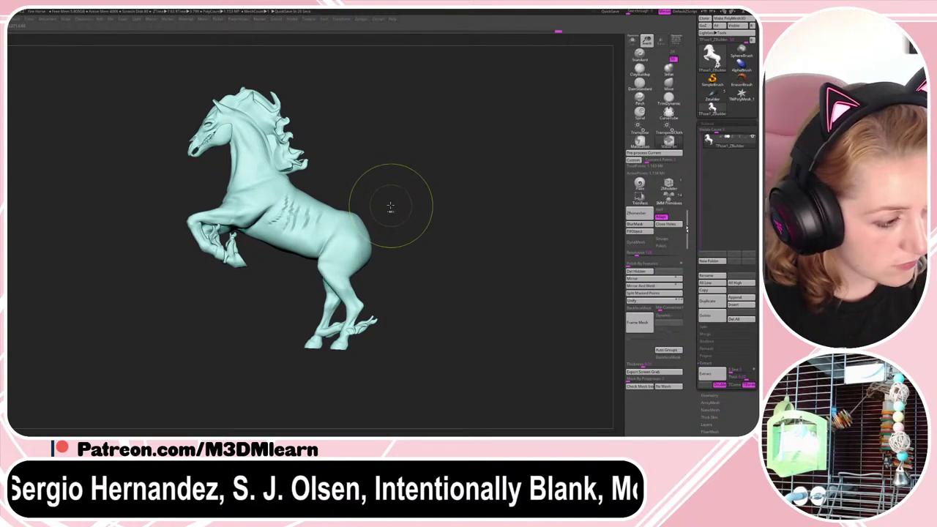
{"action": "key", "text": "space"}
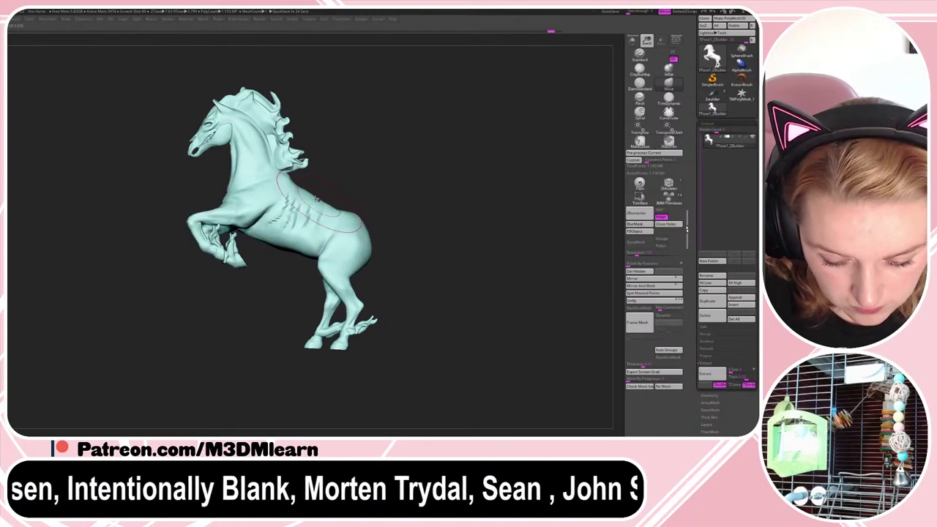
{"action": "left_click_drag", "start_coordinate": [310, 193], "coordinate": [292, 179]}
{"action": "key", "text": "space"}
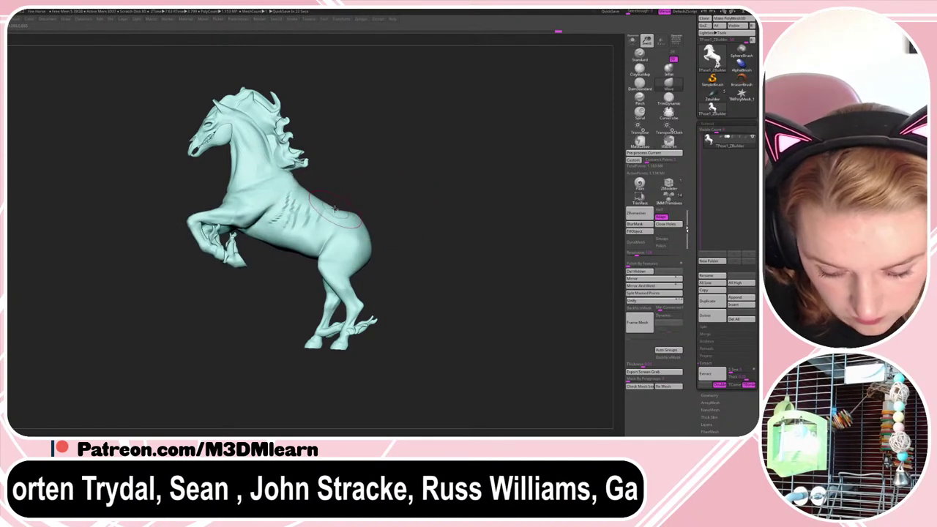
{"action": "key", "text": "space"}
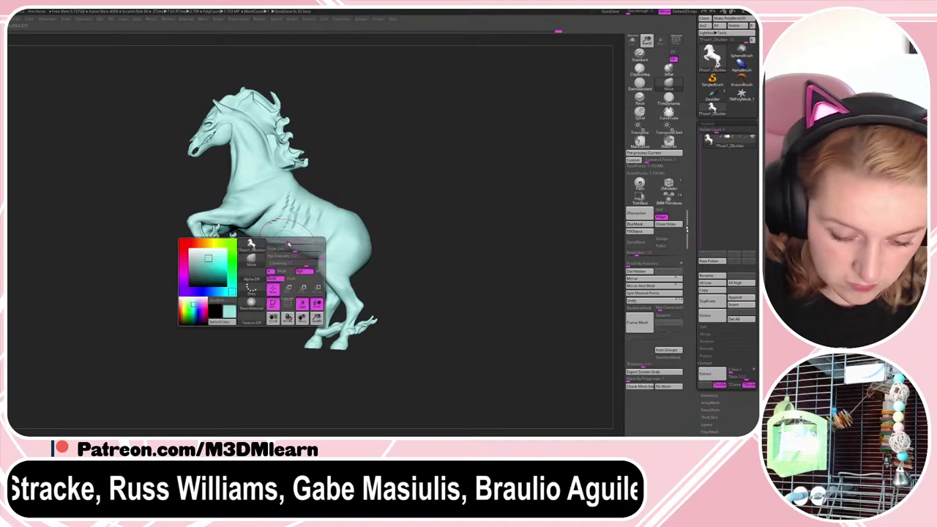
- Show the tail again and examine the hindquarters and hind legs from the opposite side and behind
{"action": "left_click_drag", "start_coordinate": [391, 145], "coordinate": [428, 212]}
{"action": "left_click_drag", "start_coordinate": [368, 219], "coordinate": [392, 254]}
{"action": "left_click", "coordinate": [491, 231], "text": "ctrl+shift"}
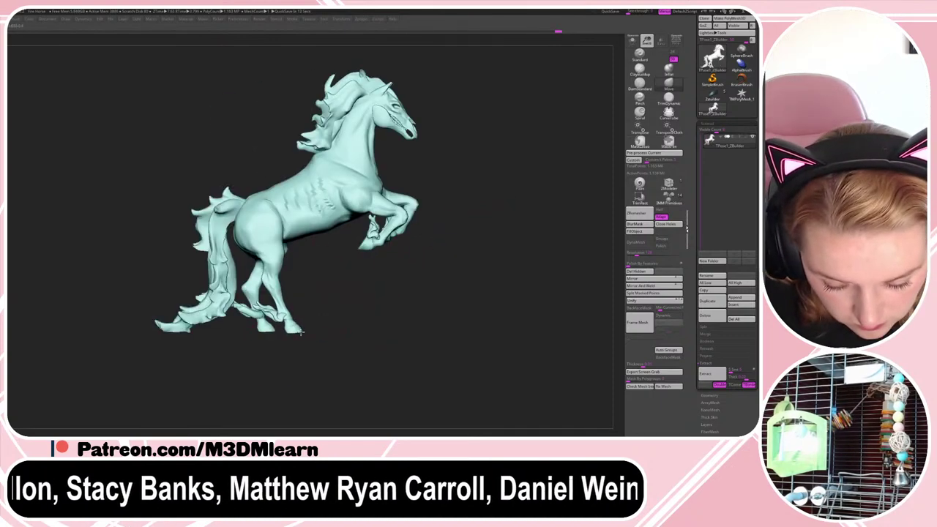
{"action": "right_click", "coordinate": [310, 315]}
{"action": "right_click", "coordinate": [290, 239]}
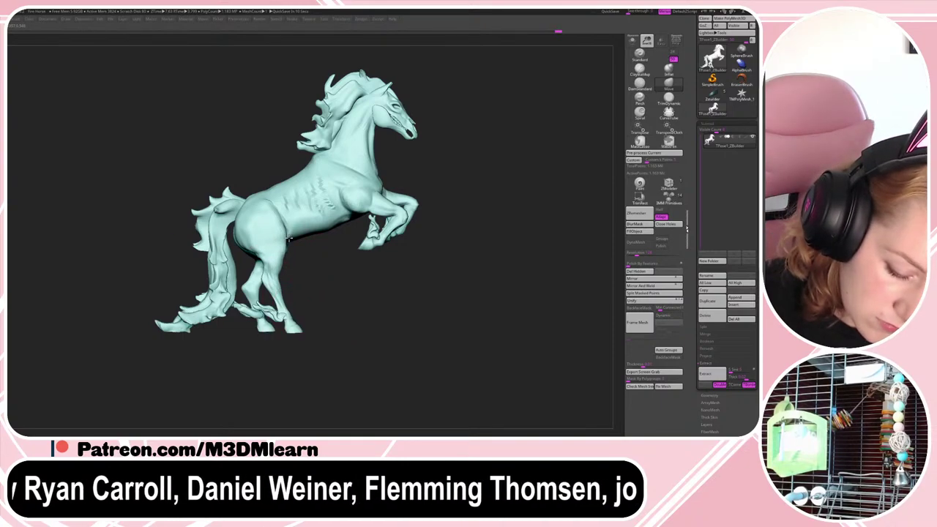
{"action": "left_click_drag", "start_coordinate": [308, 283], "coordinate": [324, 282]}
{"action": "right_click", "coordinate": [291, 272]}
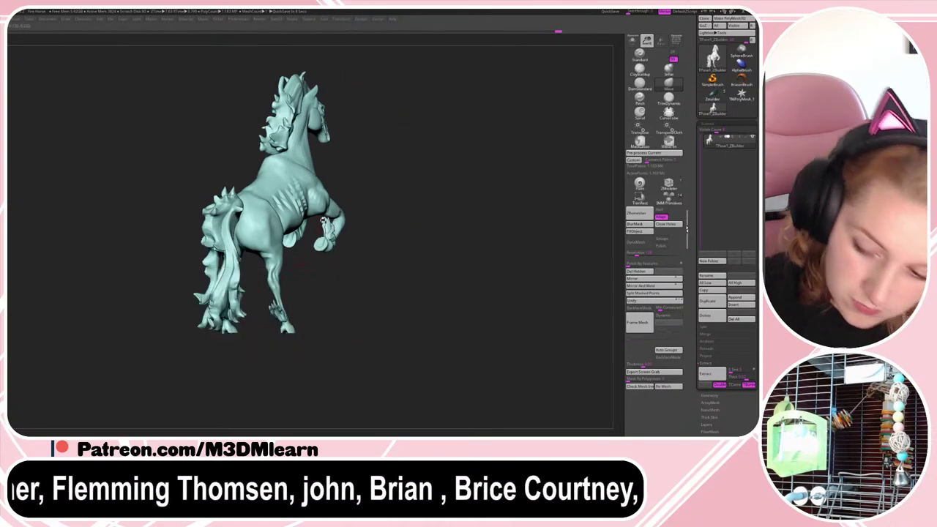
- Try to thicken the upper hind leg with the Inflate brush from a rear view, and undo it
{"action": "left_click", "coordinate": [669, 74]}
{"action": "right_click", "coordinate": [383, 288]}
{"action": "mouse_move", "coordinate": [273, 265]}
{"action": "left_mouse_down"}
{"action": "mouse_move", "coordinate": [275, 288]}
{"action": "mouse_move", "coordinate": [274, 273]}
{"action": "mouse_move", "coordinate": [388, 246]}
{"action": "mouse_move", "coordinate": [387, 260]}
{"action": "mouse_move", "coordinate": [358, 269]}
{"action": "left_mouse_up"}
{"action": "key", "text": "ctrl+z"}
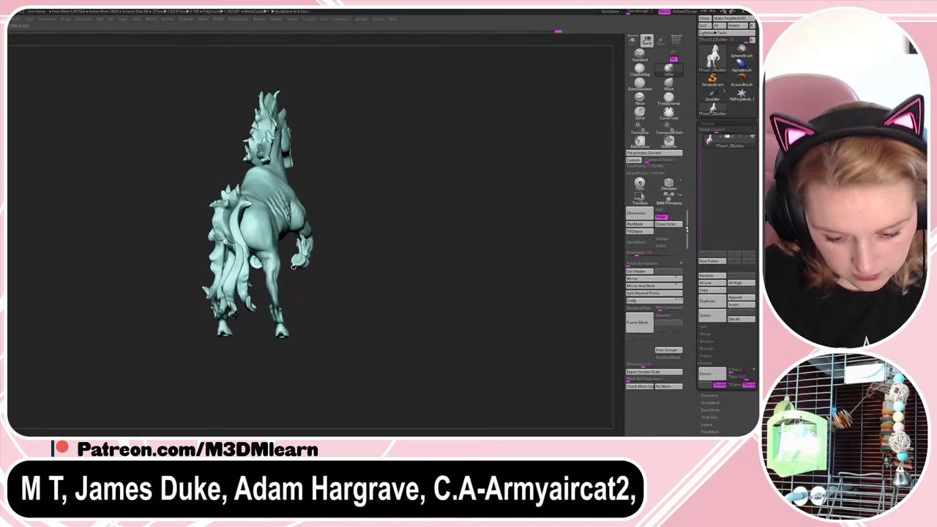
{"action": "left_click_drag", "start_coordinate": [401, 292], "coordinate": [341, 310]}
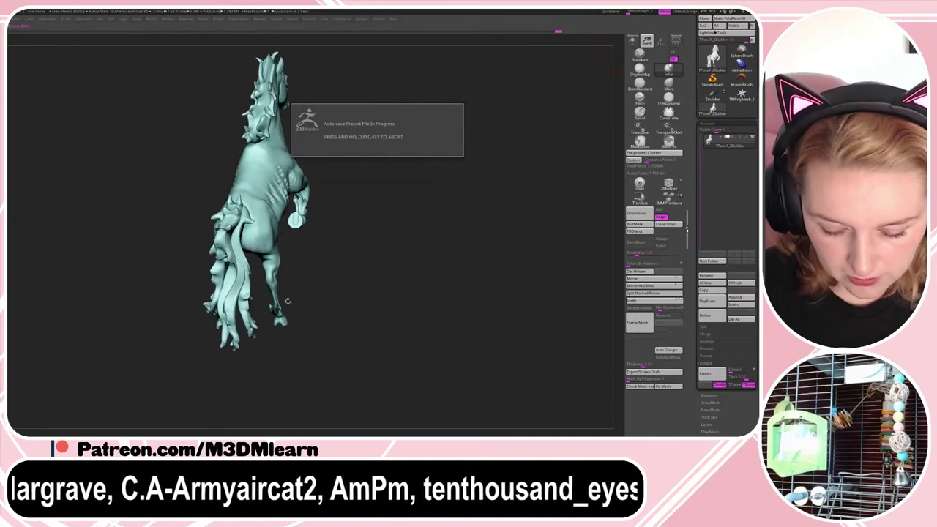
- Hide the tail and the ankle flames to leave the hind legs clear in a straight rear view
{"action": "left_click", "coordinate": [241, 286], "text": "ctrl+shift"}
{"action": "left_click", "coordinate": [242, 286], "text": "ctrl+shift"}
{"action": "left_click_drag", "start_coordinate": [350, 259], "coordinate": [380, 236]}
{"action": "left_click", "coordinate": [285, 284], "text": "ctrl+shift"}
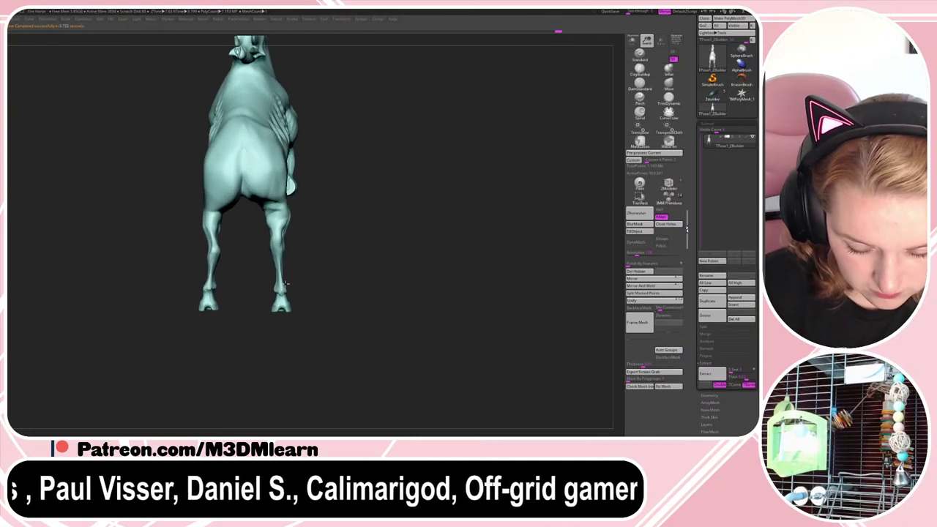
{"action": "left_click", "coordinate": [286, 283], "text": "ctrl+shift"}
{"action": "key", "text": "ctrl+z"}
{"action": "left_click_drag", "start_coordinate": [431, 236], "coordinate": [281, 331], "text": "ctrl"}
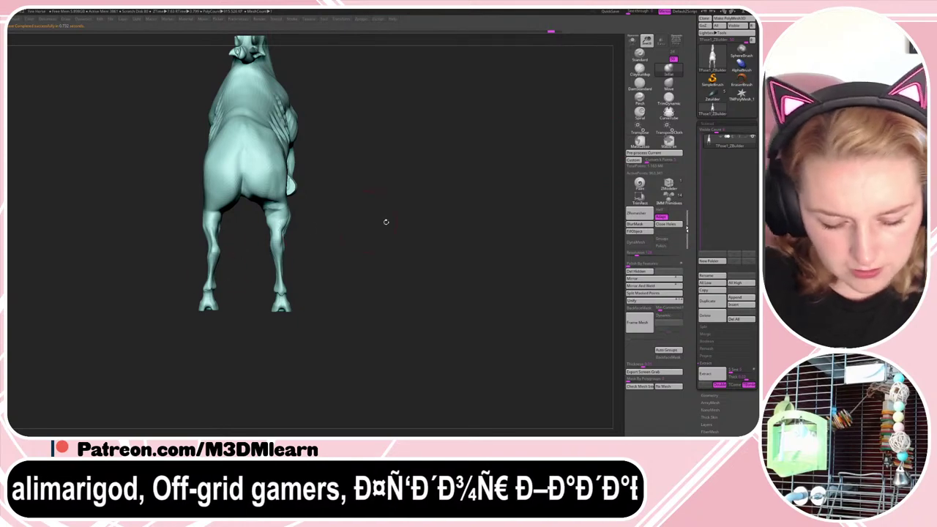
{"action": "left_click_drag", "start_coordinate": [385, 222], "coordinate": [436, 229], "text": "alt"}
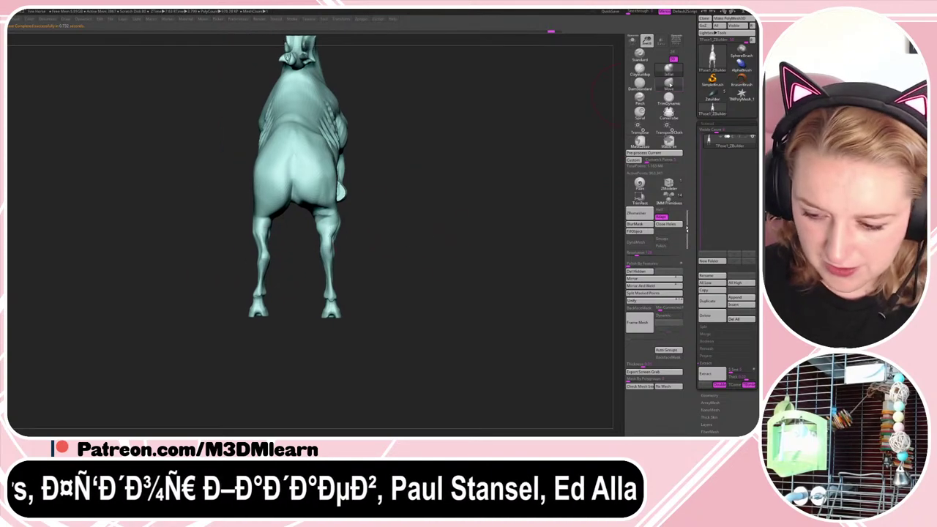
- Reshape the hind legs around the hocks from behind with the Move brush
{"action": "left_click", "coordinate": [670, 85]}
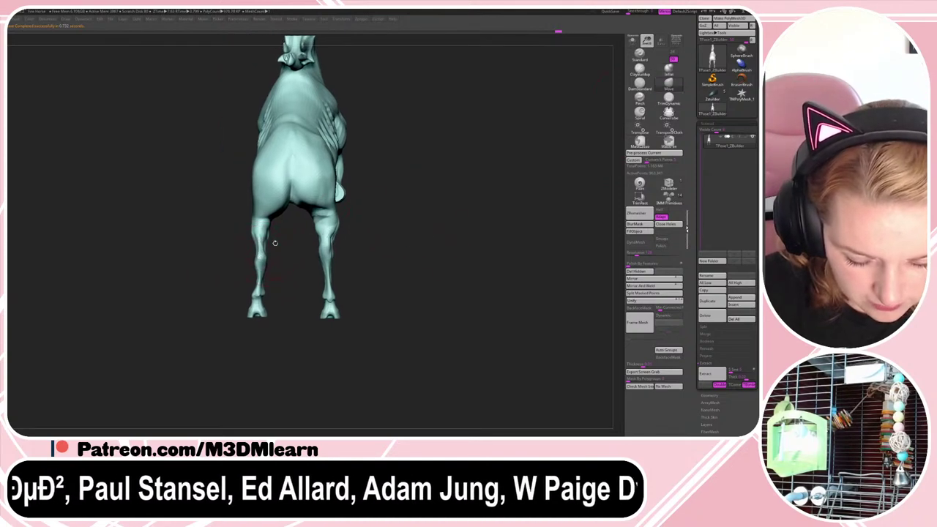
{"action": "key", "text": "space"}
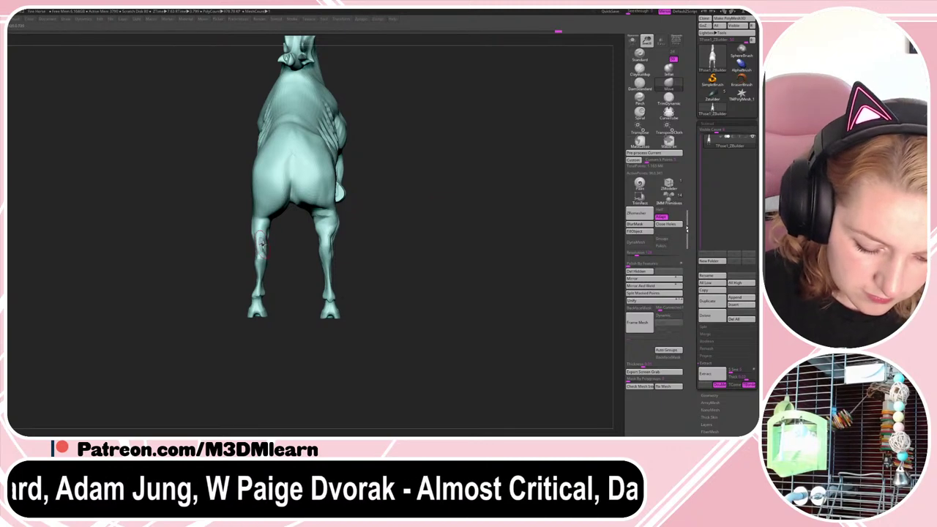
{"action": "left_click_drag", "start_coordinate": [340, 226], "coordinate": [356, 230]}
{"action": "key", "text": "space"}
{"action": "key", "text": "space"}
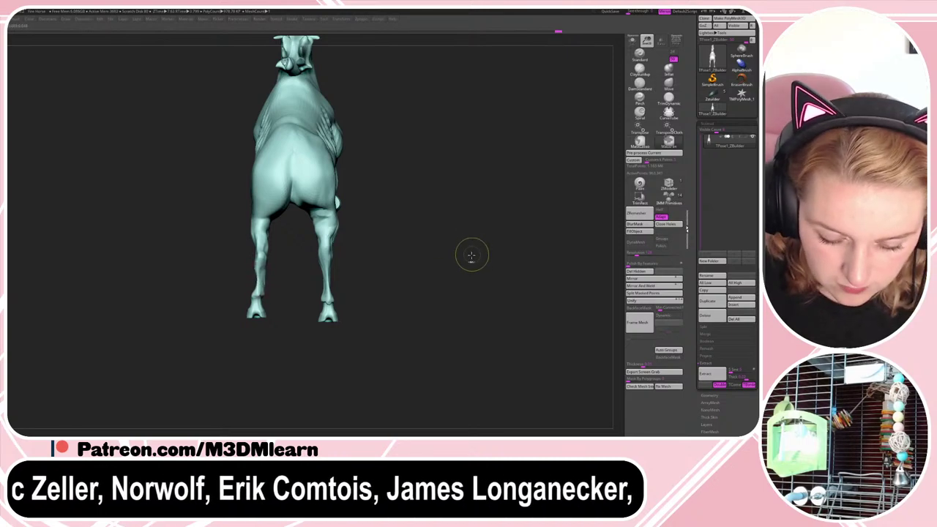
- Turn on backface masking, fill out the lower hind legs with the Move brush, and turn the masking off again
{"action": "left_click", "coordinate": [637, 309]}
{"action": "right_click", "coordinate": [382, 292]}
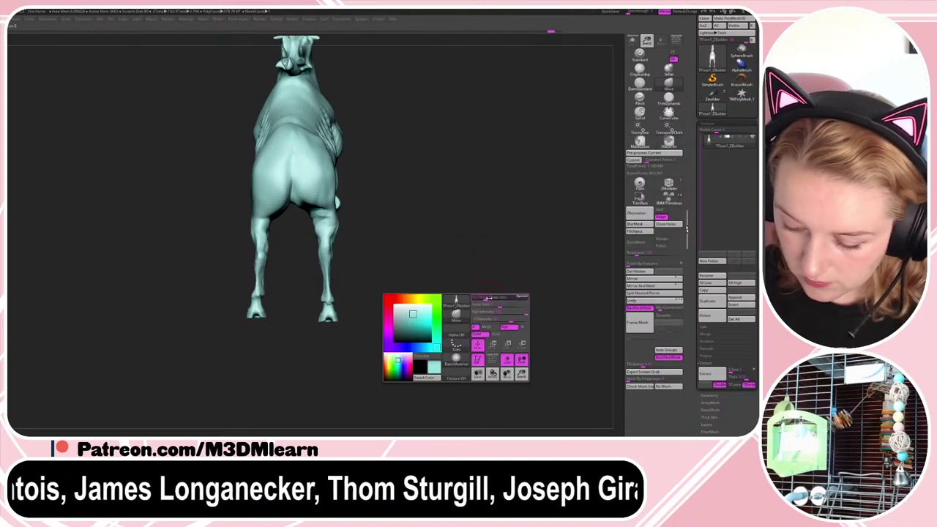
{"action": "left_click_drag", "start_coordinate": [380, 291], "coordinate": [344, 289]}
{"action": "left_click_drag", "start_coordinate": [276, 276], "coordinate": [266, 278]}
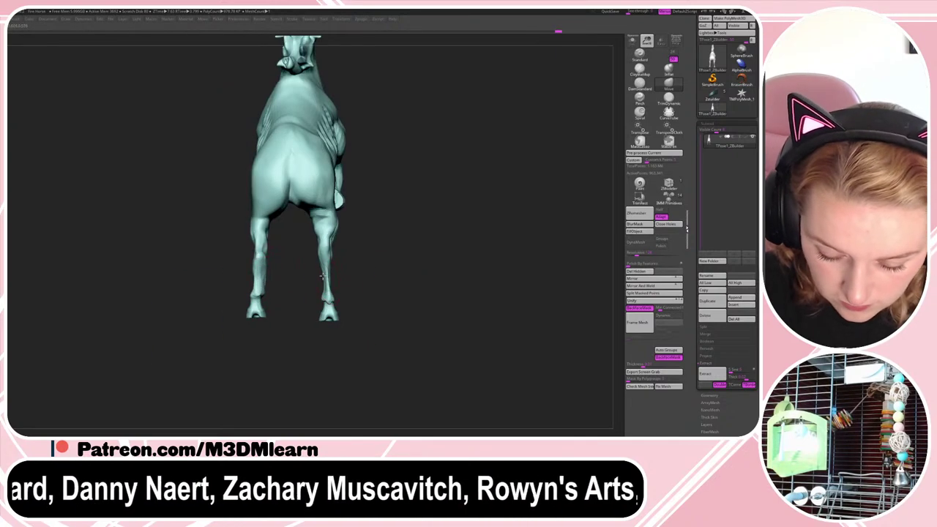
{"action": "left_click", "coordinate": [669, 357]}
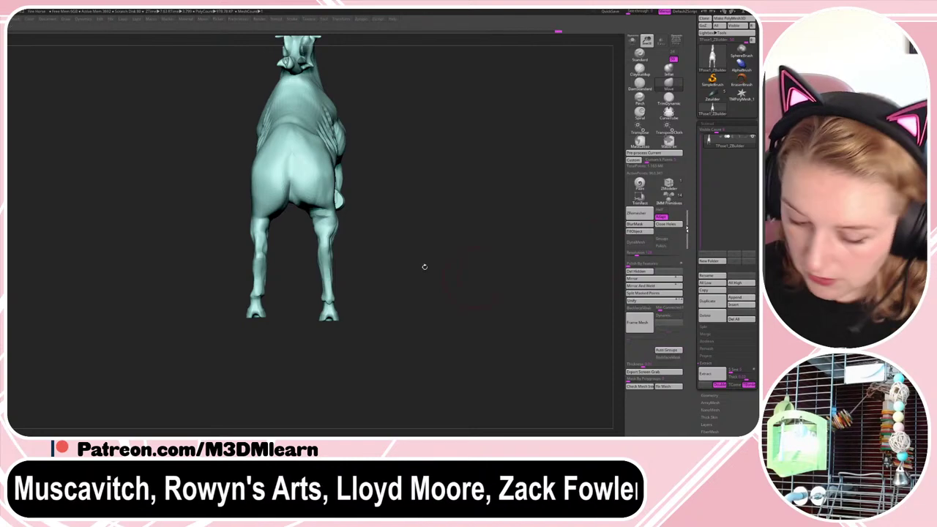
- Check the hind legs in the side view, and show the tail and ankle flames again
{"action": "right_click", "coordinate": [313, 261]}
{"action": "mouse_move", "coordinate": [384, 231]}
{"action": "left_mouse_down"}
{"action": "mouse_move", "coordinate": [338, 225]}
{"action": "mouse_move", "coordinate": [380, 238]}
{"action": "left_mouse_up"}
{"action": "mouse_move", "coordinate": [430, 256]}
{"action": "left_mouse_down"}
{"action": "mouse_move", "coordinate": [435, 292]}
{"action": "mouse_move", "coordinate": [475, 265]}
{"action": "mouse_move", "coordinate": [462, 293]}
{"action": "left_mouse_up"}
{"action": "key", "text": "space"}
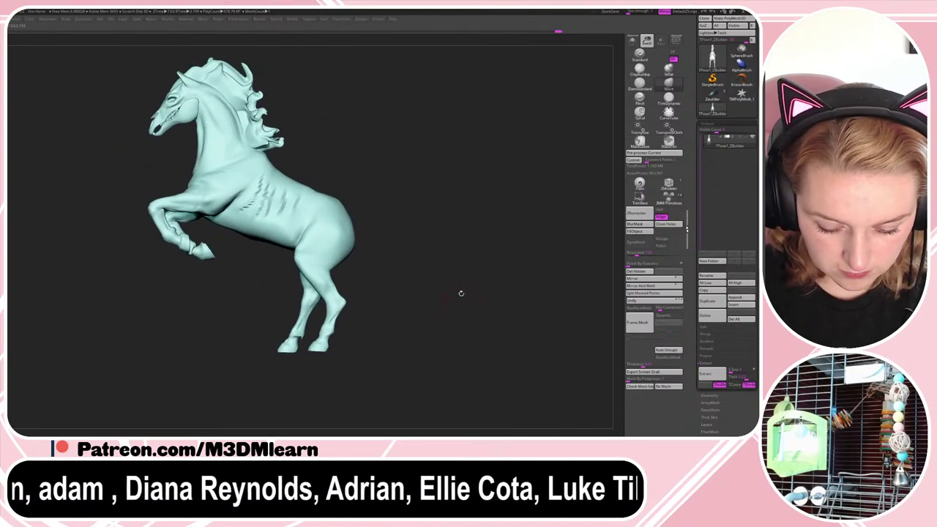
{"action": "key", "text": "space"}
{"action": "left_click", "coordinate": [465, 260], "text": "ctrl+shift"}
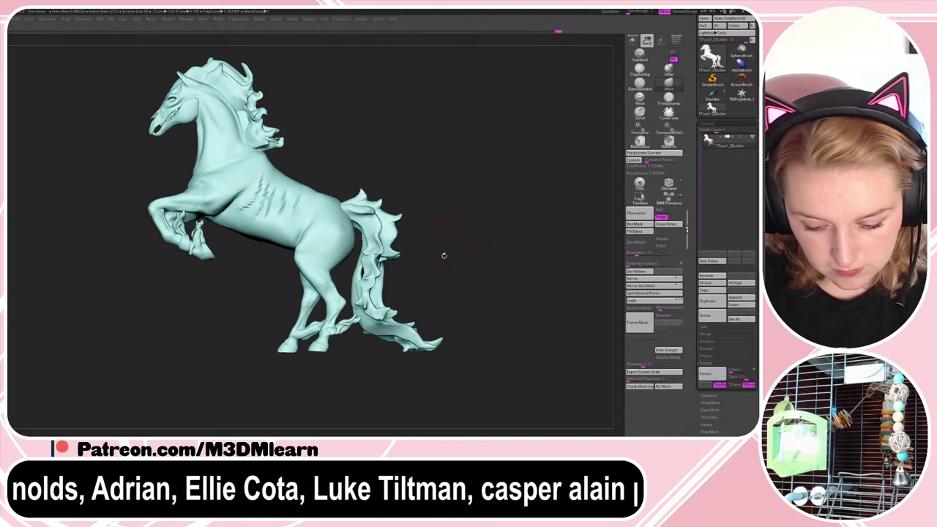
- Mask everything except the tail and activate the transform gizmo for it
{"action": "left_click", "coordinate": [376, 282], "text": "ctrl+shift"}
{"action": "left_click", "coordinate": [439, 244], "text": "ctrl"}
{"action": "left_click", "coordinate": [450, 246], "text": "ctrl+shift"}
{"action": "left_click", "coordinate": [450, 245], "text": "ctrl"}
{"action": "key", "text": "w"}
{"action": "left_click_drag", "start_coordinate": [456, 247], "coordinate": [428, 231], "text": "alt"}
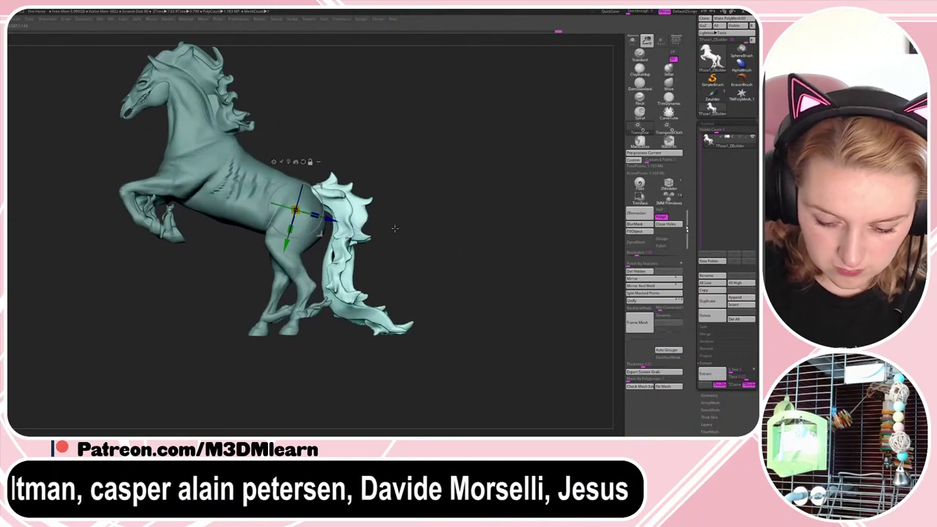
- Reposition the unmasked tail lower and farther behind the horse's hindquarters with the transform gizmo
{"action": "left_click", "coordinate": [351, 210], "text": "alt"}
{"action": "left_click_drag", "start_coordinate": [375, 187], "coordinate": [377, 219]}
{"action": "key", "text": "q"}
- Pull the lower tail farther outward with the Move brush and clear the mask from the horse's body
{"action": "key", "text": "space"}
{"action": "left_click_drag", "start_coordinate": [439, 305], "coordinate": [458, 307]}
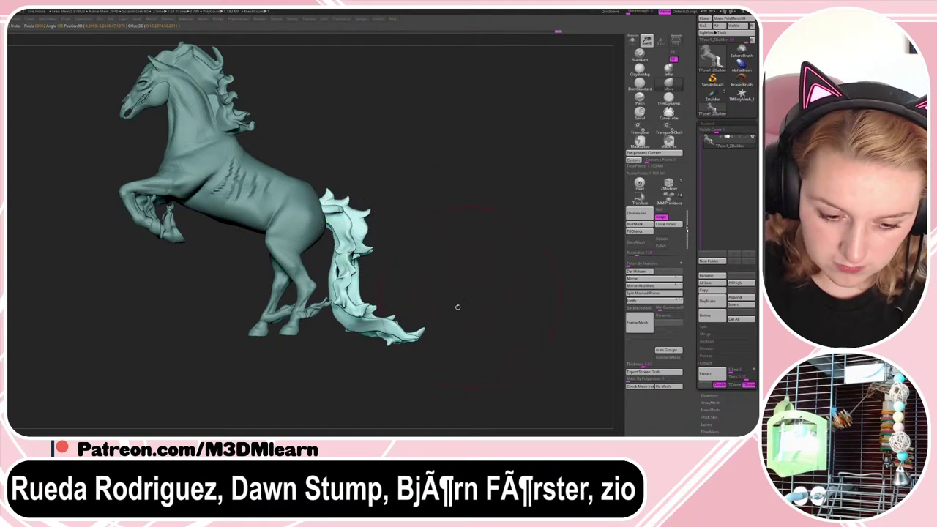
{"action": "left_click_drag", "start_coordinate": [405, 336], "coordinate": [450, 327]}
{"action": "key", "text": "space"}
{"action": "left_click_drag", "start_coordinate": [502, 226], "coordinate": [519, 249], "text": "ctrl"}
{"action": "key", "text": "space"}
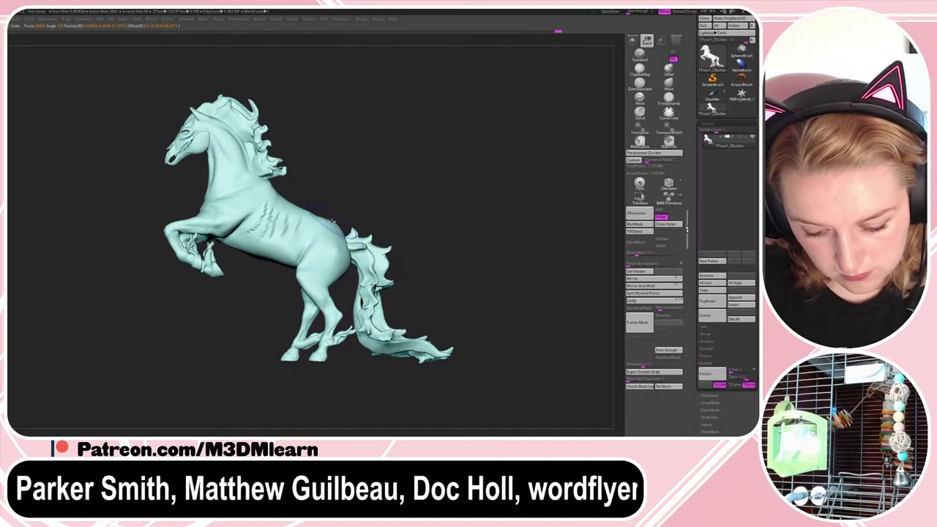
- Refine the contour of the horse's back and rump up to the tail base with the Move brush
{"action": "left_click_drag", "start_coordinate": [332, 221], "coordinate": [349, 223], "text": "shift"}
{"action": "key", "text": "ctrl+z"}
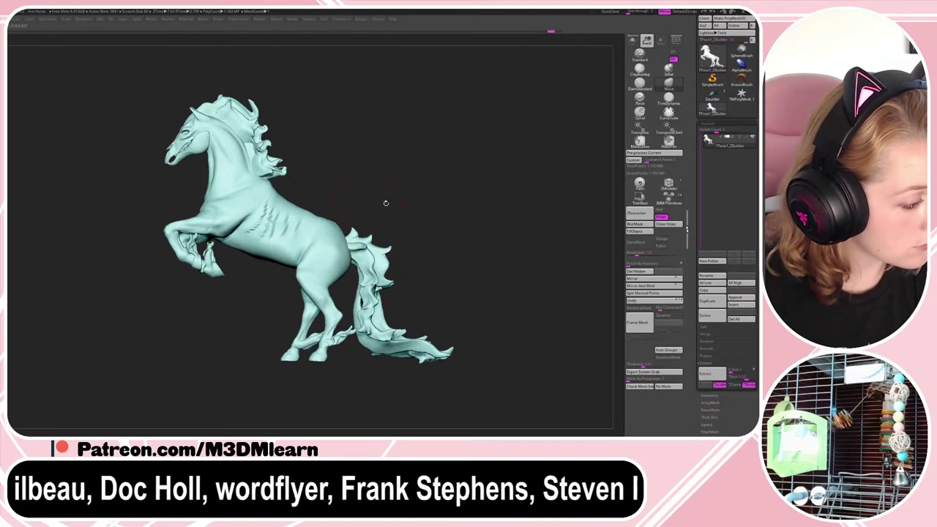
{"action": "left_click_drag", "start_coordinate": [439, 195], "coordinate": [396, 211]}
{"action": "key", "text": "space"}
{"action": "key", "text": "space"}
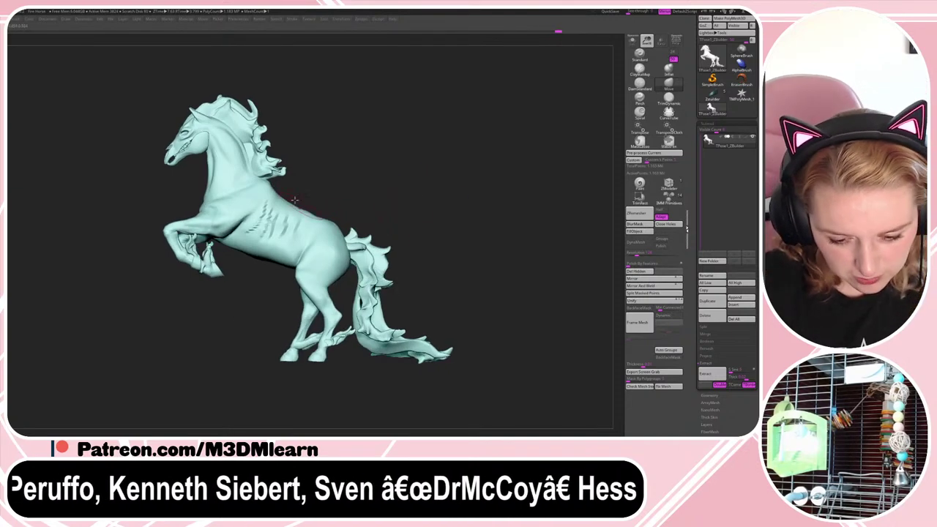
{"action": "left_click_drag", "start_coordinate": [294, 200], "coordinate": [297, 193]}
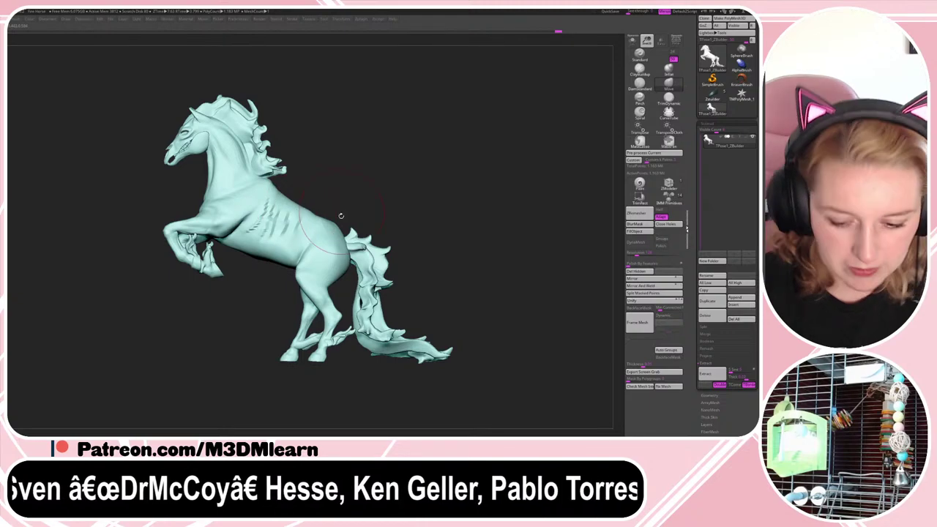
{"action": "left_click_drag", "start_coordinate": [391, 178], "coordinate": [389, 176]}
{"action": "left_click_drag", "start_coordinate": [362, 218], "coordinate": [385, 214]}
{"action": "right_click", "coordinate": [358, 251]}
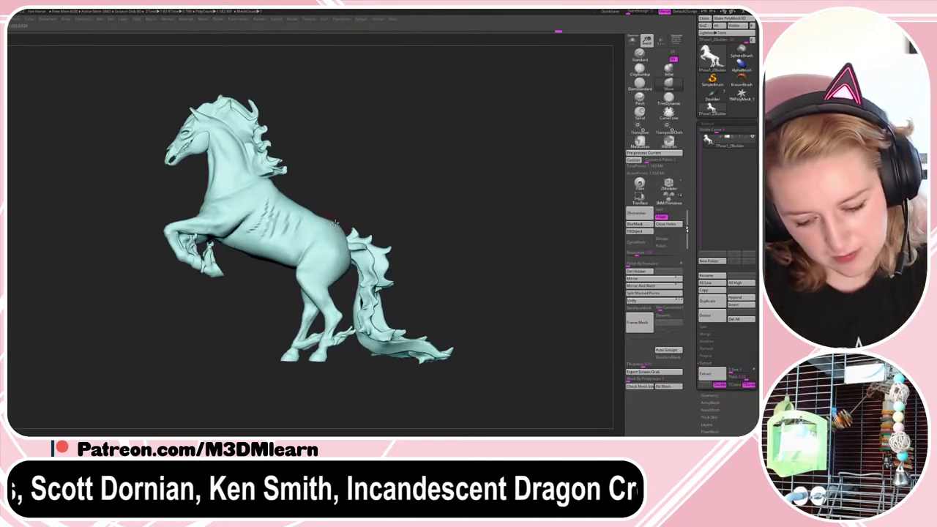
{"action": "right_click", "coordinate": [341, 222]}
{"action": "key", "text": "shift+f"}
{"action": "key", "text": "shift+f"}
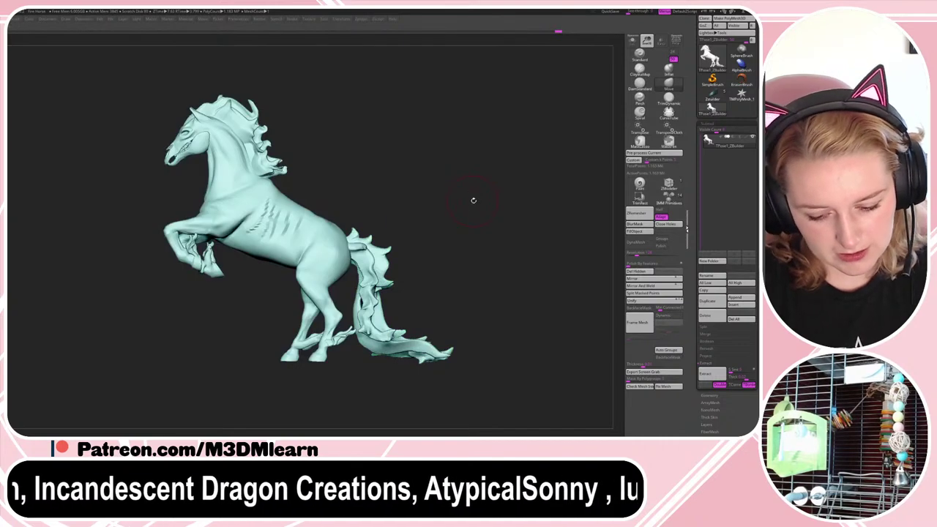
- Examine the whole horse's silhouette and pose in perspective from several angles, with the polygroup wireframe toggled
{"action": "left_click", "coordinate": [675, 40]}
{"action": "left_click_drag", "start_coordinate": [521, 251], "coordinate": [525, 270]}
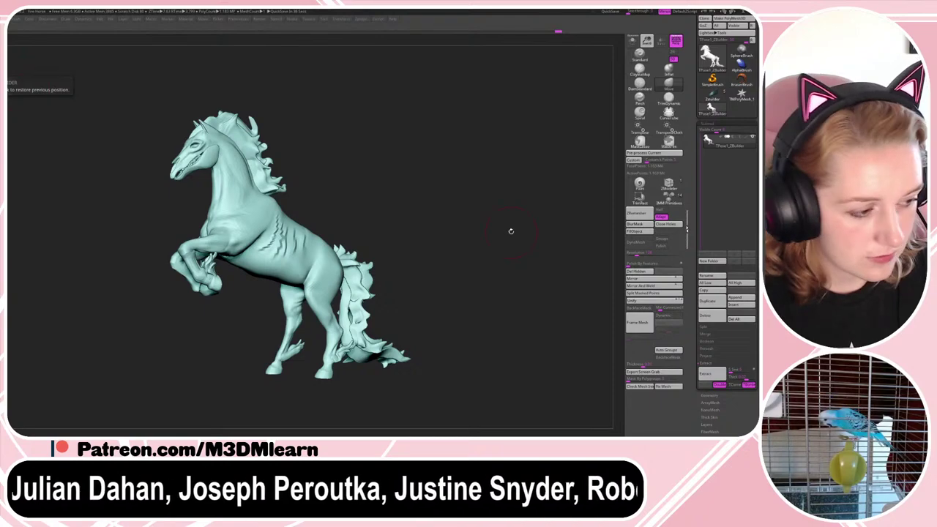
{"action": "left_click_drag", "start_coordinate": [511, 234], "coordinate": [488, 228]}
{"action": "key", "text": "shift+f"}
{"action": "key", "text": "shift+f"}
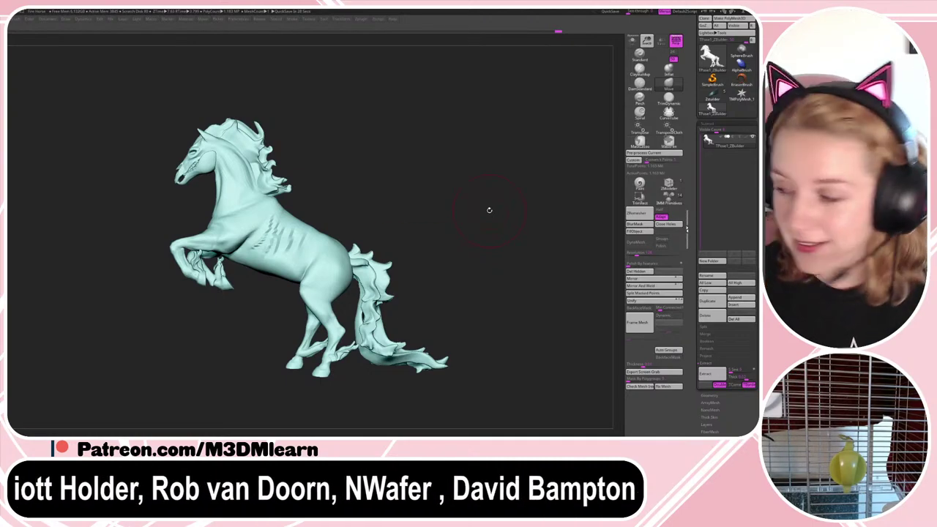
{"action": "left_click_drag", "start_coordinate": [489, 211], "coordinate": [503, 242]}
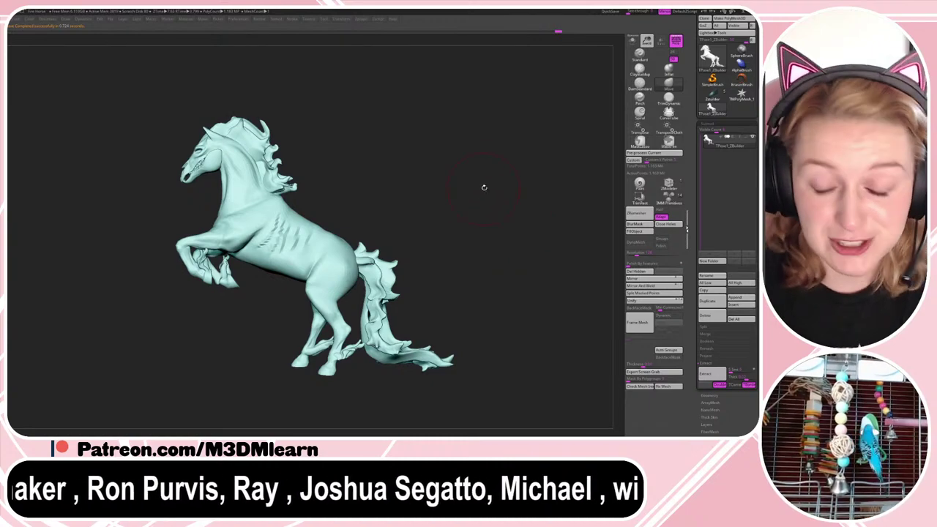
{"action": "key", "text": "shift+f"}
{"action": "key", "text": "shift+f"}
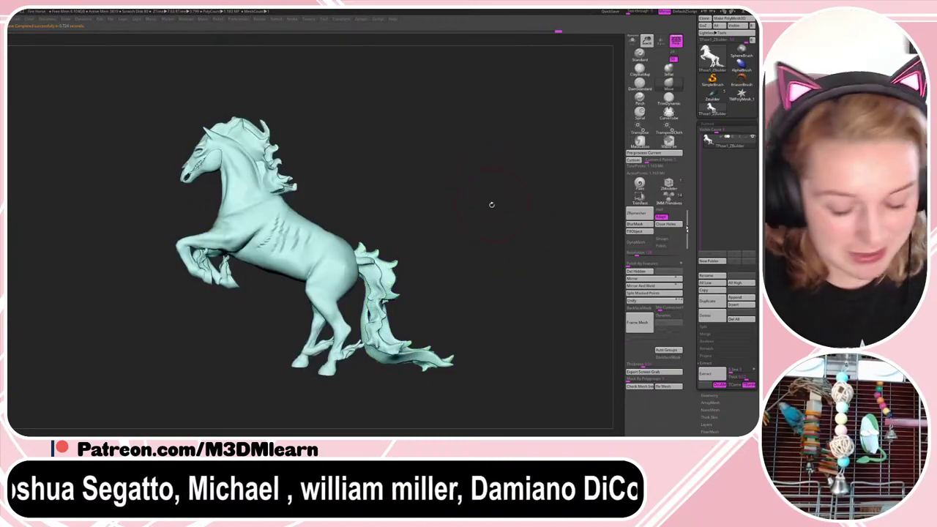
{"action": "left_click_drag", "start_coordinate": [492, 210], "coordinate": [494, 192], "text": "alt"}
{"action": "key", "text": "shift+f"}
{"action": "key", "text": "shift+f"}
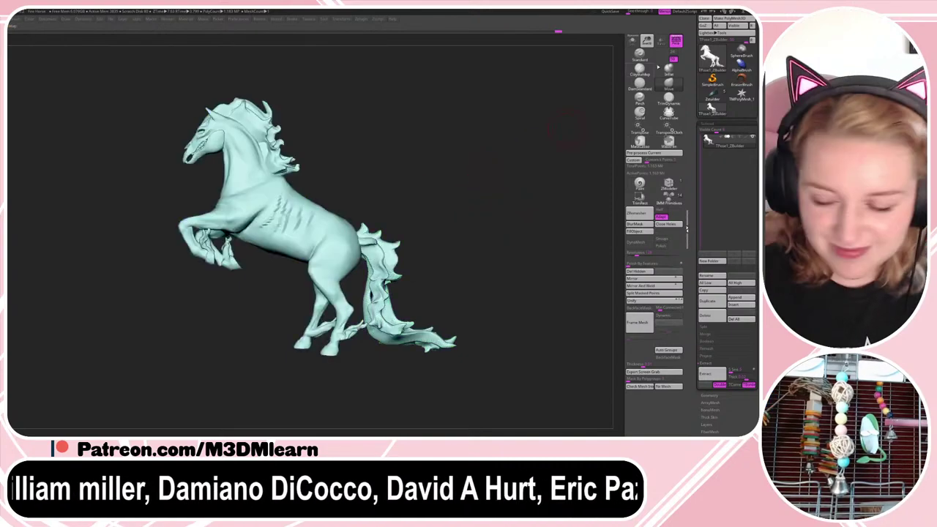
{"action": "left_click", "coordinate": [676, 44]}
- Sculpt along the spine from the withers toward the rump with the Standard brush
{"action": "right_click_drag", "start_coordinate": [513, 249], "coordinate": [511, 246], "text": "ctrl"}
{"action": "right_click", "coordinate": [512, 246]}
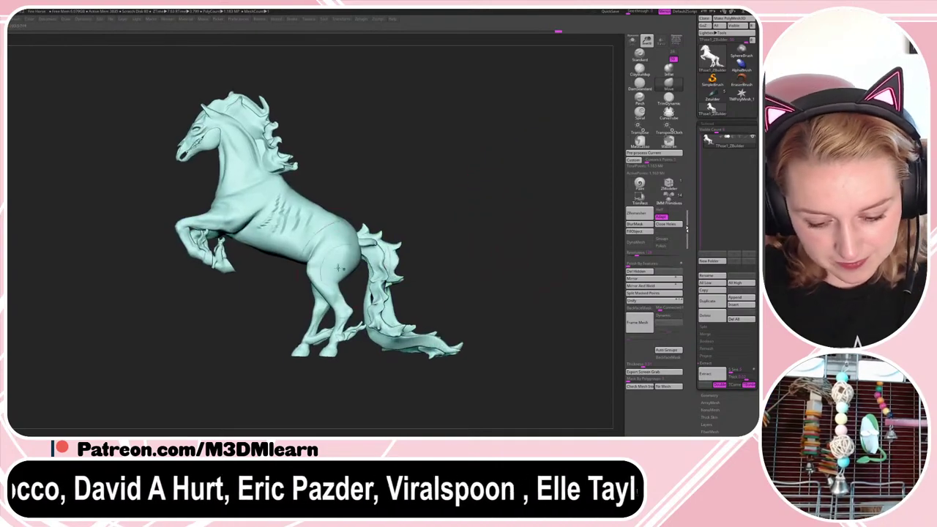
{"action": "right_click", "coordinate": [328, 234]}
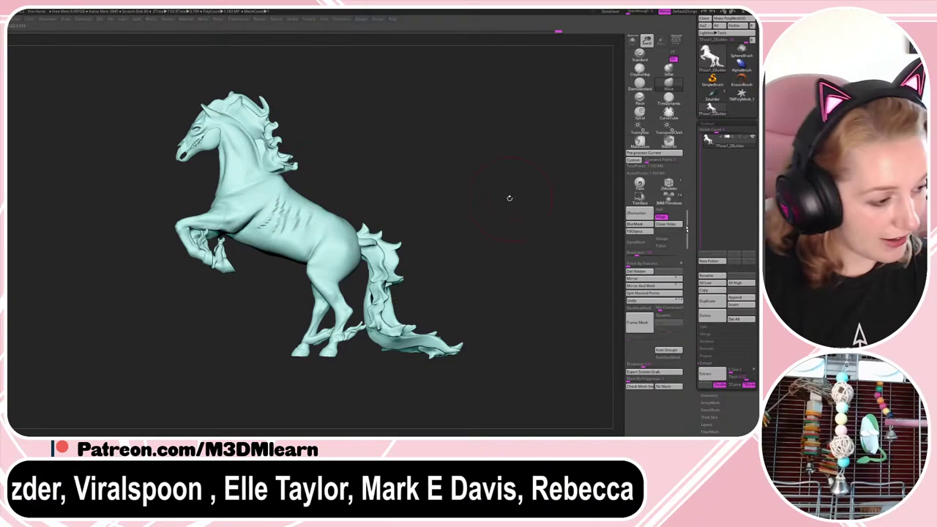
{"action": "left_click_drag", "start_coordinate": [519, 190], "coordinate": [500, 208]}
{"action": "left_click_drag", "start_coordinate": [499, 207], "coordinate": [450, 240], "text": "alt"}
{"action": "right_click", "coordinate": [445, 258]}
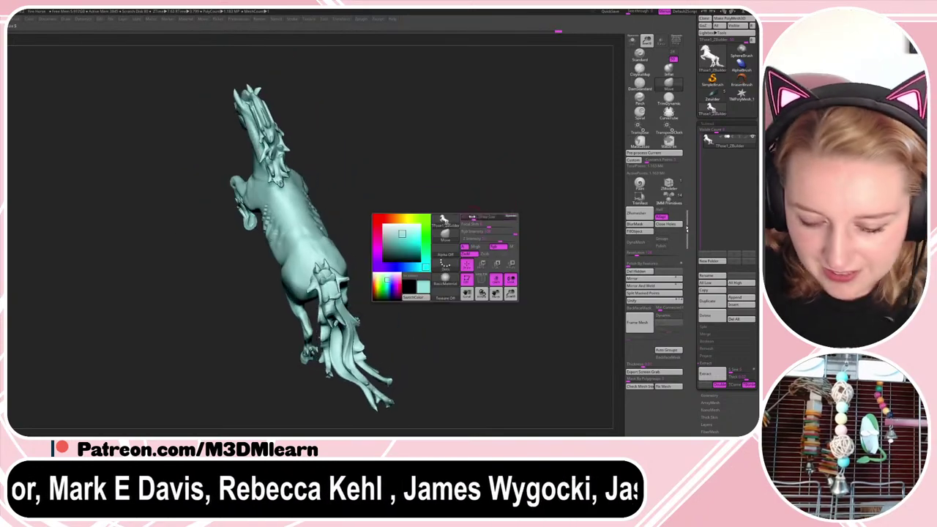
{"action": "left_click", "coordinate": [640, 55]}
{"action": "key", "text": "space"}
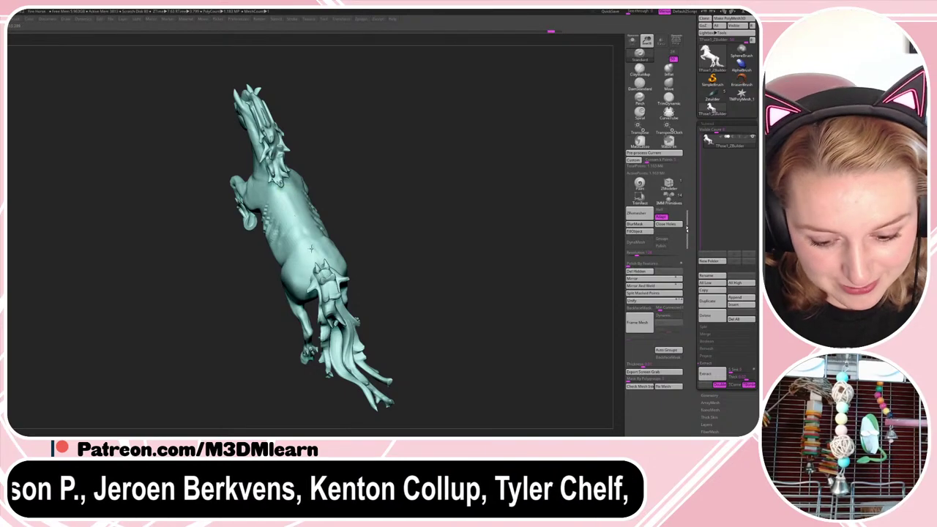
{"action": "left_click_drag", "start_coordinate": [284, 193], "coordinate": [306, 234]}
- Sculpt the flank and belly behind the front legs with the Standard brush
{"action": "mouse_move", "coordinate": [382, 160]}
{"action": "left_mouse_down"}
{"action": "mouse_move", "coordinate": [368, 164]}
{"action": "mouse_move", "coordinate": [372, 157]}
{"action": "mouse_move", "coordinate": [373, 185]}
{"action": "mouse_move", "coordinate": [403, 183]}
{"action": "mouse_move", "coordinate": [441, 142]}
{"action": "mouse_move", "coordinate": [450, 159]}
{"action": "left_mouse_up"}
{"action": "key", "text": "space"}
{"action": "key", "text": "space"}
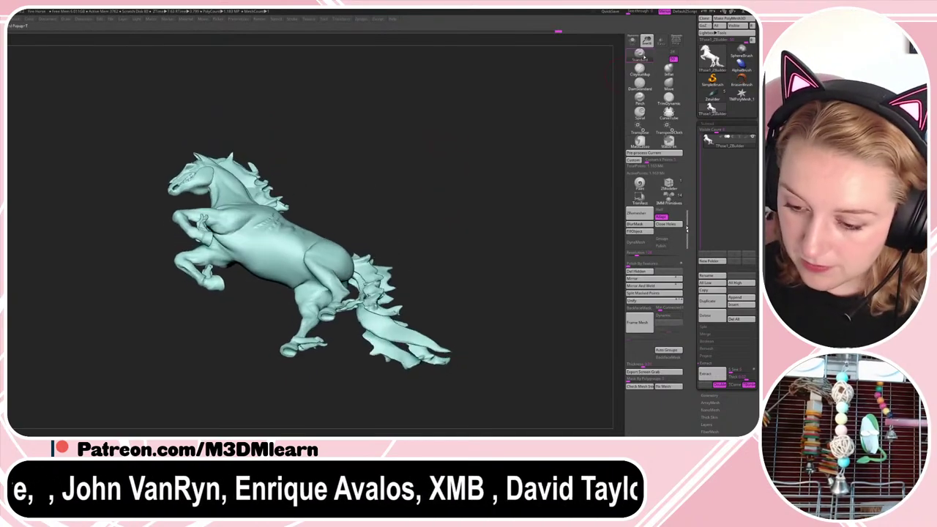
{"action": "left_click", "coordinate": [640, 57]}
{"action": "left_click_drag", "start_coordinate": [310, 197], "coordinate": [331, 162]}
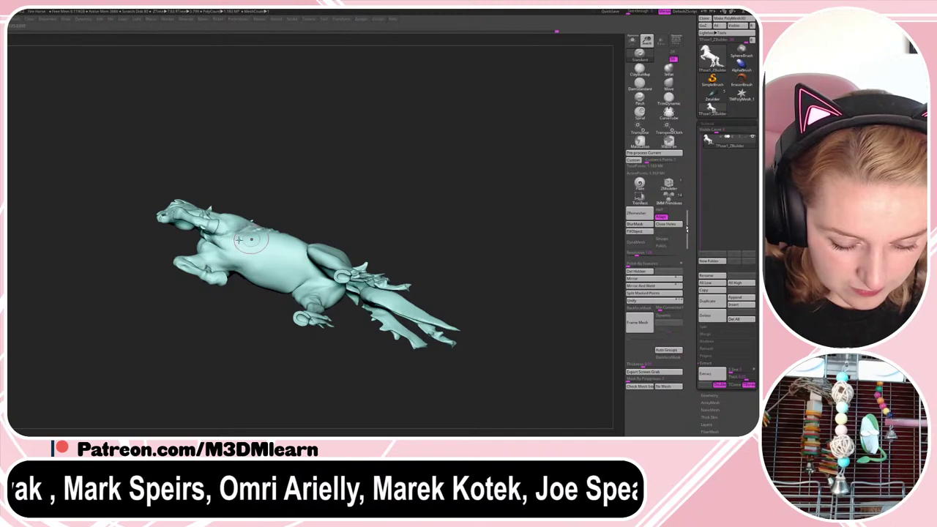
{"action": "left_click_drag", "start_coordinate": [293, 218], "coordinate": [297, 192]}
- Adjust the transition between the belly and the hind legs using the Move brush with backface masking
{"action": "left_click", "coordinate": [669, 84]}
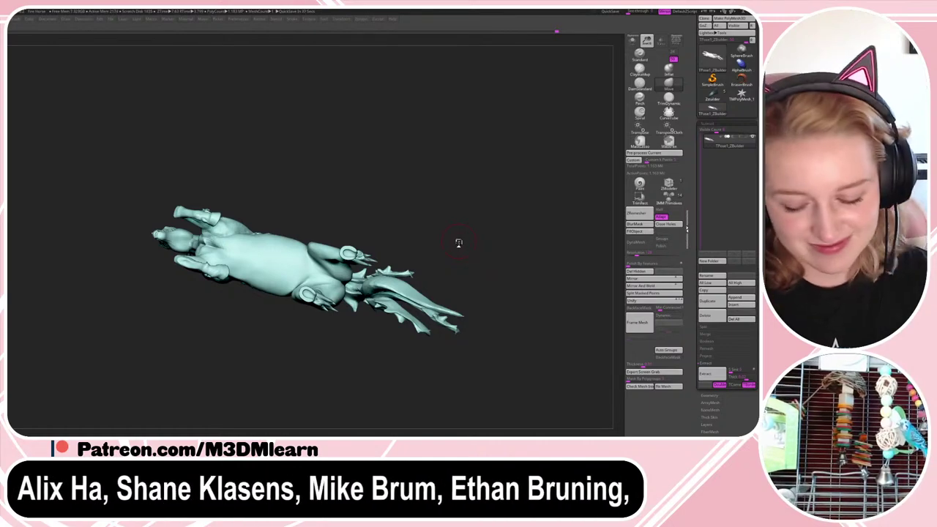
{"action": "left_click_drag", "start_coordinate": [499, 229], "coordinate": [516, 216]}
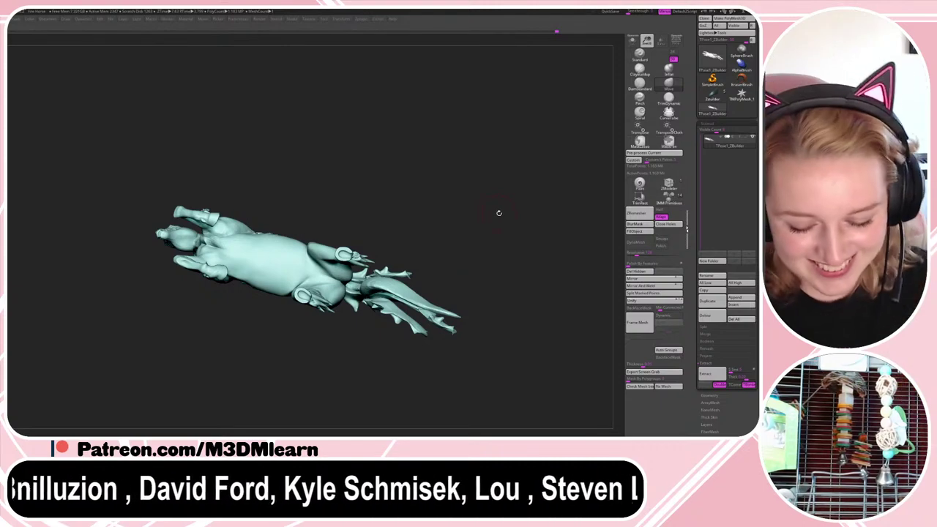
{"action": "left_click_drag", "start_coordinate": [498, 212], "coordinate": [596, 123]}
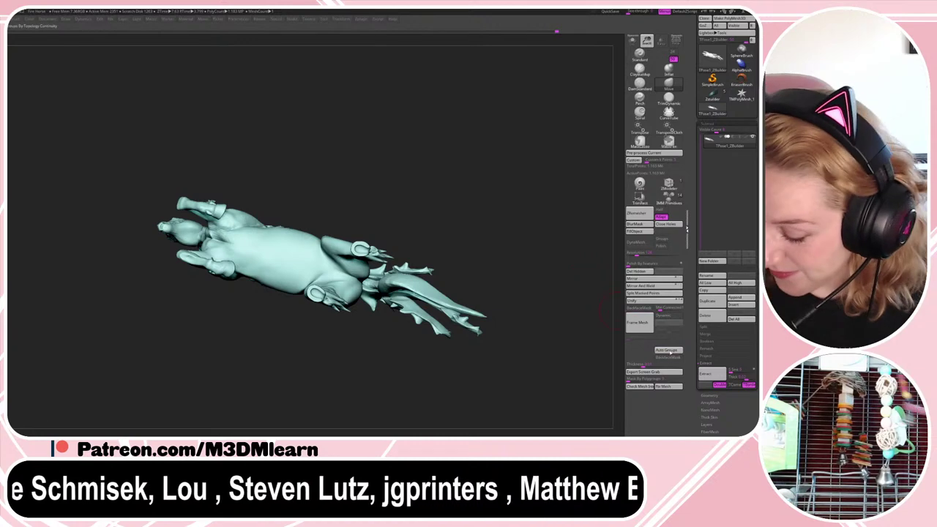
{"action": "key", "text": "space"}
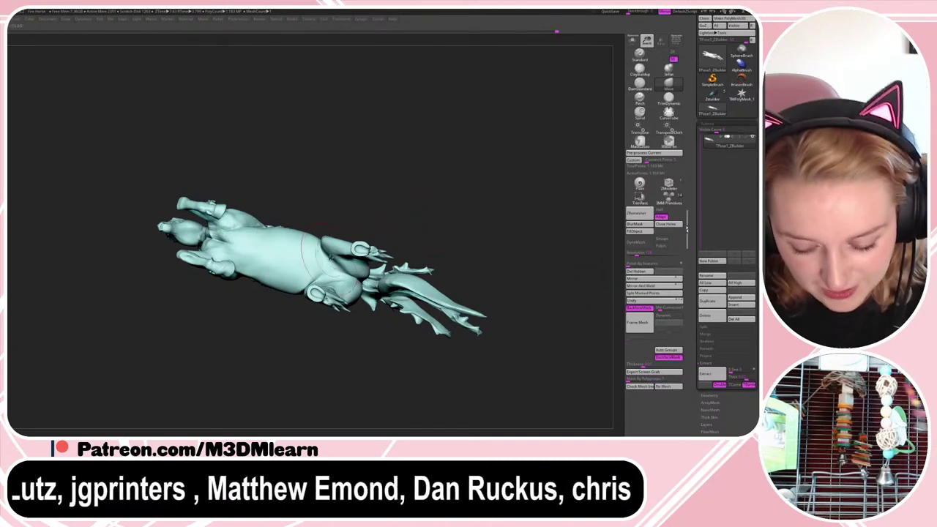
{"action": "left_click_drag", "start_coordinate": [332, 259], "coordinate": [333, 264]}
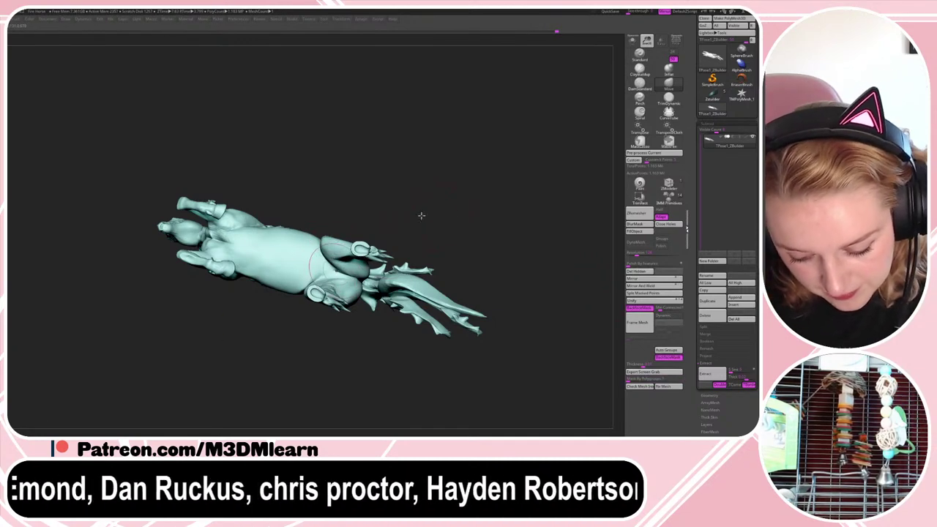
{"action": "key", "text": "space"}
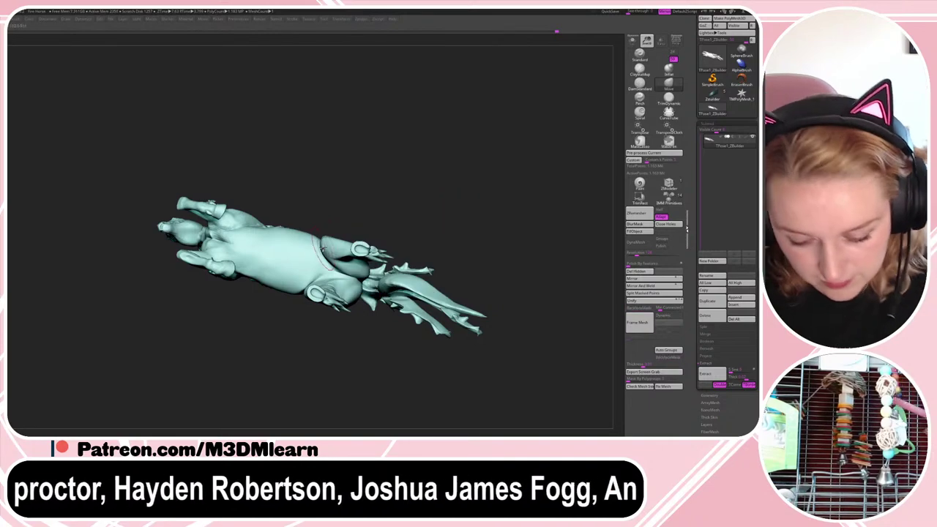
- Reshape the shoulder area behind the raised front leg with the Move brush and smooth its transition into the ribs
{"action": "left_click_drag", "start_coordinate": [524, 214], "coordinate": [521, 240]}
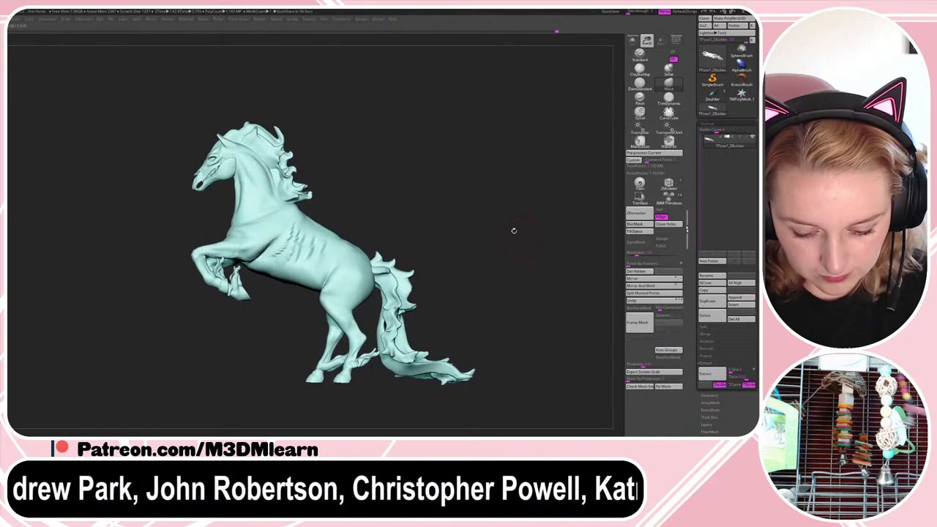
{"action": "key", "text": "space"}
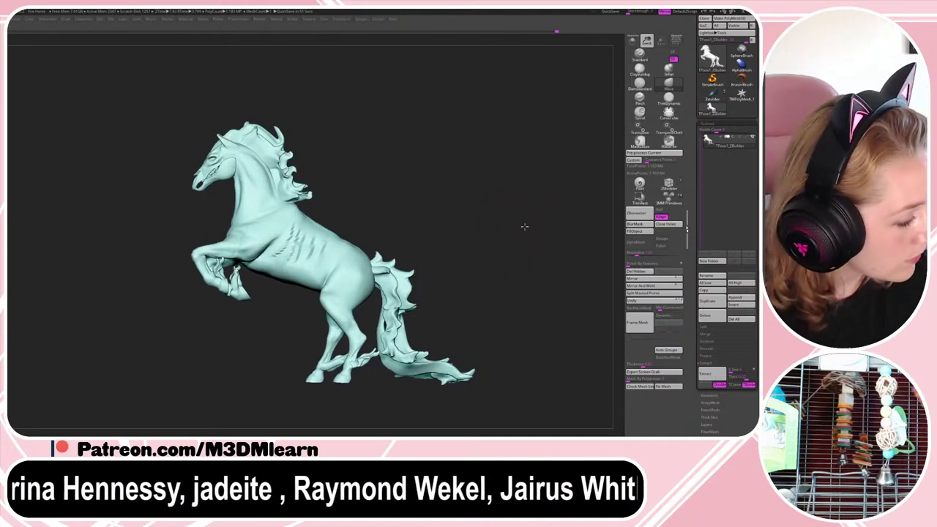
{"action": "left_click_drag", "start_coordinate": [524, 227], "coordinate": [518, 233]}
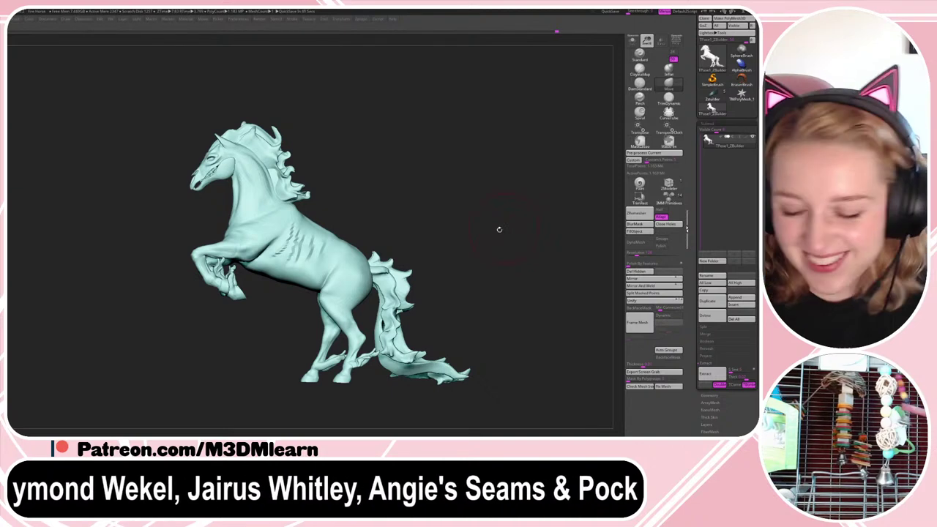
{"action": "left_click_drag", "start_coordinate": [503, 227], "coordinate": [503, 223]}
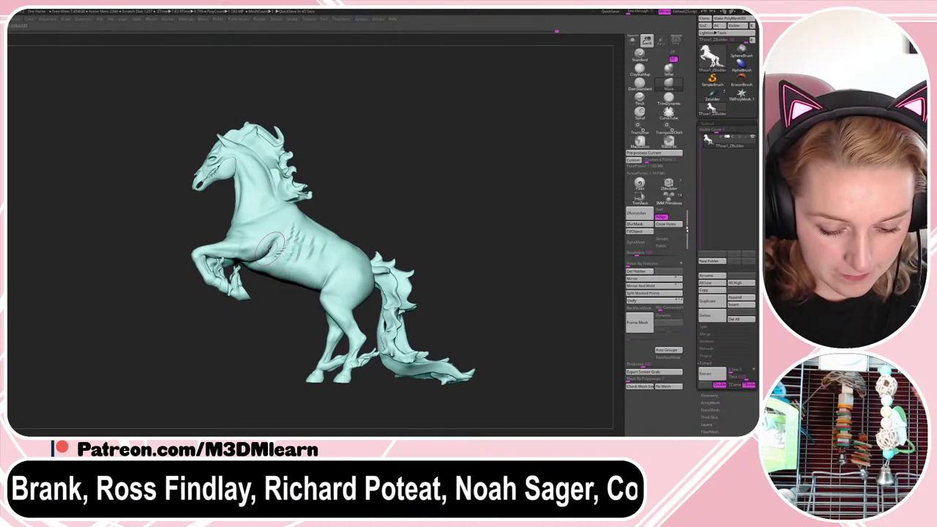
{"action": "key", "text": "space"}
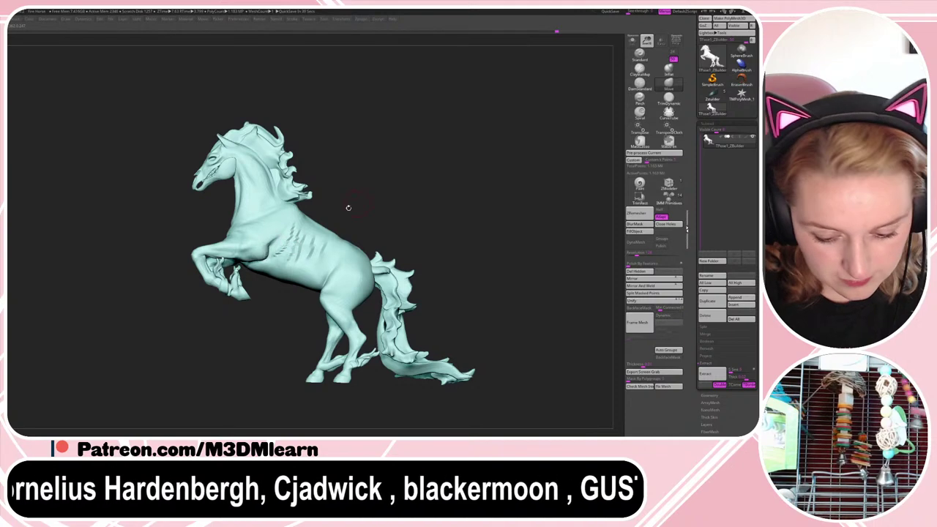
{"action": "left_click_drag", "start_coordinate": [271, 245], "coordinate": [279, 235], "text": "shift"}
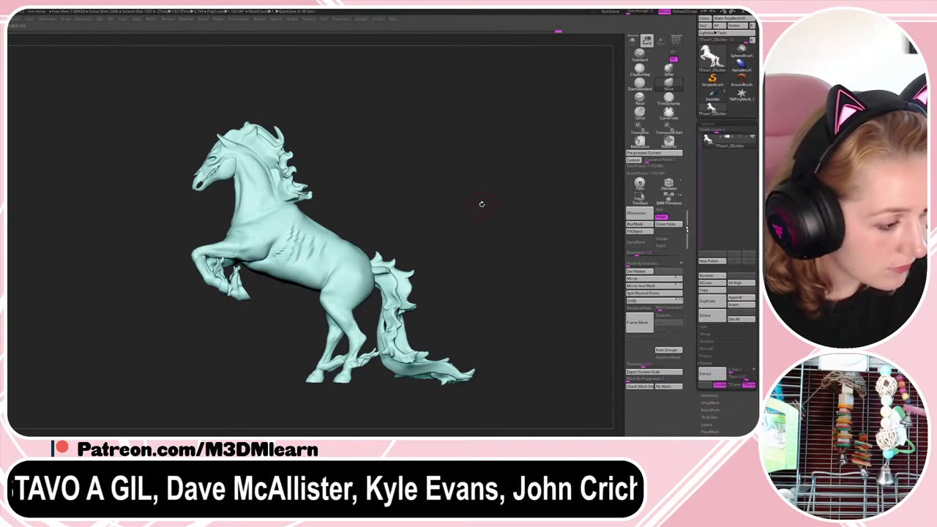
{"action": "right_click", "coordinate": [451, 201]}
{"action": "right_click", "coordinate": [368, 193]}
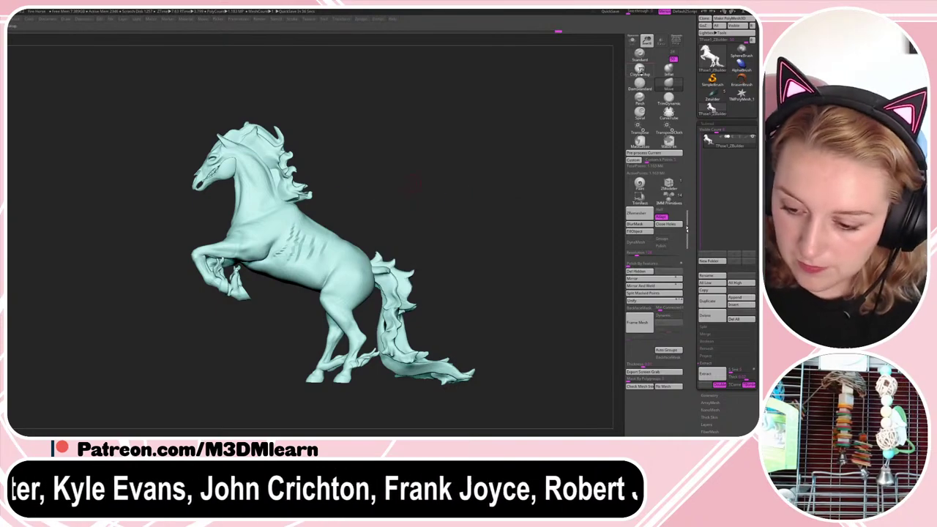
- Build up the chest muscles between the front legs on the horse's underside with the ClayBuildup brush
{"action": "left_click", "coordinate": [640, 70]}
{"action": "right_click_drag", "start_coordinate": [500, 210], "coordinate": [506, 161]}
{"action": "right_click", "coordinate": [504, 207]}
{"action": "right_click", "coordinate": [478, 219]}
{"action": "right_click_drag", "start_coordinate": [478, 219], "coordinate": [473, 177]}
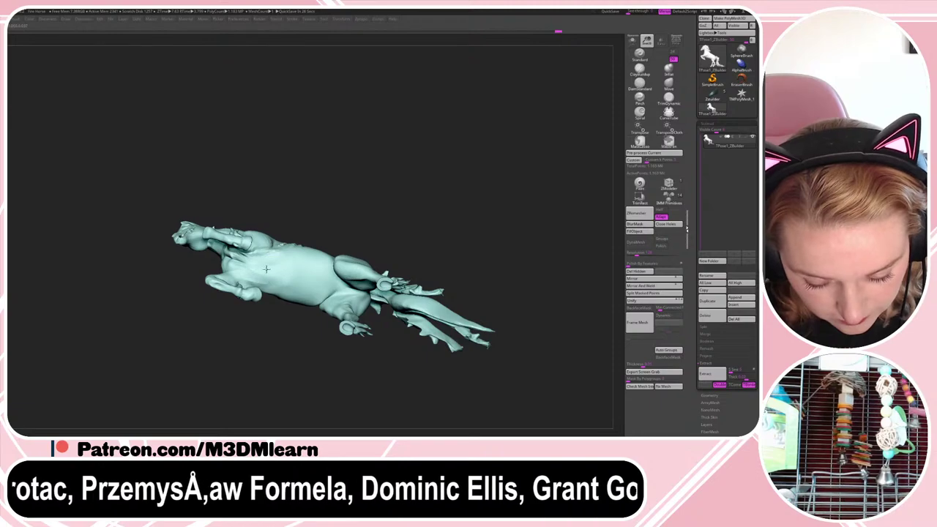
{"action": "right_click_drag", "start_coordinate": [542, 198], "coordinate": [542, 217]}
{"action": "right_click", "coordinate": [540, 204]}
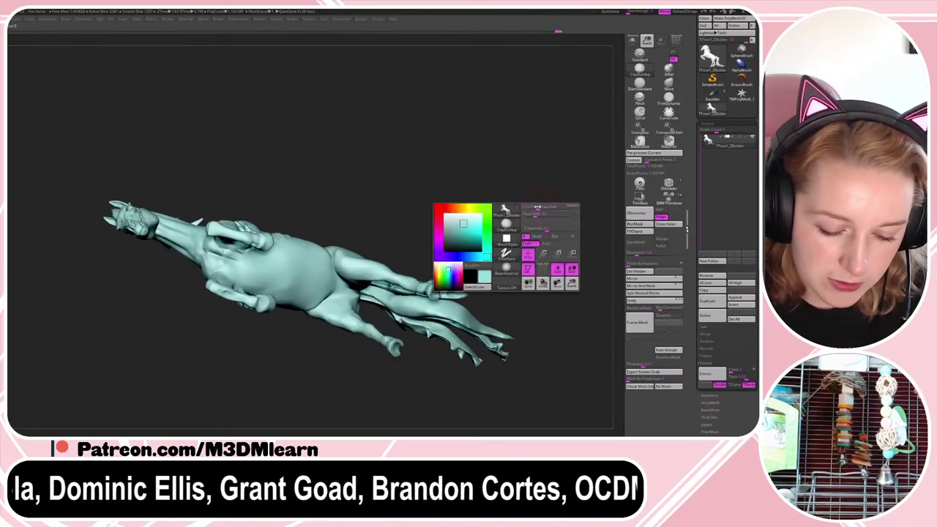
{"action": "mouse_move", "coordinate": [211, 258]}
{"action": "left_mouse_down"}
{"action": "mouse_move", "coordinate": [218, 268]}
{"action": "mouse_move", "coordinate": [214, 261]}
{"action": "left_mouse_up"}
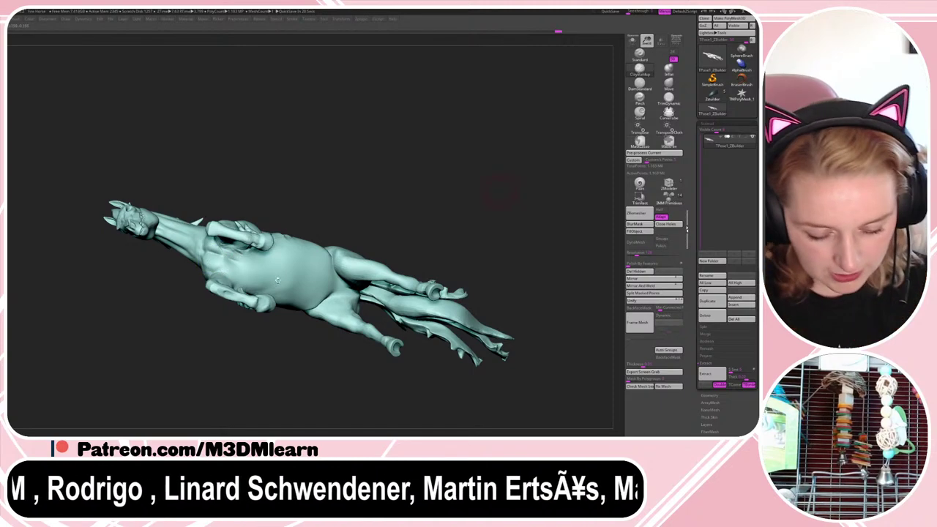
{"action": "left_click_drag", "start_coordinate": [313, 194], "coordinate": [243, 272]}
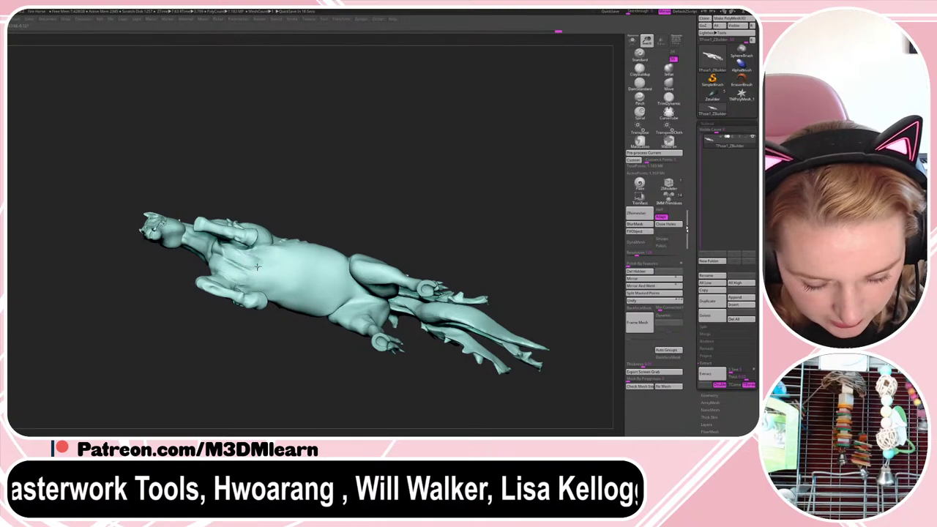
- Smooth and build up the belly contour just behind the raised front legs
{"action": "left_click_drag", "start_coordinate": [442, 176], "coordinate": [427, 200]}
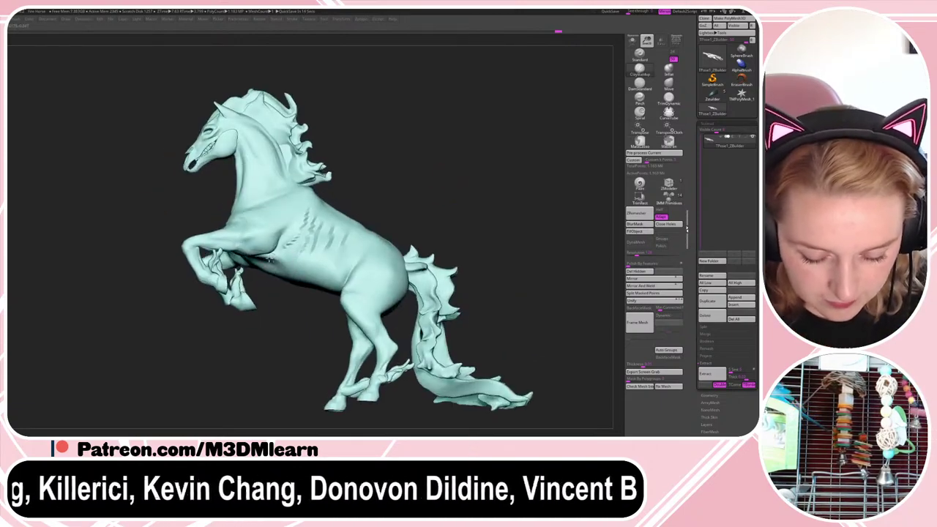
{"action": "mouse_move", "coordinate": [270, 255]}
{"action": "left_mouse_down", "text": "shift"}
{"action": "mouse_move", "coordinate": [282, 256]}
{"action": "mouse_move", "coordinate": [269, 255]}
{"action": "left_mouse_up", "text": "shift"}
{"action": "mouse_move", "coordinate": [414, 170]}
{"action": "left_mouse_down"}
{"action": "mouse_move", "coordinate": [433, 166]}
{"action": "mouse_move", "coordinate": [473, 194]}
{"action": "mouse_move", "coordinate": [486, 176]}
{"action": "left_mouse_up"}
{"action": "mouse_move", "coordinate": [294, 267]}
{"action": "left_mouse_down"}
{"action": "mouse_move", "coordinate": [309, 267]}
{"action": "mouse_move", "coordinate": [307, 251]}
{"action": "mouse_move", "coordinate": [319, 271]}
{"action": "left_mouse_up"}
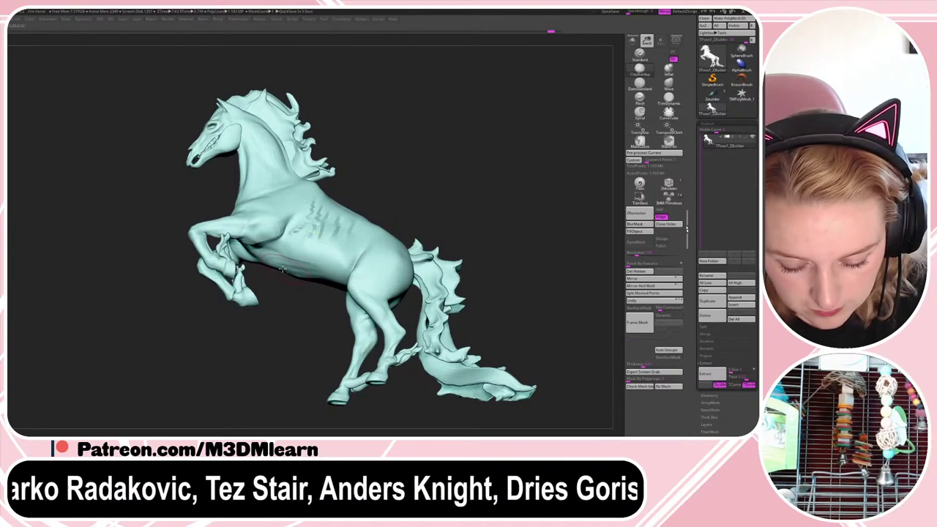
{"action": "left_click_drag", "start_coordinate": [434, 160], "coordinate": [383, 184]}
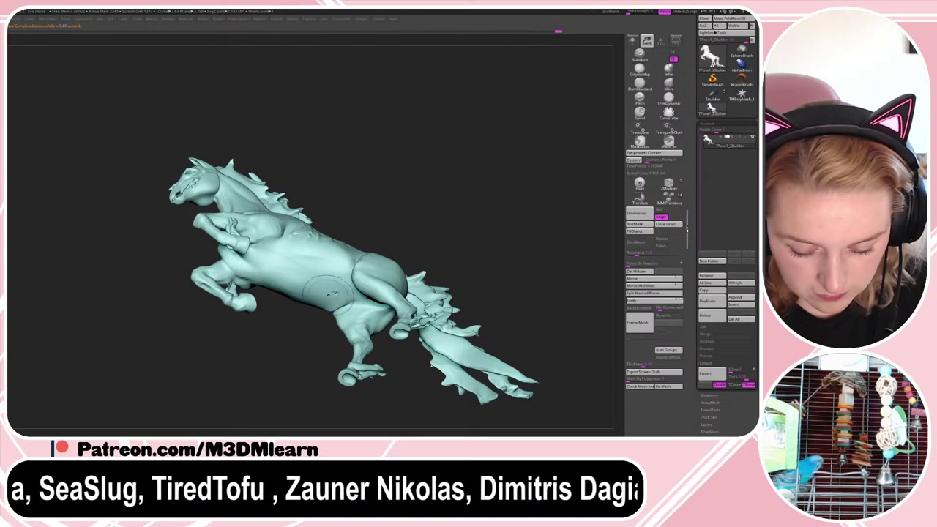
- Flatten the lower belly in front of the hind legs with the TrimDynamic brush and smooth its lower edge
{"action": "left_click", "coordinate": [671, 89]}
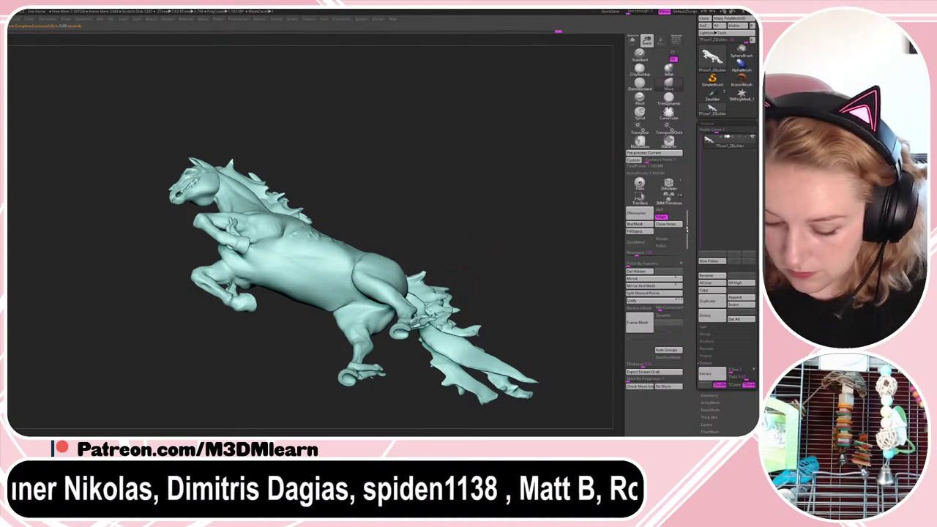
{"action": "left_click", "coordinate": [667, 101]}
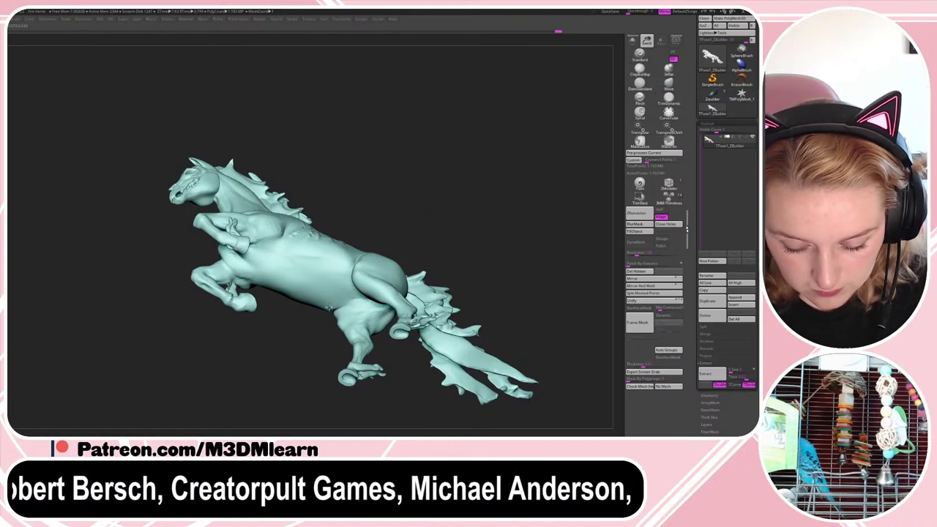
{"action": "left_click_drag", "start_coordinate": [489, 183], "coordinate": [500, 217]}
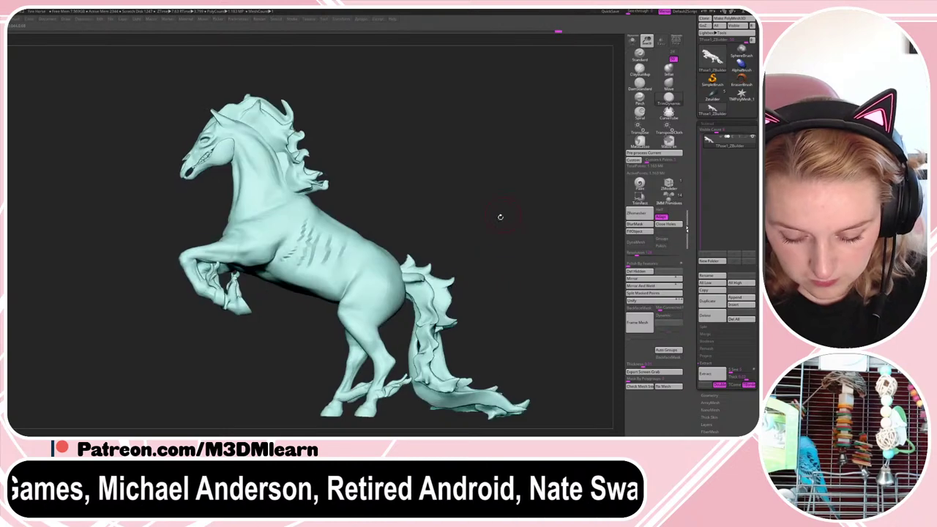
{"action": "left_click_drag", "start_coordinate": [290, 276], "coordinate": [285, 279], "text": "shift"}
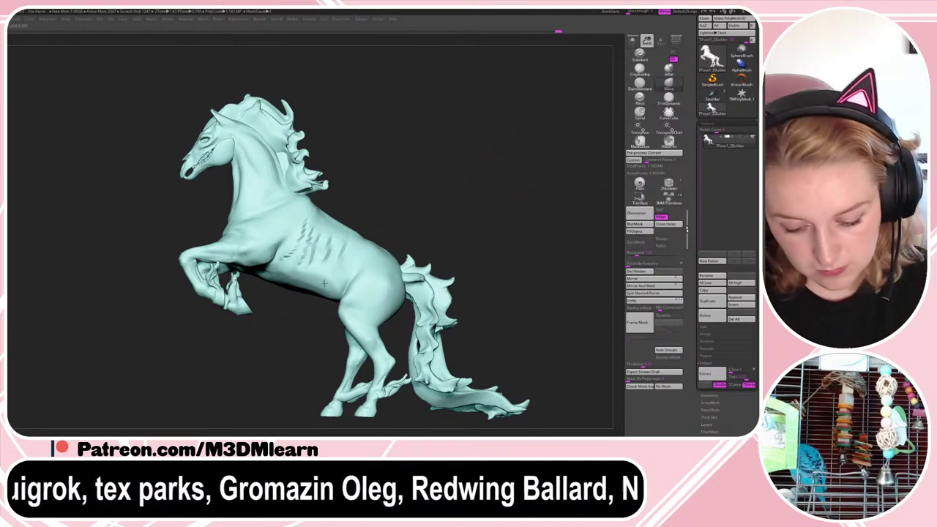
- Reshape the belly and flank outline between the ribs and hind legs with the Move brush, smoothing the transition
{"action": "key", "text": "space"}
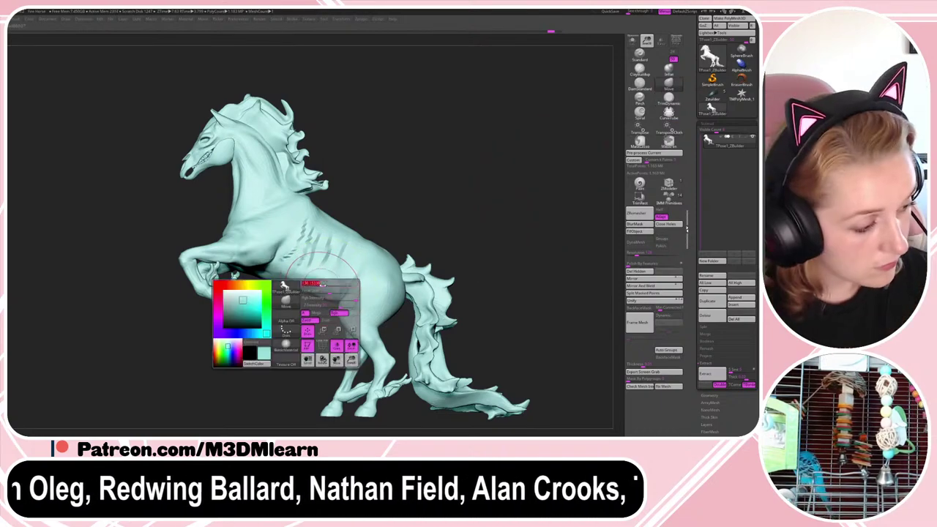
{"action": "left_click_drag", "start_coordinate": [489, 249], "coordinate": [483, 228], "text": "alt"}
{"action": "key", "text": "space"}
{"action": "key", "text": "shift+f"}
{"action": "key", "text": "shift+f"}
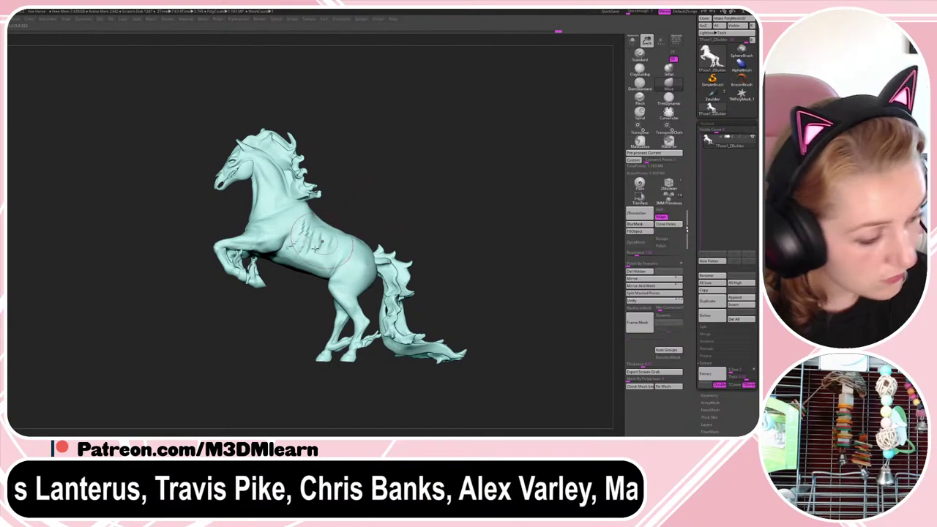
{"action": "key", "text": "space"}
{"action": "left_click_drag", "start_coordinate": [387, 203], "coordinate": [297, 273]}
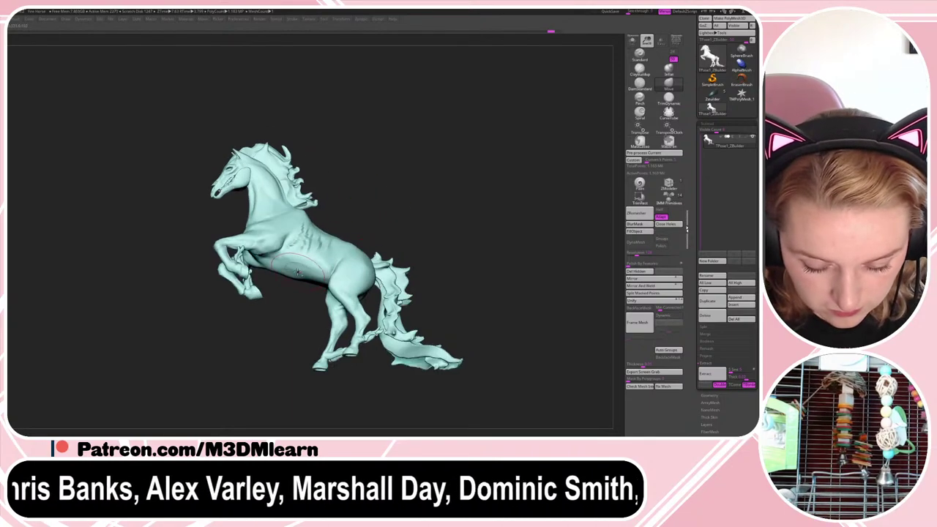
{"action": "left_click_drag", "start_coordinate": [383, 181], "coordinate": [395, 203]}
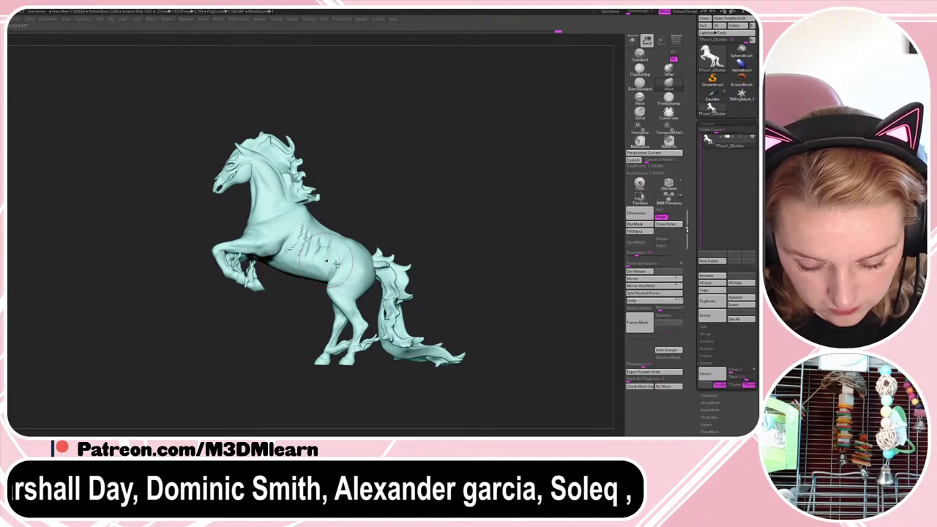
{"action": "left_click_drag", "start_coordinate": [335, 269], "coordinate": [322, 279], "text": "shift"}
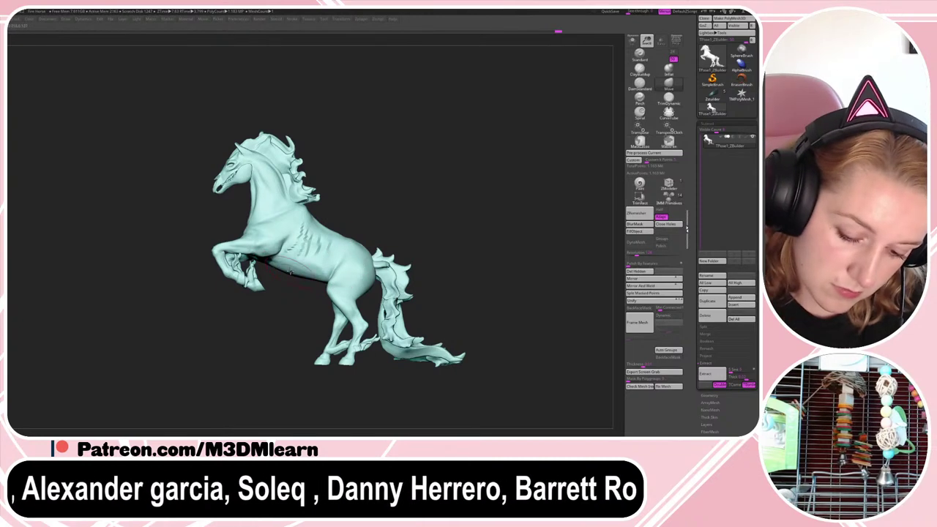
- Isolate the hindquarters and tail with a blurred, inverted mask, reposition them slightly with the gizmo, and clear the mask
{"action": "left_click_drag", "start_coordinate": [462, 215], "coordinate": [512, 252]}
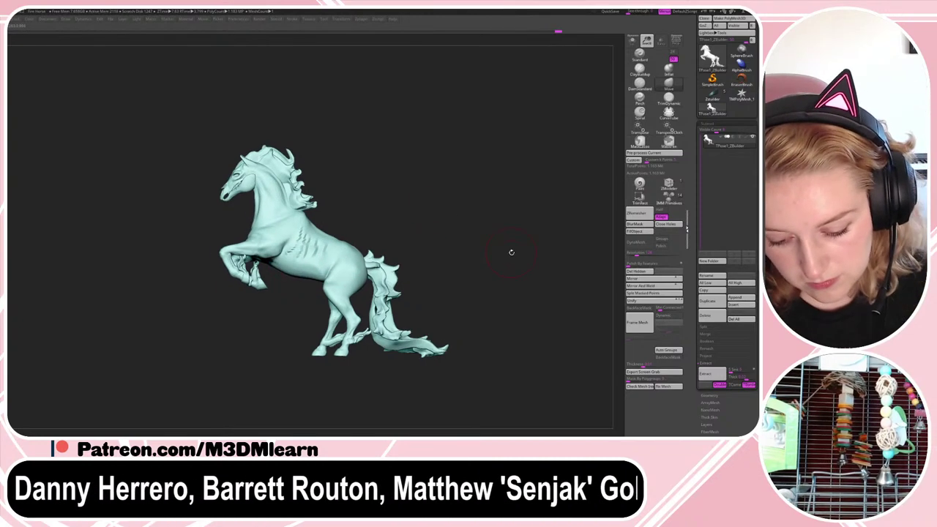
{"action": "left_click_drag", "start_coordinate": [556, 222], "coordinate": [303, 391], "text": "ctrl"}
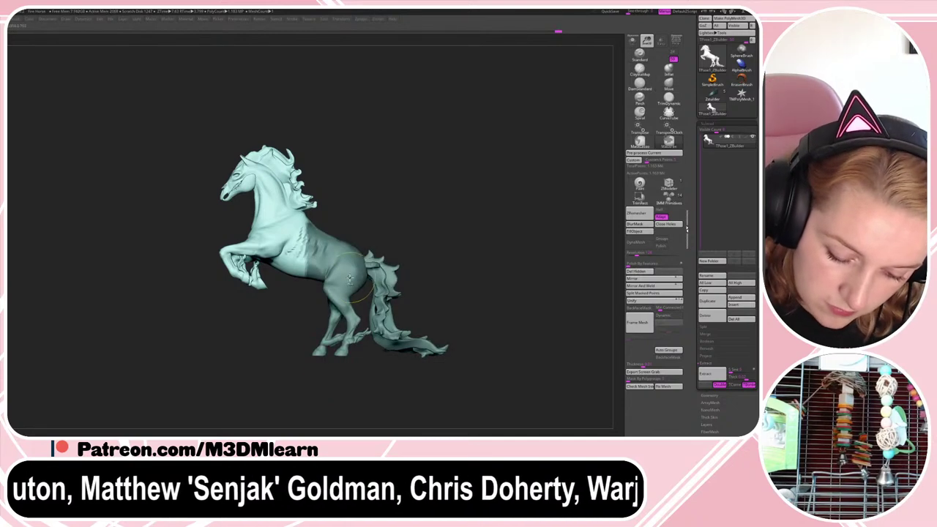
{"action": "left_click", "coordinate": [343, 268], "text": "ctrl"}
{"action": "left_click", "coordinate": [409, 207], "text": "ctrl"}
{"action": "key", "text": "w"}
{"action": "left_click_drag", "start_coordinate": [420, 280], "coordinate": [424, 281]}
{"action": "key", "text": "ctrl+z"}
{"action": "left_click", "coordinate": [342, 268], "text": "alt"}
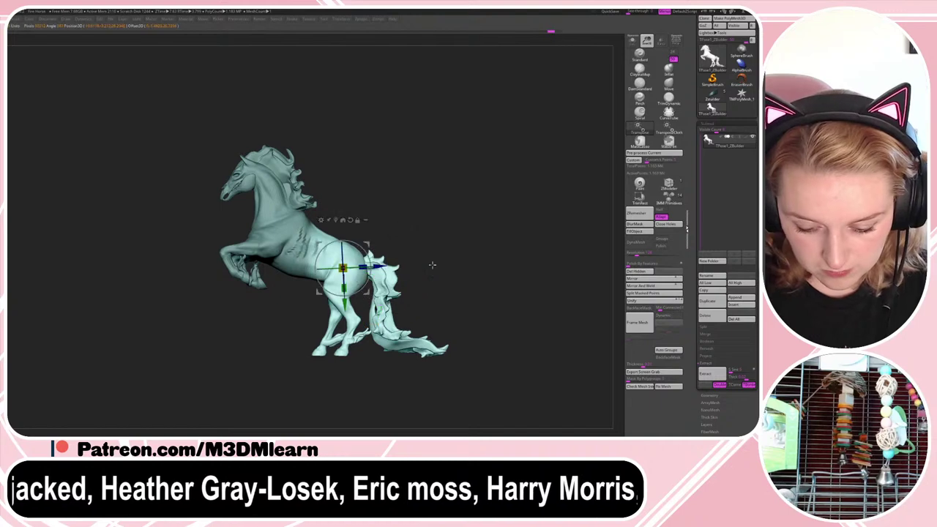
{"action": "left_click_drag", "start_coordinate": [307, 268], "coordinate": [312, 268]}
{"action": "left_click_drag", "start_coordinate": [348, 302], "coordinate": [348, 305]}
{"action": "key", "text": "q"}
{"action": "left_click_drag", "start_coordinate": [481, 241], "coordinate": [486, 242], "text": "ctrl"}
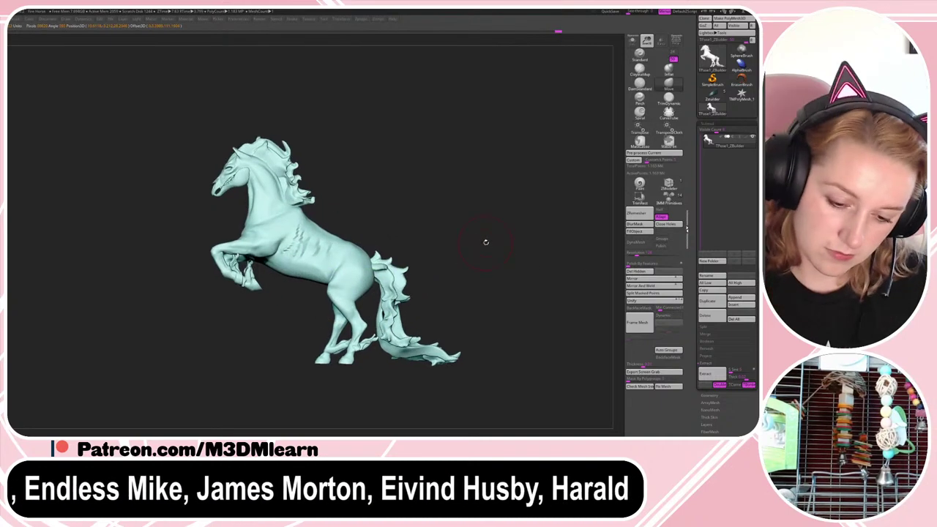
- Turn on perspective and refine the upper hind legs from the front and side with the Move brush and smoothing
{"action": "left_click", "coordinate": [675, 41]}
{"action": "left_click_drag", "start_coordinate": [540, 257], "coordinate": [517, 203]}
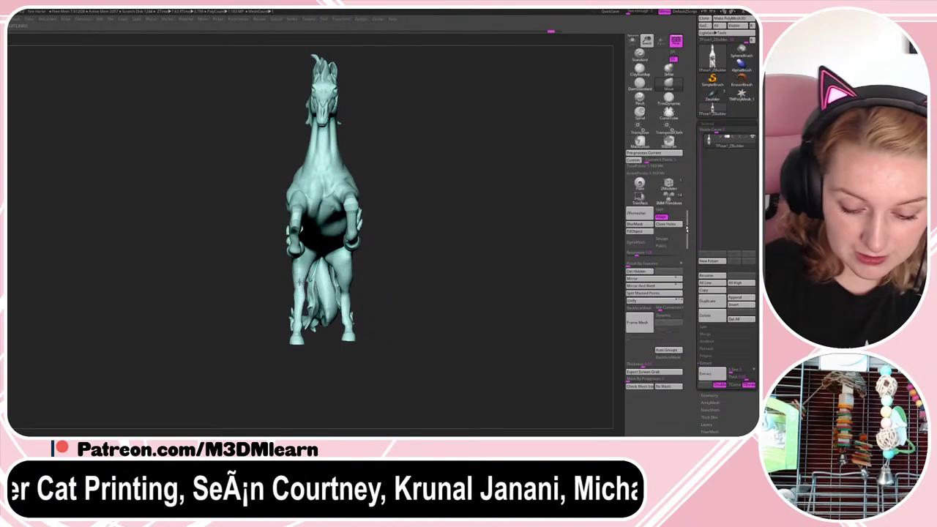
{"action": "left_click_drag", "start_coordinate": [301, 284], "coordinate": [308, 281], "text": "shift"}
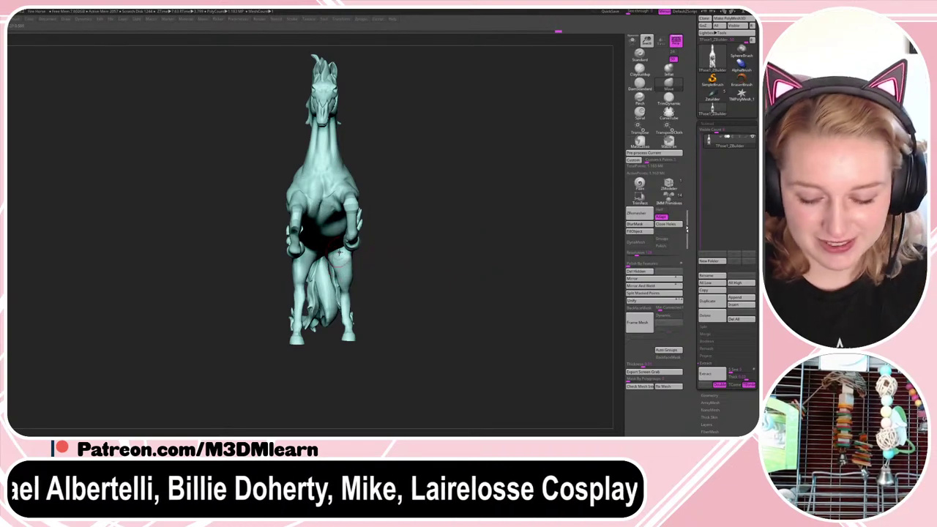
{"action": "right_click", "coordinate": [356, 280]}
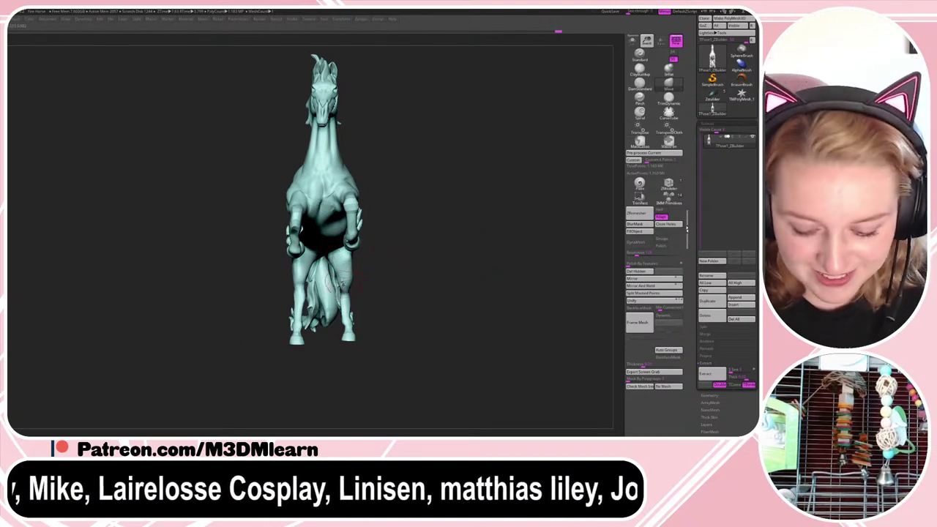
{"action": "mouse_move", "coordinate": [510, 247]}
{"action": "left_mouse_down"}
{"action": "mouse_move", "coordinate": [502, 242]}
{"action": "mouse_move", "coordinate": [510, 240]}
{"action": "left_mouse_up"}
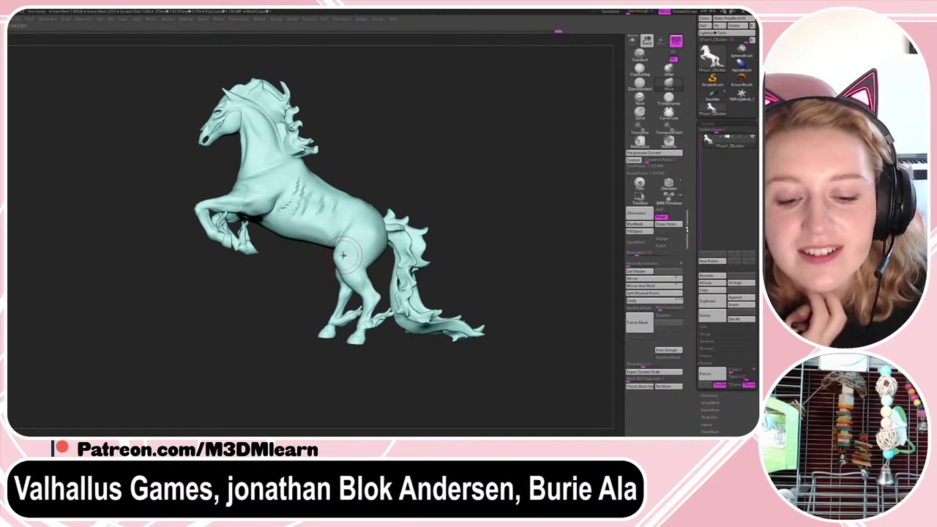
{"action": "mouse_move", "coordinate": [526, 231]}
{"action": "left_mouse_down", "text": "alt"}
{"action": "mouse_move", "coordinate": [526, 205]}
{"action": "mouse_move", "coordinate": [522, 220]}
{"action": "left_mouse_up", "text": "alt"}
{"action": "key", "text": "space"}
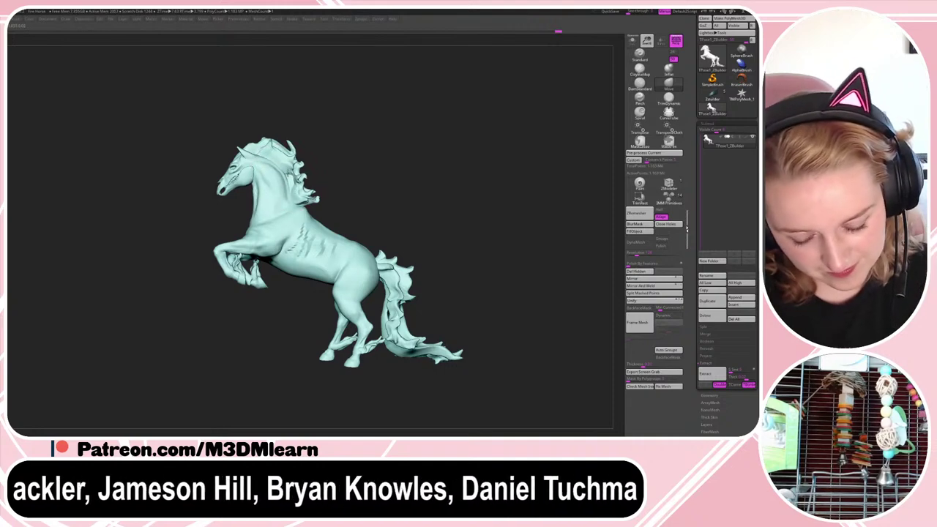
{"action": "key", "text": "space"}
{"action": "key", "text": "ctrl+z"}
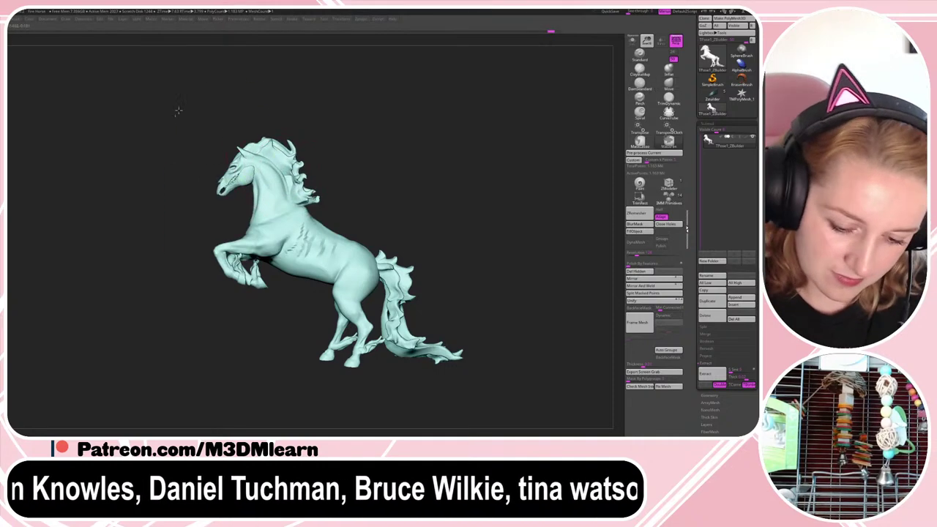
- Isolate the head and neck with a blurred, inverted mask, shift and rotate them with the gizmo, and clear the mask
{"action": "mouse_move", "coordinate": [175, 119]}
{"action": "left_mouse_down", "text": "ctrl"}
{"action": "mouse_move", "coordinate": [356, 188]}
{"action": "mouse_move", "coordinate": [361, 201]}
{"action": "left_mouse_up", "text": "ctrl"}
{"action": "left_click", "coordinate": [290, 187], "text": "ctrl"}
{"action": "left_click", "coordinate": [290, 183], "text": "ctrl"}
{"action": "left_click", "coordinate": [331, 161], "text": "ctrl"}
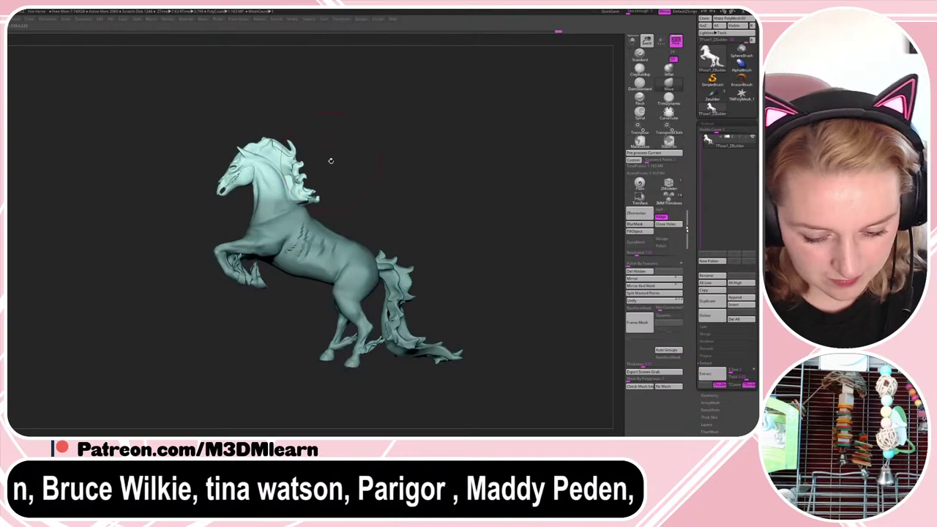
{"action": "key", "text": "w"}
{"action": "left_click", "coordinate": [345, 224]}
{"action": "left_click_drag", "start_coordinate": [291, 219], "coordinate": [289, 211]}
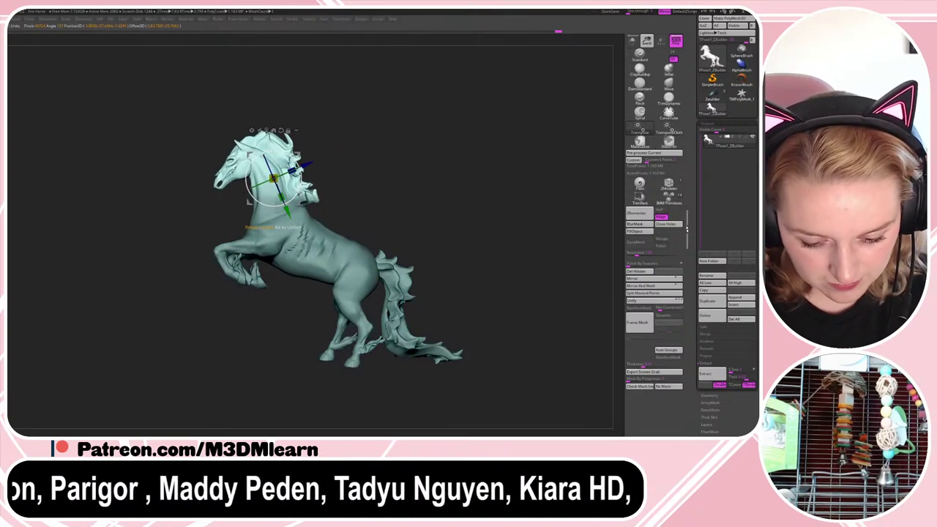
{"action": "left_click_drag", "start_coordinate": [248, 180], "coordinate": [250, 191]}
{"action": "key", "text": "q"}
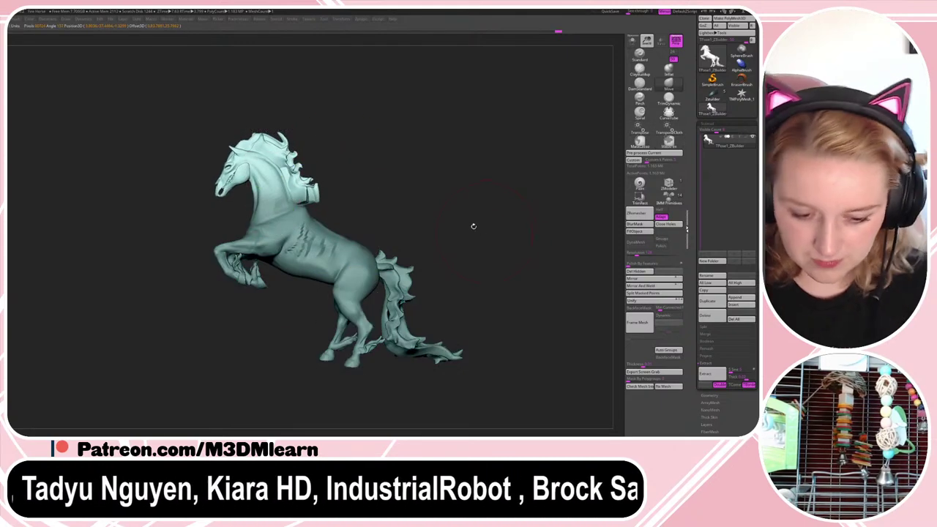
{"action": "key", "text": "w"}
{"action": "left_click_drag", "start_coordinate": [296, 151], "coordinate": [301, 152]}
{"action": "key", "text": "q"}
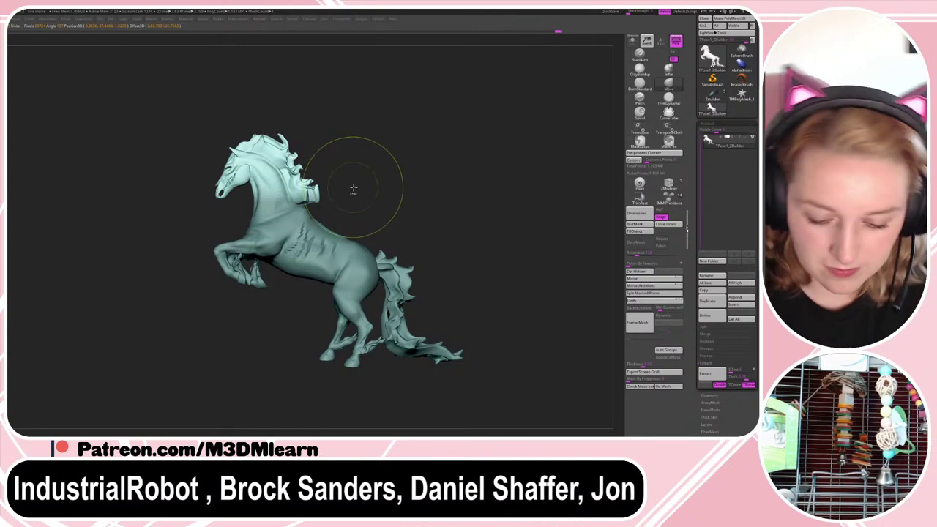
{"action": "left_click_drag", "start_coordinate": [354, 188], "coordinate": [373, 209], "text": "ctrl"}
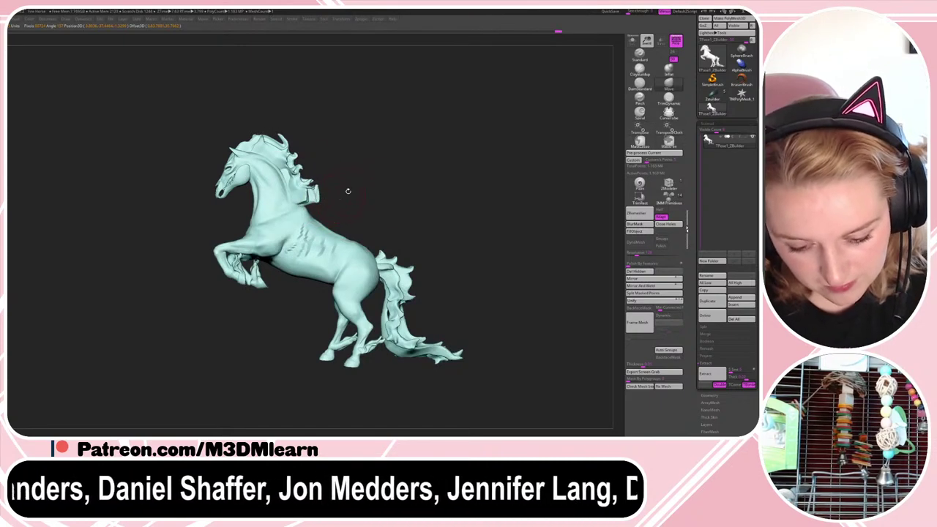
- Pull the distorted lower lock of the mane back toward the neck with the Move brush
{"action": "key", "text": "space"}
{"action": "left_click_drag", "start_coordinate": [315, 192], "coordinate": [308, 197]}
{"action": "mouse_move", "coordinate": [366, 192]}
{"action": "left_mouse_down"}
{"action": "mouse_move", "coordinate": [380, 192]}
{"action": "mouse_move", "coordinate": [340, 191]}
{"action": "left_mouse_up"}
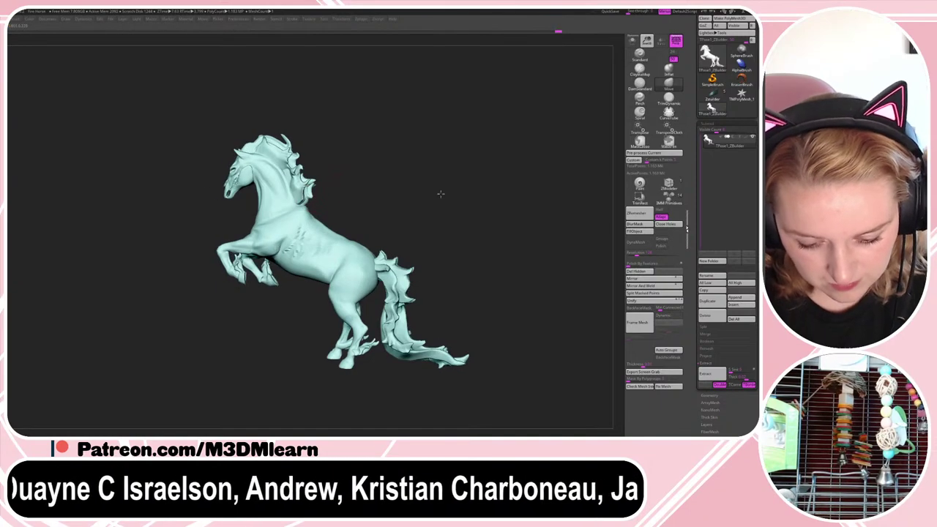
{"action": "left_click_drag", "start_coordinate": [440, 194], "coordinate": [427, 186], "text": "shift"}
{"action": "key", "text": "space"}
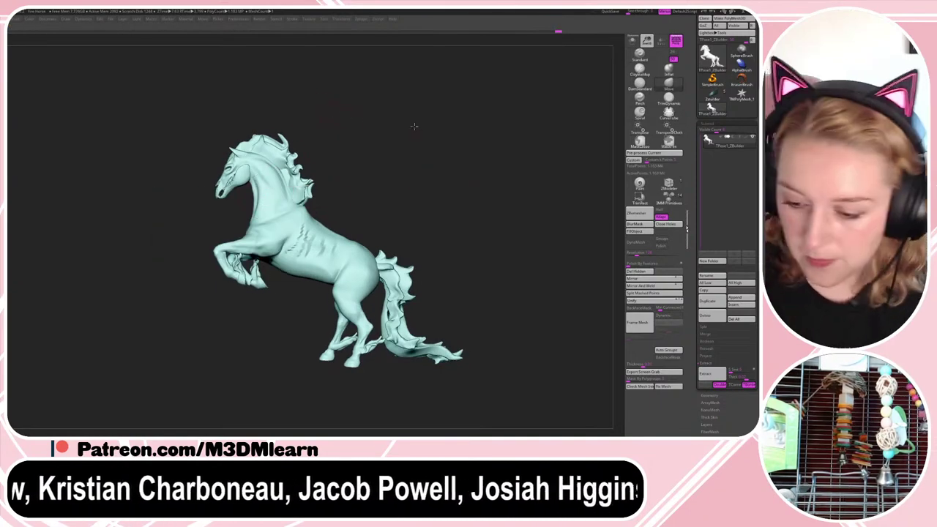
- Isolate the head with a blurred, inverted mask, rotate the muzzle slightly toward the chest with the gizmo, and clear the mask
{"action": "left_click_drag", "start_coordinate": [498, 113], "coordinate": [516, 123], "text": "alt"}
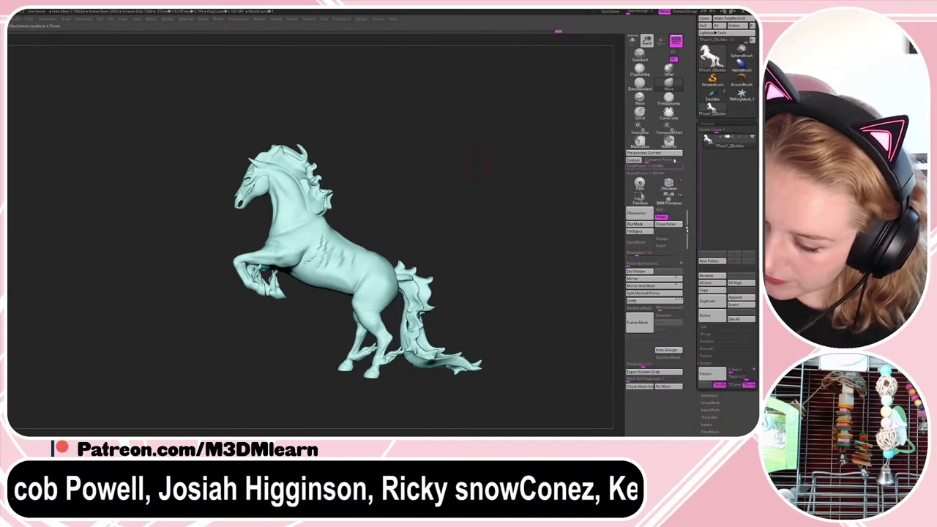
{"action": "mouse_move", "coordinate": [271, 102]}
{"action": "left_mouse_down", "text": "ctrl"}
{"action": "mouse_move", "coordinate": [267, 187]}
{"action": "mouse_move", "coordinate": [274, 121]}
{"action": "left_mouse_up", "text": "ctrl"}
{"action": "left_click", "coordinate": [277, 172], "text": "ctrl"}
{"action": "left_click", "coordinate": [320, 115], "text": "ctrl"}
{"action": "key", "text": "w"}
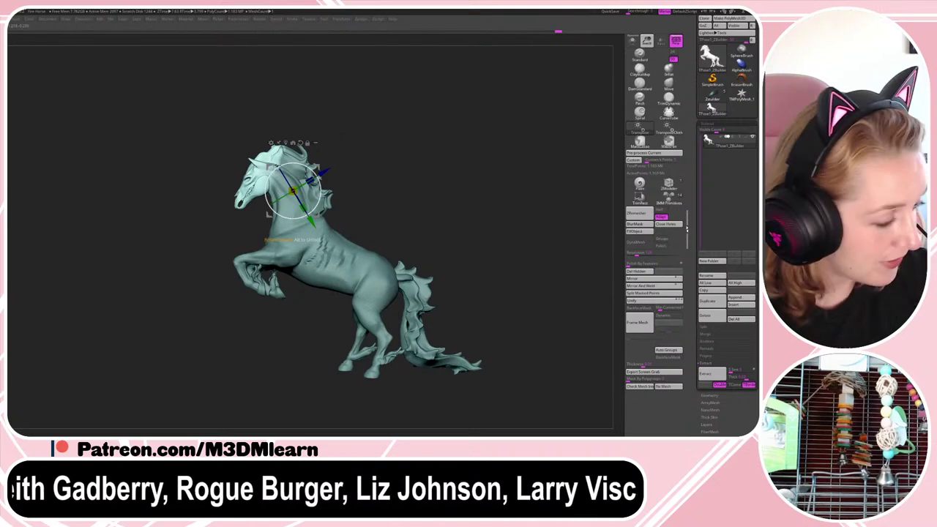
{"action": "left_click", "coordinate": [261, 174], "text": "alt"}
{"action": "left_click", "coordinate": [270, 177], "text": "alt"}
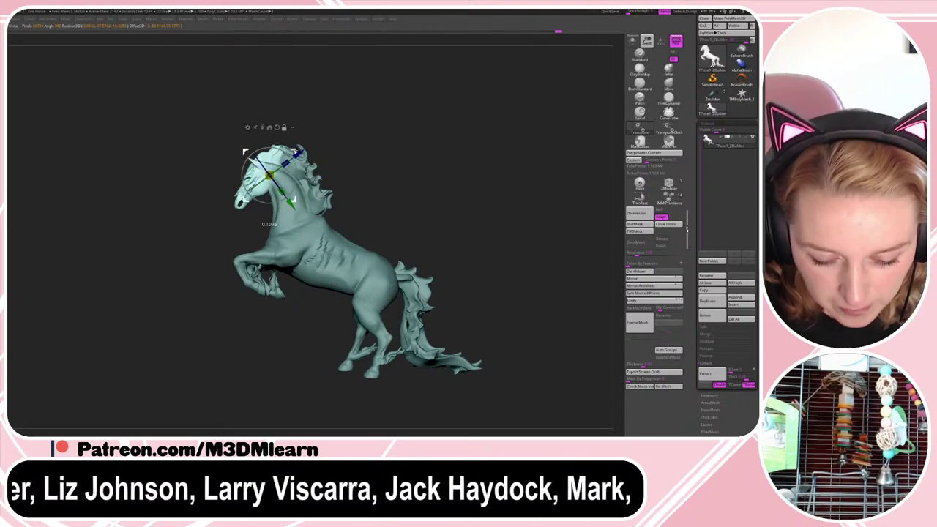
{"action": "left_click_drag", "start_coordinate": [288, 152], "coordinate": [282, 149]}
{"action": "key", "text": "q"}
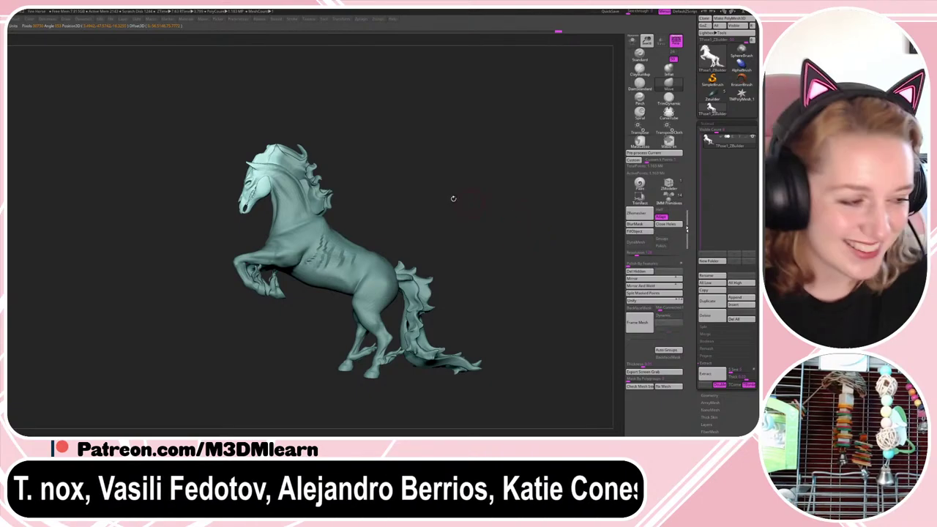
{"action": "key", "text": "w"}
{"action": "left_click_drag", "start_coordinate": [247, 153], "coordinate": [248, 154]}
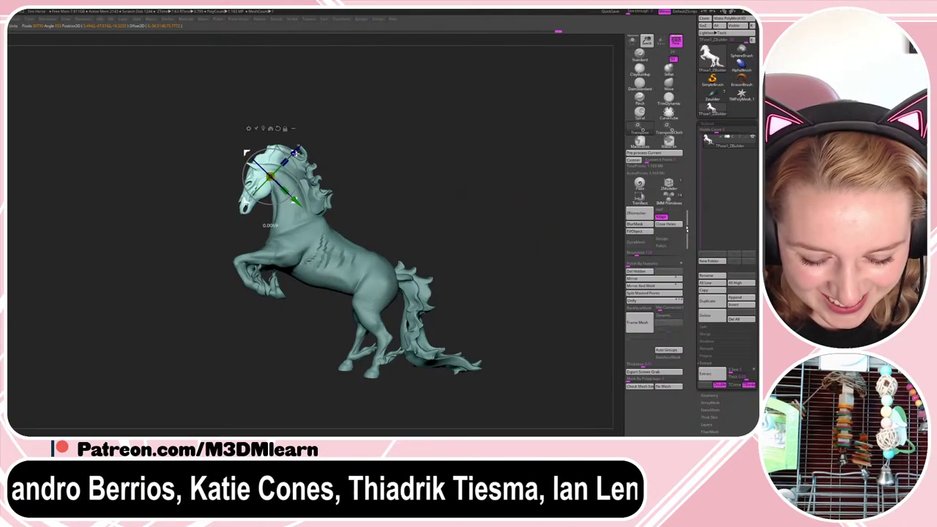
{"action": "key", "text": "q"}
{"action": "left_click_drag", "start_coordinate": [345, 139], "coordinate": [349, 144], "text": "ctrl"}
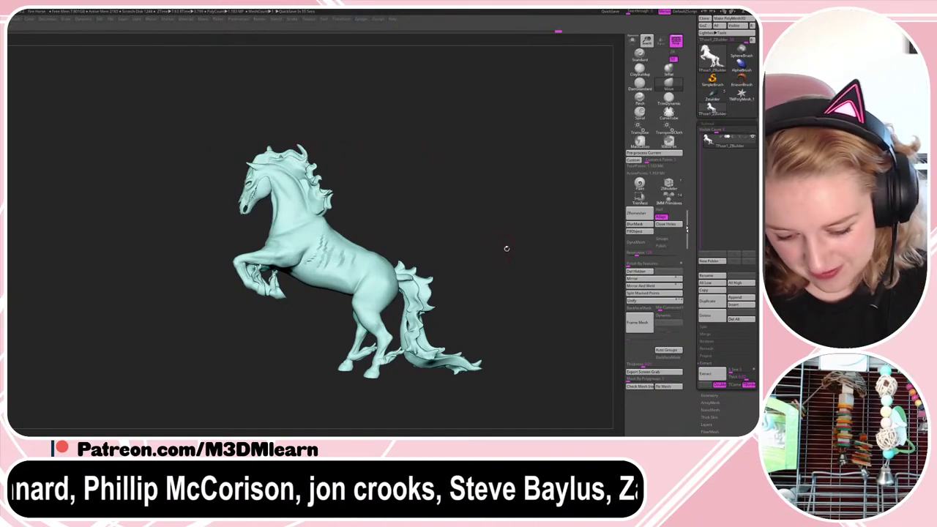
- Mask the raised forelegs up to the shoulder, soften the mask edge, trim it off the body, and invert it
{"action": "key", "text": "space"}
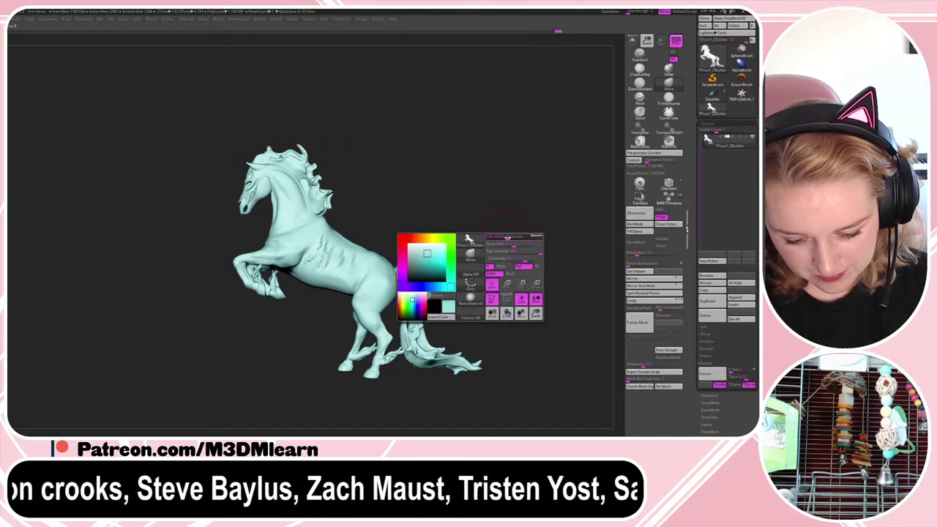
{"action": "key", "text": "shift+f"}
{"action": "key", "text": "shift+f"}
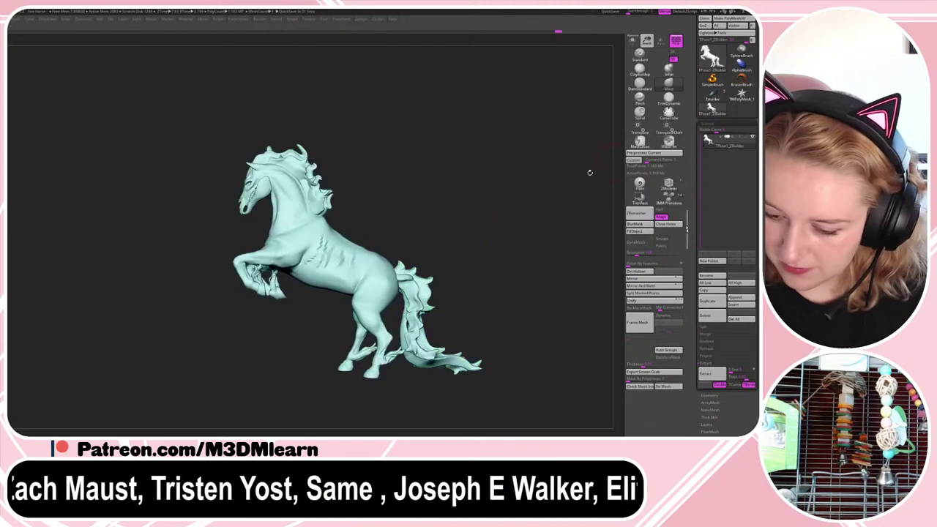
{"action": "mouse_move", "coordinate": [288, 335]}
{"action": "left_mouse_down", "text": "ctrl"}
{"action": "mouse_move", "coordinate": [247, 228]}
{"action": "mouse_move", "coordinate": [311, 253]}
{"action": "mouse_move", "coordinate": [293, 316]}
{"action": "left_mouse_up", "text": "ctrl"}
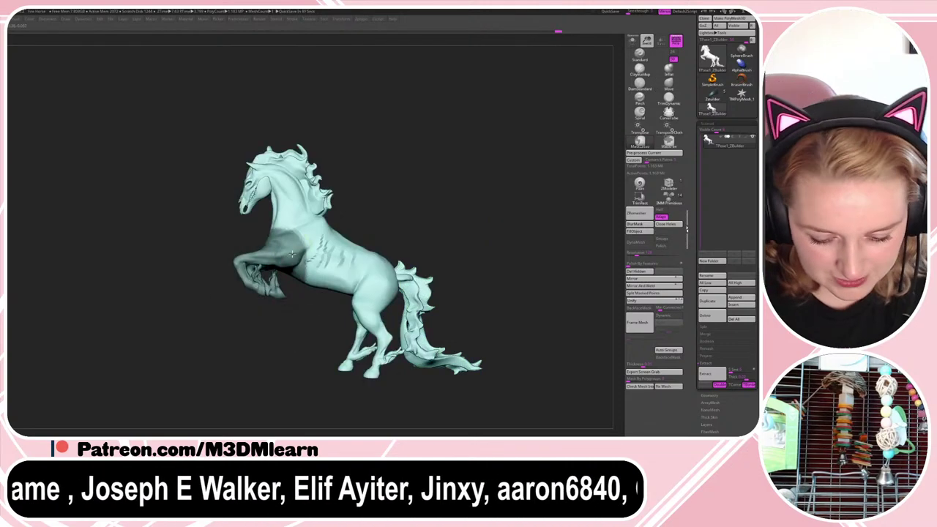
{"action": "left_click", "coordinate": [292, 254], "text": "ctrl"}
{"action": "left_click_drag", "start_coordinate": [298, 265], "coordinate": [306, 331], "text": "ctrl+alt"}
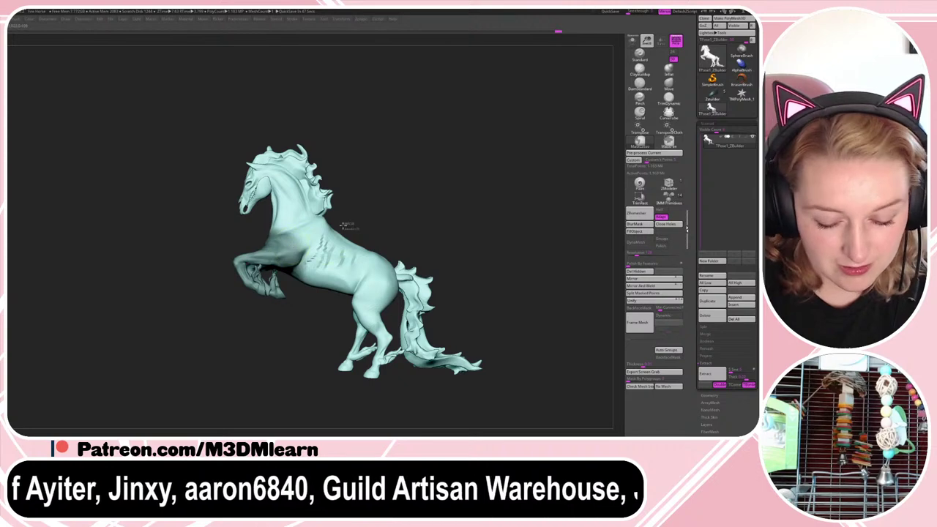
{"action": "mouse_move", "coordinate": [351, 226]}
{"action": "left_mouse_down", "text": "ctrl+alt"}
{"action": "mouse_move", "coordinate": [299, 332]}
{"action": "mouse_move", "coordinate": [307, 327]}
{"action": "left_mouse_up", "text": "ctrl+alt"}
{"action": "left_click", "coordinate": [401, 205], "text": "ctrl"}
- Rotate the unmasked forelegs slightly upward around the shoulder with the gizmo, and clear the mask
{"action": "key", "text": "w"}
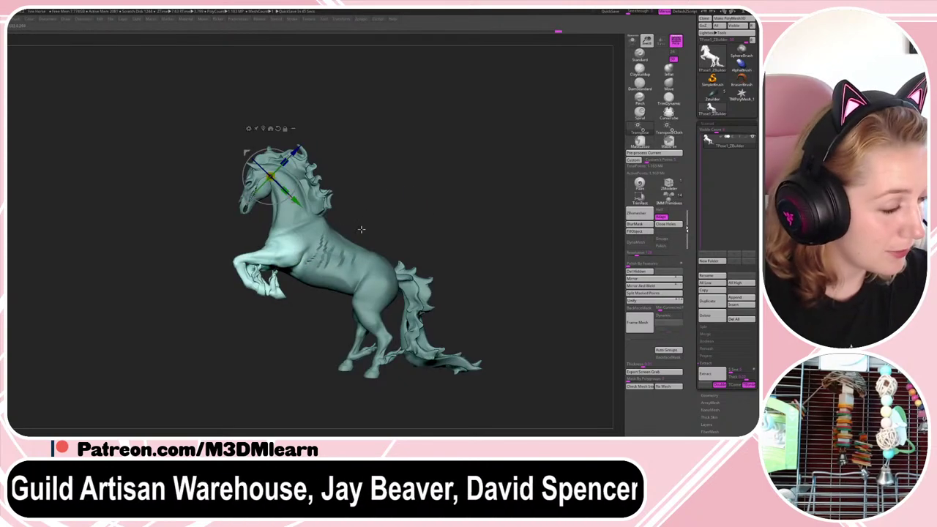
{"action": "left_click", "coordinate": [288, 246], "text": "alt"}
{"action": "left_click_drag", "start_coordinate": [310, 229], "coordinate": [314, 236]}
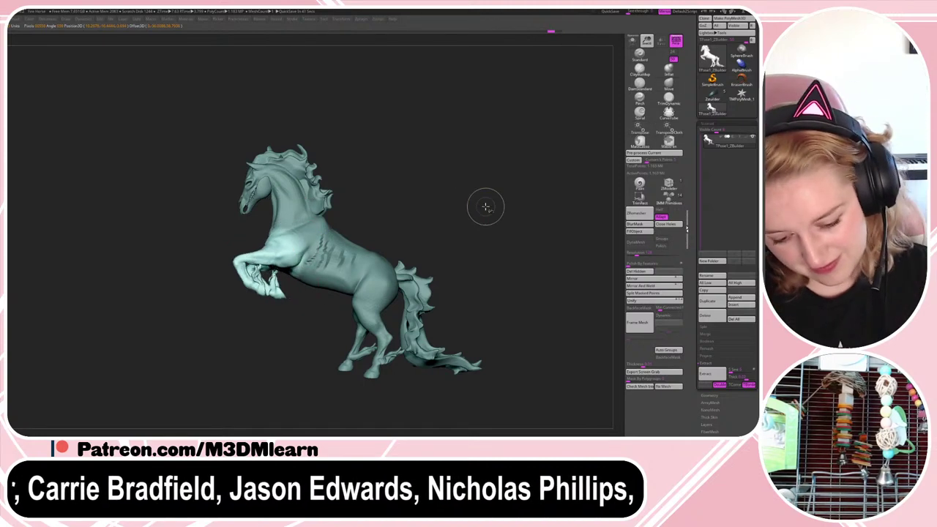
{"action": "left_click_drag", "start_coordinate": [313, 221], "coordinate": [315, 223]}
{"action": "key", "text": "q"}
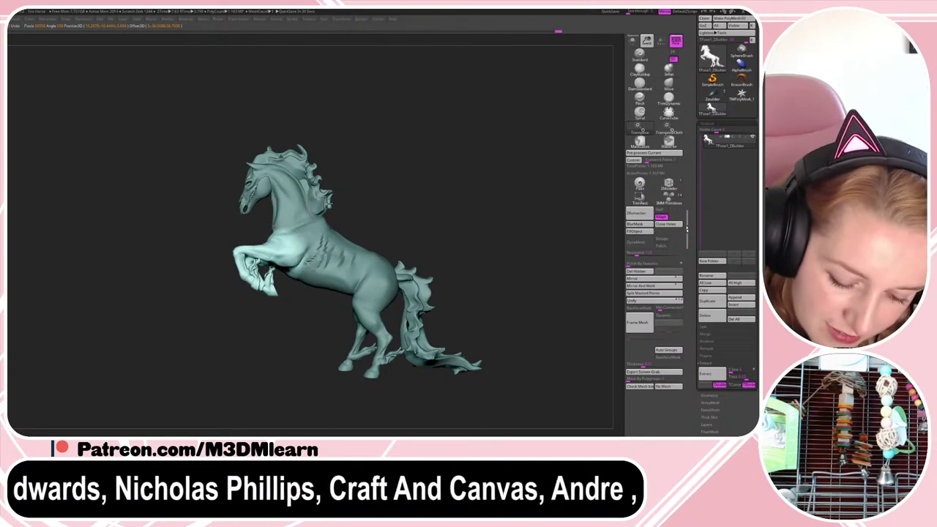
{"action": "left_click_drag", "start_coordinate": [383, 192], "coordinate": [390, 199], "text": "ctrl"}
- Refine the chest and underside behind the forelegs with a resized Move brush, and check the pose from the front
{"action": "key", "text": "b"}
{"action": "key", "text": "m"}
{"action": "key", "text": "v"}
{"action": "key", "text": "space"}
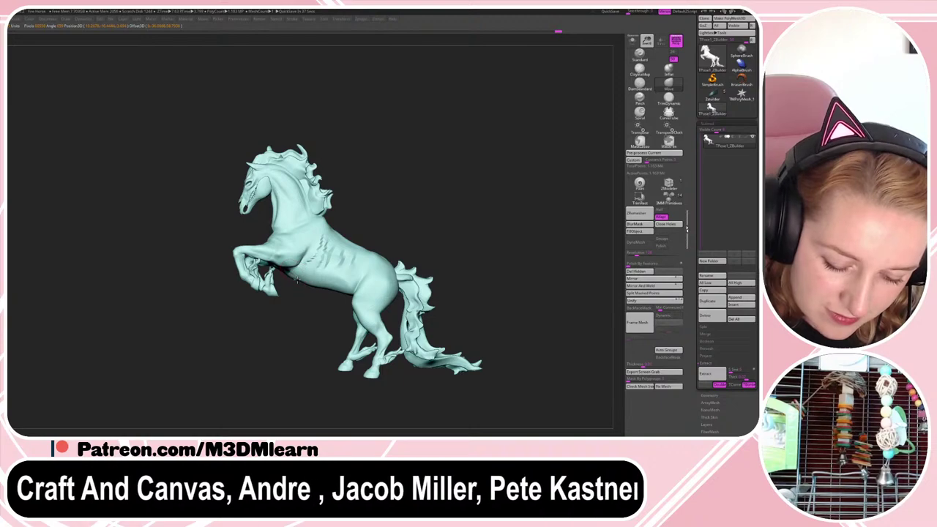
{"action": "key", "text": "space"}
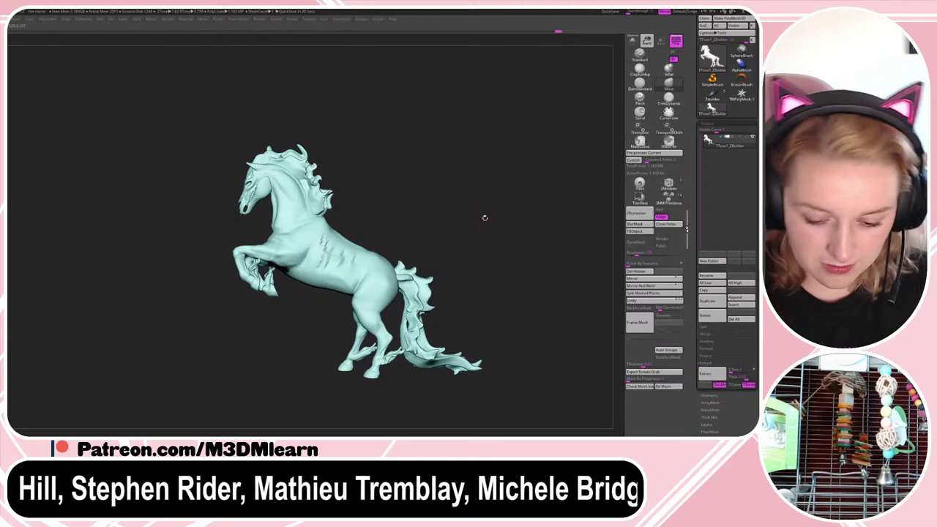
{"action": "mouse_move", "coordinate": [484, 219]}
{"action": "left_mouse_down"}
{"action": "mouse_move", "coordinate": [494, 226]}
{"action": "mouse_move", "coordinate": [486, 218]}
{"action": "mouse_move", "coordinate": [501, 217]}
{"action": "mouse_move", "coordinate": [491, 206]}
{"action": "left_mouse_up"}
{"action": "key", "text": "shift+f"}
{"action": "key", "text": "shift+f"}
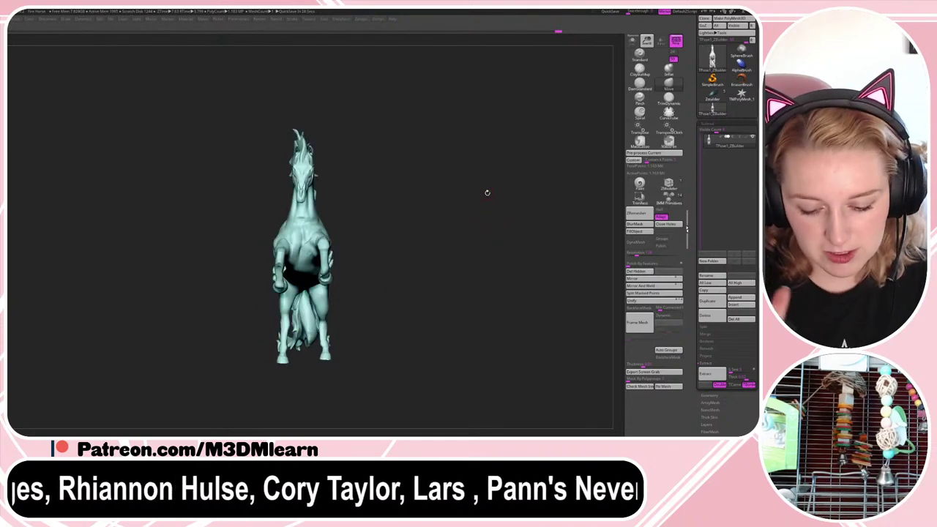
- Turn off perspective in the side view and hide the tail to expose the hind legs
{"action": "right_click", "coordinate": [452, 234]}
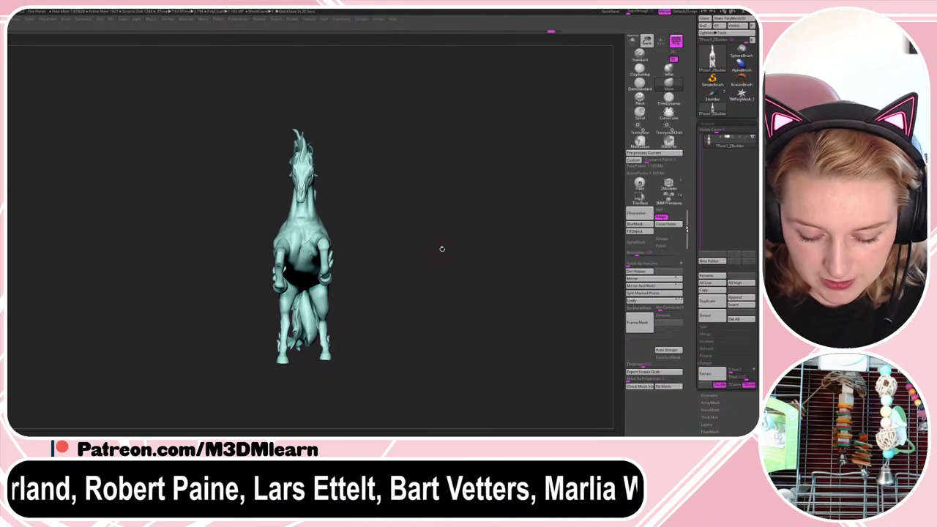
{"action": "left_click_drag", "start_coordinate": [442, 249], "coordinate": [505, 258]}
{"action": "left_click_drag", "start_coordinate": [414, 326], "coordinate": [396, 312], "text": "alt"}
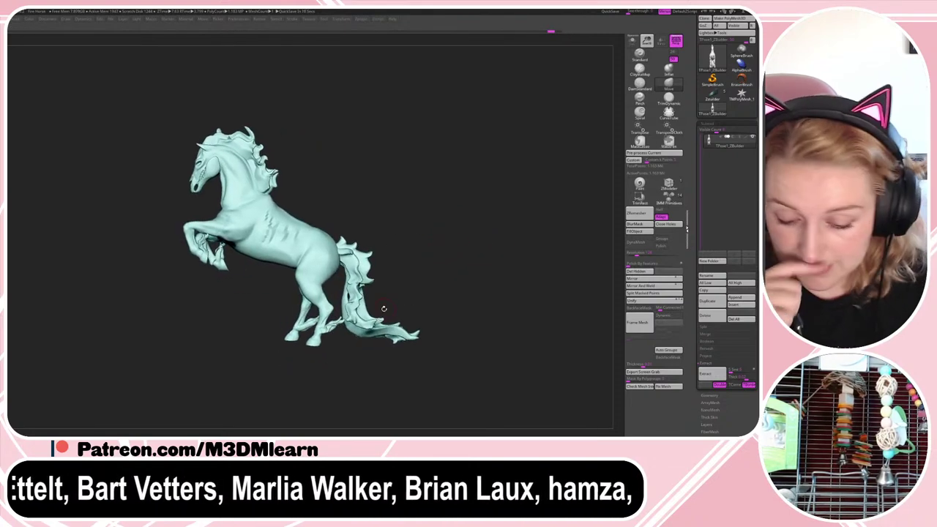
{"action": "left_click", "coordinate": [677, 42]}
{"action": "left_click_drag", "start_coordinate": [339, 348], "coordinate": [345, 338], "text": "alt"}
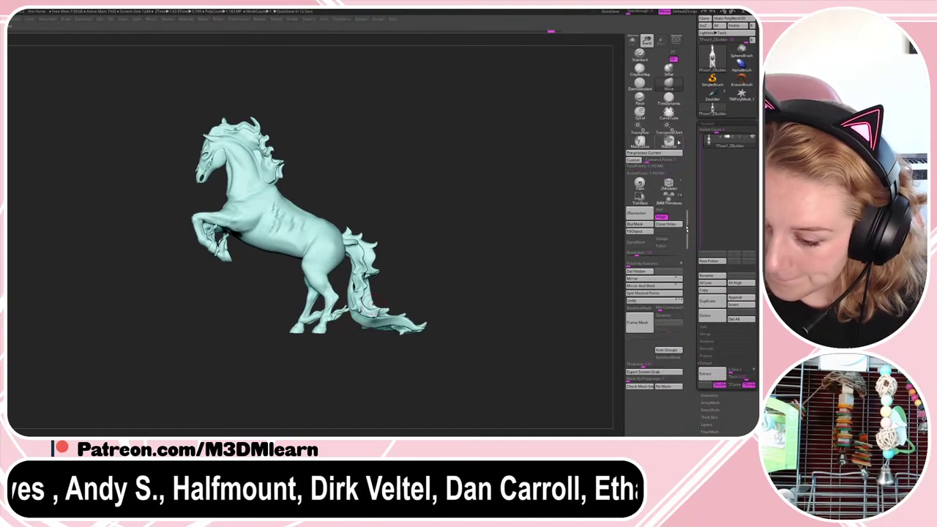
{"action": "left_click", "coordinate": [668, 141]}
{"action": "left_click", "coordinate": [372, 313], "text": "ctrl+shift"}
{"action": "left_click", "coordinate": [369, 311], "text": "ctrl+shift"}
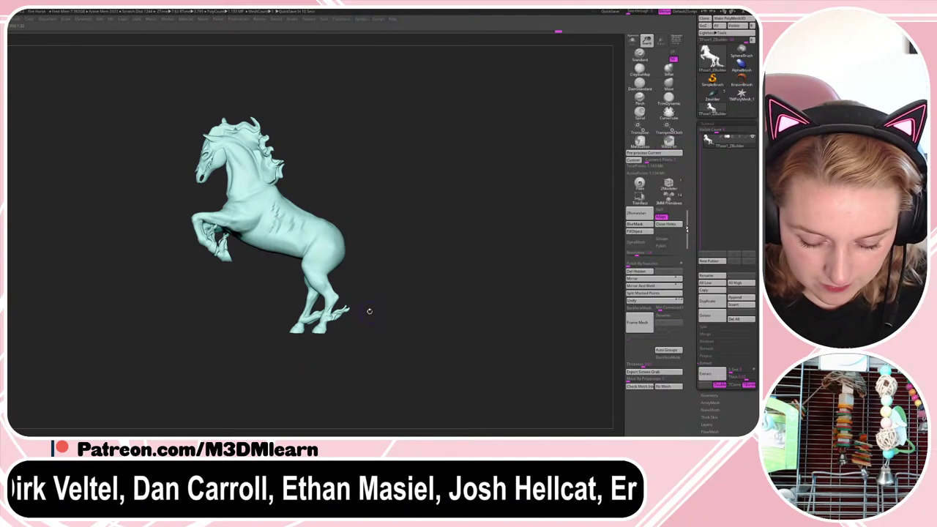
- Isolate one lower hind leg with an inverted mask, rotate it slightly from the front with the gizmo, and clear the mask
{"action": "left_click_drag", "start_coordinate": [269, 368], "coordinate": [389, 301], "text": "ctrl"}
{"action": "left_click_drag", "start_coordinate": [399, 291], "coordinate": [432, 278], "text": "shift"}
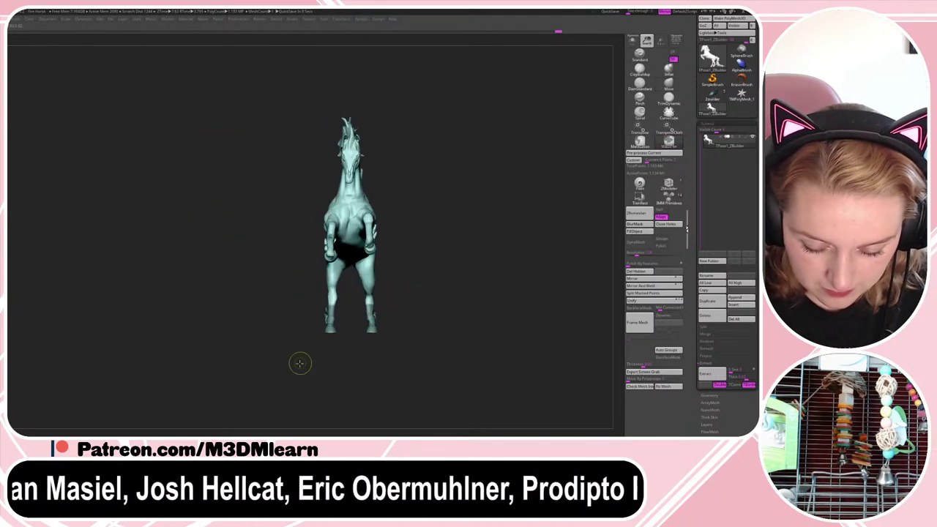
{"action": "left_click_drag", "start_coordinate": [299, 364], "coordinate": [354, 292], "text": "ctrl+alt"}
{"action": "left_click", "coordinate": [391, 303], "text": "ctrl"}
{"action": "key", "text": "w"}
{"action": "left_click", "coordinate": [370, 323], "text": "alt"}
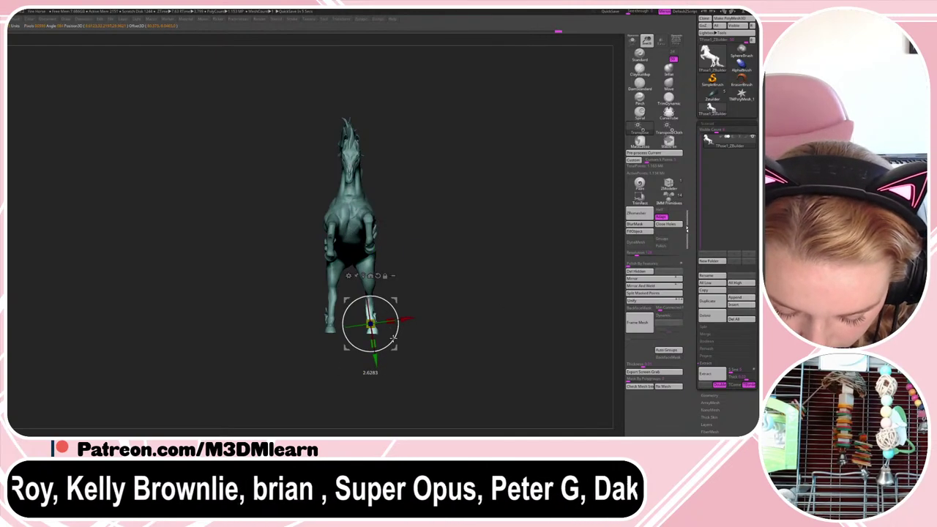
{"action": "key", "text": "q"}
{"action": "left_click_drag", "start_coordinate": [457, 283], "coordinate": [449, 294], "text": "ctrl"}
- Refine the hind legs with a resized Move brush and smoothing, working from the front, side and back
{"action": "right_click", "coordinate": [449, 294]}
{"action": "right_click_drag", "start_coordinate": [449, 294], "coordinate": [418, 293], "text": "ctrl"}
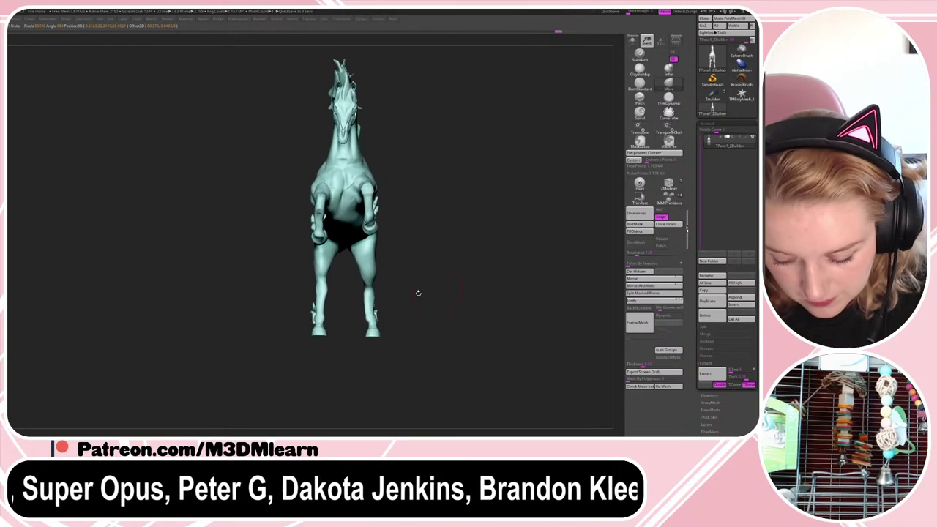
{"action": "right_click", "coordinate": [371, 307]}
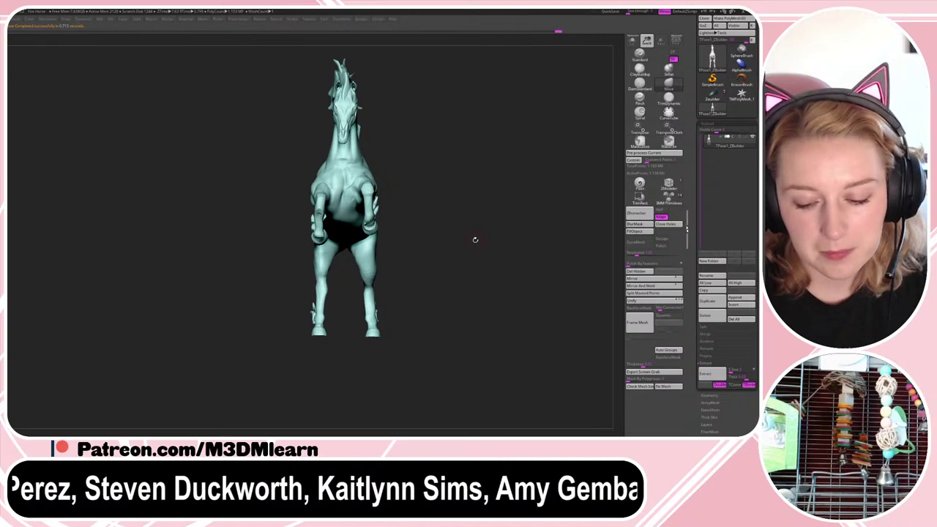
{"action": "right_click_drag", "start_coordinate": [424, 253], "coordinate": [476, 258]}
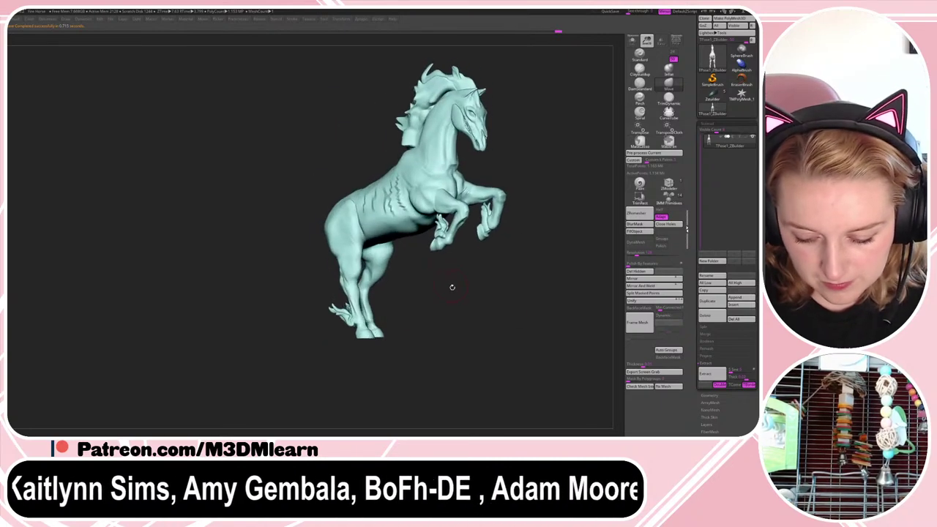
{"action": "left_click_drag", "start_coordinate": [452, 287], "coordinate": [456, 290]}
{"action": "right_click_drag", "start_coordinate": [454, 287], "coordinate": [417, 271], "text": "ctrl"}
{"action": "key", "text": "space"}
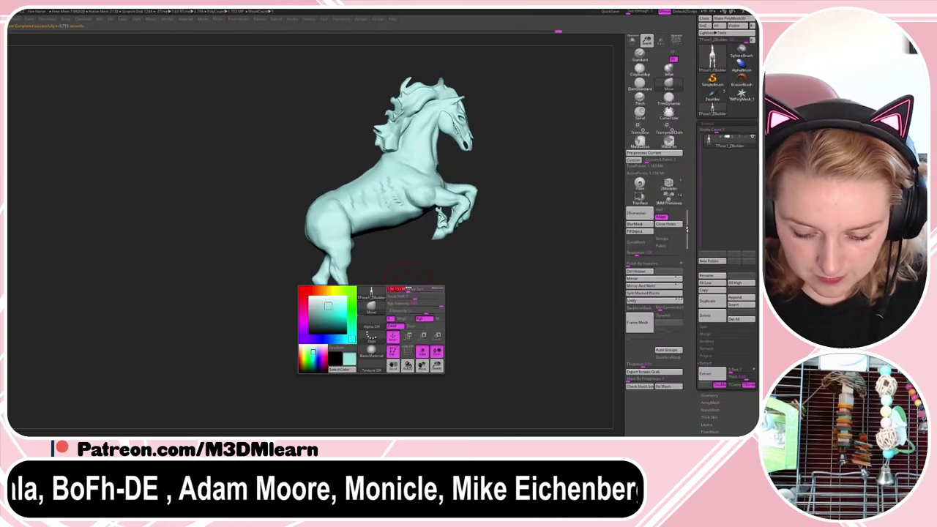
{"action": "key", "text": "space"}
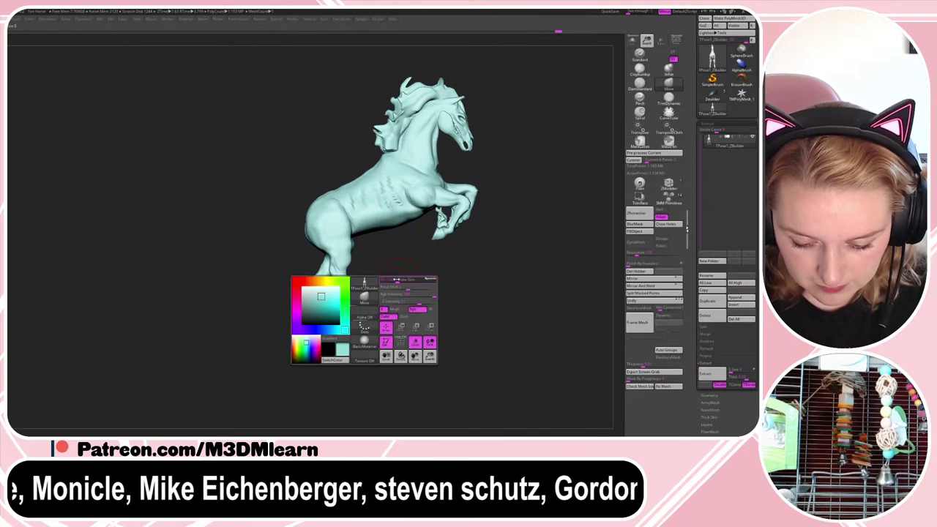
{"action": "left_click_drag", "start_coordinate": [355, 252], "coordinate": [351, 250], "text": "shift"}
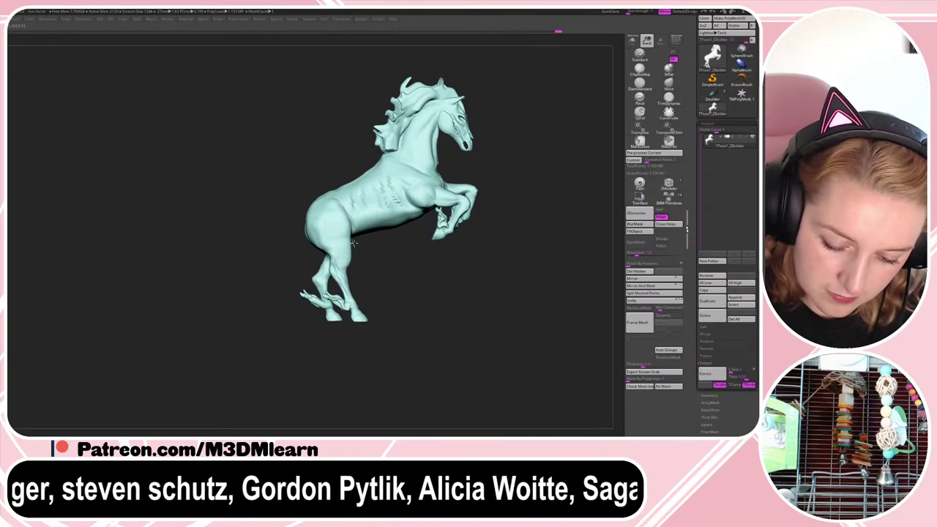
{"action": "left_click_drag", "start_coordinate": [448, 294], "coordinate": [478, 295]}
{"action": "right_click_drag", "start_coordinate": [476, 282], "coordinate": [476, 288], "text": "ctrl"}
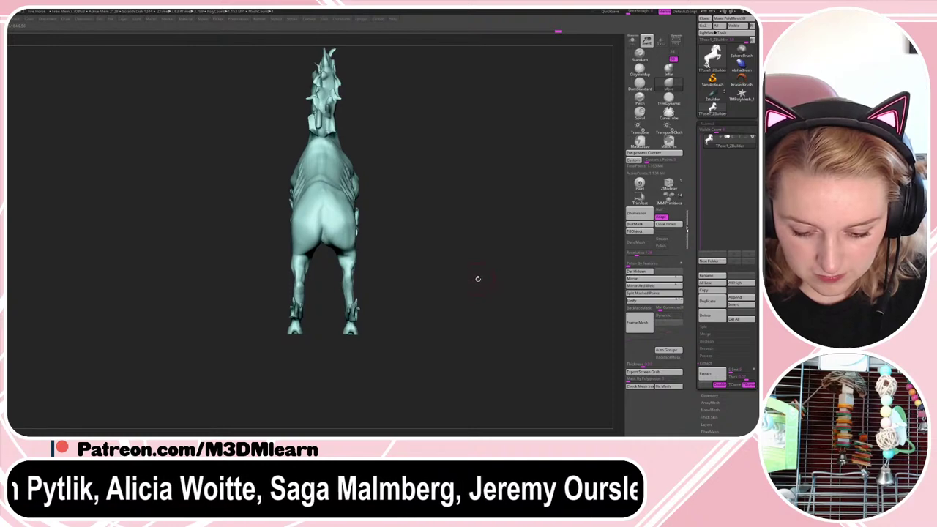
- Define the inner hindquarters from behind with the DamStandard brush, and show the hidden tail again
{"action": "left_click", "coordinate": [643, 87]}
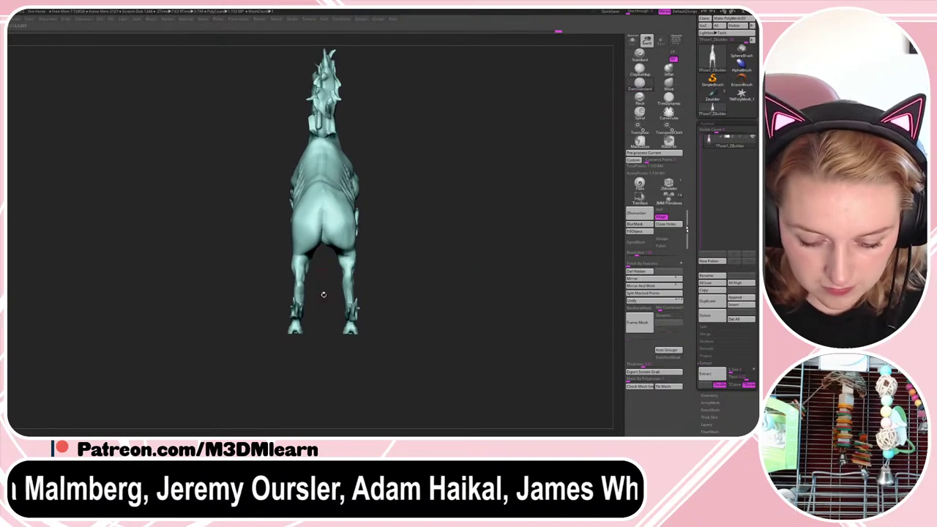
{"action": "mouse_move", "coordinate": [526, 272]}
{"action": "left_mouse_down"}
{"action": "mouse_move", "coordinate": [492, 274]}
{"action": "mouse_move", "coordinate": [510, 287]}
{"action": "mouse_move", "coordinate": [535, 271]}
{"action": "mouse_move", "coordinate": [517, 272]}
{"action": "mouse_move", "coordinate": [418, 355]}
{"action": "left_mouse_up"}
{"action": "left_click", "coordinate": [510, 287], "text": "ctrl+shift"}
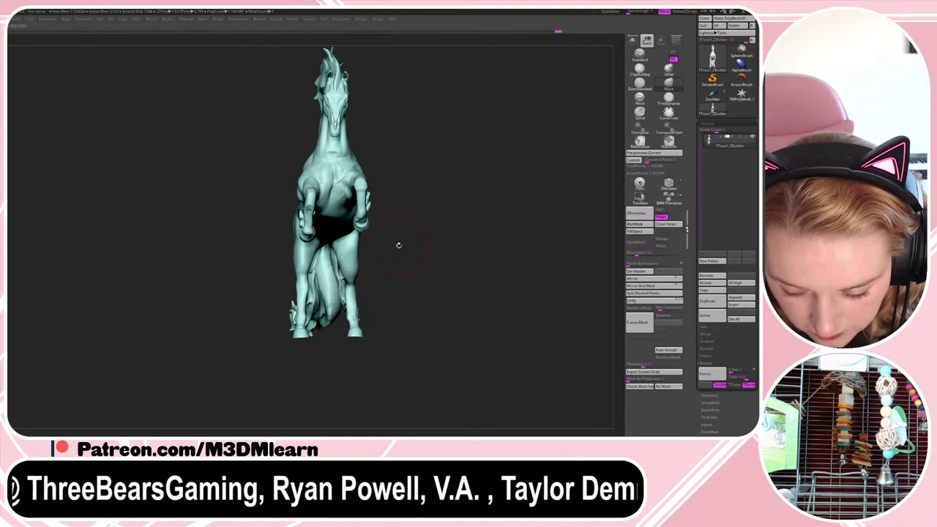
- Adjust the thighs from the front with a resized Move brush, and turn perspective back on
{"action": "left_click_drag", "start_coordinate": [399, 245], "coordinate": [359, 215]}
{"action": "key", "text": "space"}
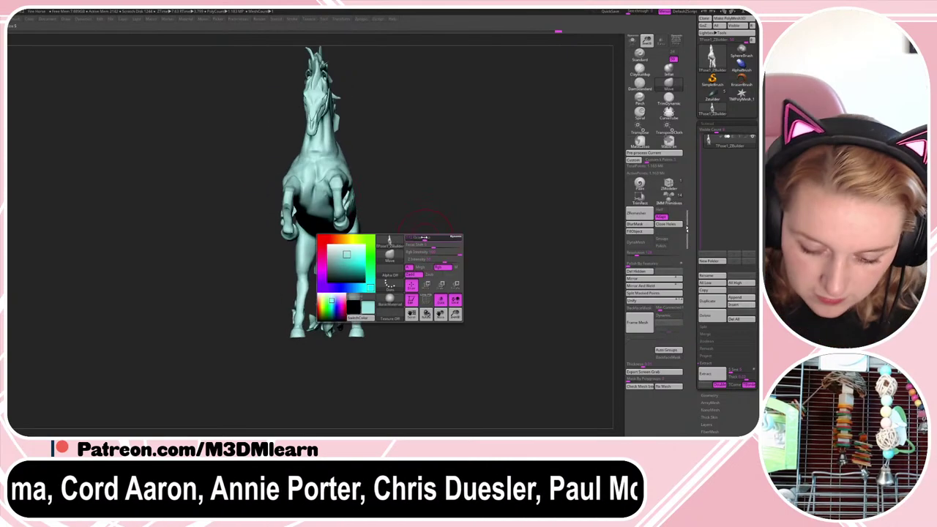
{"action": "key", "text": "space"}
{"action": "mouse_move", "coordinate": [400, 238]}
{"action": "left_mouse_down"}
{"action": "mouse_move", "coordinate": [421, 234]}
{"action": "mouse_move", "coordinate": [416, 245]}
{"action": "left_mouse_up"}
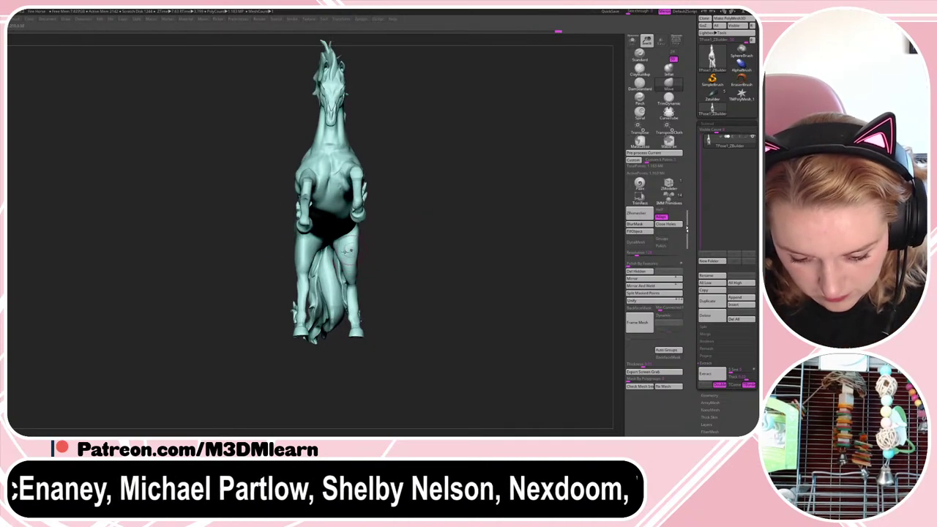
{"action": "left_click_drag", "start_coordinate": [512, 228], "coordinate": [534, 275]}
{"action": "key", "text": "p"}
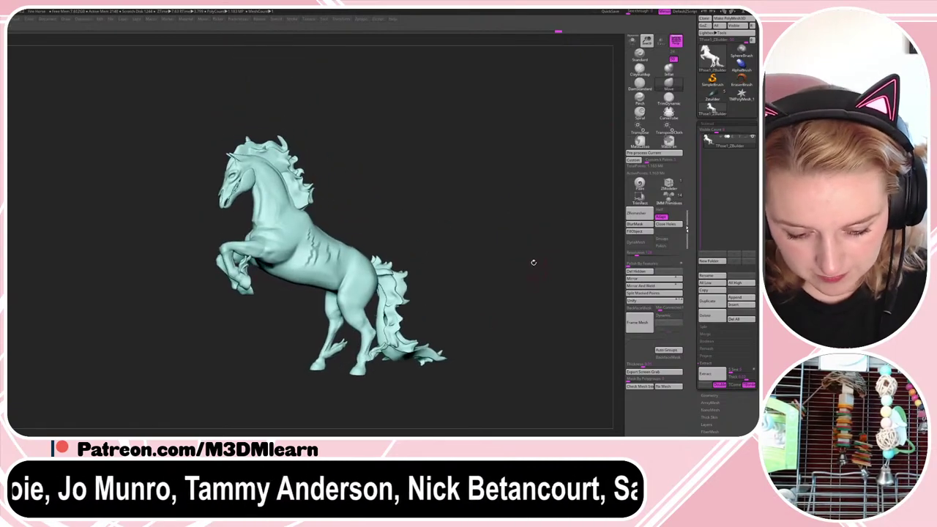
{"action": "key", "text": "shift+f"}
{"action": "key", "text": "shift+f"}
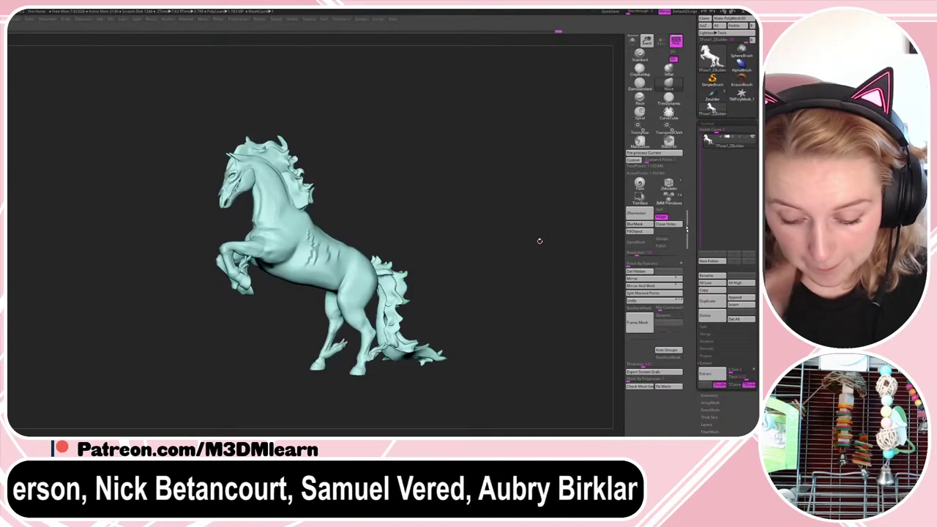
- Mask the front of the horse to isolate the hindquarters and tail, and bring up the gizmo in the top view
{"action": "left_click_drag", "start_coordinate": [536, 229], "coordinate": [548, 247]}
{"action": "left_click_drag", "start_coordinate": [546, 174], "coordinate": [322, 370], "text": "ctrl"}
{"action": "left_click", "coordinate": [352, 282], "text": "ctrl"}
{"action": "mouse_move", "coordinate": [471, 192]}
{"action": "left_mouse_down"}
{"action": "mouse_move", "coordinate": [474, 242]}
{"action": "mouse_move", "coordinate": [478, 202]}
{"action": "left_mouse_up"}
{"action": "key", "text": "w"}
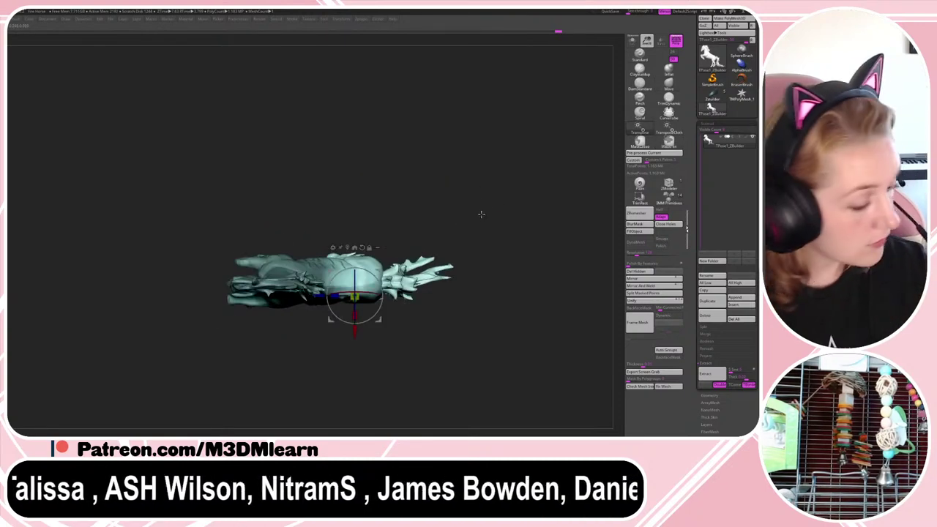
{"action": "key", "text": "y"}
{"action": "left_click_drag", "start_coordinate": [355, 271], "coordinate": [450, 275]}
{"action": "key", "text": "ctrl+z"}
{"action": "key", "text": "ctrl+z"}
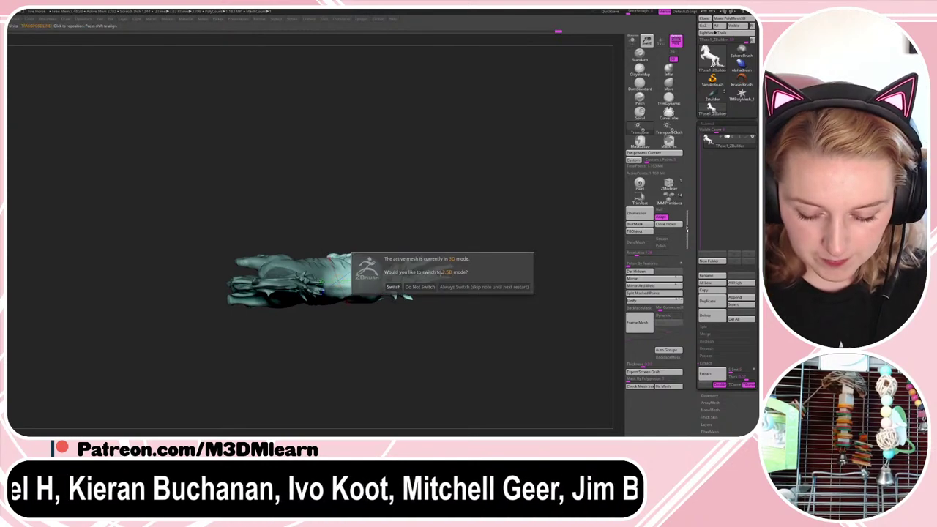
{"action": "left_click", "coordinate": [420, 287]}
- Try to bend the hindquarters and tail sideways from the top view with the gizmo
{"action": "key", "text": "y"}
{"action": "mouse_move", "coordinate": [355, 296]}
{"action": "left_mouse_down", "text": "alt"}
{"action": "mouse_move", "coordinate": [384, 359]}
{"action": "mouse_move", "coordinate": [347, 282]}
{"action": "mouse_move", "coordinate": [376, 279]}
{"action": "mouse_move", "coordinate": [375, 260]}
{"action": "mouse_move", "coordinate": [377, 268]}
{"action": "left_mouse_up", "text": "alt"}
{"action": "key", "text": "q"}
{"action": "key", "text": "w"}
{"action": "key", "text": "q"}
{"action": "mouse_move", "coordinate": [496, 242]}
{"action": "left_mouse_down"}
{"action": "mouse_move", "coordinate": [498, 213]}
{"action": "mouse_move", "coordinate": [493, 281]}
{"action": "mouse_move", "coordinate": [483, 221]}
{"action": "left_mouse_up"}
- Compare the pose before and after the bend, and undo the bend and its mask
{"action": "key", "text": "ctrl+z"}
{"action": "key", "text": "ctrl+shift+z"}
{"action": "key", "text": "ctrl+z"}
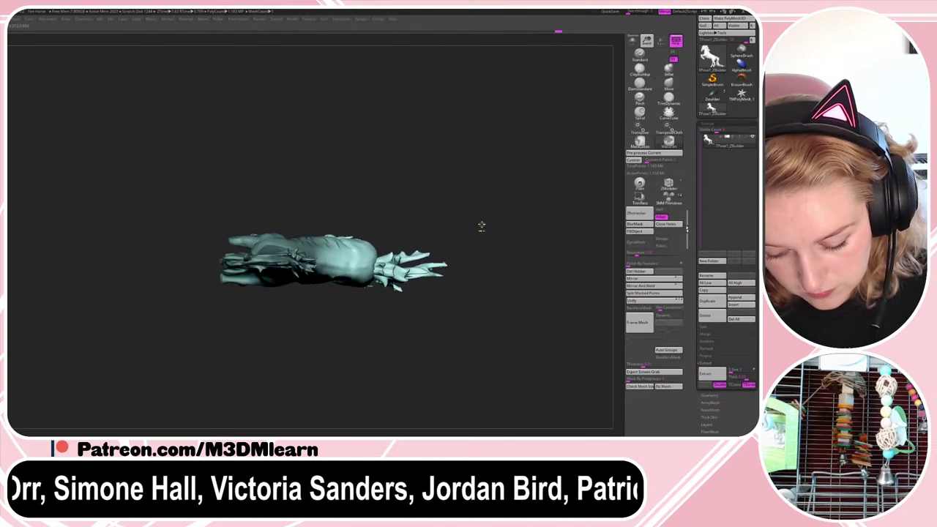
{"action": "key", "text": "w"}
{"action": "key", "text": "q"}
{"action": "key", "text": "ctrl+z"}
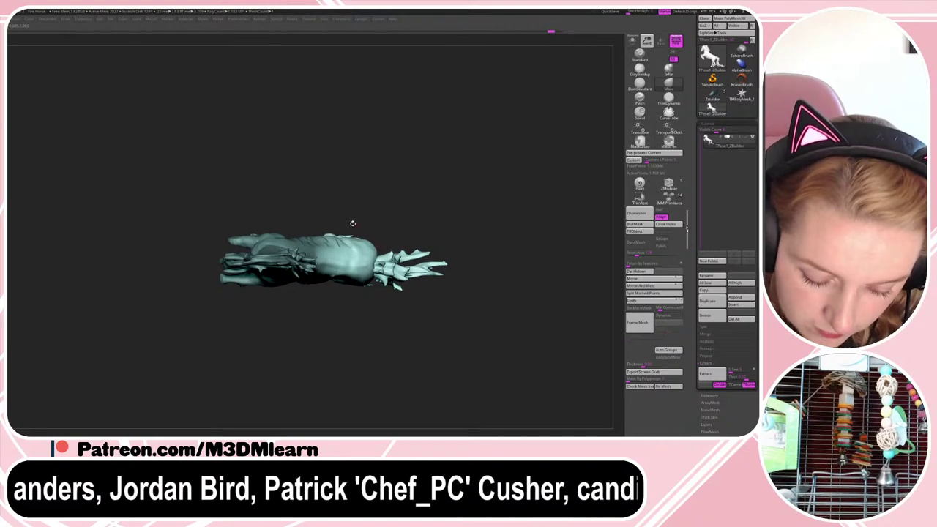
{"action": "key", "text": "ctrl+z"}
- Mask the front of the horse with a softened edge in the top view and rotate the hindquarters and tail sideways about 5.7 degrees
{"action": "left_click_drag", "start_coordinate": [268, 206], "coordinate": [326, 306], "text": "ctrl"}
{"action": "left_click", "coordinate": [321, 270], "text": "ctrl"}
{"action": "left_click", "coordinate": [321, 271], "text": "ctrl"}
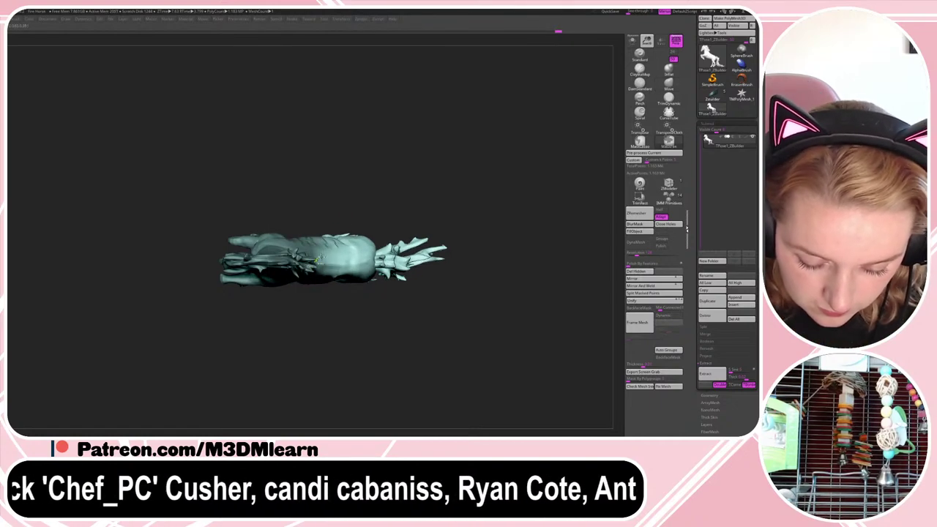
{"action": "key", "text": "w"}
{"action": "left_click_drag", "start_coordinate": [305, 260], "coordinate": [287, 260]}
{"action": "left_click_drag", "start_coordinate": [349, 253], "coordinate": [348, 265]}
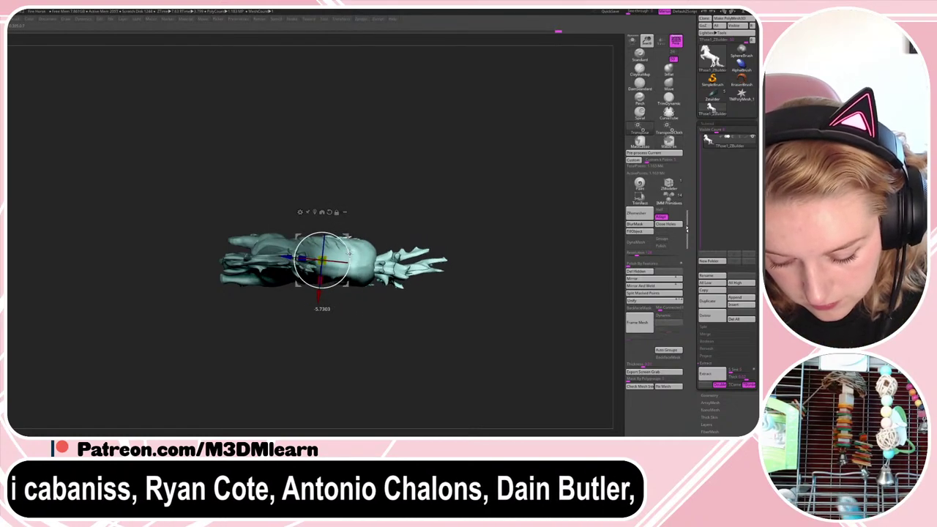
{"action": "key", "text": "q"}
{"action": "mouse_move", "coordinate": [515, 242]}
{"action": "left_mouse_down"}
{"action": "mouse_move", "coordinate": [504, 195]}
{"action": "mouse_move", "coordinate": [497, 274]}
{"action": "left_mouse_up"}
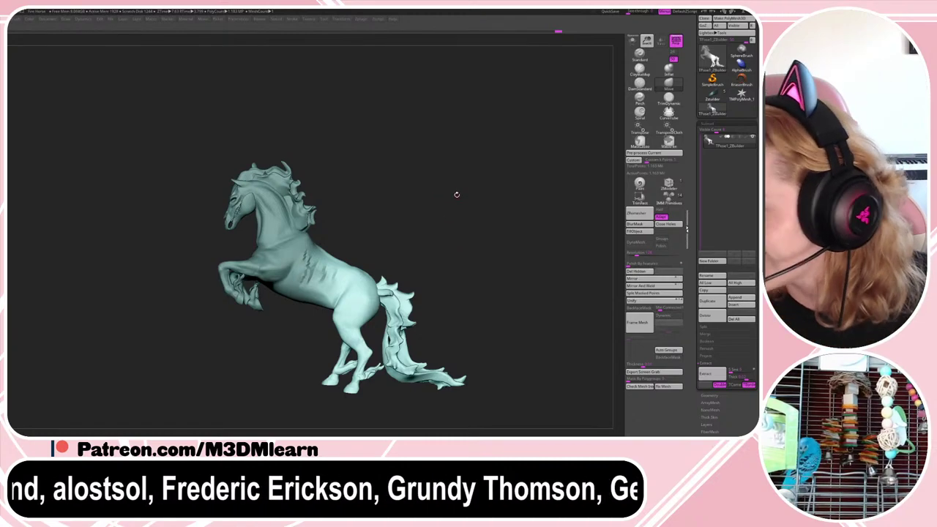
- Inspect the bent pose from the side and three-quarter views, toggling the polyframe and inverting the mask
{"action": "right_click", "coordinate": [457, 193]}
{"action": "key", "text": "shift+f"}
{"action": "key", "text": "shift+f"}
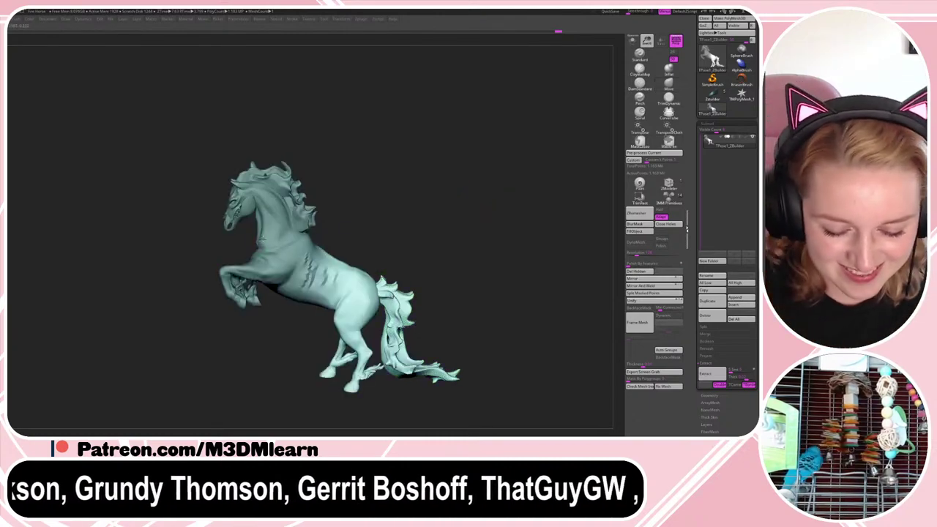
{"action": "right_click", "coordinate": [356, 228]}
{"action": "right_click_drag", "start_coordinate": [366, 192], "coordinate": [398, 188]}
{"action": "key", "text": "shift+f"}
{"action": "key", "text": "shift+f"}
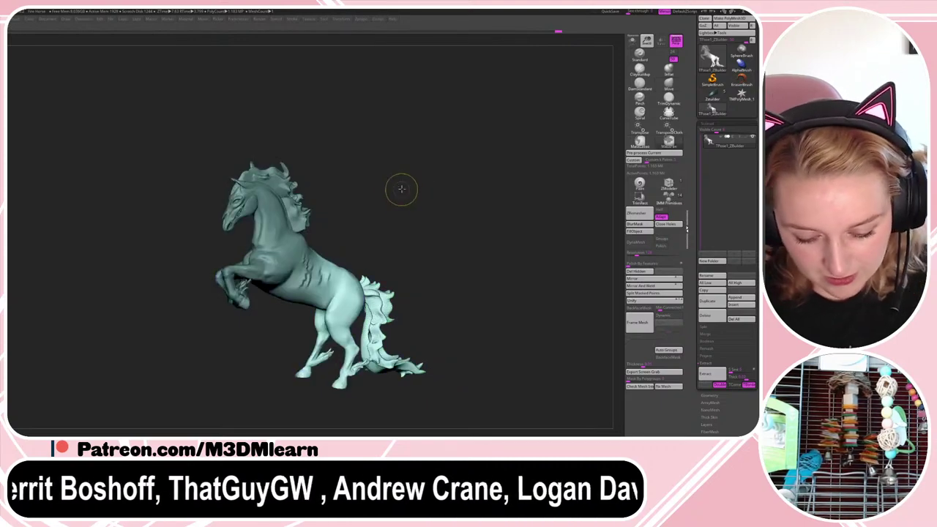
{"action": "left_click", "coordinate": [401, 189], "text": "ctrl"}
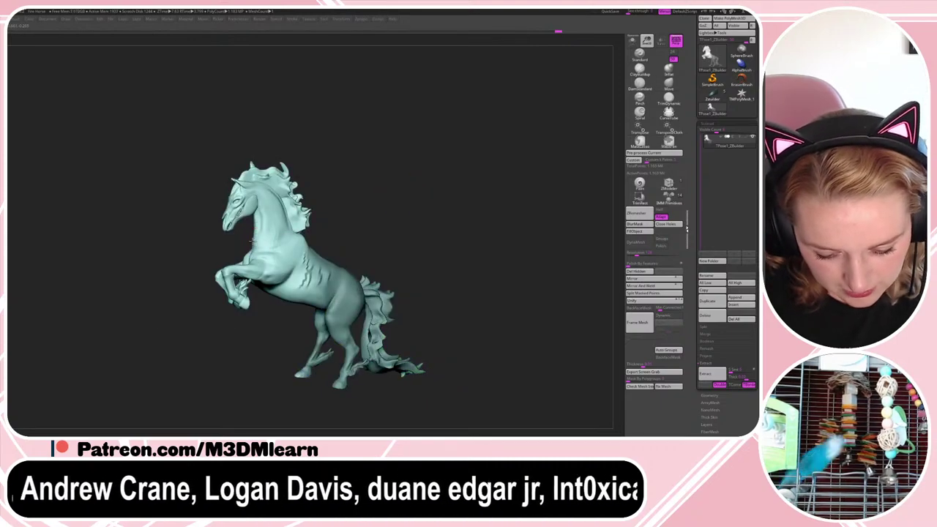
{"action": "right_click_drag", "start_coordinate": [463, 193], "coordinate": [432, 227]}
{"action": "right_click", "coordinate": [428, 234]}
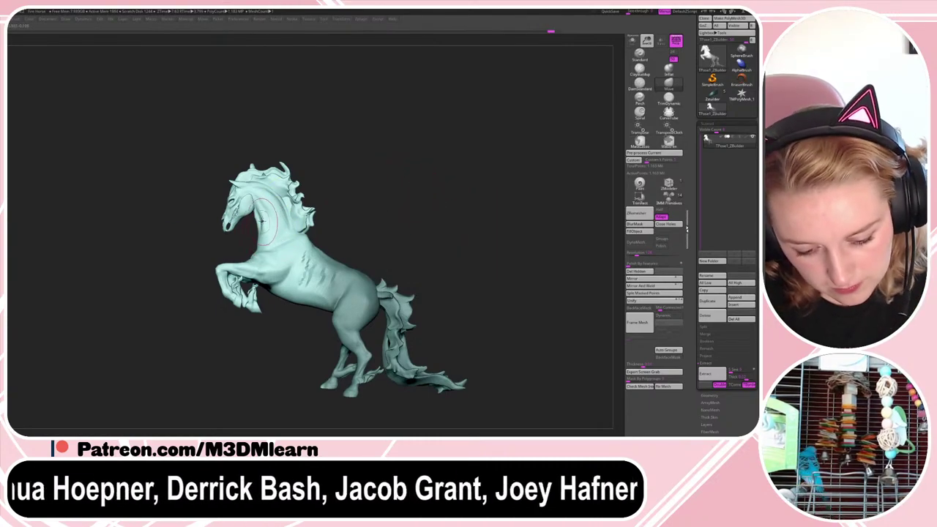
{"action": "key", "text": "space"}
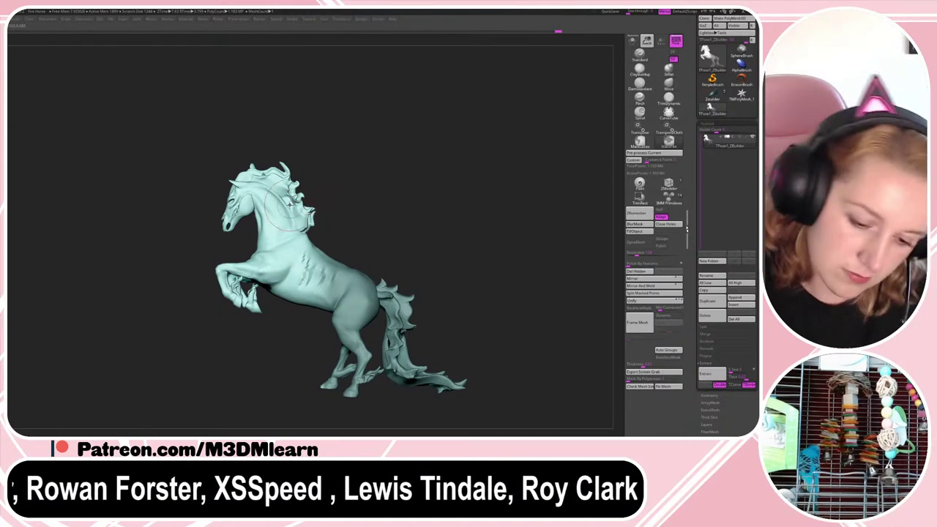
{"action": "key", "text": "space"}
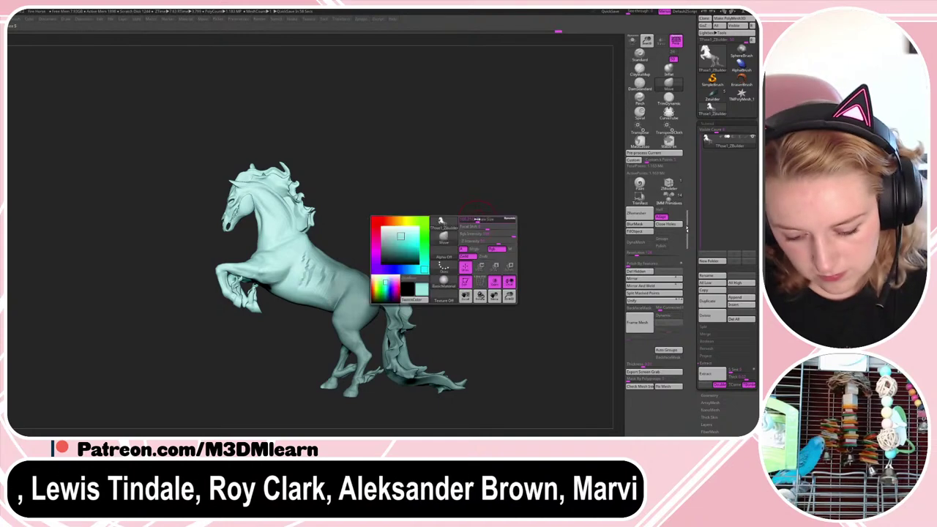
- Invert the mask back onto the horse's front, try to shift the hindquarters with the gizmo, and undo the shift
{"action": "left_click", "coordinate": [487, 224], "text": "ctrl"}
{"action": "key", "text": "w"}
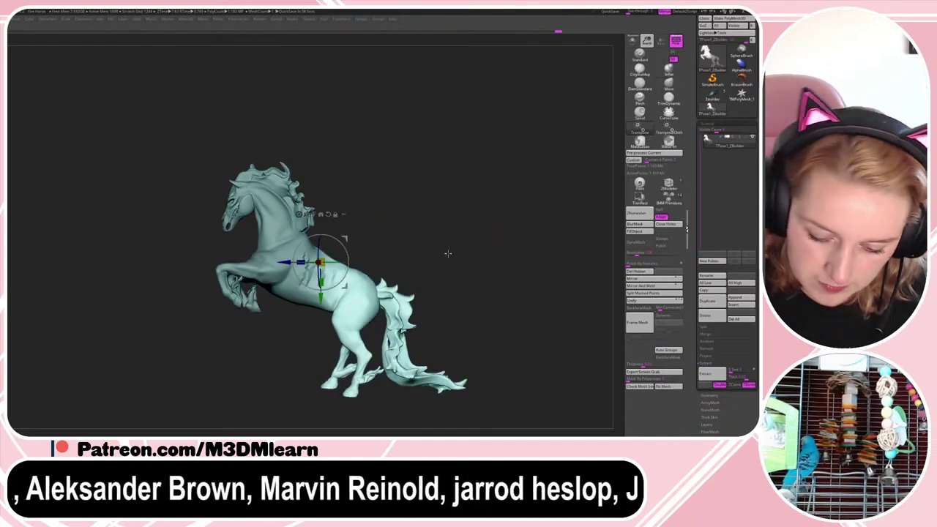
{"action": "left_click", "coordinate": [523, 288], "text": "alt"}
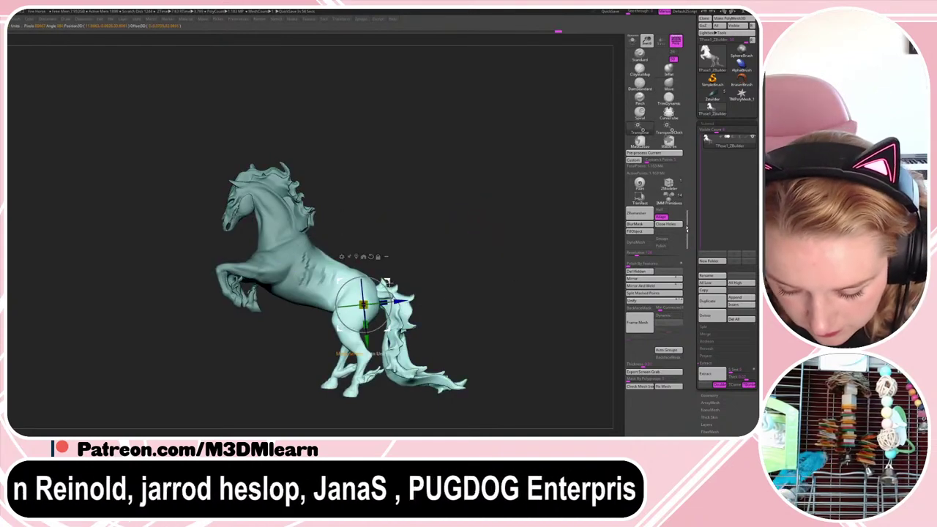
{"action": "left_click_drag", "start_coordinate": [389, 282], "coordinate": [387, 283]}
{"action": "key", "text": "q"}
{"action": "key", "text": "ctrl+z"}
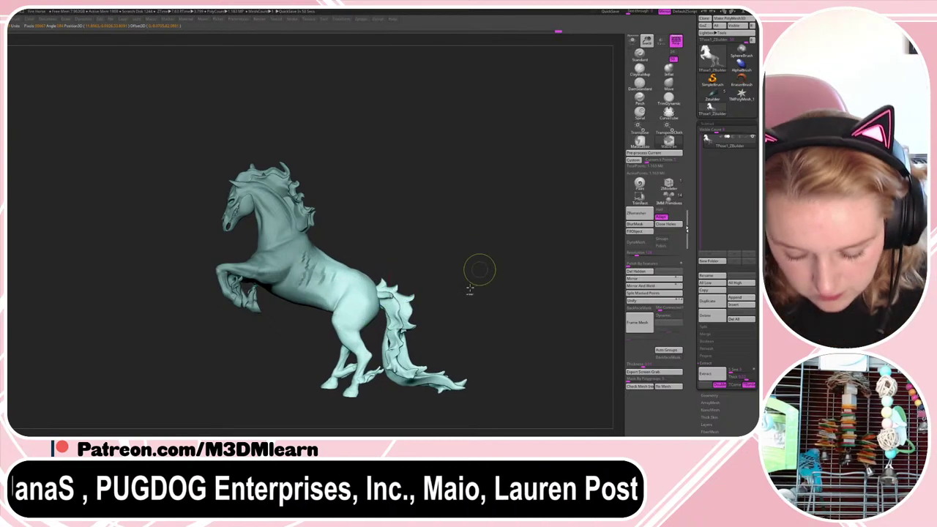
- Reposition the gizmo at the hip and shift the hindquarters slightly forward, checking the pose with perspective off and on
{"action": "key", "text": "w"}
{"action": "left_click", "coordinate": [518, 299], "text": "alt"}
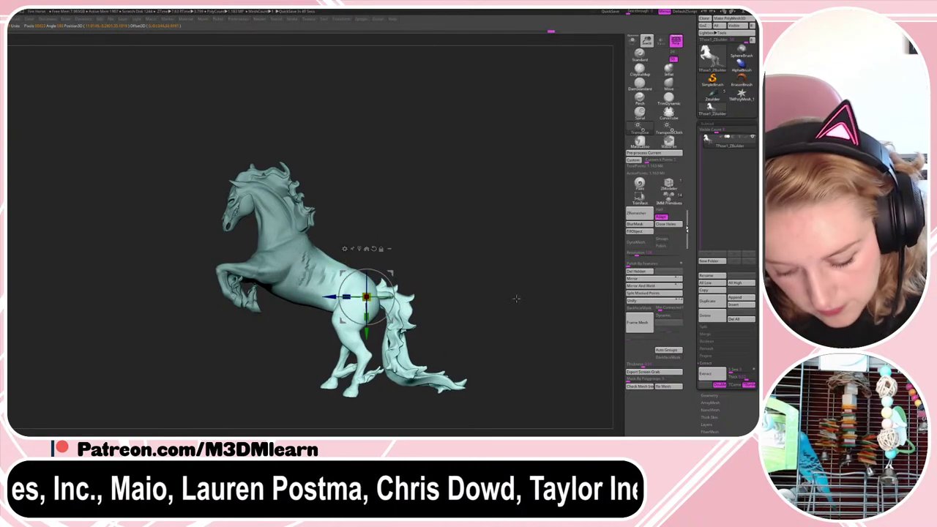
{"action": "left_click", "coordinate": [675, 45]}
{"action": "left_click_drag", "start_coordinate": [390, 272], "coordinate": [389, 272]}
{"action": "key", "text": "q"}
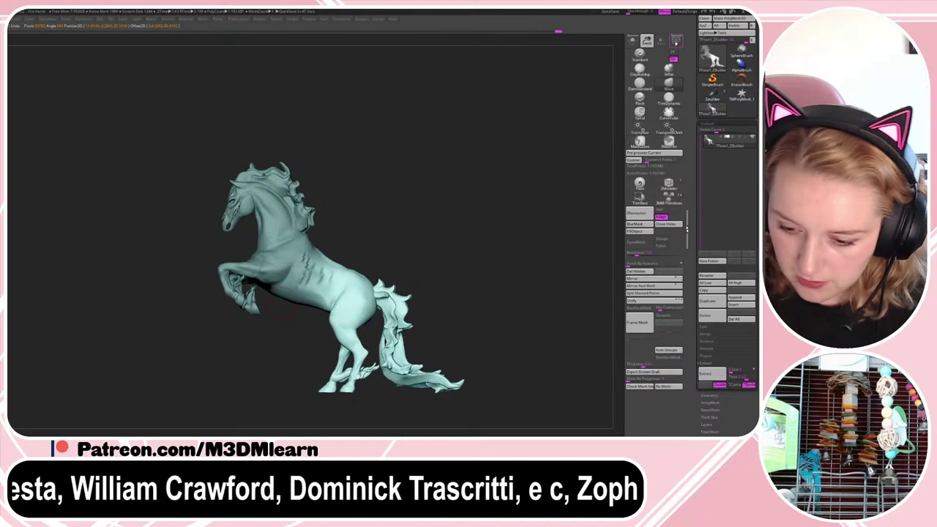
{"action": "left_click", "coordinate": [675, 43]}
{"action": "key", "text": "space"}
{"action": "key", "text": "shift+f"}
{"action": "key", "text": "shift+f"}
- Try another small gizmo adjustment on the hindquarters, clear the mask, and undo the clearing
{"action": "key", "text": "w"}
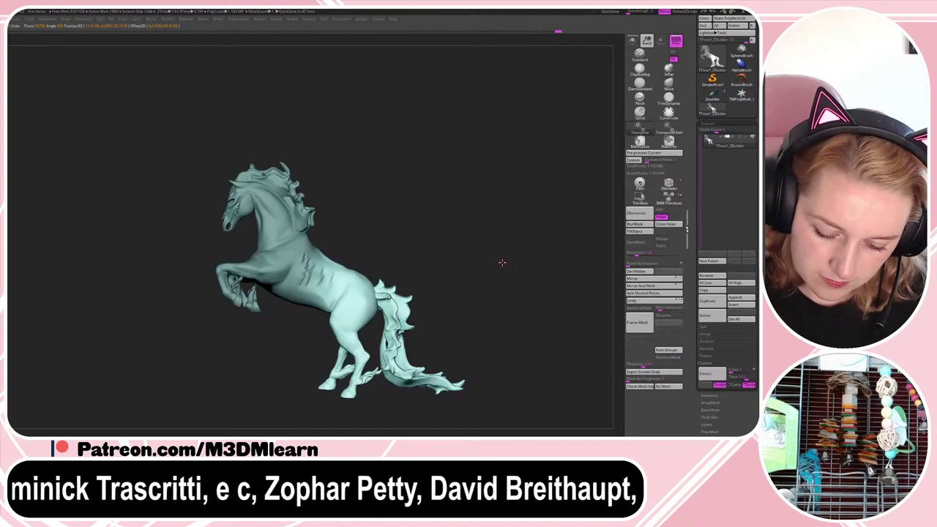
{"action": "key", "text": "w"}
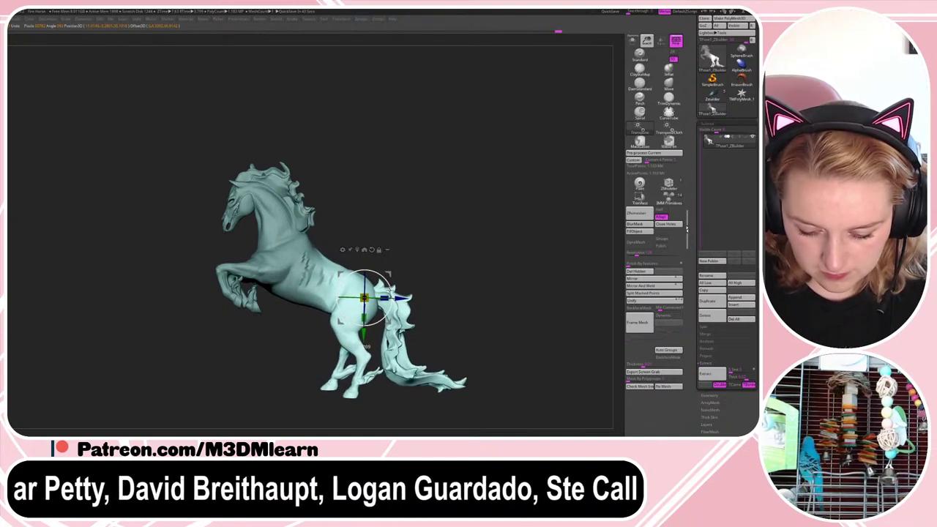
{"action": "left_click_drag", "start_coordinate": [377, 282], "coordinate": [378, 281]}
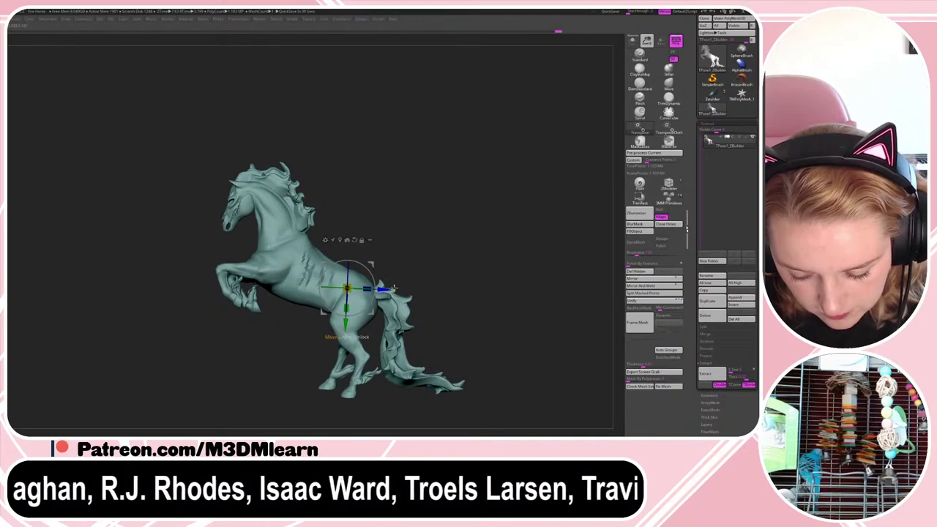
{"action": "key", "text": "q"}
{"action": "left_click_drag", "start_coordinate": [303, 388], "coordinate": [329, 401], "text": "ctrl"}
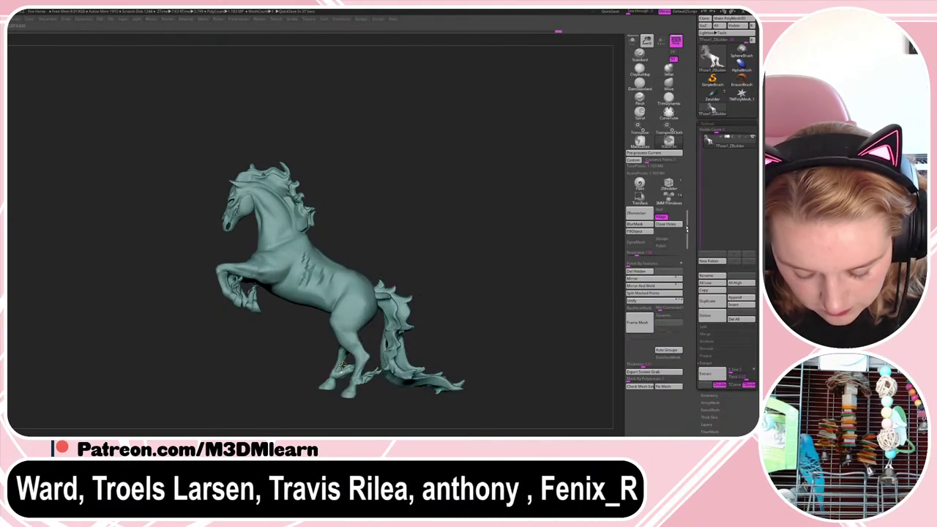
{"action": "key", "text": "ctrl+z"}
- Inspect the horse's body line and hind legs from below and from both sides, toggling the polyframe
{"action": "mouse_move", "coordinate": [488, 275]}
{"action": "left_mouse_down"}
{"action": "mouse_move", "coordinate": [512, 285]}
{"action": "mouse_move", "coordinate": [521, 274]}
{"action": "mouse_move", "coordinate": [498, 312]}
{"action": "left_mouse_up"}
{"action": "mouse_move", "coordinate": [444, 370]}
{"action": "left_mouse_down"}
{"action": "mouse_move", "coordinate": [520, 257]}
{"action": "mouse_move", "coordinate": [384, 278]}
{"action": "left_mouse_up"}
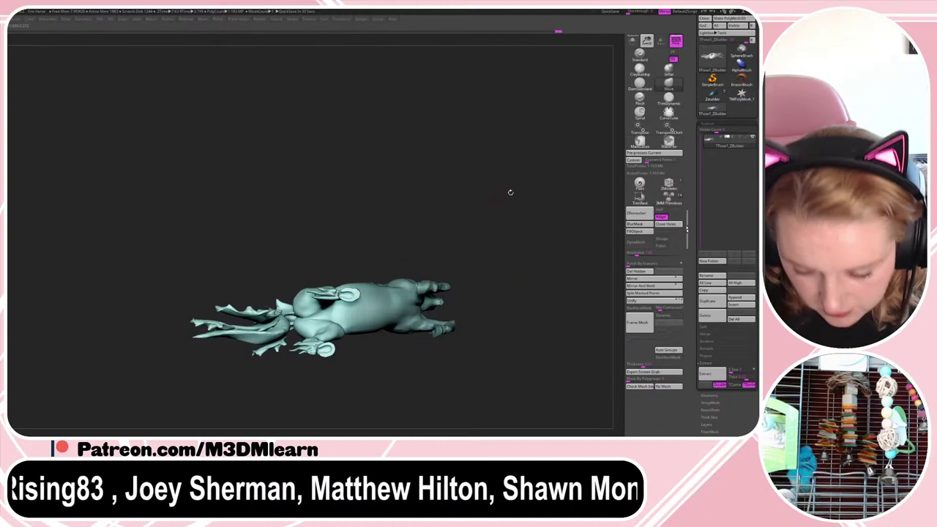
{"action": "left_click_drag", "start_coordinate": [511, 193], "coordinate": [545, 215], "text": "alt"}
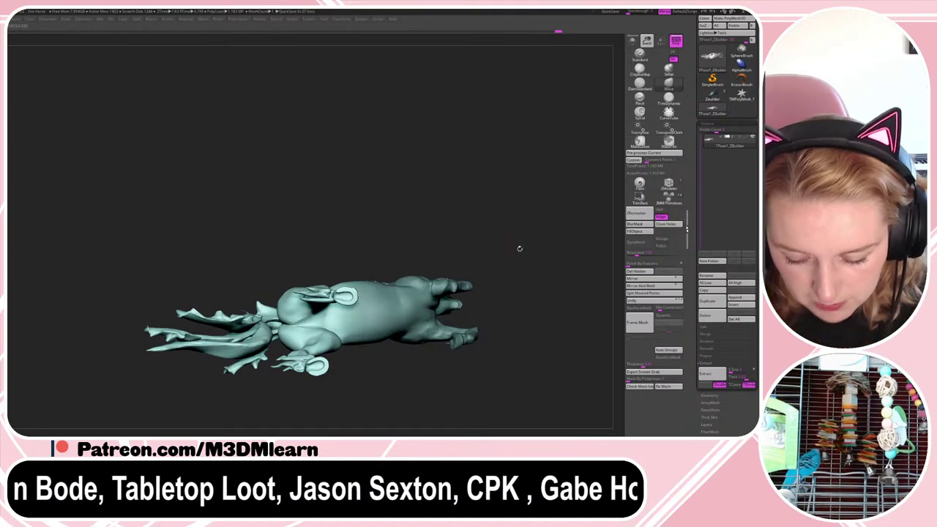
{"action": "left_click_drag", "start_coordinate": [519, 249], "coordinate": [402, 310]}
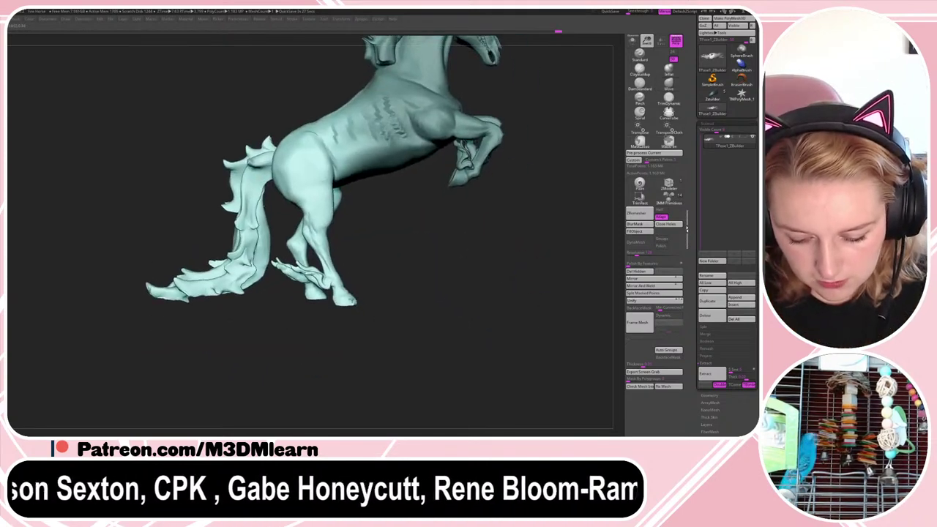
{"action": "mouse_move", "coordinate": [547, 266]}
{"action": "left_mouse_down"}
{"action": "mouse_move", "coordinate": [537, 276]}
{"action": "mouse_move", "coordinate": [584, 222]}
{"action": "mouse_move", "coordinate": [577, 178]}
{"action": "mouse_move", "coordinate": [536, 244]}
{"action": "mouse_move", "coordinate": [531, 279]}
{"action": "left_mouse_up"}
{"action": "right_click", "coordinate": [531, 279]}
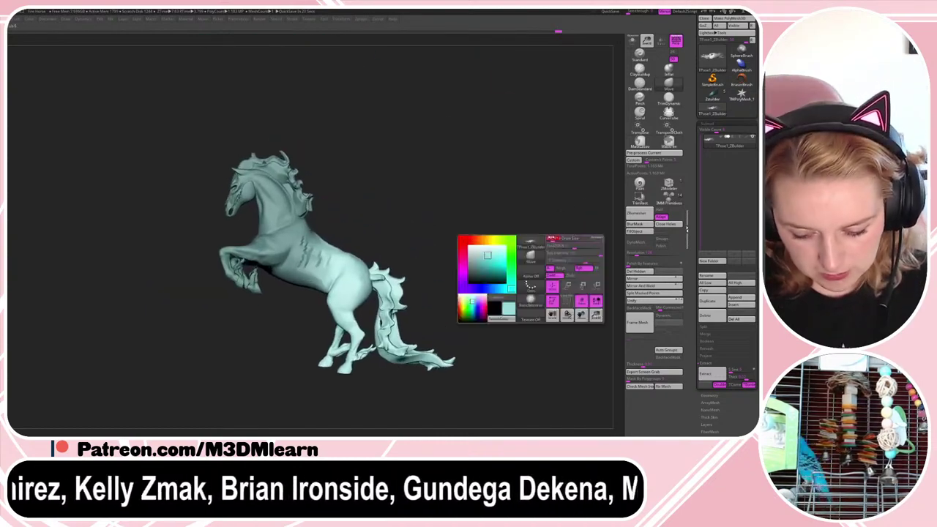
{"action": "key", "text": "shift+f"}
{"action": "key", "text": "shift+f"}
{"action": "right_click", "coordinate": [517, 280]}
{"action": "key", "text": "space"}
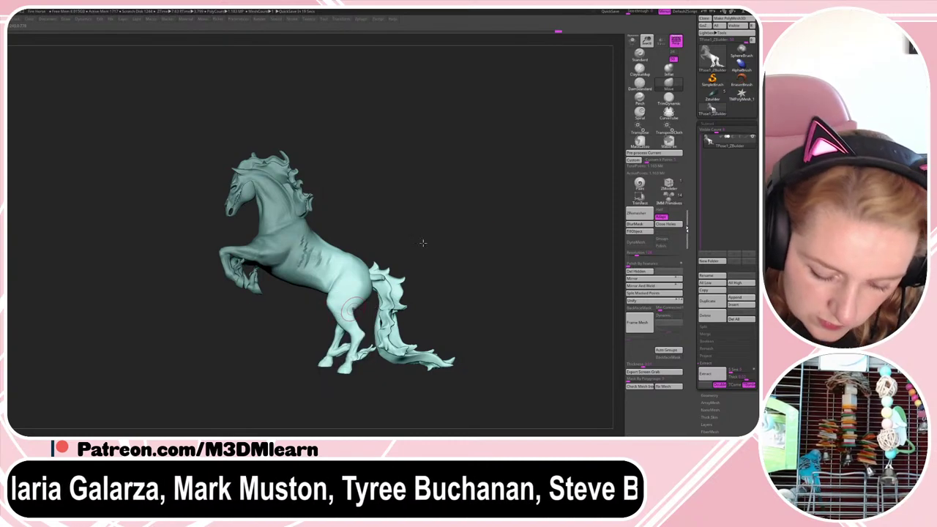
- Clear the mask, frame the horse, and mask its head, neck and forelegs again
{"action": "left_click_drag", "start_coordinate": [516, 239], "coordinate": [533, 227], "text": "ctrl"}
{"action": "key", "text": "shift+f"}
{"action": "key", "text": "f"}
{"action": "key", "text": "shift+f"}
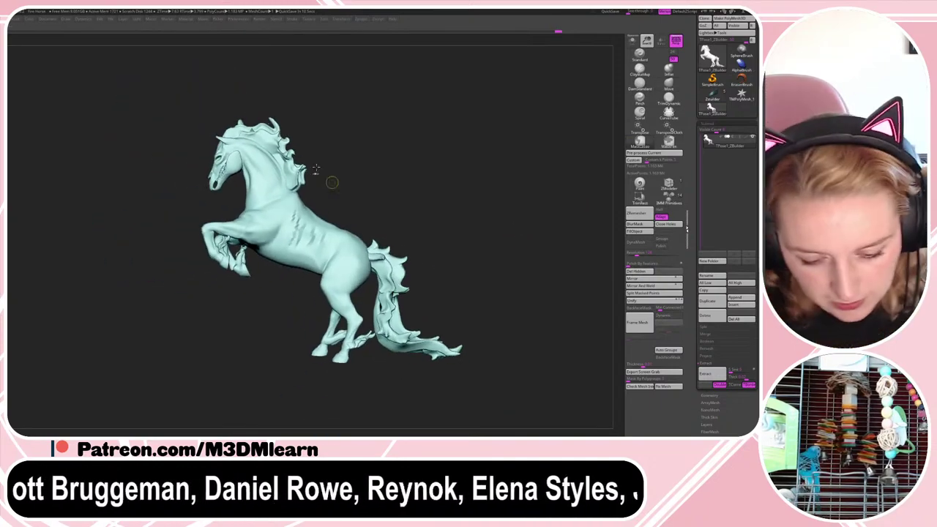
{"action": "mouse_move", "coordinate": [231, 82]}
{"action": "left_mouse_down", "text": "ctrl"}
{"action": "mouse_move", "coordinate": [175, 339]}
{"action": "mouse_move", "coordinate": [265, 260]}
{"action": "mouse_move", "coordinate": [325, 167]}
{"action": "mouse_move", "coordinate": [340, 101]}
{"action": "left_mouse_up", "text": "ctrl"}
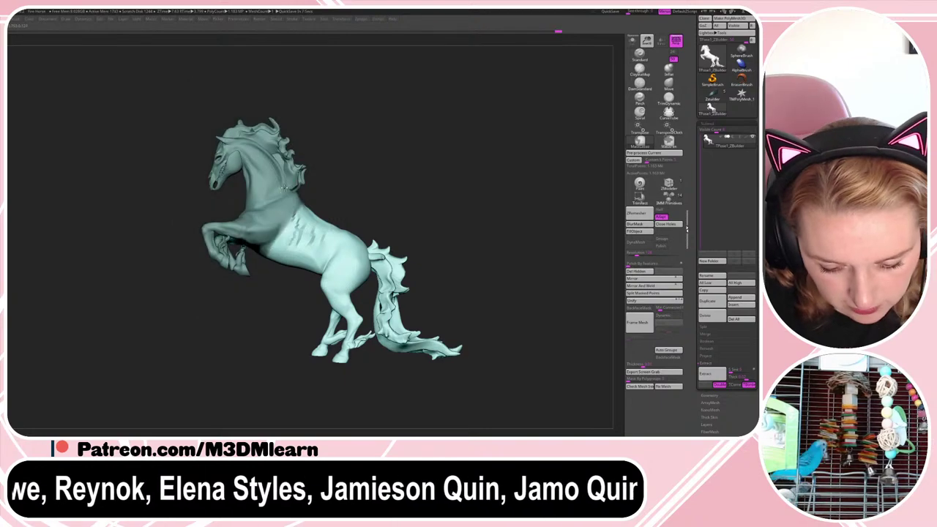
{"action": "key", "text": "ctrl+w"}
{"action": "key", "text": "w"}
{"action": "key", "text": "ctrl+z"}
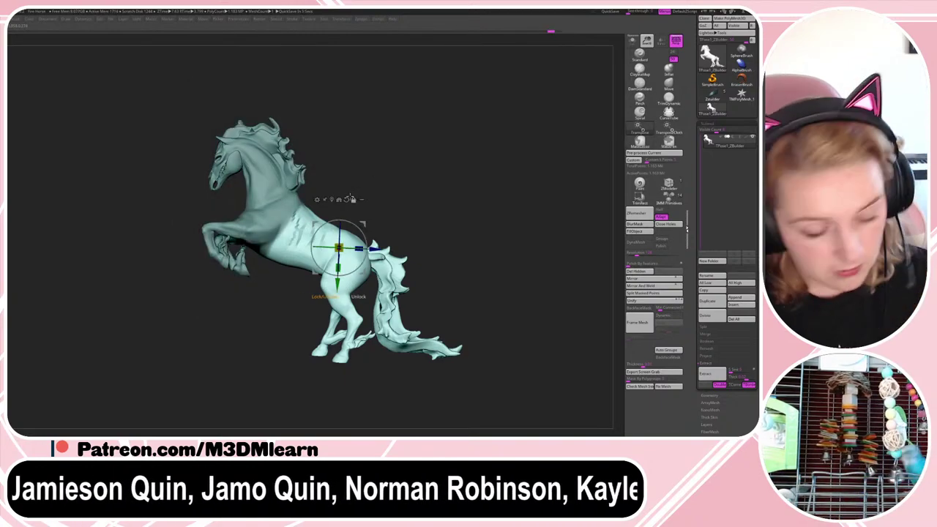
- Soften the mask edge across the shoulder and invert the mask to protect the hindquarters and tail
{"action": "key", "text": "q"}
{"action": "left_click", "coordinate": [278, 232], "text": "ctrl"}
{"action": "key", "text": "w"}
{"action": "key", "text": "q"}
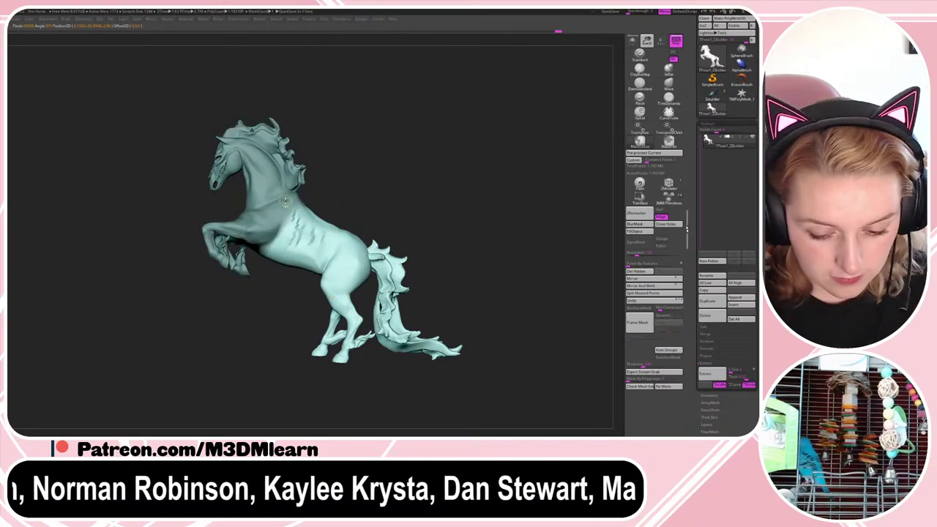
{"action": "key", "text": "w"}
{"action": "key", "text": "y"}
{"action": "left_click_drag", "start_coordinate": [377, 174], "coordinate": [396, 205], "text": "alt"}
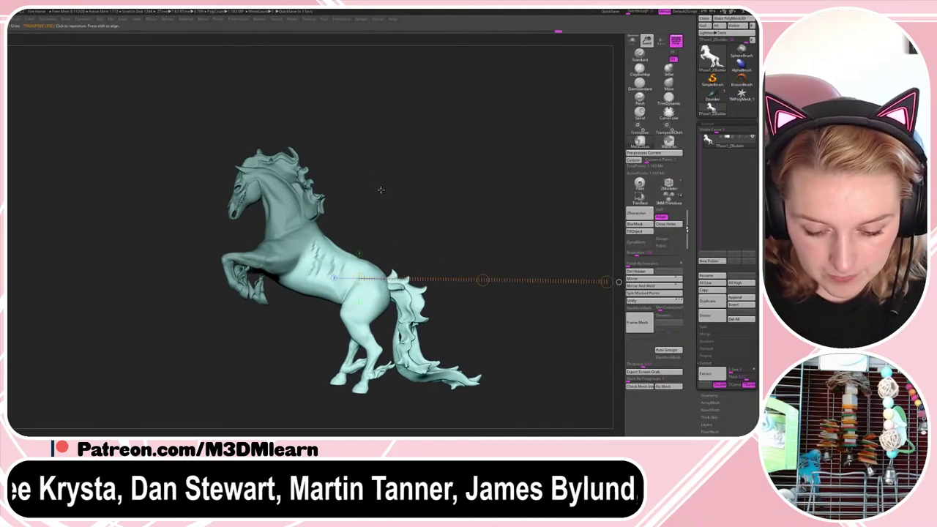
{"action": "left_click", "coordinate": [380, 190], "text": "ctrl"}
- Place the gizmo at the base of the neck in the top view and rotate the unmasked front of the horse sideways
{"action": "left_click_drag", "start_coordinate": [306, 248], "coordinate": [283, 228]}
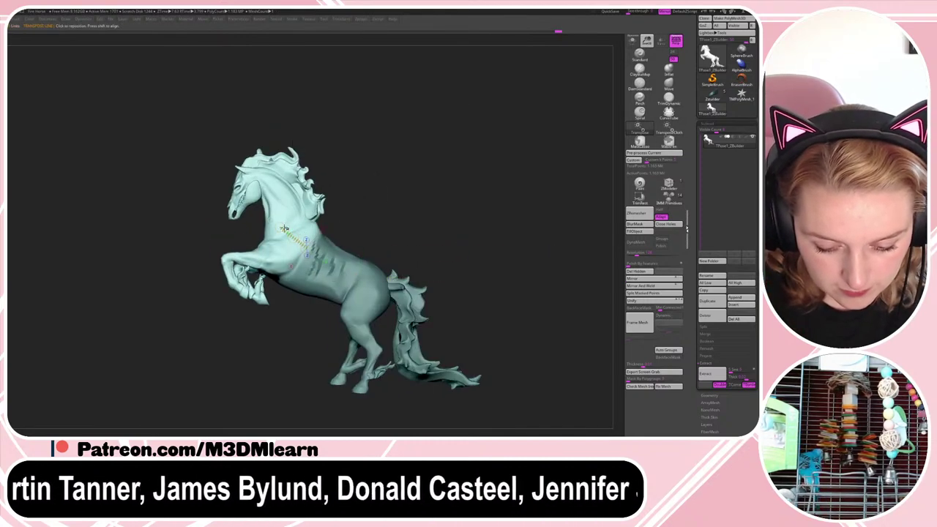
{"action": "left_click_drag", "start_coordinate": [359, 186], "coordinate": [415, 183]}
{"action": "key", "text": "y"}
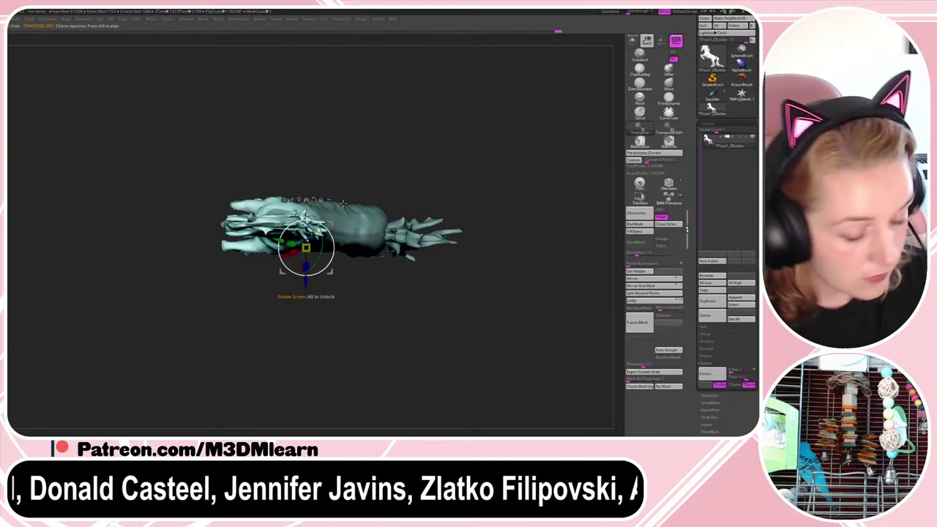
{"action": "left_click", "coordinate": [298, 200]}
{"action": "left_click", "coordinate": [320, 170], "text": "alt"}
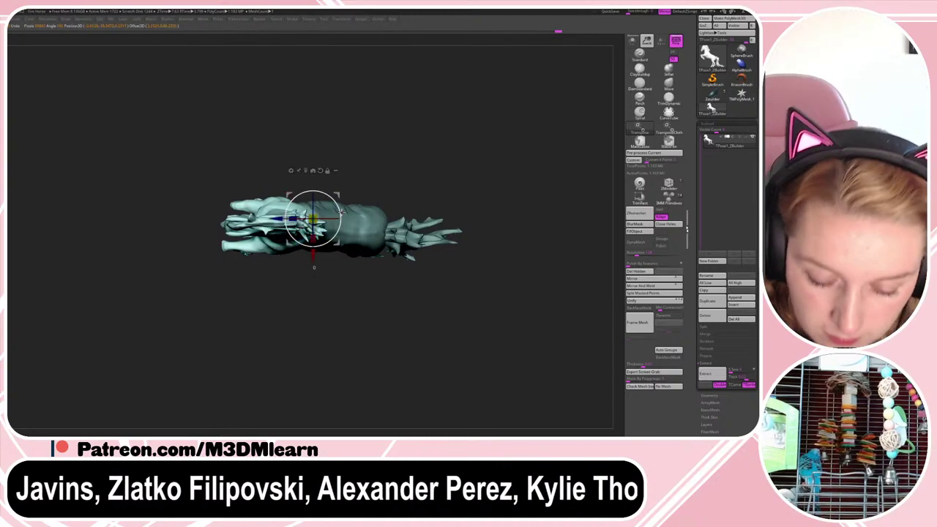
{"action": "left_click_drag", "start_coordinate": [339, 214], "coordinate": [338, 207]}
{"action": "key", "text": "q"}
{"action": "left_click_drag", "start_coordinate": [437, 172], "coordinate": [504, 223]}
- Move the unmasked head, neck and forelegs slightly down with the gizmo from a three-quarter view
{"action": "key", "text": "w"}
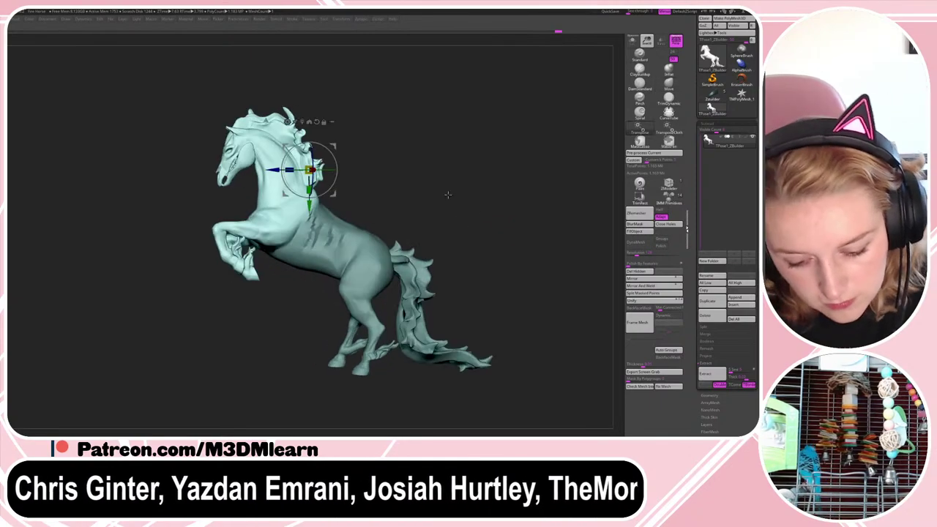
{"action": "left_click_drag", "start_coordinate": [446, 195], "coordinate": [492, 220]}
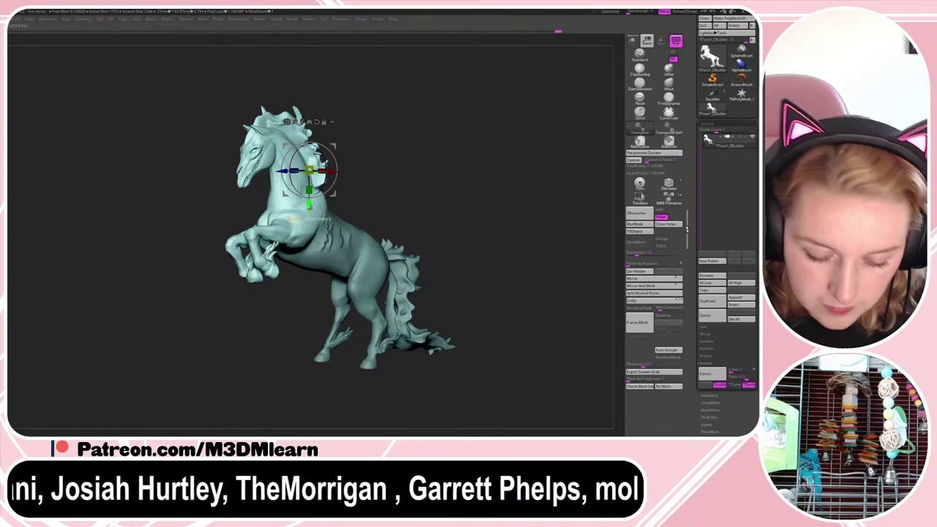
{"action": "left_click_drag", "start_coordinate": [309, 207], "coordinate": [309, 210]}
{"action": "key", "text": "q"}
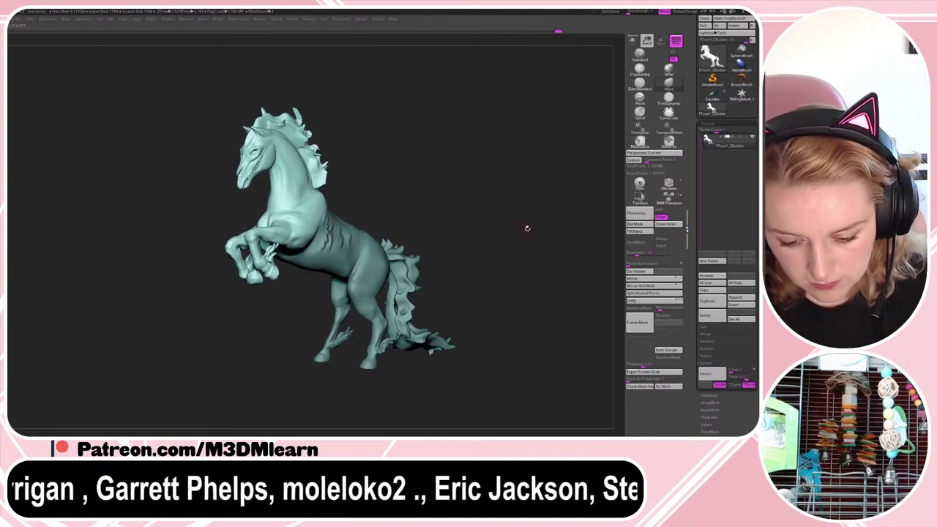
- Try to shift the front of the horse diagonally with the gizmo, undo the shift, and return to the side view
{"action": "key", "text": "w"}
{"action": "left_click_drag", "start_coordinate": [335, 148], "coordinate": [332, 151]}
{"action": "key", "text": "q"}
{"action": "key", "text": "ctrl+z"}
{"action": "left_click_drag", "start_coordinate": [445, 192], "coordinate": [418, 227]}
{"action": "right_click", "coordinate": [418, 227]}
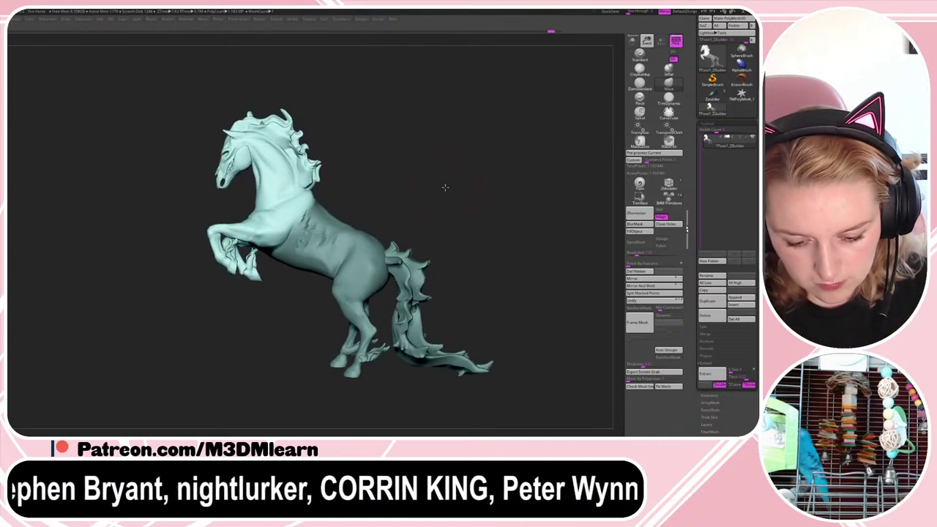
- Undo the recent gizmo moves of the horse's front together with the mask inversion, and clear the mask
{"action": "right_click_drag", "start_coordinate": [445, 188], "coordinate": [412, 228]}
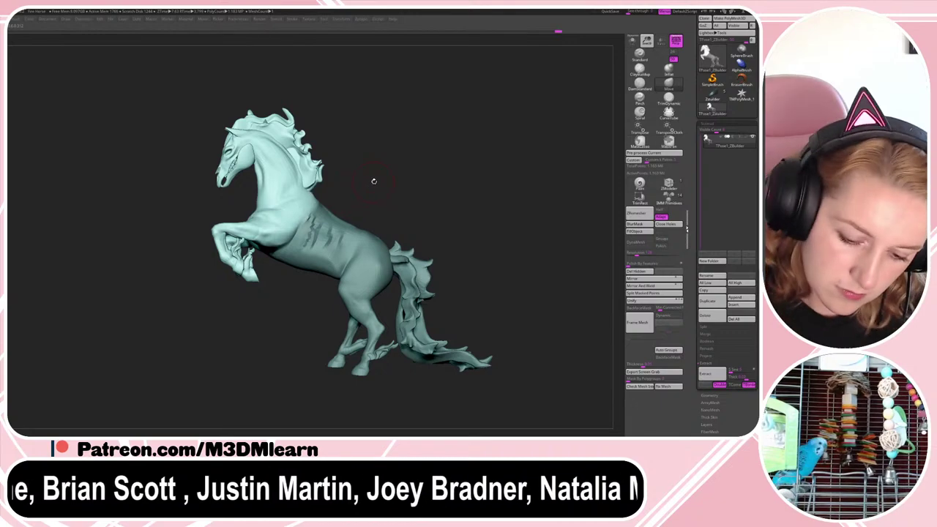
{"action": "left_click_drag", "start_coordinate": [374, 181], "coordinate": [387, 186]}
{"action": "left_click_drag", "start_coordinate": [465, 209], "coordinate": [509, 242]}
{"action": "right_click", "coordinate": [462, 203]}
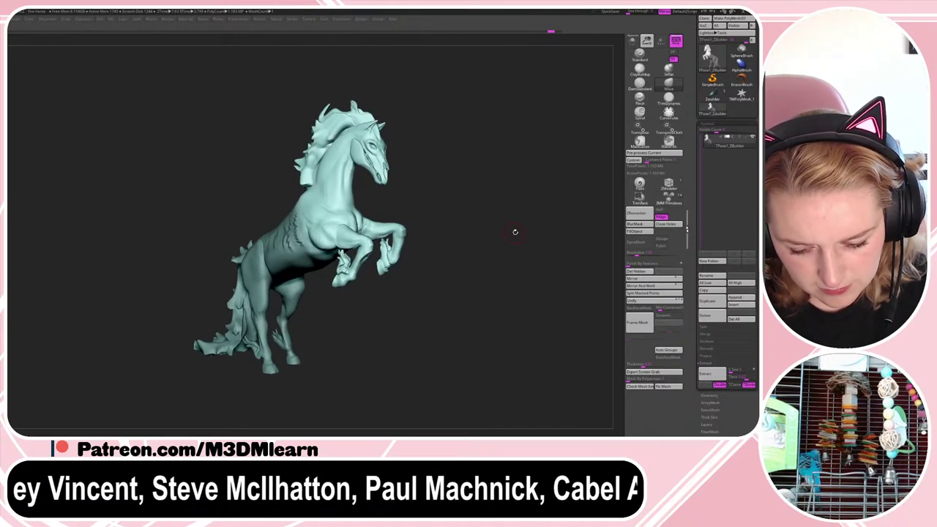
{"action": "left_click_drag", "start_coordinate": [515, 231], "coordinate": [511, 208]}
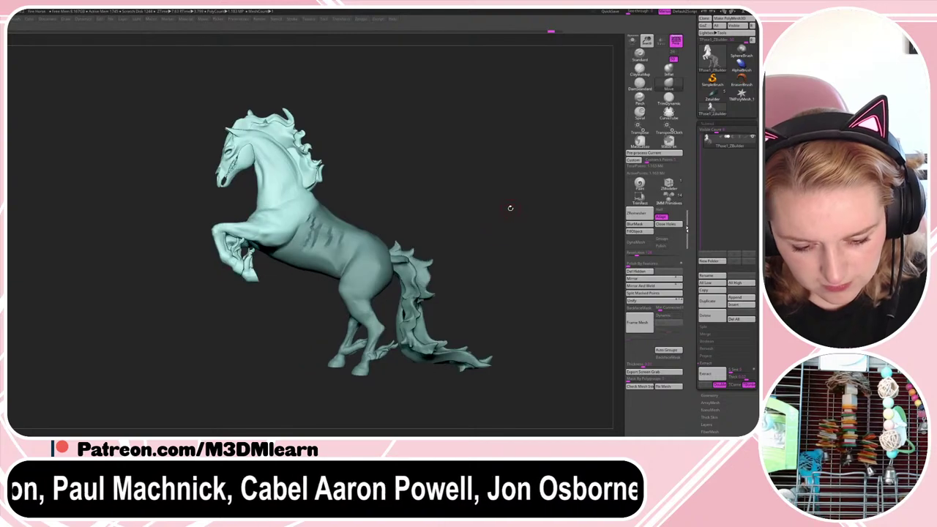
{"action": "key", "text": "ctrl+z"}
{"action": "key", "text": "ctrl+z"}
{"action": "key", "text": "ctrl+z"}
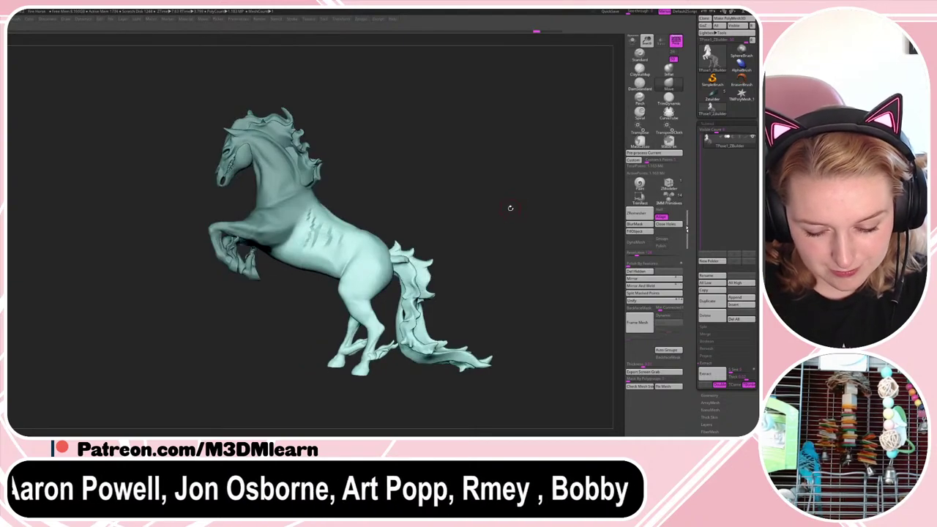
{"action": "mouse_move", "coordinate": [516, 227]}
{"action": "left_mouse_down"}
{"action": "mouse_move", "coordinate": [537, 234]}
{"action": "mouse_move", "coordinate": [521, 251]}
{"action": "mouse_move", "coordinate": [526, 234]}
{"action": "left_mouse_up"}
- Switch off perspective and try scaling the whole horse sideways with the gizmo in the front view
{"action": "left_click", "coordinate": [676, 42]}
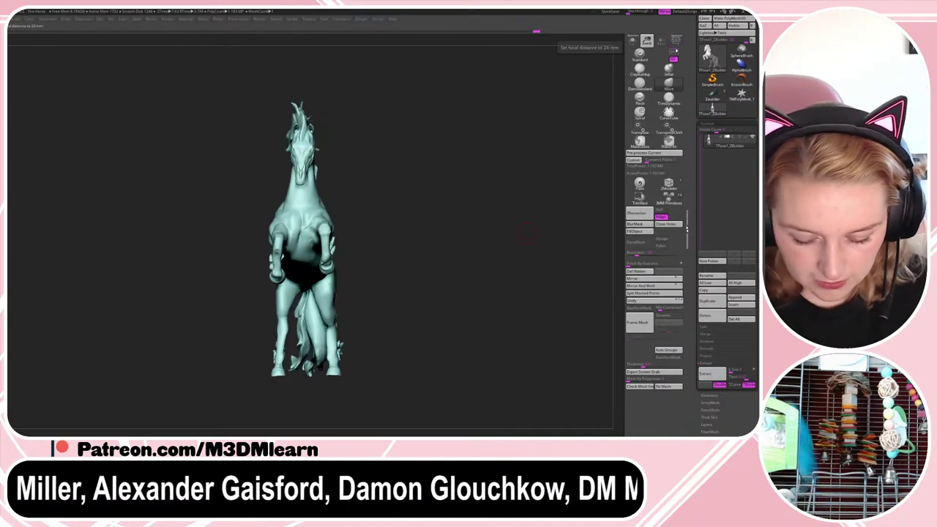
{"action": "key", "text": "w"}
{"action": "left_click_drag", "start_coordinate": [327, 305], "coordinate": [546, 301]}
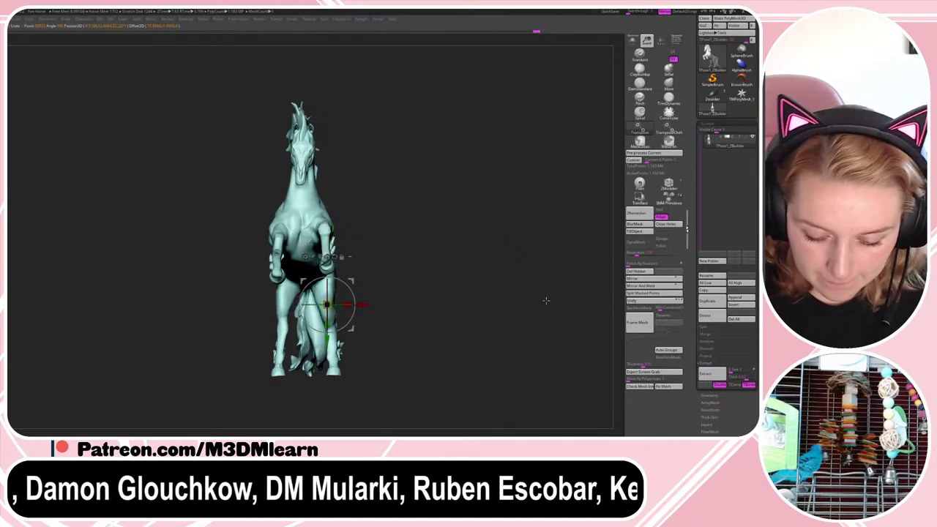
{"action": "mouse_move", "coordinate": [339, 306]}
{"action": "left_mouse_down"}
{"action": "mouse_move", "coordinate": [367, 309]}
{"action": "mouse_move", "coordinate": [356, 311]}
{"action": "left_mouse_up"}
{"action": "key", "text": "q"}
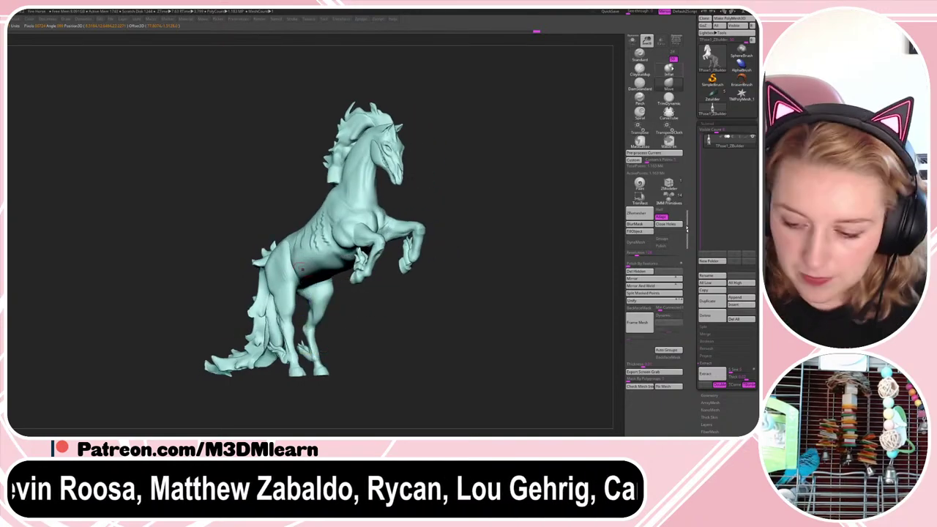
- Turn perspective on, place the gizmo beside the raised forelegs and scale the unmasked horse slightly along one axis
{"action": "left_click", "coordinate": [675, 41]}
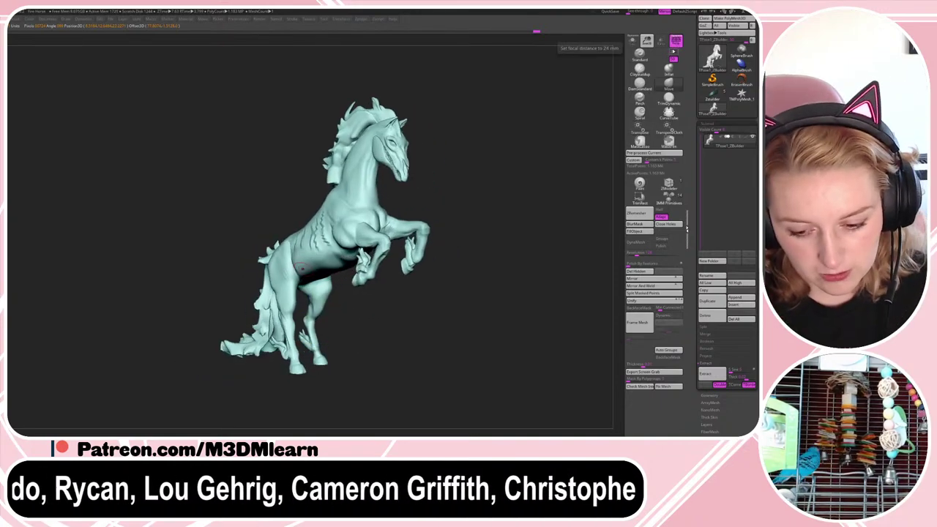
{"action": "key", "text": "w"}
{"action": "left_click", "coordinate": [390, 237], "text": "alt"}
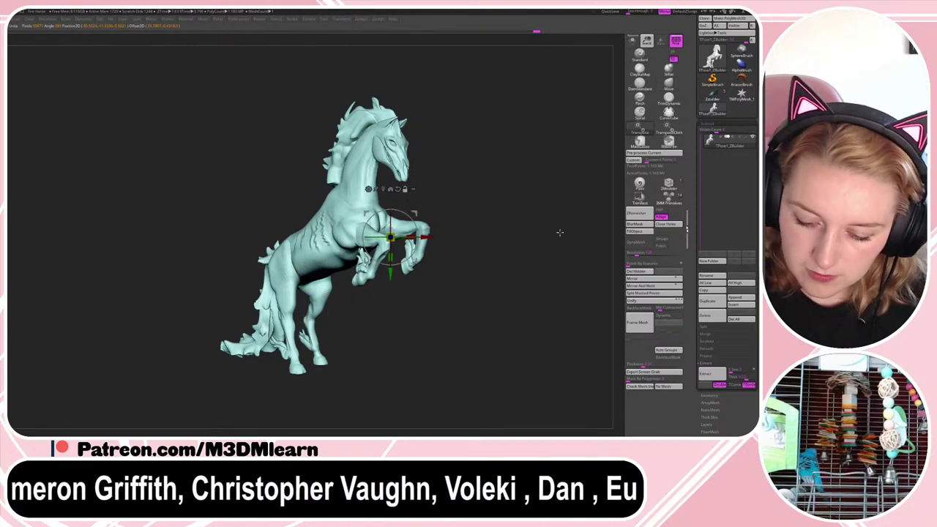
{"action": "mouse_move", "coordinate": [403, 236]}
{"action": "left_mouse_down"}
{"action": "mouse_move", "coordinate": [417, 238]}
{"action": "mouse_move", "coordinate": [408, 236]}
{"action": "left_mouse_up"}
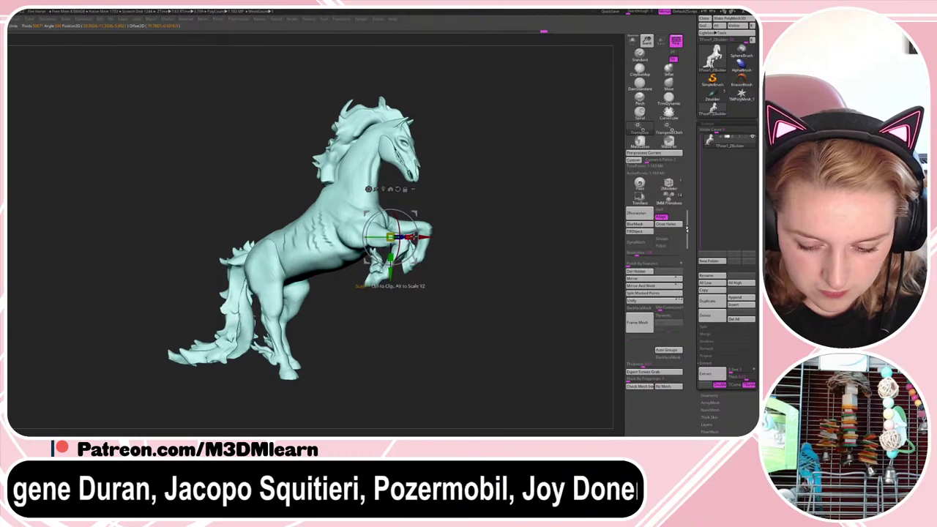
{"action": "key", "text": "q"}
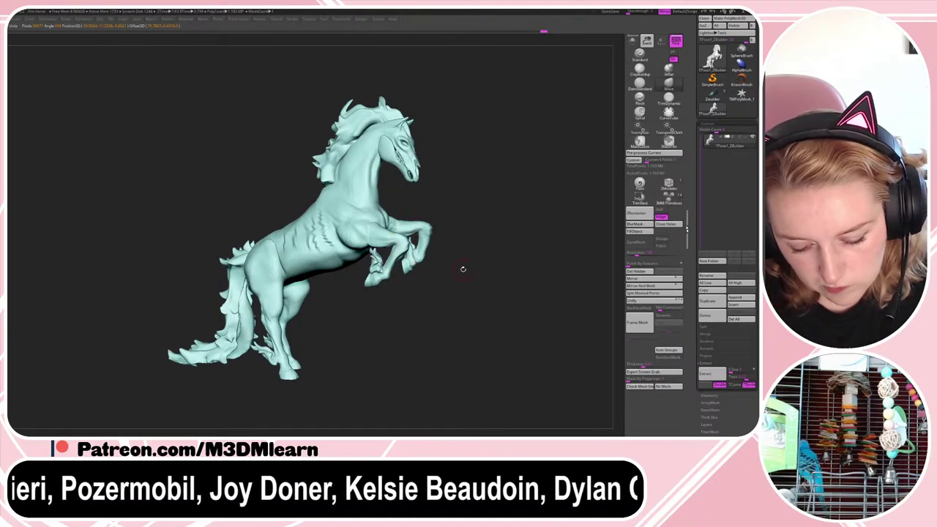
- Place the gizmo at the shoulder and scale the whole horse slightly along one axis again
{"action": "key", "text": "w"}
{"action": "left_click", "coordinate": [533, 223], "text": "alt"}
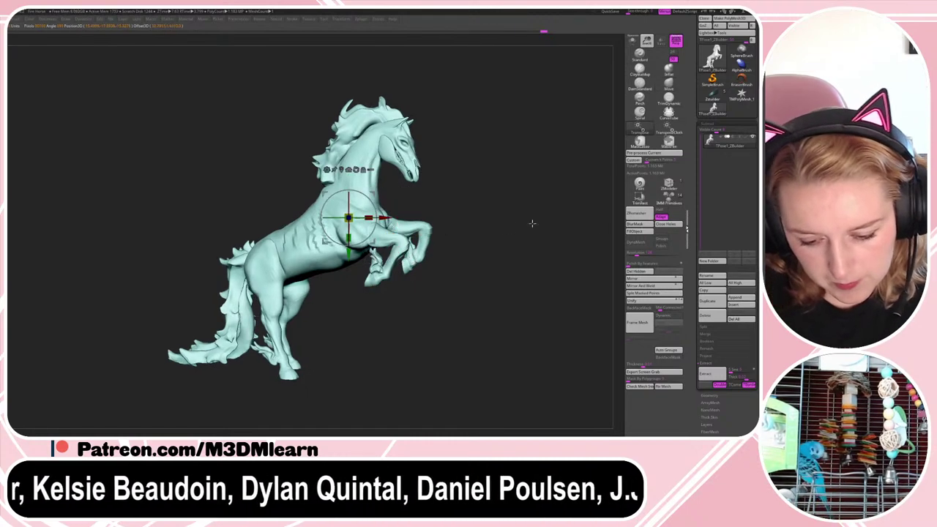
{"action": "left_click_drag", "start_coordinate": [357, 219], "coordinate": [278, 218]}
{"action": "key", "text": "q"}
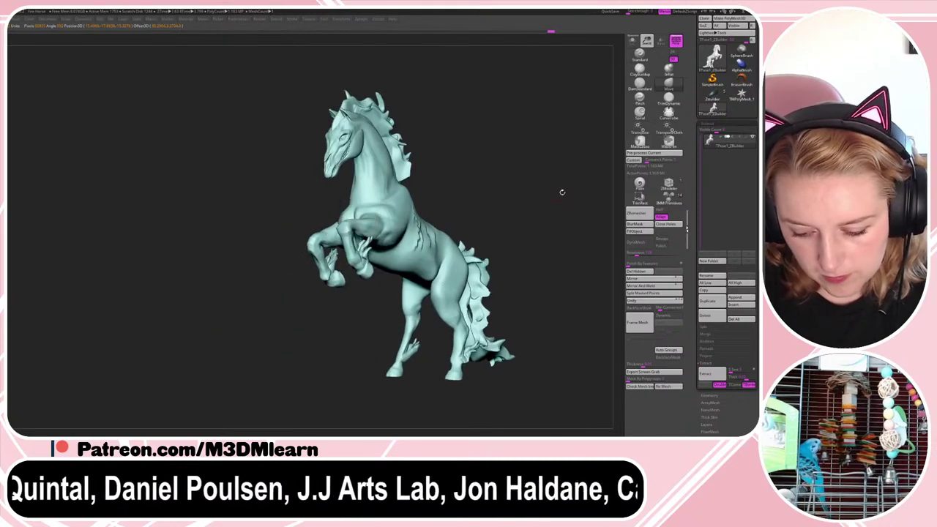
{"action": "mouse_move", "coordinate": [562, 193]}
{"action": "left_mouse_down"}
{"action": "mouse_move", "coordinate": [498, 209]}
{"action": "mouse_move", "coordinate": [481, 232]}
{"action": "left_mouse_up"}
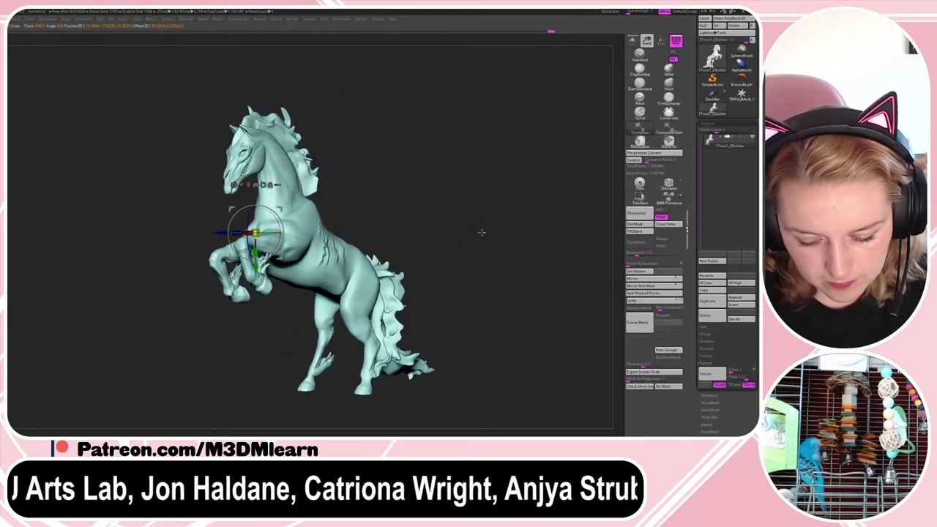
{"action": "left_click_drag", "start_coordinate": [272, 233], "coordinate": [270, 232]}
{"action": "key", "text": "q"}
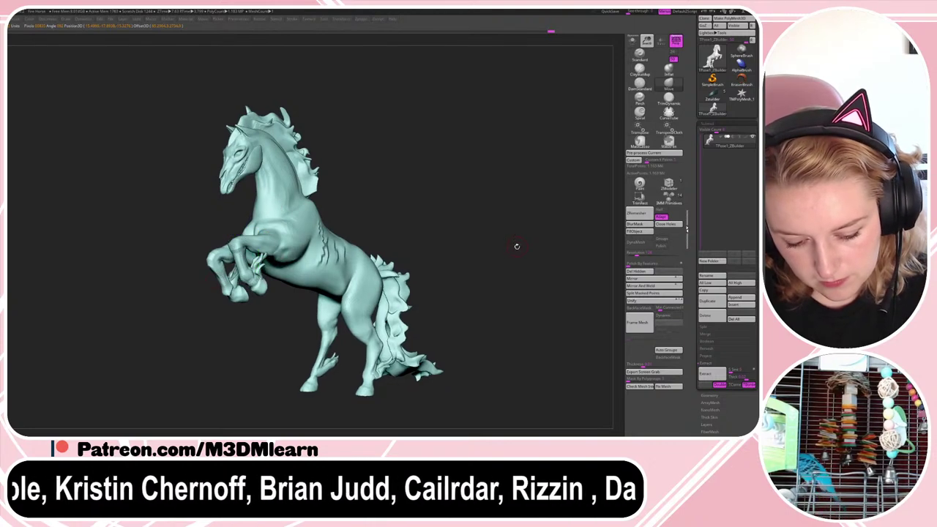
- Try reshaping the raised forelegs and shoulder with the Move brush, undoing the strokes
{"action": "key", "text": "space"}
{"action": "left_click_drag", "start_coordinate": [524, 197], "coordinate": [544, 187]}
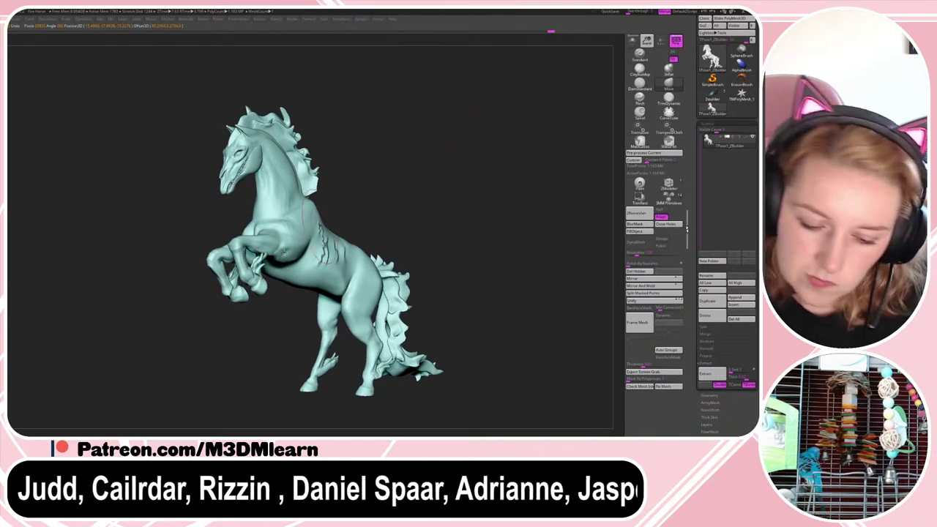
{"action": "key", "text": "space"}
{"action": "mouse_move", "coordinate": [247, 257]}
{"action": "left_mouse_down"}
{"action": "mouse_move", "coordinate": [255, 254]}
{"action": "mouse_move", "coordinate": [247, 256]}
{"action": "left_mouse_up"}
{"action": "key", "text": "space"}
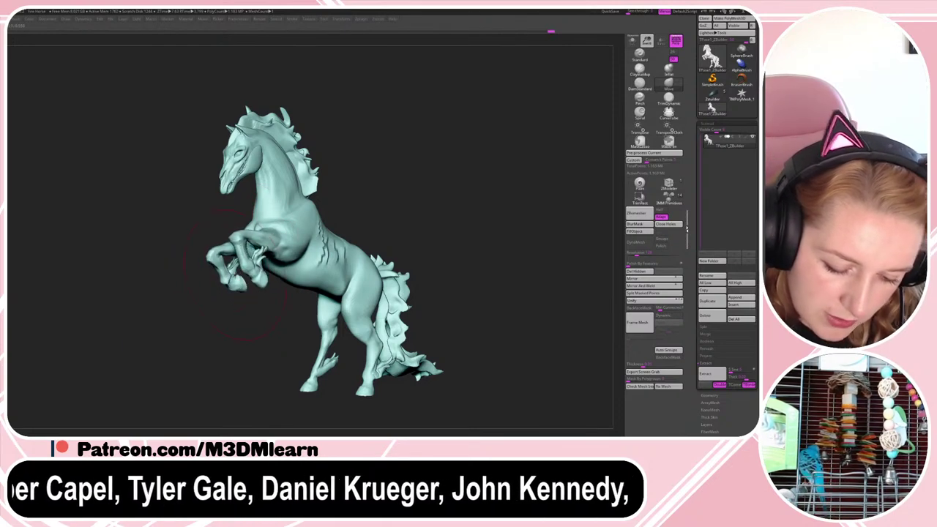
{"action": "key", "text": "ctrl+z"}
{"action": "left_click_drag", "start_coordinate": [278, 229], "coordinate": [302, 216]}
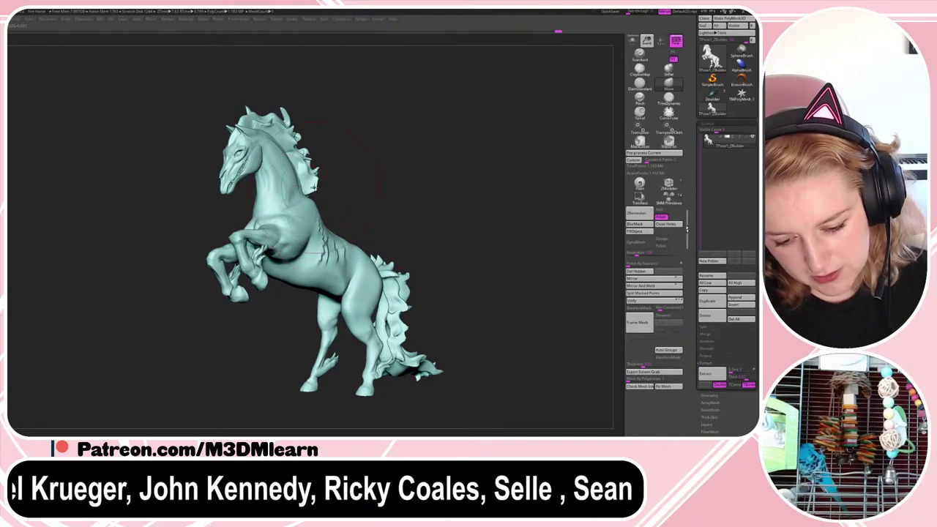
{"action": "key", "text": "space"}
{"action": "key", "text": "ctrl+z"}
{"action": "left_click_drag", "start_coordinate": [352, 176], "coordinate": [453, 158]}
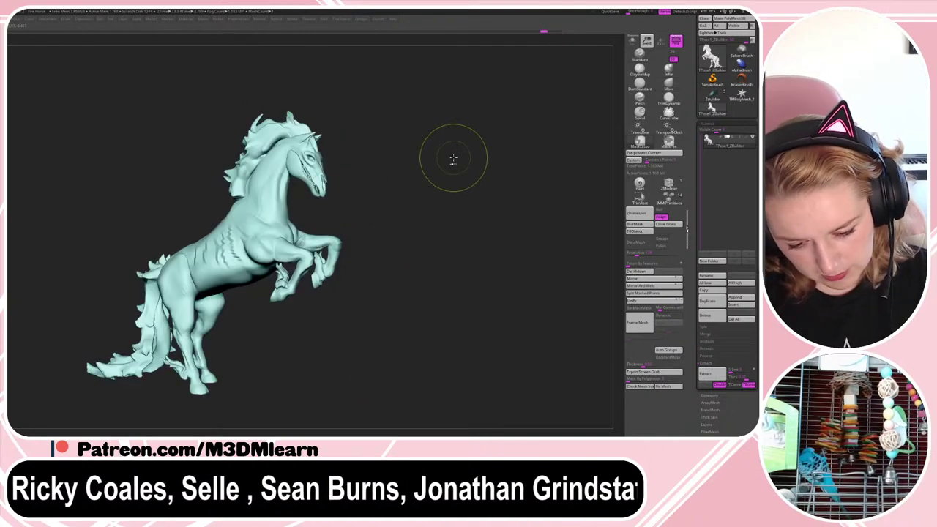
{"action": "key", "text": "ctrl+shift+z"}
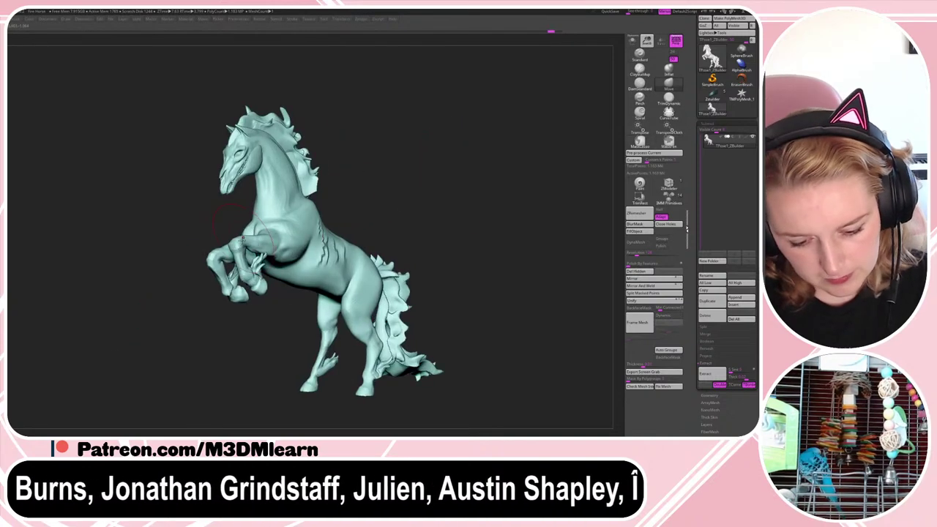
- Try nudging the foreleg, croup and far hind leg with a resized Move brush, and undo these strokes
{"action": "left_click_drag", "start_coordinate": [243, 238], "coordinate": [243, 239]}
{"action": "key", "text": "space"}
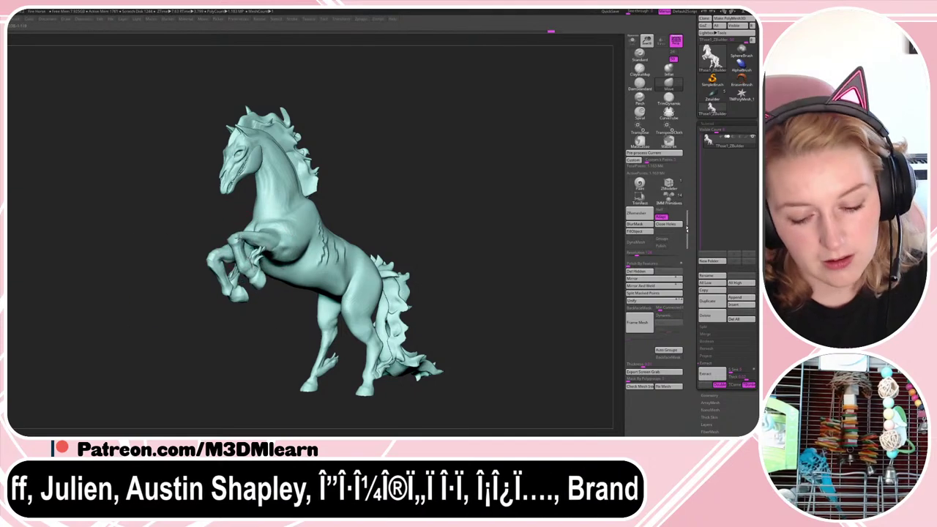
{"action": "key", "text": "space"}
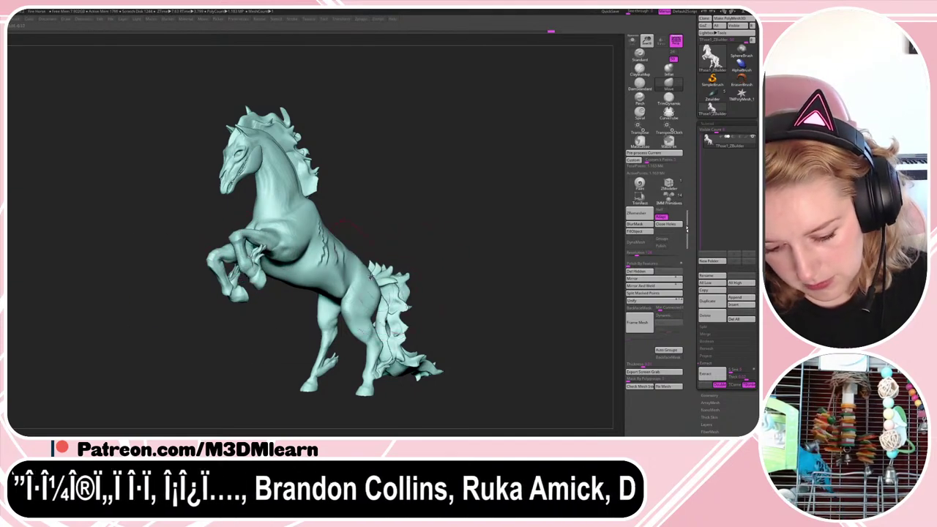
{"action": "key", "text": "ctrl+z"}
{"action": "left_click_drag", "start_coordinate": [363, 281], "coordinate": [374, 278]}
{"action": "key", "text": "space"}
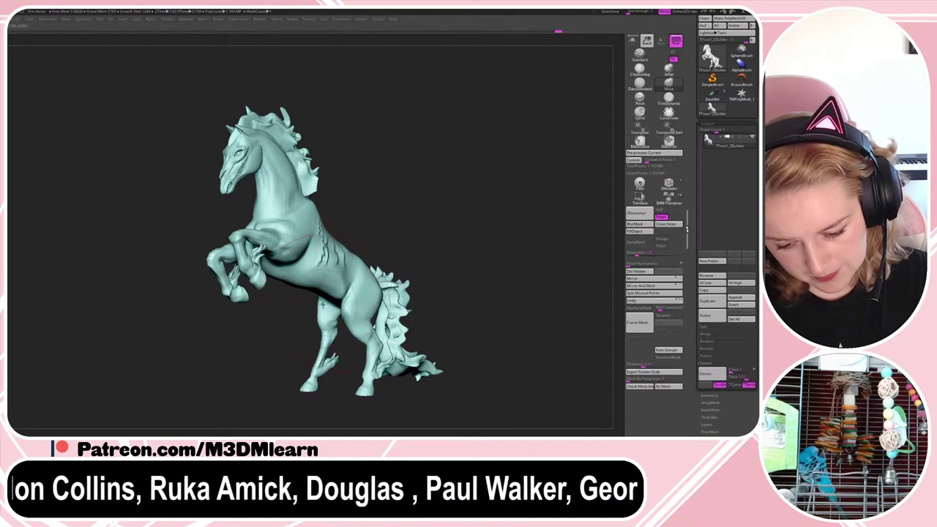
{"action": "left_click_drag", "start_coordinate": [323, 305], "coordinate": [330, 309]}
{"action": "key", "text": "ctrl+z"}
{"action": "key", "text": "ctrl+z"}
{"action": "key", "text": "ctrl+z"}
{"action": "key", "text": "ctrl+z"}
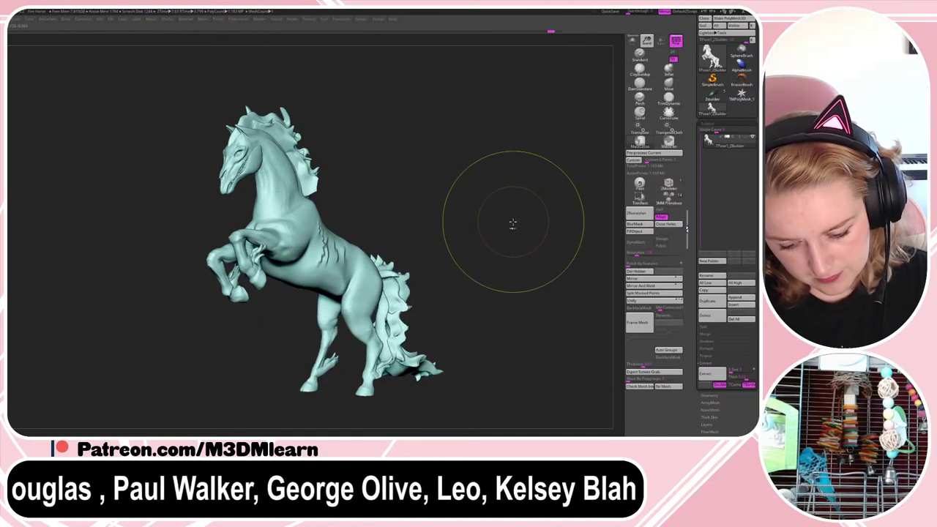
- Turn off perspective and place the gizmo on the near hind leg in a front three-quarter view
{"action": "mouse_move", "coordinate": [514, 221]}
{"action": "left_mouse_down"}
{"action": "mouse_move", "coordinate": [495, 188]}
{"action": "mouse_move", "coordinate": [512, 176]}
{"action": "mouse_move", "coordinate": [536, 190]}
{"action": "mouse_move", "coordinate": [523, 188]}
{"action": "mouse_move", "coordinate": [526, 213]}
{"action": "left_mouse_up"}
{"action": "key", "text": "space"}
{"action": "left_click", "coordinate": [676, 42]}
{"action": "key", "text": "w"}
{"action": "left_click", "coordinate": [382, 308]}
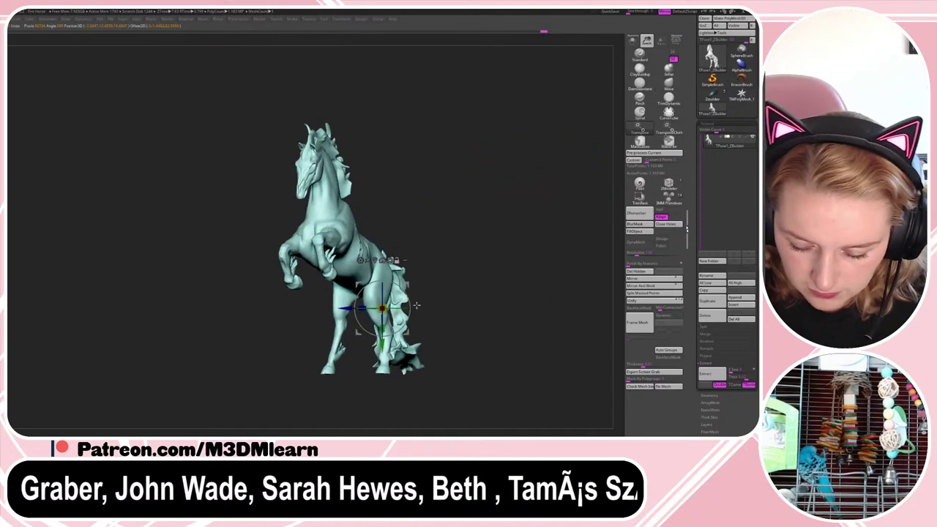
{"action": "key", "text": "q"}
- Reshape the near hind leg below the hock with the Move brush and reframe the whole horse in side view
{"action": "left_click_drag", "start_coordinate": [489, 270], "coordinate": [484, 252], "text": "alt"}
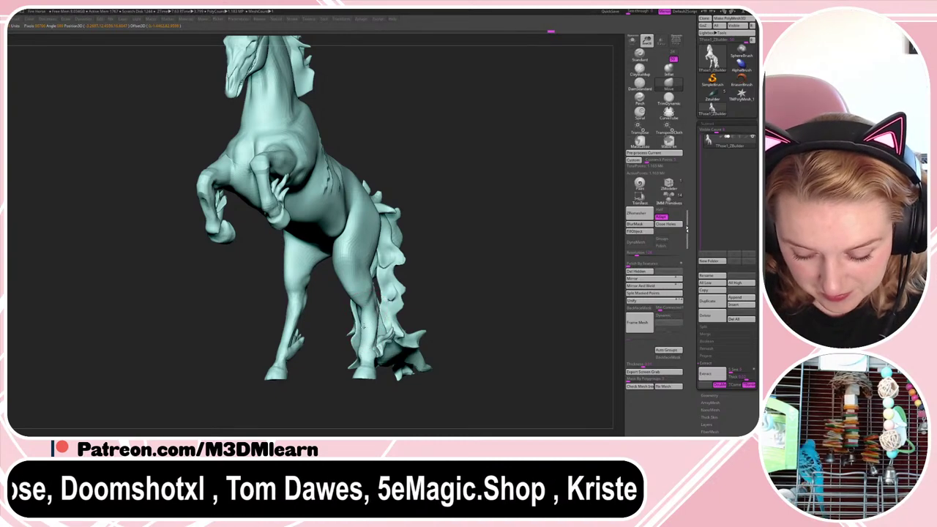
{"action": "left_click_drag", "start_coordinate": [375, 335], "coordinate": [370, 329]}
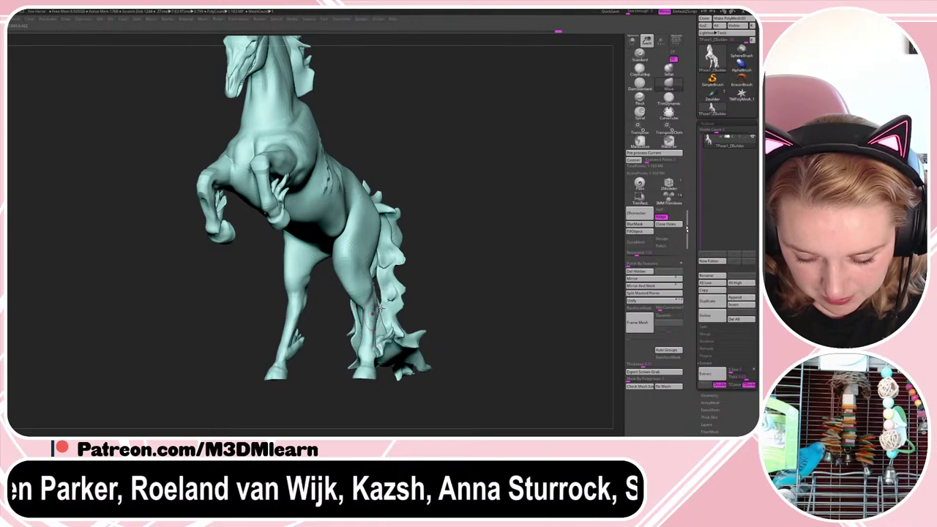
{"action": "left_click_drag", "start_coordinate": [549, 249], "coordinate": [536, 251]}
{"action": "key", "text": "f"}
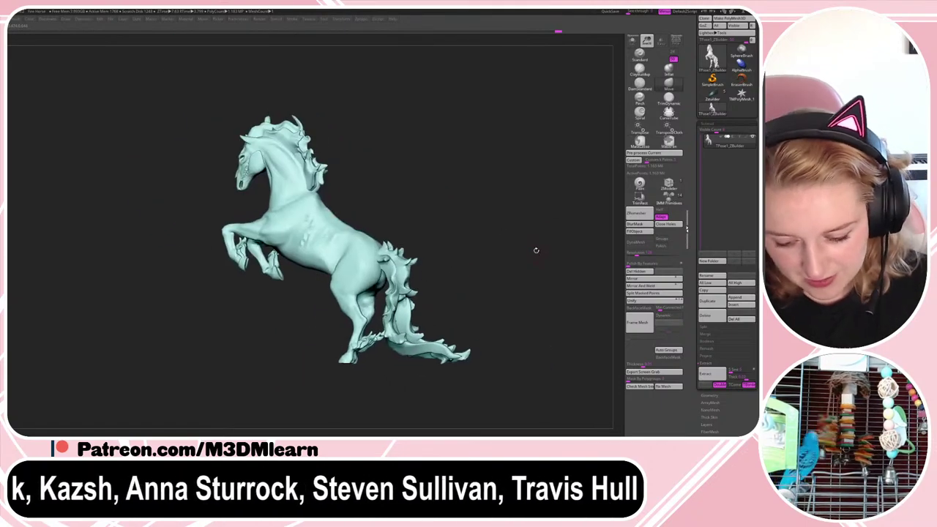
- Hide the tail polygroup so that the body and hind legs are isolated in side view
{"action": "left_click", "coordinate": [412, 326], "text": "ctrl+shift"}
{"action": "left_click", "coordinate": [410, 328], "text": "ctrl+shift"}
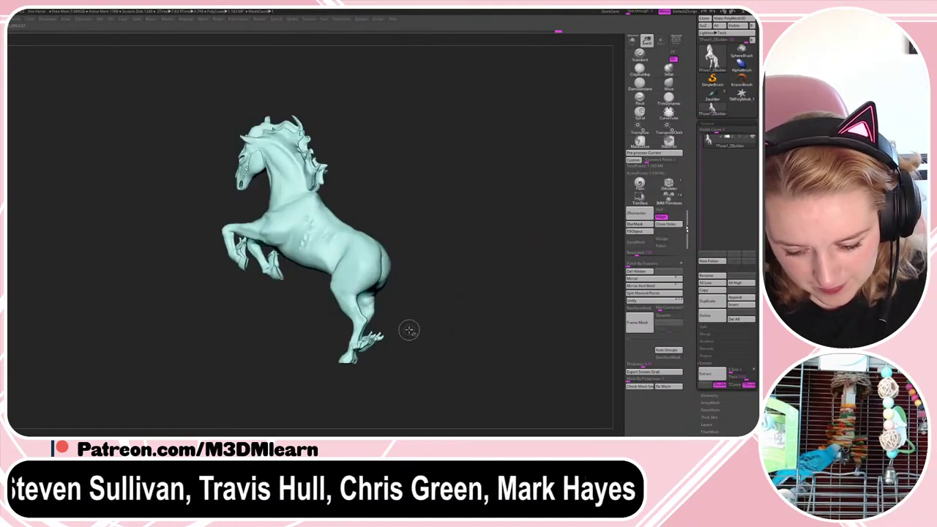
{"action": "left_click_drag", "start_coordinate": [495, 302], "coordinate": [499, 295]}
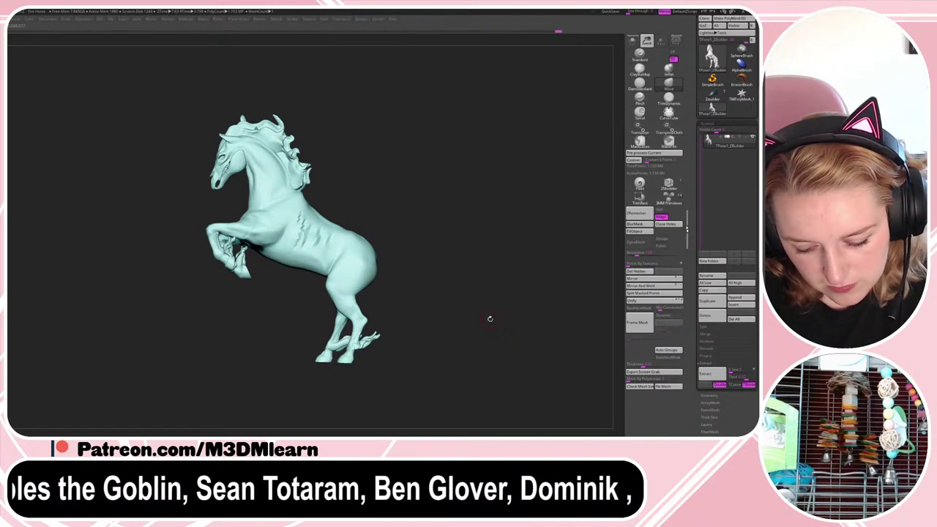
{"action": "left_click", "coordinate": [369, 342], "text": "ctrl+shift"}
{"action": "left_click", "coordinate": [391, 355], "text": "ctrl+shift"}
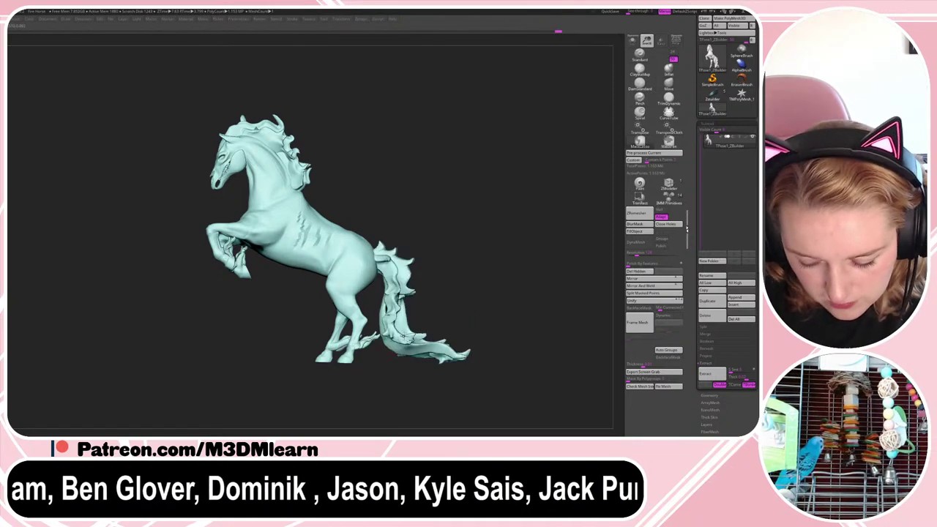
{"action": "left_click", "coordinate": [405, 342], "text": "ctrl+shift"}
{"action": "left_click", "coordinate": [405, 339], "text": "ctrl+shift"}
- Undo the first masking attempt, switch to the rectangle mask brush and mask both lower hind legs
{"action": "mouse_move", "coordinate": [313, 377]}
{"action": "left_mouse_down", "text": "ctrl"}
{"action": "mouse_move", "coordinate": [345, 375]}
{"action": "mouse_move", "coordinate": [414, 325]}
{"action": "mouse_move", "coordinate": [392, 324]}
{"action": "left_mouse_up", "text": "ctrl"}
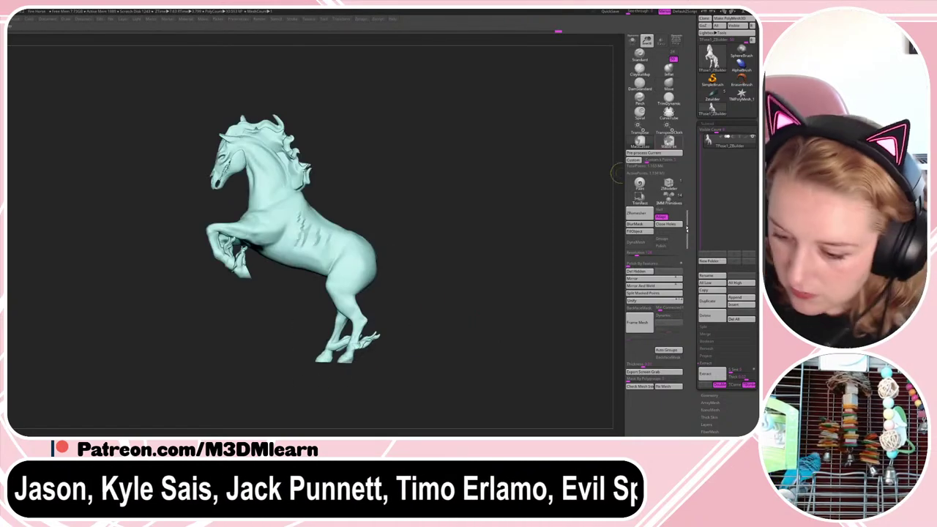
{"action": "key", "text": "ctrl+z"}
{"action": "left_click", "coordinate": [671, 144]}
{"action": "left_click_drag", "start_coordinate": [287, 402], "coordinate": [441, 325], "text": "ctrl"}
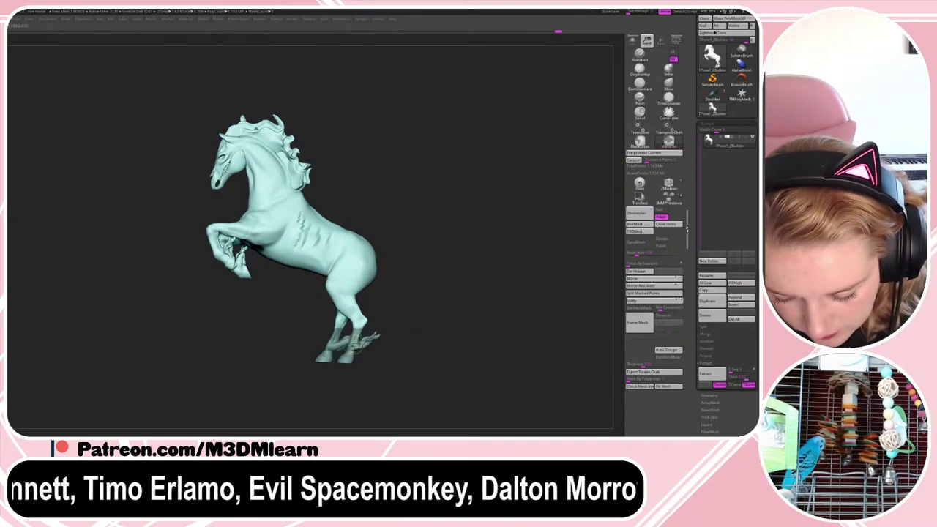
- Invert the mask to protect the body and move the lower hind legs slightly upward with the gizmo
{"action": "left_click", "coordinate": [417, 293], "text": "ctrl"}
{"action": "key", "text": "w"}
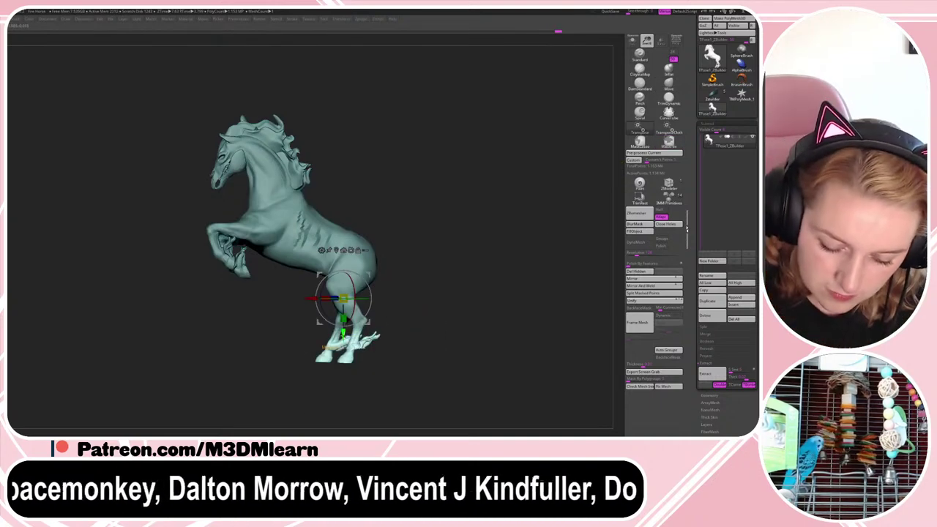
{"action": "left_click_drag", "start_coordinate": [343, 332], "coordinate": [344, 329]}
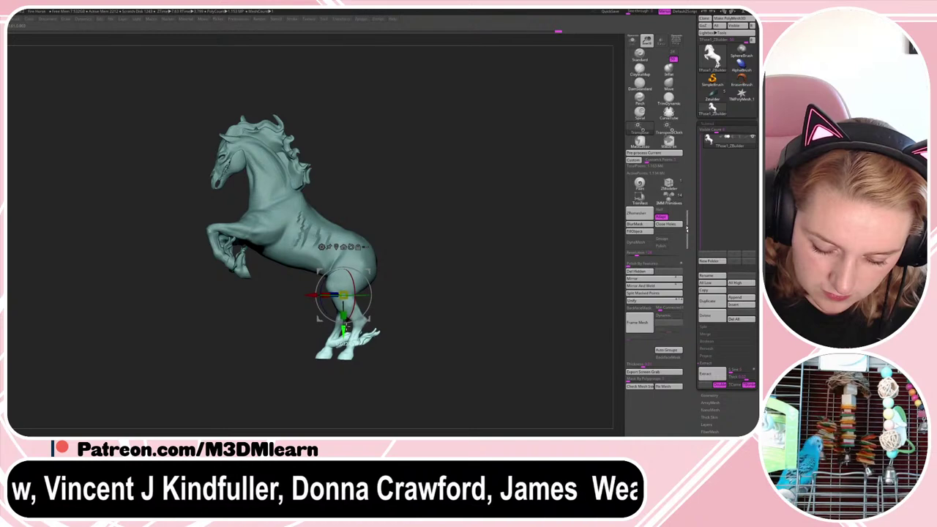
- Nudge the lower hind legs with the gizmo, compare before and after, then clear the mask and unhide the tail
{"action": "left_click_drag", "start_coordinate": [310, 296], "coordinate": [310, 295]}
{"action": "left_click_drag", "start_coordinate": [469, 209], "coordinate": [480, 217], "text": "ctrl"}
{"action": "key", "text": "q"}
{"action": "key", "text": "ctrl+z"}
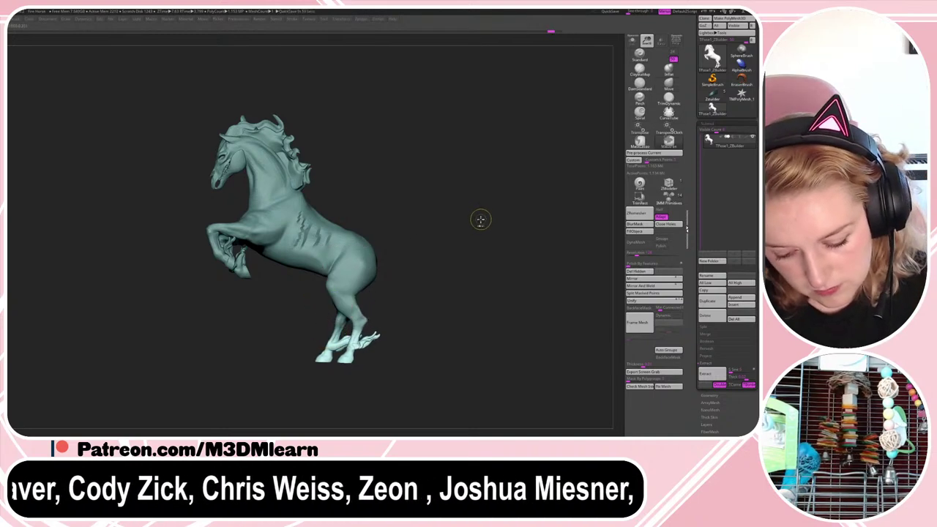
{"action": "key", "text": "ctrl+shift+z"}
{"action": "mouse_move", "coordinate": [476, 213]}
{"action": "left_mouse_down", "text": "ctrl"}
{"action": "mouse_move", "coordinate": [498, 227]}
{"action": "mouse_move", "coordinate": [488, 228]}
{"action": "left_mouse_up", "text": "ctrl"}
{"action": "left_click", "coordinate": [502, 248], "text": "ctrl+shift"}
- Turn on perspective distortion for the horse view
{"action": "left_click", "coordinate": [678, 42]}
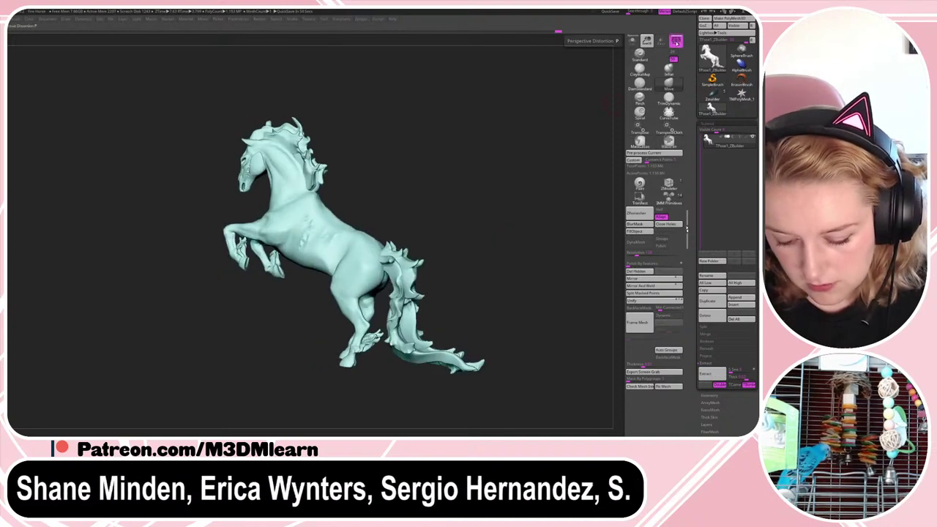
{"action": "left_click", "coordinate": [678, 43]}
{"action": "left_click", "coordinate": [675, 45]}
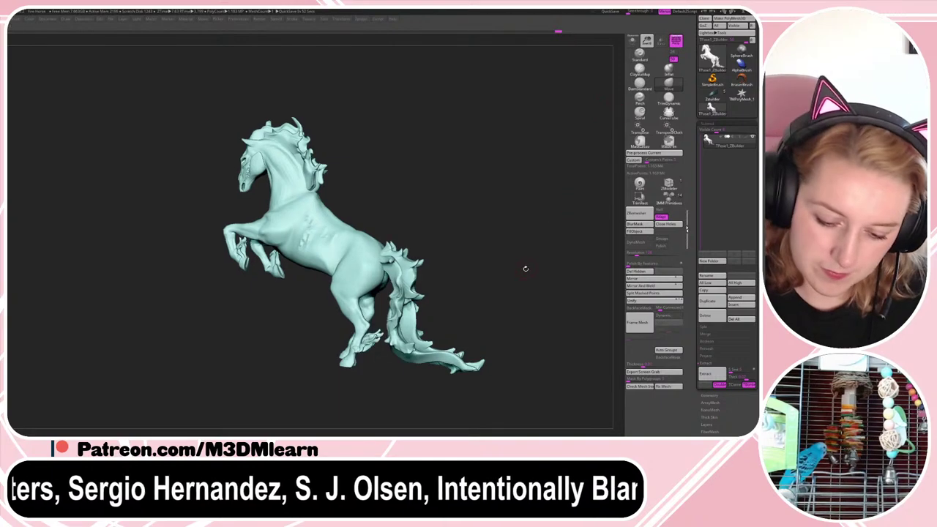
- Sculpt the transition from the belly to the inner hind thighs from below, using the DamStandard brush for the creases
{"action": "left_click_drag", "start_coordinate": [525, 268], "coordinate": [537, 219], "text": "alt"}
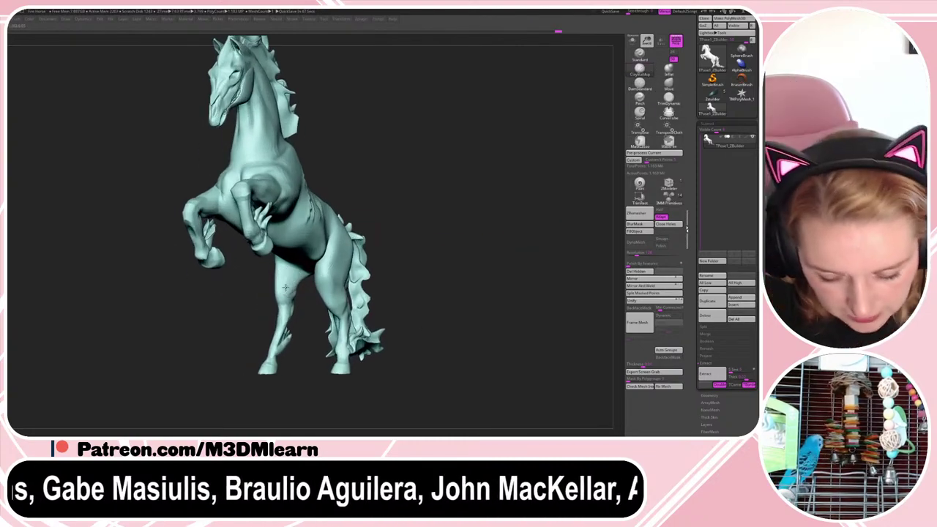
{"action": "mouse_move", "coordinate": [401, 233]}
{"action": "left_mouse_down"}
{"action": "mouse_move", "coordinate": [443, 181]}
{"action": "mouse_move", "coordinate": [431, 198]}
{"action": "mouse_move", "coordinate": [442, 166]}
{"action": "left_mouse_up"}
{"action": "left_click", "coordinate": [639, 85]}
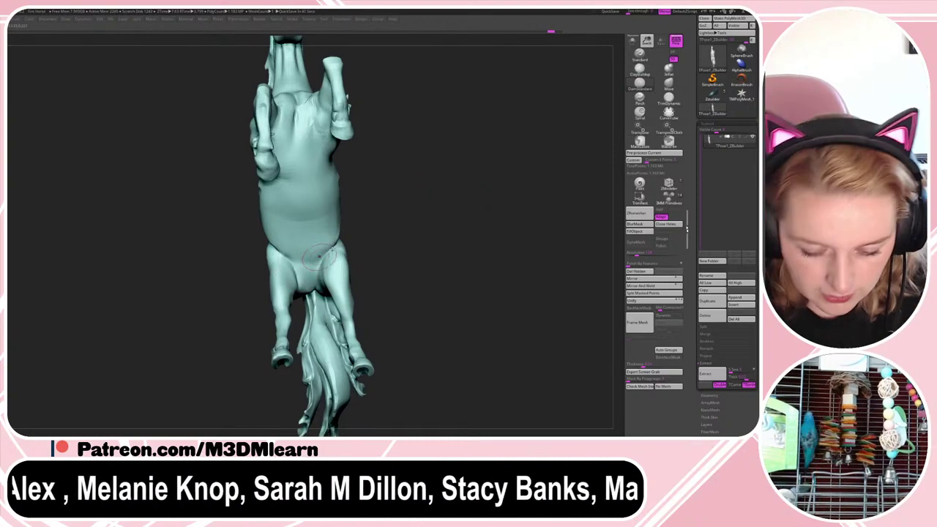
{"action": "left_click_drag", "start_coordinate": [483, 226], "coordinate": [429, 225]}
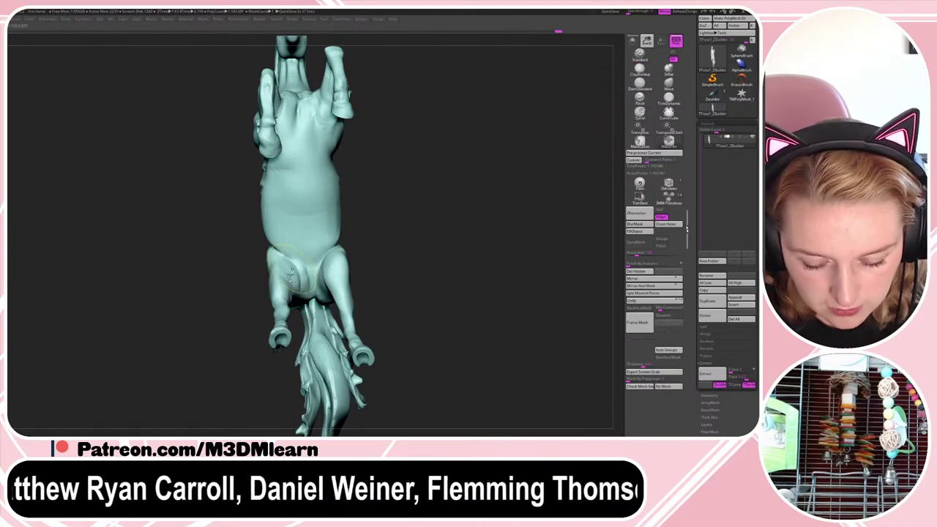
{"action": "right_click_drag", "start_coordinate": [327, 267], "coordinate": [332, 266]}
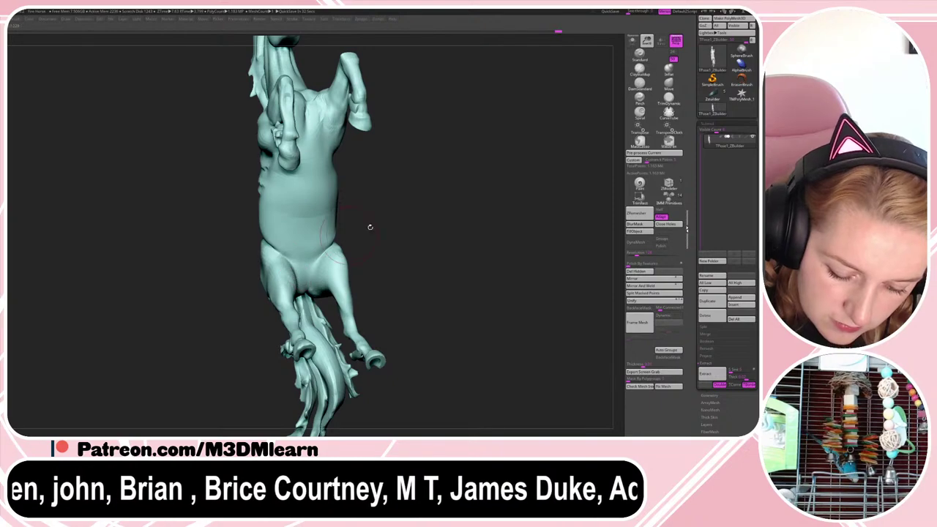
{"action": "mouse_move", "coordinate": [371, 224]}
{"action": "left_mouse_down"}
{"action": "mouse_move", "coordinate": [388, 217]}
{"action": "mouse_move", "coordinate": [363, 238]}
{"action": "mouse_move", "coordinate": [374, 213]}
{"action": "mouse_move", "coordinate": [387, 229]}
{"action": "mouse_move", "coordinate": [388, 200]}
{"action": "left_mouse_up"}
{"action": "right_click", "coordinate": [361, 256]}
- Refine the groin crease between the hind thighs with the DamStandard brush
{"action": "left_click", "coordinate": [640, 84]}
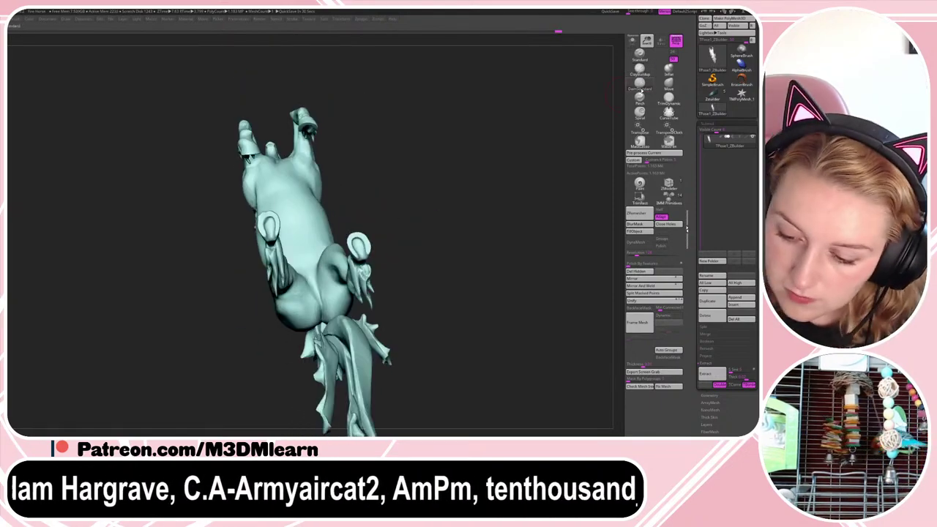
{"action": "left_click_drag", "start_coordinate": [514, 231], "coordinate": [486, 257]}
{"action": "left_click_drag", "start_coordinate": [389, 228], "coordinate": [367, 254]}
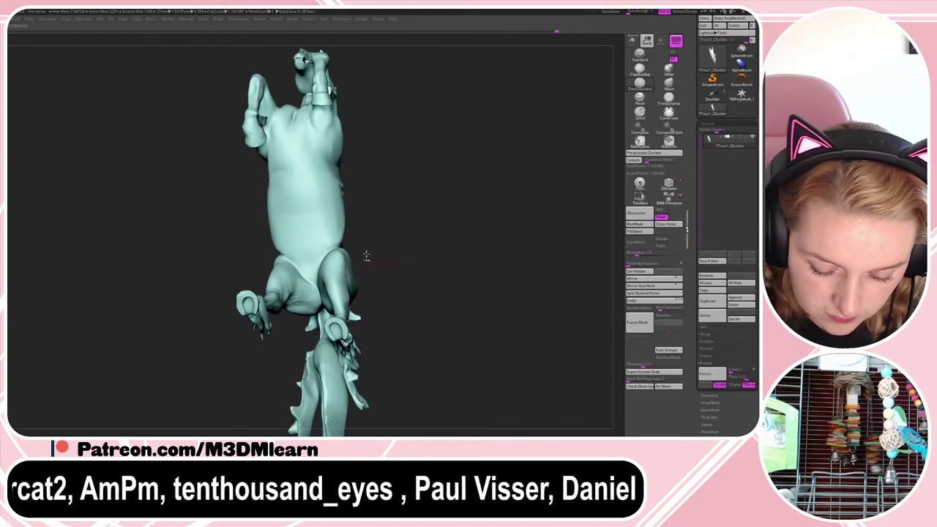
{"action": "right_click", "coordinate": [315, 306]}
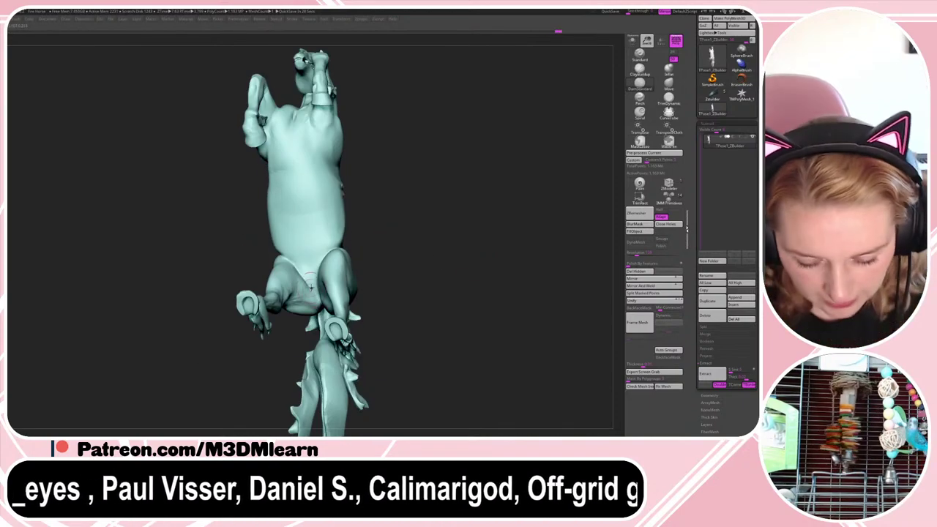
- Adjust the outline of both upper hind legs in front view with a resized Move brush
{"action": "left_click_drag", "start_coordinate": [408, 236], "coordinate": [419, 259]}
{"action": "left_click_drag", "start_coordinate": [422, 255], "coordinate": [469, 211]}
{"action": "left_click", "coordinate": [668, 84]}
{"action": "key", "text": "space"}
{"action": "left_click_drag", "start_coordinate": [284, 322], "coordinate": [290, 316]}
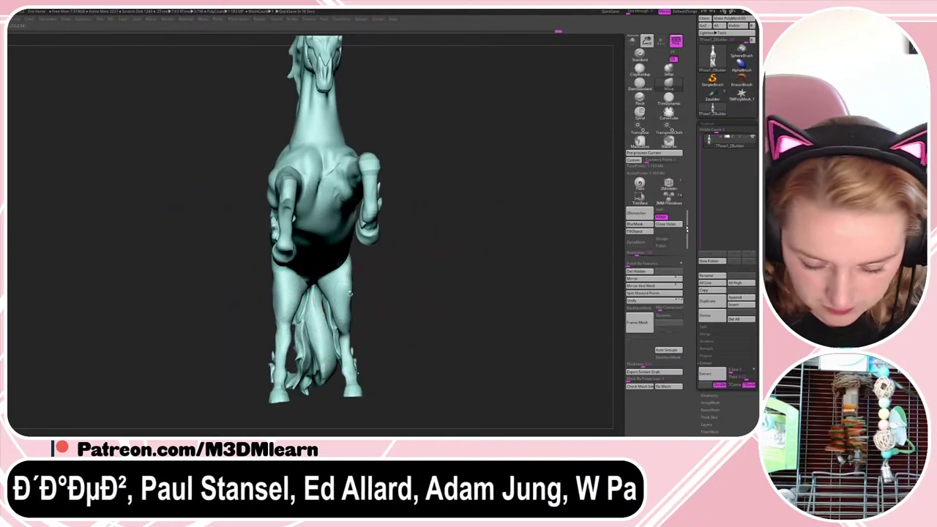
{"action": "key", "text": "space"}
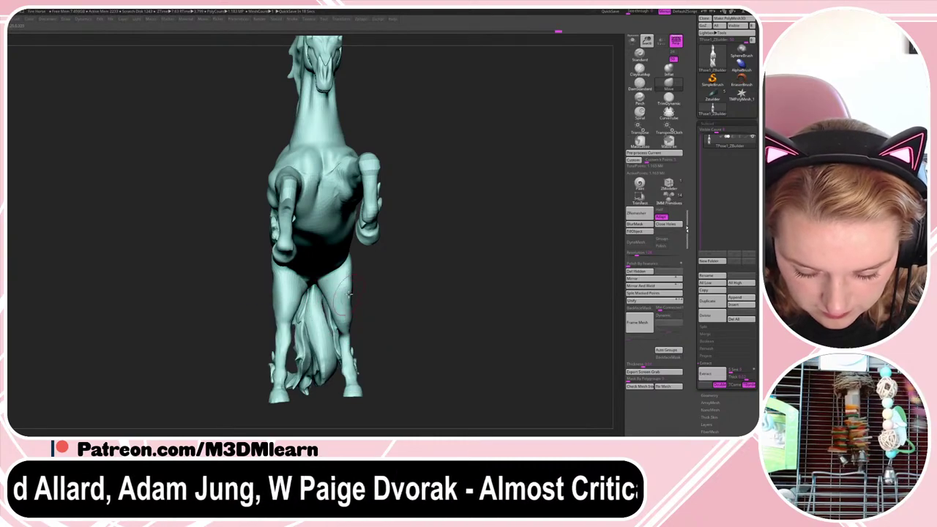
- Reshape the near hind leg between thigh and hock in side view with the Move brush
{"action": "mouse_move", "coordinate": [507, 268]}
{"action": "left_mouse_down"}
{"action": "mouse_move", "coordinate": [488, 271]}
{"action": "mouse_move", "coordinate": [501, 253]}
{"action": "left_mouse_up"}
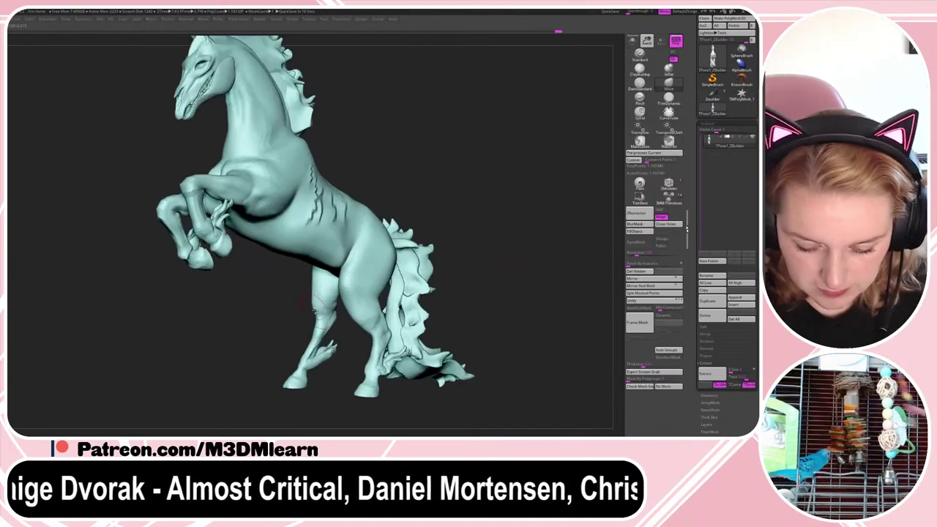
{"action": "left_click_drag", "start_coordinate": [569, 197], "coordinate": [563, 212]}
{"action": "left_click_drag", "start_coordinate": [563, 213], "coordinate": [500, 208], "text": "alt"}
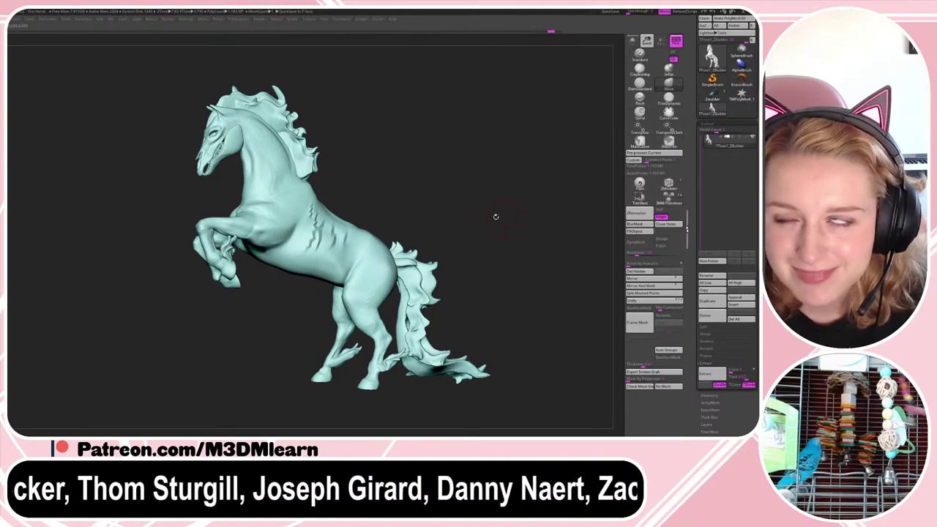
{"action": "left_click_drag", "start_coordinate": [361, 301], "coordinate": [359, 319]}
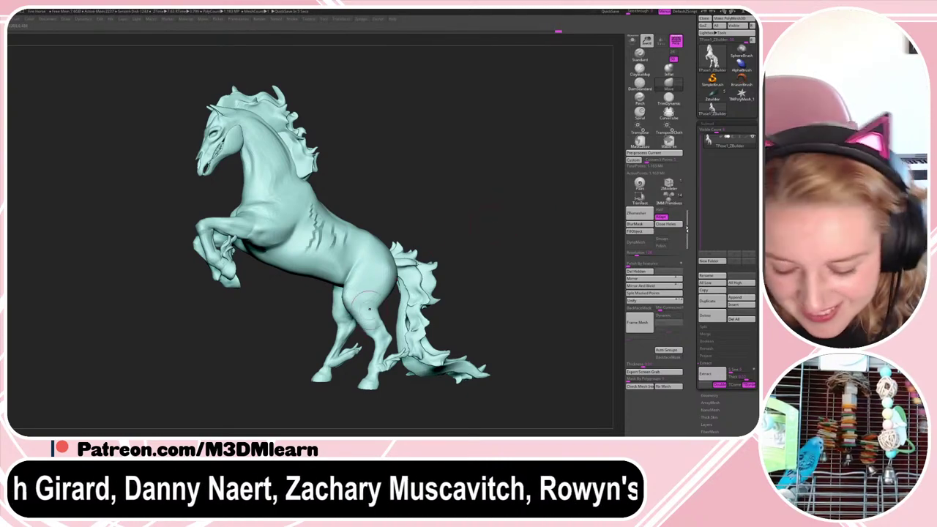
{"action": "left_click_drag", "start_coordinate": [502, 213], "coordinate": [498, 215]}
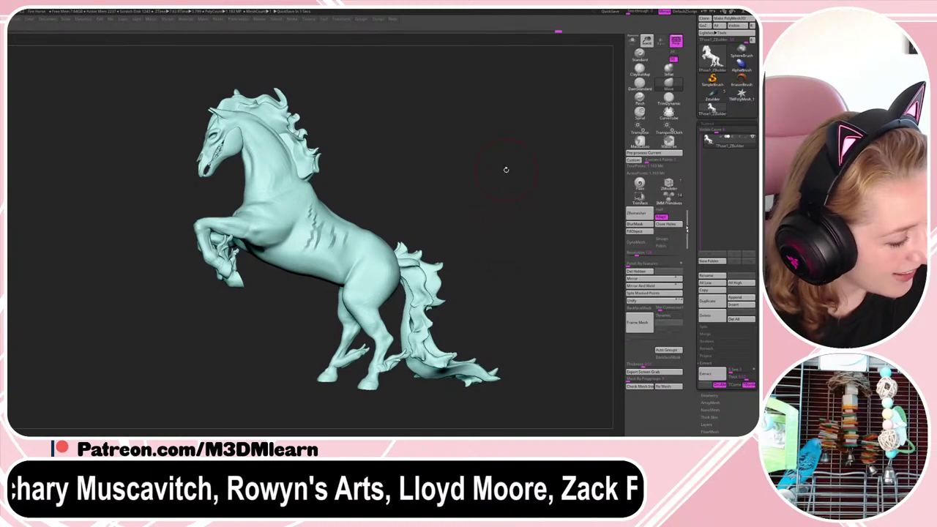
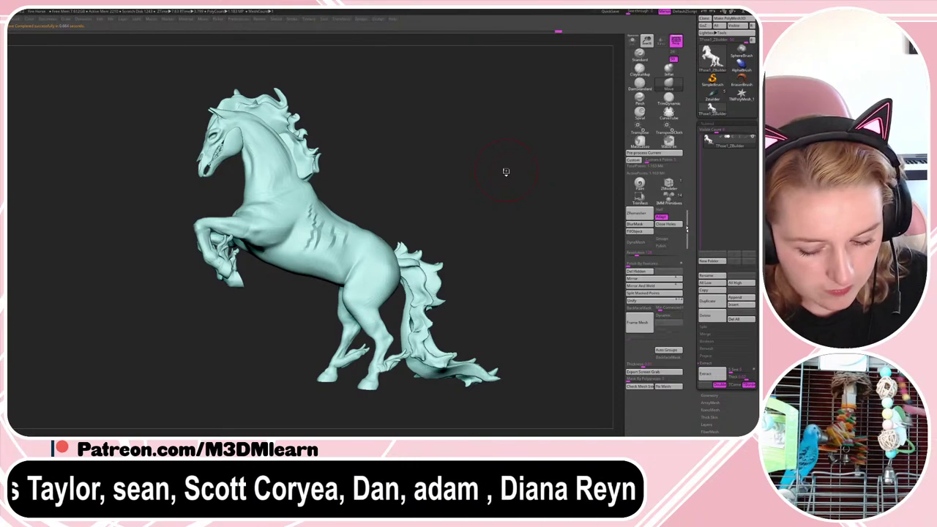
{"action": "right_click", "coordinate": [410, 295]}
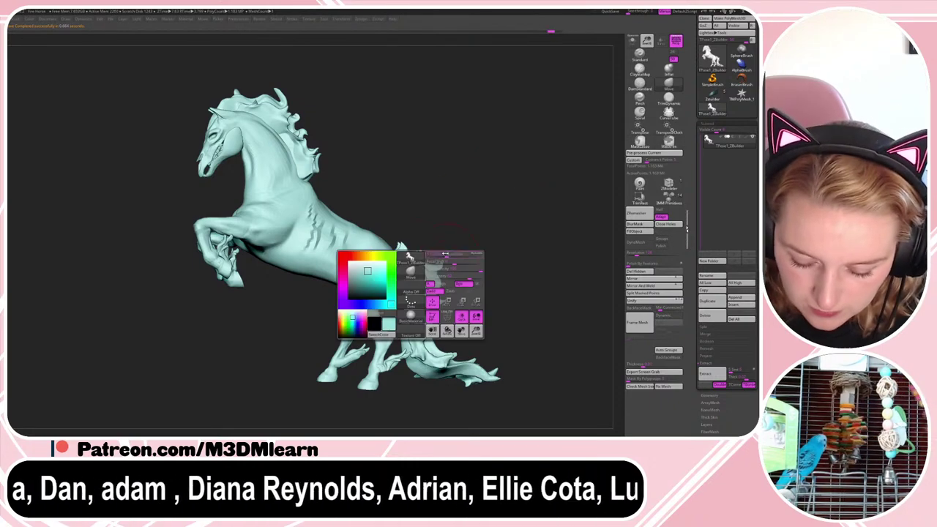
{"action": "right_click", "coordinate": [345, 369]}
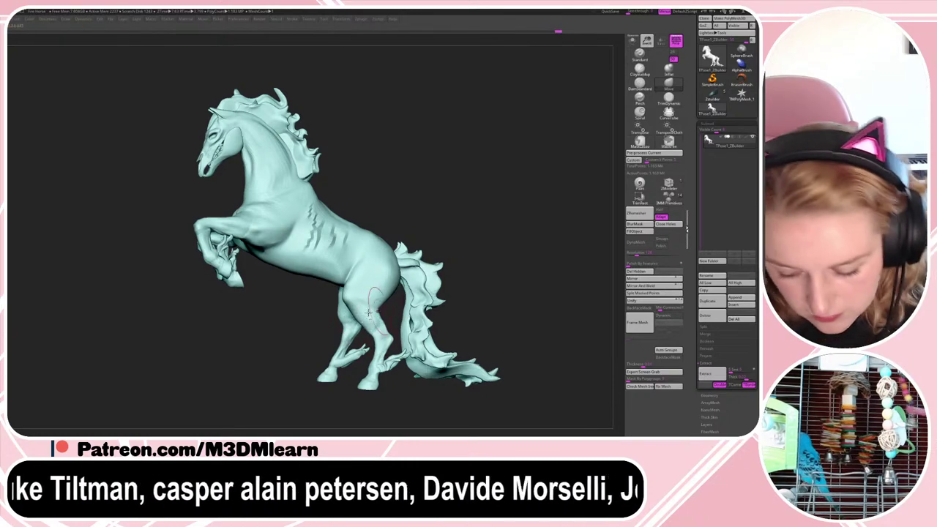
{"action": "key", "text": "space"}
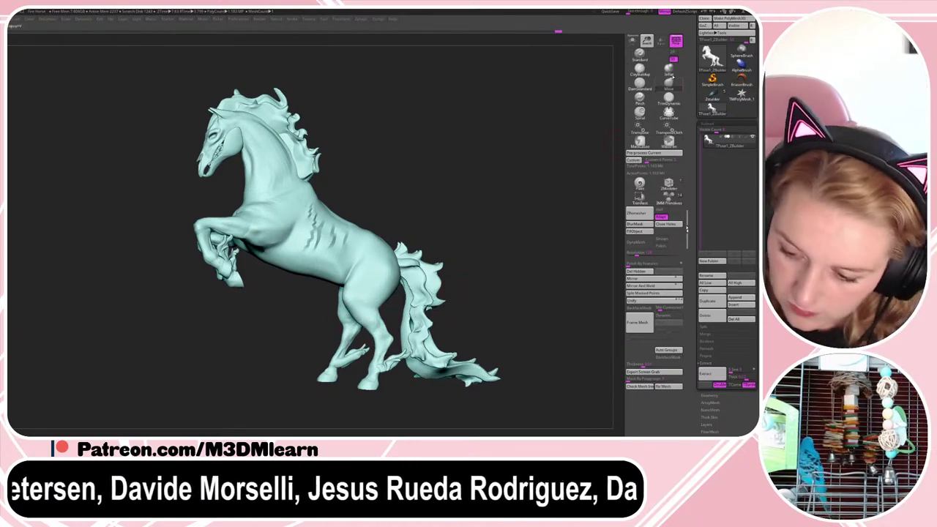
- Hide the tail polygroup and work over the lower hind legs from behind with the Inflat brush
{"action": "key", "text": "b"}
{"action": "key", "text": "i"}
{"action": "key", "text": "n"}
{"action": "left_click_drag", "start_coordinate": [528, 231], "coordinate": [520, 254]}
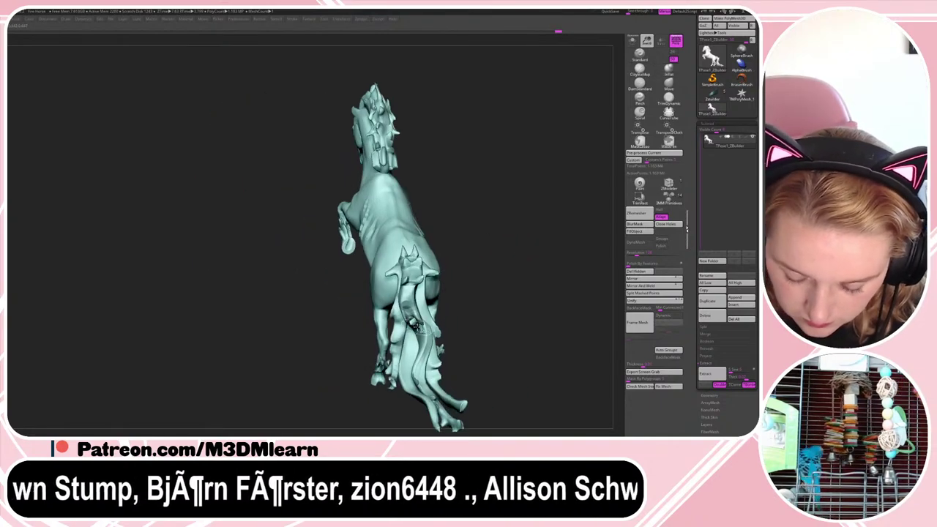
{"action": "left_click", "coordinate": [420, 328], "text": "ctrl+shift"}
{"action": "left_click", "coordinate": [420, 327], "text": "ctrl+shift"}
{"action": "left_click_drag", "start_coordinate": [473, 309], "coordinate": [448, 304]}
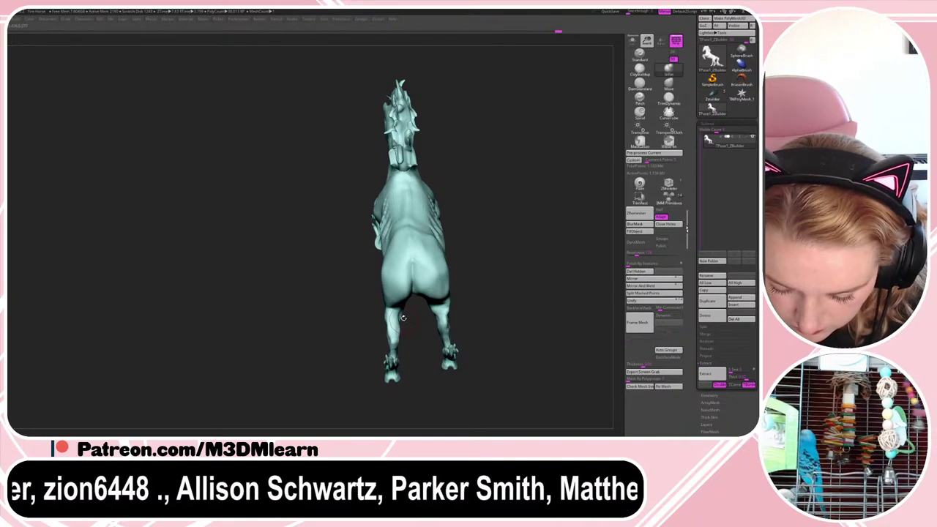
{"action": "mouse_move", "coordinate": [514, 267]}
{"action": "left_mouse_down"}
{"action": "mouse_move", "coordinate": [519, 255]}
{"action": "mouse_move", "coordinate": [486, 258]}
{"action": "mouse_move", "coordinate": [552, 245]}
{"action": "mouse_move", "coordinate": [544, 247]}
{"action": "left_mouse_up"}
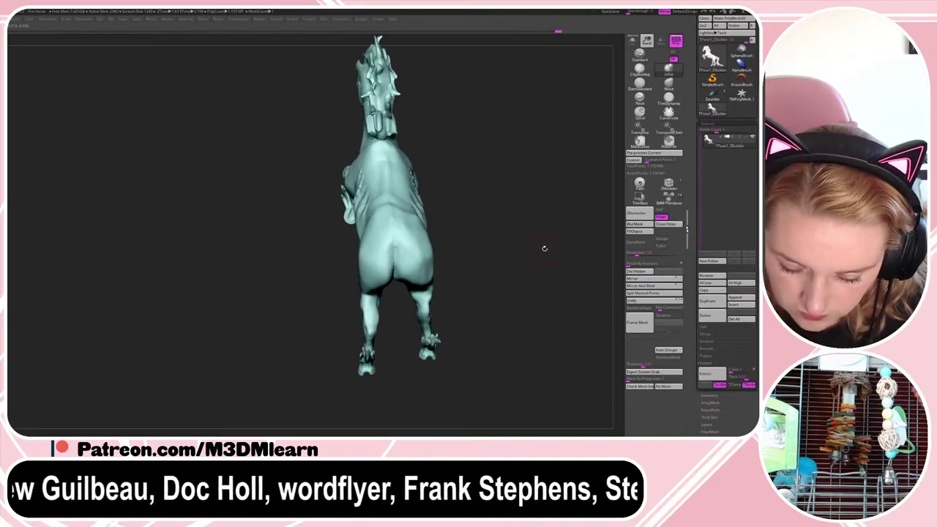
- Adjust the contours of the lower hind legs from behind with a resized Move brush
{"action": "key", "text": "b"}
{"action": "key", "text": "m"}
{"action": "key", "text": "v"}
{"action": "key", "text": "space"}
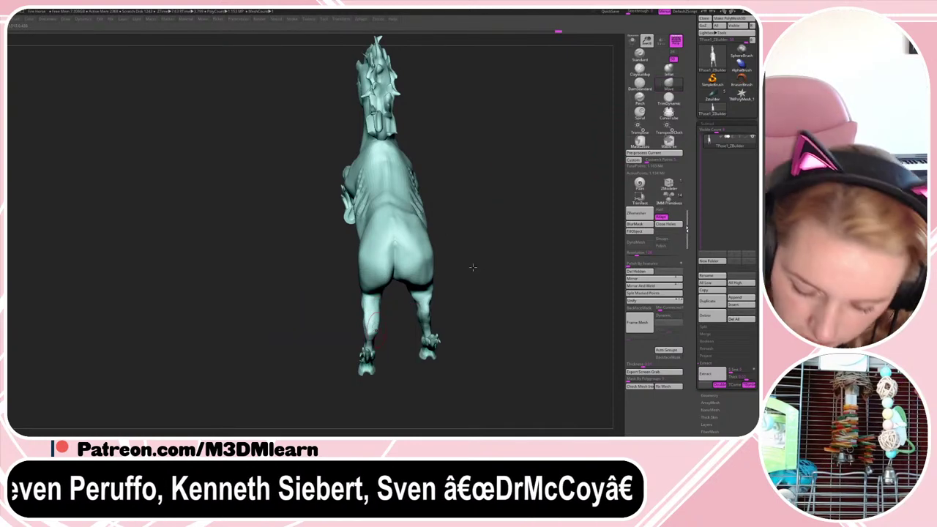
{"action": "key", "text": "space"}
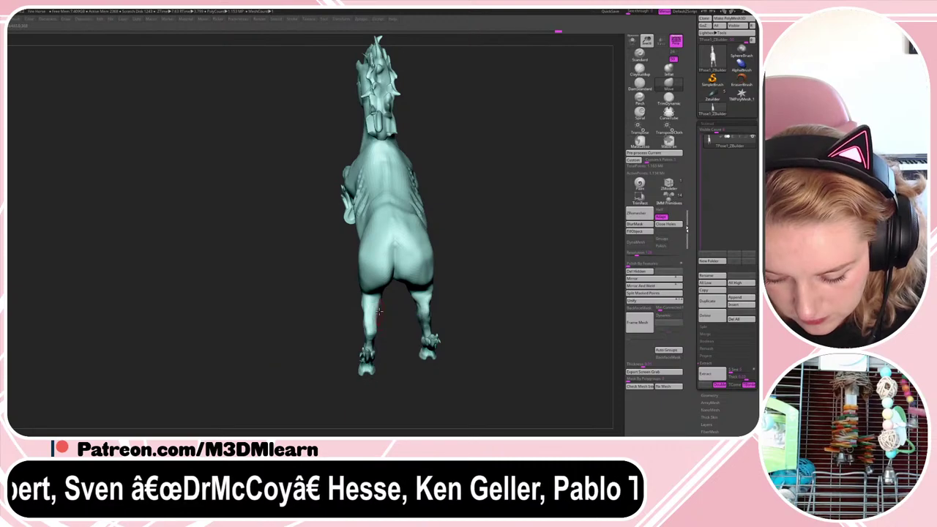
{"action": "left_click_drag", "start_coordinate": [483, 282], "coordinate": [518, 266]}
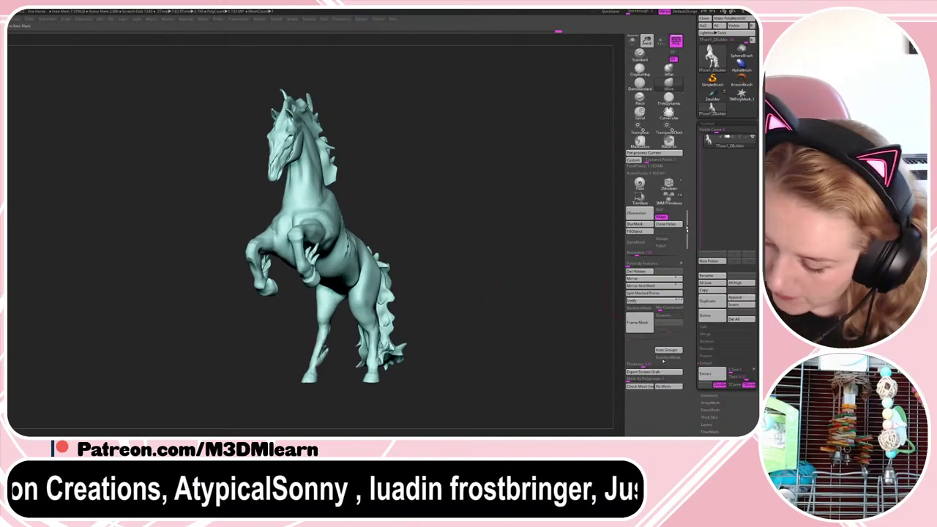
- Enable BackfaceMask for the Move brush and push the far hind leg's fetlock hair toward the leg
{"action": "left_click", "coordinate": [665, 358]}
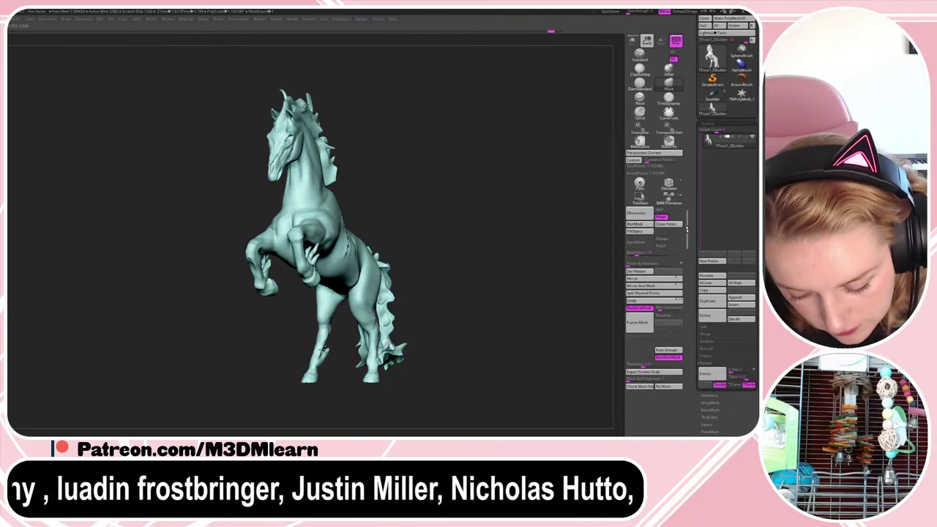
{"action": "left_click_drag", "start_coordinate": [447, 308], "coordinate": [433, 290]}
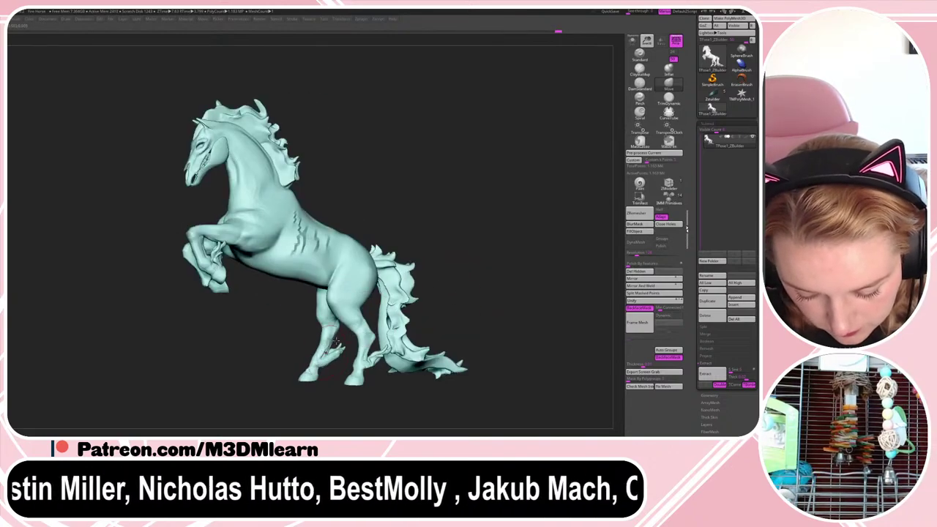
{"action": "mouse_move", "coordinate": [334, 344]}
{"action": "left_mouse_down"}
{"action": "mouse_move", "coordinate": [491, 262]}
{"action": "mouse_move", "coordinate": [327, 350]}
{"action": "left_mouse_up"}
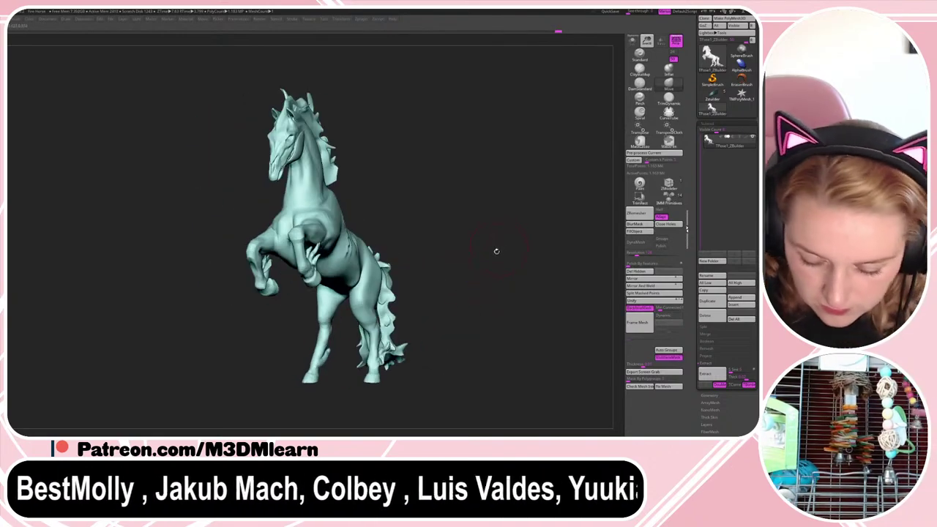
- Disable BackfaceMask and adjust the lower hind legs around the fetlocks with the Move brush
{"action": "left_click", "coordinate": [665, 358]}
{"action": "right_click", "coordinate": [342, 373]}
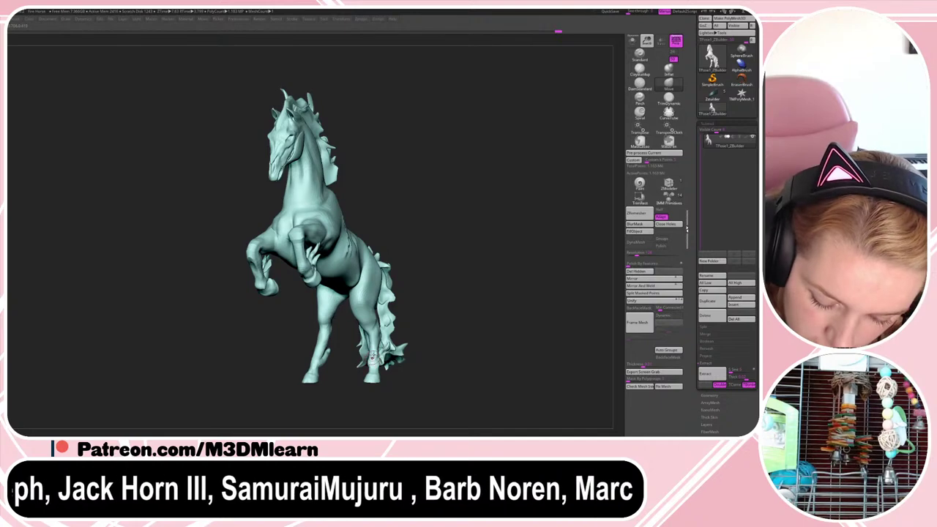
{"action": "right_click", "coordinate": [433, 288]}
{"action": "right_click", "coordinate": [498, 257]}
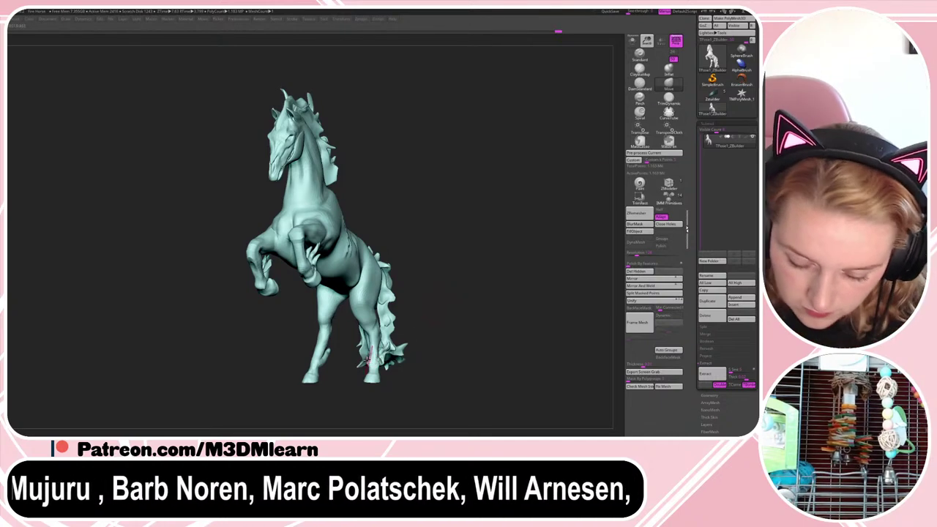
- Rotate the horse about the Y axis with the gizmo and return to drawing mode
{"action": "key", "text": "w"}
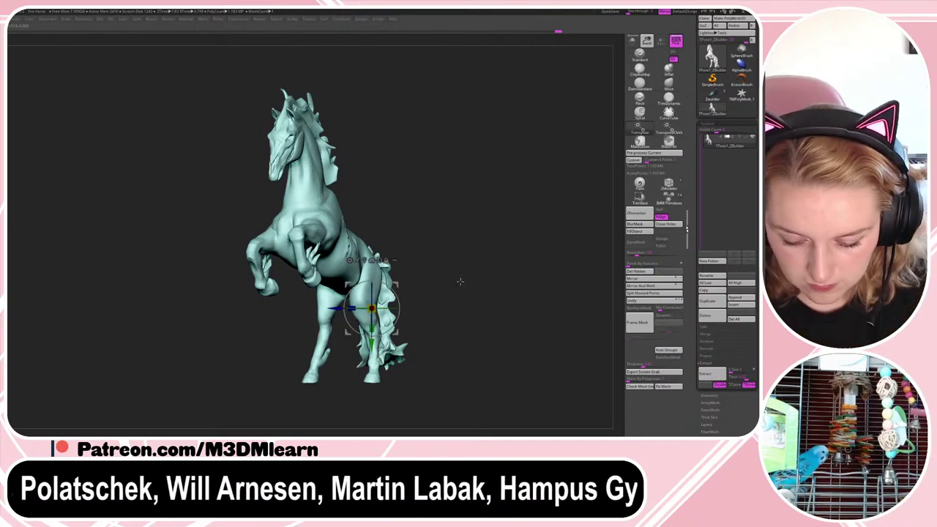
{"action": "left_click_drag", "start_coordinate": [393, 308], "coordinate": [372, 308]}
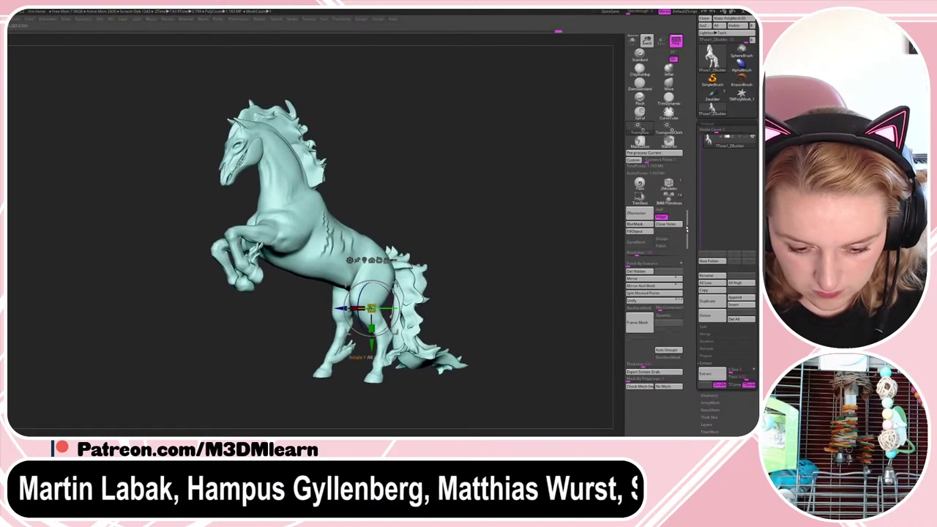
{"action": "key", "text": "q"}
- Reframe the whole horse and inspect its polygroups with the PolyFrame display
{"action": "key", "text": "f"}
{"action": "right_click_drag", "start_coordinate": [527, 239], "coordinate": [528, 250], "text": "alt"}
{"action": "right_click", "coordinate": [512, 253]}
{"action": "key", "text": "shift+f"}
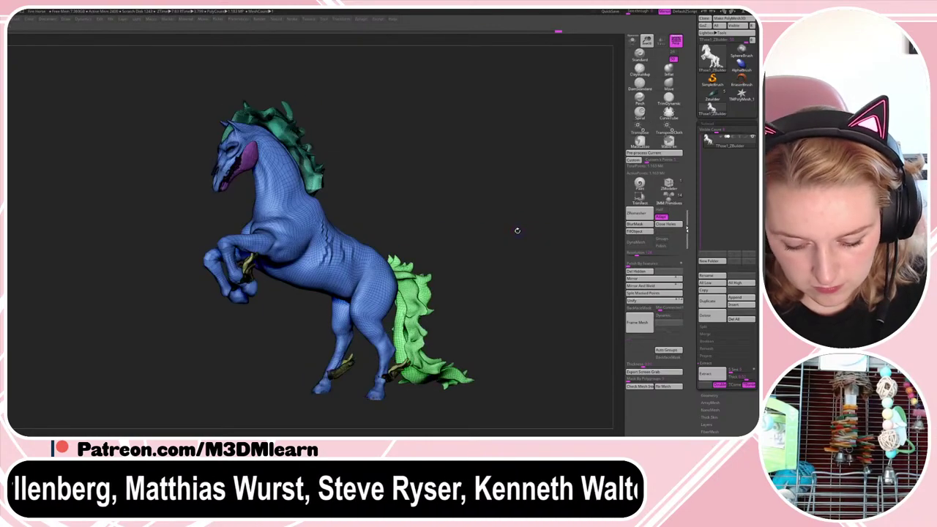
{"action": "key", "text": "shift+f"}
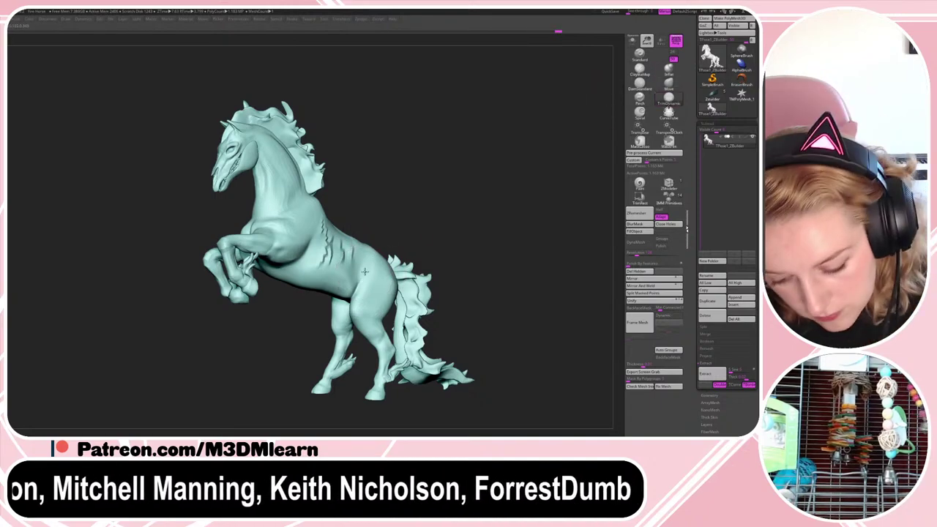
- Try to soften the rib ridges along the horse's flank, and undo the change
{"action": "key", "text": "space"}
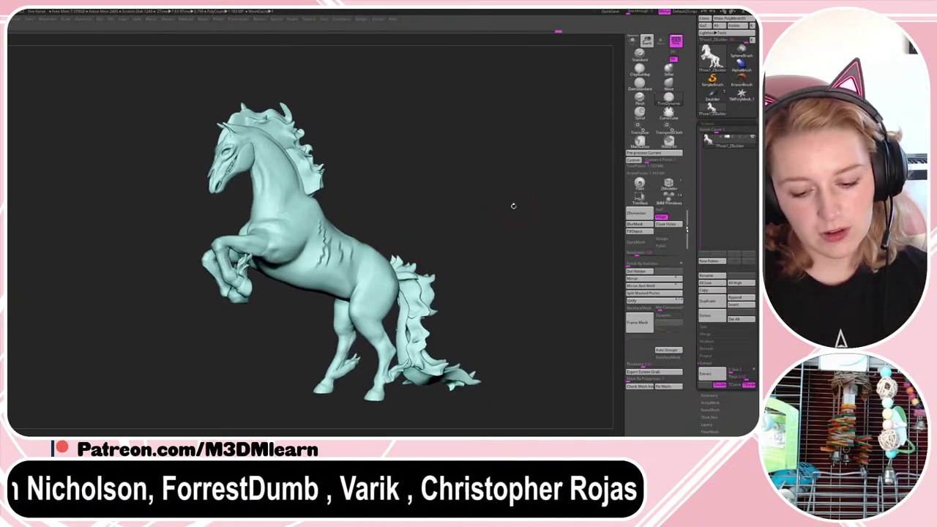
{"action": "key", "text": "space"}
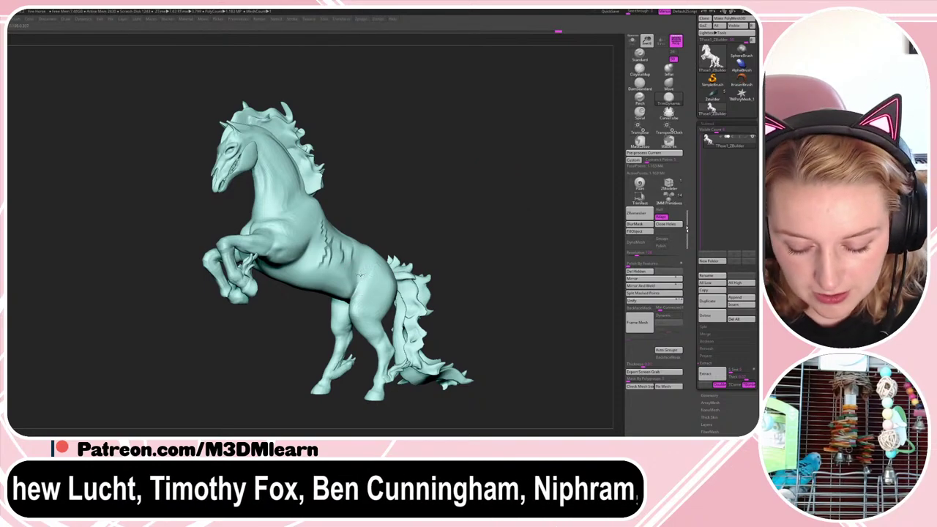
{"action": "key", "text": "space"}
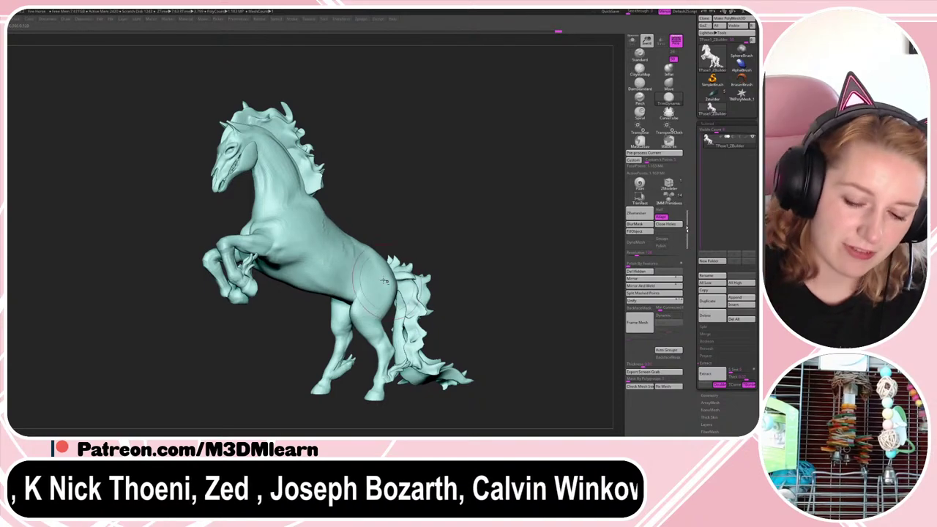
{"action": "key", "text": "ctrl+z"}
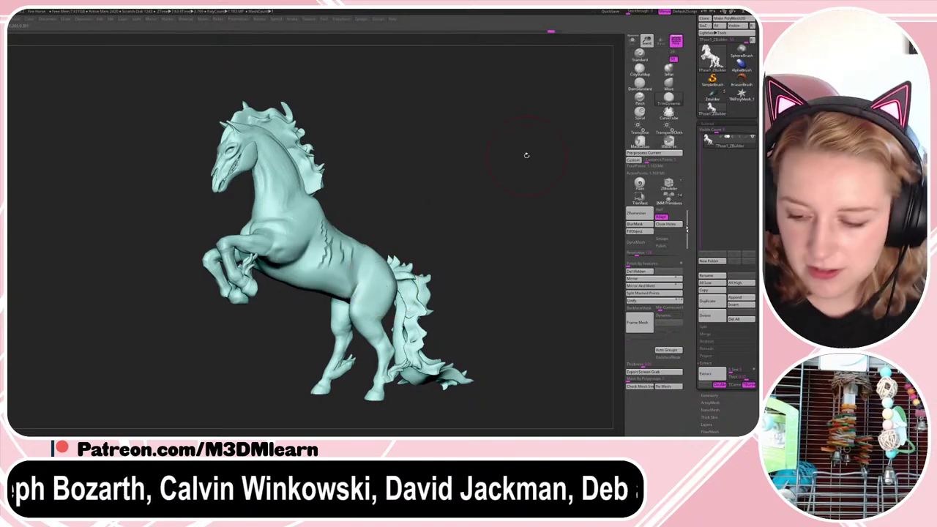
- Switch to the Move brush, adjust its draw size and reshape the withers where the neck meets the back
{"action": "left_click", "coordinate": [669, 84]}
{"action": "key", "text": "space"}
{"action": "mouse_move", "coordinate": [411, 193]}
{"action": "left_mouse_down"}
{"action": "mouse_move", "coordinate": [404, 194]}
{"action": "mouse_move", "coordinate": [428, 197]}
{"action": "left_mouse_up"}
{"action": "key", "text": "space"}
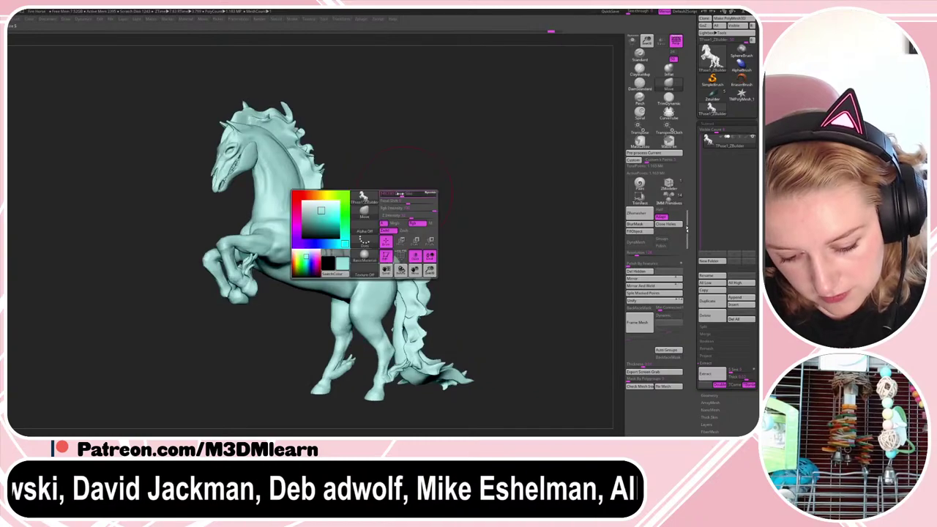
{"action": "left_click_drag", "start_coordinate": [324, 197], "coordinate": [313, 205]}
{"action": "key", "text": "space"}
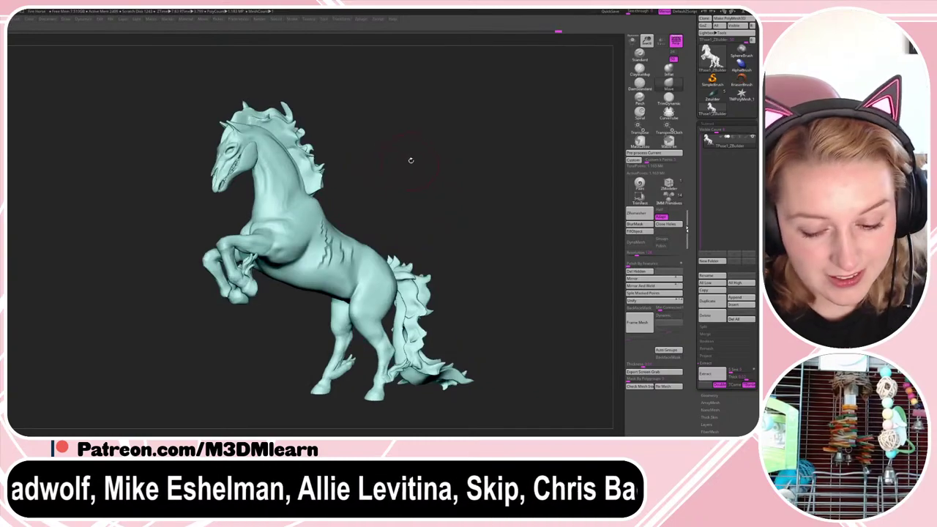
{"action": "key", "text": "space"}
{"action": "mouse_move", "coordinate": [410, 159]}
{"action": "left_mouse_down"}
{"action": "mouse_move", "coordinate": [307, 193]}
{"action": "mouse_move", "coordinate": [361, 193]}
{"action": "mouse_move", "coordinate": [422, 152]}
{"action": "left_mouse_up"}
{"action": "key", "text": "space"}
{"action": "key", "text": "space"}
{"action": "key", "text": "space"}
{"action": "key", "text": "space"}
- Carve muscle lines down the throat and far side of the neck toward the shoulder with the DamStandard brush
{"action": "left_click", "coordinate": [640, 84]}
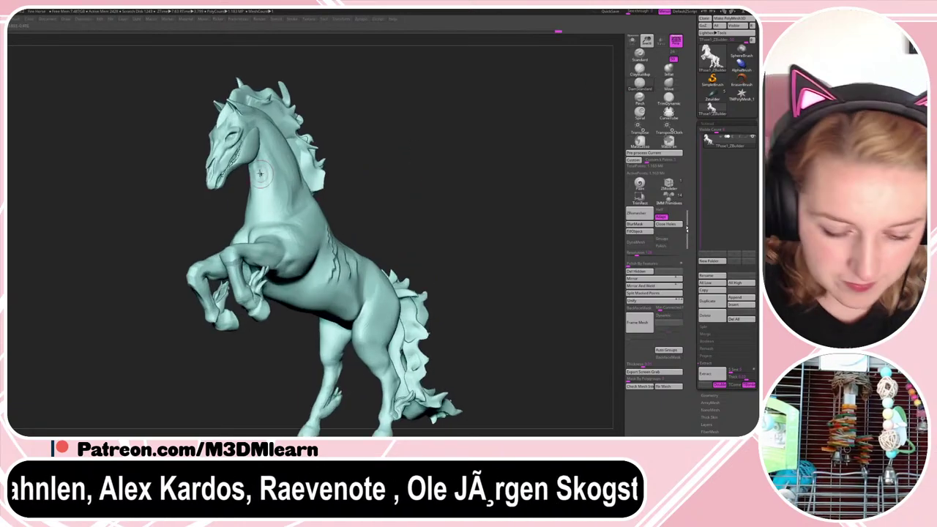
{"action": "mouse_move", "coordinate": [366, 147]}
{"action": "left_mouse_down"}
{"action": "mouse_move", "coordinate": [380, 145]}
{"action": "mouse_move", "coordinate": [334, 184]}
{"action": "mouse_move", "coordinate": [346, 185]}
{"action": "left_mouse_up"}
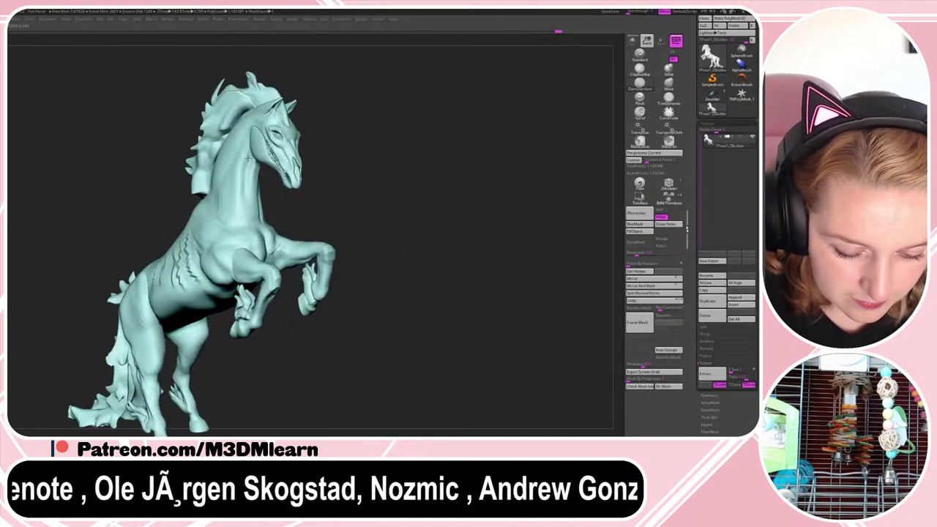
{"action": "left_click_drag", "start_coordinate": [249, 158], "coordinate": [245, 218]}
{"action": "mouse_move", "coordinate": [281, 190]}
{"action": "left_mouse_down"}
{"action": "mouse_move", "coordinate": [330, 215]}
{"action": "mouse_move", "coordinate": [385, 217]}
{"action": "left_mouse_up"}
{"action": "left_click_drag", "start_coordinate": [254, 132], "coordinate": [217, 200]}
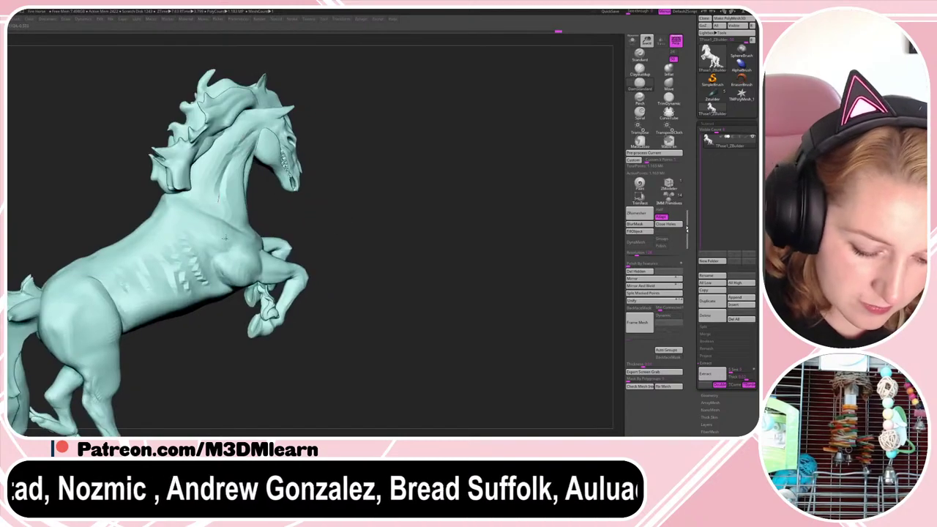
{"action": "left_click_drag", "start_coordinate": [331, 131], "coordinate": [340, 139]}
{"action": "left_click_drag", "start_coordinate": [251, 135], "coordinate": [213, 208]}
{"action": "mouse_move", "coordinate": [409, 132]}
{"action": "left_mouse_down"}
{"action": "mouse_move", "coordinate": [343, 118]}
{"action": "mouse_move", "coordinate": [407, 126]}
{"action": "left_mouse_up"}
- Carve muscle grooves from behind the jaw along the neck with the DamStandard brush, working on both sides
{"action": "left_click_drag", "start_coordinate": [276, 136], "coordinate": [329, 188]}
{"action": "left_click_drag", "start_coordinate": [413, 154], "coordinate": [425, 145]}
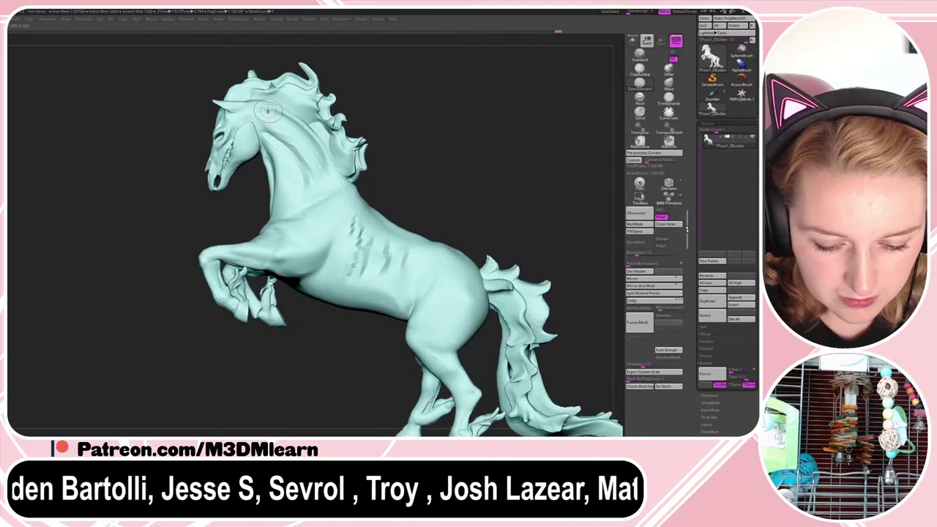
{"action": "left_click_drag", "start_coordinate": [283, 114], "coordinate": [329, 169]}
{"action": "left_click_drag", "start_coordinate": [432, 153], "coordinate": [407, 160]}
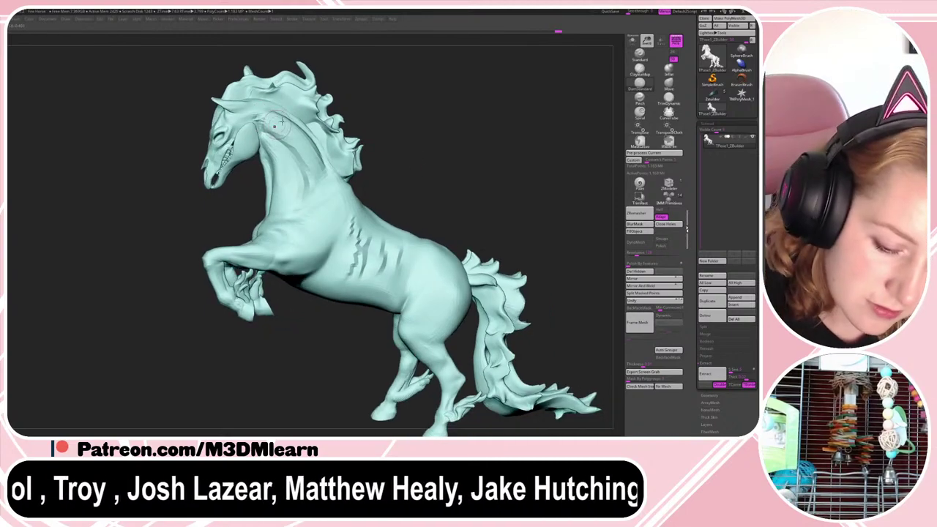
{"action": "left_click_drag", "start_coordinate": [278, 124], "coordinate": [249, 111]}
{"action": "left_click_drag", "start_coordinate": [455, 143], "coordinate": [518, 143]}
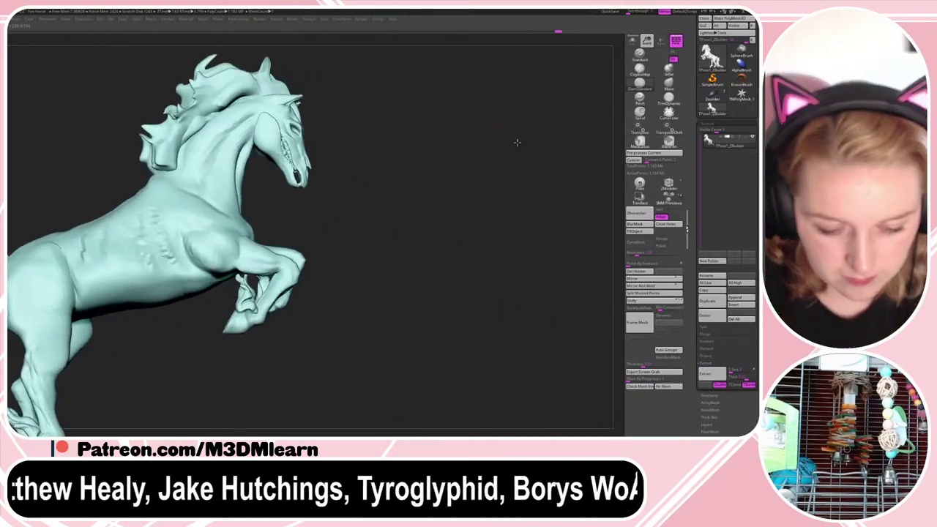
{"action": "left_click_drag", "start_coordinate": [262, 96], "coordinate": [254, 124]}
- Carve lengthwise grooves beside the spine from the withers to the rump with the DamStandard brush
{"action": "mouse_move", "coordinate": [376, 150]}
{"action": "left_mouse_down"}
{"action": "mouse_move", "coordinate": [410, 197]}
{"action": "mouse_move", "coordinate": [400, 187]}
{"action": "mouse_move", "coordinate": [432, 189]}
{"action": "mouse_move", "coordinate": [409, 212]}
{"action": "mouse_move", "coordinate": [359, 204]}
{"action": "left_mouse_up"}
{"action": "left_click_drag", "start_coordinate": [198, 251], "coordinate": [232, 320]}
{"action": "mouse_move", "coordinate": [281, 208]}
{"action": "left_mouse_down"}
{"action": "mouse_move", "coordinate": [280, 226]}
{"action": "mouse_move", "coordinate": [270, 229]}
{"action": "left_mouse_up"}
{"action": "left_click_drag", "start_coordinate": [201, 192], "coordinate": [227, 338]}
{"action": "mouse_move", "coordinate": [359, 253]}
{"action": "left_mouse_down"}
{"action": "mouse_move", "coordinate": [374, 257]}
{"action": "mouse_move", "coordinate": [348, 280]}
{"action": "left_mouse_up"}
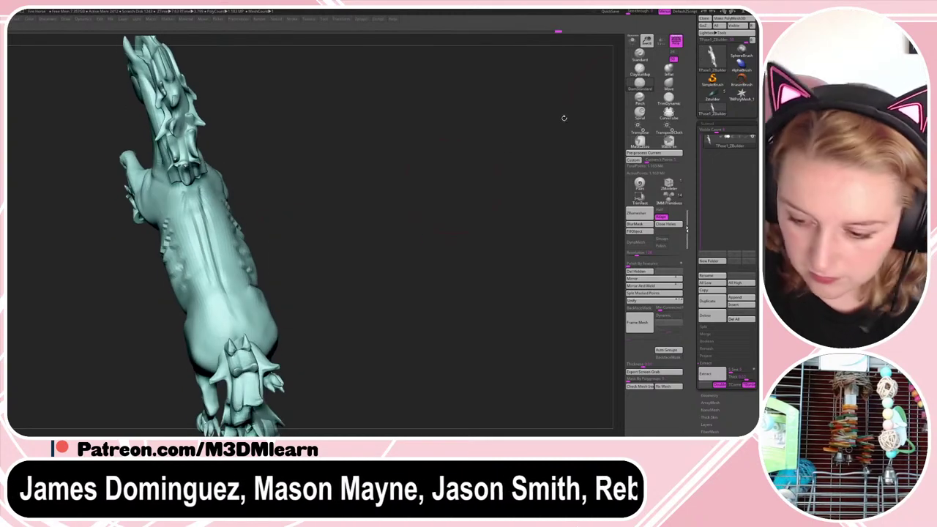
- Adjust the torso's outline from above with the Move brush, changing the brush size as needed
{"action": "left_click", "coordinate": [669, 84]}
{"action": "mouse_move", "coordinate": [467, 239]}
{"action": "left_mouse_down", "text": "alt"}
{"action": "mouse_move", "coordinate": [437, 233]}
{"action": "mouse_move", "coordinate": [446, 255]}
{"action": "left_mouse_up", "text": "alt"}
{"action": "key", "text": "space"}
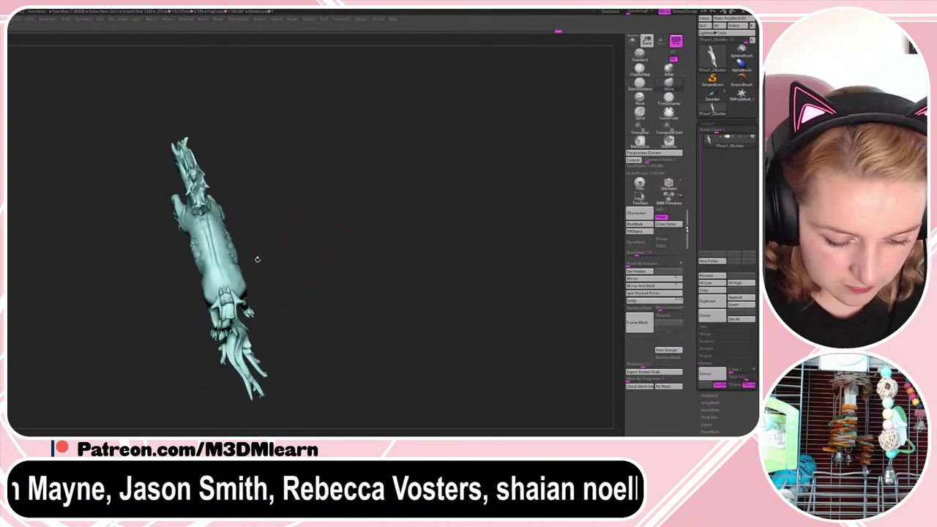
{"action": "key", "text": "space"}
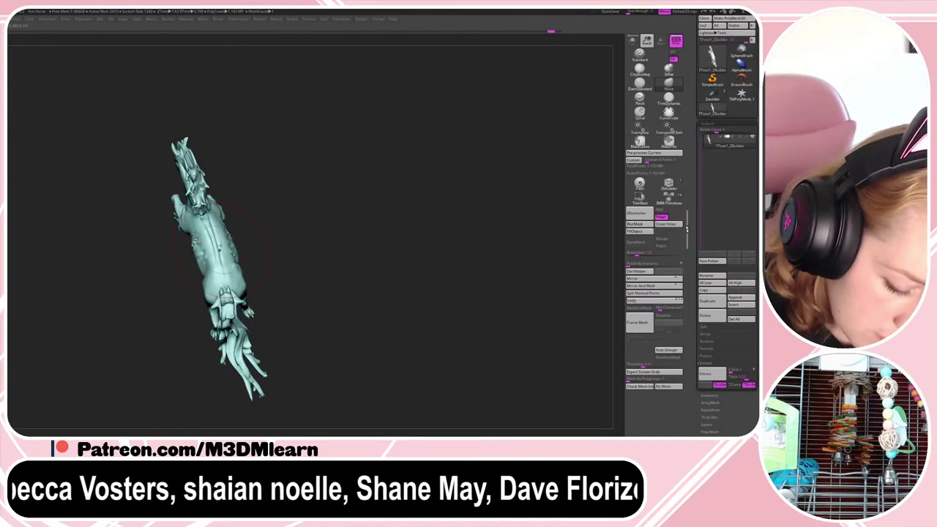
{"action": "key", "text": "space"}
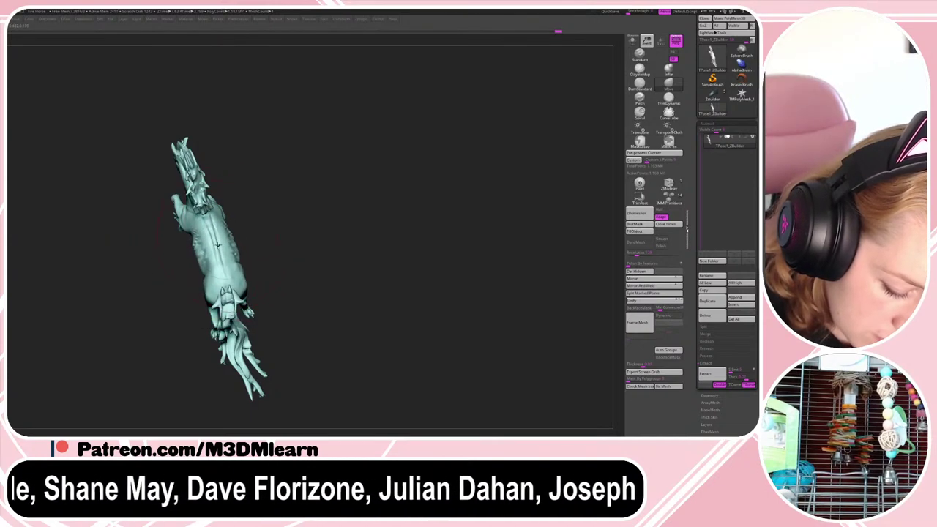
{"action": "key", "text": "space"}
- Refine the belly contour from the side with the Move brush at different draw sizes
{"action": "left_click_drag", "start_coordinate": [290, 188], "coordinate": [425, 209]}
{"action": "key", "text": "space"}
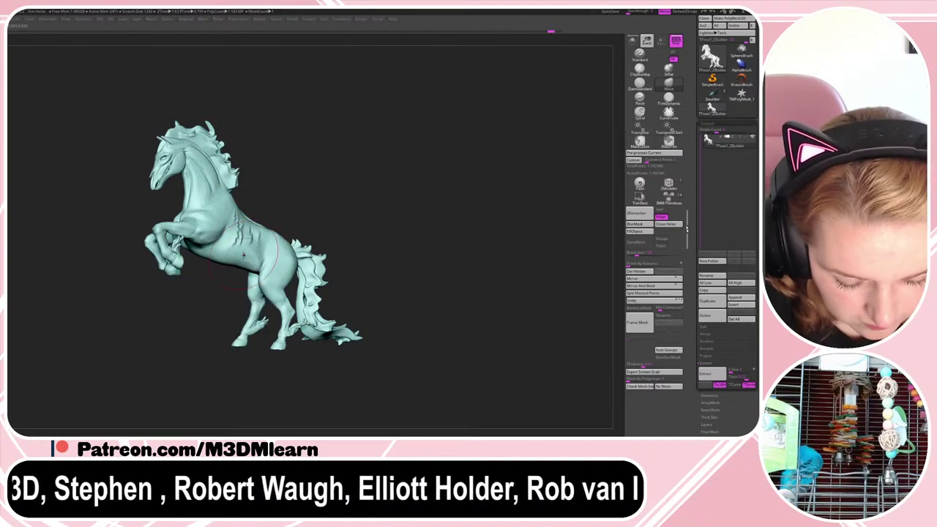
{"action": "left_click_drag", "start_coordinate": [241, 257], "coordinate": [238, 257]}
{"action": "key", "text": "space"}
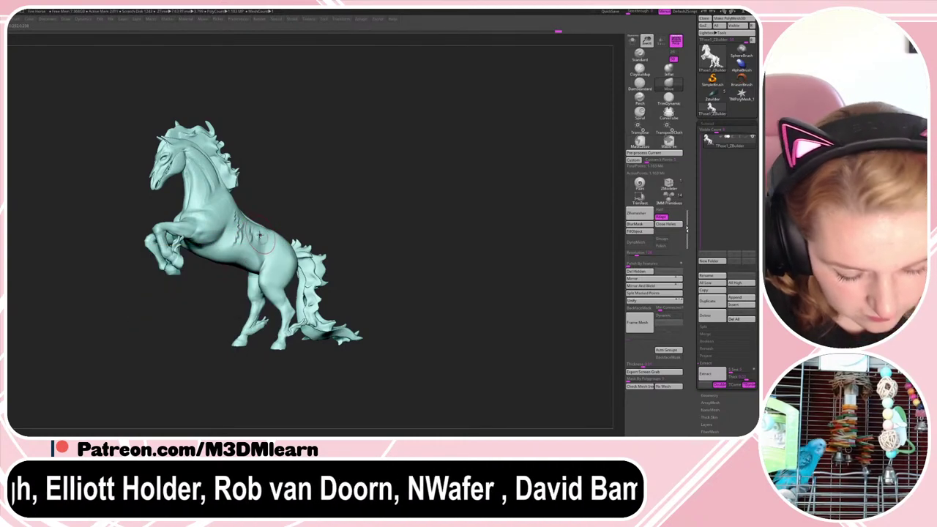
{"action": "left_click_drag", "start_coordinate": [434, 202], "coordinate": [433, 207], "text": "alt"}
{"action": "left_click_drag", "start_coordinate": [220, 260], "coordinate": [223, 253]}
{"action": "left_click_drag", "start_coordinate": [448, 219], "coordinate": [457, 204], "text": "alt"}
- Toggle the PolyFrame display to inspect the mesh and review the whole horse from the side
{"action": "key", "text": "shift+f"}
{"action": "key", "text": "shift+f"}
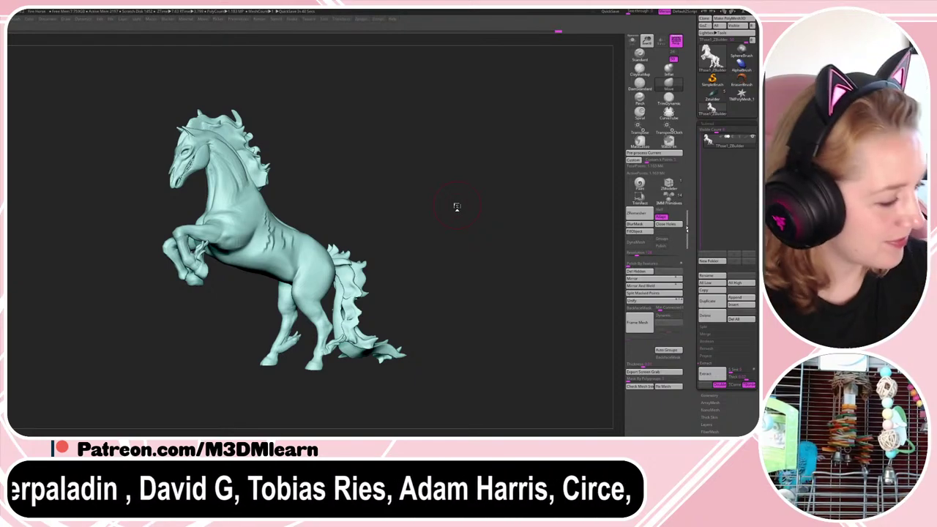
{"action": "left_click_drag", "start_coordinate": [459, 203], "coordinate": [470, 203], "text": "alt"}
{"action": "key", "text": "space"}
{"action": "key", "text": "space"}
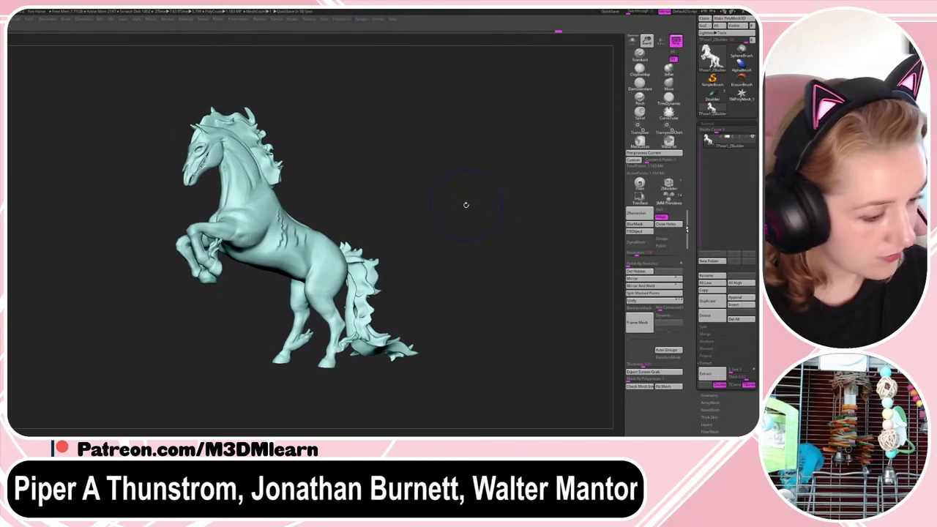
{"action": "key", "text": "shift+f"}
{"action": "key", "text": "shift+f"}
{"action": "key", "text": "space"}
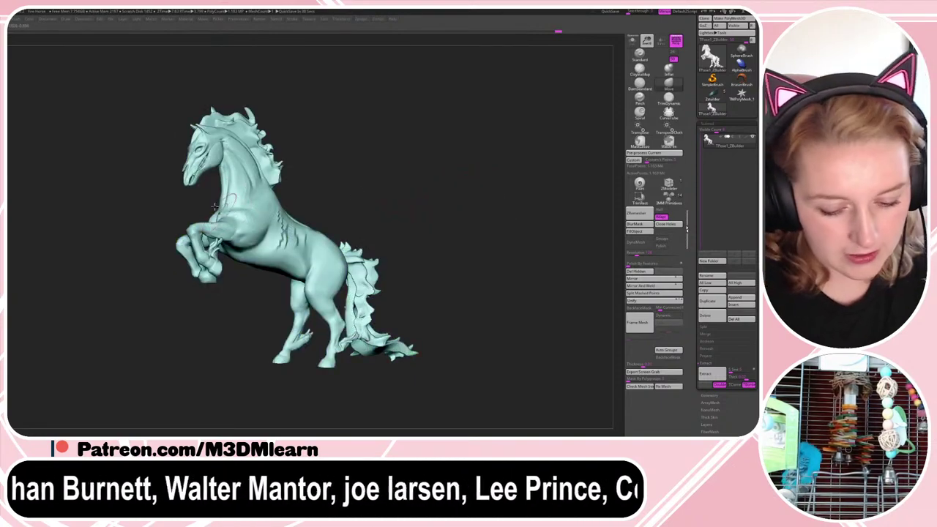
{"action": "key", "text": "space"}
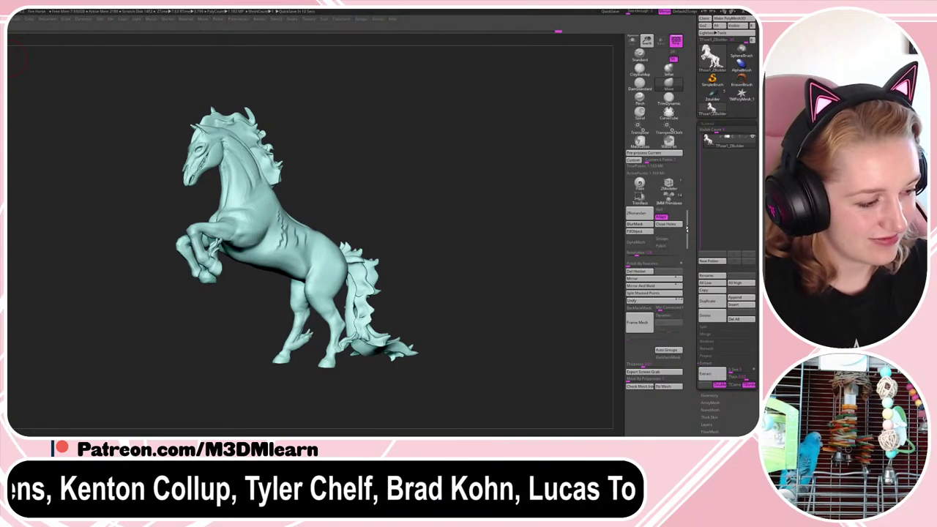
{"action": "left_click_drag", "start_coordinate": [484, 217], "coordinate": [483, 213]}
{"action": "key", "text": "f"}
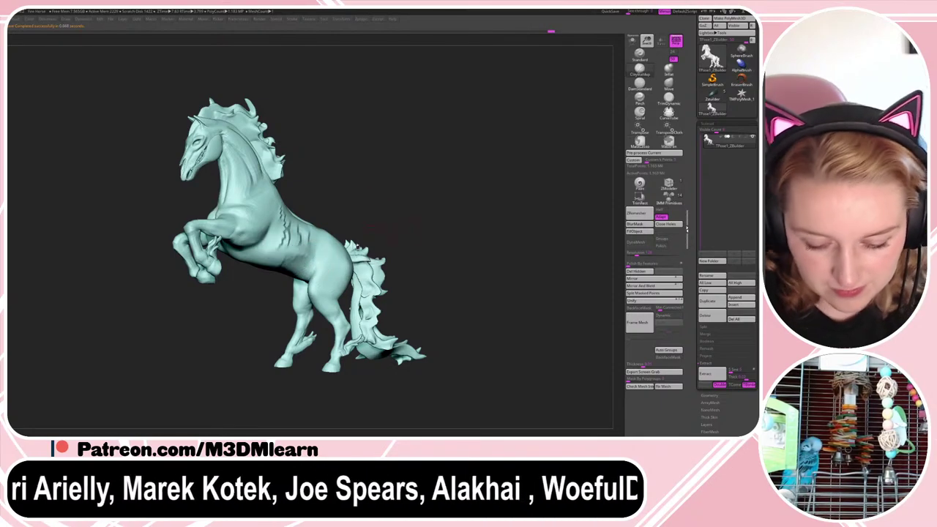
- Build up the flank and lower belly in front of the hind legs with the ClayBuildup brush and refine the flank with DamStandard
{"action": "left_click_drag", "start_coordinate": [395, 212], "coordinate": [458, 244]}
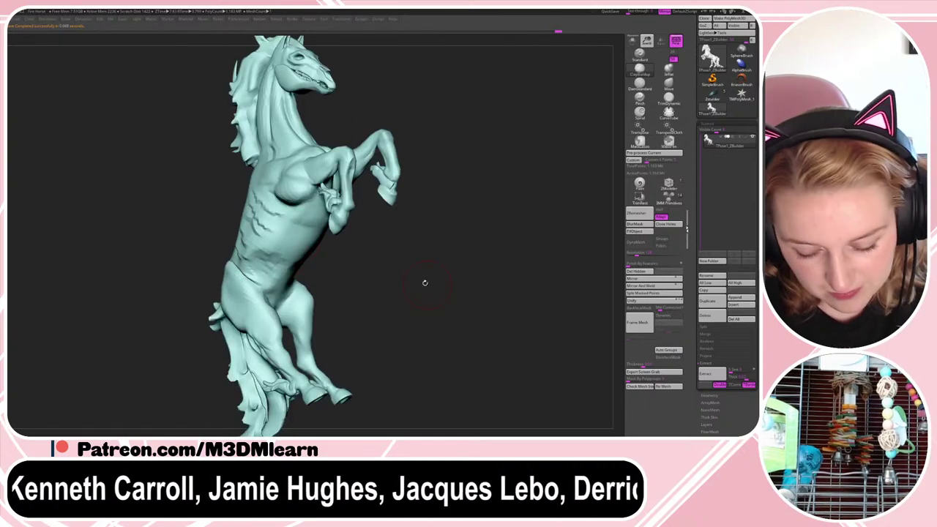
{"action": "mouse_move", "coordinate": [425, 282]}
{"action": "left_mouse_down"}
{"action": "mouse_move", "coordinate": [423, 264]}
{"action": "mouse_move", "coordinate": [434, 266]}
{"action": "left_mouse_up"}
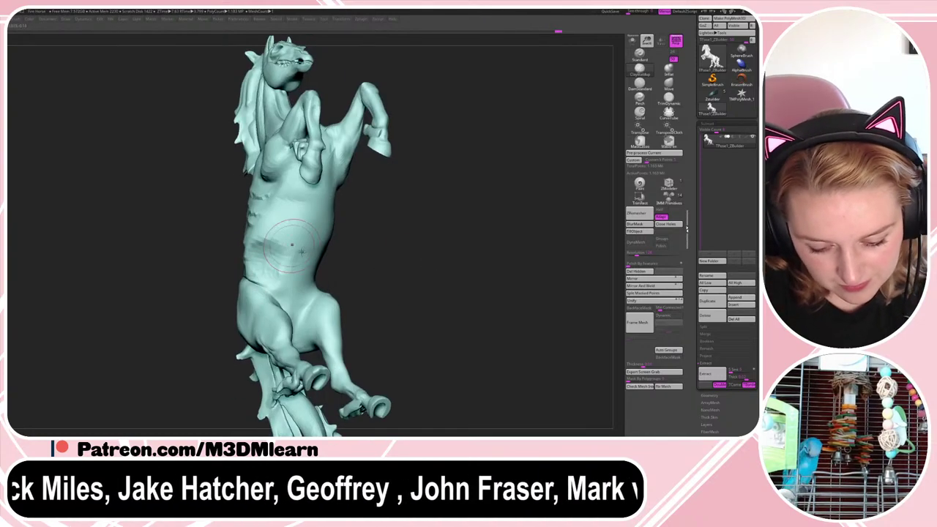
{"action": "left_click_drag", "start_coordinate": [441, 232], "coordinate": [388, 259]}
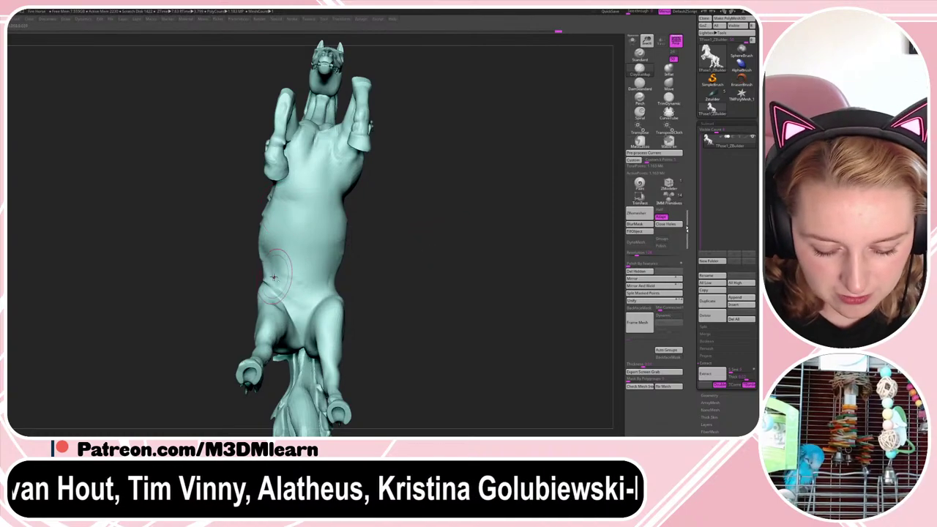
{"action": "mouse_move", "coordinate": [473, 236]}
{"action": "left_mouse_down"}
{"action": "mouse_move", "coordinate": [477, 253]}
{"action": "mouse_move", "coordinate": [489, 233]}
{"action": "left_mouse_up"}
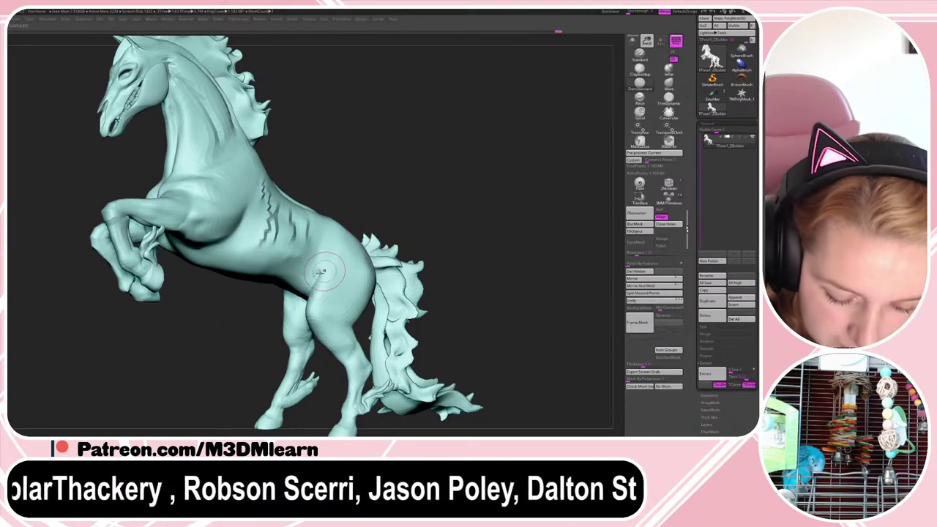
{"action": "mouse_move", "coordinate": [474, 173]}
{"action": "left_mouse_down"}
{"action": "mouse_move", "coordinate": [468, 182]}
{"action": "mouse_move", "coordinate": [496, 159]}
{"action": "mouse_move", "coordinate": [490, 166]}
{"action": "left_mouse_up"}
- Enlarge the ClayBuildup brush and add volume across the underside of the chest and belly
{"action": "left_click", "coordinate": [642, 74]}
{"action": "left_click_drag", "start_coordinate": [480, 233], "coordinate": [474, 203]}
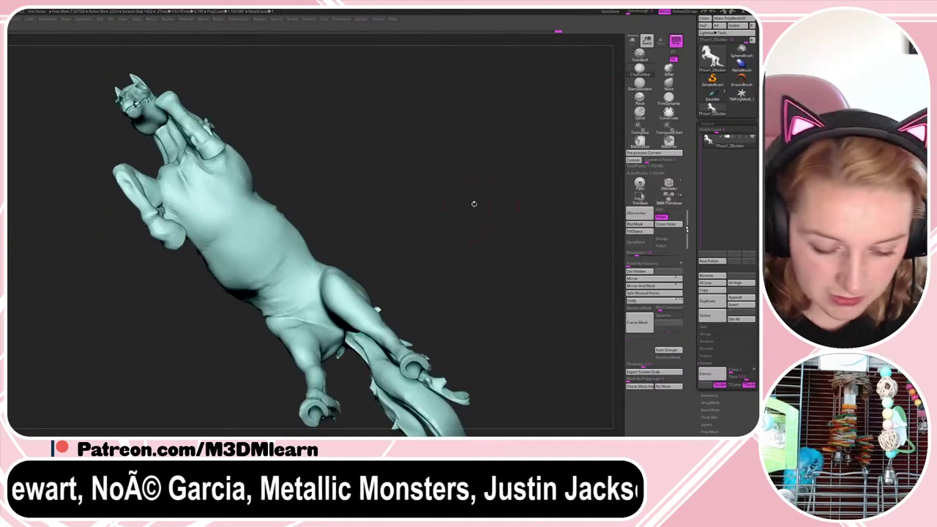
{"action": "key", "text": "space"}
{"action": "left_click", "coordinate": [203, 247]}
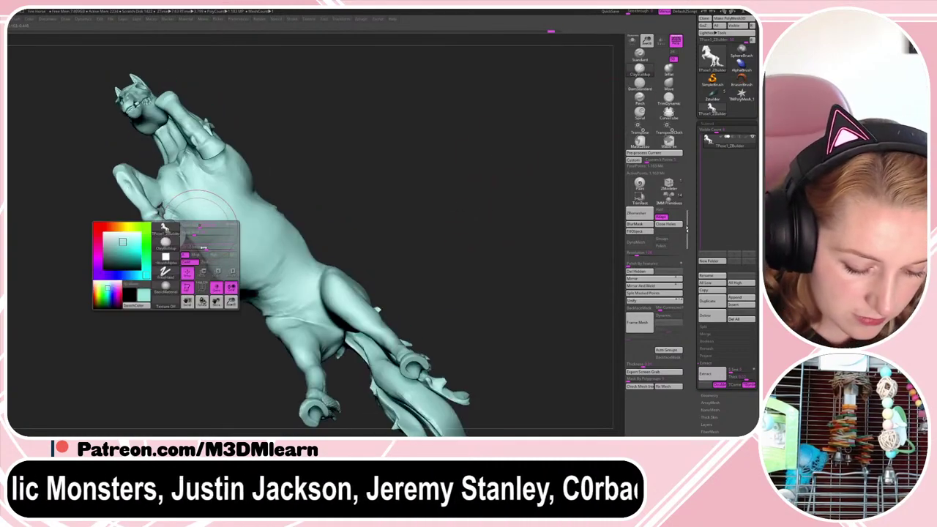
{"action": "mouse_move", "coordinate": [202, 221]}
{"action": "left_mouse_down"}
{"action": "mouse_move", "coordinate": [219, 267]}
{"action": "mouse_move", "coordinate": [241, 255]}
{"action": "mouse_move", "coordinate": [231, 210]}
{"action": "left_mouse_up"}
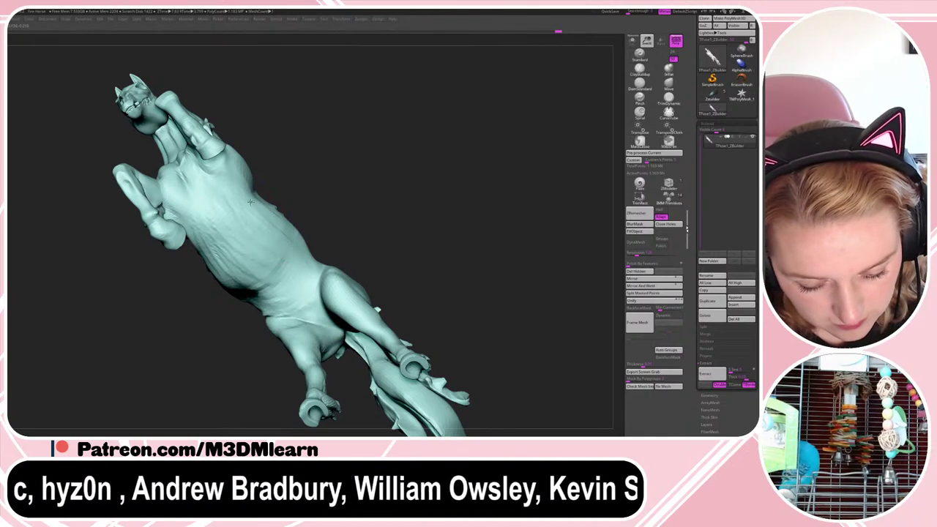
- Reshape the front of the hind thighs with the Move brush from the side and front, adjusting the draw size
{"action": "mouse_move", "coordinate": [466, 199]}
{"action": "left_mouse_down"}
{"action": "mouse_move", "coordinate": [512, 195]}
{"action": "mouse_move", "coordinate": [564, 147]}
{"action": "mouse_move", "coordinate": [506, 219]}
{"action": "mouse_move", "coordinate": [512, 237]}
{"action": "mouse_move", "coordinate": [523, 226]}
{"action": "left_mouse_up"}
{"action": "left_click", "coordinate": [669, 84]}
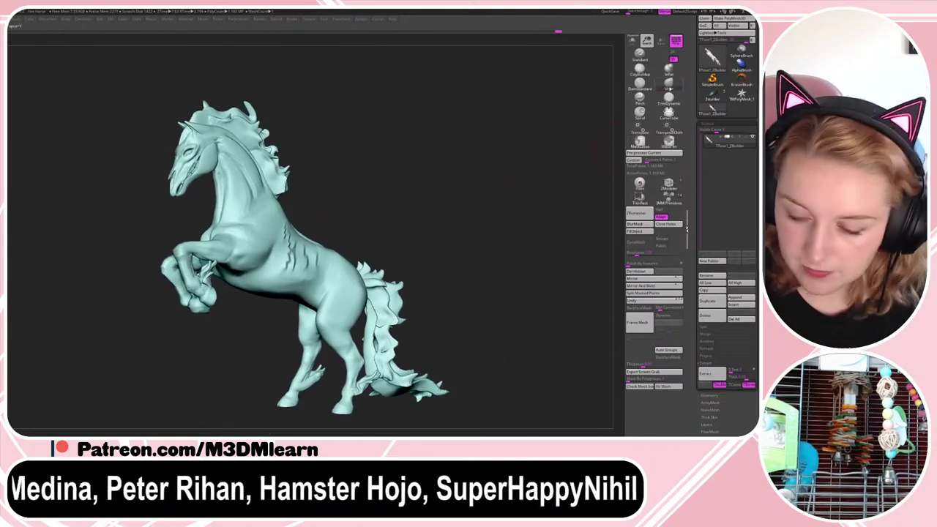
{"action": "mouse_move", "coordinate": [331, 324]}
{"action": "left_mouse_down"}
{"action": "mouse_move", "coordinate": [274, 314]}
{"action": "mouse_move", "coordinate": [327, 323]}
{"action": "left_mouse_up"}
{"action": "key", "text": "ctrl+z"}
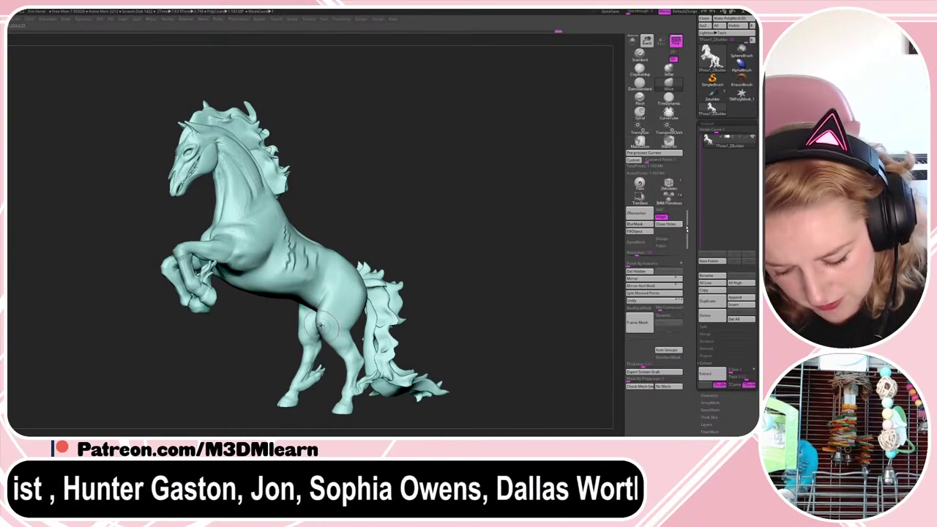
{"action": "mouse_move", "coordinate": [498, 252]}
{"action": "left_mouse_down"}
{"action": "mouse_move", "coordinate": [490, 251]}
{"action": "mouse_move", "coordinate": [502, 256]}
{"action": "left_mouse_up"}
{"action": "left_click_drag", "start_coordinate": [442, 257], "coordinate": [483, 249]}
{"action": "right_click", "coordinate": [447, 288]}
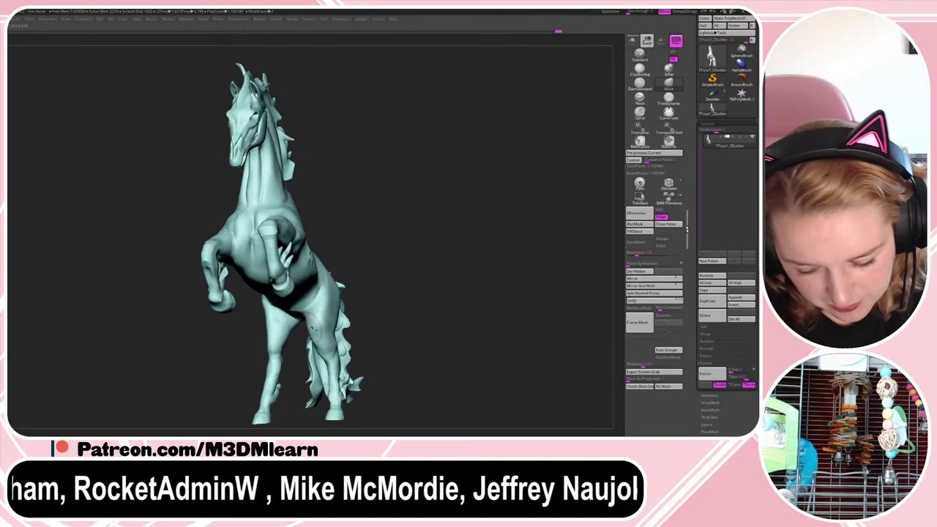
{"action": "left_click_drag", "start_coordinate": [392, 281], "coordinate": [438, 248]}
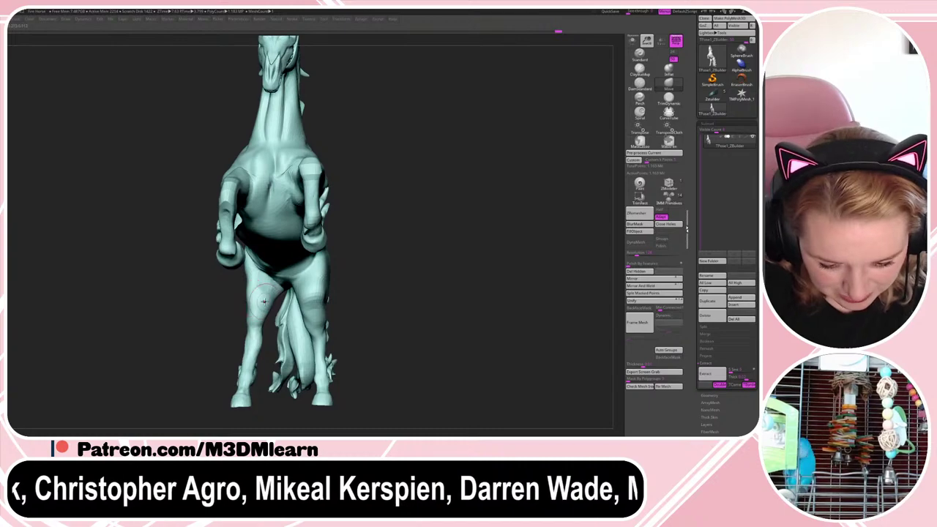
{"action": "right_click", "coordinate": [410, 300]}
{"action": "right_click", "coordinate": [416, 295]}
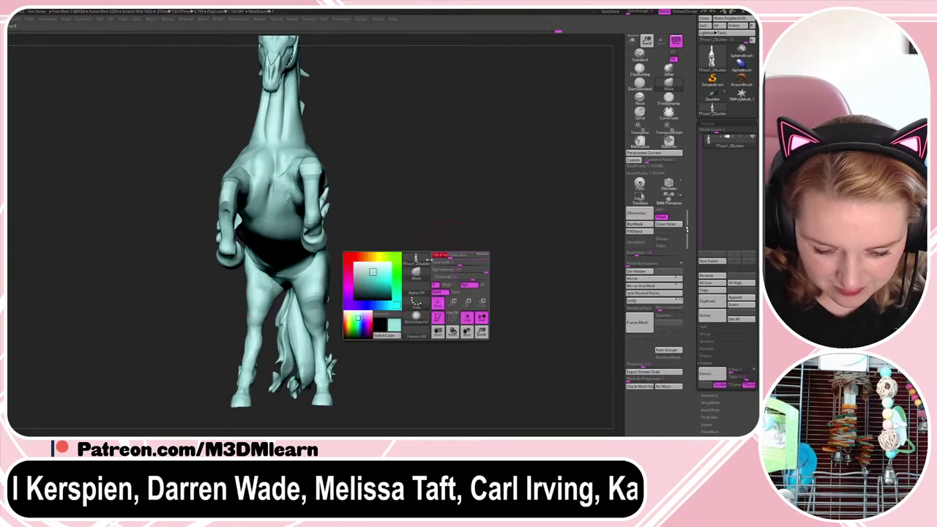
{"action": "right_click", "coordinate": [254, 317]}
- Adjust the hind legs' inner thighs and groin contour with the Move brush, checking from below and the front
{"action": "left_click_drag", "start_coordinate": [356, 290], "coordinate": [362, 218]}
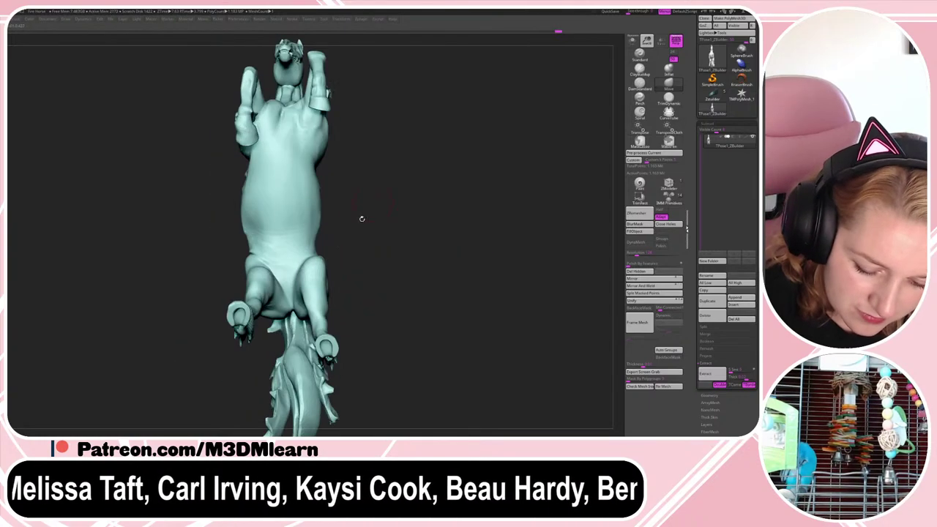
{"action": "left_click_drag", "start_coordinate": [419, 198], "coordinate": [399, 269]}
{"action": "right_click", "coordinate": [389, 301]}
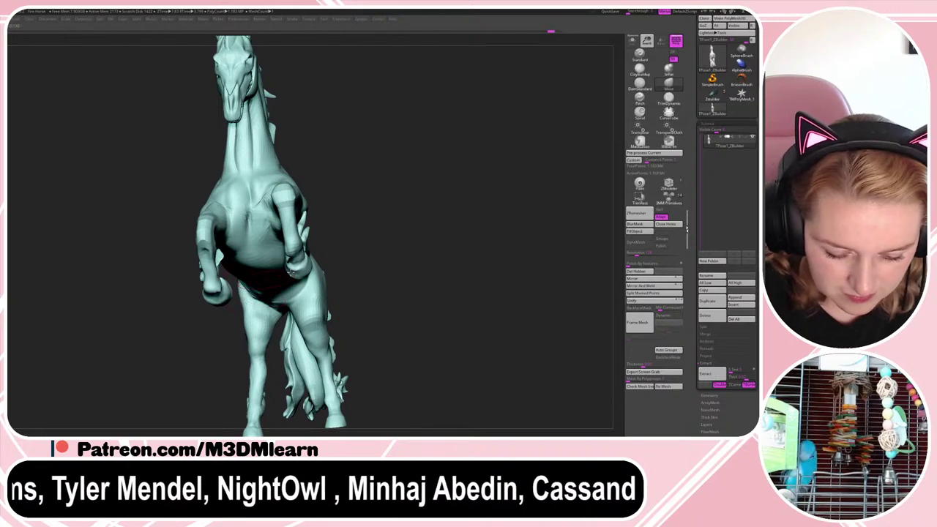
{"action": "mouse_move", "coordinate": [481, 254]}
{"action": "left_mouse_down"}
{"action": "mouse_move", "coordinate": [464, 264]}
{"action": "mouse_move", "coordinate": [479, 241]}
{"action": "mouse_move", "coordinate": [474, 267]}
{"action": "left_mouse_up"}
{"action": "right_click", "coordinate": [261, 283]}
{"action": "left_click", "coordinate": [261, 284]}
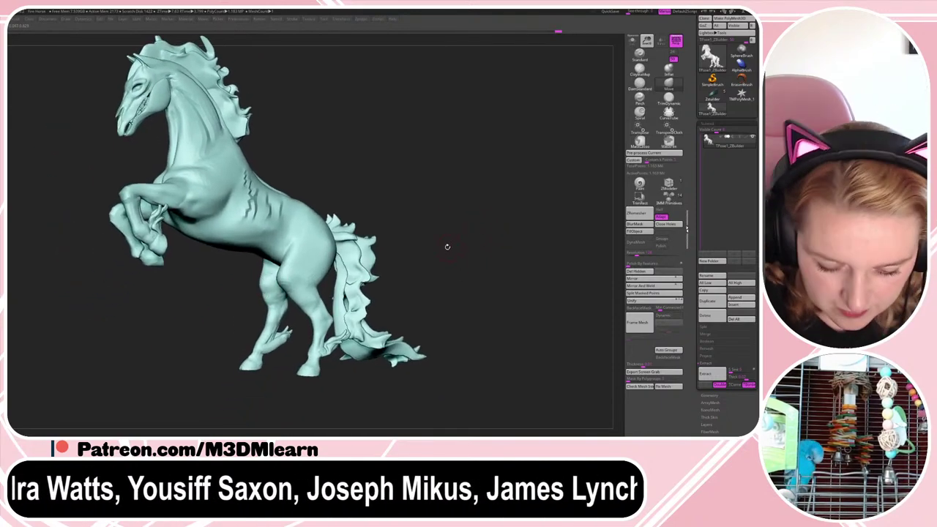
- Resize the Move brush and refine the croup and hip contour from the side
{"action": "key", "text": "space"}
{"action": "key", "text": "space"}
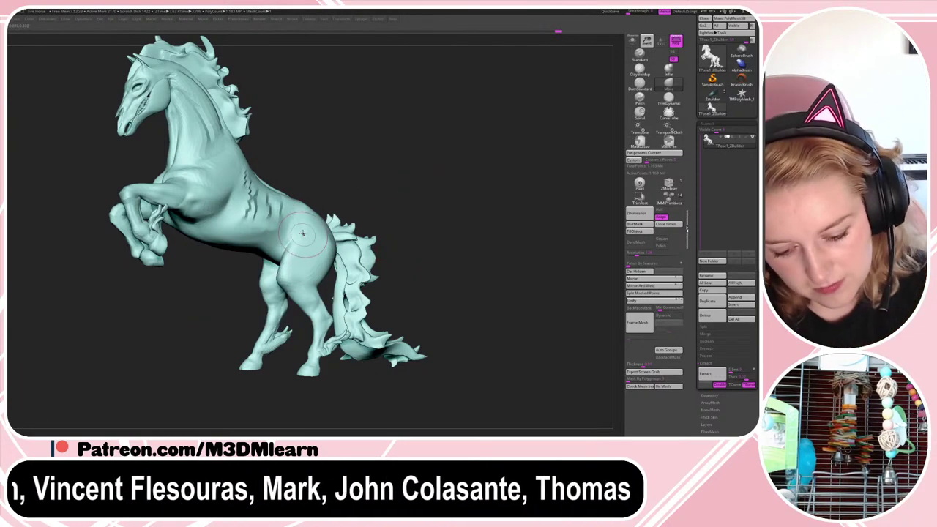
{"action": "left_click_drag", "start_coordinate": [508, 245], "coordinate": [529, 264]}
{"action": "key", "text": "space"}
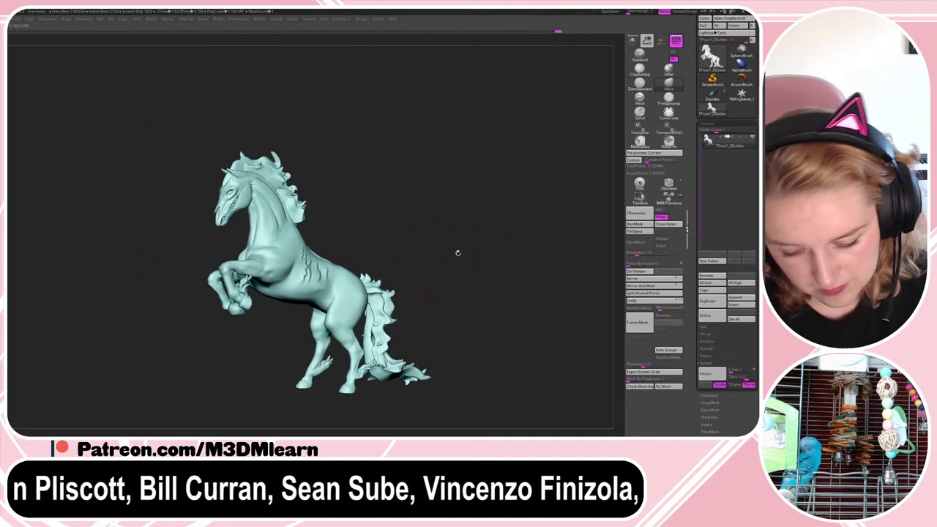
{"action": "left_click_drag", "start_coordinate": [503, 269], "coordinate": [504, 264], "text": "alt"}
- Isolate the mane's polygroup and mask the rest of the horse so that only the mane is editable
{"action": "key", "text": "shift+f"}
{"action": "key", "text": "shift+f"}
{"action": "left_click", "coordinate": [301, 203], "text": "ctrl+shift"}
{"action": "left_click", "coordinate": [363, 171], "text": "ctrl"}
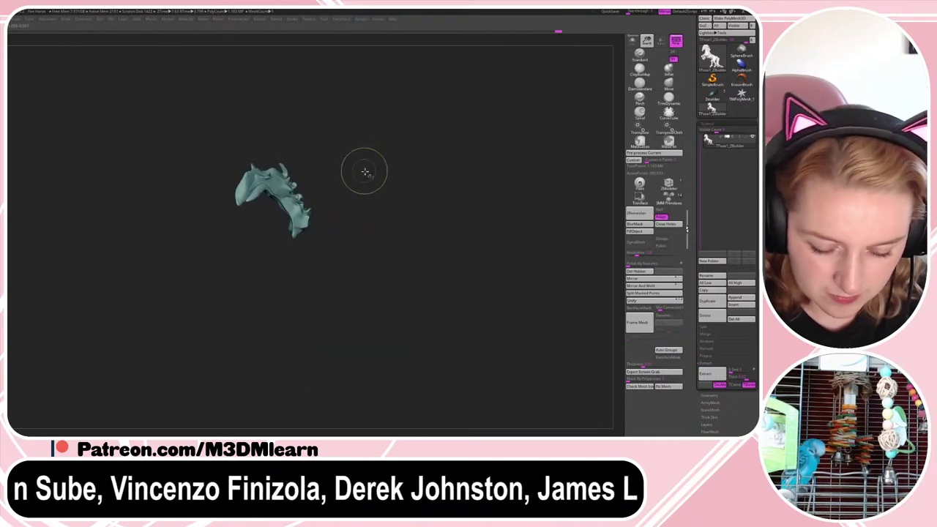
{"action": "left_click", "coordinate": [365, 172], "text": "ctrl+shift"}
{"action": "left_click", "coordinate": [367, 171], "text": "ctrl"}
- Pull the mane up and away from the neck with the Move brush, adjusting the draw size
{"action": "left_click_drag", "start_coordinate": [371, 168], "coordinate": [351, 204]}
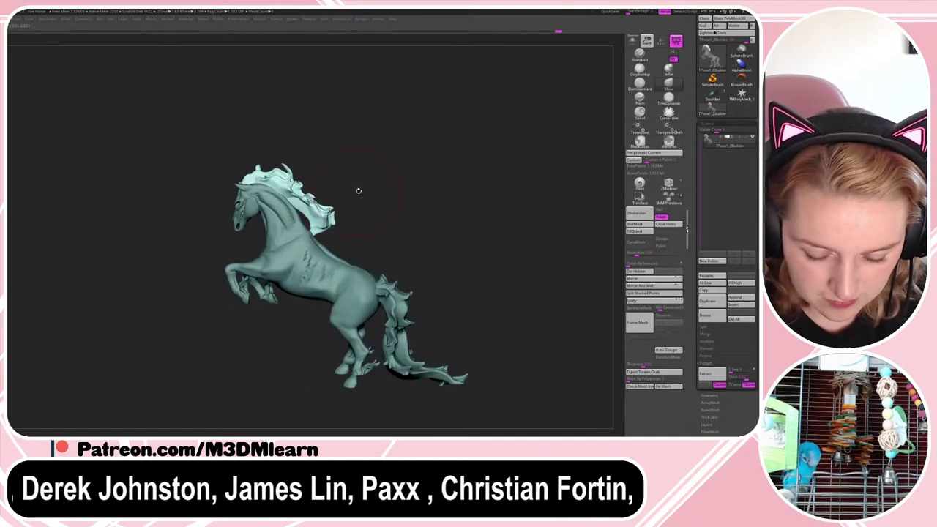
{"action": "left_click_drag", "start_coordinate": [414, 203], "coordinate": [400, 193]}
{"action": "mouse_move", "coordinate": [313, 176]}
{"action": "left_mouse_down"}
{"action": "mouse_move", "coordinate": [336, 170]}
{"action": "mouse_move", "coordinate": [322, 177]}
{"action": "mouse_move", "coordinate": [296, 142]}
{"action": "left_mouse_up"}
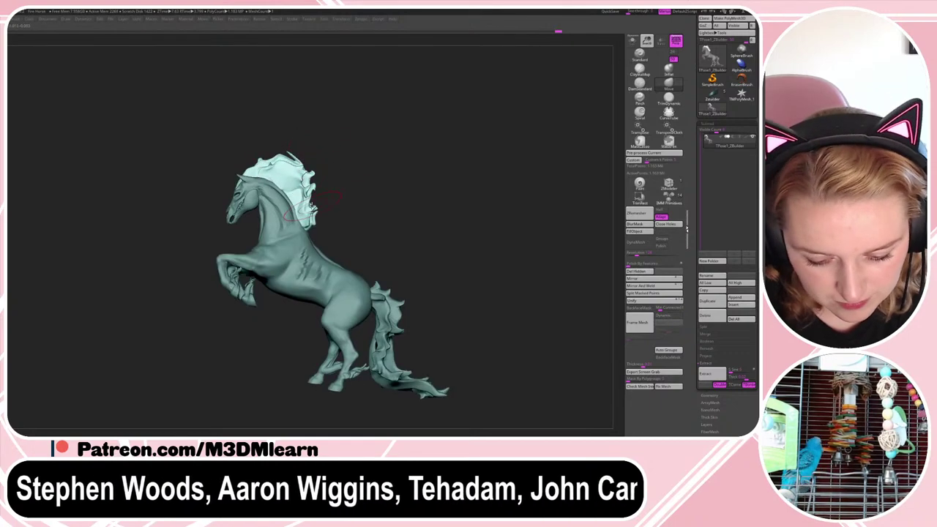
{"action": "mouse_move", "coordinate": [348, 188]}
{"action": "left_mouse_down"}
{"action": "mouse_move", "coordinate": [381, 188]}
{"action": "mouse_move", "coordinate": [350, 194]}
{"action": "left_mouse_up"}
{"action": "key", "text": "space"}
{"action": "key", "text": "space"}
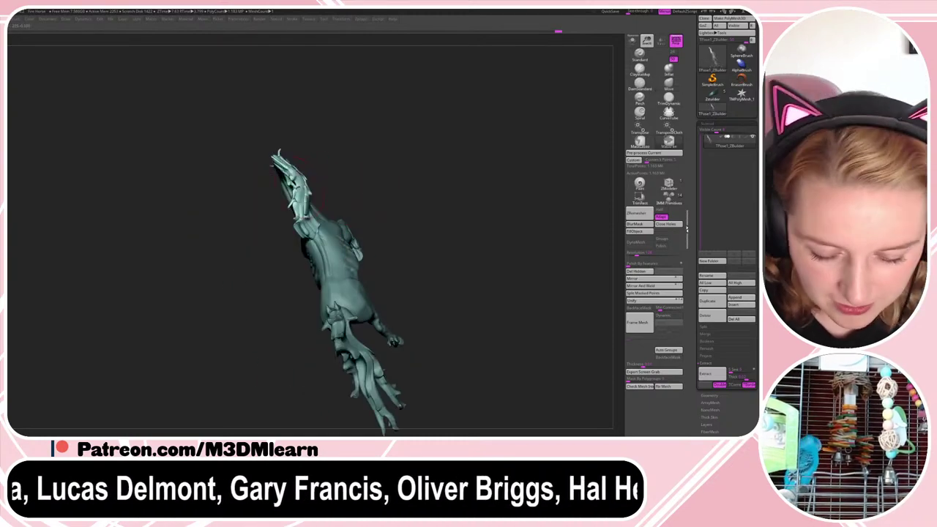
- Shape the mane's outline with the Move brush from behind, the opposite side and the near side
{"action": "mouse_move", "coordinate": [302, 176]}
{"action": "left_mouse_down"}
{"action": "mouse_move", "coordinate": [328, 167]}
{"action": "mouse_move", "coordinate": [308, 181]}
{"action": "left_mouse_up"}
{"action": "left_click_drag", "start_coordinate": [376, 160], "coordinate": [343, 180]}
{"action": "left_click_drag", "start_coordinate": [266, 199], "coordinate": [274, 195]}
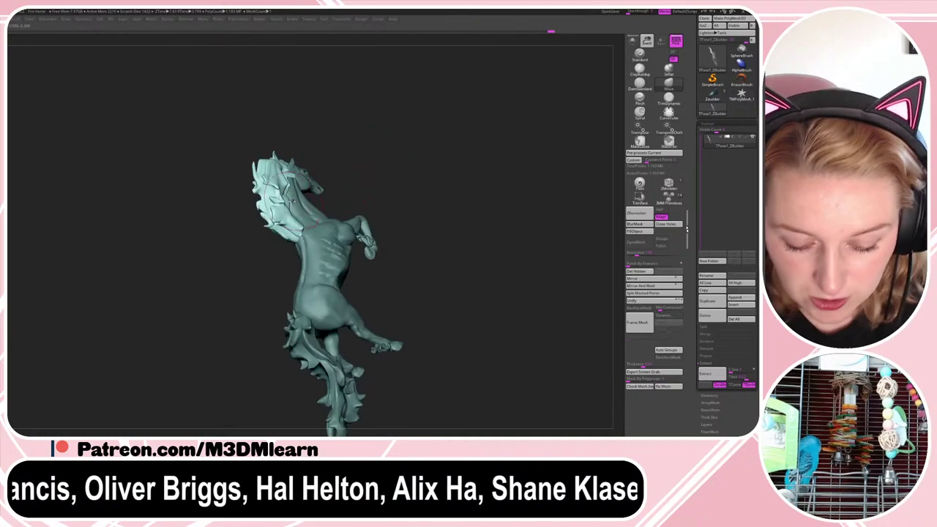
{"action": "mouse_move", "coordinate": [347, 175]}
{"action": "left_mouse_down"}
{"action": "mouse_move", "coordinate": [386, 161]}
{"action": "mouse_move", "coordinate": [372, 198]}
{"action": "left_mouse_up"}
{"action": "key", "text": "space"}
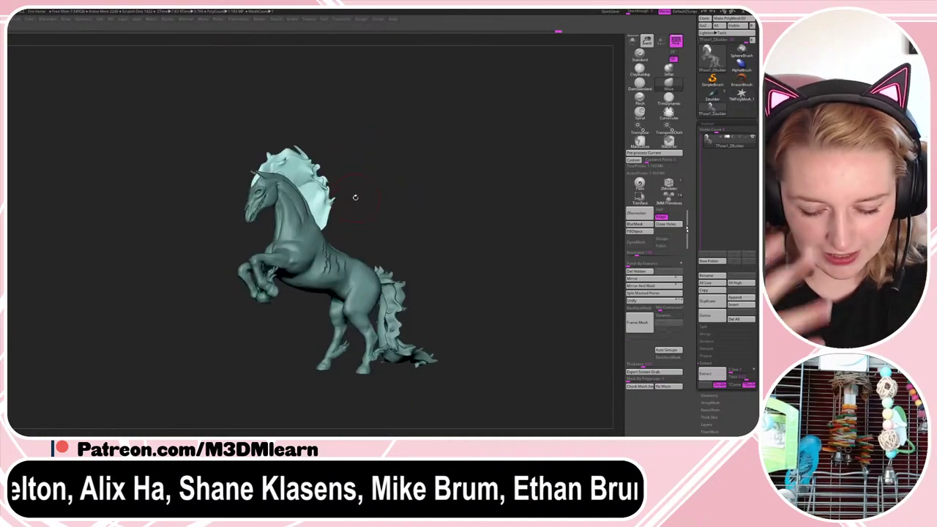
{"action": "left_click_drag", "start_coordinate": [364, 198], "coordinate": [362, 202]}
- Invert the mask to protect the mane and adjust the withers and back contour with a resized Move brush
{"action": "left_click", "coordinate": [408, 202], "text": "ctrl"}
{"action": "key", "text": "space"}
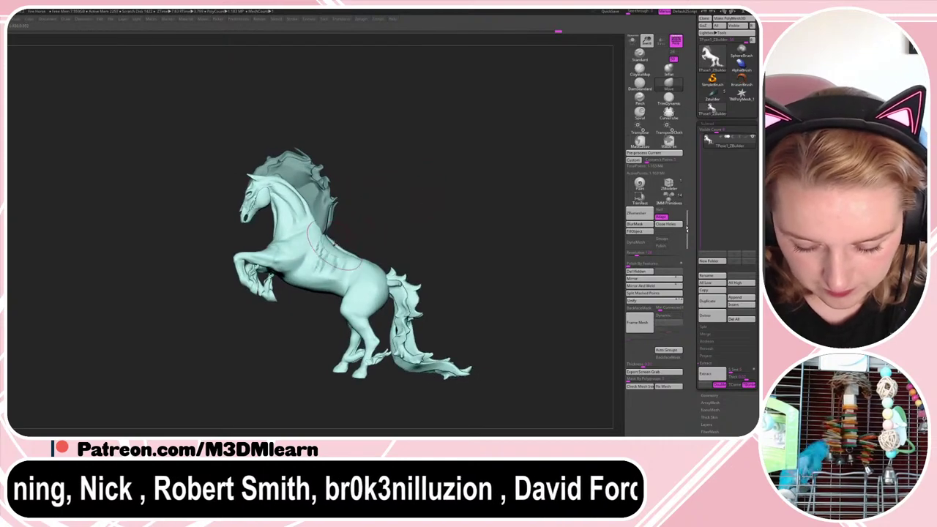
{"action": "left_click_drag", "start_coordinate": [357, 251], "coordinate": [413, 218]}
{"action": "right_click", "coordinate": [424, 268]}
{"action": "left_click_drag", "start_coordinate": [497, 167], "coordinate": [508, 174]}
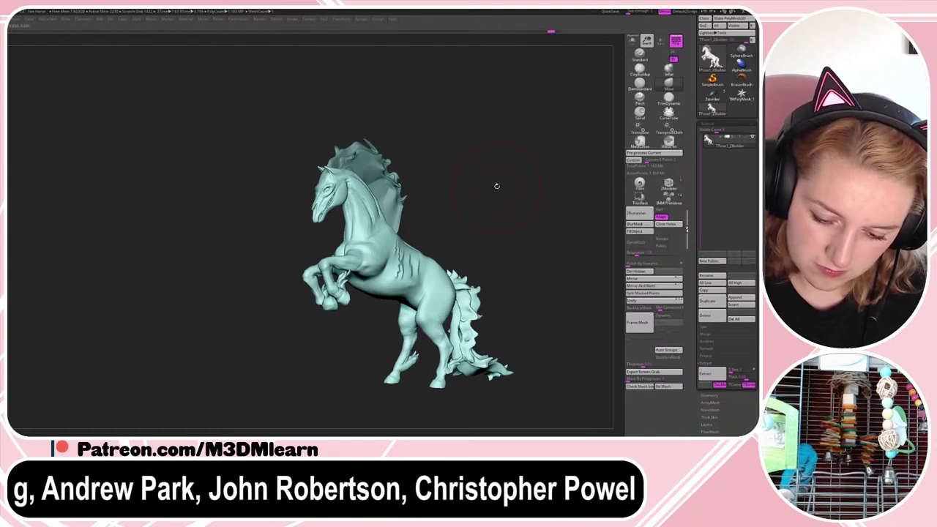
{"action": "key", "text": "space"}
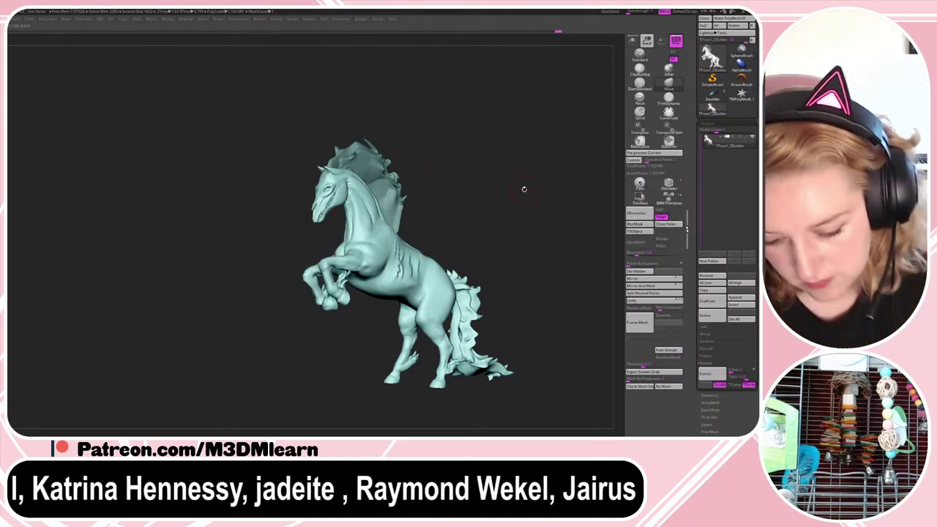
{"action": "left_click_drag", "start_coordinate": [524, 189], "coordinate": [491, 197], "text": "alt"}
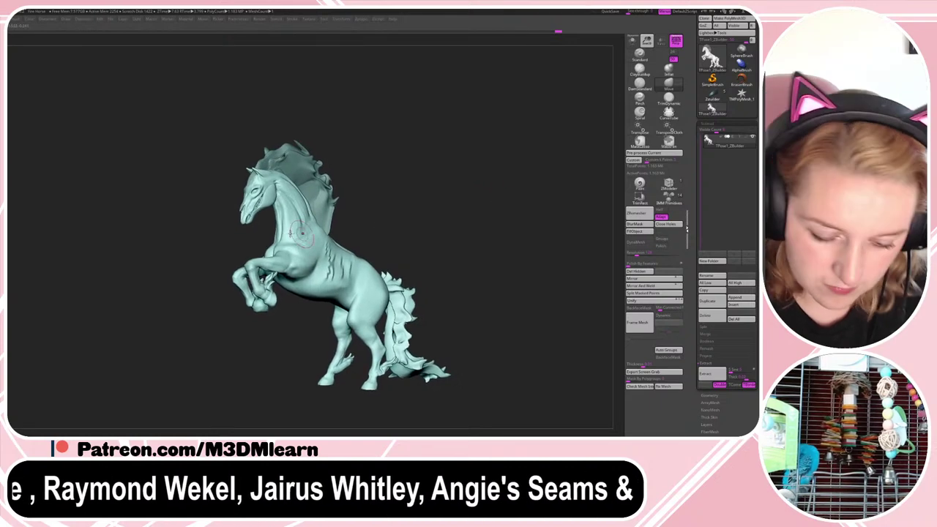
- Refine the neck and throat contour with the Move brush at different draw sizes
{"action": "key", "text": "space"}
{"action": "key", "text": "space"}
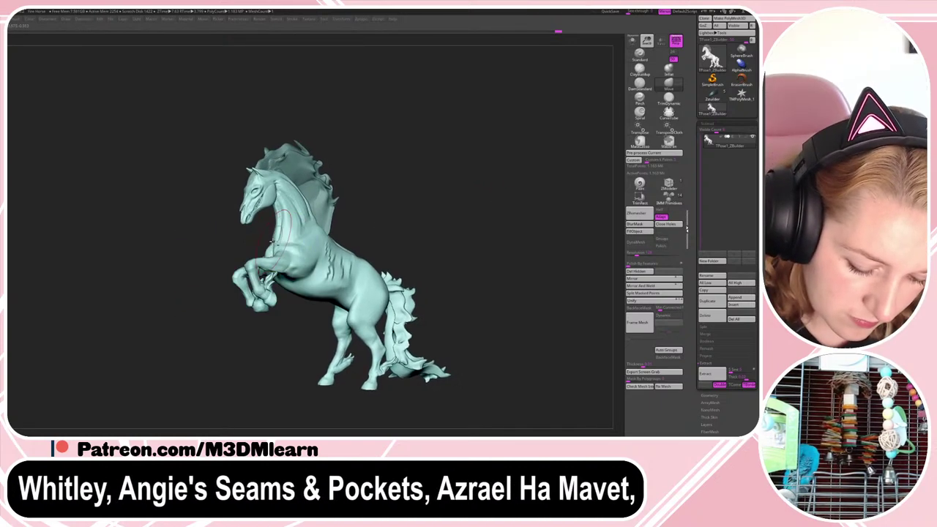
{"action": "key", "text": "space"}
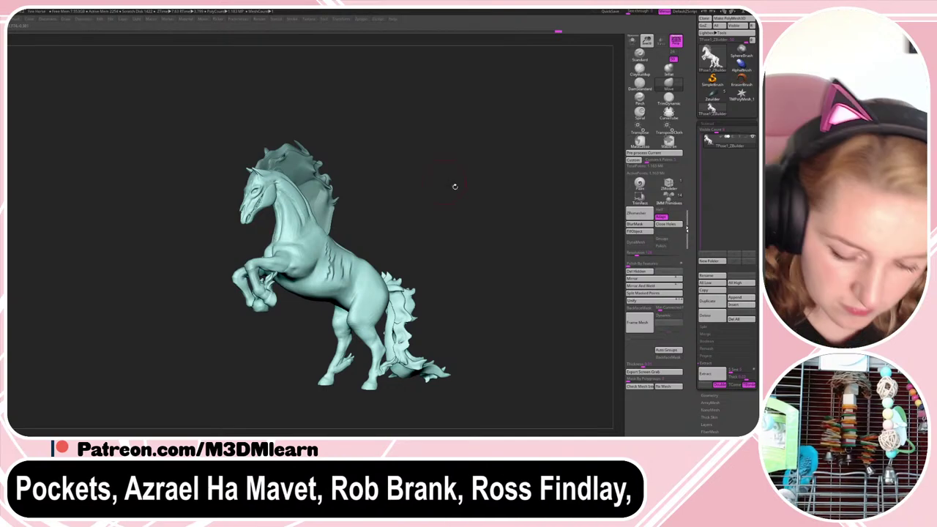
{"action": "key", "text": "space"}
{"action": "left_click_drag", "start_coordinate": [503, 208], "coordinate": [496, 194], "text": "alt"}
{"action": "key", "text": "space"}
- Mask the body with MaskLasso, leaving the head and upper mane unmasked
{"action": "mouse_move", "coordinate": [206, 111]}
{"action": "left_mouse_down", "text": "ctrl"}
{"action": "mouse_move", "coordinate": [198, 220]}
{"action": "mouse_move", "coordinate": [274, 224]}
{"action": "left_mouse_up", "text": "ctrl"}
{"action": "key", "text": "ctrl+z"}
{"action": "left_click", "coordinate": [641, 142]}
{"action": "mouse_move", "coordinate": [278, 126]}
{"action": "left_mouse_down", "text": "ctrl"}
{"action": "mouse_move", "coordinate": [188, 206]}
{"action": "mouse_move", "coordinate": [267, 196]}
{"action": "mouse_move", "coordinate": [318, 65]}
{"action": "left_mouse_up", "text": "ctrl"}
{"action": "left_click", "coordinate": [345, 132], "text": "ctrl"}
- Try to rotate the unmasked head with the Gizmo after centring its pivot on the head
{"action": "key", "text": "w"}
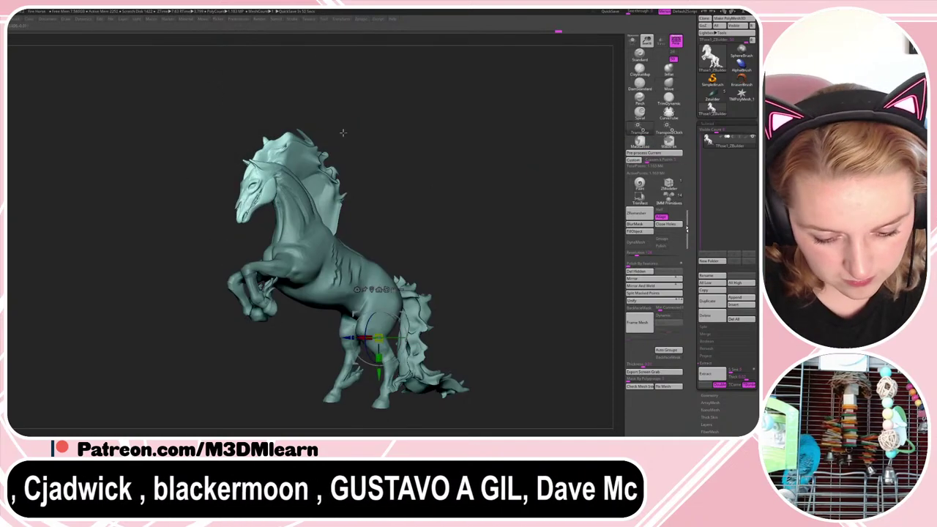
{"action": "left_click", "coordinate": [481, 182], "text": "alt"}
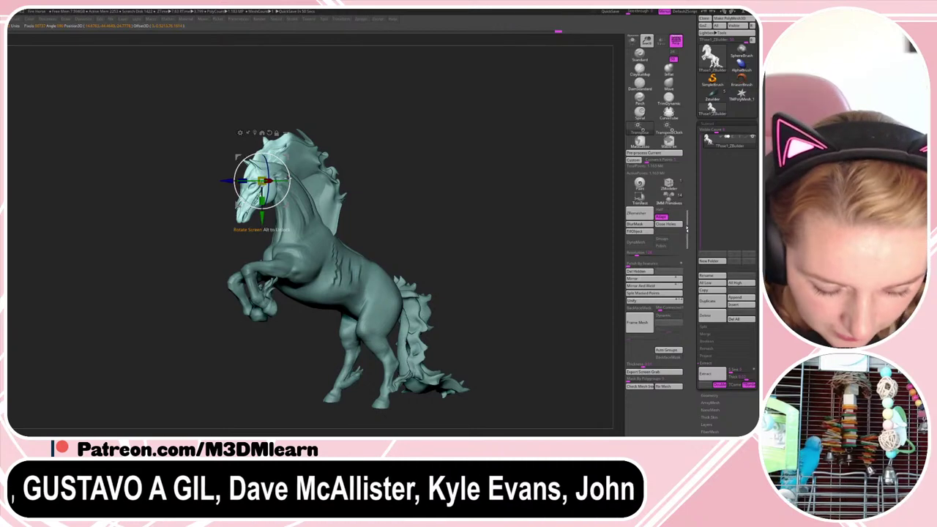
{"action": "left_click_drag", "start_coordinate": [288, 189], "coordinate": [293, 178]}
{"action": "key", "text": "ctrl+z"}
{"action": "right_click_drag", "start_coordinate": [293, 178], "coordinate": [303, 171], "text": "shift"}
{"action": "left_click_drag", "start_coordinate": [301, 181], "coordinate": [284, 179], "text": "alt"}
{"action": "key", "text": "q"}
{"action": "mouse_move", "coordinate": [370, 134]}
{"action": "right_mouse_down"}
{"action": "mouse_move", "coordinate": [343, 135]}
{"action": "mouse_move", "coordinate": [325, 150]}
{"action": "right_mouse_up"}
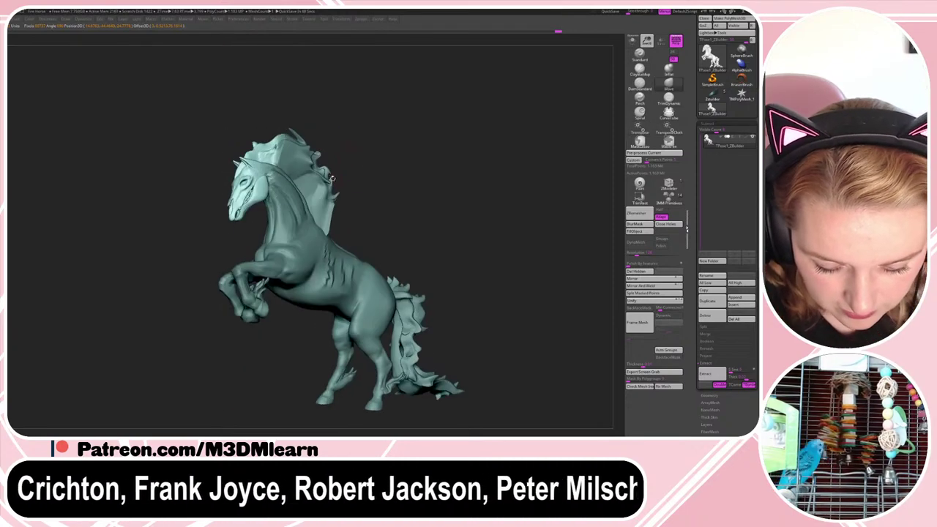
{"action": "right_click_drag", "start_coordinate": [383, 166], "coordinate": [374, 166]}
- Switch to the transpose line, lay it along the head and rotate the head to a new tilt
{"action": "key", "text": "w"}
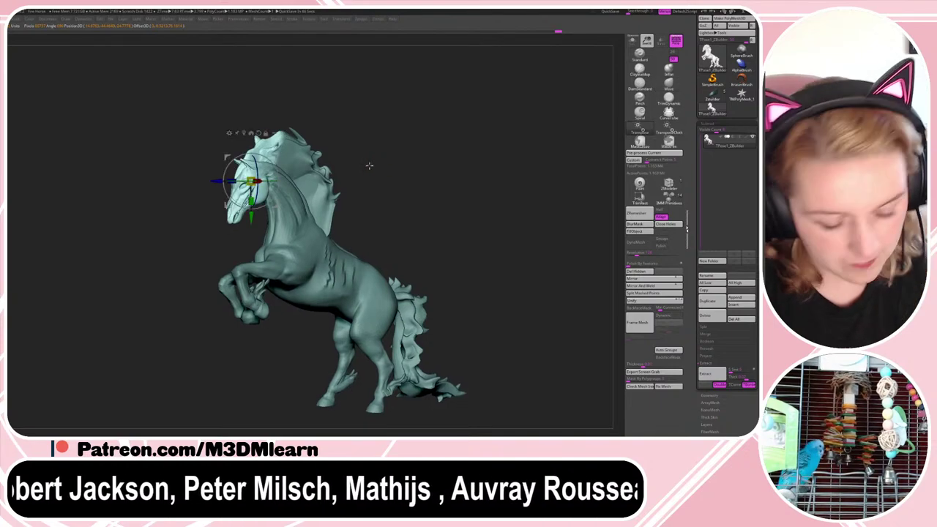
{"action": "key", "text": "y"}
{"action": "left_click_drag", "start_coordinate": [263, 185], "coordinate": [235, 216]}
{"action": "right_click_drag", "start_coordinate": [351, 166], "coordinate": [380, 168], "text": "shift"}
{"action": "left_click_drag", "start_coordinate": [267, 213], "coordinate": [278, 189]}
{"action": "key", "text": "q"}
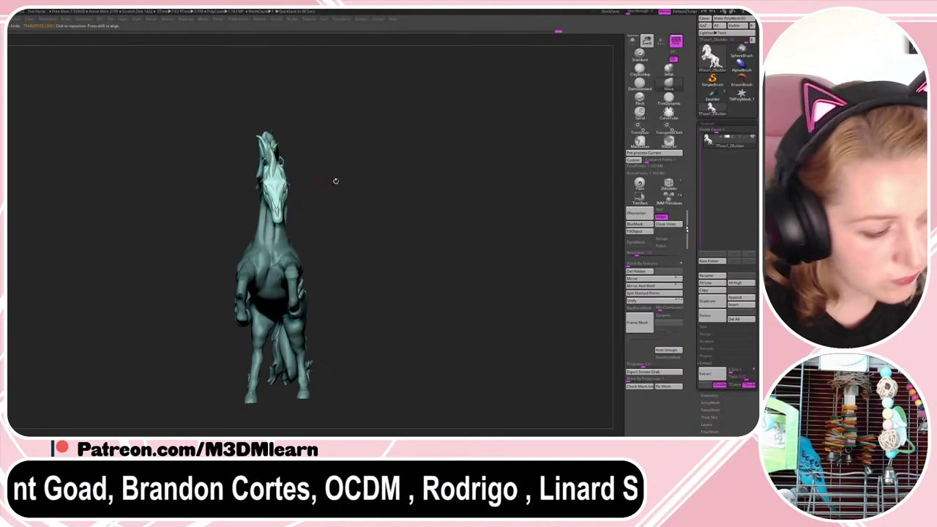
{"action": "mouse_move", "coordinate": [335, 181]}
{"action": "left_mouse_down"}
{"action": "mouse_move", "coordinate": [410, 169]}
{"action": "mouse_move", "coordinate": [408, 178]}
{"action": "left_mouse_up"}
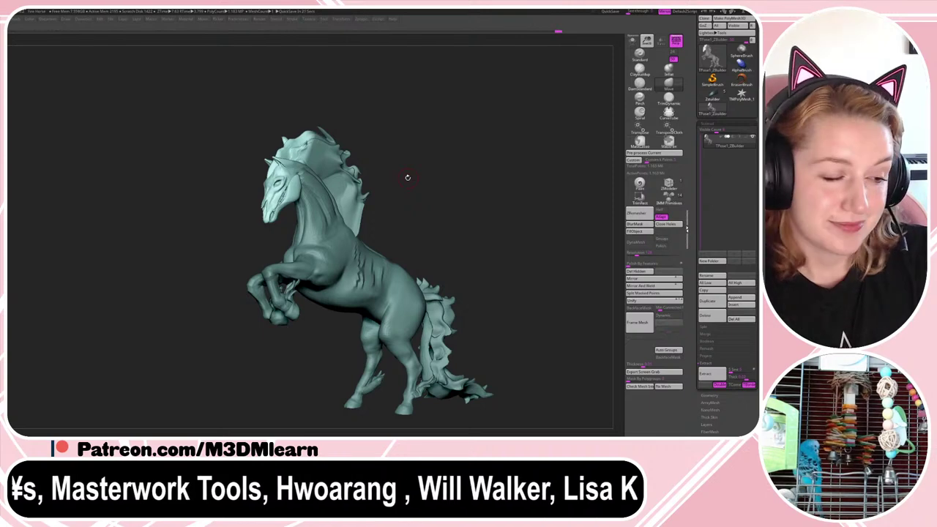
- Try to reposition the head with a transpose line placed across it in the side view
{"action": "left_click_drag", "start_coordinate": [529, 214], "coordinate": [523, 232]}
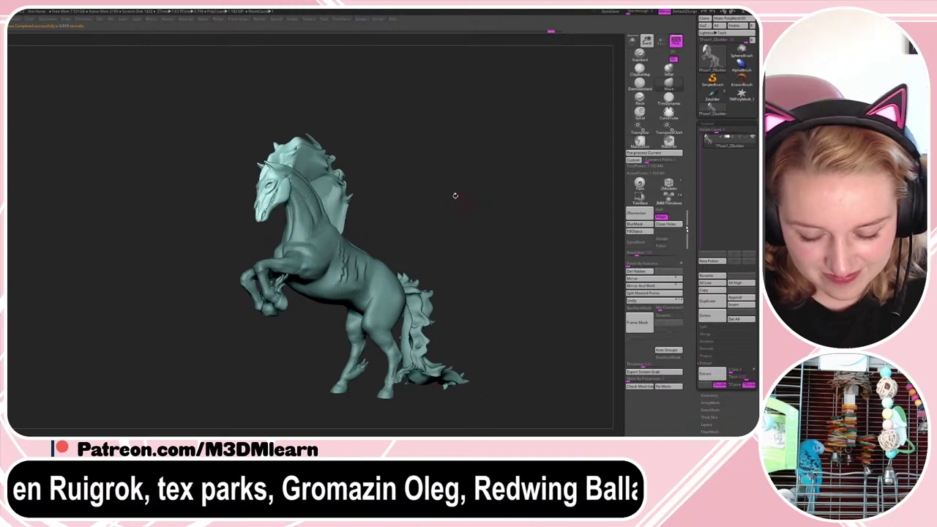
{"action": "key", "text": "w"}
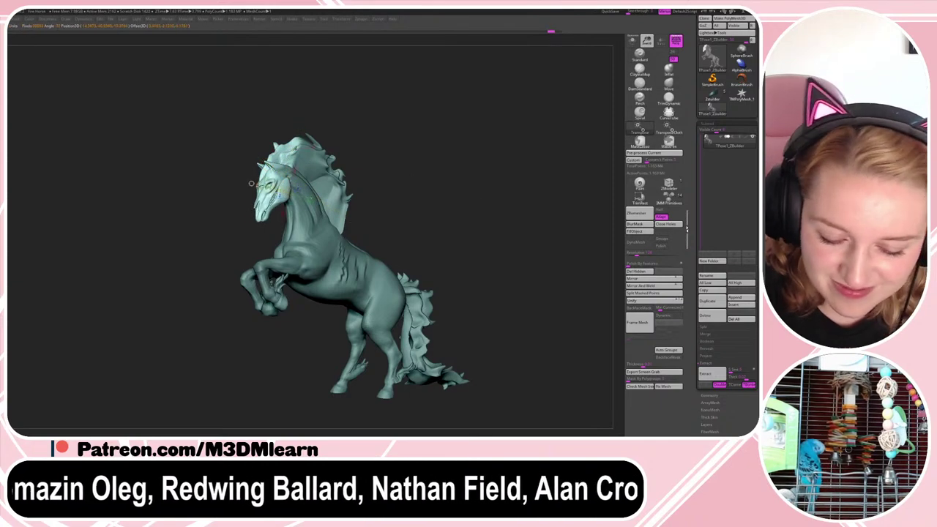
{"action": "left_click_drag", "start_coordinate": [254, 172], "coordinate": [328, 123]}
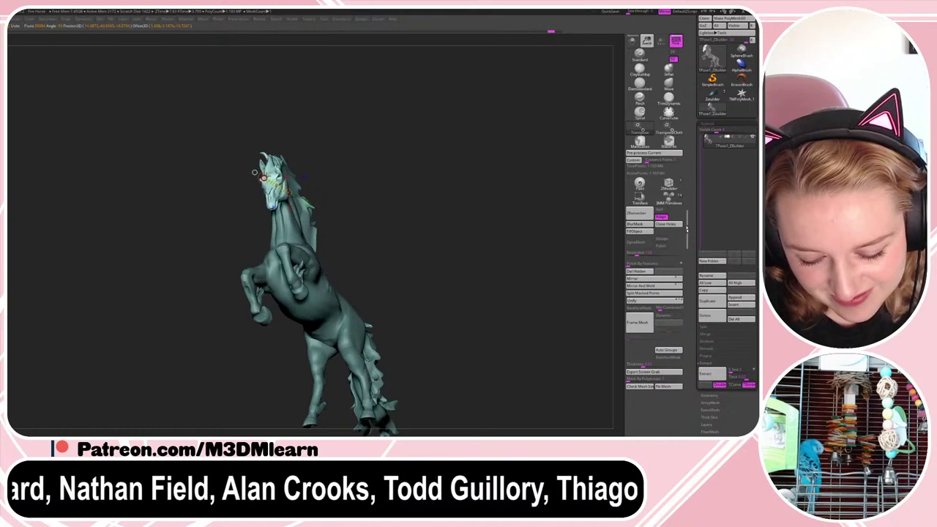
{"action": "key", "text": "q"}
{"action": "left_click_drag", "start_coordinate": [303, 149], "coordinate": [335, 144]}
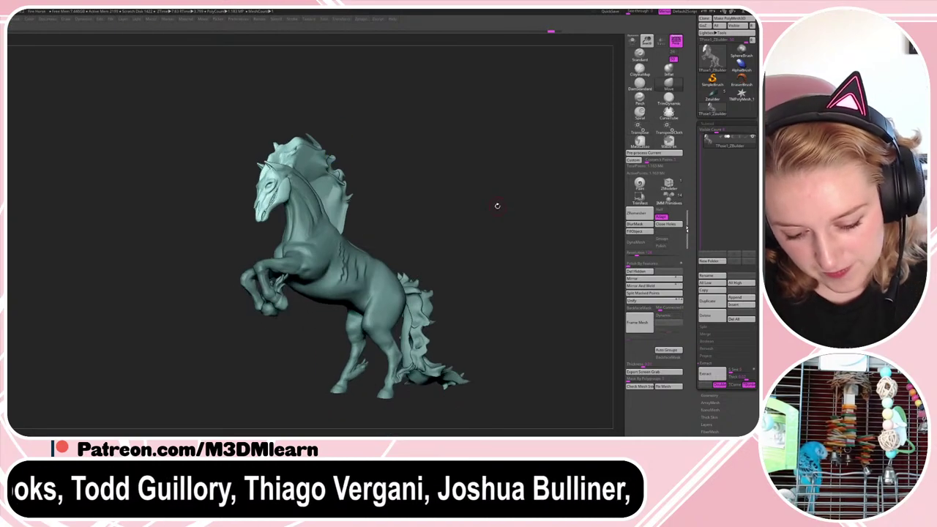
{"action": "left_click_drag", "start_coordinate": [479, 203], "coordinate": [483, 189]}
- Adjust the unmasked head's turn and tilt from the front with transpose lines laid over the head and neck
{"action": "key", "text": "r"}
{"action": "left_click_drag", "start_coordinate": [356, 166], "coordinate": [330, 168]}
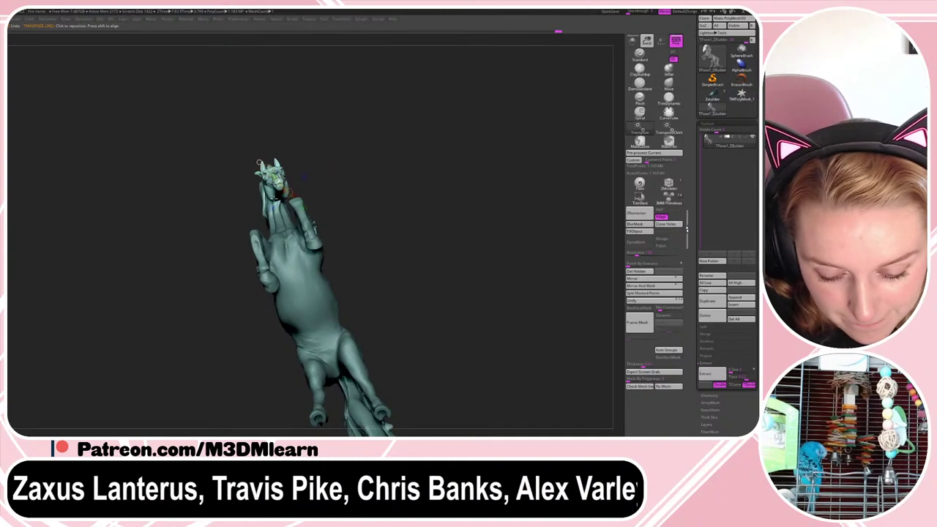
{"action": "left_click_drag", "start_coordinate": [277, 199], "coordinate": [275, 152]}
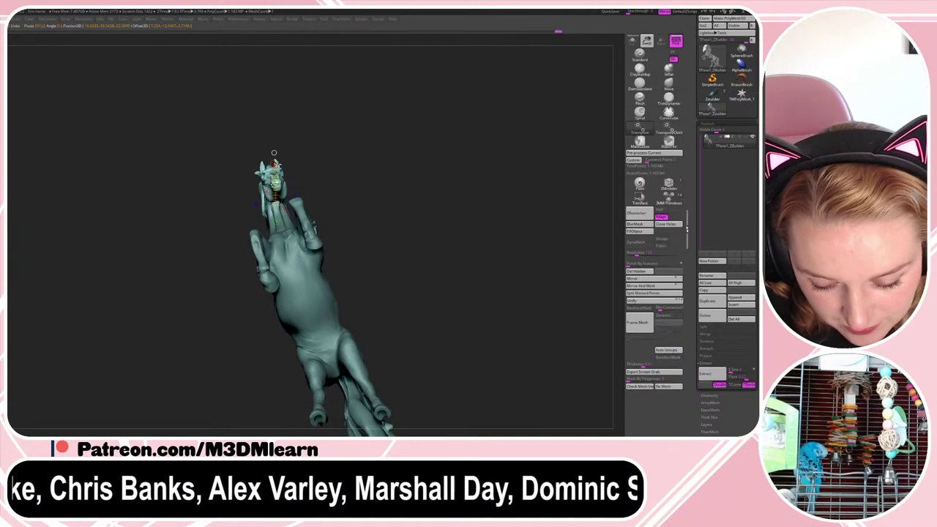
{"action": "left_click_drag", "start_coordinate": [299, 162], "coordinate": [330, 159]}
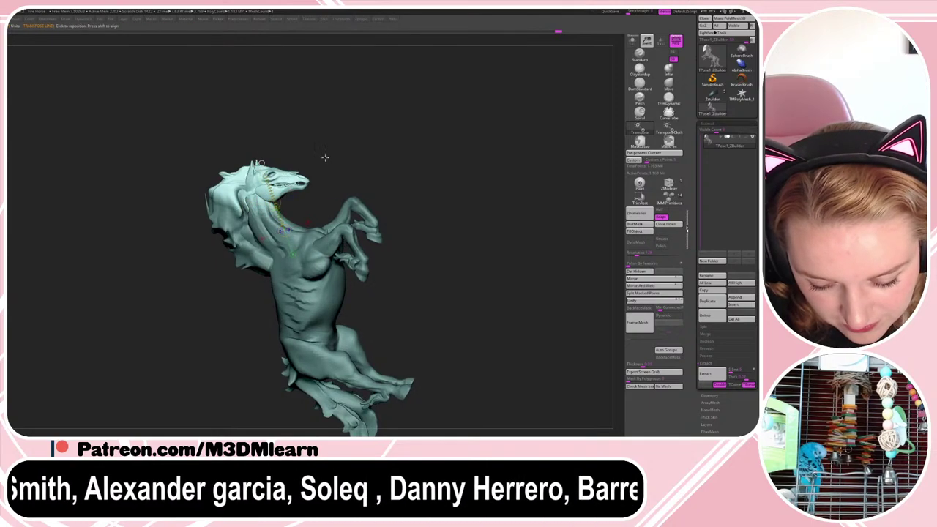
{"action": "left_click_drag", "start_coordinate": [325, 158], "coordinate": [295, 161]}
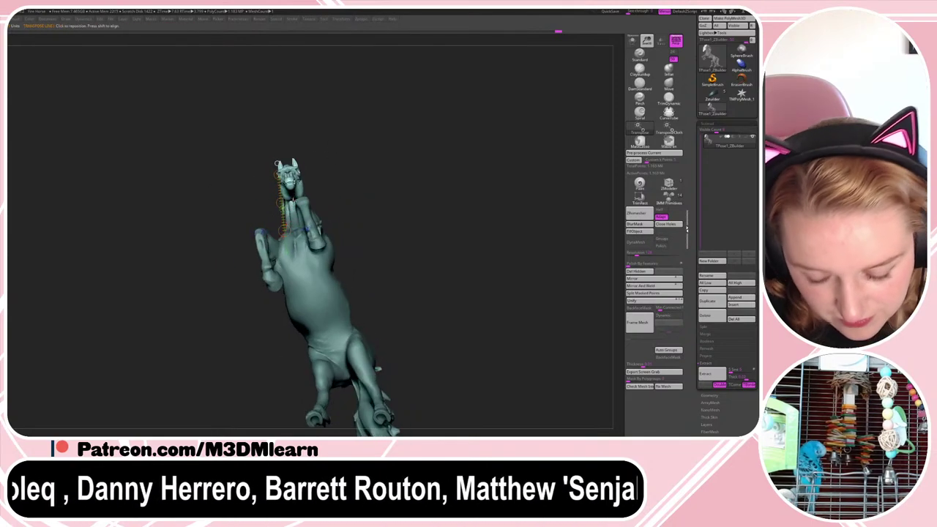
{"action": "left_click_drag", "start_coordinate": [293, 199], "coordinate": [288, 157]}
{"action": "key", "text": "q"}
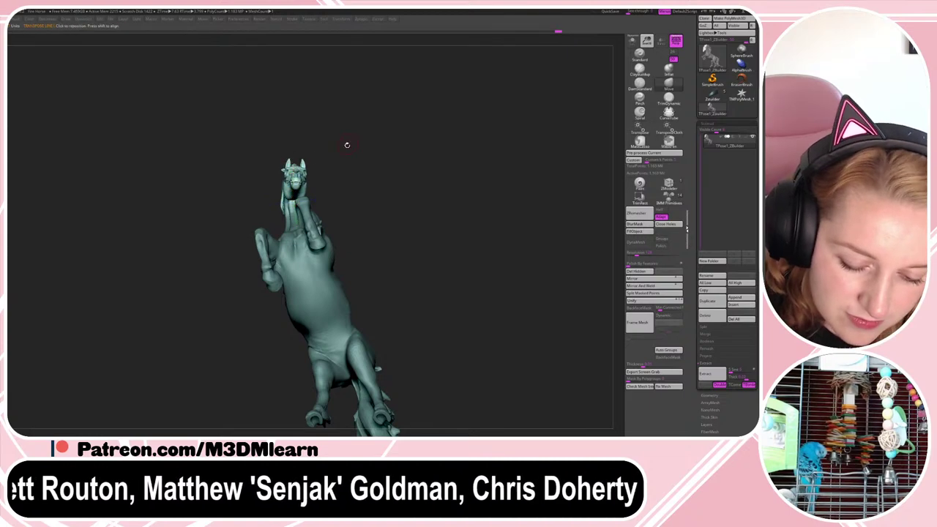
{"action": "mouse_move", "coordinate": [345, 144]}
{"action": "left_mouse_down"}
{"action": "mouse_move", "coordinate": [379, 115]}
{"action": "mouse_move", "coordinate": [494, 211]}
{"action": "mouse_move", "coordinate": [495, 203]}
{"action": "mouse_move", "coordinate": [495, 222]}
{"action": "left_mouse_up"}
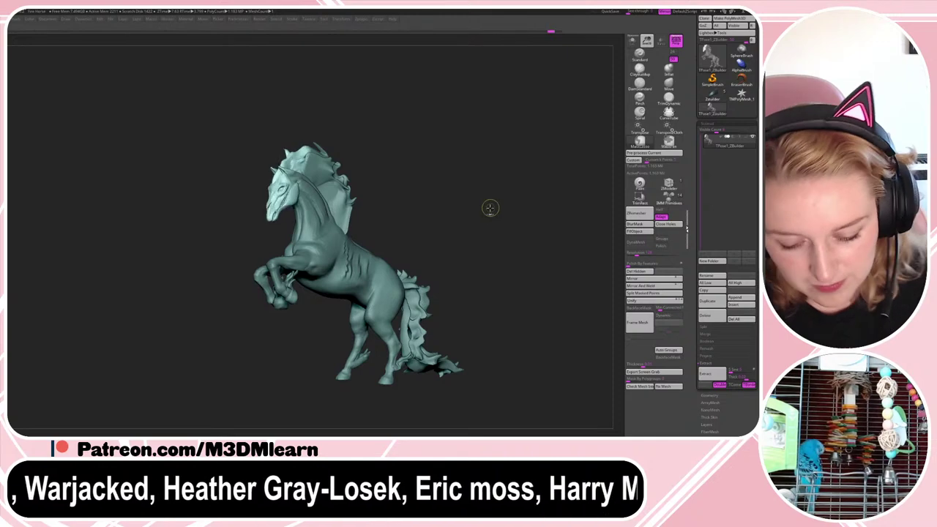
- Compare the head angle before and after the rotation, and clear the mask from the body
{"action": "left_click", "coordinate": [491, 208], "text": "ctrl"}
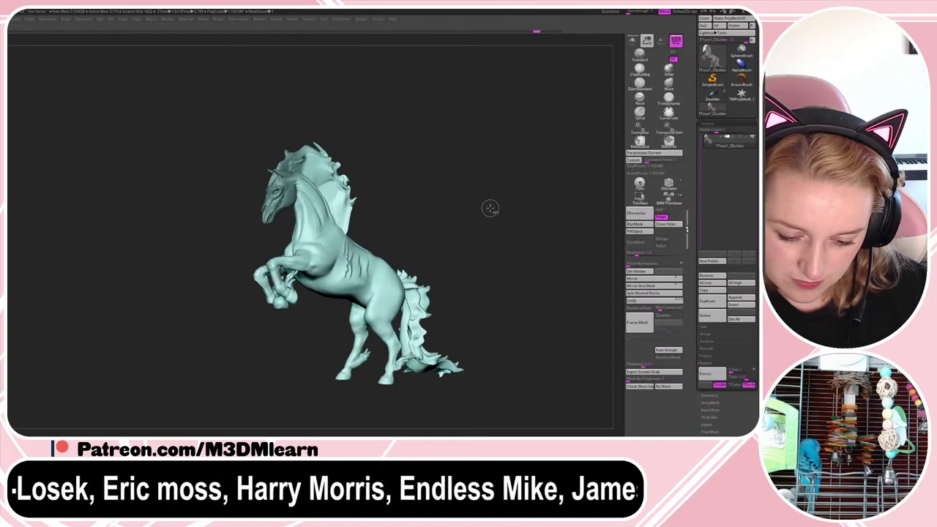
{"action": "key", "text": "ctrl+z"}
{"action": "key", "text": "ctrl+z"}
{"action": "key", "text": "ctrl+z"}
{"action": "key", "text": "ctrl+z"}
{"action": "key", "text": "ctrl+z"}
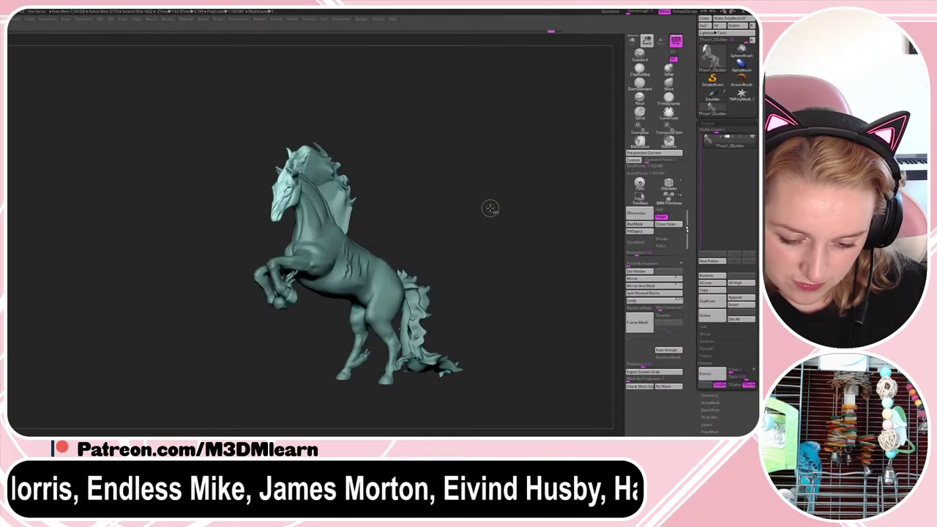
{"action": "key", "text": "ctrl+z"}
{"action": "left_click_drag", "start_coordinate": [457, 198], "coordinate": [461, 204], "text": "ctrl"}
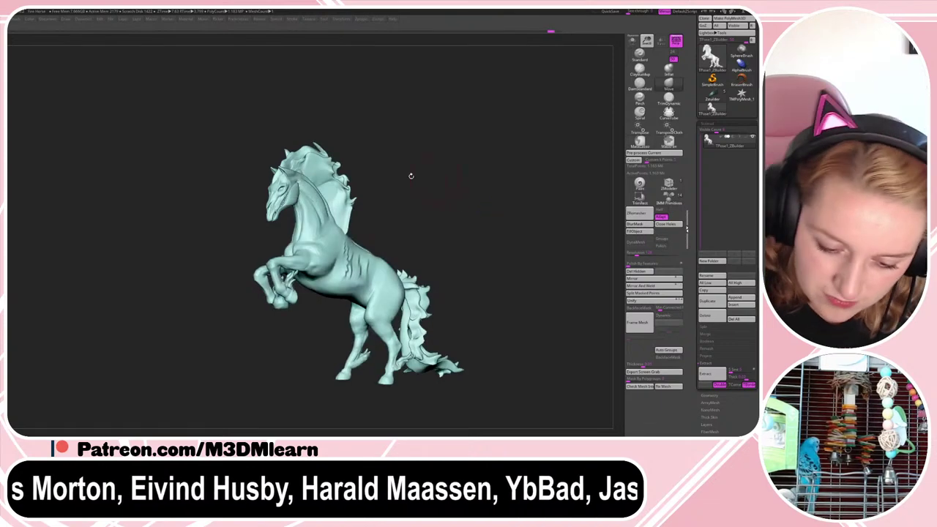
{"action": "key", "text": "ctrl+z"}
- Pull the mane in closer to the neck with the Move brush, adapting the brush size between strokes
{"action": "key", "text": "space"}
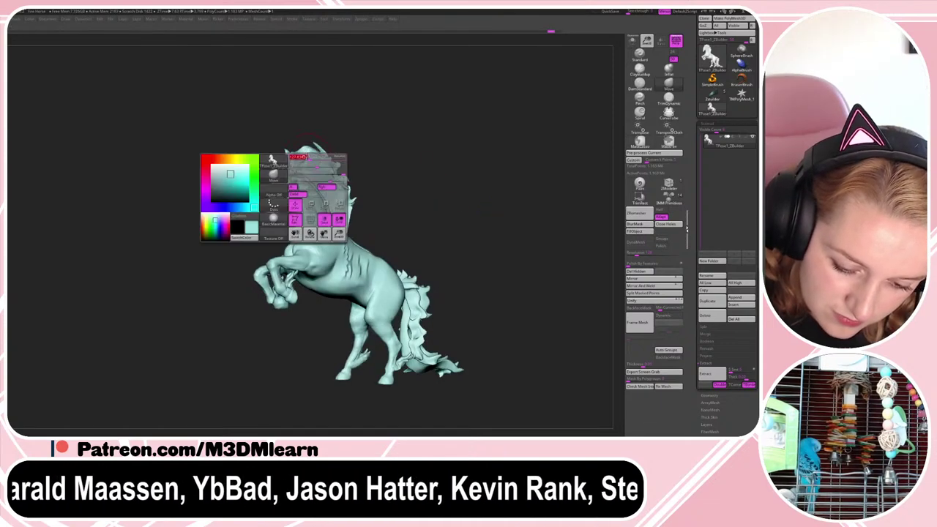
{"action": "mouse_move", "coordinate": [338, 181]}
{"action": "left_mouse_down"}
{"action": "mouse_move", "coordinate": [328, 183]}
{"action": "mouse_move", "coordinate": [325, 167]}
{"action": "left_mouse_up"}
{"action": "left_click_drag", "start_coordinate": [348, 205], "coordinate": [335, 212]}
{"action": "key", "text": "space"}
{"action": "left_click_drag", "start_coordinate": [493, 200], "coordinate": [469, 199]}
{"action": "key", "text": "space"}
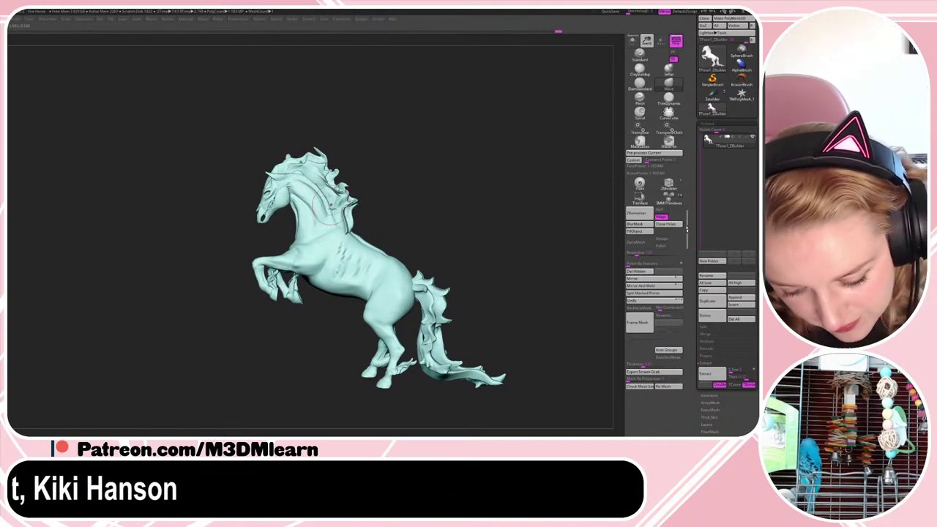
{"action": "left_click_drag", "start_coordinate": [403, 183], "coordinate": [465, 204]}
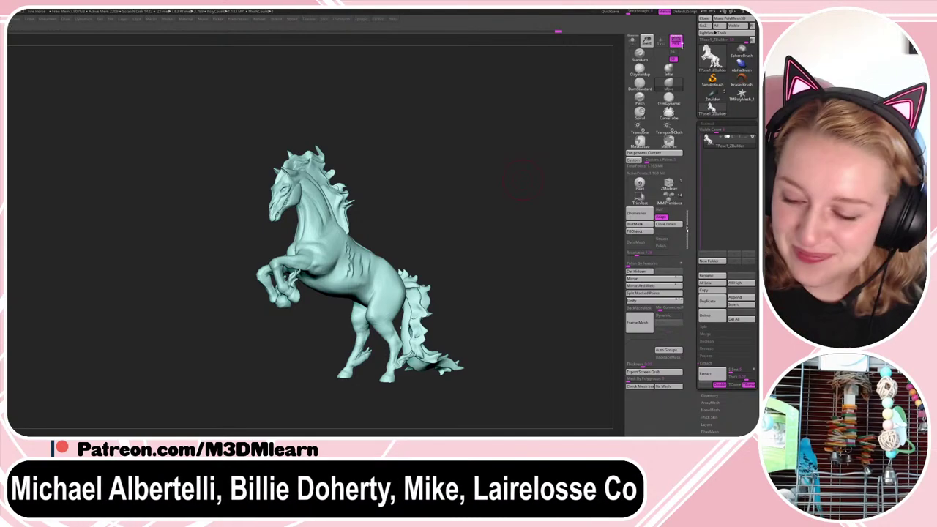
- Compare the horse's proportions with perspective distortion on and off and with different focal length presets
{"action": "left_click", "coordinate": [672, 54]}
{"action": "left_click", "coordinate": [679, 41]}
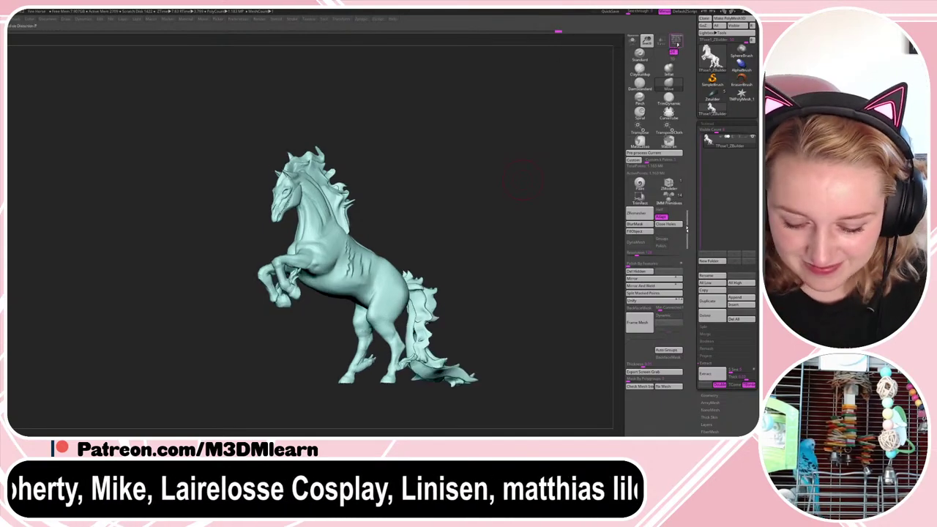
{"action": "left_click", "coordinate": [676, 40]}
{"action": "left_click", "coordinate": [676, 58]}
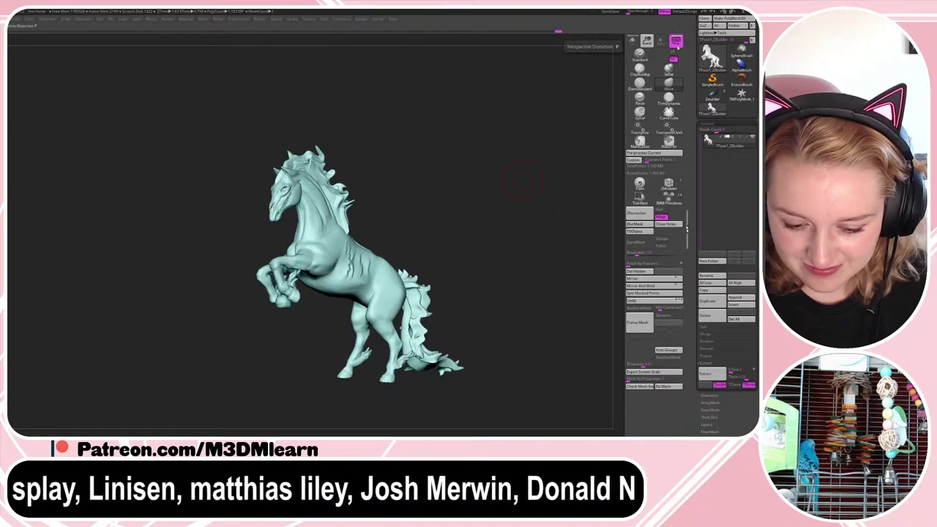
{"action": "left_click", "coordinate": [673, 53]}
{"action": "mouse_move", "coordinate": [513, 240]}
{"action": "left_mouse_down"}
{"action": "mouse_move", "coordinate": [524, 254]}
{"action": "mouse_move", "coordinate": [515, 242]}
{"action": "left_mouse_up"}
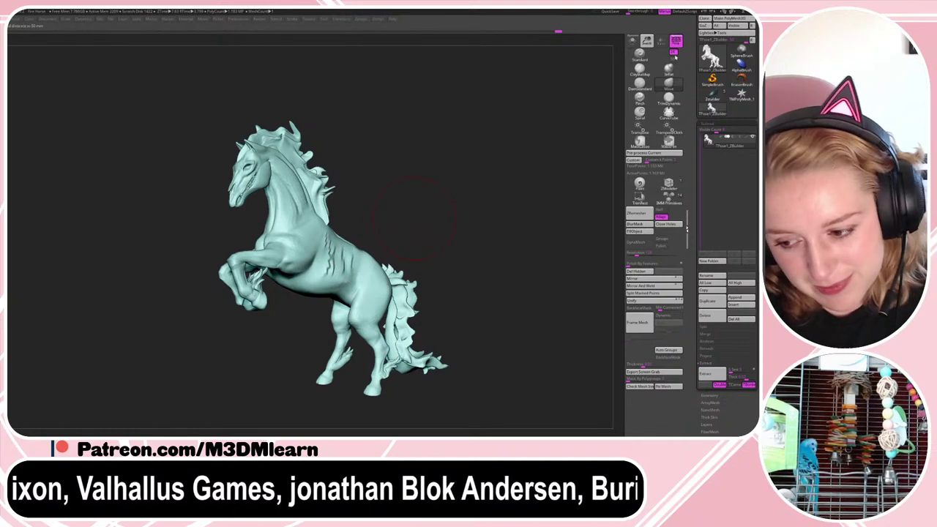
{"action": "left_click", "coordinate": [677, 46]}
{"action": "left_click_drag", "start_coordinate": [515, 256], "coordinate": [517, 240]}
{"action": "left_click", "coordinate": [676, 42]}
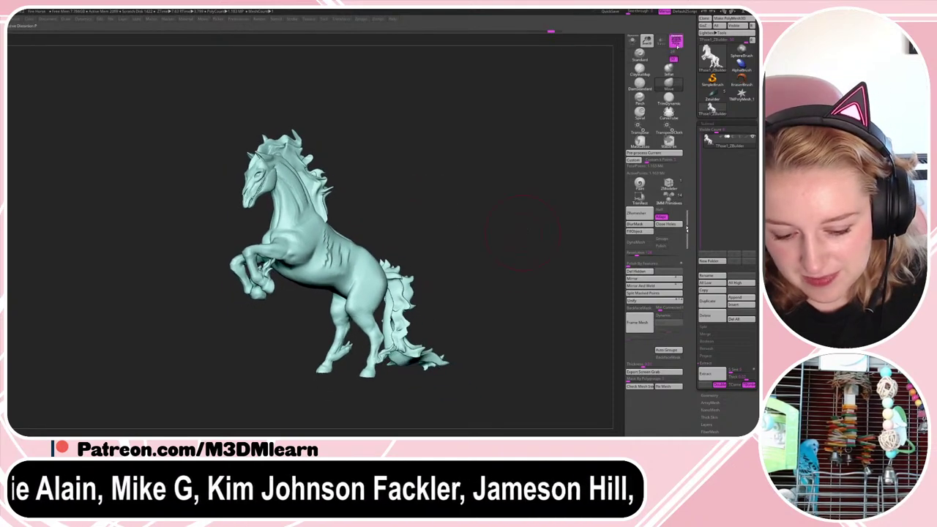
{"action": "left_click", "coordinate": [672, 53]}
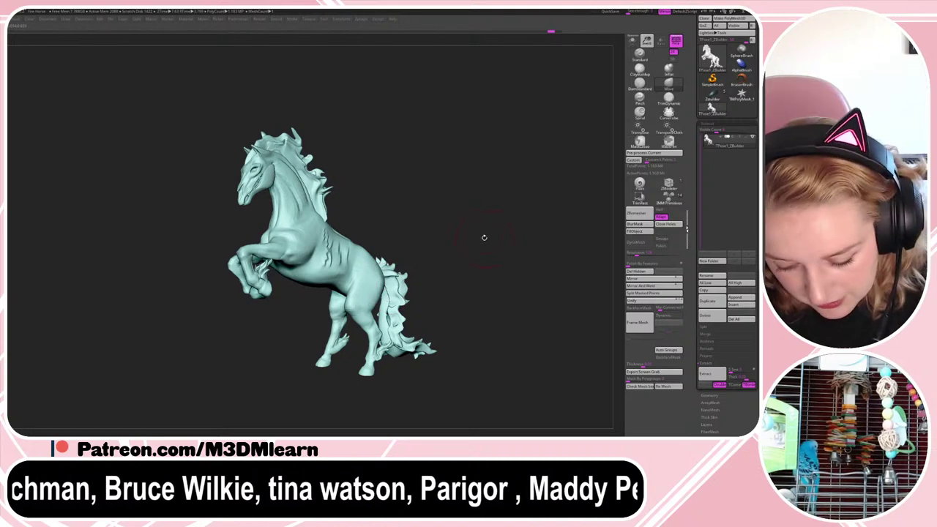
- Nudge the rump and the mane with the Move brush from the rear view, resizing the brush between strokes
{"action": "key", "text": "ctrl+shift+z"}
{"action": "right_click", "coordinate": [300, 374]}
{"action": "key", "text": "ctrl+z"}
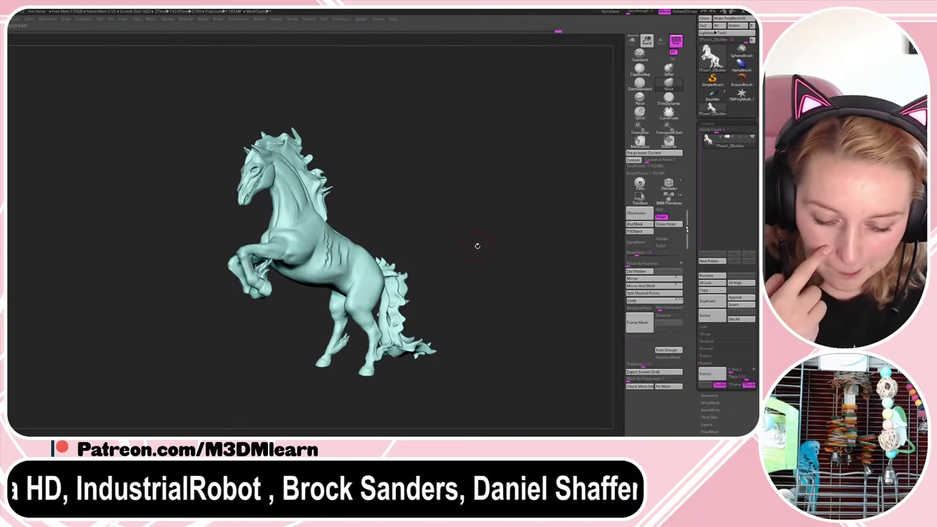
{"action": "left_click_drag", "start_coordinate": [530, 236], "coordinate": [504, 238]}
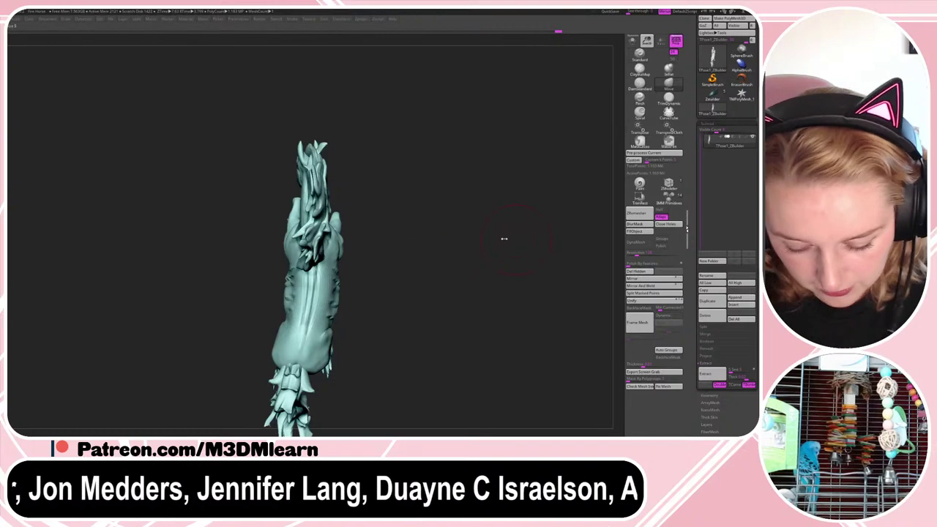
{"action": "mouse_move", "coordinate": [308, 334]}
{"action": "left_mouse_down"}
{"action": "mouse_move", "coordinate": [314, 302]}
{"action": "mouse_move", "coordinate": [309, 341]}
{"action": "left_mouse_up"}
{"action": "key", "text": "space"}
{"action": "mouse_move", "coordinate": [487, 236]}
{"action": "left_mouse_down"}
{"action": "mouse_move", "coordinate": [488, 250]}
{"action": "mouse_move", "coordinate": [485, 239]}
{"action": "mouse_move", "coordinate": [472, 256]}
{"action": "left_mouse_up"}
{"action": "key", "text": "space"}
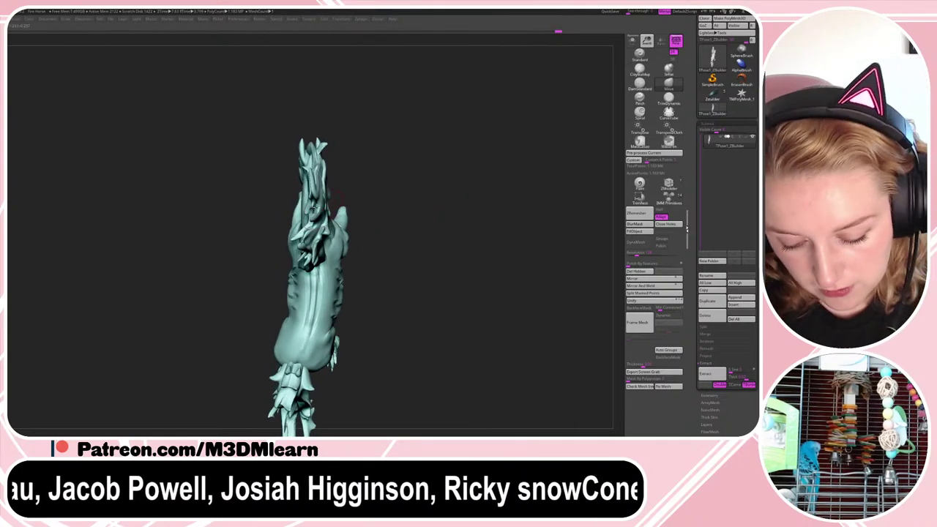
{"action": "left_click_drag", "start_coordinate": [316, 203], "coordinate": [324, 199]}
{"action": "mouse_move", "coordinate": [506, 224]}
{"action": "left_mouse_down"}
{"action": "mouse_move", "coordinate": [504, 140]}
{"action": "mouse_move", "coordinate": [505, 233]}
{"action": "mouse_move", "coordinate": [544, 221]}
{"action": "mouse_move", "coordinate": [516, 226]}
{"action": "mouse_move", "coordinate": [493, 206]}
{"action": "left_mouse_up"}
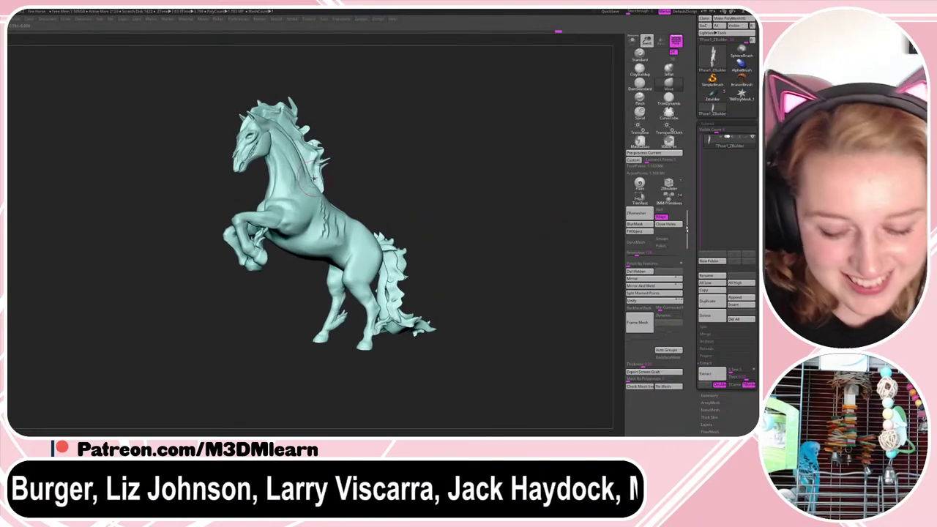
{"action": "key", "text": "space"}
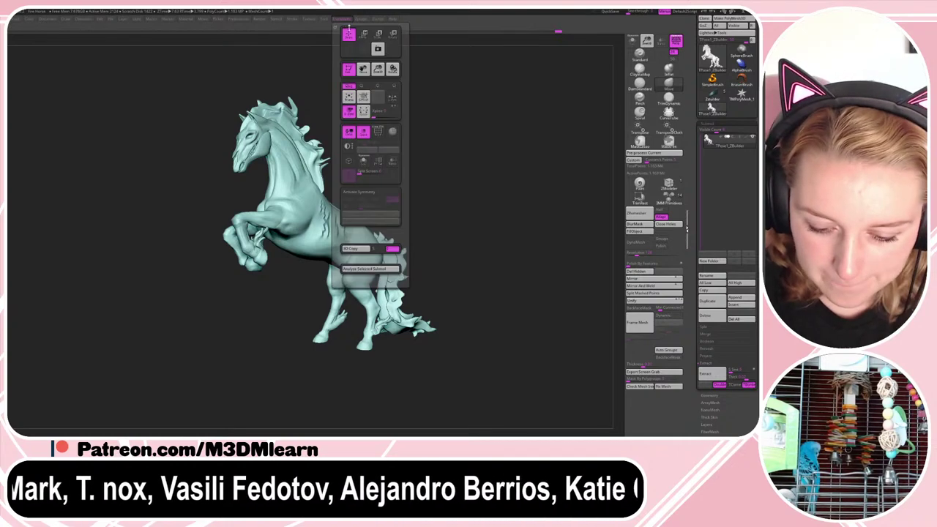
- Transfer the edited pose back to the painted original subtools
{"action": "mouse_move", "coordinate": [367, 21]}
{"action": "left_click", "coordinate": [410, 151]}
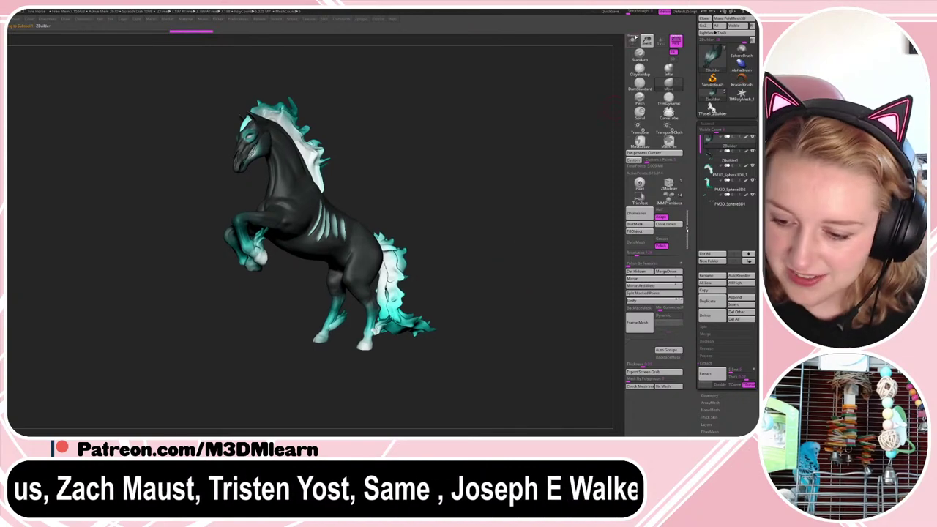
{"action": "left_click_drag", "start_coordinate": [516, 231], "coordinate": [495, 238], "text": "alt"}
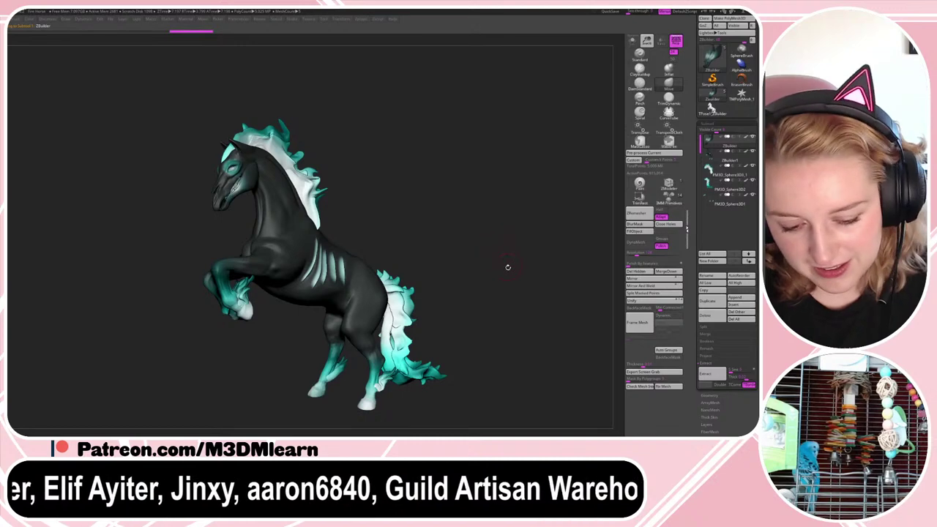
{"action": "key", "text": "w"}
{"action": "left_click_drag", "start_coordinate": [510, 272], "coordinate": [536, 297]}
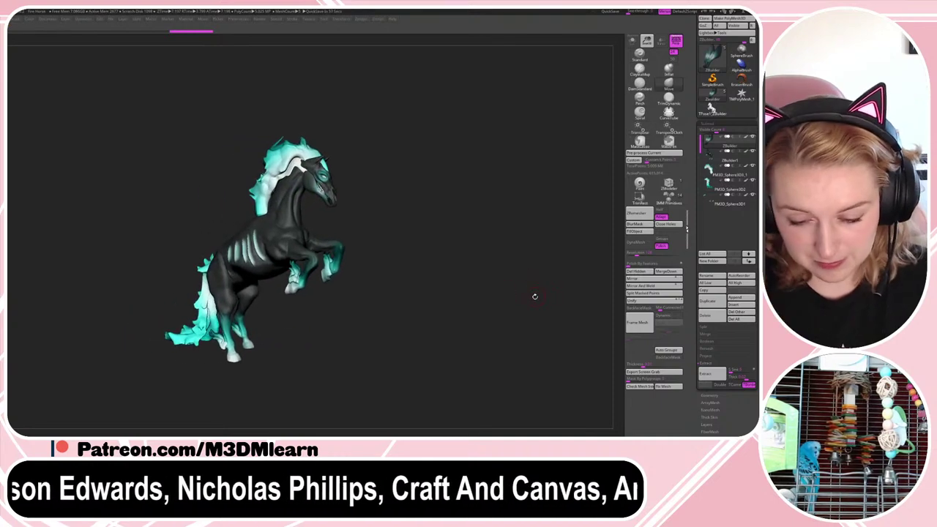
- Select the mane subtool for inspection, and switch to the body subtool and isolate it with Solo
{"action": "left_click", "coordinate": [306, 152], "text": "alt"}
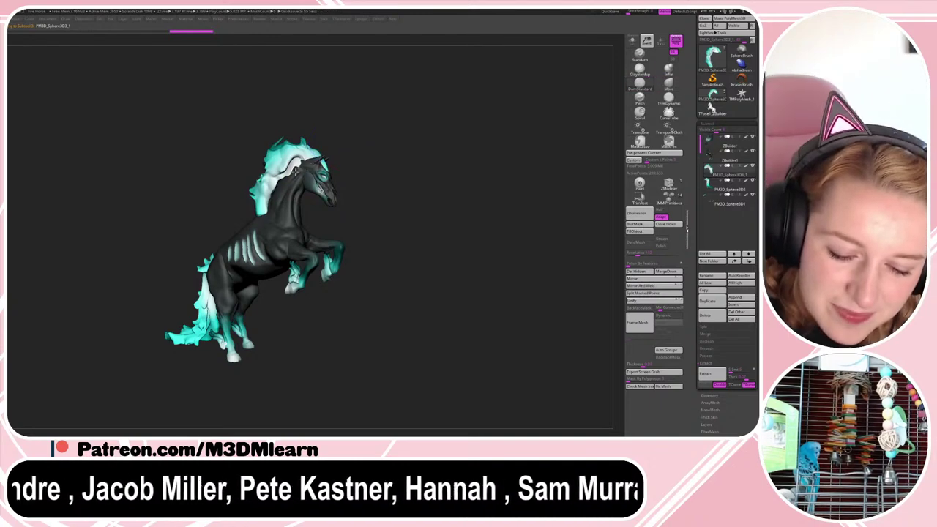
{"action": "left_click_drag", "start_coordinate": [484, 149], "coordinate": [459, 161]}
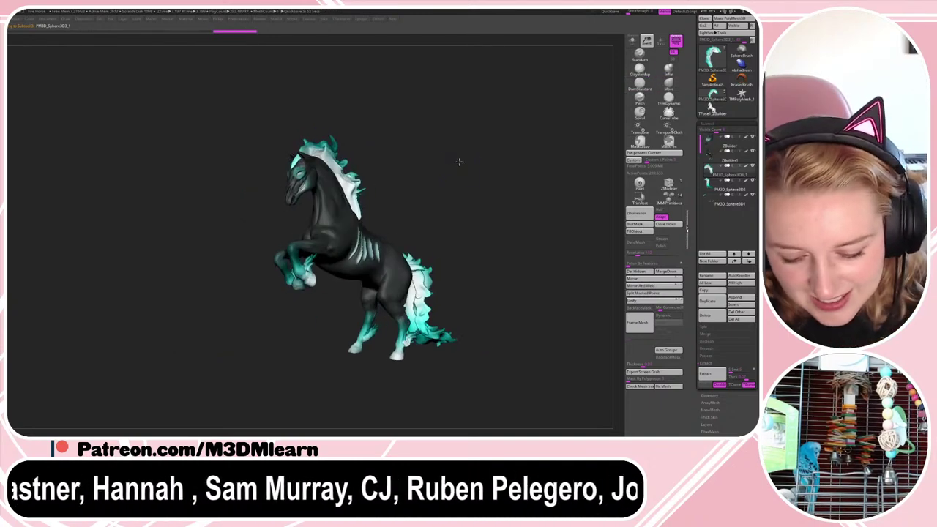
{"action": "left_click", "coordinate": [518, 326], "text": "ctrl"}
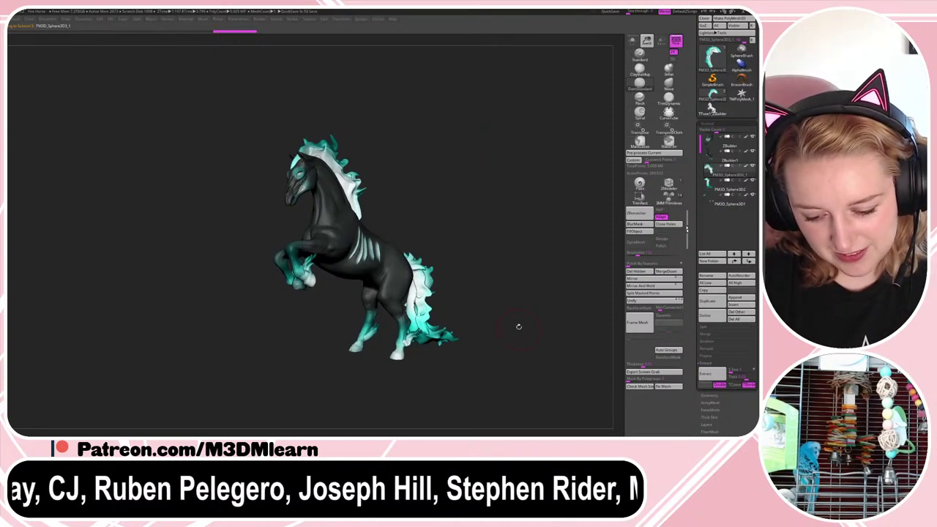
{"action": "left_click", "coordinate": [518, 326], "text": "ctrl"}
{"action": "left_click", "coordinate": [405, 288], "text": "alt"}
{"action": "left_click_drag", "start_coordinate": [527, 247], "coordinate": [536, 322]}
{"action": "left_click", "coordinate": [633, 42]}
{"action": "left_click_drag", "start_coordinate": [563, 157], "coordinate": [522, 231]}
{"action": "right_click_drag", "start_coordinate": [522, 231], "coordinate": [487, 280], "text": "ctrl"}
- Reshape the outline of the isolated body's rump with the Move brush in the side view
{"action": "left_click", "coordinate": [670, 87]}
{"action": "mouse_move", "coordinate": [529, 156]}
{"action": "left_mouse_down"}
{"action": "mouse_move", "coordinate": [517, 197]}
{"action": "mouse_move", "coordinate": [519, 255]}
{"action": "mouse_move", "coordinate": [503, 251]}
{"action": "left_mouse_up"}
{"action": "right_click", "coordinate": [467, 295]}
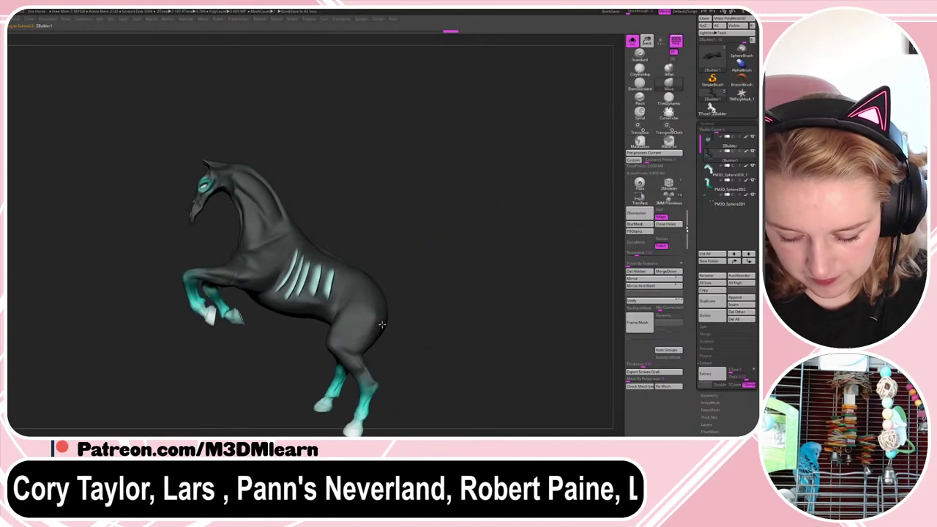
{"action": "left_click_drag", "start_coordinate": [430, 298], "coordinate": [407, 306]}
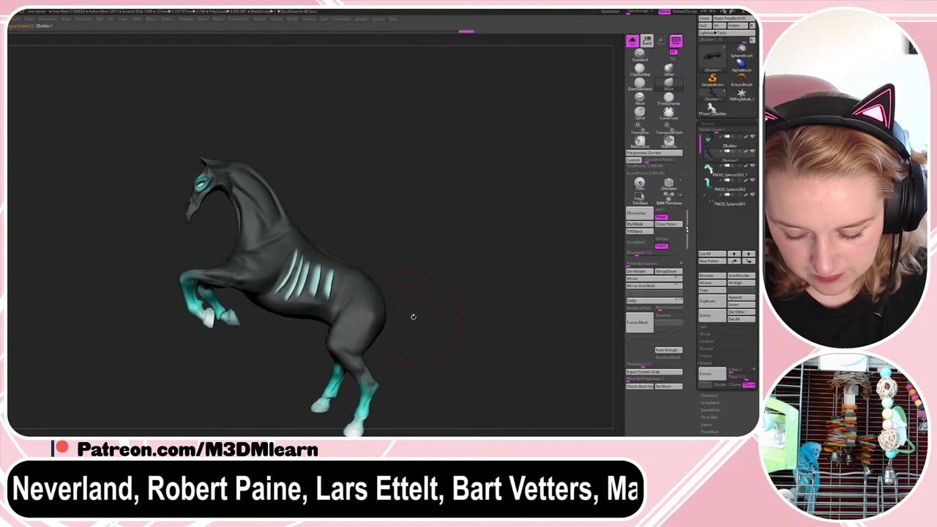
{"action": "left_click_drag", "start_coordinate": [418, 310], "coordinate": [377, 338]}
{"action": "right_click", "coordinate": [374, 341]}
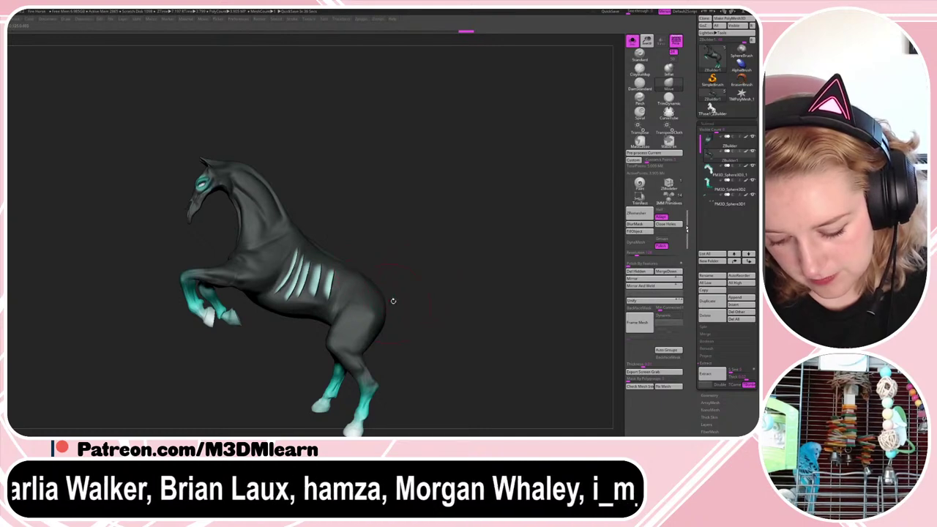
{"action": "left_click_drag", "start_coordinate": [479, 248], "coordinate": [589, 123]}
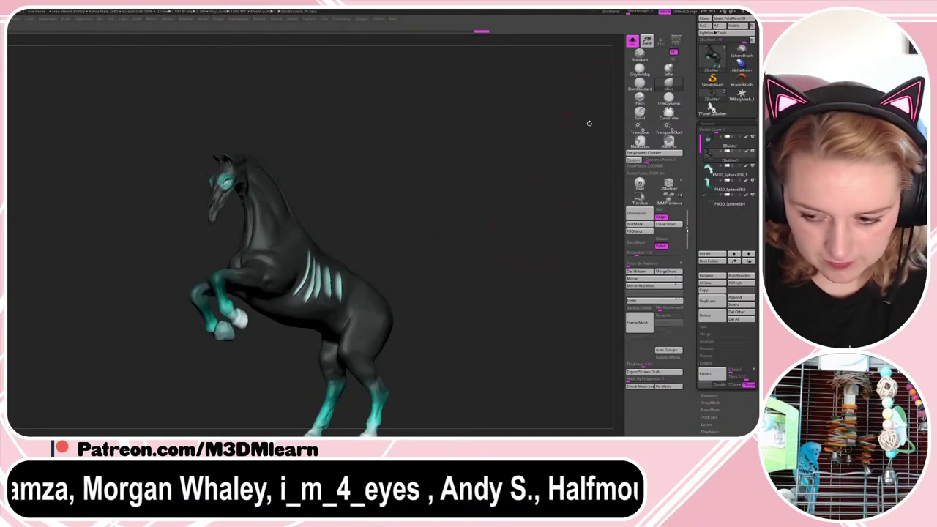
- Turn perspective back on and adjust the middle of the rump with the Move brush in the rear view
{"action": "left_click", "coordinate": [676, 41]}
{"action": "left_click", "coordinate": [633, 42]}
{"action": "mouse_move", "coordinate": [528, 256]}
{"action": "left_mouse_down", "text": "alt"}
{"action": "mouse_move", "coordinate": [536, 260]}
{"action": "mouse_move", "coordinate": [514, 242]}
{"action": "mouse_move", "coordinate": [513, 285]}
{"action": "mouse_move", "coordinate": [516, 274]}
{"action": "mouse_move", "coordinate": [485, 257]}
{"action": "mouse_move", "coordinate": [519, 236]}
{"action": "left_mouse_up", "text": "alt"}
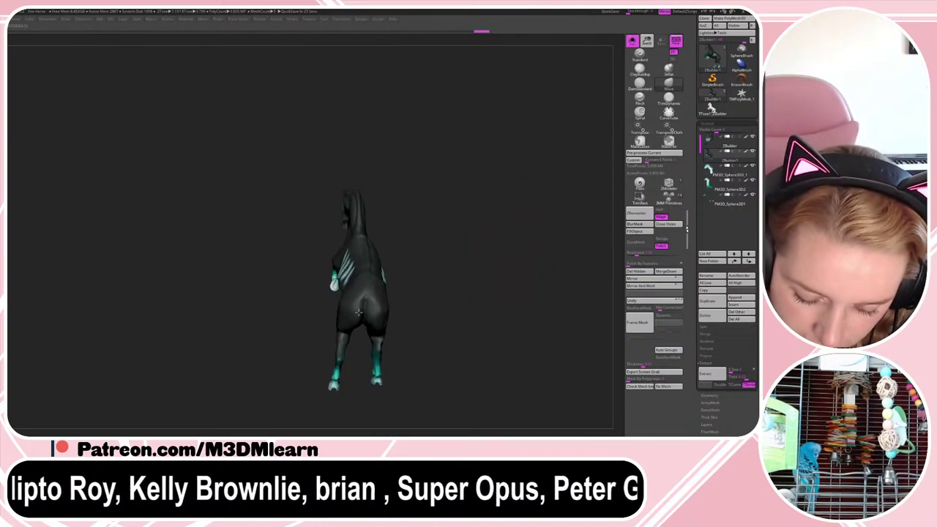
{"action": "left_click_drag", "start_coordinate": [361, 314], "coordinate": [357, 313]}
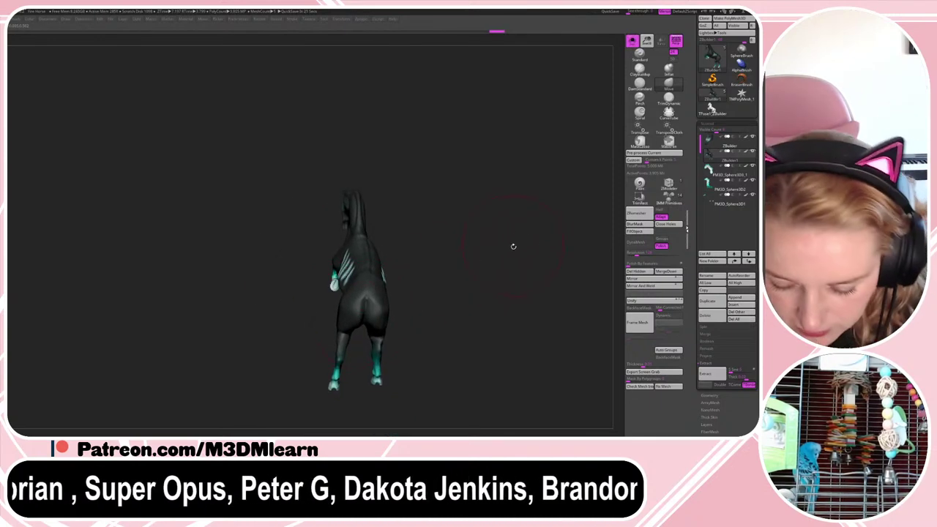
- Turn Solo off to show the whole horse, and refine the belly and flank with the Standard and Move brushes
{"action": "mouse_move", "coordinate": [513, 246]}
{"action": "left_mouse_down"}
{"action": "mouse_move", "coordinate": [534, 268]}
{"action": "mouse_move", "coordinate": [539, 251]}
{"action": "mouse_move", "coordinate": [555, 258]}
{"action": "mouse_move", "coordinate": [529, 235]}
{"action": "left_mouse_up"}
{"action": "left_click", "coordinate": [633, 41]}
{"action": "key", "text": "s"}
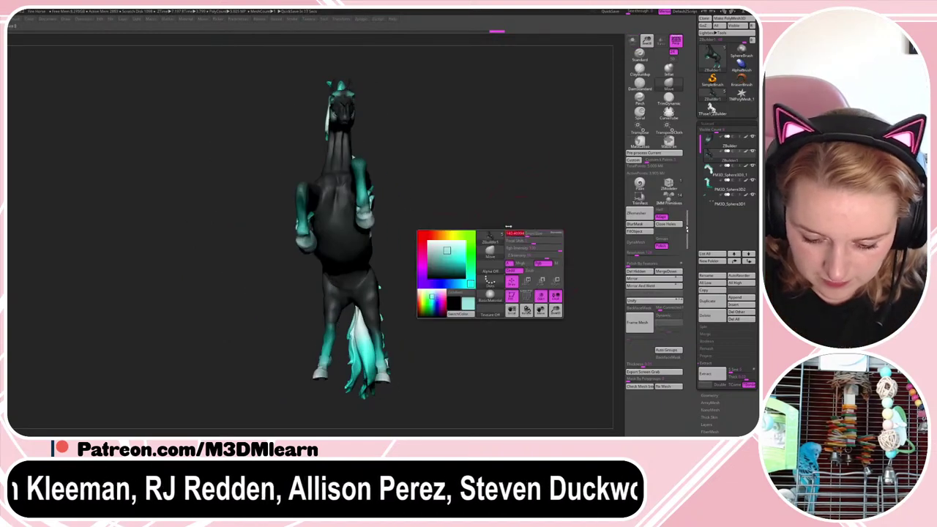
{"action": "key", "text": "space"}
{"action": "key", "text": "]"}
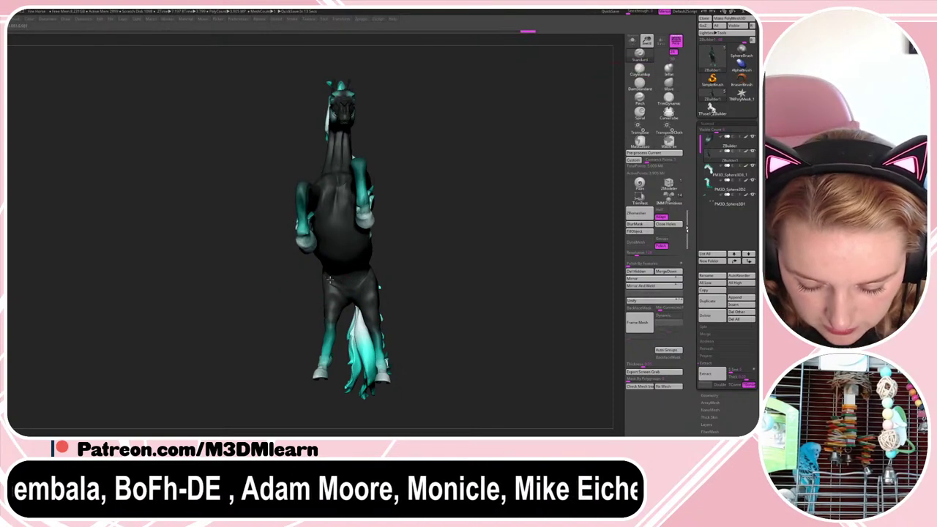
{"action": "left_click_drag", "start_coordinate": [433, 229], "coordinate": [337, 293]}
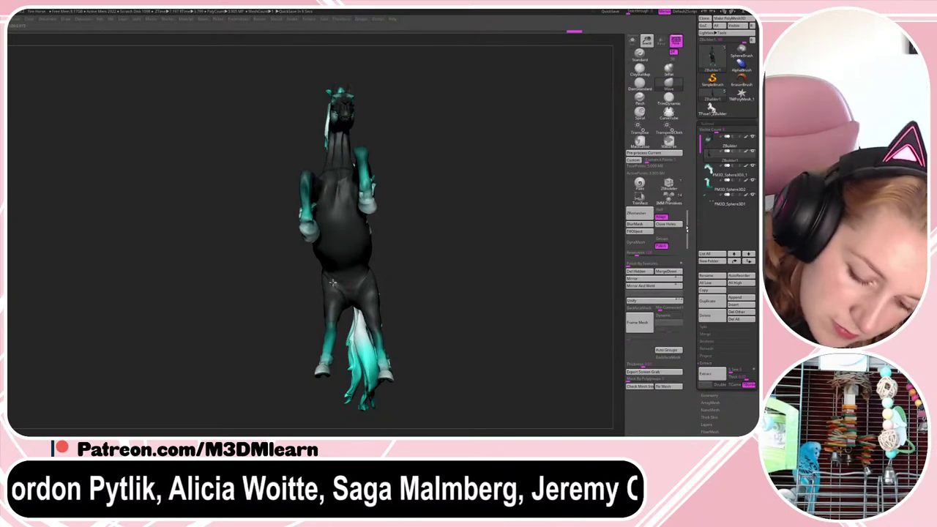
{"action": "left_click_drag", "start_coordinate": [395, 271], "coordinate": [317, 259]}
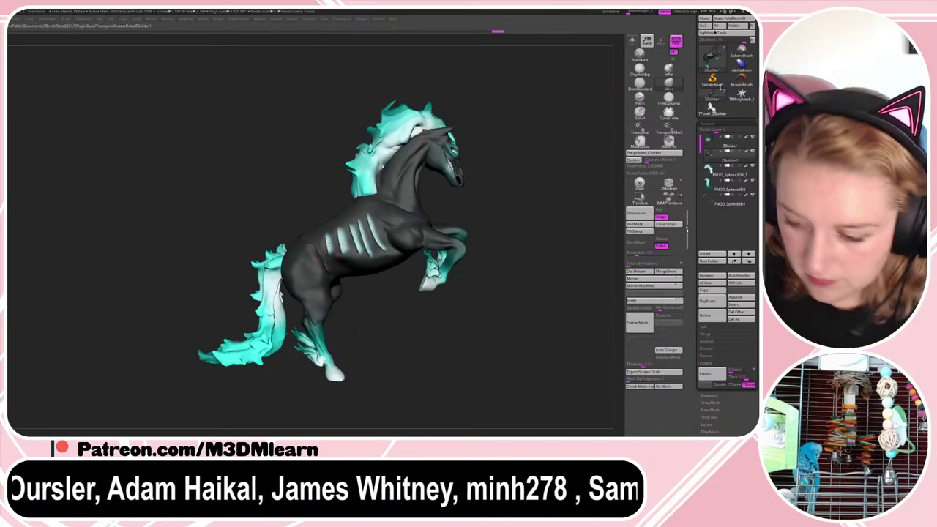
- Adjust the body's hip and flank at a lower subdivision level, and return it to the highest level
{"action": "left_click", "coordinate": [706, 126]}
{"action": "left_click", "coordinate": [708, 135]}
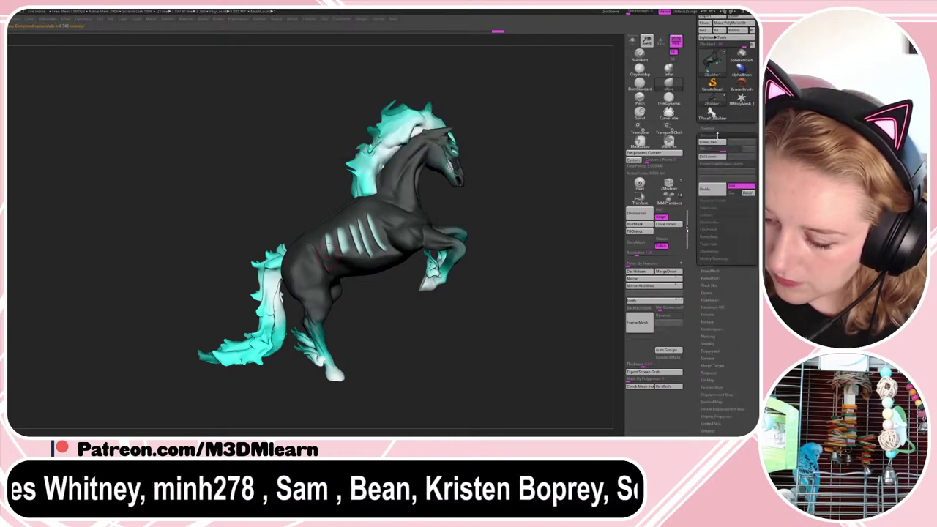
{"action": "left_click", "coordinate": [709, 142]}
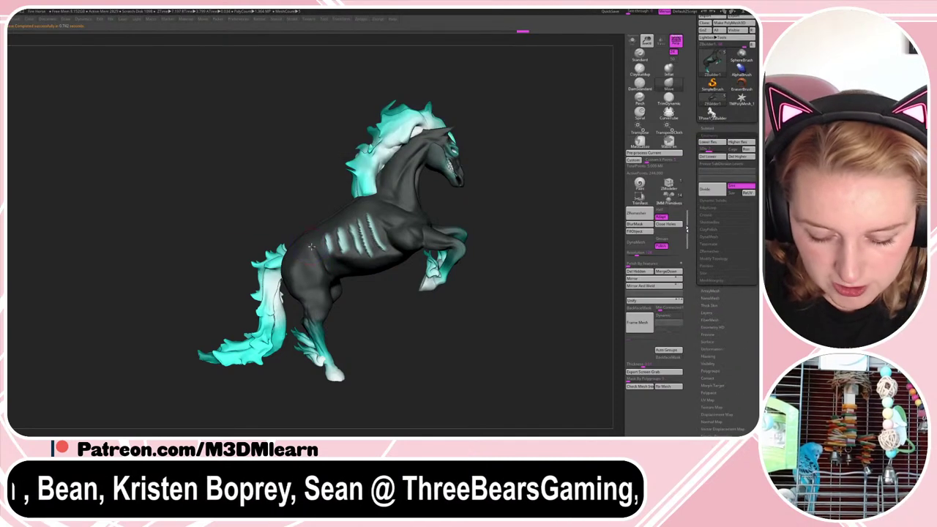
{"action": "left_click_drag", "start_coordinate": [552, 222], "coordinate": [474, 246]}
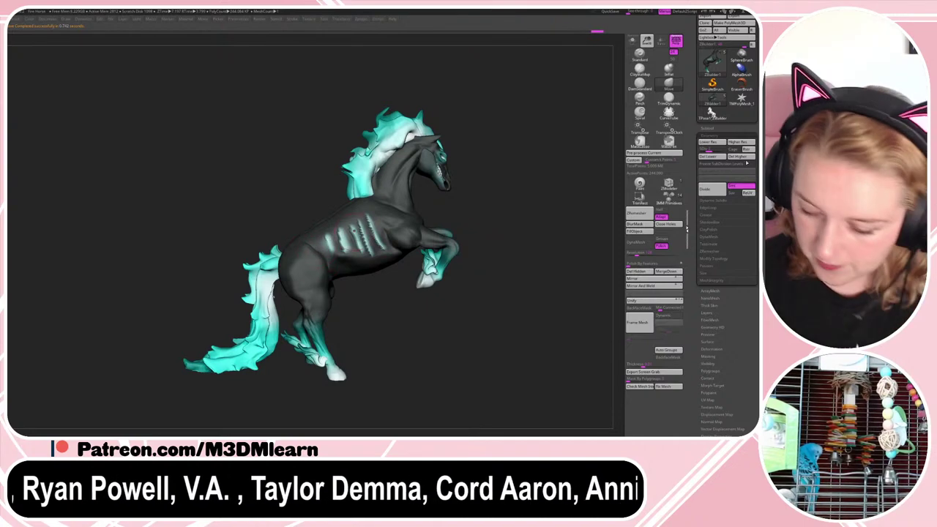
{"action": "left_click", "coordinate": [744, 142]}
{"action": "left_click", "coordinate": [744, 142]}
- Refine the hip and flank shapes in the side view with the DamStandard and Move brushes
{"action": "left_click_drag", "start_coordinate": [358, 327], "coordinate": [363, 315]}
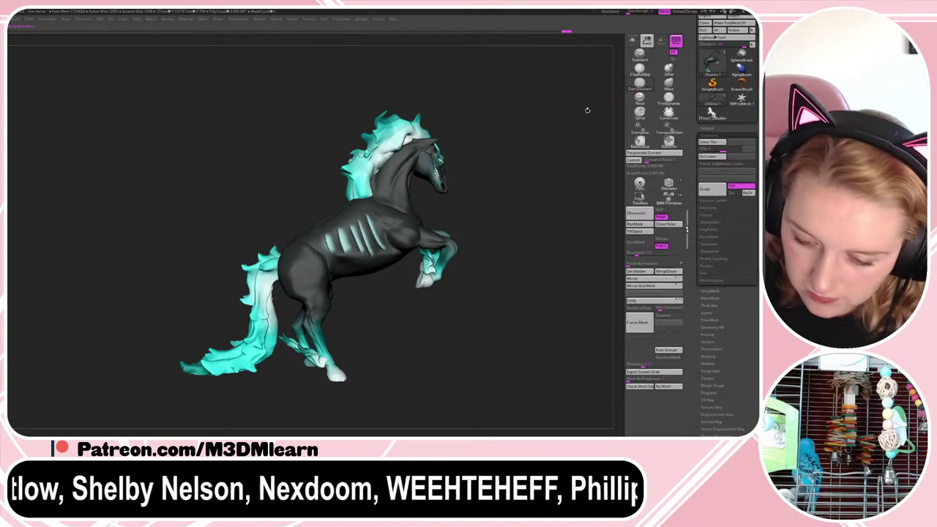
{"action": "key", "text": "ctrl+z"}
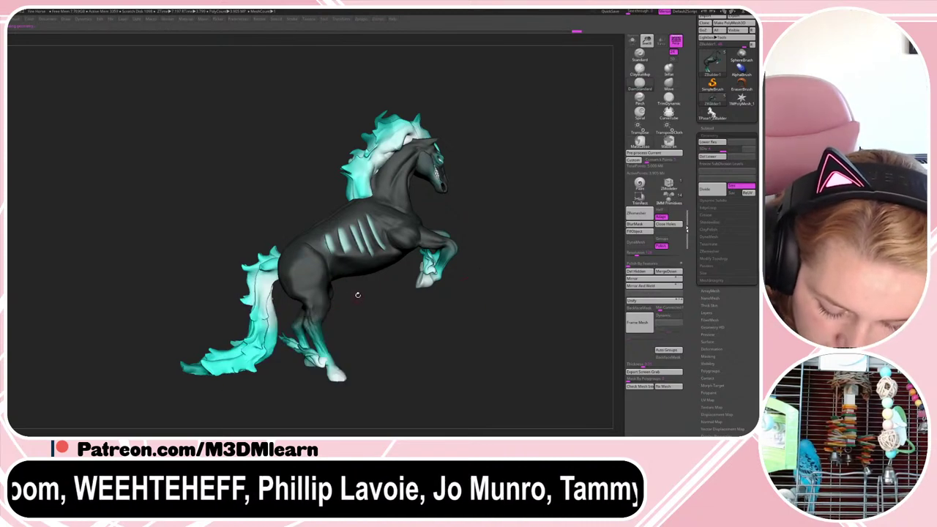
{"action": "key", "text": "space"}
{"action": "key", "text": "f"}
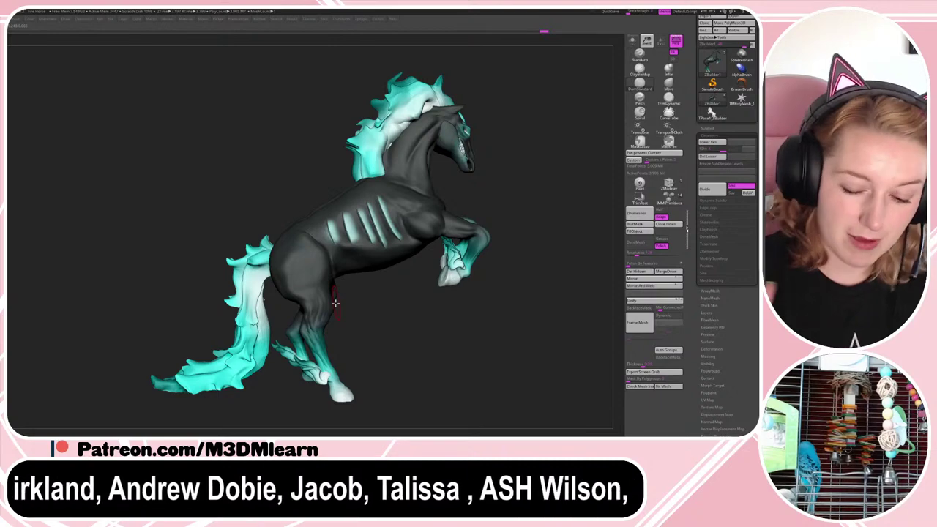
{"action": "key", "text": "b"}
{"action": "key", "text": "m"}
{"action": "key", "text": "v"}
{"action": "key", "text": "space"}
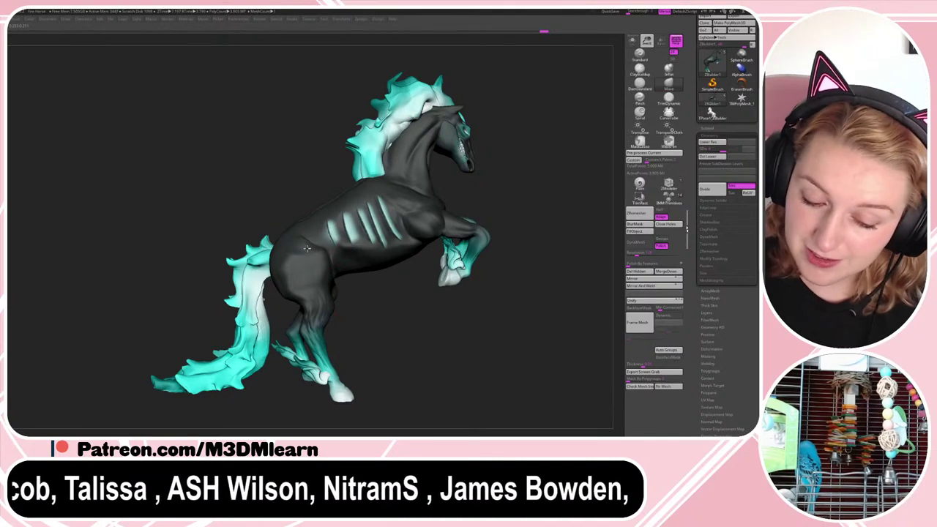
{"action": "key", "text": "space"}
- Flatten and soften the form around the point of the hip with the TrimDynamic brush
{"action": "left_click", "coordinate": [668, 99]}
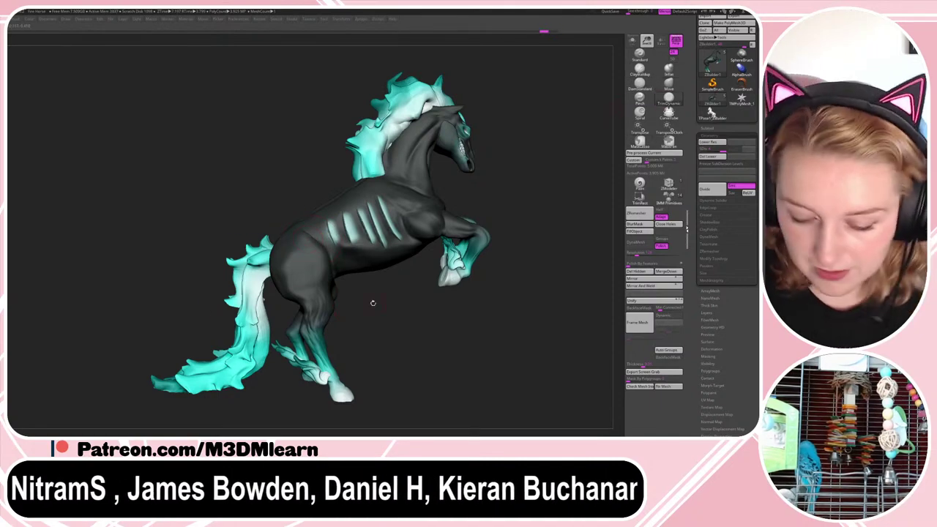
{"action": "left_click_drag", "start_coordinate": [372, 295], "coordinate": [348, 293]}
{"action": "key", "text": "space"}
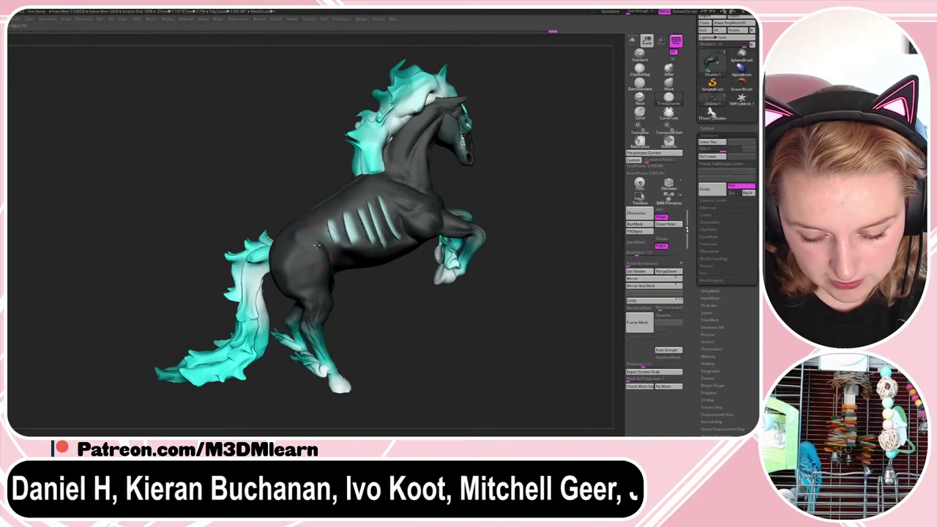
{"action": "left_click_drag", "start_coordinate": [306, 233], "coordinate": [323, 242]}
{"action": "mouse_move", "coordinate": [447, 323]}
{"action": "left_mouse_down"}
{"action": "mouse_move", "coordinate": [423, 325]}
{"action": "mouse_move", "coordinate": [389, 303]}
{"action": "mouse_move", "coordinate": [405, 289]}
{"action": "left_mouse_up"}
- Carve the groin creases between the belly and the hind legs with the DamStandard brush
{"action": "left_click", "coordinate": [640, 84]}
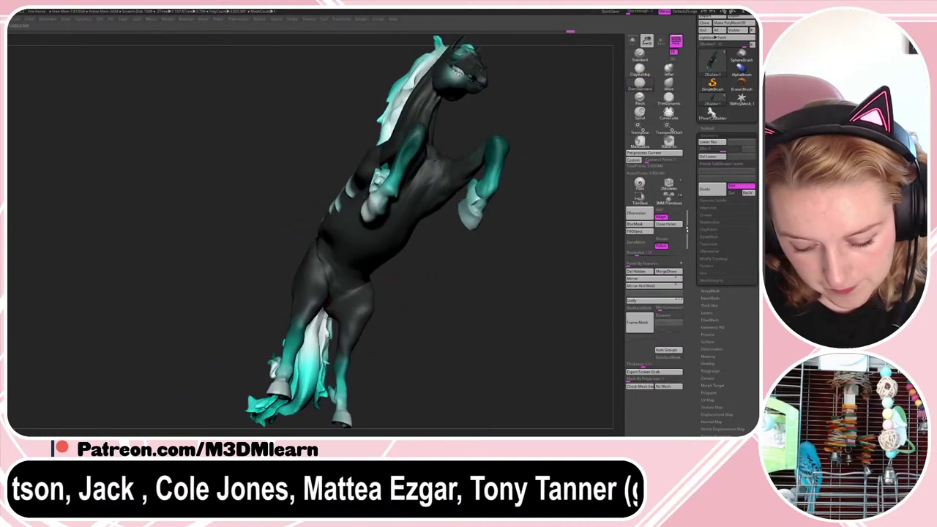
{"action": "left_click_drag", "start_coordinate": [440, 322], "coordinate": [438, 318]}
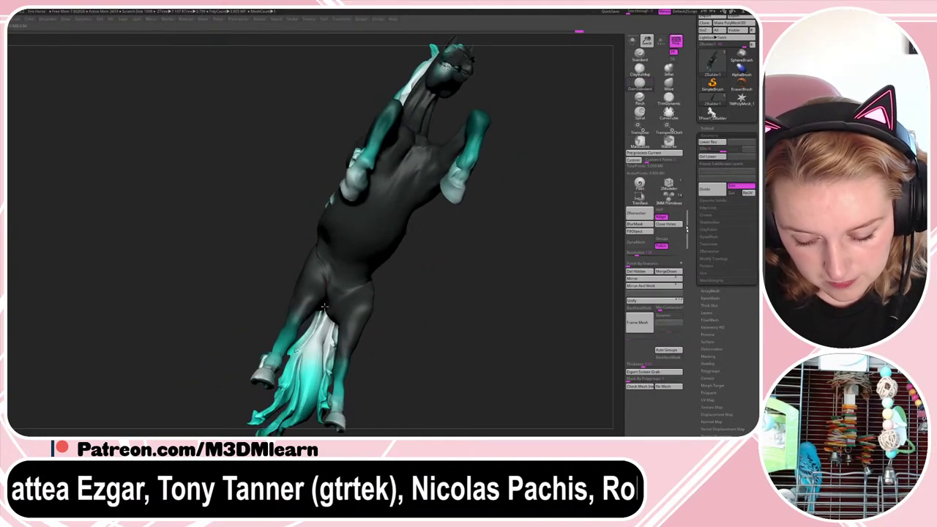
{"action": "left_click_drag", "start_coordinate": [325, 306], "coordinate": [326, 268]}
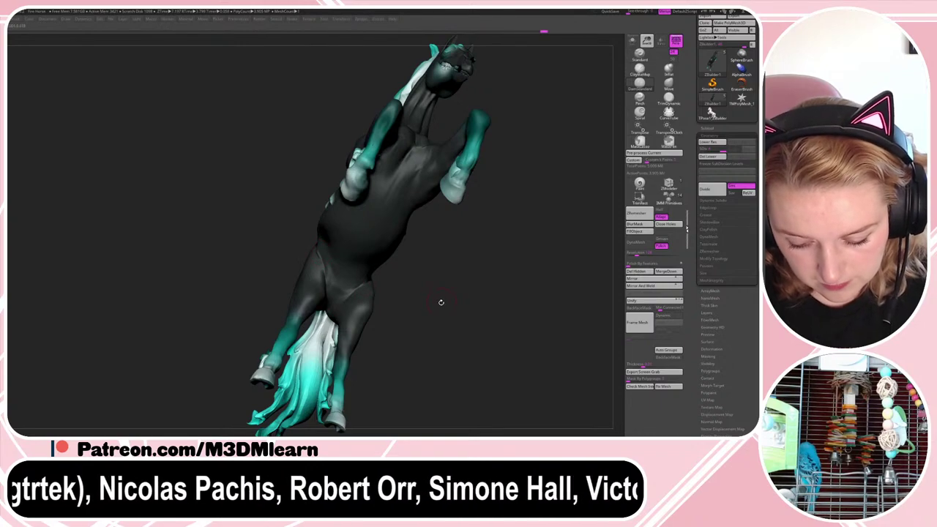
{"action": "left_click_drag", "start_coordinate": [441, 301], "coordinate": [434, 271]}
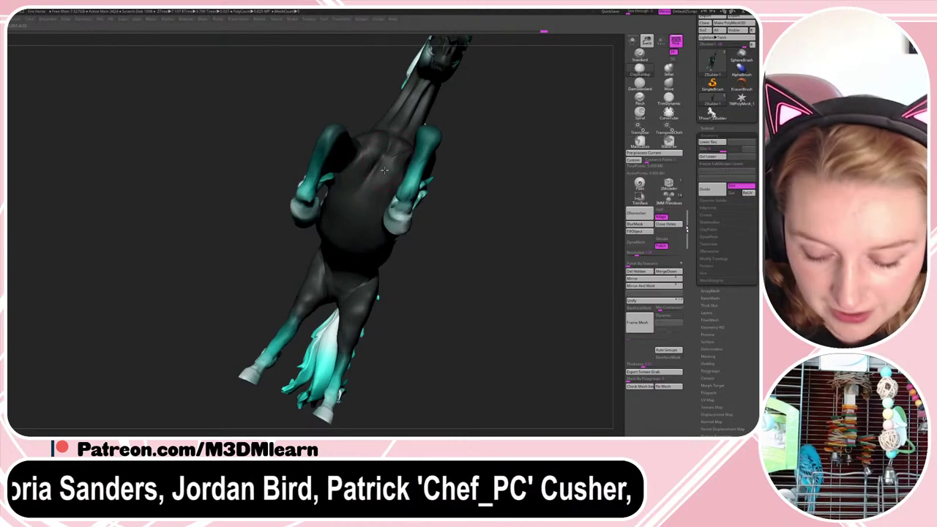
- Build up the chest muscles between the forelegs from below with the ClayBuildup and Standard brushes
{"action": "key", "text": "space"}
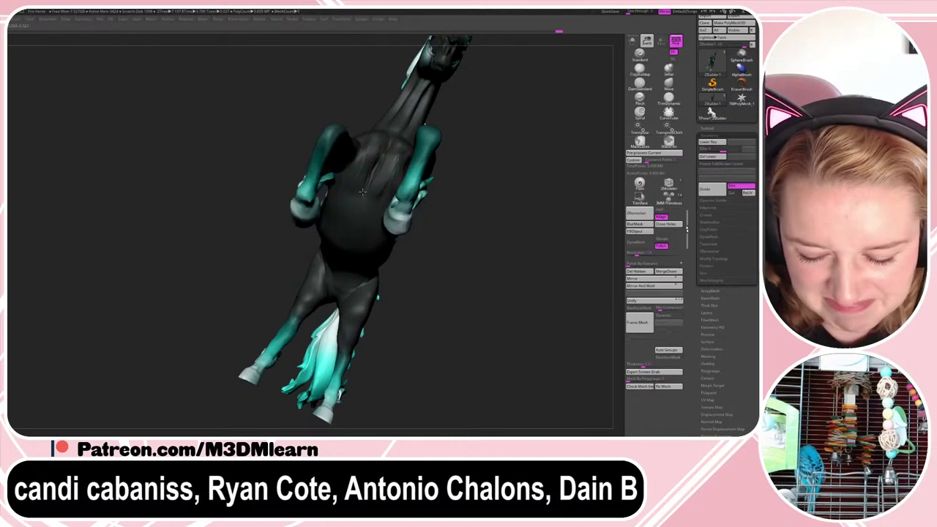
{"action": "key", "text": "space"}
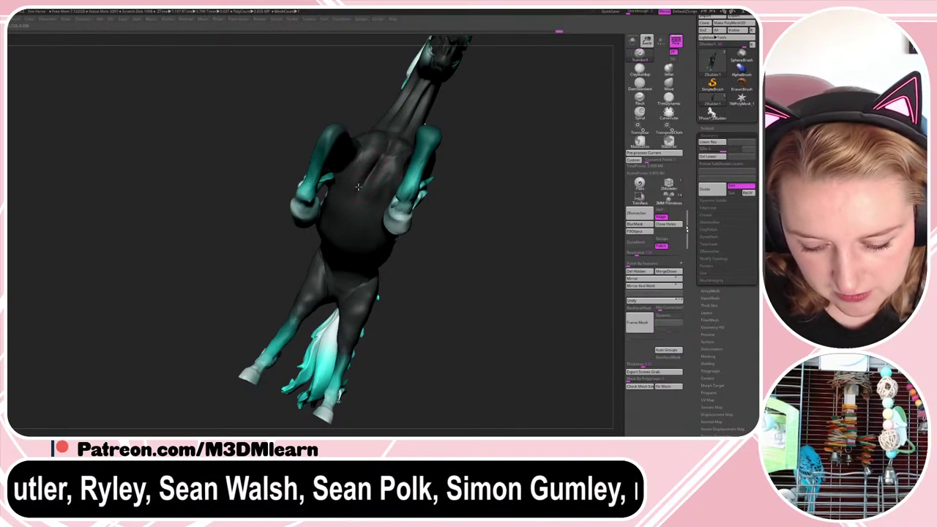
{"action": "left_click_drag", "start_coordinate": [502, 212], "coordinate": [394, 200]}
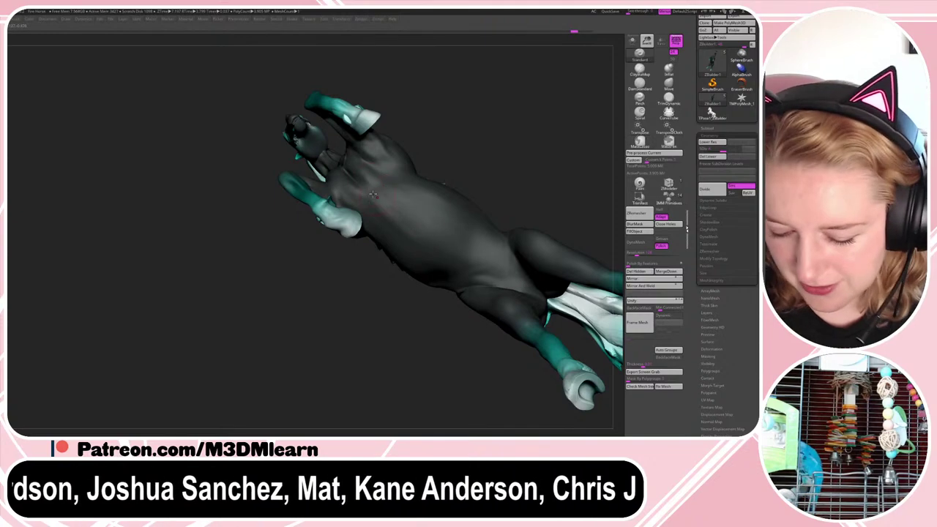
{"action": "mouse_move", "coordinate": [374, 194]}
{"action": "left_mouse_down"}
{"action": "mouse_move", "coordinate": [405, 208]}
{"action": "mouse_move", "coordinate": [421, 198]}
{"action": "left_mouse_up"}
{"action": "mouse_move", "coordinate": [476, 189]}
{"action": "left_mouse_down"}
{"action": "mouse_move", "coordinate": [519, 159]}
{"action": "mouse_move", "coordinate": [421, 301]}
{"action": "mouse_move", "coordinate": [331, 338]}
{"action": "left_mouse_up"}
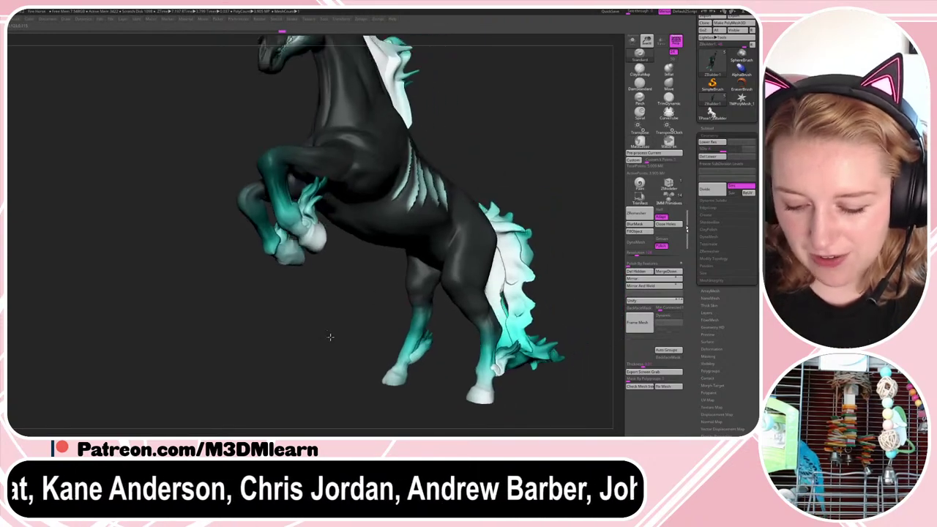
- Reshape the flank behind the rib stripes on the horse's other side with the Move brush
{"action": "mouse_move", "coordinate": [562, 185]}
{"action": "left_mouse_down", "text": "alt"}
{"action": "mouse_move", "coordinate": [530, 219]}
{"action": "mouse_move", "coordinate": [525, 178]}
{"action": "mouse_move", "coordinate": [506, 222]}
{"action": "mouse_move", "coordinate": [521, 211]}
{"action": "mouse_move", "coordinate": [516, 221]}
{"action": "left_mouse_up", "text": "alt"}
{"action": "key", "text": "space"}
{"action": "left_click", "coordinate": [668, 84]}
{"action": "key", "text": "space"}
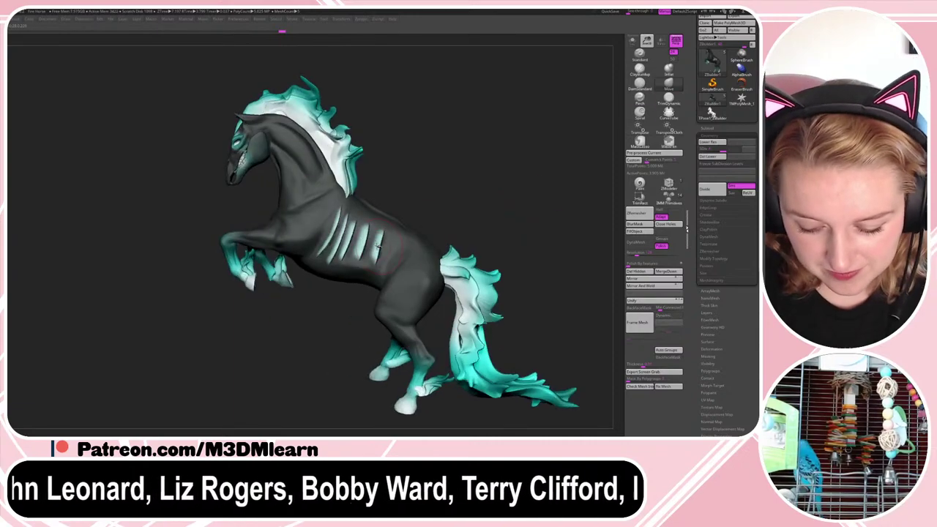
{"action": "left_click_drag", "start_coordinate": [377, 247], "coordinate": [376, 257]}
{"action": "left_click_drag", "start_coordinate": [522, 181], "coordinate": [485, 198]}
{"action": "key", "text": "ctrl+z"}
{"action": "key", "text": "ctrl+shift+z"}
- Resize the Move brush and adjust the hindquarters, checking the horse from below and from both sides
{"action": "key", "text": "space"}
{"action": "key", "text": "space"}
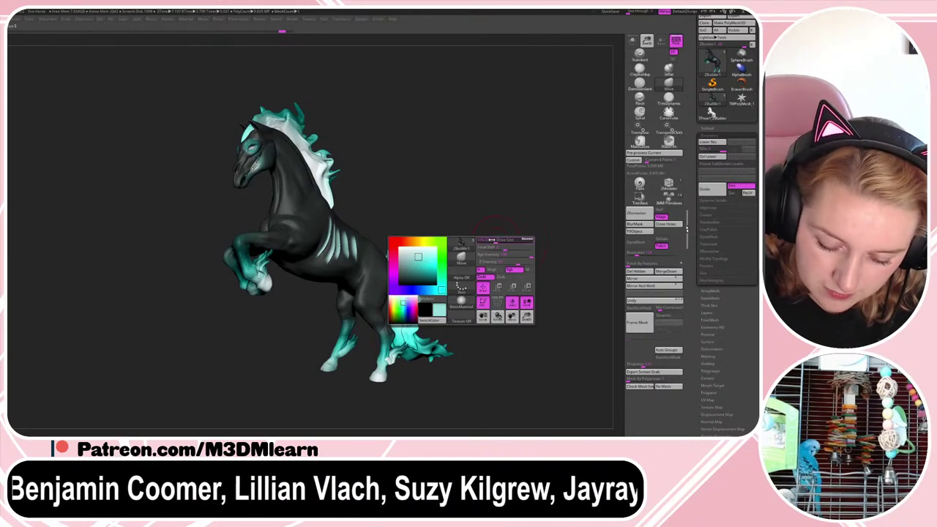
{"action": "left_click_drag", "start_coordinate": [491, 240], "coordinate": [446, 232]}
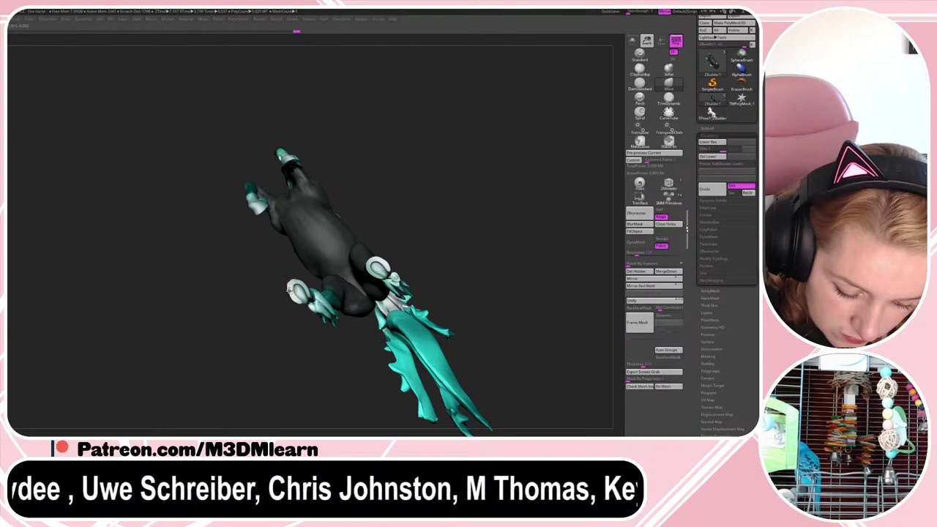
{"action": "left_click_drag", "start_coordinate": [478, 180], "coordinate": [510, 262]}
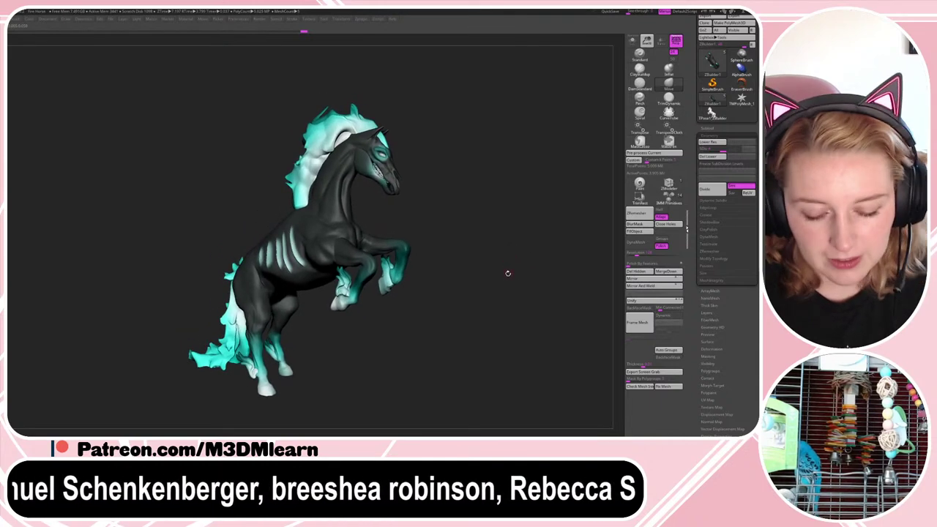
{"action": "key", "text": "space"}
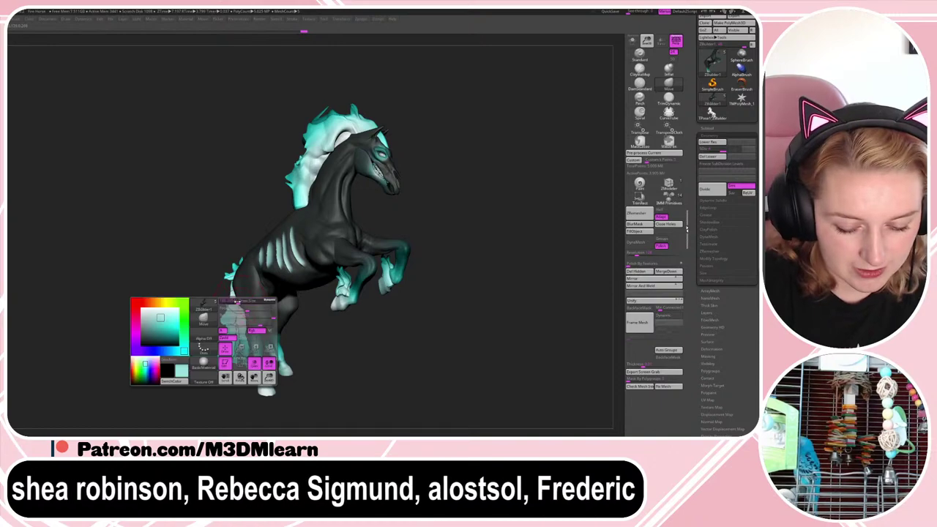
{"action": "key", "text": "space"}
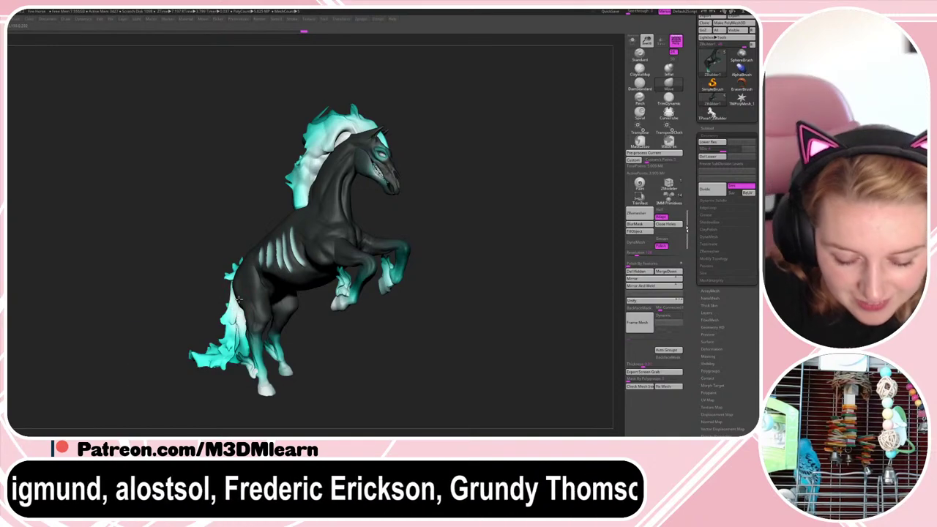
{"action": "mouse_move", "coordinate": [491, 236]}
{"action": "left_mouse_down"}
{"action": "mouse_move", "coordinate": [512, 234]}
{"action": "mouse_move", "coordinate": [494, 236]}
{"action": "mouse_move", "coordinate": [499, 244]}
{"action": "mouse_move", "coordinate": [555, 238]}
{"action": "left_mouse_up"}
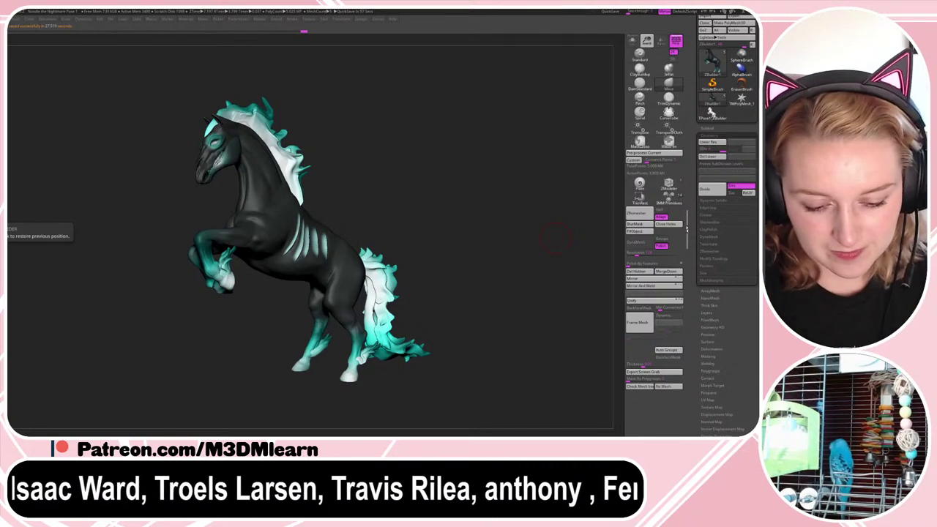
- Define the muscle creases around the shoulder and upper foreleg with the DamStandard brush
{"action": "mouse_move", "coordinate": [523, 251]}
{"action": "left_mouse_down"}
{"action": "mouse_move", "coordinate": [477, 264]}
{"action": "mouse_move", "coordinate": [521, 259]}
{"action": "mouse_move", "coordinate": [488, 257]}
{"action": "mouse_move", "coordinate": [512, 258]}
{"action": "left_mouse_up"}
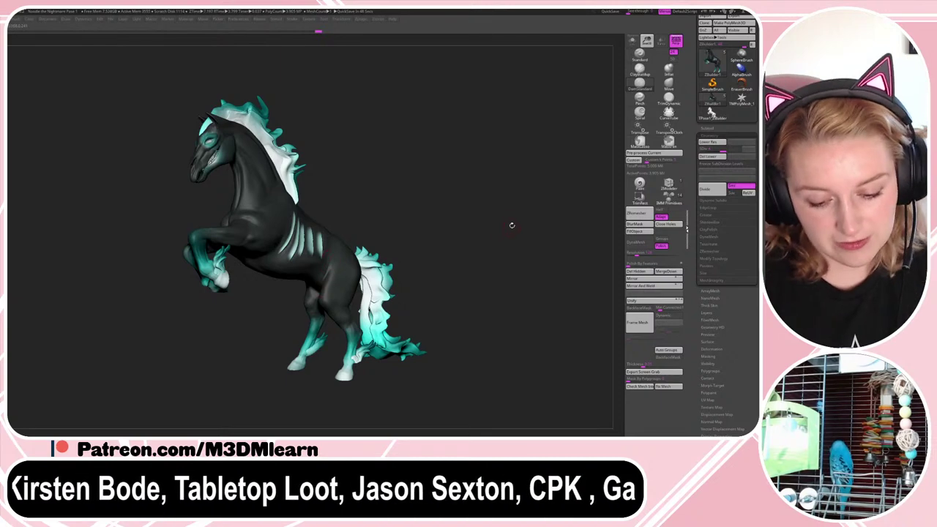
{"action": "left_click_drag", "start_coordinate": [512, 225], "coordinate": [484, 213]}
{"action": "left_click_drag", "start_coordinate": [357, 163], "coordinate": [322, 156]}
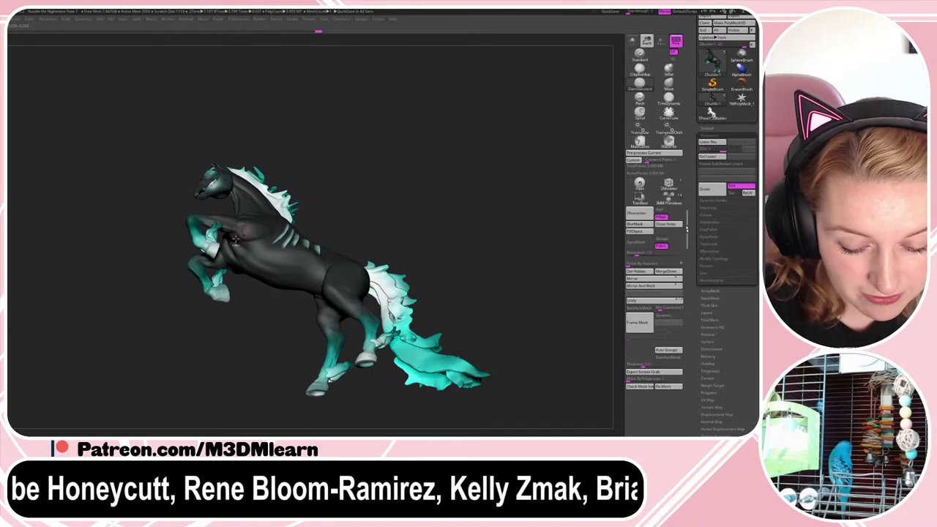
{"action": "left_click_drag", "start_coordinate": [314, 197], "coordinate": [333, 176]}
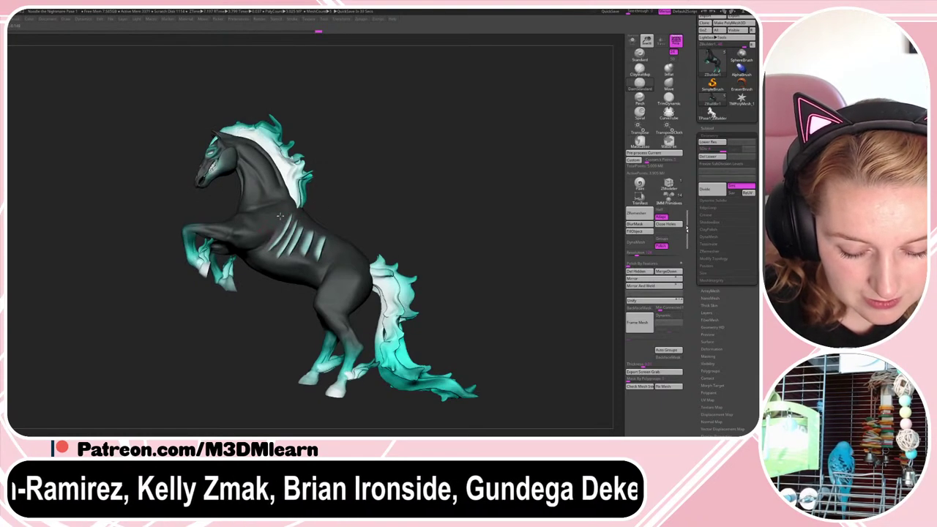
{"action": "left_click_drag", "start_coordinate": [283, 214], "coordinate": [272, 232]}
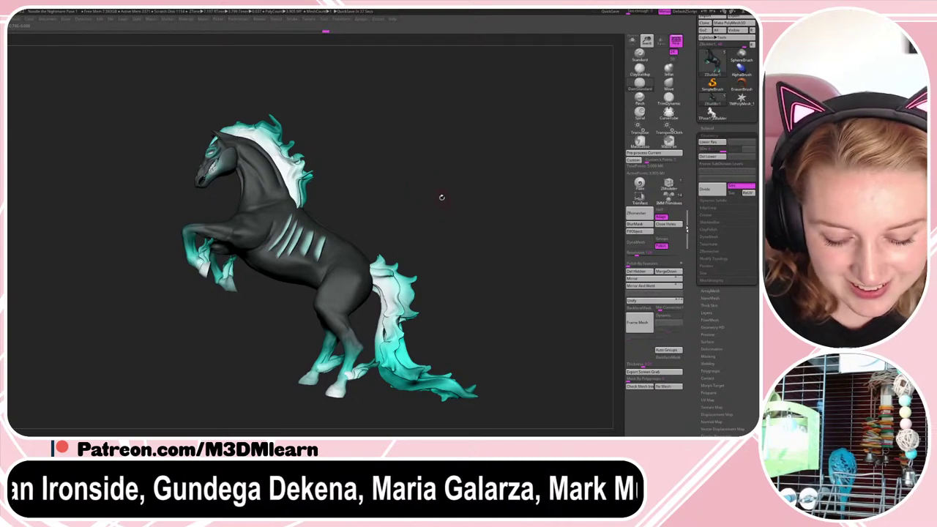
{"action": "left_click_drag", "start_coordinate": [443, 197], "coordinate": [446, 196]}
- Try lighting the horse from below by repositioning the light, and render a preview of the result
{"action": "left_click", "coordinate": [668, 84]}
{"action": "left_click_drag", "start_coordinate": [528, 177], "coordinate": [476, 186]}
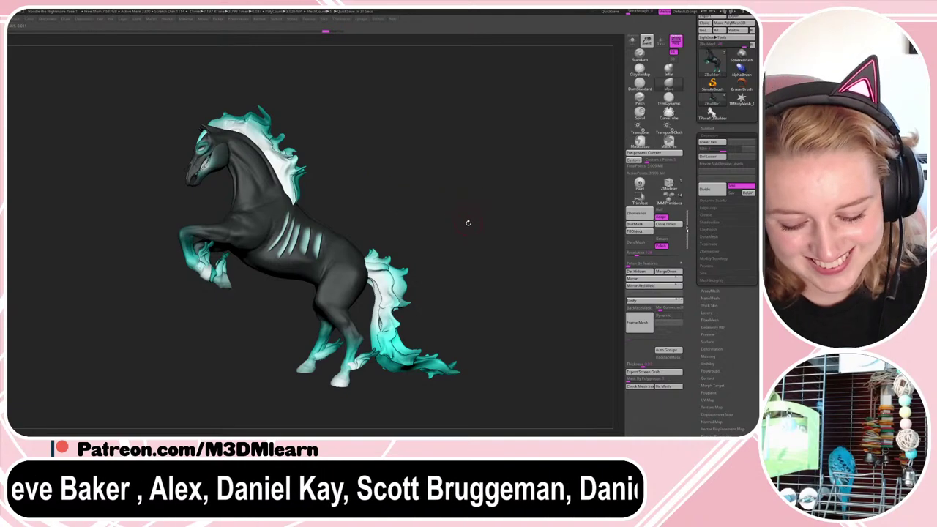
{"action": "left_click_drag", "start_coordinate": [467, 222], "coordinate": [556, 264]}
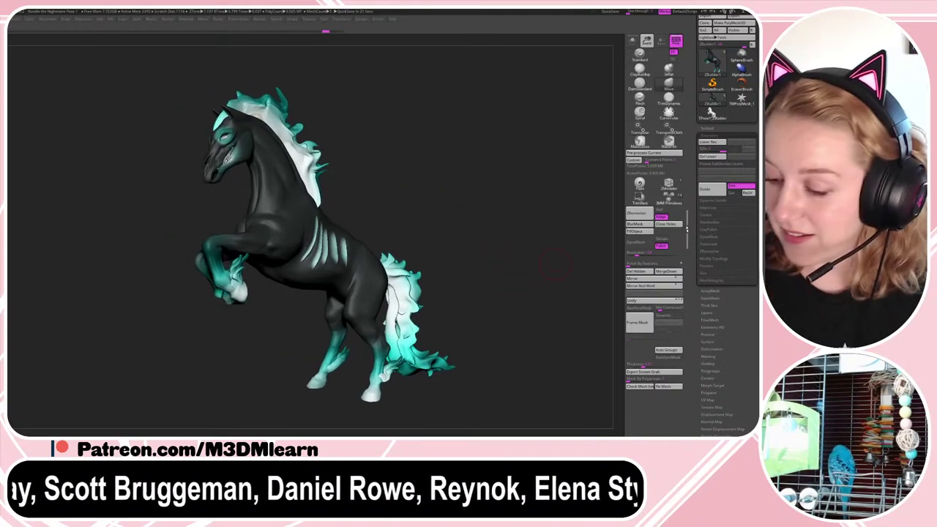
{"action": "left_click_drag", "start_coordinate": [754, 220], "coordinate": [754, 349]}
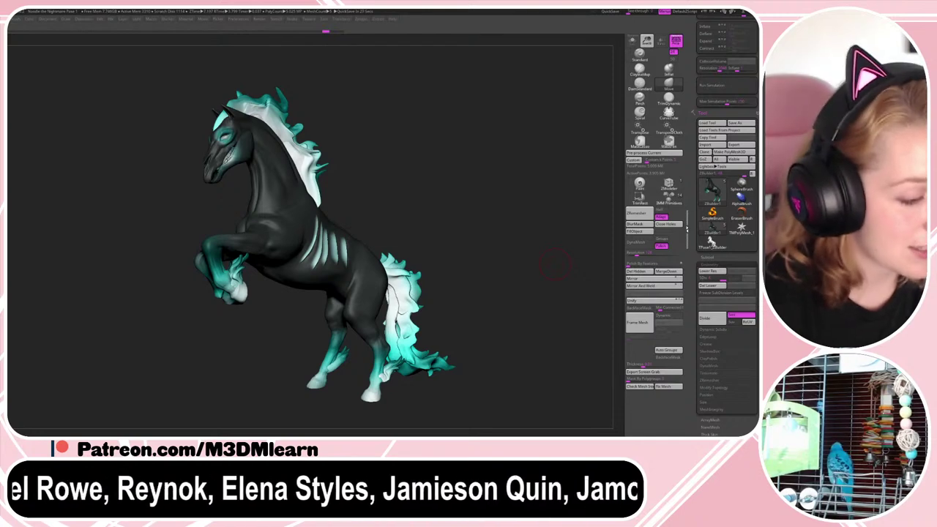
{"action": "left_click", "coordinate": [137, 19]}
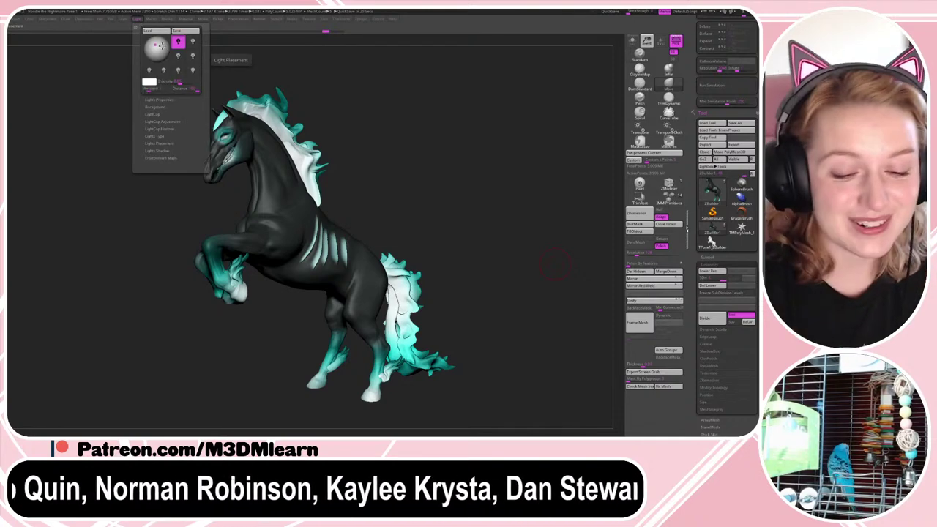
{"action": "left_click_drag", "start_coordinate": [157, 47], "coordinate": [149, 57]}
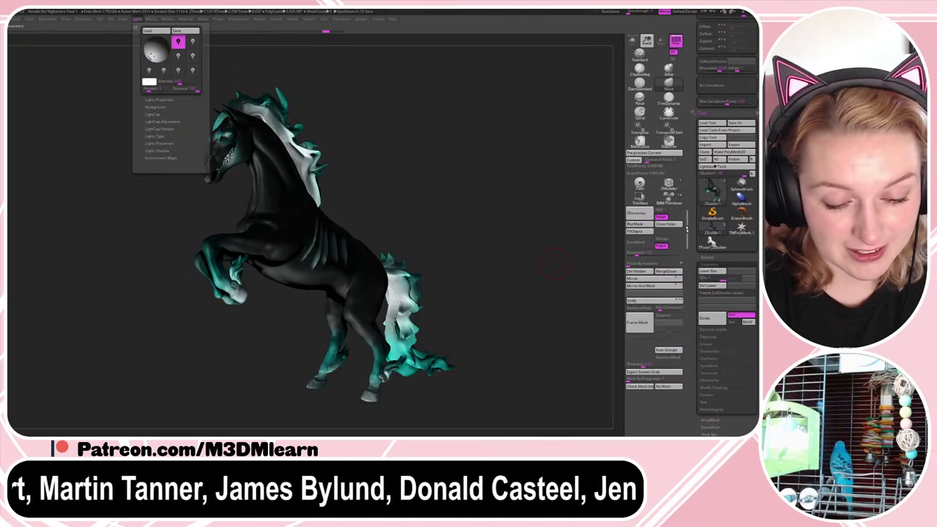
{"action": "left_click_drag", "start_coordinate": [404, 152], "coordinate": [404, 158], "text": "alt"}
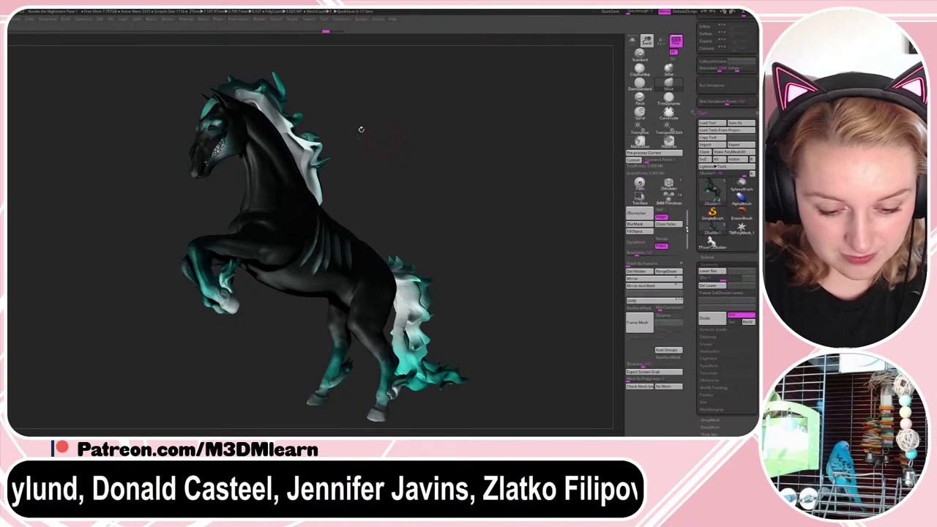
{"action": "left_click", "coordinate": [137, 19]}
{"action": "left_click", "coordinate": [156, 59]}
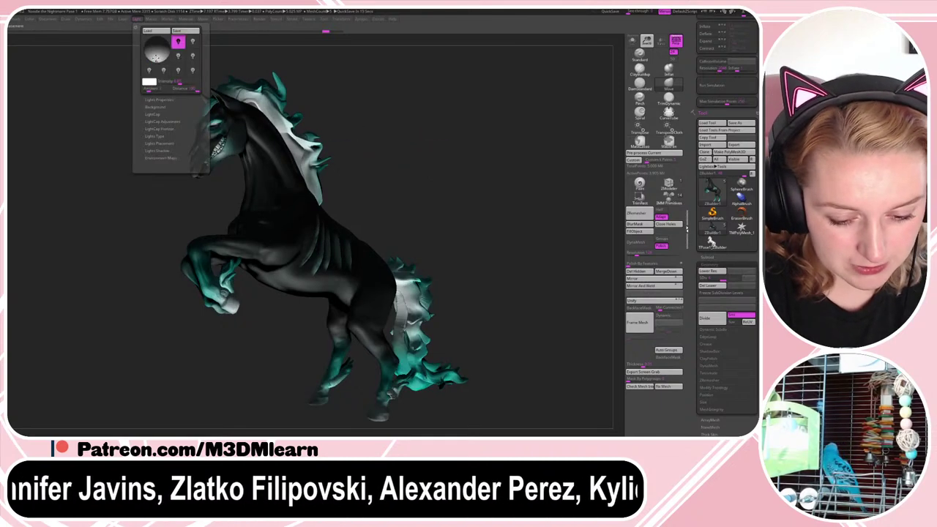
{"action": "key", "text": "shift+r"}
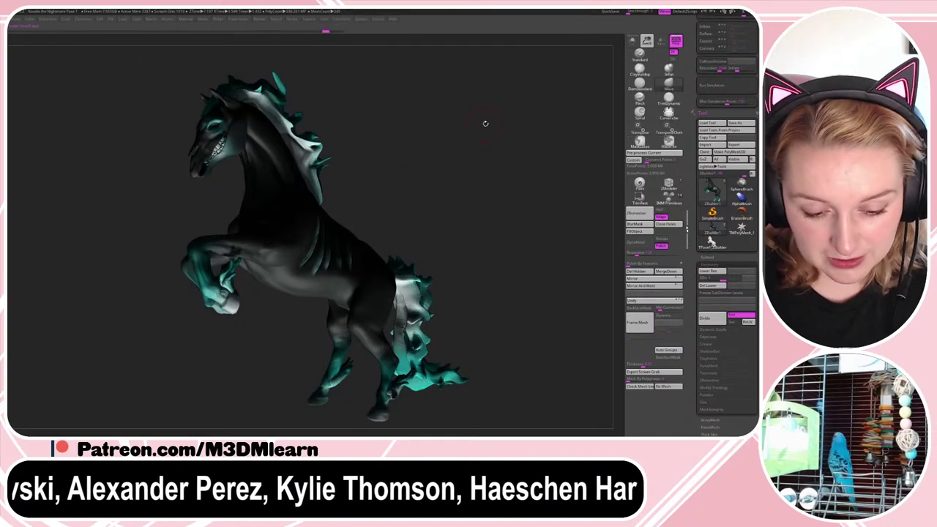
- Apply the Droplet material to the horse and render a preview of it from a slightly turned view
{"action": "key", "text": "space"}
{"action": "key", "text": "space"}
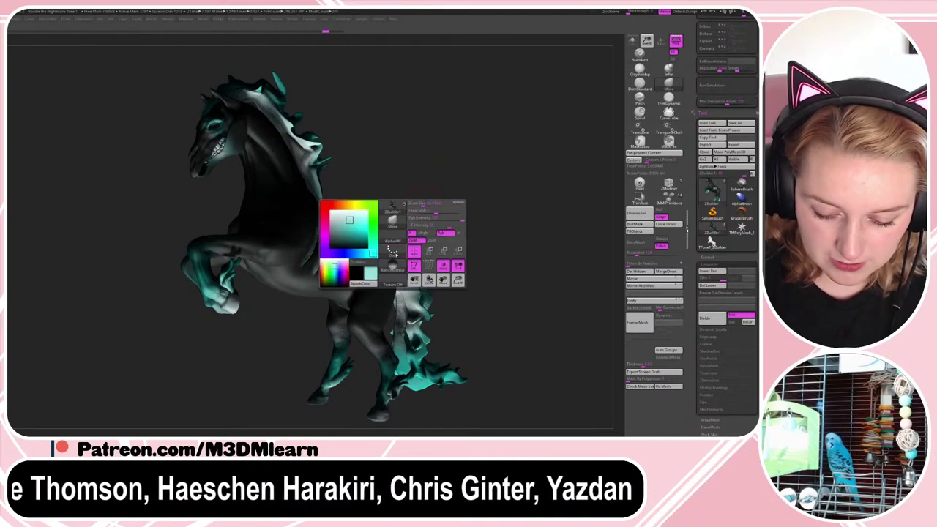
{"action": "left_click", "coordinate": [391, 269]}
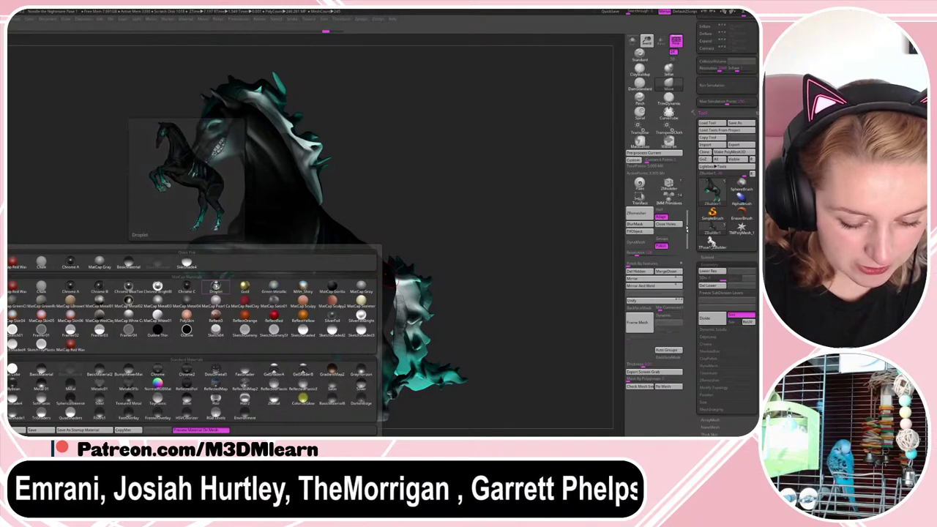
{"action": "left_click", "coordinate": [215, 292]}
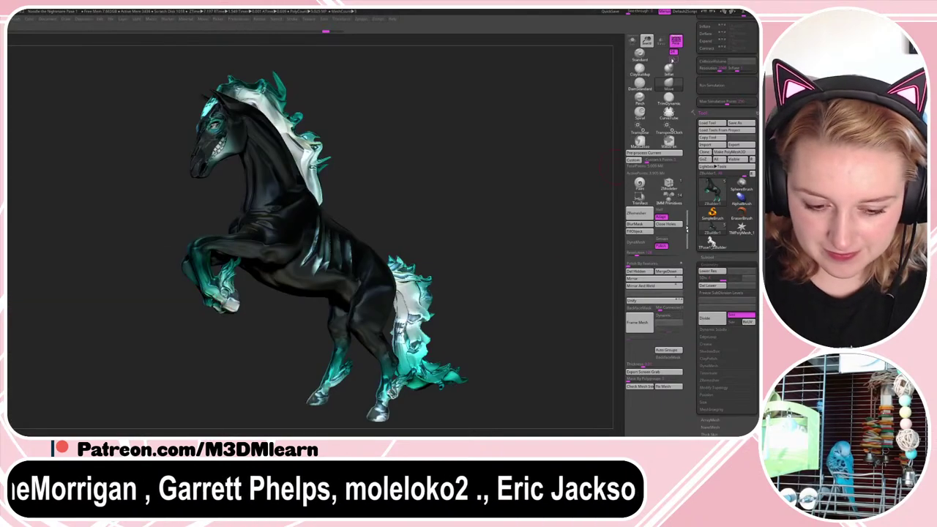
{"action": "left_click", "coordinate": [674, 59]}
{"action": "mouse_move", "coordinate": [555, 221]}
{"action": "left_mouse_down"}
{"action": "mouse_move", "coordinate": [538, 223]}
{"action": "mouse_move", "coordinate": [541, 231]}
{"action": "left_mouse_up"}
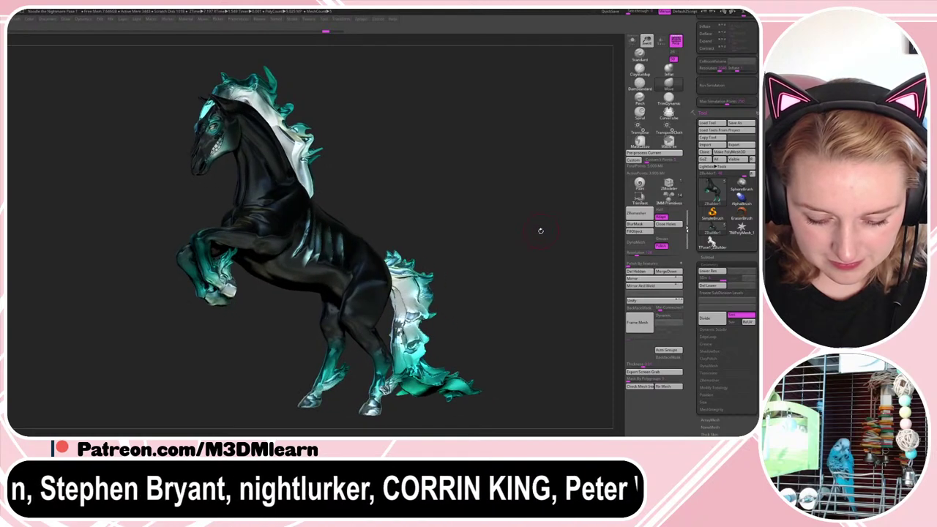
{"action": "key", "text": "r"}
{"action": "key", "text": "q"}
{"action": "key", "text": "shift+r"}
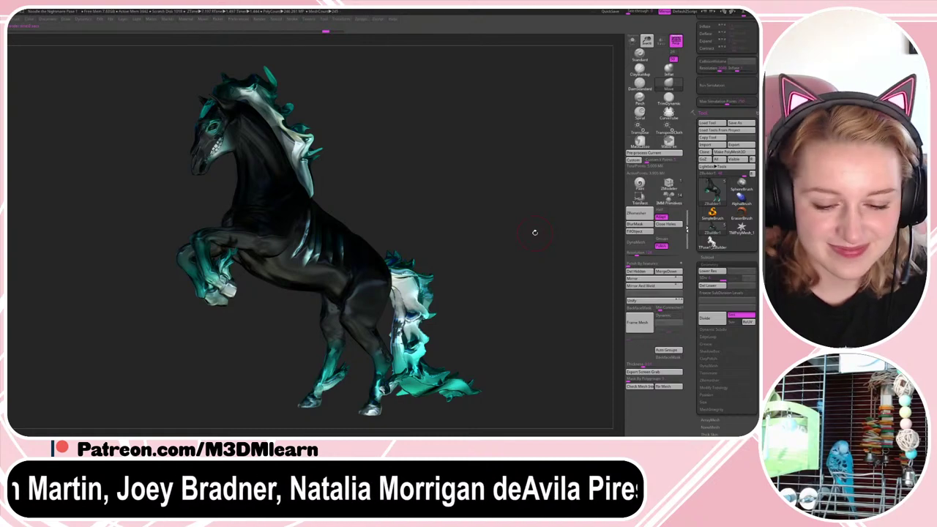
- Reposition the light so it shines on the horse from the upper left, and render the preview again
{"action": "left_click", "coordinate": [52, 20]}
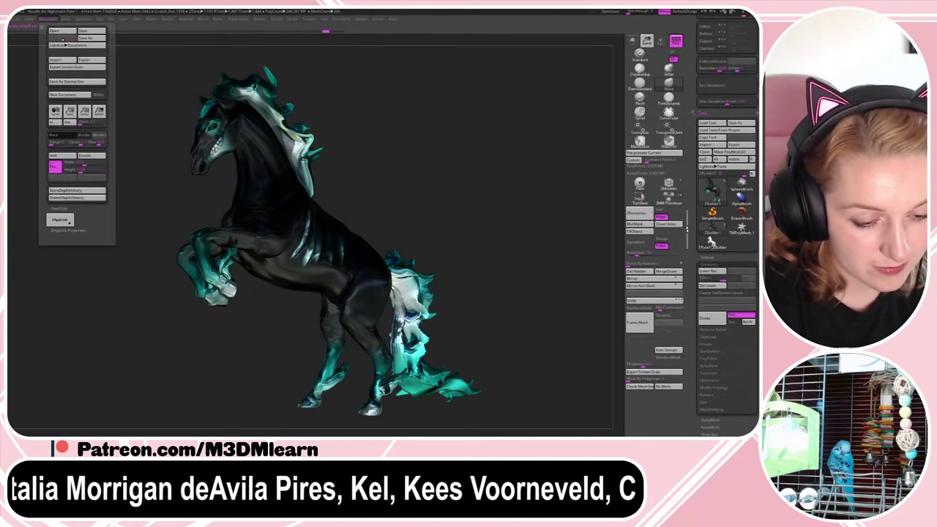
{"action": "left_click_drag", "start_coordinate": [740, 110], "coordinate": [741, 360]}
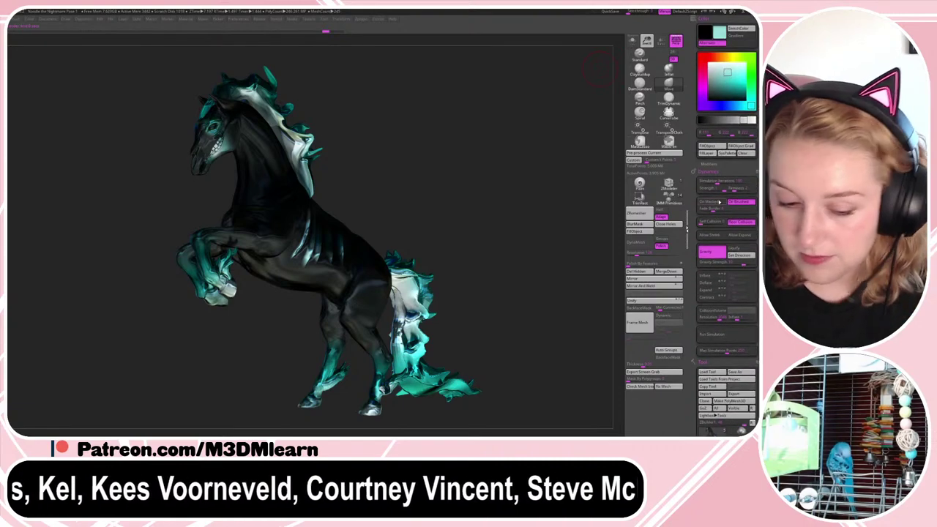
{"action": "left_click", "coordinate": [123, 20]}
{"action": "left_click", "coordinate": [137, 20]}
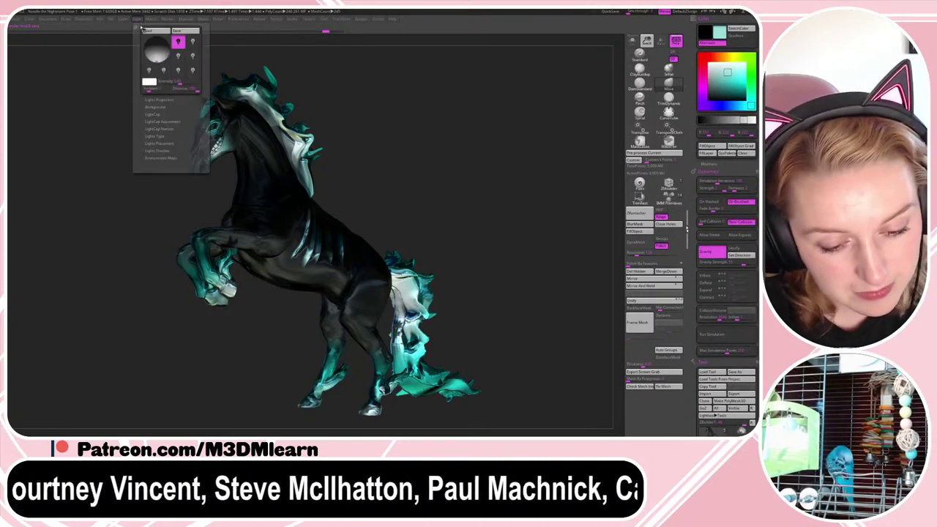
{"action": "left_click", "coordinate": [149, 41]}
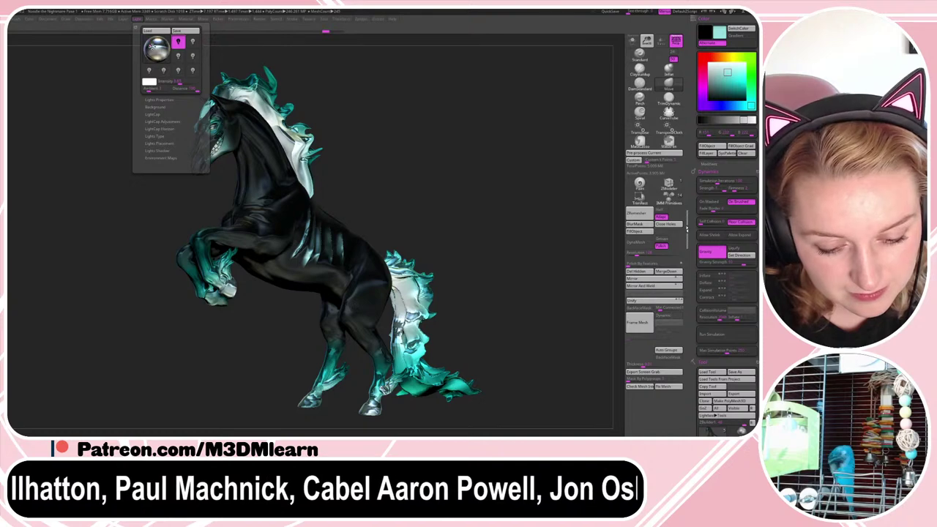
{"action": "key", "text": "shift+r"}
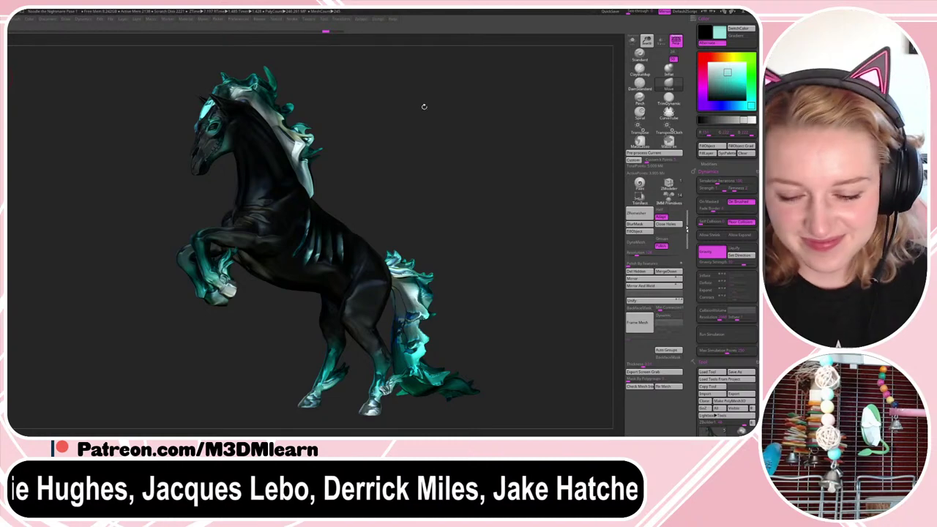
- Adjust the tone curve in the render adjustments and clear the rendered preview from the canvas
{"action": "left_click", "coordinate": [260, 20]}
{"action": "left_click", "coordinate": [279, 222]}
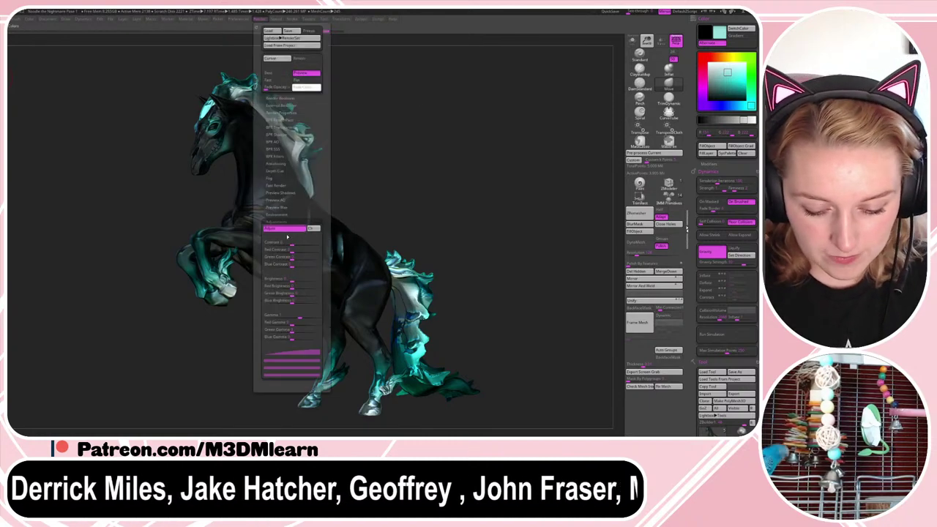
{"action": "left_click", "coordinate": [290, 357]}
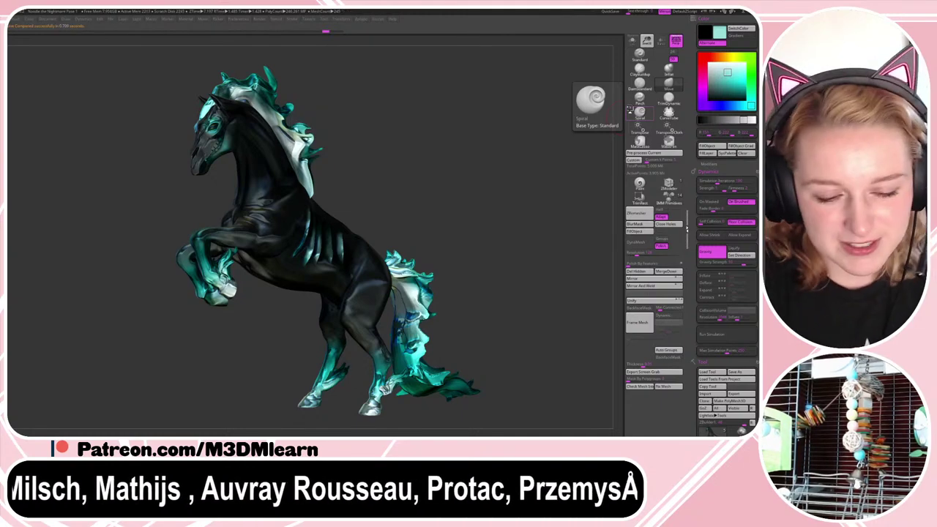
{"action": "left_click", "coordinate": [448, 205]}
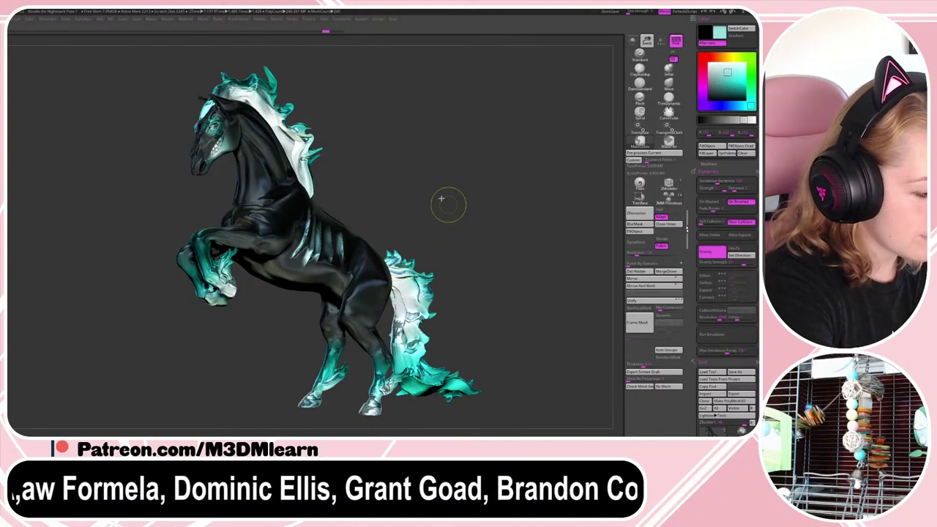
- Open the elf character project, declining to save changes to the horse project
{"action": "left_click", "coordinate": [130, 31]}
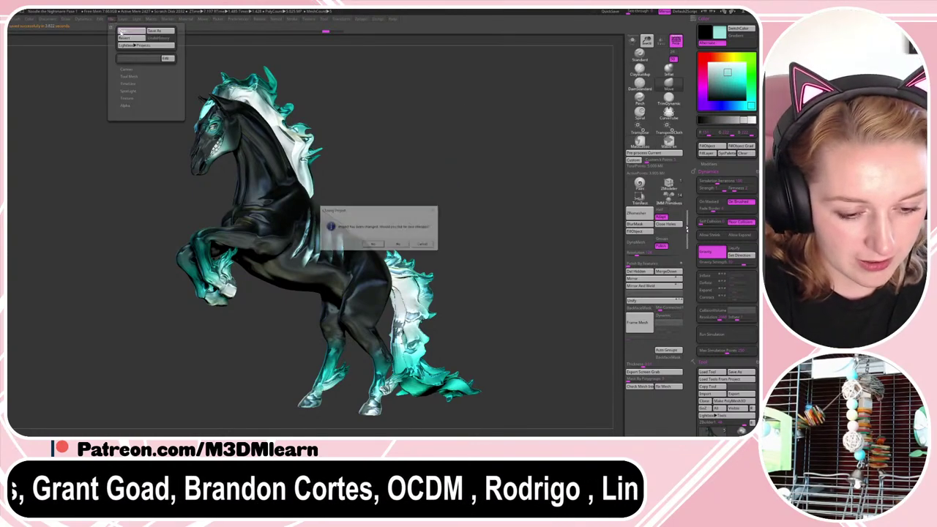
{"action": "left_click", "coordinate": [398, 246]}
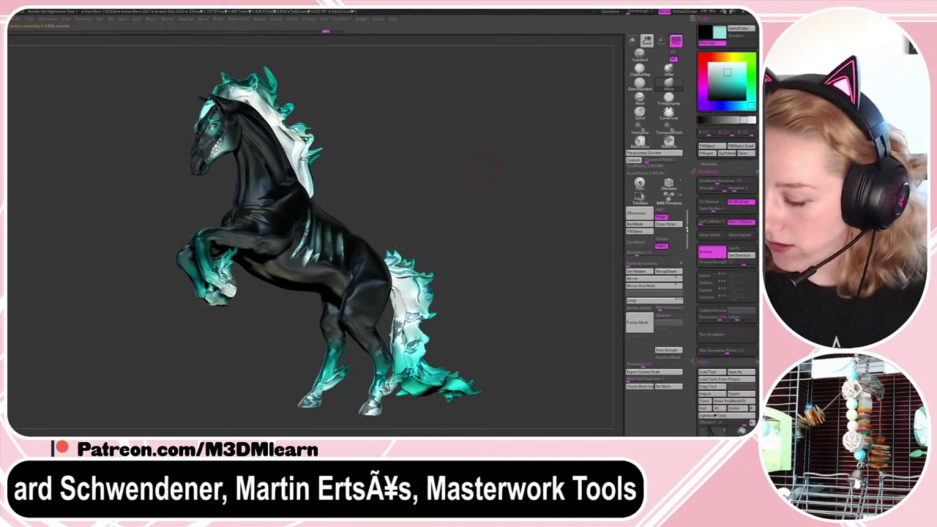
{"action": "left_click_drag", "start_coordinate": [753, 410], "coordinate": [753, 205]}
{"action": "left_click_drag", "start_coordinate": [753, 310], "coordinate": [752, 194]}
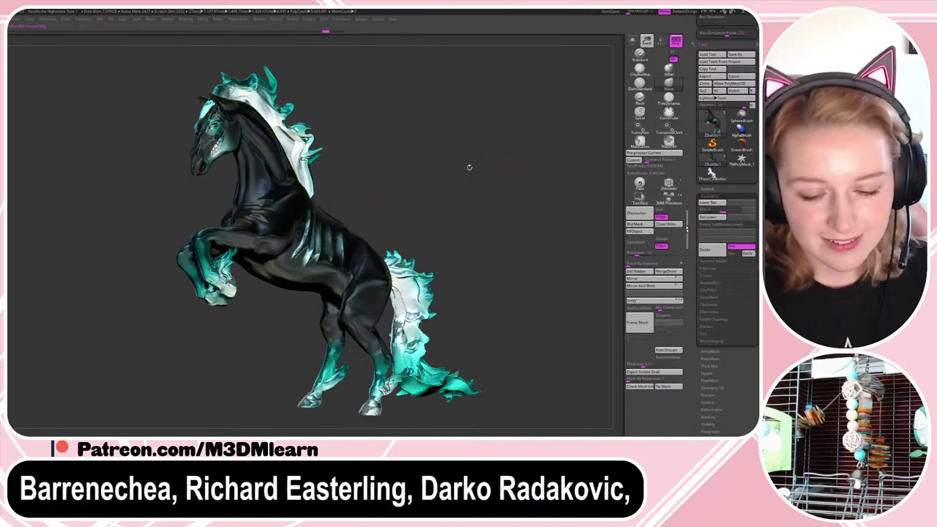
{"action": "left_click", "coordinate": [111, 19]}
{"action": "left_click", "coordinate": [131, 31]}
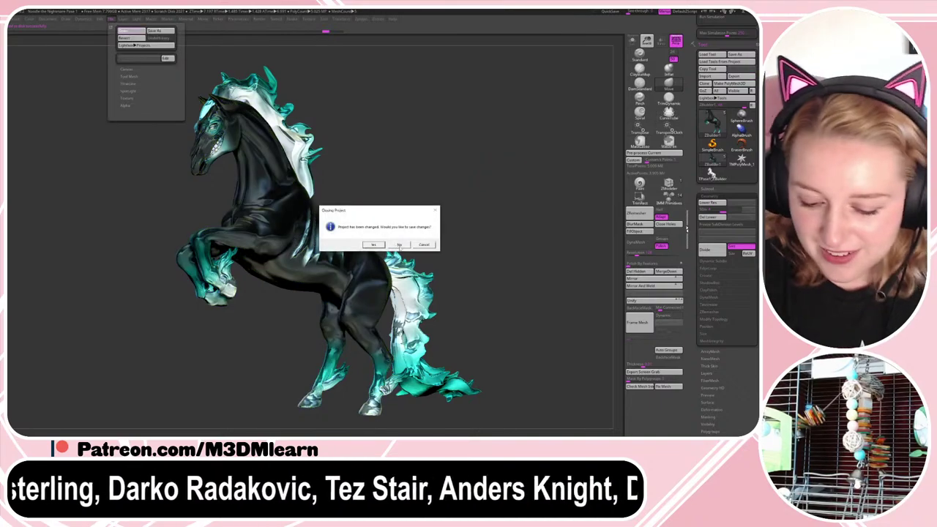
{"action": "left_click", "coordinate": [399, 244]}
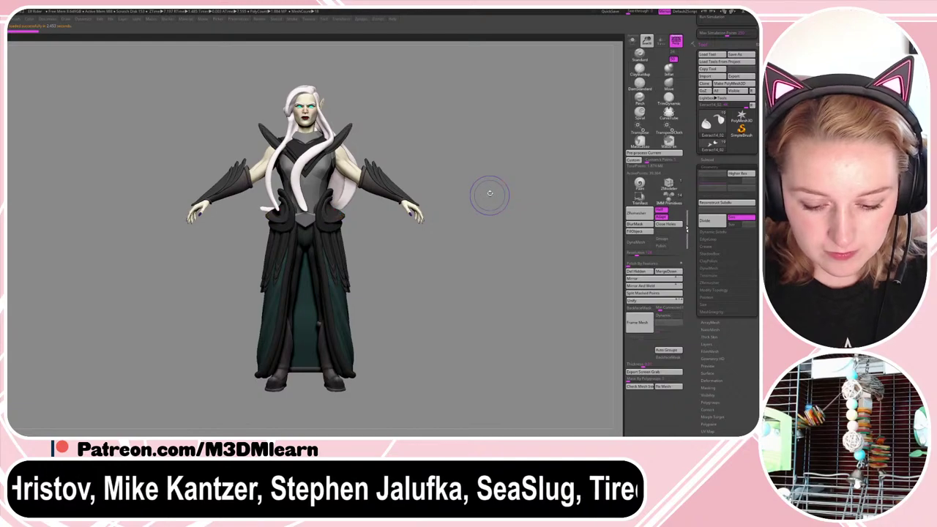
- Darken the document background behind the elf character to a dark grey
{"action": "right_click", "coordinate": [465, 162]}
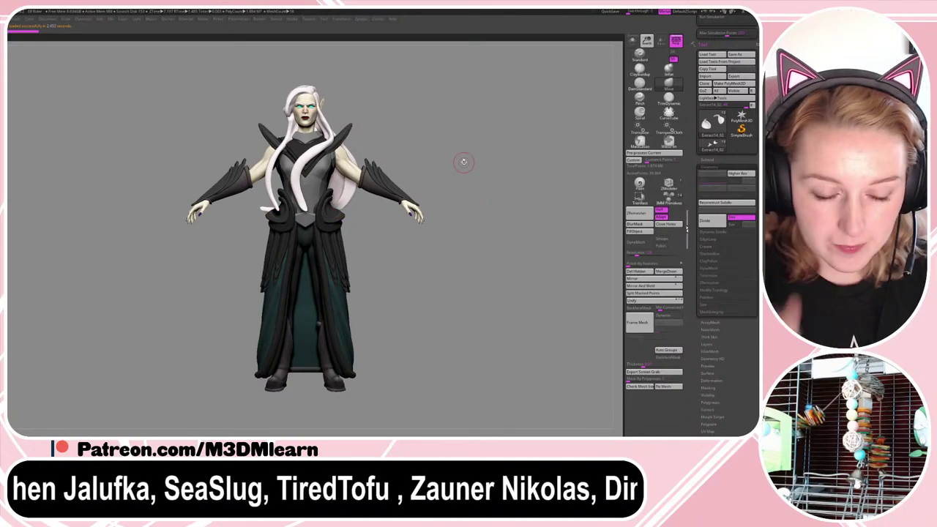
{"action": "left_click_drag", "start_coordinate": [495, 170], "coordinate": [500, 192], "text": "alt"}
{"action": "left_click_drag", "start_coordinate": [692, 110], "coordinate": [692, 381]}
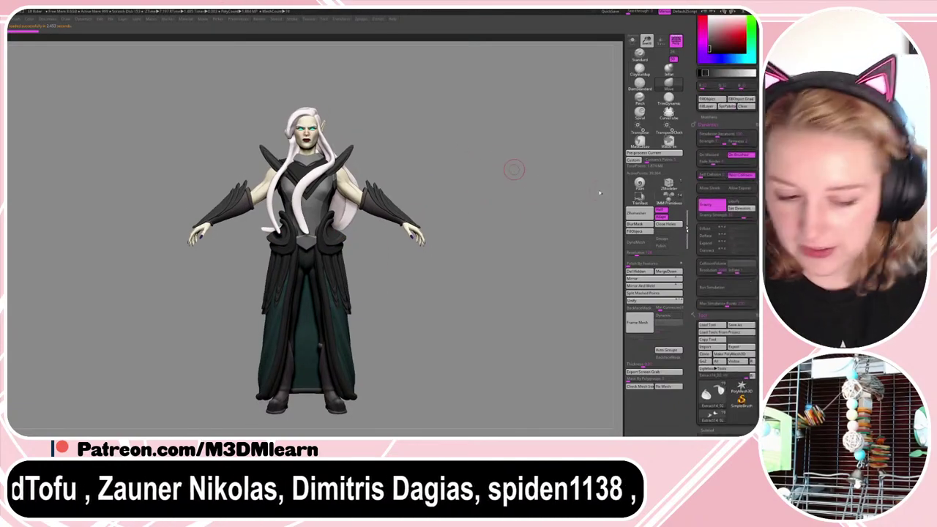
{"action": "left_click", "coordinate": [47, 20]}
{"action": "left_click_drag", "start_coordinate": [57, 136], "coordinate": [88, 138]}
{"action": "left_click_drag", "start_coordinate": [723, 251], "coordinate": [723, 193]}
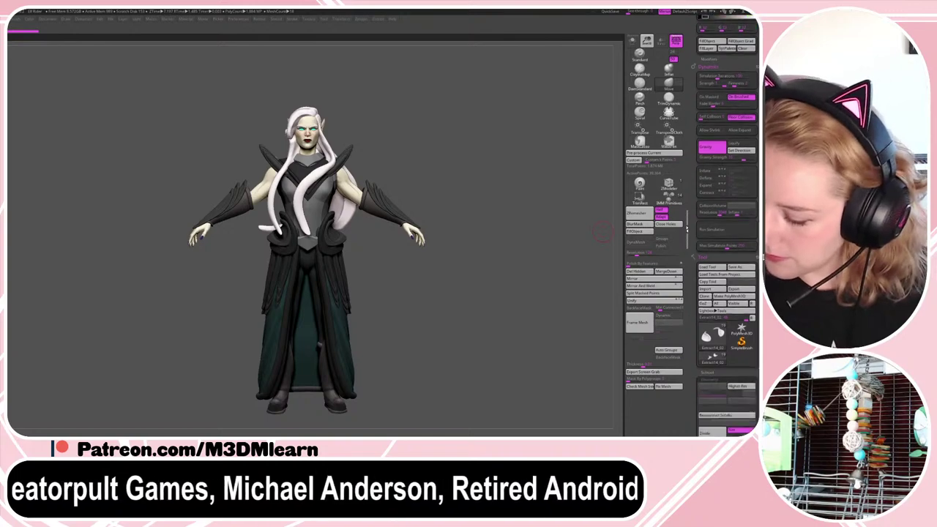
- Load the rearing horse tool into the elf project and compare it with the elf character
{"action": "left_click_drag", "start_coordinate": [762, 257], "coordinate": [762, 193]}
{"action": "left_click", "coordinate": [713, 205]}
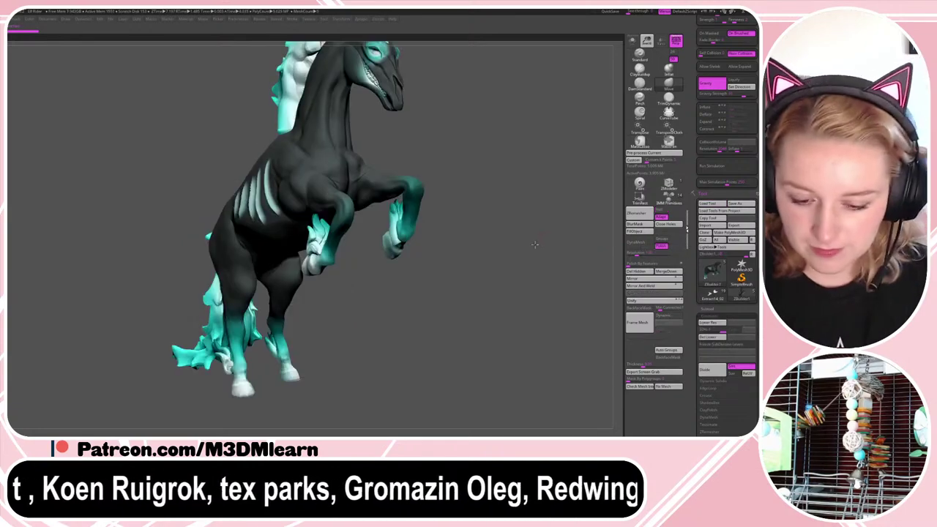
{"action": "left_click_drag", "start_coordinate": [410, 249], "coordinate": [553, 206]}
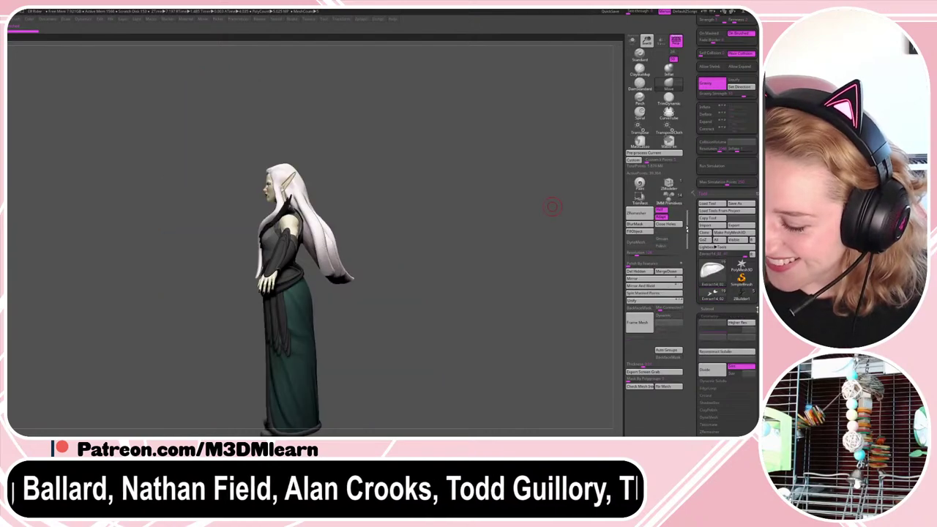
{"action": "left_click_drag", "start_coordinate": [553, 207], "coordinate": [586, 209]}
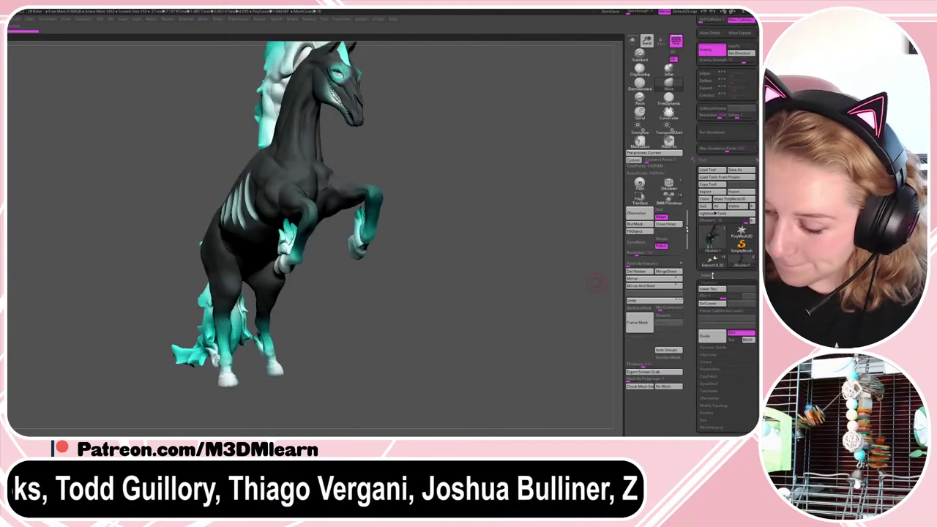
- Expand the horse's subtool list and select the body, mane, hoof tufts and jaw in turn to examine each part
{"action": "left_click", "coordinate": [707, 275]}
{"action": "left_click", "coordinate": [711, 294]}
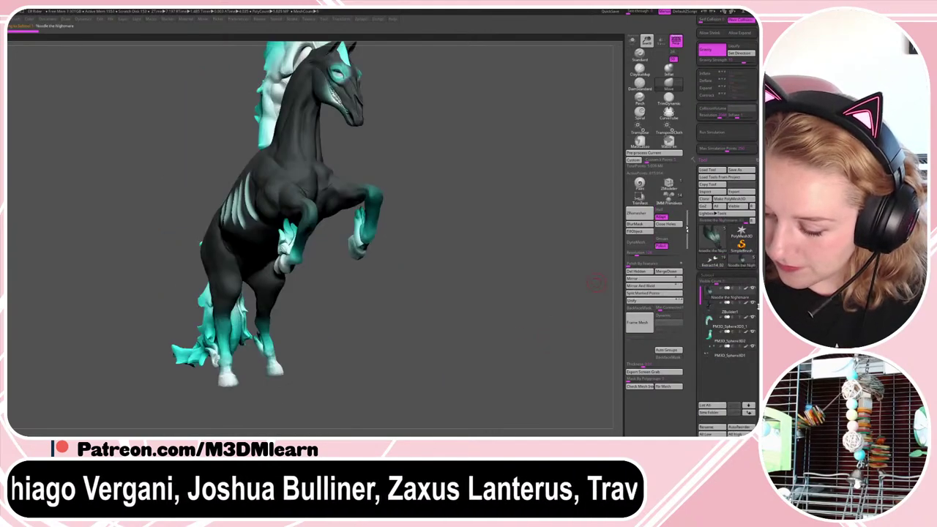
{"action": "left_click_drag", "start_coordinate": [758, 350], "coordinate": [758, 268]}
{"action": "left_click", "coordinate": [753, 264]}
{"action": "left_click_drag", "start_coordinate": [549, 335], "coordinate": [576, 324]}
{"action": "left_click", "coordinate": [711, 226]}
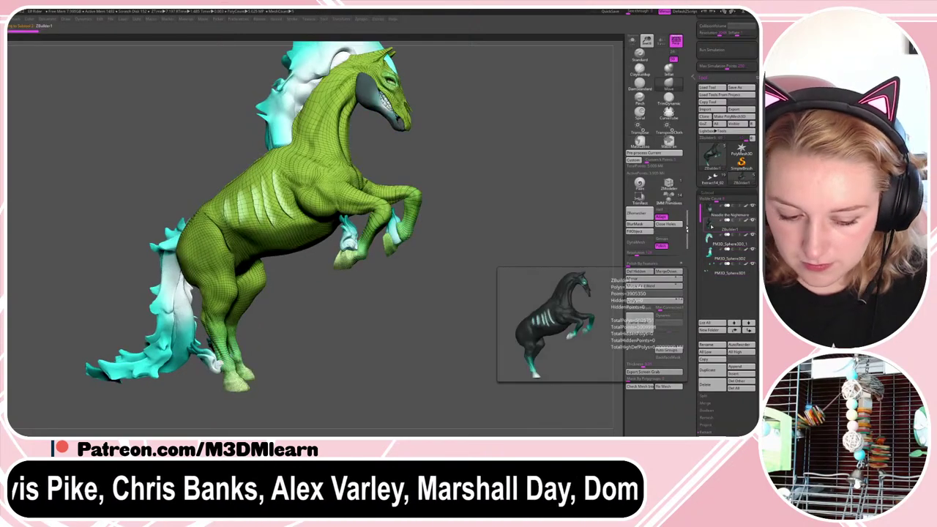
{"action": "key", "text": "ctrl+w"}
{"action": "left_click", "coordinate": [718, 238]}
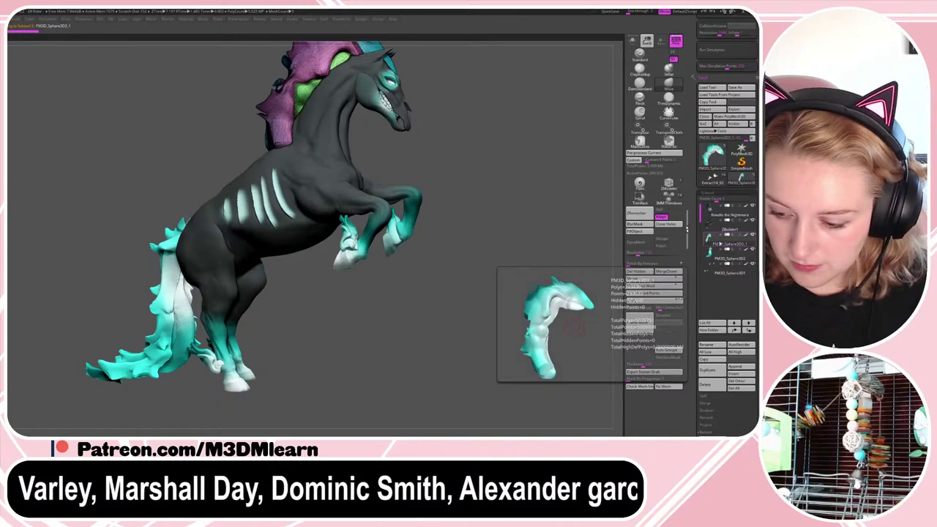
{"action": "left_click", "coordinate": [713, 258]}
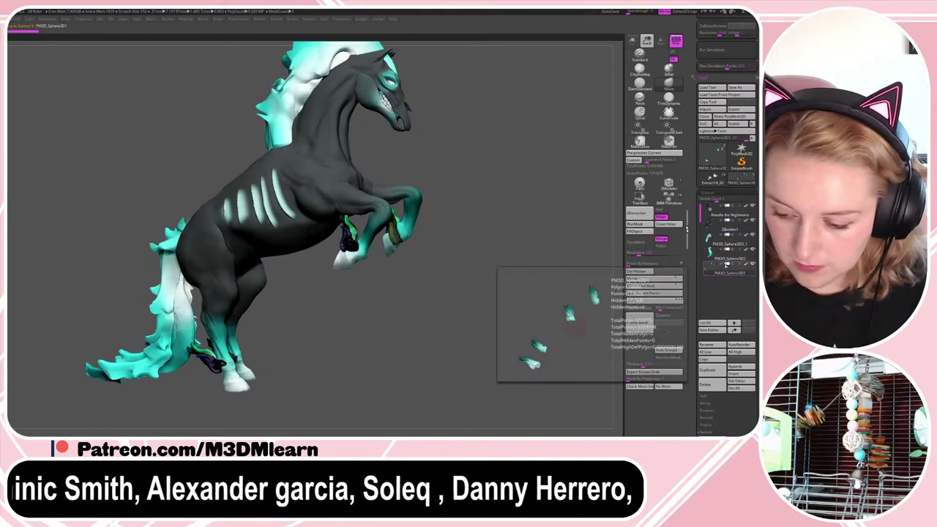
{"action": "left_click", "coordinate": [712, 213]}
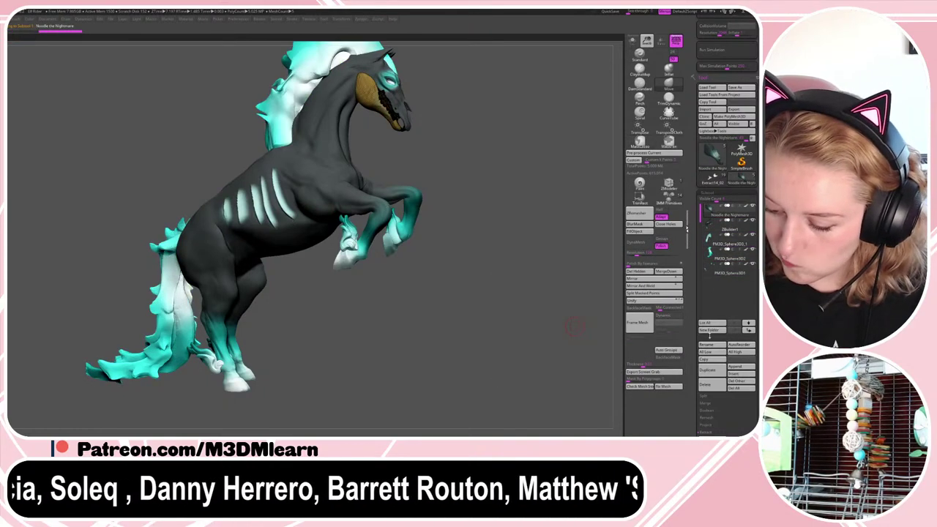
{"action": "mouse_move", "coordinate": [544, 292]}
{"action": "left_mouse_down"}
{"action": "mouse_move", "coordinate": [540, 267]}
{"action": "mouse_move", "coordinate": [542, 287]}
{"action": "left_mouse_up"}
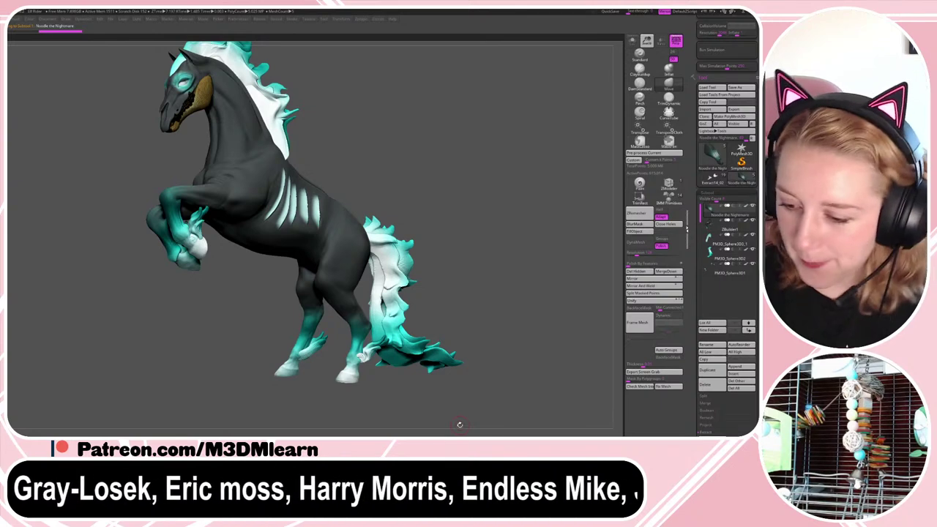
- Move the Noodle the Nightmare subtool below ZBuilder1 and merge it down with the mane subtool
{"action": "left_click_drag", "start_coordinate": [713, 214], "coordinate": [715, 228]}
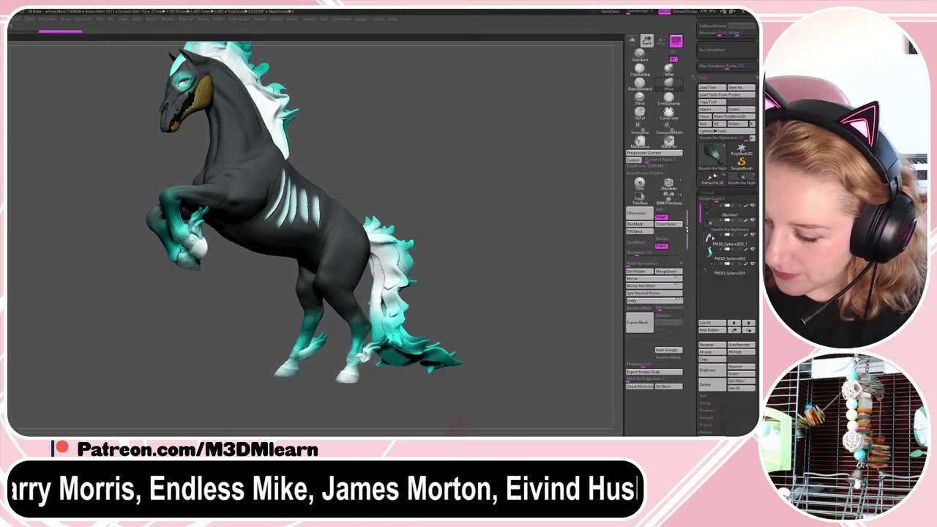
{"action": "left_click", "coordinate": [670, 271]}
{"action": "left_click", "coordinate": [651, 284]}
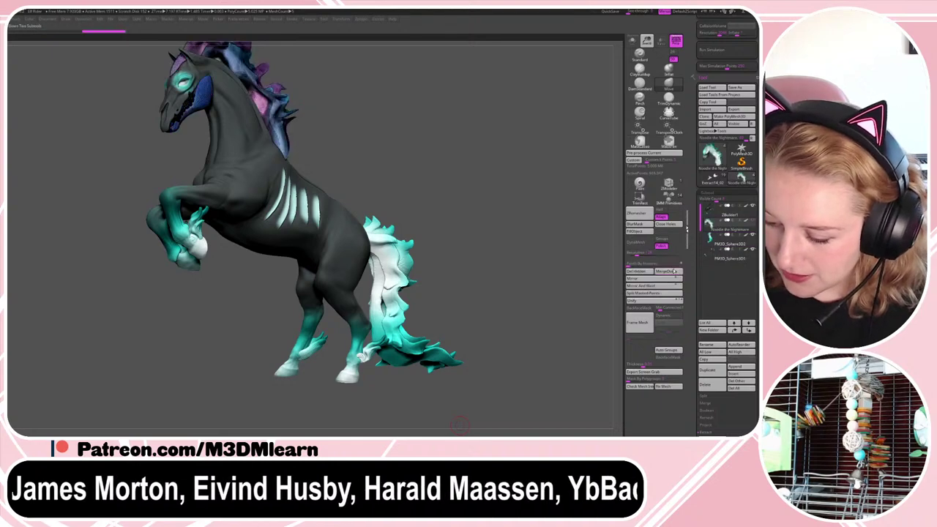
- Merge the horse's hair pieces into the Noodle the Nightmare subtool and switch to the elf character's tool
{"action": "key", "text": "shift+f"}
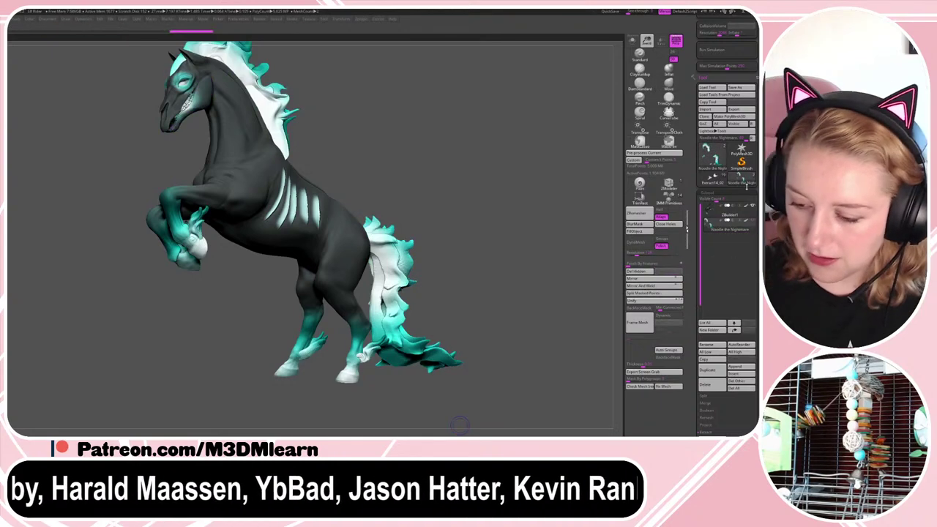
{"action": "key", "text": "shift+f"}
{"action": "left_click", "coordinate": [713, 178]}
{"action": "left_click_drag", "start_coordinate": [717, 200], "coordinate": [736, 201]}
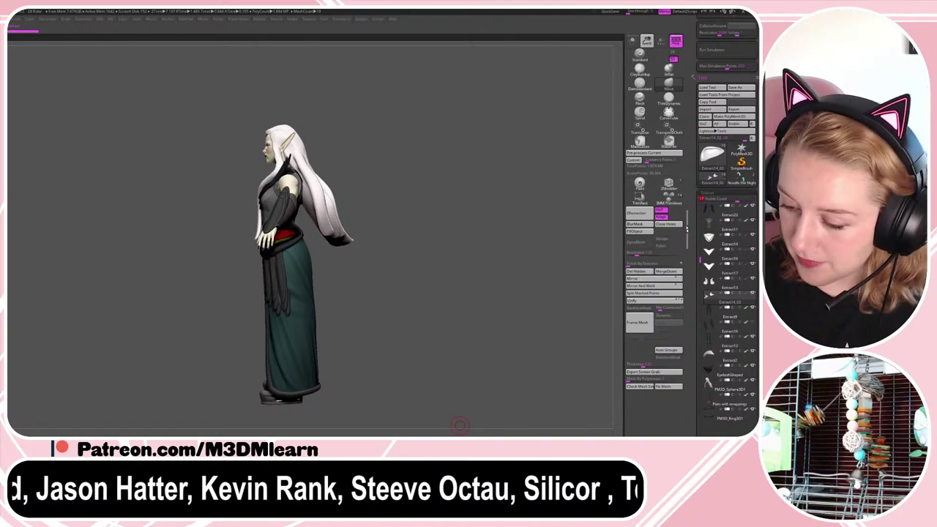
- Append the Noodle the Nightmare hair mesh to the elf character's subtools
{"action": "left_click_drag", "start_coordinate": [756, 425], "coordinate": [756, 218]}
{"action": "left_click", "coordinate": [742, 290]}
{"action": "left_click", "coordinate": [565, 301]}
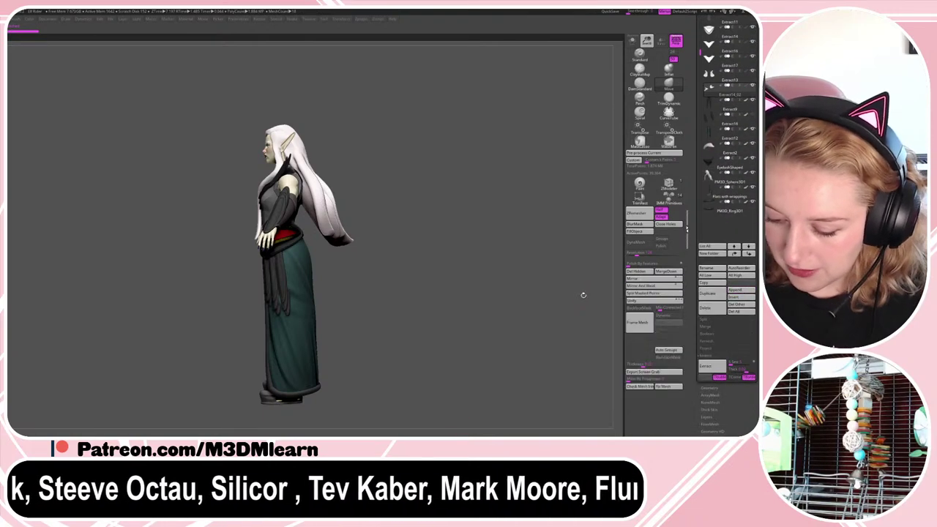
{"action": "left_click", "coordinate": [738, 291]}
{"action": "left_click", "coordinate": [565, 302]}
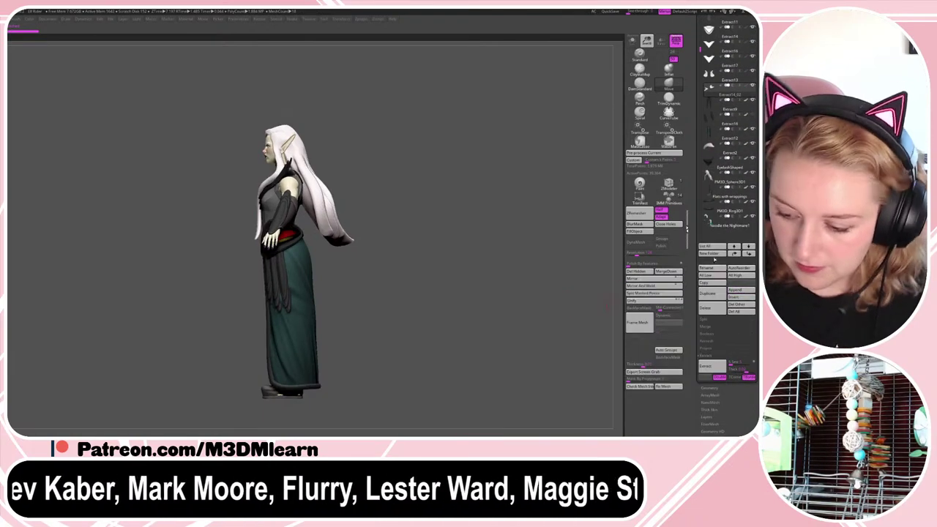
- Make ZBuilder1 the active subtool of the horse tool and append this body mesh to the elf character's subtools
{"action": "left_click", "coordinate": [710, 220]}
{"action": "left_click_drag", "start_coordinate": [756, 94], "coordinate": [756, 224]}
{"action": "left_click", "coordinate": [742, 99]}
{"action": "left_click", "coordinate": [714, 134]}
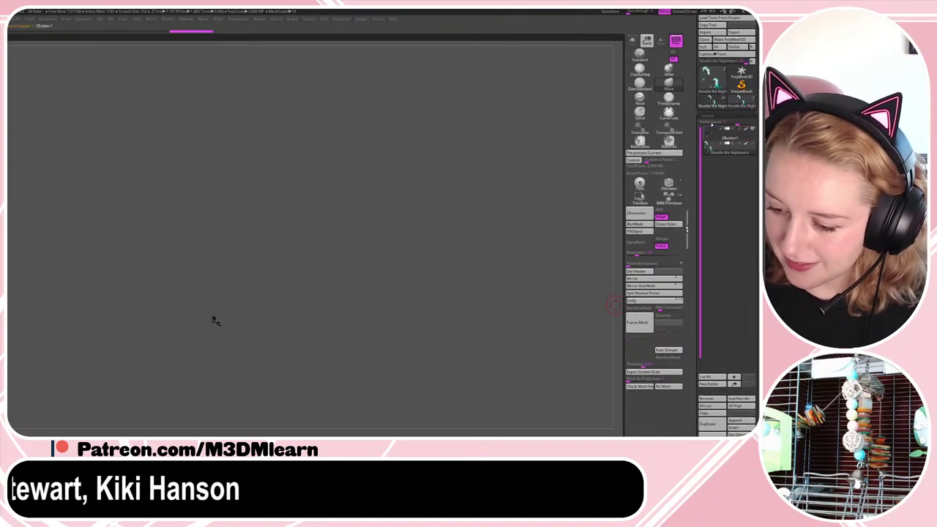
{"action": "left_click", "coordinate": [714, 103]}
{"action": "left_click", "coordinate": [742, 422]}
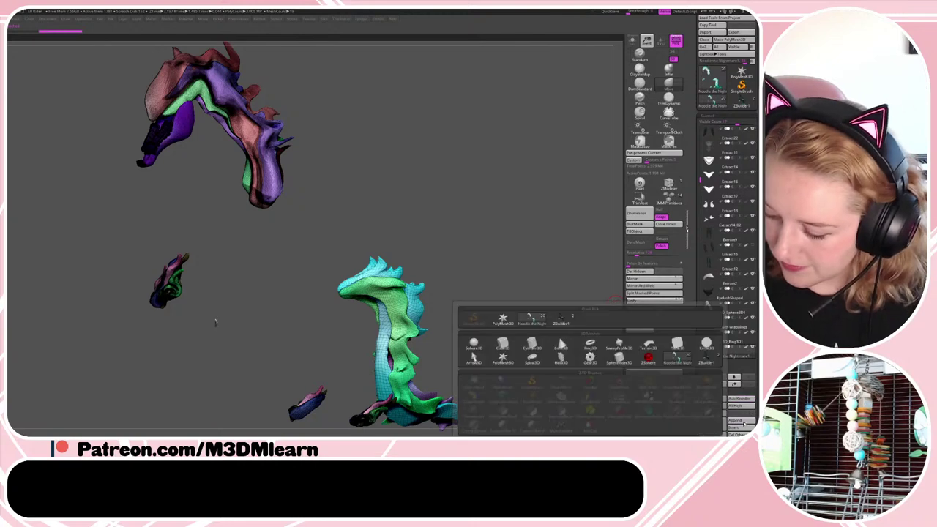
{"action": "left_click", "coordinate": [558, 322]}
- Make the appended horse body the active subtool and turn off the polyframe display
{"action": "left_click", "coordinate": [333, 293], "text": "alt"}
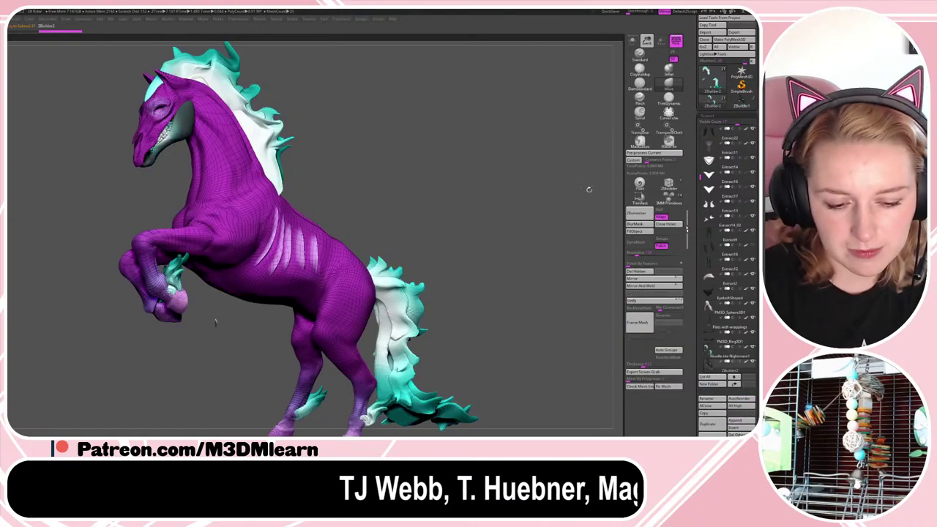
{"action": "left_click", "coordinate": [720, 116]}
{"action": "left_click", "coordinate": [720, 122]}
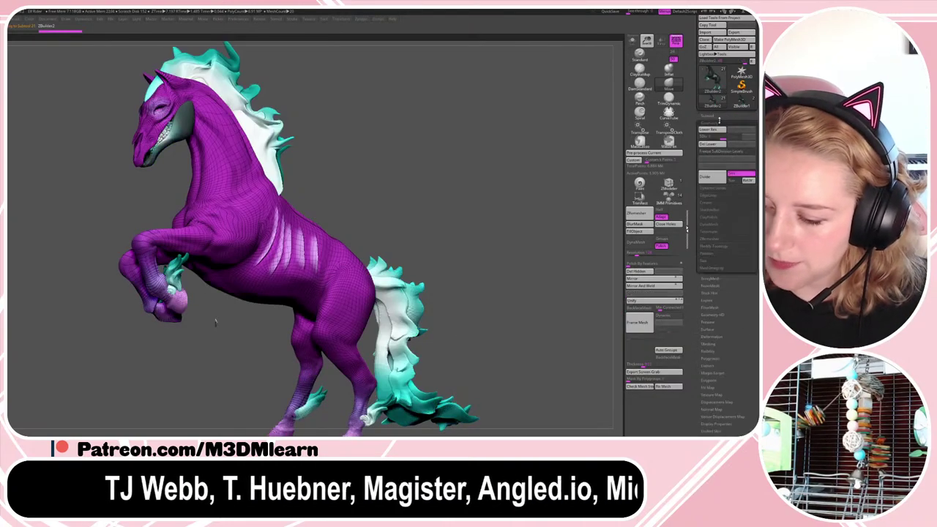
{"action": "left_click", "coordinate": [715, 115]}
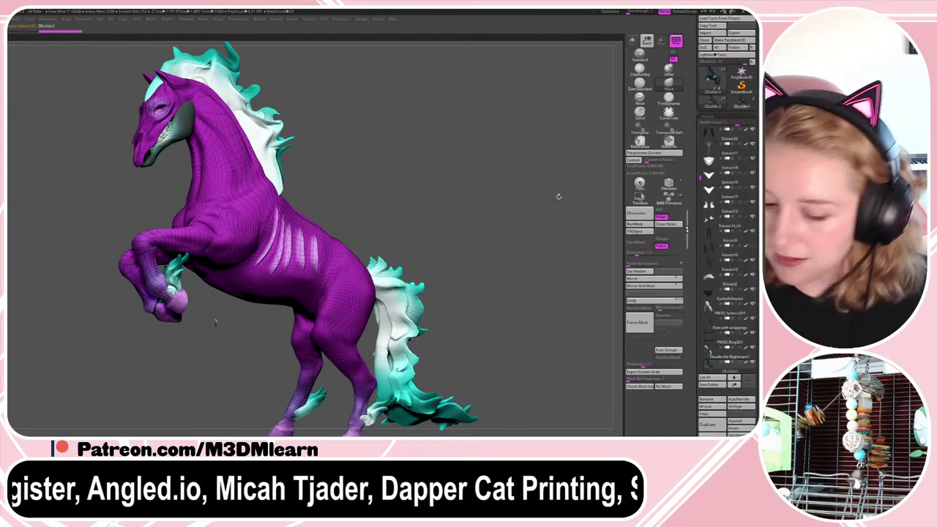
{"action": "key", "text": "shift+f"}
{"action": "mouse_move", "coordinate": [521, 245]}
{"action": "left_mouse_down", "text": "alt"}
{"action": "mouse_move", "coordinate": [533, 249]}
{"action": "mouse_move", "coordinate": [520, 250]}
{"action": "left_mouse_up", "text": "alt"}
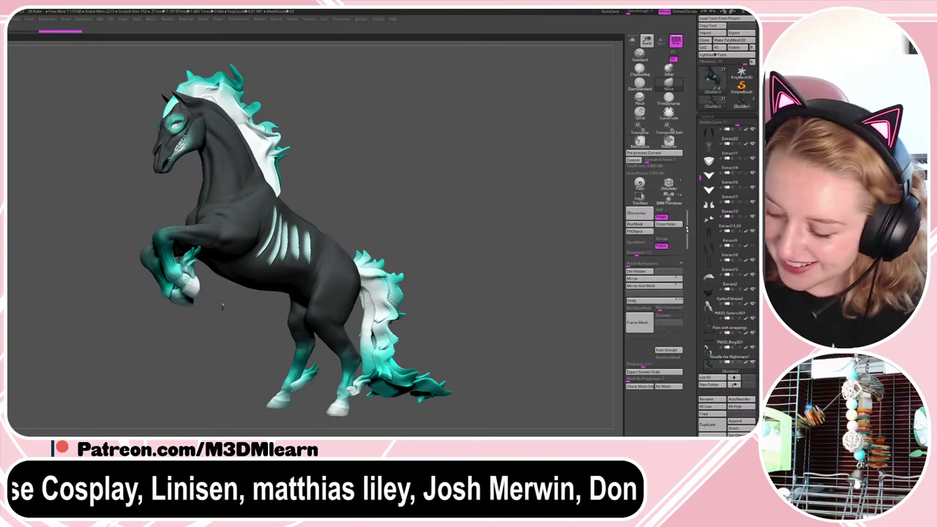
- Try to bring the horse's hair and body to the elf's scale with Unify and compare how they line up
{"action": "left_click_drag", "start_coordinate": [754, 360], "coordinate": [754, 285]}
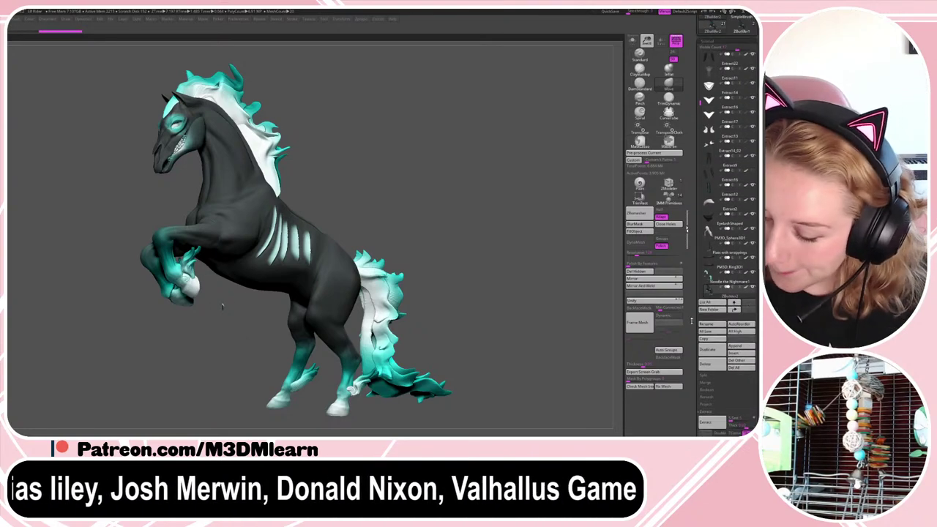
{"action": "key", "text": "Up"}
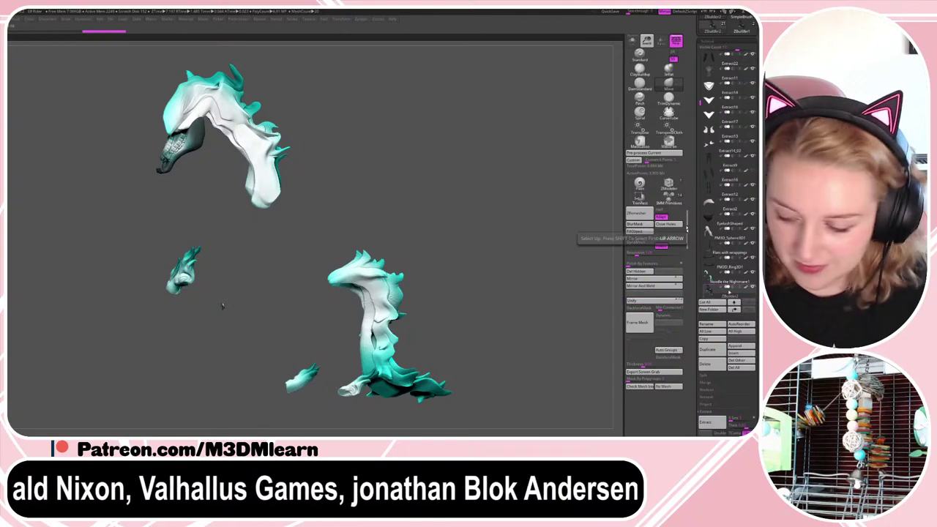
{"action": "left_click", "coordinate": [674, 301]}
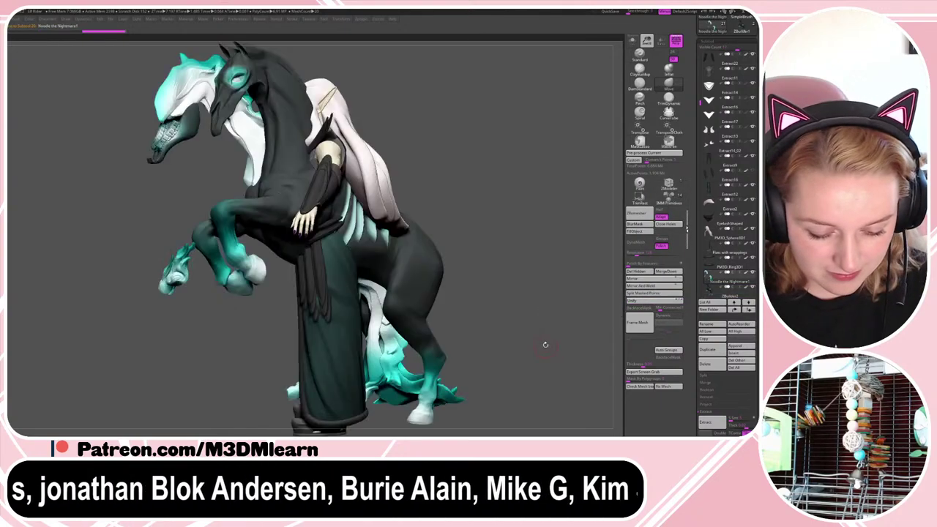
{"action": "key", "text": "f"}
{"action": "key", "text": "shift+f"}
{"action": "left_click_drag", "start_coordinate": [553, 265], "coordinate": [547, 268]}
{"action": "key", "text": "shift+f"}
{"action": "key", "text": "shift+f"}
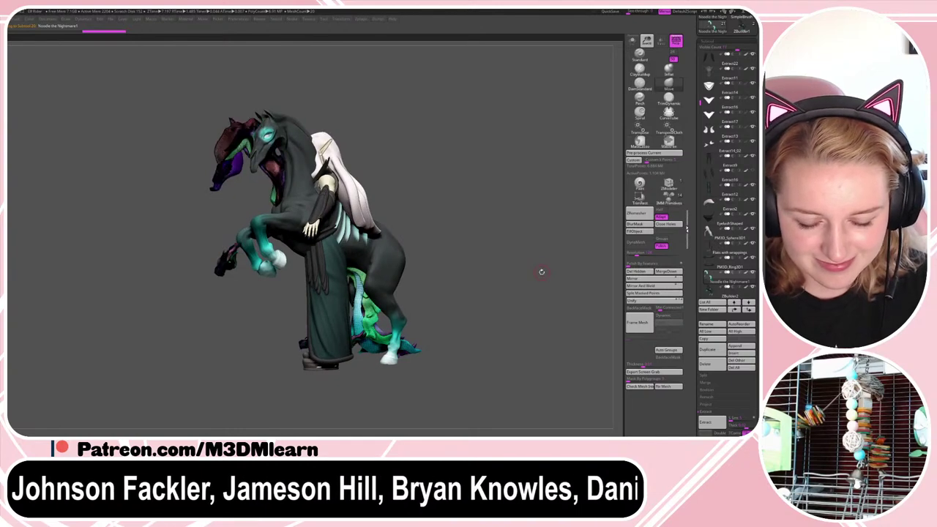
{"action": "key", "text": "shift+f"}
{"action": "key", "text": "w"}
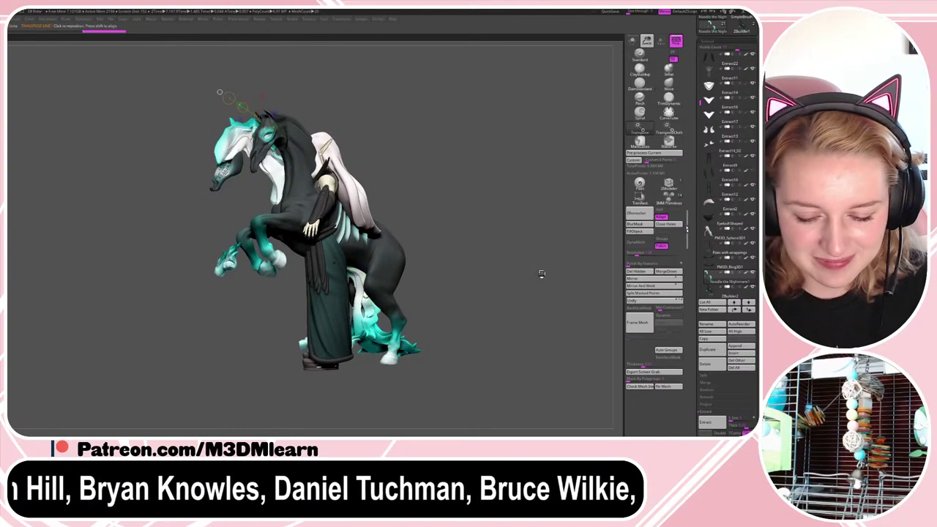
- Undo the Unify scaling of the horse's hair and body
{"action": "key", "text": "ctrl+z"}
{"action": "left_click", "coordinate": [392, 261], "text": "alt"}
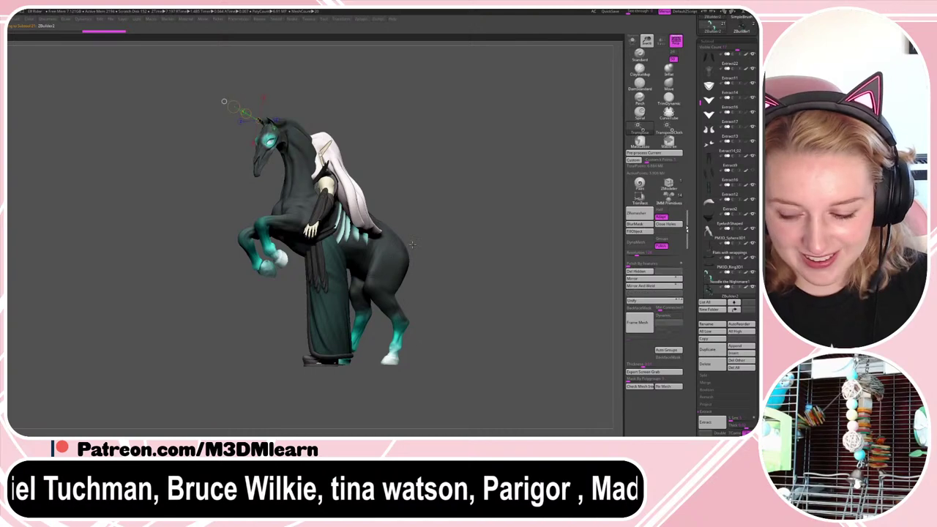
{"action": "key", "text": "q"}
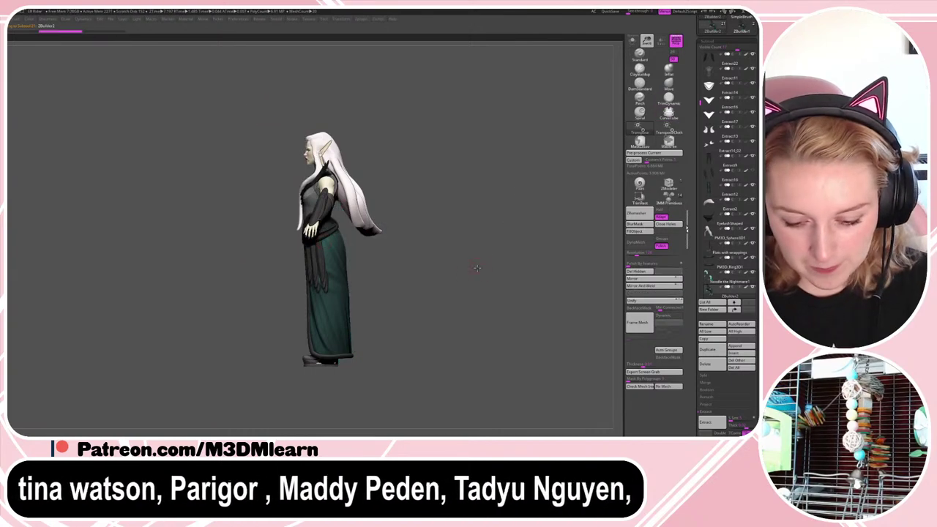
- Make the elf's ZBuilder base mesh the active subtool and frame it from the front
{"action": "left_click_drag", "start_coordinate": [524, 252], "coordinate": [516, 251], "text": "alt"}
{"action": "key", "text": "w"}
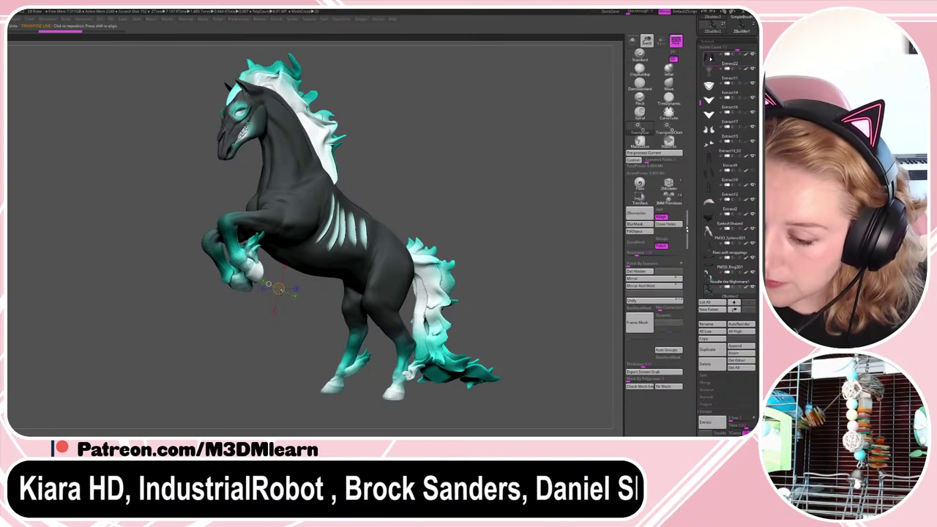
{"action": "left_click_drag", "start_coordinate": [700, 98], "coordinate": [700, 55]}
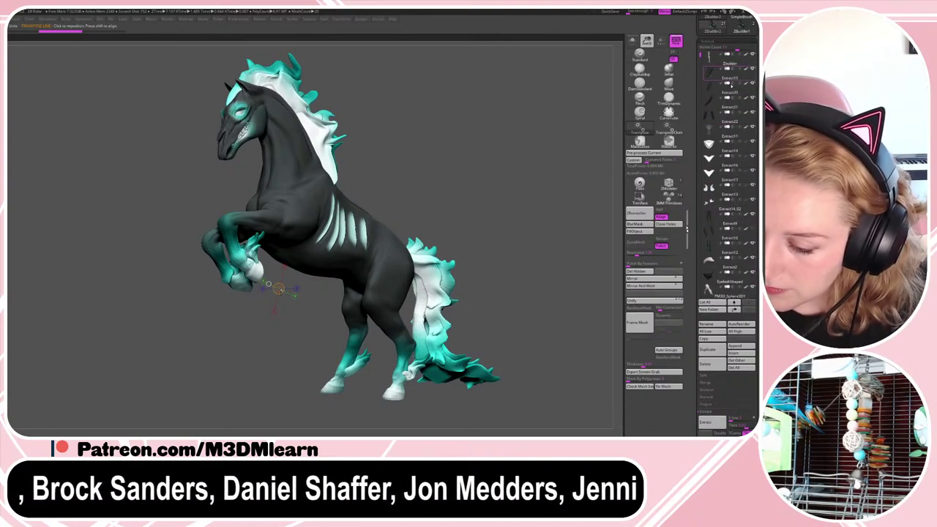
{"action": "left_click", "coordinate": [712, 58]}
{"action": "key", "text": "f"}
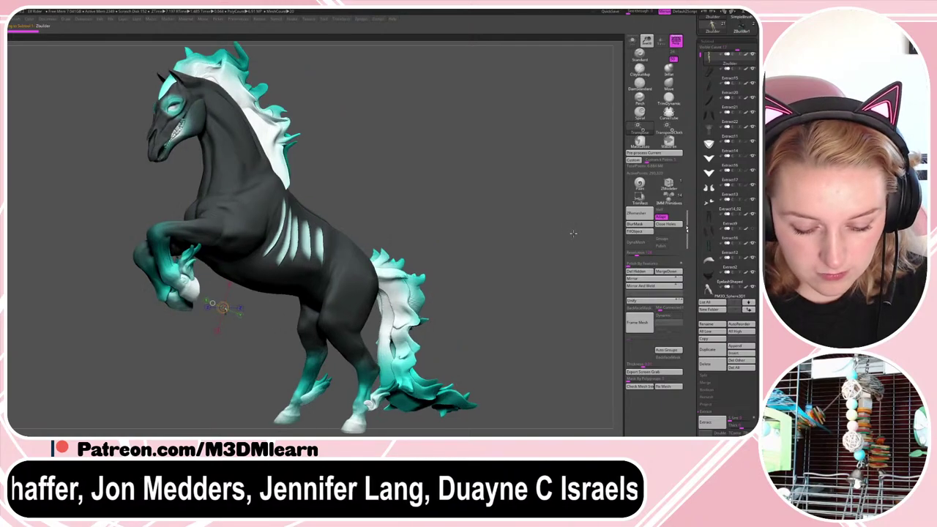
{"action": "key", "text": "q"}
{"action": "left_click_drag", "start_coordinate": [573, 233], "coordinate": [583, 241]}
{"action": "key", "text": "f"}
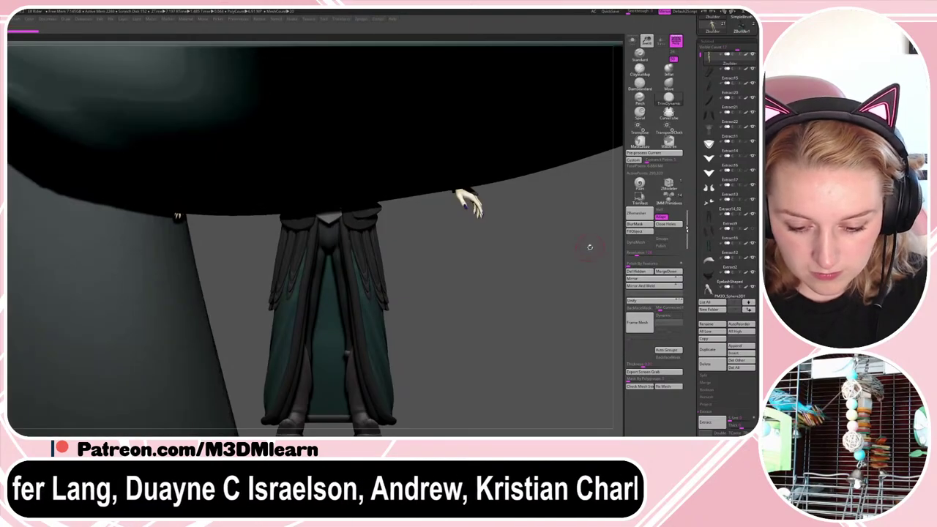
- Increase the number of visible subtools in the list and hide the horse's hair and body
{"action": "left_click_drag", "start_coordinate": [738, 49], "coordinate": [741, 48]}
{"action": "left_click", "coordinate": [751, 49]}
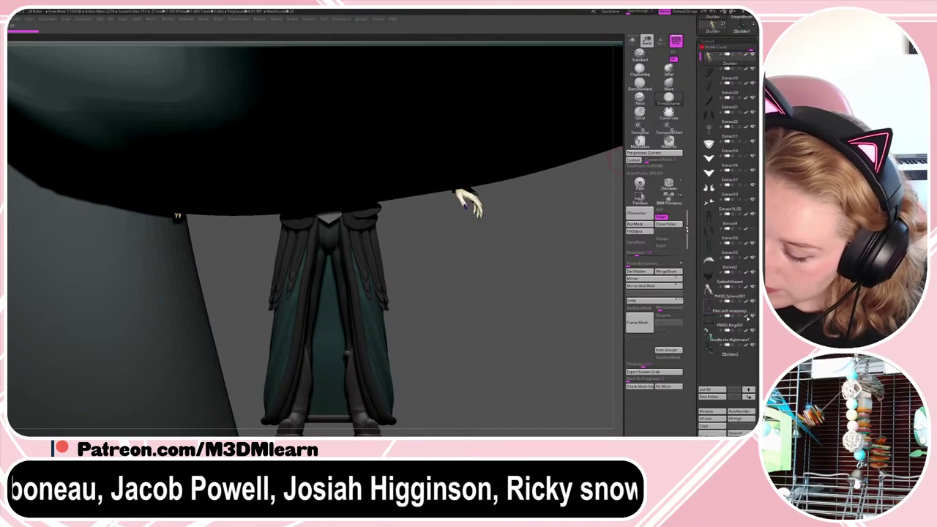
{"action": "left_click", "coordinate": [753, 331]}
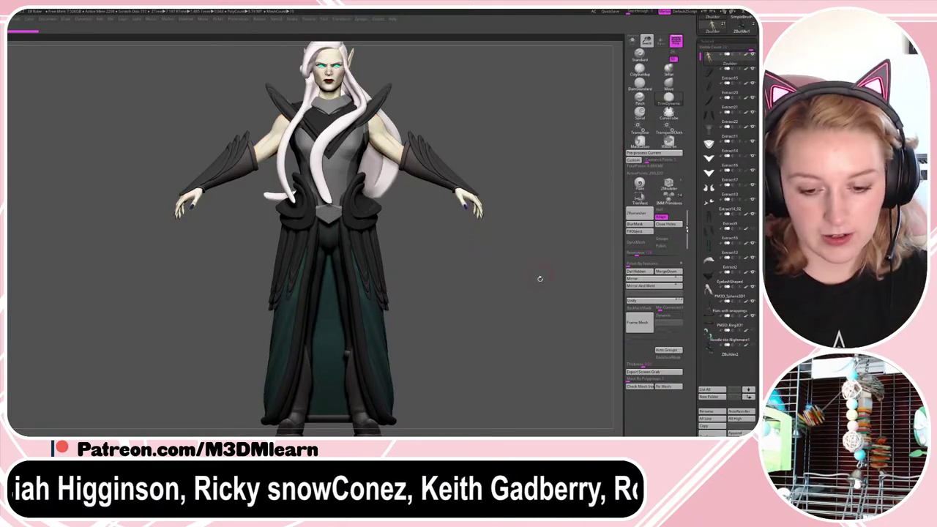
{"action": "mouse_move", "coordinate": [540, 278]}
{"action": "left_mouse_down", "text": "alt"}
{"action": "mouse_move", "coordinate": [527, 269]}
{"action": "mouse_move", "coordinate": [513, 277]}
{"action": "left_mouse_up", "text": "alt"}
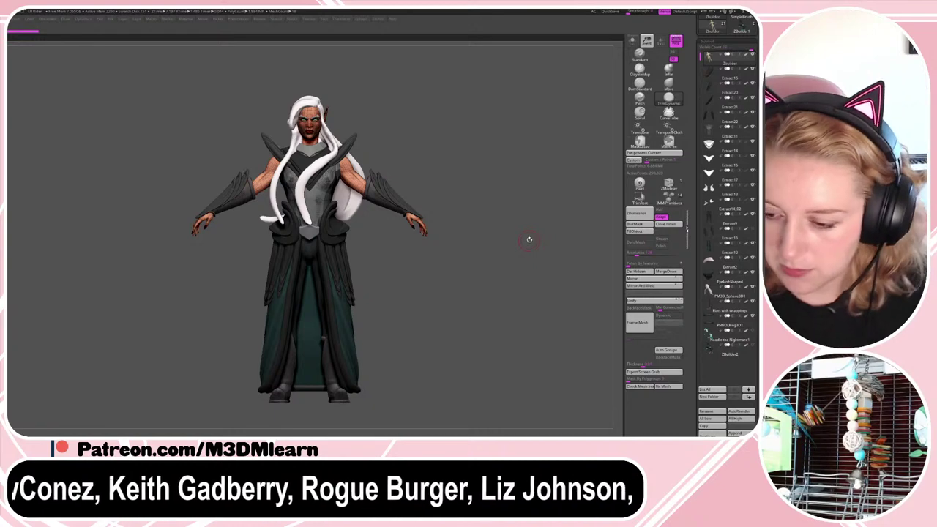
- Inspect the forearm bracers in isolation and merge the Extract20 feathers down into the Extract15 bracers
{"action": "left_click", "coordinate": [721, 76]}
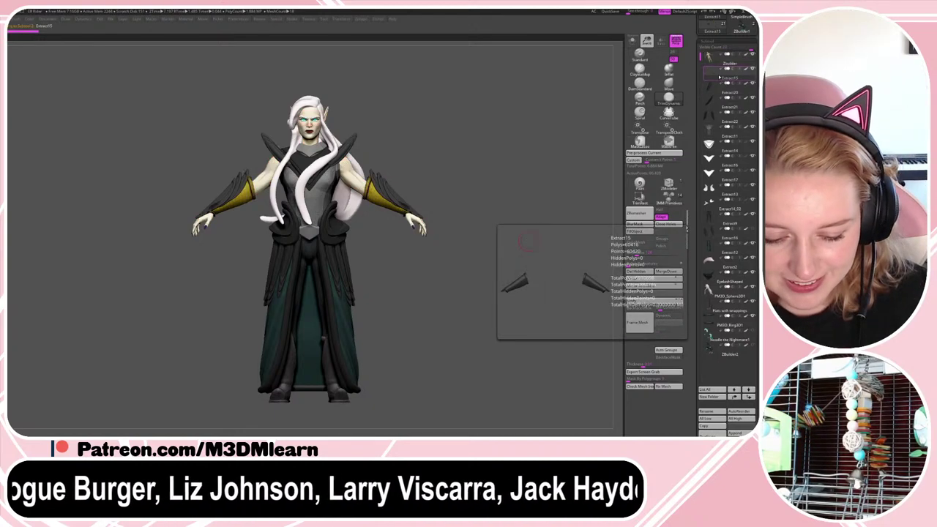
{"action": "left_click", "coordinate": [634, 41]}
{"action": "left_click_drag", "start_coordinate": [608, 124], "coordinate": [540, 171]}
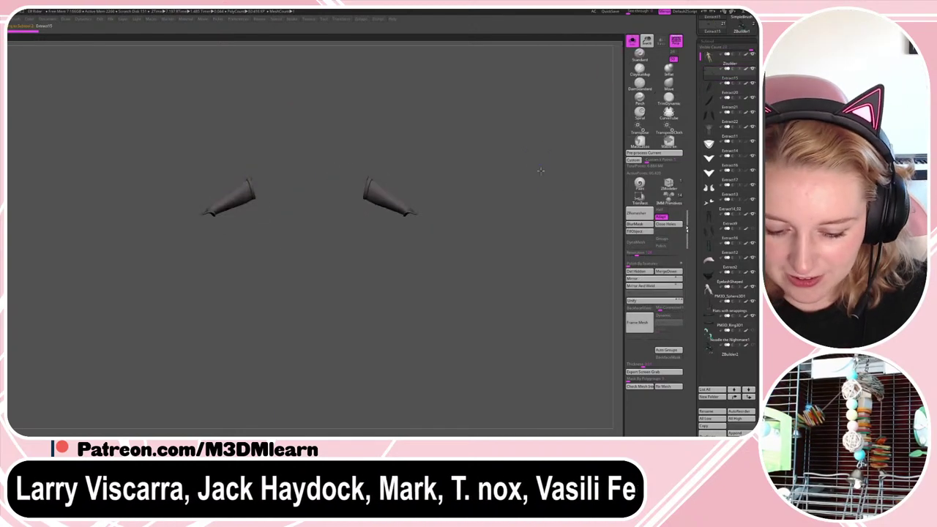
{"action": "left_click", "coordinate": [633, 41]}
{"action": "left_click", "coordinate": [712, 92]}
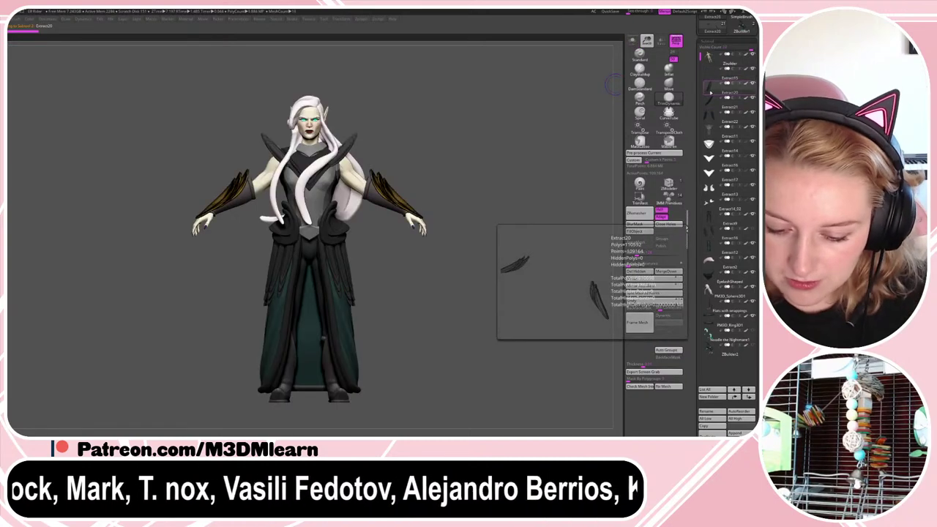
{"action": "left_click", "coordinate": [711, 78]}
{"action": "left_click", "coordinate": [667, 272]}
{"action": "left_click", "coordinate": [663, 286]}
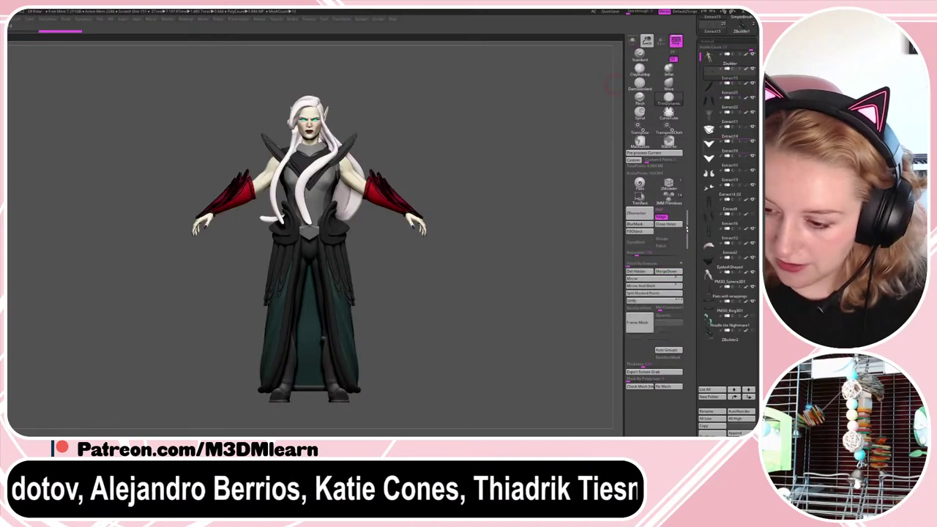
- Examine the Extract21 and Extract22 subtools, isolating the Extract22 feathers
{"action": "left_click", "coordinate": [709, 93]}
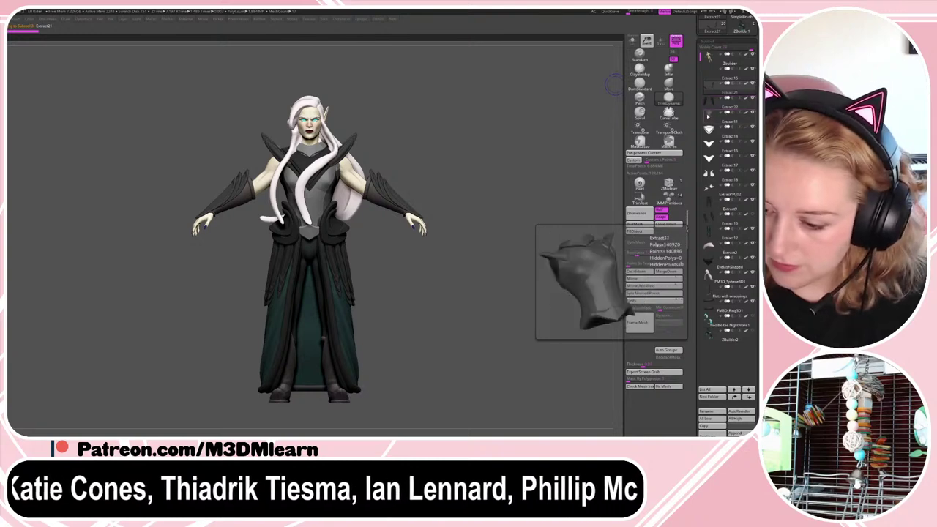
{"action": "left_click", "coordinate": [711, 113]}
{"action": "left_click", "coordinate": [635, 40]}
{"action": "left_click_drag", "start_coordinate": [575, 205], "coordinate": [520, 232]}
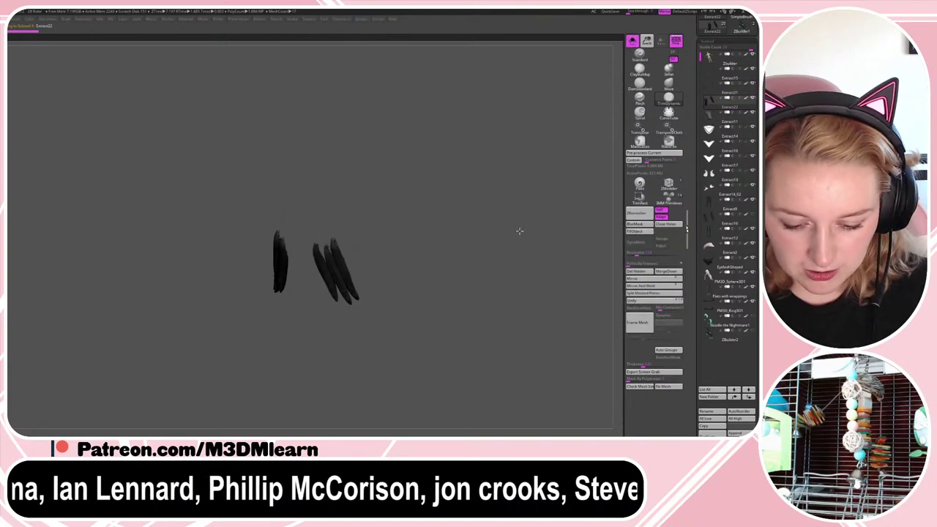
{"action": "left_click", "coordinate": [632, 40]}
- Isolate the Extract11 torso armour and examine its polygroups by hiding and showing the chest piece
{"action": "left_click", "coordinate": [633, 41]}
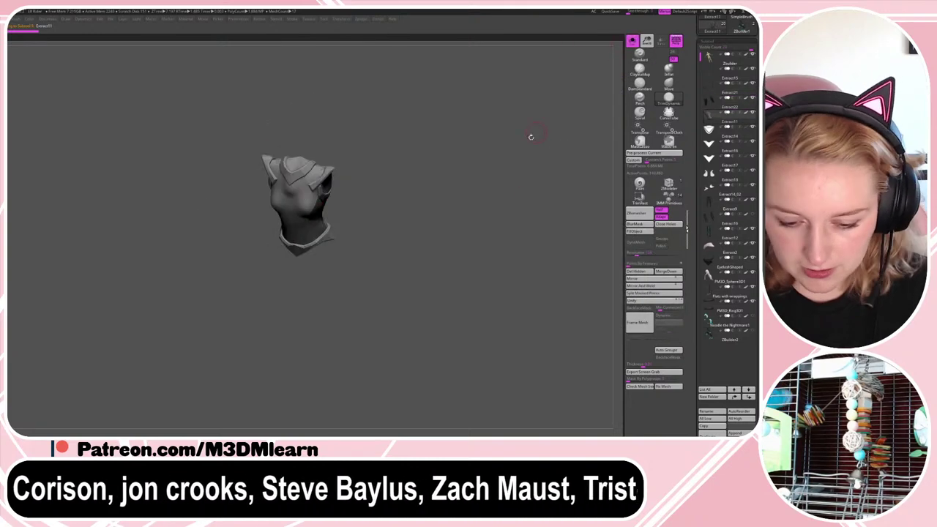
{"action": "left_click_drag", "start_coordinate": [532, 136], "coordinate": [471, 230]}
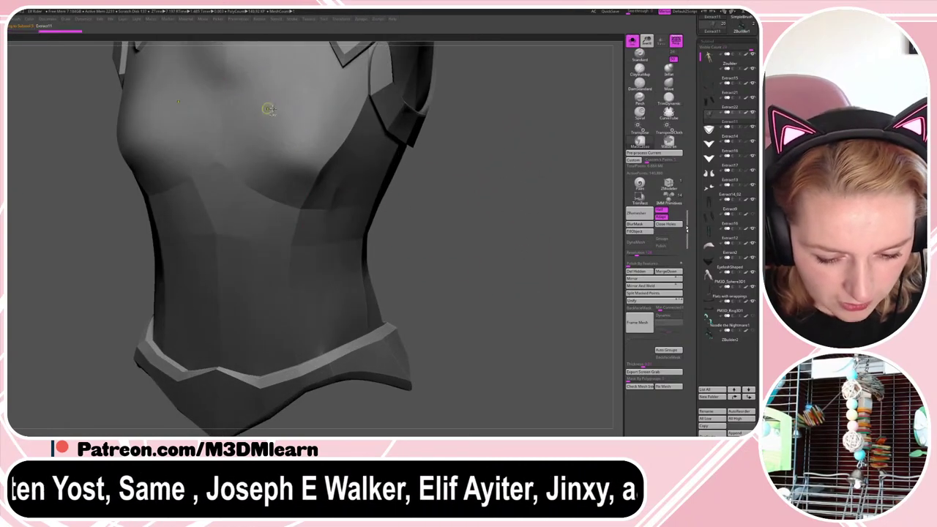
{"action": "key", "text": "shift+f"}
{"action": "key", "text": "shift+f"}
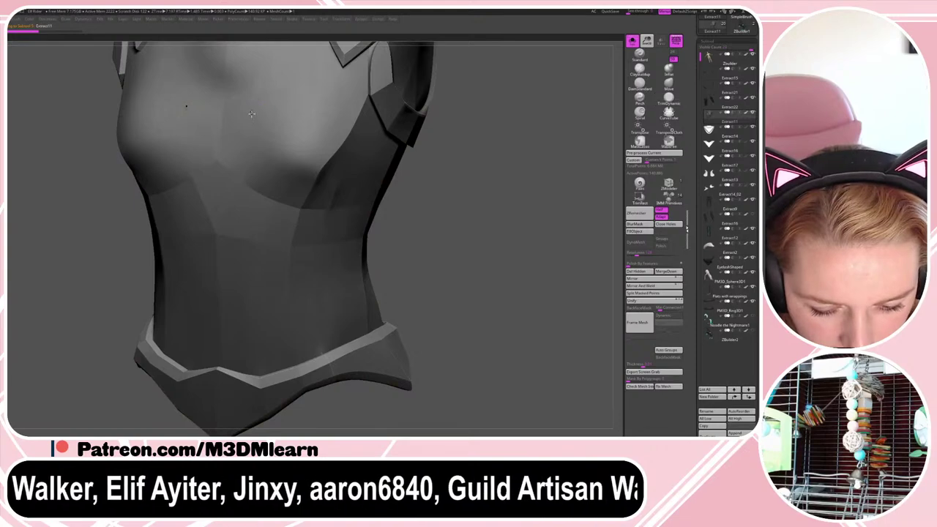
{"action": "left_click", "coordinate": [253, 112], "text": "ctrl+shift"}
{"action": "left_click", "coordinate": [254, 112], "text": "ctrl+shift"}
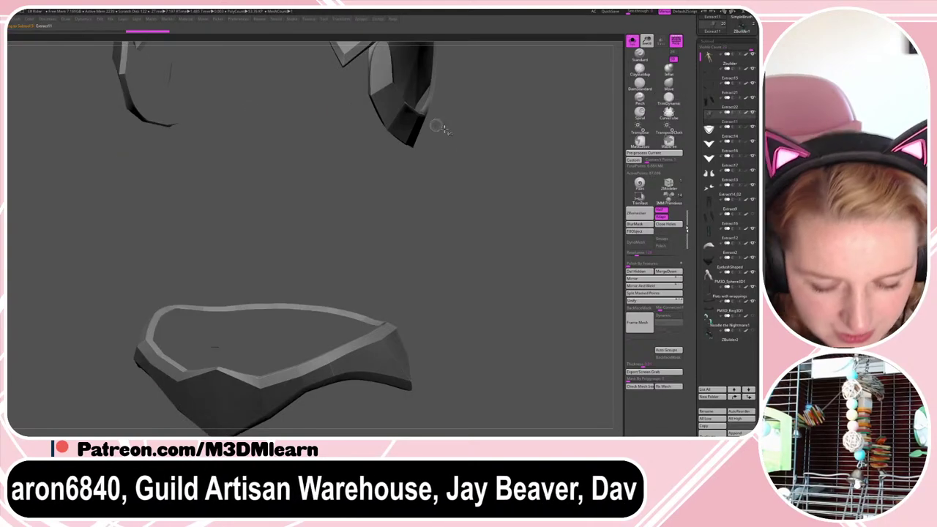
{"action": "left_click", "coordinate": [503, 170], "text": "ctrl+shift"}
{"action": "left_click_drag", "start_coordinate": [504, 169], "coordinate": [462, 149]}
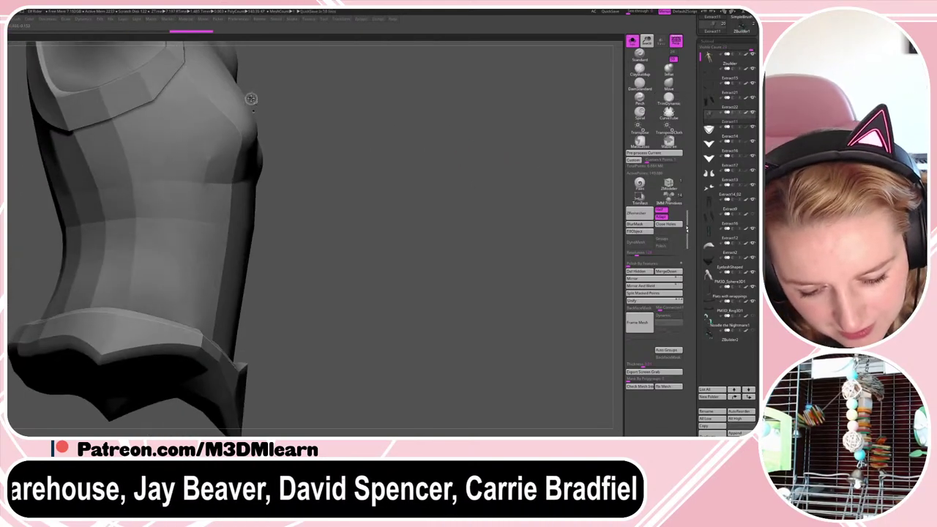
- Check the side of the torso armour by toggling its polygroup visibility, and bring the full character back into view
{"action": "left_click", "coordinate": [251, 99], "text": "ctrl+shift"}
{"action": "left_click", "coordinate": [251, 98], "text": "ctrl+shift"}
{"action": "left_click_drag", "start_coordinate": [508, 208], "coordinate": [487, 210]}
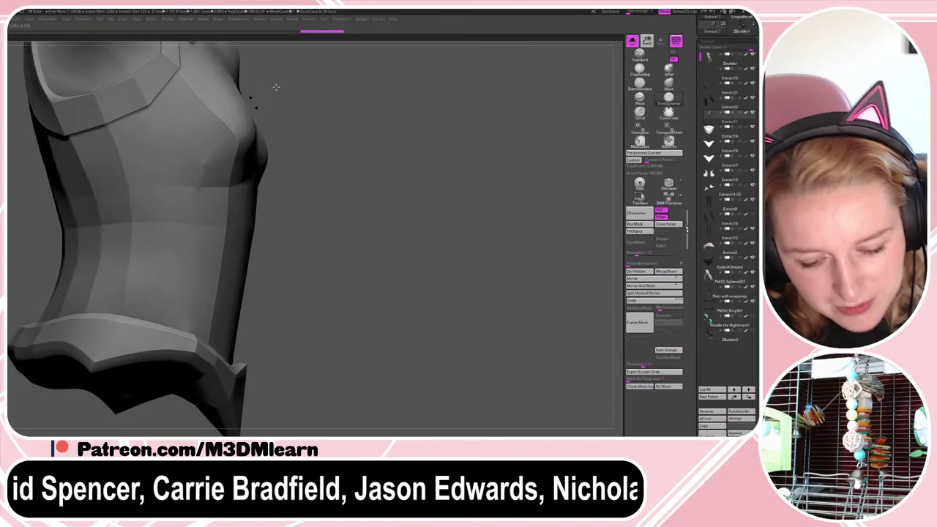
{"action": "left_click", "coordinate": [252, 98], "text": "ctrl+shift"}
{"action": "left_click", "coordinate": [251, 97], "text": "ctrl+shift"}
{"action": "left_click", "coordinate": [251, 98], "text": "ctrl+shift"}
{"action": "left_click", "coordinate": [251, 98], "text": "ctrl+shift"}
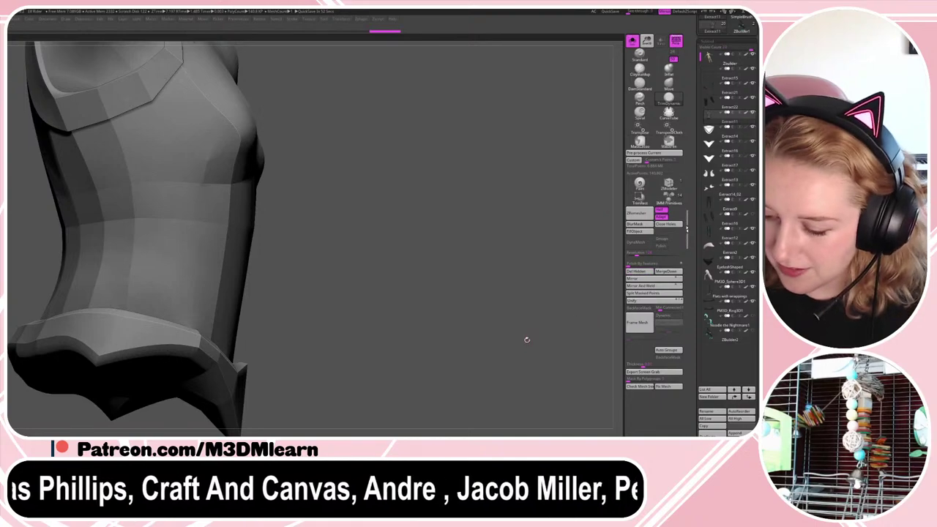
{"action": "left_click_drag", "start_coordinate": [526, 340], "coordinate": [603, 109], "text": "shift"}
{"action": "left_click_drag", "start_coordinate": [546, 222], "coordinate": [599, 184], "text": "alt"}
{"action": "left_click", "coordinate": [633, 41]}
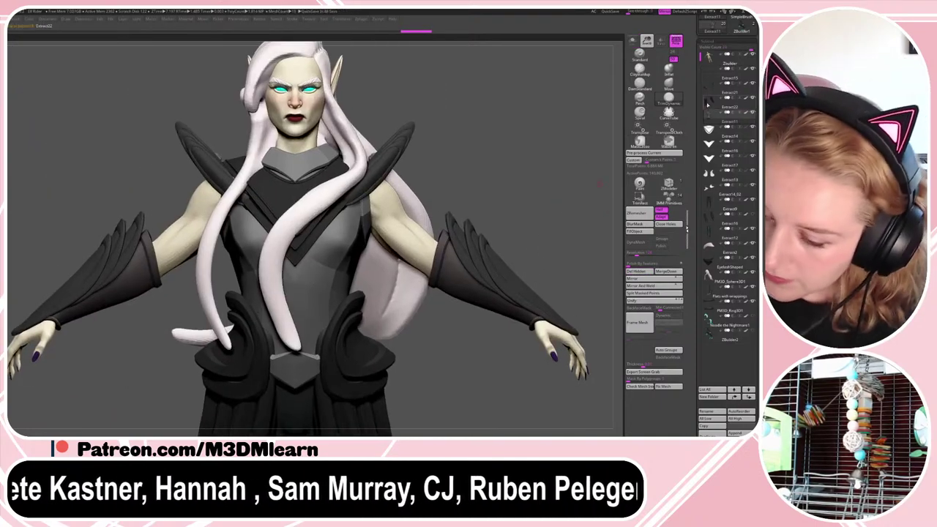
- Merge the Extract11 torso armour into the Extract22 feathers, and merge that combined piece into Extract21
{"action": "left_click", "coordinate": [708, 105]}
{"action": "left_click", "coordinate": [667, 273]}
{"action": "key", "text": "shift+f"}
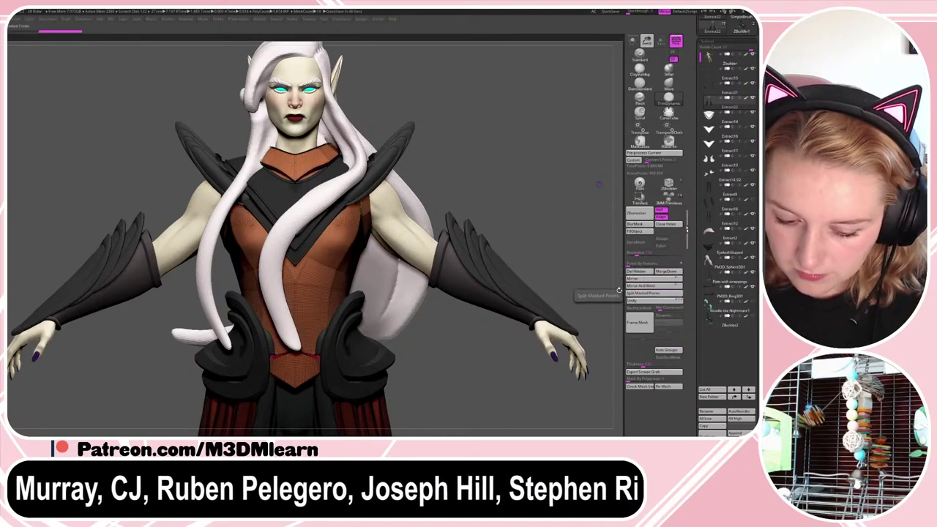
{"action": "left_click_drag", "start_coordinate": [582, 201], "coordinate": [603, 181]}
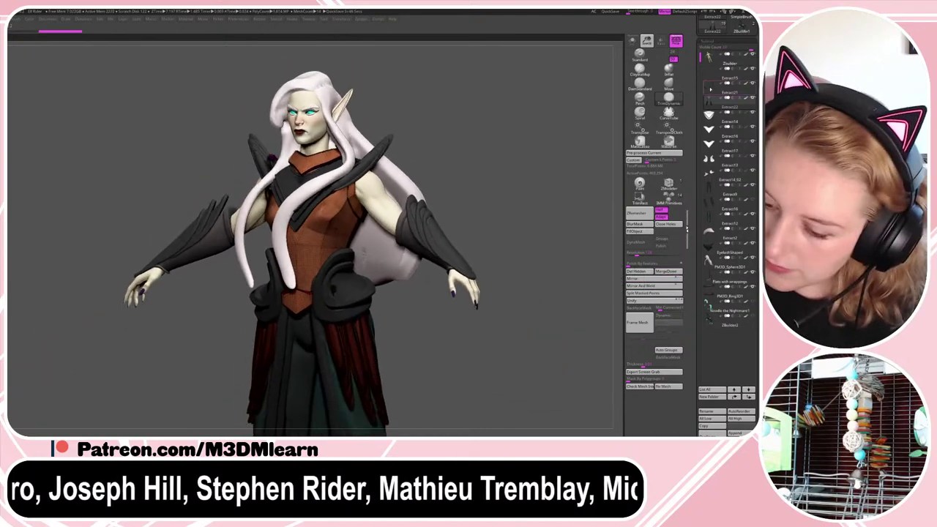
{"action": "left_click", "coordinate": [711, 87]}
{"action": "left_click", "coordinate": [671, 273]}
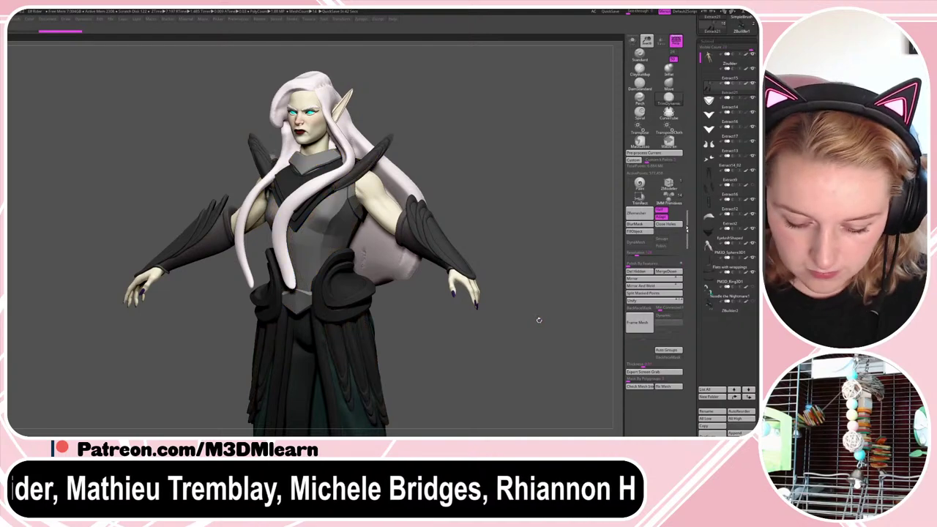
{"action": "key", "text": "shift+f"}
- Merge the V-shaped chest pieces Extract16 and Extract17 into the Extract14 chest panel
{"action": "left_click", "coordinate": [710, 101]}
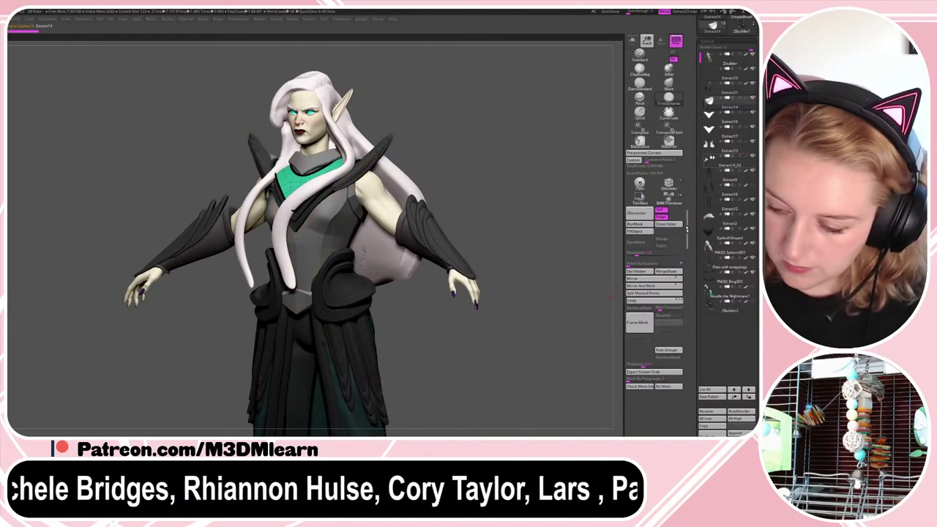
{"action": "left_click", "coordinate": [709, 117]}
{"action": "left_click", "coordinate": [708, 129]}
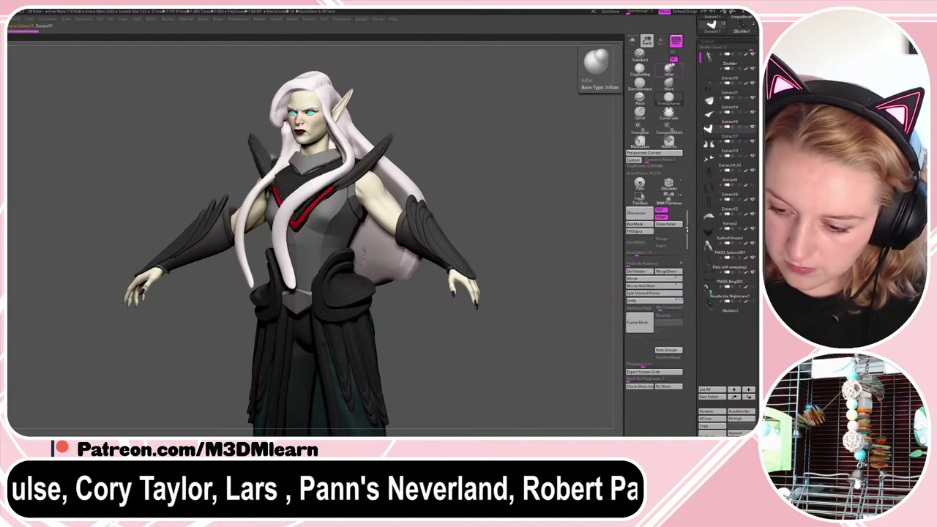
{"action": "left_click", "coordinate": [709, 103]}
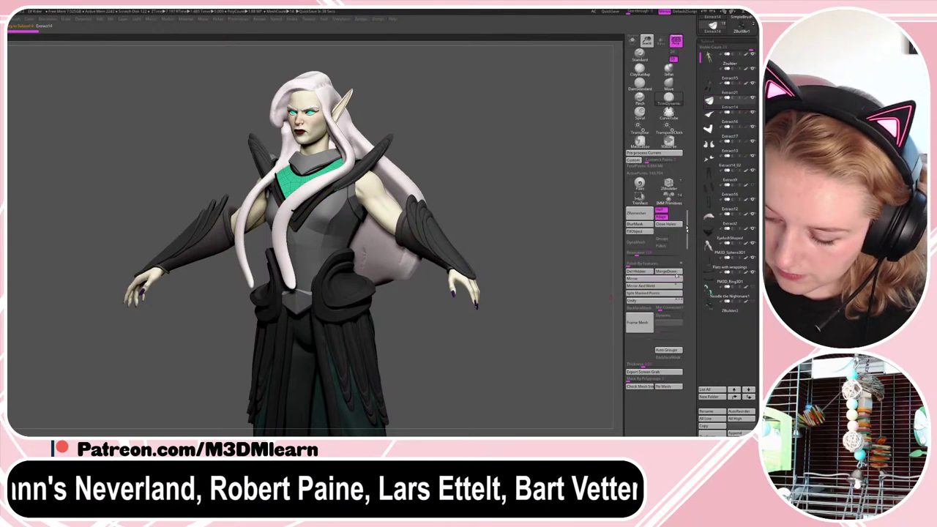
{"action": "left_click", "coordinate": [674, 272]}
{"action": "left_click", "coordinate": [674, 272]}
- Identify the two hip armour pieces and merge Extract14_02 into Extract13
{"action": "left_click", "coordinate": [708, 117]}
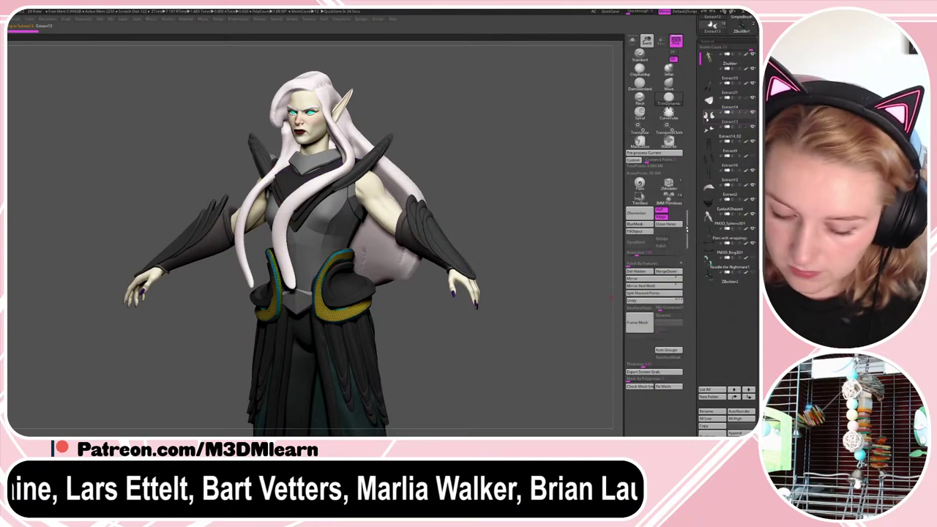
{"action": "key", "text": "shift+f"}
{"action": "key", "text": "shift+f"}
{"action": "left_click", "coordinate": [710, 130]}
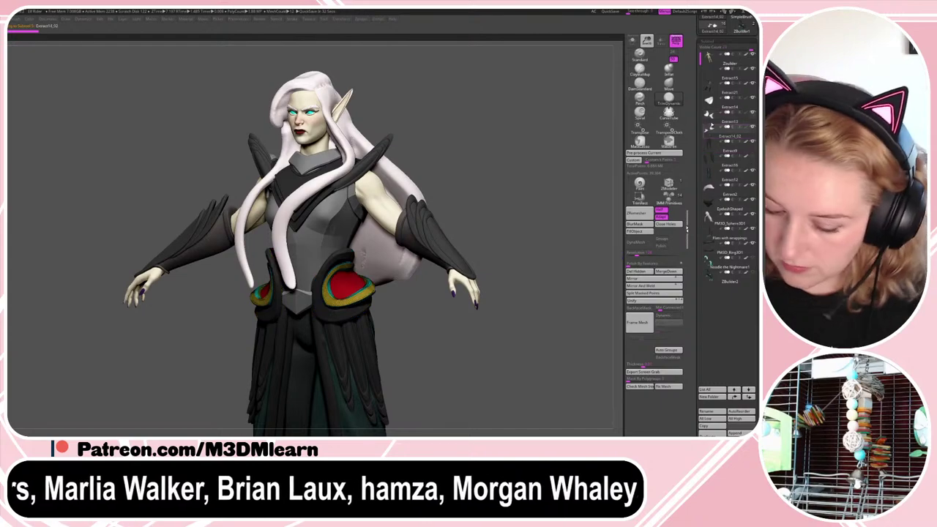
{"action": "left_click", "coordinate": [709, 117]}
{"action": "left_click", "coordinate": [673, 273]}
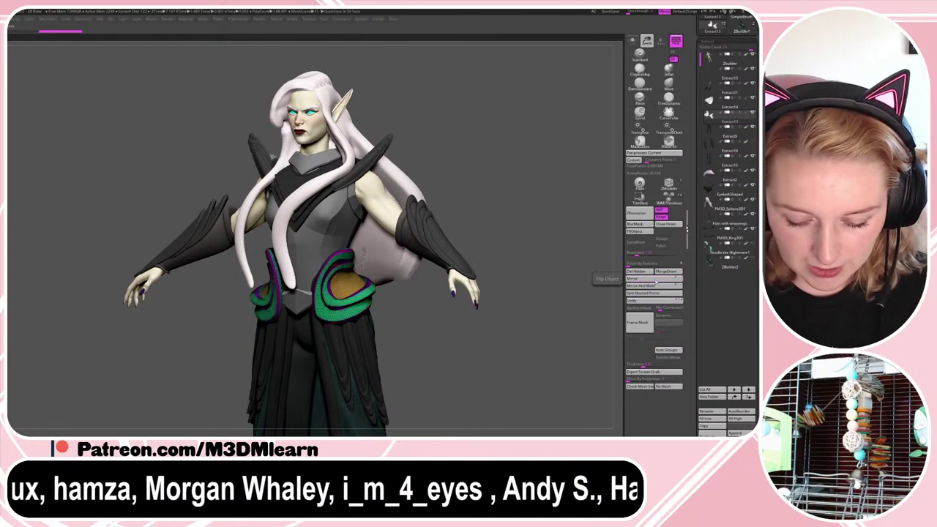
- Merge the Extract14 chest panels into the Extract21 torso outfit
{"action": "left_click", "coordinate": [722, 100]}
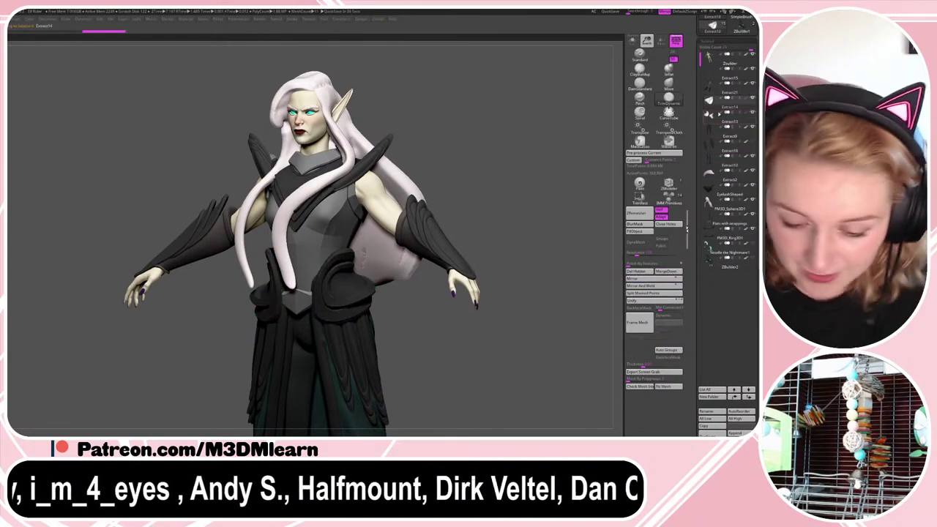
{"action": "key", "text": "shift+f"}
{"action": "left_click", "coordinate": [710, 86]}
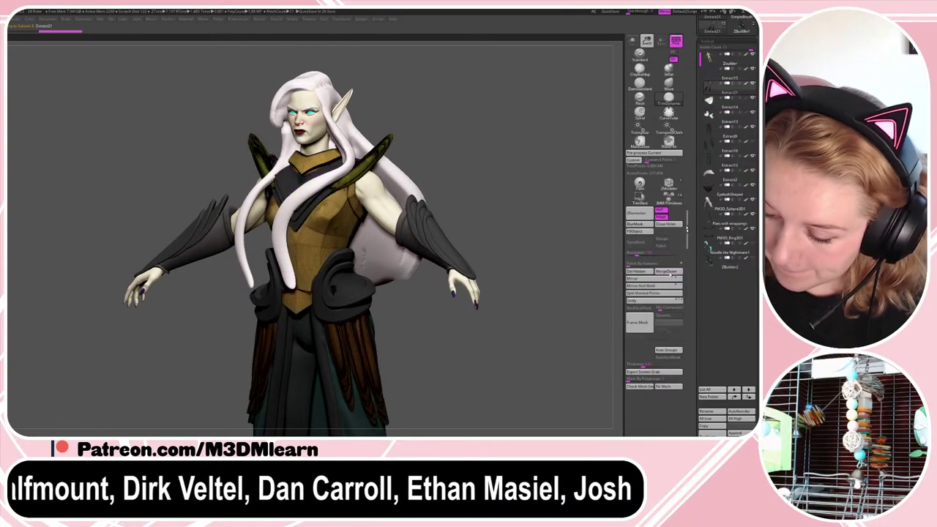
{"action": "left_click", "coordinate": [668, 273]}
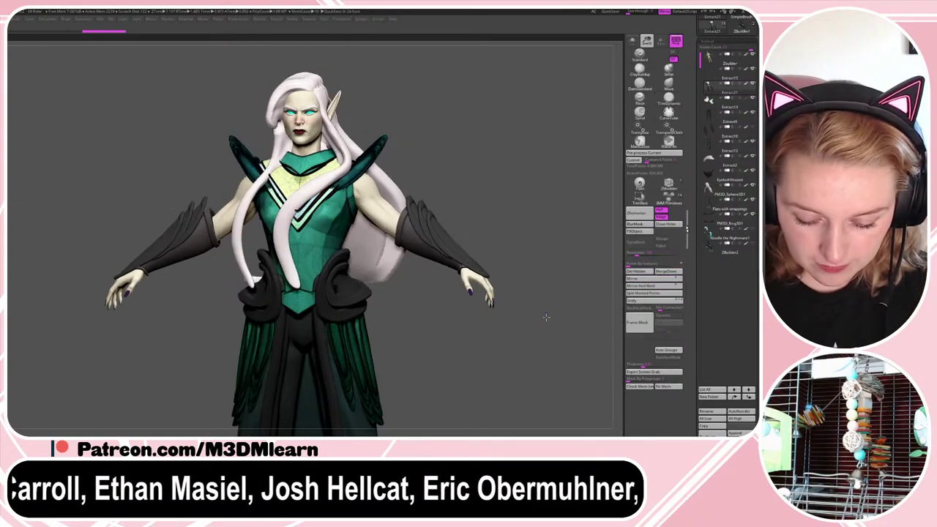
- Examine the lower-body subtools, isolating Extract9, and check the Extract2 eyebrows and the full figure
{"action": "mouse_move", "coordinate": [546, 317]}
{"action": "left_mouse_down", "text": "alt"}
{"action": "mouse_move", "coordinate": [540, 292]}
{"action": "mouse_move", "coordinate": [557, 312]}
{"action": "left_mouse_up", "text": "alt"}
{"action": "left_click", "coordinate": [713, 121]}
{"action": "left_click", "coordinate": [633, 41]}
{"action": "mouse_move", "coordinate": [541, 180]}
{"action": "left_mouse_down"}
{"action": "mouse_move", "coordinate": [527, 215]}
{"action": "mouse_move", "coordinate": [550, 187]}
{"action": "left_mouse_up"}
{"action": "left_click", "coordinate": [633, 42]}
{"action": "left_click_drag", "start_coordinate": [559, 220], "coordinate": [570, 301]}
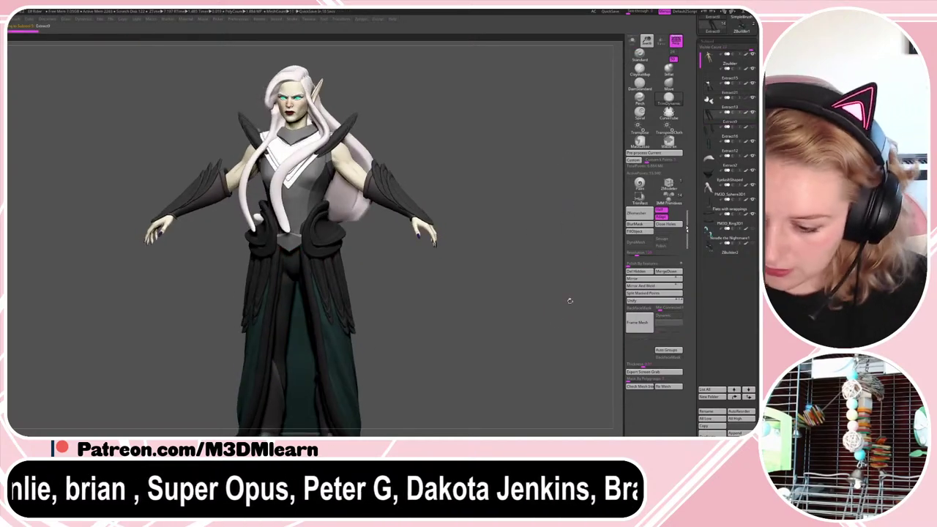
{"action": "left_click", "coordinate": [710, 134]}
{"action": "left_click_drag", "start_coordinate": [525, 343], "coordinate": [535, 260], "text": "alt"}
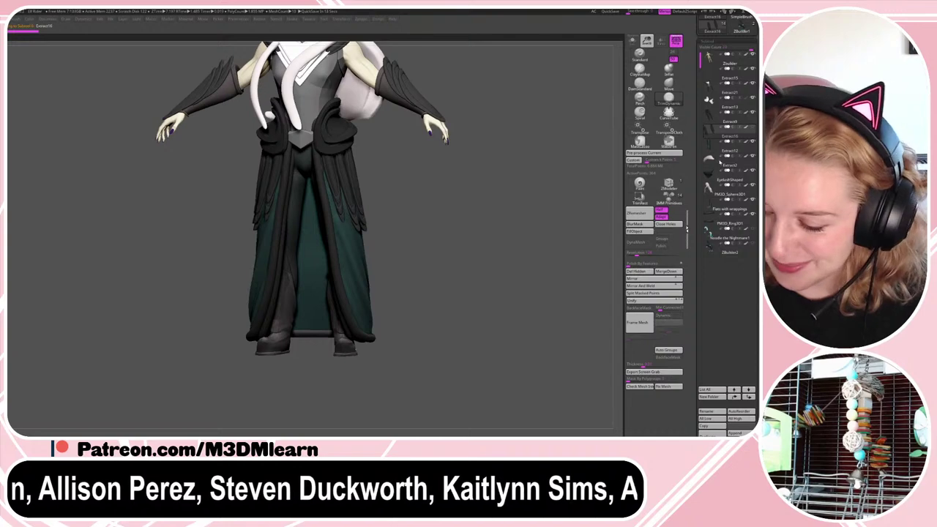
{"action": "left_click", "coordinate": [710, 160]}
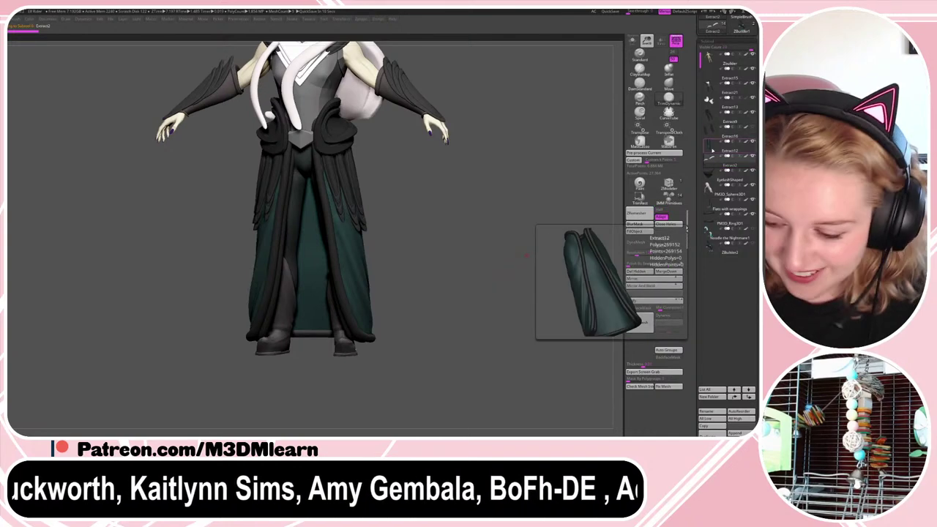
{"action": "left_click_drag", "start_coordinate": [570, 253], "coordinate": [565, 302], "text": "alt"}
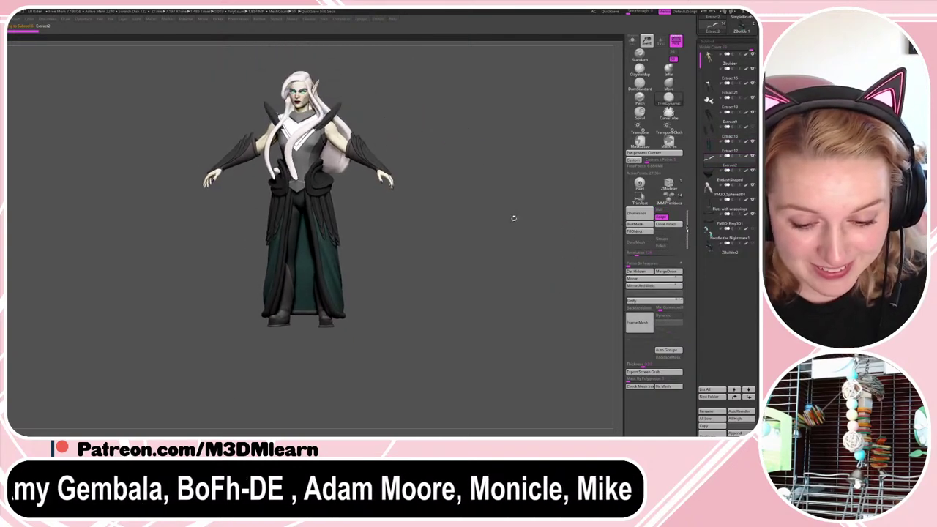
{"action": "left_click_drag", "start_coordinate": [388, 89], "coordinate": [425, 154], "text": "alt"}
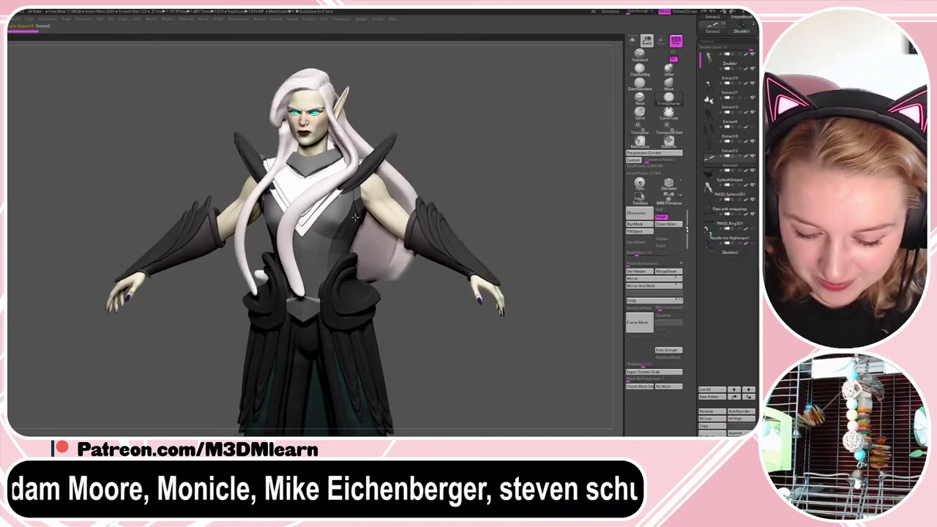
- Isolate Extract21, set Mask By Polygroups to its maximum and choose a stroke type for the Paint brush
{"action": "left_click", "coordinate": [331, 198], "text": "alt"}
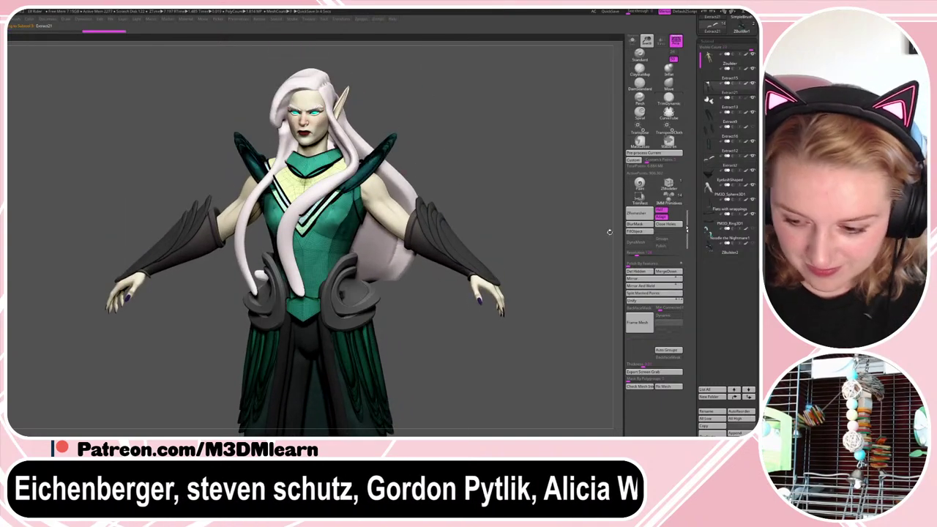
{"action": "left_click", "coordinate": [633, 43]}
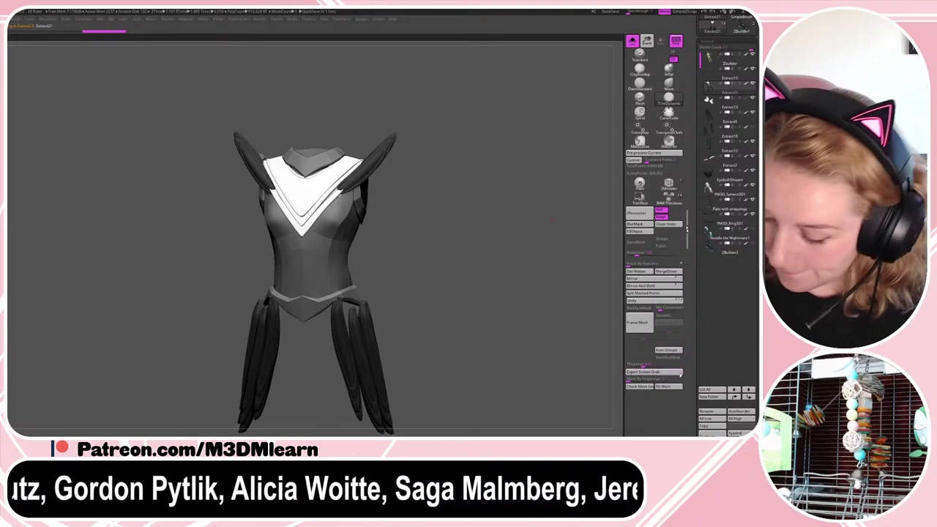
{"action": "left_click_drag", "start_coordinate": [689, 380], "coordinate": [690, 380]}
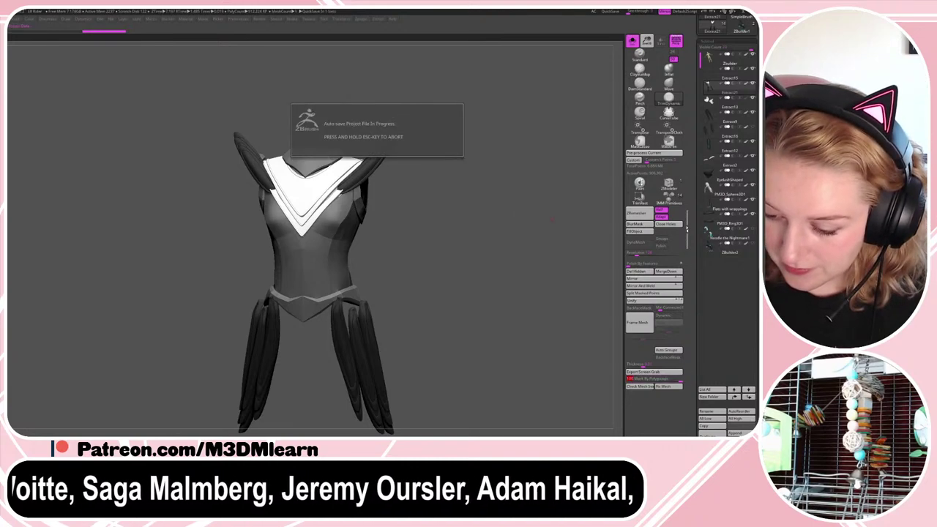
{"action": "left_click", "coordinate": [640, 184]}
{"action": "key", "text": "space"}
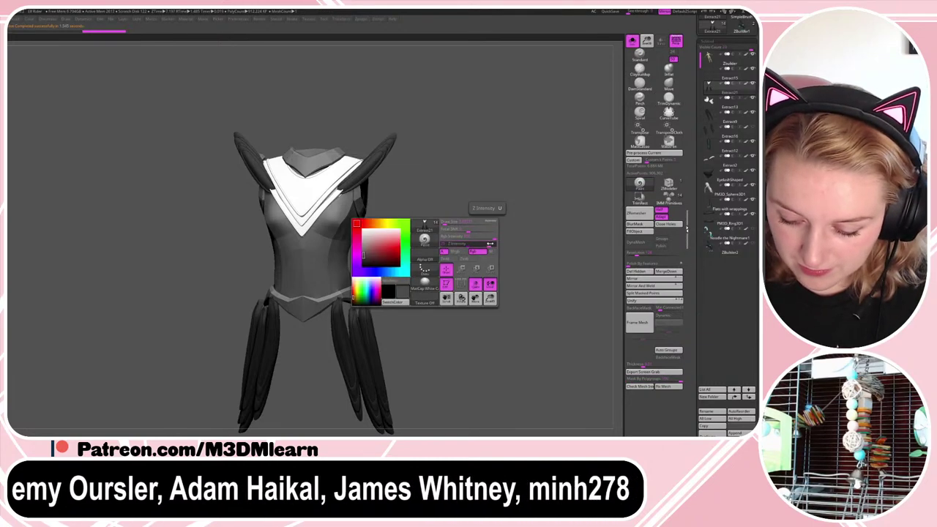
{"action": "left_click", "coordinate": [425, 269]}
{"action": "left_click", "coordinate": [255, 271]}
- Paint the torso armour black and the white V-shaped chest panels grey by polygroup, and show the whole character again
{"action": "left_click_drag", "start_coordinate": [308, 194], "coordinate": [545, 89]}
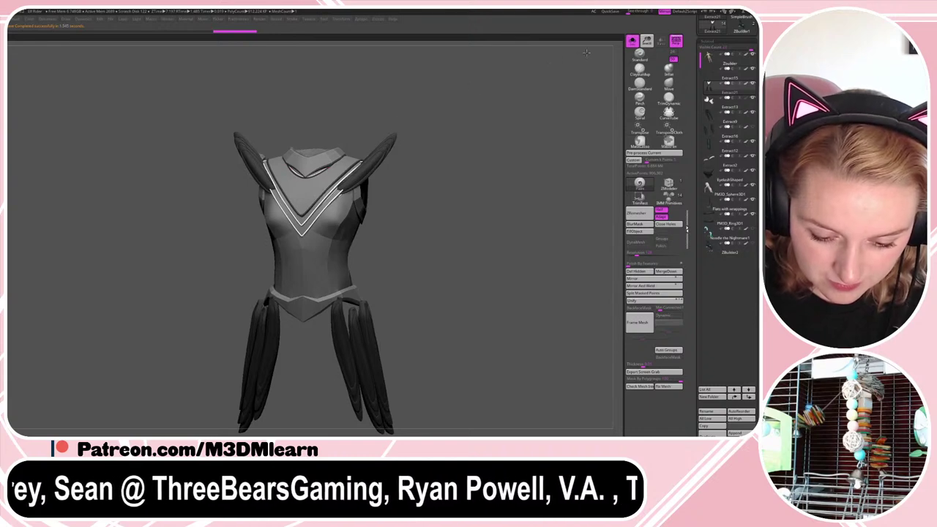
{"action": "left_click_drag", "start_coordinate": [347, 188], "coordinate": [433, 135]}
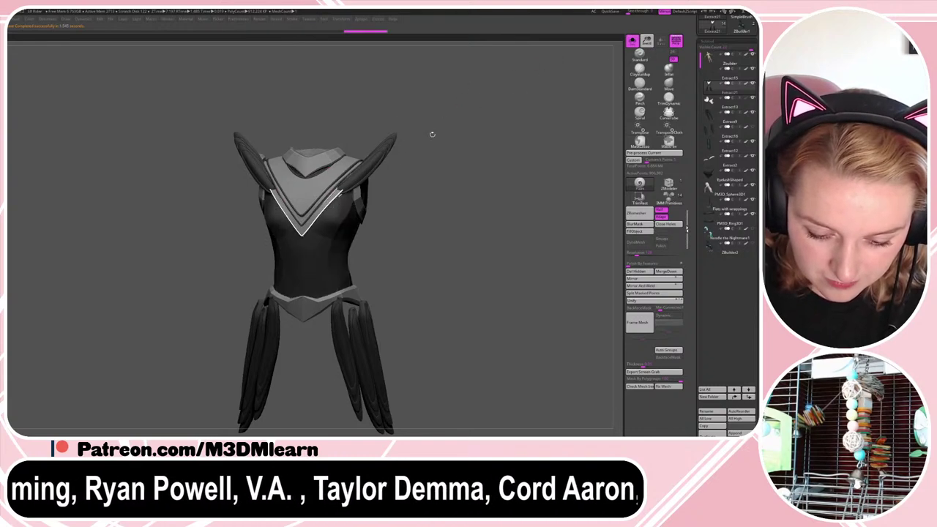
{"action": "key", "text": "ctrl+z"}
{"action": "key", "text": "ctrl+z"}
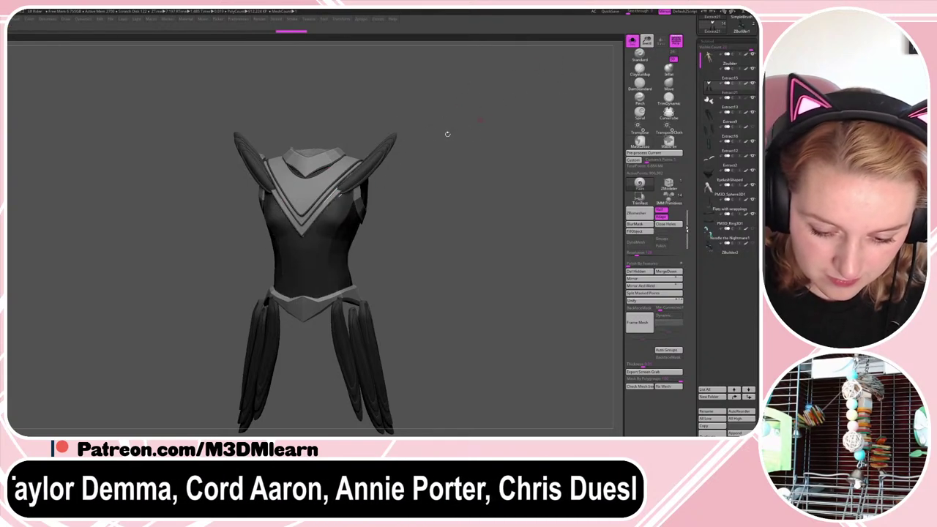
{"action": "left_click", "coordinate": [500, 70], "text": "ctrl"}
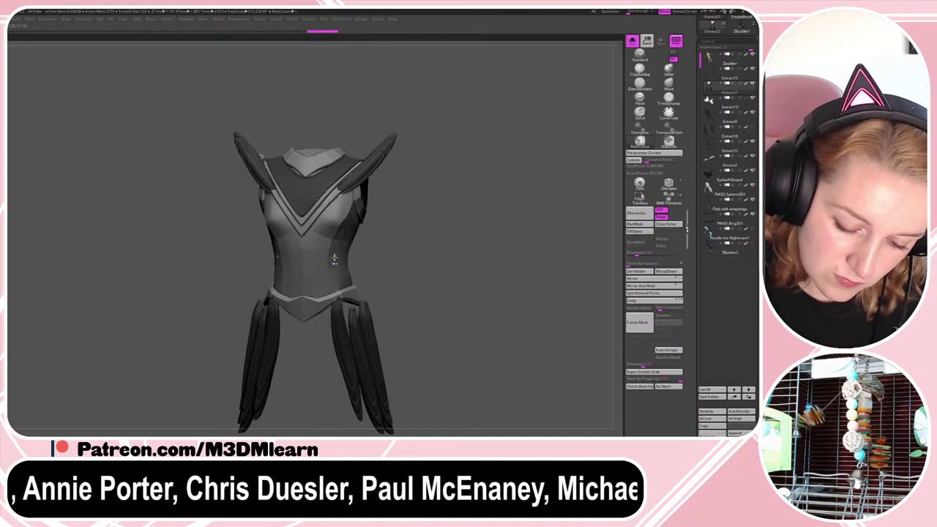
{"action": "key", "text": "ctrl+i"}
{"action": "left_click", "coordinate": [630, 44]}
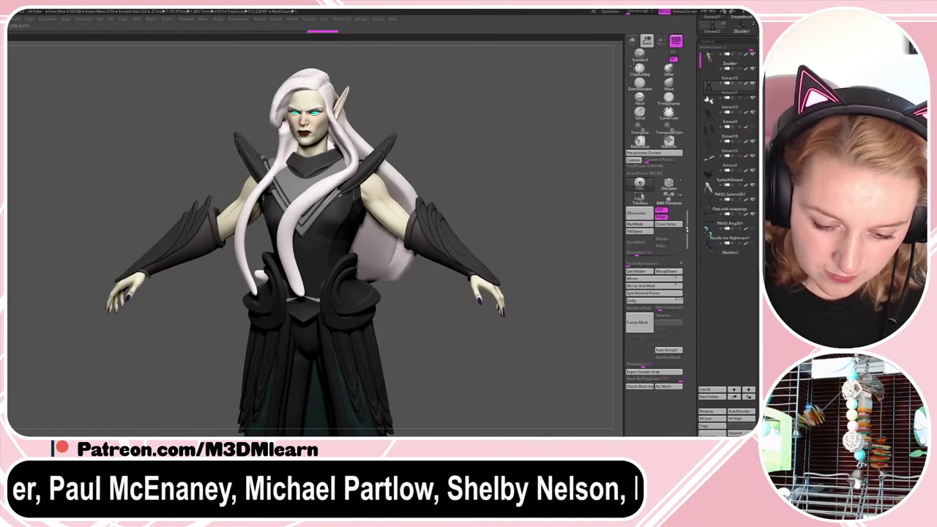
- Select the Extract13 hip armour and fill it with the current colour
{"action": "left_click_drag", "start_coordinate": [543, 152], "coordinate": [461, 227]}
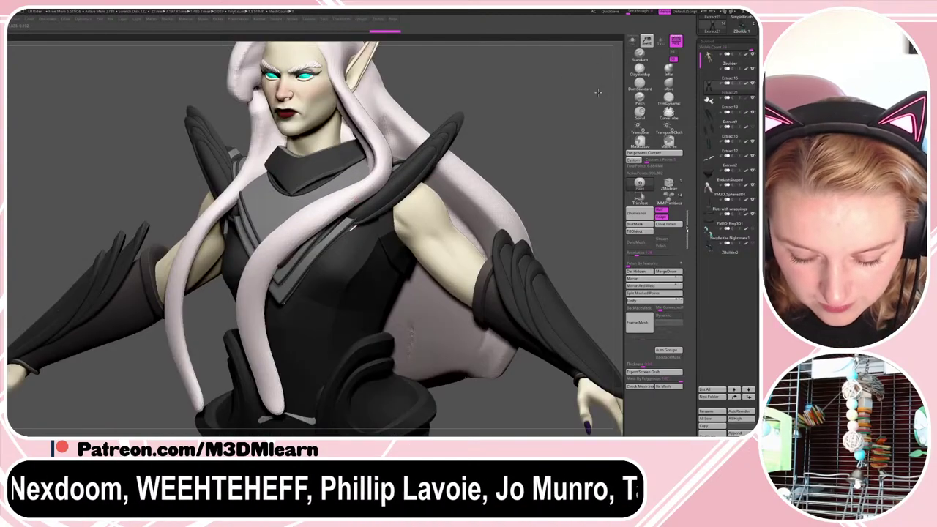
{"action": "key", "text": "f"}
{"action": "mouse_move", "coordinate": [580, 101]}
{"action": "left_mouse_down", "text": "ctrl"}
{"action": "mouse_move", "coordinate": [579, 184]}
{"action": "mouse_move", "coordinate": [571, 154]}
{"action": "mouse_move", "coordinate": [559, 191]}
{"action": "mouse_move", "coordinate": [567, 171]}
{"action": "mouse_move", "coordinate": [566, 186]}
{"action": "left_mouse_up", "text": "ctrl"}
{"action": "left_click_drag", "start_coordinate": [499, 293], "coordinate": [498, 241], "text": "alt"}
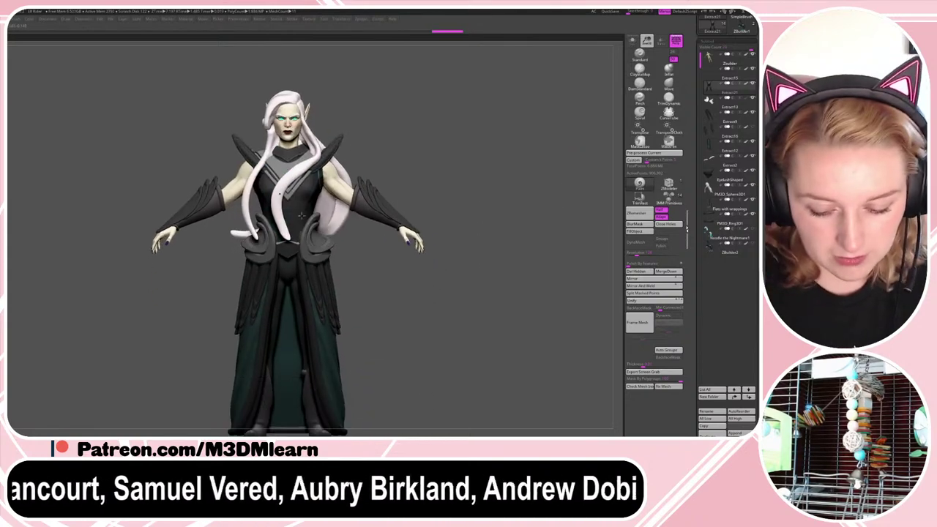
{"action": "left_click", "coordinate": [316, 244], "text": "alt"}
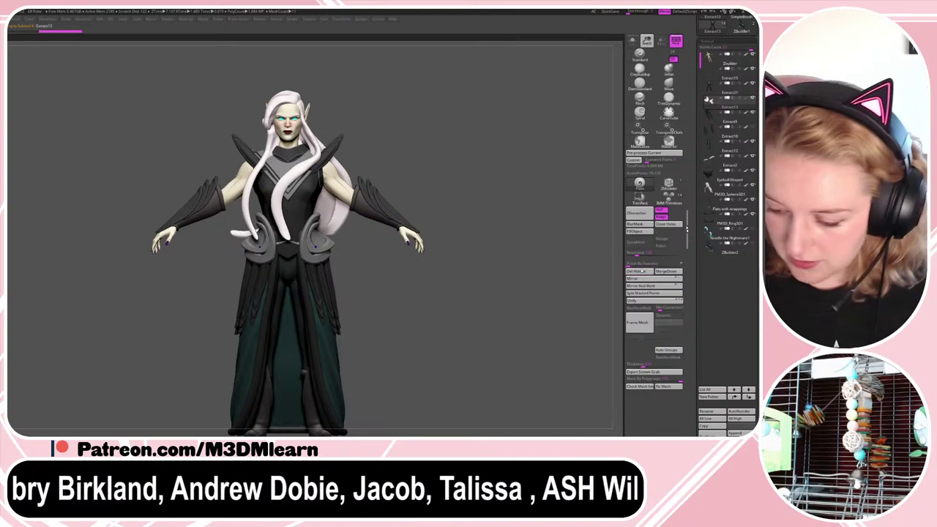
{"action": "left_click", "coordinate": [645, 233]}
{"action": "key", "text": "shift+f"}
{"action": "key", "text": "shift+f"}
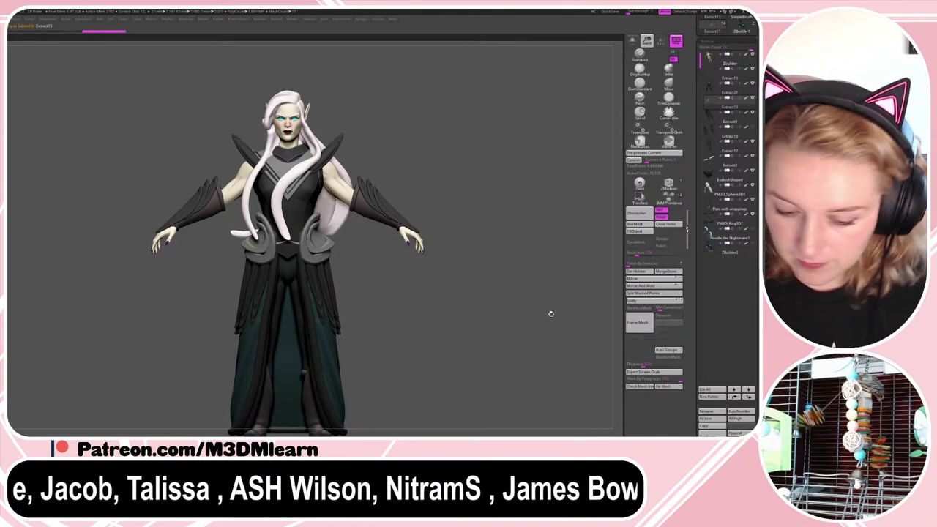
{"action": "left_click_drag", "start_coordinate": [551, 314], "coordinate": [556, 302]}
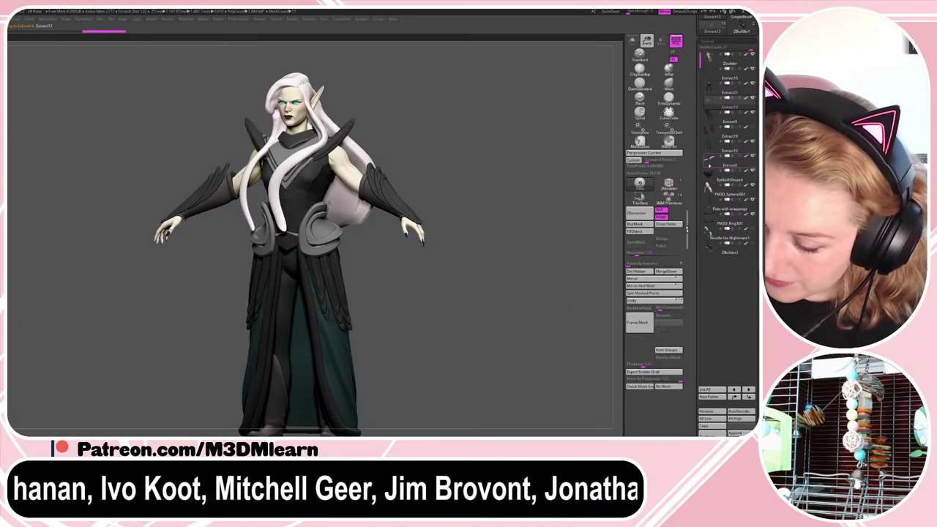
- Give the PM3D_Sphere3D1 hair a single polygroup, merge it into the Extract2 eyebrows and show the whole character again
{"action": "left_click", "coordinate": [710, 175]}
{"action": "left_click", "coordinate": [633, 42]}
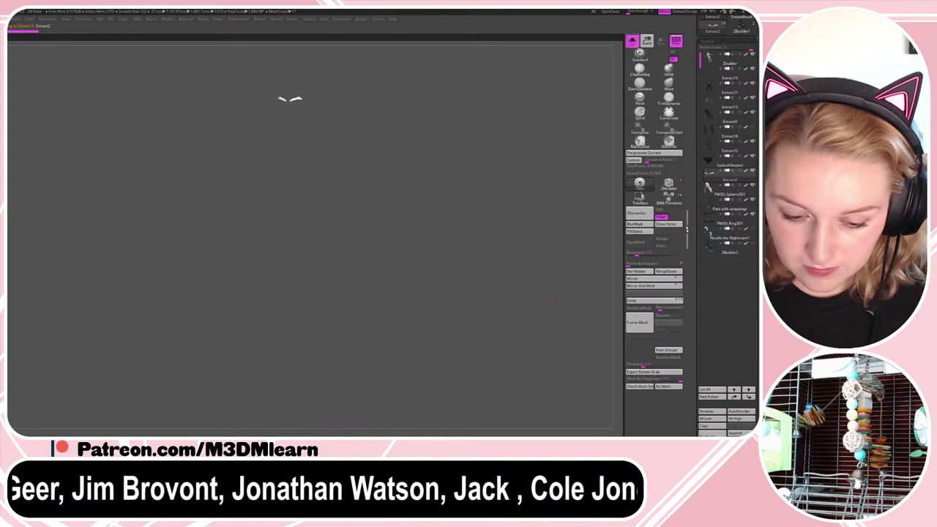
{"action": "key", "text": "shift+f"}
{"action": "left_click", "coordinate": [707, 191]}
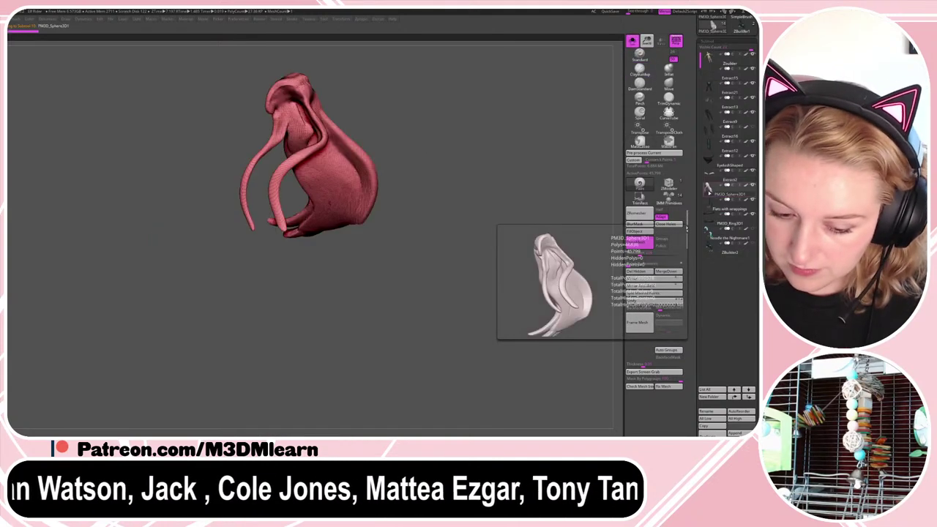
{"action": "key", "text": "ctrl+w"}
{"action": "left_click", "coordinate": [712, 176]}
{"action": "left_click", "coordinate": [669, 272]}
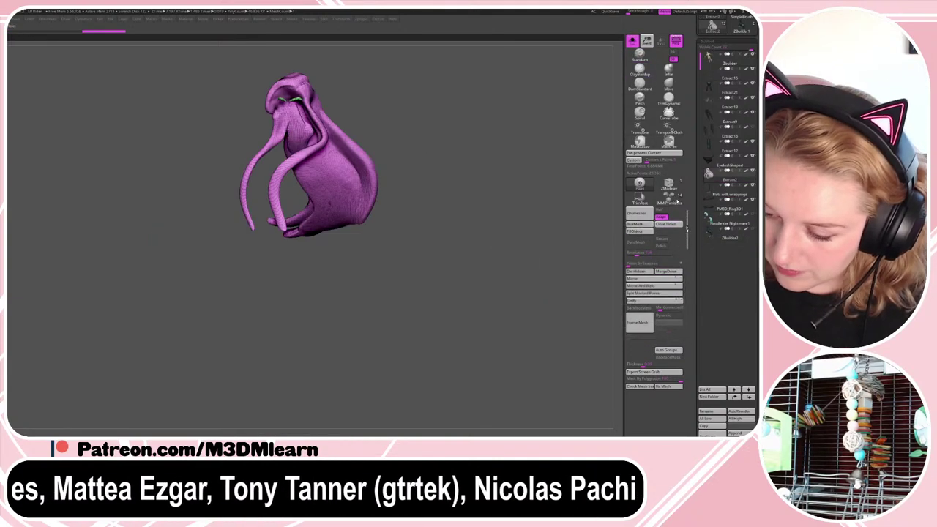
{"action": "left_click", "coordinate": [634, 42]}
- Isolate the PM3D_Ring3D1 subtool and delete it, shortening and re-extending the visible subtool list
{"action": "left_click", "coordinate": [708, 195]}
{"action": "key", "text": "shift+f"}
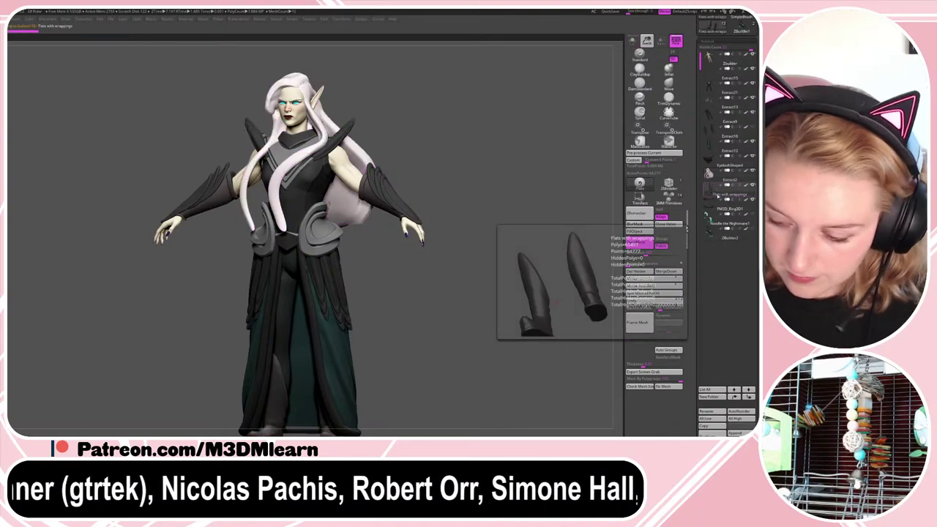
{"action": "left_click", "coordinate": [713, 209]}
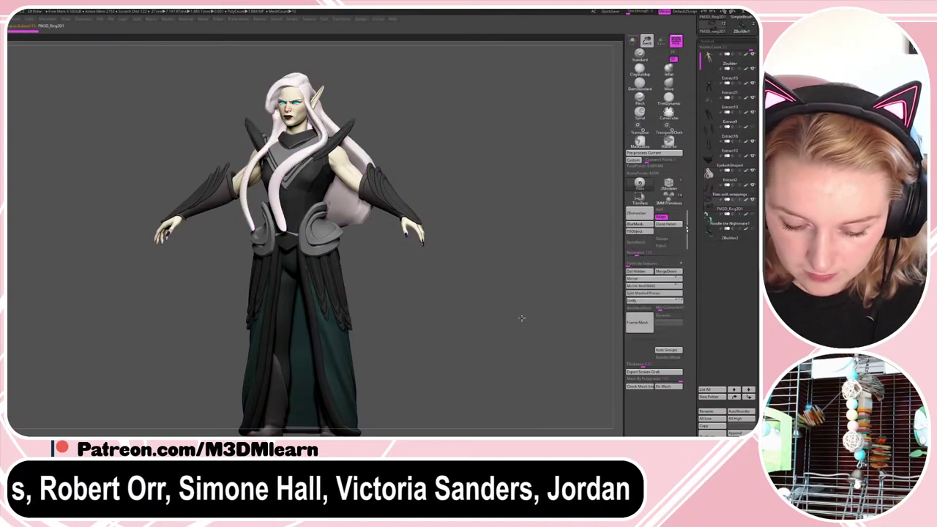
{"action": "left_click_drag", "start_coordinate": [522, 318], "coordinate": [469, 271]}
{"action": "left_click", "coordinate": [632, 41]}
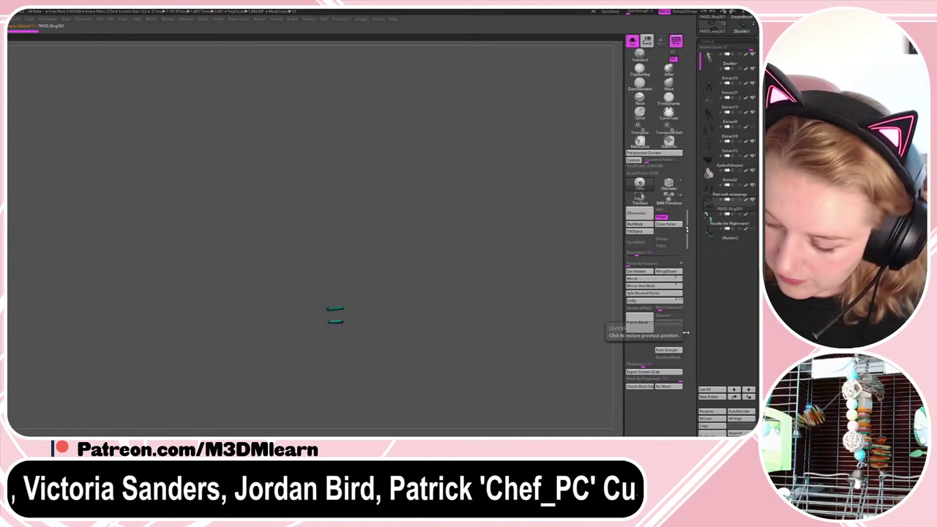
{"action": "left_click_drag", "start_coordinate": [726, 47], "coordinate": [705, 48]}
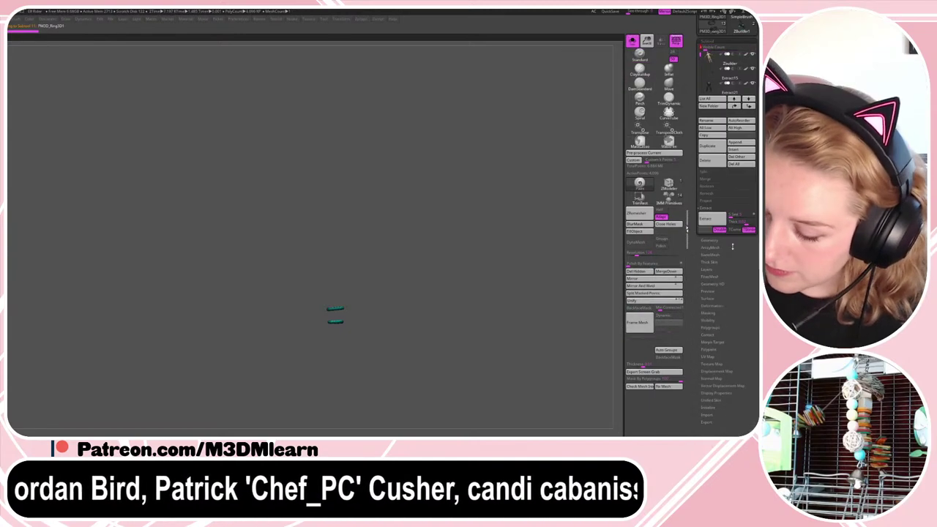
{"action": "left_click", "coordinate": [713, 161]}
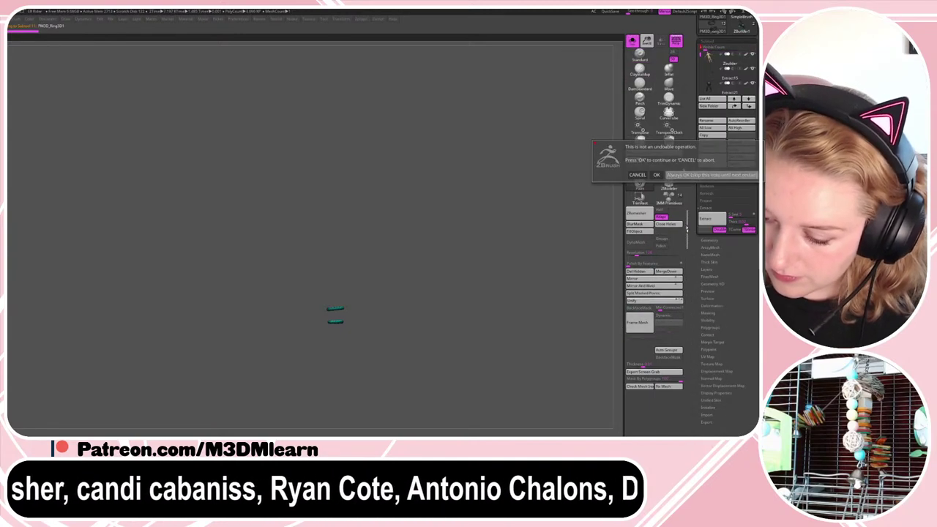
{"action": "left_click", "coordinate": [685, 174]}
{"action": "left_click_drag", "start_coordinate": [706, 49], "coordinate": [726, 48]}
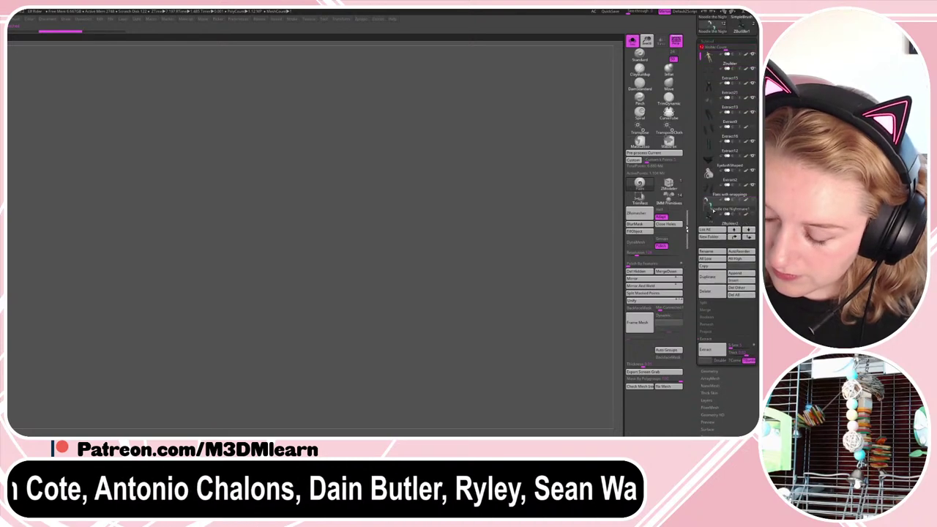
- Show the whole character, select the Flats with wrappings boots and adjust them with the Inflat brush
{"action": "left_click", "coordinate": [632, 41]}
{"action": "left_click_drag", "start_coordinate": [544, 237], "coordinate": [467, 236], "text": "shift"}
{"action": "left_click", "coordinate": [324, 350], "text": "alt"}
{"action": "mouse_move", "coordinate": [523, 247]}
{"action": "left_mouse_down"}
{"action": "mouse_move", "coordinate": [543, 245]}
{"action": "mouse_move", "coordinate": [521, 256]}
{"action": "left_mouse_up"}
{"action": "key", "text": "b"}
{"action": "key", "text": "p"}
{"action": "key", "text": "a"}
{"action": "key", "text": "space"}
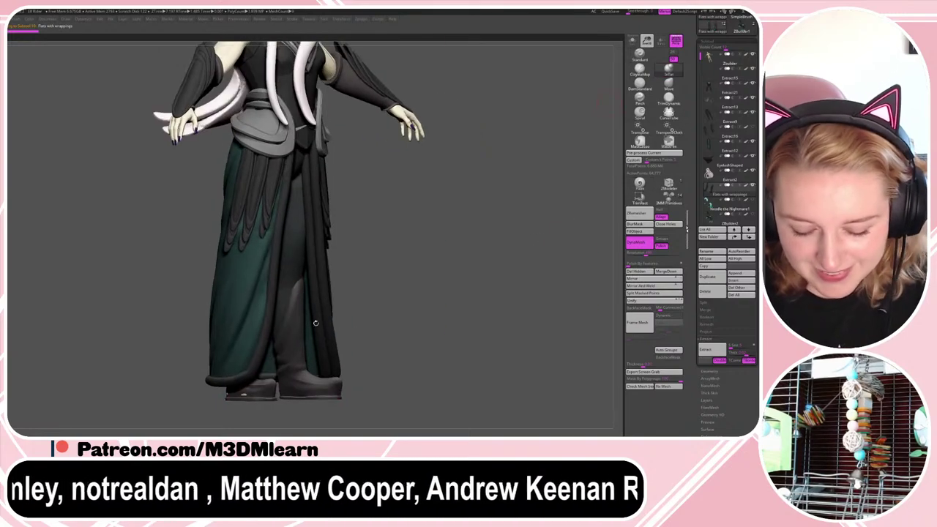
{"action": "mouse_move", "coordinate": [481, 287]}
{"action": "left_mouse_down"}
{"action": "mouse_move", "coordinate": [473, 266]}
{"action": "mouse_move", "coordinate": [482, 261]}
{"action": "mouse_move", "coordinate": [487, 290]}
{"action": "left_mouse_up"}
{"action": "left_click", "coordinate": [484, 259], "text": "ctrl"}
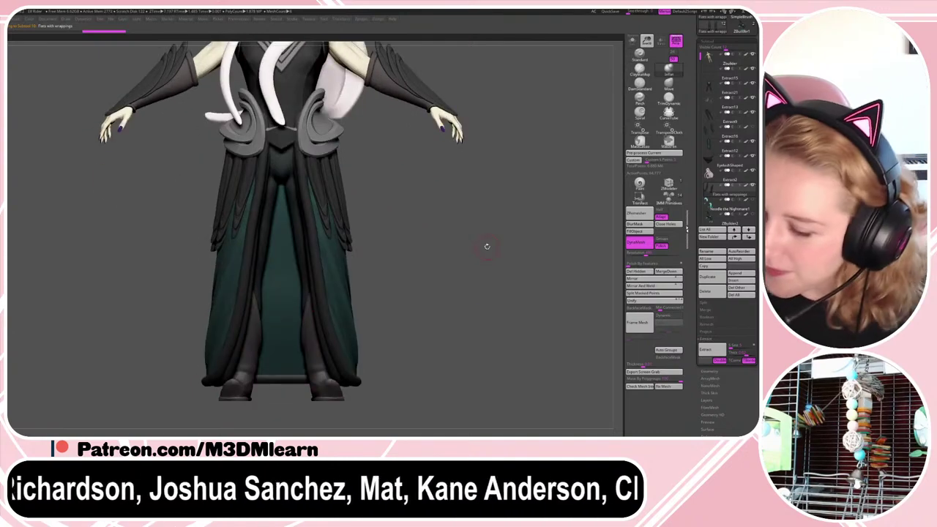
- Check the EyelashShaped subtool in isolation and merge it with the Extract2 eyebrow and hair subtool below
{"action": "left_click", "coordinate": [715, 178]}
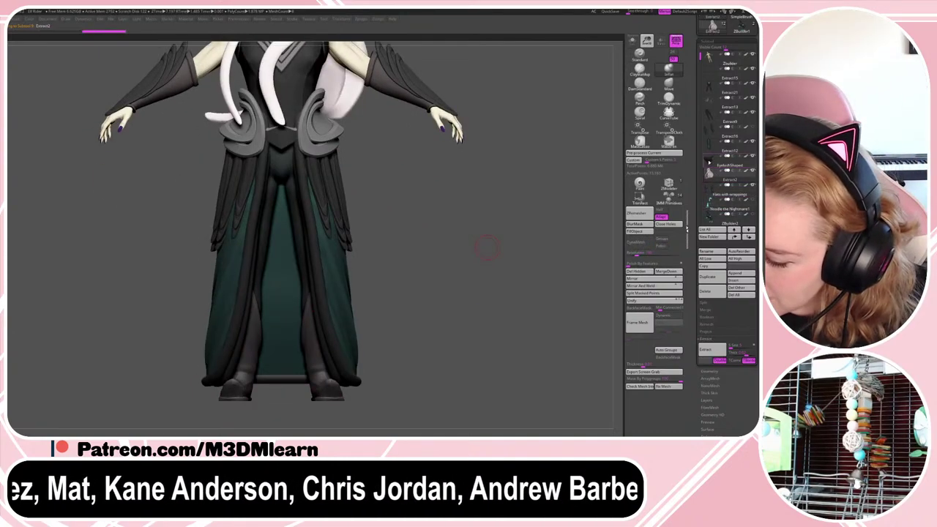
{"action": "left_click", "coordinate": [715, 166]}
{"action": "left_click_drag", "start_coordinate": [542, 256], "coordinate": [520, 246], "text": "alt"}
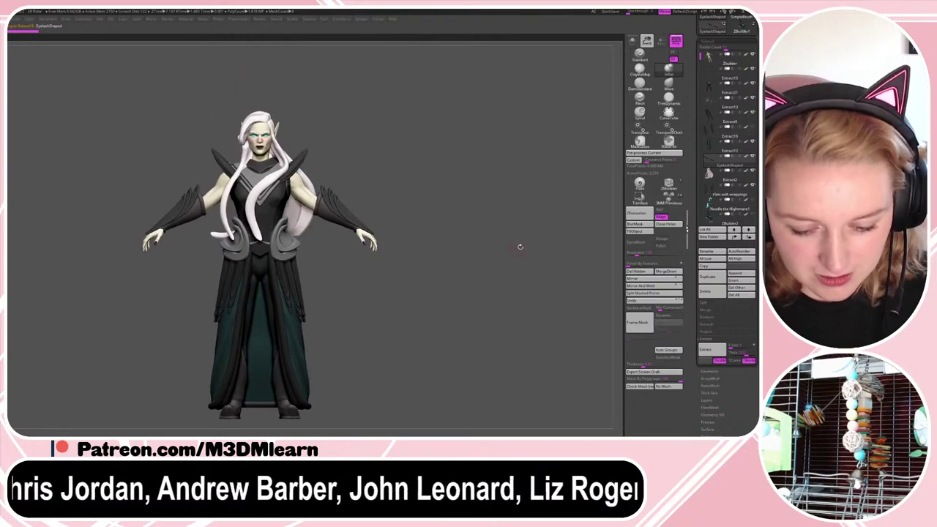
{"action": "left_click_drag", "start_coordinate": [564, 217], "coordinate": [541, 208]}
{"action": "left_click", "coordinate": [632, 43]}
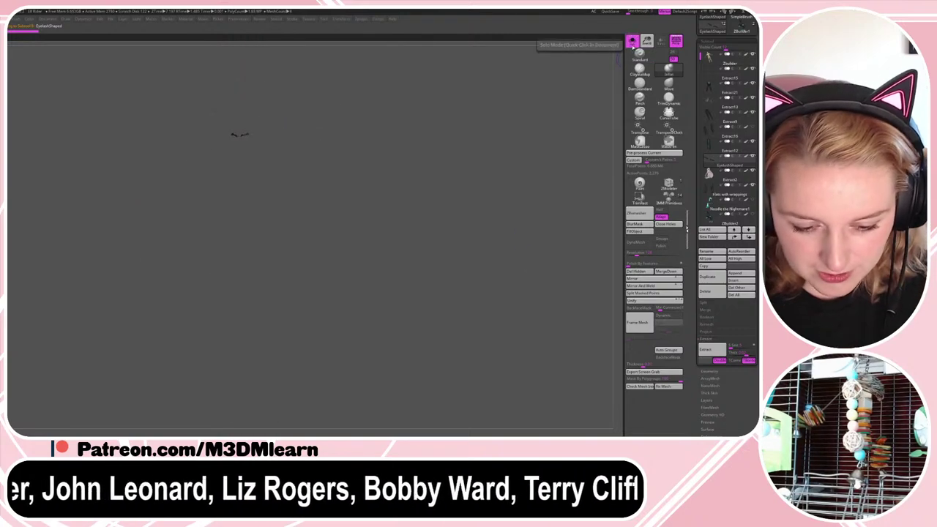
{"action": "left_click", "coordinate": [632, 42]}
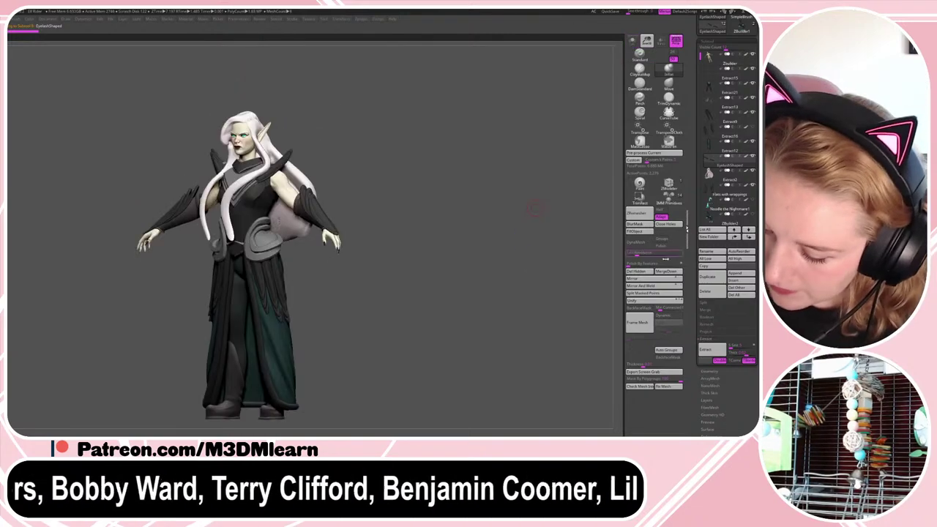
{"action": "left_click", "coordinate": [668, 271]}
- Select the shin plates subtool, try to shift the plates sideways with the gizmo and undo the last move
{"action": "left_click", "coordinate": [712, 178]}
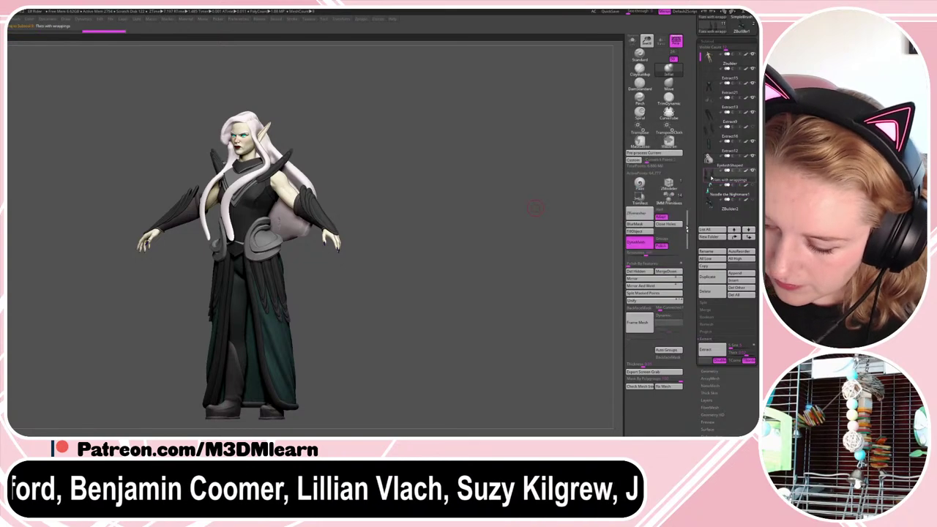
{"action": "left_click", "coordinate": [709, 135]}
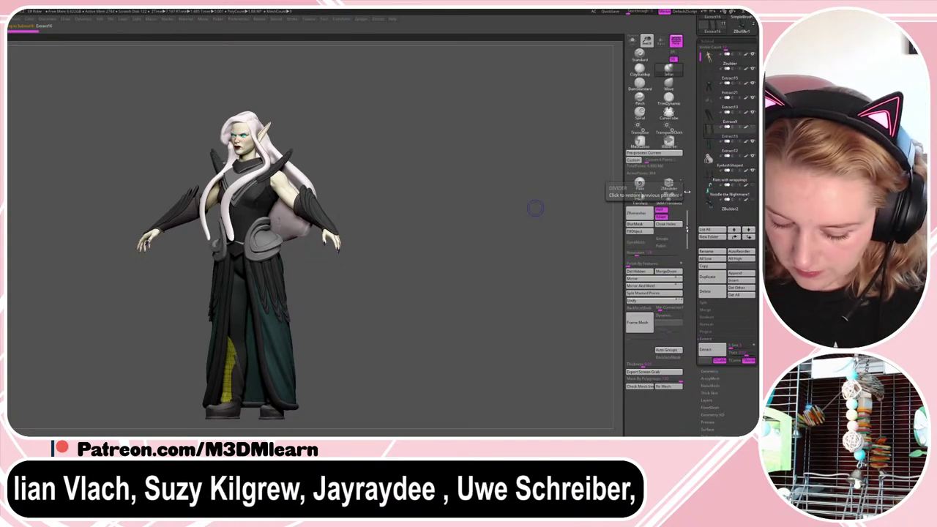
{"action": "key", "text": "w"}
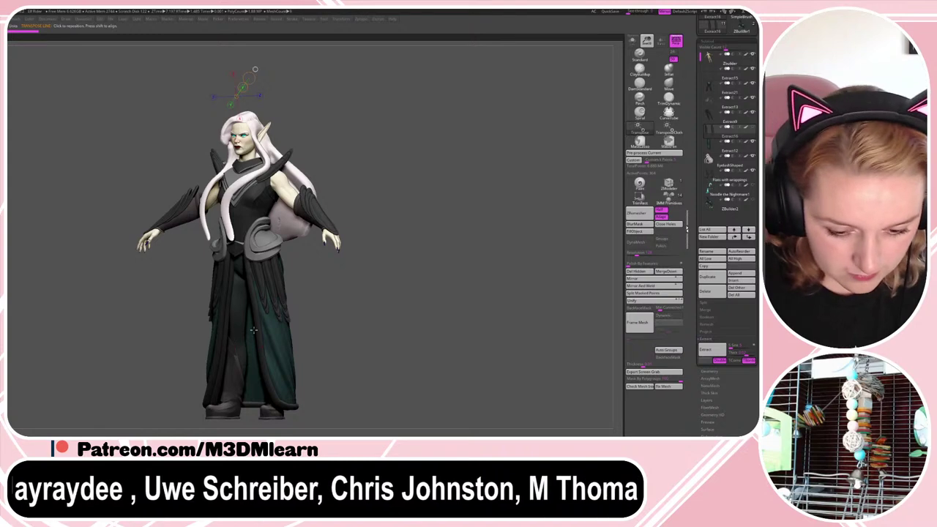
{"action": "left_click", "coordinate": [239, 355]}
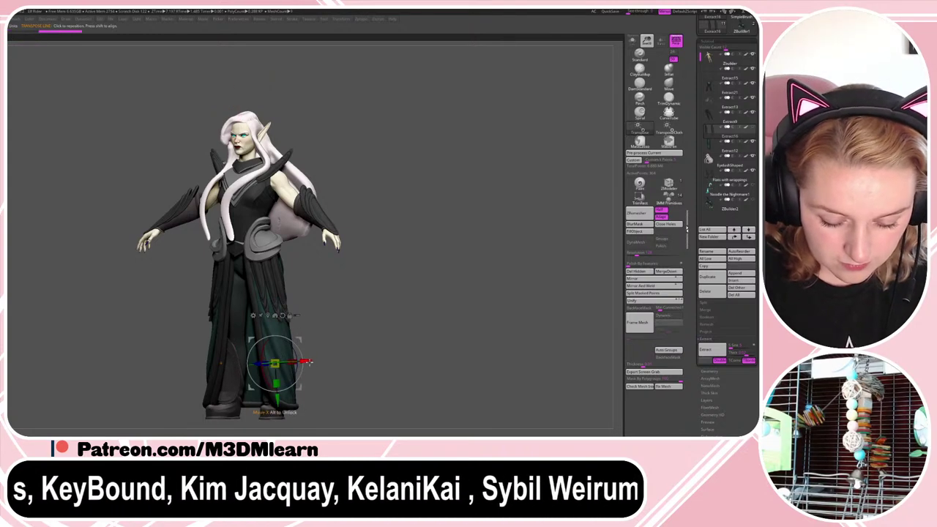
{"action": "left_click_drag", "start_coordinate": [310, 361], "coordinate": [306, 361]}
{"action": "key", "text": "q"}
{"action": "left_click_drag", "start_coordinate": [399, 308], "coordinate": [451, 310]}
{"action": "key", "text": "ctrl+z"}
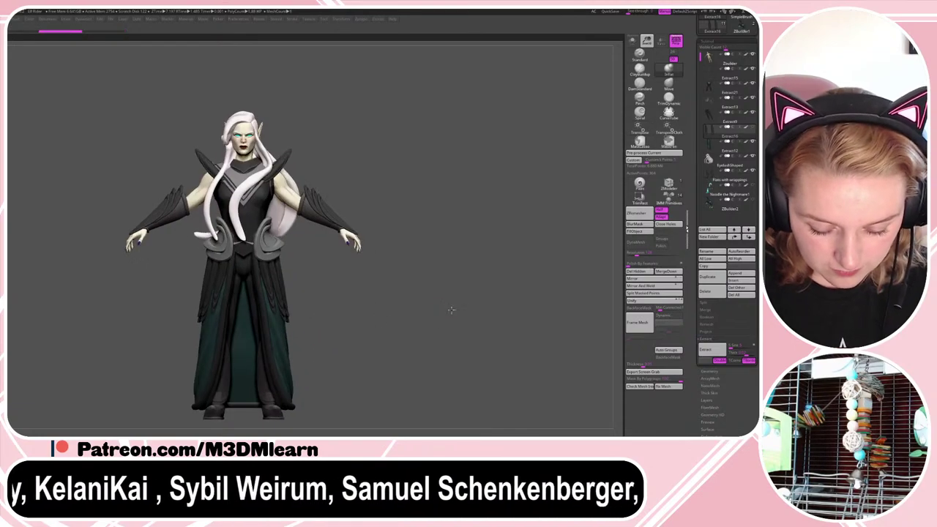
- Isolate and frame the shin plates, inspect their wireframe and turn on dynamic subdivision
{"action": "key", "text": "f"}
{"action": "left_click", "coordinate": [632, 41]}
{"action": "key", "text": "f"}
{"action": "key", "text": "f"}
{"action": "key", "text": "shift+f"}
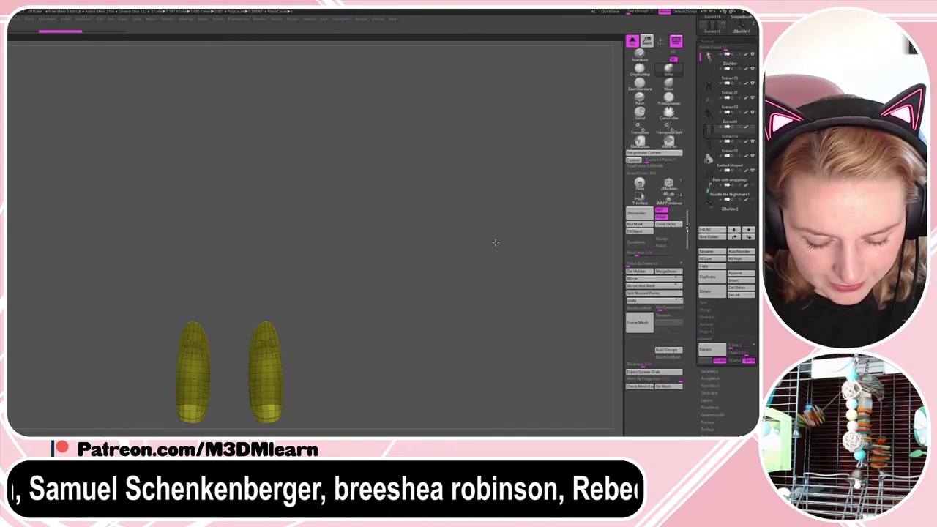
{"action": "key", "text": "f"}
{"action": "key", "text": "shift+f"}
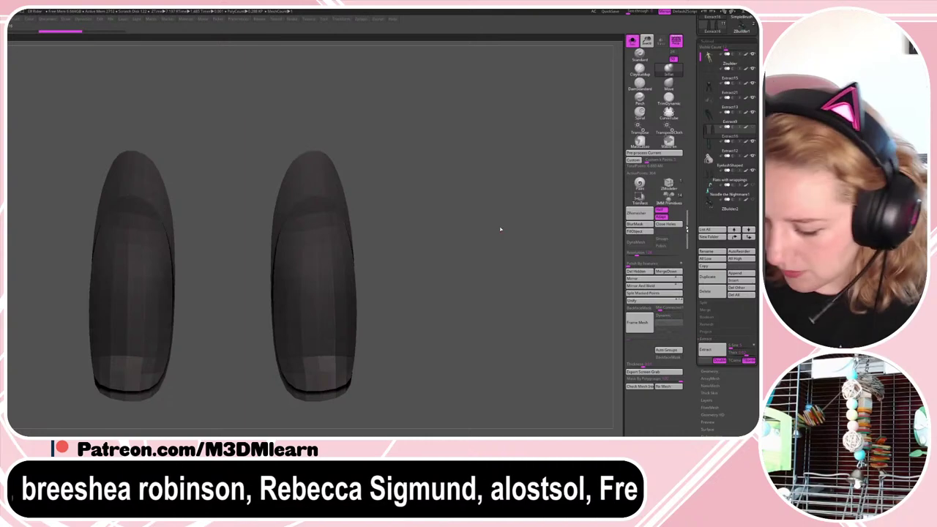
{"action": "key", "text": "shift+f"}
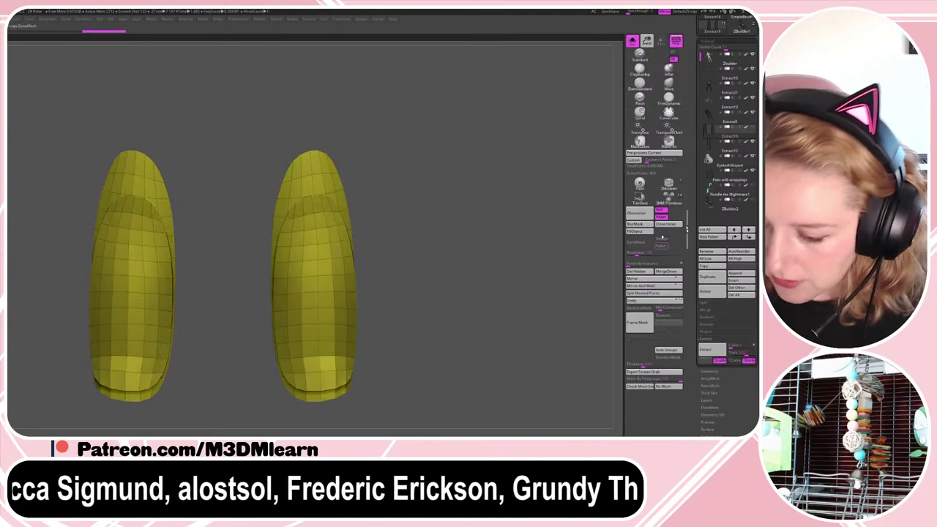
{"action": "left_click_drag", "start_coordinate": [541, 223], "coordinate": [523, 227]}
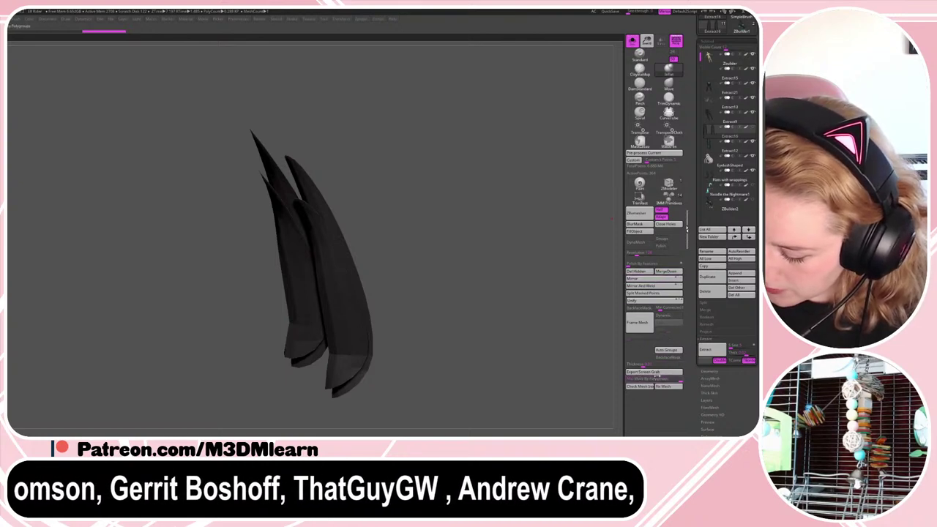
{"action": "left_click", "coordinate": [670, 315]}
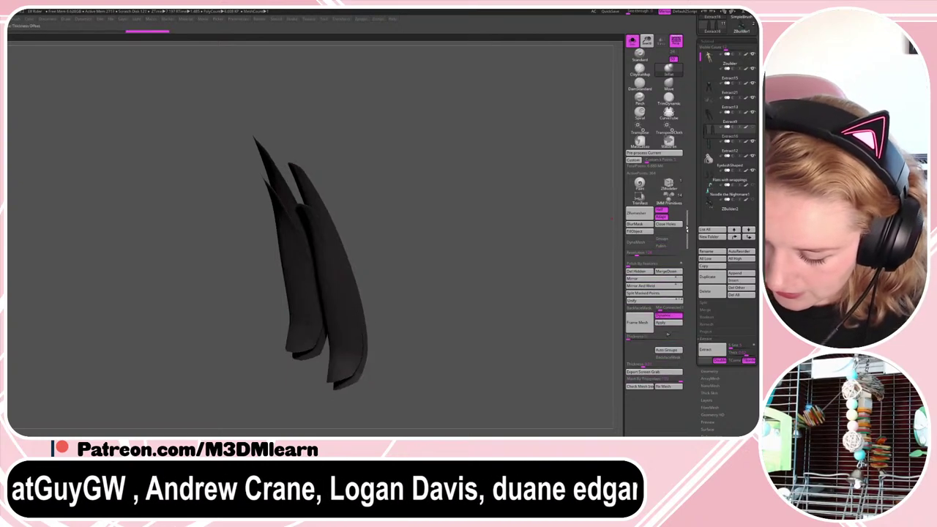
- Give the shin plates an offset thickness through dynamic subdivision and apply it to the mesh
{"action": "left_click", "coordinate": [649, 338]}
{"action": "left_click", "coordinate": [660, 331]}
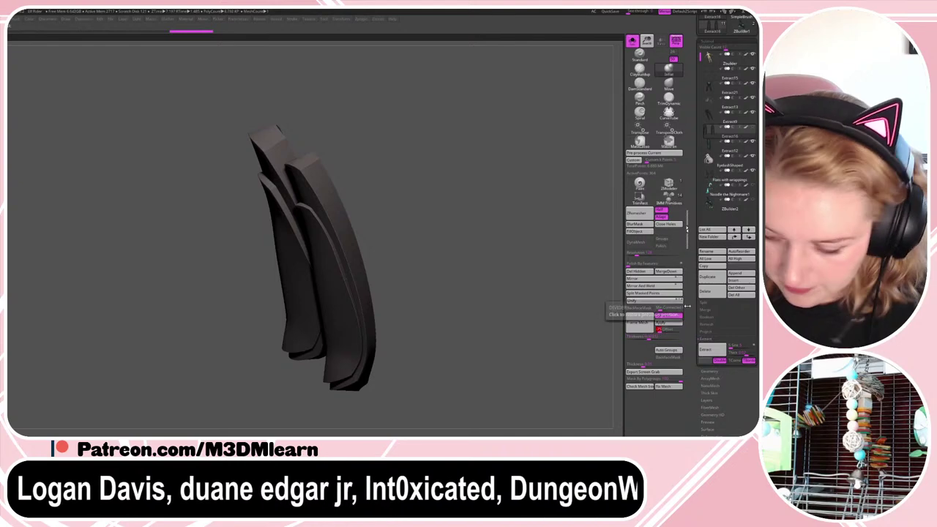
{"action": "left_click", "coordinate": [669, 323]}
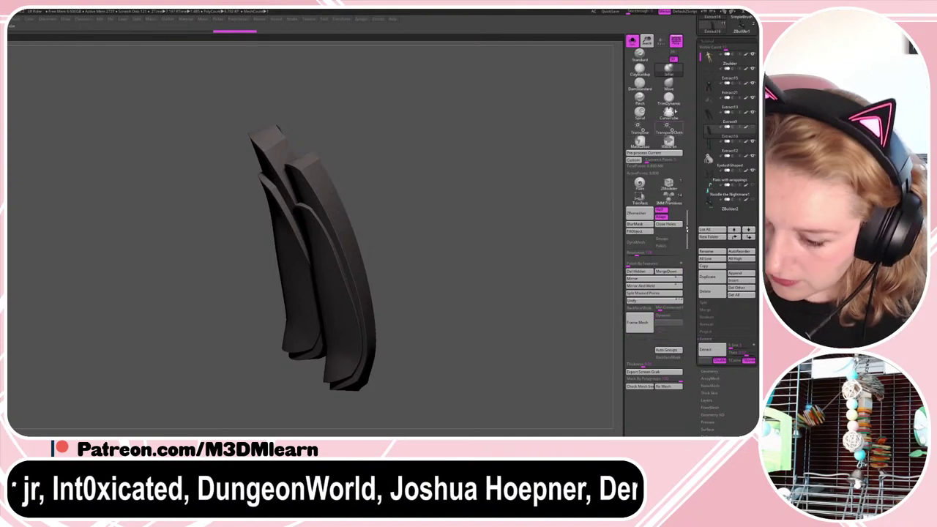
{"action": "left_click_drag", "start_coordinate": [550, 249], "coordinate": [517, 253]}
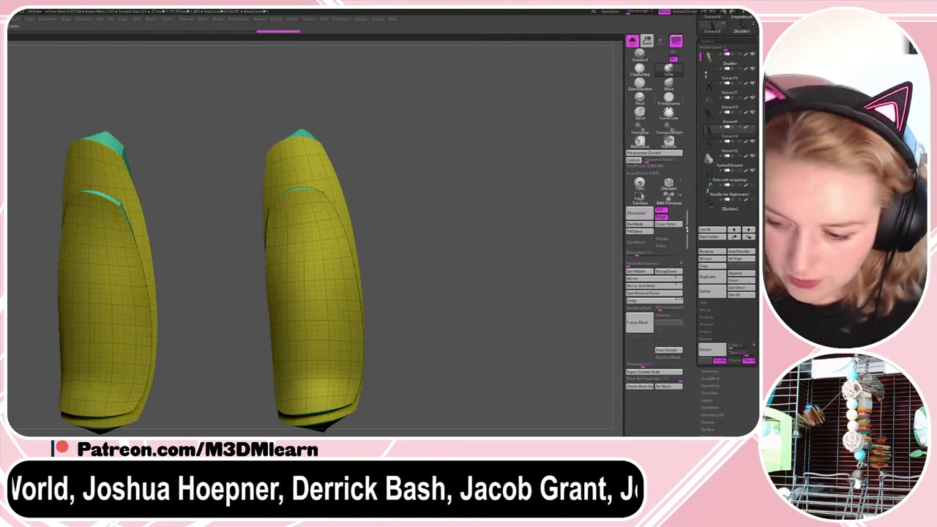
- Open the geometry settings, compare the thickened plates with and without wireframe, and undo the applied thickness
{"action": "left_click", "coordinate": [709, 371]}
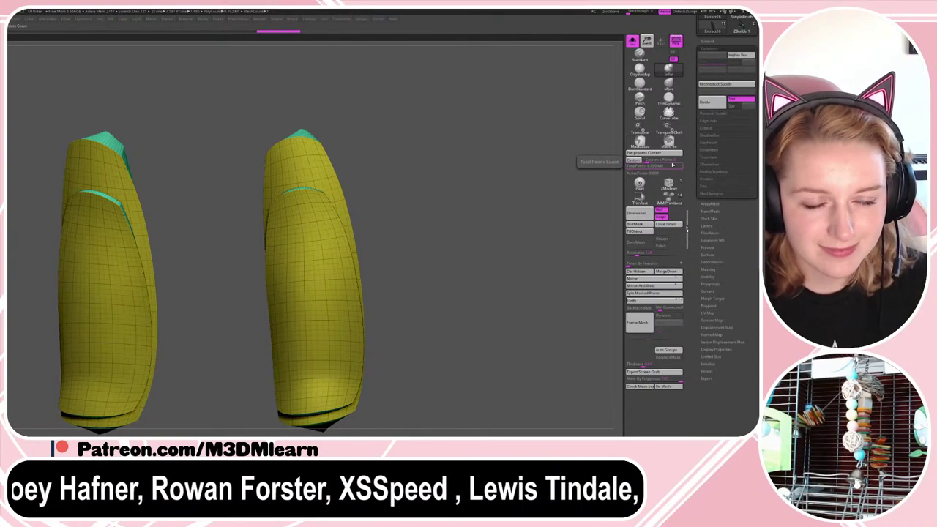
{"action": "key", "text": "shift+f"}
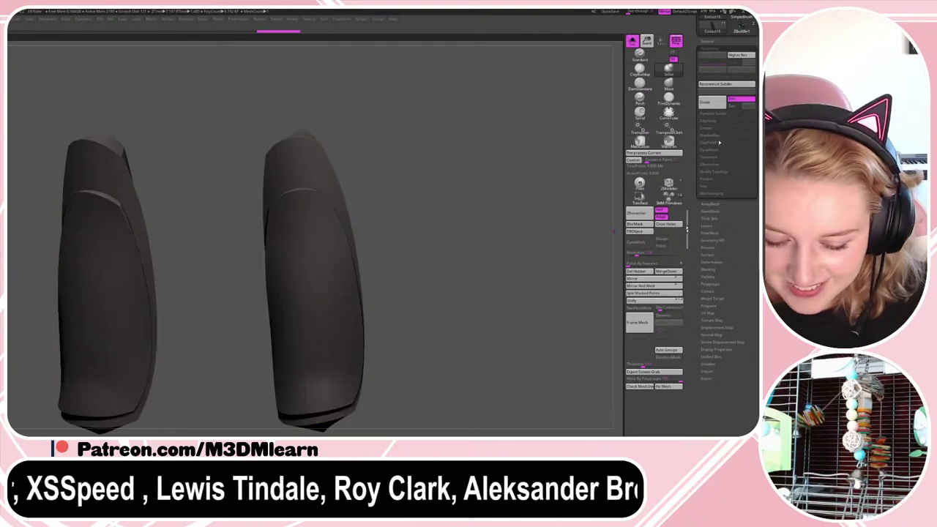
{"action": "key", "text": "shift+f"}
{"action": "key", "text": "d"}
{"action": "key", "text": "shift+f"}
{"action": "key", "text": "shift+f"}
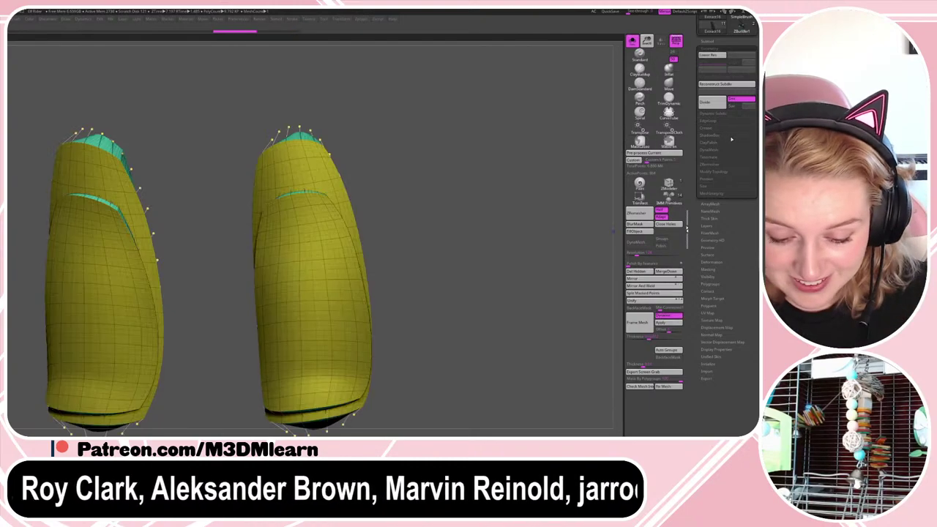
{"action": "key", "text": "ctrl+z"}
{"action": "key", "text": "shift+f"}
{"action": "key", "text": "ctrl+z"}
- Thicken the shin plates by generating Panel Loops from their polygroups
{"action": "mouse_move", "coordinate": [602, 189]}
{"action": "left_mouse_down"}
{"action": "mouse_move", "coordinate": [551, 208]}
{"action": "mouse_move", "coordinate": [565, 199]}
{"action": "left_mouse_up"}
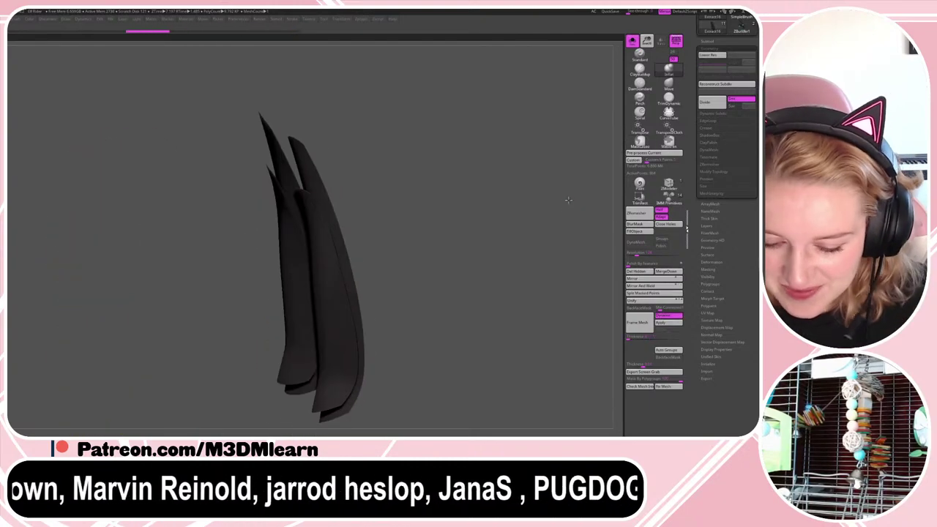
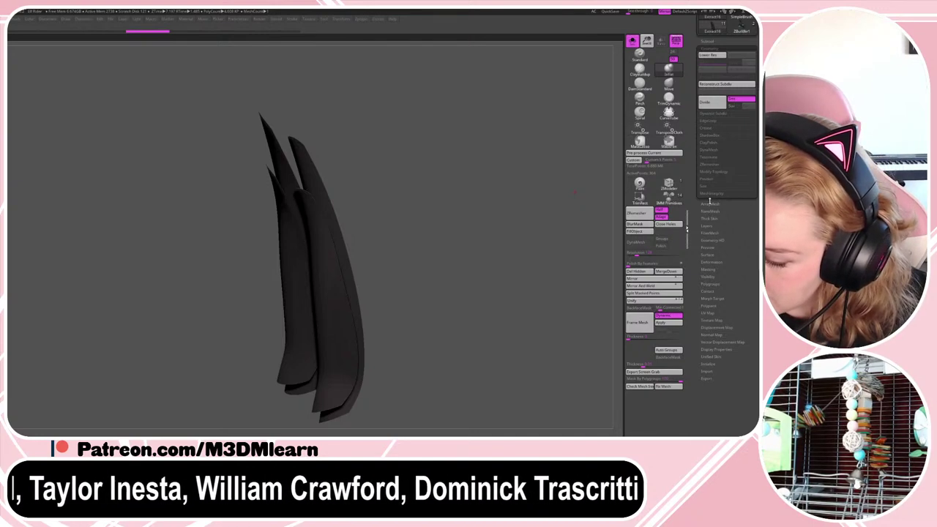
{"action": "left_click", "coordinate": [710, 123]}
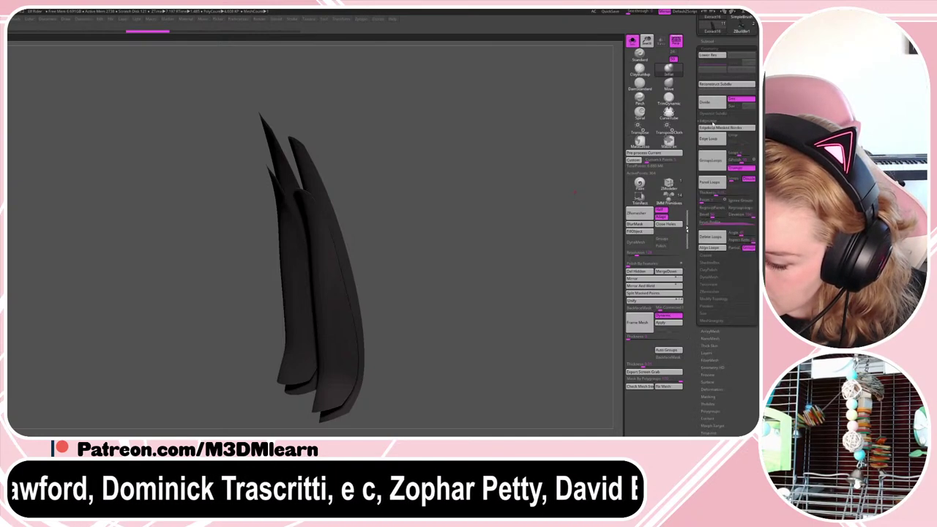
{"action": "left_click", "coordinate": [722, 184]}
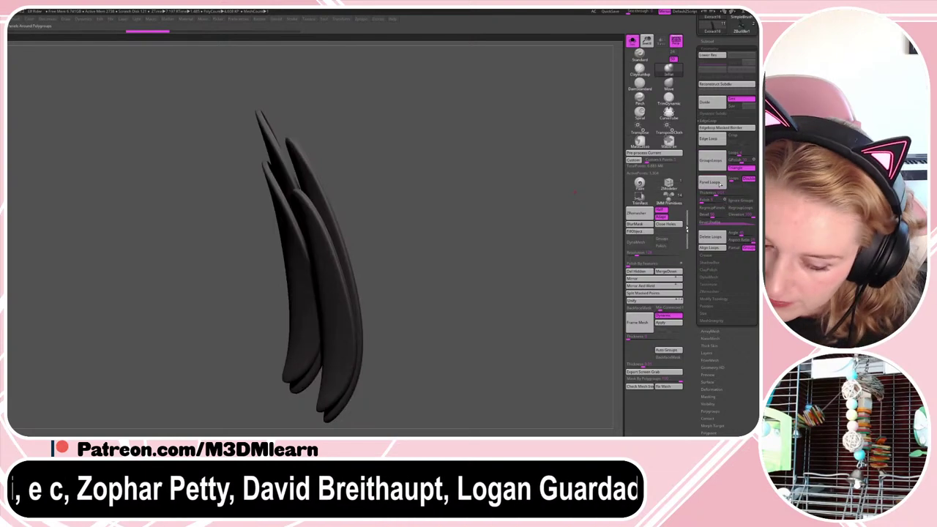
- Undo the shin plates' panel loops, turn off dynamic subdivision and regenerate Panel Loops on the low-poly plates
{"action": "key", "text": "shift+f"}
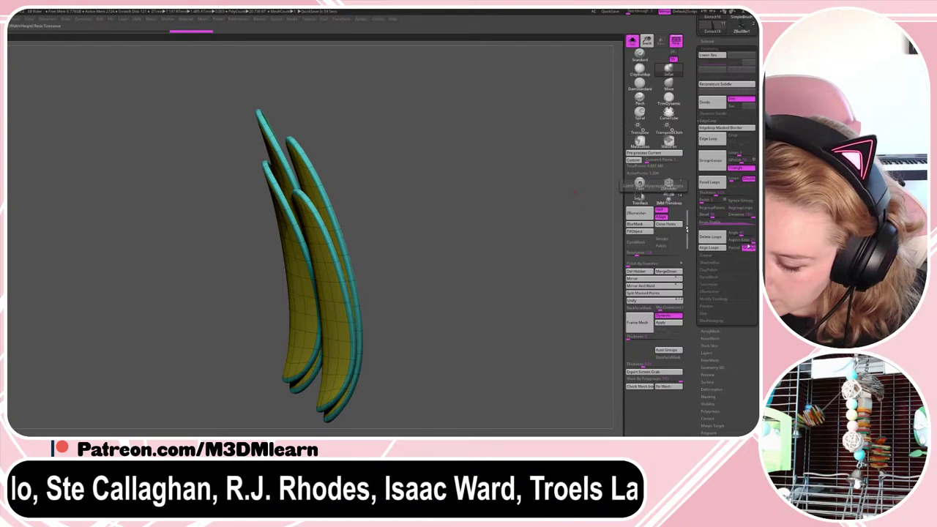
{"action": "key", "text": "ctrl+z"}
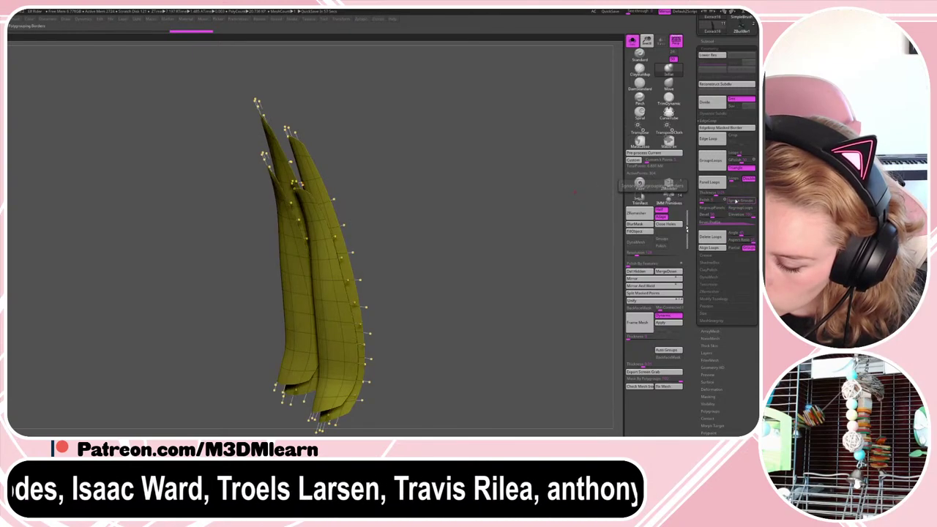
{"action": "left_click", "coordinate": [740, 213]}
{"action": "left_click", "coordinate": [710, 183]}
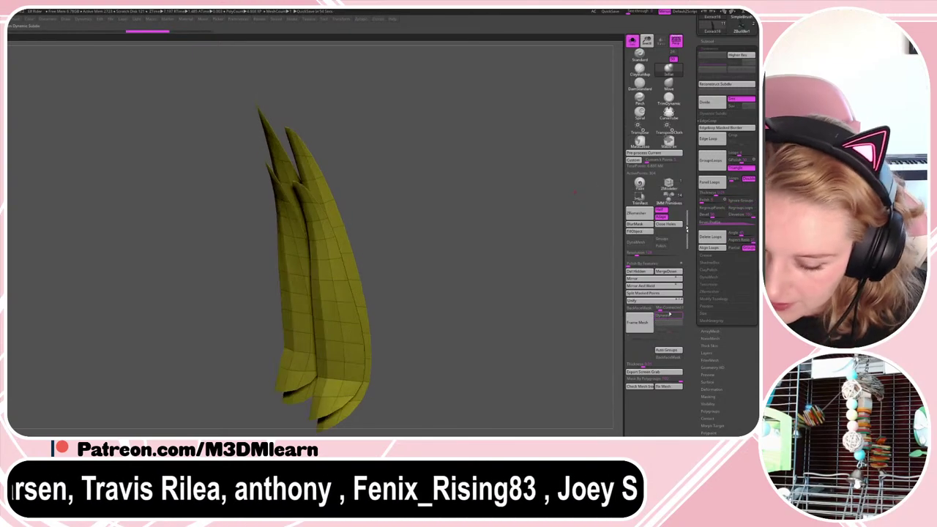
{"action": "key", "text": "shift+f"}
{"action": "key", "text": "shift+f"}
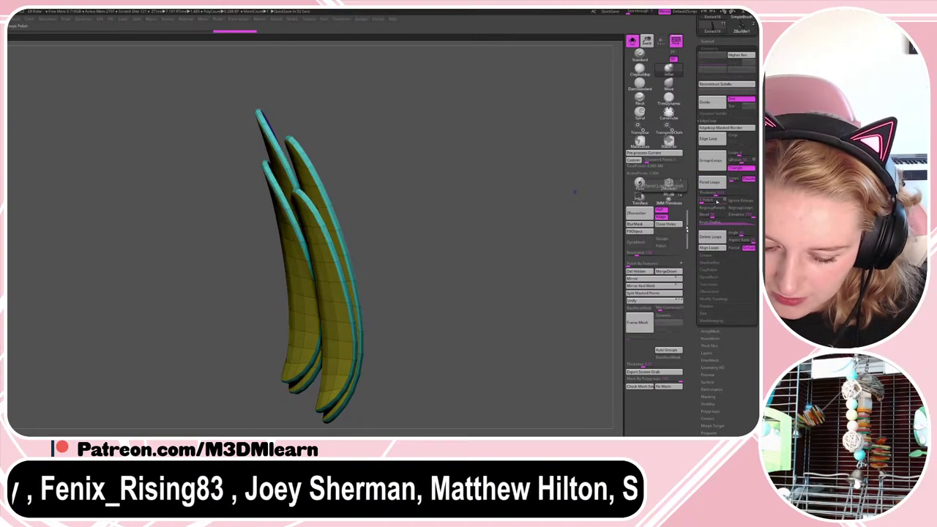
{"action": "left_click_drag", "start_coordinate": [605, 233], "coordinate": [555, 258]}
{"action": "key", "text": "shift+f"}
{"action": "key", "text": "shift+f"}
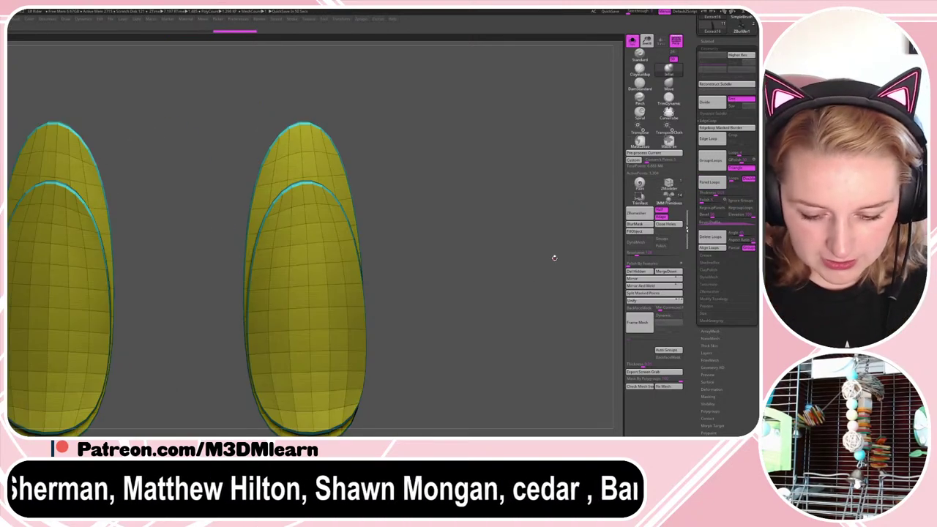
- Extrude a raised rim band around the shin plates with ZModeler's QMesh action targeting Polygroup Border
{"action": "left_click", "coordinate": [668, 186]}
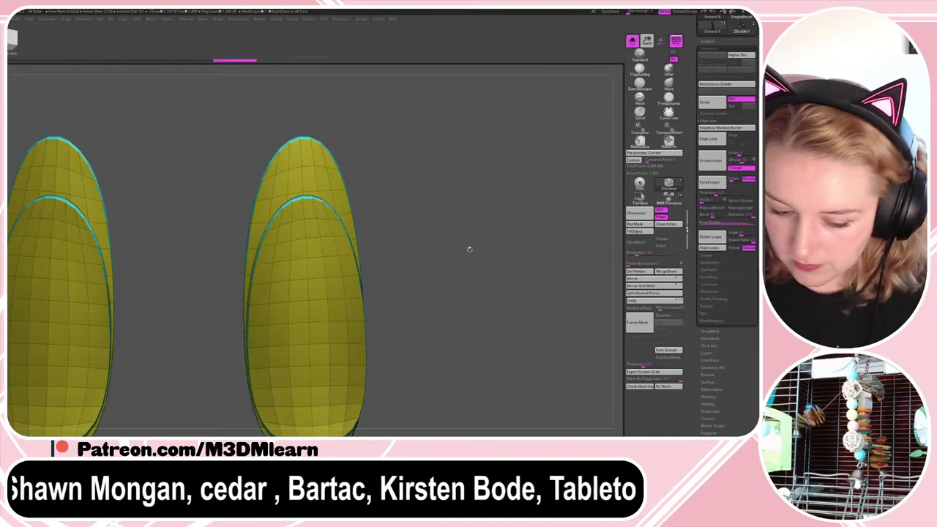
{"action": "left_click_drag", "start_coordinate": [398, 209], "coordinate": [388, 246], "text": "alt"}
{"action": "key", "text": "space"}
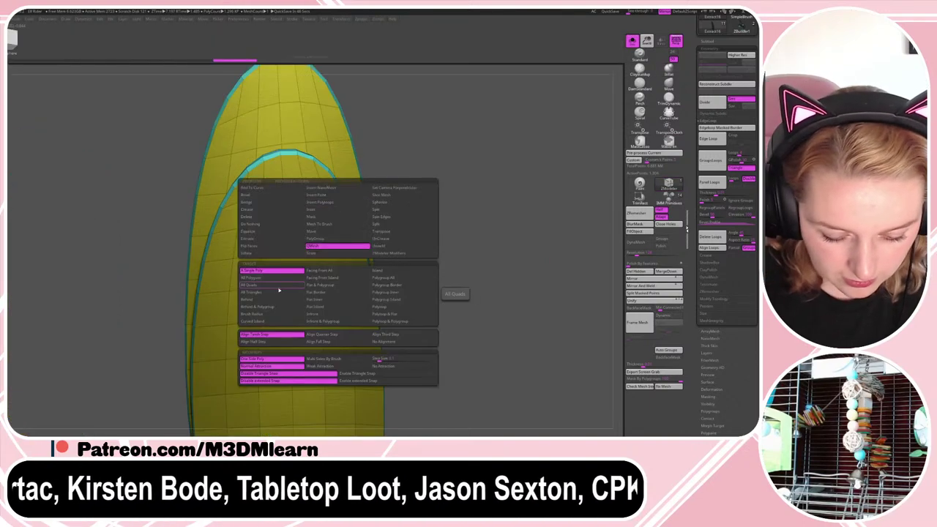
{"action": "left_click", "coordinate": [401, 285]}
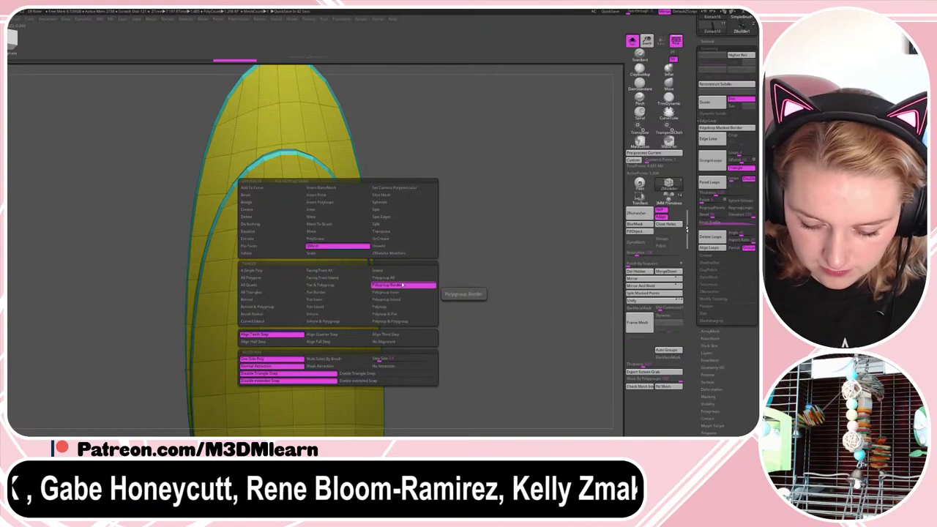
{"action": "left_click_drag", "start_coordinate": [440, 171], "coordinate": [424, 187]}
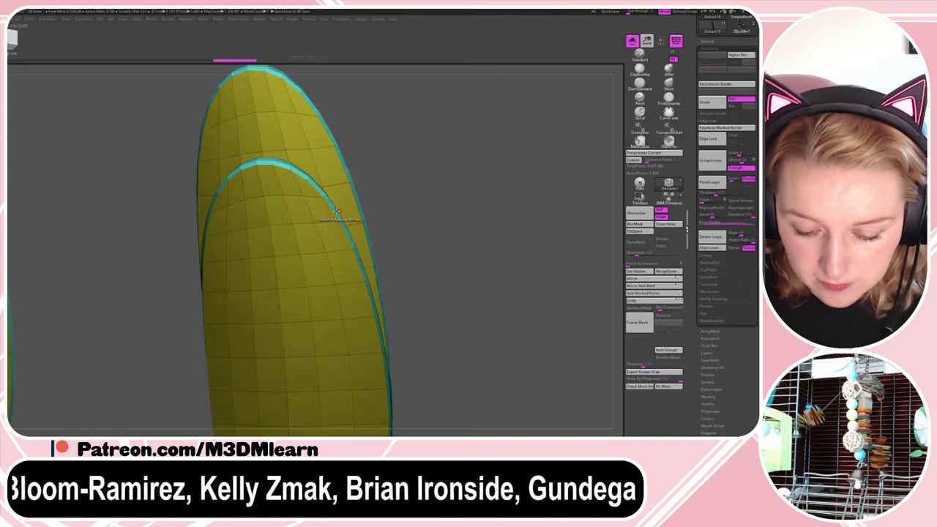
{"action": "left_click_drag", "start_coordinate": [339, 221], "coordinate": [366, 197]}
{"action": "left_click_drag", "start_coordinate": [527, 167], "coordinate": [416, 213]}
{"action": "key", "text": "ctrl+z"}
{"action": "left_click_drag", "start_coordinate": [403, 166], "coordinate": [513, 139]}
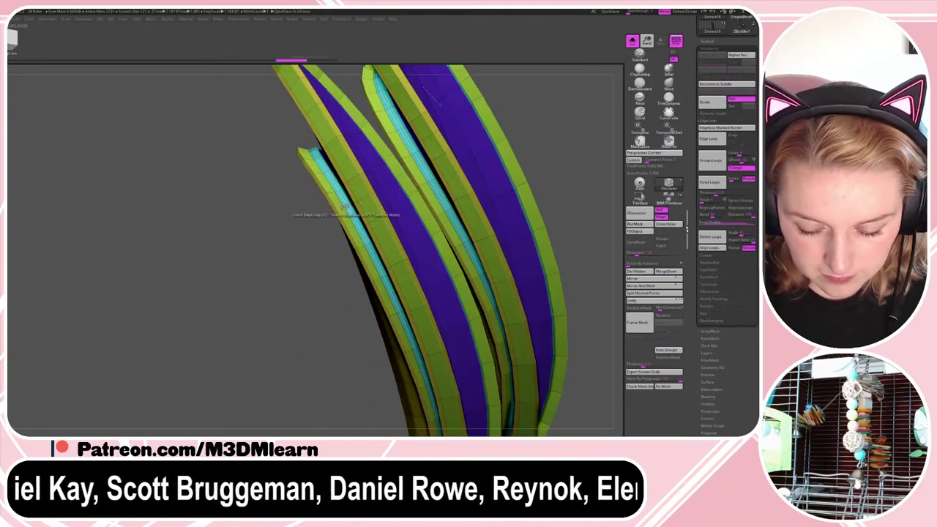
- Refine the raised border with ZModeler and extrude it again into a stepped double rim around each shin plate
{"action": "left_click_drag", "start_coordinate": [359, 202], "coordinate": [357, 194]}
{"action": "left_click_drag", "start_coordinate": [583, 183], "coordinate": [548, 243]}
{"action": "key", "text": "shift+f"}
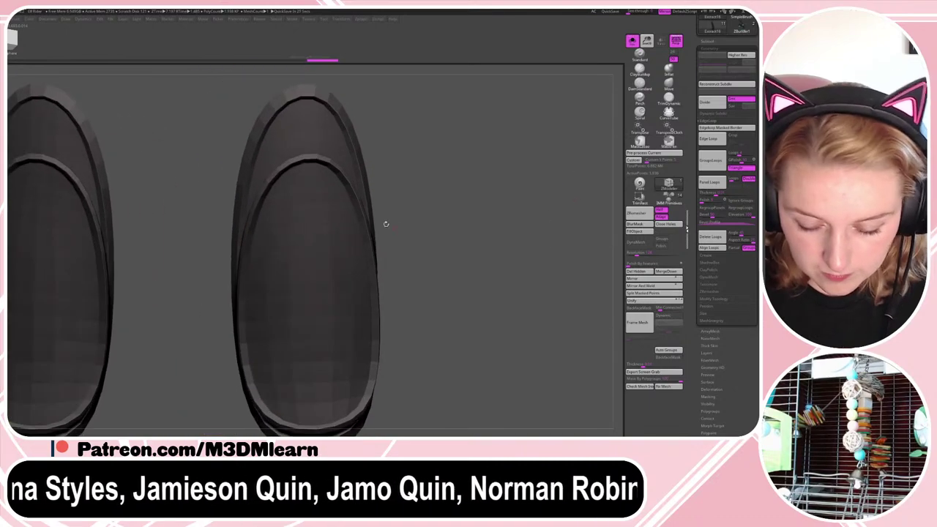
{"action": "left_click_drag", "start_coordinate": [345, 175], "coordinate": [351, 173]}
{"action": "mouse_move", "coordinate": [451, 166]}
{"action": "left_mouse_down", "text": "alt"}
{"action": "mouse_move", "coordinate": [386, 162]}
{"action": "mouse_move", "coordinate": [428, 161]}
{"action": "left_mouse_up", "text": "alt"}
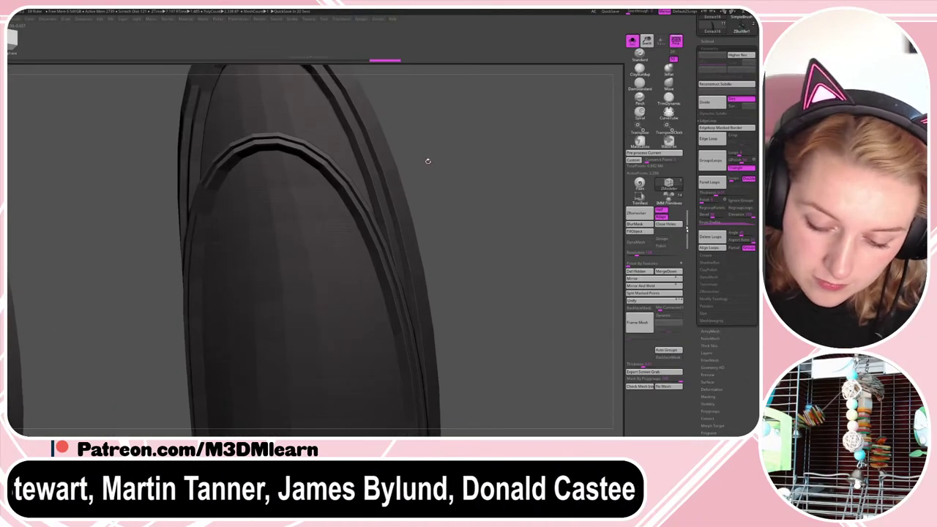
- Try subdividing the double-rimmed shin plates, inspect the smoothed rims and undo back to the single rim
{"action": "left_click", "coordinate": [712, 104]}
{"action": "key", "text": "shift+f"}
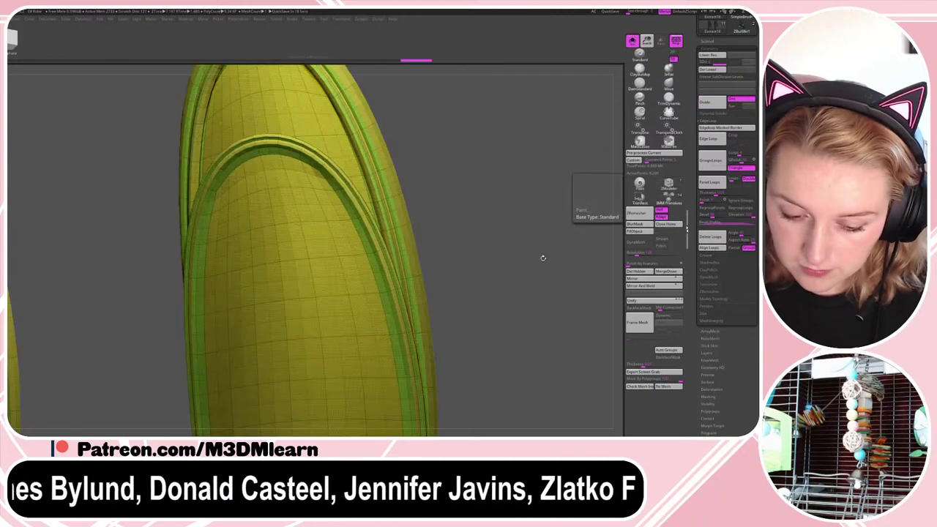
{"action": "key", "text": "shift+f"}
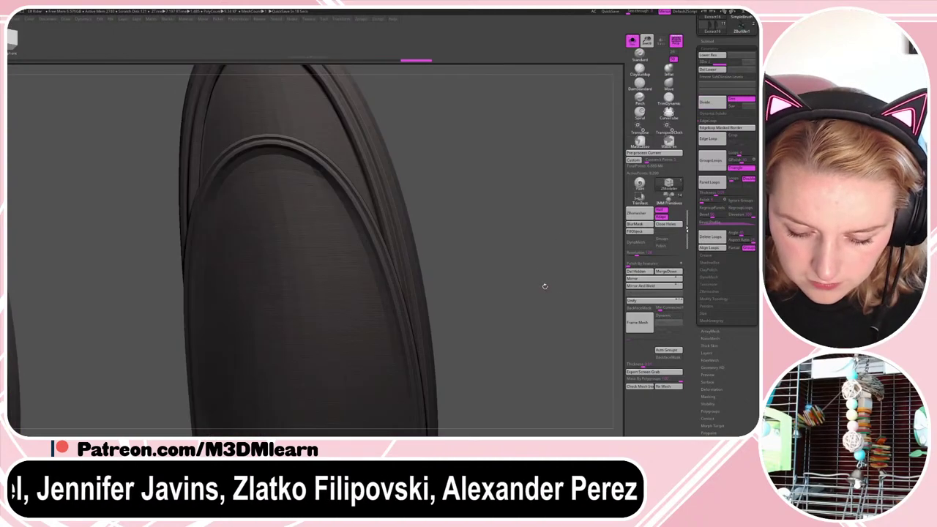
{"action": "key", "text": "shift+d"}
{"action": "key", "text": "ctrl+z"}
{"action": "key", "text": "ctrl+z"}
{"action": "key", "text": "ctrl+z"}
{"action": "key", "text": "ctrl+z"}
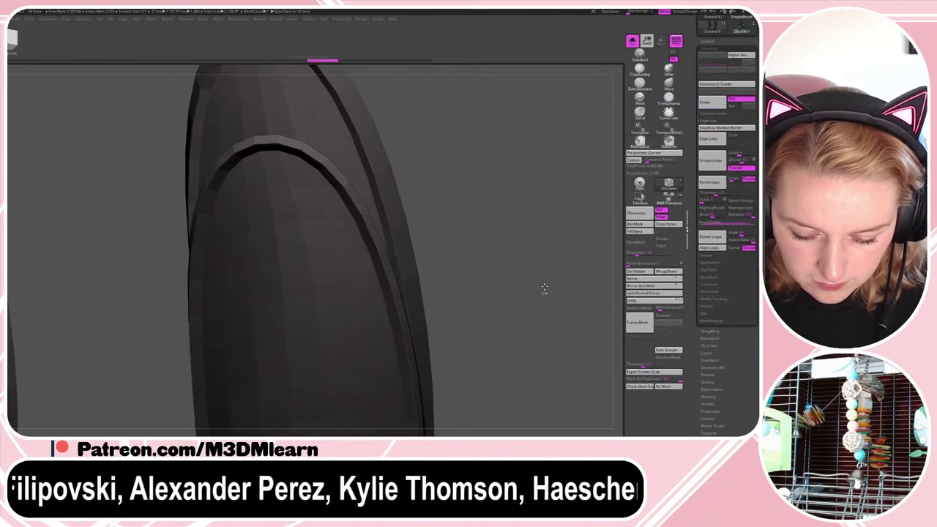
- Preview the single-rim plates with dynamic subdivision on and off, and redo the edits to restore the double rim
{"action": "left_click_drag", "start_coordinate": [444, 180], "coordinate": [519, 315], "text": "alt"}
{"action": "key", "text": "d"}
{"action": "key", "text": "d"}
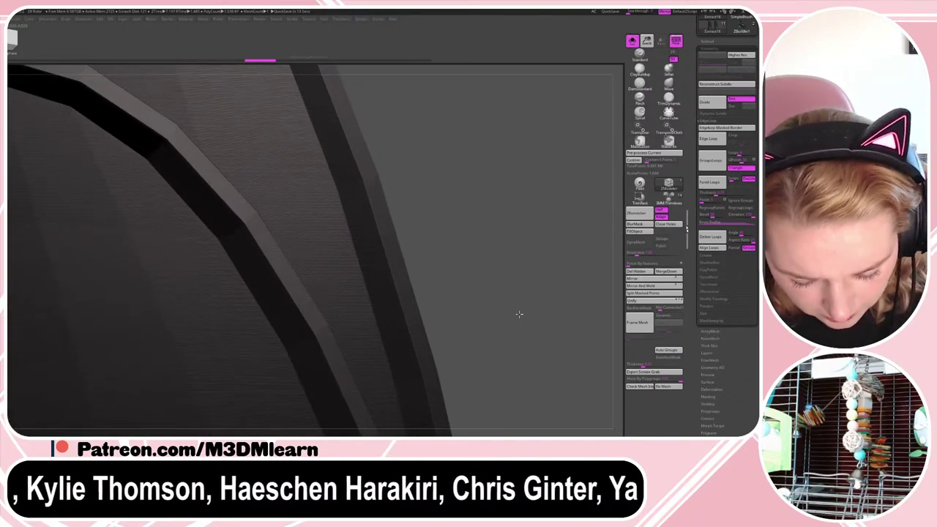
{"action": "key", "text": "shift+d"}
{"action": "key", "text": "shift+d"}
{"action": "key", "text": "f"}
{"action": "mouse_move", "coordinate": [492, 256]}
{"action": "left_mouse_down"}
{"action": "mouse_move", "coordinate": [486, 229]}
{"action": "mouse_move", "coordinate": [495, 250]}
{"action": "left_mouse_up"}
{"action": "key", "text": "ctrl+shift+z"}
{"action": "key", "text": "ctrl+shift+z"}
{"action": "key", "text": "ctrl+shift+z"}
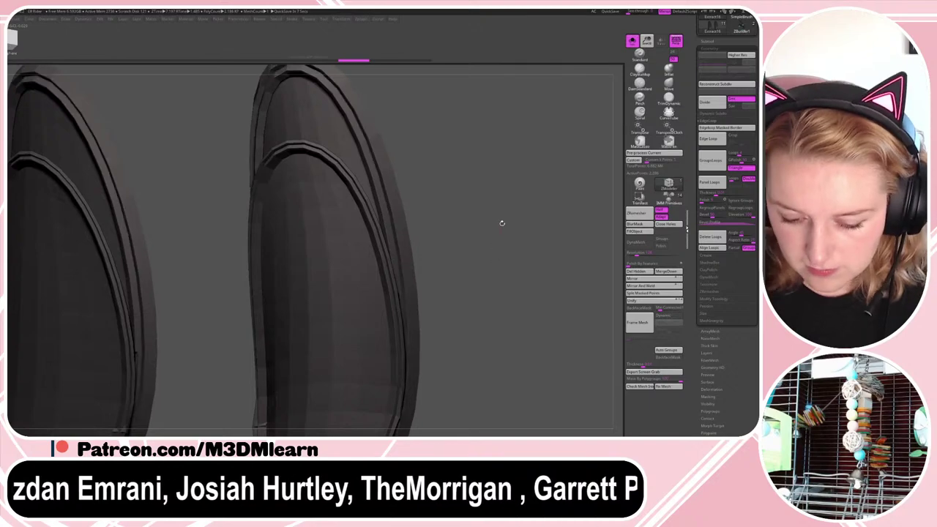
{"action": "key", "text": "ctrl+shift+z"}
{"action": "key", "text": "shift+f"}
{"action": "key", "text": "shift+f"}
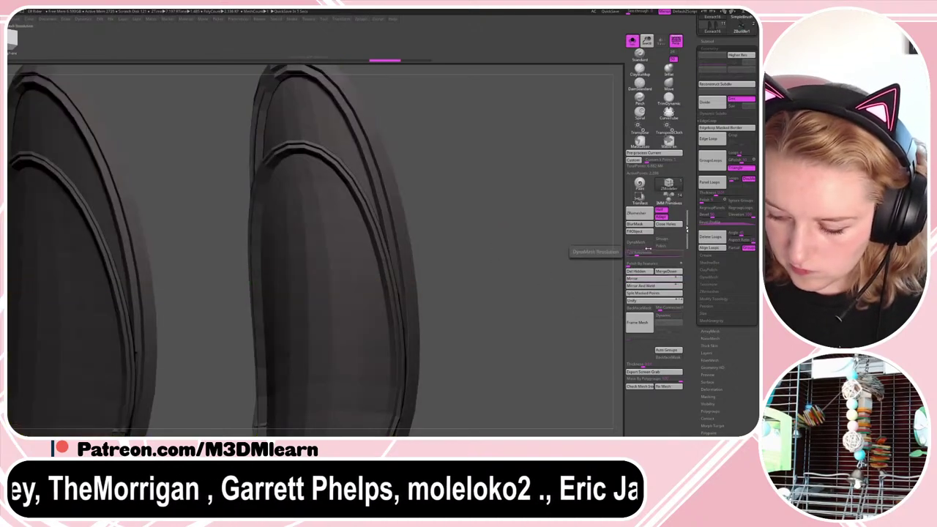
- Fill the shin plates with a lighter grey colour and check them from the front
{"action": "left_click", "coordinate": [648, 247]}
{"action": "key", "text": "ctrl+z"}
{"action": "left_click_drag", "start_coordinate": [550, 335], "coordinate": [552, 312], "text": "shift"}
{"action": "left_click", "coordinate": [643, 233]}
{"action": "left_click_drag", "start_coordinate": [574, 242], "coordinate": [564, 210]}
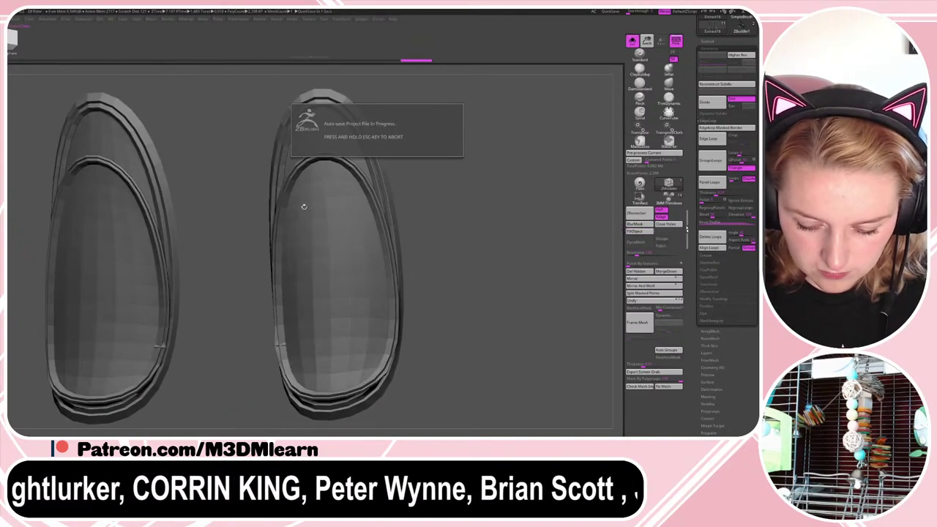
{"action": "left_click_drag", "start_coordinate": [556, 251], "coordinate": [561, 210], "text": "alt"}
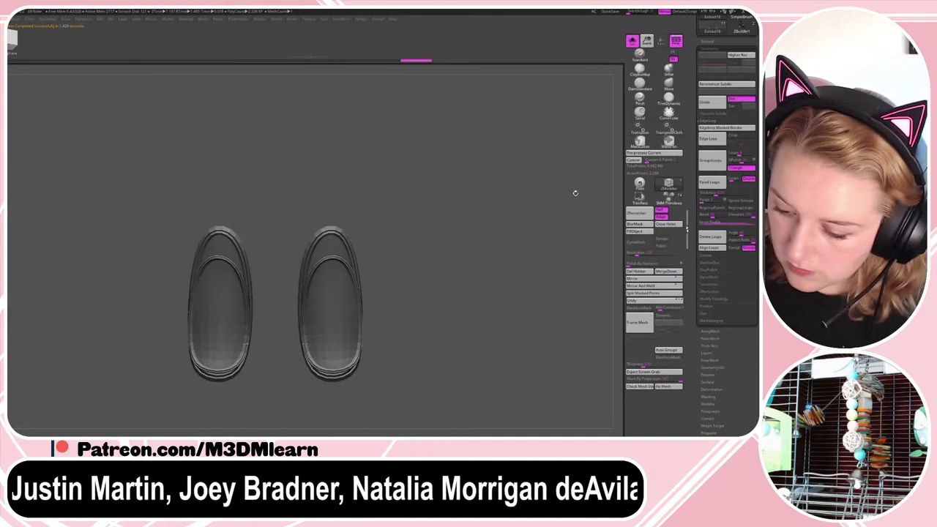
- Divide the shin plates once, delete their lower subdivision level and show the rest of the outfit again
{"action": "left_click", "coordinate": [710, 103]}
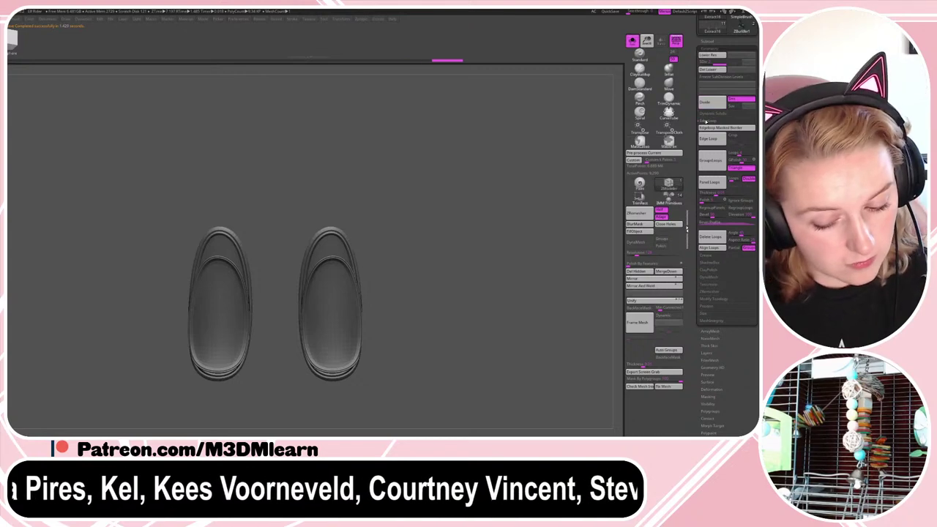
{"action": "key", "text": "w"}
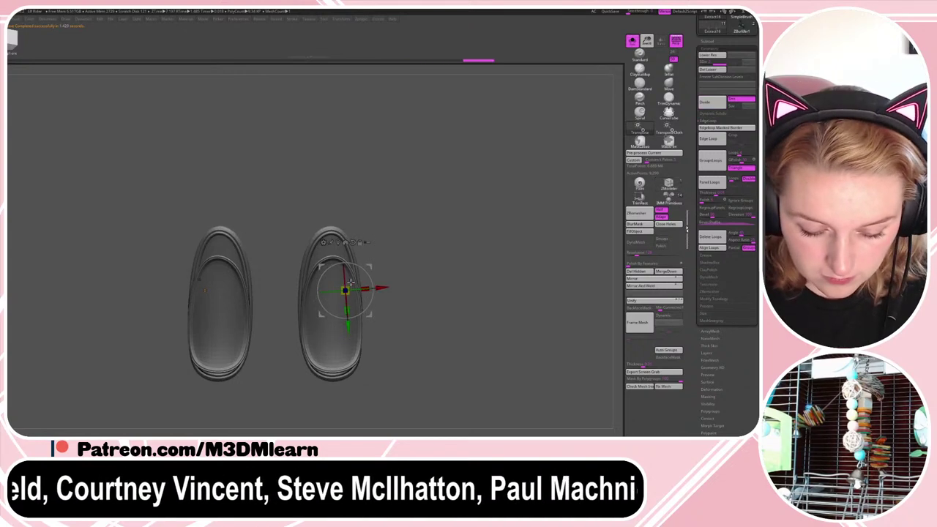
{"action": "key", "text": "q"}
{"action": "left_click", "coordinate": [713, 70]}
{"action": "left_click", "coordinate": [710, 48]}
{"action": "left_click", "coordinate": [633, 41]}
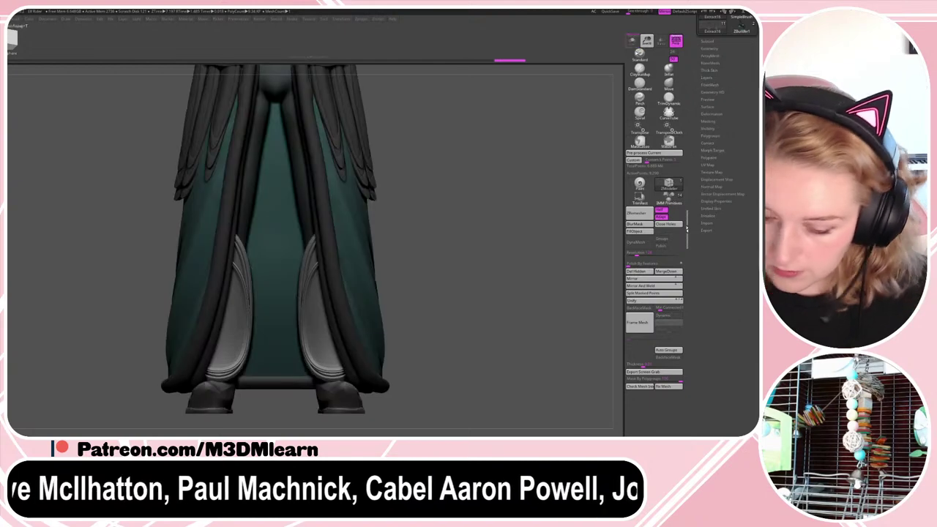
- Fill the shin plates with the outfit's dark armour colour
{"action": "left_click_drag", "start_coordinate": [519, 269], "coordinate": [517, 246], "text": "alt"}
{"action": "left_click", "coordinate": [639, 231]}
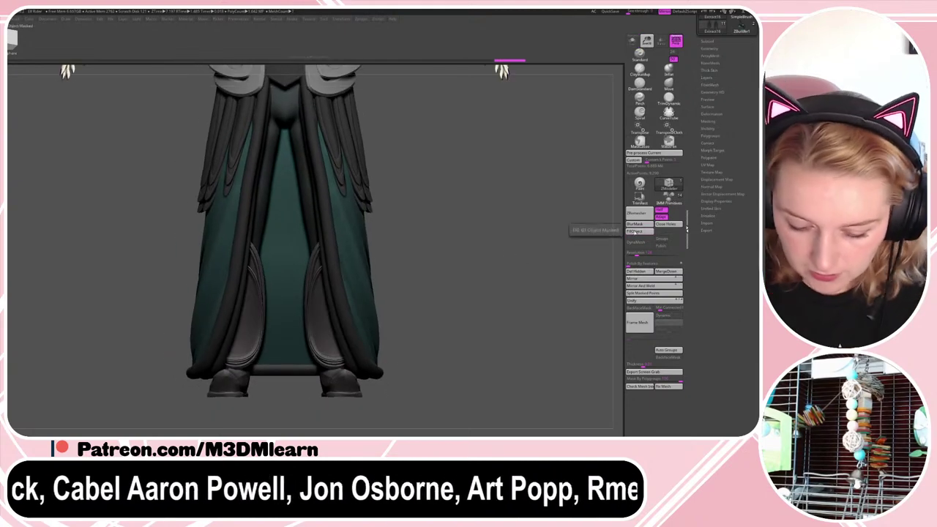
{"action": "left_click", "coordinate": [639, 232]}
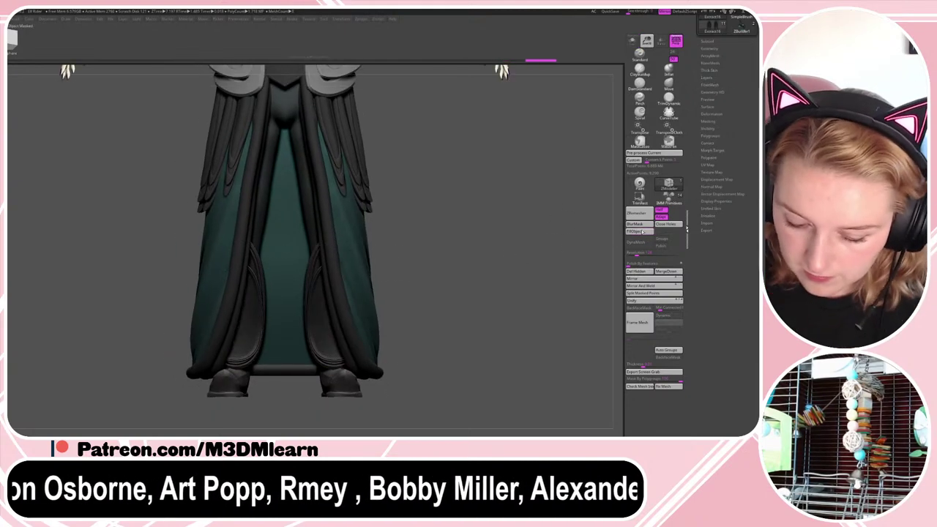
{"action": "key", "text": "shift+f"}
{"action": "key", "text": "shift+f"}
- Adjust the placement of the shin plates on the lower legs with the transform gizmo
{"action": "key", "text": "w"}
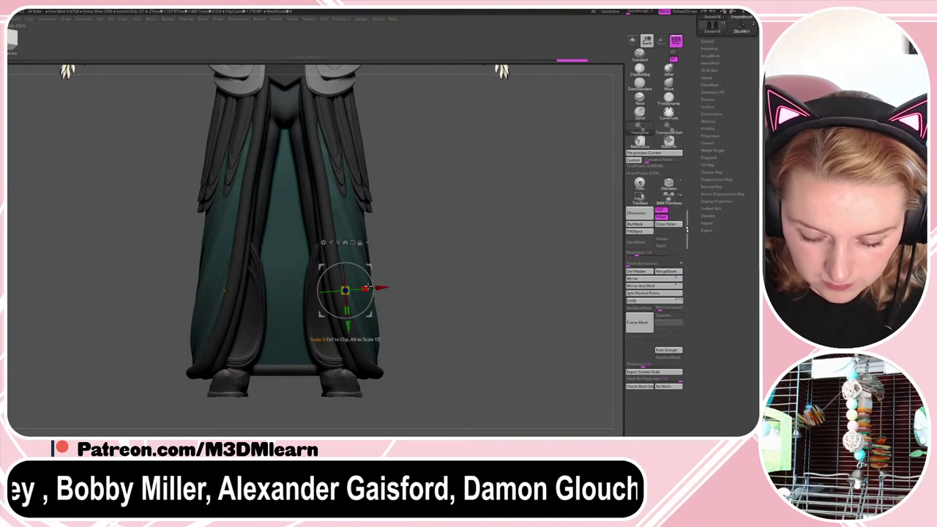
{"action": "mouse_move", "coordinate": [380, 288]}
{"action": "left_mouse_down"}
{"action": "mouse_move", "coordinate": [366, 288]}
{"action": "mouse_move", "coordinate": [395, 287]}
{"action": "left_mouse_up"}
{"action": "right_click_drag", "start_coordinate": [382, 301], "coordinate": [381, 300]}
{"action": "left_click_drag", "start_coordinate": [386, 301], "coordinate": [388, 295]}
{"action": "right_click_drag", "start_coordinate": [401, 295], "coordinate": [397, 296]}
{"action": "mouse_move", "coordinate": [397, 281]}
{"action": "left_mouse_down"}
{"action": "mouse_move", "coordinate": [377, 298]}
{"action": "mouse_move", "coordinate": [388, 285]}
{"action": "left_mouse_up"}
{"action": "key", "text": "q"}
{"action": "left_click_drag", "start_coordinate": [491, 249], "coordinate": [523, 259]}
{"action": "right_click_drag", "start_coordinate": [523, 259], "coordinate": [501, 286]}
{"action": "right_click", "coordinate": [502, 287]}
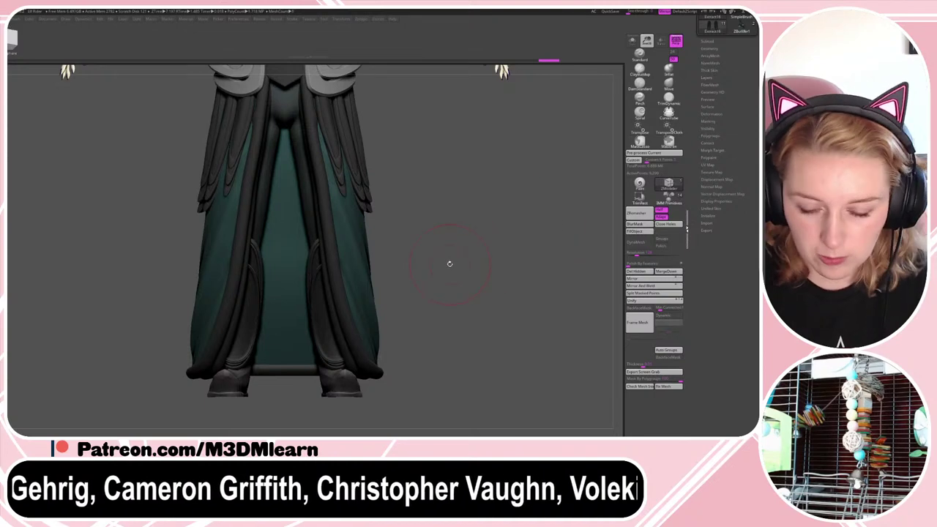
- Frame the whole elf, open the subtool list and isolate the boots subtool
{"action": "key", "text": "f"}
{"action": "mouse_move", "coordinate": [525, 245]}
{"action": "right_mouse_down"}
{"action": "mouse_move", "coordinate": [533, 244]}
{"action": "mouse_move", "coordinate": [527, 253]}
{"action": "right_mouse_up"}
{"action": "key", "text": "shift+f"}
{"action": "key", "text": "shift+f"}
{"action": "left_click", "coordinate": [707, 41]}
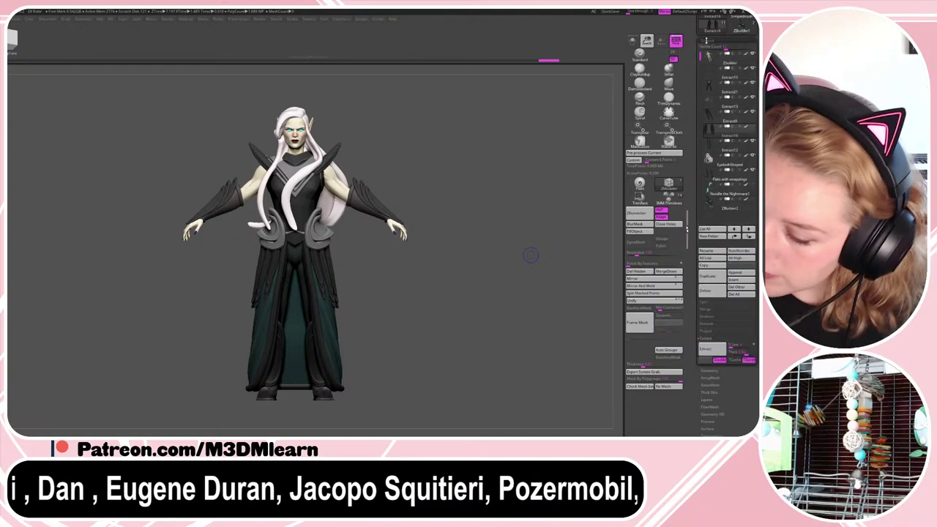
{"action": "left_click", "coordinate": [710, 174]}
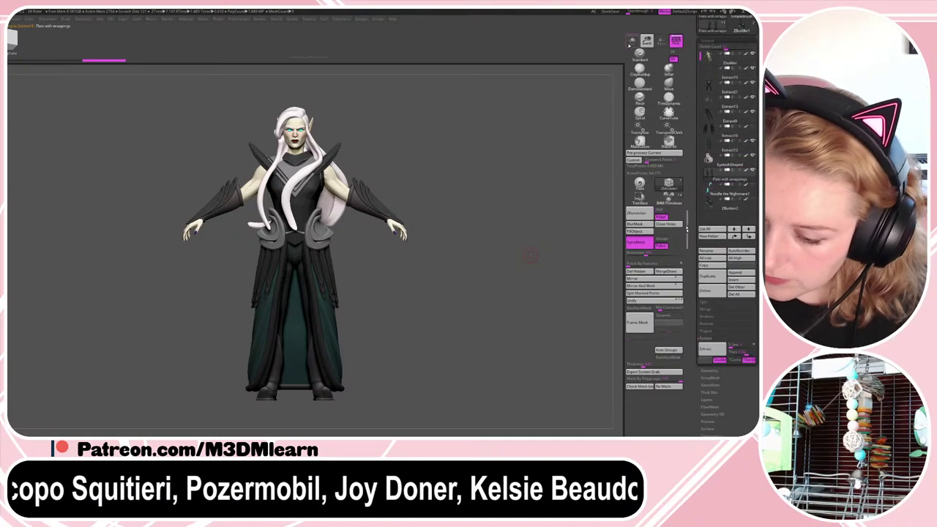
{"action": "left_click", "coordinate": [633, 42]}
{"action": "right_click_drag", "start_coordinate": [562, 207], "coordinate": [576, 181]}
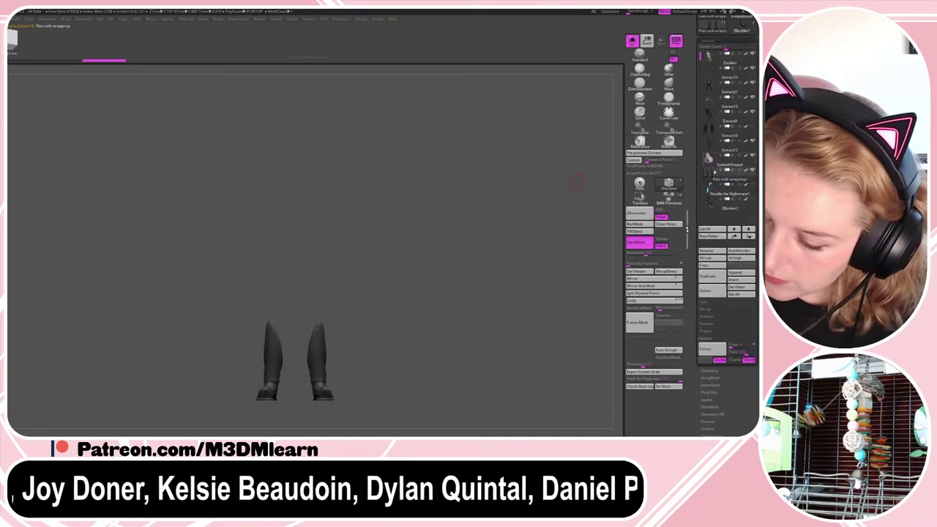
- Move the shin plates directly below the boots in the subtool order, regroup their polygons and merge them into the boots
{"action": "left_click_drag", "start_coordinate": [712, 132], "coordinate": [710, 174]}
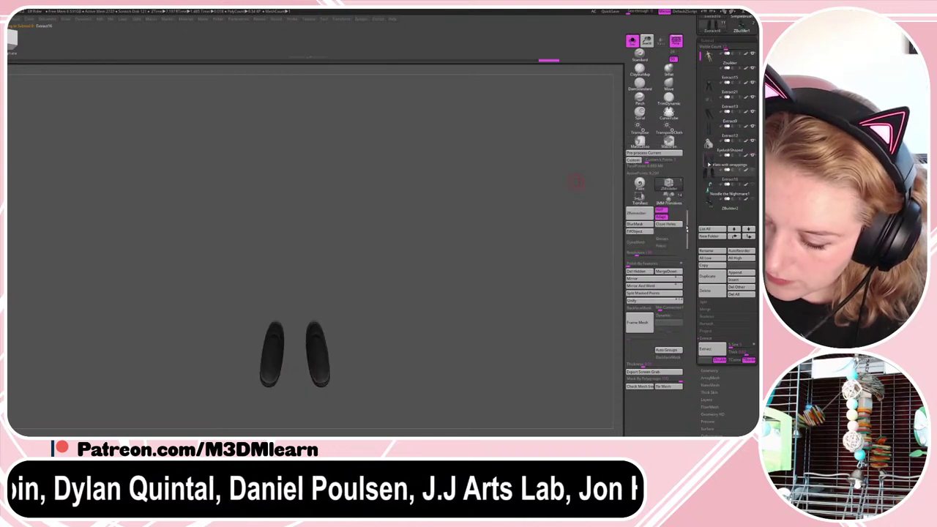
{"action": "left_click", "coordinate": [711, 160]}
{"action": "key", "text": "ctrl+a"}
{"action": "left_click", "coordinate": [710, 175]}
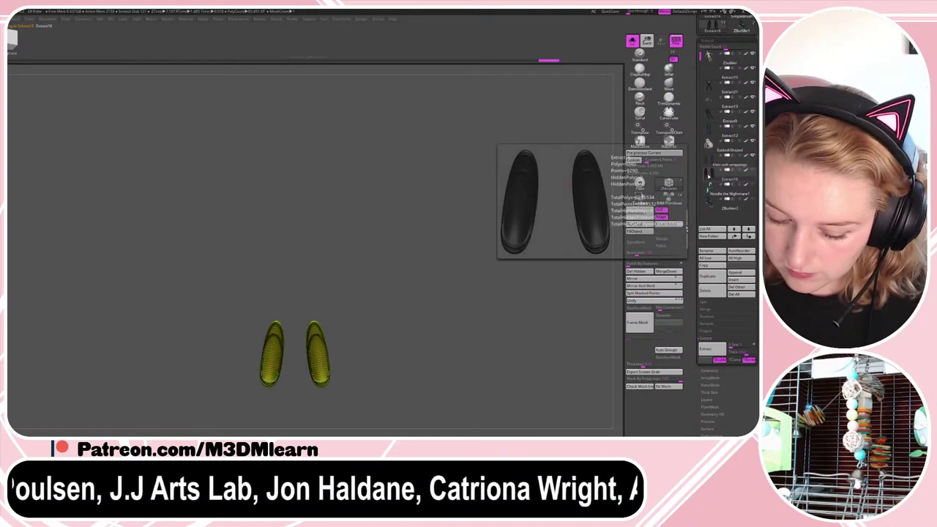
{"action": "key", "text": "ctrl+w"}
{"action": "left_click", "coordinate": [711, 163]}
{"action": "left_click", "coordinate": [668, 271]}
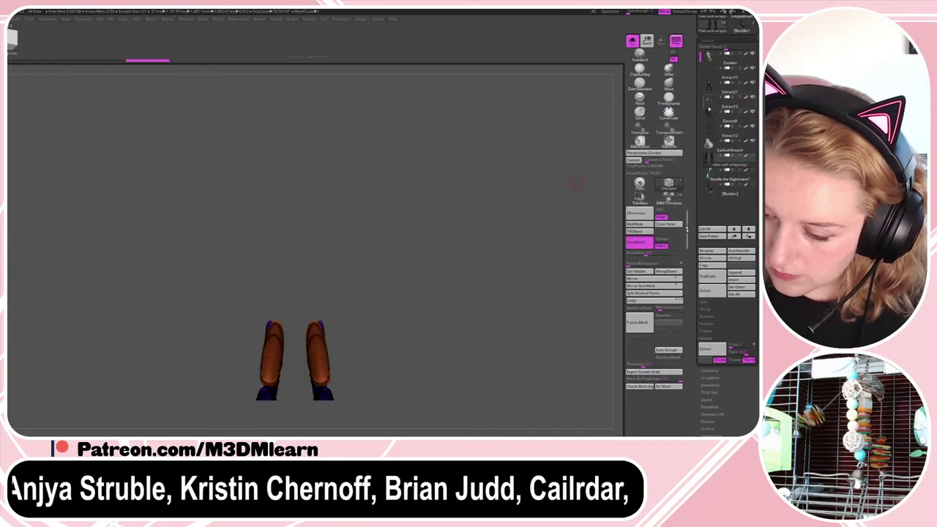
- Merge the torso armour subtool Extract21 with the hip ornaments subtool Extract13 beneath it
{"action": "left_click", "coordinate": [709, 113]}
{"action": "left_click", "coordinate": [710, 101]}
{"action": "left_click", "coordinate": [709, 87]}
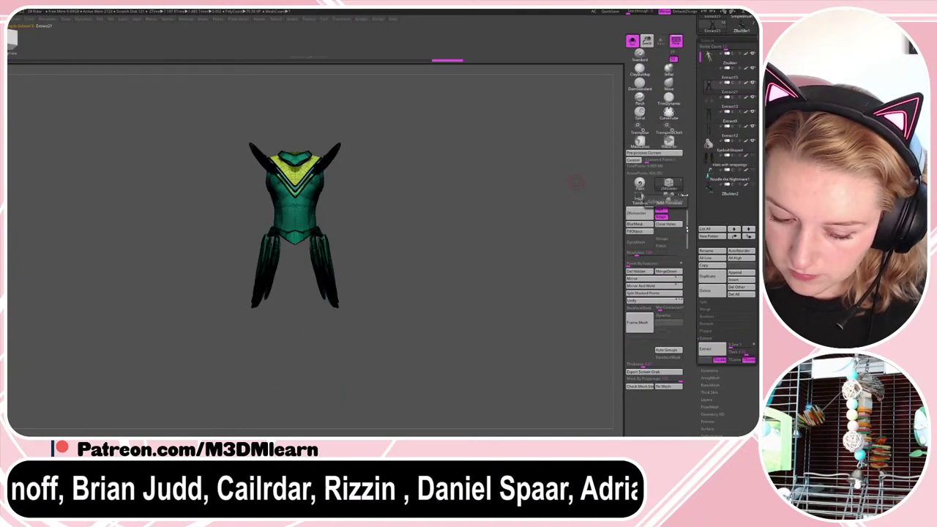
{"action": "left_click", "coordinate": [668, 272]}
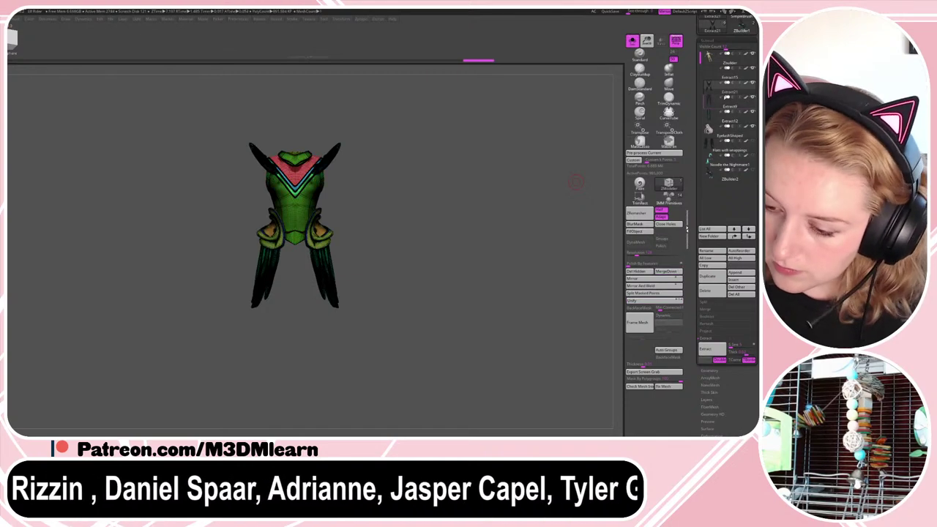
- Select the Extract15 subtool, leave the isolated view, turn off polyframe and show the boots on the elf
{"action": "key", "text": "Up"}
{"action": "left_click", "coordinate": [636, 45]}
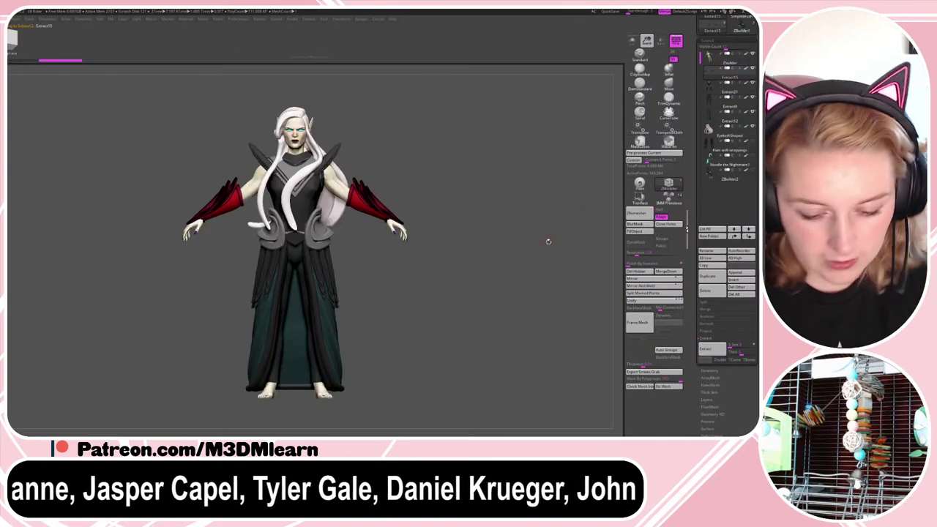
{"action": "key", "text": "shift+f"}
{"action": "mouse_move", "coordinate": [549, 241]}
{"action": "left_mouse_down"}
{"action": "mouse_move", "coordinate": [561, 242]}
{"action": "mouse_move", "coordinate": [554, 257]}
{"action": "left_mouse_up"}
{"action": "left_click", "coordinate": [753, 142]}
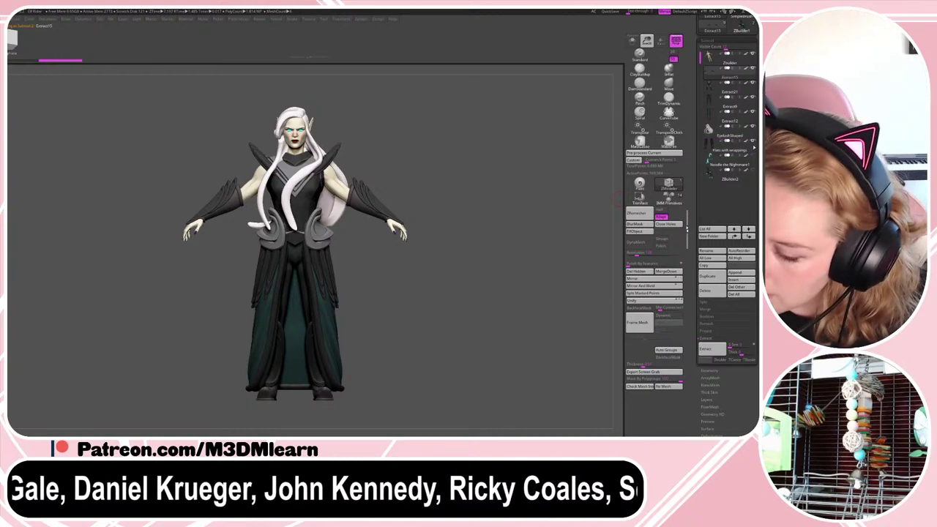
{"action": "left_click_drag", "start_coordinate": [477, 271], "coordinate": [485, 280], "text": "alt"}
{"action": "key", "text": "shift+f"}
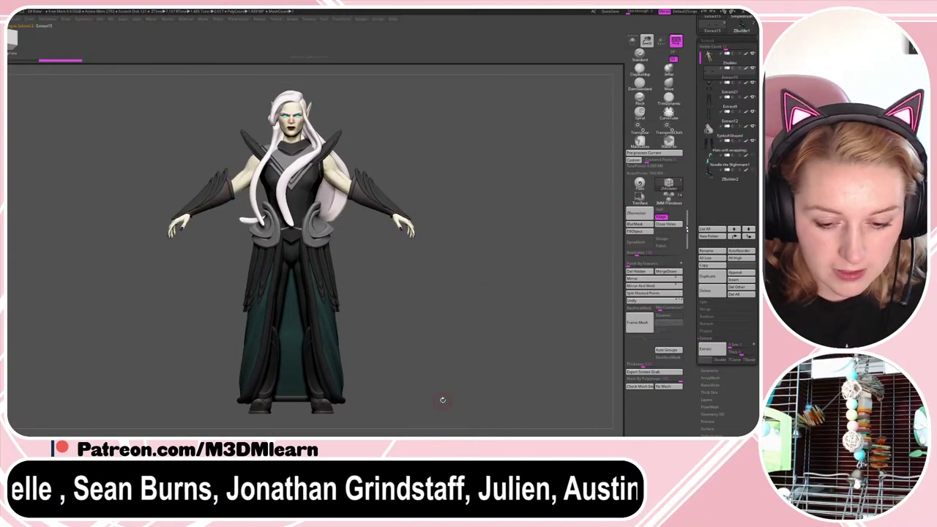
- Group the Noodle the Nightmare1 and ZBuilder2 horse subtools in a new Untitled Folder and show them
{"action": "left_click", "coordinate": [714, 163]}
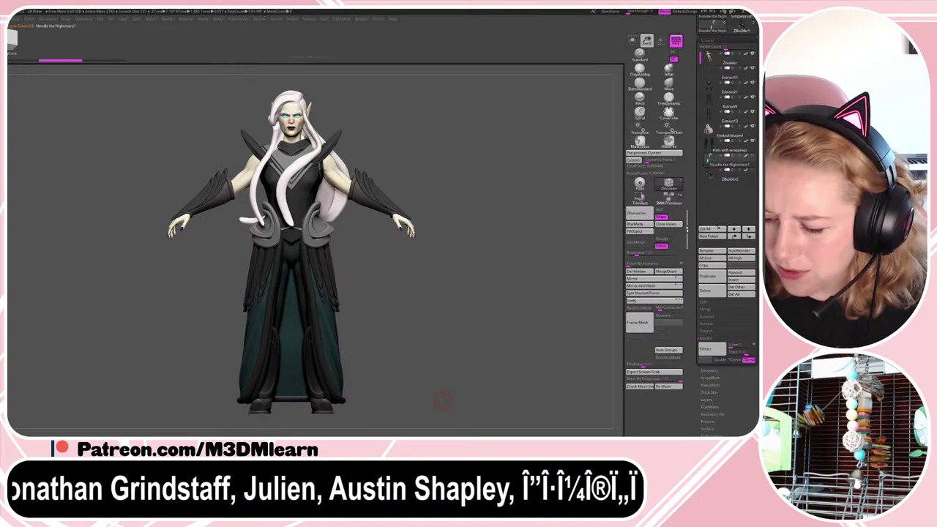
{"action": "left_click", "coordinate": [711, 252]}
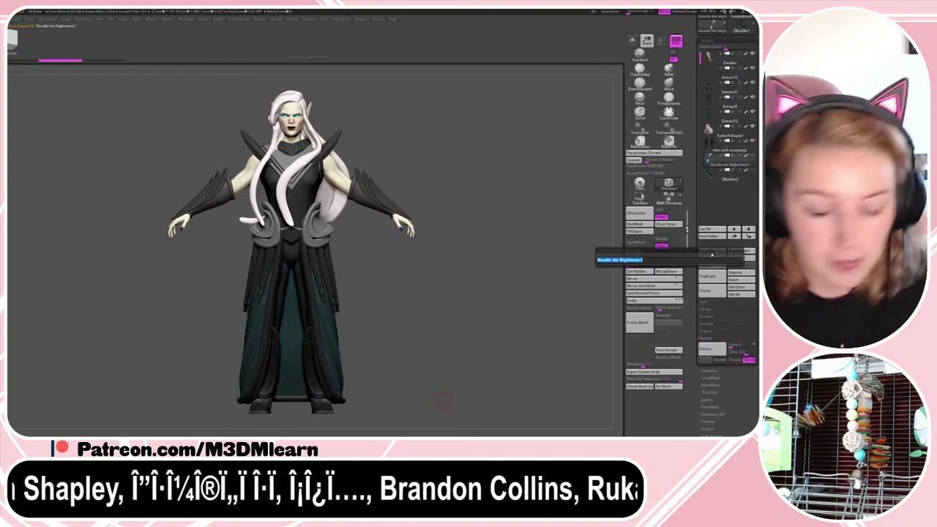
{"action": "key", "text": "Return"}
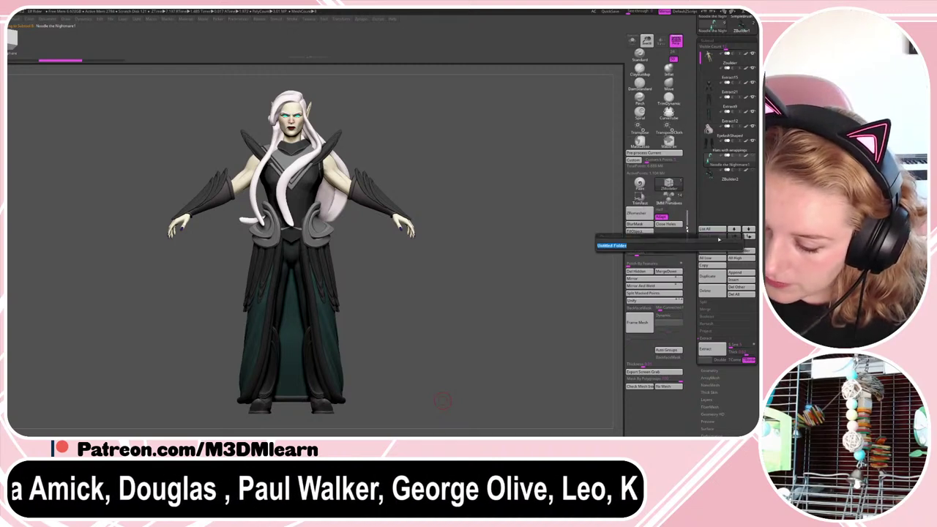
{"action": "left_click", "coordinate": [714, 236]}
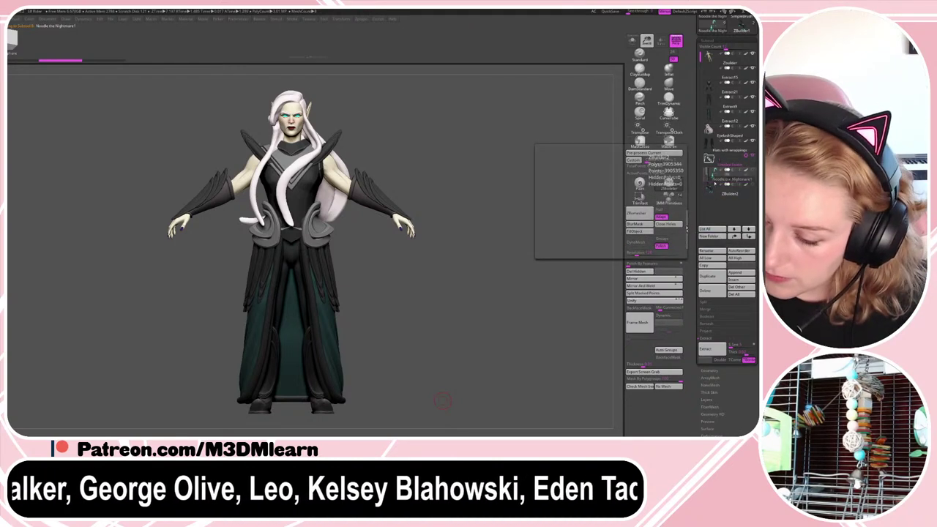
{"action": "left_click_drag", "start_coordinate": [730, 190], "coordinate": [731, 163]}
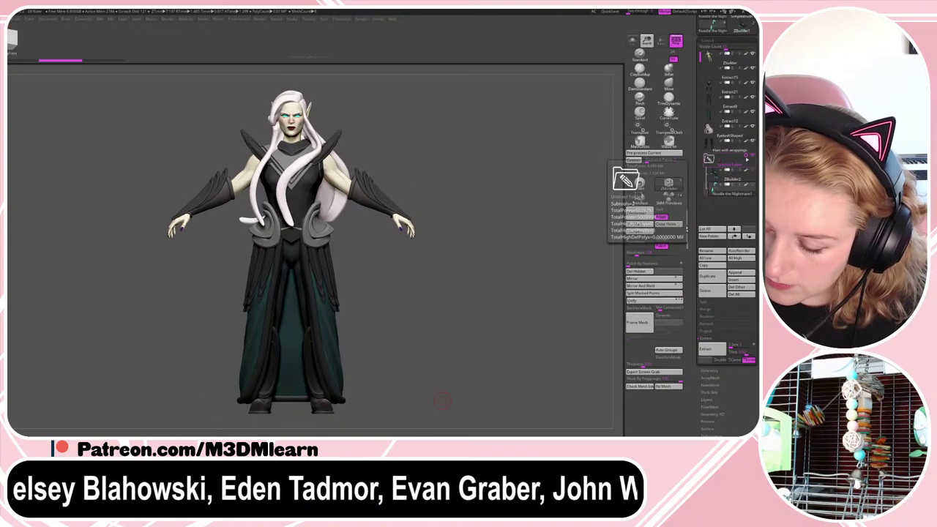
{"action": "left_click", "coordinate": [752, 156]}
{"action": "left_click", "coordinate": [754, 171]}
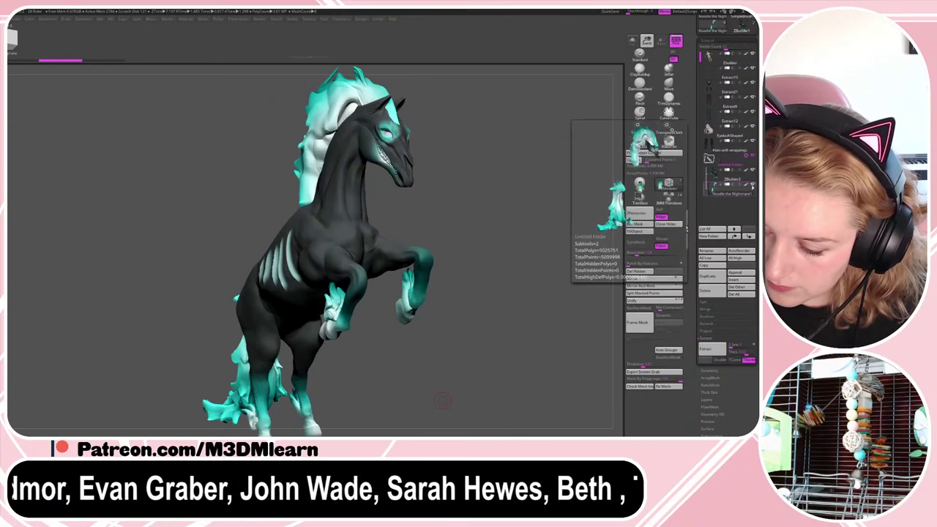
- Apply Transpose Set to the horse folder, scale the horse down and place it beside the elf
{"action": "left_click", "coordinate": [746, 156]}
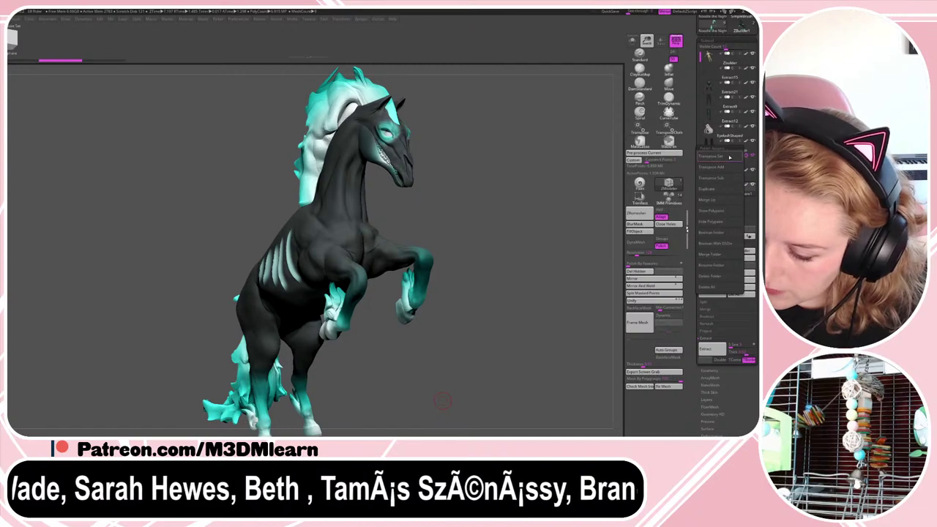
{"action": "left_click", "coordinate": [729, 157]}
{"action": "left_click_drag", "start_coordinate": [327, 339], "coordinate": [265, 407]}
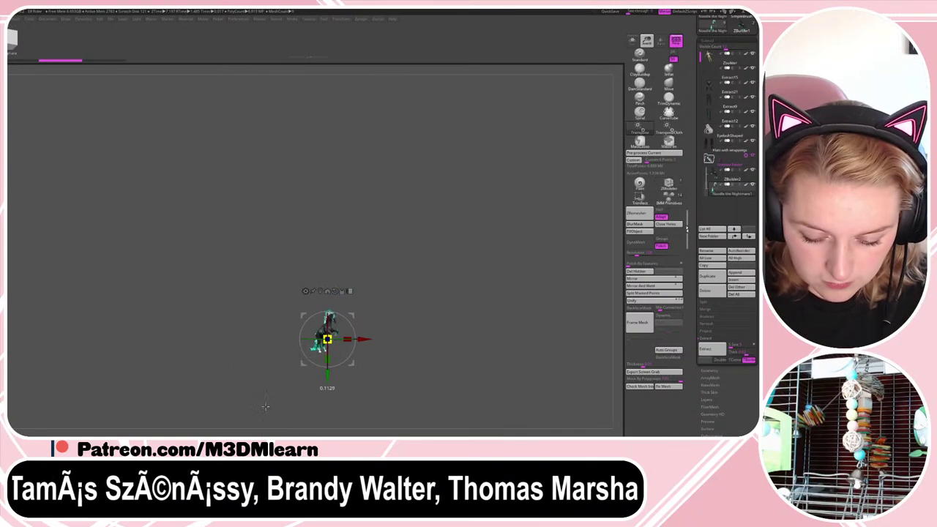
{"action": "key", "text": "f"}
{"action": "left_click_drag", "start_coordinate": [327, 324], "coordinate": [254, 267]}
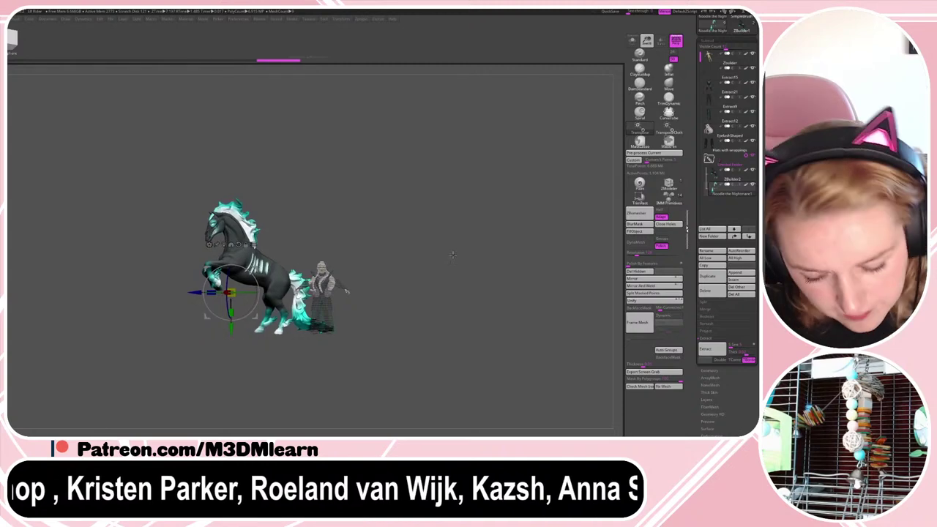
{"action": "mouse_move", "coordinate": [451, 254]}
{"action": "left_mouse_down", "text": "alt"}
{"action": "mouse_move", "coordinate": [464, 277]}
{"action": "mouse_move", "coordinate": [462, 259]}
{"action": "left_mouse_up", "text": "alt"}
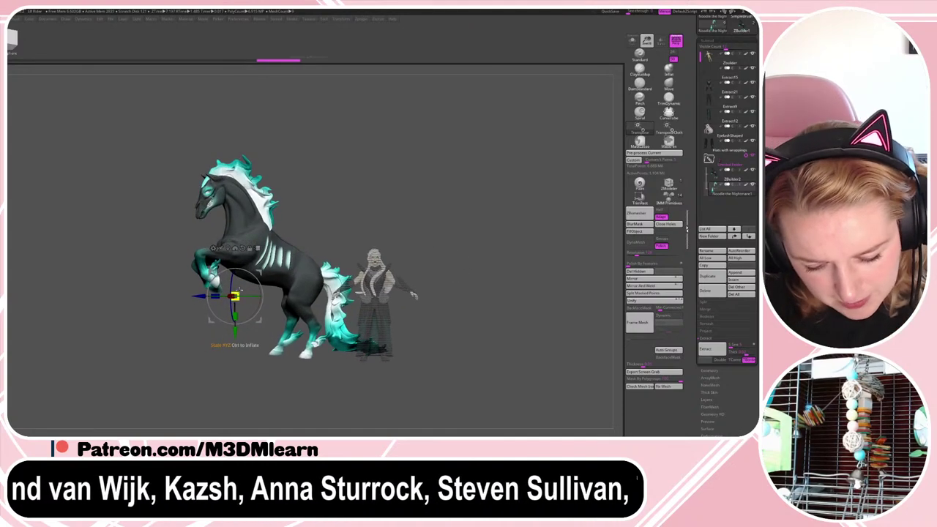
{"action": "left_click_drag", "start_coordinate": [235, 296], "coordinate": [226, 302]}
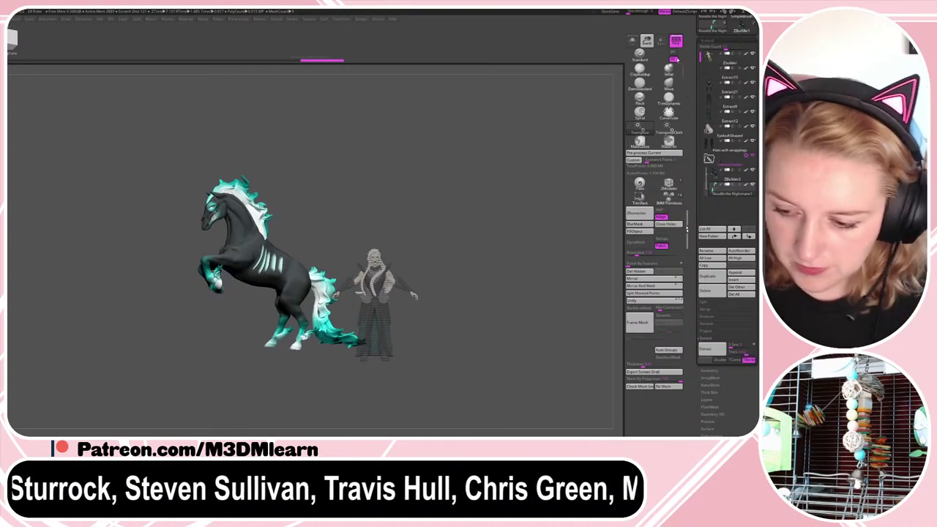
- Turn off perspective and refine the horse's size and height against the elf with the transform gizmo
{"action": "left_click", "coordinate": [676, 42]}
{"action": "left_click_drag", "start_coordinate": [328, 301], "coordinate": [638, 293]}
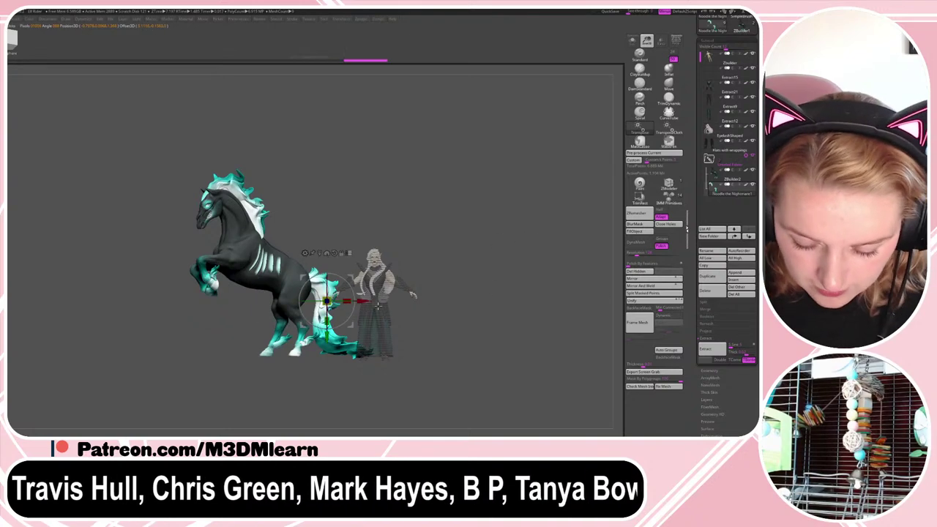
{"action": "left_click_drag", "start_coordinate": [327, 301], "coordinate": [320, 305]}
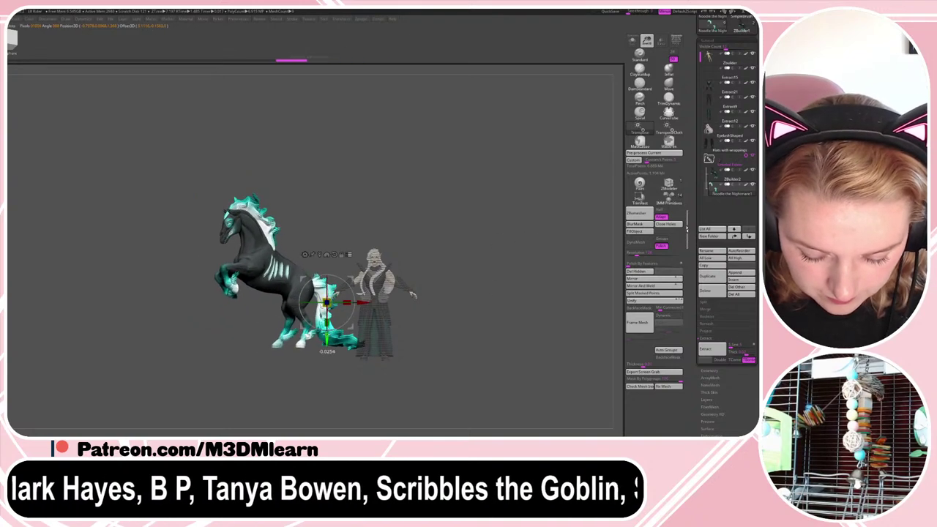
{"action": "left_click_drag", "start_coordinate": [327, 336], "coordinate": [327, 345]}
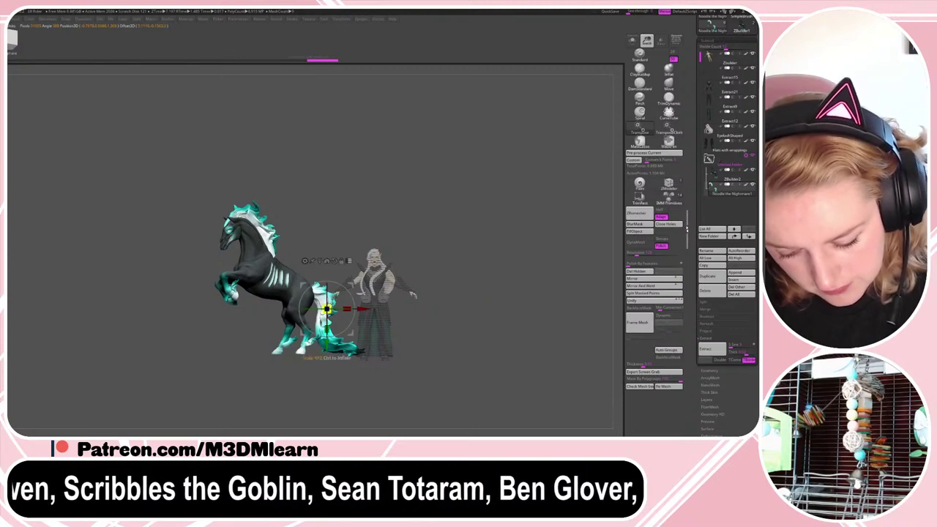
{"action": "left_click_drag", "start_coordinate": [327, 308], "coordinate": [332, 307]}
- Step through the recent horse edits in the history and scale the horse up slightly beside the elf
{"action": "key", "text": "ctrl+shift+z"}
{"action": "key", "text": "ctrl+shift+z"}
{"action": "key", "text": "ctrl+shift+z"}
{"action": "key", "text": "ctrl+shift+z"}
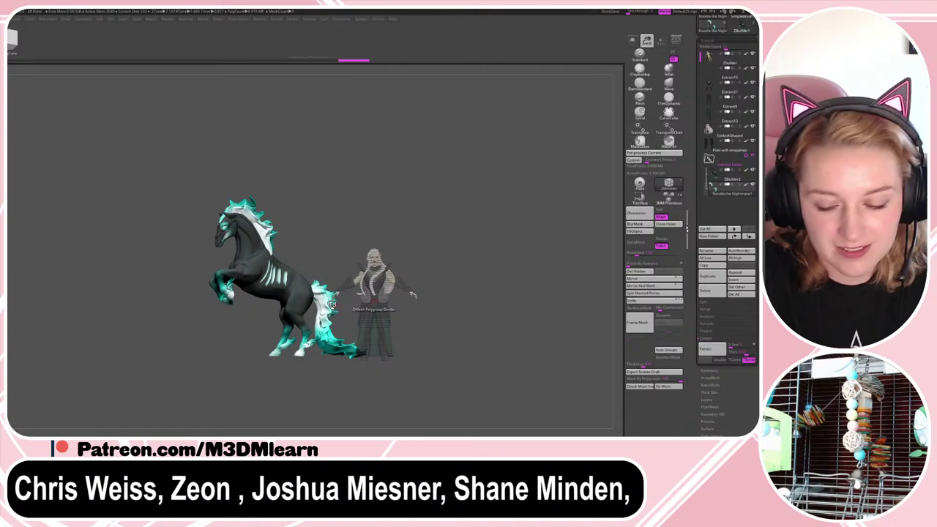
{"action": "key", "text": "shift+f"}
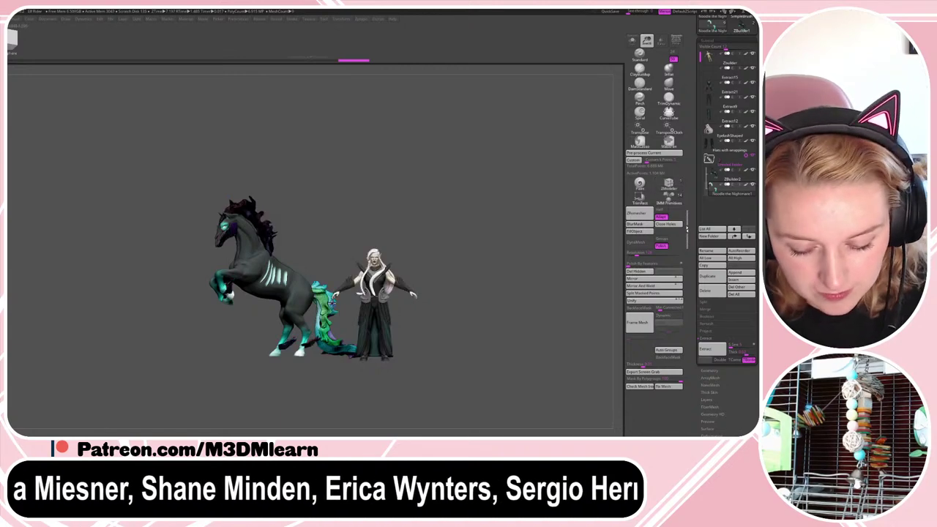
{"action": "key", "text": "shift+f"}
{"action": "key", "text": "w"}
{"action": "left_click_drag", "start_coordinate": [327, 309], "coordinate": [338, 305]}
{"action": "key", "text": "q"}
- Limit the gizmo to the selected horse subtools and fine-tune the horse's height relative to the elf
{"action": "mouse_move", "coordinate": [527, 234]}
{"action": "left_mouse_down"}
{"action": "mouse_move", "coordinate": [521, 244]}
{"action": "mouse_move", "coordinate": [468, 247]}
{"action": "mouse_move", "coordinate": [492, 247]}
{"action": "left_mouse_up"}
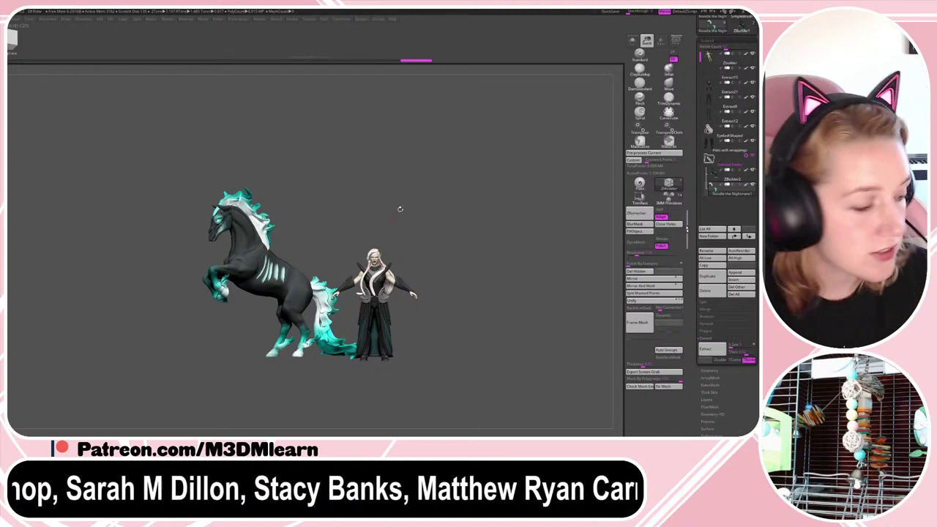
{"action": "key", "text": "w"}
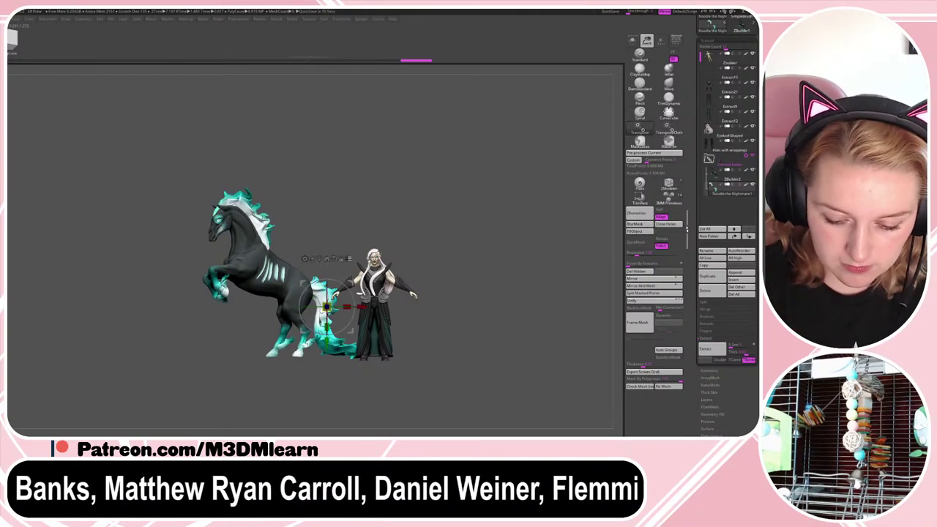
{"action": "left_click", "coordinate": [350, 259]}
{"action": "key", "text": "e"}
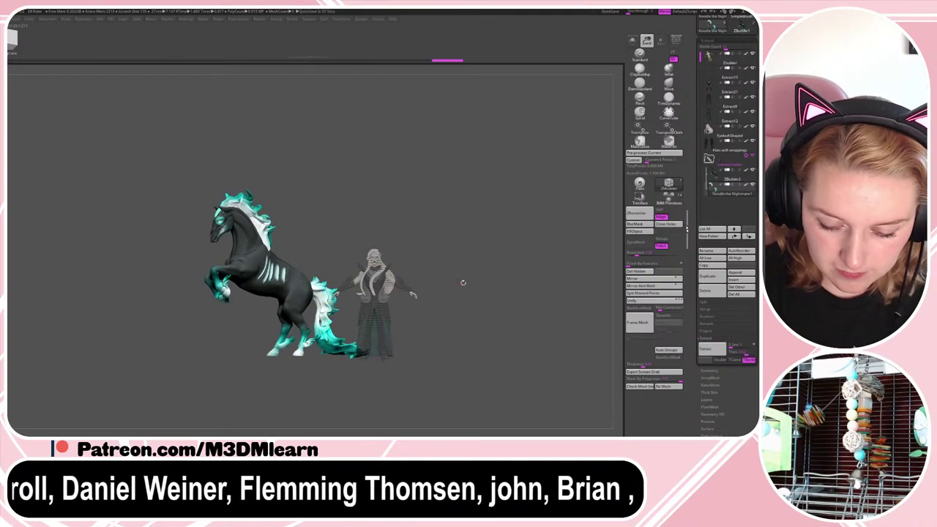
{"action": "left_click_drag", "start_coordinate": [326, 344], "coordinate": [327, 346]}
{"action": "key", "text": "q"}
{"action": "key", "text": "w"}
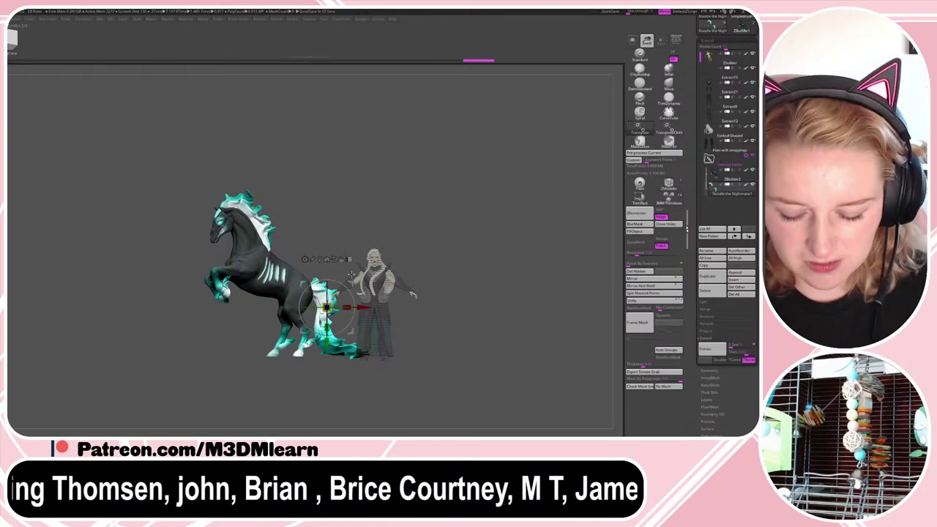
{"action": "left_click", "coordinate": [349, 259]}
- Take the two horse subtools out of their folder and hide the horse's body
{"action": "key", "text": "q"}
{"action": "left_click_drag", "start_coordinate": [503, 283], "coordinate": [505, 289], "text": "alt"}
{"action": "key", "text": "shift+f"}
{"action": "key", "text": "shift+f"}
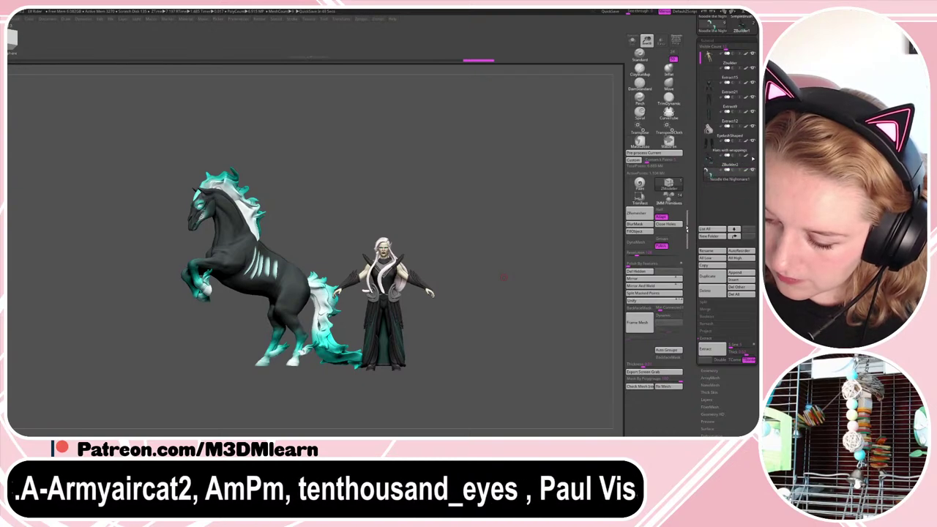
{"action": "left_click", "coordinate": [753, 159]}
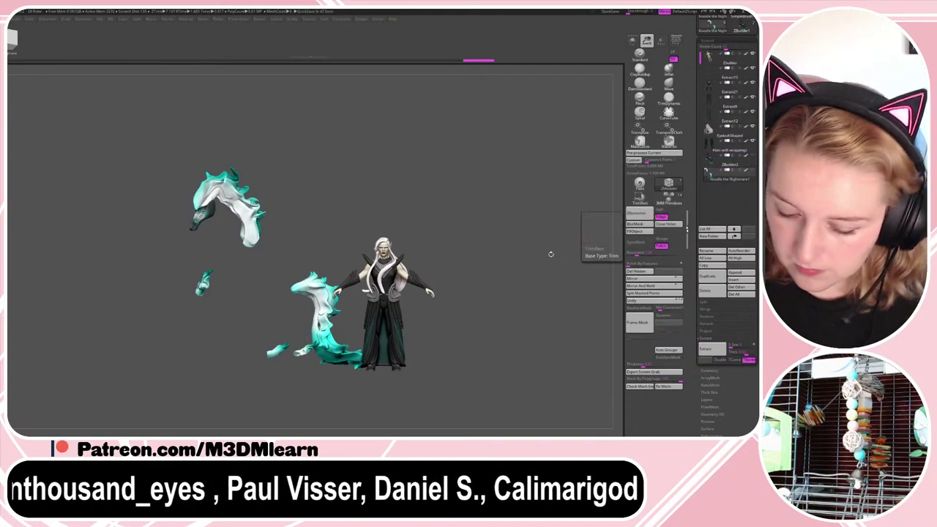
{"action": "left_click_drag", "start_coordinate": [550, 254], "coordinate": [475, 285], "text": "alt"}
- Hide the remaining horse parts, clear the mask on the elf's body subtool and save the project
{"action": "left_click", "coordinate": [528, 285], "text": "ctrl"}
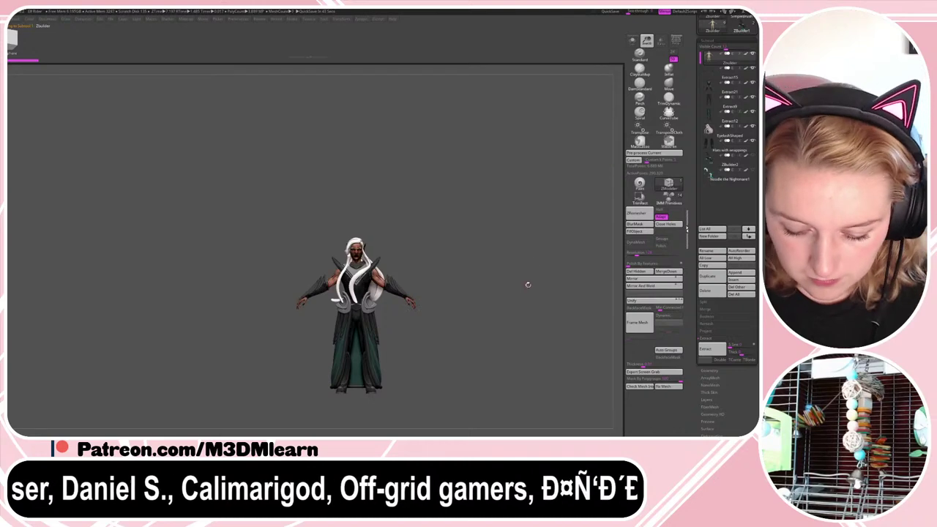
{"action": "left_click", "coordinate": [528, 284], "text": "ctrl"}
{"action": "mouse_move", "coordinate": [528, 282]}
{"action": "right_mouse_down", "text": "ctrl"}
{"action": "mouse_move", "coordinate": [536, 305]}
{"action": "mouse_move", "coordinate": [527, 287]}
{"action": "right_mouse_up", "text": "ctrl"}
{"action": "left_click", "coordinate": [527, 290], "text": "ctrl"}
{"action": "left_click", "coordinate": [528, 292], "text": "ctrl"}
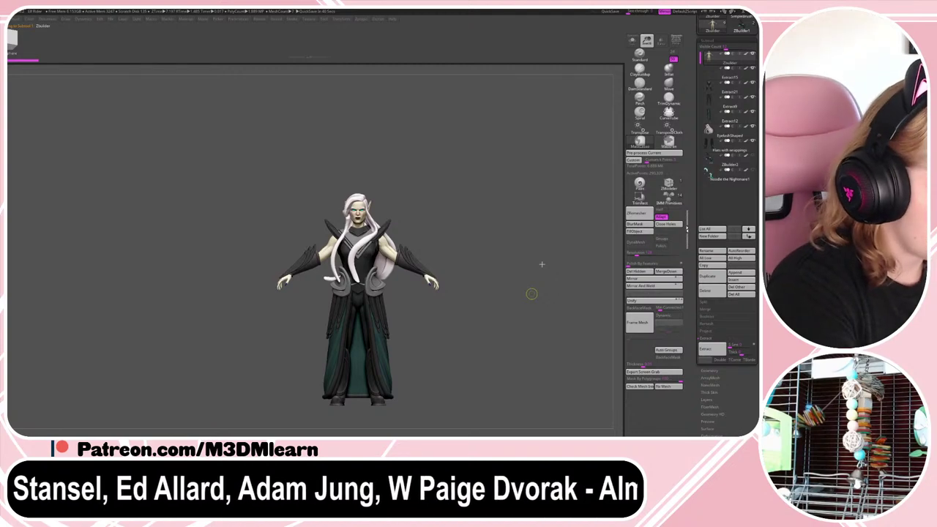
{"action": "key", "text": "ctrl+s"}
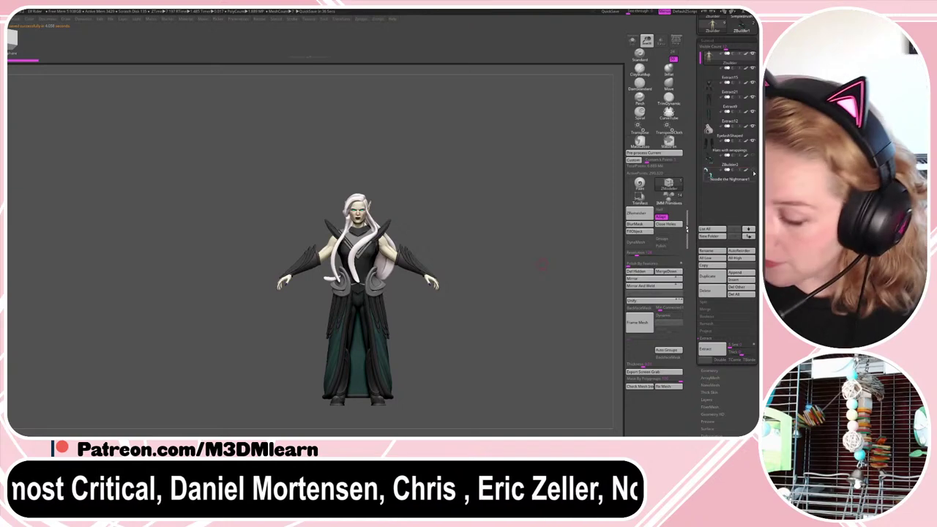
- Show both horse subtools beside the elf and step back and forth through the last body mask change
{"action": "left_click", "coordinate": [753, 171]}
{"action": "left_click", "coordinate": [753, 156]}
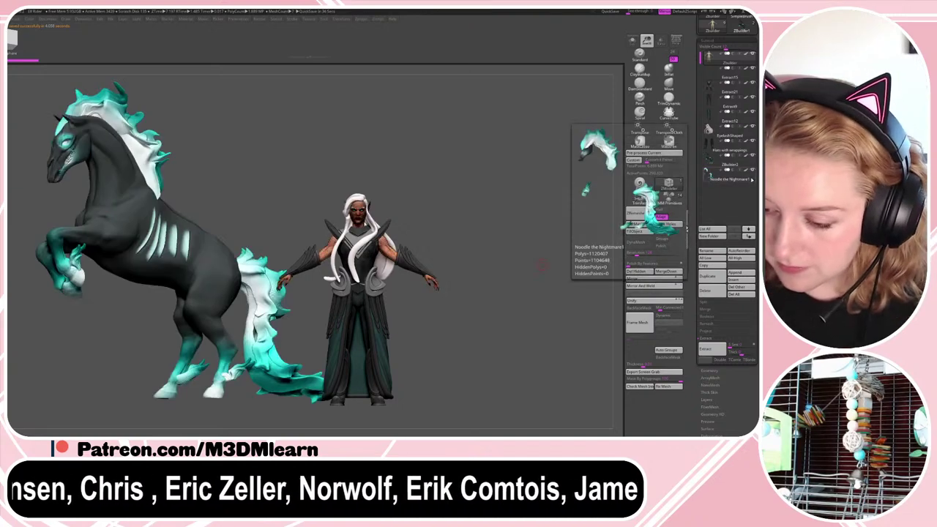
{"action": "right_click_drag", "start_coordinate": [527, 285], "coordinate": [520, 276], "text": "ctrl"}
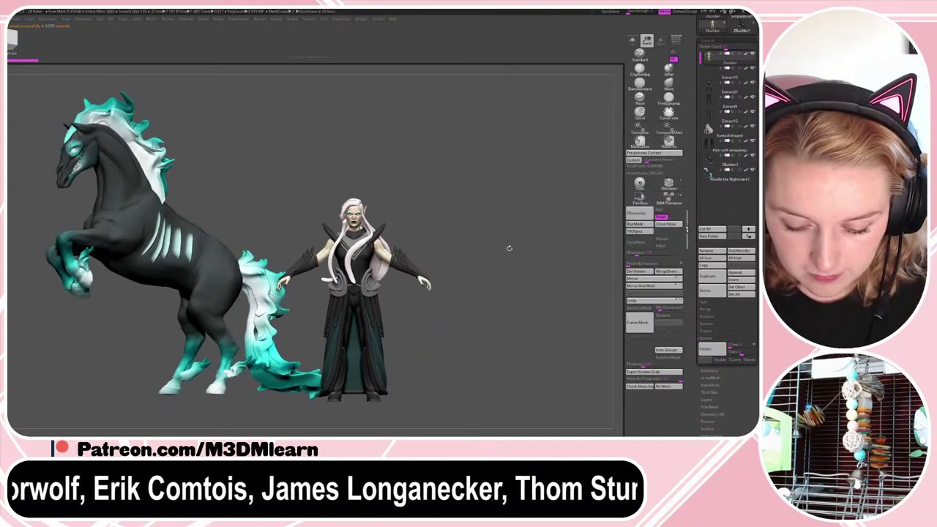
{"action": "key", "text": "ctrl+z"}
{"action": "key", "text": "ctrl+shift+z"}
{"action": "key", "text": "ctrl+z"}
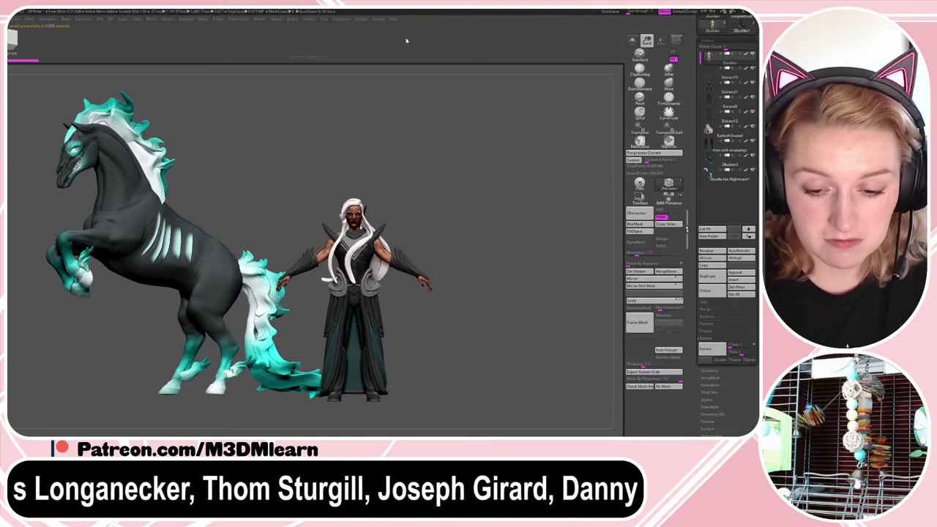
- Build a single TPose mesh of the elf and horse with Transpose Master and display it in a light shade
{"action": "left_click", "coordinate": [363, 19]}
{"action": "left_click", "coordinate": [380, 150]}
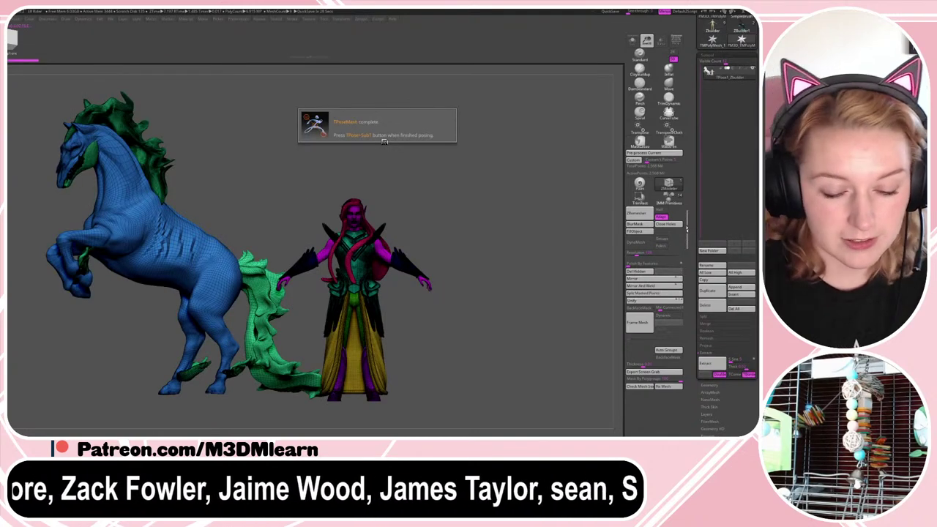
{"action": "key", "text": "shift+f"}
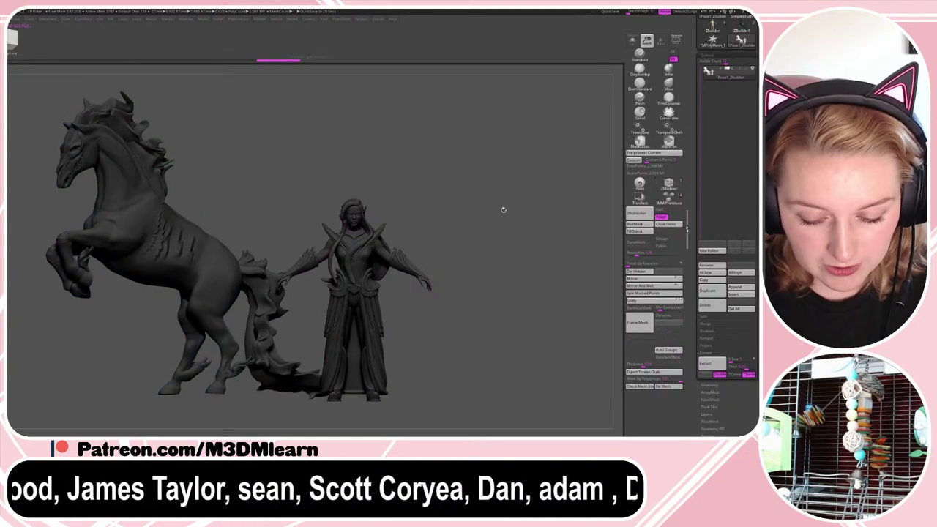
{"action": "key", "text": "space"}
{"action": "left_click", "coordinate": [414, 212]}
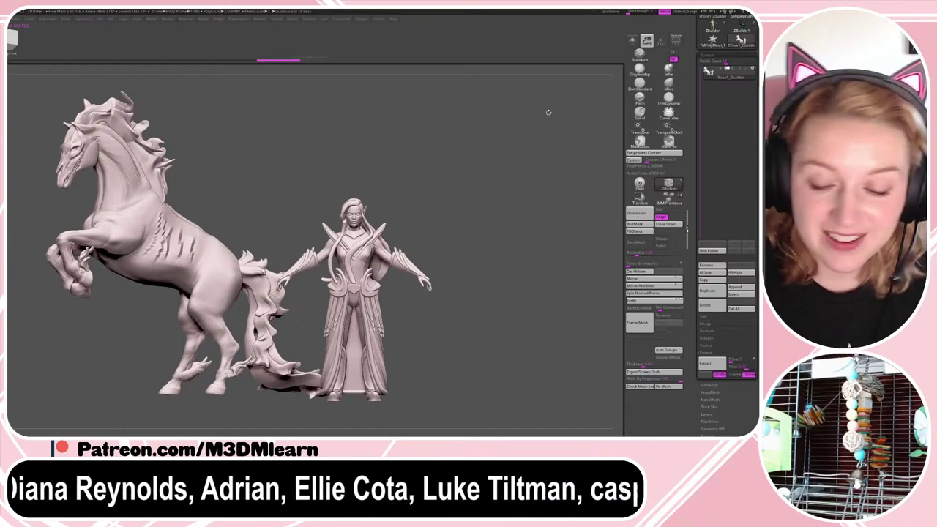
- Transfer the TPose mesh back to the original elf and horse subtools with TPose|SubT
{"action": "left_click", "coordinate": [360, 19]}
{"action": "left_click", "coordinate": [408, 150]}
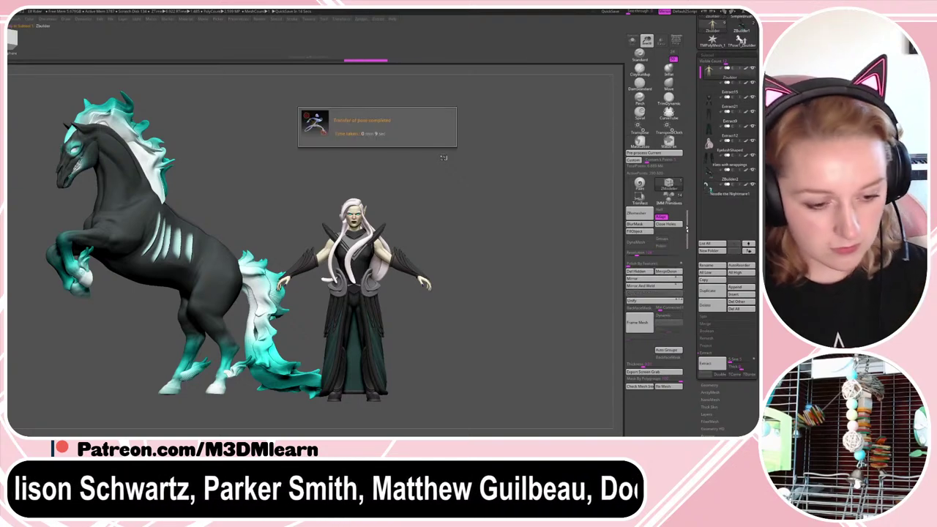
- Delete the old TPose mesh tool and return to the original tool containing the elf and horse
{"action": "left_click_drag", "start_coordinate": [704, 216], "coordinate": [705, 349]}
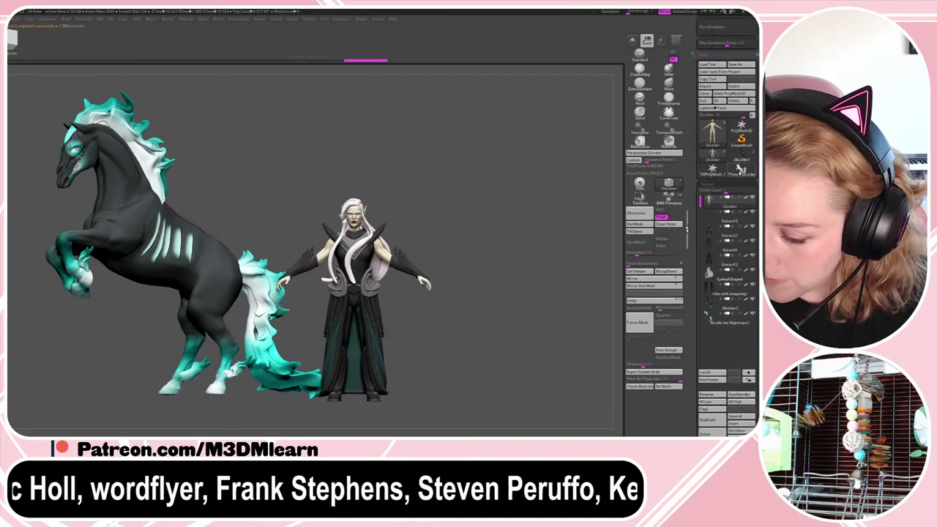
{"action": "left_click", "coordinate": [742, 174]}
{"action": "left_click", "coordinate": [712, 434]}
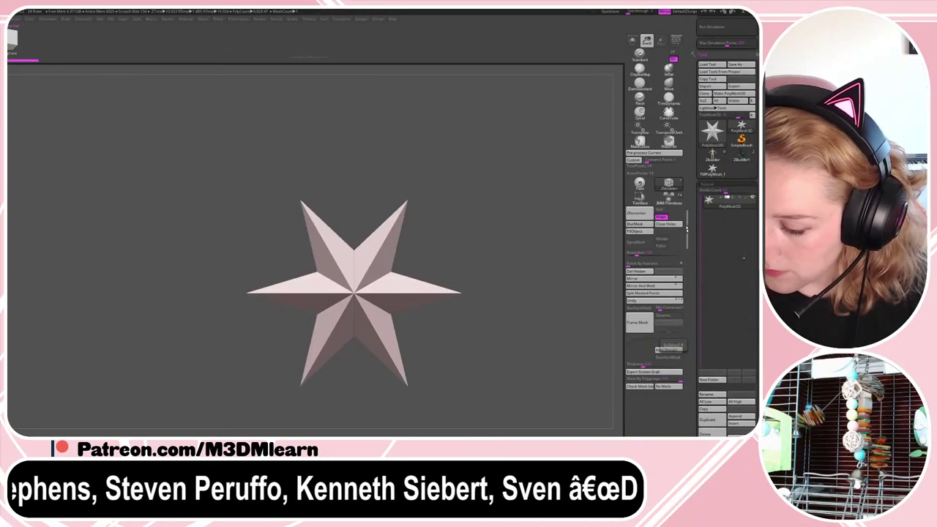
{"action": "left_click", "coordinate": [739, 157]}
{"action": "left_click", "coordinate": [719, 160]}
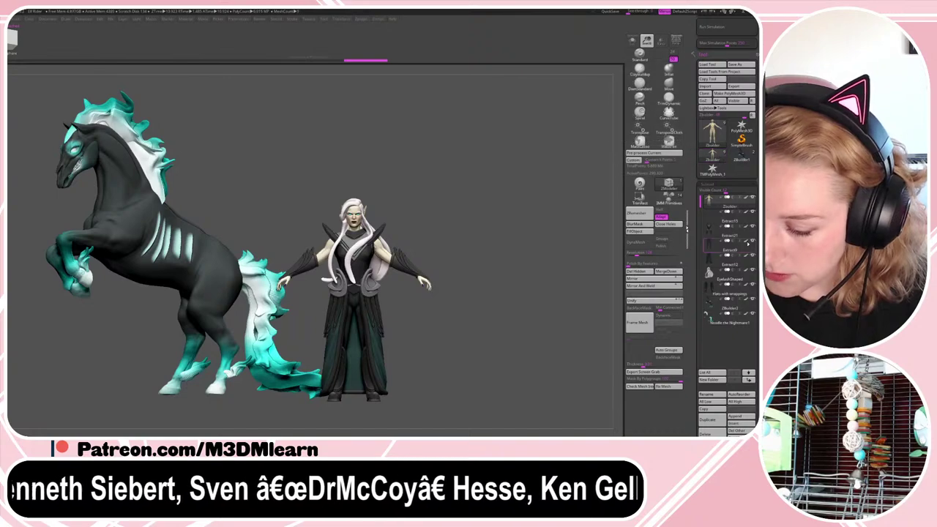
- Build a new combined TPose mesh of the elf and horse with Transpose Master and inspect its polygroups
{"action": "left_click", "coordinate": [363, 19]}
{"action": "left_click", "coordinate": [377, 150]}
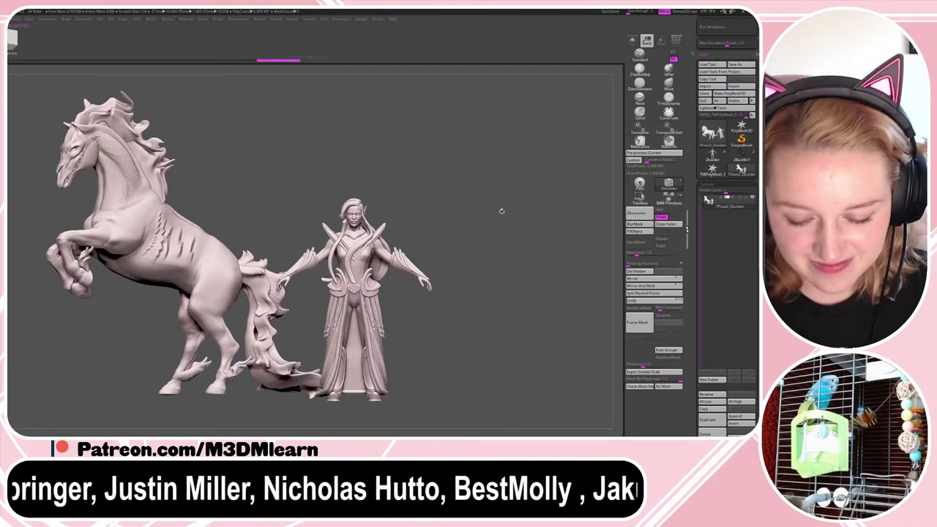
{"action": "key", "text": "f"}
{"action": "key", "text": "shift+f"}
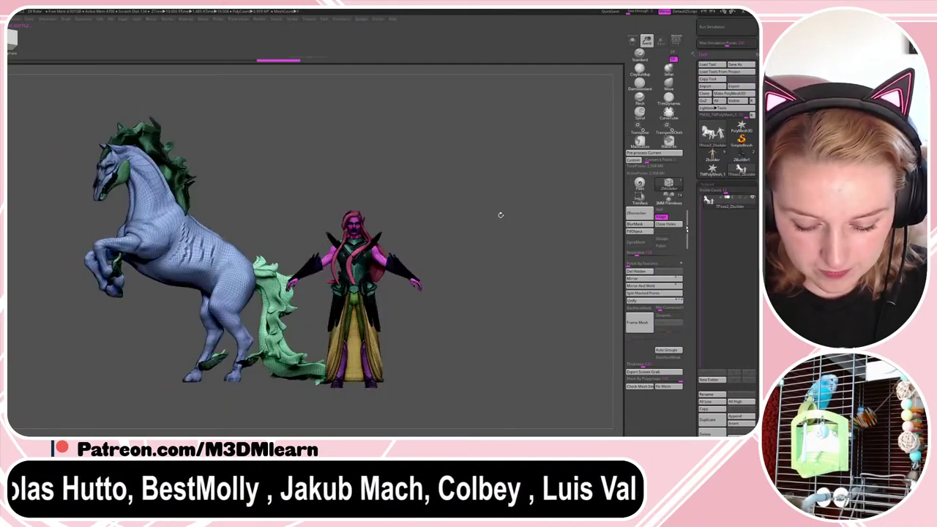
{"action": "key", "text": "shift+f"}
{"action": "left_click_drag", "start_coordinate": [501, 216], "coordinate": [527, 212]}
- Mask the horse, then turn the elf to face its heading and move him up onto its back
{"action": "left_click_drag", "start_coordinate": [513, 172], "coordinate": [448, 364], "text": "ctrl"}
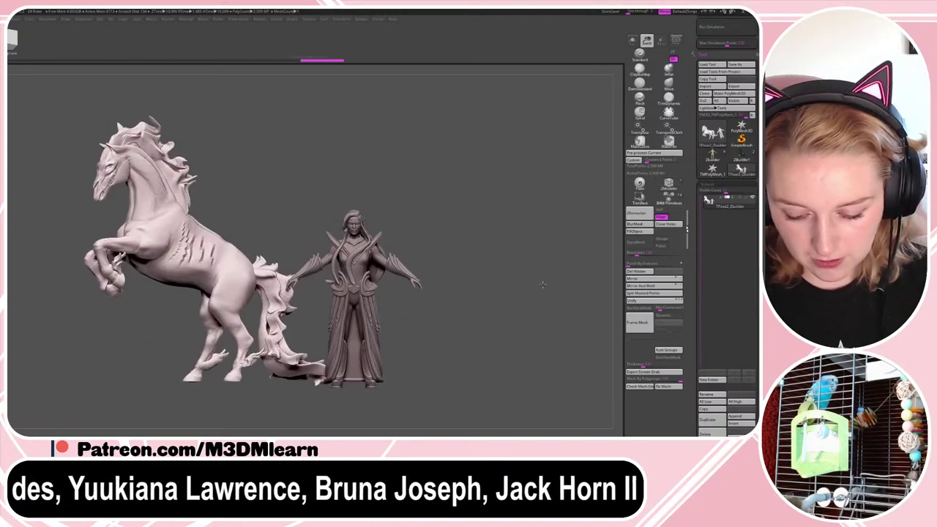
{"action": "left_click_drag", "start_coordinate": [505, 249], "coordinate": [489, 322]}
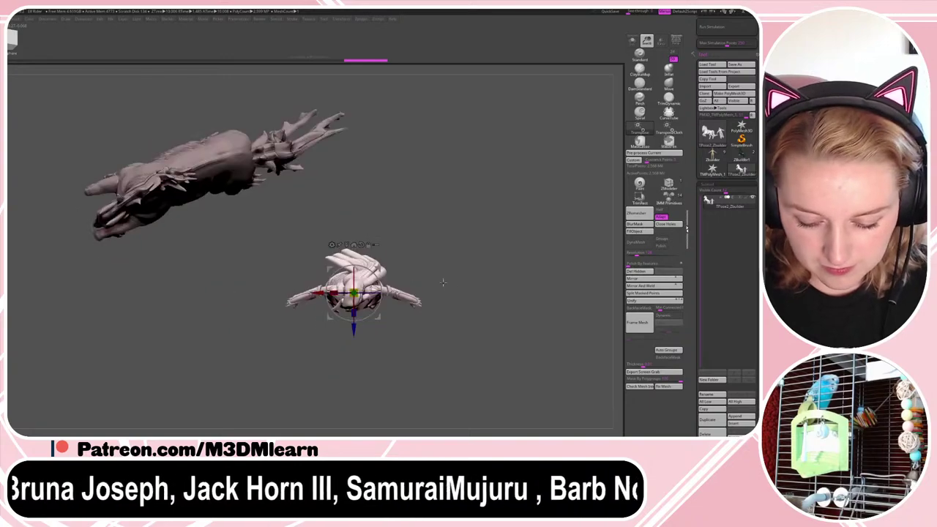
{"action": "left_click_drag", "start_coordinate": [380, 291], "coordinate": [363, 319]}
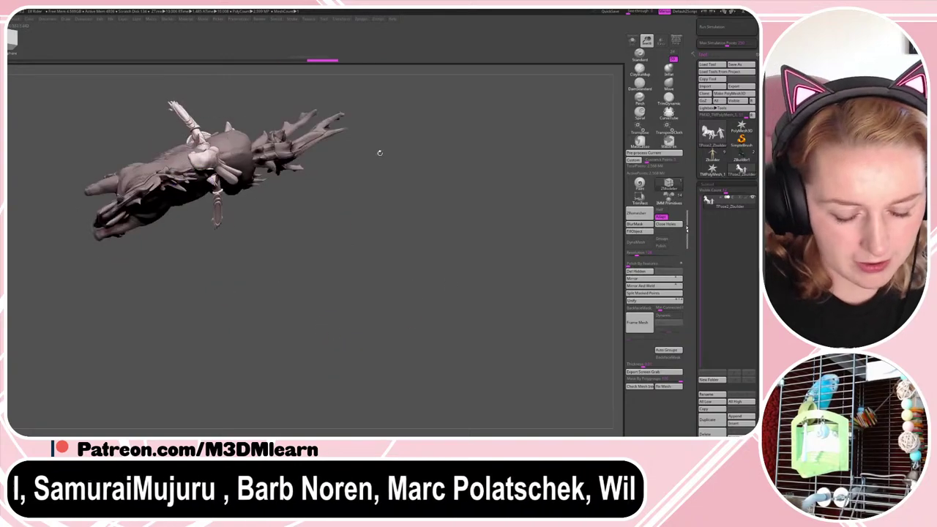
{"action": "left_click_drag", "start_coordinate": [520, 222], "coordinate": [526, 285], "text": "alt"}
{"action": "key", "text": "w"}
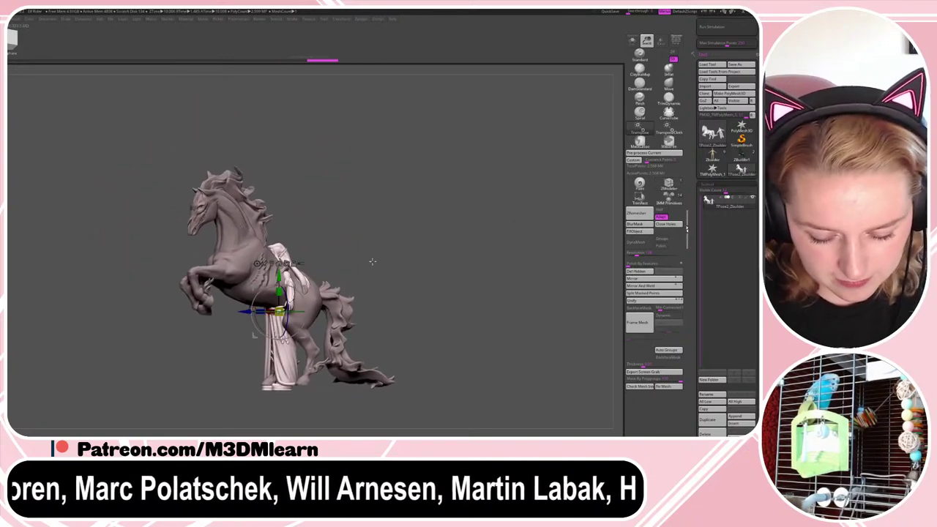
{"action": "left_click_drag", "start_coordinate": [279, 277], "coordinate": [279, 198]}
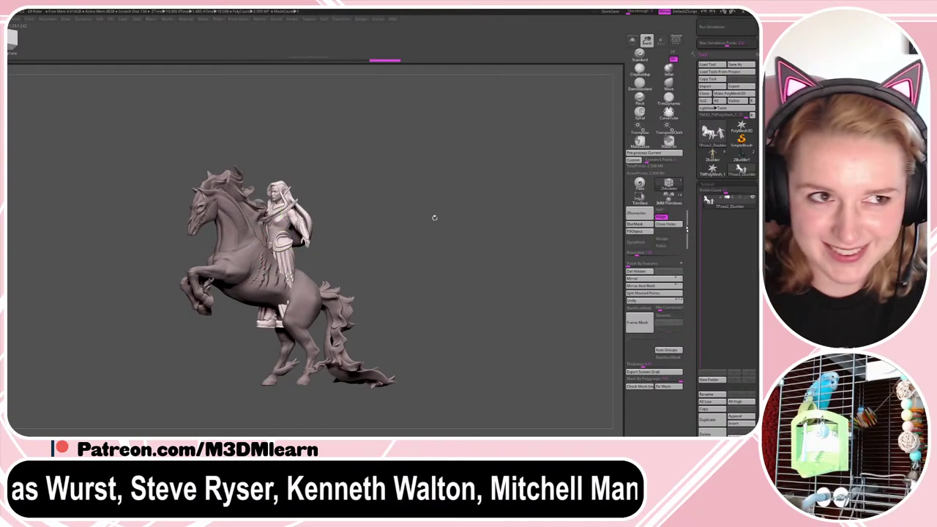
- Refine the elf's placement over the horse's back, checking it from the side and from behind
{"action": "left_click_drag", "start_coordinate": [439, 234], "coordinate": [413, 240], "text": "alt"}
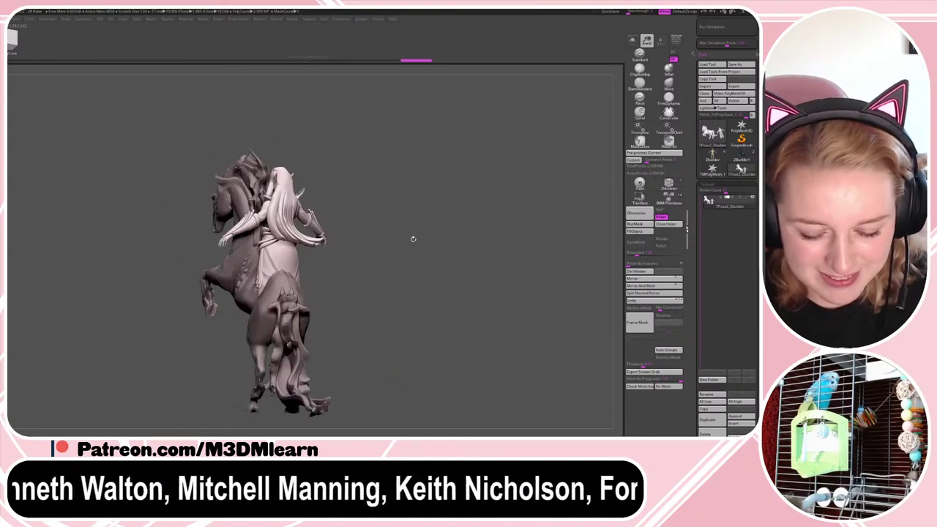
{"action": "key", "text": "q"}
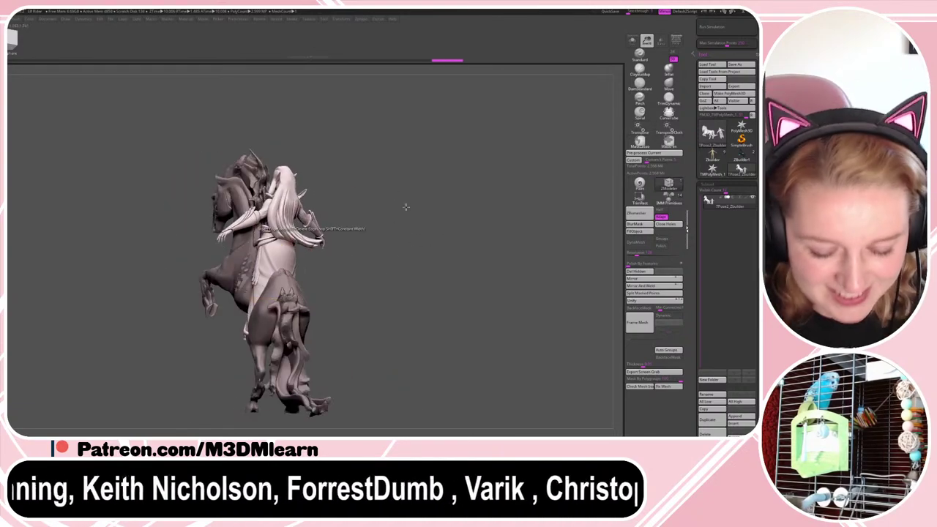
{"action": "mouse_move", "coordinate": [406, 207]}
{"action": "left_mouse_down"}
{"action": "mouse_move", "coordinate": [474, 251]}
{"action": "mouse_move", "coordinate": [467, 260]}
{"action": "left_mouse_up"}
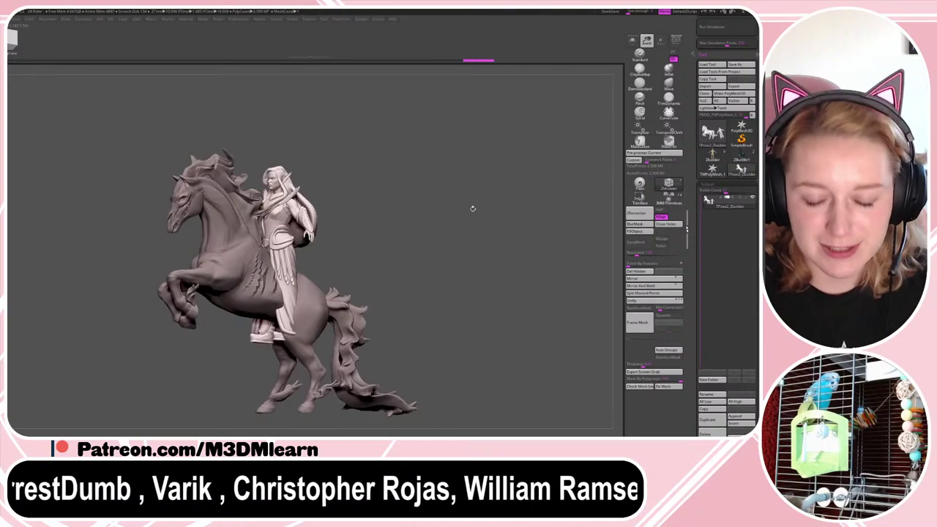
{"action": "mouse_move", "coordinate": [452, 222]}
{"action": "left_mouse_down"}
{"action": "mouse_move", "coordinate": [423, 238]}
{"action": "mouse_move", "coordinate": [387, 236]}
{"action": "mouse_move", "coordinate": [441, 212]}
{"action": "left_mouse_up"}
{"action": "key", "text": "w"}
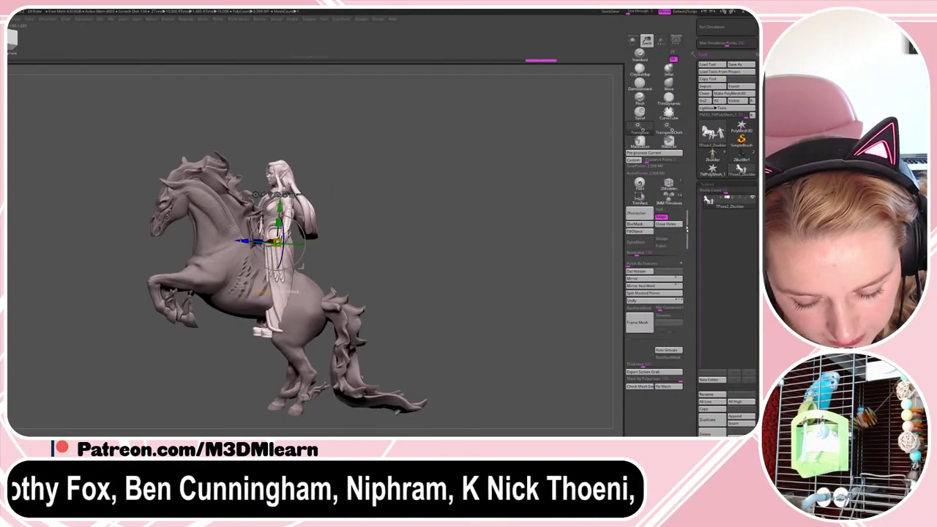
{"action": "key", "text": "q"}
{"action": "left_click_drag", "start_coordinate": [330, 211], "coordinate": [332, 213]}
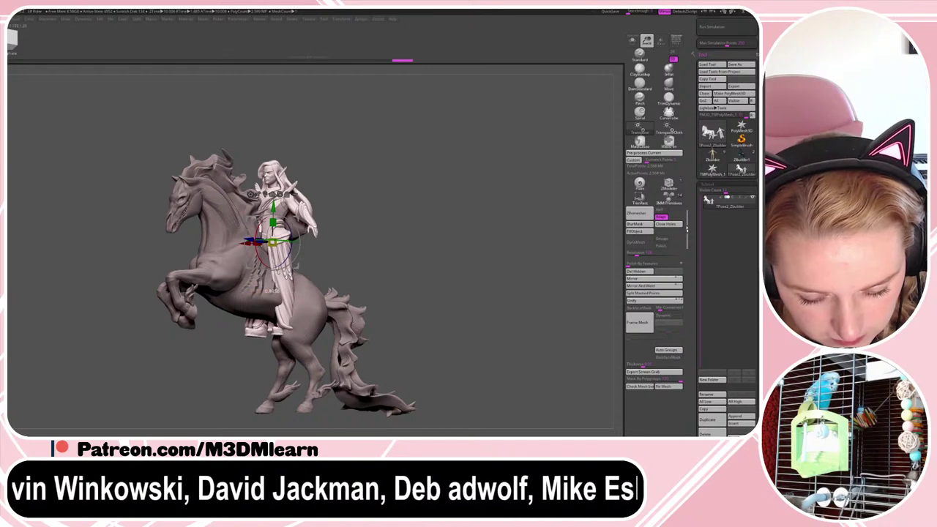
- Mirror the unmasked elf, then move and rotate him back onto the horse's back
{"action": "left_click", "coordinate": [643, 280]}
{"action": "key", "text": "w"}
{"action": "left_click", "coordinate": [266, 196]}
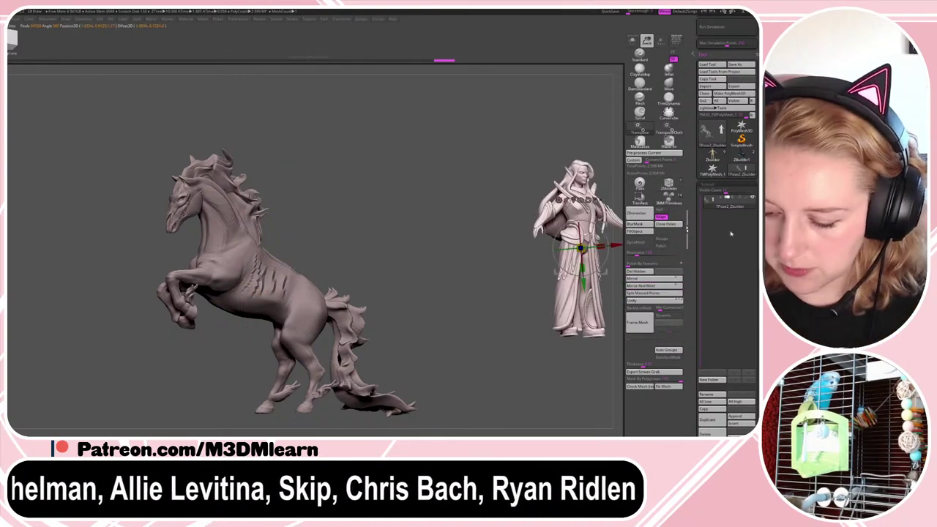
{"action": "left_click_drag", "start_coordinate": [596, 251], "coordinate": [561, 252]}
{"action": "left_click_drag", "start_coordinate": [483, 329], "coordinate": [535, 421]}
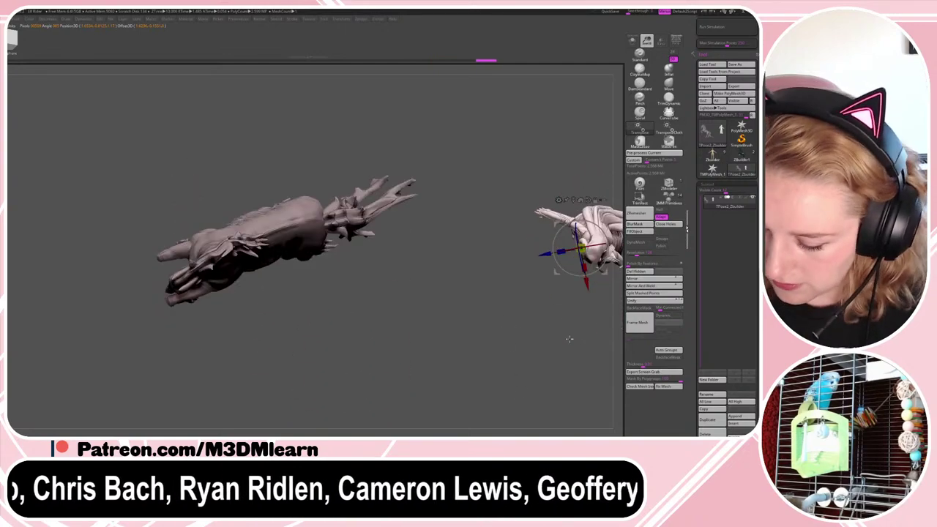
{"action": "left_click_drag", "start_coordinate": [558, 225], "coordinate": [245, 215]}
{"action": "left_click_drag", "start_coordinate": [444, 188], "coordinate": [433, 150], "text": "shift"}
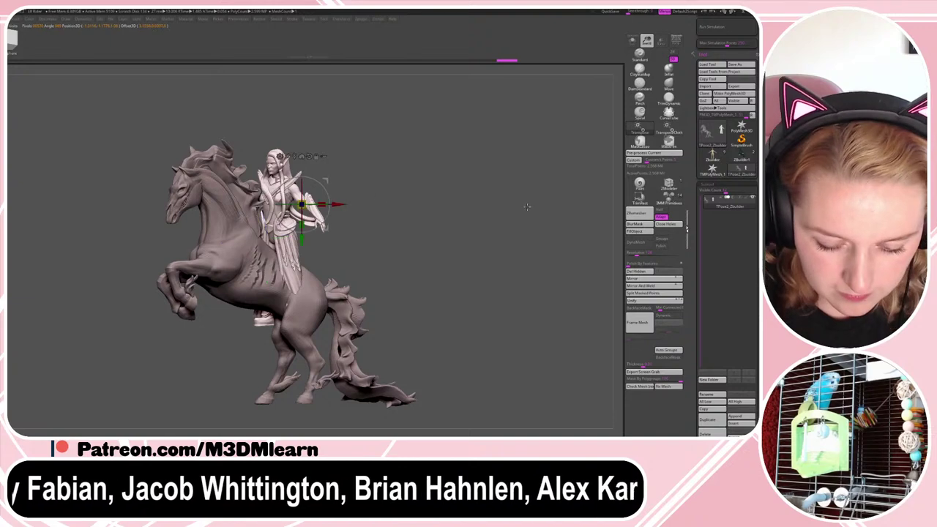
- Fine-tune the elf's rotation and lower him slightly so he straddles the horse's back
{"action": "mouse_move", "coordinate": [313, 203]}
{"action": "left_mouse_down"}
{"action": "mouse_move", "coordinate": [296, 203]}
{"action": "mouse_move", "coordinate": [328, 199]}
{"action": "left_mouse_up"}
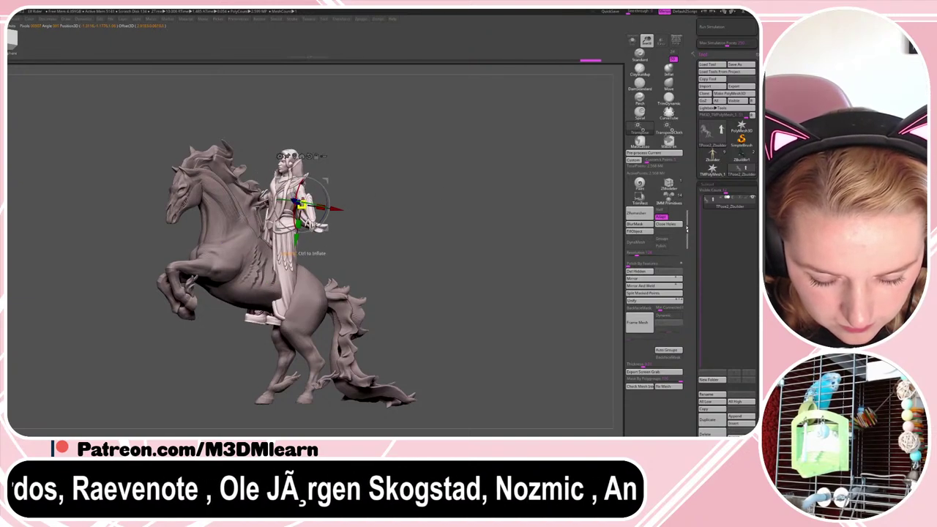
{"action": "left_click_drag", "start_coordinate": [296, 239], "coordinate": [295, 248]}
{"action": "left_click_drag", "start_coordinate": [335, 218], "coordinate": [353, 191]}
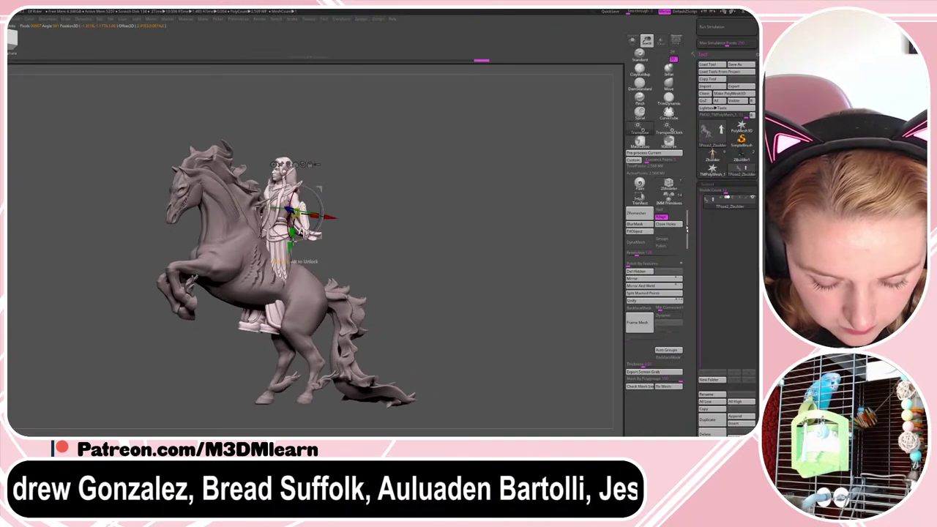
{"action": "left_click_drag", "start_coordinate": [292, 245], "coordinate": [292, 239]}
{"action": "key", "text": "q"}
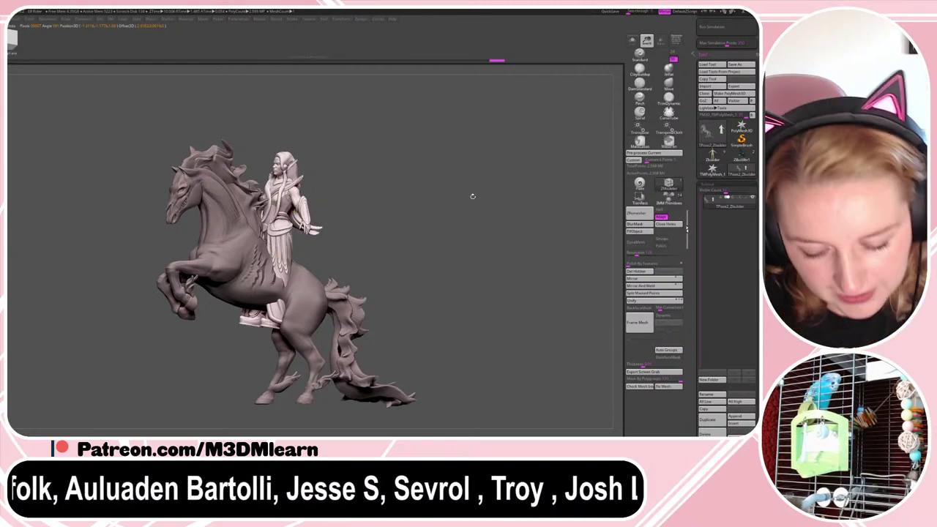
{"action": "mouse_move", "coordinate": [473, 197]}
{"action": "left_mouse_down"}
{"action": "mouse_move", "coordinate": [435, 197]}
{"action": "mouse_move", "coordinate": [473, 197]}
{"action": "left_mouse_up"}
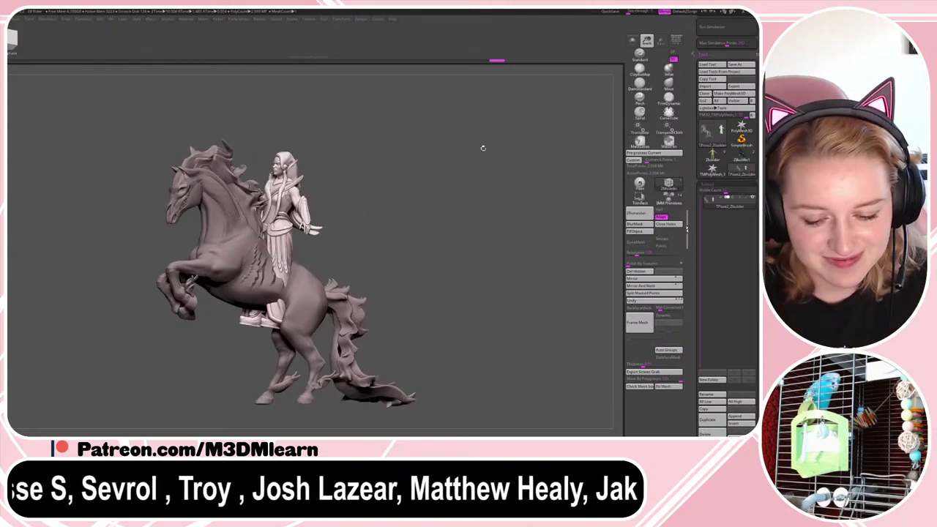
- Turn on perspective and adjust the elf's lean over the horse with the Transpose line and gizmo
{"action": "left_click", "coordinate": [676, 41]}
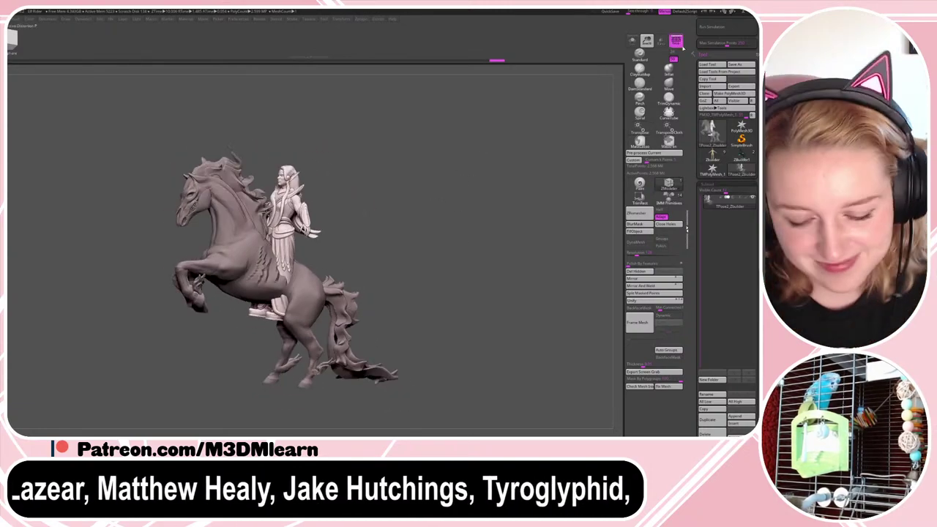
{"action": "key", "text": "w"}
{"action": "left_click_drag", "start_coordinate": [455, 190], "coordinate": [460, 209], "text": "alt"}
{"action": "left_click_drag", "start_coordinate": [459, 210], "coordinate": [440, 212]}
{"action": "key", "text": "y"}
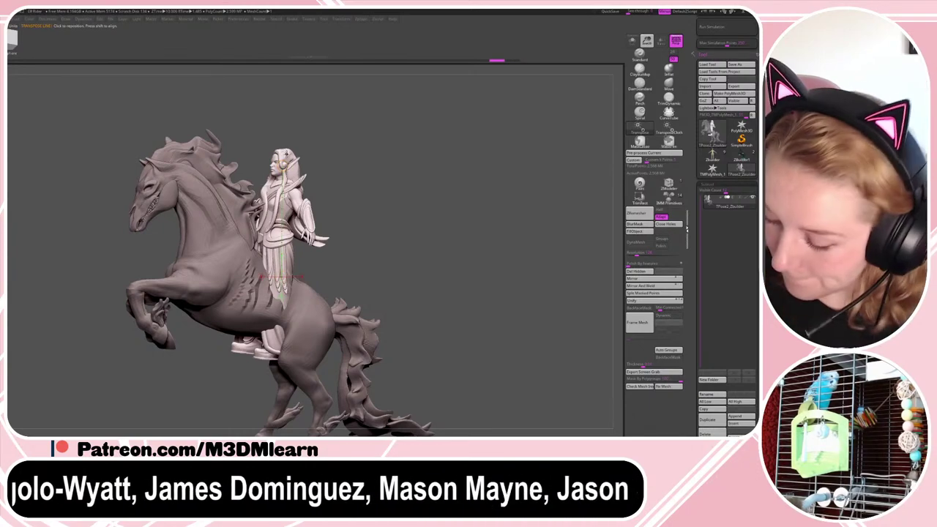
{"action": "left_click_drag", "start_coordinate": [282, 165], "coordinate": [278, 167]}
{"action": "left_click_drag", "start_coordinate": [283, 221], "coordinate": [289, 199]}
{"action": "left_click_drag", "start_coordinate": [333, 166], "coordinate": [322, 177]}
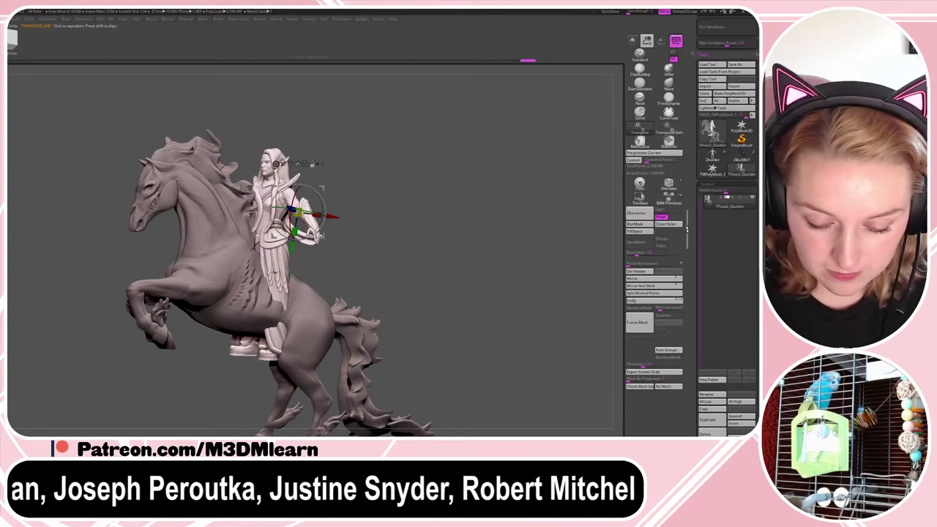
- Nudge the elf into his final riding position on the horse's back
{"action": "left_click", "coordinate": [290, 164]}
{"action": "left_click_drag", "start_coordinate": [276, 301], "coordinate": [276, 299]}
{"action": "left_click_drag", "start_coordinate": [301, 240], "coordinate": [305, 240]}
{"action": "key", "text": "q"}
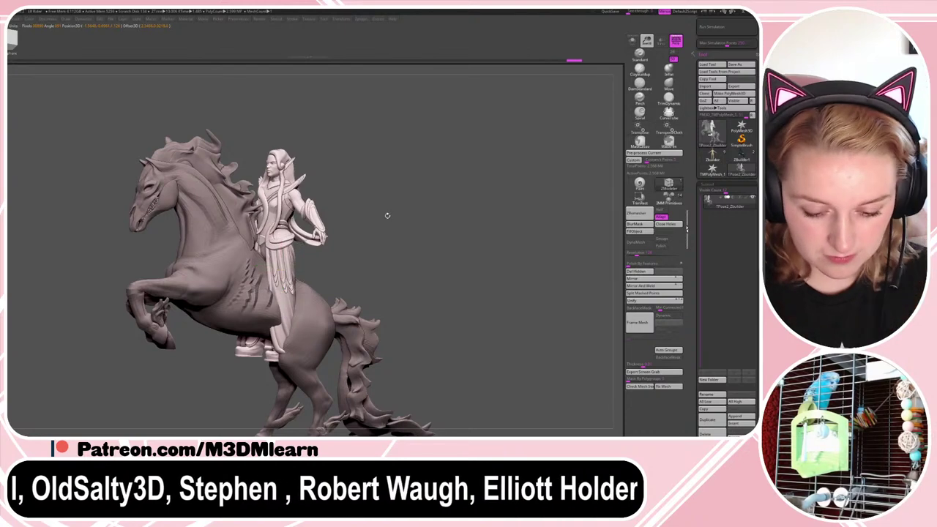
- Clear the mask from the combined mesh and hide the horse so only the elf is shown
{"action": "left_click_drag", "start_coordinate": [384, 211], "coordinate": [386, 224], "text": "ctrl"}
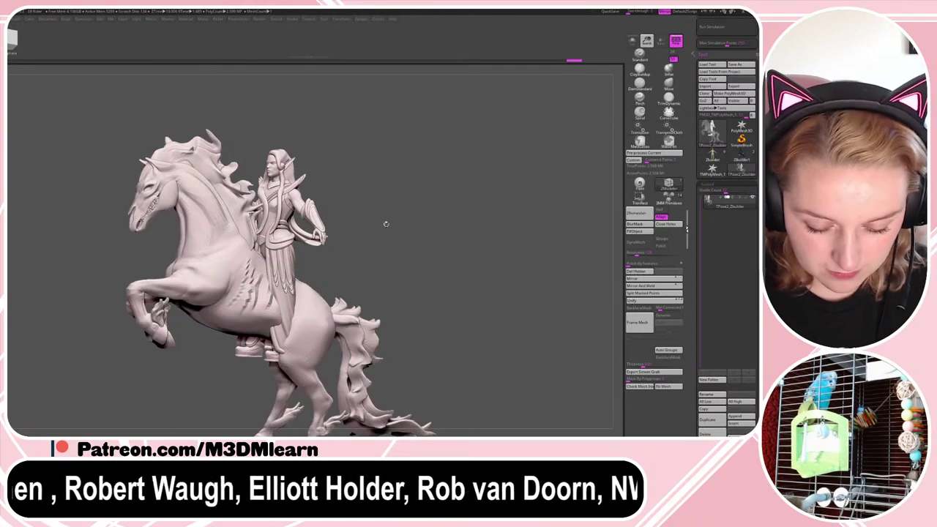
{"action": "left_click", "coordinate": [315, 324], "text": "ctrl+shift"}
{"action": "left_click_drag", "start_coordinate": [359, 323], "coordinate": [360, 327], "text": "ctrl+shift"}
{"action": "left_click", "coordinate": [359, 327], "text": "ctrl+shift"}
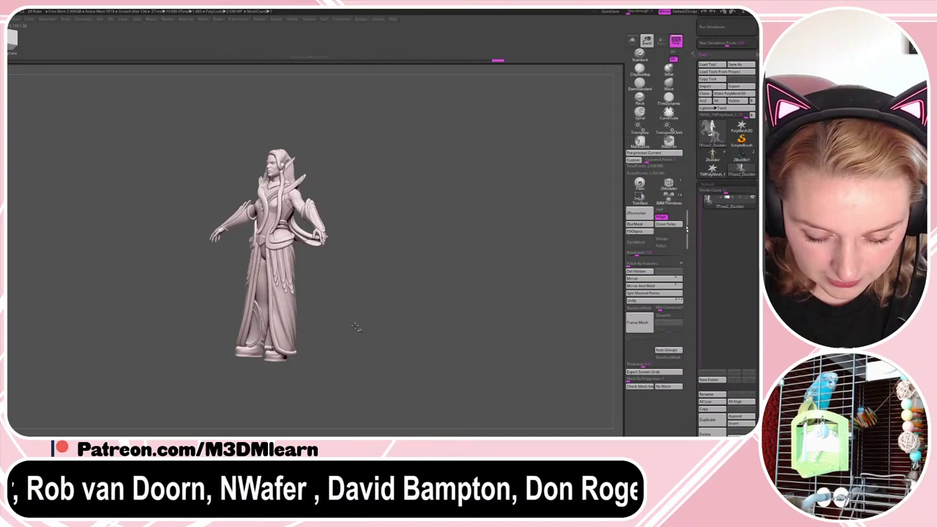
- Hide the elf's armor and hair polygroups to expose the body, arms and skirt for posing
{"action": "left_click_drag", "start_coordinate": [410, 282], "coordinate": [464, 285]}
{"action": "key", "text": "shift+f"}
{"action": "key", "text": "shift+f"}
{"action": "left_click", "coordinate": [277, 218], "text": "ctrl+shift"}
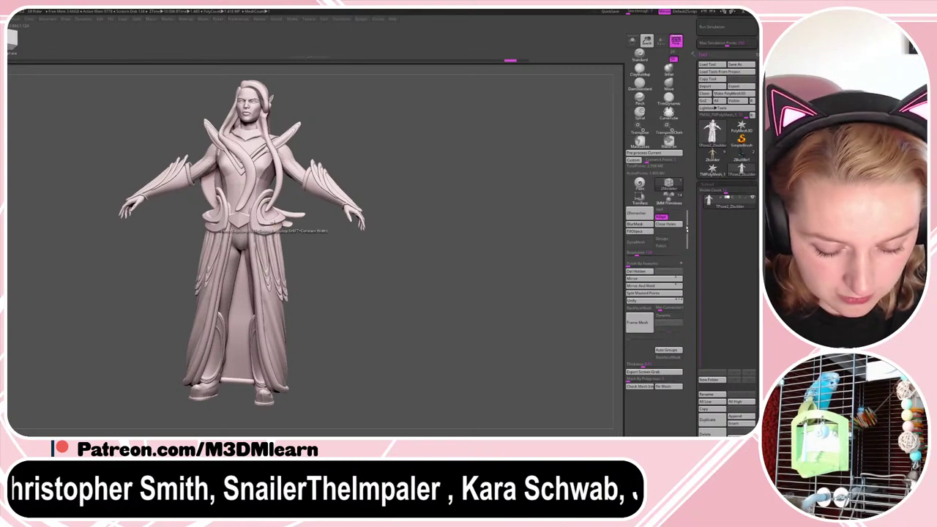
{"action": "key", "text": "shift+f"}
{"action": "key", "text": "shift+f"}
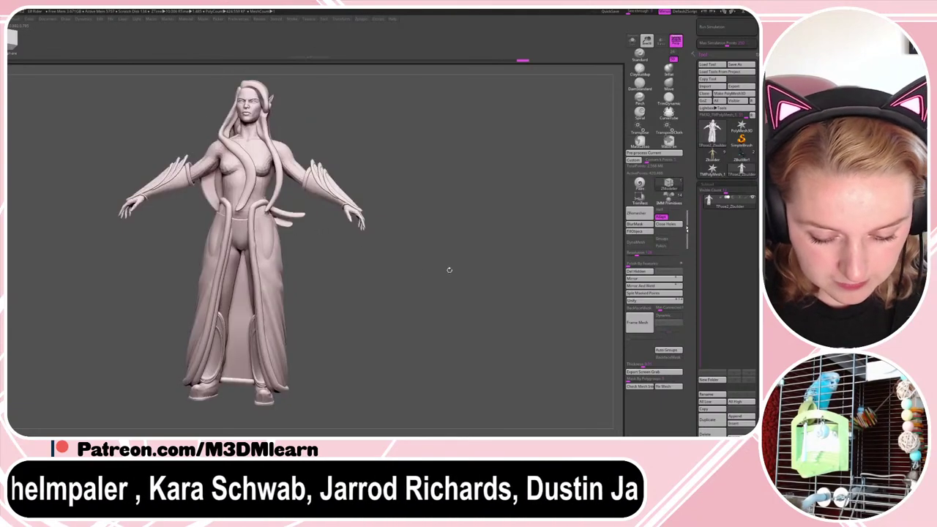
{"action": "left_click_drag", "start_coordinate": [449, 270], "coordinate": [462, 255]}
{"action": "left_click", "coordinate": [362, 204], "text": "ctrl+shift"}
- Mask the elf's skirt and legs, then invert the mask so the upper body is protected
{"action": "left_click_drag", "start_coordinate": [446, 347], "coordinate": [419, 285], "text": "alt"}
{"action": "mouse_move", "coordinate": [232, 418]}
{"action": "left_mouse_down", "text": "ctrl"}
{"action": "mouse_move", "coordinate": [230, 186]}
{"action": "mouse_move", "coordinate": [316, 132]}
{"action": "mouse_move", "coordinate": [408, 267]}
{"action": "mouse_move", "coordinate": [444, 396]}
{"action": "left_mouse_up", "text": "ctrl"}
{"action": "left_click_drag", "start_coordinate": [505, 272], "coordinate": [458, 270]}
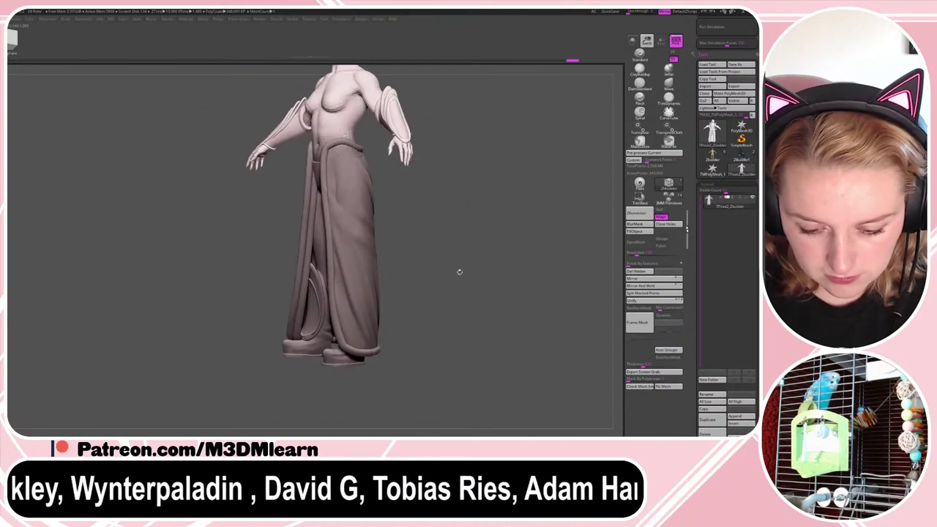
{"action": "left_click", "coordinate": [499, 247], "text": "ctrl"}
- Draw a Transpose line from the hip to the skirt's hem in side view and rotate the legs forward
{"action": "left_click_drag", "start_coordinate": [500, 247], "coordinate": [484, 267]}
{"action": "left_click_drag", "start_coordinate": [484, 266], "coordinate": [468, 255]}
{"action": "key", "text": "w"}
{"action": "key", "text": "y"}
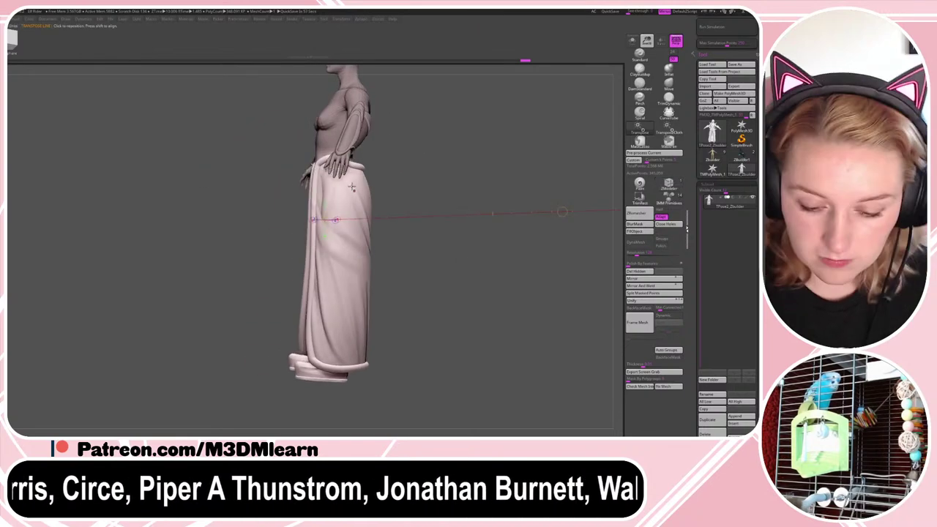
{"action": "left_click_drag", "start_coordinate": [345, 175], "coordinate": [352, 339]}
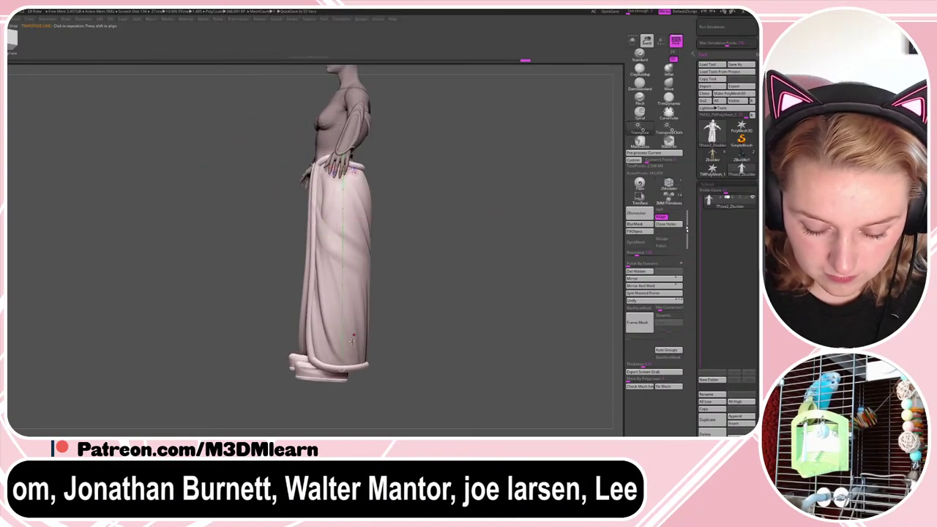
{"action": "left_click", "coordinate": [344, 358]}
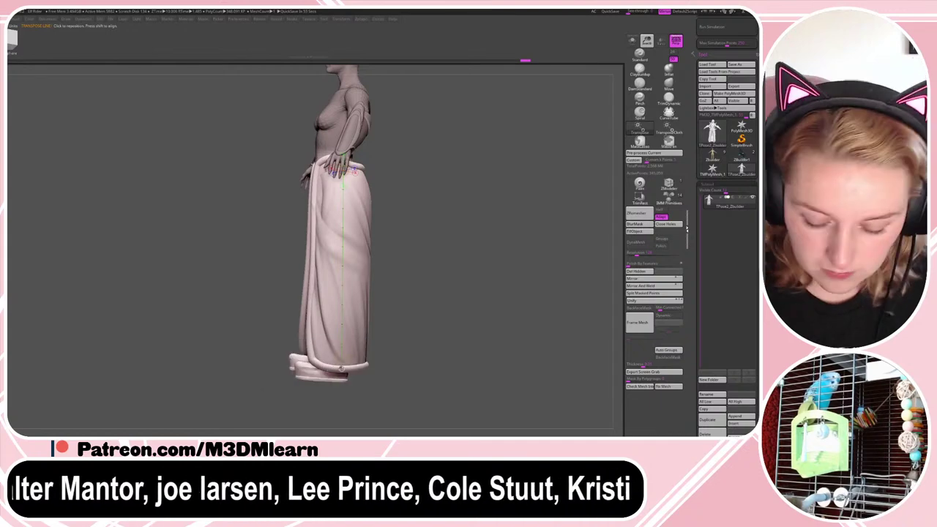
{"action": "left_click_drag", "start_coordinate": [341, 368], "coordinate": [151, 307]}
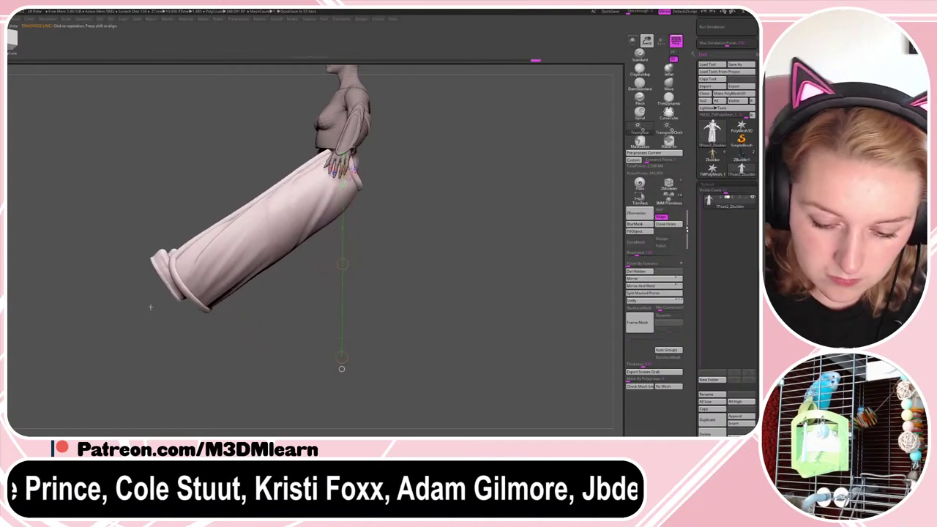
- Redraw the Transpose line along the elf's skirt and shift the legs slightly forward and up
{"action": "left_click_drag", "start_coordinate": [320, 189], "coordinate": [164, 303]}
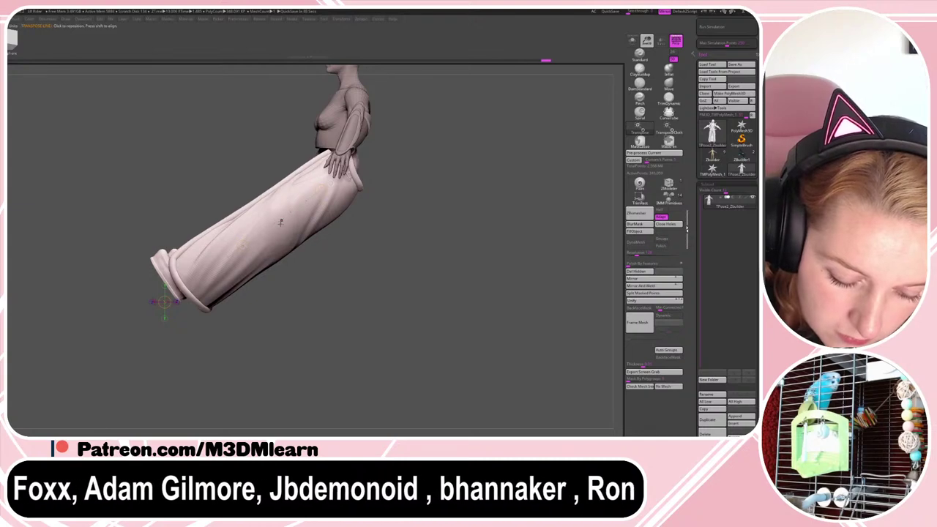
{"action": "left_click_drag", "start_coordinate": [242, 246], "coordinate": [218, 252]}
{"action": "left_click_drag", "start_coordinate": [431, 157], "coordinate": [409, 228], "text": "alt"}
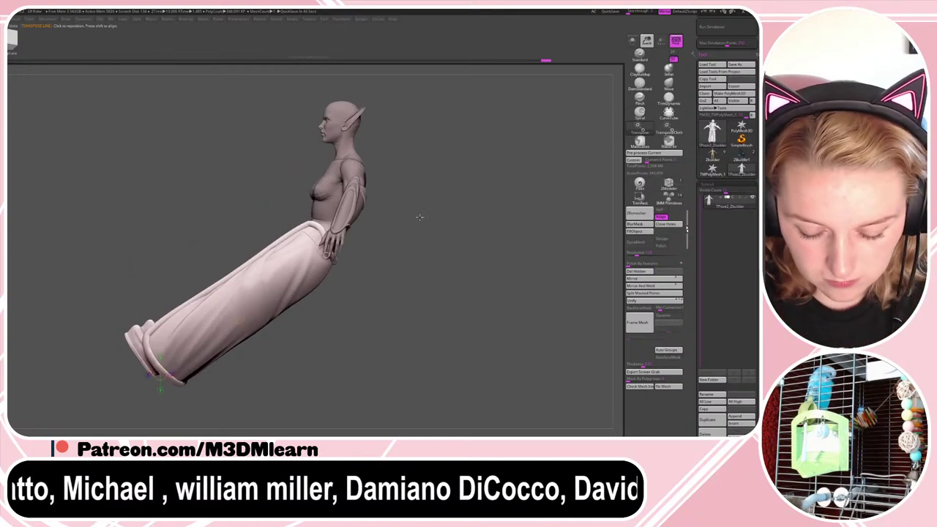
- Reshape the back waistband and hip of the elf's skirt with the Move brush so they follow the torso
{"action": "left_click", "coordinate": [673, 86]}
{"action": "mouse_move", "coordinate": [428, 257]}
{"action": "right_mouse_down"}
{"action": "mouse_move", "coordinate": [355, 245]}
{"action": "mouse_move", "coordinate": [417, 260]}
{"action": "right_mouse_up"}
{"action": "left_click_drag", "start_coordinate": [320, 237], "coordinate": [332, 241]}
{"action": "right_click_drag", "start_coordinate": [331, 240], "coordinate": [361, 235]}
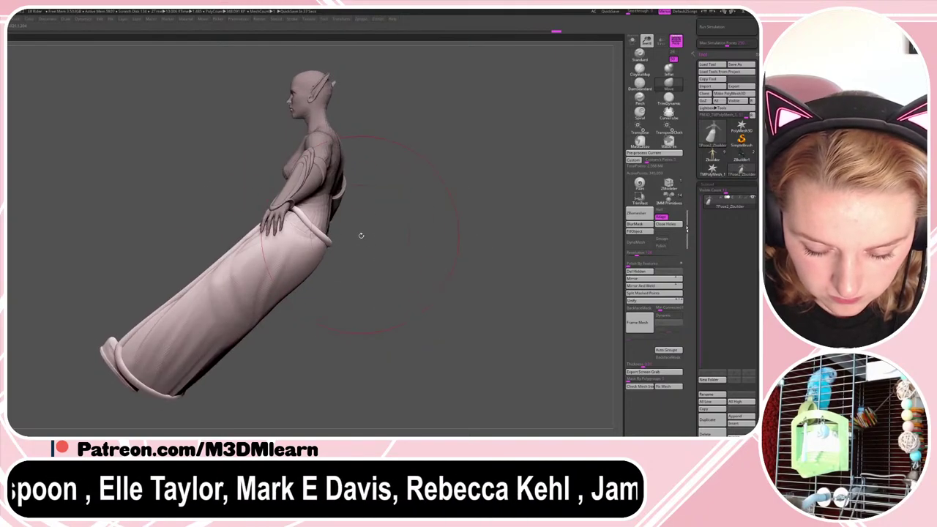
{"action": "left_click_drag", "start_coordinate": [327, 251], "coordinate": [332, 247]}
{"action": "right_click_drag", "start_coordinate": [358, 253], "coordinate": [435, 240]}
{"action": "right_click", "coordinate": [435, 238]}
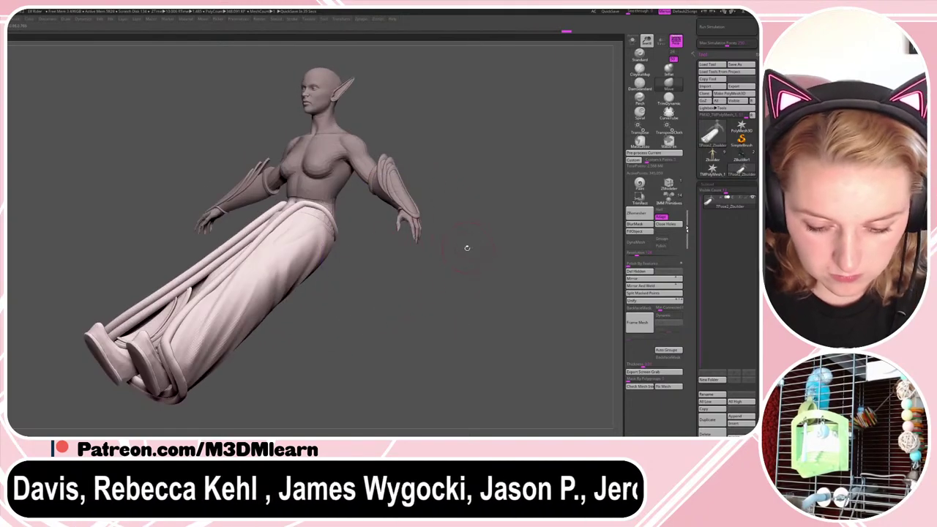
{"action": "right_click_drag", "start_coordinate": [498, 249], "coordinate": [451, 244]}
{"action": "right_click", "coordinate": [448, 240]}
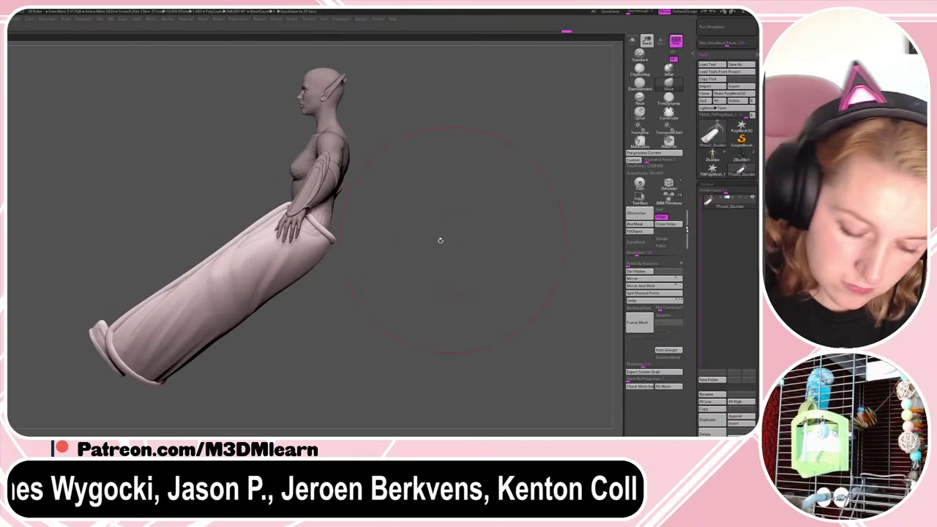
- Lift the elf's skirt and legs slightly, and pull the back of the waistband up against the body
{"action": "key", "text": "w"}
{"action": "left_click_drag", "start_coordinate": [210, 311], "coordinate": [214, 298]}
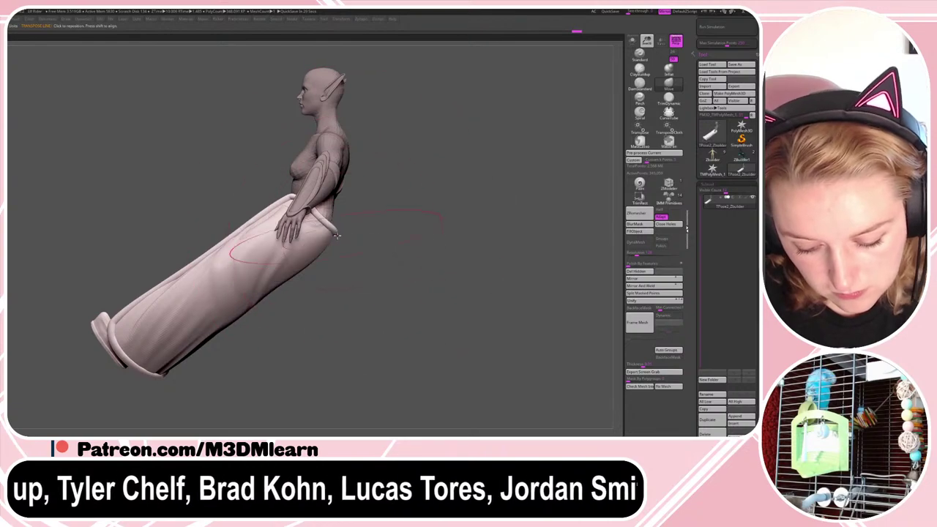
{"action": "left_click_drag", "start_coordinate": [323, 254], "coordinate": [341, 232]}
{"action": "left_click_drag", "start_coordinate": [330, 236], "coordinate": [333, 227]}
{"action": "left_click_drag", "start_coordinate": [385, 243], "coordinate": [450, 235]}
{"action": "key", "text": "space"}
{"action": "left_click_drag", "start_coordinate": [508, 220], "coordinate": [478, 221]}
- Mask the elf's upper body and thighs, and rotate the lower legs down at the knees with a Transpose line
{"action": "mouse_move", "coordinate": [432, 117]}
{"action": "left_mouse_down", "text": "ctrl"}
{"action": "mouse_move", "coordinate": [359, 60]}
{"action": "mouse_move", "coordinate": [201, 238]}
{"action": "mouse_move", "coordinate": [302, 344]}
{"action": "left_mouse_up", "text": "ctrl"}
{"action": "left_click", "coordinate": [337, 246], "text": "ctrl"}
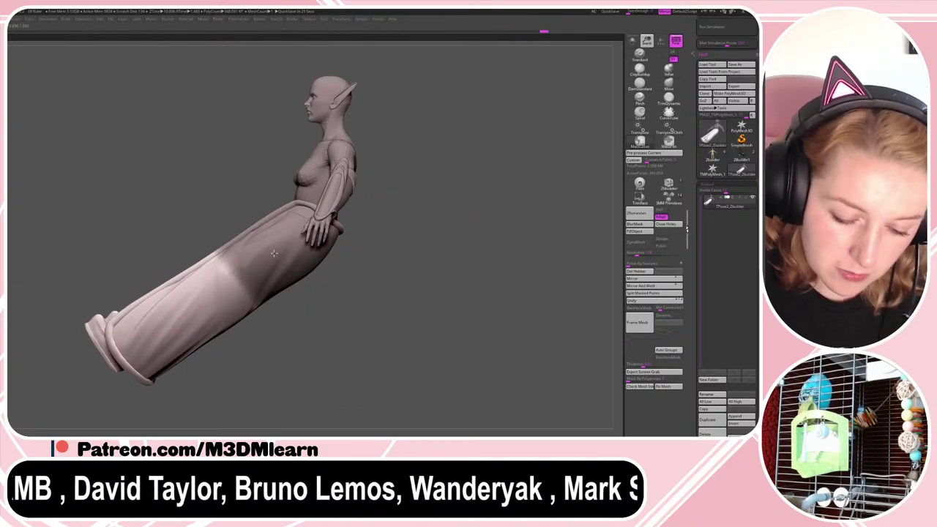
{"action": "key", "text": "w"}
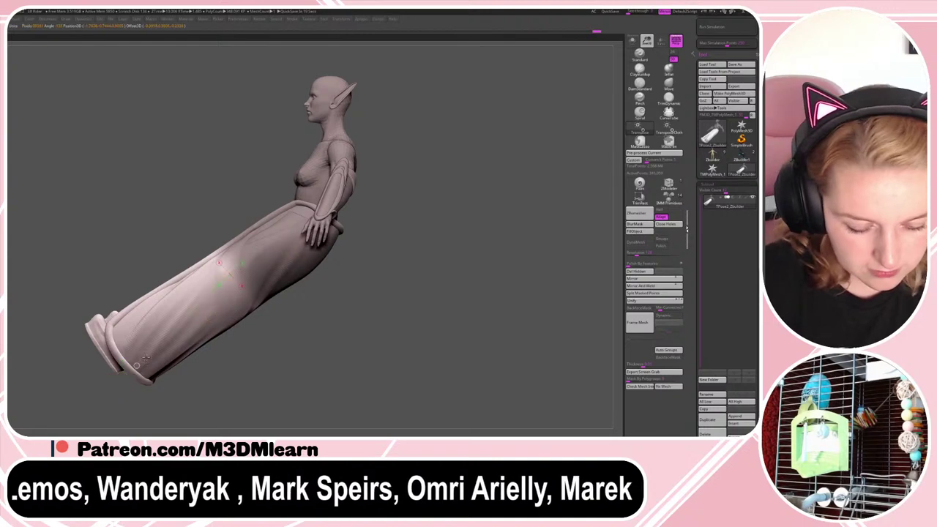
{"action": "left_click_drag", "start_coordinate": [145, 358], "coordinate": [232, 393]}
{"action": "left_click_drag", "start_coordinate": [231, 275], "coordinate": [234, 275]}
- Shift the elf's lower legs back and up beneath the knees, and clear the mask
{"action": "left_click_drag", "start_coordinate": [414, 315], "coordinate": [461, 285], "text": "alt"}
{"action": "key", "text": "y"}
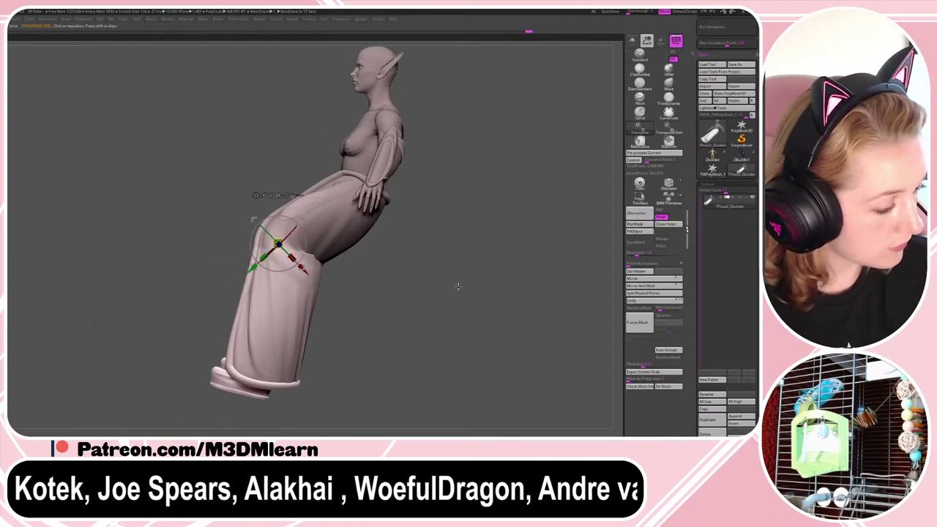
{"action": "left_click_drag", "start_coordinate": [287, 308], "coordinate": [387, 308]}
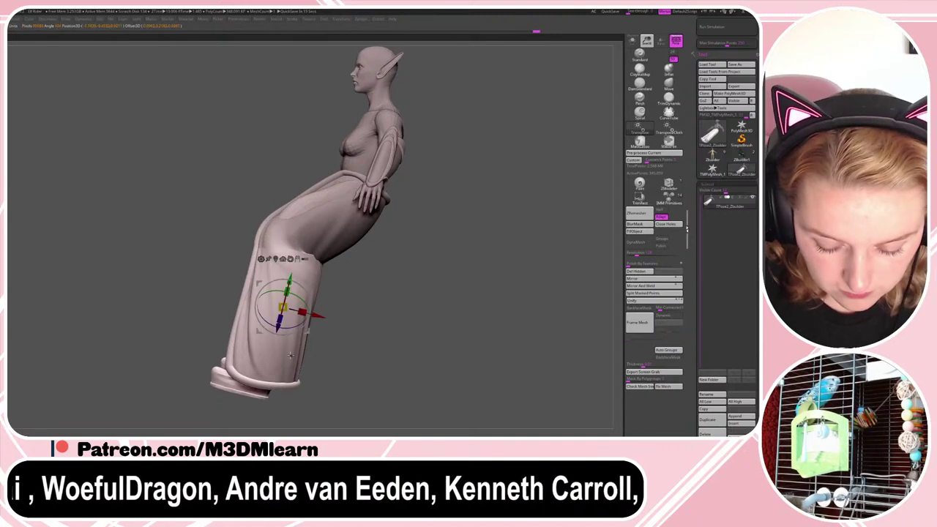
{"action": "mouse_move", "coordinate": [290, 357]}
{"action": "left_mouse_down"}
{"action": "mouse_move", "coordinate": [384, 361]}
{"action": "mouse_move", "coordinate": [289, 360]}
{"action": "mouse_move", "coordinate": [306, 296]}
{"action": "mouse_move", "coordinate": [316, 316]}
{"action": "mouse_move", "coordinate": [339, 305]}
{"action": "left_mouse_up"}
{"action": "key", "text": "q"}
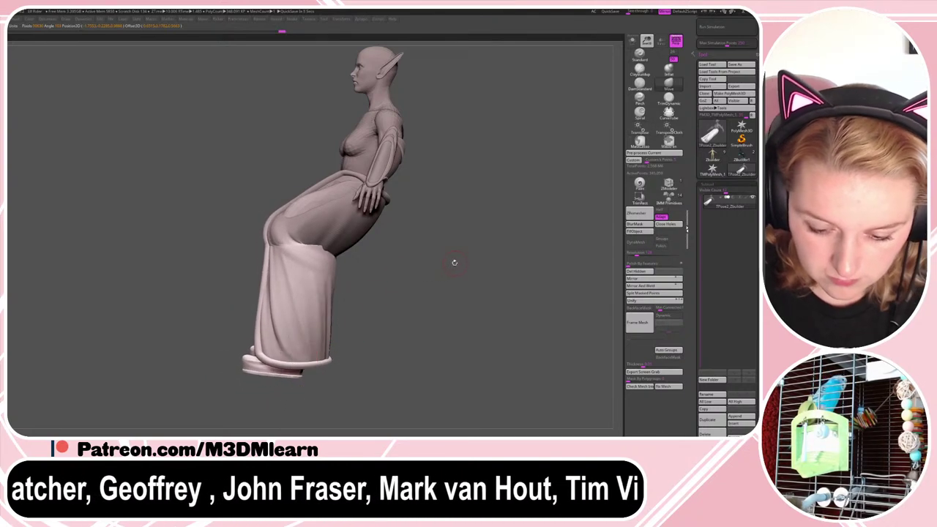
{"action": "left_click_drag", "start_coordinate": [455, 261], "coordinate": [465, 276], "text": "ctrl"}
{"action": "right_click_drag", "start_coordinate": [454, 282], "coordinate": [429, 293], "text": "ctrl"}
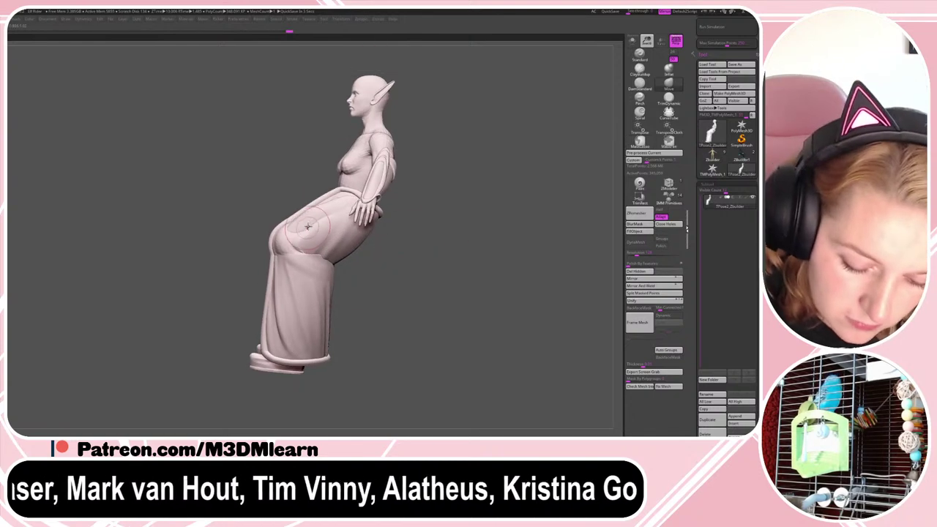
- Turn on polygroup masking and reshape the skirt over both thighs, hips and knees with the Move brush
{"action": "key", "text": "space"}
{"action": "left_click_drag", "start_coordinate": [308, 226], "coordinate": [320, 224]}
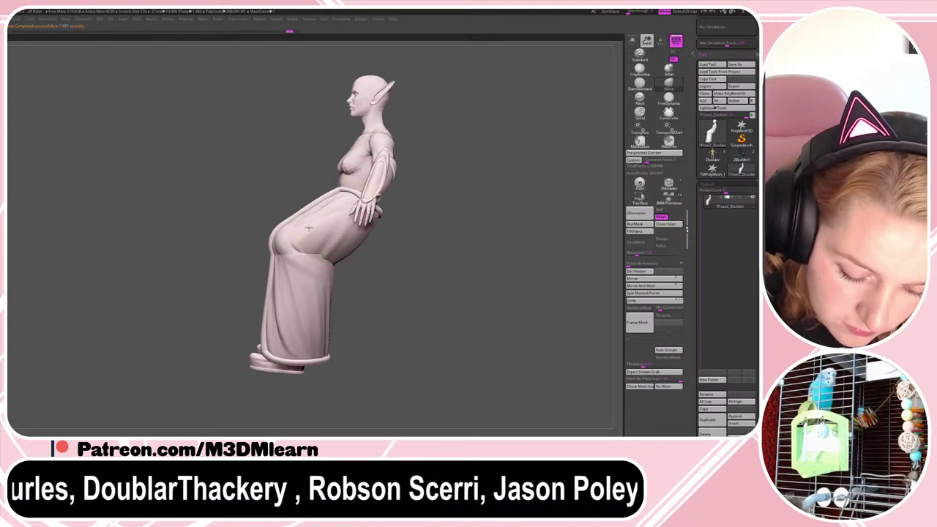
{"action": "right_click_drag", "start_coordinate": [313, 234], "coordinate": [394, 258]}
{"action": "right_click", "coordinate": [314, 256]}
{"action": "mouse_move", "coordinate": [314, 252]}
{"action": "right_mouse_down"}
{"action": "mouse_move", "coordinate": [358, 234]}
{"action": "mouse_move", "coordinate": [358, 247]}
{"action": "right_mouse_up"}
{"action": "left_click_drag", "start_coordinate": [293, 236], "coordinate": [296, 221]}
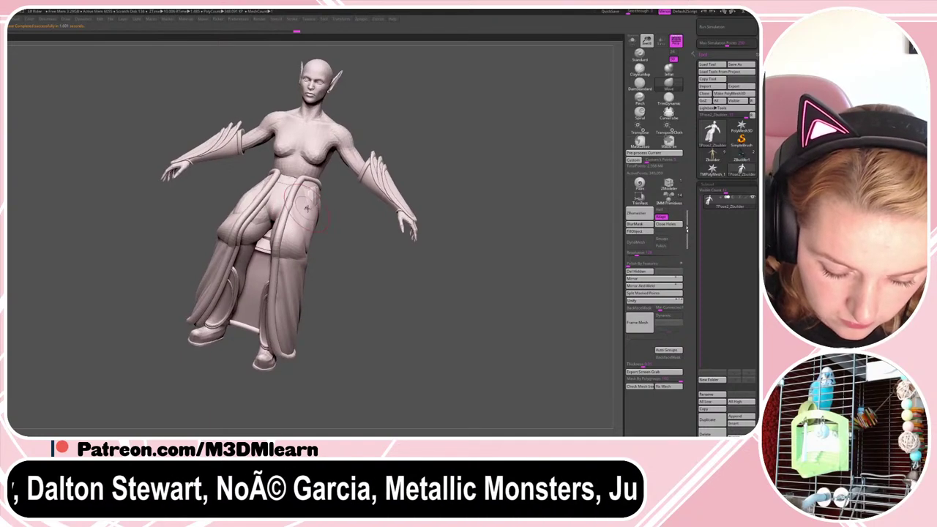
{"action": "left_click_drag", "start_coordinate": [237, 211], "coordinate": [236, 209]}
{"action": "right_click_drag", "start_coordinate": [353, 257], "coordinate": [419, 242]}
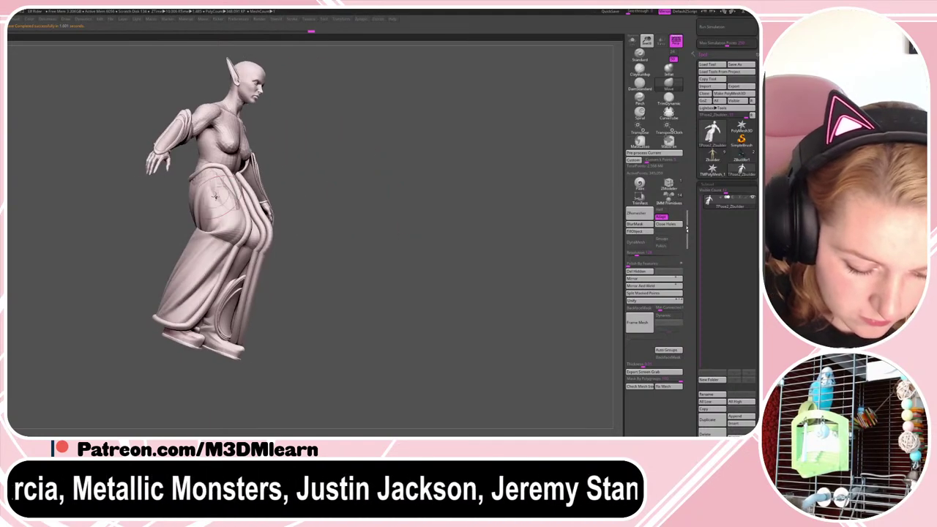
{"action": "left_click_drag", "start_coordinate": [218, 192], "coordinate": [230, 184]}
{"action": "mouse_move", "coordinate": [461, 193]}
{"action": "left_mouse_down"}
{"action": "mouse_move", "coordinate": [402, 197]}
{"action": "mouse_move", "coordinate": [410, 195]}
{"action": "mouse_move", "coordinate": [300, 252]}
{"action": "left_mouse_up"}
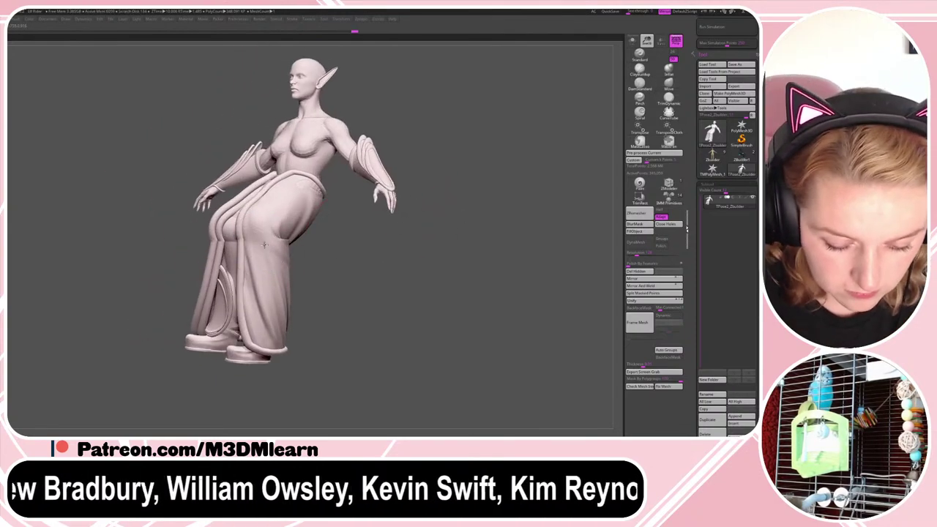
{"action": "right_click_drag", "start_coordinate": [333, 265], "coordinate": [221, 244]}
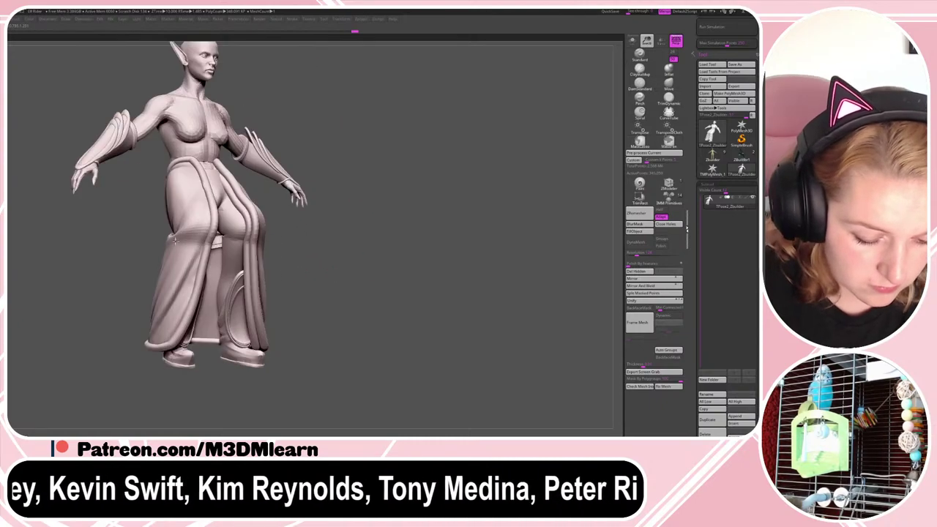
- Mask everything above the elf's knees and rotate the lower legs slightly backward with a Transpose line
{"action": "left_click_drag", "start_coordinate": [456, 217], "coordinate": [400, 283]}
{"action": "mouse_move", "coordinate": [314, 363]}
{"action": "left_mouse_down", "text": "ctrl"}
{"action": "mouse_move", "coordinate": [283, 284]}
{"action": "mouse_move", "coordinate": [160, 282]}
{"action": "left_mouse_up", "text": "ctrl"}
{"action": "left_click", "coordinate": [319, 287], "text": "ctrl"}
{"action": "key", "text": "w"}
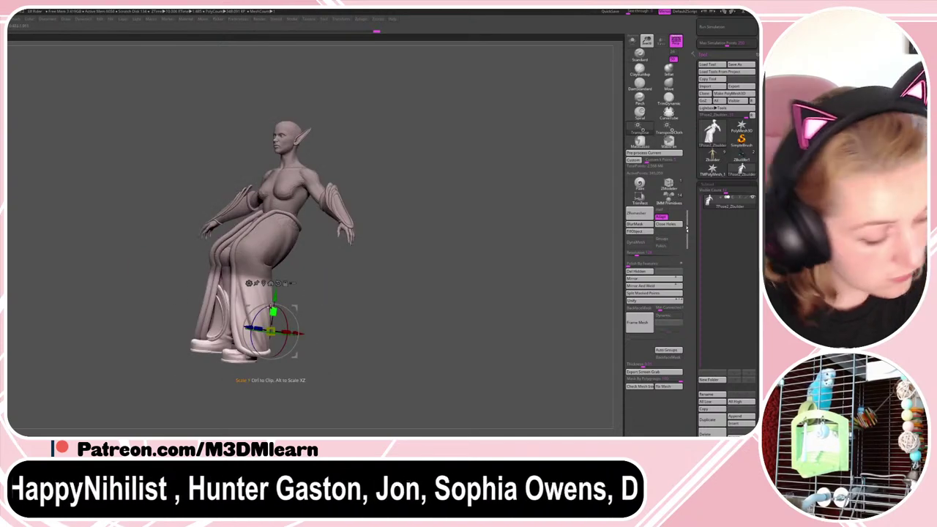
{"action": "left_click_drag", "start_coordinate": [271, 331], "coordinate": [249, 290], "text": "alt"}
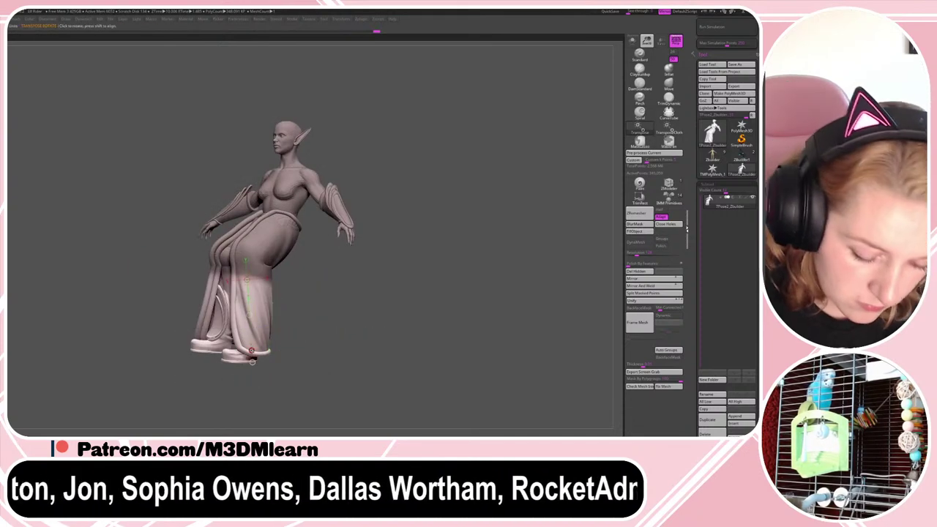
{"action": "left_click_drag", "start_coordinate": [252, 353], "coordinate": [263, 351]}
{"action": "key", "text": "q"}
{"action": "key", "text": "ctrl+z"}
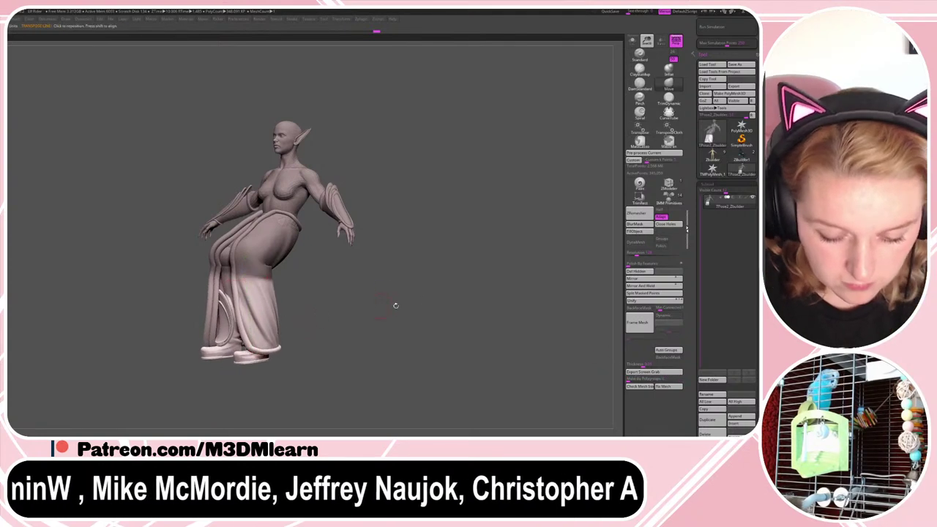
- Show the whole combined mesh and mask the horse with its mane and tail, leaving the elf unmasked
{"action": "left_click_drag", "start_coordinate": [400, 300], "coordinate": [429, 247], "text": "alt"}
{"action": "left_click", "coordinate": [439, 283], "text": "ctrl+shift"}
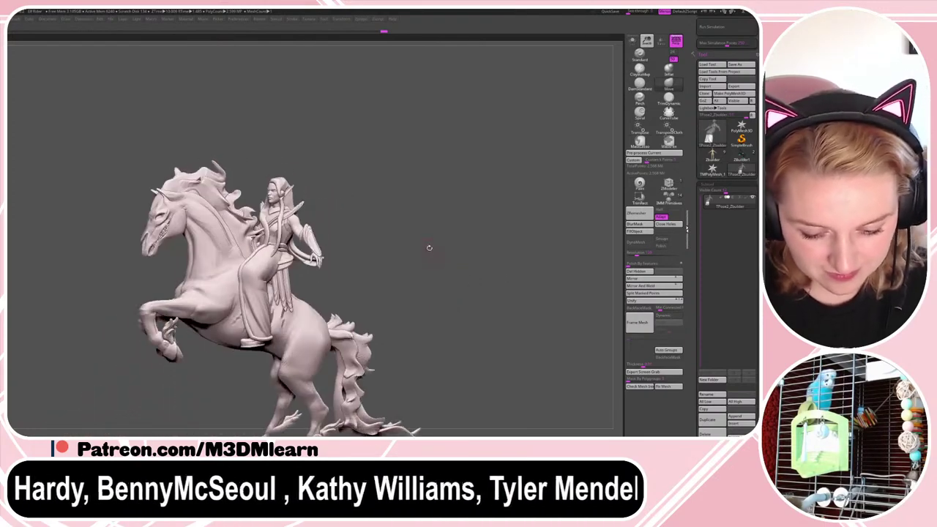
{"action": "left_click", "coordinate": [317, 335], "text": "ctrl+shift"}
{"action": "left_click_drag", "start_coordinate": [360, 341], "coordinate": [346, 344], "text": "ctrl+shift"}
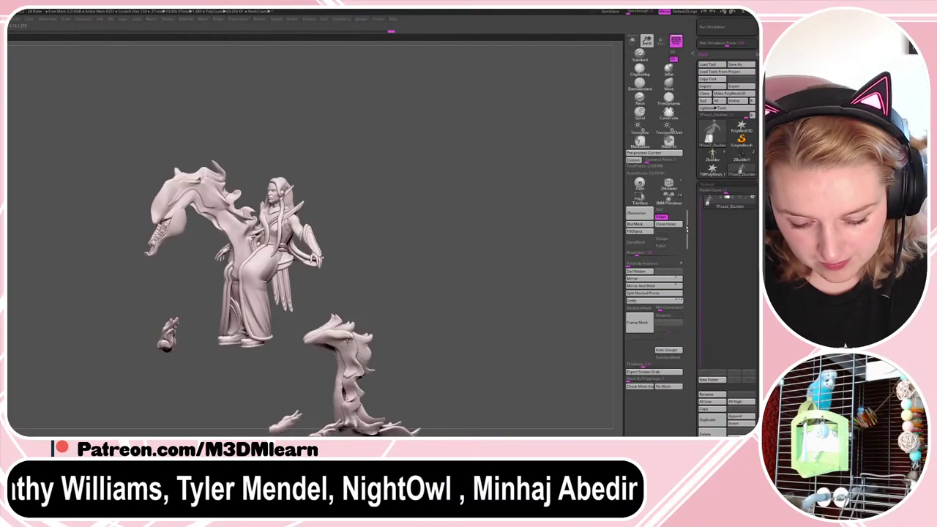
{"action": "left_click", "coordinate": [265, 275], "text": "ctrl+shift"}
{"action": "left_click", "coordinate": [421, 273], "text": "ctrl"}
{"action": "left_click", "coordinate": [420, 274], "text": "ctrl+shift"}
{"action": "left_click", "coordinate": [419, 274], "text": "ctrl"}
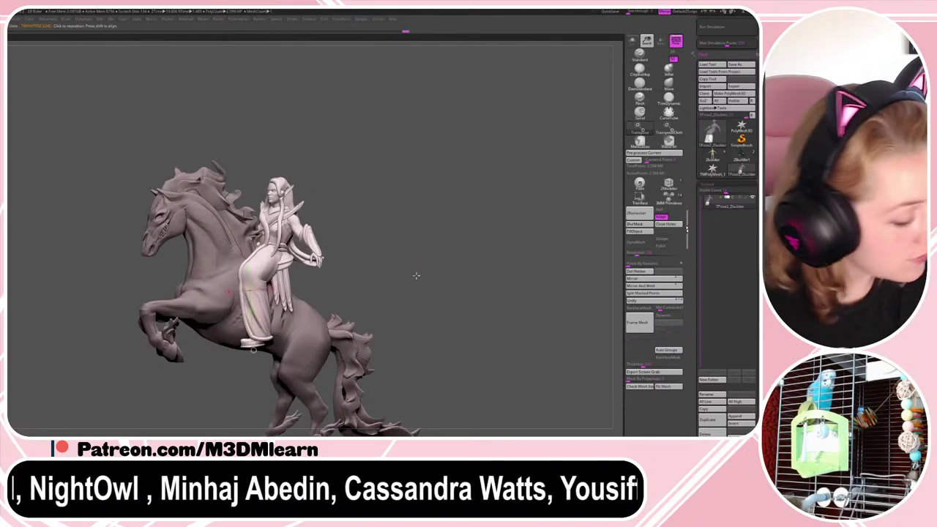
{"action": "left_click_drag", "start_coordinate": [428, 274], "coordinate": [411, 271]}
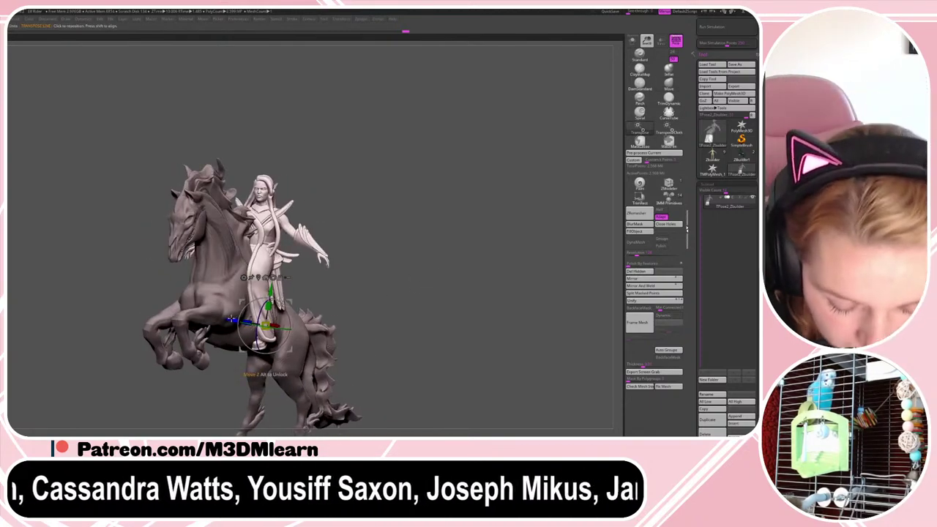
{"action": "left_click_drag", "start_coordinate": [373, 291], "coordinate": [401, 294]}
- Hide the horse and its parts so only the elf with hair and armor is shown
{"action": "left_click", "coordinate": [314, 341], "text": "ctrl+shift"}
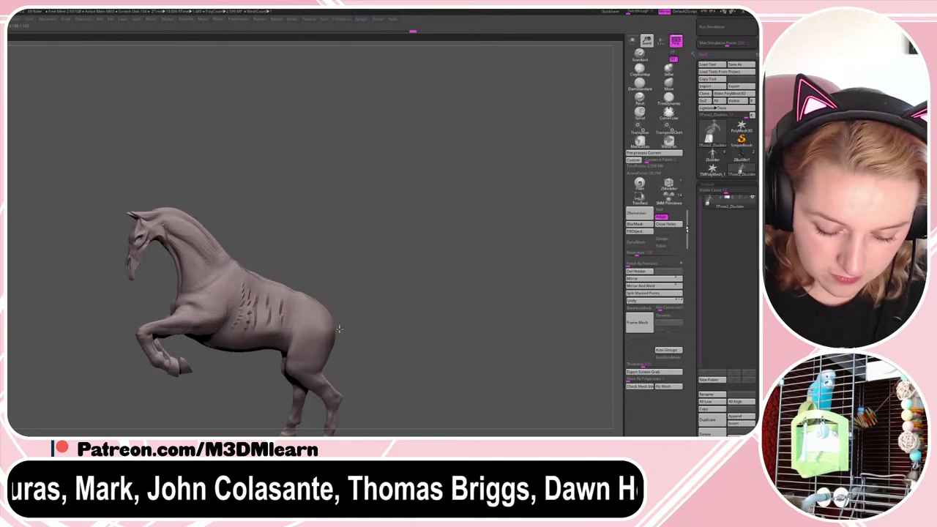
{"action": "left_click_drag", "start_coordinate": [340, 330], "coordinate": [345, 321], "text": "ctrl+shift"}
{"action": "left_click", "coordinate": [356, 315], "text": "ctrl+shift"}
{"action": "mouse_move", "coordinate": [444, 270]}
{"action": "left_mouse_down"}
{"action": "mouse_move", "coordinate": [465, 271]}
{"action": "mouse_move", "coordinate": [438, 282]}
{"action": "left_mouse_up"}
- Mask the elf's right leg with its side of the skirt, and invert the mask to leave that leg free
{"action": "left_click_drag", "start_coordinate": [192, 368], "coordinate": [267, 400], "text": "ctrl"}
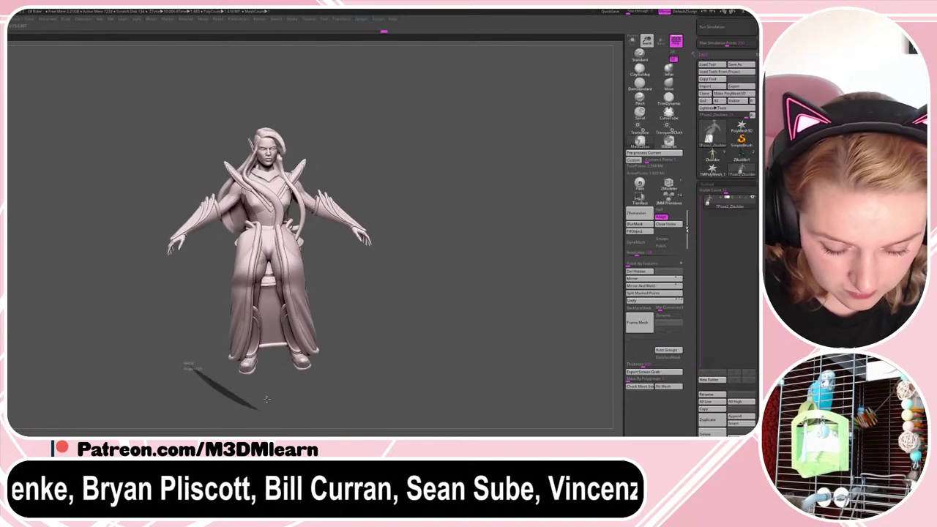
{"action": "mouse_move", "coordinate": [268, 258]}
{"action": "left_mouse_down", "text": "ctrl"}
{"action": "mouse_move", "coordinate": [194, 252]}
{"action": "mouse_move", "coordinate": [191, 276]}
{"action": "left_mouse_up", "text": "ctrl"}
{"action": "left_click", "coordinate": [401, 322], "text": "ctrl"}
{"action": "mouse_move", "coordinate": [402, 322]}
{"action": "left_mouse_down"}
{"action": "mouse_move", "coordinate": [432, 313]}
{"action": "mouse_move", "coordinate": [418, 309]}
{"action": "left_mouse_up"}
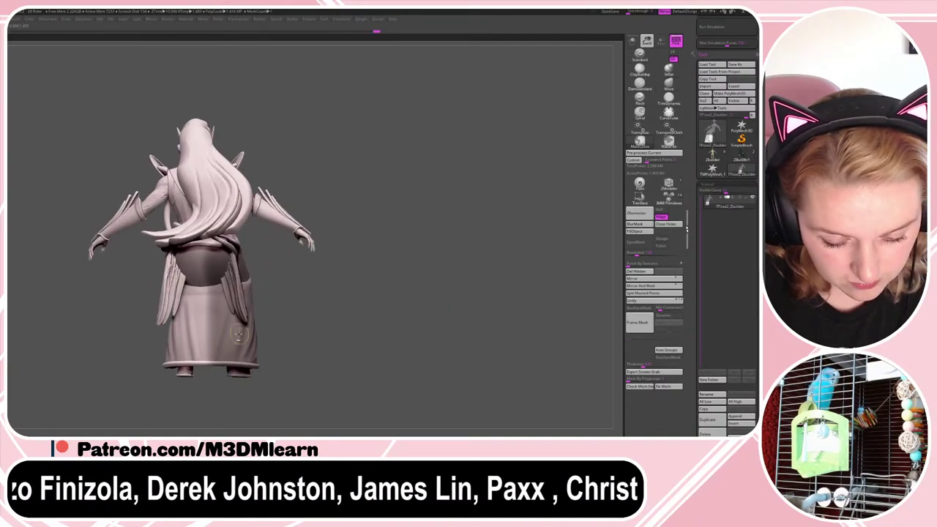
{"action": "left_click_drag", "start_coordinate": [347, 328], "coordinate": [354, 333]}
{"action": "left_click", "coordinate": [347, 323], "text": "ctrl"}
- Draw a Transpose line from the waist to the skirt's hem and rotate the elf's right leg outward
{"action": "key", "text": "w"}
{"action": "key", "text": "y"}
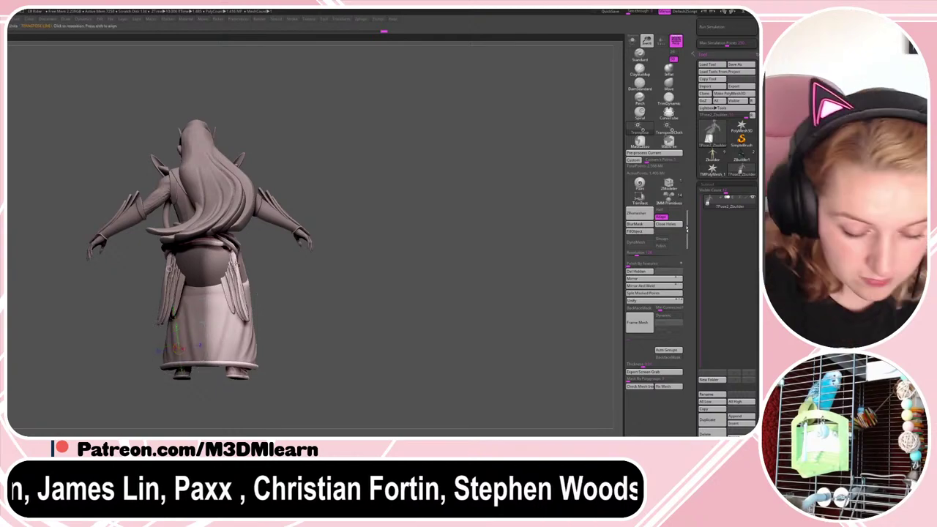
{"action": "left_click_drag", "start_coordinate": [233, 355], "coordinate": [250, 343]}
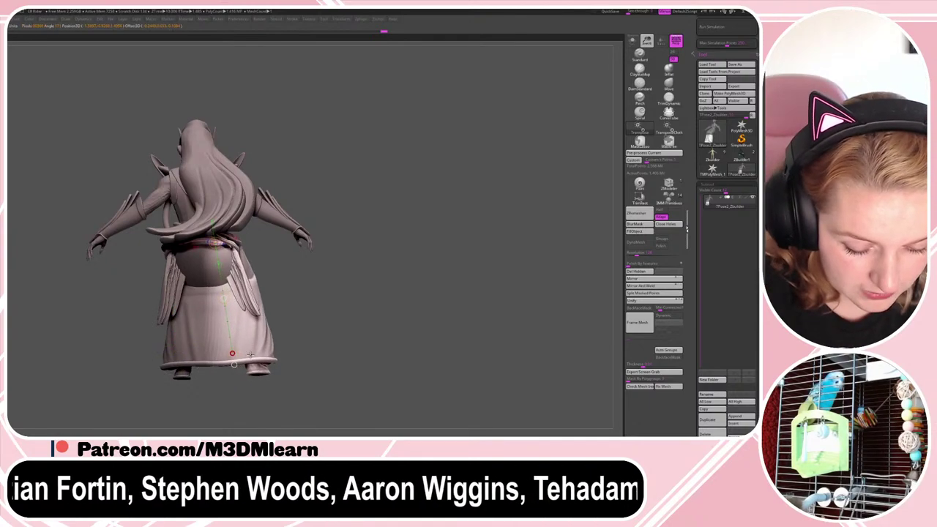
{"action": "key", "text": "q"}
- With the right leg masked instead, rotate the elf's left leg outward using a Transpose line from waist to foot
{"action": "mouse_move", "coordinate": [471, 303]}
{"action": "left_mouse_down"}
{"action": "mouse_move", "coordinate": [460, 320]}
{"action": "mouse_move", "coordinate": [479, 310]}
{"action": "mouse_move", "coordinate": [385, 322]}
{"action": "mouse_move", "coordinate": [474, 313]}
{"action": "left_mouse_up"}
{"action": "key", "text": "r"}
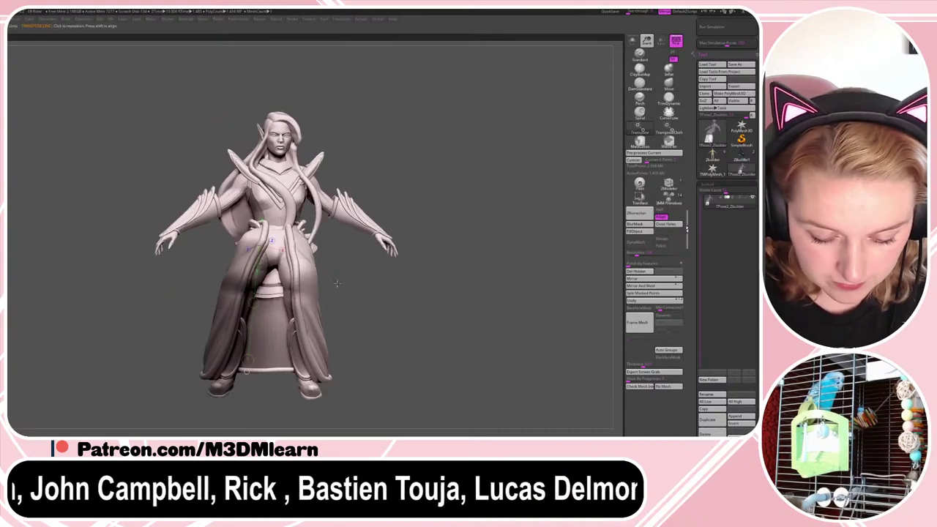
{"action": "left_click_drag", "start_coordinate": [309, 373], "coordinate": [316, 370]}
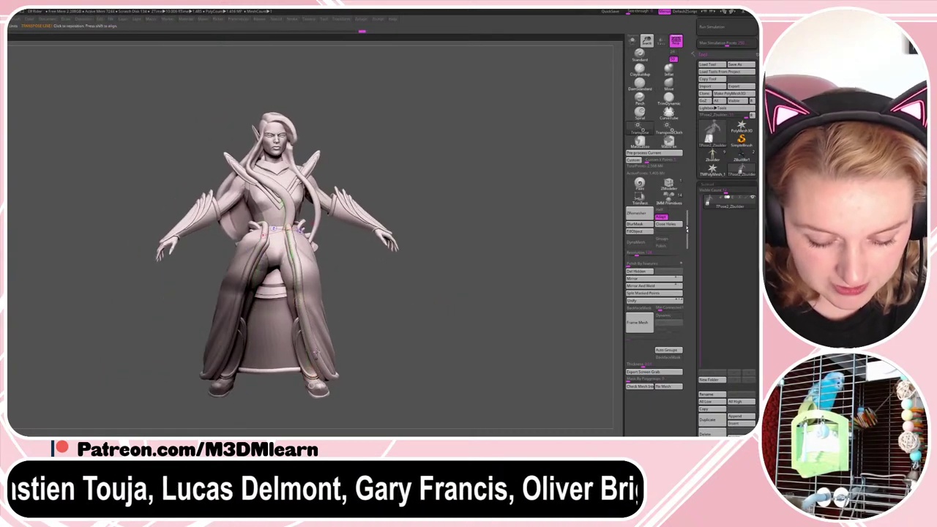
{"action": "left_click_drag", "start_coordinate": [304, 299], "coordinate": [296, 301]}
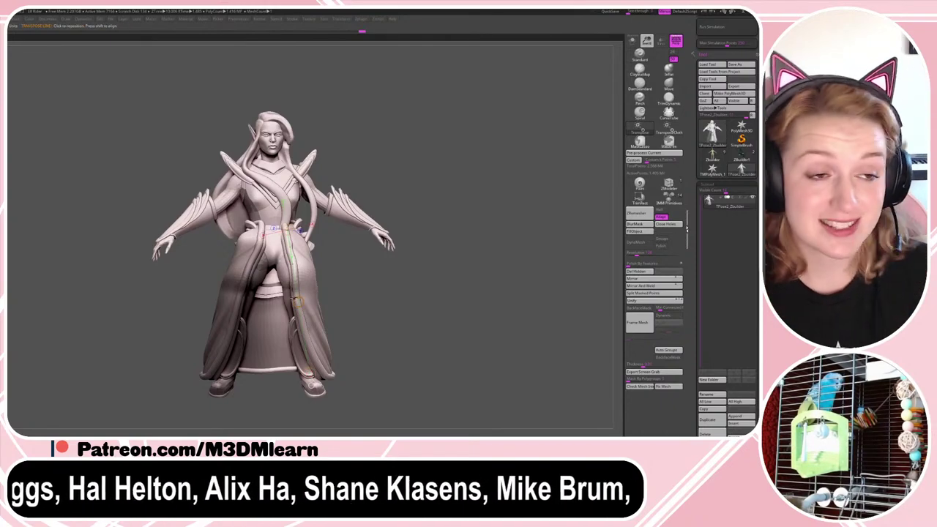
{"action": "left_click_drag", "start_coordinate": [309, 373], "coordinate": [314, 373]}
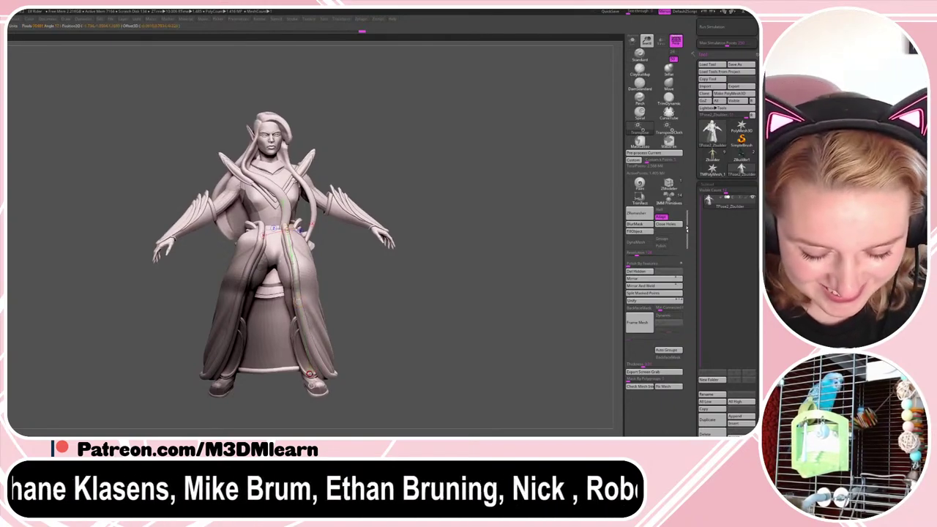
{"action": "left_click_drag", "start_coordinate": [300, 302], "coordinate": [294, 301]}
{"action": "key", "text": "q"}
- Clear the elf's mask, return to the Move brush and briefly toggle the polyframe display
{"action": "left_click_drag", "start_coordinate": [482, 289], "coordinate": [433, 286]}
{"action": "key", "text": "space"}
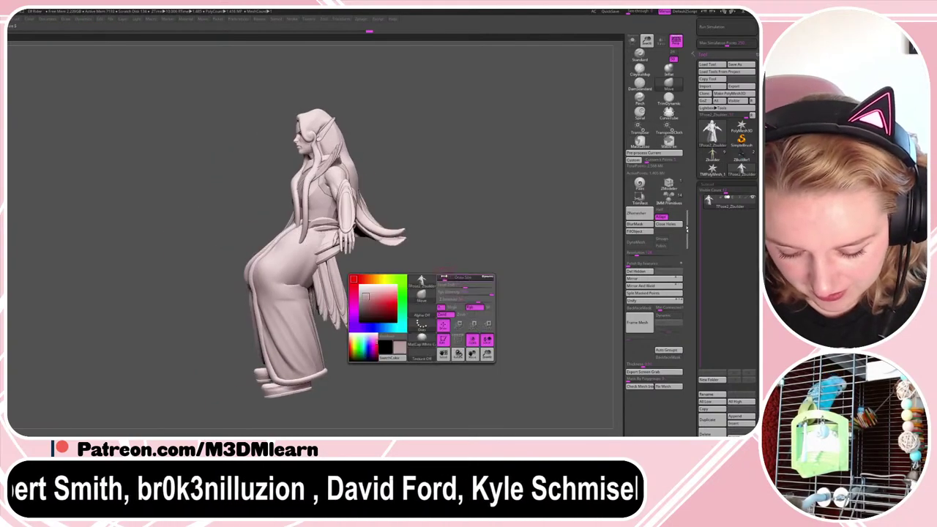
{"action": "key", "text": "f"}
{"action": "key", "text": "shift+f"}
{"action": "key", "text": "shift+f"}
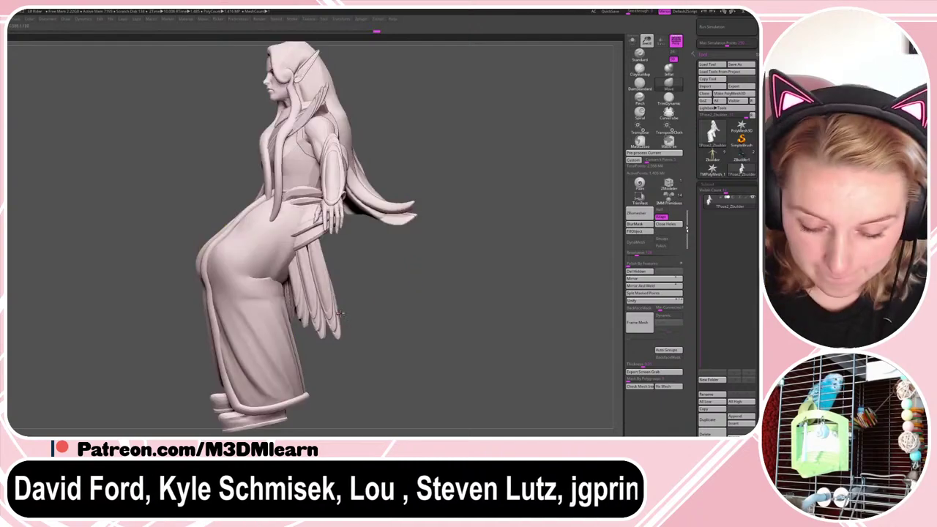
- Bring the full horse back into view around the isolated elf
{"action": "left_click_drag", "start_coordinate": [395, 312], "coordinate": [409, 326], "text": "alt"}
{"action": "left_click", "coordinate": [489, 280], "text": "ctrl+shift"}
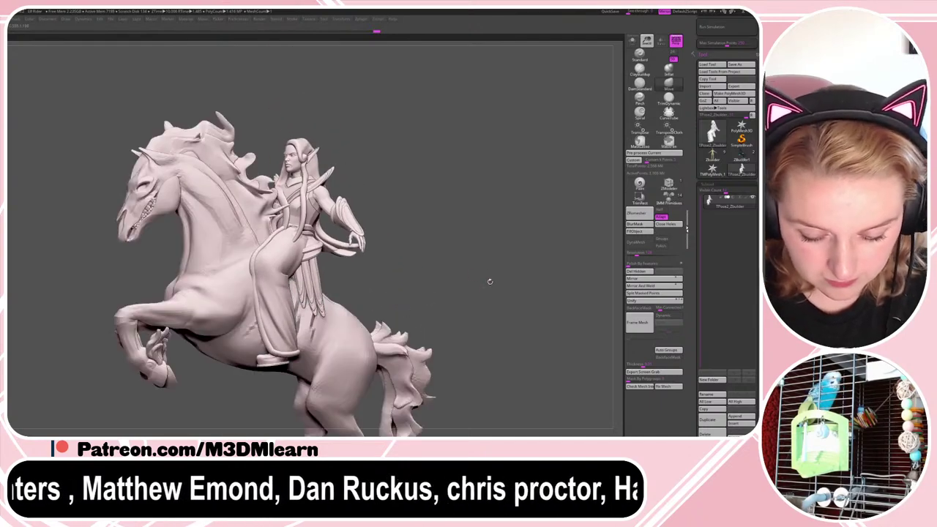
{"action": "left_click_drag", "start_coordinate": [489, 281], "coordinate": [489, 283]}
- Mask the horse together with its mane and tail, leaving only the elf unmasked
{"action": "left_click", "coordinate": [347, 325], "text": "ctrl+shift"}
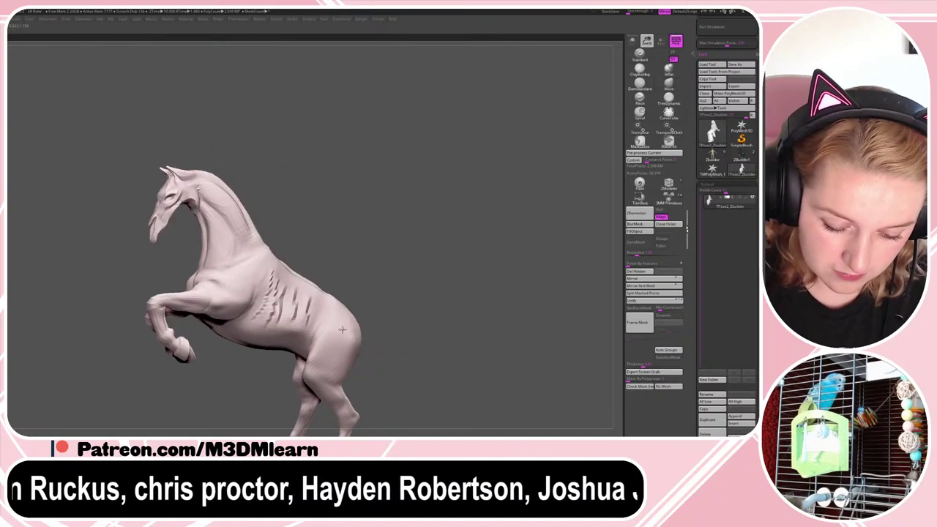
{"action": "left_click", "coordinate": [348, 325], "text": "ctrl+shift"}
{"action": "left_click", "coordinate": [370, 331], "text": "ctrl+shift"}
{"action": "left_click", "coordinate": [433, 283], "text": "ctrl"}
{"action": "left_click", "coordinate": [432, 282], "text": "ctrl+shift"}
{"action": "left_click", "coordinate": [422, 274], "text": "ctrl"}
{"action": "key", "text": "w"}
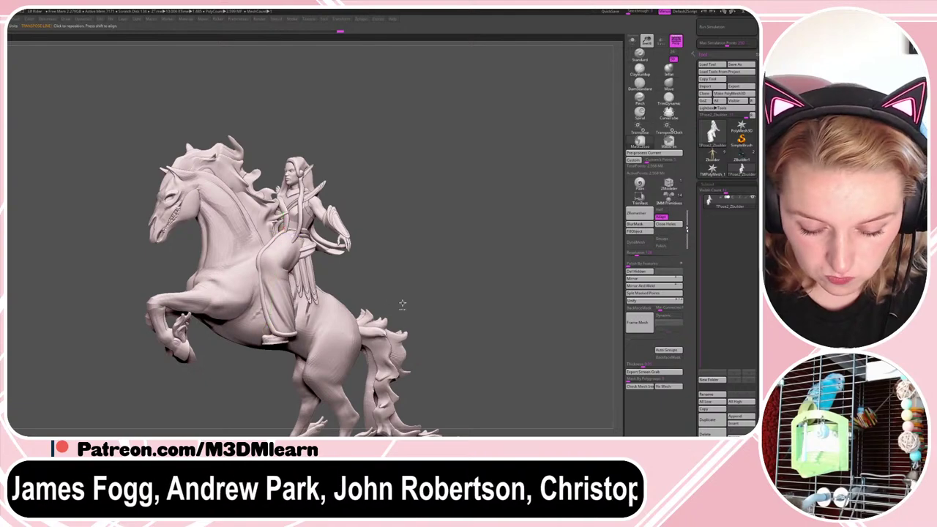
{"action": "left_click", "coordinate": [403, 303], "text": "ctrl"}
{"action": "left_click", "coordinate": [377, 325], "text": "ctrl+shift"}
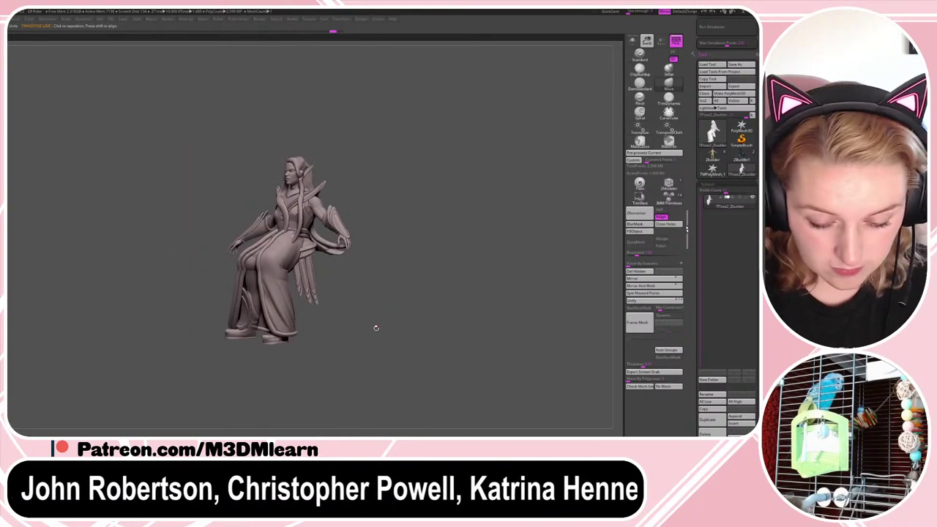
{"action": "left_click", "coordinate": [457, 273], "text": "ctrl+shift"}
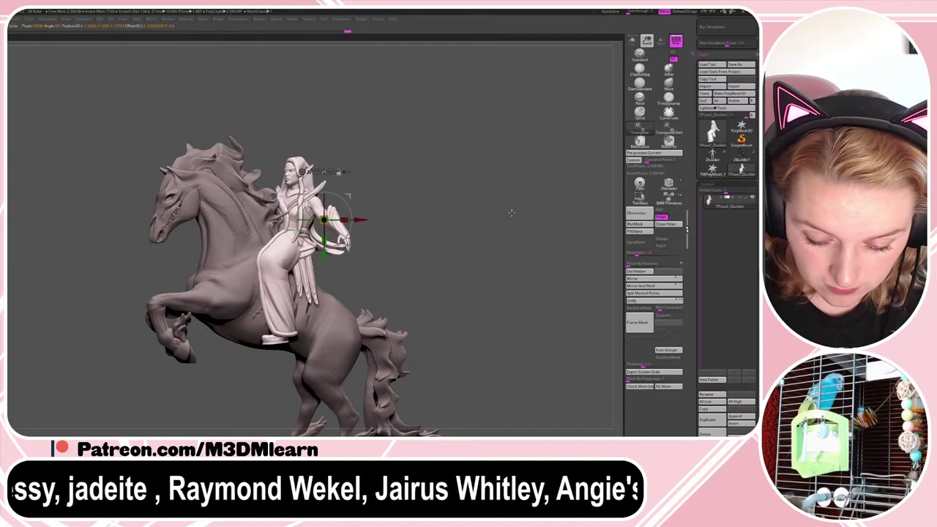
- Lower the elf onto the horse's back with the gizmo and shift her sideways to centre her
{"action": "left_click_drag", "start_coordinate": [325, 262], "coordinate": [325, 270]}
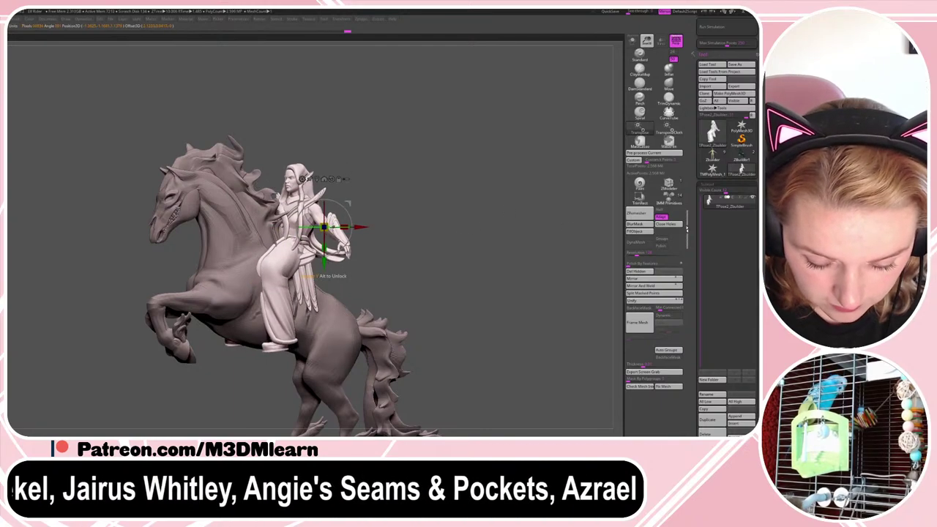
{"action": "mouse_move", "coordinate": [421, 247]}
{"action": "left_mouse_down"}
{"action": "mouse_move", "coordinate": [473, 244]}
{"action": "mouse_move", "coordinate": [411, 250]}
{"action": "left_mouse_up"}
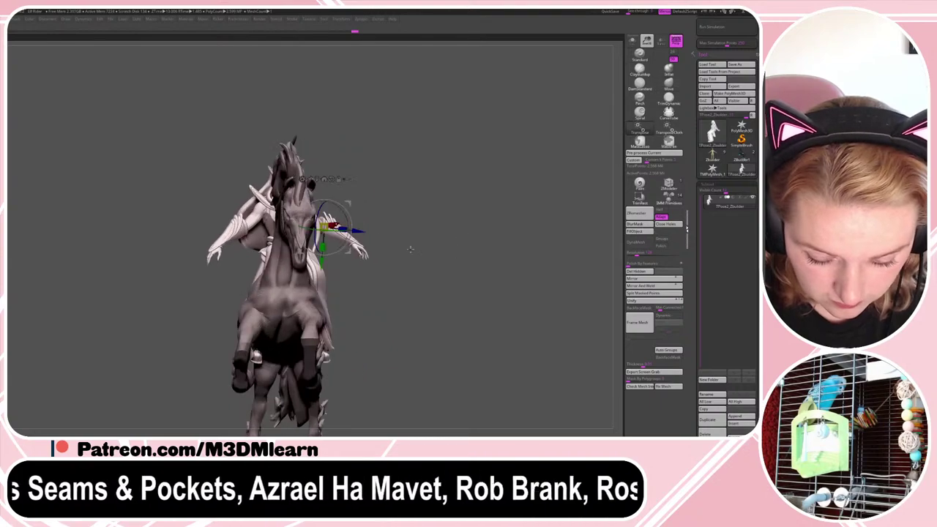
{"action": "left_click_drag", "start_coordinate": [355, 233], "coordinate": [347, 232]}
{"action": "key", "text": "q"}
{"action": "mouse_move", "coordinate": [420, 240]}
{"action": "left_mouse_down"}
{"action": "mouse_move", "coordinate": [383, 240]}
{"action": "mouse_move", "coordinate": [399, 241]}
{"action": "left_mouse_up"}
- Move the elf slightly further down into her seat on the horse's back
{"action": "key", "text": "space"}
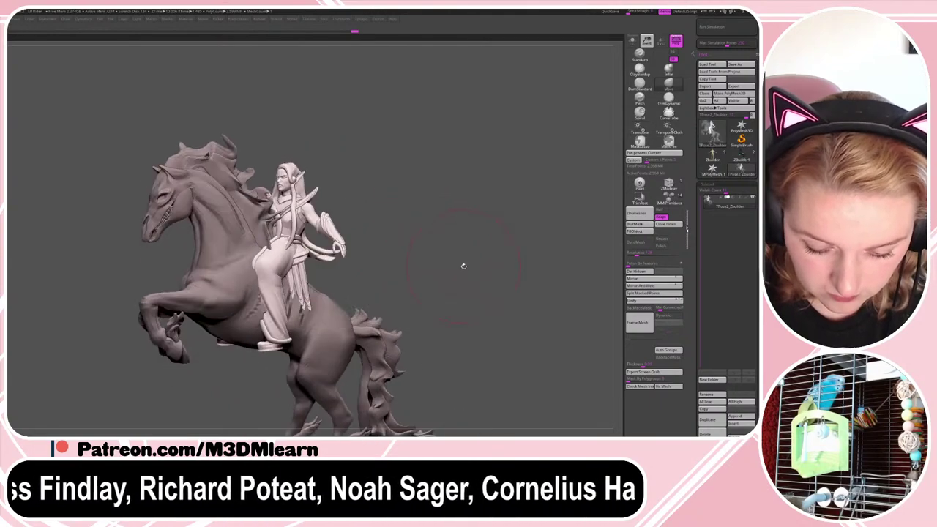
{"action": "left_click_drag", "start_coordinate": [464, 266], "coordinate": [454, 268]}
{"action": "key", "text": "shift+f"}
{"action": "key", "text": "shift+f"}
{"action": "key", "text": "w"}
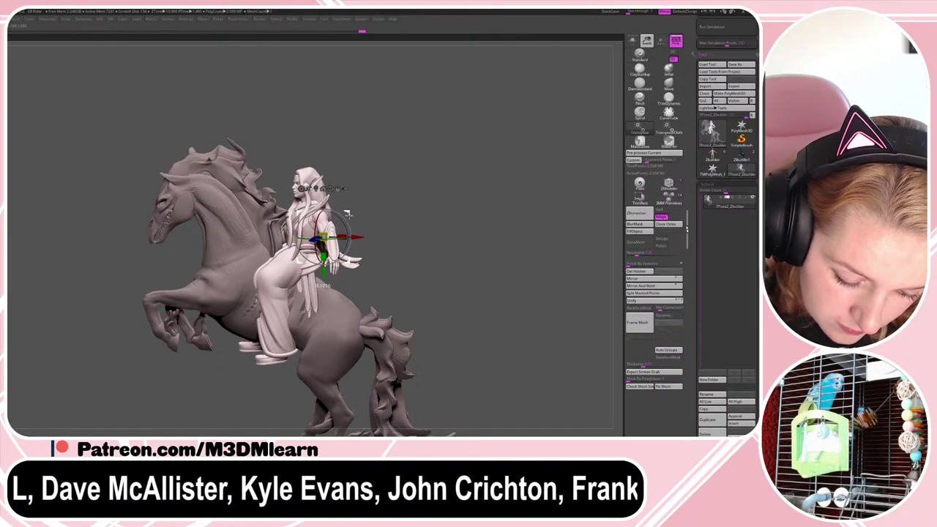
{"action": "mouse_move", "coordinate": [394, 217]}
{"action": "left_mouse_down"}
{"action": "mouse_move", "coordinate": [343, 218]}
{"action": "mouse_move", "coordinate": [407, 218]}
{"action": "left_mouse_up"}
- Pull the elf's right leg and skirt outward from the horse's flank with the Move brush
{"action": "left_click_drag", "start_coordinate": [459, 265], "coordinate": [491, 281], "text": "alt"}
{"action": "mouse_move", "coordinate": [480, 276]}
{"action": "right_mouse_down", "text": "ctrl"}
{"action": "mouse_move", "coordinate": [471, 272]}
{"action": "mouse_move", "coordinate": [485, 268]}
{"action": "right_mouse_up", "text": "ctrl"}
{"action": "right_click", "coordinate": [493, 276]}
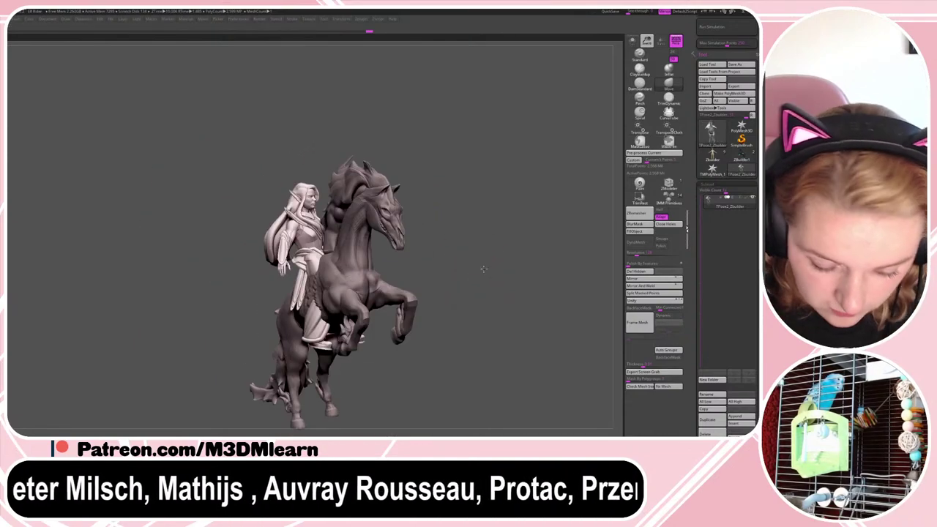
{"action": "right_click", "coordinate": [477, 267]}
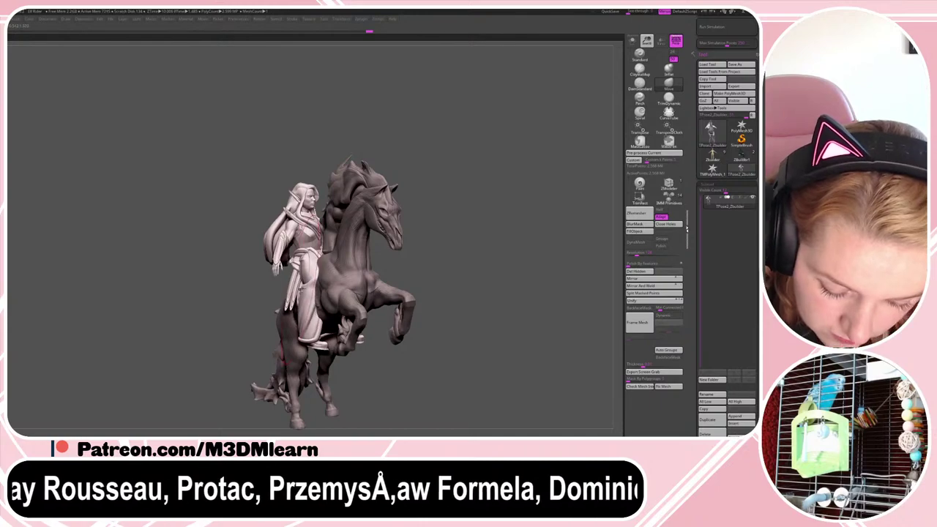
{"action": "right_click_drag", "start_coordinate": [374, 281], "coordinate": [482, 268]}
{"action": "right_click", "coordinate": [490, 261]}
{"action": "mouse_move", "coordinate": [481, 267]}
{"action": "left_mouse_down"}
{"action": "mouse_move", "coordinate": [450, 264]}
{"action": "mouse_move", "coordinate": [506, 274]}
{"action": "mouse_move", "coordinate": [498, 270]}
{"action": "left_mouse_up"}
- Adjust the brush size and hide the horse's body to expose the elf's legs from the front
{"action": "right_click_drag", "start_coordinate": [496, 266], "coordinate": [486, 256], "text": "ctrl"}
{"action": "right_click", "coordinate": [486, 257]}
{"action": "key", "text": "shift+f"}
{"action": "key", "text": "shift+f"}
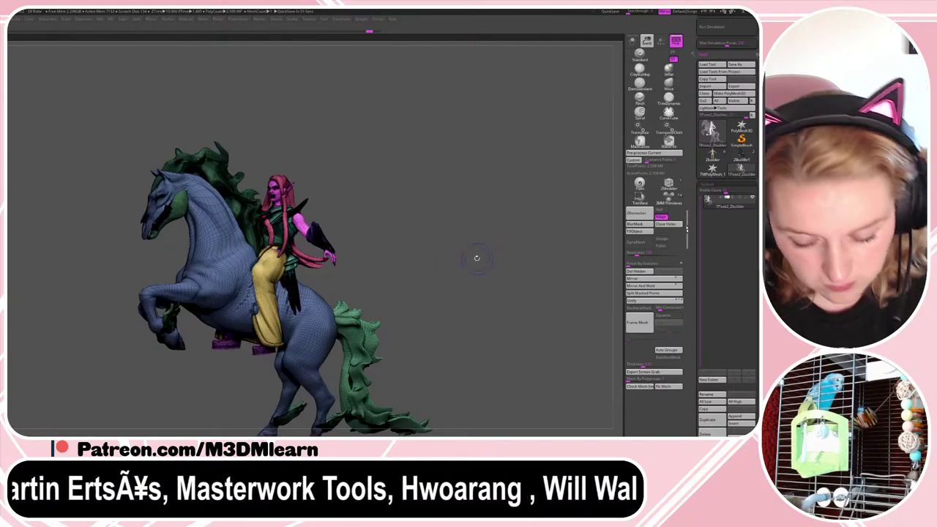
{"action": "right_click", "coordinate": [458, 269]}
{"action": "right_click", "coordinate": [255, 288]}
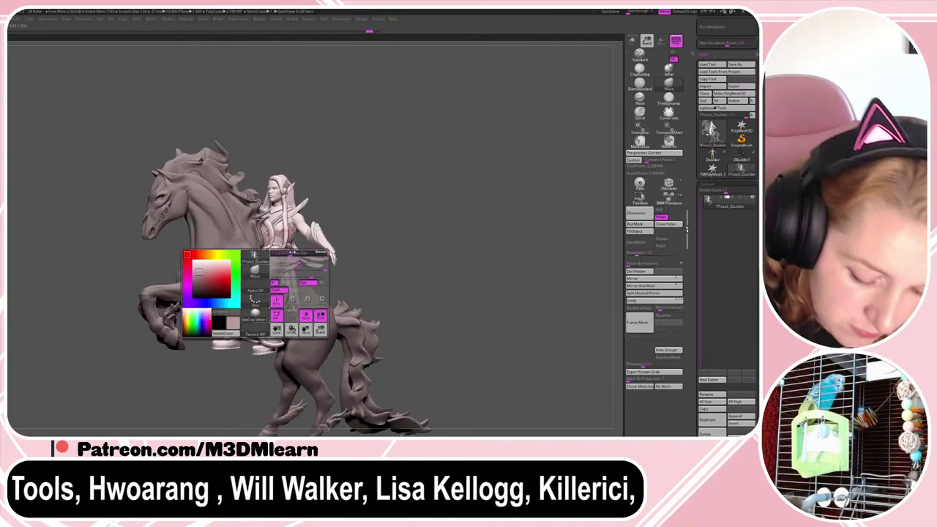
{"action": "left_click", "coordinate": [310, 316], "text": "ctrl+shift"}
{"action": "left_click", "coordinate": [310, 318], "text": "ctrl+shift"}
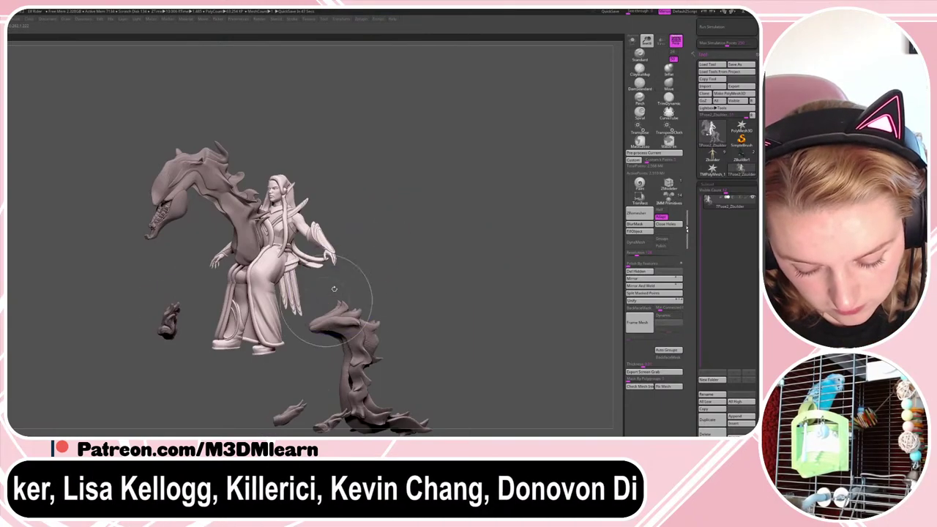
{"action": "left_click_drag", "start_coordinate": [338, 285], "coordinate": [381, 266]}
{"action": "right_click", "coordinate": [381, 267]}
{"action": "left_click_drag", "start_coordinate": [325, 276], "coordinate": [341, 277]}
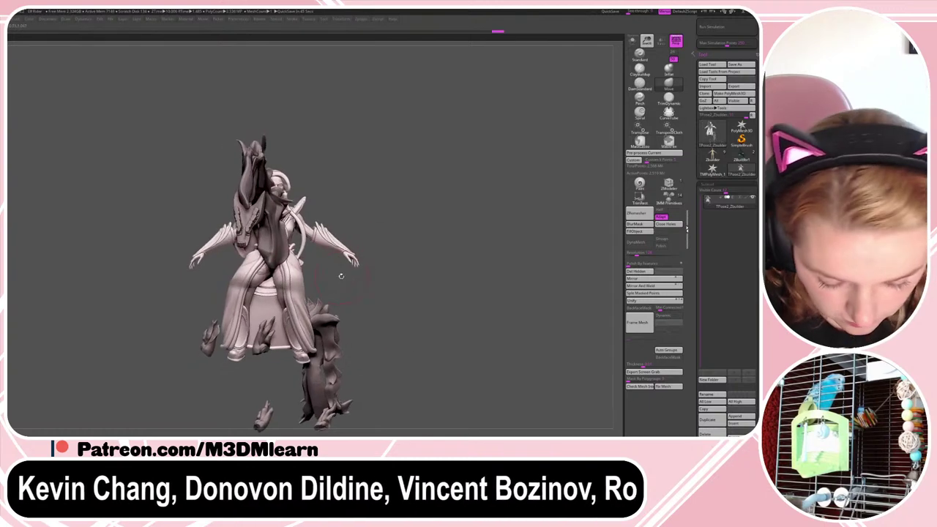
- Resize the Move brush and reshape the outer side of the elf's right thigh and skirt
{"action": "right_click", "coordinate": [286, 272]}
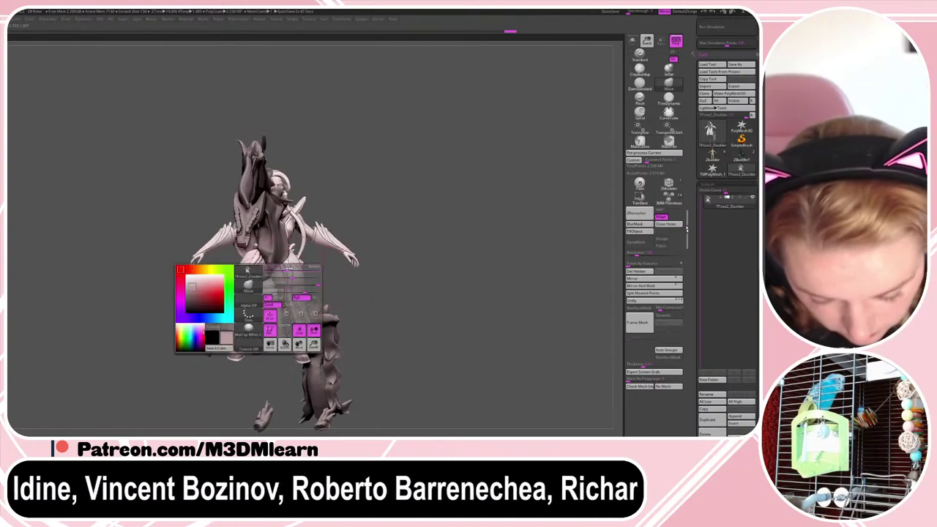
{"action": "right_click", "coordinate": [280, 295]}
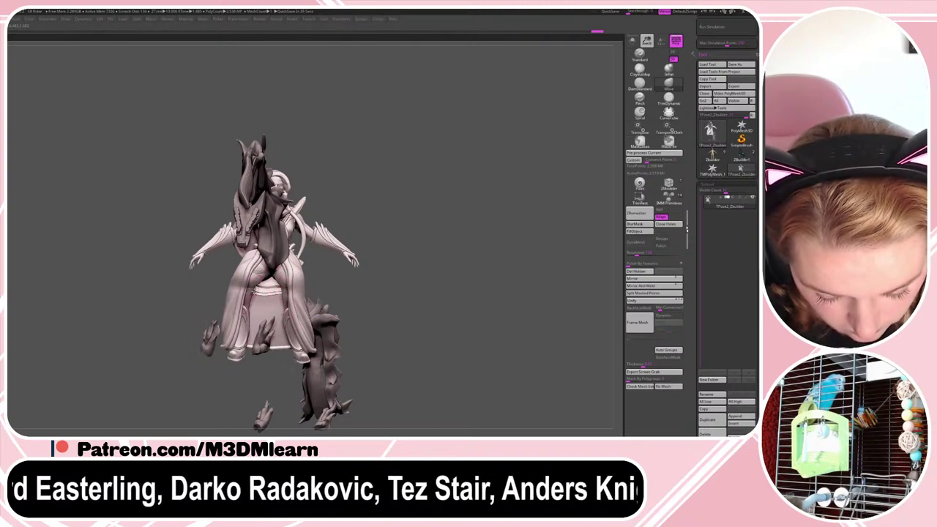
{"action": "right_click", "coordinate": [253, 293]}
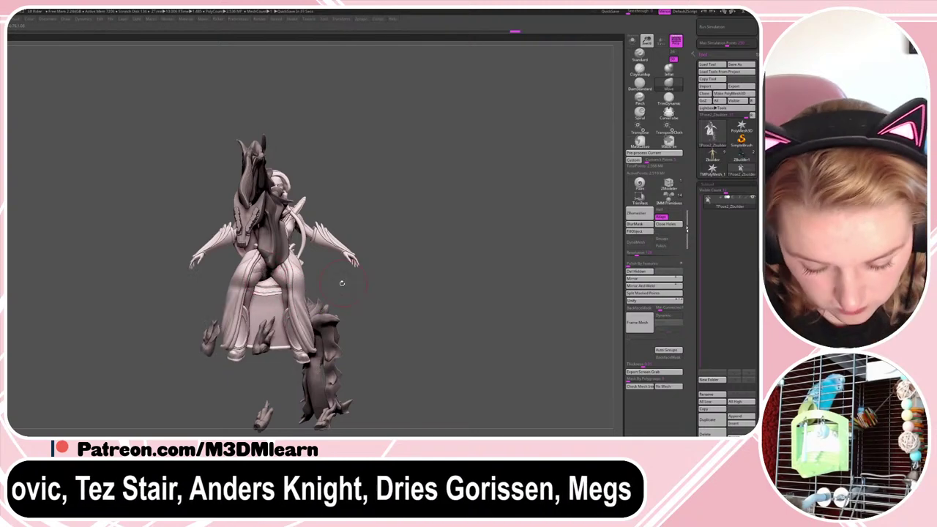
{"action": "mouse_move", "coordinate": [341, 284]}
{"action": "right_mouse_down"}
{"action": "mouse_move", "coordinate": [300, 275]}
{"action": "mouse_move", "coordinate": [359, 266]}
{"action": "right_mouse_up"}
{"action": "mouse_move", "coordinate": [229, 274]}
{"action": "left_mouse_down"}
{"action": "mouse_move", "coordinate": [225, 261]}
{"action": "mouse_move", "coordinate": [228, 289]}
{"action": "left_mouse_up"}
{"action": "right_click_drag", "start_coordinate": [350, 265], "coordinate": [323, 264]}
{"action": "left_click_drag", "start_coordinate": [228, 290], "coordinate": [232, 301]}
{"action": "right_click_drag", "start_coordinate": [435, 269], "coordinate": [385, 265]}
{"action": "right_click", "coordinate": [376, 285]}
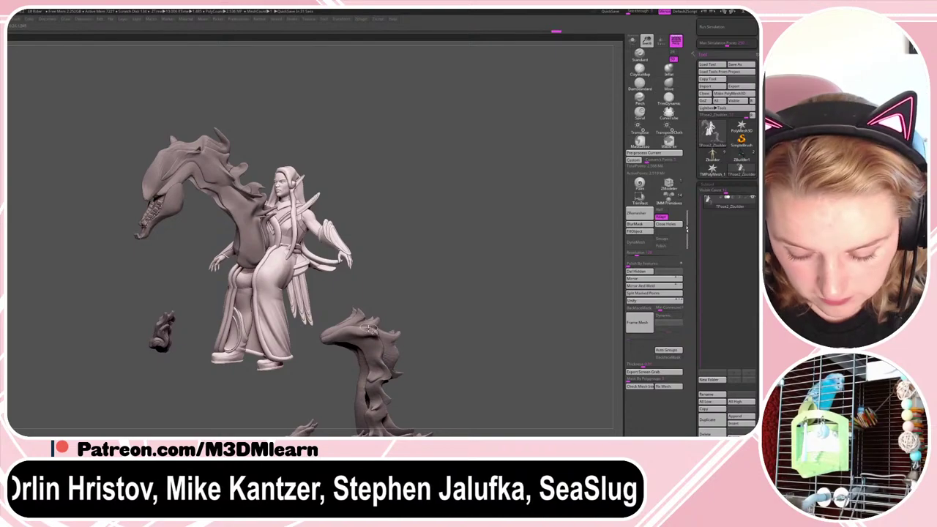
- Show the horse's body again and hide its mane and tail
{"action": "left_click", "coordinate": [370, 329], "text": "ctrl+shift"}
{"action": "left_click", "coordinate": [374, 324], "text": "ctrl+shift"}
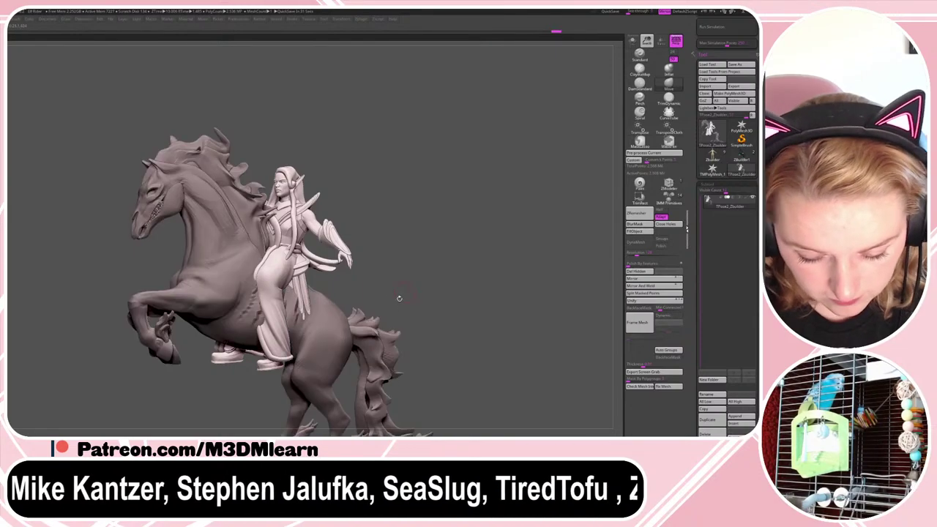
{"action": "mouse_move", "coordinate": [435, 270]}
{"action": "right_mouse_down", "text": "ctrl"}
{"action": "mouse_move", "coordinate": [427, 259]}
{"action": "mouse_move", "coordinate": [434, 260]}
{"action": "right_mouse_up", "text": "ctrl"}
{"action": "right_click", "coordinate": [434, 261]}
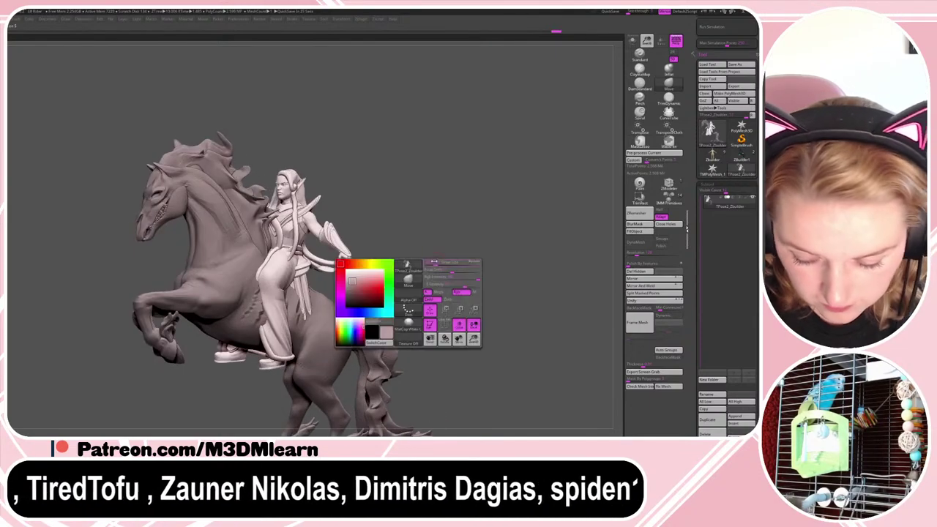
{"action": "key", "text": "shift+f"}
{"action": "key", "text": "shift+f"}
{"action": "left_click", "coordinate": [378, 347], "text": "ctrl+shift"}
{"action": "left_click", "coordinate": [371, 342], "text": "ctrl+shift"}
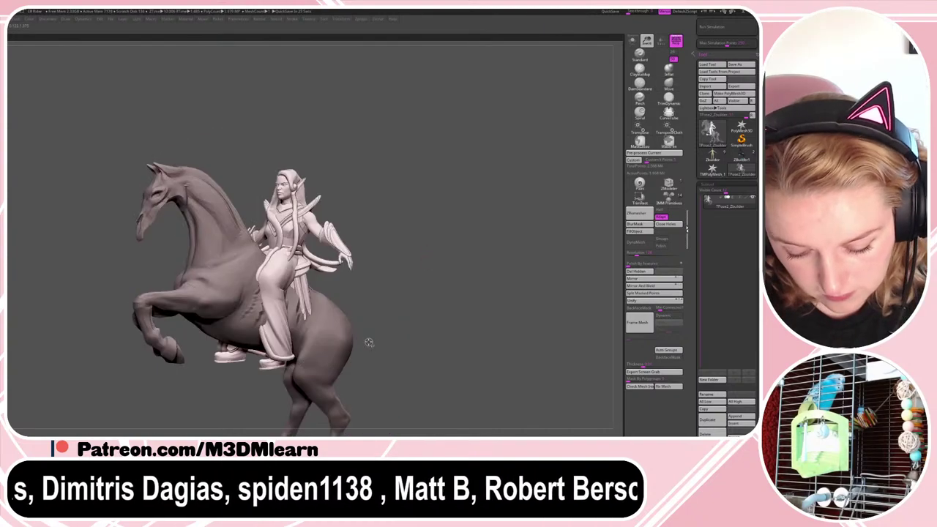
{"action": "right_click_drag", "start_coordinate": [395, 264], "coordinate": [425, 280]}
{"action": "right_click", "coordinate": [425, 280]}
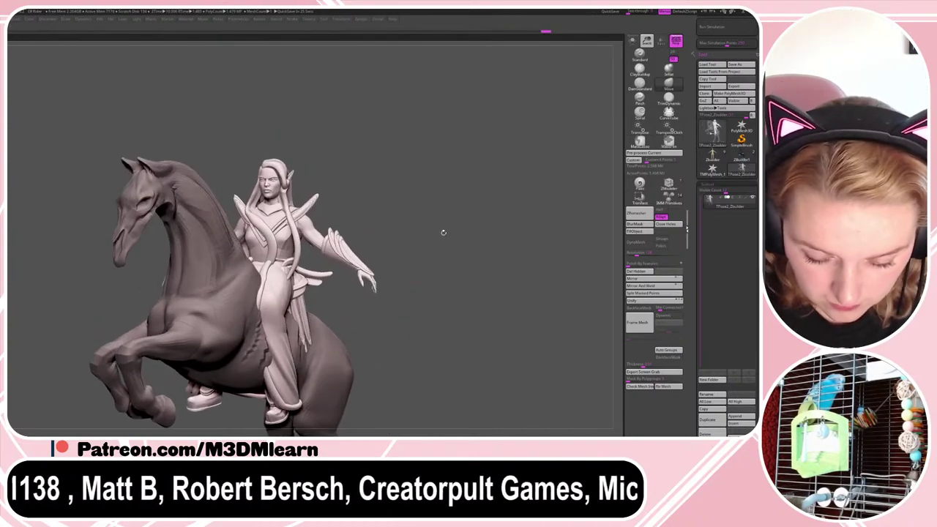
- Hide the elf's shoulder spikes and mask everything except her left arm
{"action": "left_click_drag", "start_coordinate": [444, 233], "coordinate": [447, 247], "text": "ctrl"}
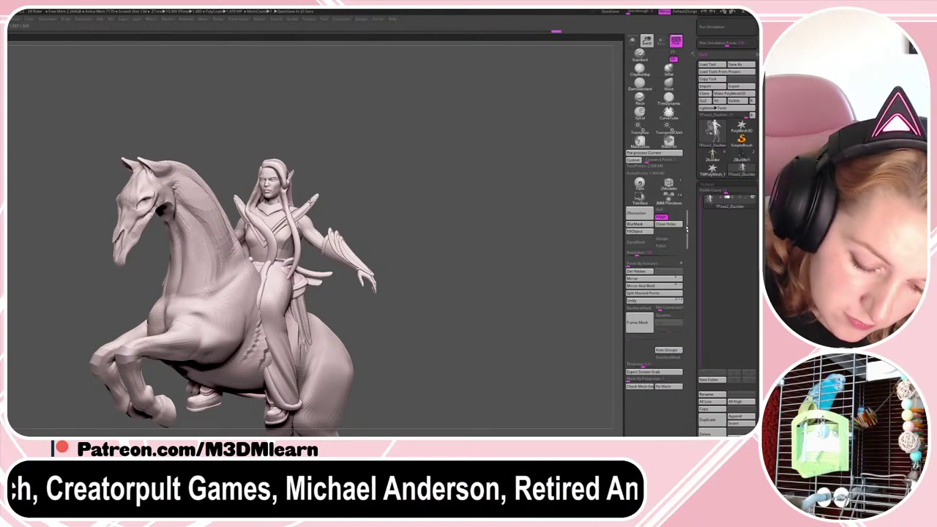
{"action": "left_click", "coordinate": [311, 202], "text": "ctrl+shift"}
{"action": "right_click_drag", "start_coordinate": [328, 208], "coordinate": [339, 201]}
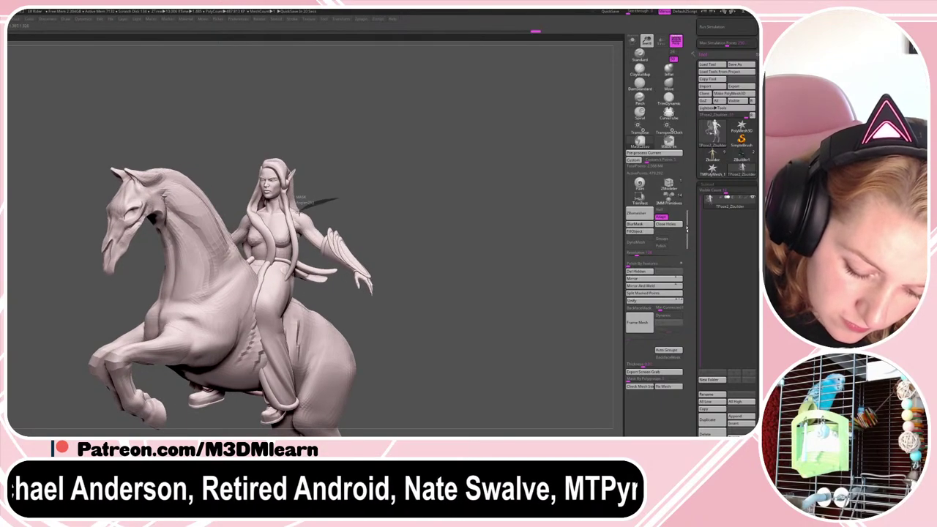
{"action": "mouse_move", "coordinate": [300, 212]}
{"action": "left_mouse_down", "text": "ctrl"}
{"action": "mouse_move", "coordinate": [309, 256]}
{"action": "mouse_move", "coordinate": [353, 281]}
{"action": "mouse_move", "coordinate": [418, 257]}
{"action": "left_mouse_up", "text": "ctrl"}
{"action": "left_click", "coordinate": [388, 246], "text": "ctrl"}
- Rotate the elf's left arm about the shoulder with a Transpose line
{"action": "key", "text": "w"}
{"action": "key", "text": "y"}
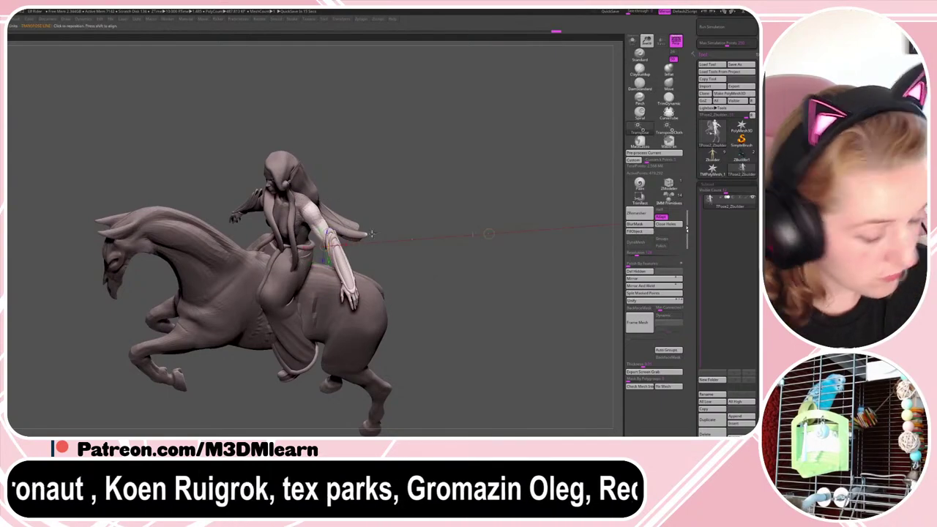
{"action": "left_click_drag", "start_coordinate": [407, 258], "coordinate": [377, 275]}
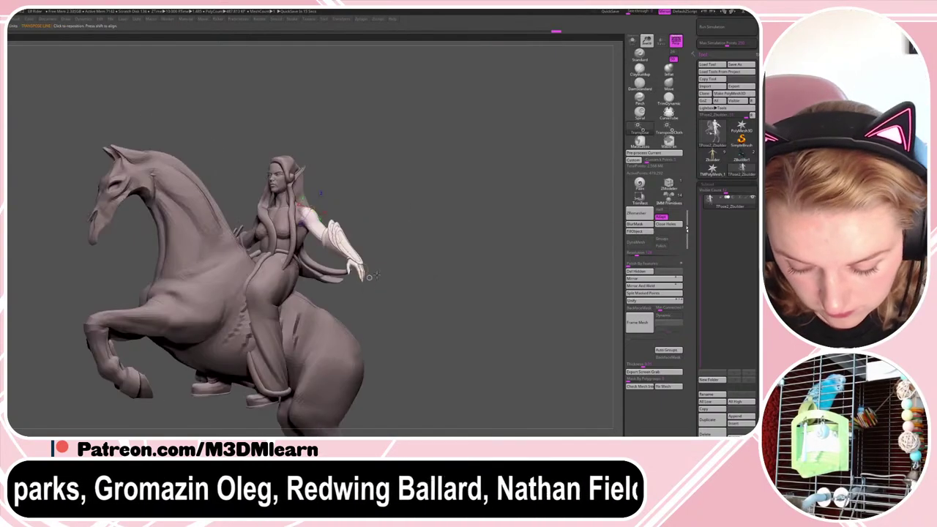
{"action": "key", "text": "ctrl+z"}
{"action": "left_click_drag", "start_coordinate": [363, 270], "coordinate": [357, 273]}
{"action": "key", "text": "q"}
- Swing the elf's left arm forward toward the horse's neck and refine its angle
{"action": "left_click_drag", "start_coordinate": [346, 223], "coordinate": [341, 208]}
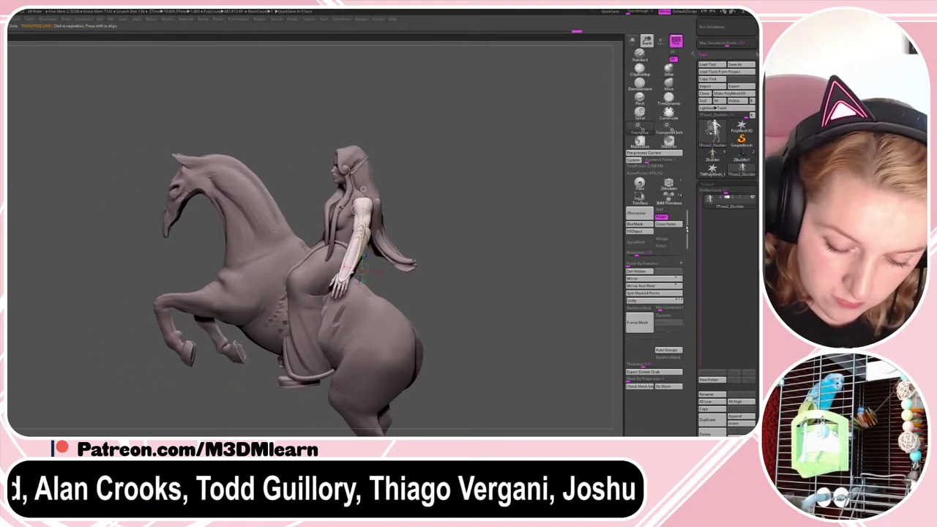
{"action": "mouse_move", "coordinate": [345, 277]}
{"action": "left_mouse_down"}
{"action": "mouse_move", "coordinate": [327, 274]}
{"action": "mouse_move", "coordinate": [293, 237]}
{"action": "left_mouse_up"}
{"action": "key", "text": "q"}
{"action": "left_click_drag", "start_coordinate": [456, 220], "coordinate": [439, 220]}
{"action": "key", "text": "r"}
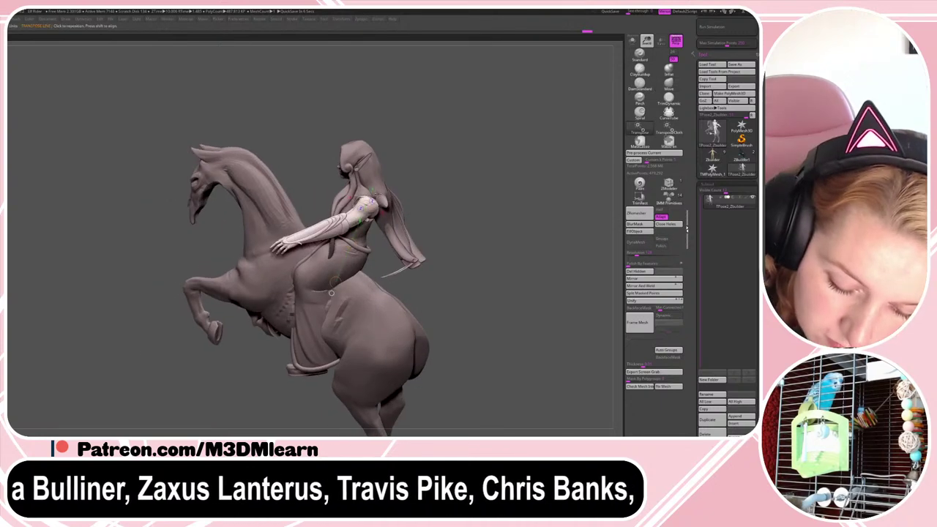
{"action": "left_click_drag", "start_coordinate": [316, 232], "coordinate": [310, 236]}
{"action": "key", "text": "q"}
- Rotate the elf's left arm inward toward the horse's neck, working from a higher front view
{"action": "mouse_move", "coordinate": [408, 165]}
{"action": "left_mouse_down", "text": "ctrl"}
{"action": "mouse_move", "coordinate": [376, 205]}
{"action": "mouse_move", "coordinate": [376, 314]}
{"action": "mouse_move", "coordinate": [518, 279]}
{"action": "left_mouse_up", "text": "ctrl"}
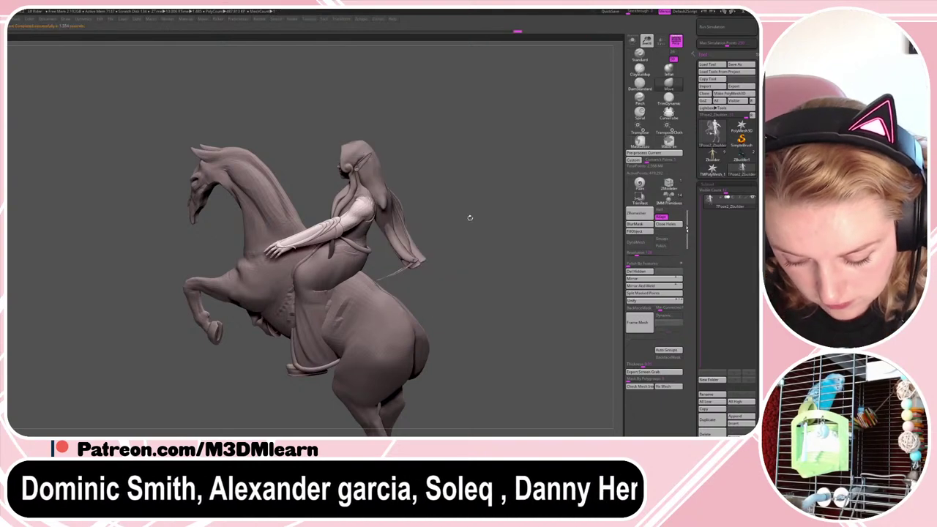
{"action": "mouse_move", "coordinate": [470, 216]}
{"action": "left_mouse_down"}
{"action": "mouse_move", "coordinate": [466, 208]}
{"action": "mouse_move", "coordinate": [517, 249]}
{"action": "left_mouse_up"}
{"action": "key", "text": "r"}
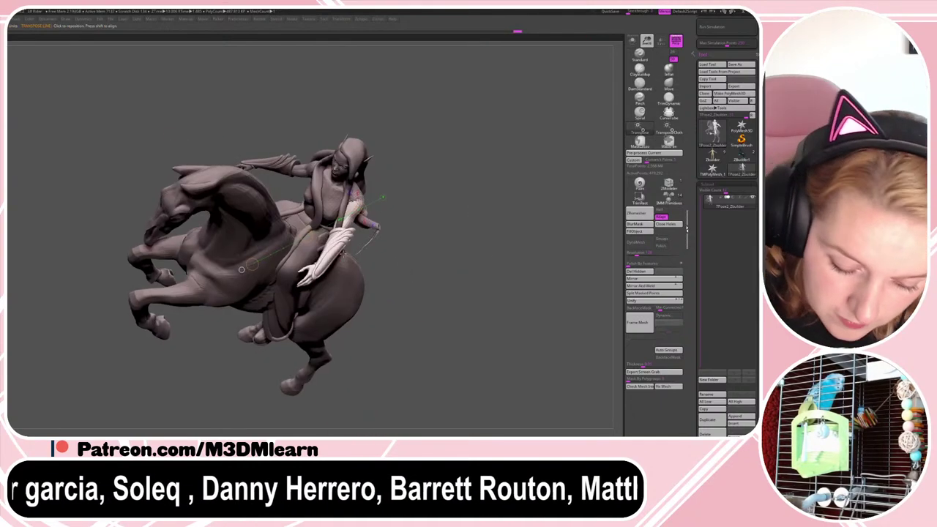
{"action": "left_click_drag", "start_coordinate": [314, 283], "coordinate": [273, 244]}
{"action": "key", "text": "q"}
{"action": "mouse_move", "coordinate": [492, 174]}
{"action": "left_mouse_down"}
{"action": "mouse_move", "coordinate": [457, 146]}
{"action": "mouse_move", "coordinate": [454, 200]}
{"action": "mouse_move", "coordinate": [442, 217]}
{"action": "left_mouse_up"}
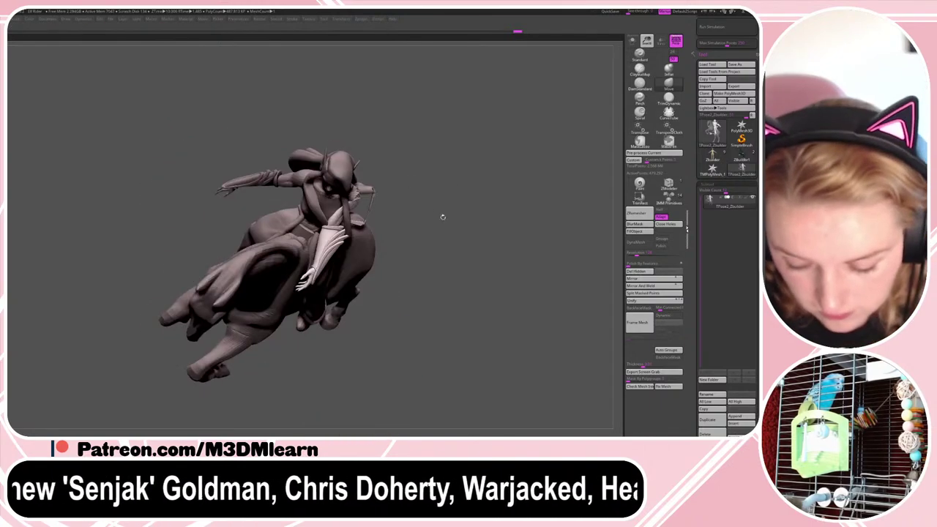
- Fine-tune the left arm's rotation with the Transpose line and clear the mask
{"action": "key", "text": "r"}
{"action": "left_click_drag", "start_coordinate": [360, 206], "coordinate": [365, 211]}
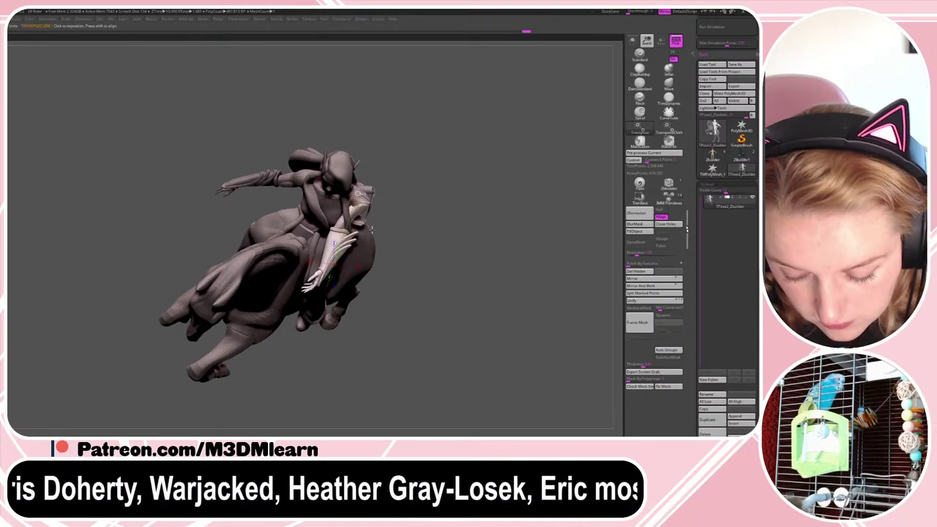
{"action": "key", "text": "q"}
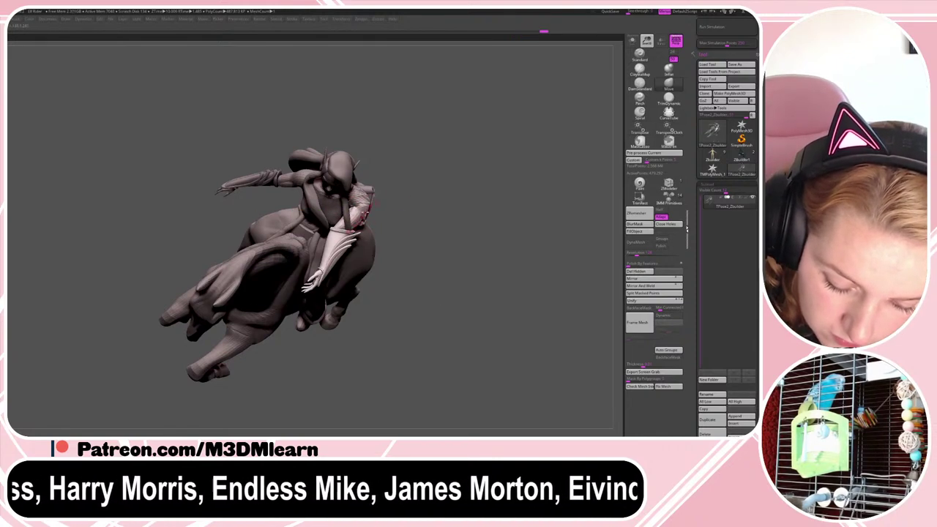
{"action": "left_click", "coordinate": [380, 204], "text": "ctrl"}
{"action": "left_click_drag", "start_coordinate": [394, 197], "coordinate": [384, 203], "text": "ctrl"}
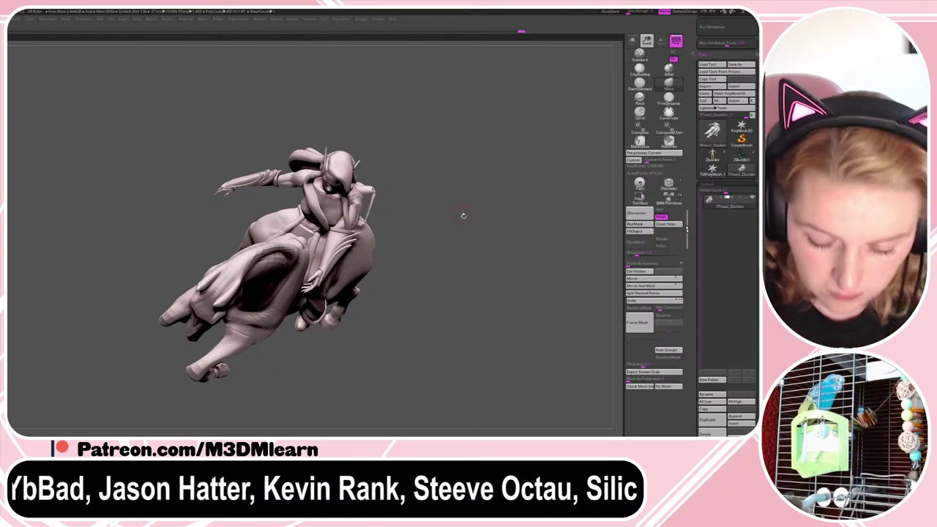
- Bring back the hidden parts, then undo the elf's latest left-arm rotations
{"action": "left_click_drag", "start_coordinate": [457, 219], "coordinate": [490, 226]}
{"action": "right_click", "coordinate": [476, 221]}
{"action": "left_click", "coordinate": [481, 222], "text": "ctrl+shift"}
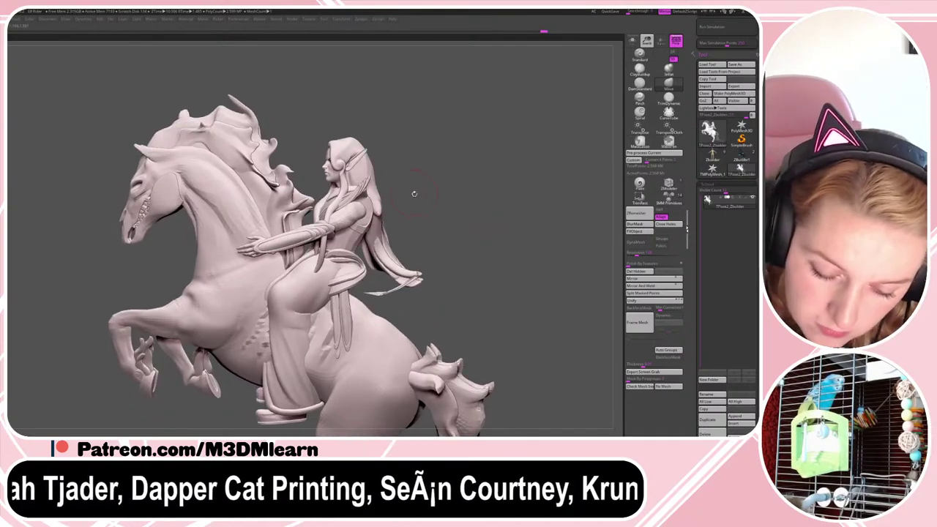
{"action": "left_click", "coordinate": [443, 184], "text": "ctrl+shift"}
{"action": "key", "text": "ctrl+z"}
{"action": "key", "text": "ctrl+z"}
{"action": "key", "text": "ctrl+z"}
{"action": "key", "text": "ctrl+z"}
{"action": "key", "text": "ctrl+z"}
{"action": "key", "text": "ctrl+z"}
{"action": "key", "text": "ctrl+z"}
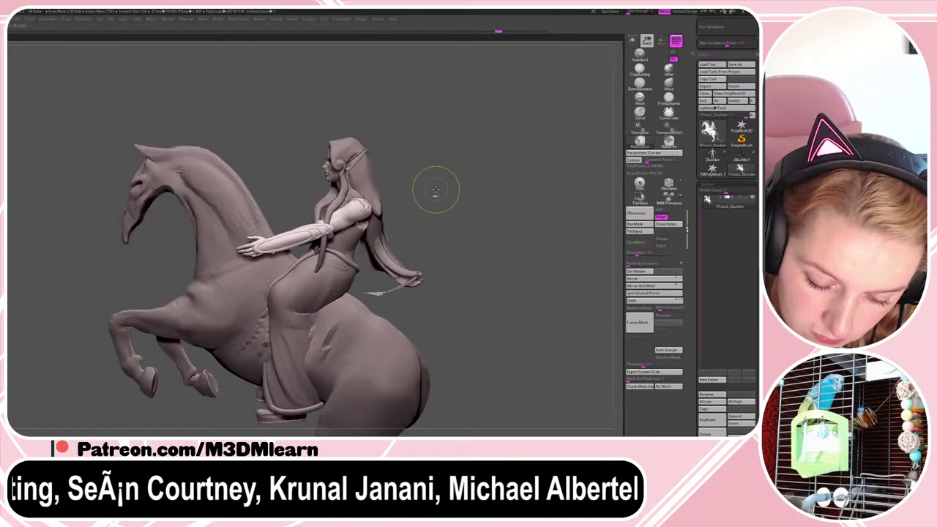
{"action": "key", "text": "space"}
{"action": "key", "text": "ctrl+z"}
{"action": "key", "text": "ctrl+z"}
{"action": "key", "text": "ctrl+z"}
{"action": "key", "text": "ctrl+z"}
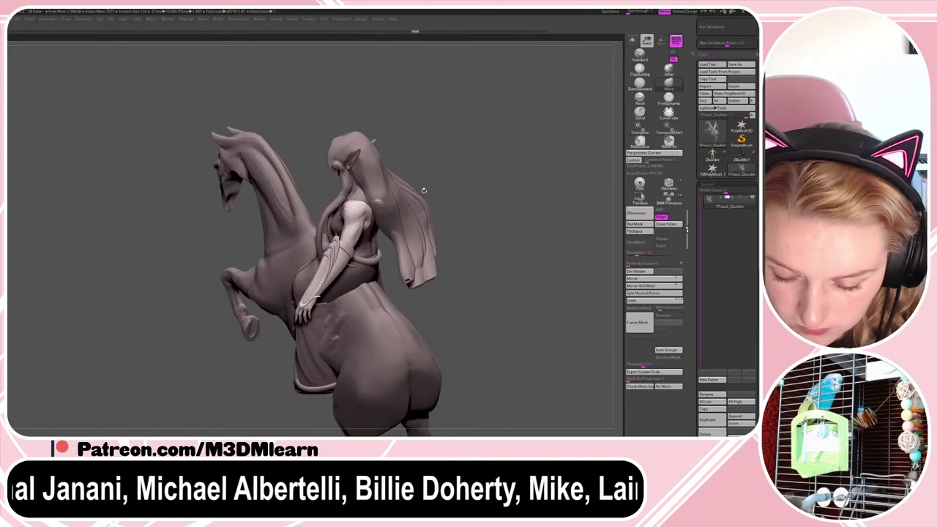
- Hide the elf's hair and invert the mask so the left arm is free to pose
{"action": "left_click_drag", "start_coordinate": [448, 170], "coordinate": [420, 189]}
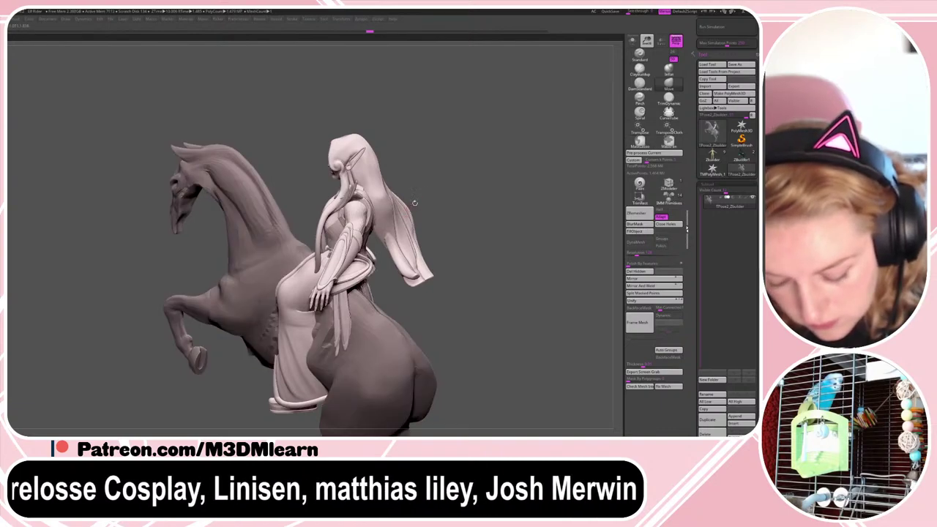
{"action": "left_click", "coordinate": [395, 222], "text": "ctrl+shift"}
{"action": "left_click", "coordinate": [396, 225], "text": "ctrl+shift"}
{"action": "left_click", "coordinate": [395, 220], "text": "ctrl+shift"}
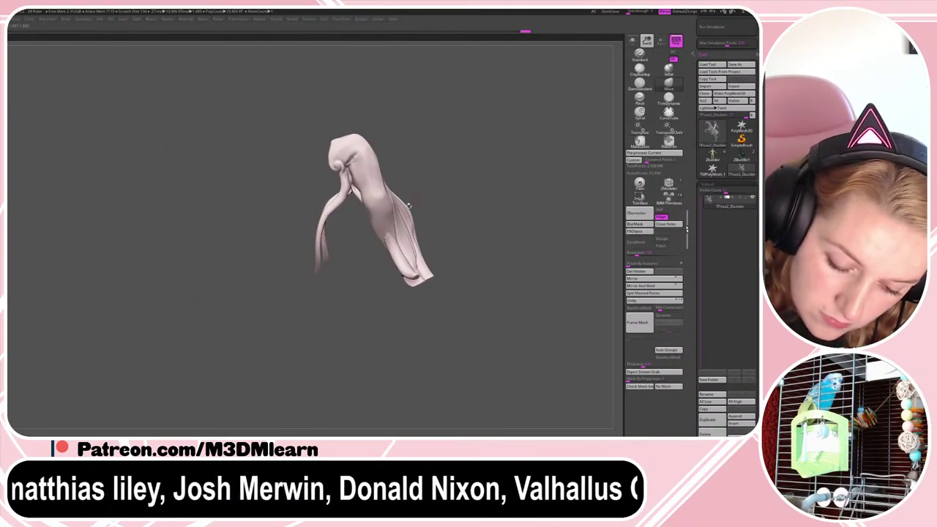
{"action": "left_click_drag", "start_coordinate": [415, 204], "coordinate": [495, 199], "text": "ctrl+shift"}
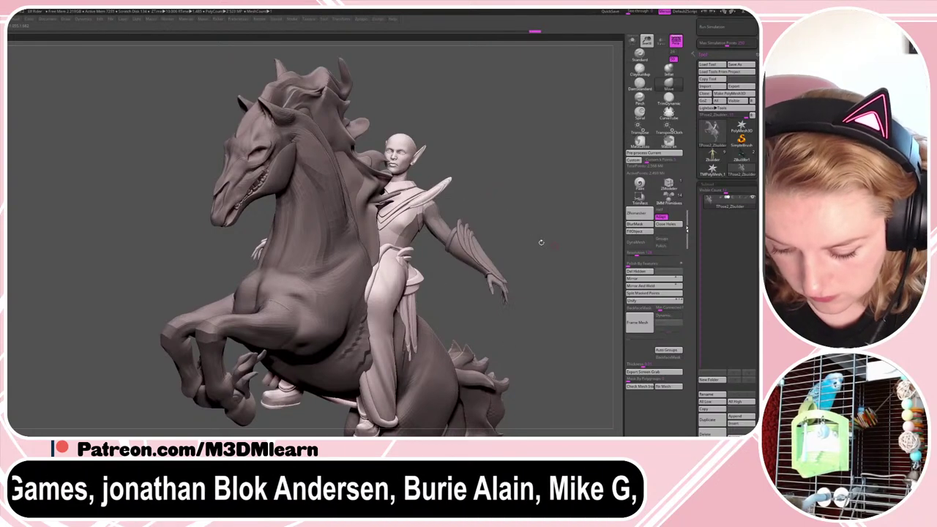
{"action": "left_click", "coordinate": [519, 218], "text": "ctrl"}
- Try to rotate the elf's left arm forward about the shoulder with a Transpose line
{"action": "key", "text": "w"}
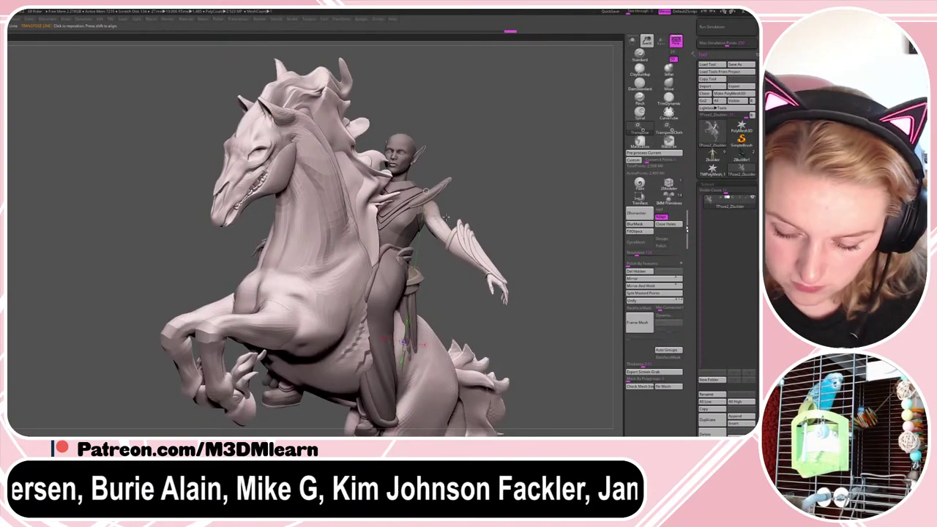
{"action": "left_click_drag", "start_coordinate": [548, 233], "coordinate": [511, 257]}
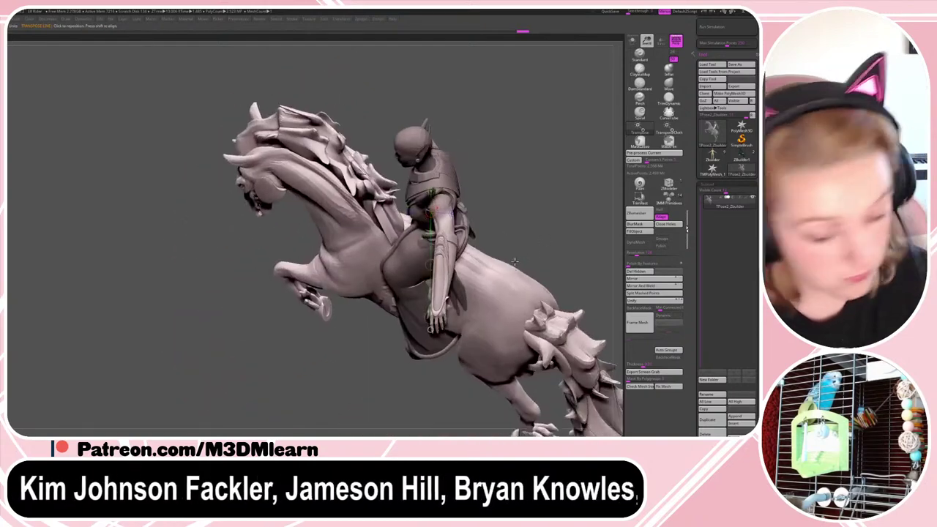
{"action": "key", "text": "y"}
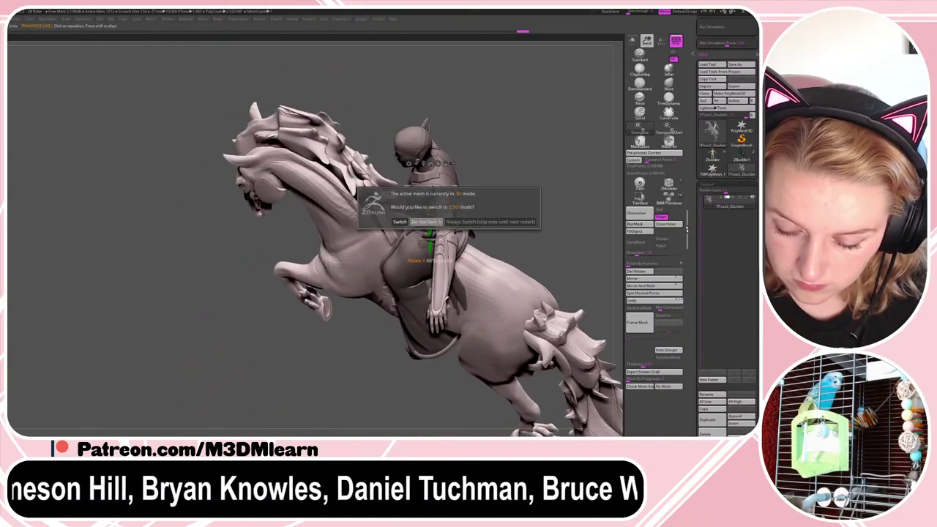
{"action": "left_click", "coordinate": [427, 222]}
{"action": "mouse_move", "coordinate": [443, 198]}
{"action": "left_mouse_down"}
{"action": "mouse_move", "coordinate": [441, 323]}
{"action": "mouse_move", "coordinate": [381, 294]}
{"action": "left_mouse_up"}
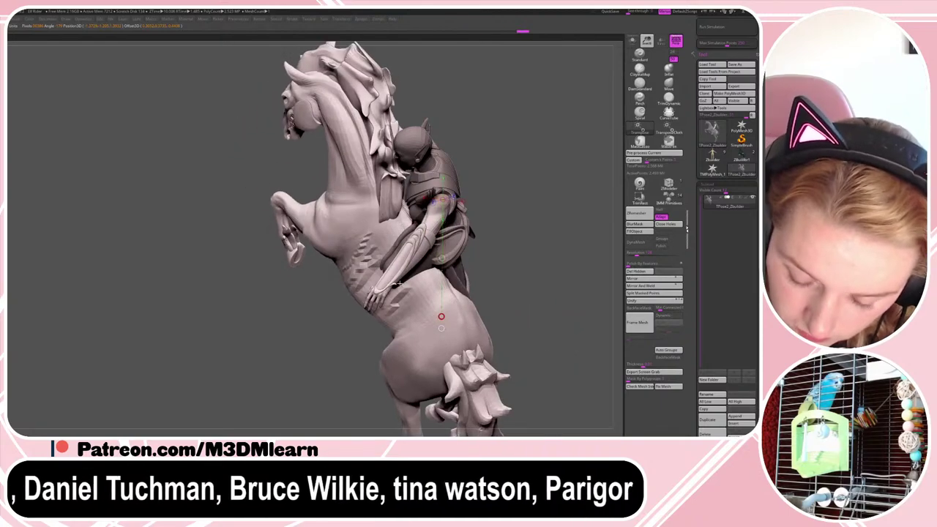
{"action": "key", "text": "ctrl+z"}
{"action": "key", "text": "q"}
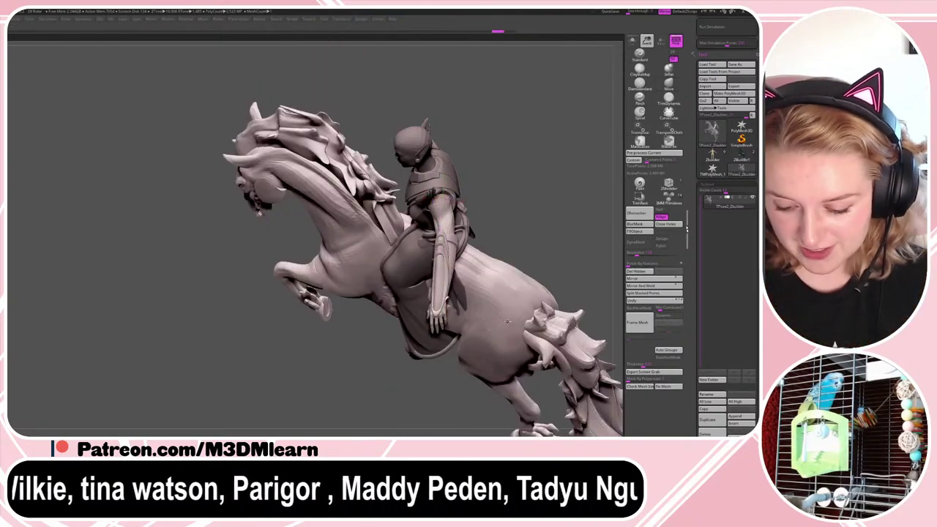
- Hide the horse and rotate the elf's left arm about the shoulder with a Transpose line
{"action": "left_click", "coordinate": [508, 323], "text": "ctrl+shift"}
{"action": "left_click", "coordinate": [508, 323], "text": "ctrl+shift"}
{"action": "left_click_drag", "start_coordinate": [528, 254], "coordinate": [547, 258]}
{"action": "key", "text": "r"}
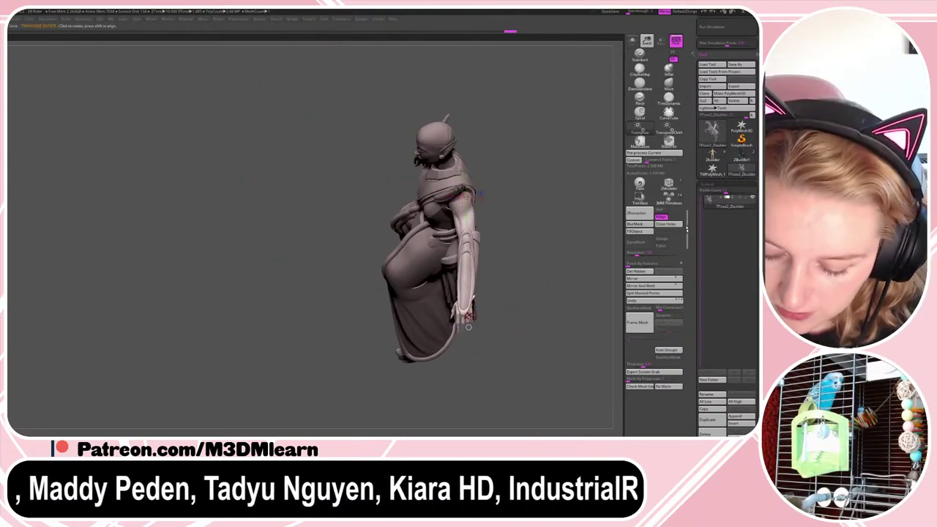
{"action": "mouse_move", "coordinate": [470, 320]}
{"action": "left_mouse_down"}
{"action": "mouse_move", "coordinate": [402, 325]}
{"action": "mouse_move", "coordinate": [334, 277]}
{"action": "left_mouse_up"}
{"action": "key", "text": "q"}
{"action": "mouse_move", "coordinate": [585, 174]}
{"action": "left_mouse_down"}
{"action": "mouse_move", "coordinate": [555, 169]}
{"action": "mouse_move", "coordinate": [556, 180]}
{"action": "mouse_move", "coordinate": [489, 163]}
{"action": "mouse_move", "coordinate": [388, 214]}
{"action": "mouse_move", "coordinate": [408, 243]}
{"action": "left_mouse_up"}
{"action": "left_click_drag", "start_coordinate": [505, 150], "coordinate": [561, 164]}
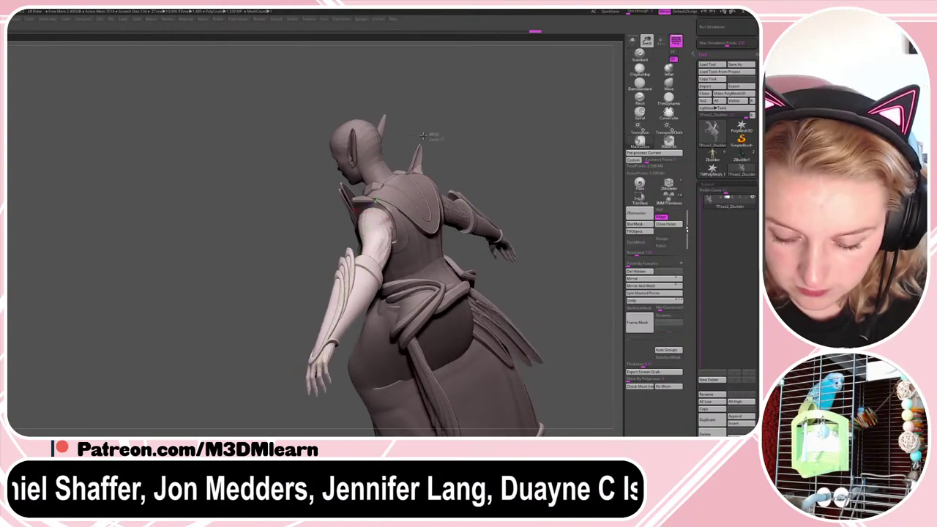
- Try to shift the left arm inward with the Transpose line from a front side view
{"action": "mouse_move", "coordinate": [434, 137]}
{"action": "left_mouse_down", "text": "ctrl"}
{"action": "mouse_move", "coordinate": [408, 210]}
{"action": "mouse_move", "coordinate": [414, 219]}
{"action": "left_mouse_up", "text": "ctrl"}
{"action": "mouse_move", "coordinate": [462, 155]}
{"action": "left_mouse_down"}
{"action": "mouse_move", "coordinate": [503, 157]}
{"action": "mouse_move", "coordinate": [487, 201]}
{"action": "left_mouse_up"}
{"action": "key", "text": "w"}
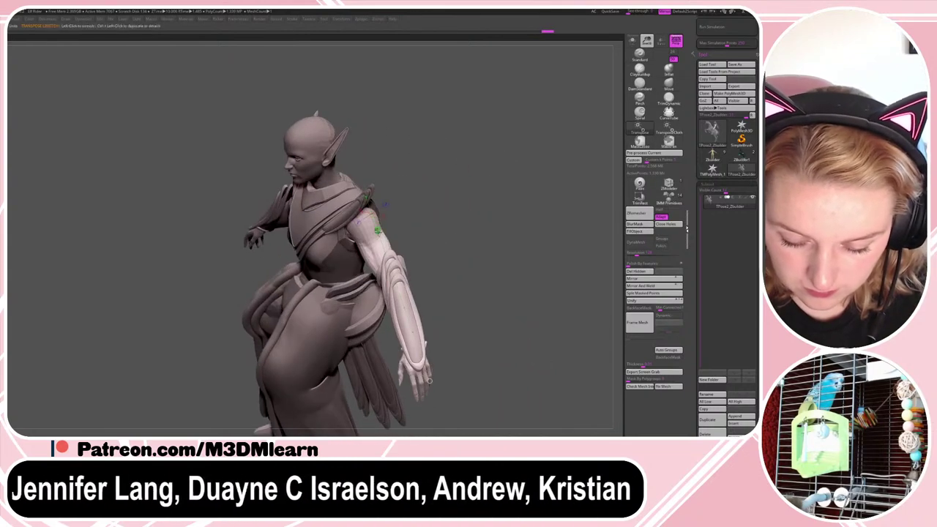
{"action": "mouse_move", "coordinate": [429, 374]}
{"action": "left_mouse_down"}
{"action": "mouse_move", "coordinate": [367, 388]}
{"action": "mouse_move", "coordinate": [363, 377]}
{"action": "mouse_move", "coordinate": [379, 373]}
{"action": "left_mouse_up"}
{"action": "key", "text": "ctrl+z"}
- Touch up the mask beside the left armpit and rotate the arm forward and upward from the shoulder
{"action": "key", "text": "q"}
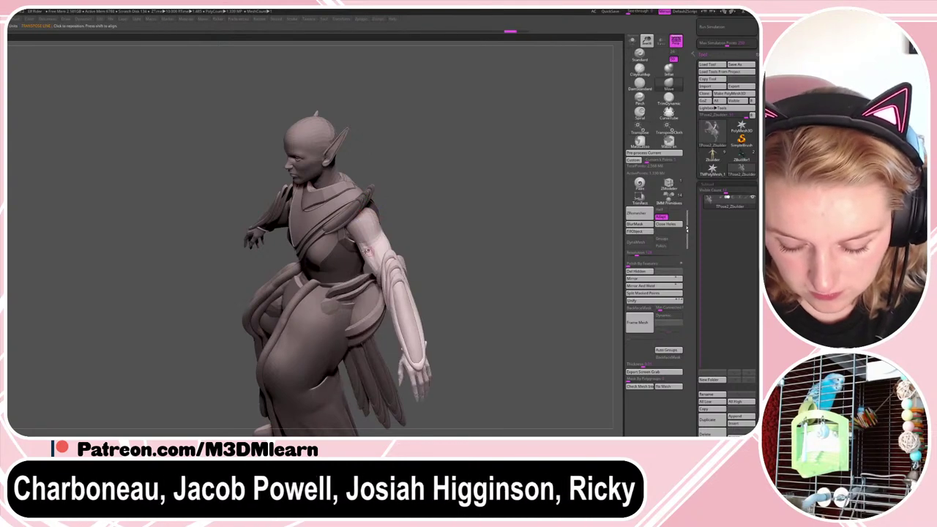
{"action": "key", "text": "ctrl"}
{"action": "left_click_drag", "start_coordinate": [352, 237], "coordinate": [355, 284], "text": "ctrl"}
{"action": "key", "text": "r"}
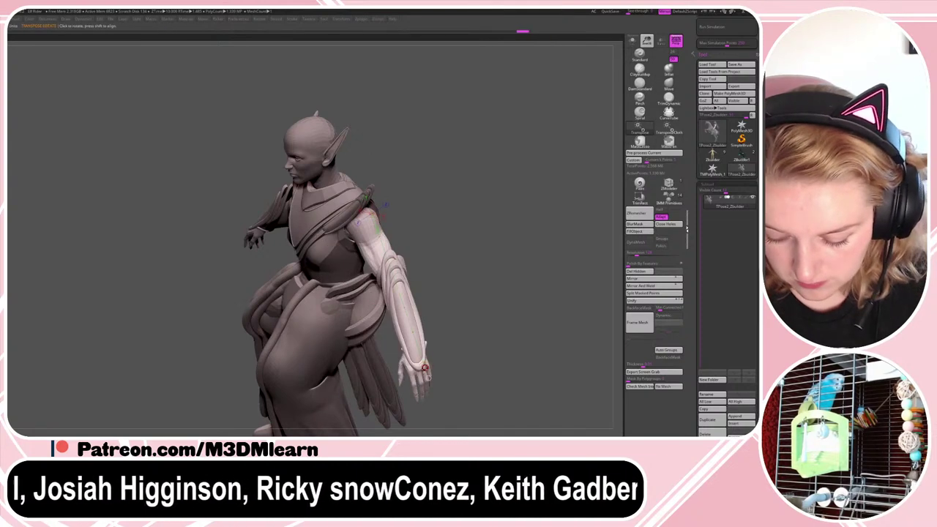
{"action": "mouse_move", "coordinate": [424, 369]}
{"action": "left_mouse_down"}
{"action": "mouse_move", "coordinate": [355, 401]}
{"action": "mouse_move", "coordinate": [244, 369]}
{"action": "mouse_move", "coordinate": [366, 265]}
{"action": "left_mouse_up"}
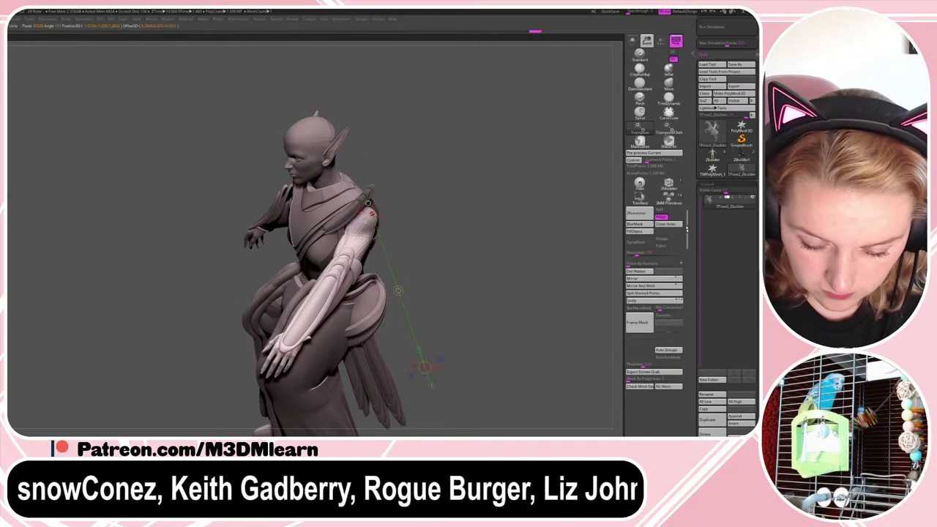
{"action": "left_click_drag", "start_coordinate": [454, 215], "coordinate": [372, 159]}
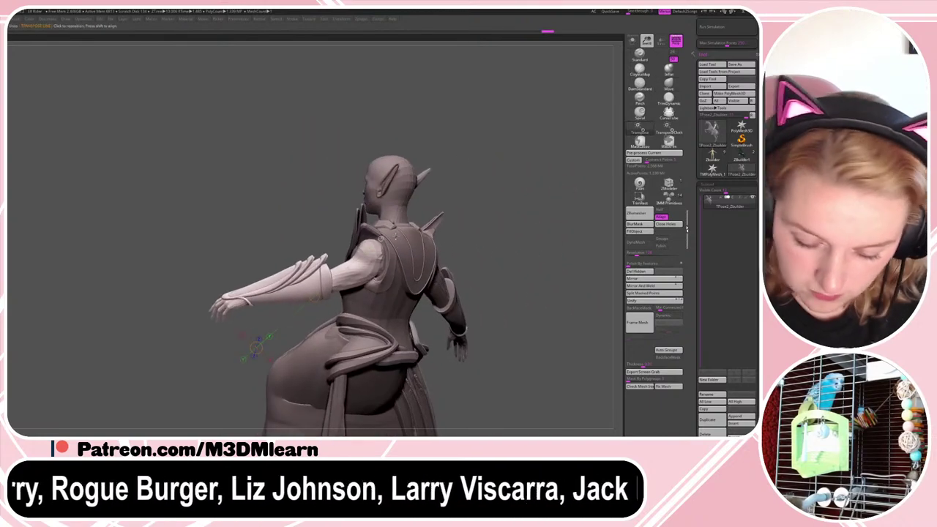
{"action": "left_click_drag", "start_coordinate": [314, 297], "coordinate": [310, 282]}
- Mask the body and left upper arm, leaving only the forearm and hand free
{"action": "key", "text": "q"}
{"action": "mouse_move", "coordinate": [500, 231]}
{"action": "left_mouse_down"}
{"action": "mouse_move", "coordinate": [534, 227]}
{"action": "mouse_move", "coordinate": [514, 251]}
{"action": "mouse_move", "coordinate": [538, 224]}
{"action": "mouse_move", "coordinate": [524, 233]}
{"action": "left_mouse_up"}
{"action": "key", "text": "w"}
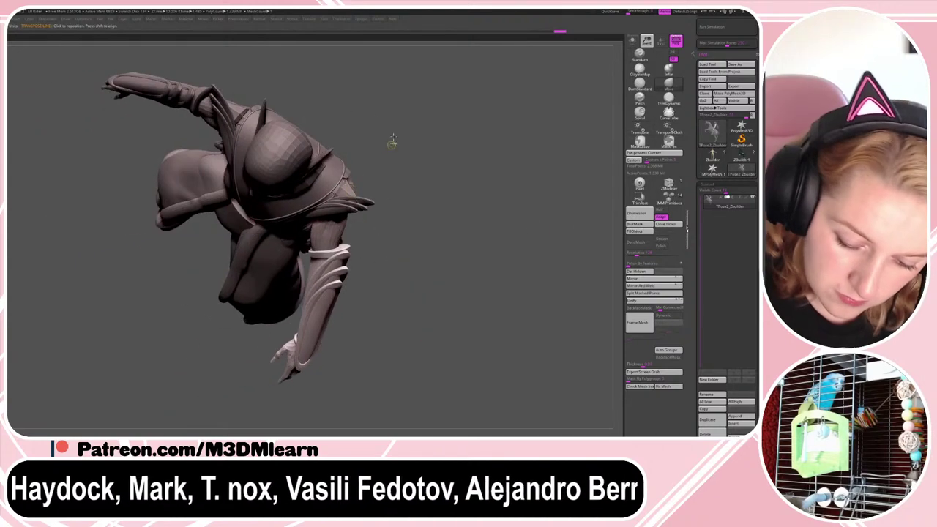
{"action": "mouse_move", "coordinate": [384, 130]}
{"action": "left_mouse_down", "text": "ctrl"}
{"action": "mouse_move", "coordinate": [283, 248]}
{"action": "mouse_move", "coordinate": [353, 230]}
{"action": "left_mouse_up", "text": "ctrl"}
{"action": "left_click", "coordinate": [356, 228], "text": "ctrl"}
{"action": "key", "text": "w"}
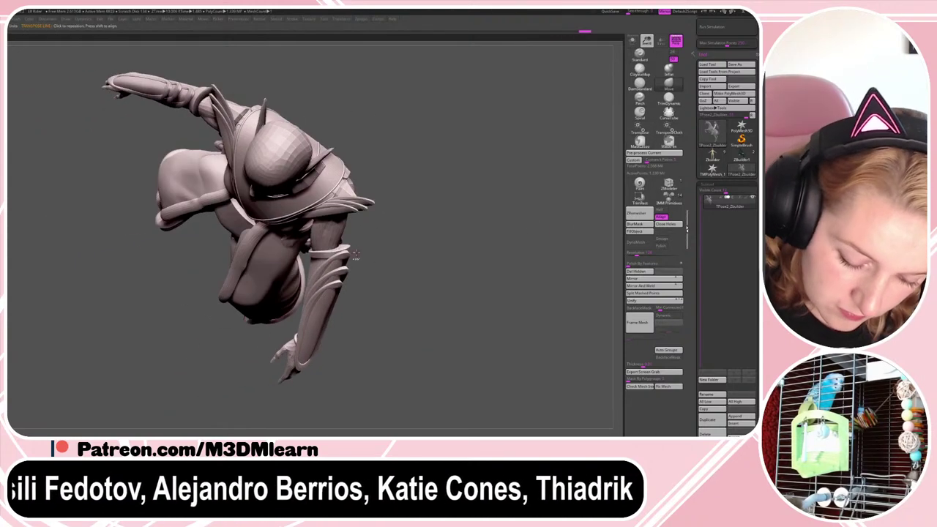
{"action": "left_click", "coordinate": [357, 253], "text": "ctrl"}
{"action": "key", "text": "w"}
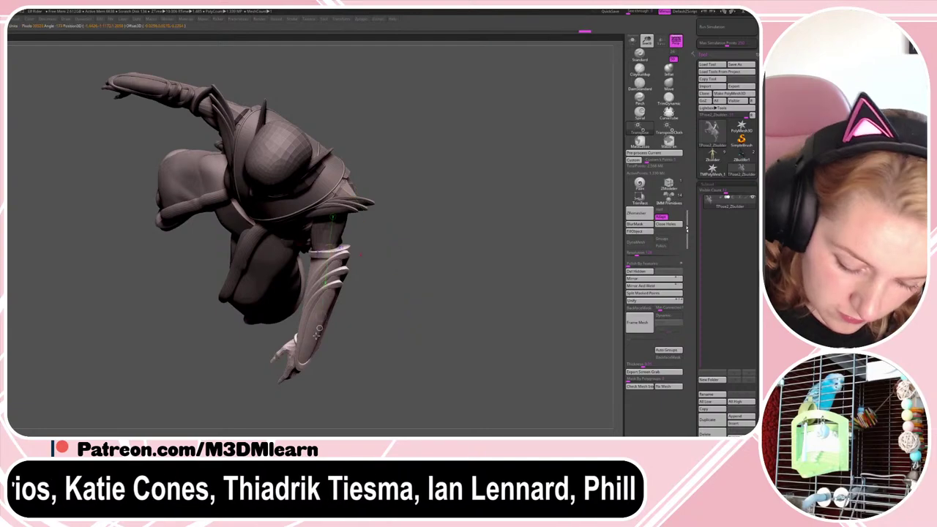
- Rotate the left forearm about the elbow to bend the arm, working from above
{"action": "left_click_drag", "start_coordinate": [306, 369], "coordinate": [307, 378]}
{"action": "key", "text": "q"}
{"action": "mouse_move", "coordinate": [471, 219]}
{"action": "left_mouse_down"}
{"action": "mouse_move", "coordinate": [474, 165]}
{"action": "mouse_move", "coordinate": [530, 205]}
{"action": "left_mouse_up"}
{"action": "mouse_move", "coordinate": [358, 289]}
{"action": "left_mouse_down"}
{"action": "mouse_move", "coordinate": [314, 285]}
{"action": "mouse_move", "coordinate": [346, 210]}
{"action": "mouse_move", "coordinate": [350, 306]}
{"action": "left_mouse_up"}
{"action": "mouse_move", "coordinate": [528, 208]}
{"action": "left_mouse_down"}
{"action": "mouse_move", "coordinate": [584, 201]}
{"action": "mouse_move", "coordinate": [572, 266]}
{"action": "left_mouse_up"}
{"action": "key", "text": "r"}
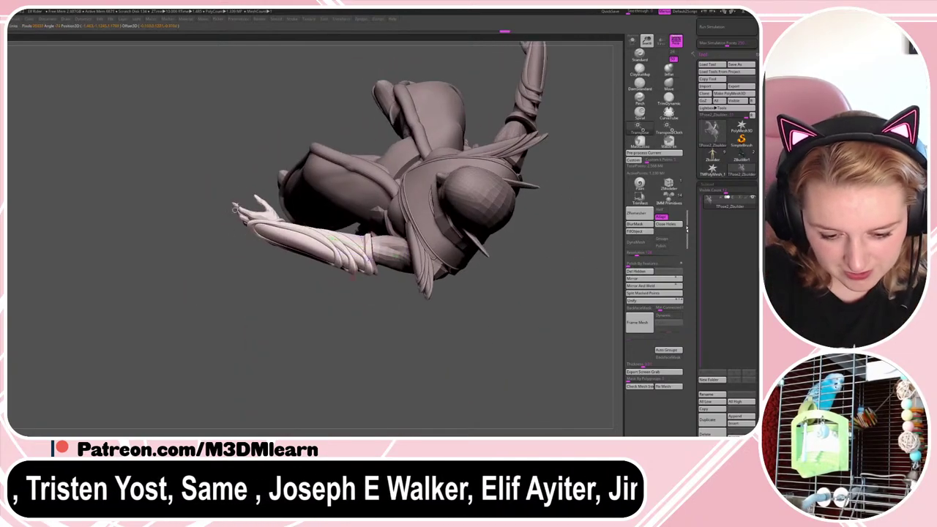
{"action": "left_click_drag", "start_coordinate": [238, 206], "coordinate": [243, 190]}
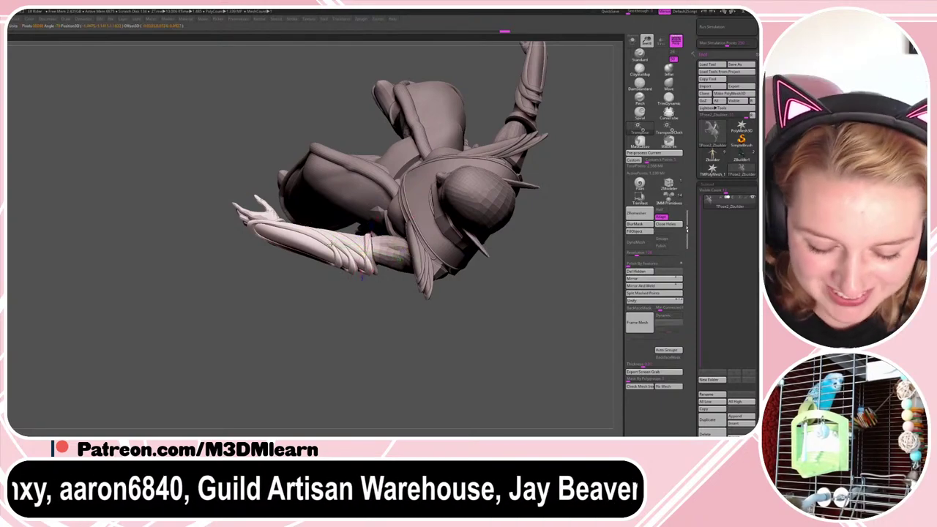
{"action": "left_click_drag", "start_coordinate": [240, 212], "coordinate": [238, 201]}
- Raise the left forearm from the side view and shift it back onto the elbow
{"action": "left_click_drag", "start_coordinate": [595, 272], "coordinate": [621, 263]}
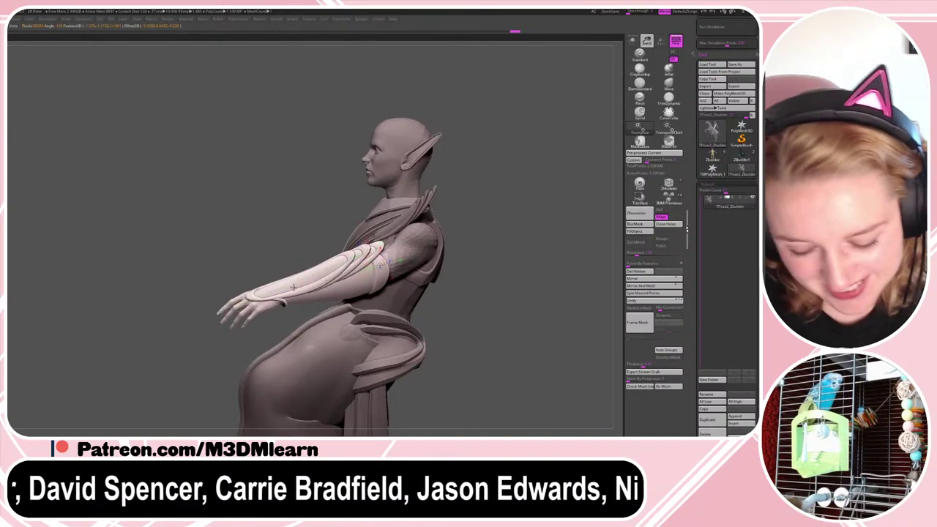
{"action": "left_click_drag", "start_coordinate": [239, 293], "coordinate": [235, 269]}
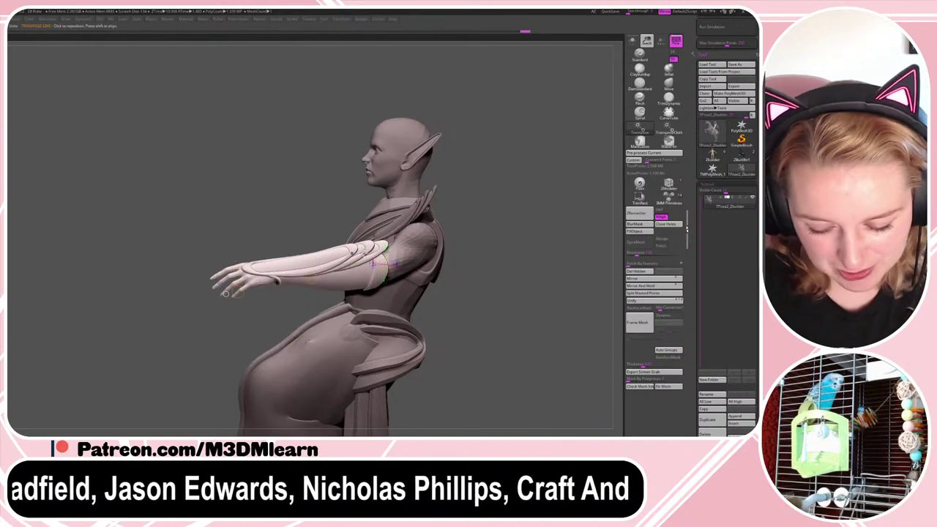
{"action": "left_click_drag", "start_coordinate": [308, 282], "coordinate": [348, 284]}
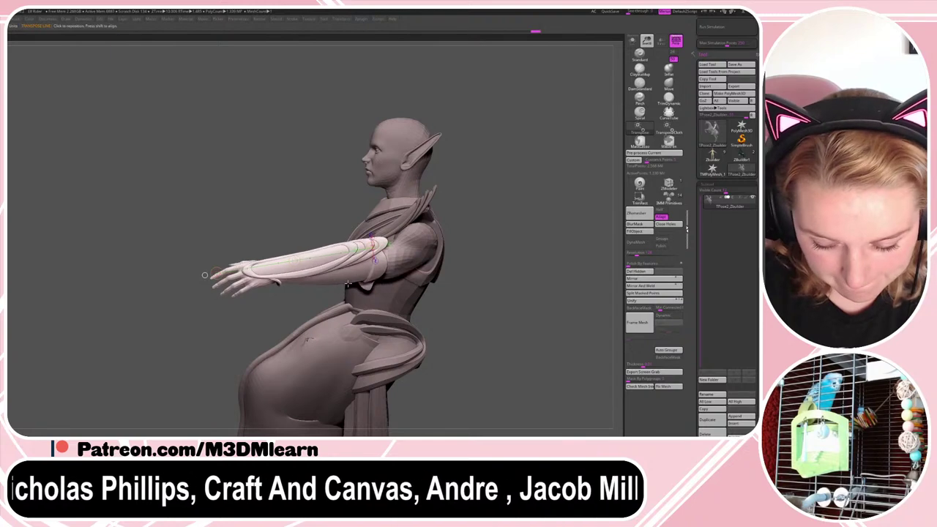
{"action": "left_click_drag", "start_coordinate": [378, 250], "coordinate": [380, 264]}
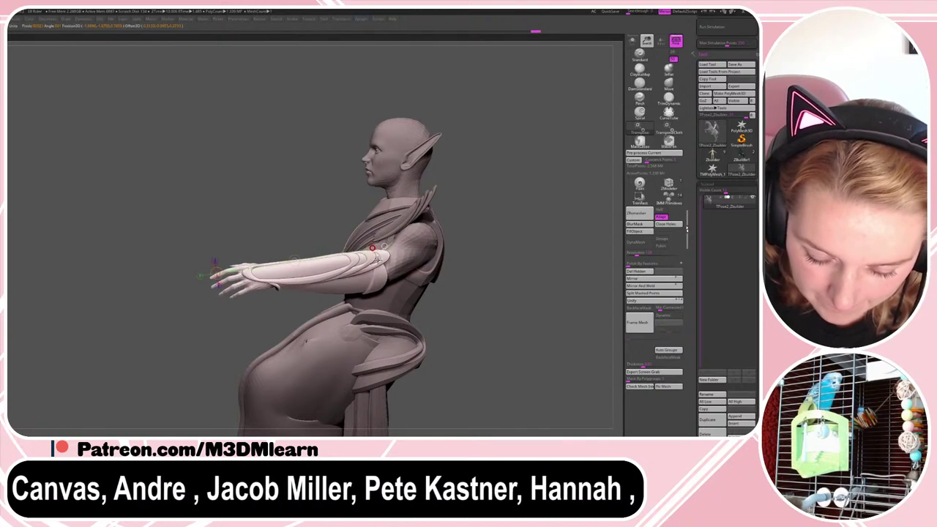
{"action": "left_click_drag", "start_coordinate": [295, 260], "coordinate": [295, 264]}
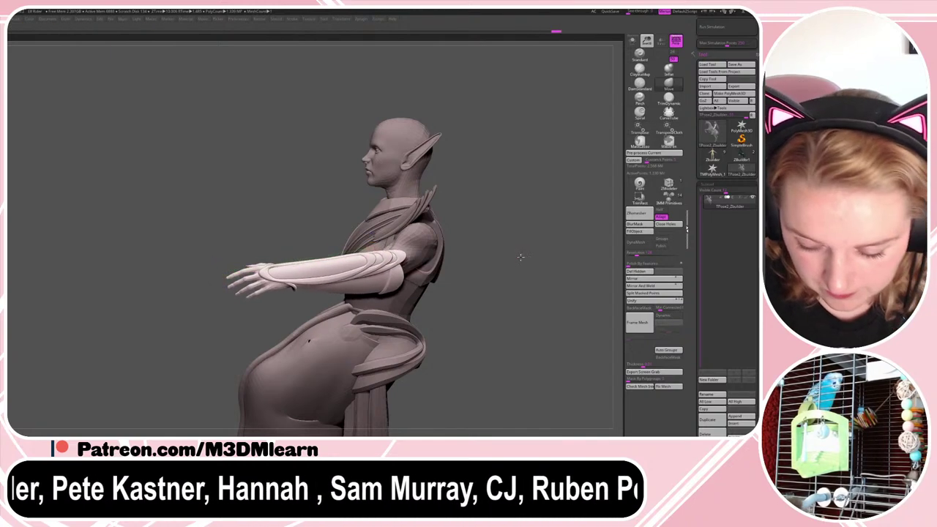
- Swing the left forearm further inward about the elbow, working from above
{"action": "left_click_drag", "start_coordinate": [522, 255], "coordinate": [446, 252]}
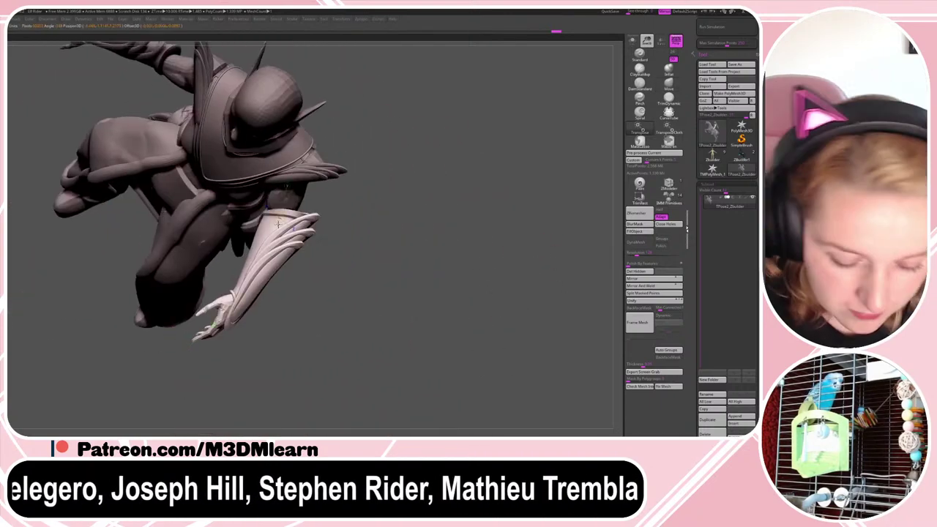
{"action": "left_click_drag", "start_coordinate": [256, 272], "coordinate": [245, 276]}
{"action": "left_click_drag", "start_coordinate": [234, 325], "coordinate": [209, 317]}
{"action": "mouse_move", "coordinate": [510, 224]}
{"action": "left_mouse_down"}
{"action": "mouse_move", "coordinate": [510, 172]}
{"action": "mouse_move", "coordinate": [516, 241]}
{"action": "left_mouse_up"}
{"action": "key", "text": "q"}
- Place the Gizmo on the left forearm and scale it slightly shorter along its length
{"action": "key", "text": "r"}
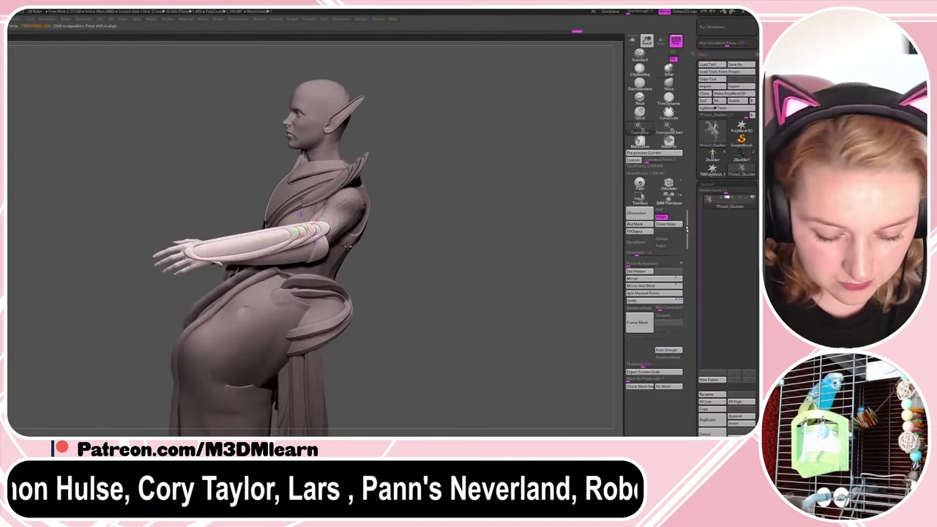
{"action": "left_click", "coordinate": [246, 239], "text": "alt"}
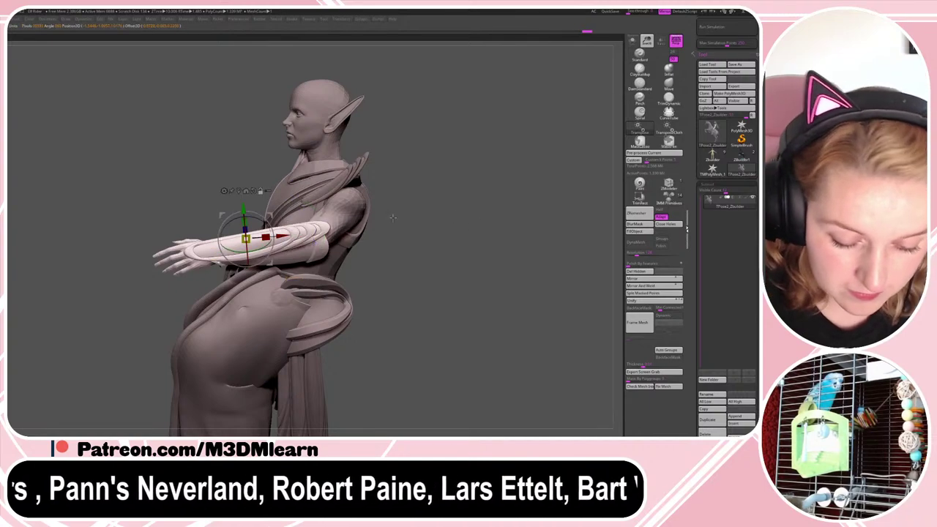
{"action": "left_click_drag", "start_coordinate": [265, 237], "coordinate": [262, 237]}
{"action": "key", "text": "q"}
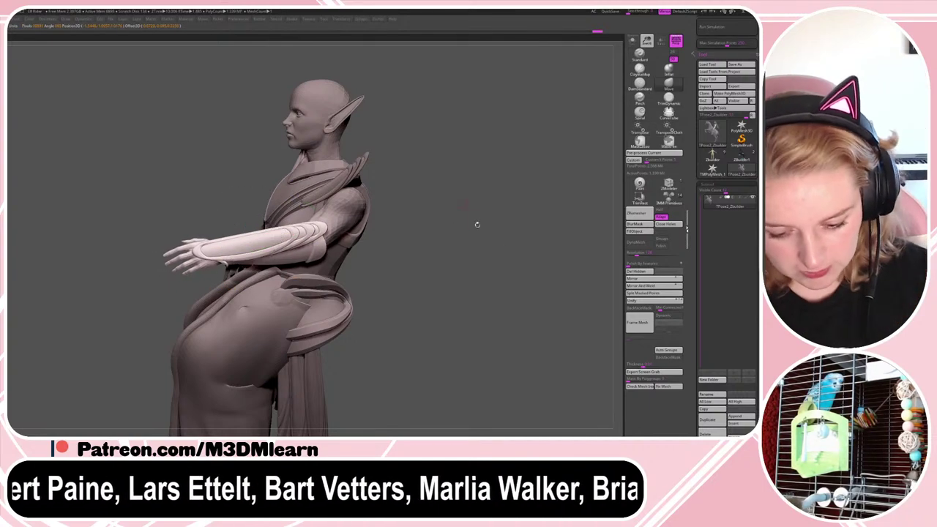
- Invert the mask to protect the forearm and nudge the left upper arm's surface into shape with the Move brush
{"action": "mouse_move", "coordinate": [476, 224]}
{"action": "left_mouse_down"}
{"action": "mouse_move", "coordinate": [501, 267]}
{"action": "mouse_move", "coordinate": [469, 202]}
{"action": "mouse_move", "coordinate": [522, 228]}
{"action": "mouse_move", "coordinate": [572, 171]}
{"action": "mouse_move", "coordinate": [540, 179]}
{"action": "left_mouse_up"}
{"action": "right_click", "coordinate": [523, 229]}
{"action": "left_click", "coordinate": [540, 179], "text": "ctrl"}
{"action": "key", "text": "space"}
{"action": "left_click_drag", "start_coordinate": [290, 214], "coordinate": [300, 214]}
{"action": "key", "text": "space"}
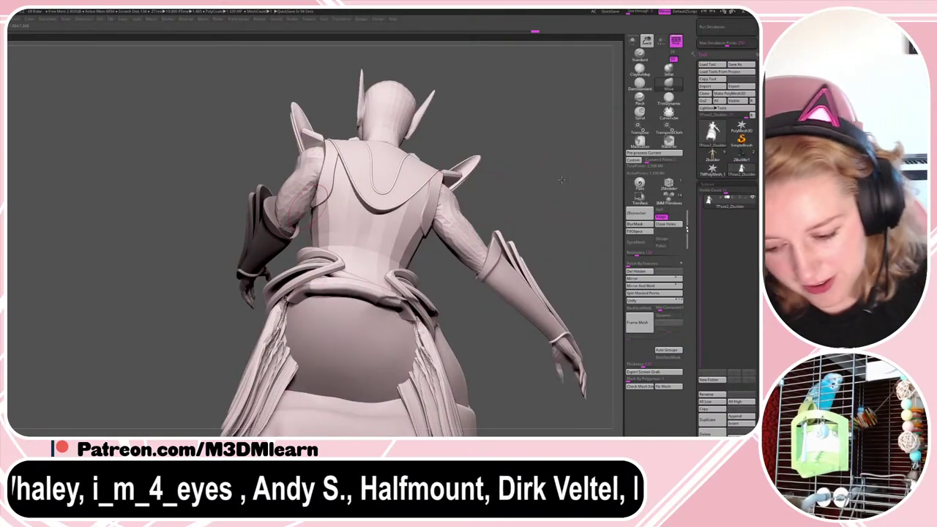
- Clear the mask from the elf and turn on the polygroup wireframe display
{"action": "mouse_move", "coordinate": [562, 179]}
{"action": "left_mouse_down"}
{"action": "mouse_move", "coordinate": [566, 203]}
{"action": "mouse_move", "coordinate": [565, 193]}
{"action": "mouse_move", "coordinate": [537, 210]}
{"action": "mouse_move", "coordinate": [552, 191]}
{"action": "mouse_move", "coordinate": [554, 200]}
{"action": "mouse_move", "coordinate": [543, 188]}
{"action": "mouse_move", "coordinate": [554, 192]}
{"action": "mouse_move", "coordinate": [558, 174]}
{"action": "left_mouse_up"}
{"action": "left_click", "coordinate": [545, 194], "text": "ctrl"}
{"action": "key", "text": "space"}
{"action": "key", "text": "space"}
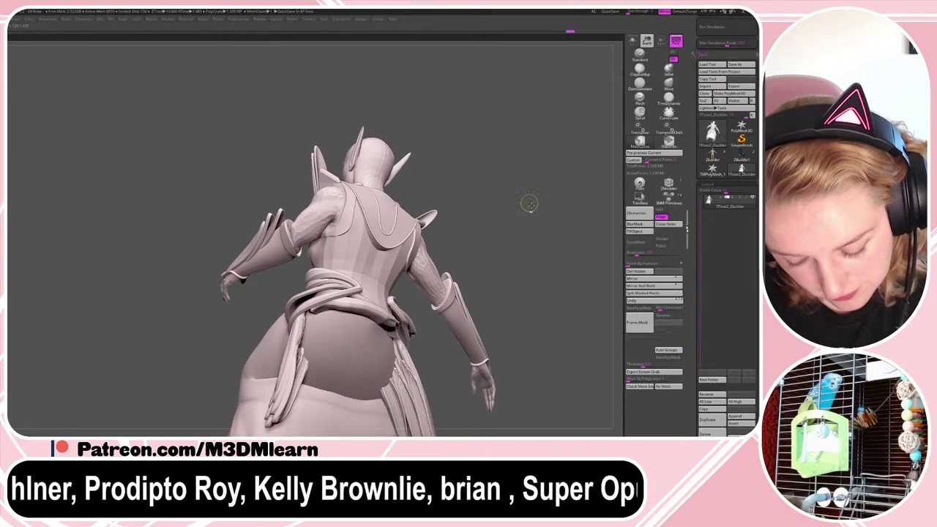
{"action": "left_click", "coordinate": [533, 215], "text": "ctrl"}
{"action": "mouse_move", "coordinate": [530, 210]}
{"action": "left_mouse_down"}
{"action": "mouse_move", "coordinate": [531, 201]}
{"action": "mouse_move", "coordinate": [530, 228]}
{"action": "mouse_move", "coordinate": [539, 196]}
{"action": "mouse_move", "coordinate": [513, 206]}
{"action": "mouse_move", "coordinate": [529, 175]}
{"action": "mouse_move", "coordinate": [523, 206]}
{"action": "left_mouse_up"}
{"action": "key", "text": "shift+f"}
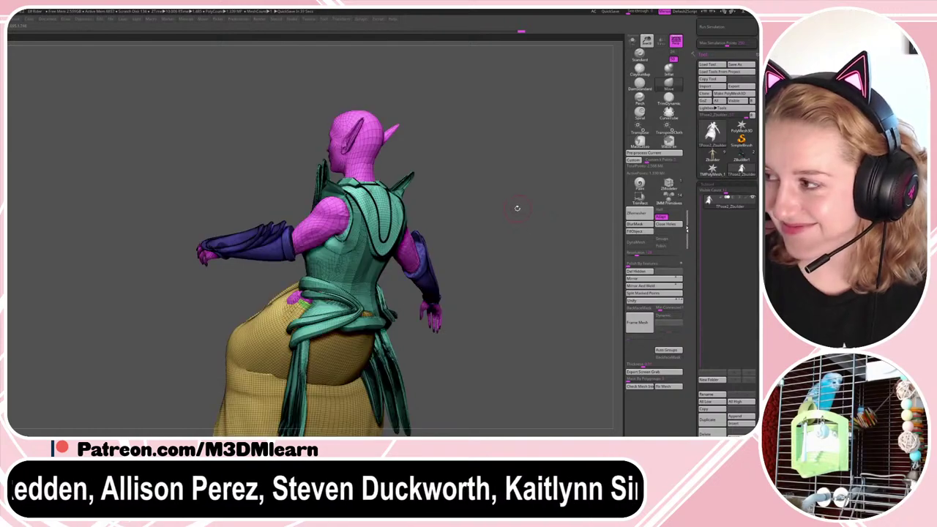
- Bring the full horse and rider back into view and check the model with the polygroup wireframe display
{"action": "key", "text": "shift+f"}
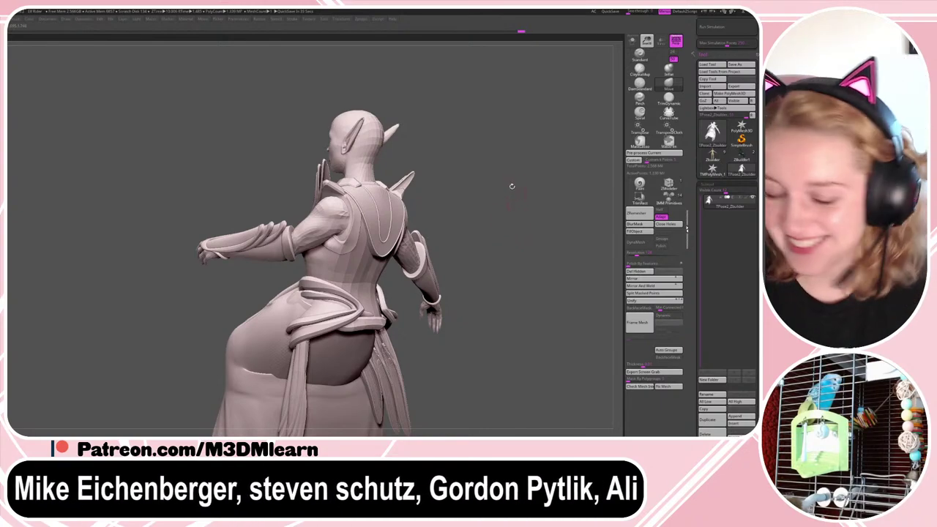
{"action": "left_click_drag", "start_coordinate": [512, 186], "coordinate": [511, 218]}
{"action": "left_click", "coordinate": [524, 217], "text": "ctrl+shift"}
{"action": "key", "text": "shift+f"}
{"action": "key", "text": "shift+f"}
{"action": "key", "text": "shift+f"}
{"action": "key", "text": "shift+f"}
- Isolate the elf's hair by its polygroup and mask everything on the model except the hair
{"action": "left_click", "coordinate": [277, 189], "text": "ctrl+shift"}
{"action": "left_click", "coordinate": [350, 159], "text": "ctrl"}
{"action": "left_click", "coordinate": [352, 159], "text": "ctrl+shift"}
{"action": "left_click", "coordinate": [352, 159], "text": "ctrl"}
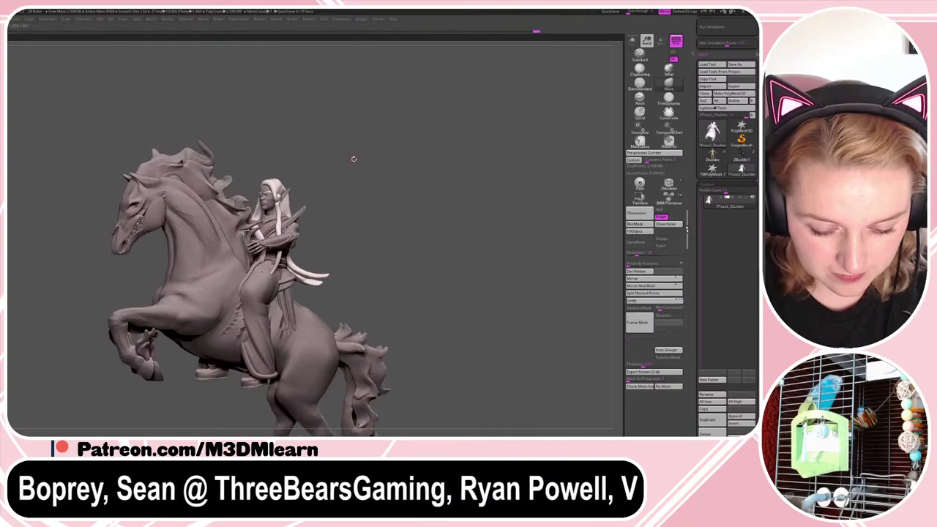
- Enlarge the Move brush and pull the loose ends of the elf's long hair backward
{"action": "key", "text": "space"}
{"action": "left_click_drag", "start_coordinate": [353, 158], "coordinate": [445, 187]}
{"action": "key", "text": "space"}
{"action": "left_click_drag", "start_coordinate": [315, 274], "coordinate": [337, 269]}
{"action": "key", "text": "space"}
{"action": "left_click", "coordinate": [388, 228]}
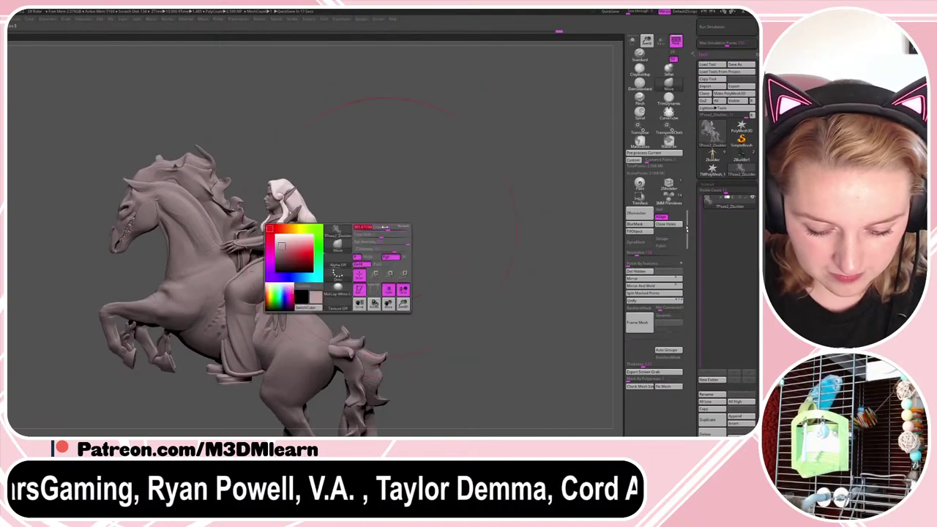
{"action": "key", "text": "ctrl+z"}
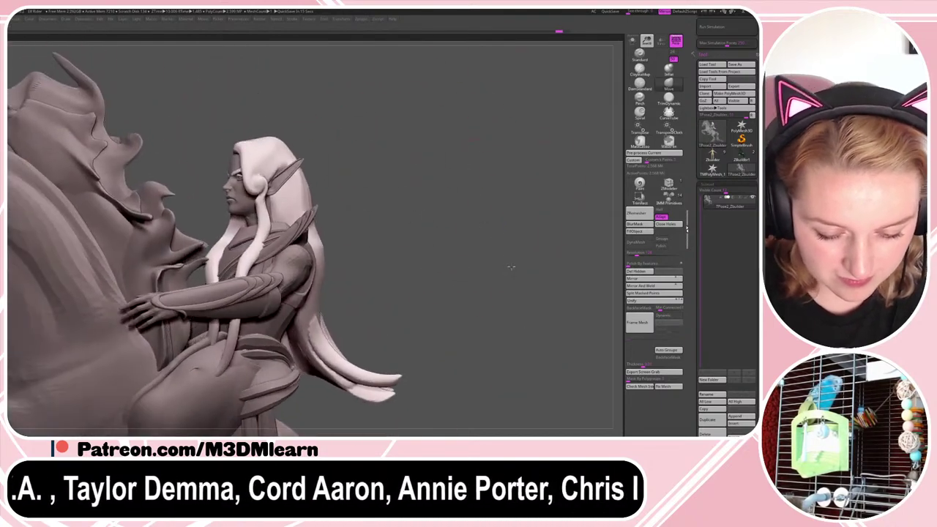
- Mask the eyebrows and the upper part of the elf's hair with a soft falloff, leaving the long lower strands free
{"action": "left_click_drag", "start_coordinate": [516, 265], "coordinate": [520, 319], "text": "alt"}
{"action": "key", "text": "shift+f"}
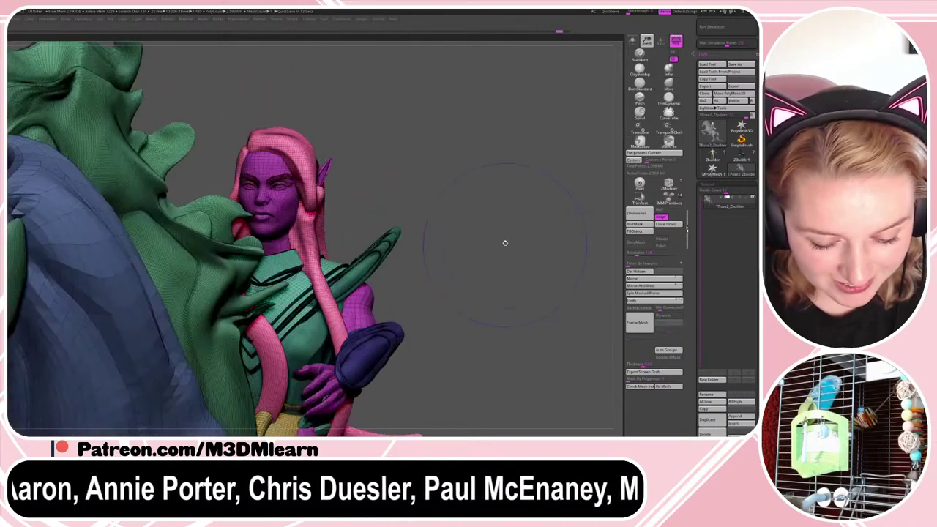
{"action": "key", "text": "shift+f"}
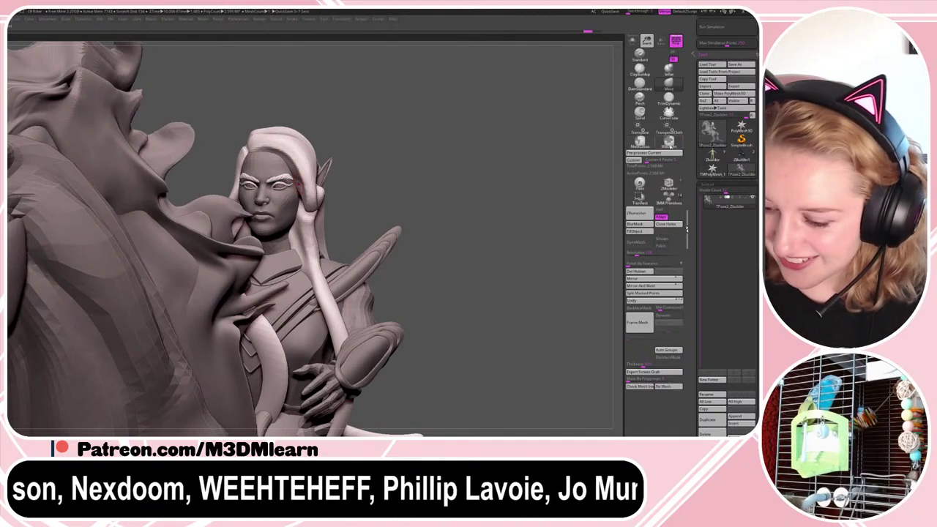
{"action": "left_click", "coordinate": [671, 146]}
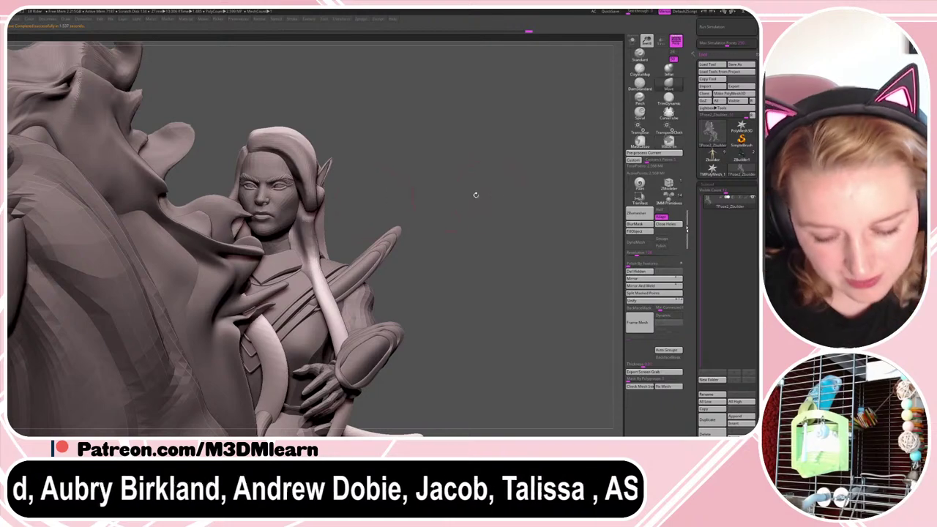
- Resize the Move brush and spread the elf's free lower hair outward behind her back
{"action": "left_click_drag", "start_coordinate": [475, 194], "coordinate": [454, 245]}
{"action": "right_click", "coordinate": [455, 245]}
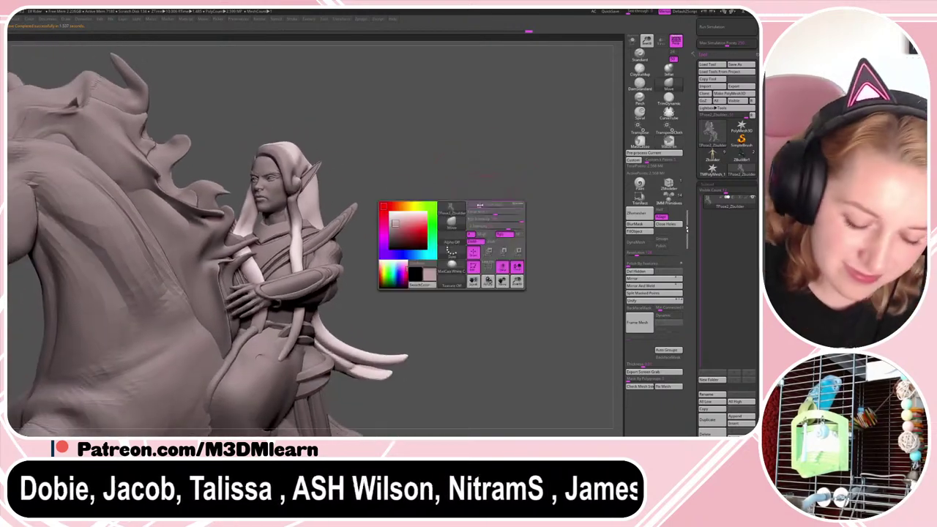
{"action": "right_click", "coordinate": [449, 278]}
{"action": "left_click_drag", "start_coordinate": [512, 222], "coordinate": [410, 184]}
{"action": "left_click_drag", "start_coordinate": [431, 257], "coordinate": [395, 281]}
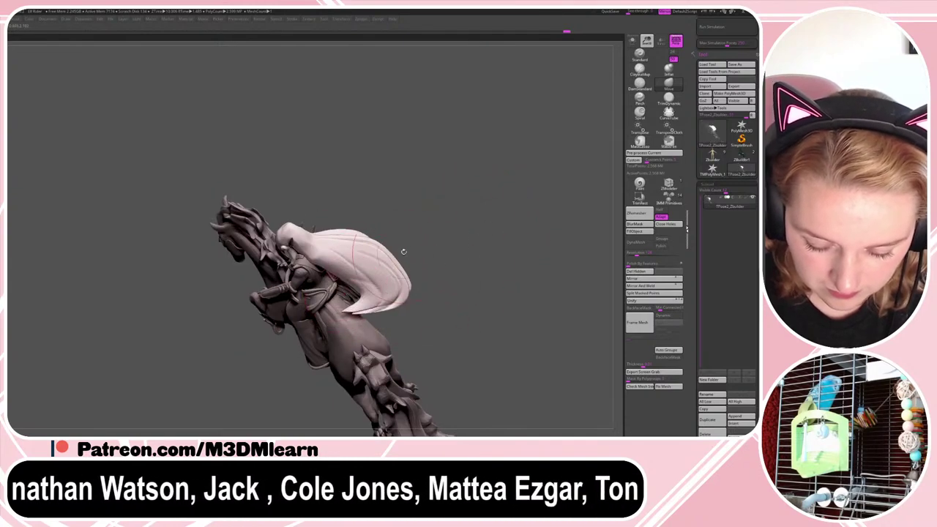
- Flare the ends of the long hair above the horse's rump and clear the mask from the model
{"action": "mouse_move", "coordinate": [495, 253]}
{"action": "left_mouse_down"}
{"action": "mouse_move", "coordinate": [460, 236]}
{"action": "mouse_move", "coordinate": [492, 239]}
{"action": "mouse_move", "coordinate": [458, 211]}
{"action": "mouse_move", "coordinate": [475, 222]}
{"action": "mouse_move", "coordinate": [464, 209]}
{"action": "mouse_move", "coordinate": [468, 217]}
{"action": "mouse_move", "coordinate": [472, 198]}
{"action": "left_mouse_up"}
{"action": "right_click", "coordinate": [353, 327]}
{"action": "key", "text": "shift+f"}
{"action": "key", "text": "shift+f"}
{"action": "right_click", "coordinate": [432, 266]}
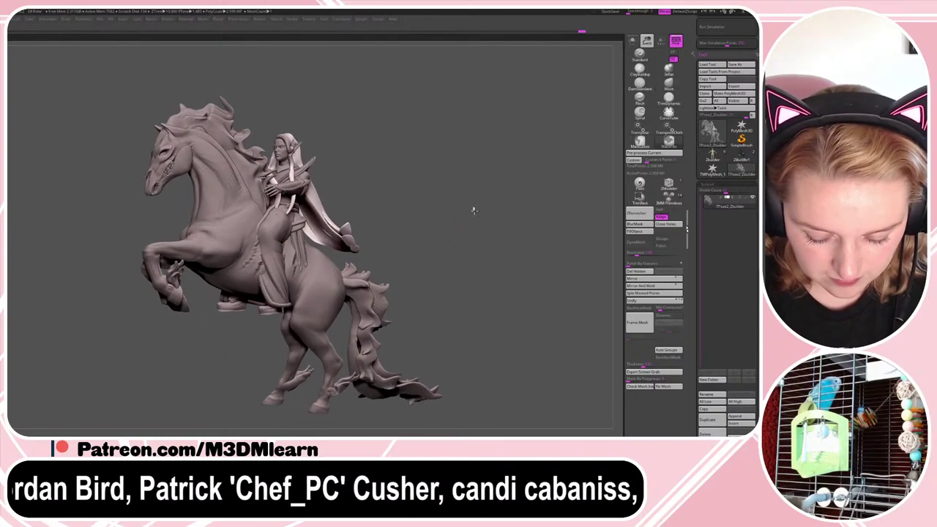
{"action": "left_click", "coordinate": [473, 210], "text": "ctrl"}
{"action": "key", "text": "shift+f"}
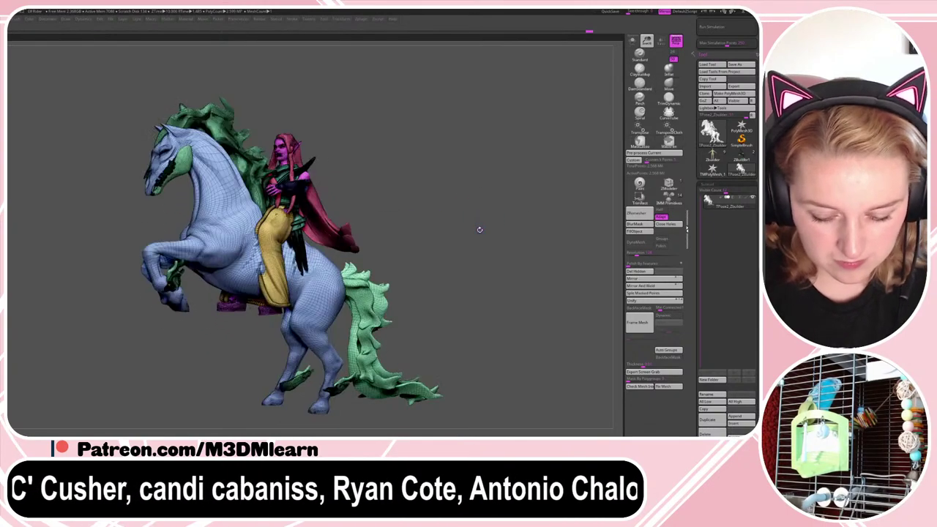
{"action": "key", "text": "shift+f"}
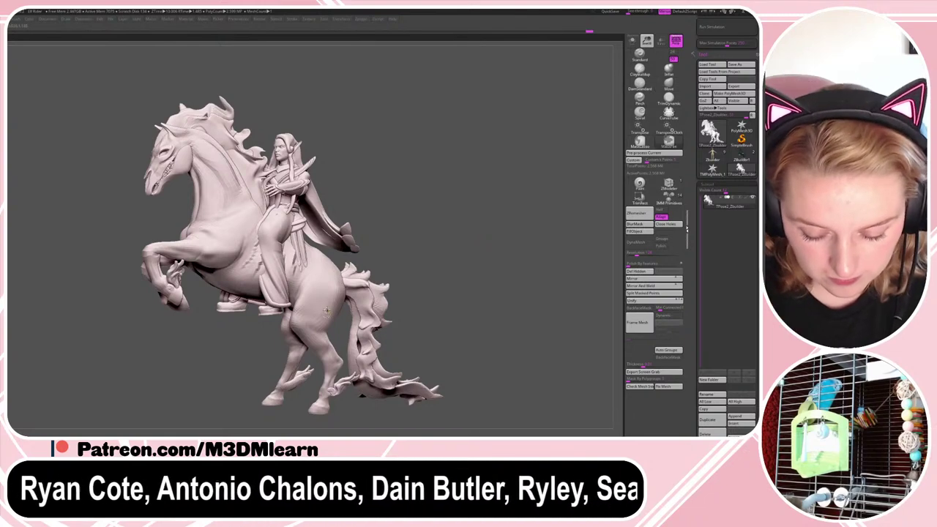
- Isolate the horse's body by its polygroup and adjust the brush size while facing it from the front
{"action": "left_click", "coordinate": [327, 312], "text": "ctrl+shift"}
{"action": "left_click_drag", "start_coordinate": [394, 296], "coordinate": [501, 294]}
{"action": "left_click_drag", "start_coordinate": [376, 383], "coordinate": [388, 380]}
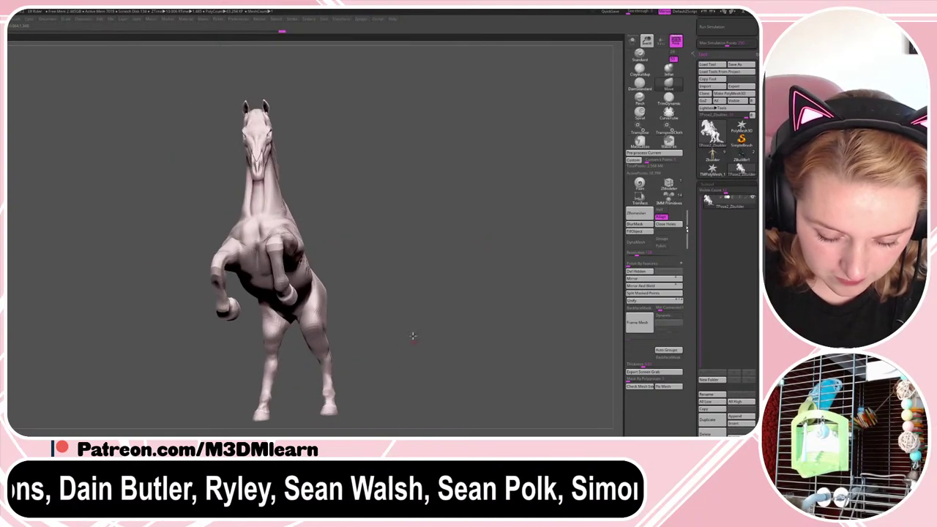
{"action": "mouse_move", "coordinate": [412, 334]}
{"action": "left_mouse_down", "text": "alt"}
{"action": "mouse_move", "coordinate": [410, 261]}
{"action": "mouse_move", "coordinate": [396, 261]}
{"action": "left_mouse_up", "text": "alt"}
{"action": "key", "text": "space"}
{"action": "left_click_drag", "start_coordinate": [306, 233], "coordinate": [336, 233]}
{"action": "left_click_drag", "start_coordinate": [360, 311], "coordinate": [395, 313]}
- Mask all but the horse's left hind leg, reposition it with a Transpose line from hip to hoof, and show the full model
{"action": "left_click_drag", "start_coordinate": [325, 388], "coordinate": [282, 294], "text": "ctrl"}
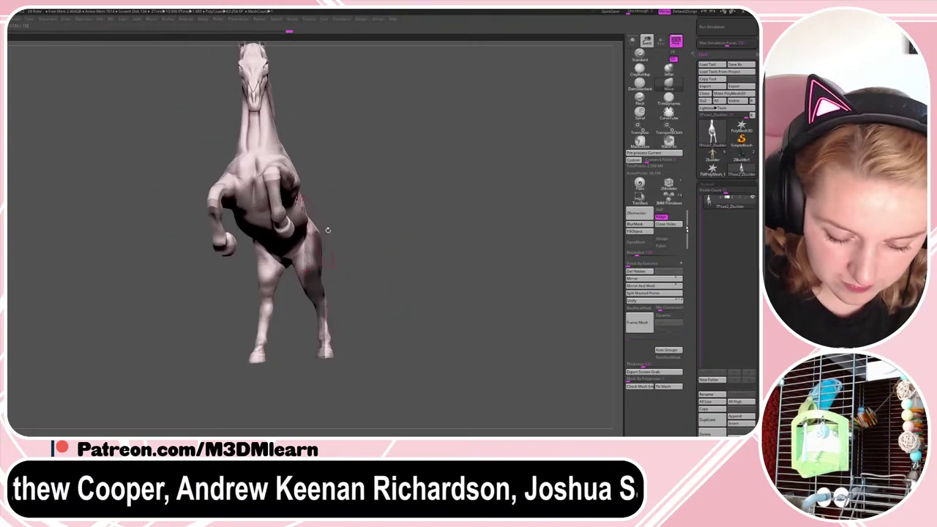
{"action": "left_click", "coordinate": [640, 141]}
{"action": "mouse_move", "coordinate": [380, 287]}
{"action": "left_mouse_down", "text": "ctrl"}
{"action": "mouse_move", "coordinate": [360, 251]}
{"action": "mouse_move", "coordinate": [288, 245]}
{"action": "mouse_move", "coordinate": [344, 401]}
{"action": "left_mouse_up", "text": "ctrl"}
{"action": "key", "text": "w"}
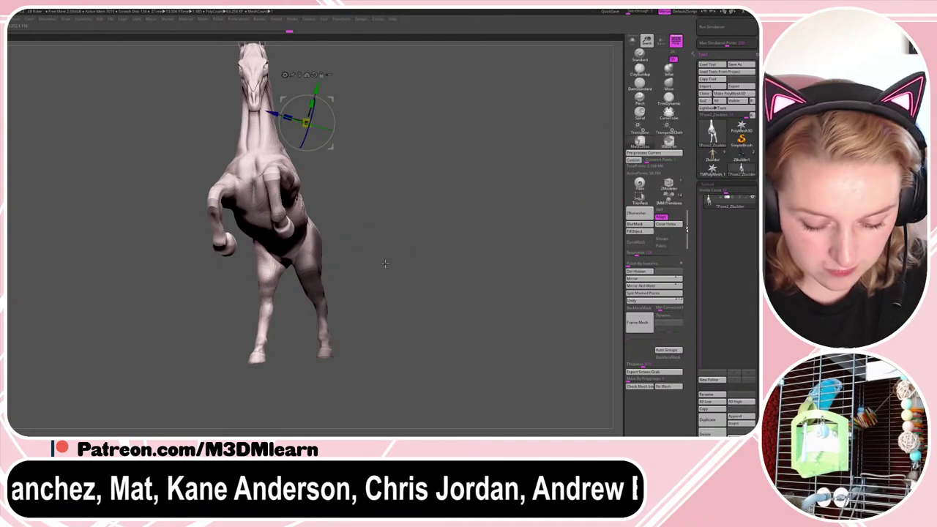
{"action": "left_click", "coordinate": [386, 268], "text": "ctrl"}
{"action": "key", "text": "y"}
{"action": "mouse_move", "coordinate": [311, 233]}
{"action": "left_mouse_down"}
{"action": "mouse_move", "coordinate": [323, 363]}
{"action": "mouse_move", "coordinate": [328, 352]}
{"action": "left_mouse_up"}
{"action": "key", "text": "q"}
{"action": "left_click", "coordinate": [514, 253], "text": "ctrl+shift"}
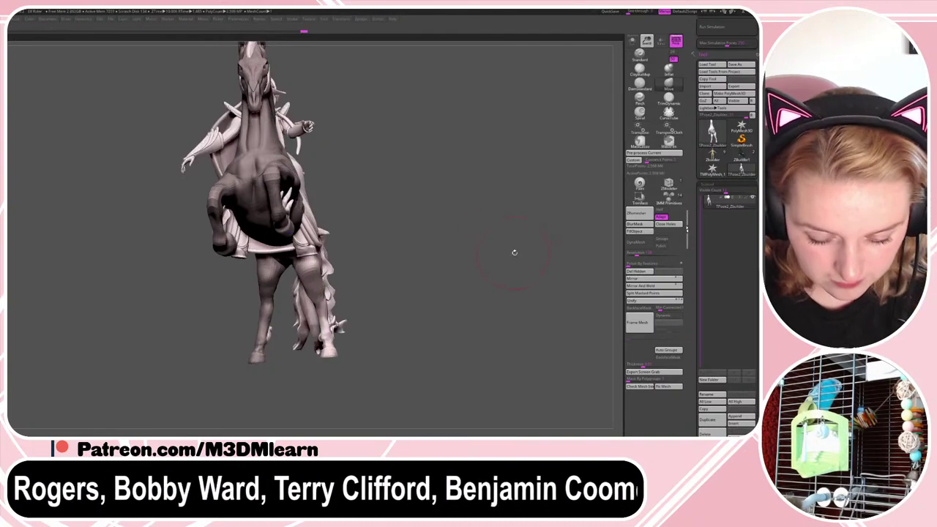
- Clear the mask from the horse and review the whole pose from the side
{"action": "mouse_move", "coordinate": [515, 253]}
{"action": "left_mouse_down"}
{"action": "mouse_move", "coordinate": [505, 266]}
{"action": "mouse_move", "coordinate": [539, 170]}
{"action": "mouse_move", "coordinate": [549, 183]}
{"action": "mouse_move", "coordinate": [506, 180]}
{"action": "mouse_move", "coordinate": [519, 240]}
{"action": "left_mouse_up"}
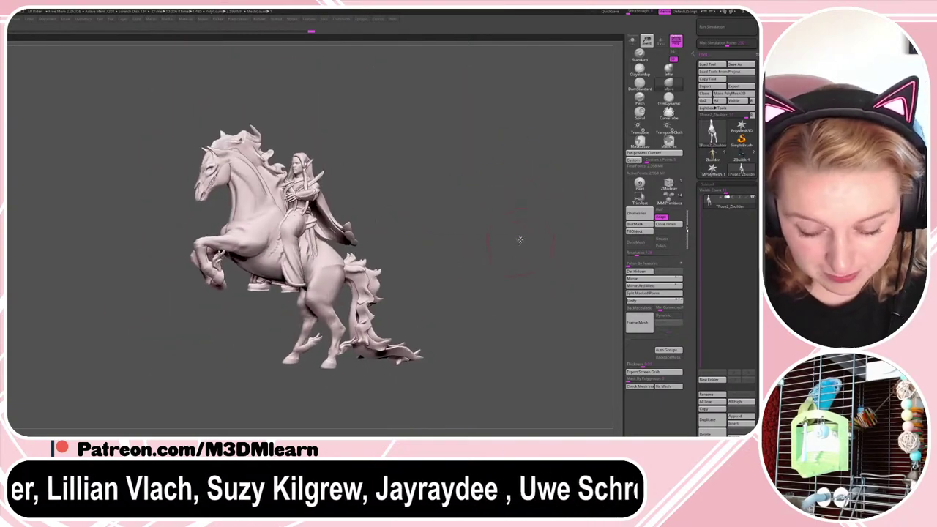
{"action": "key", "text": "shift+f"}
{"action": "key", "text": "shift+f"}
{"action": "right_click", "coordinate": [505, 239]}
{"action": "left_click_drag", "start_coordinate": [499, 200], "coordinate": [508, 276], "text": "alt"}
{"action": "left_click_drag", "start_coordinate": [439, 210], "coordinate": [445, 238], "text": "alt"}
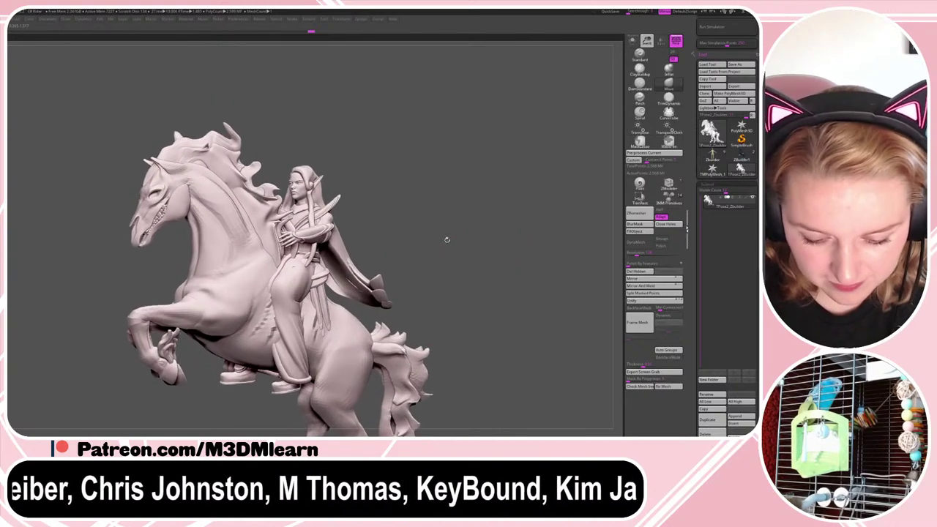
- Mask the elf's head and upper hair, and invert the mask so that only this area can be posed
{"action": "mouse_move", "coordinate": [353, 134]}
{"action": "left_mouse_down", "text": "ctrl"}
{"action": "mouse_move", "coordinate": [322, 130]}
{"action": "mouse_move", "coordinate": [281, 194]}
{"action": "mouse_move", "coordinate": [358, 188]}
{"action": "left_mouse_up", "text": "ctrl"}
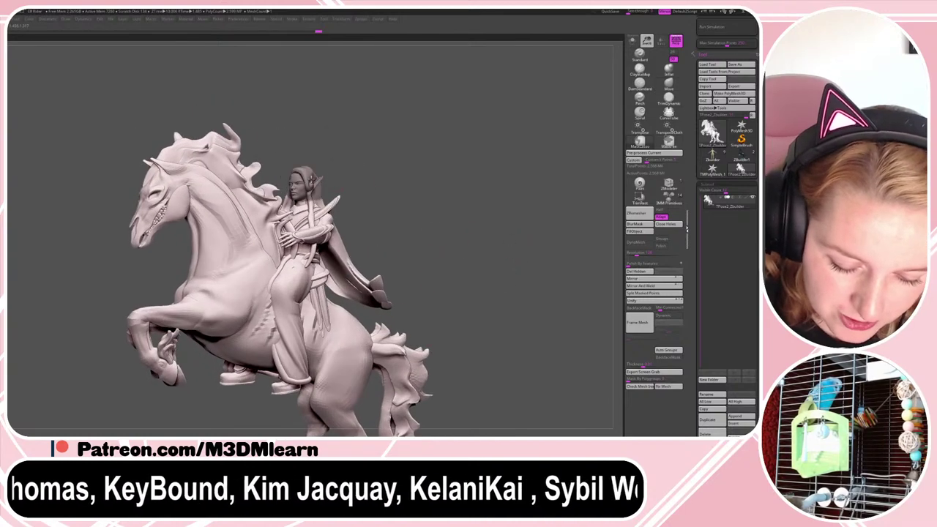
{"action": "left_click", "coordinate": [381, 144], "text": "ctrl"}
{"action": "key", "text": "w"}
{"action": "left_click_drag", "start_coordinate": [385, 144], "coordinate": [316, 152]}
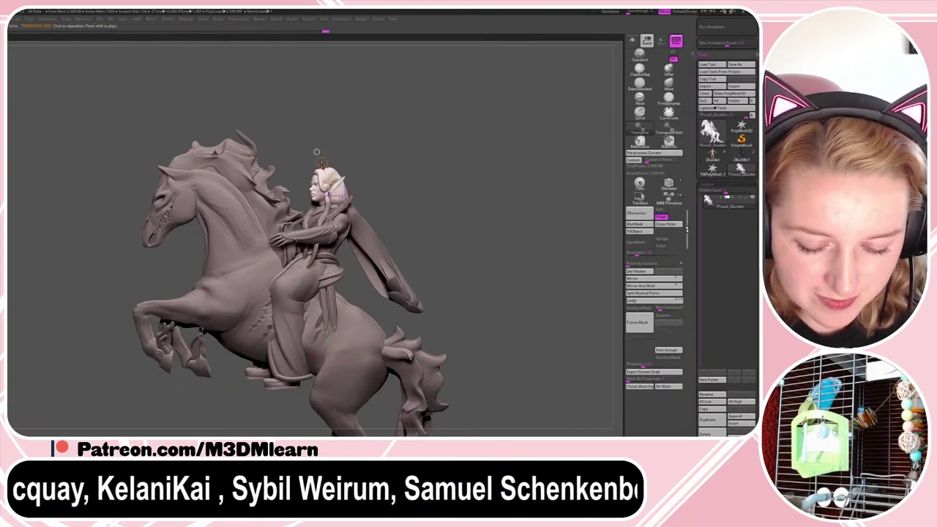
{"action": "key", "text": "q"}
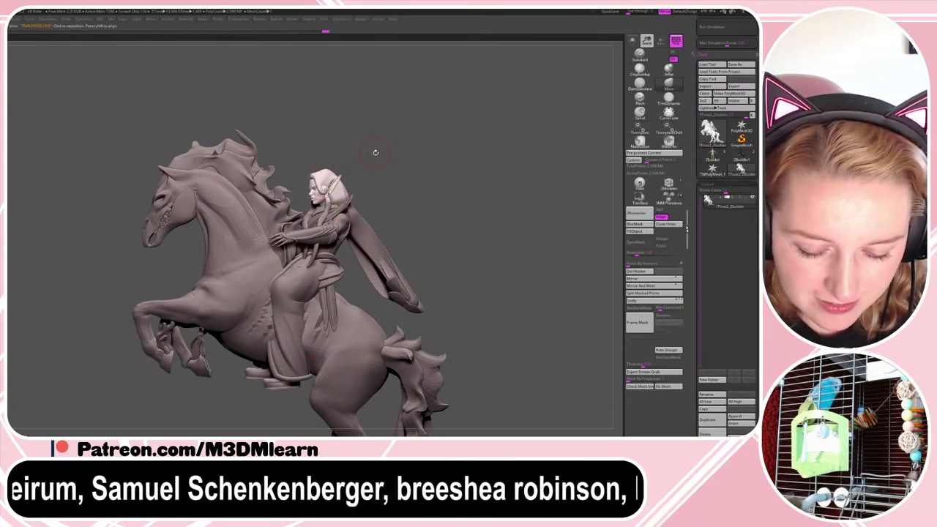
- Free the remaining hair behind the elf's head from the mask and soften the mask's edge
{"action": "left_click_drag", "start_coordinate": [383, 142], "coordinate": [378, 159], "text": "alt"}
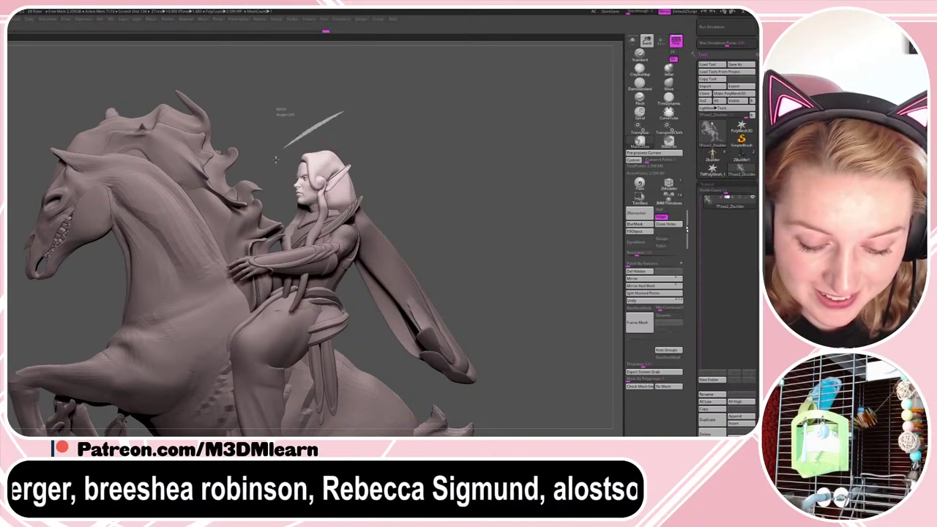
{"action": "mouse_move", "coordinate": [276, 160]}
{"action": "left_mouse_down", "text": "ctrl+alt"}
{"action": "mouse_move", "coordinate": [307, 216]}
{"action": "mouse_move", "coordinate": [347, 186]}
{"action": "left_mouse_up", "text": "ctrl+alt"}
{"action": "left_click", "coordinate": [345, 178], "text": "ctrl"}
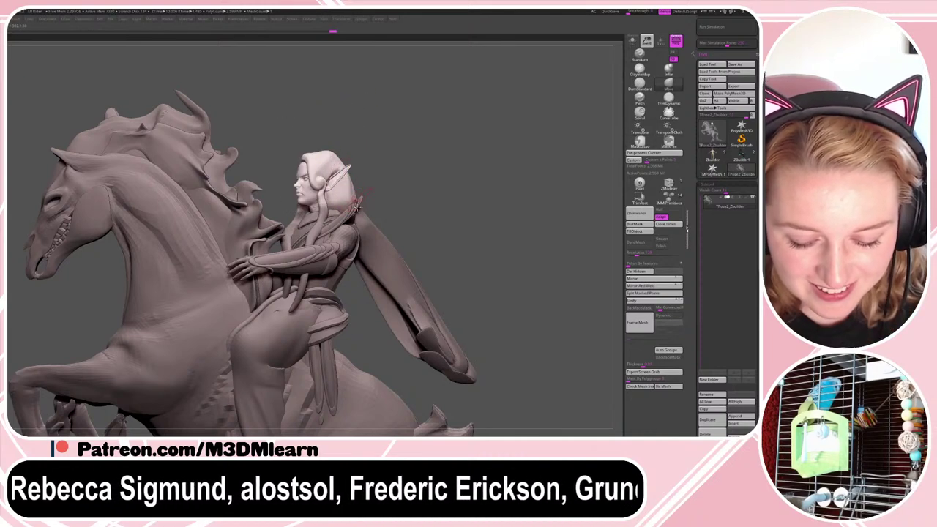
{"action": "left_click", "coordinate": [373, 234], "text": "ctrl"}
- Rotate the elf's head about her neck with a Transpose line and check it against the polygroup display
{"action": "key", "text": "r"}
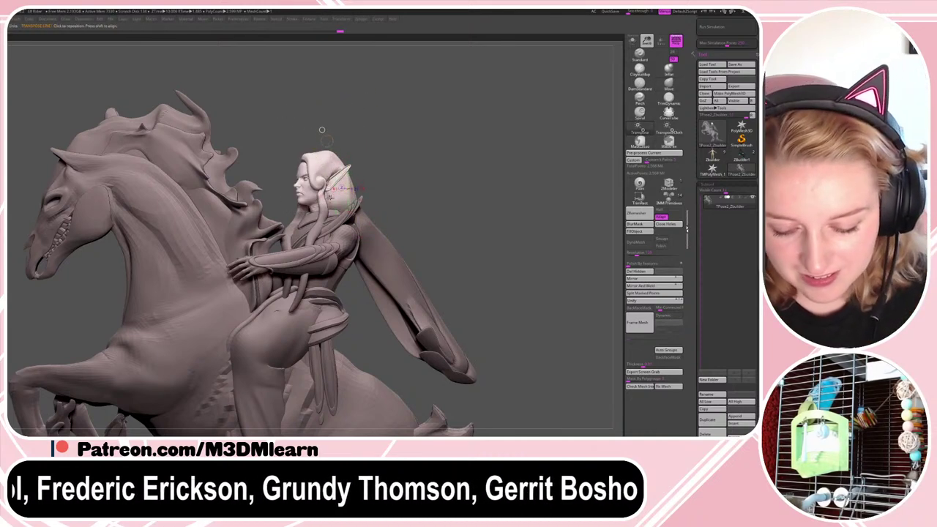
{"action": "left_click_drag", "start_coordinate": [334, 203], "coordinate": [299, 155]}
{"action": "key", "text": "q"}
{"action": "left_click_drag", "start_coordinate": [377, 144], "coordinate": [385, 162]}
{"action": "key", "text": "shift+f"}
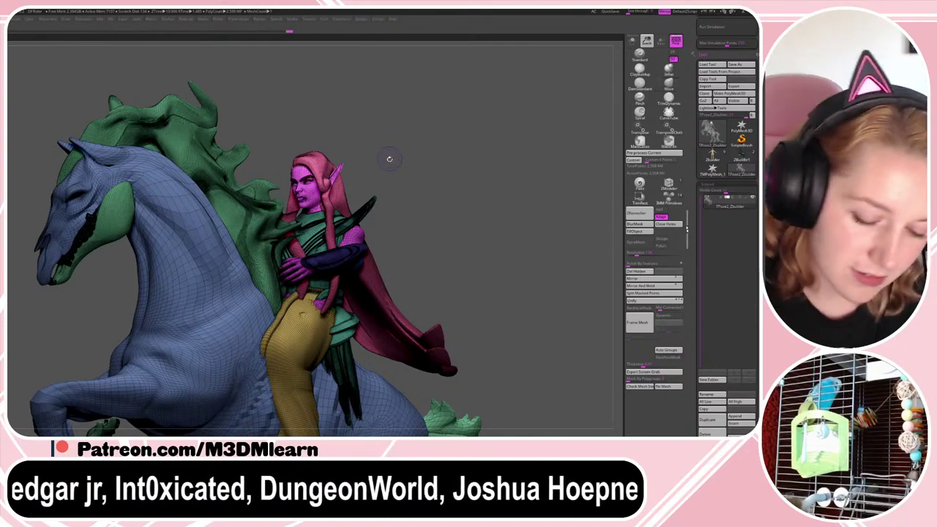
{"action": "key", "text": "shift+f"}
- Inspect the elf's turned head from above with the mask inverted and clear the mask from the model
{"action": "right_click", "coordinate": [423, 163]}
{"action": "left_click_drag", "start_coordinate": [420, 162], "coordinate": [473, 167]}
{"action": "left_click", "coordinate": [424, 163], "text": "ctrl"}
{"action": "mouse_move", "coordinate": [318, 326]}
{"action": "right_mouse_down"}
{"action": "mouse_move", "coordinate": [364, 366]}
{"action": "mouse_move", "coordinate": [307, 336]}
{"action": "right_mouse_up"}
{"action": "right_click", "coordinate": [264, 244]}
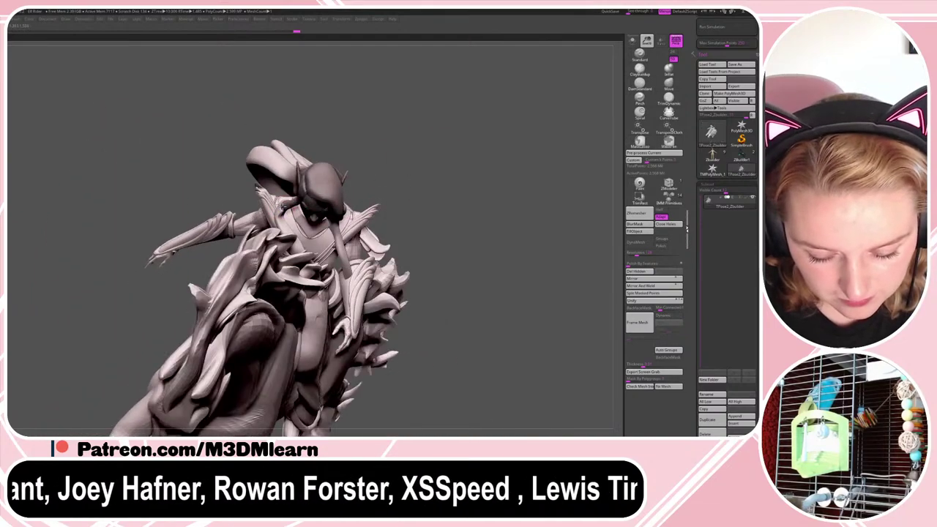
{"action": "left_click_drag", "start_coordinate": [430, 115], "coordinate": [401, 142]}
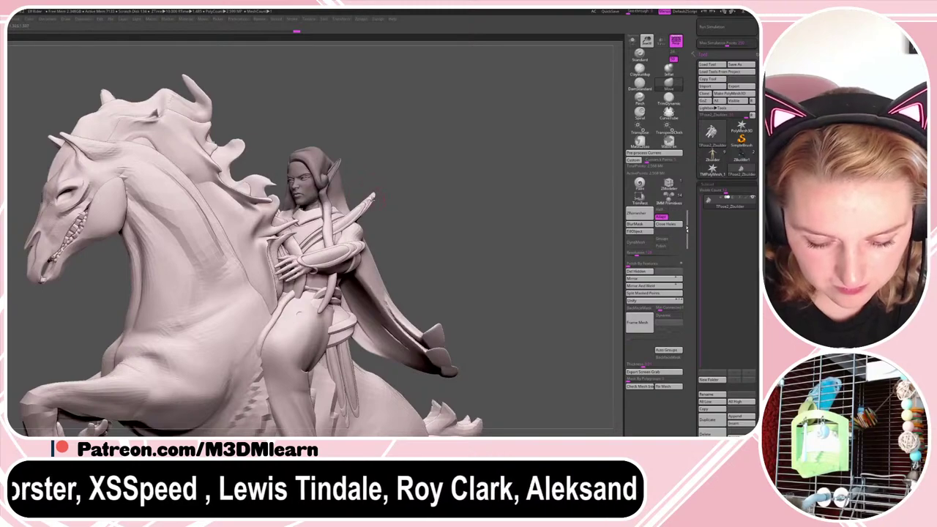
{"action": "left_click", "coordinate": [355, 157], "text": "ctrl"}
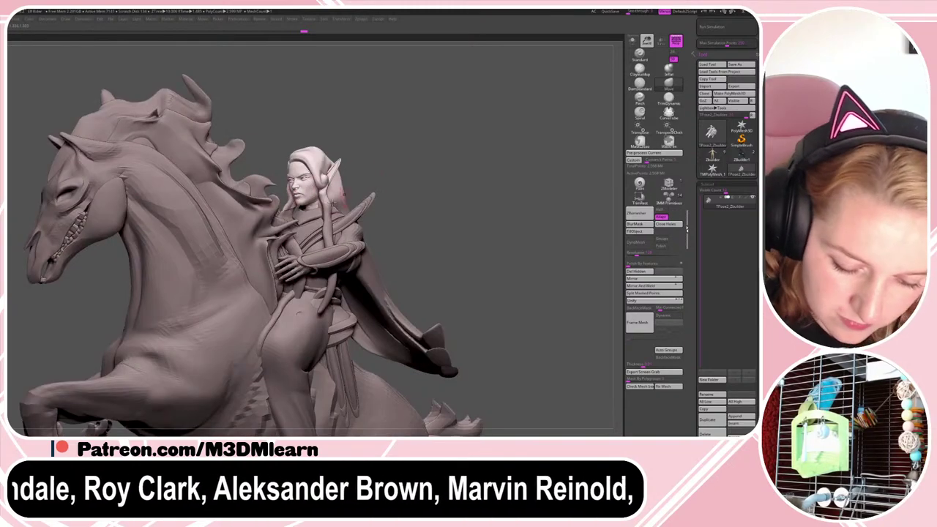
{"action": "left_click_drag", "start_coordinate": [408, 151], "coordinate": [421, 163], "text": "ctrl"}
{"action": "right_click_drag", "start_coordinate": [413, 155], "coordinate": [416, 181], "text": "ctrl"}
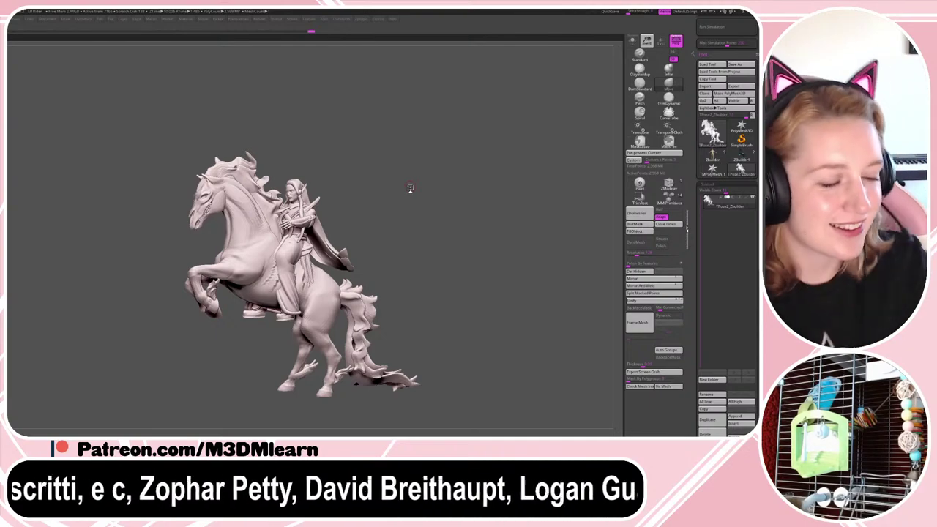
- Try to push the elf's trailing hair inward with the Move brush and undo the stroke
{"action": "mouse_move", "coordinate": [468, 218]}
{"action": "left_mouse_down"}
{"action": "mouse_move", "coordinate": [467, 229]}
{"action": "mouse_move", "coordinate": [454, 224]}
{"action": "mouse_move", "coordinate": [462, 208]}
{"action": "left_mouse_up"}
{"action": "key", "text": "shift+f"}
{"action": "key", "text": "shift+f"}
{"action": "key", "text": "space"}
{"action": "left_click_drag", "start_coordinate": [340, 226], "coordinate": [324, 234]}
{"action": "key", "text": "ctrl+z"}
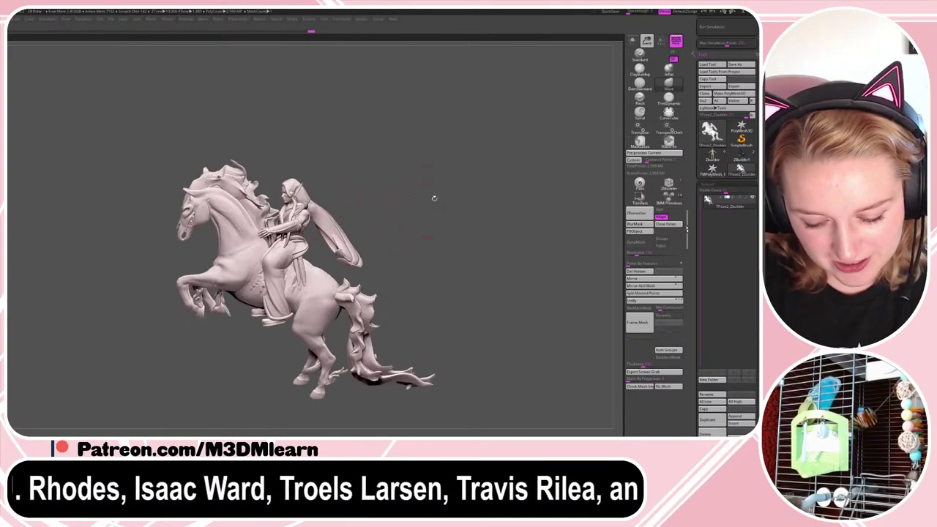
- Touch up the elf's trailing hair from behind with the Move brush and check the full pose from the side
{"action": "mouse_move", "coordinate": [433, 198]}
{"action": "left_mouse_down", "text": "alt"}
{"action": "mouse_move", "coordinate": [452, 220]}
{"action": "mouse_move", "coordinate": [440, 228]}
{"action": "mouse_move", "coordinate": [463, 199]}
{"action": "mouse_move", "coordinate": [456, 224]}
{"action": "mouse_move", "coordinate": [400, 225]}
{"action": "mouse_move", "coordinate": [473, 234]}
{"action": "mouse_move", "coordinate": [483, 245]}
{"action": "mouse_move", "coordinate": [487, 227]}
{"action": "mouse_move", "coordinate": [478, 216]}
{"action": "left_mouse_up", "text": "alt"}
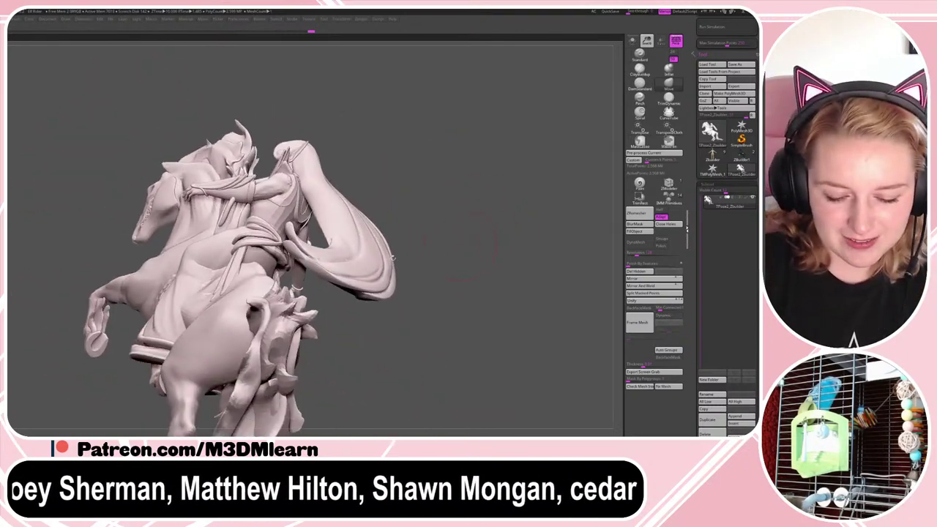
{"action": "right_click", "coordinate": [252, 265]}
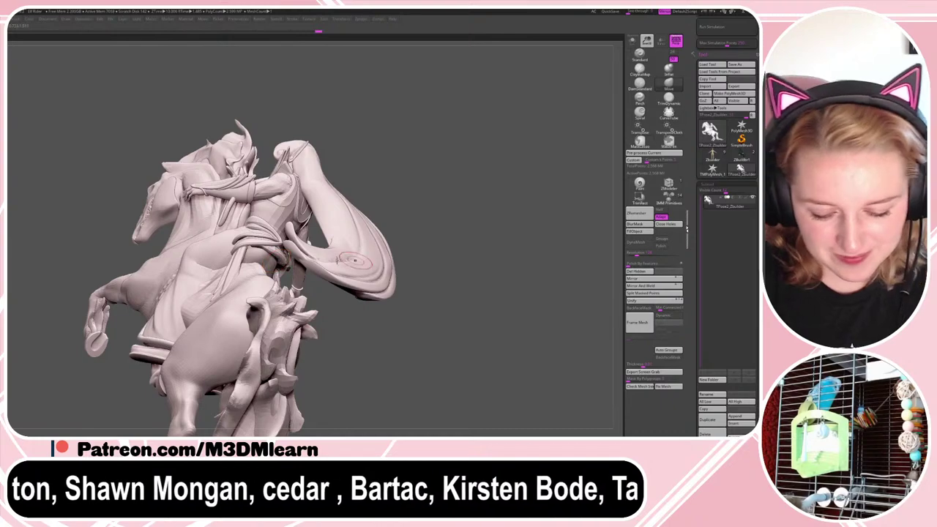
{"action": "left_click_drag", "start_coordinate": [386, 217], "coordinate": [455, 214]}
{"action": "right_click", "coordinate": [364, 299]}
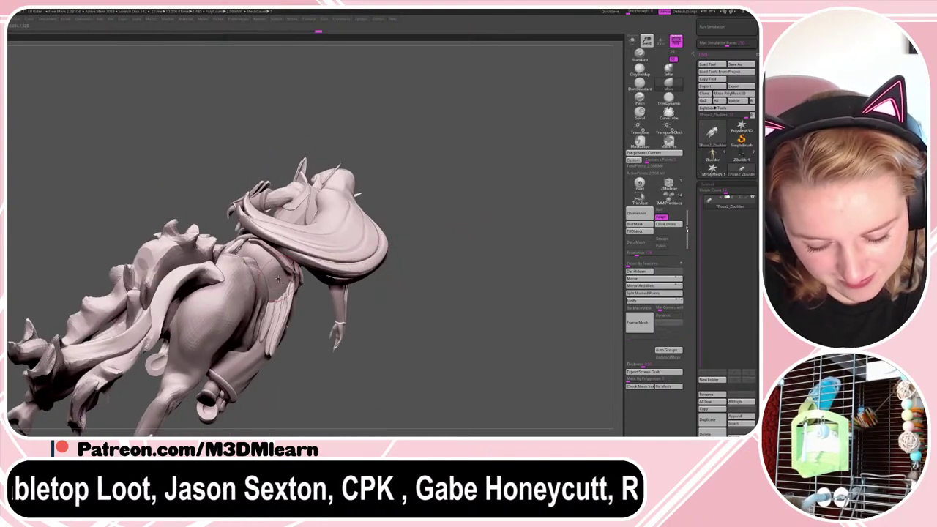
{"action": "mouse_move", "coordinate": [492, 268]}
{"action": "left_mouse_down"}
{"action": "mouse_move", "coordinate": [517, 265]}
{"action": "mouse_move", "coordinate": [506, 256]}
{"action": "mouse_move", "coordinate": [508, 228]}
{"action": "mouse_move", "coordinate": [491, 257]}
{"action": "mouse_move", "coordinate": [487, 224]}
{"action": "left_mouse_up"}
{"action": "key", "text": "space"}
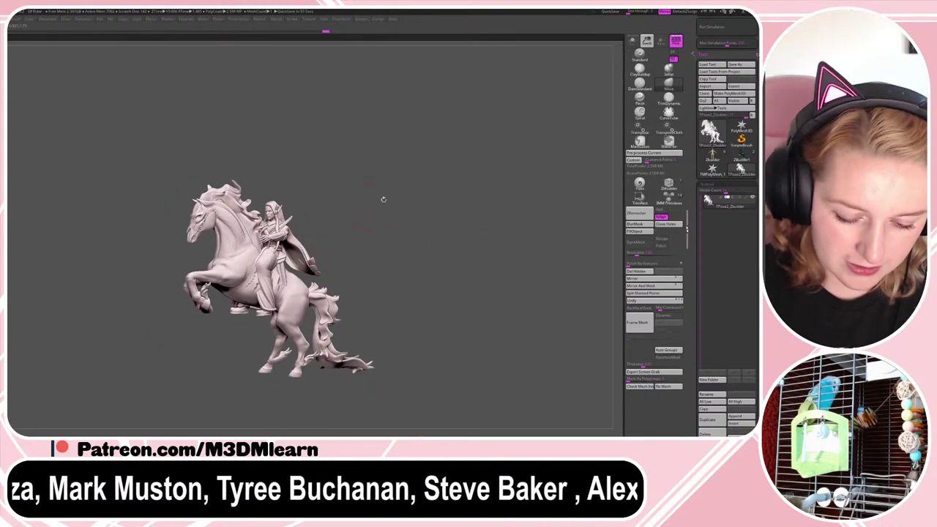
{"action": "left_click_drag", "start_coordinate": [407, 195], "coordinate": [410, 202], "text": "alt"}
{"action": "key", "text": "shift+f"}
{"action": "key", "text": "shift+f"}
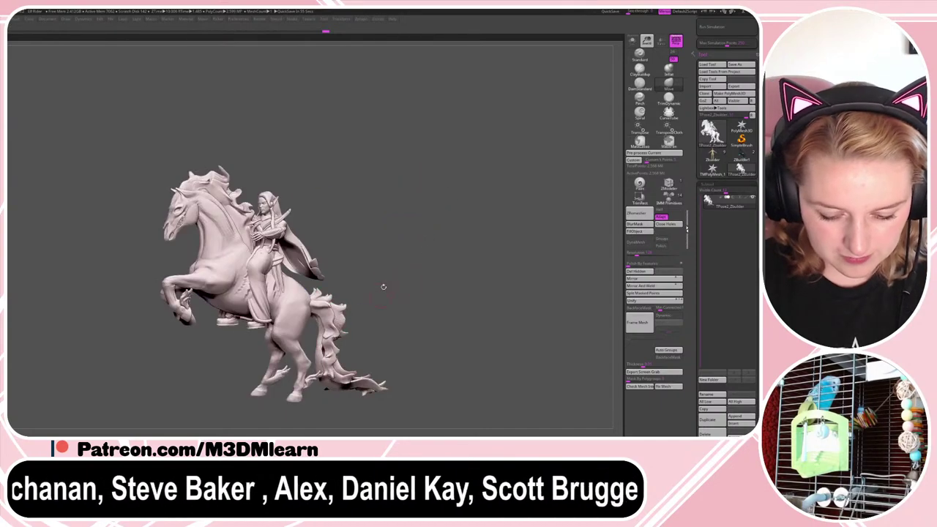
- Isolate the horse's mane and tail polygroup, restore the full mesh and check the unmasked pose from the side
{"action": "mouse_move", "coordinate": [382, 287]}
{"action": "left_mouse_down"}
{"action": "mouse_move", "coordinate": [362, 310]}
{"action": "mouse_move", "coordinate": [381, 288]}
{"action": "left_mouse_up"}
{"action": "left_click", "coordinate": [308, 336], "text": "ctrl+shift"}
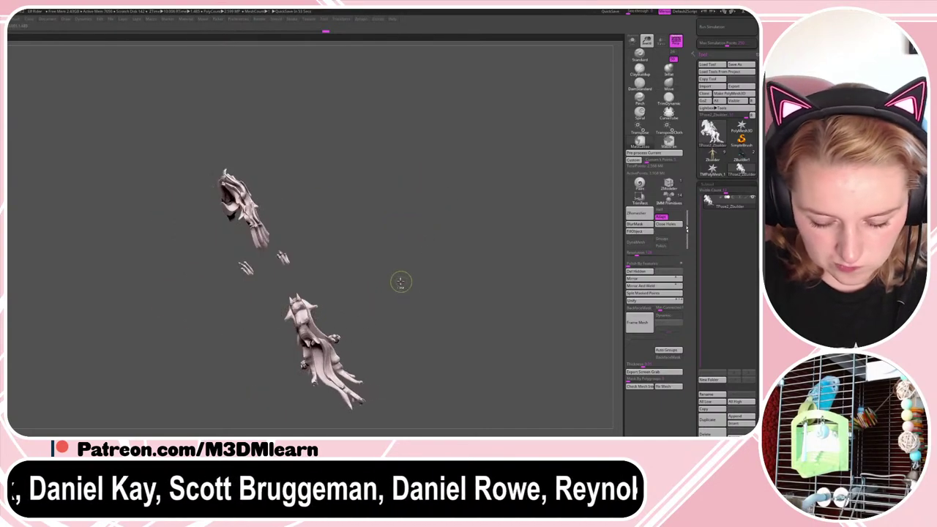
{"action": "left_click", "coordinate": [367, 297], "text": "ctrl+shift"}
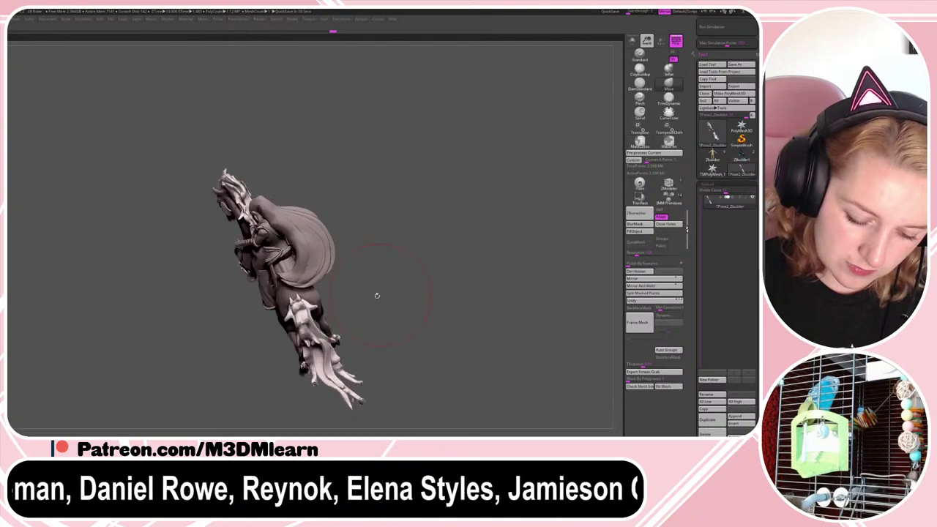
{"action": "left_click_drag", "start_coordinate": [400, 266], "coordinate": [433, 267]}
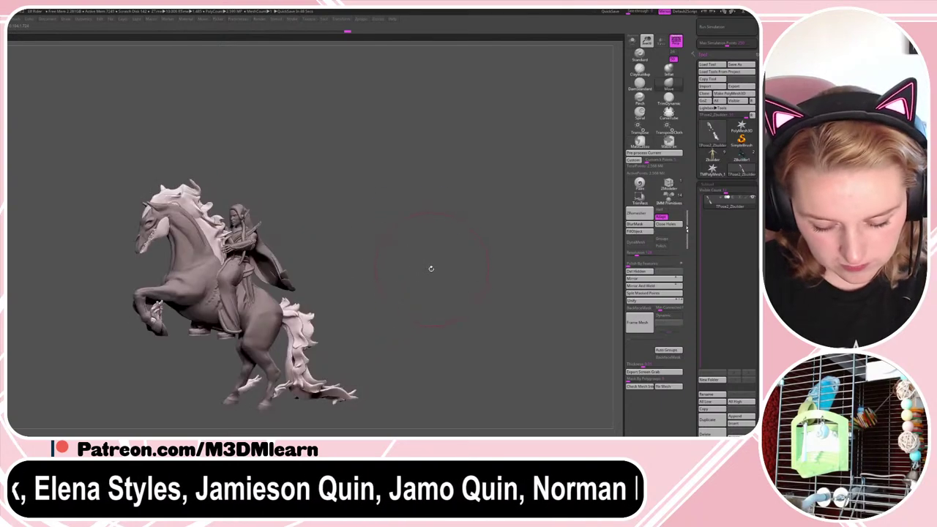
{"action": "right_click_drag", "start_coordinate": [431, 270], "coordinate": [433, 236], "text": "ctrl"}
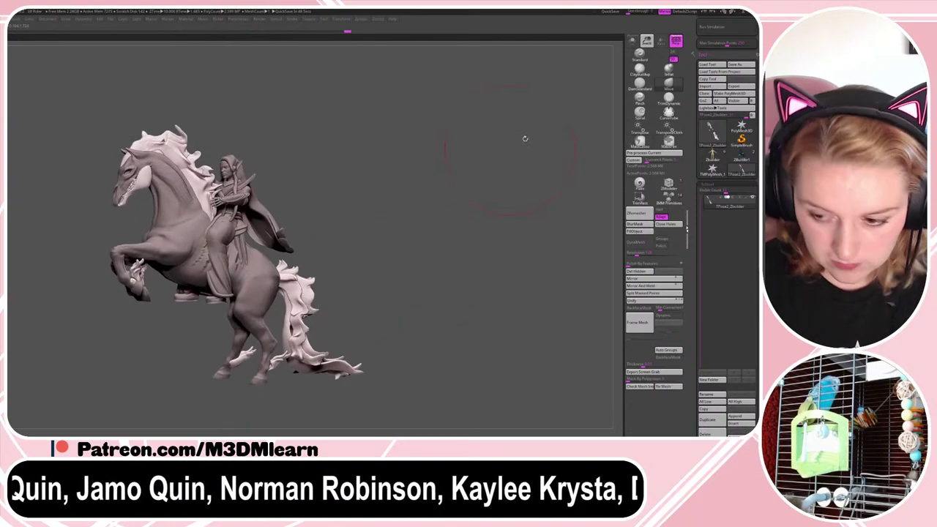
{"action": "left_click", "coordinate": [676, 41]}
{"action": "left_click_drag", "start_coordinate": [459, 254], "coordinate": [356, 315], "text": "alt"}
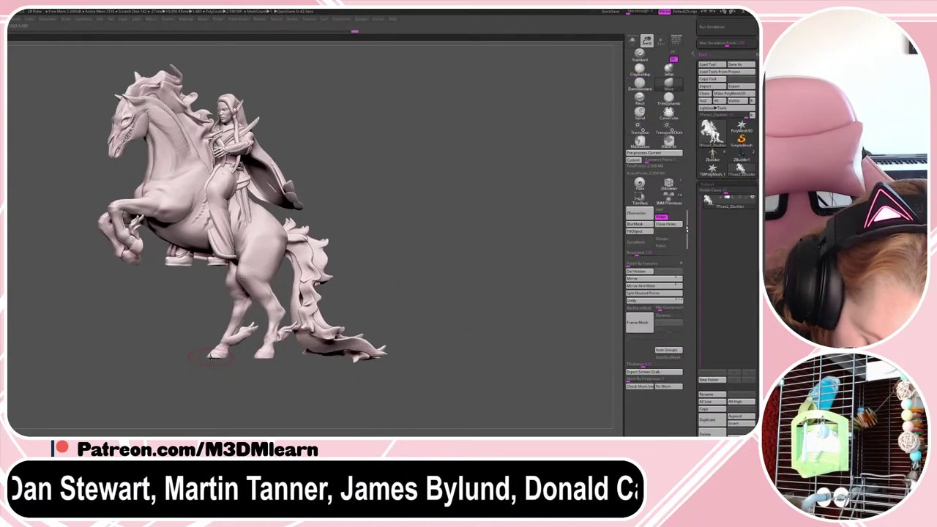
{"action": "left_click_drag", "start_coordinate": [467, 255], "coordinate": [470, 245], "text": "alt"}
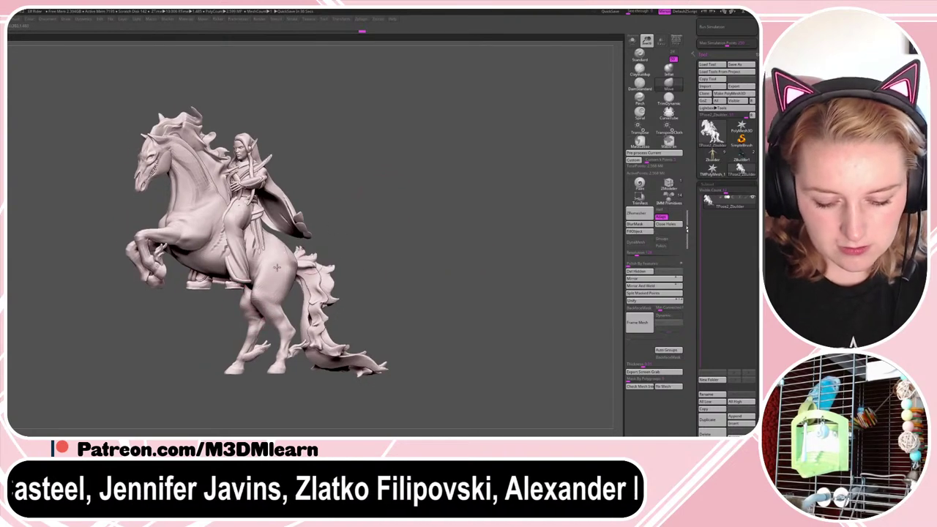
- Transfer the Transpose Master pose back to the original subtools and inspect the elf's upper body with the polyframe display
{"action": "left_click", "coordinate": [366, 21]}
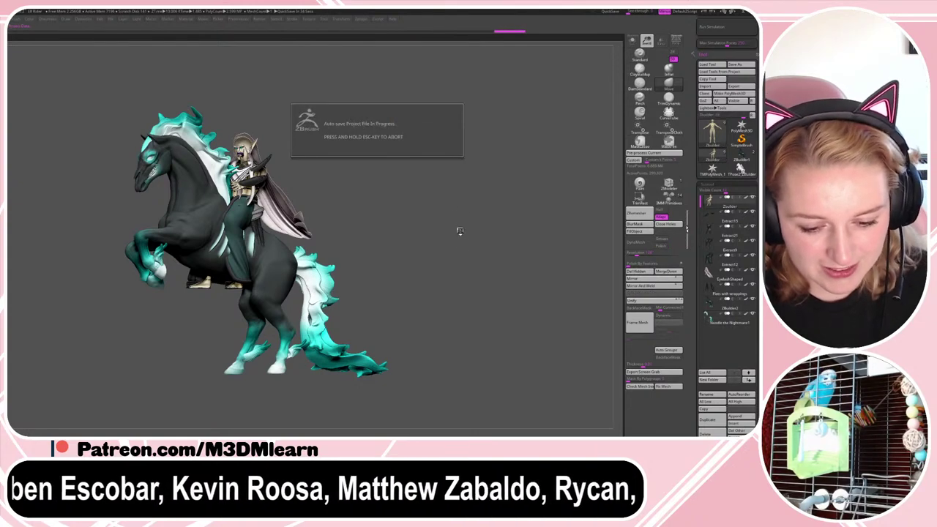
{"action": "left_click_drag", "start_coordinate": [457, 243], "coordinate": [516, 239]}
{"action": "key", "text": "space"}
{"action": "key", "text": "shift+f"}
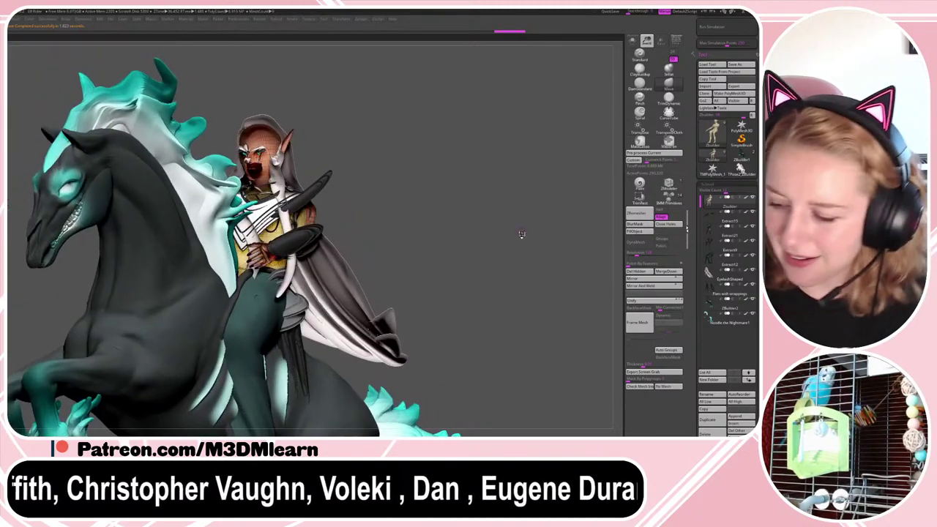
- Enable interface customization, add the Flip command from Display Properties to the custom tool shelf, and turn customization off again
{"action": "left_click_drag", "start_coordinate": [729, 191], "coordinate": [722, 182]}
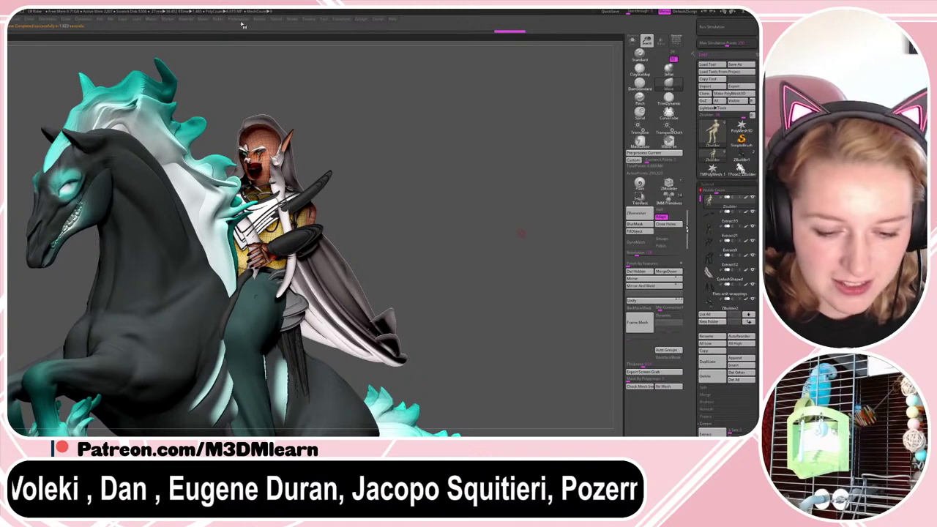
{"action": "left_click", "coordinate": [242, 20]}
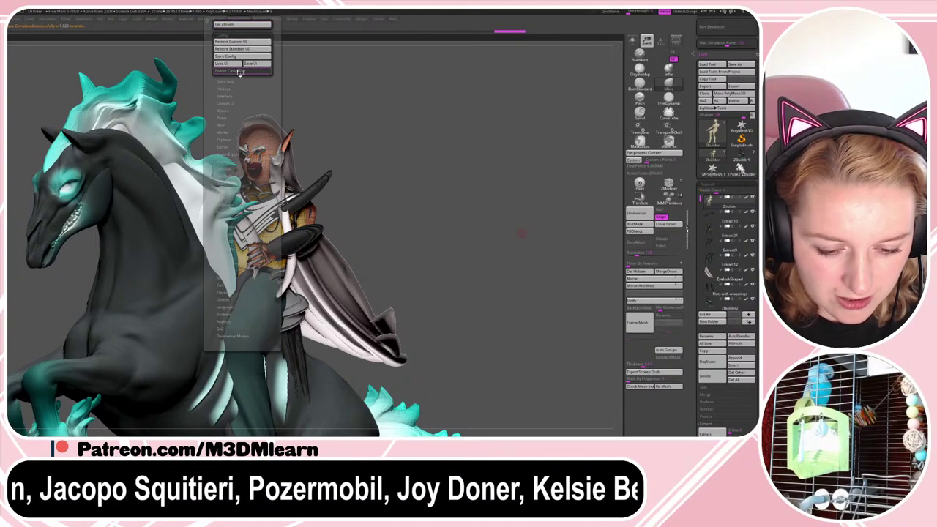
{"action": "left_click", "coordinate": [241, 71]}
{"action": "left_click_drag", "start_coordinate": [726, 402], "coordinate": [726, 209]}
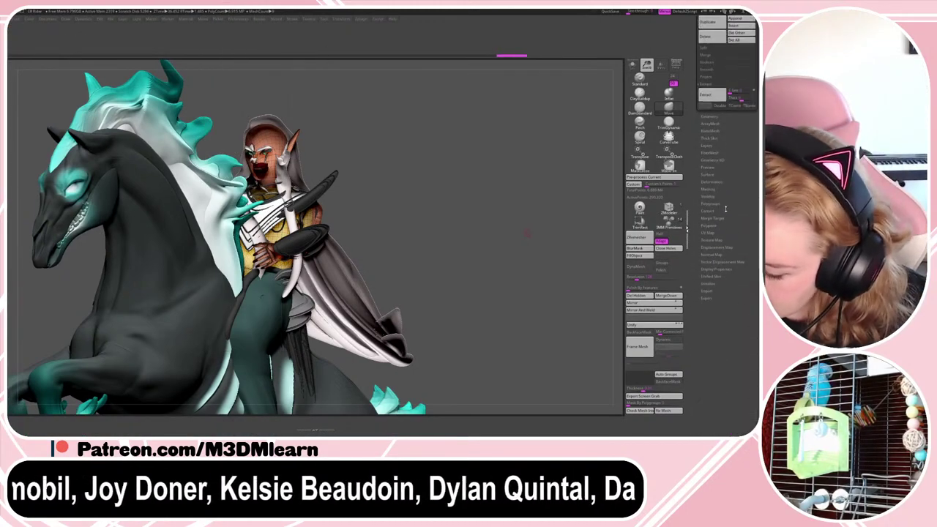
{"action": "left_click", "coordinate": [721, 182]}
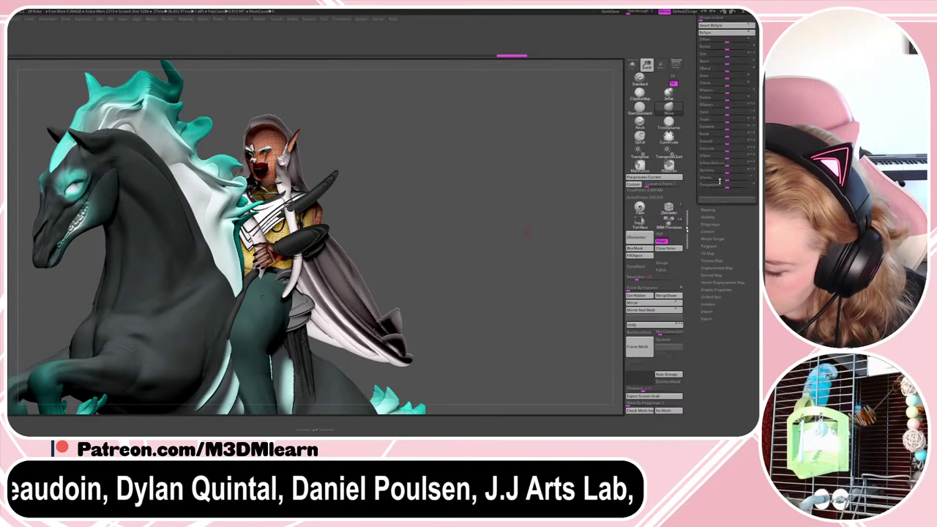
{"action": "left_click", "coordinate": [722, 268]}
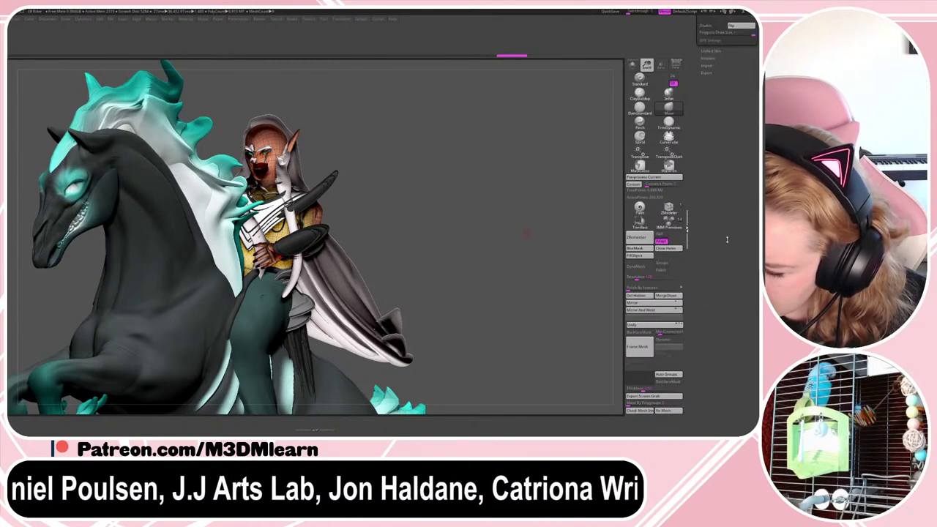
{"action": "left_click_drag", "start_coordinate": [728, 195], "coordinate": [728, 262]}
{"action": "mouse_move", "coordinate": [739, 288]}
{"action": "left_mouse_down", "text": "ctrl+alt"}
{"action": "mouse_move", "coordinate": [734, 309]}
{"action": "mouse_move", "coordinate": [668, 367]}
{"action": "mouse_move", "coordinate": [640, 368]}
{"action": "left_mouse_up", "text": "ctrl+alt"}
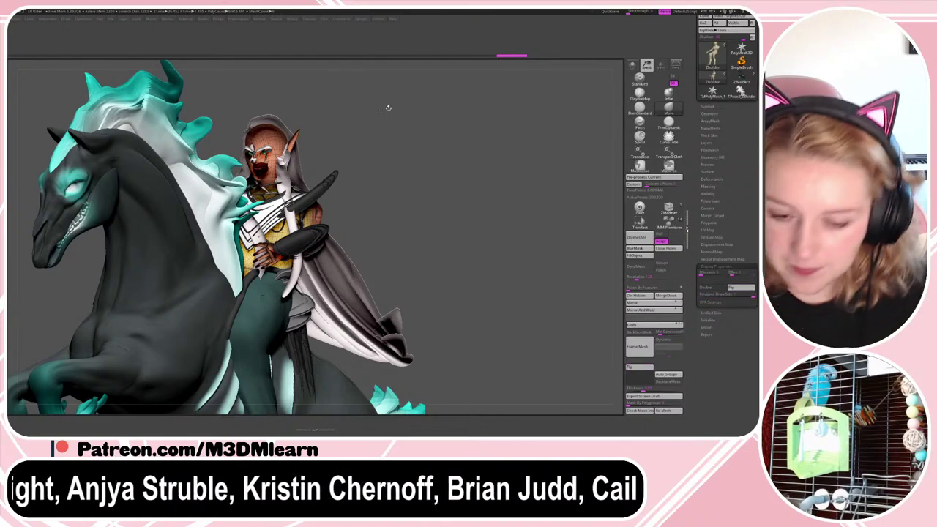
{"action": "left_click", "coordinate": [238, 21]}
{"action": "left_click", "coordinate": [256, 78]}
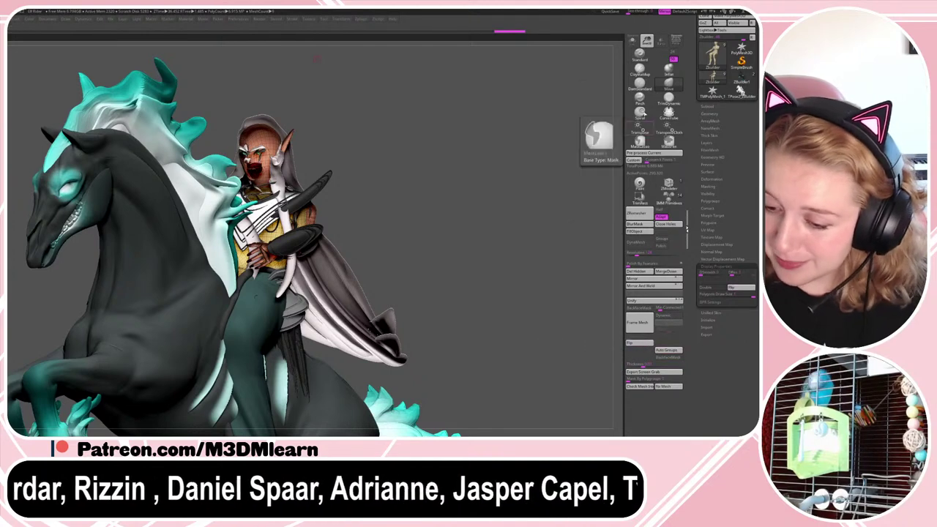
- Flip the normals of the elf's body, her hair and cape, her outfit, and her bracers
{"action": "left_click", "coordinate": [640, 342]}
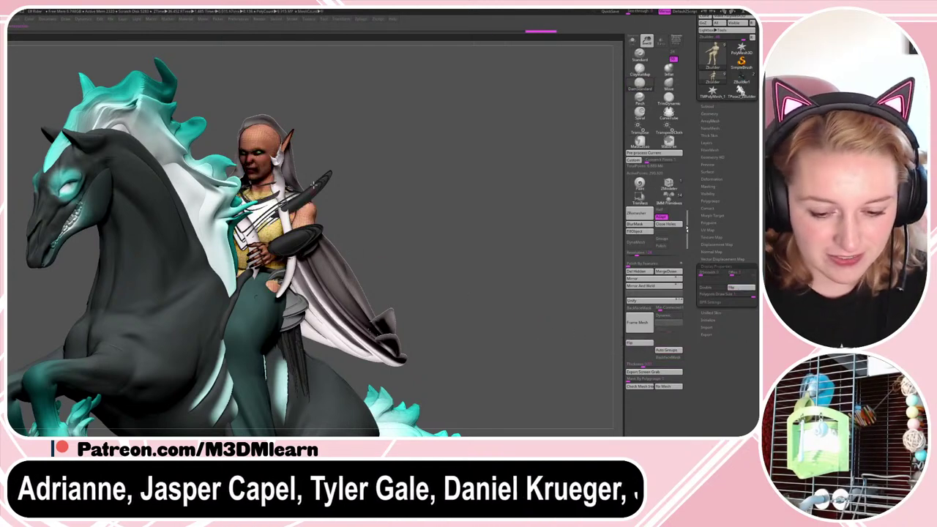
{"action": "left_click", "coordinate": [293, 165], "text": "alt"}
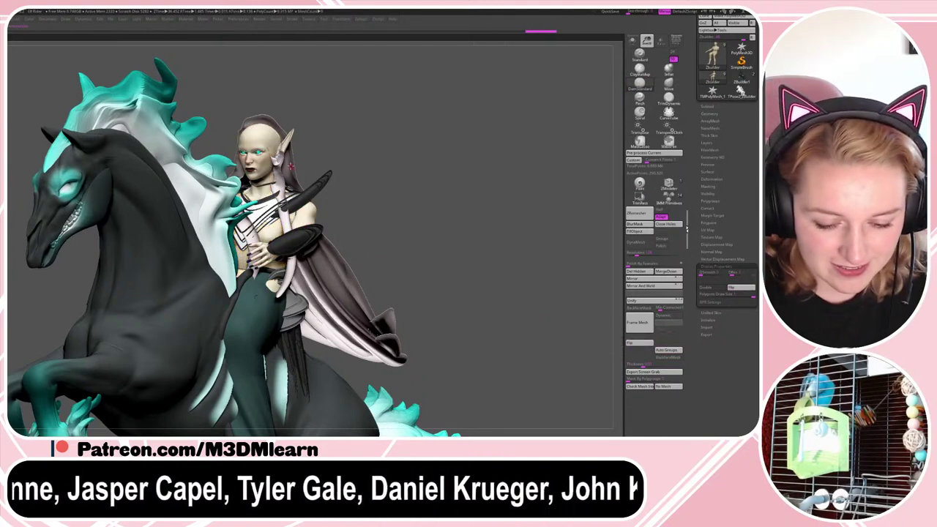
{"action": "left_click", "coordinate": [641, 343]}
{"action": "left_click", "coordinate": [292, 331], "text": "alt"}
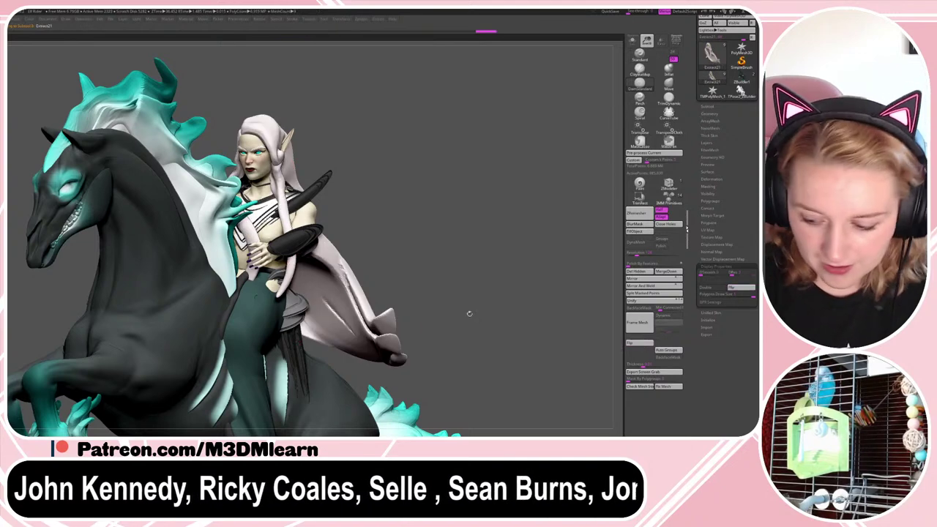
{"action": "left_click", "coordinate": [641, 343]}
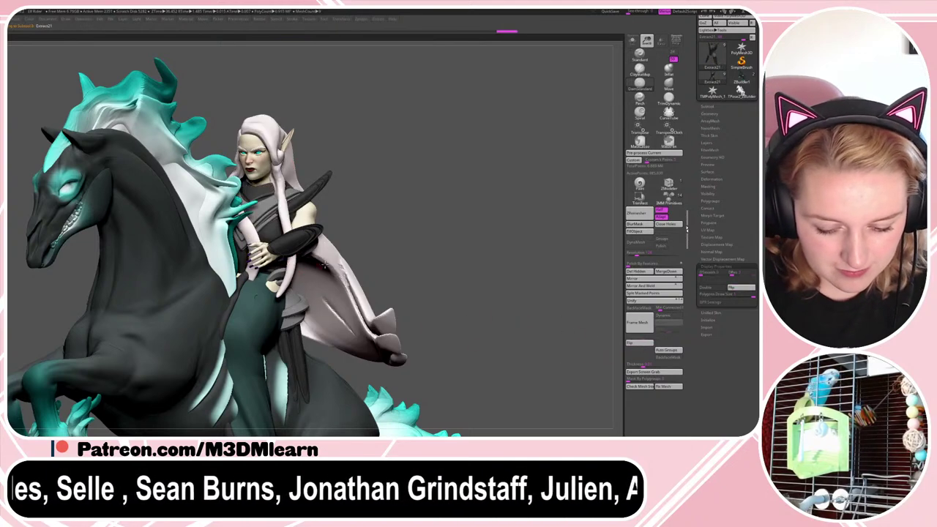
{"action": "left_click", "coordinate": [291, 241], "text": "alt"}
{"action": "left_click", "coordinate": [641, 344]}
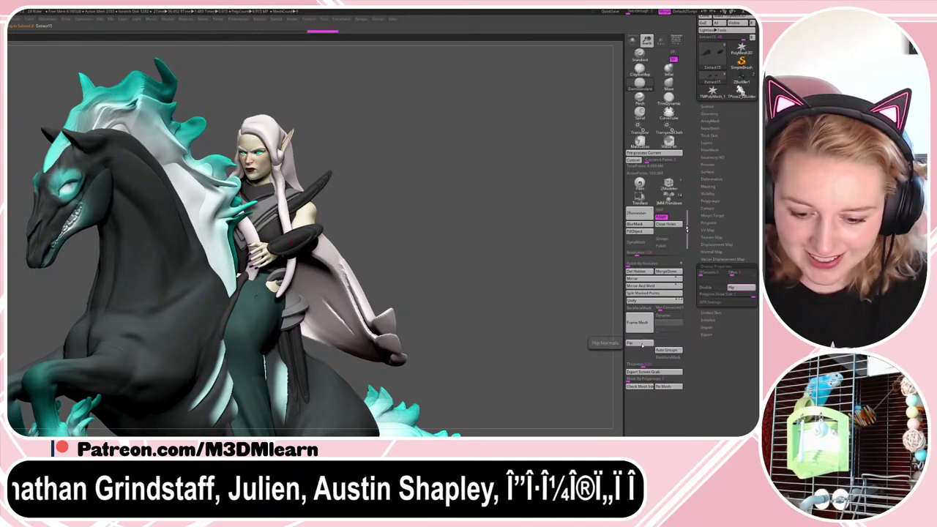
- Isolate the elf's outfit subtool in Solo mode, apply Auto Groups and check its polygroups with the polyframe display
{"action": "left_click_drag", "start_coordinate": [486, 228], "coordinate": [538, 230]}
{"action": "left_click", "coordinate": [314, 296], "text": "alt"}
{"action": "key", "text": "shift+f"}
{"action": "key", "text": "shift+f"}
{"action": "left_click", "coordinate": [635, 43]}
{"action": "key", "text": "shift+f"}
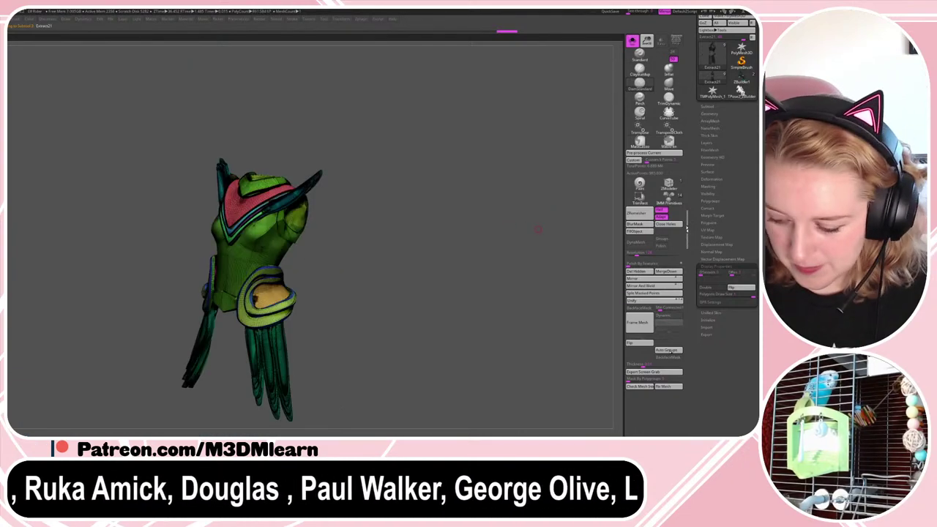
{"action": "left_click", "coordinate": [667, 351]}
{"action": "left_click_drag", "start_coordinate": [343, 234], "coordinate": [322, 258]}
{"action": "key", "text": "shift+f"}
{"action": "key", "text": "shift+f"}
{"action": "key", "text": "shift+f"}
{"action": "key", "text": "shift+f"}
- Isolate and hide the outfit's torso and layered chest panel polygroups until only the trims, shoulder spikes and hip pieces remain
{"action": "left_click", "coordinate": [263, 236], "text": "ctrl+shift"}
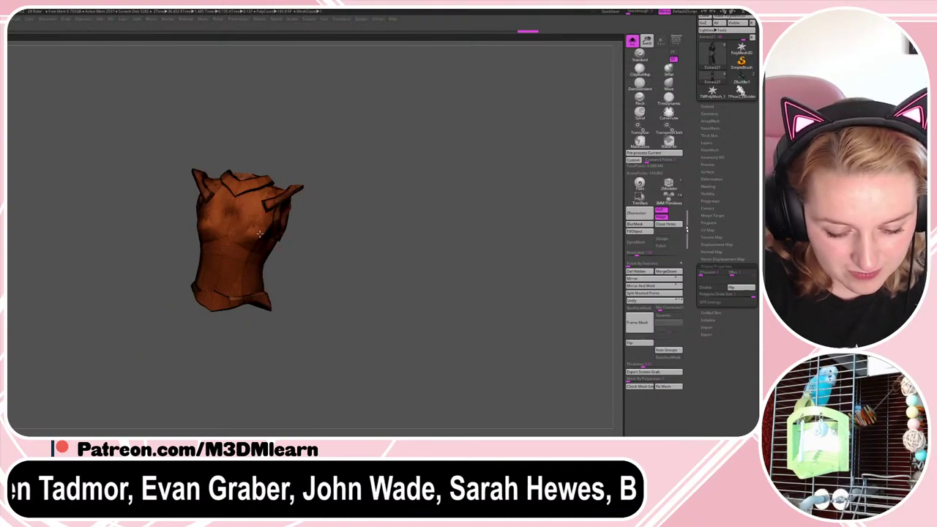
{"action": "left_click", "coordinate": [260, 228], "text": "ctrl+shift"}
{"action": "left_click", "coordinate": [257, 219], "text": "ctrl+shift"}
{"action": "left_click", "coordinate": [257, 221], "text": "ctrl+shift"}
{"action": "left_click", "coordinate": [255, 219], "text": "ctrl+shift"}
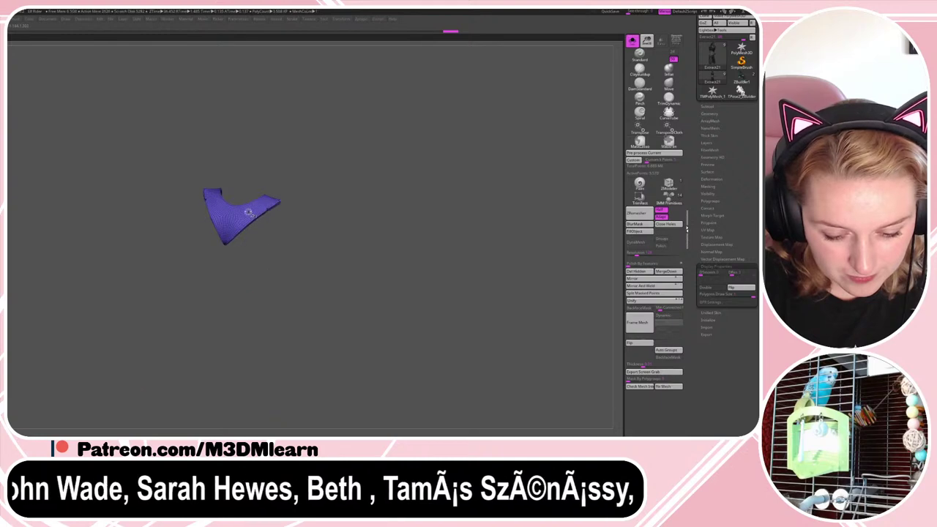
{"action": "left_click", "coordinate": [251, 214], "text": "ctrl+shift"}
{"action": "left_click", "coordinate": [253, 221], "text": "ctrl+shift"}
{"action": "left_click", "coordinate": [254, 223], "text": "ctrl+shift"}
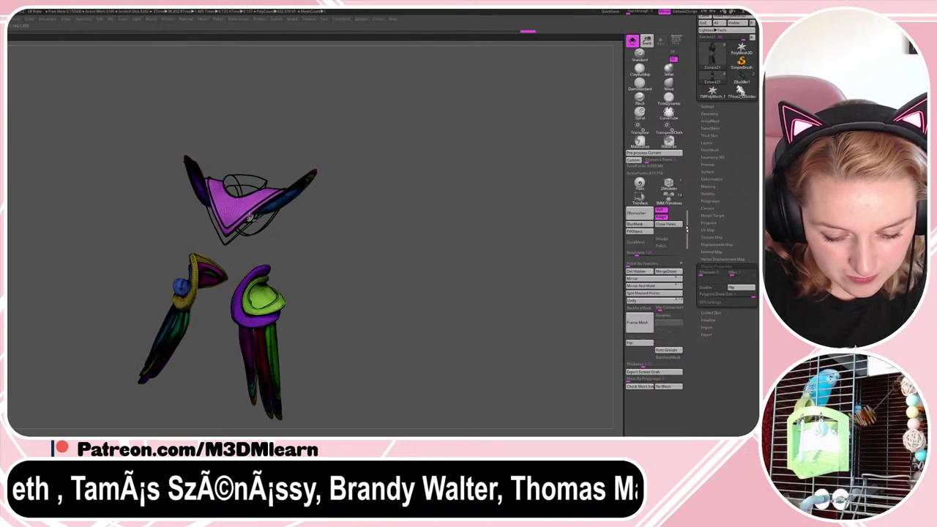
{"action": "left_click", "coordinate": [250, 213], "text": "ctrl+shift"}
{"action": "left_click", "coordinate": [247, 216], "text": "ctrl+shift"}
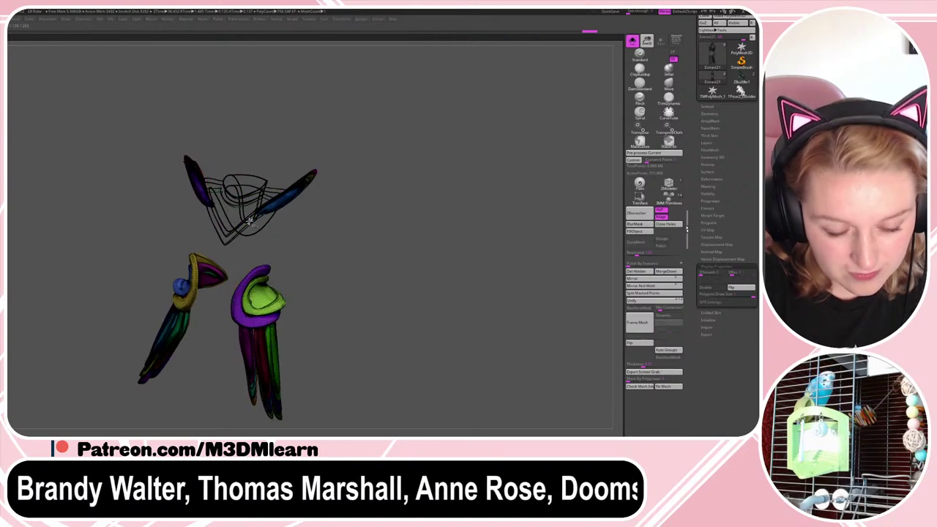
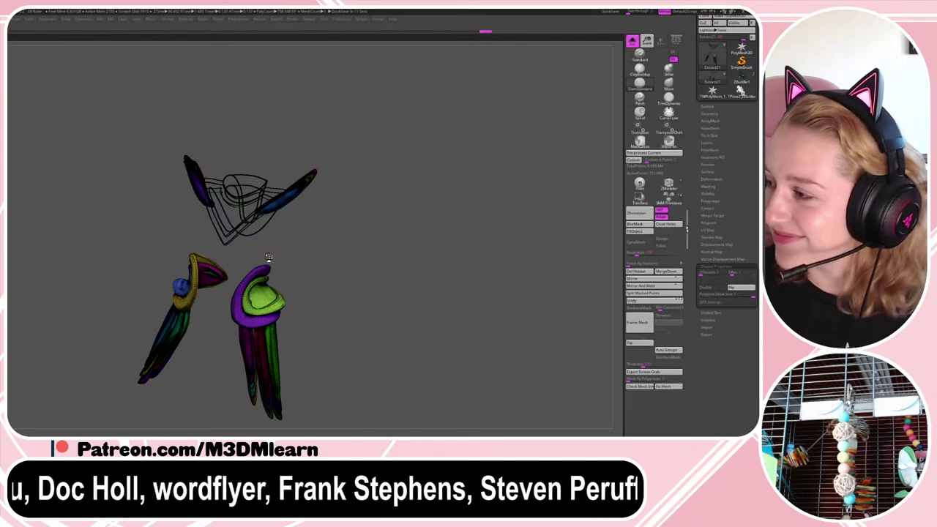
- Hide the polygroups of the raised collar wings and their attached trim on both shoulders of the armor
{"action": "key", "text": "shift+f"}
{"action": "key", "text": "shift+f"}
{"action": "left_click_drag", "start_coordinate": [440, 260], "coordinate": [459, 285], "text": "alt"}
{"action": "left_click", "coordinate": [344, 220], "text": "ctrl+shift"}
{"action": "left_click", "coordinate": [343, 220], "text": "ctrl+shift"}
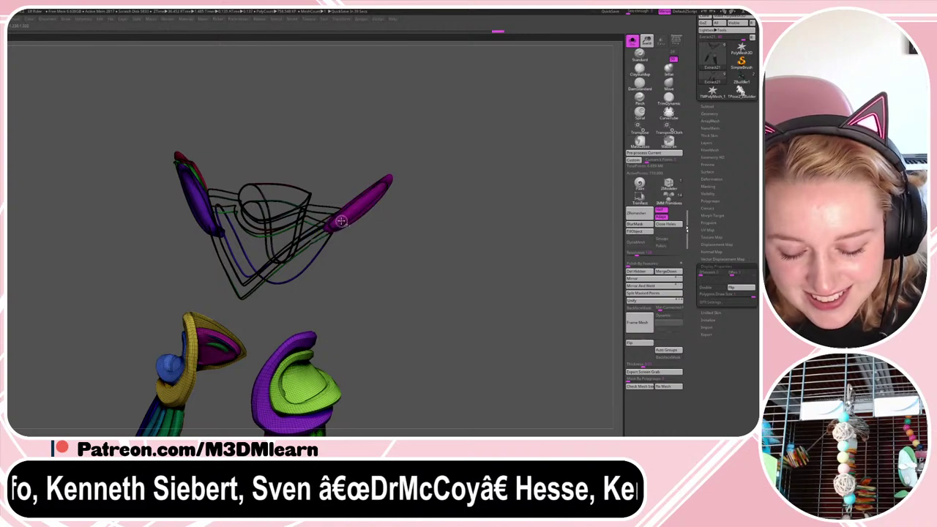
{"action": "left_click", "coordinate": [343, 220], "text": "ctrl+shift"}
{"action": "left_click", "coordinate": [343, 219], "text": "ctrl+shift"}
{"action": "key", "text": "ctrl+z"}
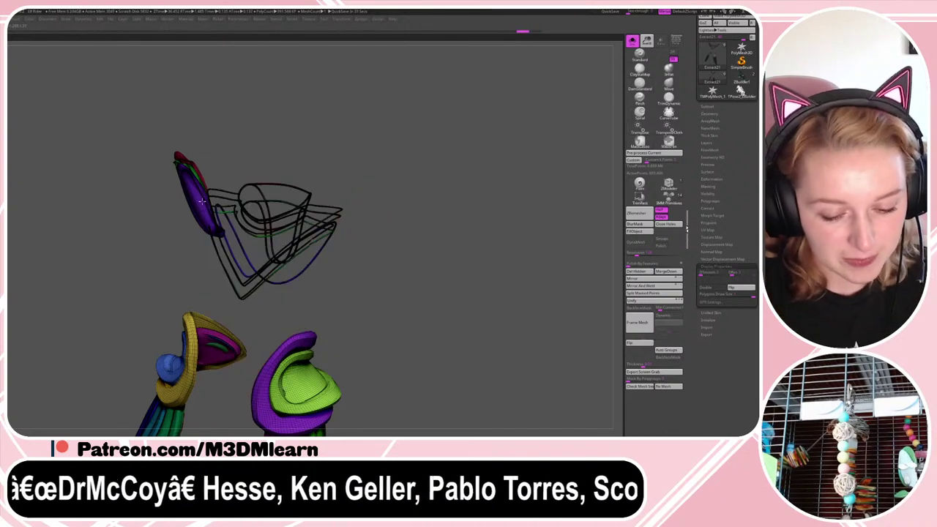
{"action": "left_click", "coordinate": [199, 192], "text": "ctrl+shift"}
{"action": "left_click", "coordinate": [197, 187], "text": "ctrl+shift"}
{"action": "left_click", "coordinate": [199, 192], "text": "ctrl+shift"}
{"action": "left_click", "coordinate": [217, 213], "text": "ctrl+shift"}
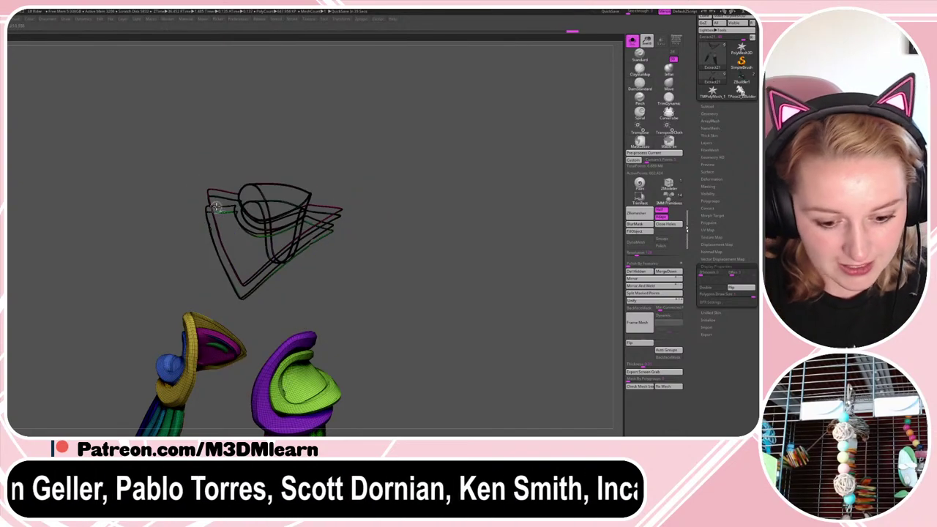
- Hide the remaining V-shaped chest trim polygroups, leaving the neck strips and hip armor visible
{"action": "left_click", "coordinate": [220, 211], "text": "ctrl+shift"}
{"action": "left_click", "coordinate": [221, 212], "text": "ctrl+shift"}
{"action": "left_click", "coordinate": [226, 201], "text": "ctrl+shift"}
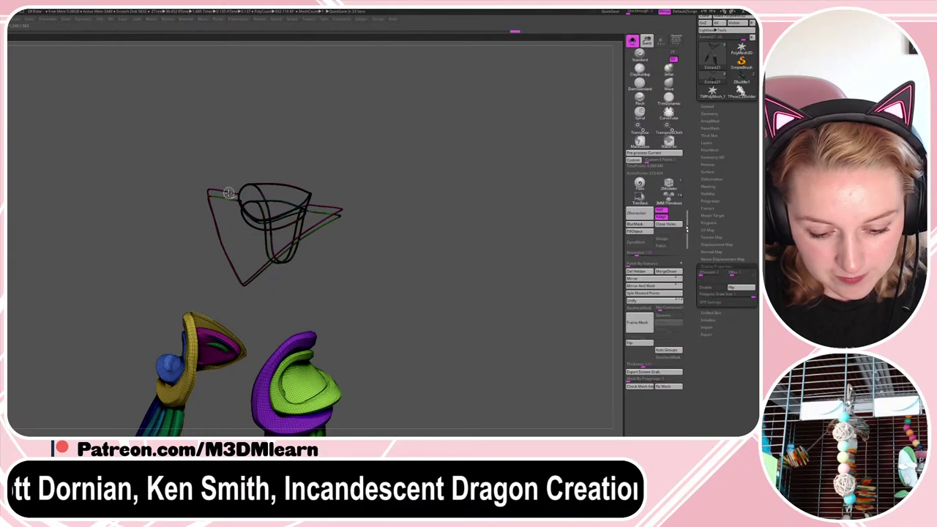
{"action": "left_click", "coordinate": [227, 201], "text": "ctrl+shift"}
{"action": "left_click", "coordinate": [228, 201], "text": "ctrl+shift"}
{"action": "key", "text": "ctrl+z"}
{"action": "left_click", "coordinate": [231, 202], "text": "ctrl+shift"}
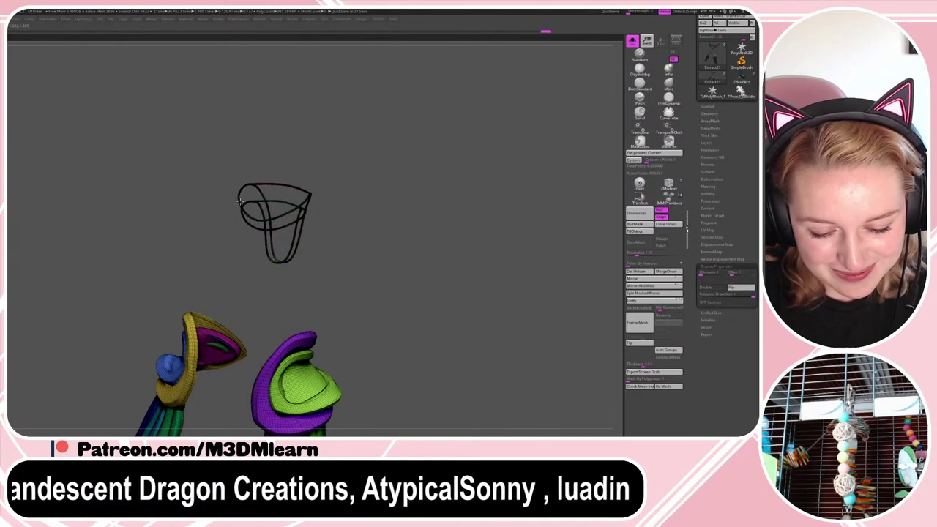
- Hide the neckline and neck strip polygroups one by one so only the hip armor pieces stay visible
{"action": "left_click", "coordinate": [240, 201], "text": "ctrl+shift"}
{"action": "left_click", "coordinate": [242, 206], "text": "ctrl+shift"}
{"action": "left_click", "coordinate": [244, 216], "text": "ctrl+shift"}
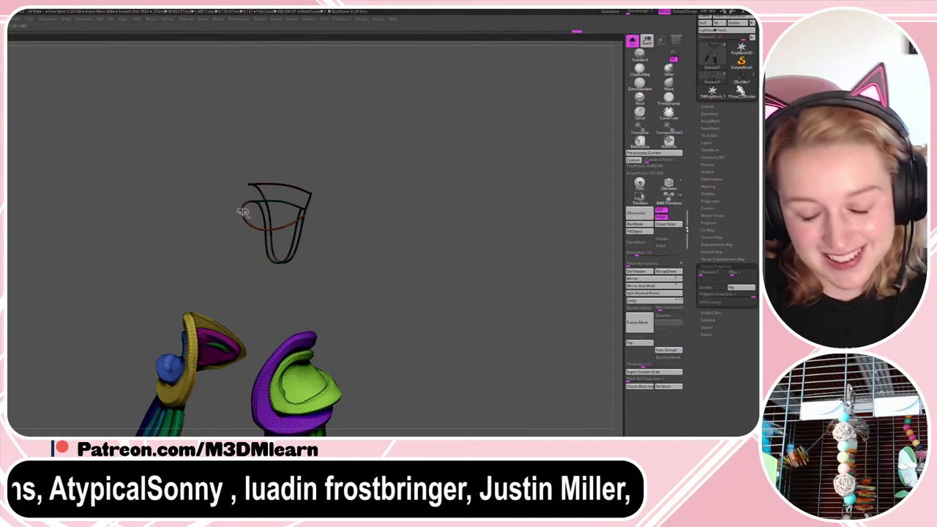
{"action": "left_click", "coordinate": [244, 215], "text": "ctrl+shift"}
{"action": "left_click", "coordinate": [264, 208], "text": "ctrl+shift"}
{"action": "left_click", "coordinate": [265, 209], "text": "ctrl+shift"}
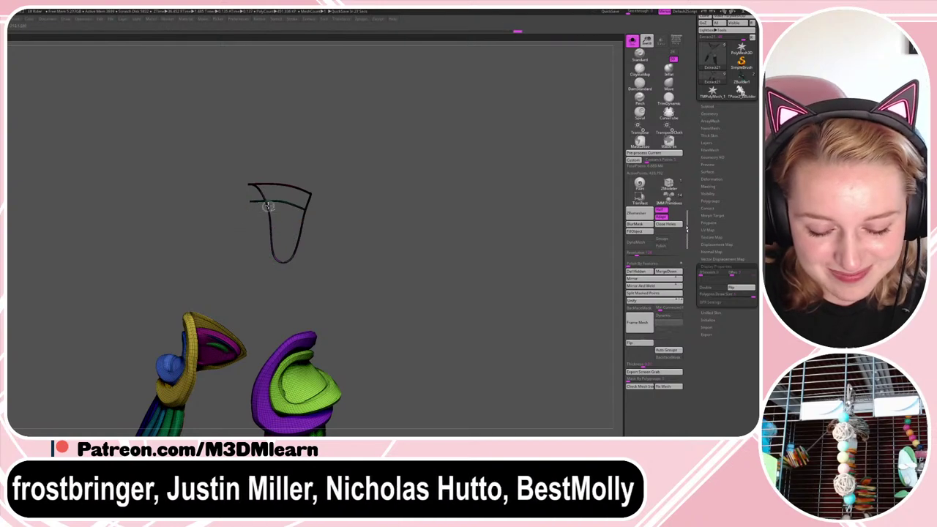
{"action": "left_click", "coordinate": [266, 207], "text": "ctrl+shift"}
{"action": "left_click", "coordinate": [266, 206], "text": "ctrl+shift"}
{"action": "key", "text": "ctrl+z"}
{"action": "left_click", "coordinate": [264, 201], "text": "ctrl+shift"}
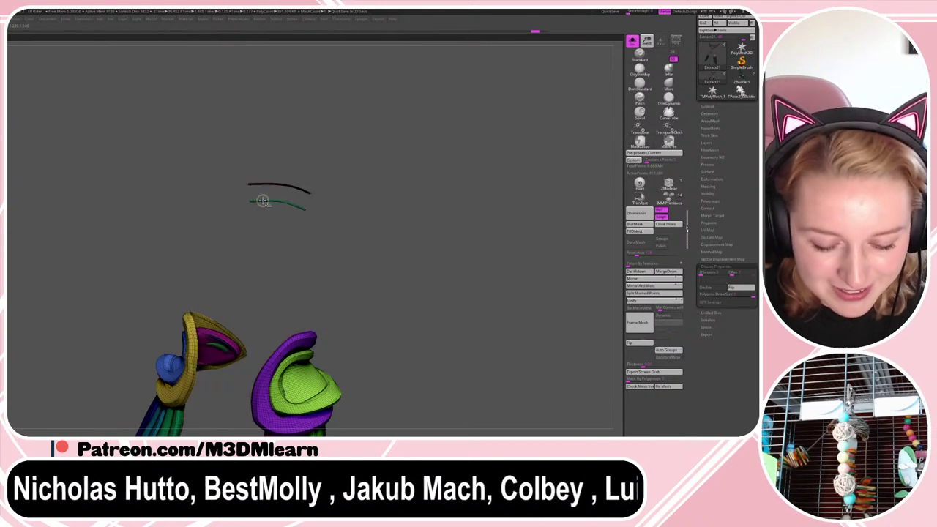
{"action": "left_click", "coordinate": [262, 200], "text": "ctrl+shift"}
{"action": "left_click", "coordinate": [258, 183], "text": "ctrl+shift"}
{"action": "left_click", "coordinate": [258, 183], "text": "ctrl+shift"}
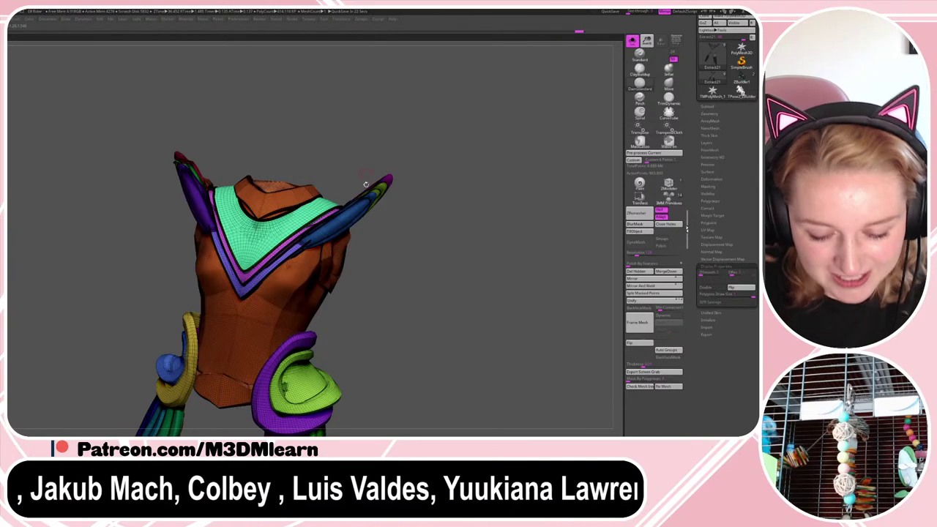
{"action": "key", "text": "ctrl+z"}
- Group and mask the visible hip armor, show the whole mesh again, and split the masked points into their own subtool
{"action": "mouse_move", "coordinate": [490, 291]}
{"action": "left_mouse_down", "text": "alt"}
{"action": "mouse_move", "coordinate": [489, 261]}
{"action": "mouse_move", "coordinate": [486, 276]}
{"action": "left_mouse_up", "text": "alt"}
{"action": "key", "text": "ctrl+w"}
{"action": "left_click", "coordinate": [543, 357], "text": "ctrl"}
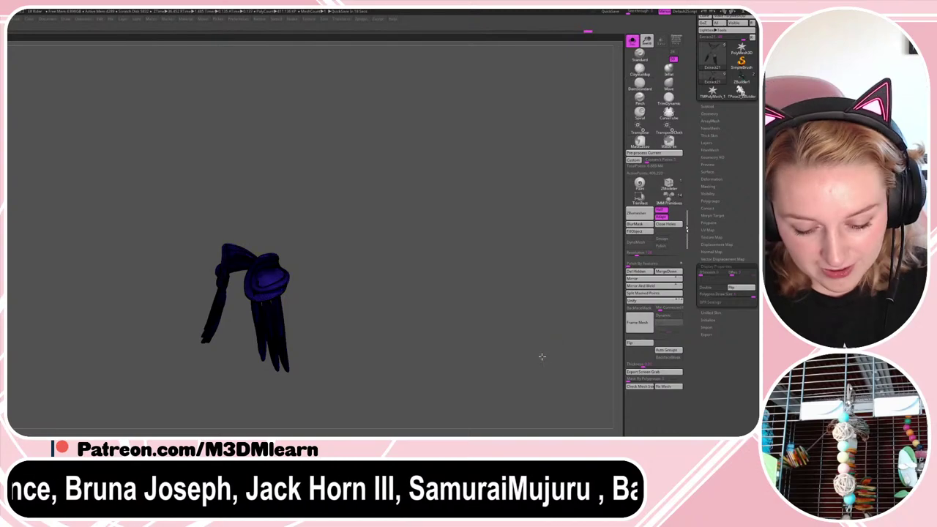
{"action": "left_click", "coordinate": [543, 357], "text": "ctrl+shift"}
{"action": "left_click", "coordinate": [652, 295]}
{"action": "key", "text": "shift+f"}
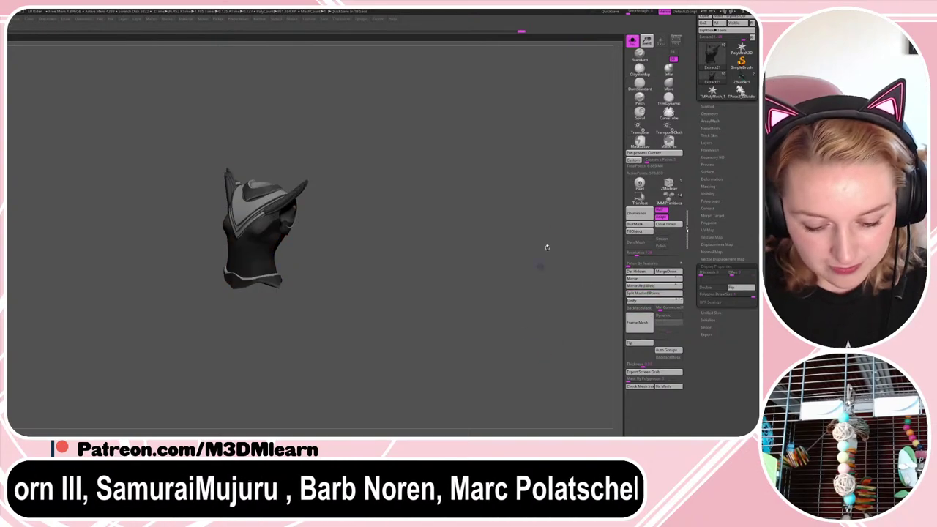
- Isolate the hip armor subtool, mask one of its two sides, and split the masked points into a separate subtool
{"action": "left_click", "coordinate": [633, 41]}
{"action": "left_click_drag", "start_coordinate": [543, 227], "coordinate": [508, 244]}
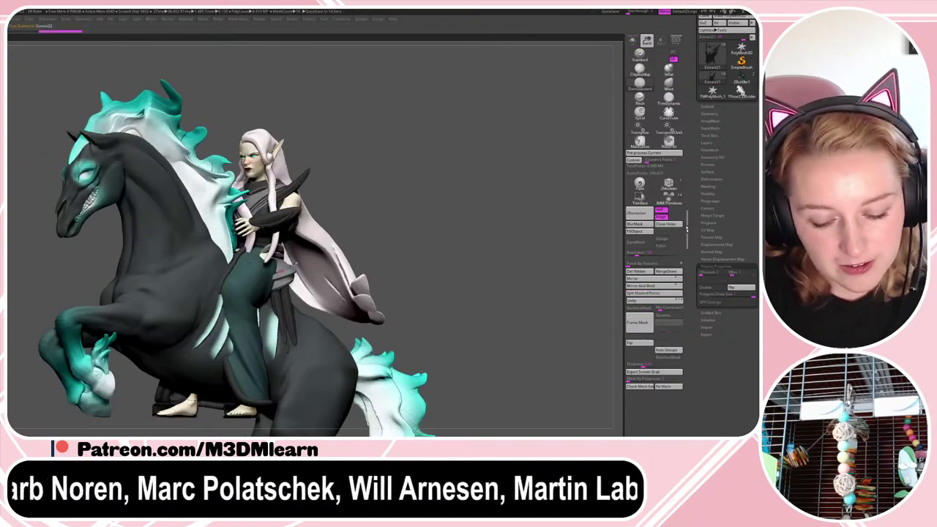
{"action": "left_click", "coordinate": [633, 42]}
{"action": "left_click_drag", "start_coordinate": [433, 239], "coordinate": [465, 238]}
{"action": "key", "text": "q"}
{"action": "mouse_move", "coordinate": [417, 176]}
{"action": "left_mouse_down", "text": "ctrl"}
{"action": "mouse_move", "coordinate": [274, 384]}
{"action": "mouse_move", "coordinate": [282, 189]}
{"action": "left_mouse_up", "text": "ctrl"}
{"action": "key", "text": "ctrl+w"}
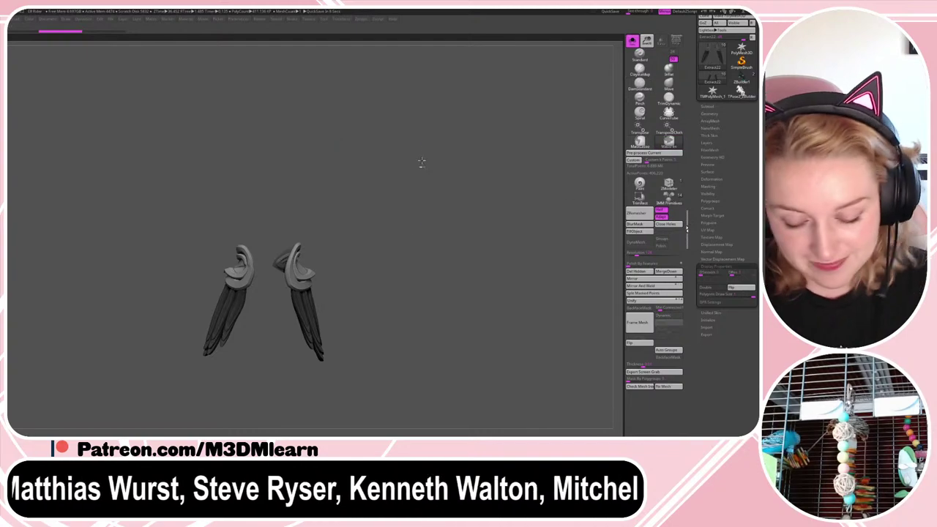
{"action": "left_click_drag", "start_coordinate": [426, 150], "coordinate": [258, 420], "text": "ctrl"}
{"action": "left_click", "coordinate": [648, 293]}
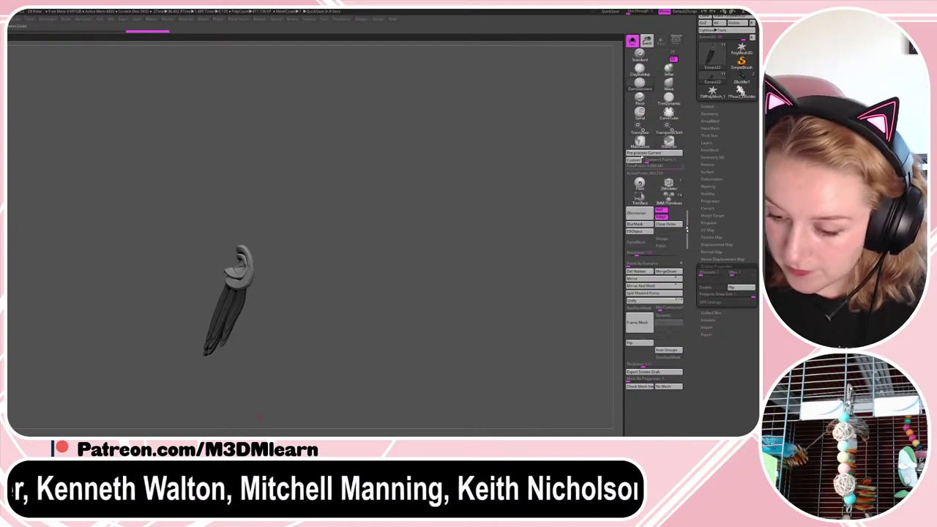
- Show the full model, place the transform gizmo on the split hip armor, and reposition it against the rider's hip
{"action": "left_click", "coordinate": [632, 43]}
{"action": "left_click_drag", "start_coordinate": [528, 216], "coordinate": [562, 206]}
{"action": "key", "text": "w"}
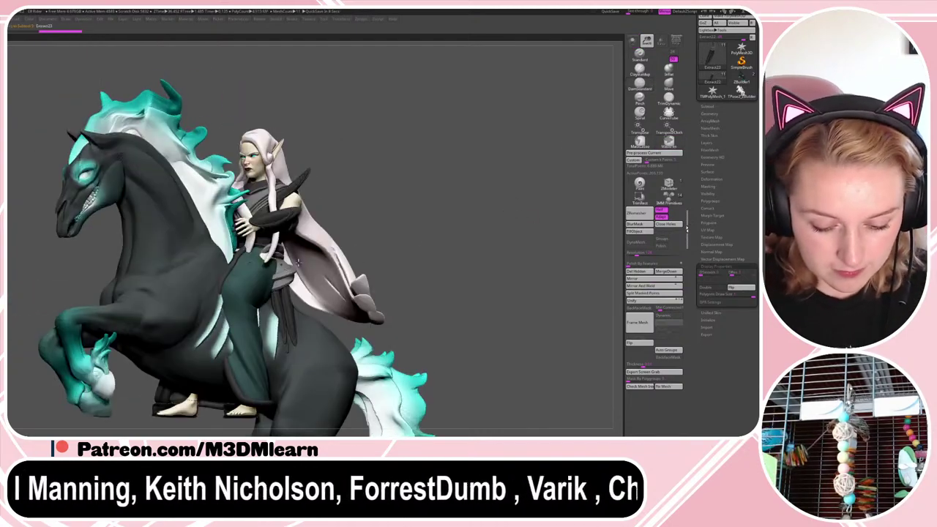
{"action": "left_click", "coordinate": [283, 315], "text": "alt"}
{"action": "key", "text": "y"}
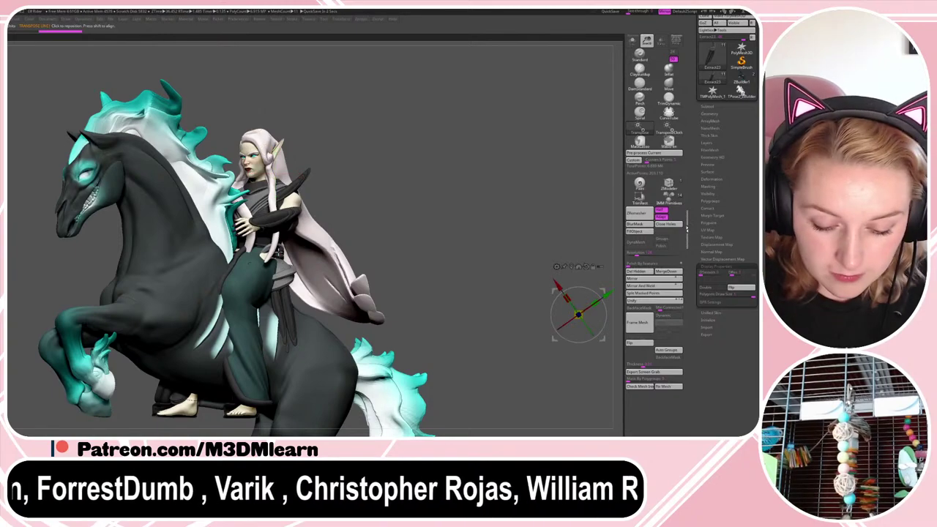
{"action": "key", "text": "q"}
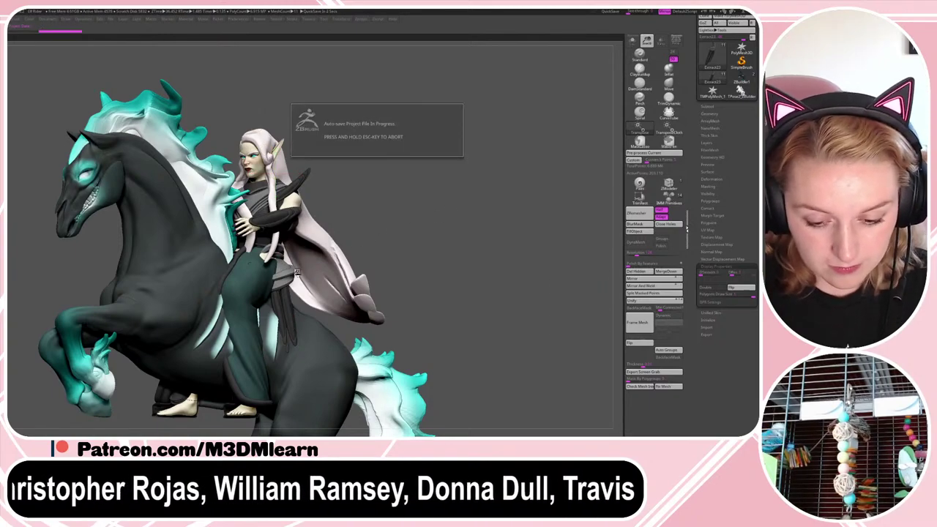
{"action": "key", "text": "w"}
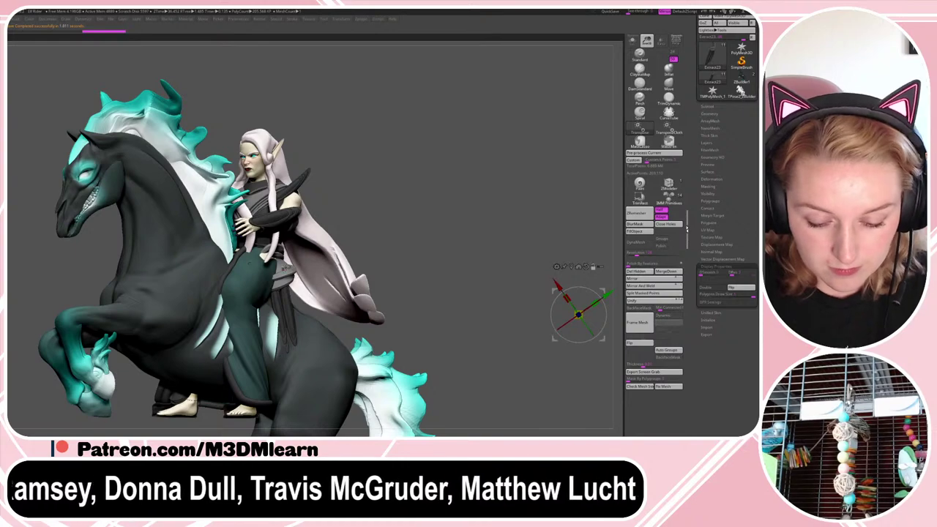
{"action": "left_click", "coordinate": [284, 271], "text": "alt"}
{"action": "mouse_move", "coordinate": [270, 275]}
{"action": "left_mouse_down"}
{"action": "mouse_move", "coordinate": [262, 281]}
{"action": "mouse_move", "coordinate": [274, 292]}
{"action": "left_mouse_up"}
{"action": "left_click_drag", "start_coordinate": [311, 244], "coordinate": [308, 247]}
- Adjust the hip armor's placement and tilt with the gizmo so it follows the rider's waist
{"action": "key", "text": "q"}
{"action": "left_click_drag", "start_coordinate": [454, 242], "coordinate": [351, 245]}
{"action": "key", "text": "w"}
{"action": "left_click_drag", "start_coordinate": [303, 273], "coordinate": [293, 290]}
{"action": "left_click_drag", "start_coordinate": [304, 239], "coordinate": [311, 242]}
{"action": "key", "text": "q"}
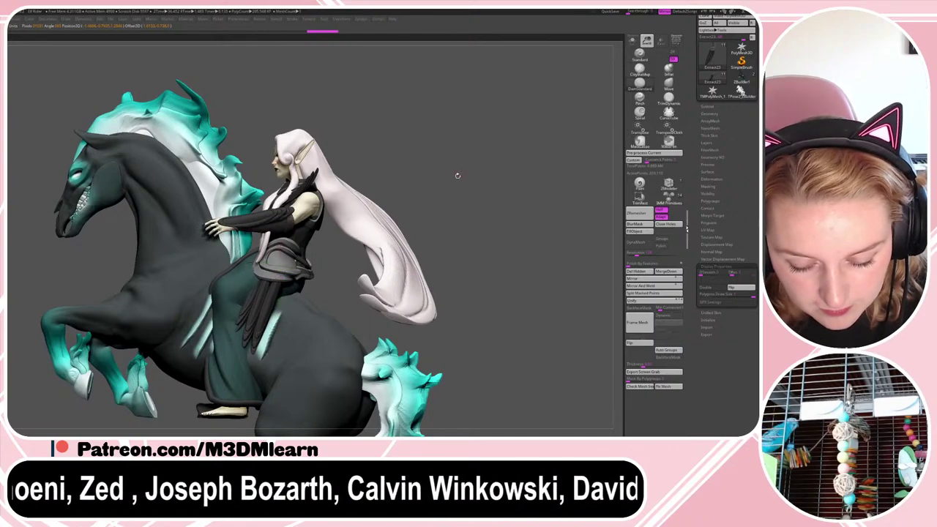
- Fine-tune the hip armor's position and rotation so its straps hang down behind the rider's thigh
{"action": "left_click_drag", "start_coordinate": [459, 176], "coordinate": [473, 195]}
{"action": "left_click_drag", "start_coordinate": [452, 211], "coordinate": [340, 224]}
{"action": "left_click_drag", "start_coordinate": [285, 265], "coordinate": [294, 263]}
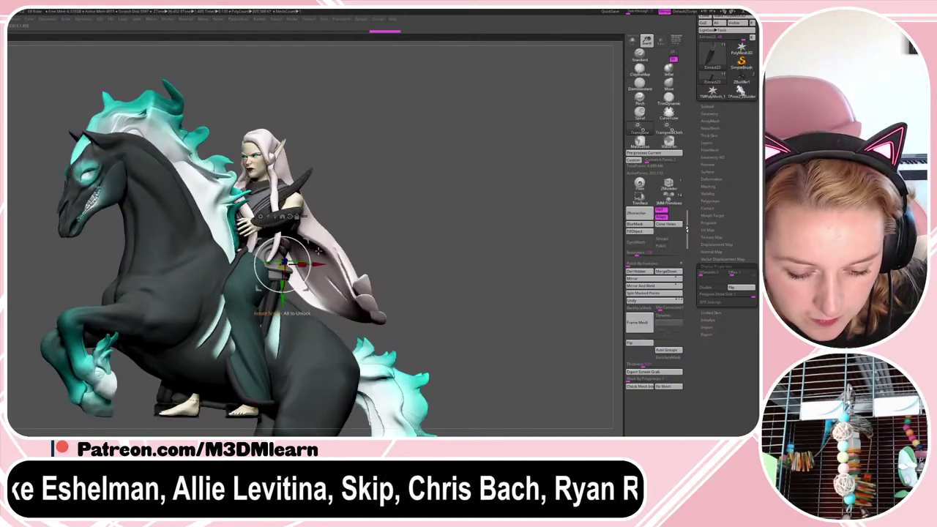
{"action": "left_click_drag", "start_coordinate": [424, 187], "coordinate": [370, 191]}
{"action": "left_click_drag", "start_coordinate": [308, 242], "coordinate": [303, 247]}
{"action": "key", "text": "q"}
{"action": "key", "text": "w"}
{"action": "key", "text": "q"}
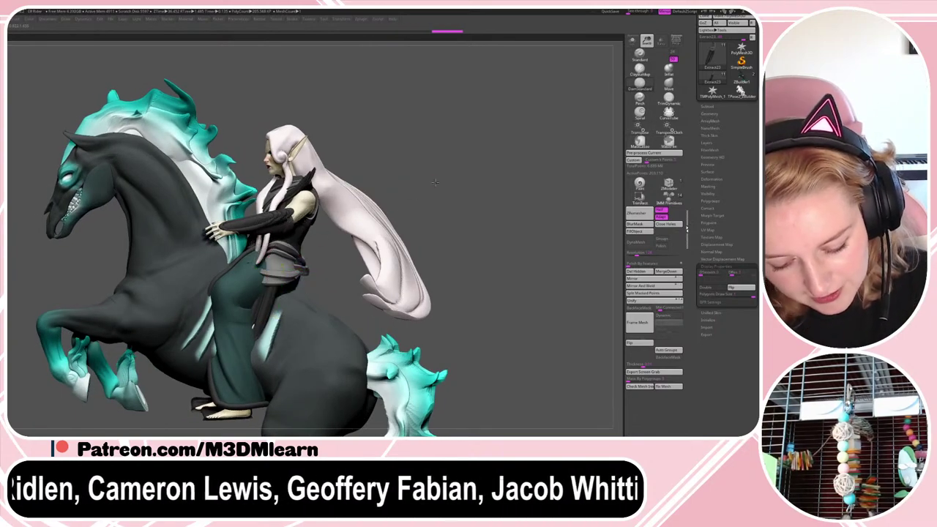
- Make the hip armor the active subtool, turn off polyframe display, and choose the Move brush
{"action": "left_click_drag", "start_coordinate": [388, 192], "coordinate": [437, 190]}
{"action": "right_click", "coordinate": [439, 190]}
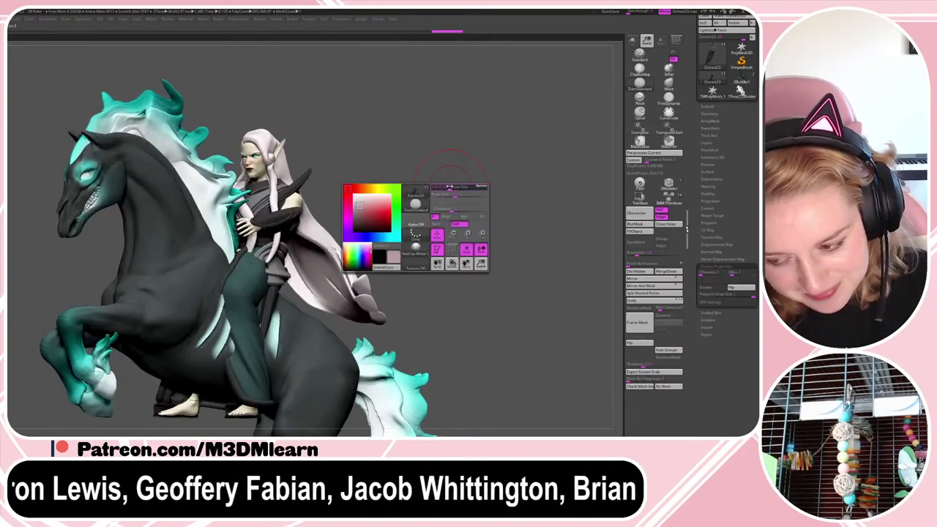
{"action": "left_click", "coordinate": [260, 278], "text": "alt"}
{"action": "left_click_drag", "start_coordinate": [514, 210], "coordinate": [365, 274]}
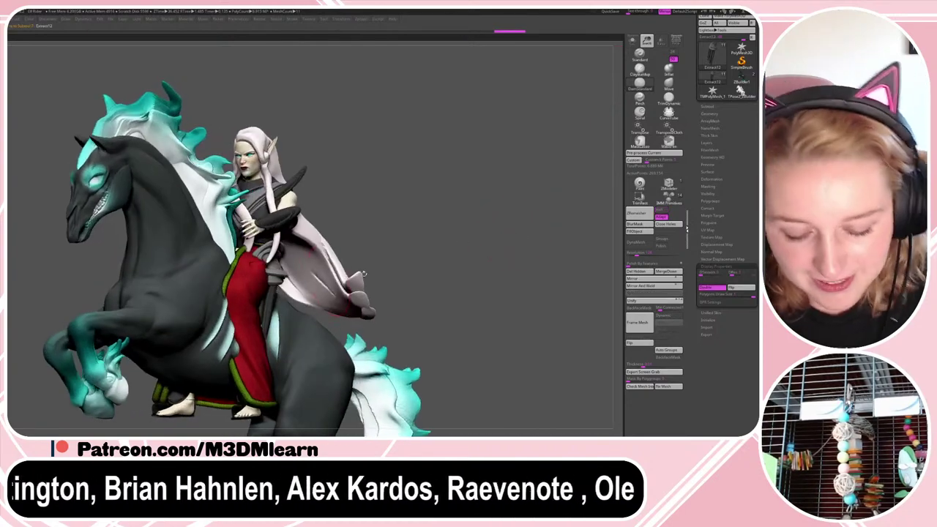
{"action": "left_click", "coordinate": [281, 276], "text": "alt"}
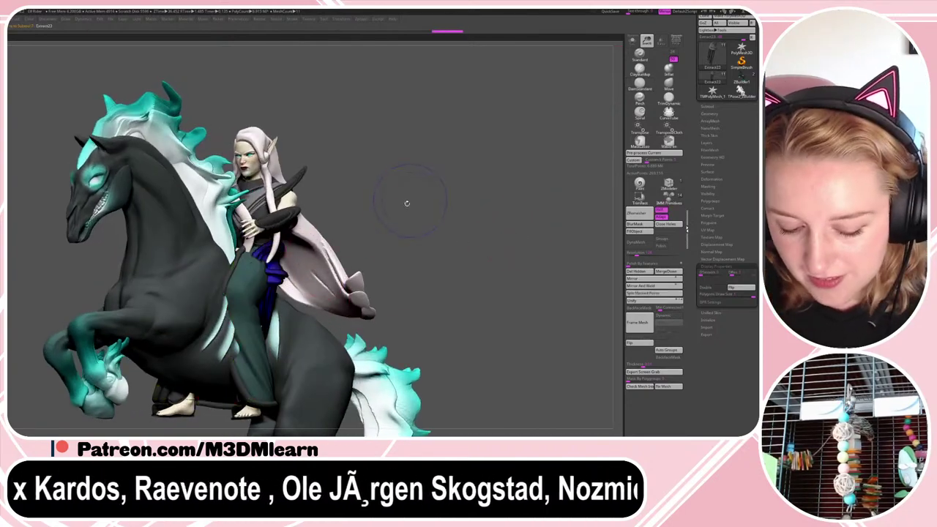
{"action": "key", "text": "shift+f"}
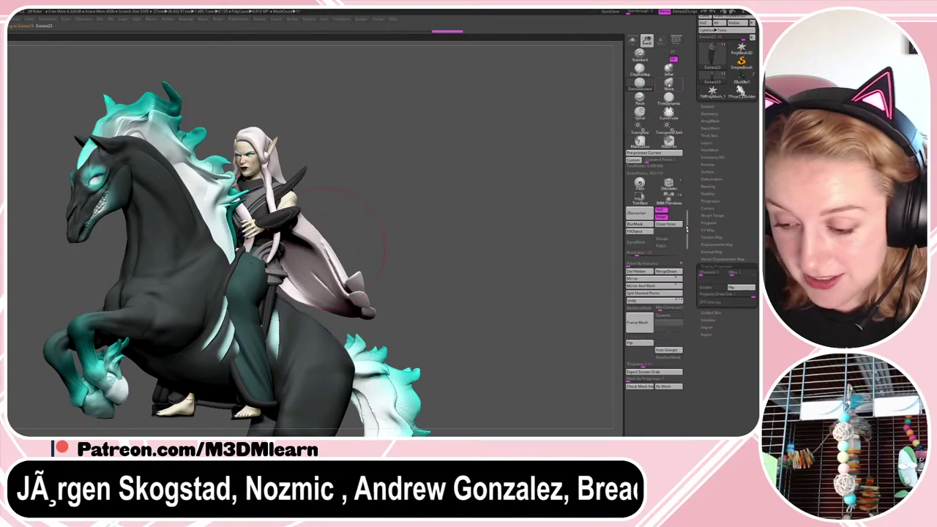
{"action": "left_click", "coordinate": [668, 85]}
{"action": "key", "text": "space"}
{"action": "left_click_drag", "start_coordinate": [420, 200], "coordinate": [407, 200]}
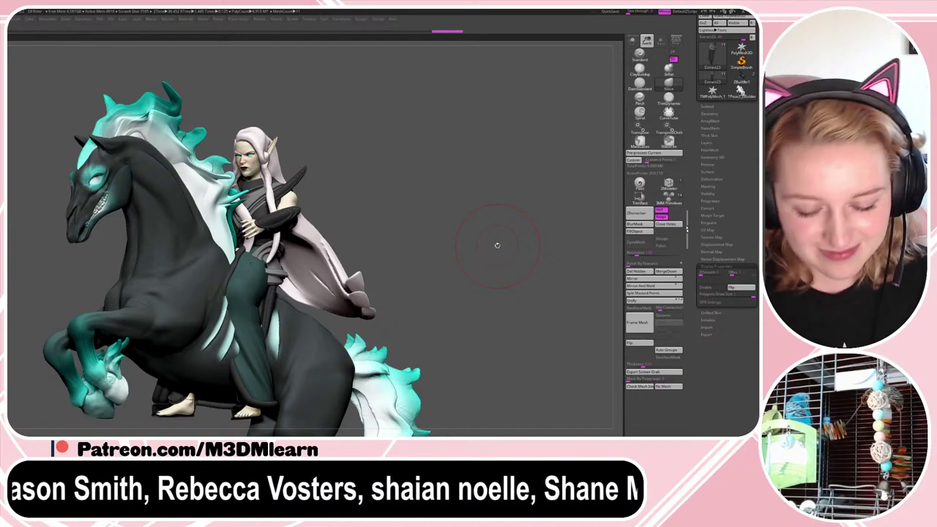
- Try to reshape the hip armor plates and straps around the rider's waist and thigh with the Move brush
{"action": "left_click_drag", "start_coordinate": [497, 245], "coordinate": [442, 202]}
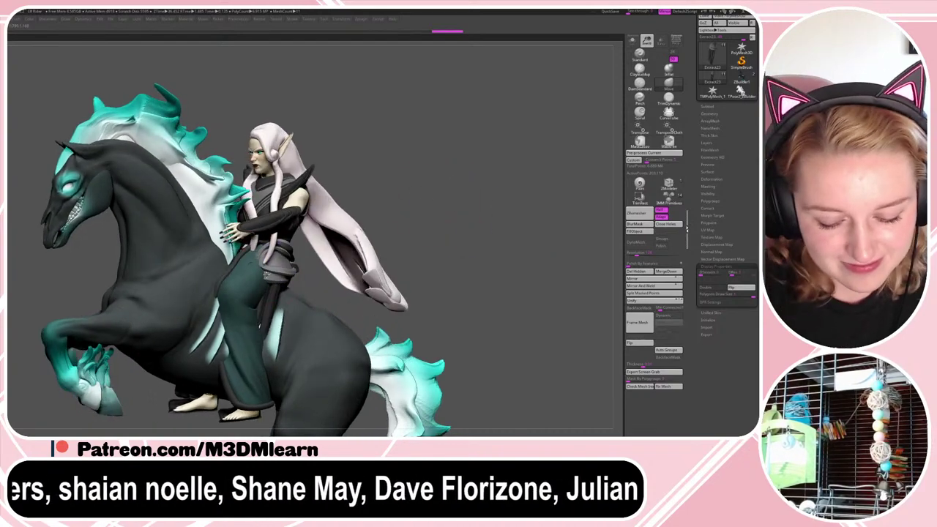
{"action": "left_click_drag", "start_coordinate": [276, 267], "coordinate": [274, 298]}
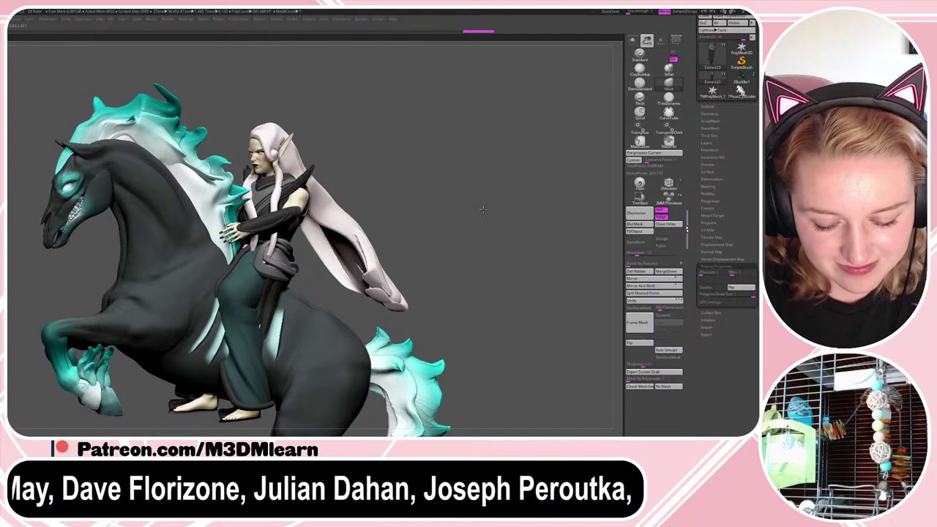
{"action": "left_click_drag", "start_coordinate": [483, 210], "coordinate": [439, 207]}
{"action": "left_click_drag", "start_coordinate": [295, 253], "coordinate": [298, 266]}
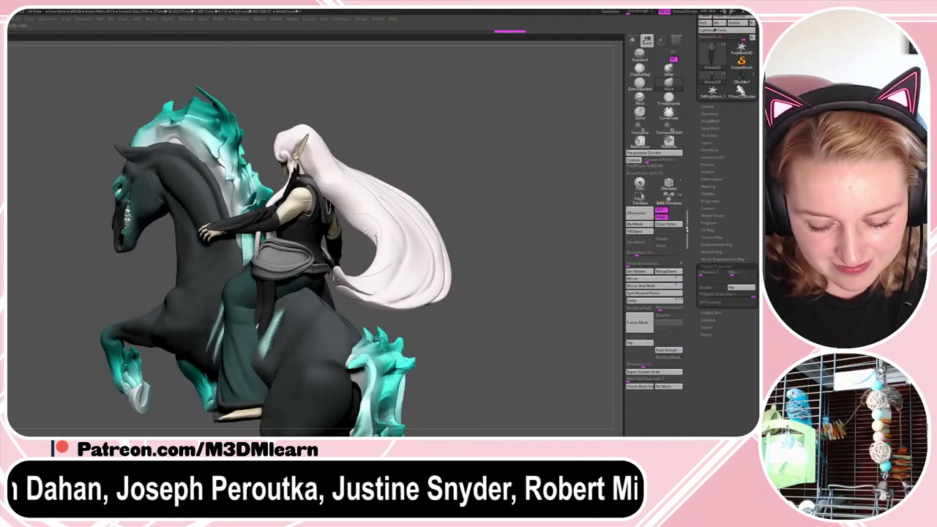
{"action": "left_click_drag", "start_coordinate": [467, 233], "coordinate": [510, 222]}
{"action": "key", "text": "shift+f"}
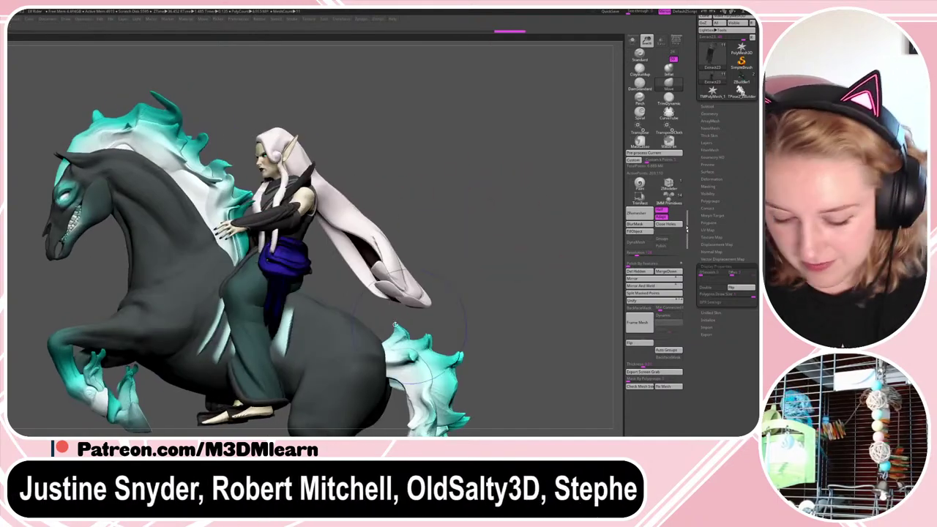
{"action": "key", "text": "shift+f"}
{"action": "mouse_move", "coordinate": [306, 281]}
{"action": "left_mouse_down"}
{"action": "mouse_move", "coordinate": [299, 293]}
{"action": "mouse_move", "coordinate": [259, 297]}
{"action": "mouse_move", "coordinate": [282, 296]}
{"action": "left_mouse_up"}
{"action": "mouse_move", "coordinate": [527, 221]}
{"action": "left_mouse_down"}
{"action": "mouse_move", "coordinate": [491, 220]}
{"action": "mouse_move", "coordinate": [492, 229]}
{"action": "left_mouse_up"}
{"action": "left_click_drag", "start_coordinate": [492, 229], "coordinate": [519, 230]}
{"action": "left_click_drag", "start_coordinate": [261, 301], "coordinate": [270, 298]}
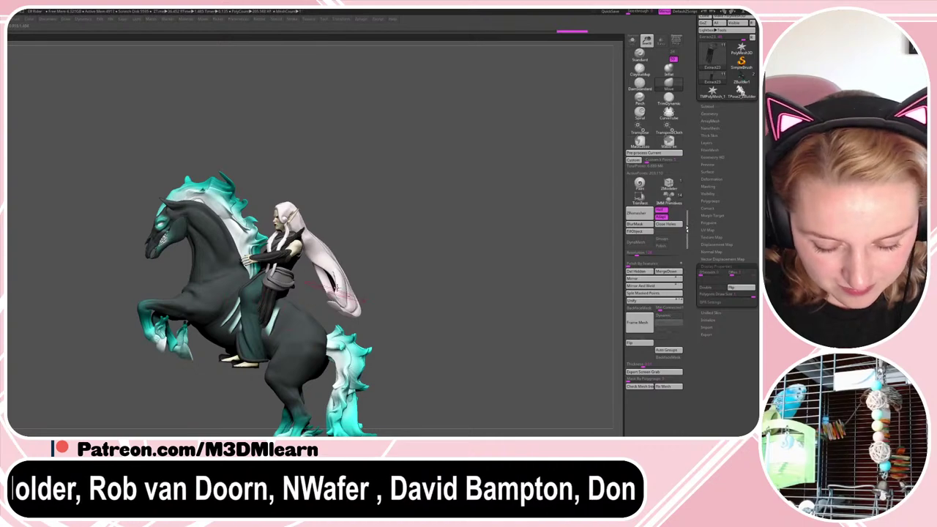
- Undo the Move brush strokes made on the hip armor
{"action": "key", "text": "ctrl+z"}
{"action": "key", "text": "ctrl+z"}
{"action": "key", "text": "ctrl+z"}
{"action": "key", "text": "ctrl+z"}
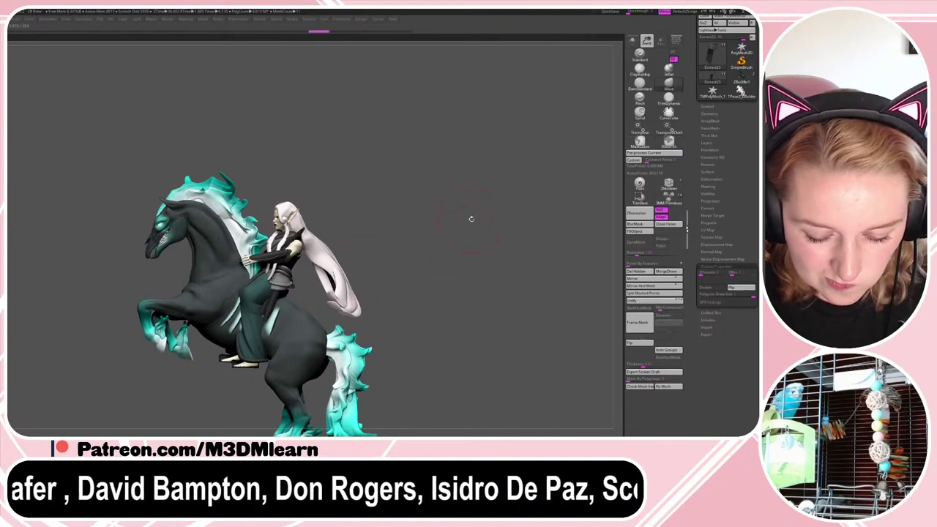
- Isolate the hip armor and assign separate polygroups to its parts with Auto Groups
{"action": "left_click_drag", "start_coordinate": [508, 212], "coordinate": [360, 301], "text": "ctrl"}
{"action": "left_click", "coordinate": [632, 41]}
{"action": "key", "text": "shift+f"}
{"action": "key", "text": "shift+f"}
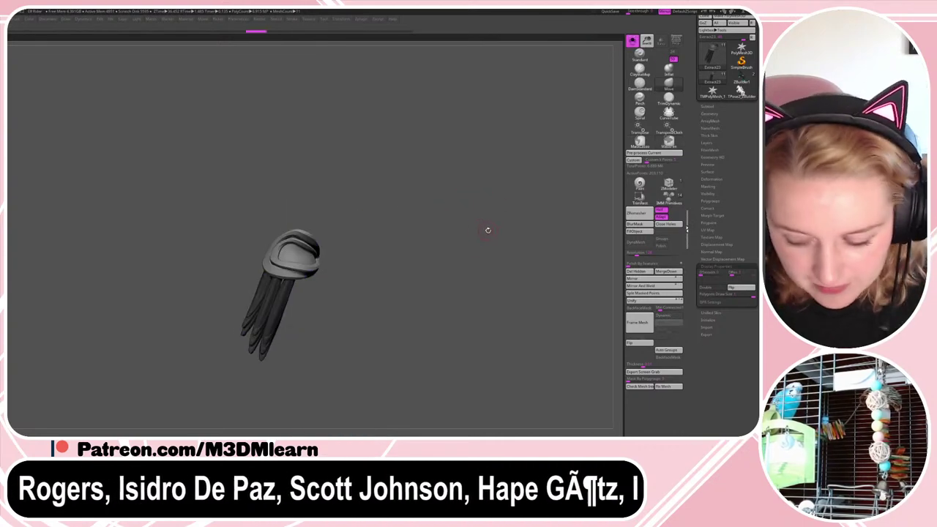
{"action": "left_click", "coordinate": [668, 349]}
{"action": "key", "text": "shift+f"}
{"action": "key", "text": "shift+f"}
- Hide the plate polygroups of the hip armor so only the hanging straps remain visible
{"action": "left_click", "coordinate": [312, 258], "text": "ctrl+shift"}
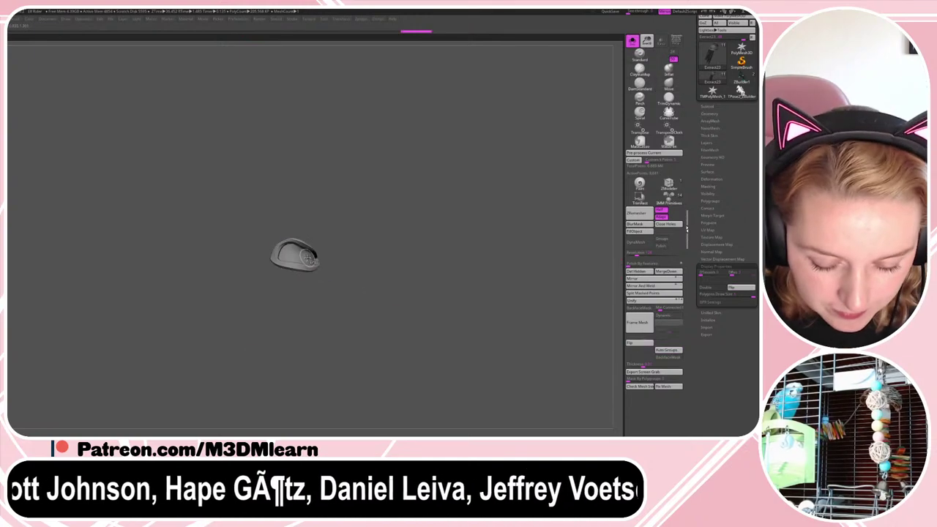
{"action": "left_click", "coordinate": [311, 258], "text": "ctrl+shift"}
{"action": "left_click", "coordinate": [311, 259], "text": "ctrl+shift"}
{"action": "left_click", "coordinate": [307, 262], "text": "ctrl+shift"}
{"action": "left_click_drag", "start_coordinate": [309, 261], "coordinate": [305, 268], "text": "ctrl+shift"}
{"action": "key", "text": "ctrl+z"}
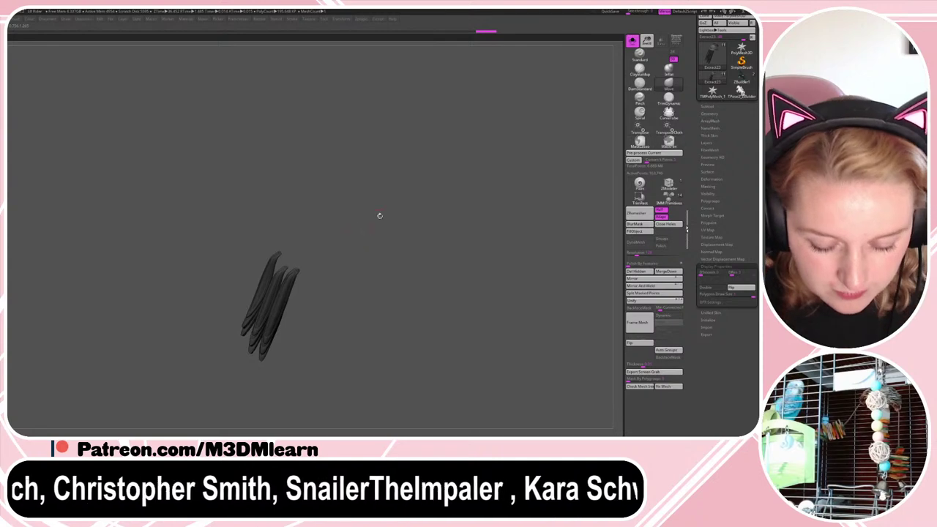
- Split the hanging straps from the hip armor plates into a separate subtool and show the whole rider and horse again
{"action": "key", "text": "ctrl+shift+z"}
{"action": "key", "text": "ctrl+shift+z"}
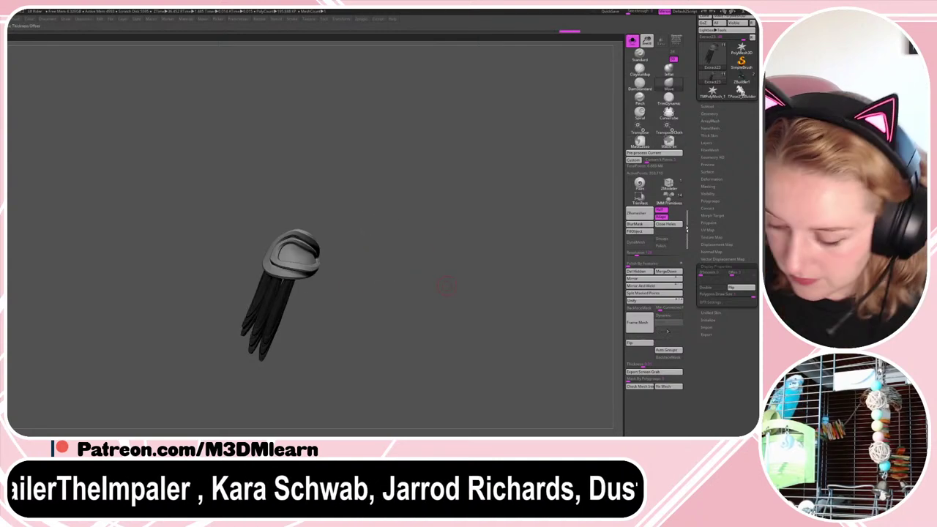
{"action": "key", "text": "ctrl+shift+z"}
{"action": "left_click", "coordinate": [397, 243]}
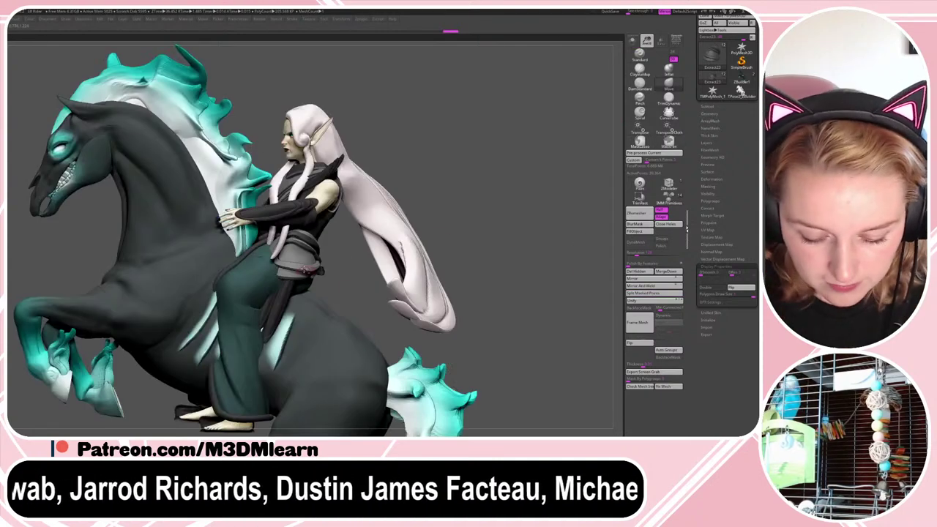
- Nudge the hip armor plates with the transform gizmo to fit against the rider's waist
{"action": "key", "text": "w"}
{"action": "mouse_move", "coordinate": [380, 212]}
{"action": "right_mouse_down"}
{"action": "mouse_move", "coordinate": [477, 217]}
{"action": "mouse_move", "coordinate": [440, 200]}
{"action": "mouse_move", "coordinate": [325, 236]}
{"action": "right_mouse_up"}
{"action": "key", "text": "q"}
{"action": "key", "text": "w"}
{"action": "key", "text": "q"}
{"action": "key", "text": "w"}
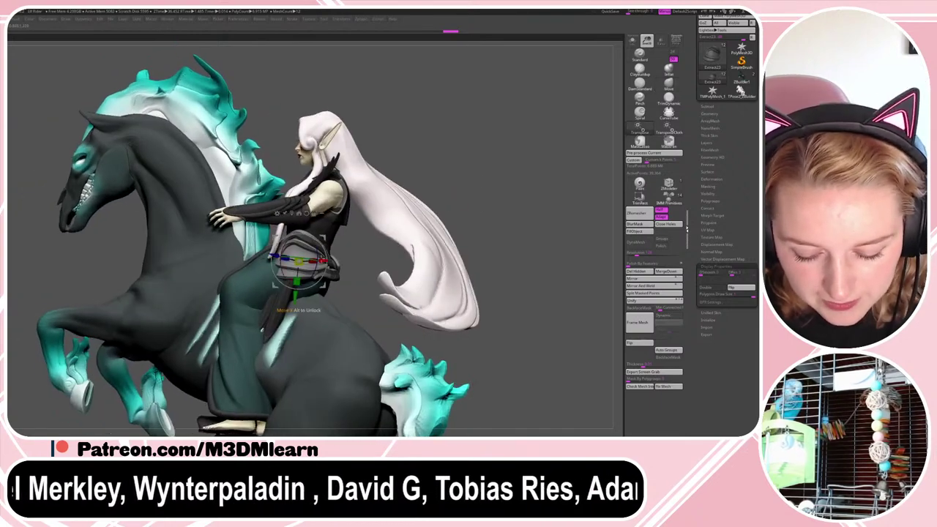
{"action": "left_click_drag", "start_coordinate": [319, 260], "coordinate": [322, 260]}
{"action": "key", "text": "q"}
{"action": "right_click_drag", "start_coordinate": [464, 201], "coordinate": [483, 227]}
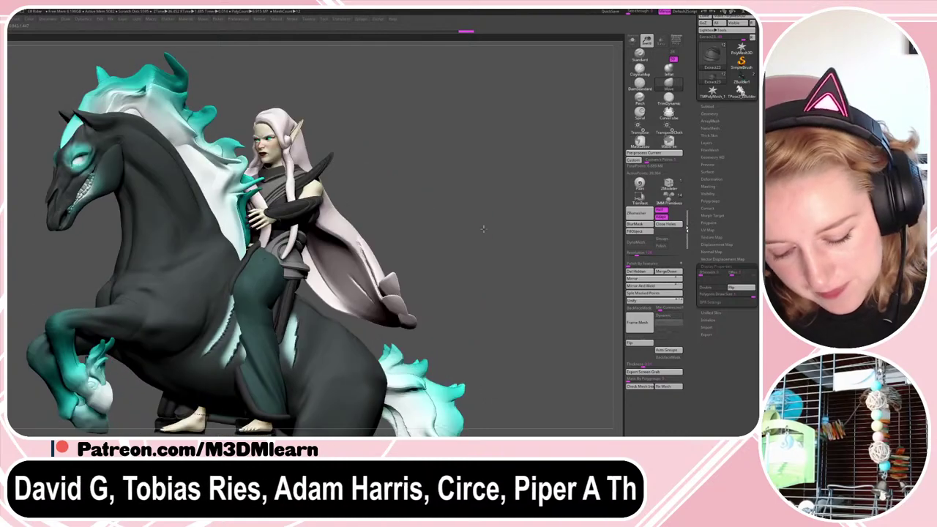
- Rotate and shift the hanging straps so they hang outside the leg cloth, behind the rider's thigh
{"action": "left_click", "coordinate": [287, 298], "text": "alt"}
{"action": "key", "text": "w"}
{"action": "left_click_drag", "start_coordinate": [453, 216], "coordinate": [417, 218]}
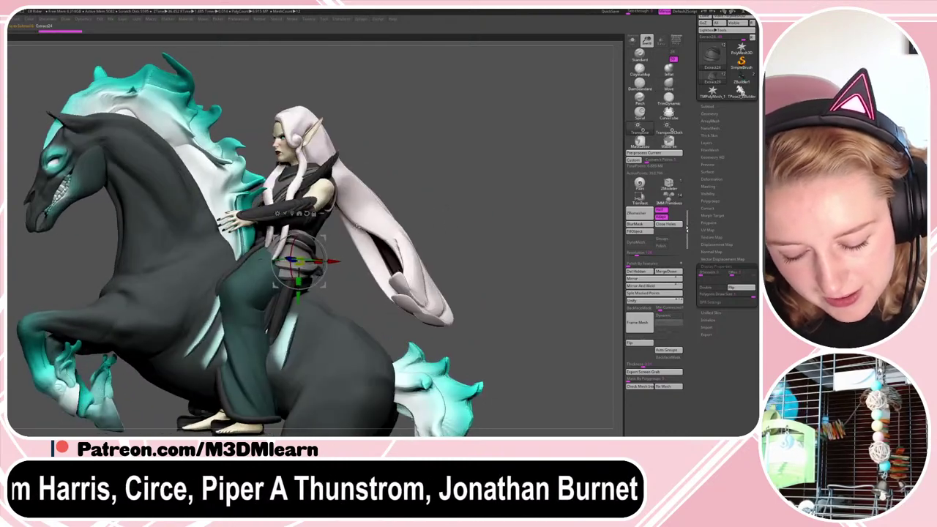
{"action": "left_click_drag", "start_coordinate": [315, 262], "coordinate": [328, 253]}
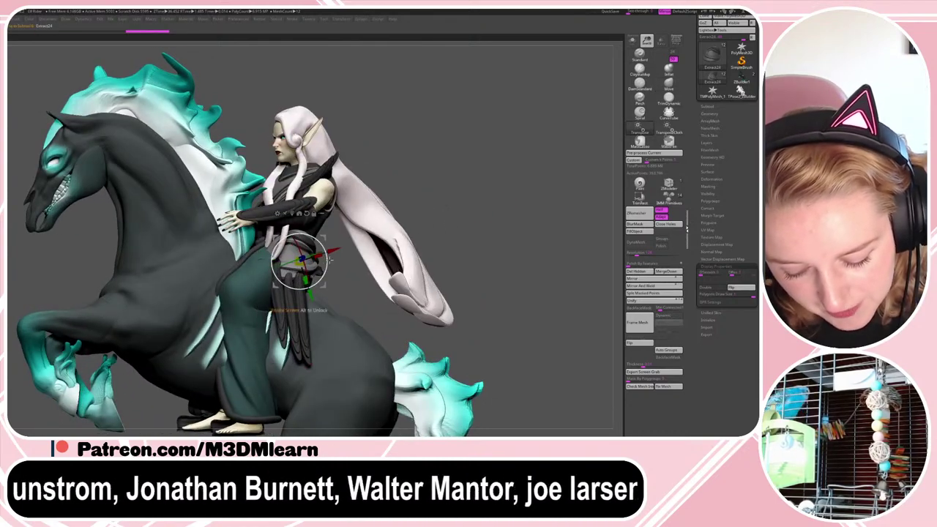
{"action": "key", "text": "q"}
{"action": "left_click_drag", "start_coordinate": [466, 229], "coordinate": [493, 238]}
{"action": "key", "text": "shift+f"}
{"action": "key", "text": "shift+f"}
{"action": "key", "text": "w"}
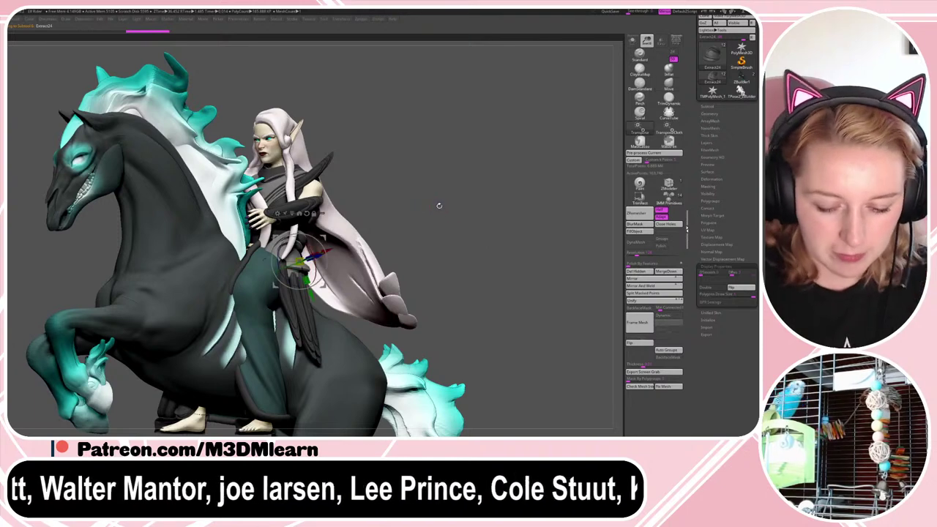
{"action": "left_click_drag", "start_coordinate": [319, 257], "coordinate": [317, 256]}
{"action": "key", "text": "q"}
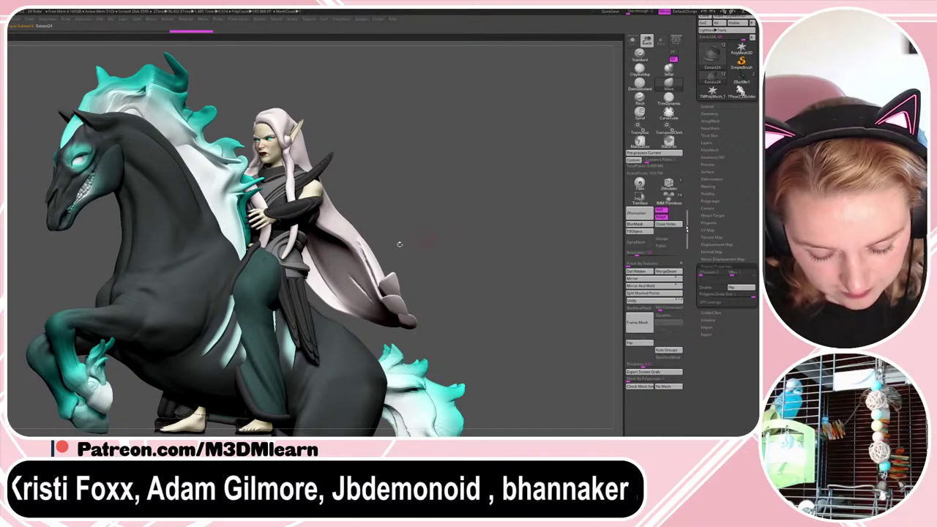
- Reshape the front edge of the rider's green leg cloth along her lower leg with the Move brush
{"action": "left_click", "coordinate": [259, 323], "text": "alt"}
{"action": "key", "text": "shift+f"}
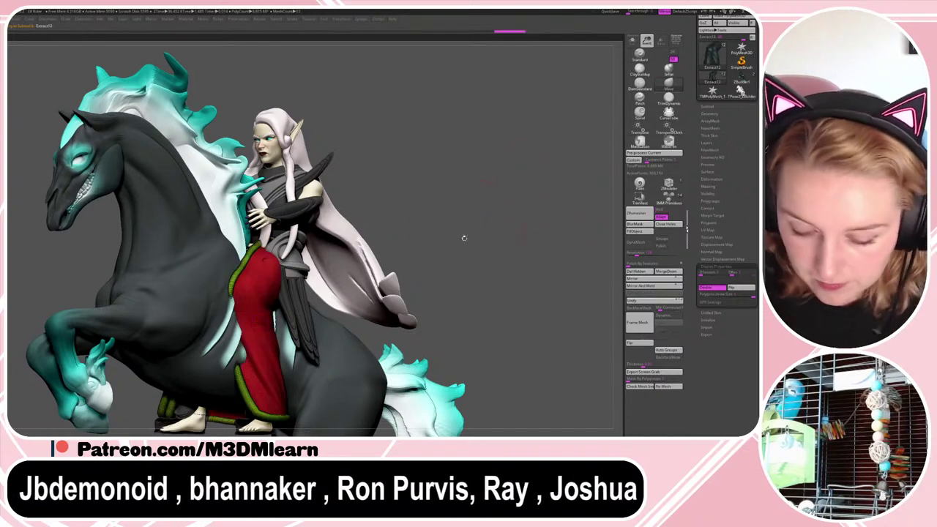
{"action": "key", "text": "shift+f"}
{"action": "right_click", "coordinate": [470, 237]}
{"action": "left_click_drag", "start_coordinate": [470, 237], "coordinate": [524, 240]}
{"action": "left_click_drag", "start_coordinate": [247, 328], "coordinate": [266, 347]}
{"action": "left_click_drag", "start_coordinate": [540, 226], "coordinate": [489, 233]}
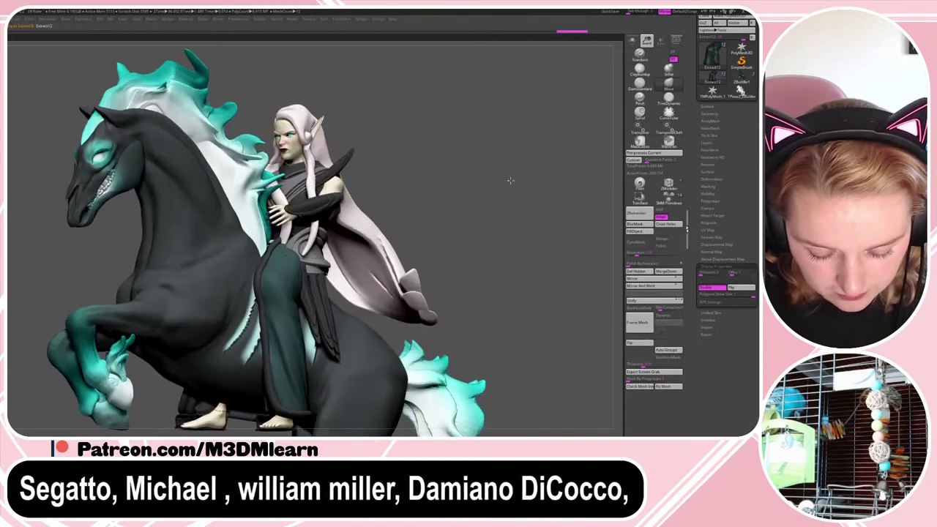
- Select the pants with wrappings subtool at the rider's feet and flip the object
{"action": "left_click_drag", "start_coordinate": [511, 181], "coordinate": [523, 118], "text": "alt"}
{"action": "left_click", "coordinate": [278, 352], "text": "alt"}
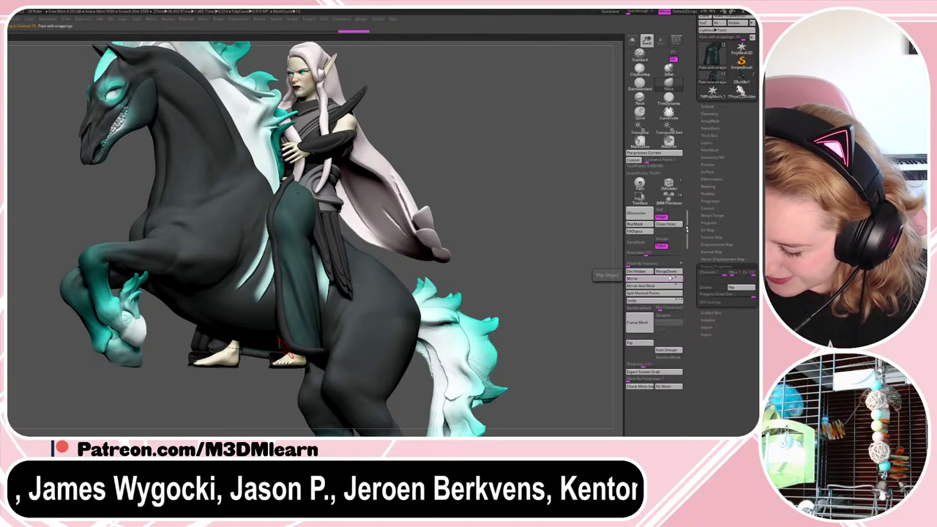
{"action": "left_click", "coordinate": [671, 278]}
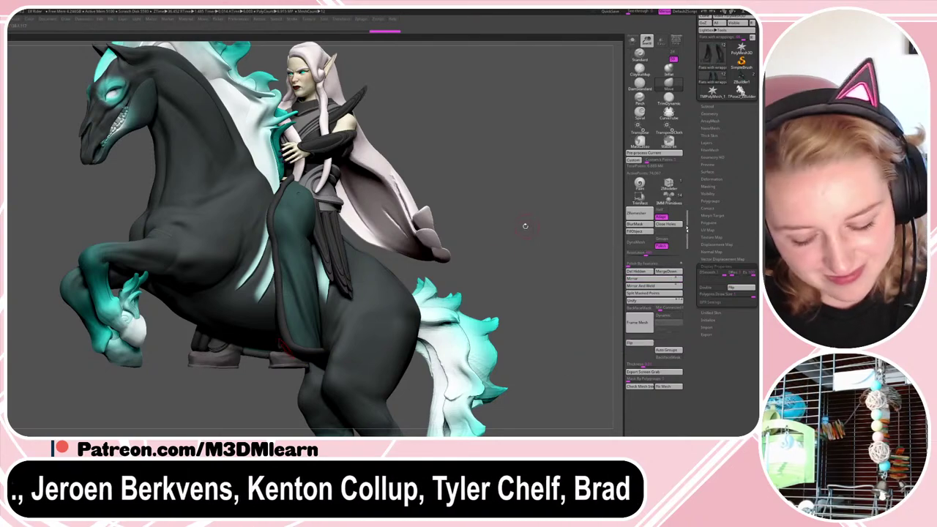
{"action": "left_click_drag", "start_coordinate": [573, 208], "coordinate": [423, 299], "text": "ctrl"}
{"action": "key", "text": "shift+f"}
{"action": "key", "text": "shift+f"}
- Reshape the green leg cloth around the rider's thigh and knee with an enlarged Move brush
{"action": "left_click", "coordinate": [299, 191], "text": "alt"}
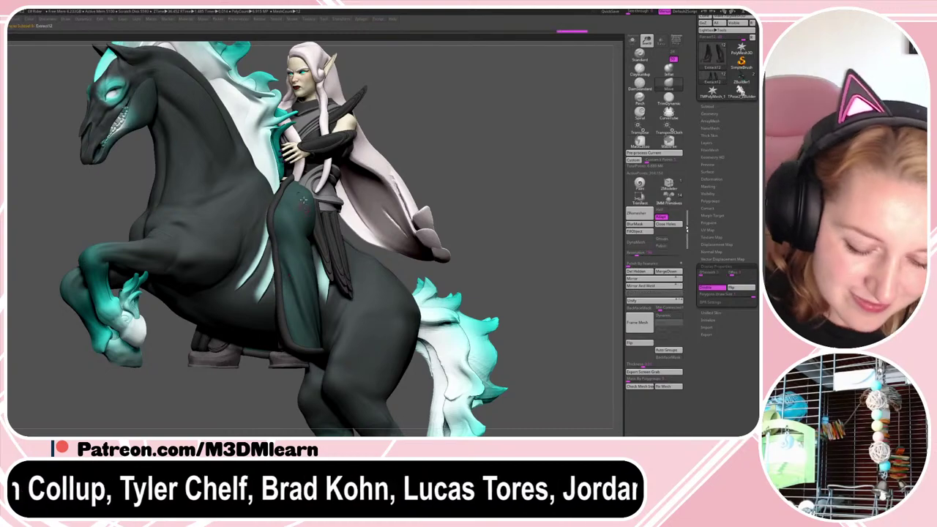
{"action": "key", "text": "b"}
{"action": "key", "text": "m"}
{"action": "key", "text": "v"}
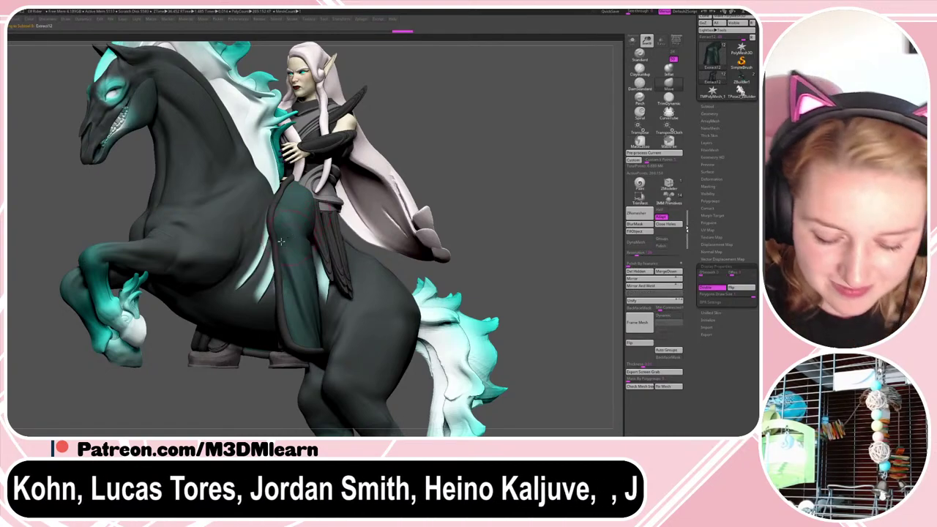
{"action": "key", "text": "bracketright"}
{"action": "right_click", "coordinate": [258, 279]}
{"action": "left_click_drag", "start_coordinate": [278, 248], "coordinate": [272, 247]}
{"action": "key", "text": "bracketright"}
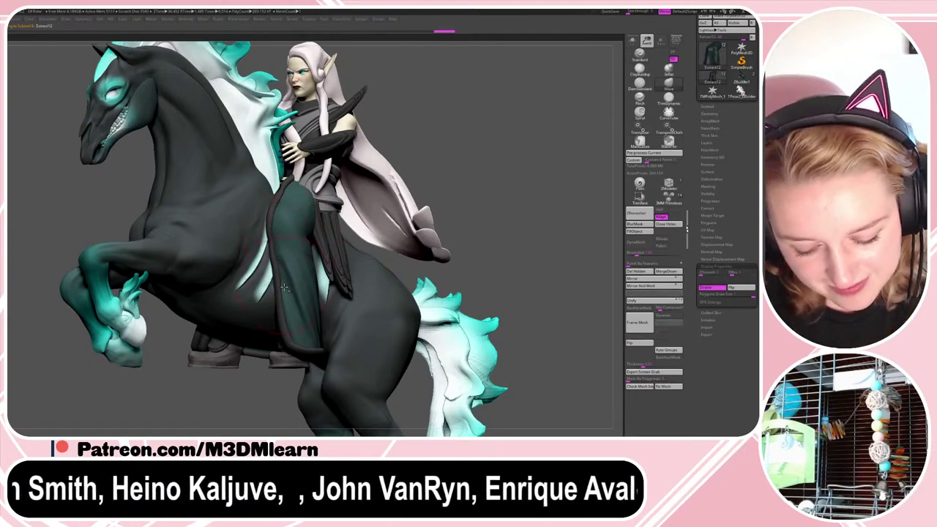
{"action": "left_click_drag", "start_coordinate": [520, 201], "coordinate": [523, 185], "text": "alt"}
{"action": "left_click_drag", "start_coordinate": [285, 244], "coordinate": [279, 243]}
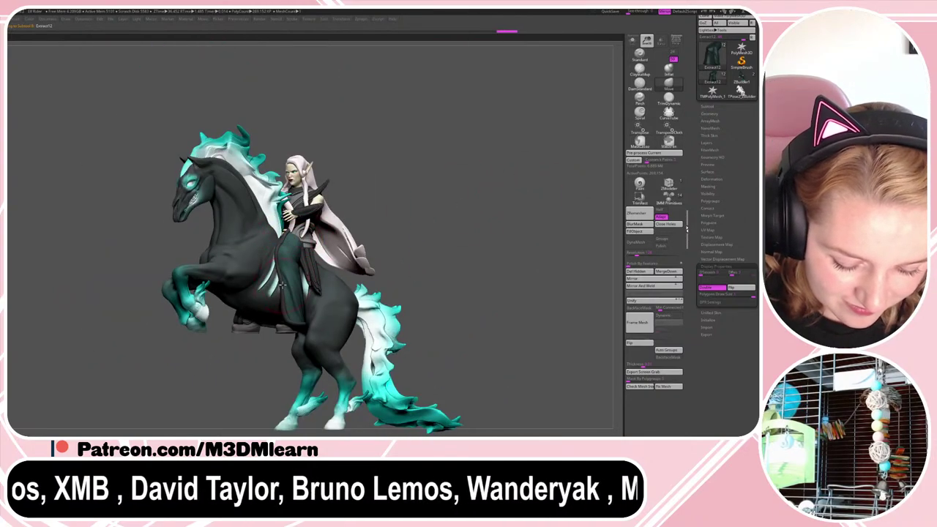
- Select the rider's hair subtool and switch to the CurveTube brush for drawing reins
{"action": "mouse_move", "coordinate": [477, 240]}
{"action": "left_mouse_down", "text": "alt"}
{"action": "mouse_move", "coordinate": [473, 282]}
{"action": "mouse_move", "coordinate": [466, 261]}
{"action": "mouse_move", "coordinate": [464, 284]}
{"action": "mouse_move", "coordinate": [469, 217]}
{"action": "mouse_move", "coordinate": [476, 225]}
{"action": "mouse_move", "coordinate": [462, 227]}
{"action": "mouse_move", "coordinate": [440, 203]}
{"action": "mouse_move", "coordinate": [472, 241]}
{"action": "left_mouse_up", "text": "alt"}
{"action": "key", "text": "space"}
{"action": "key", "text": "space"}
{"action": "left_click", "coordinate": [339, 280], "text": "alt"}
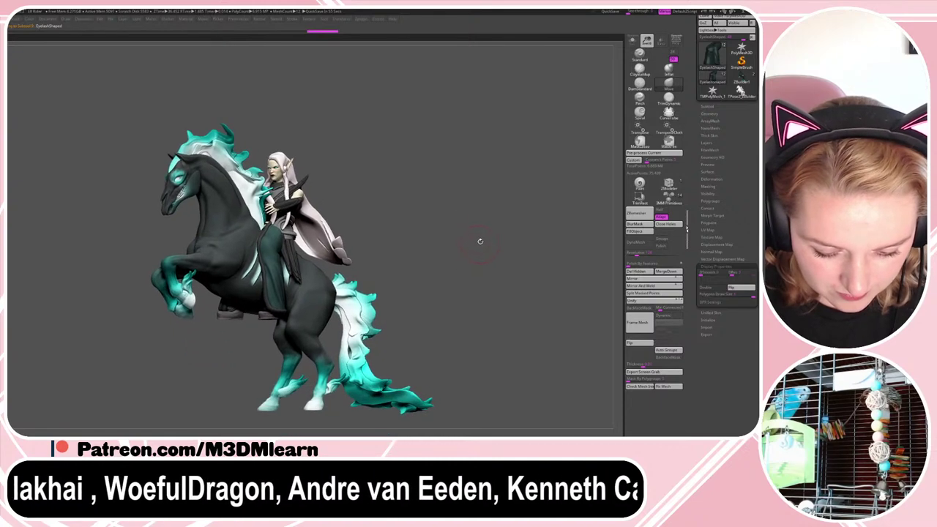
{"action": "left_click", "coordinate": [322, 233], "text": "alt"}
{"action": "key", "text": "shift+f"}
{"action": "key", "text": "shift+f"}
{"action": "key", "text": "space"}
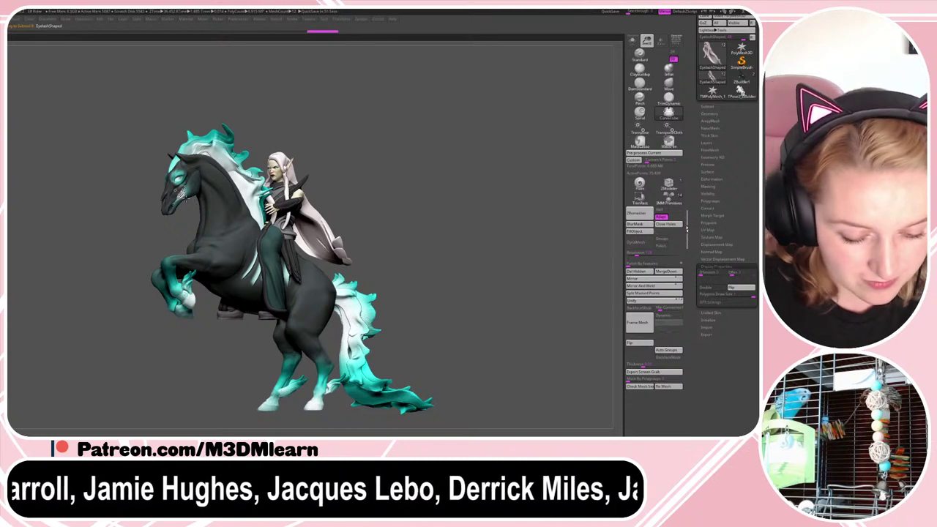
- Try to draw a rein tube from the horse's mouth to the rider's hand, undoing each attempt
{"action": "left_click_drag", "start_coordinate": [177, 192], "coordinate": [276, 210]}
{"action": "left_click_drag", "start_coordinate": [371, 168], "coordinate": [419, 174], "text": "alt"}
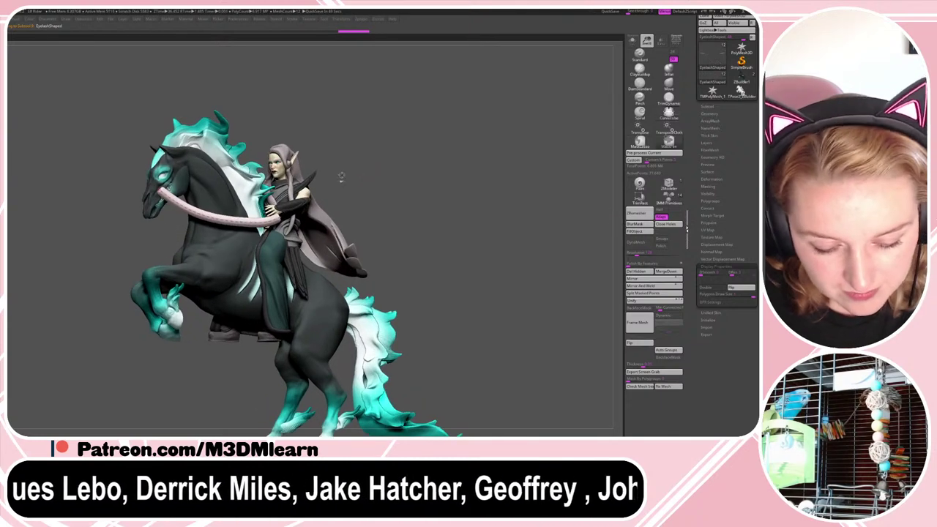
{"action": "key", "text": "ctrl+z"}
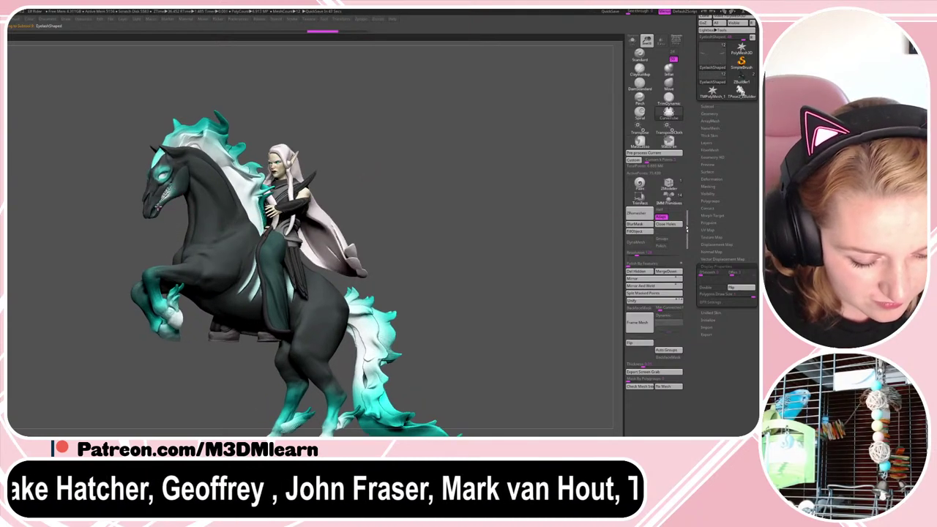
{"action": "left_click_drag", "start_coordinate": [194, 220], "coordinate": [275, 210]}
{"action": "key", "text": "ctrl+z"}
{"action": "left_click_drag", "start_coordinate": [458, 205], "coordinate": [578, 216]}
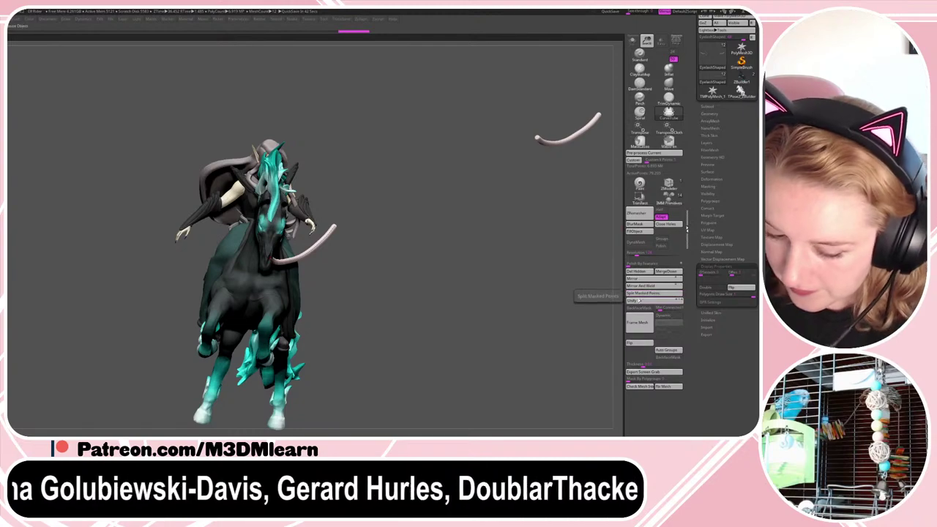
{"action": "key", "text": "ctrl+z"}
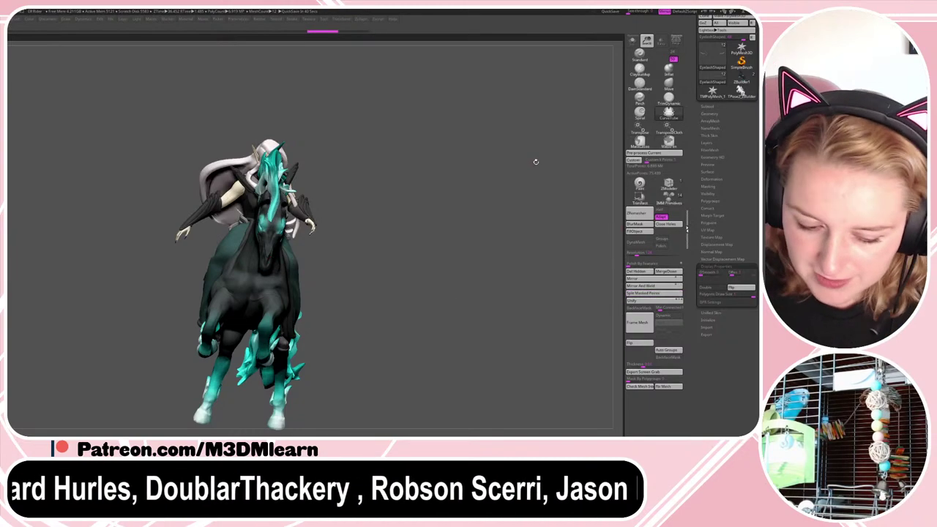
- Draw a thin curved rein tube from the horse's mouth to the rider's hand and split it into its own subtool
{"action": "mouse_move", "coordinate": [536, 162]}
{"action": "left_mouse_down"}
{"action": "mouse_move", "coordinate": [538, 149]}
{"action": "mouse_move", "coordinate": [553, 153]}
{"action": "left_mouse_up"}
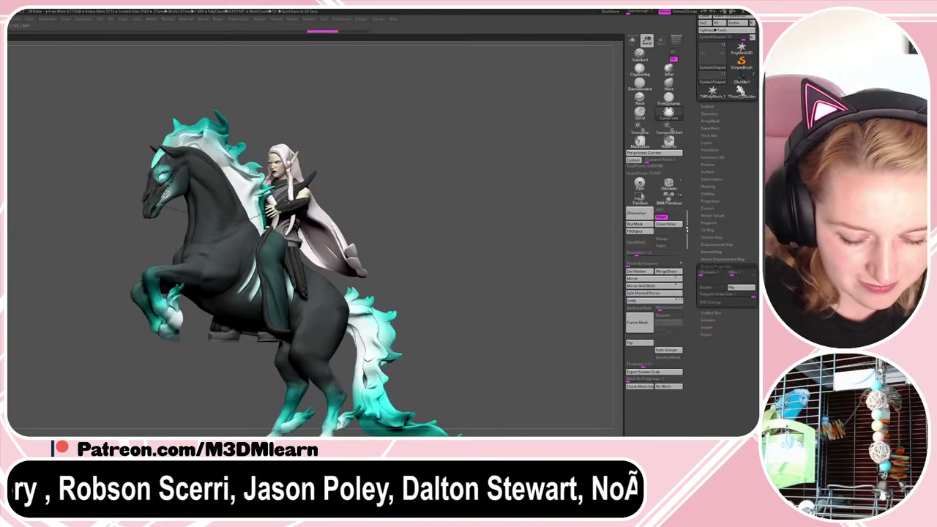
{"action": "left_click_drag", "start_coordinate": [285, 205], "coordinate": [288, 203]}
{"action": "left_click", "coordinate": [654, 293]}
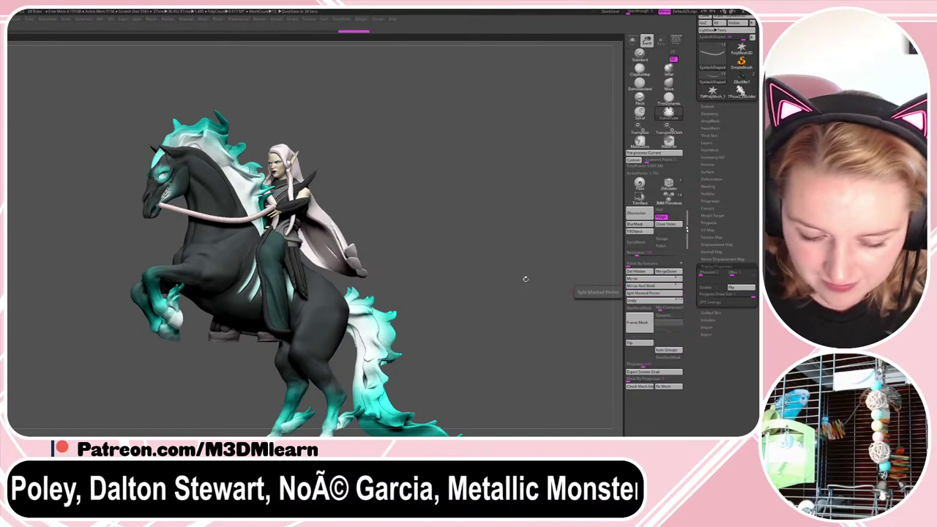
- Fill the rein with black
{"action": "key", "text": "space"}
{"action": "key", "text": "shift+f"}
{"action": "key", "text": "shift+f"}
{"action": "key", "text": "space"}
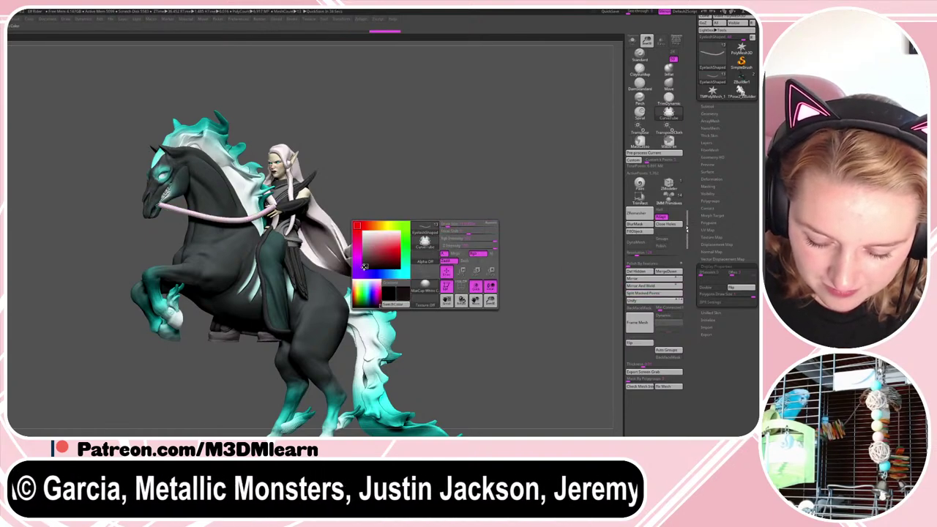
{"action": "left_click", "coordinate": [639, 231]}
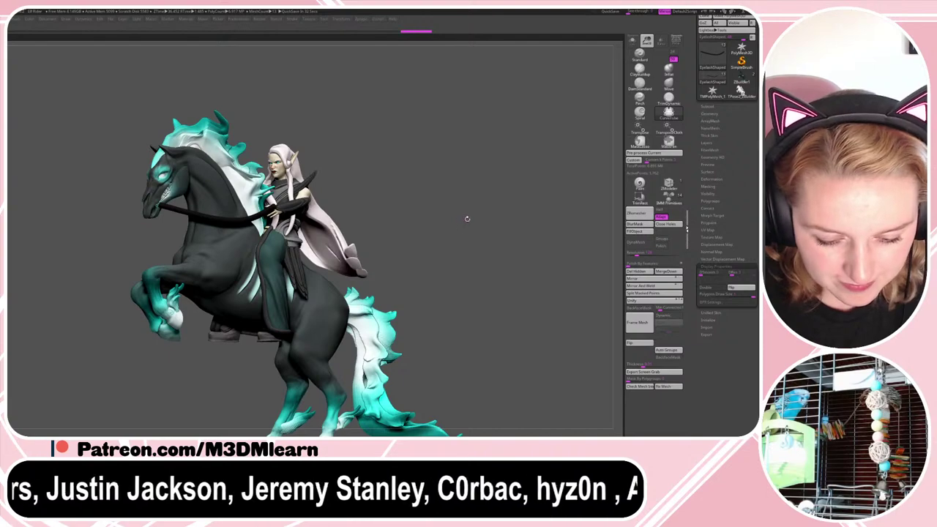
- Rotate the rein in a top view around the horse's mouth so it runs back to the rider's hand
{"action": "key", "text": "shift+f"}
{"action": "key", "text": "shift+f"}
{"action": "mouse_move", "coordinate": [473, 211]}
{"action": "left_mouse_down"}
{"action": "mouse_move", "coordinate": [474, 244]}
{"action": "mouse_move", "coordinate": [467, 228]}
{"action": "left_mouse_up"}
{"action": "key", "text": "w"}
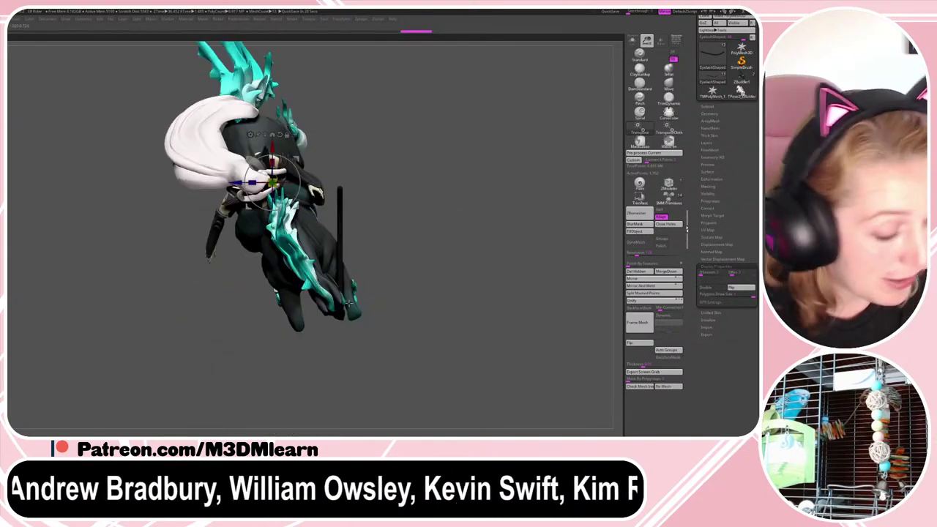
{"action": "left_click", "coordinate": [342, 281], "text": "alt"}
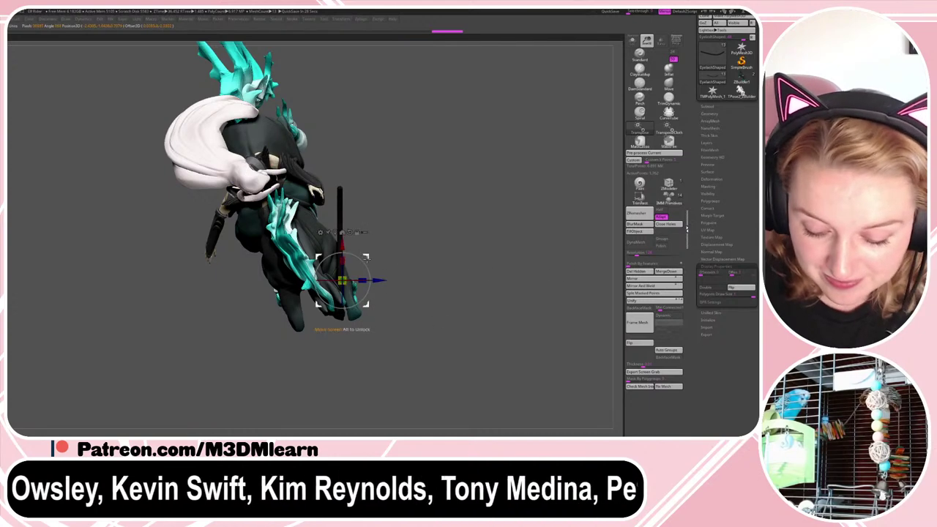
{"action": "left_click_drag", "start_coordinate": [369, 285], "coordinate": [369, 276]}
{"action": "key", "text": "q"}
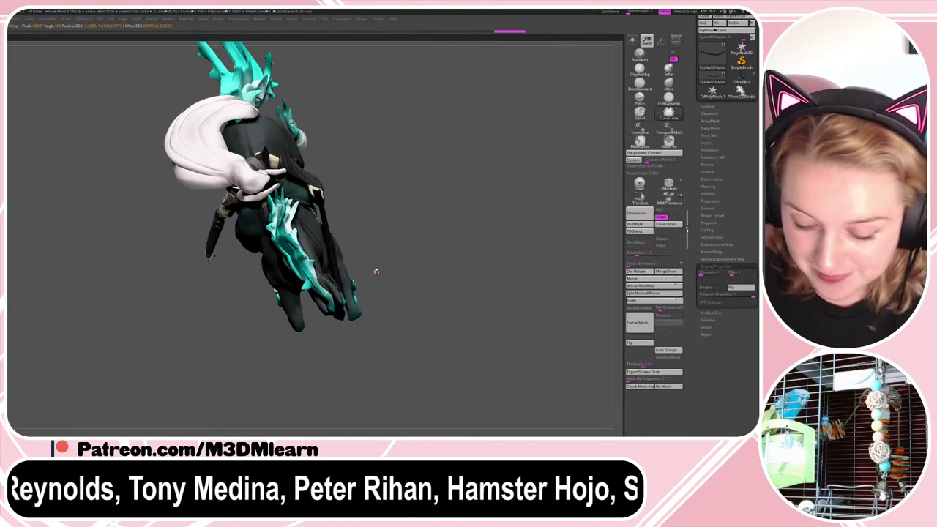
- Duplicate the rein for the opposite side of the horse's head and angle it toward the rider's other hand
{"action": "key", "text": "w"}
{"action": "left_click", "coordinate": [294, 297], "text": "alt"}
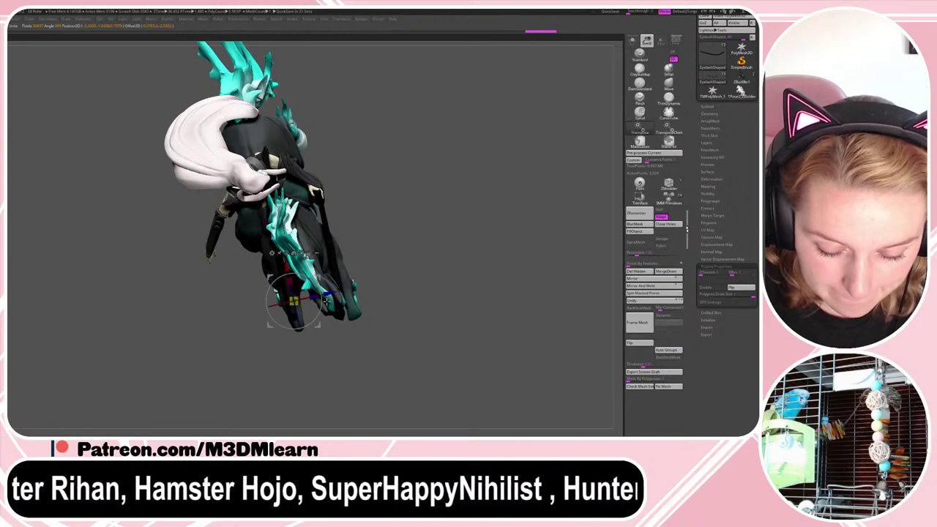
{"action": "left_click_drag", "start_coordinate": [321, 304], "coordinate": [317, 315]}
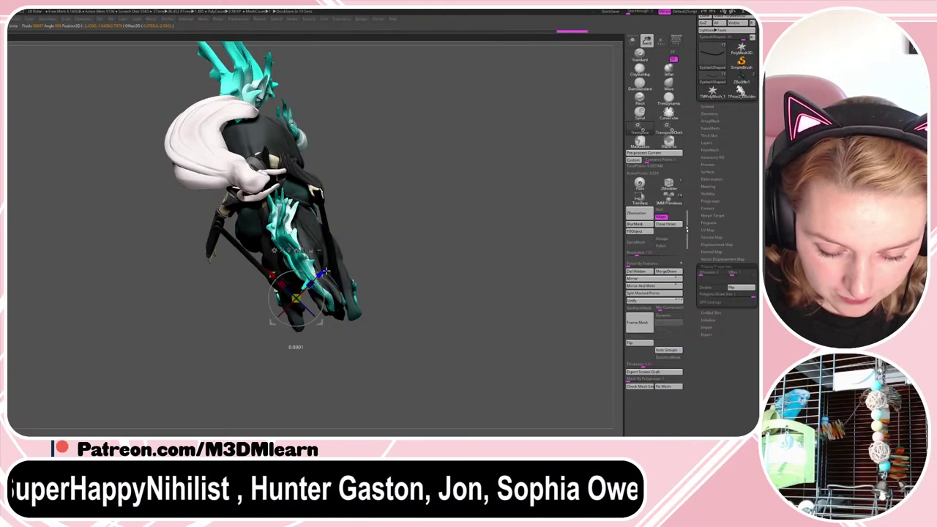
{"action": "left_click", "coordinate": [316, 285], "text": "alt"}
- Position and tilt the second rein so it runs from the horse's mouth along its neck toward the rider
{"action": "key", "text": "q"}
{"action": "left_click_drag", "start_coordinate": [353, 254], "coordinate": [440, 208]}
{"action": "key", "text": "w"}
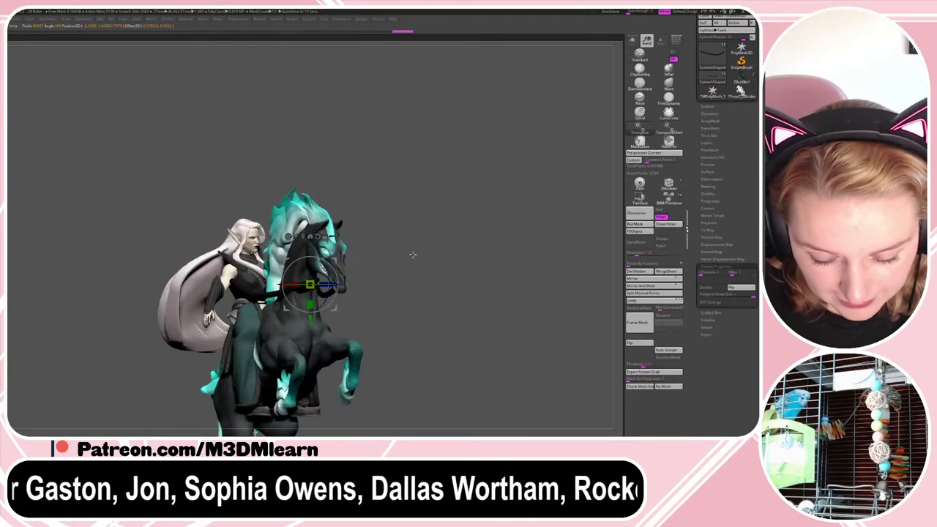
{"action": "mouse_move", "coordinate": [412, 253]}
{"action": "left_mouse_down"}
{"action": "mouse_move", "coordinate": [366, 280]}
{"action": "mouse_move", "coordinate": [344, 277]}
{"action": "mouse_move", "coordinate": [356, 266]}
{"action": "left_mouse_up"}
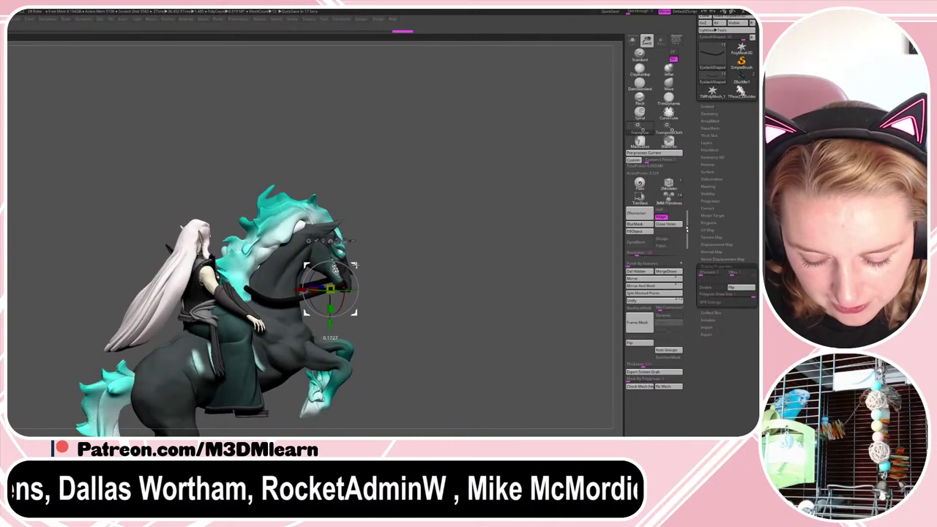
{"action": "key", "text": "q"}
{"action": "key", "text": "w"}
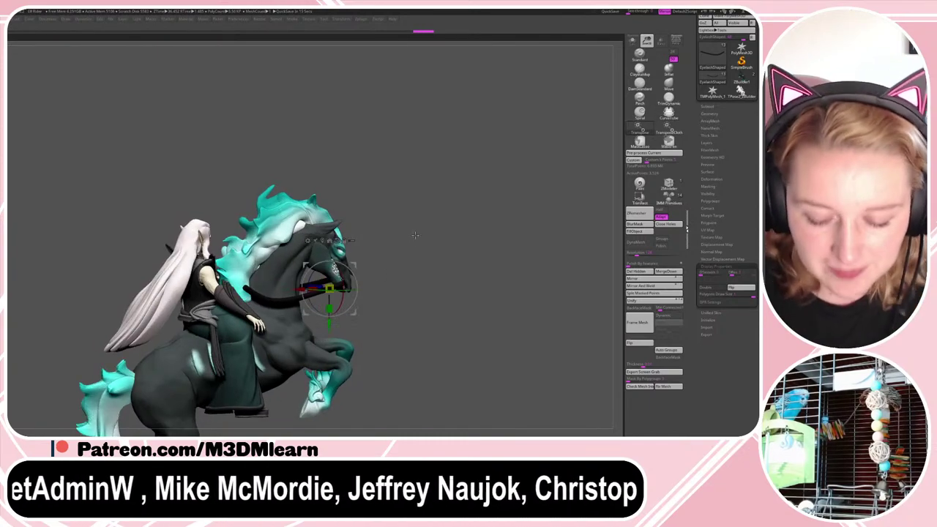
{"action": "left_click_drag", "start_coordinate": [410, 239], "coordinate": [359, 286]}
{"action": "left_click_drag", "start_coordinate": [407, 247], "coordinate": [410, 271]}
{"action": "left_click_drag", "start_coordinate": [331, 290], "coordinate": [334, 295]}
{"action": "key", "text": "q"}
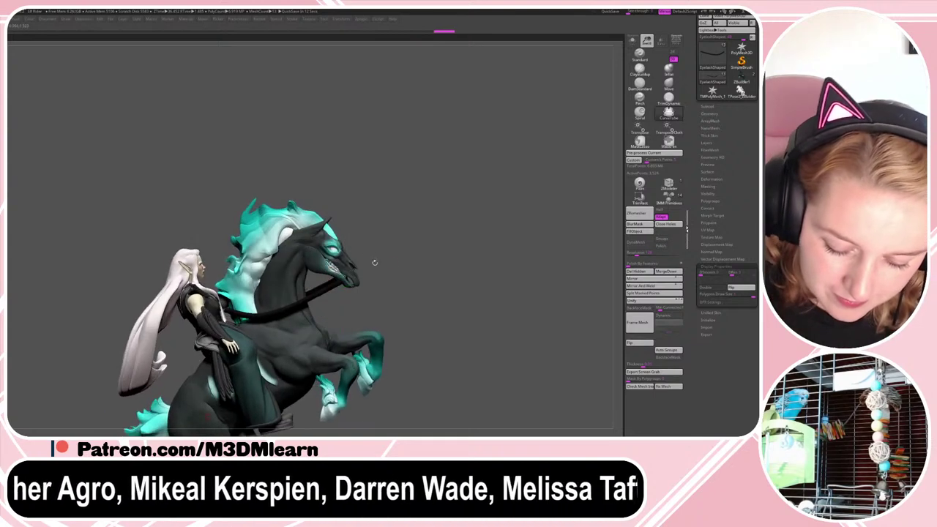
- Fine-tune the second rein's rotation and offset so it runs cleanly from the horse's mouth along the neck to the rider
{"action": "left_click_drag", "start_coordinate": [374, 262], "coordinate": [402, 280]}
{"action": "key", "text": "w"}
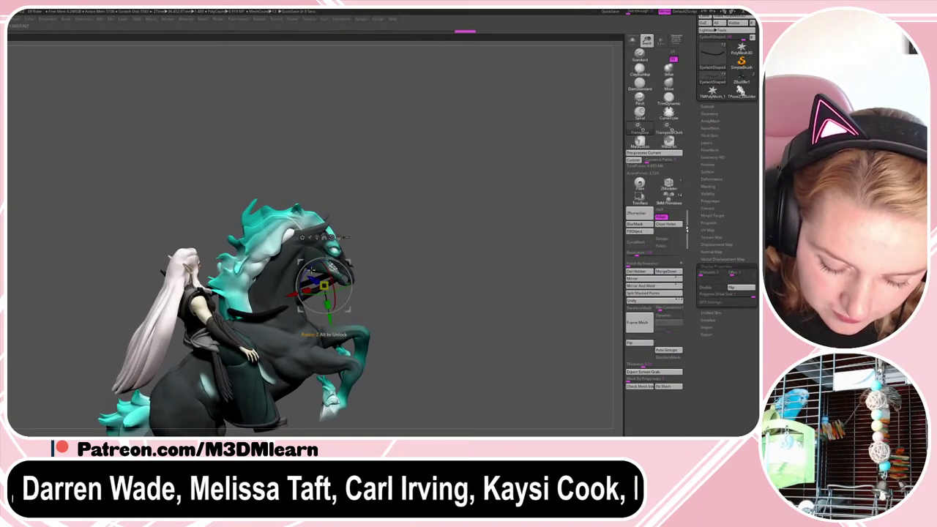
{"action": "left_click_drag", "start_coordinate": [308, 279], "coordinate": [306, 280]}
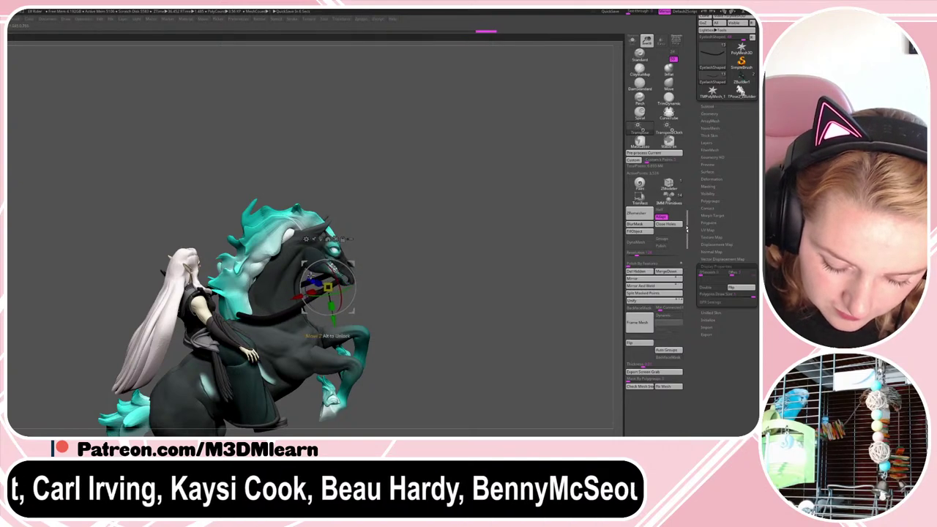
{"action": "key", "text": "q"}
{"action": "left_click_drag", "start_coordinate": [417, 225], "coordinate": [394, 221]}
{"action": "key", "text": "w"}
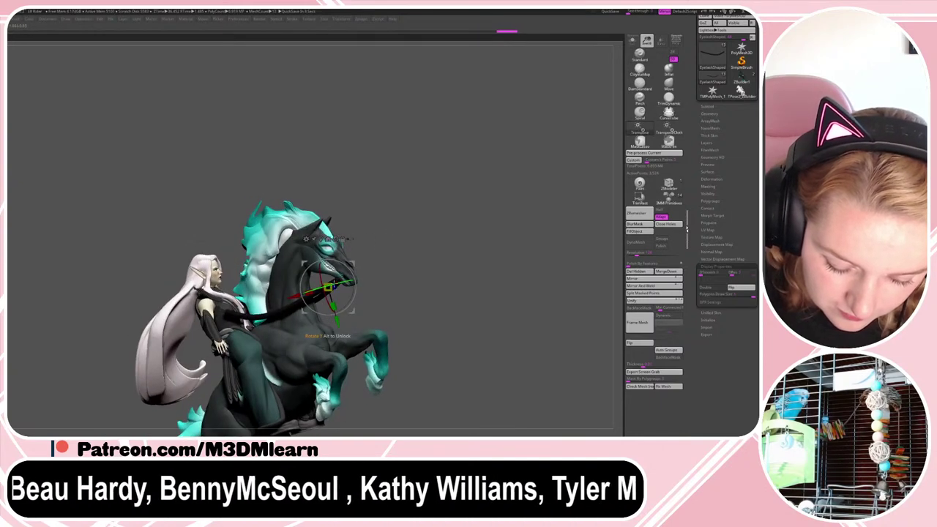
{"action": "left_click_drag", "start_coordinate": [295, 297], "coordinate": [299, 295]}
{"action": "key", "text": "q"}
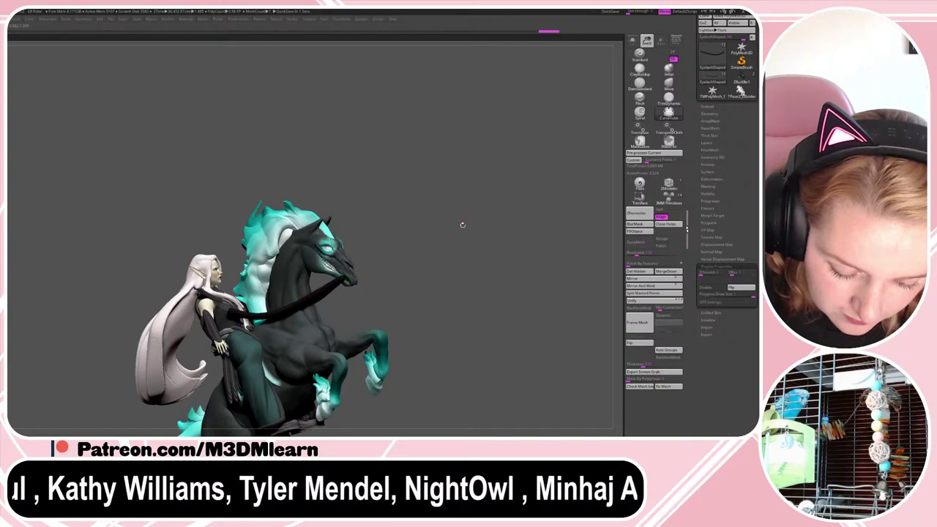
{"action": "left_click_drag", "start_coordinate": [462, 226], "coordinate": [381, 236]}
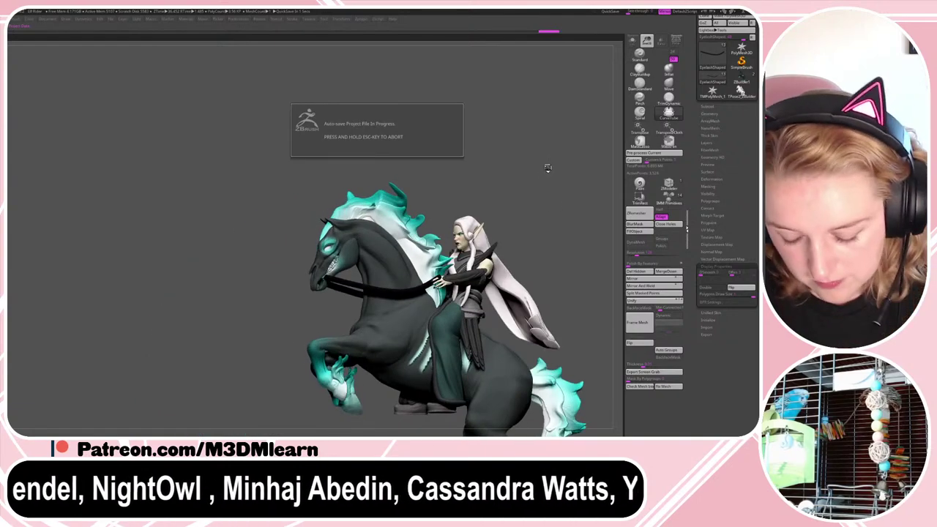
{"action": "left_click_drag", "start_coordinate": [548, 195], "coordinate": [505, 169]}
- Fill the rein on the horse's left side with black
{"action": "key", "text": "w"}
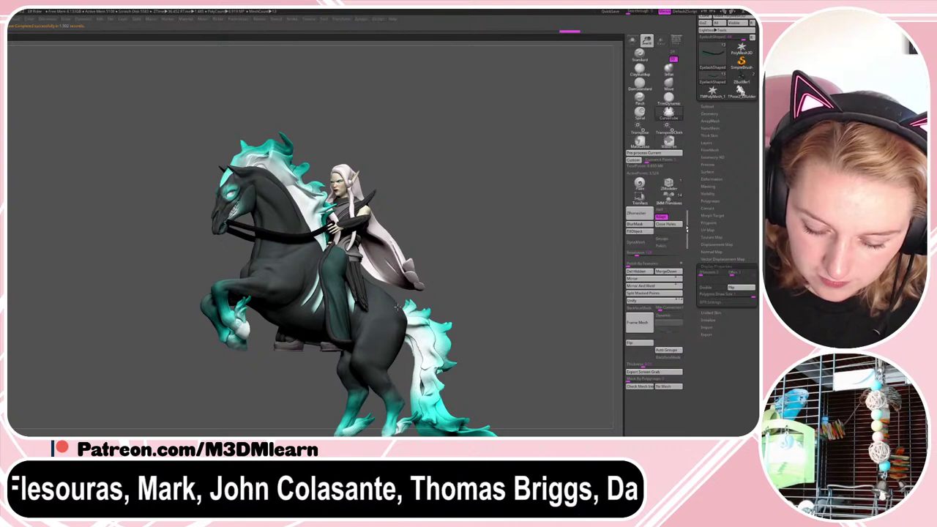
{"action": "left_click", "coordinate": [634, 232]}
{"action": "right_click", "coordinate": [536, 250]}
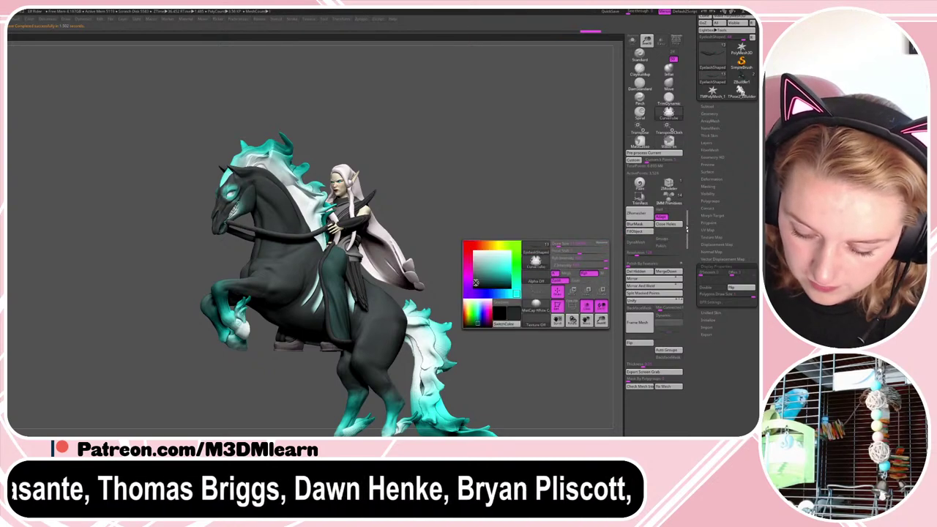
{"action": "left_click", "coordinate": [476, 285]}
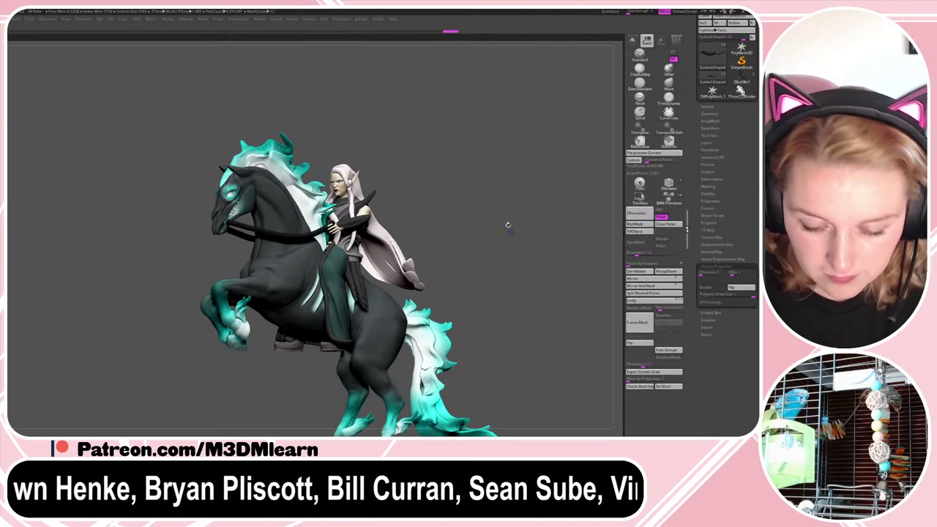
{"action": "left_click_drag", "start_coordinate": [517, 213], "coordinate": [466, 227], "text": "alt"}
- Select the rider's leg clothing and adjust it around the thigh and waist with the Move brush
{"action": "key", "text": "shift+f"}
{"action": "key", "text": "shift+f"}
{"action": "left_click", "coordinate": [341, 201], "text": "alt"}
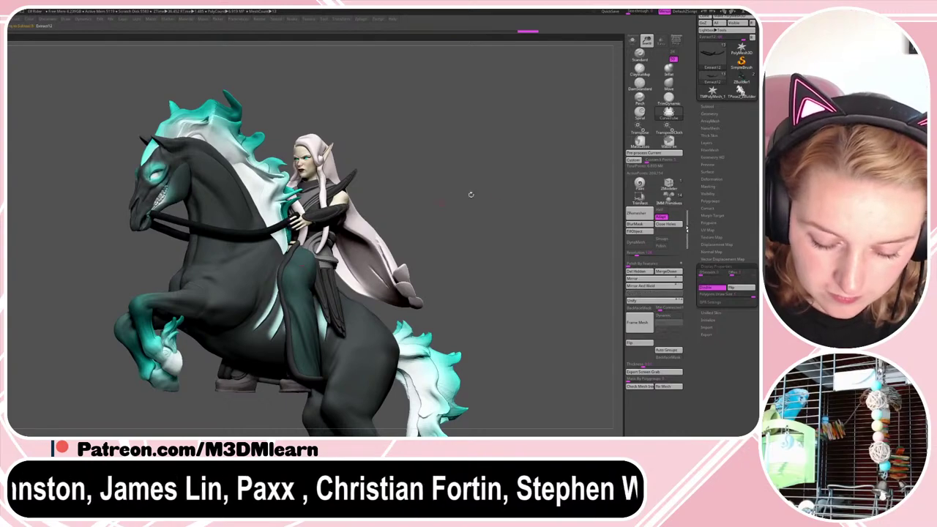
{"action": "left_click_drag", "start_coordinate": [471, 195], "coordinate": [542, 199]}
{"action": "key", "text": "shift+f"}
{"action": "key", "text": "space"}
{"action": "key", "text": "shift+f"}
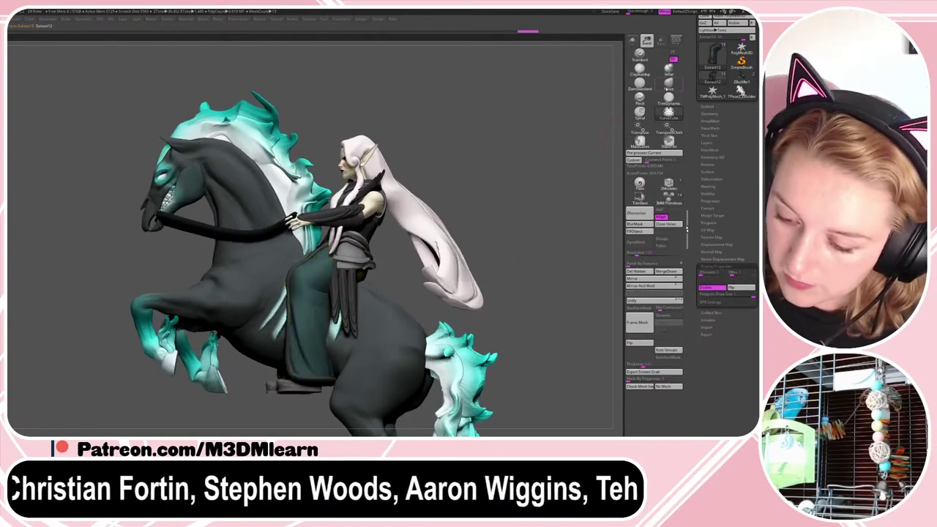
{"action": "key", "text": "b"}
{"action": "key", "text": "m"}
{"action": "key", "text": "v"}
{"action": "key", "text": "space"}
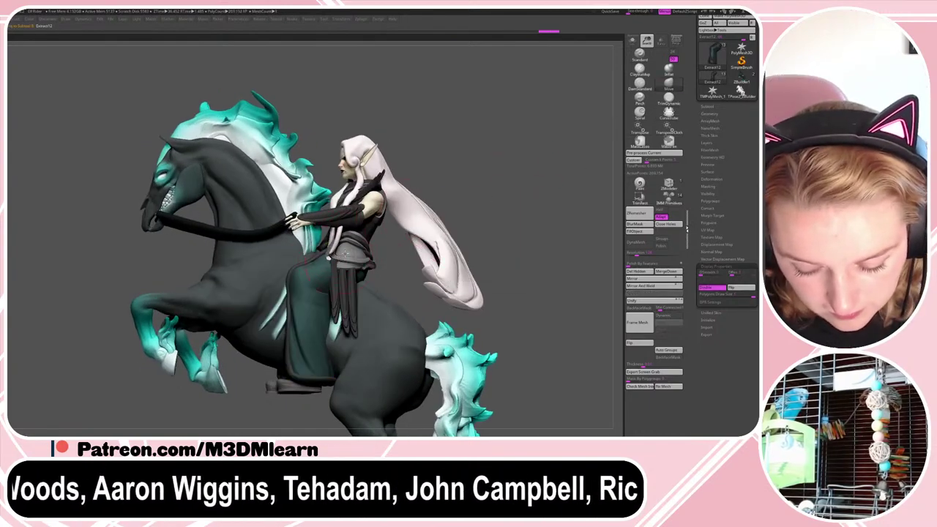
{"action": "left_click_drag", "start_coordinate": [492, 197], "coordinate": [536, 199]}
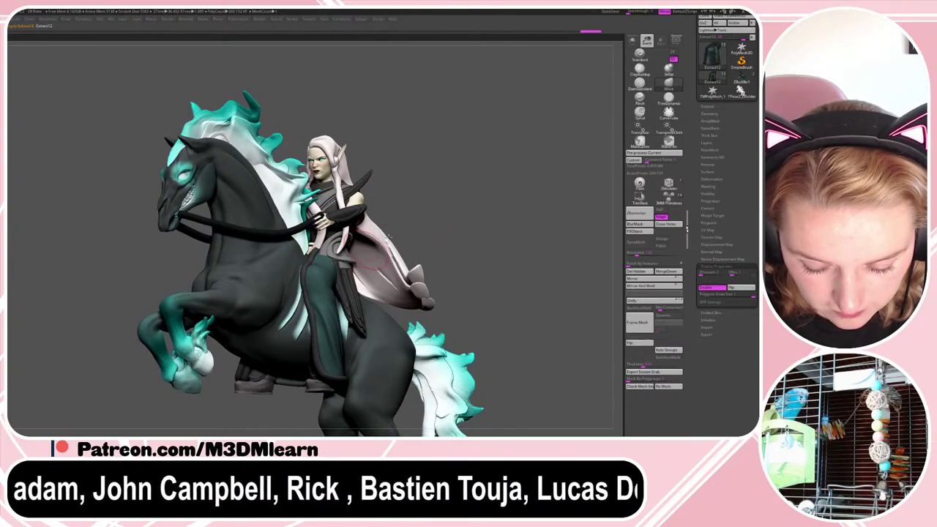
{"action": "left_click_drag", "start_coordinate": [430, 222], "coordinate": [386, 223]}
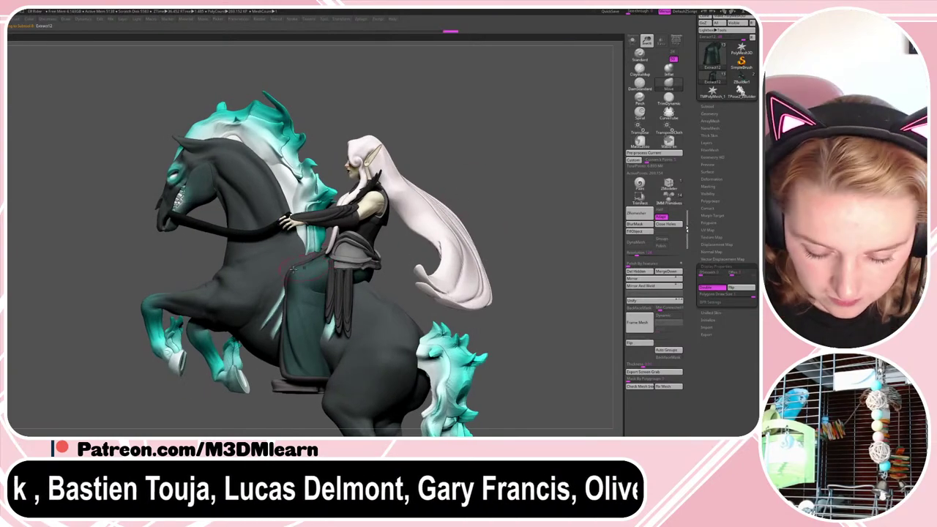
{"action": "key", "text": "space"}
{"action": "mouse_move", "coordinate": [519, 200]}
{"action": "left_mouse_down"}
{"action": "mouse_move", "coordinate": [564, 202]}
{"action": "mouse_move", "coordinate": [472, 203]}
{"action": "mouse_move", "coordinate": [519, 202]}
{"action": "left_mouse_up"}
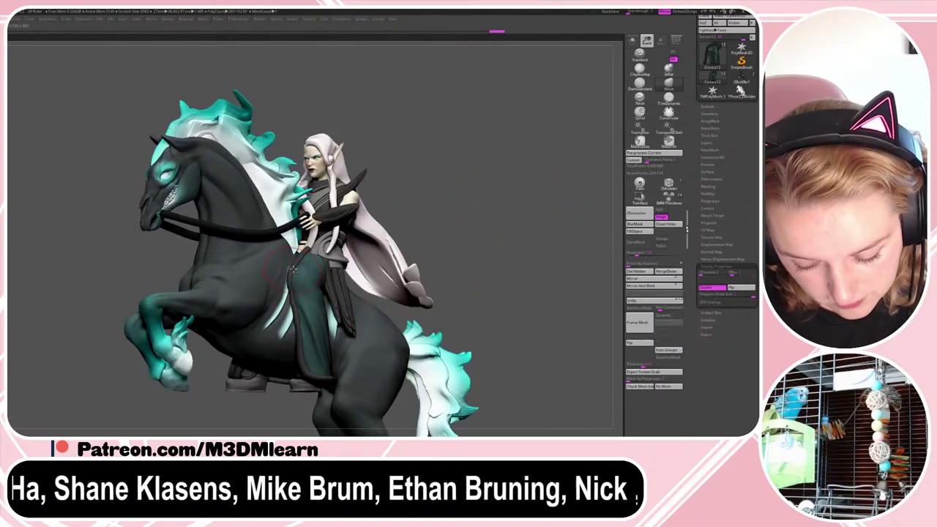
{"action": "left_click_drag", "start_coordinate": [454, 218], "coordinate": [488, 221]}
- Turn on perspective and frame the whole horse and rider
{"action": "right_click", "coordinate": [268, 331]}
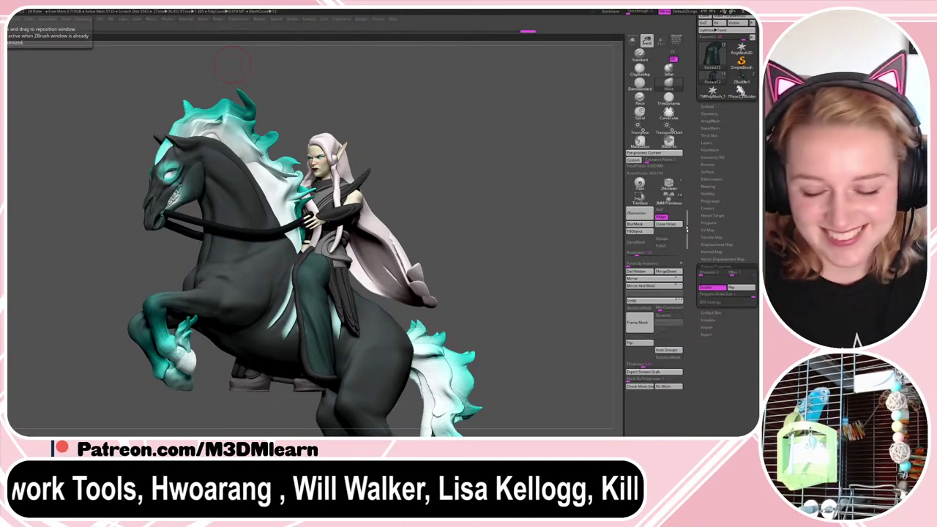
{"action": "key", "text": "p"}
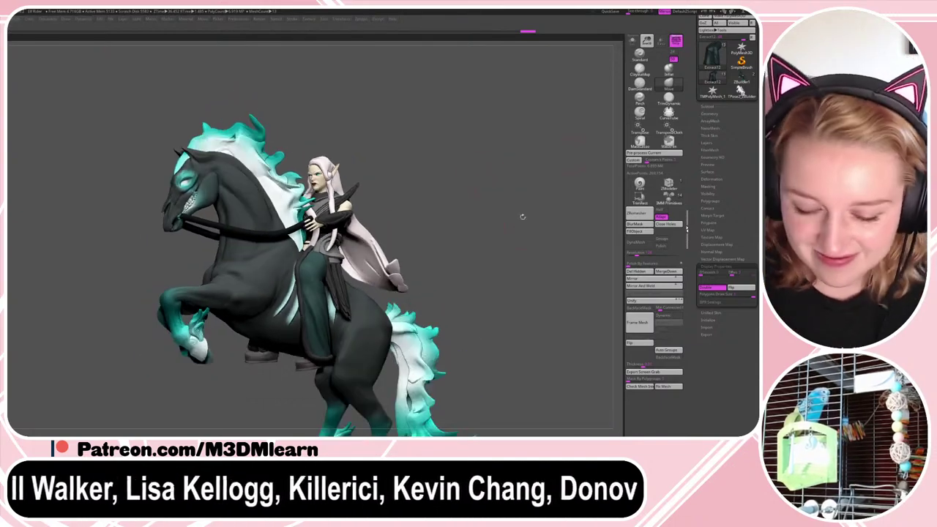
{"action": "mouse_move", "coordinate": [521, 216]}
{"action": "left_mouse_down", "text": "alt"}
{"action": "mouse_move", "coordinate": [526, 223]}
{"action": "mouse_move", "coordinate": [517, 205]}
{"action": "mouse_move", "coordinate": [517, 213]}
{"action": "left_mouse_up", "text": "alt"}
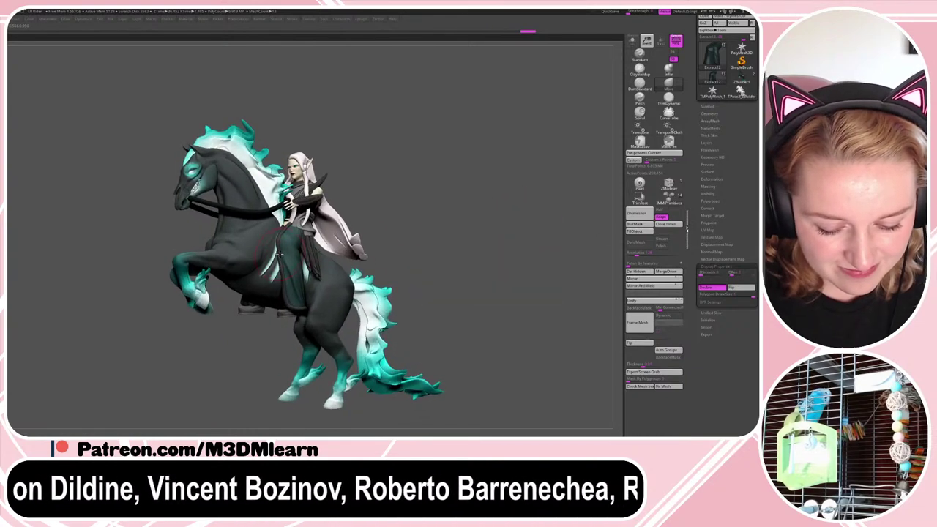
{"action": "right_click", "coordinate": [470, 213]}
{"action": "left_click", "coordinate": [470, 214], "text": "ctrl"}
{"action": "left_click", "coordinate": [470, 218], "text": "ctrl"}
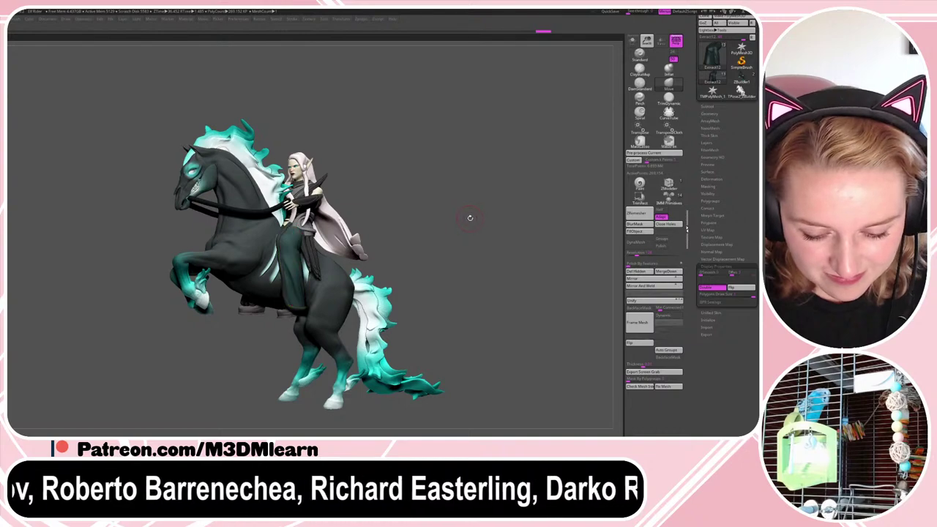
{"action": "right_click", "coordinate": [470, 218]}
- Delete the sash piece with its hanging straps on the rider's right hip
{"action": "mouse_move", "coordinate": [476, 217]}
{"action": "left_mouse_down"}
{"action": "mouse_move", "coordinate": [438, 218]}
{"action": "mouse_move", "coordinate": [475, 210]}
{"action": "mouse_move", "coordinate": [446, 206]}
{"action": "mouse_move", "coordinate": [477, 224]}
{"action": "mouse_move", "coordinate": [517, 216]}
{"action": "mouse_move", "coordinate": [518, 239]}
{"action": "mouse_move", "coordinate": [533, 207]}
{"action": "left_mouse_up"}
{"action": "left_click", "coordinate": [465, 214], "text": "ctrl"}
{"action": "left_click", "coordinate": [466, 214], "text": "ctrl"}
{"action": "left_click", "coordinate": [272, 210], "text": "alt"}
{"action": "key", "text": "shift+f"}
{"action": "key", "text": "shift+f"}
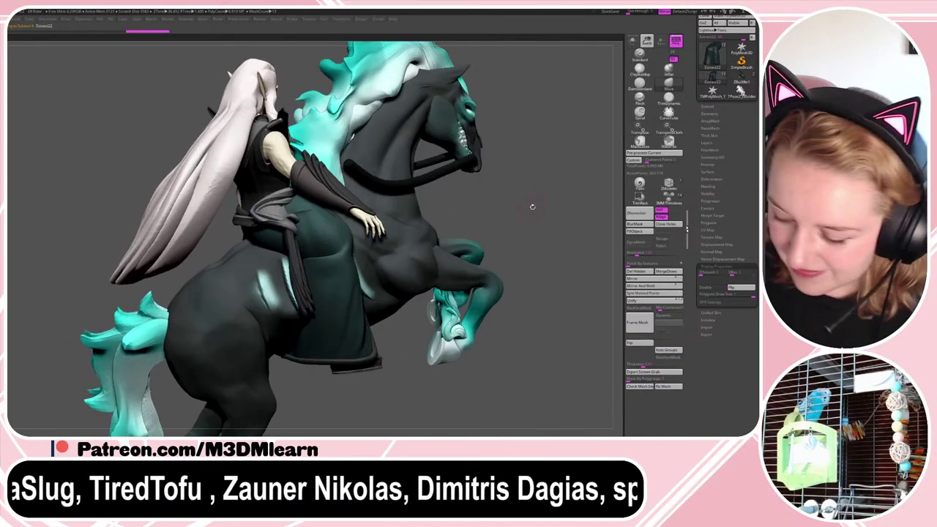
{"action": "left_click", "coordinate": [712, 108]}
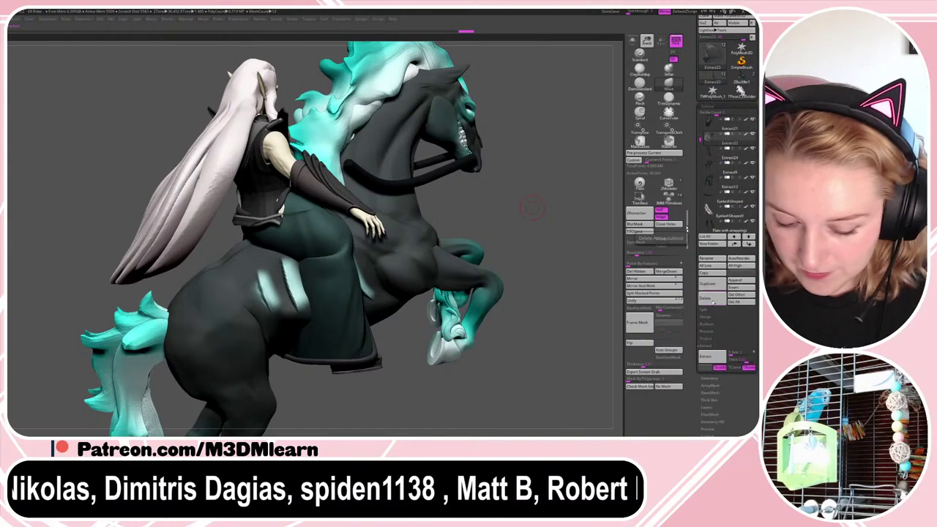
{"action": "key", "text": "shift+f"}
- Duplicate the hip armor on the rider's left hip and mirror the copy
{"action": "left_click_drag", "start_coordinate": [538, 219], "coordinate": [637, 230]}
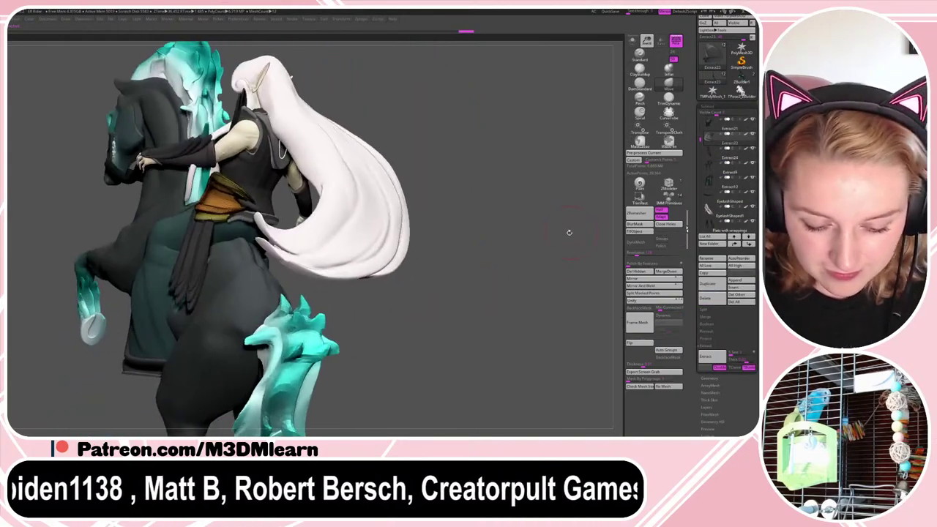
{"action": "key", "text": "shift+f"}
{"action": "key", "text": "ctrl+shift+d"}
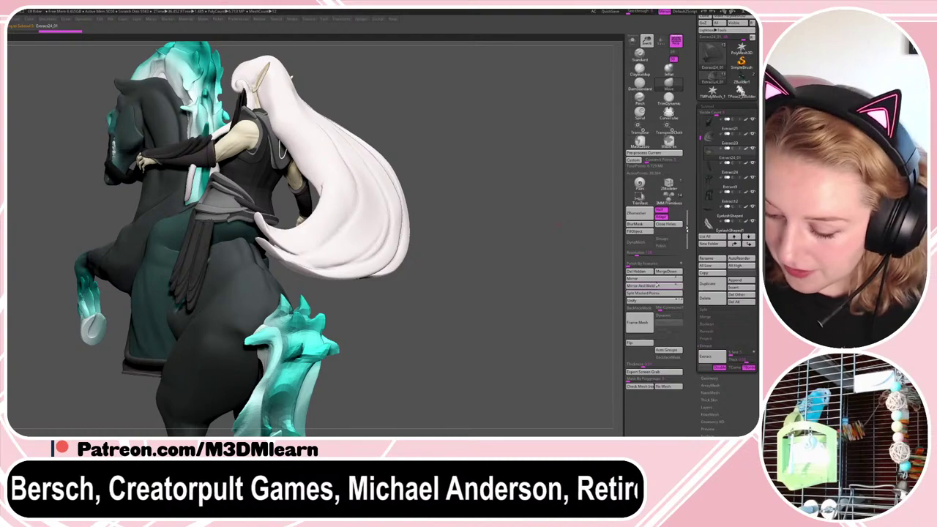
{"action": "left_click", "coordinate": [640, 280]}
- Move the mirrored hip armor back onto the rider's right hip, checking its placement from above
{"action": "left_click_drag", "start_coordinate": [510, 224], "coordinate": [523, 272]}
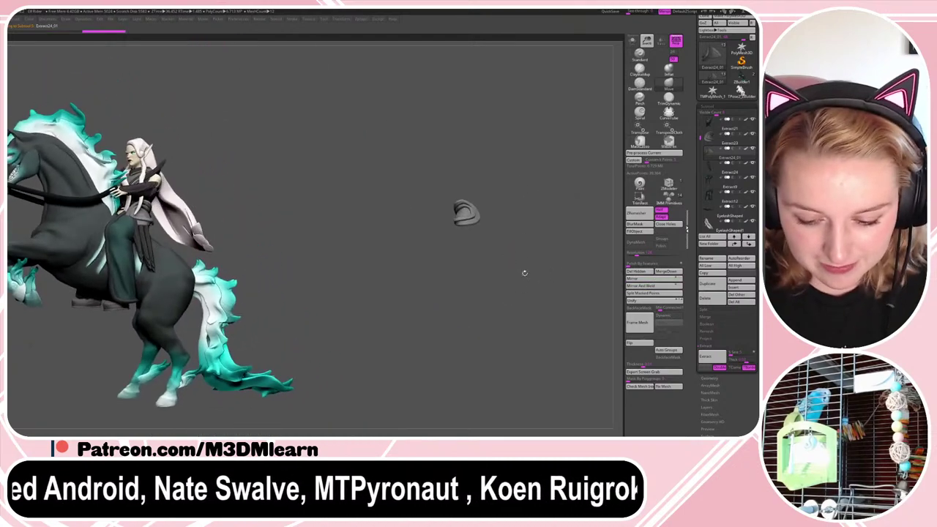
{"action": "key", "text": "w"}
{"action": "left_click", "coordinate": [466, 213], "text": "alt"}
{"action": "left_click_drag", "start_coordinate": [503, 210], "coordinate": [140, 236]}
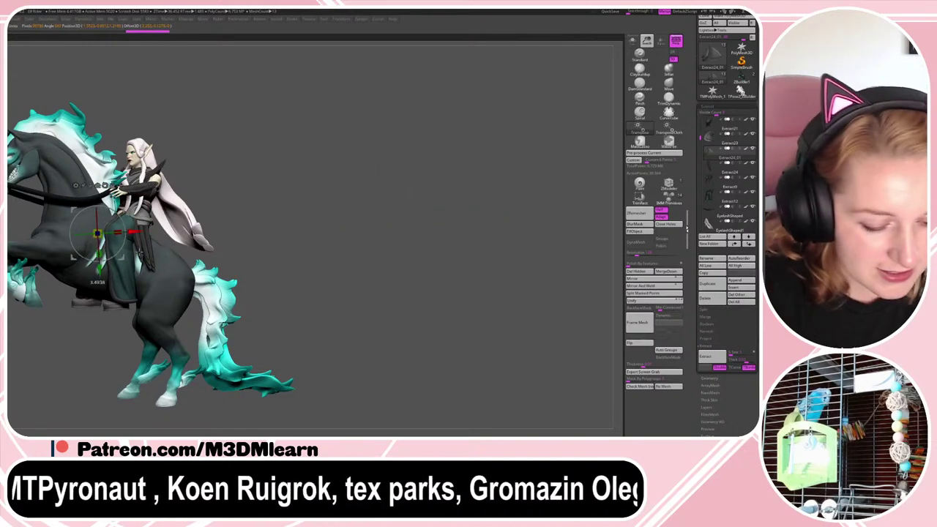
{"action": "left_click_drag", "start_coordinate": [341, 209], "coordinate": [575, 346]}
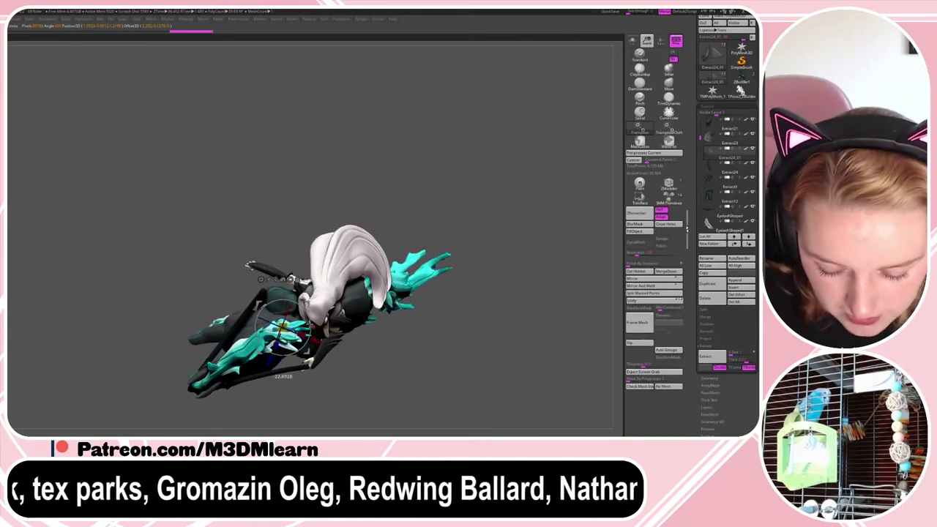
{"action": "key", "text": "q"}
{"action": "mouse_move", "coordinate": [502, 295]}
{"action": "left_mouse_down"}
{"action": "mouse_move", "coordinate": [577, 226]}
{"action": "mouse_move", "coordinate": [539, 260]}
{"action": "left_mouse_up"}
- Reposition, scale and rotate the copied hip armor so it fits against the rider's right hip
{"action": "key", "text": "w"}
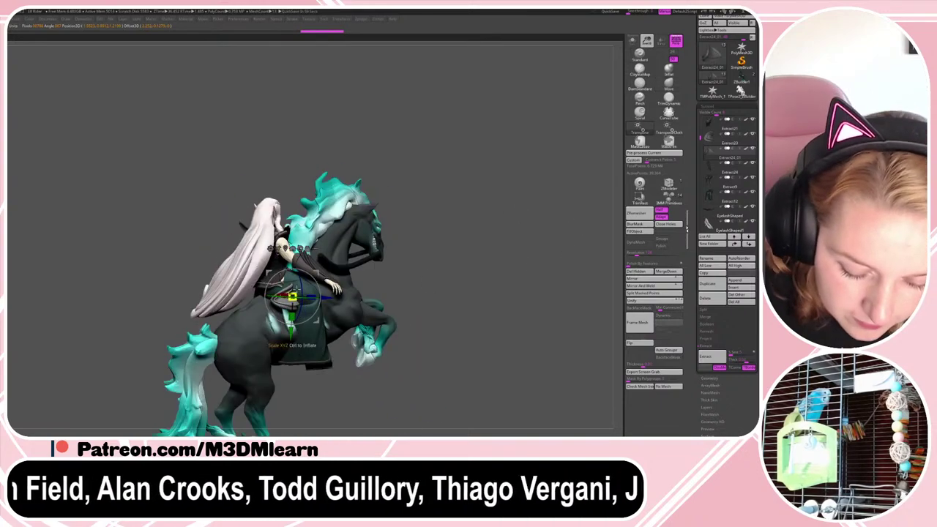
{"action": "left_click_drag", "start_coordinate": [290, 328], "coordinate": [285, 305]}
{"action": "key", "text": "q"}
{"action": "left_click_drag", "start_coordinate": [450, 239], "coordinate": [462, 302], "text": "alt"}
{"action": "key", "text": "w"}
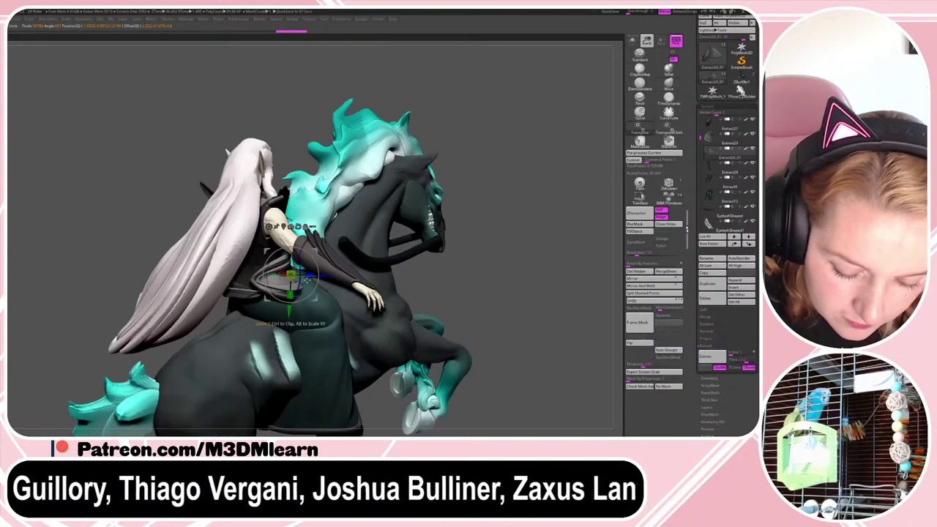
{"action": "mouse_move", "coordinate": [299, 278]}
{"action": "left_mouse_down"}
{"action": "mouse_move", "coordinate": [284, 276]}
{"action": "mouse_move", "coordinate": [319, 274]}
{"action": "mouse_move", "coordinate": [308, 308]}
{"action": "left_mouse_up"}
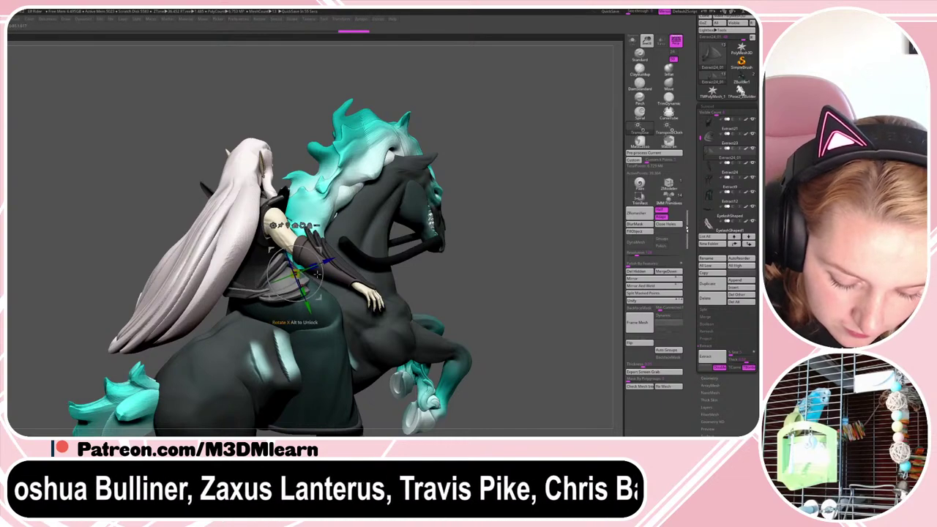
{"action": "left_click_drag", "start_coordinate": [301, 274], "coordinate": [296, 273]}
{"action": "key", "text": "q"}
- Duplicate the hanging straps on the rider's left hip and mirror the copy
{"action": "mouse_move", "coordinate": [507, 258]}
{"action": "left_mouse_down"}
{"action": "mouse_move", "coordinate": [537, 260]}
{"action": "mouse_move", "coordinate": [536, 268]}
{"action": "mouse_move", "coordinate": [565, 261]}
{"action": "mouse_move", "coordinate": [513, 256]}
{"action": "mouse_move", "coordinate": [595, 297]}
{"action": "mouse_move", "coordinate": [581, 328]}
{"action": "mouse_move", "coordinate": [555, 250]}
{"action": "mouse_move", "coordinate": [542, 348]}
{"action": "mouse_move", "coordinate": [546, 304]}
{"action": "left_mouse_up"}
{"action": "left_click", "coordinate": [279, 322], "text": "alt"}
{"action": "key", "text": "ctrl+shift+d"}
{"action": "left_click", "coordinate": [636, 279]}
{"action": "key", "text": "alt+s"}
{"action": "key", "text": "f"}
{"action": "key", "text": "f"}
- Centre the gizmo on the mirrored straps and move them to the rider's right hip
{"action": "key", "text": "w"}
{"action": "left_click", "coordinate": [30, 209], "text": "alt"}
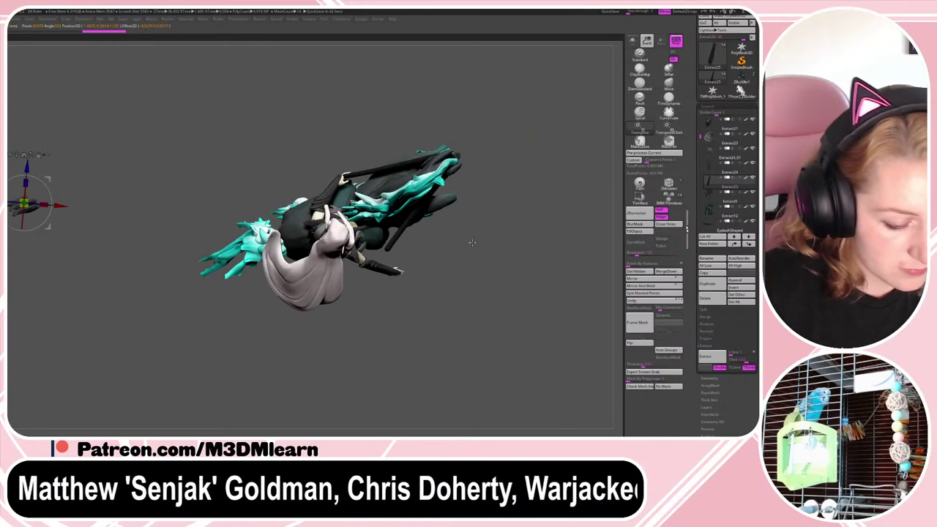
{"action": "left_click_drag", "start_coordinate": [49, 180], "coordinate": [390, 223]}
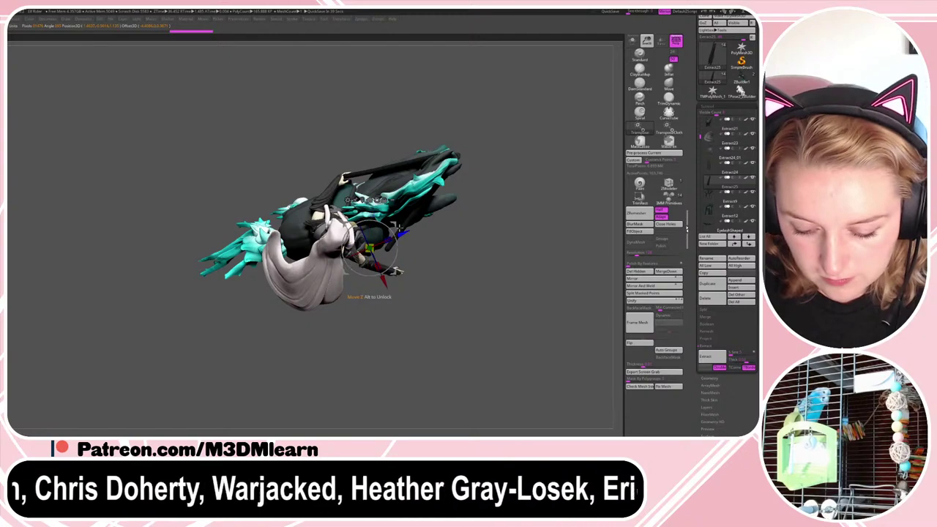
{"action": "left_click_drag", "start_coordinate": [505, 264], "coordinate": [536, 229]}
{"action": "left_click_drag", "start_coordinate": [535, 291], "coordinate": [532, 329], "text": "alt"}
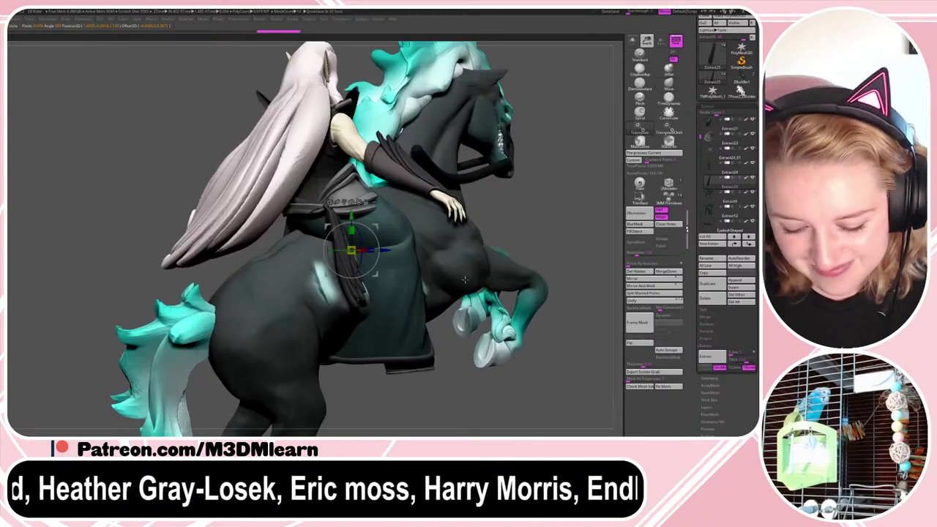
- Fine-tune the straps' position so they hang from the right hip armor over the rider's thigh
{"action": "mouse_move", "coordinate": [378, 228]}
{"action": "left_mouse_down"}
{"action": "mouse_move", "coordinate": [395, 217]}
{"action": "mouse_move", "coordinate": [392, 243]}
{"action": "mouse_move", "coordinate": [368, 241]}
{"action": "mouse_move", "coordinate": [393, 235]}
{"action": "left_mouse_up"}
{"action": "key", "text": "q"}
{"action": "mouse_move", "coordinate": [612, 231]}
{"action": "left_mouse_down"}
{"action": "mouse_move", "coordinate": [557, 238]}
{"action": "mouse_move", "coordinate": [565, 240]}
{"action": "left_mouse_up"}
{"action": "key", "text": "w"}
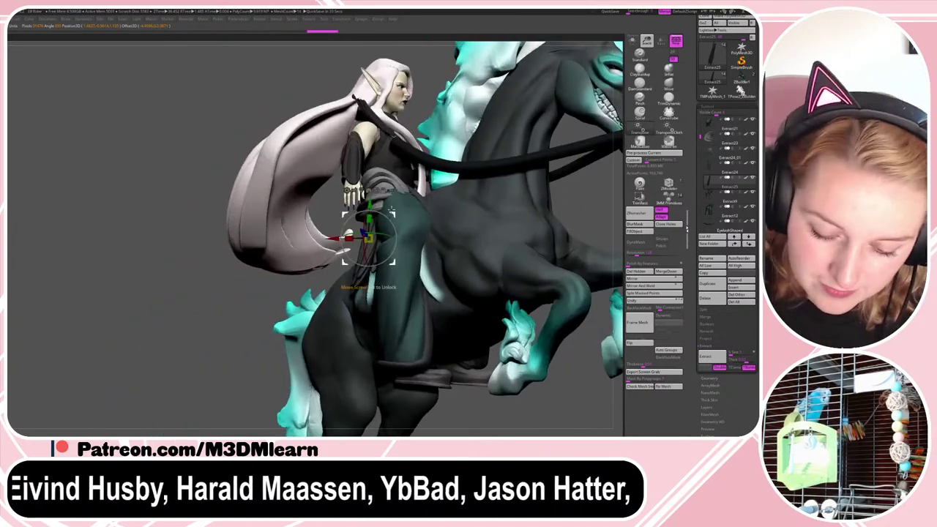
{"action": "left_click_drag", "start_coordinate": [366, 236], "coordinate": [361, 236]}
{"action": "key", "text": "q"}
{"action": "left_click_drag", "start_coordinate": [545, 373], "coordinate": [597, 370]}
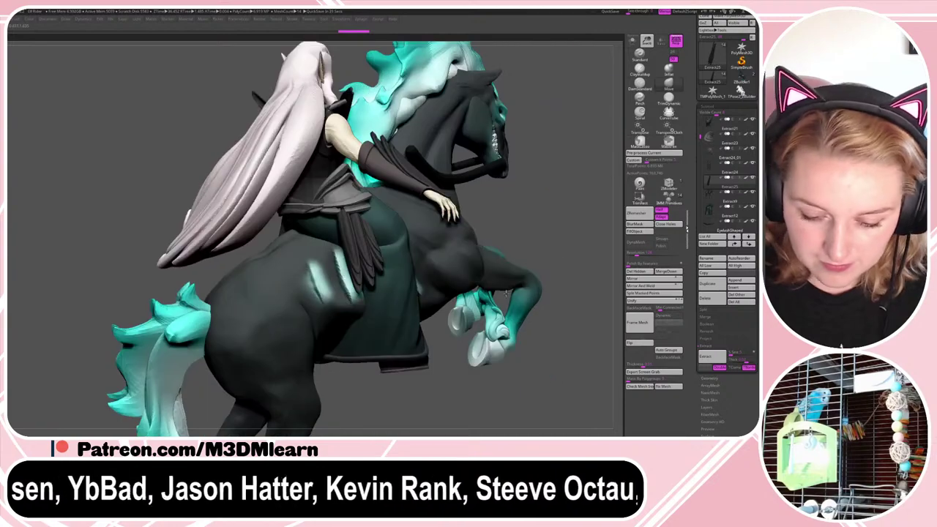
{"action": "left_click_drag", "start_coordinate": [588, 243], "coordinate": [566, 157], "text": "alt"}
{"action": "left_click_drag", "start_coordinate": [578, 247], "coordinate": [509, 251]}
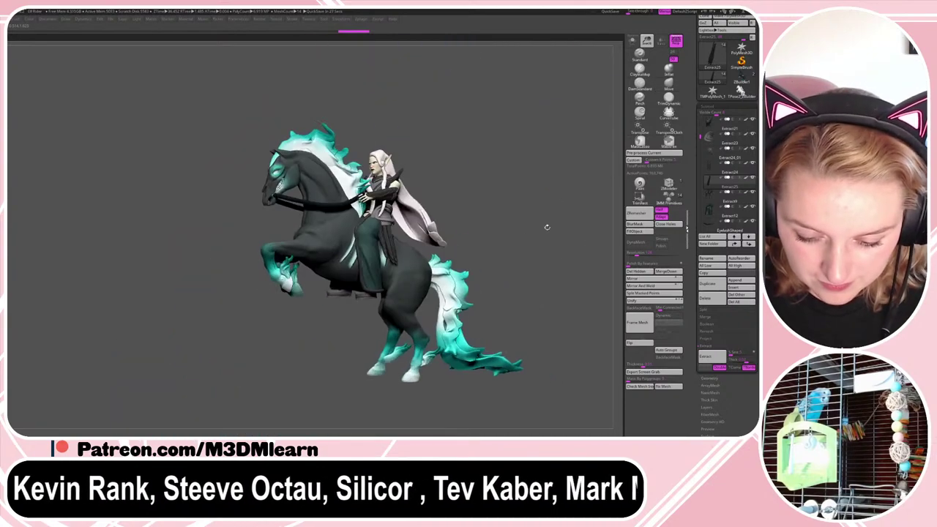
{"action": "left_click_drag", "start_coordinate": [546, 227], "coordinate": [552, 260], "text": "alt"}
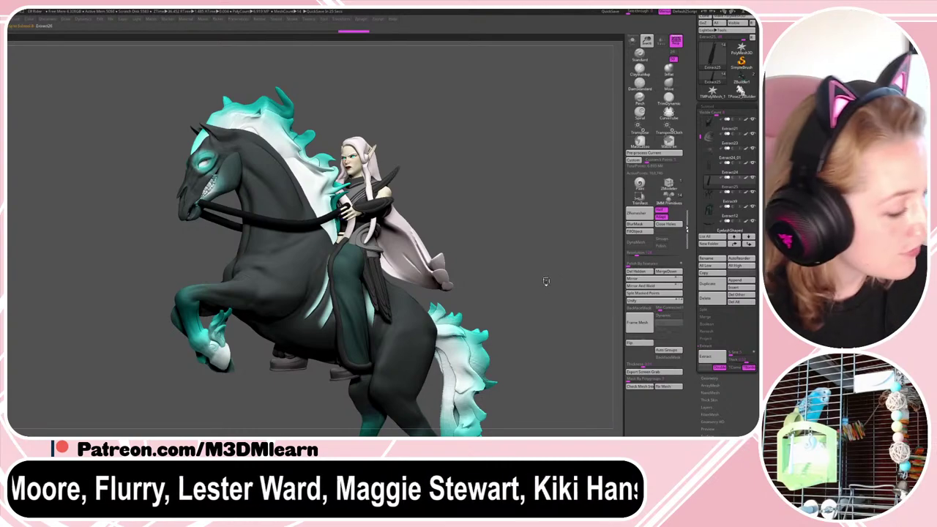
- Duplicate the hanging straps and move the copy up above the rider's head, turning it to slant backward
{"action": "key", "text": "ctrl+shift+d"}
{"action": "key", "text": "w"}
{"action": "left_click_drag", "start_coordinate": [346, 241], "coordinate": [423, 108]}
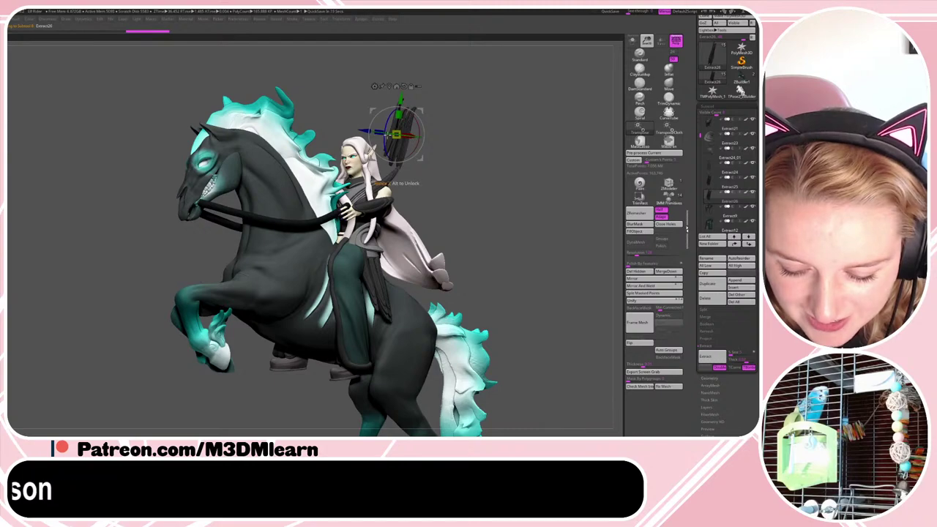
{"action": "left_click_drag", "start_coordinate": [387, 140], "coordinate": [513, 144]}
{"action": "left_click_drag", "start_coordinate": [448, 131], "coordinate": [336, 123]}
{"action": "left_click_drag", "start_coordinate": [399, 139], "coordinate": [315, 192]}
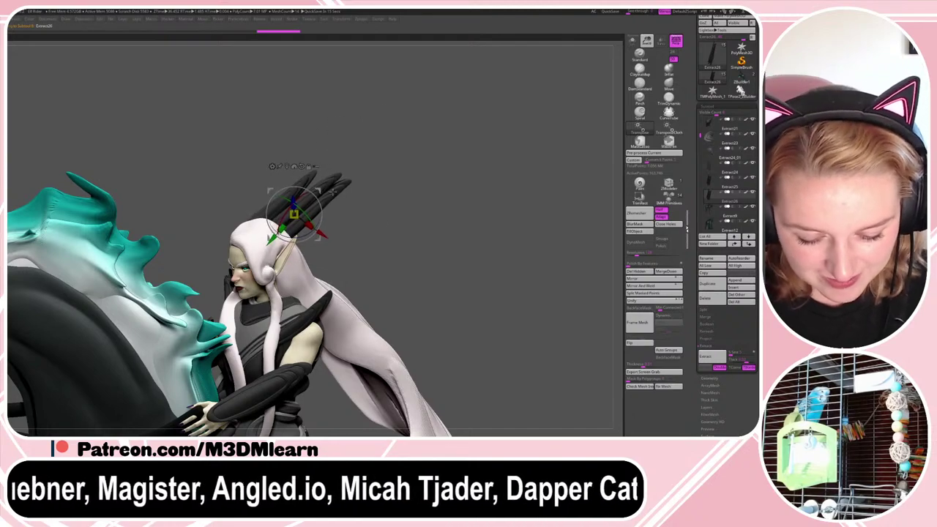
- Move and scale down the copied straps so they stand out behind the rider's head like a spiked ornament
{"action": "left_click_drag", "start_coordinate": [358, 213], "coordinate": [399, 216]}
{"action": "left_click_drag", "start_coordinate": [294, 214], "coordinate": [311, 274]}
{"action": "left_click_drag", "start_coordinate": [421, 169], "coordinate": [372, 169]}
{"action": "mouse_move", "coordinate": [371, 236]}
{"action": "left_mouse_down"}
{"action": "mouse_move", "coordinate": [286, 194]}
{"action": "mouse_move", "coordinate": [275, 200]}
{"action": "left_mouse_up"}
{"action": "key", "text": "q"}
{"action": "mouse_move", "coordinate": [341, 178]}
{"action": "left_mouse_down"}
{"action": "mouse_move", "coordinate": [404, 172]}
{"action": "mouse_move", "coordinate": [425, 153]}
{"action": "mouse_move", "coordinate": [418, 178]}
{"action": "left_mouse_up"}
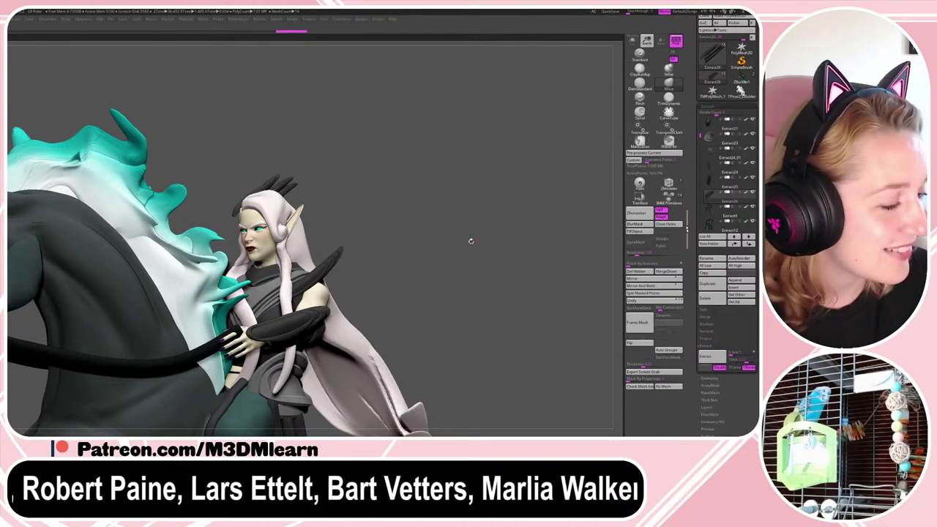
- Rotate and shift the spiked ornament so it sits against the side of the rider's head above her left ear
{"action": "left_click_drag", "start_coordinate": [470, 241], "coordinate": [449, 239]}
{"action": "key", "text": "w"}
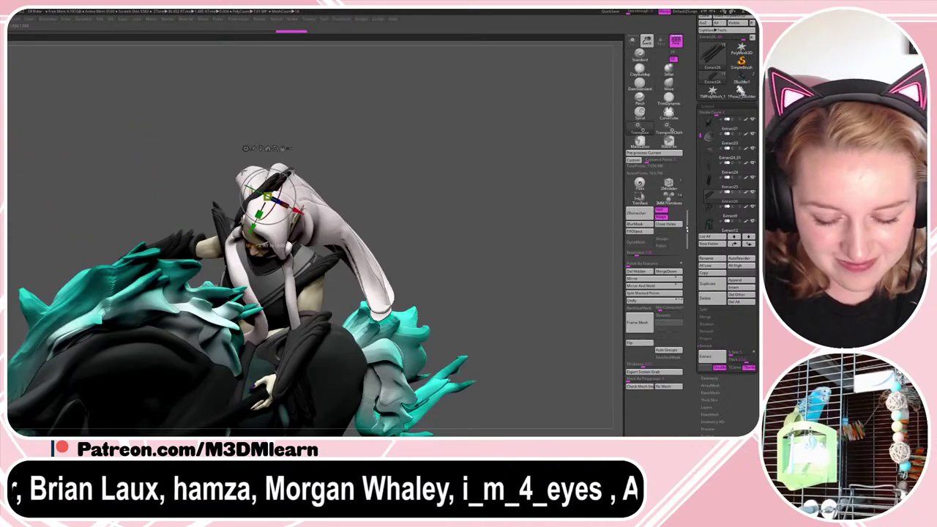
{"action": "left_click_drag", "start_coordinate": [301, 211], "coordinate": [322, 223]}
{"action": "key", "text": "q"}
{"action": "mouse_move", "coordinate": [390, 150]}
{"action": "left_mouse_down"}
{"action": "mouse_move", "coordinate": [379, 184]}
{"action": "mouse_move", "coordinate": [347, 203]}
{"action": "left_mouse_up"}
{"action": "key", "text": "w"}
{"action": "left_click", "coordinate": [296, 165]}
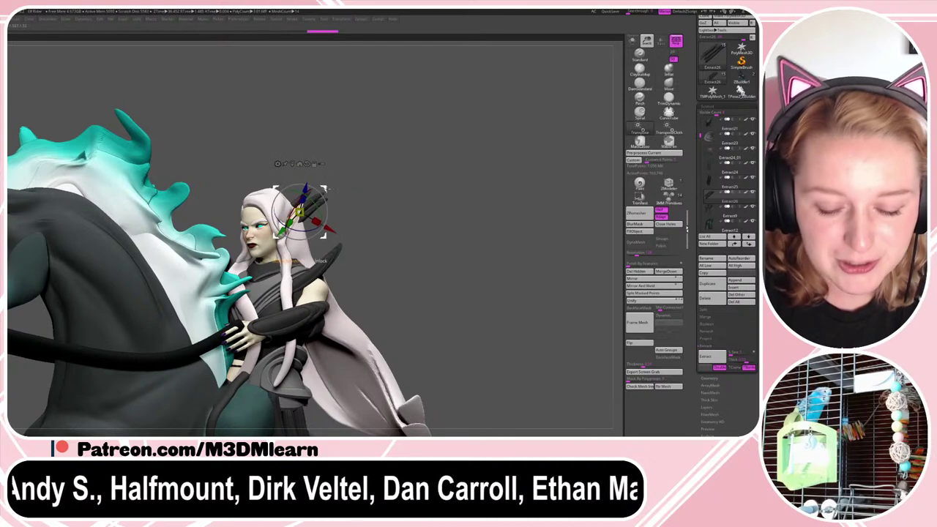
{"action": "left_click_drag", "start_coordinate": [331, 198], "coordinate": [310, 224]}
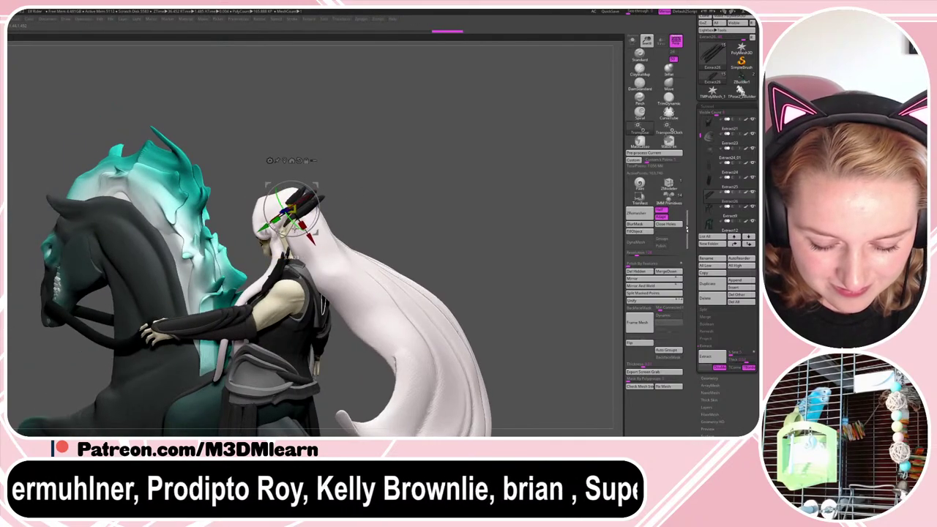
{"action": "left_click_drag", "start_coordinate": [347, 194], "coordinate": [414, 185]}
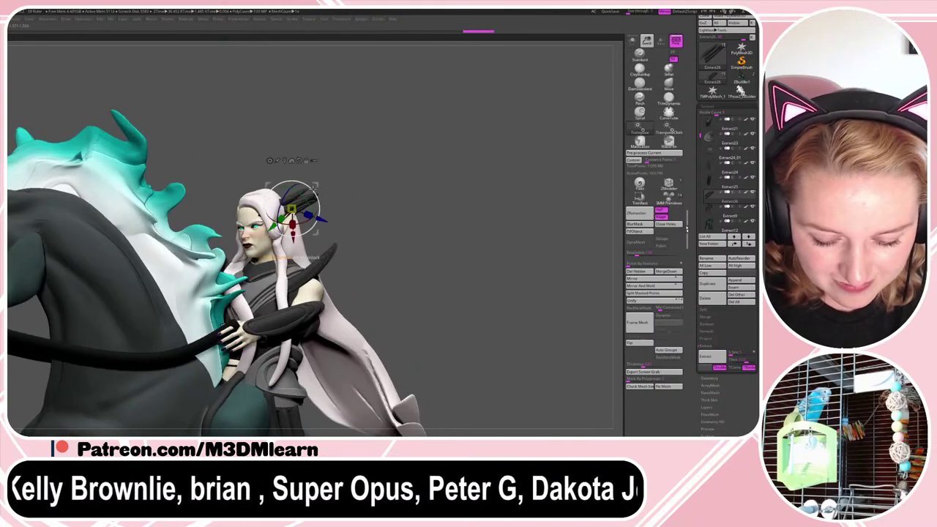
- Recentre the gizmo on the head spikes and refine their angle and size beside the left ear
{"action": "key", "text": "q"}
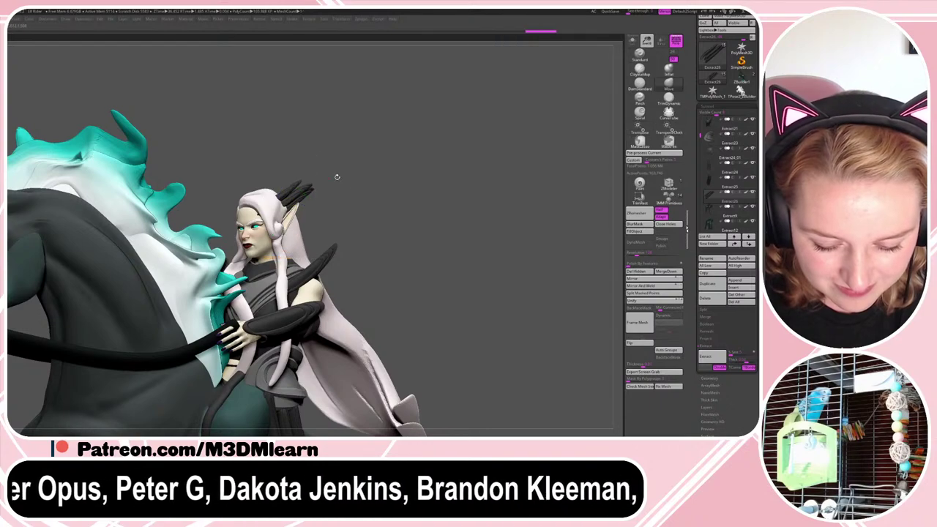
{"action": "mouse_move", "coordinate": [360, 184]}
{"action": "left_mouse_down"}
{"action": "mouse_move", "coordinate": [349, 191]}
{"action": "mouse_move", "coordinate": [361, 185]}
{"action": "left_mouse_up"}
{"action": "key", "text": "space"}
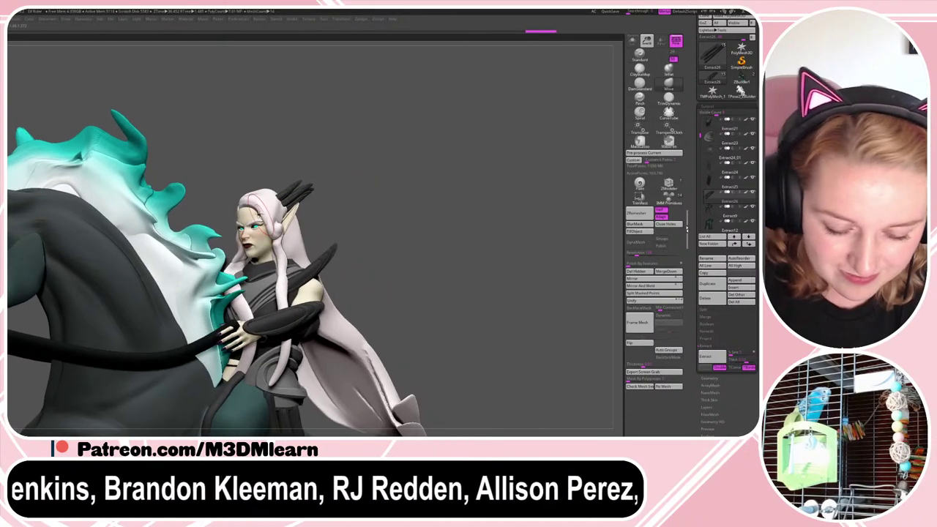
{"action": "right_click_drag", "start_coordinate": [470, 213], "coordinate": [449, 176]}
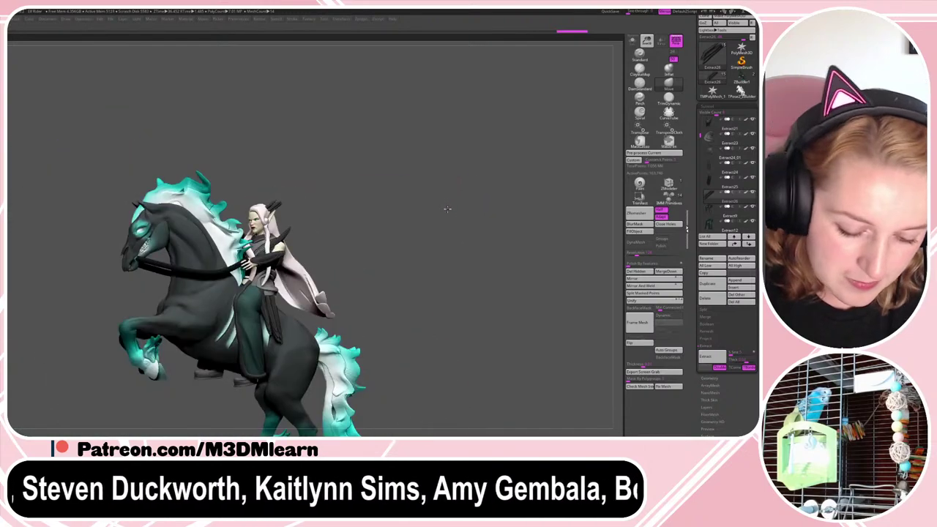
{"action": "mouse_move", "coordinate": [447, 209]}
{"action": "right_mouse_down", "text": "ctrl"}
{"action": "mouse_move", "coordinate": [460, 266]}
{"action": "mouse_move", "coordinate": [458, 205]}
{"action": "mouse_move", "coordinate": [447, 211]}
{"action": "right_mouse_up", "text": "ctrl"}
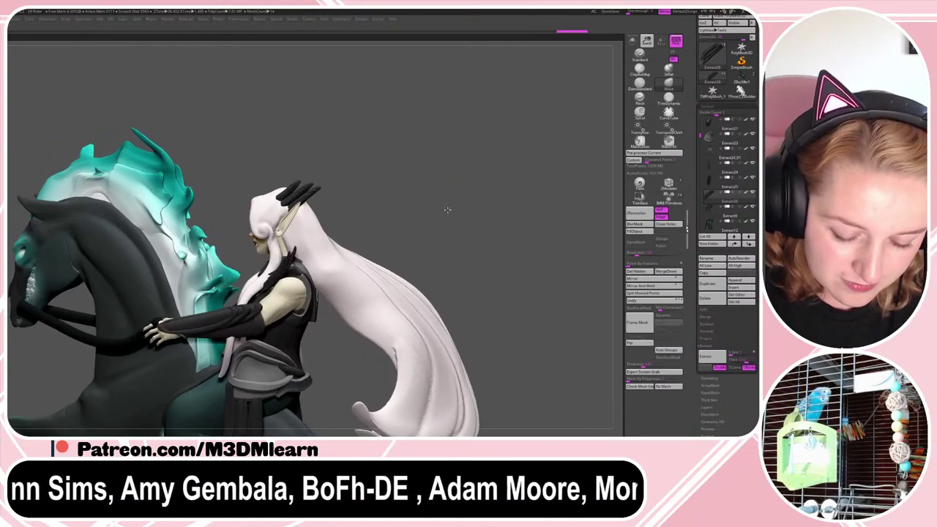
{"action": "key", "text": "w"}
{"action": "left_click_drag", "start_coordinate": [286, 199], "coordinate": [330, 271], "text": "alt"}
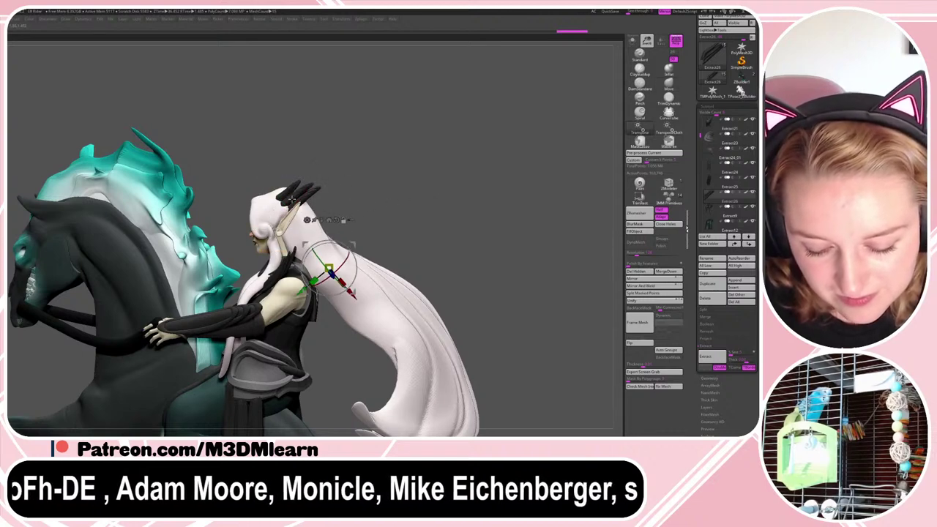
{"action": "left_click", "coordinate": [291, 199]}
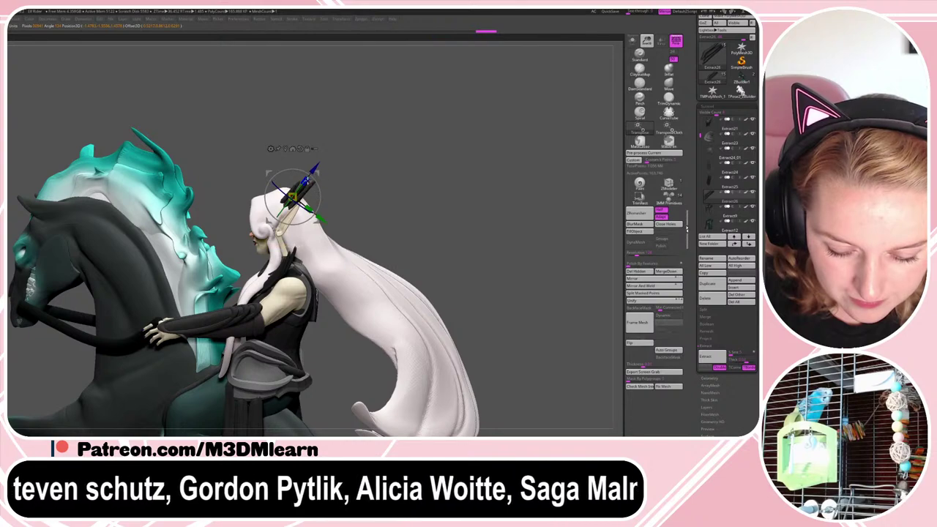
{"action": "mouse_move", "coordinate": [373, 156]}
{"action": "left_mouse_down"}
{"action": "mouse_move", "coordinate": [399, 158]}
{"action": "mouse_move", "coordinate": [388, 165]}
{"action": "left_mouse_up"}
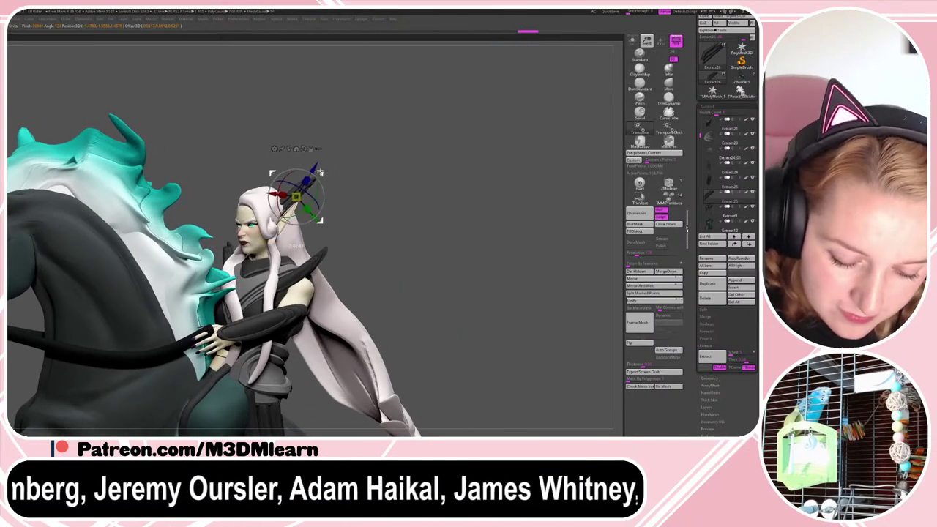
{"action": "left_click_drag", "start_coordinate": [318, 171], "coordinate": [335, 167]}
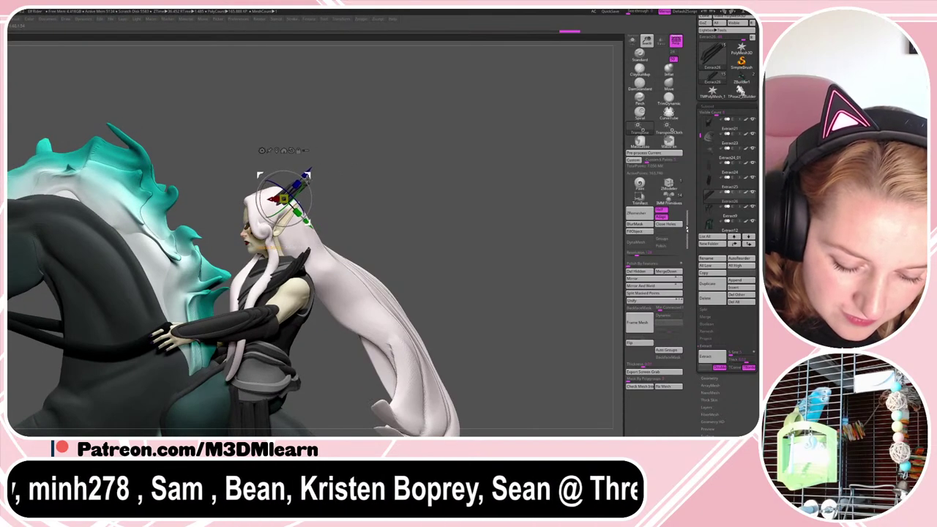
{"action": "key", "text": "q"}
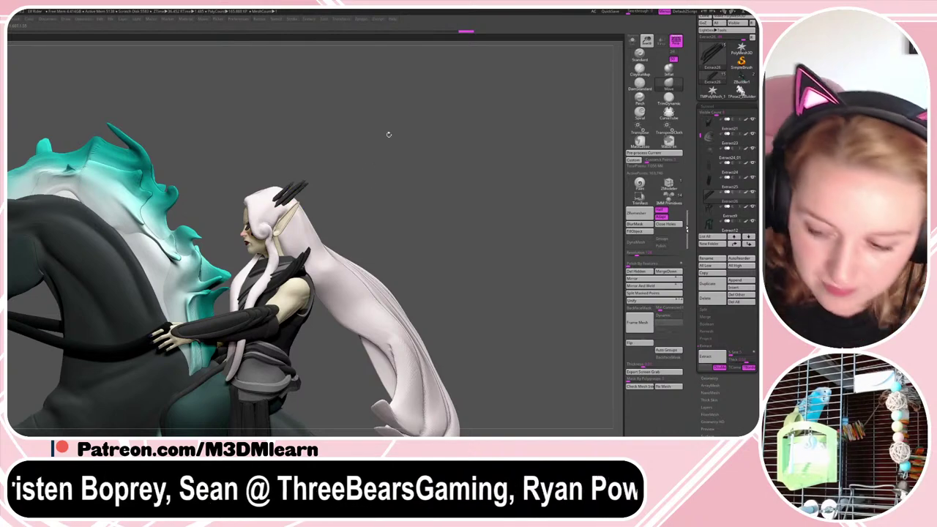
- Isolate the head spikes and cut off their lower ends with TrimRect
{"action": "left_click", "coordinate": [633, 41]}
{"action": "left_click", "coordinate": [635, 202]}
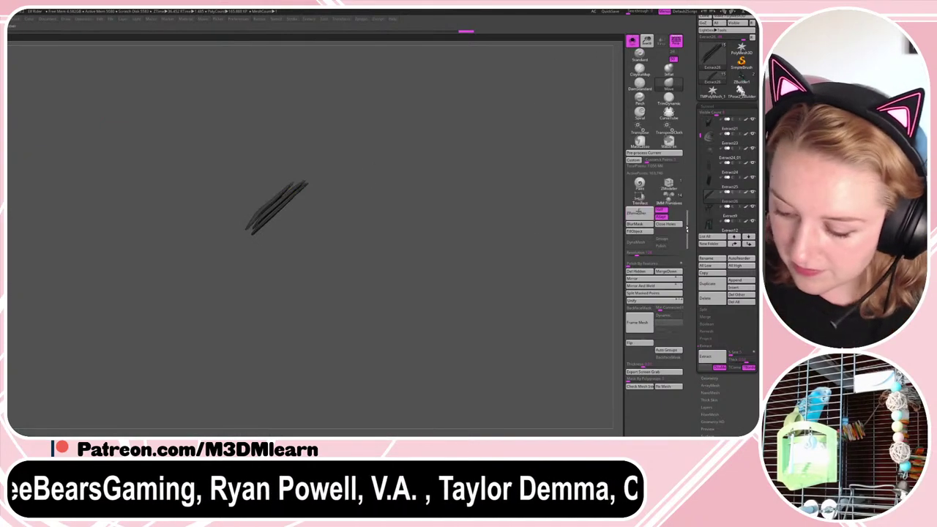
{"action": "left_click_drag", "start_coordinate": [219, 268], "coordinate": [273, 217], "text": "ctrl+shift"}
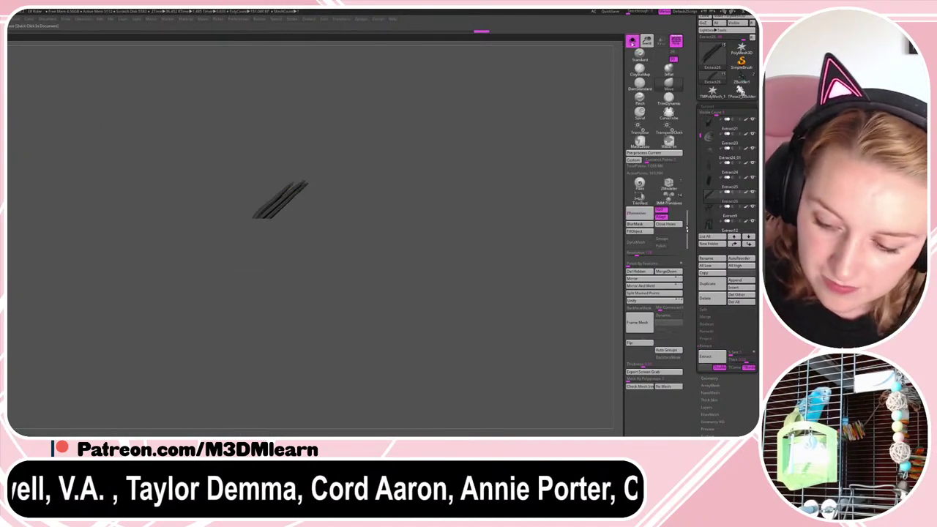
{"action": "left_click", "coordinate": [633, 41]}
- Adjust the trimmed spikes' placement against the left side of the rider's head
{"action": "left_click_drag", "start_coordinate": [479, 211], "coordinate": [546, 220]}
{"action": "key", "text": "w"}
{"action": "left_click_drag", "start_coordinate": [308, 177], "coordinate": [315, 176]}
{"action": "key", "text": "q"}
{"action": "mouse_move", "coordinate": [429, 200]}
{"action": "left_mouse_down", "text": "alt"}
{"action": "mouse_move", "coordinate": [472, 227]}
{"action": "mouse_move", "coordinate": [474, 248]}
{"action": "mouse_move", "coordinate": [548, 256]}
{"action": "left_mouse_up", "text": "alt"}
{"action": "key", "text": "w"}
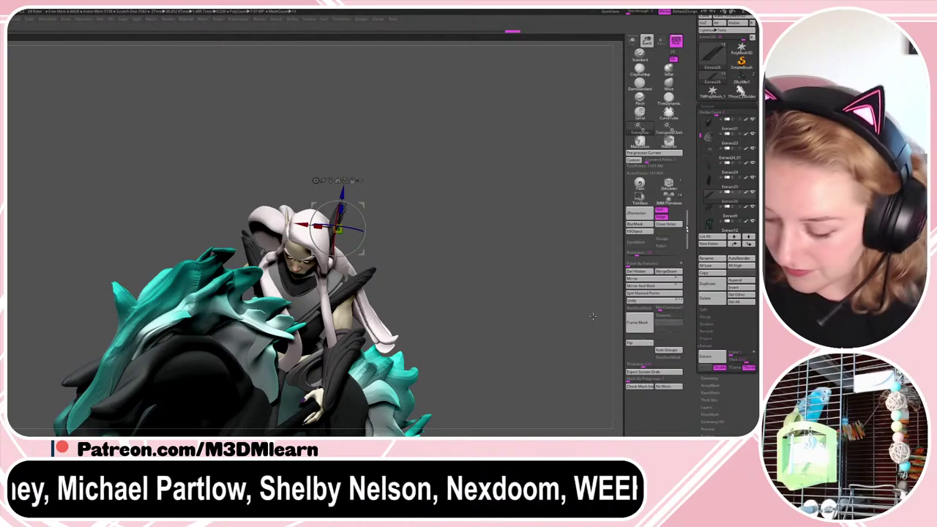
- Duplicate the trimmed head spikes and mirror the copy
{"action": "left_click", "coordinate": [712, 285]}
{"action": "left_click", "coordinate": [650, 280]}
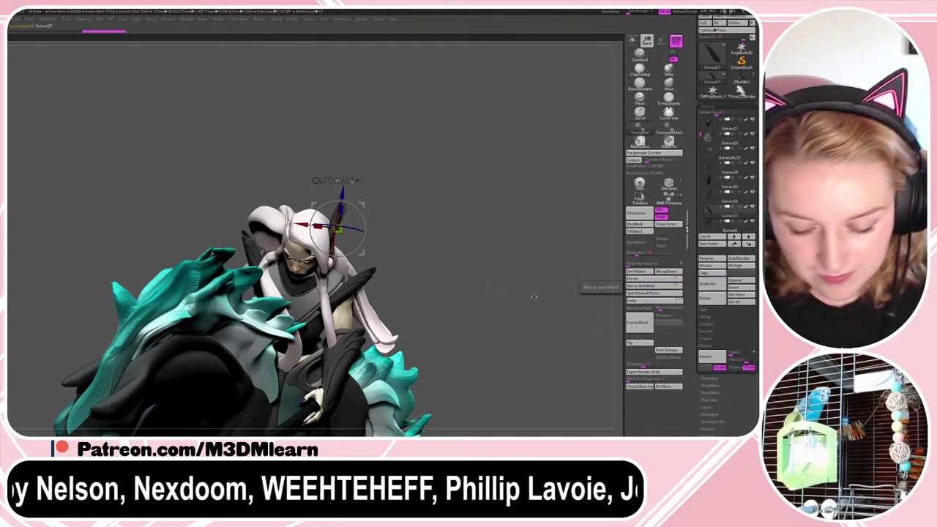
{"action": "key", "text": "f"}
{"action": "key", "text": "f"}
{"action": "left_click_drag", "start_coordinate": [549, 293], "coordinate": [493, 351], "text": "alt"}
{"action": "left_click", "coordinate": [546, 202], "text": "alt"}
- Move and rotate the mirrored spikes onto the right side of the rider's head
{"action": "left_click_drag", "start_coordinate": [567, 180], "coordinate": [188, 209]}
{"action": "left_click_drag", "start_coordinate": [103, 211], "coordinate": [314, 251]}
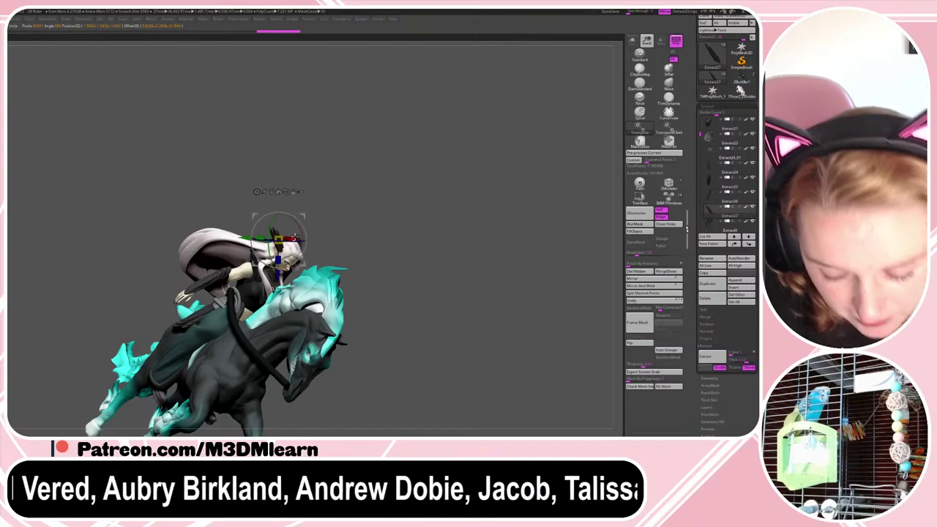
{"action": "left_click_drag", "start_coordinate": [425, 220], "coordinate": [426, 256]}
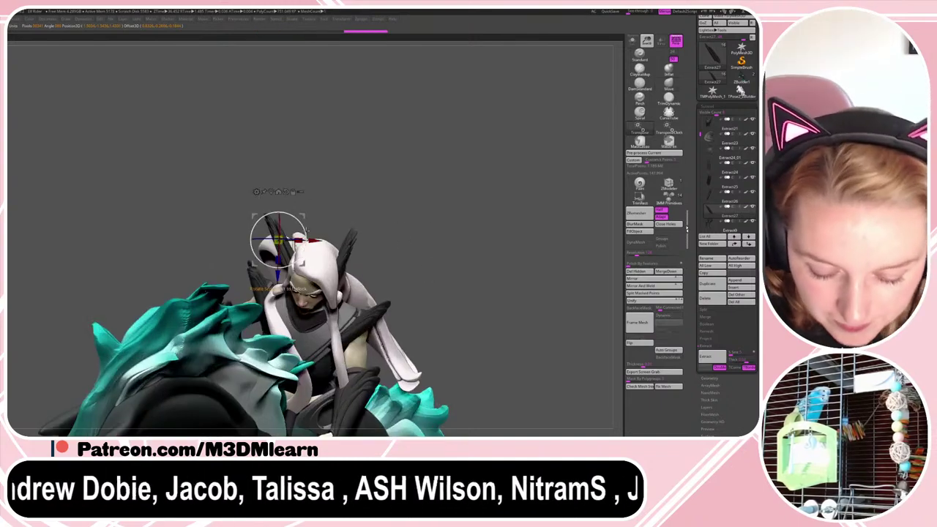
{"action": "left_click_drag", "start_coordinate": [303, 218], "coordinate": [245, 249]}
{"action": "left_click_drag", "start_coordinate": [342, 223], "coordinate": [333, 231]}
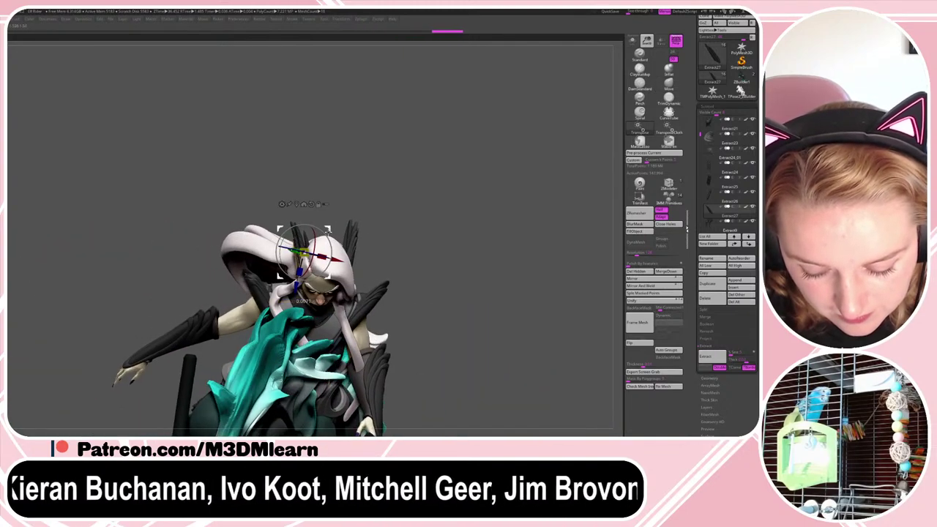
- Select the left head spikes and pull their tips up and back with the Move brush
{"action": "key", "text": "q"}
{"action": "mouse_move", "coordinate": [468, 209]}
{"action": "left_mouse_down"}
{"action": "mouse_move", "coordinate": [479, 205]}
{"action": "mouse_move", "coordinate": [471, 195]}
{"action": "mouse_move", "coordinate": [478, 216]}
{"action": "left_mouse_up"}
{"action": "left_click_drag", "start_coordinate": [474, 175], "coordinate": [475, 223], "text": "alt"}
{"action": "mouse_move", "coordinate": [474, 223]}
{"action": "left_mouse_down"}
{"action": "mouse_move", "coordinate": [494, 215]}
{"action": "mouse_move", "coordinate": [483, 201]}
{"action": "mouse_move", "coordinate": [473, 251]}
{"action": "mouse_move", "coordinate": [469, 238]}
{"action": "mouse_move", "coordinate": [483, 277]}
{"action": "left_mouse_up"}
{"action": "left_click", "coordinate": [328, 392], "text": "alt"}
{"action": "right_click", "coordinate": [483, 259]}
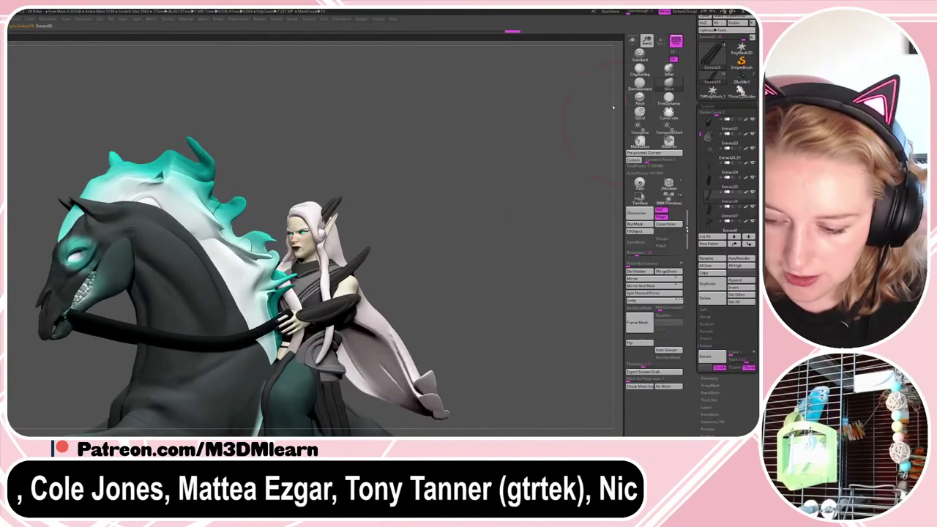
{"action": "left_click_drag", "start_coordinate": [337, 207], "coordinate": [349, 188]}
{"action": "mouse_move", "coordinate": [395, 185]}
{"action": "left_mouse_down"}
{"action": "mouse_move", "coordinate": [364, 183]}
{"action": "mouse_move", "coordinate": [344, 198]}
{"action": "mouse_move", "coordinate": [397, 199]}
{"action": "mouse_move", "coordinate": [467, 225]}
{"action": "left_mouse_up"}
- Undo and redo the last reshaping of the left head spikes to compare both versions
{"action": "right_click", "coordinate": [466, 224]}
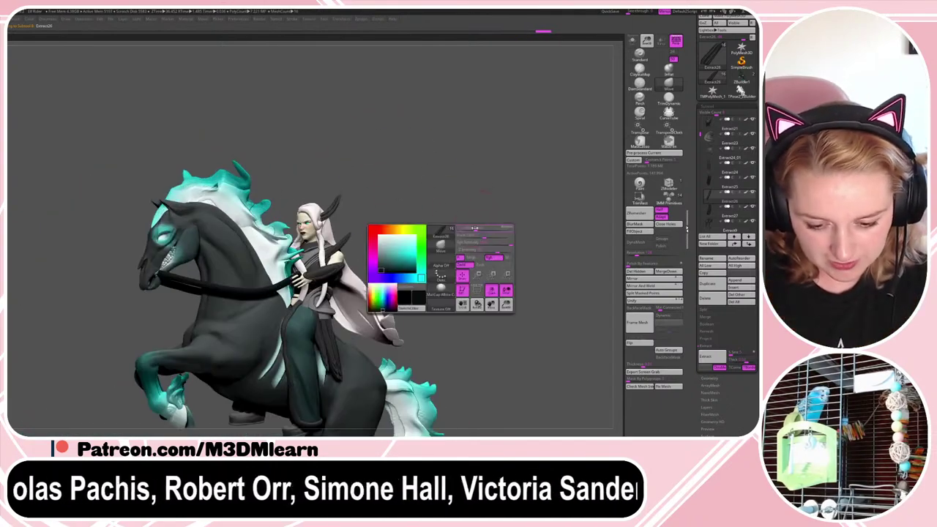
{"action": "key", "text": "ctrl+z"}
{"action": "right_click", "coordinate": [462, 228]}
{"action": "key", "text": "ctrl+shift+z"}
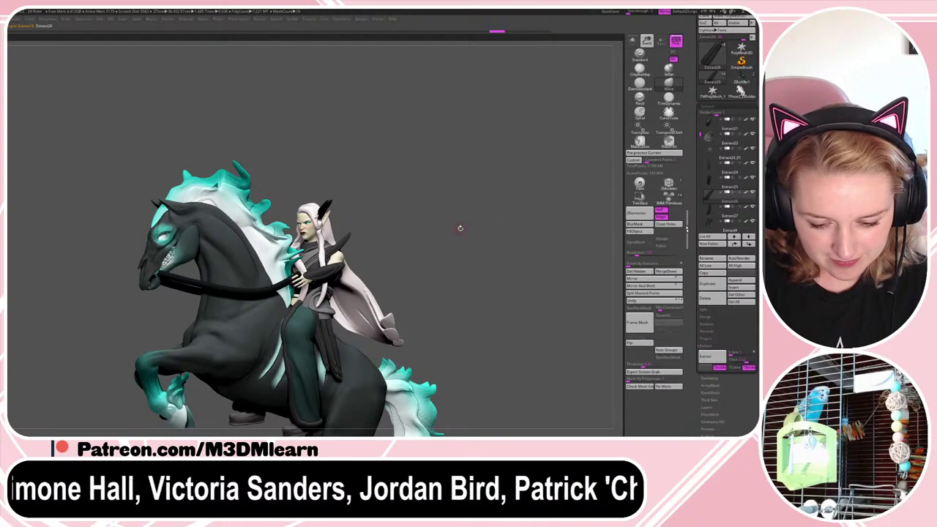
{"action": "key", "text": "ctrl+z"}
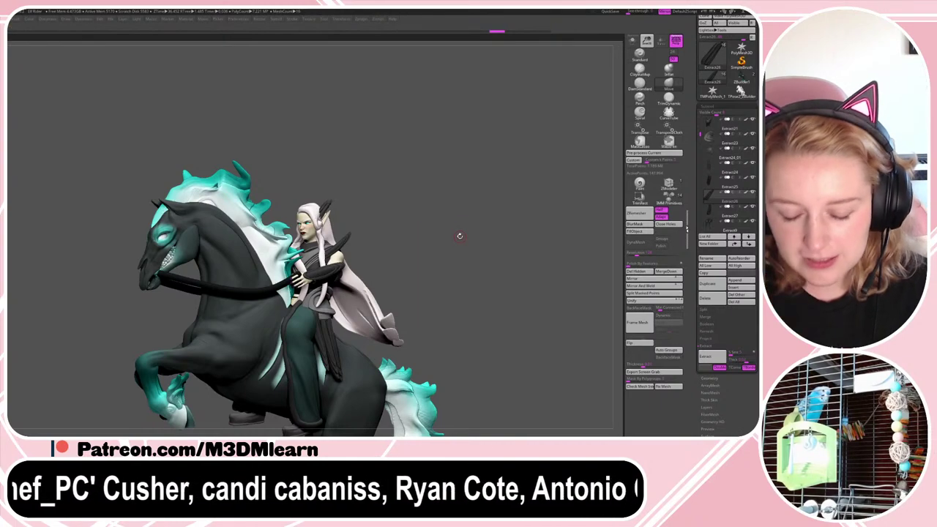
- Delete the spiked head ornaments on both sides of the rider's head
{"action": "mouse_move", "coordinate": [460, 236]}
{"action": "left_mouse_down"}
{"action": "mouse_move", "coordinate": [460, 257]}
{"action": "mouse_move", "coordinate": [457, 248]}
{"action": "left_mouse_up"}
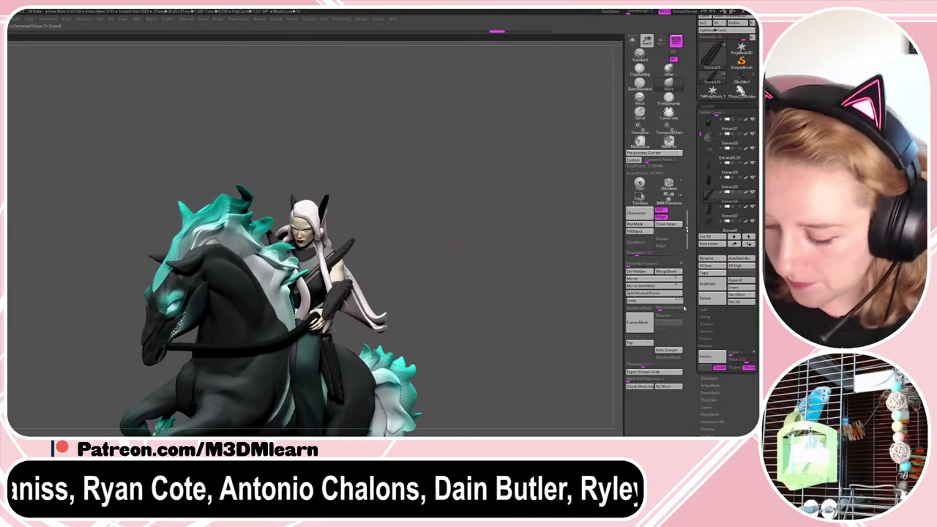
{"action": "left_click", "coordinate": [712, 297]}
{"action": "left_click", "coordinate": [711, 297]}
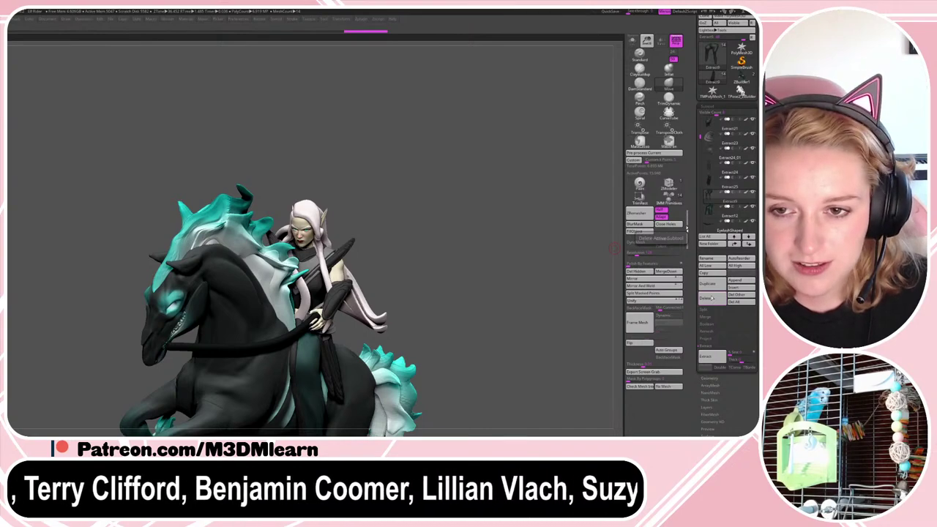
- Select the rider's hair mesh and try masking the area over her crown
{"action": "left_click_drag", "start_coordinate": [473, 234], "coordinate": [465, 214]}
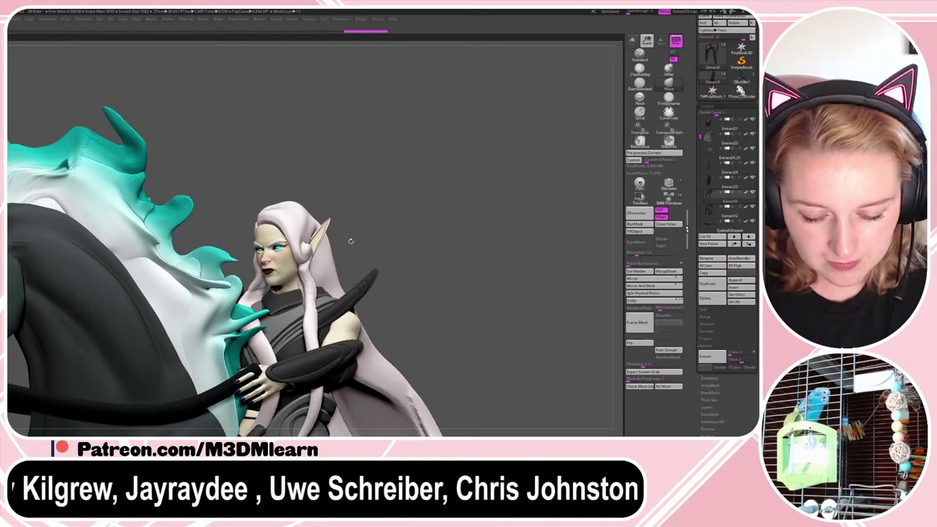
{"action": "left_click", "coordinate": [298, 240], "text": "alt"}
{"action": "right_click", "coordinate": [293, 245]}
{"action": "left_click_drag", "start_coordinate": [387, 202], "coordinate": [410, 197]}
{"action": "key", "text": "shift+f"}
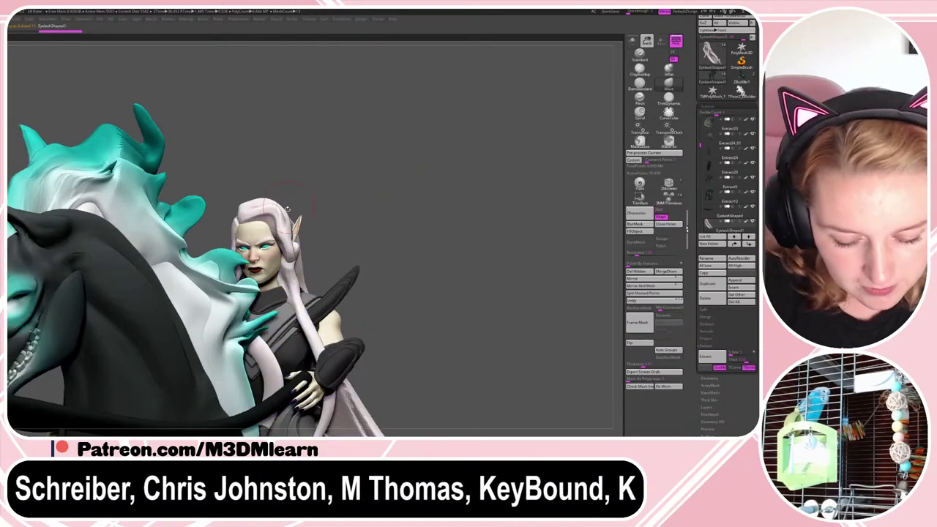
{"action": "left_click_drag", "start_coordinate": [288, 210], "coordinate": [272, 176], "text": "ctrl"}
{"action": "key", "text": "ctrl+z"}
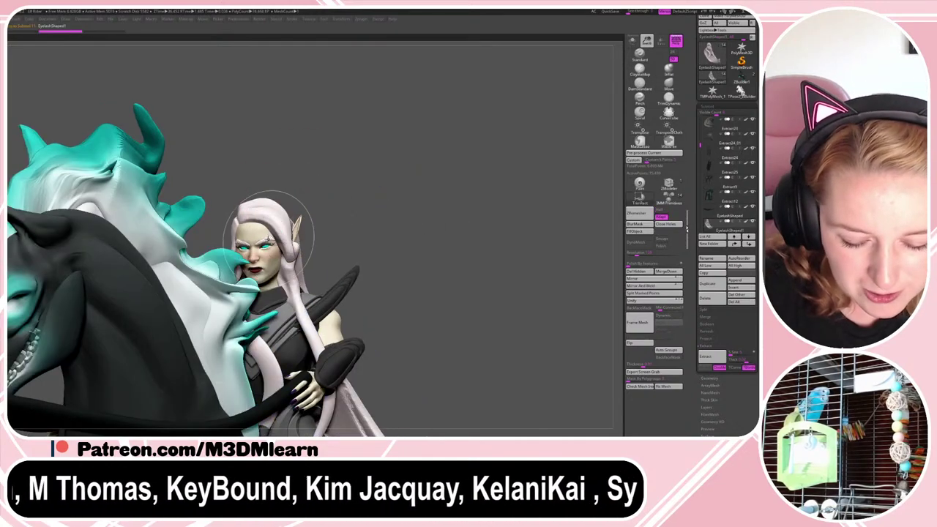
- Try isolating single pieces of the rider's hair mesh, restore the full mesh and clear its mask
{"action": "left_click", "coordinate": [268, 235], "text": "ctrl+shift"}
{"action": "left_click", "coordinate": [314, 220], "text": "ctrl+shift"}
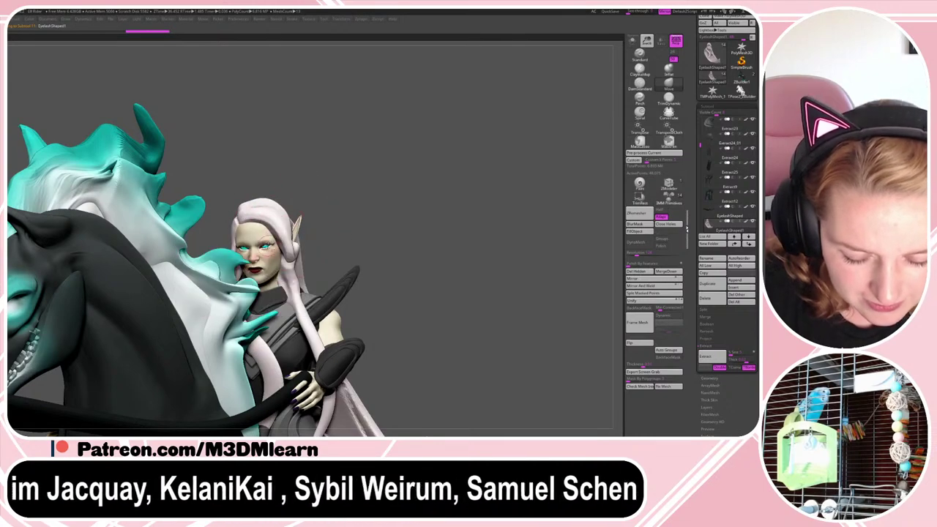
{"action": "left_click", "coordinate": [272, 247], "text": "ctrl+shift"}
{"action": "left_click_drag", "start_coordinate": [285, 212], "coordinate": [280, 208]}
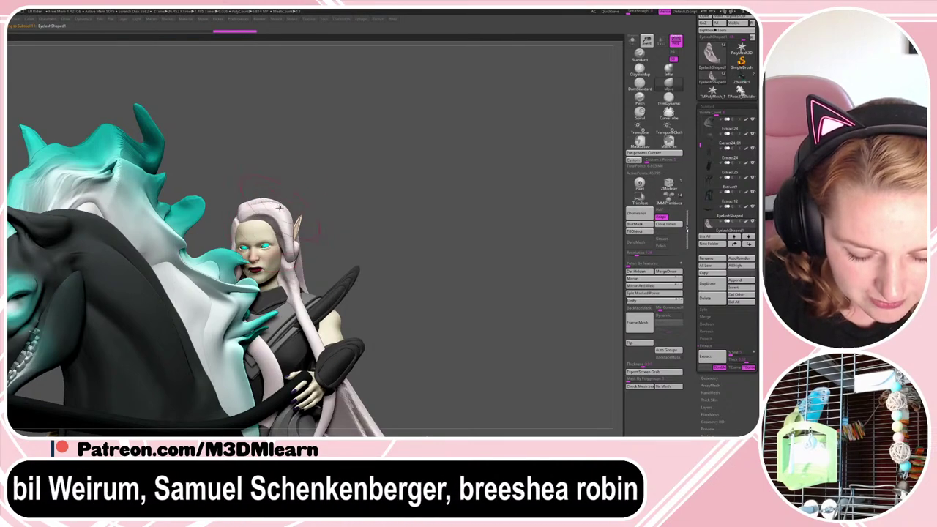
{"action": "left_click", "coordinate": [312, 192], "text": "ctrl+shift"}
{"action": "left_click_drag", "start_coordinate": [444, 199], "coordinate": [477, 227], "text": "ctrl"}
{"action": "mouse_move", "coordinate": [389, 185]}
{"action": "left_mouse_down"}
{"action": "mouse_move", "coordinate": [287, 193]}
{"action": "mouse_move", "coordinate": [254, 233]}
{"action": "mouse_move", "coordinate": [276, 213]}
{"action": "left_mouse_up"}
{"action": "right_click", "coordinate": [254, 233]}
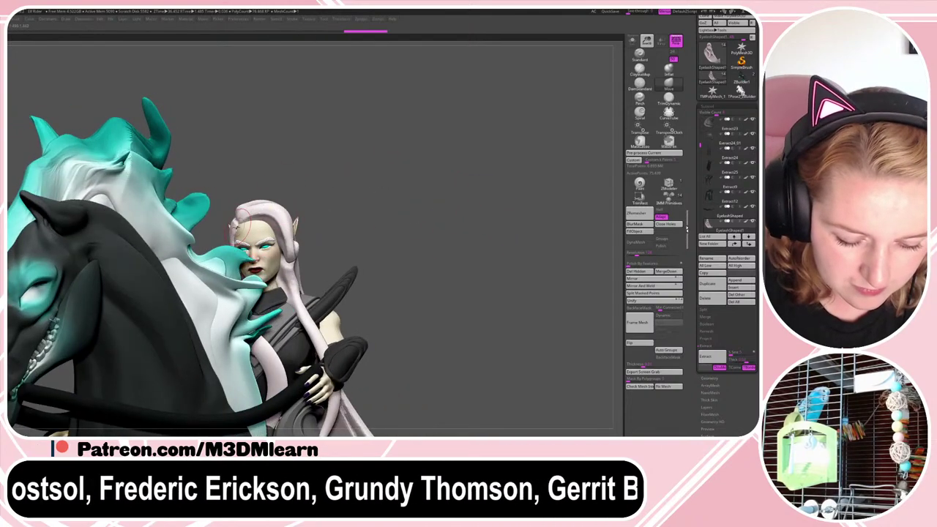
- Split the eyebrows off the rider's hair mesh into a separate subtool and check them with the polyframe
{"action": "left_click_drag", "start_coordinate": [527, 319], "coordinate": [527, 239]}
{"action": "key", "text": "shift+f"}
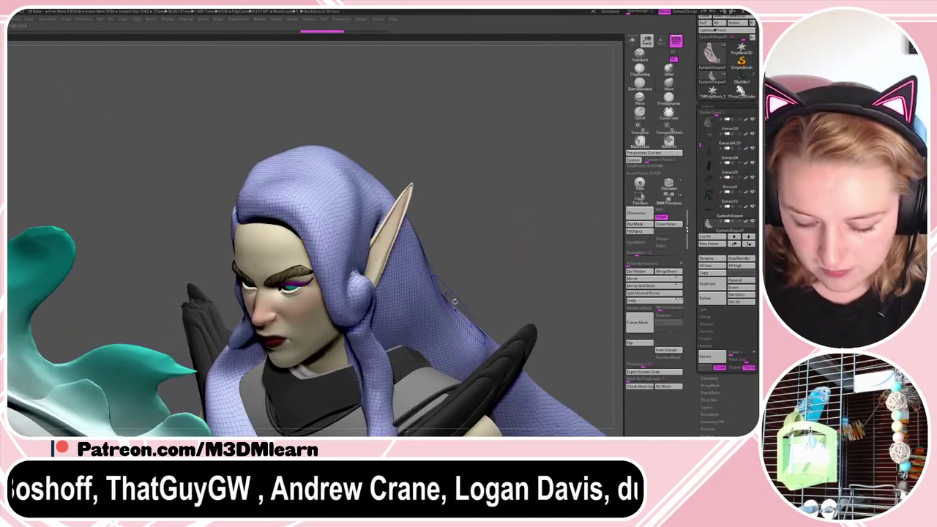
{"action": "key", "text": "shift+f"}
{"action": "left_click", "coordinate": [502, 237], "text": "ctrl"}
{"action": "left_click", "coordinate": [504, 236], "text": "ctrl+shift"}
{"action": "left_click", "coordinate": [642, 293]}
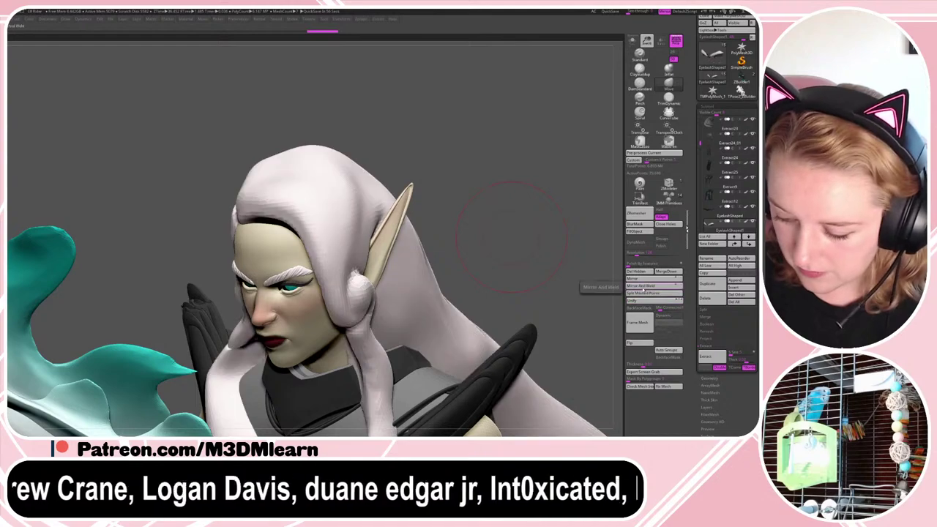
{"action": "key", "text": "shift+f"}
{"action": "key", "text": "f"}
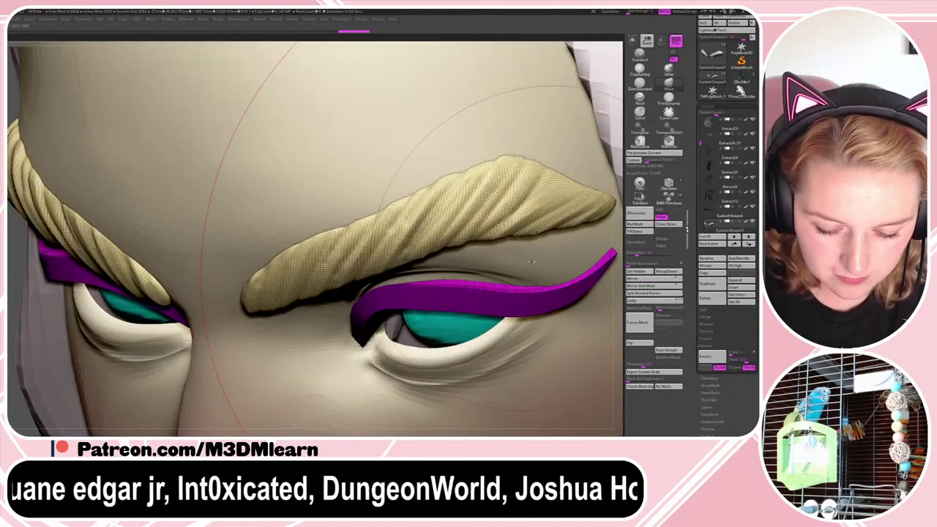
{"action": "key", "text": "f"}
- Select the split-off hair mesh, activate the Move brush and check the hair's polygroups
{"action": "left_click_drag", "start_coordinate": [524, 255], "coordinate": [287, 108]}
{"action": "left_click", "coordinate": [284, 116], "text": "alt"}
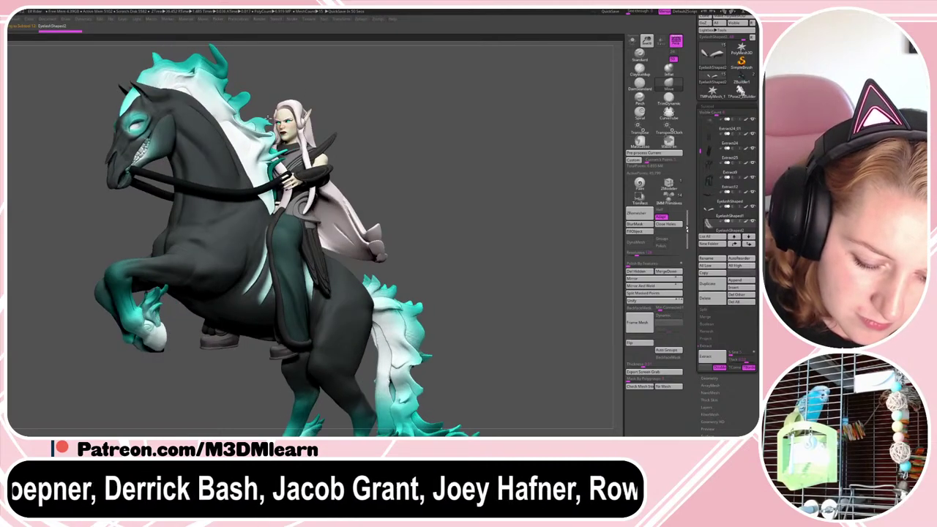
{"action": "right_click", "coordinate": [284, 115]}
{"action": "mouse_move", "coordinate": [383, 105]}
{"action": "left_mouse_down"}
{"action": "mouse_move", "coordinate": [407, 124]}
{"action": "mouse_move", "coordinate": [419, 158]}
{"action": "left_mouse_up"}
{"action": "key", "text": "b"}
{"action": "key", "text": "m"}
{"action": "key", "text": "v"}
{"action": "key", "text": "shift+f"}
{"action": "key", "text": "f"}
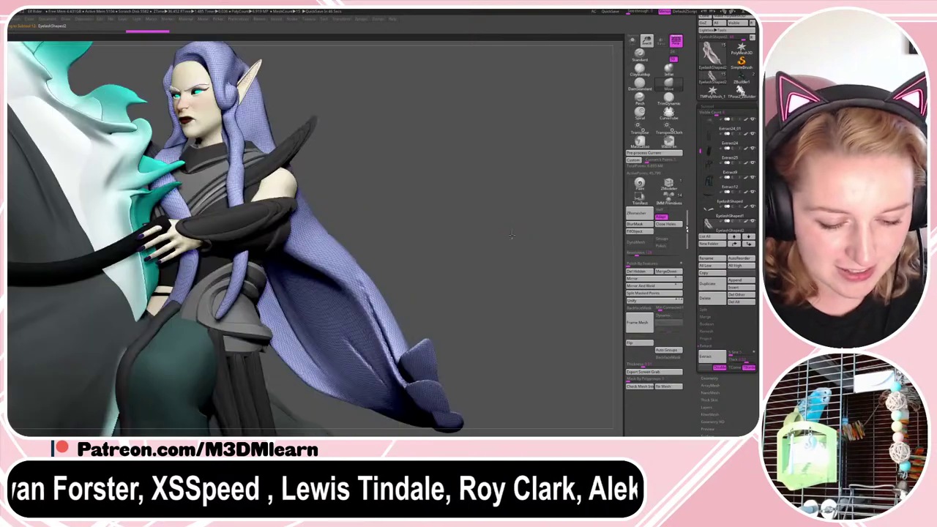
{"action": "mouse_move", "coordinate": [512, 234]}
{"action": "left_mouse_down", "text": "alt"}
{"action": "mouse_move", "coordinate": [494, 251]}
{"action": "mouse_move", "coordinate": [505, 213]}
{"action": "mouse_move", "coordinate": [503, 256]}
{"action": "mouse_move", "coordinate": [503, 244]}
{"action": "left_mouse_up", "text": "alt"}
{"action": "key", "text": "shift+f"}
{"action": "mouse_move", "coordinate": [290, 118]}
{"action": "left_mouse_down"}
{"action": "mouse_move", "coordinate": [299, 120]}
{"action": "mouse_move", "coordinate": [260, 138]}
{"action": "mouse_move", "coordinate": [314, 123]}
{"action": "mouse_move", "coordinate": [275, 145]}
{"action": "left_mouse_up"}
- Try recolouring the rider's hair with a new paint colour and undo the attempts
{"action": "key", "text": "space"}
{"action": "key", "text": "ctrl+z"}
{"action": "key", "text": "space"}
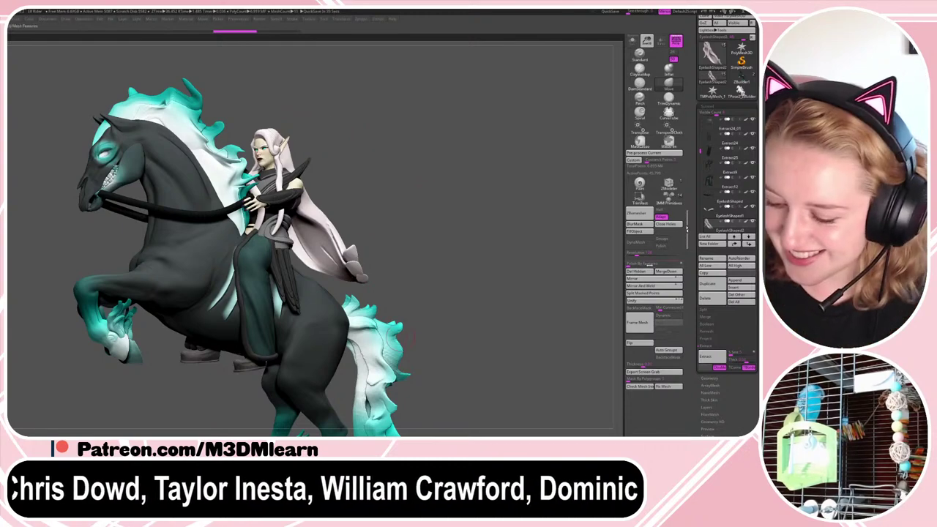
{"action": "key", "text": "space"}
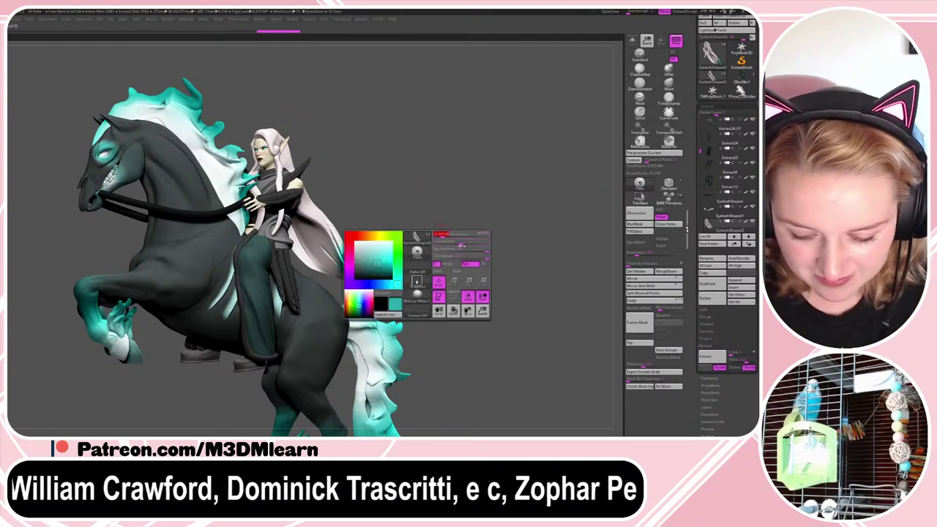
{"action": "key", "text": "ctrl+z"}
{"action": "key", "text": "ctrl+z"}
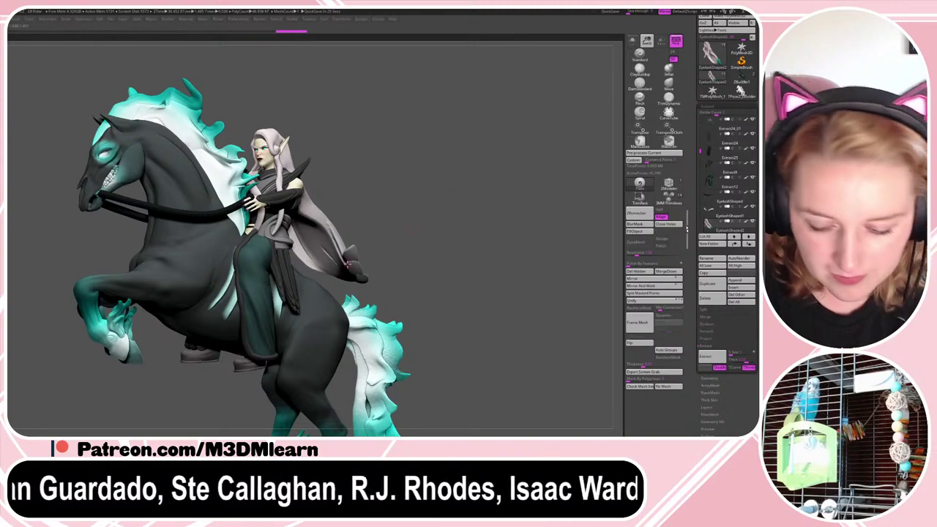
- Fill the rider's hair with a medium grey
{"action": "left_click", "coordinate": [642, 231]}
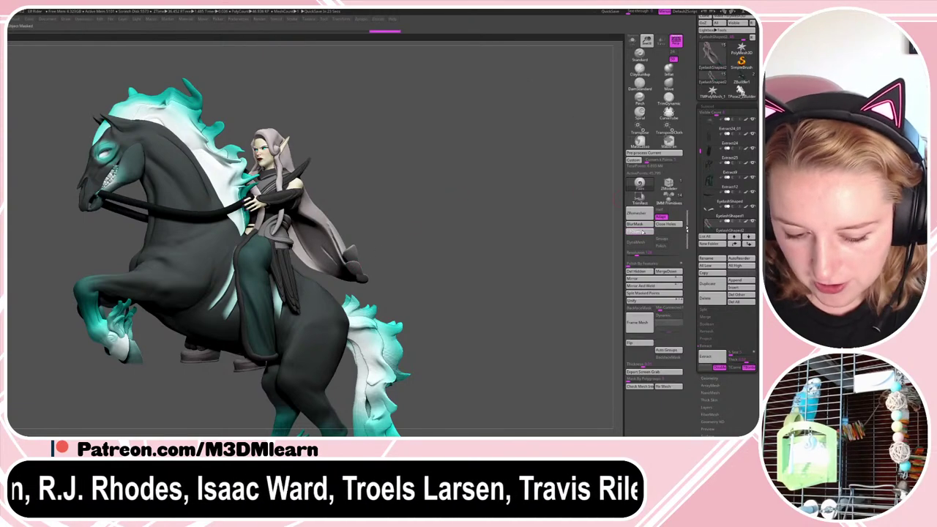
{"action": "key", "text": "space"}
{"action": "left_click", "coordinate": [639, 233]}
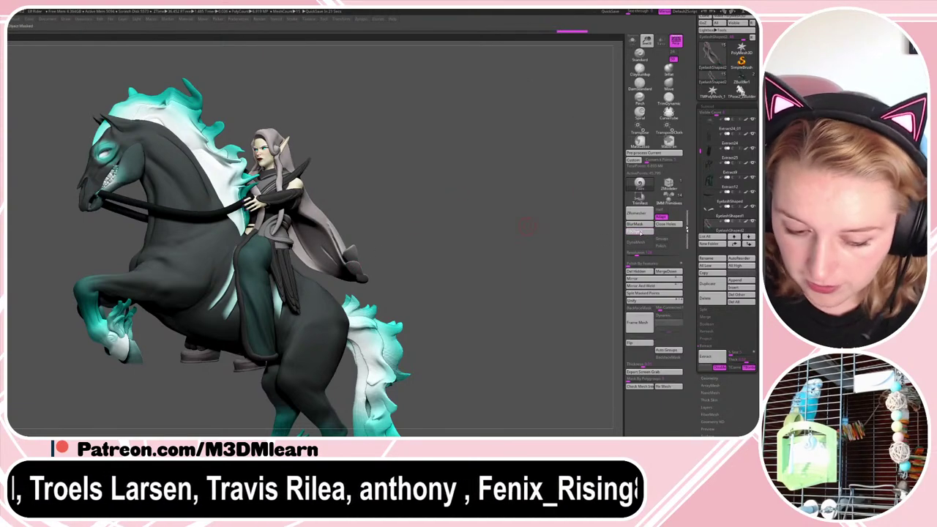
{"action": "key", "text": "space"}
{"action": "left_click", "coordinate": [635, 233]}
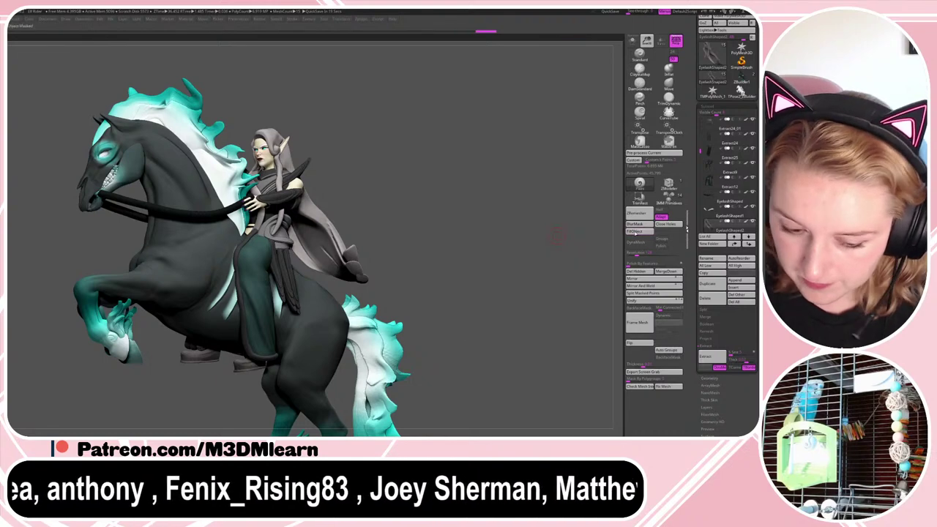
- Darken the paint colour to a near-black tone and fill the rider's hair with it
{"action": "right_click", "coordinate": [556, 236]}
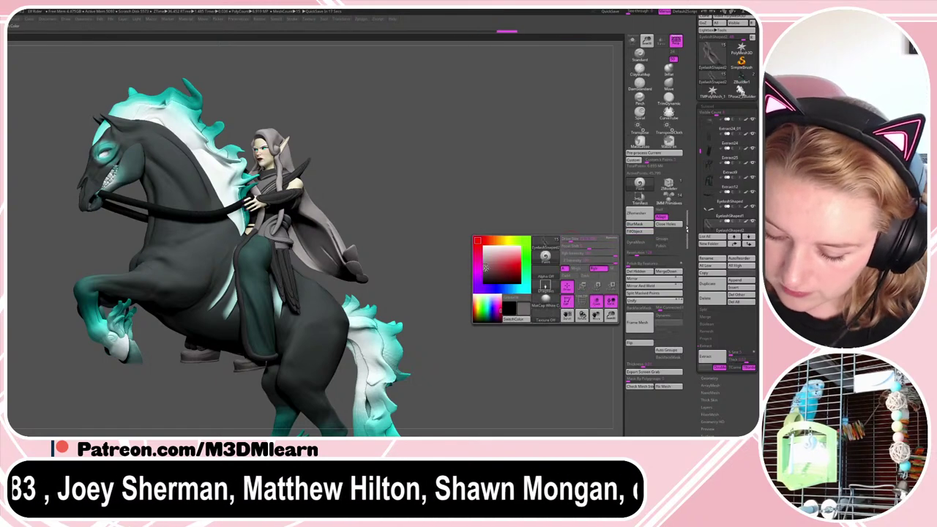
{"action": "left_click", "coordinate": [487, 275]}
{"action": "left_click", "coordinate": [639, 227]}
{"action": "key", "text": "space"}
{"action": "left_click_drag", "start_coordinate": [491, 273], "coordinate": [487, 276]}
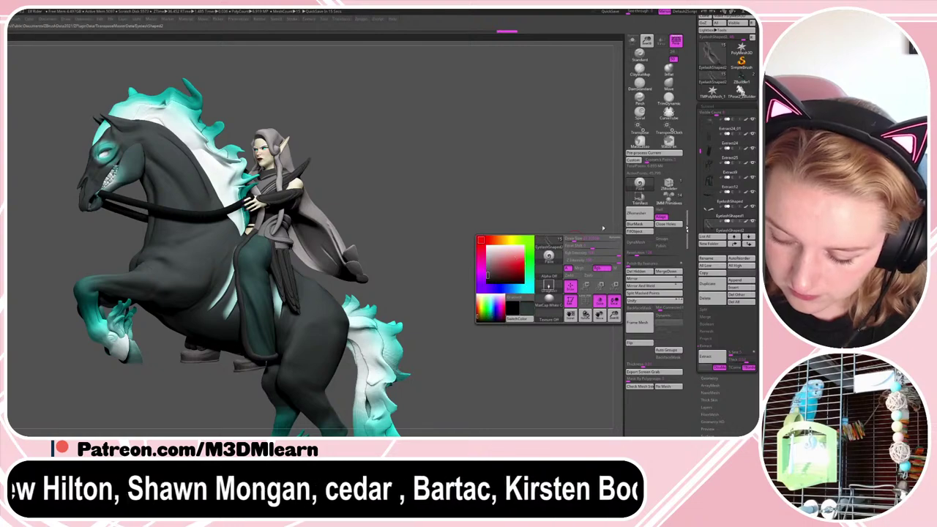
{"action": "left_click", "coordinate": [639, 232]}
{"action": "key", "text": "space"}
{"action": "left_click", "coordinate": [408, 243]}
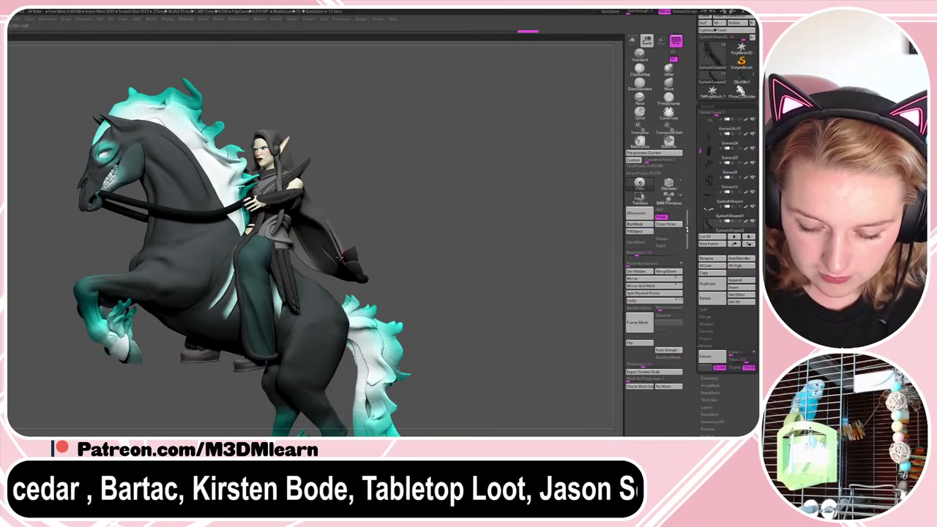
{"action": "left_click", "coordinate": [639, 231]}
- View the dark hair from both sides and undo the fill over the rider's crown
{"action": "key", "text": "ctrl+z"}
{"action": "left_click_drag", "start_coordinate": [388, 264], "coordinate": [501, 212]}
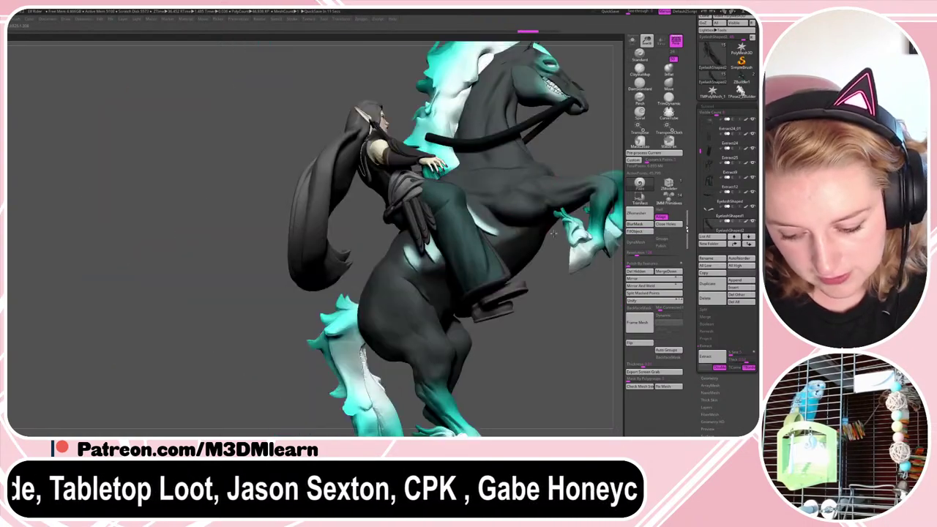
{"action": "left_click_drag", "start_coordinate": [554, 234], "coordinate": [418, 203]}
{"action": "key", "text": "ctrl+shift+z"}
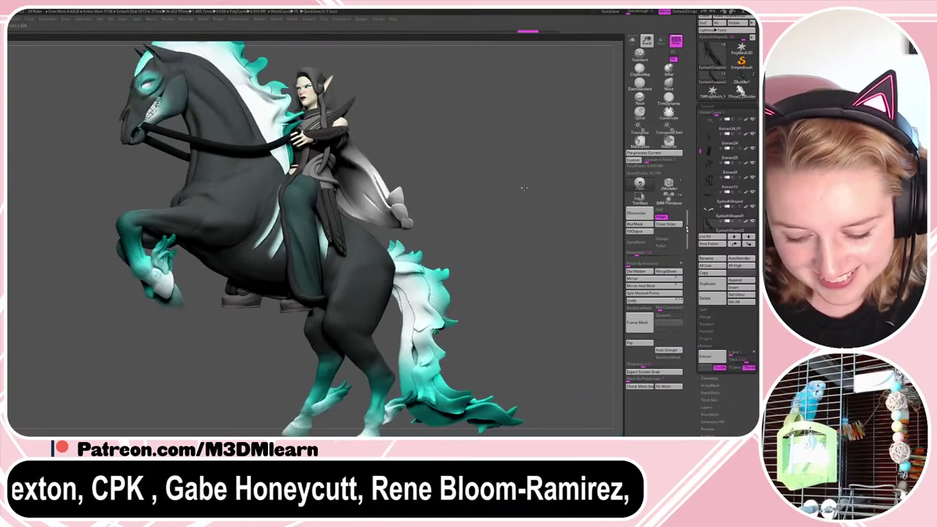
{"action": "key", "text": "ctrl+z"}
{"action": "mouse_move", "coordinate": [524, 194]}
{"action": "left_mouse_down", "text": "alt"}
{"action": "mouse_move", "coordinate": [502, 238]}
{"action": "mouse_move", "coordinate": [502, 207]}
{"action": "mouse_move", "coordinate": [528, 225]}
{"action": "mouse_move", "coordinate": [496, 242]}
{"action": "left_mouse_up", "text": "alt"}
{"action": "key", "text": "ctrl+z"}
{"action": "key", "text": "ctrl+z"}
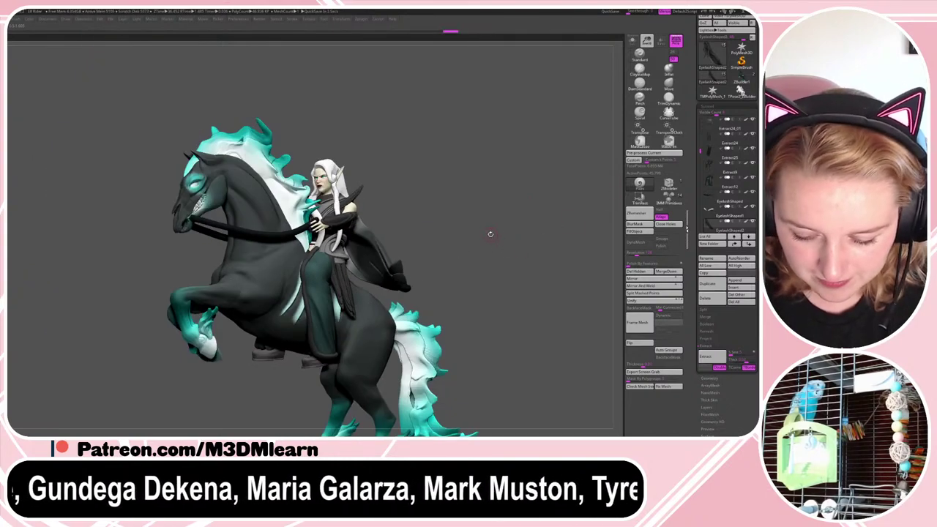
- Compare light and dark hair colouring, keeping a pale crown with dark flowing lengths
{"action": "key", "text": "space"}
{"action": "key", "text": "ctrl+z"}
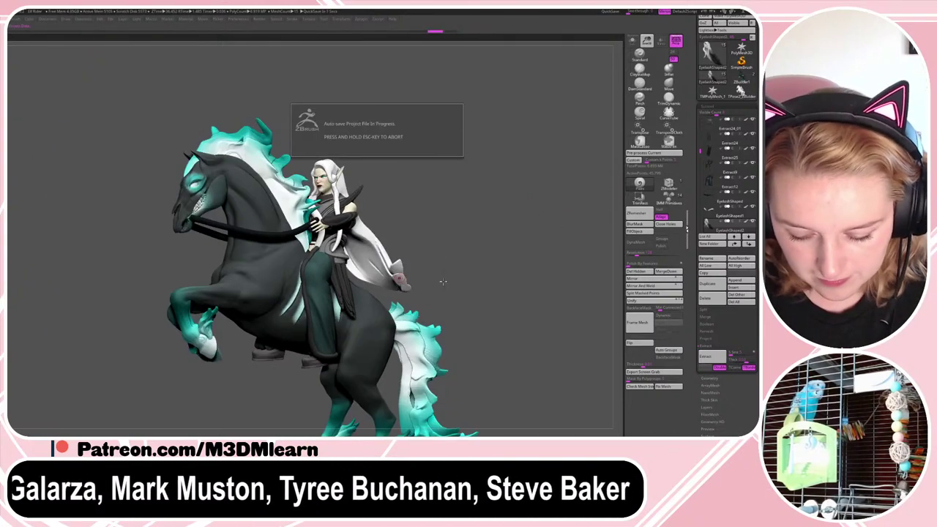
{"action": "key", "text": "ctrl+shift+z"}
{"action": "key", "text": "ctrl+shift+z"}
{"action": "left_click_drag", "start_coordinate": [503, 260], "coordinate": [488, 244], "text": "alt"}
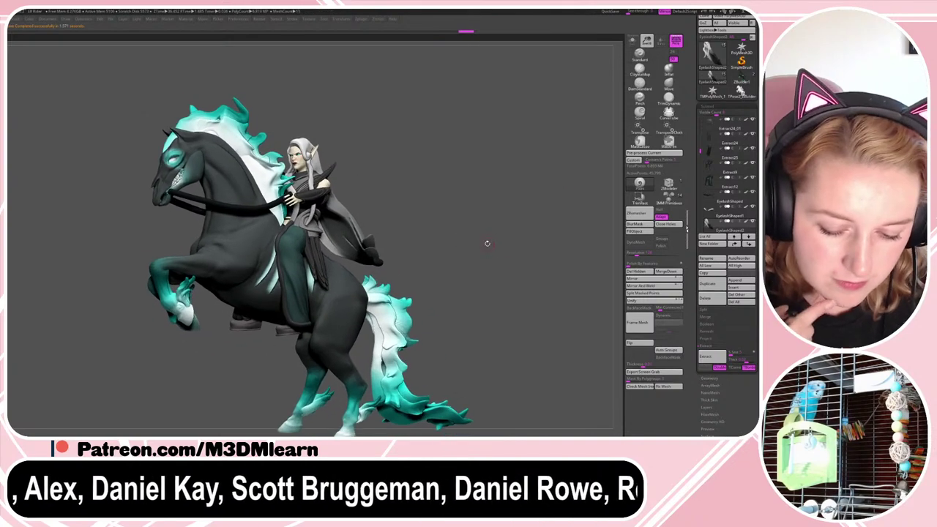
- Select the teal cloth over the rider's legs, clear its mask and isolate it in Solo mode
{"action": "left_click", "coordinate": [303, 277], "text": "alt"}
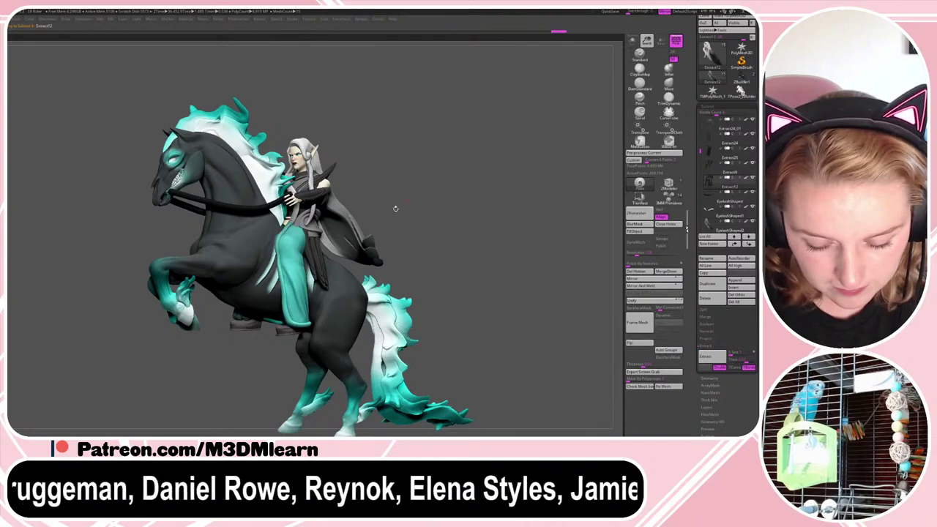
{"action": "key", "text": "shift+f"}
{"action": "key", "text": "shift+f"}
{"action": "mouse_move", "coordinate": [534, 212]}
{"action": "left_mouse_down", "text": "ctrl"}
{"action": "mouse_move", "coordinate": [554, 227]}
{"action": "mouse_move", "coordinate": [554, 262]}
{"action": "left_mouse_up", "text": "ctrl"}
{"action": "key", "text": "shift+f"}
{"action": "key", "text": "shift+f"}
{"action": "left_click_drag", "start_coordinate": [556, 228], "coordinate": [559, 256], "text": "alt"}
{"action": "left_click", "coordinate": [633, 40]}
{"action": "left_click_drag", "start_coordinate": [540, 151], "coordinate": [347, 205]}
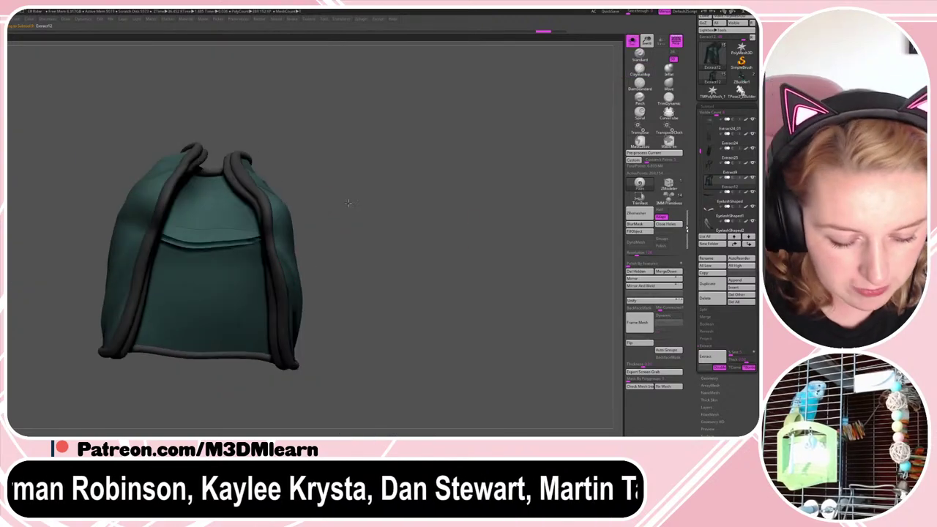
- Hide the black trim tubes along the leg cloth's edges so only the teal fabric is shown
{"action": "key", "text": "shift+f"}
{"action": "mouse_move", "coordinate": [446, 233]}
{"action": "left_mouse_down"}
{"action": "mouse_move", "coordinate": [434, 243]}
{"action": "mouse_move", "coordinate": [489, 238]}
{"action": "mouse_move", "coordinate": [472, 246]}
{"action": "mouse_move", "coordinate": [450, 237]}
{"action": "left_mouse_up"}
{"action": "key", "text": "shift+f"}
{"action": "left_click", "coordinate": [252, 248], "text": "ctrl+shift"}
{"action": "left_click", "coordinate": [250, 252], "text": "ctrl+shift"}
{"action": "key", "text": "shift+f"}
{"action": "key", "text": "shift+f"}
{"action": "left_click", "coordinate": [257, 291], "text": "ctrl+shift"}
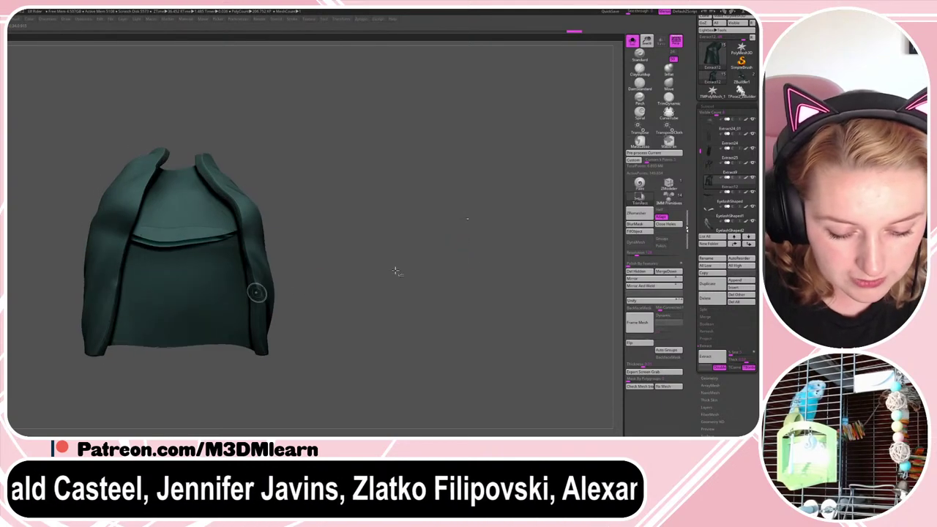
{"action": "left_click_drag", "start_coordinate": [506, 272], "coordinate": [469, 276]}
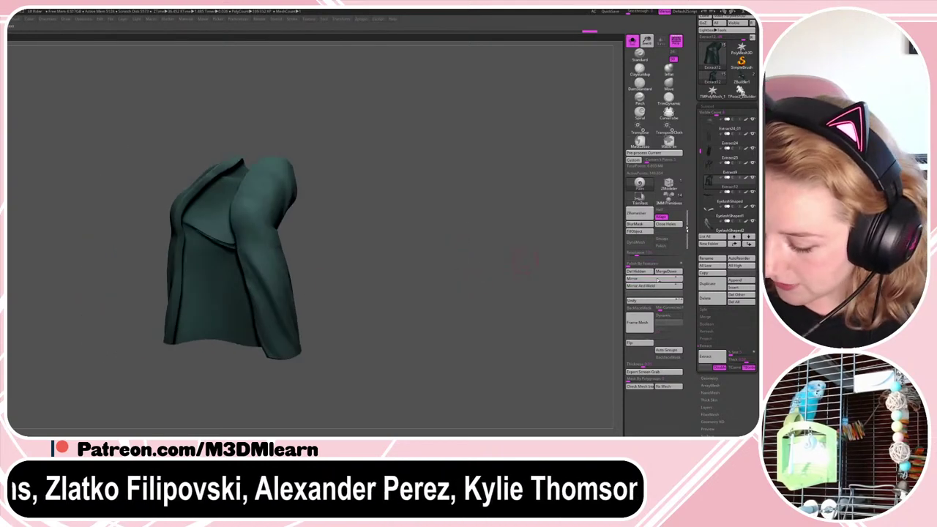
- Drop the leg cloth to a lower subdivision level, remove the higher levels and delete the hidden trim
{"action": "left_click", "coordinate": [639, 272]}
{"action": "left_click", "coordinate": [709, 379]}
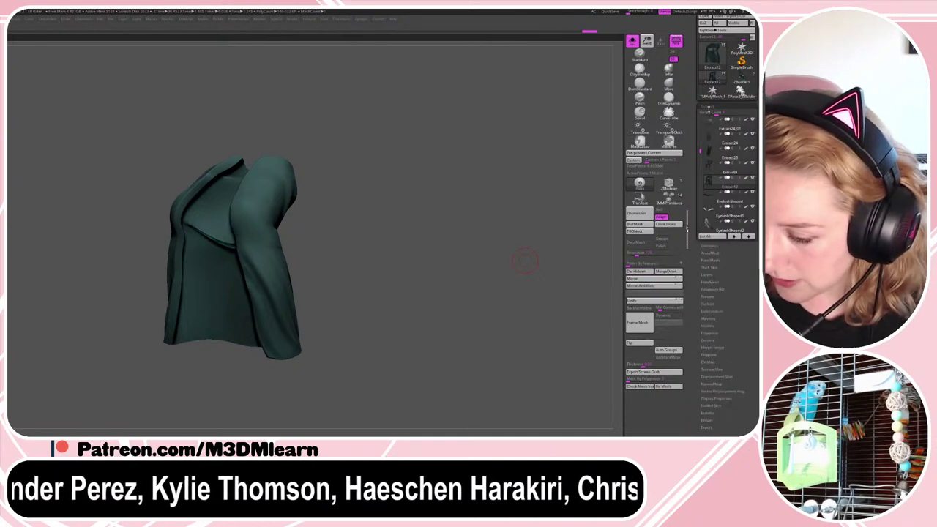
{"action": "left_click", "coordinate": [718, 122]}
{"action": "left_click", "coordinate": [739, 134]}
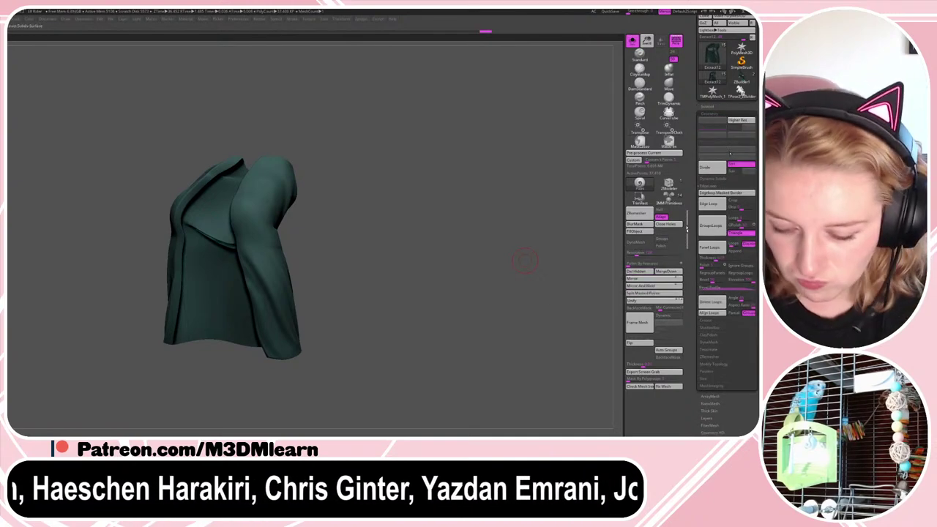
{"action": "left_click", "coordinate": [640, 272]}
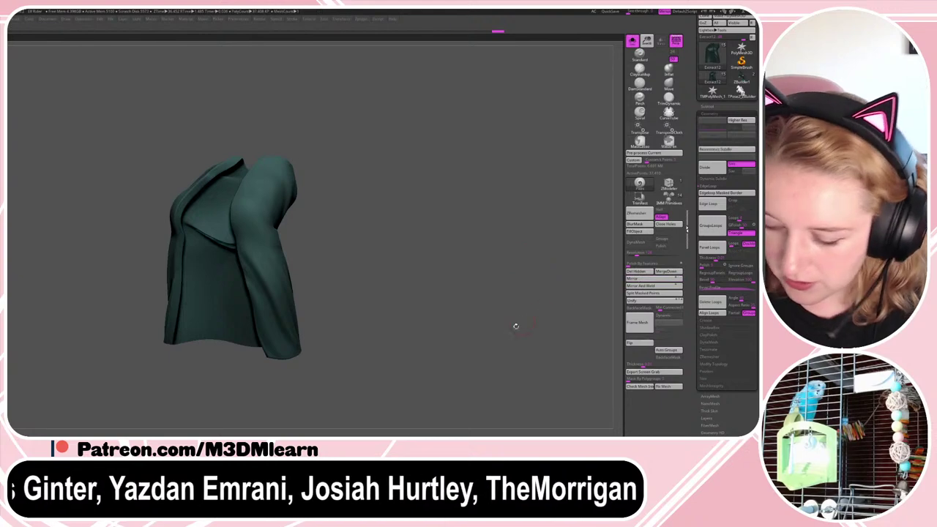
- Frame the leg cloth's borders with curves and try thick tubes along them with the curve tube brush
{"action": "key", "text": "shift+f"}
{"action": "left_click_drag", "start_coordinate": [517, 326], "coordinate": [548, 315]}
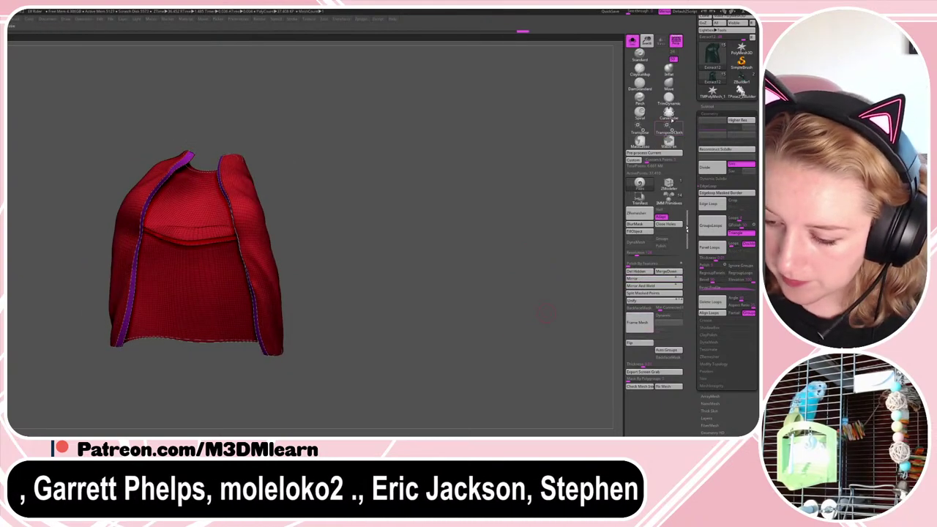
{"action": "left_click_drag", "start_coordinate": [420, 252], "coordinate": [430, 252]}
{"action": "key", "text": "shift+f"}
{"action": "left_click", "coordinate": [237, 223]}
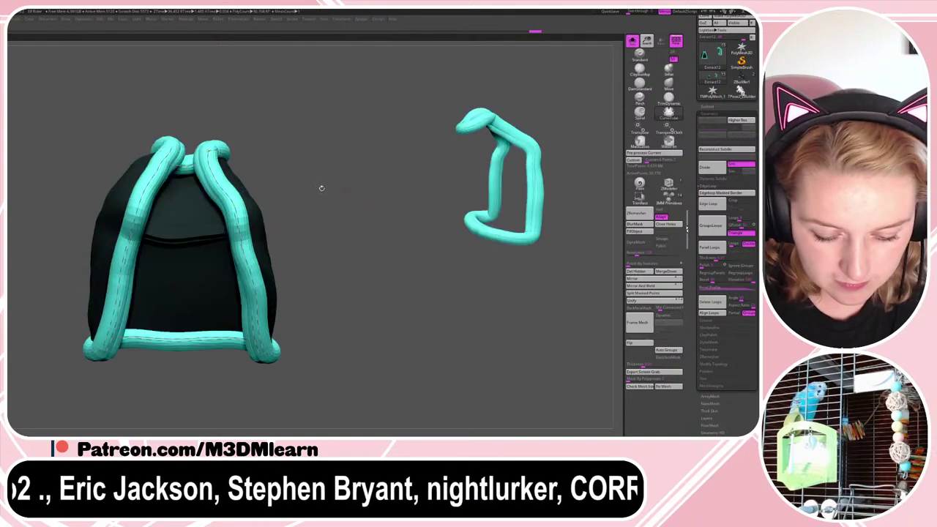
{"action": "key", "text": "ctrl+z"}
{"action": "left_click", "coordinate": [237, 213]}
{"action": "key", "text": "ctrl+z"}
{"action": "left_click", "coordinate": [238, 213]}
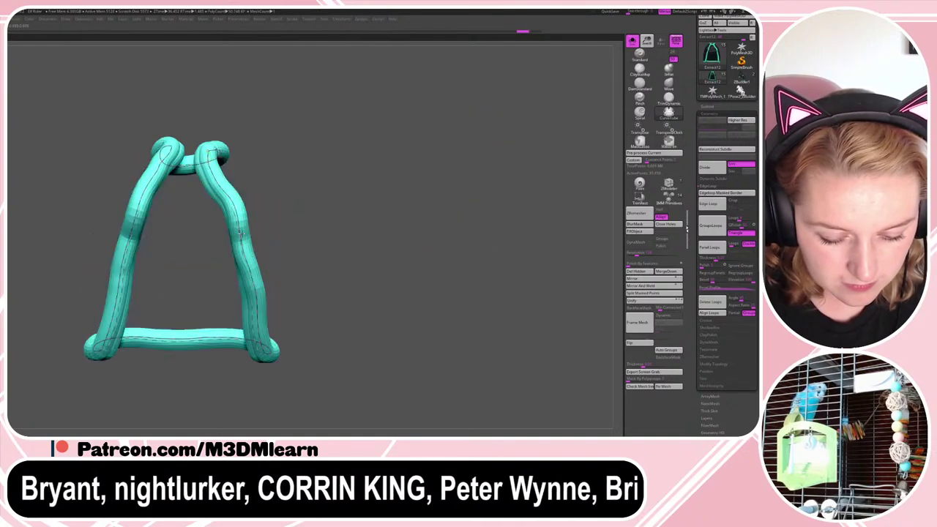
- Reduce the draw size and regenerate the curve tubes as a slim trim along the leg cloth's borders
{"action": "mouse_move", "coordinate": [310, 188]}
{"action": "left_mouse_down"}
{"action": "mouse_move", "coordinate": [404, 173]}
{"action": "mouse_move", "coordinate": [366, 168]}
{"action": "left_mouse_up"}
{"action": "key", "text": "space"}
{"action": "key", "text": "ctrl+z"}
{"action": "key", "text": "space"}
{"action": "key", "text": "ctrl+z"}
{"action": "left_click", "coordinate": [306, 174]}
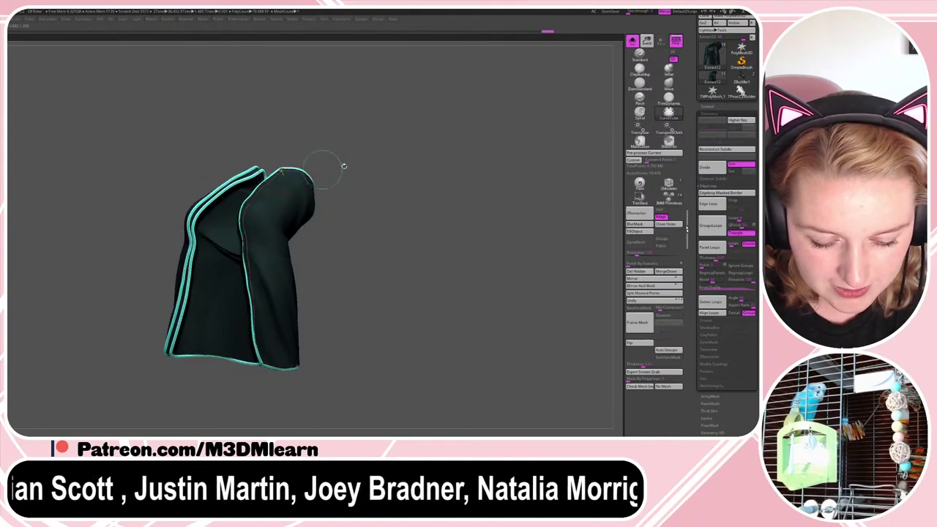
{"action": "key", "text": "space"}
{"action": "left_click_drag", "start_coordinate": [442, 134], "coordinate": [446, 134]}
{"action": "left_click", "coordinate": [258, 188]}
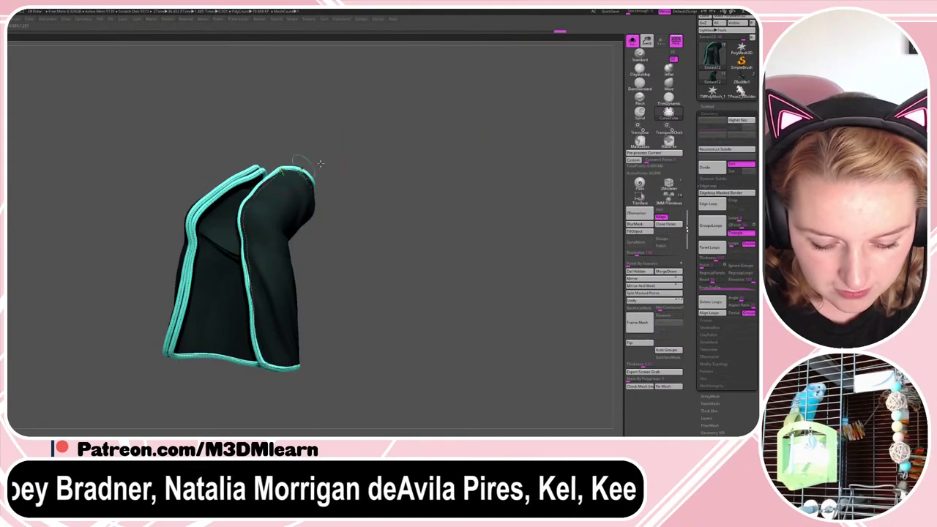
- Leave Solo mode and check the new trim on the rider's leg cloth against the whole figure
{"action": "mouse_move", "coordinate": [315, 165]}
{"action": "left_mouse_down"}
{"action": "mouse_move", "coordinate": [396, 168]}
{"action": "mouse_move", "coordinate": [404, 182]}
{"action": "mouse_move", "coordinate": [396, 163]}
{"action": "left_mouse_up"}
{"action": "left_click_drag", "start_coordinate": [483, 175], "coordinate": [498, 142], "text": "alt"}
{"action": "left_click", "coordinate": [631, 47]}
{"action": "mouse_move", "coordinate": [521, 202]}
{"action": "left_mouse_down", "text": "alt"}
{"action": "mouse_move", "coordinate": [520, 211]}
{"action": "mouse_move", "coordinate": [532, 202]}
{"action": "left_mouse_up", "text": "alt"}
{"action": "key", "text": "shift+f"}
{"action": "key", "text": "shift+f"}
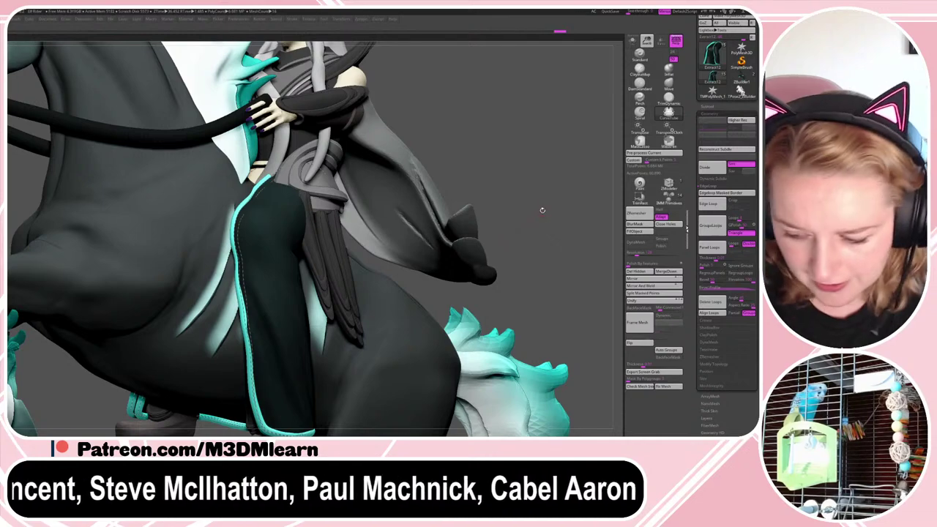
- Split the border trim from the leg cloth into its own subtool, test Move brush adjustments, and fill it with the dark colour
{"action": "left_click", "coordinate": [647, 293]}
{"action": "right_click", "coordinate": [489, 244]}
{"action": "left_click", "coordinate": [668, 85]}
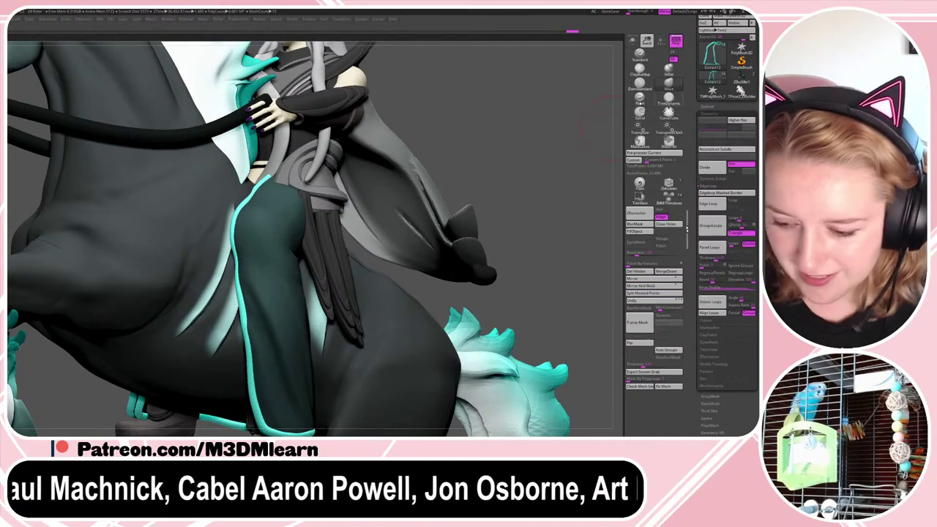
{"action": "key", "text": "ctrl+z"}
{"action": "left_click_drag", "start_coordinate": [243, 255], "coordinate": [237, 256]}
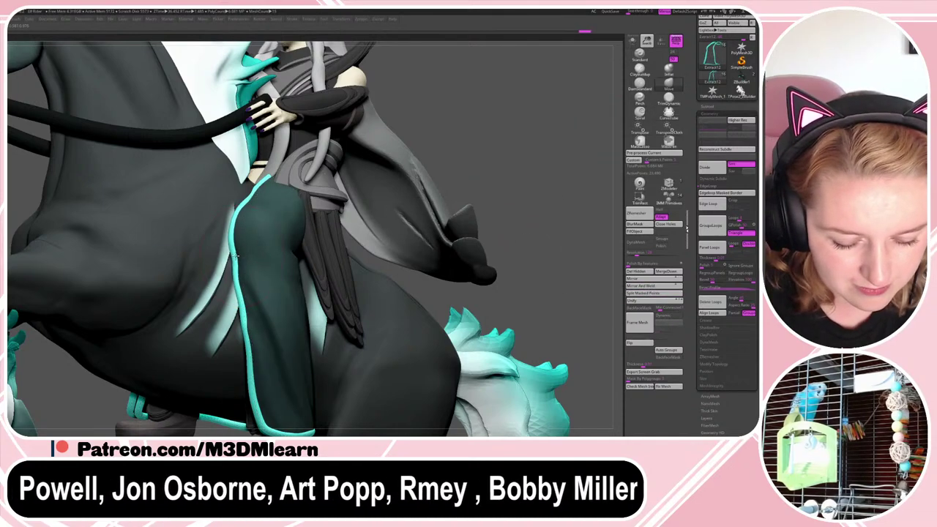
{"action": "right_click", "coordinate": [212, 290]}
{"action": "key", "text": "ctrl+z"}
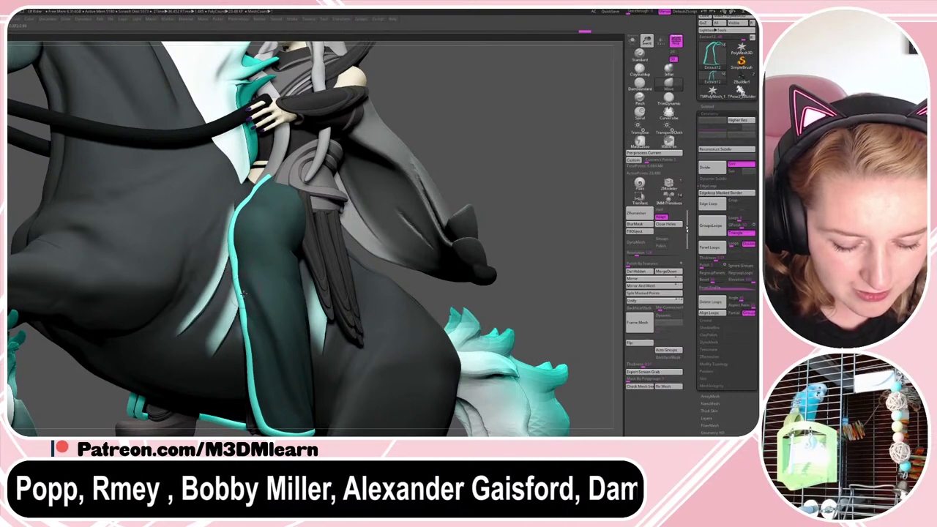
{"action": "left_click_drag", "start_coordinate": [535, 183], "coordinate": [524, 255], "text": "alt"}
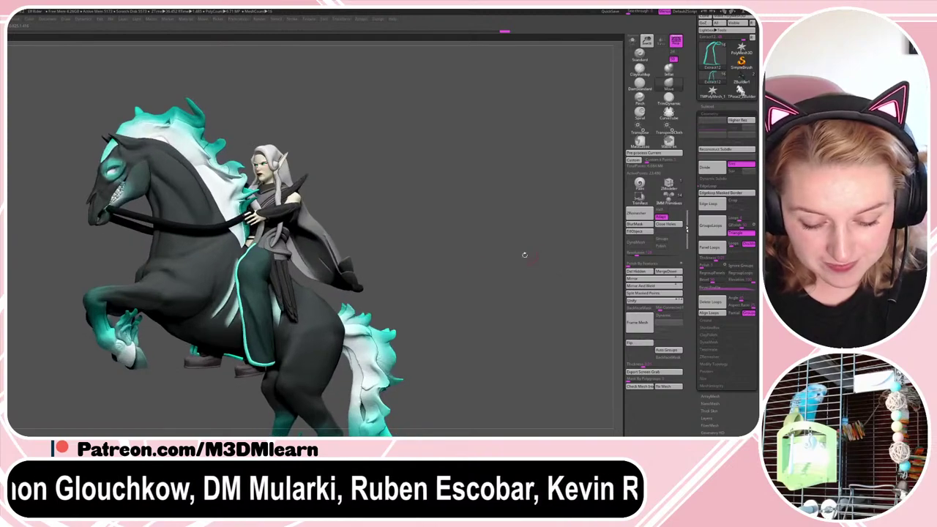
{"action": "left_click", "coordinate": [637, 231]}
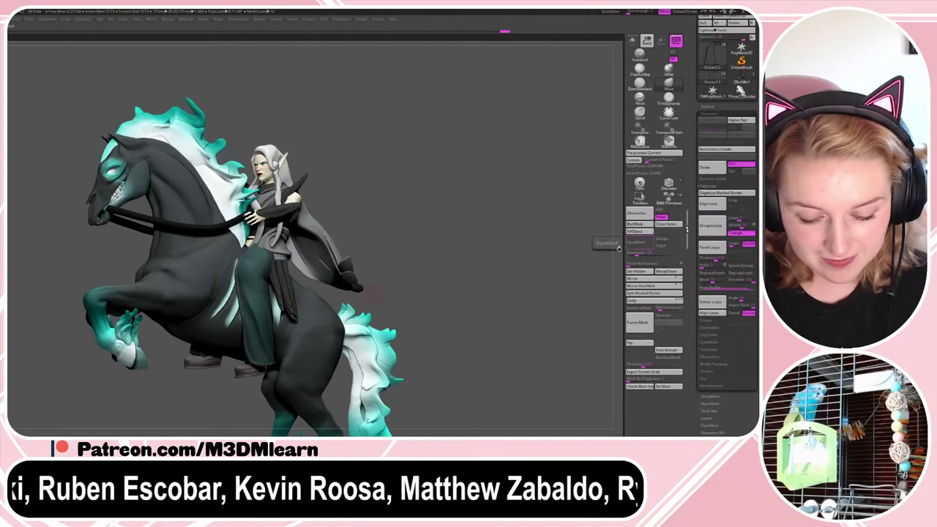
- Select the leg cloth and try a DamStandard stroke near its upper thigh, adjusting the brush settings
{"action": "left_click", "coordinate": [275, 323], "text": "alt"}
{"action": "left_click_drag", "start_coordinate": [454, 217], "coordinate": [452, 245], "text": "alt"}
{"action": "key", "text": "3"}
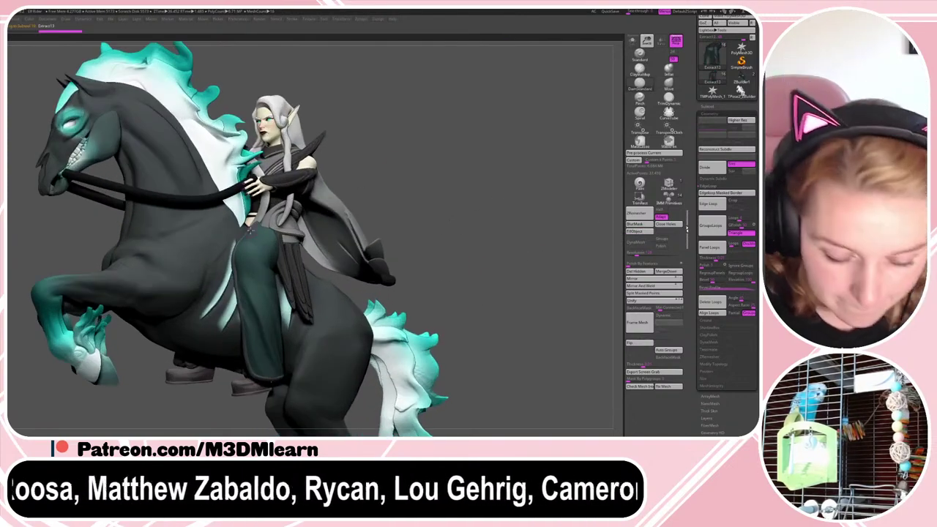
{"action": "left_click_drag", "start_coordinate": [254, 258], "coordinate": [257, 254]}
{"action": "key", "text": "space"}
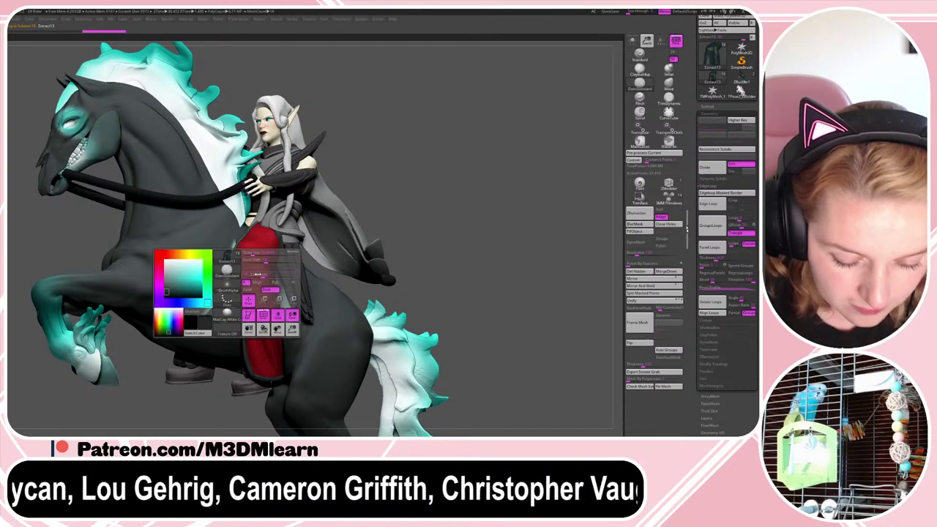
{"action": "left_click", "coordinate": [256, 274]}
{"action": "key", "text": "ctrl+z"}
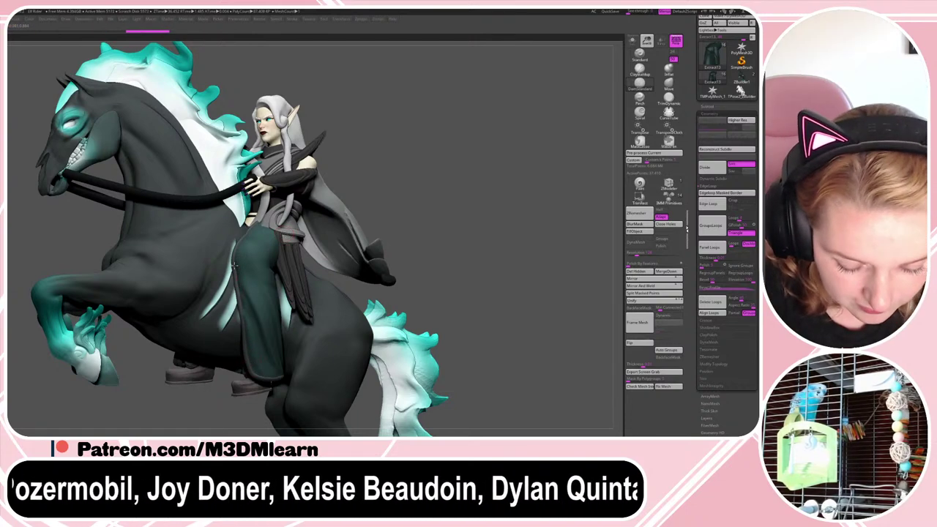
{"action": "mouse_move", "coordinate": [482, 243]}
{"action": "left_mouse_down", "text": "alt"}
{"action": "mouse_move", "coordinate": [494, 241]}
{"action": "mouse_move", "coordinate": [465, 256]}
{"action": "mouse_move", "coordinate": [464, 228]}
{"action": "mouse_move", "coordinate": [490, 219]}
{"action": "mouse_move", "coordinate": [477, 265]}
{"action": "mouse_move", "coordinate": [476, 257]}
{"action": "mouse_move", "coordinate": [468, 262]}
{"action": "mouse_move", "coordinate": [478, 241]}
{"action": "left_mouse_up", "text": "alt"}
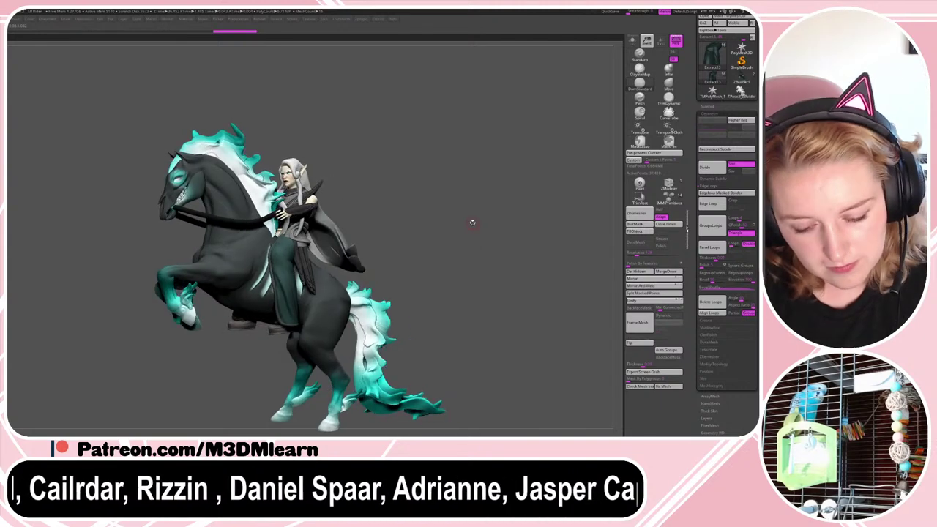
- Isolate the rider's body and adjust the shape of her hips with the Move brush
{"action": "key", "text": "ctrl"}
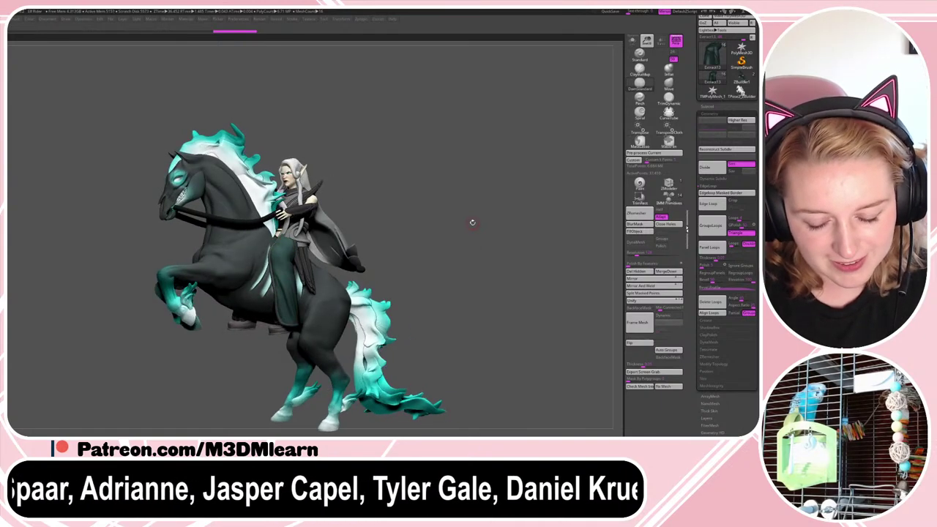
{"action": "left_click_drag", "start_coordinate": [472, 223], "coordinate": [471, 259], "text": "alt"}
{"action": "key", "text": "ctrl"}
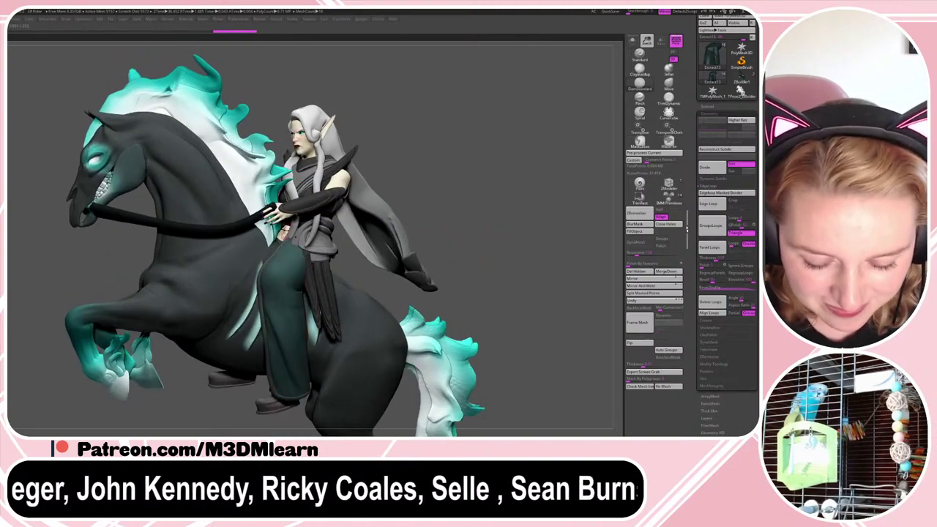
{"action": "left_click", "coordinate": [338, 181], "text": "alt"}
{"action": "mouse_move", "coordinate": [549, 205]}
{"action": "left_mouse_down"}
{"action": "mouse_move", "coordinate": [531, 203]}
{"action": "mouse_move", "coordinate": [525, 222]}
{"action": "mouse_move", "coordinate": [538, 220]}
{"action": "mouse_move", "coordinate": [502, 222]}
{"action": "mouse_move", "coordinate": [533, 220]}
{"action": "left_mouse_up"}
{"action": "left_click", "coordinate": [632, 41]}
{"action": "key", "text": "shift+f"}
{"action": "left_click", "coordinate": [667, 84]}
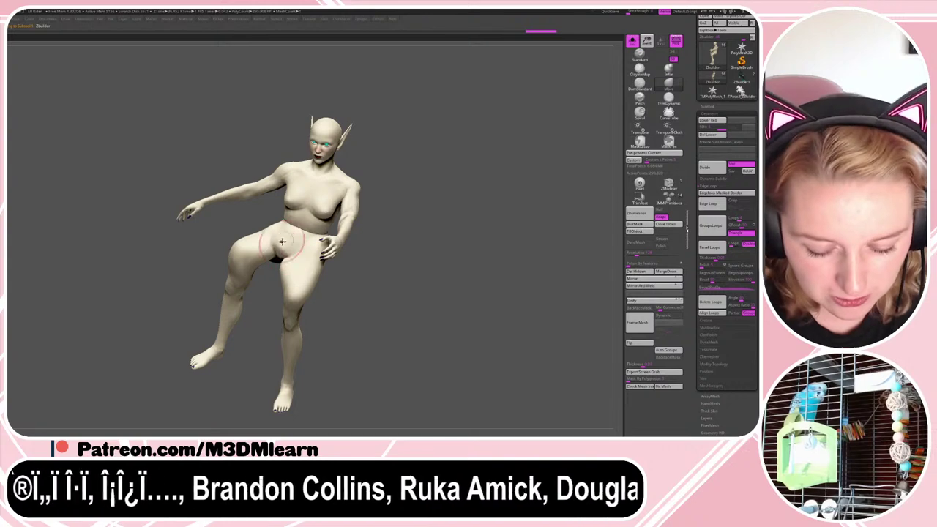
{"action": "left_click_drag", "start_coordinate": [446, 221], "coordinate": [439, 235]}
{"action": "mouse_move", "coordinate": [274, 220]}
{"action": "left_mouse_down"}
{"action": "mouse_move", "coordinate": [264, 218]}
{"action": "mouse_move", "coordinate": [283, 220]}
{"action": "left_mouse_up"}
{"action": "key", "text": "space"}
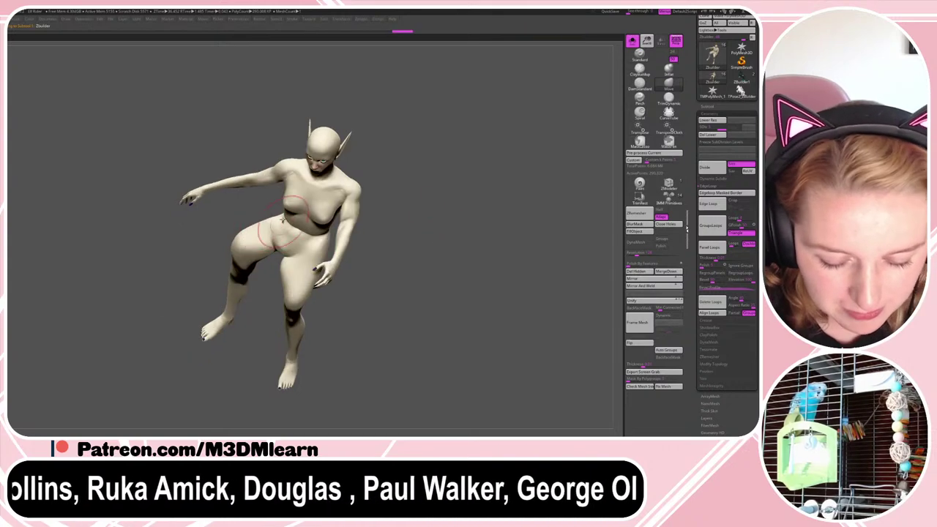
- Examine the rider's waist sash, belt pieces and leg cloth from behind and from both sides
{"action": "mouse_move", "coordinate": [455, 218]}
{"action": "left_mouse_down"}
{"action": "mouse_move", "coordinate": [462, 200]}
{"action": "mouse_move", "coordinate": [468, 216]}
{"action": "left_mouse_up"}
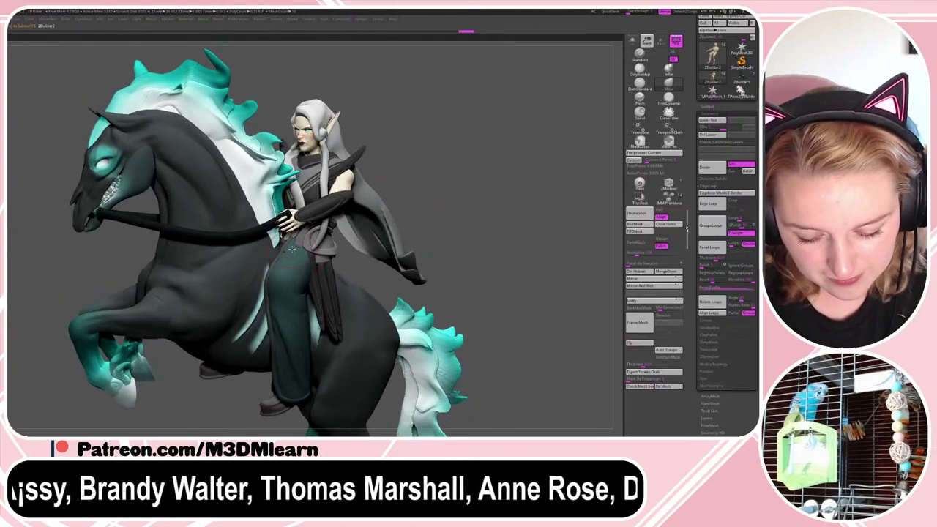
{"action": "left_click_drag", "start_coordinate": [393, 201], "coordinate": [494, 243]}
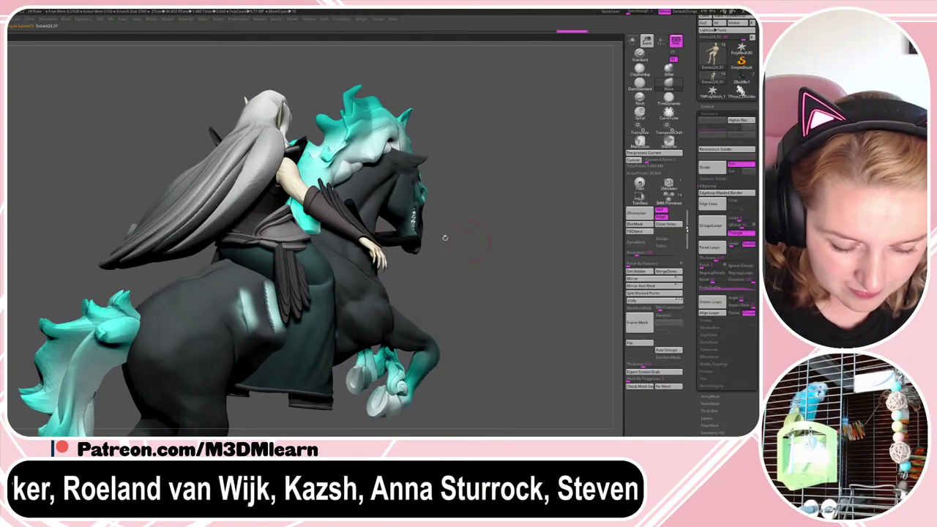
{"action": "left_click", "coordinate": [281, 249], "text": "alt"}
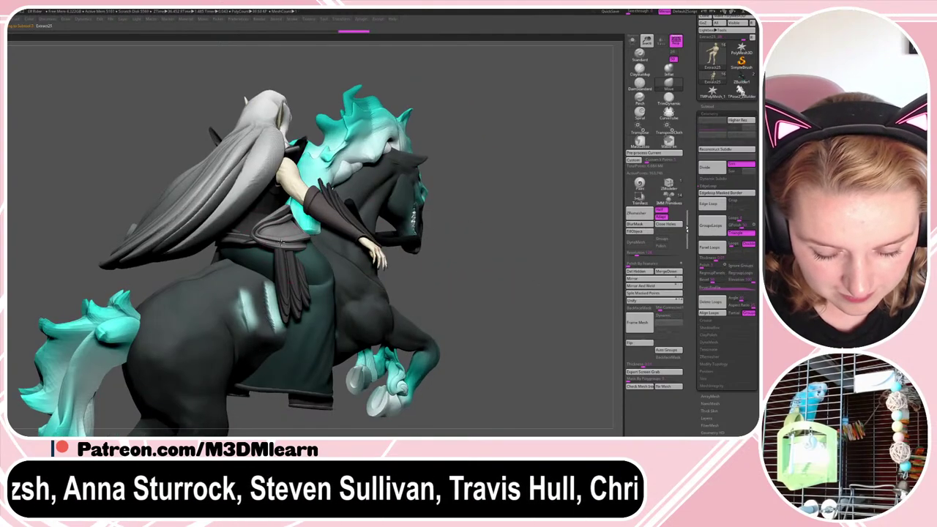
{"action": "left_click_drag", "start_coordinate": [467, 219], "coordinate": [520, 196]}
{"action": "left_click_drag", "start_coordinate": [394, 234], "coordinate": [476, 227]}
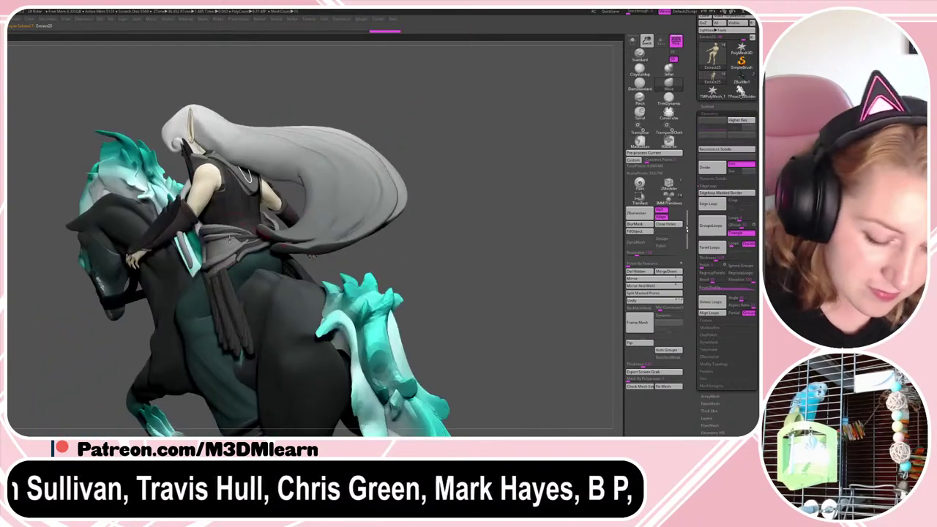
{"action": "left_click", "coordinate": [237, 236], "text": "alt"}
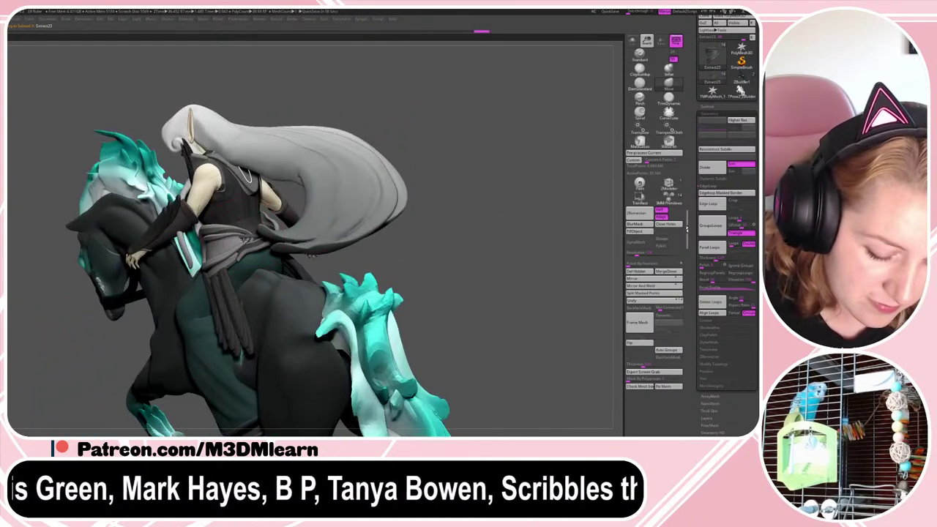
{"action": "left_click_drag", "start_coordinate": [443, 212], "coordinate": [521, 205]}
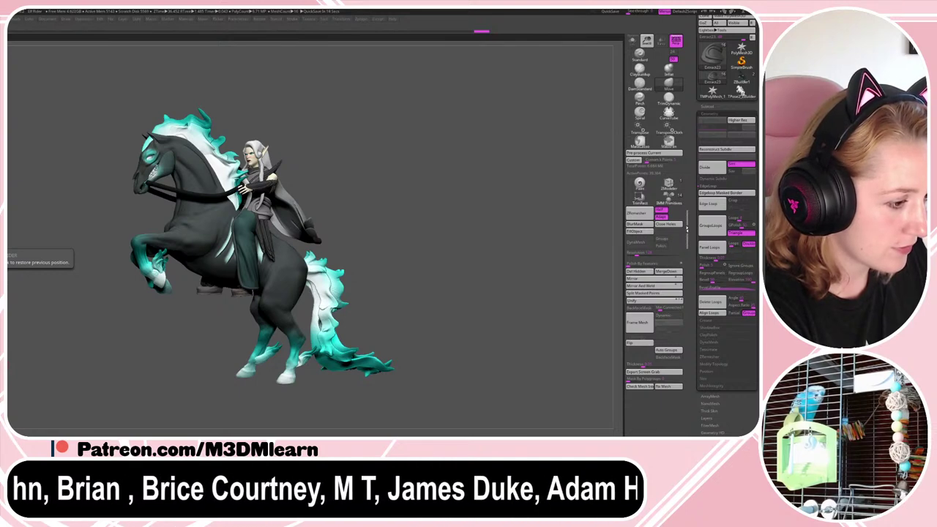
{"action": "left_click", "coordinate": [456, 235], "text": "ctrl"}
{"action": "left_click", "coordinate": [468, 242], "text": "ctrl"}
{"action": "right_click", "coordinate": [469, 243]}
{"action": "left_click", "coordinate": [469, 242], "text": "ctrl"}
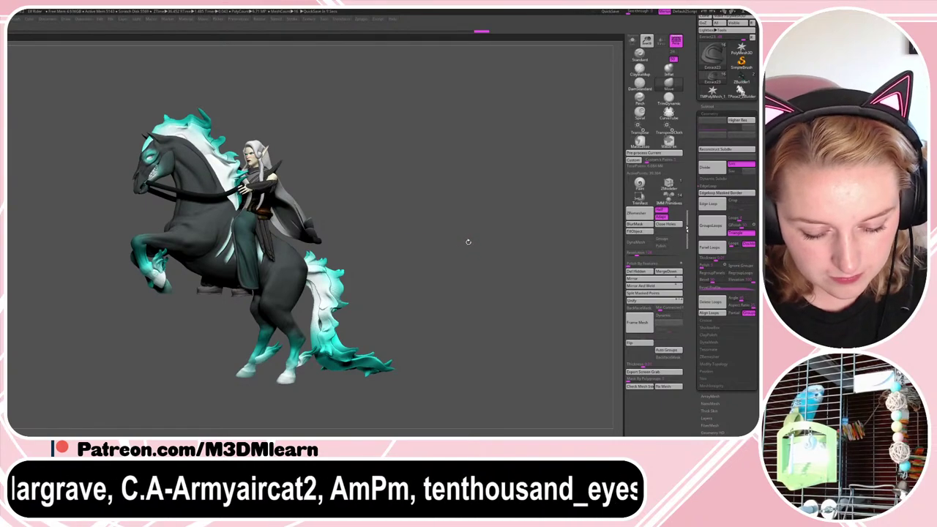
{"action": "left_click", "coordinate": [468, 243], "text": "ctrl"}
- Merge the separate trim with the leg cloth into one subtool and assign it a single polygroup
{"action": "left_click_drag", "start_coordinate": [469, 242], "coordinate": [473, 325], "text": "alt"}
{"action": "left_click", "coordinate": [235, 270], "text": "alt"}
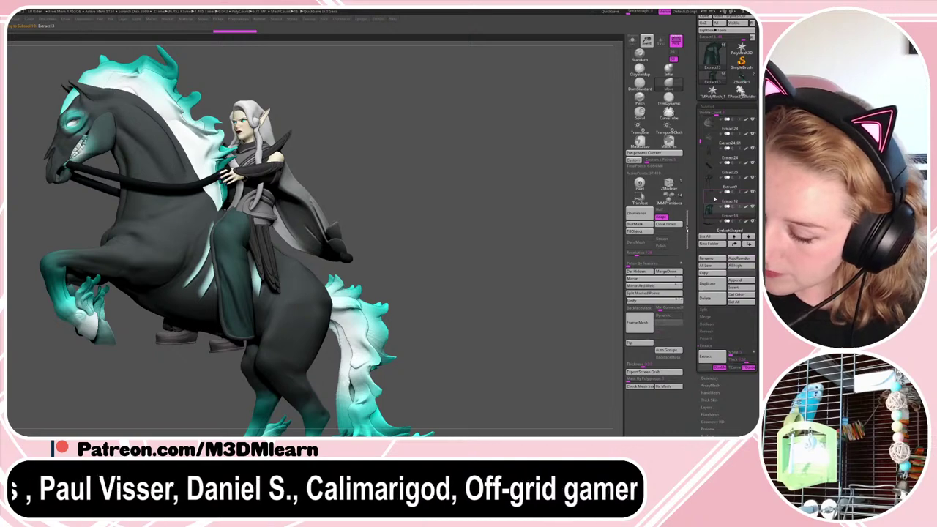
{"action": "left_click", "coordinate": [715, 198]}
{"action": "left_click", "coordinate": [670, 271]}
{"action": "key", "text": "ctrl+w"}
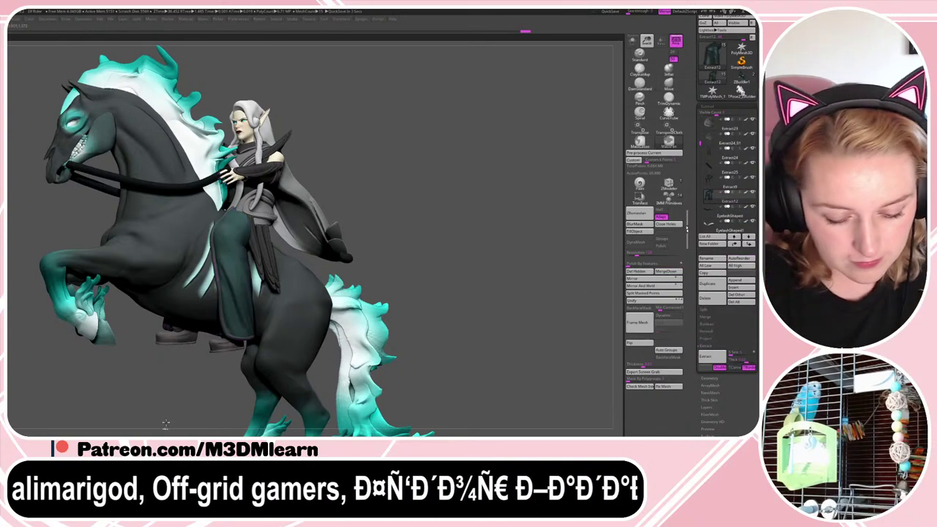
- Isolate the leg cloth, mask its lower half with a soft edge, and invert the mask
{"action": "left_click_drag", "start_coordinate": [167, 422], "coordinate": [414, 257], "text": "ctrl"}
{"action": "key", "text": "ctrl+z"}
{"action": "left_click", "coordinate": [633, 42]}
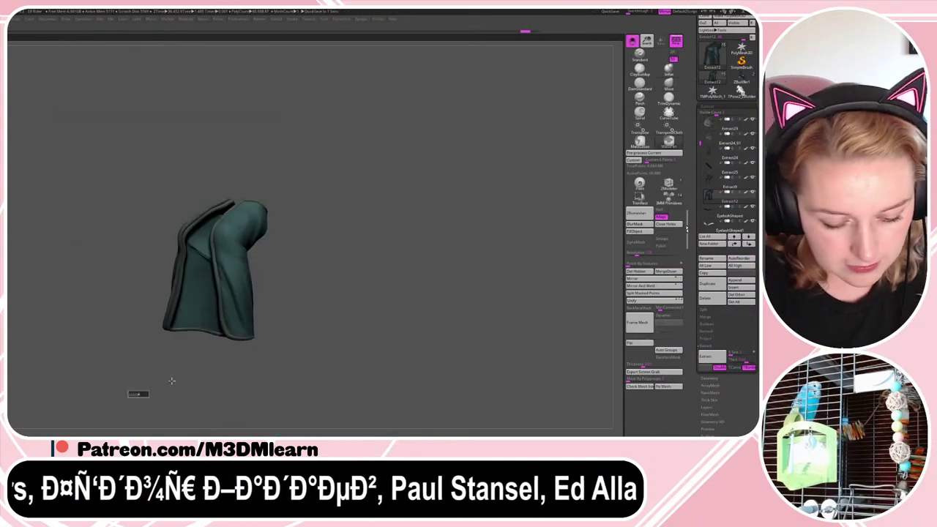
{"action": "left_click_drag", "start_coordinate": [171, 381], "coordinate": [378, 272], "text": "ctrl"}
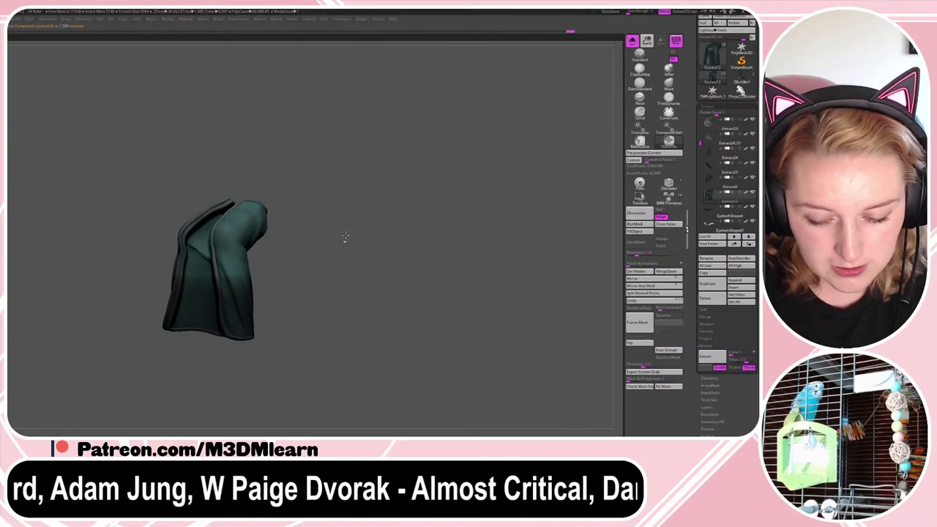
{"action": "left_click", "coordinate": [345, 237], "text": "ctrl"}
- Leave Solo mode and move the unmasked lower part of the leg cloth upward to shorten it
{"action": "left_click", "coordinate": [633, 42]}
{"action": "key", "text": "w"}
{"action": "left_click", "coordinate": [237, 292]}
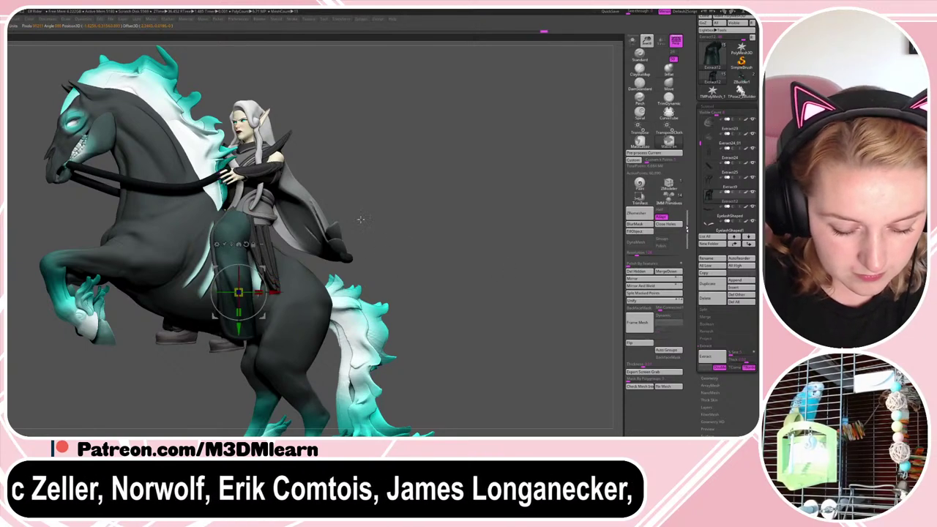
{"action": "left_click_drag", "start_coordinate": [239, 326], "coordinate": [239, 309]}
{"action": "key", "text": "q"}
- Select the rider's shoes and move them up toward the shortened leg cloth's hem
{"action": "left_click_drag", "start_coordinate": [457, 246], "coordinate": [467, 198]}
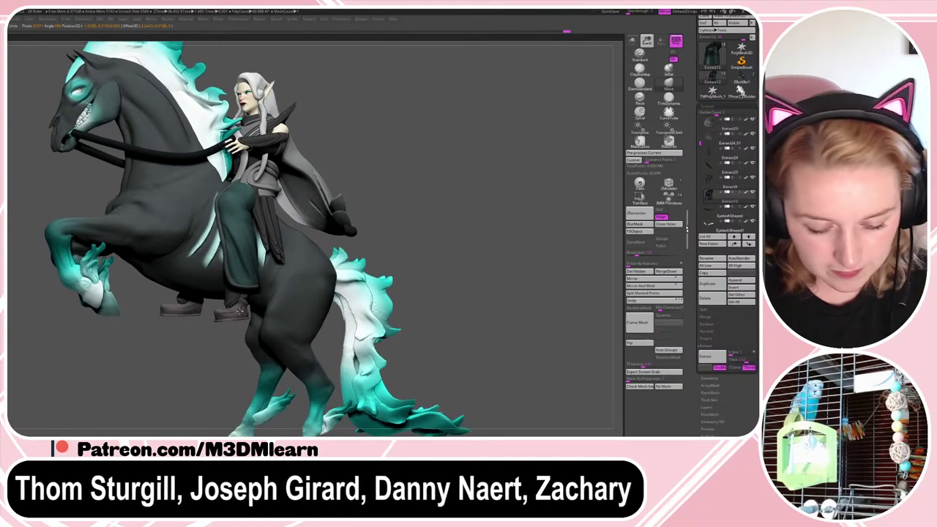
{"action": "left_click", "coordinate": [245, 310], "text": "alt"}
{"action": "key", "text": "w"}
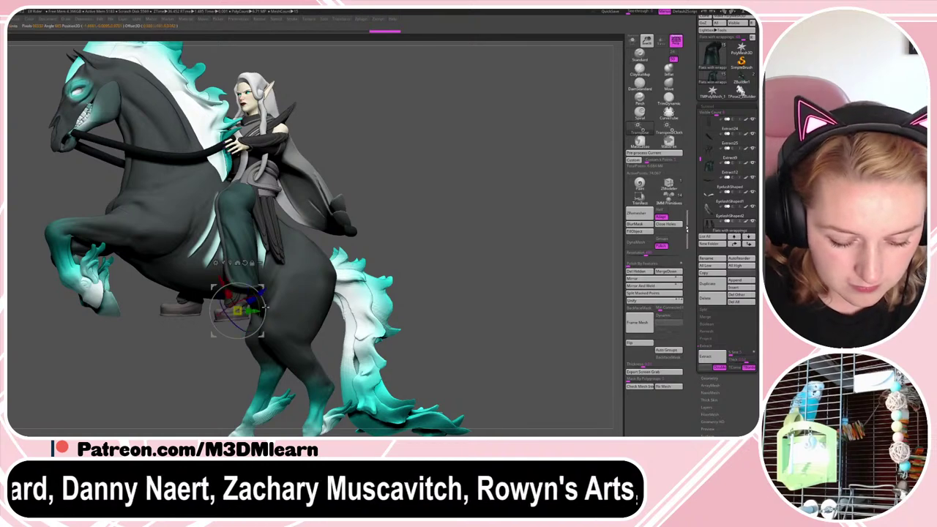
{"action": "left_click_drag", "start_coordinate": [237, 346], "coordinate": [238, 326]}
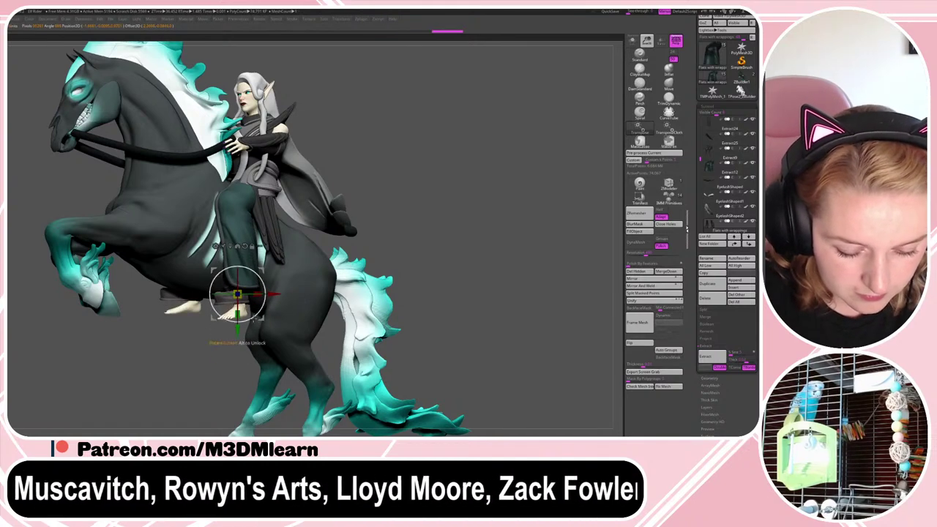
{"action": "key", "text": "q"}
- Isolate the rider's body, mask both legs below the knees, and invert the mask
{"action": "left_click", "coordinate": [236, 313], "text": "alt"}
{"action": "left_click", "coordinate": [633, 41]}
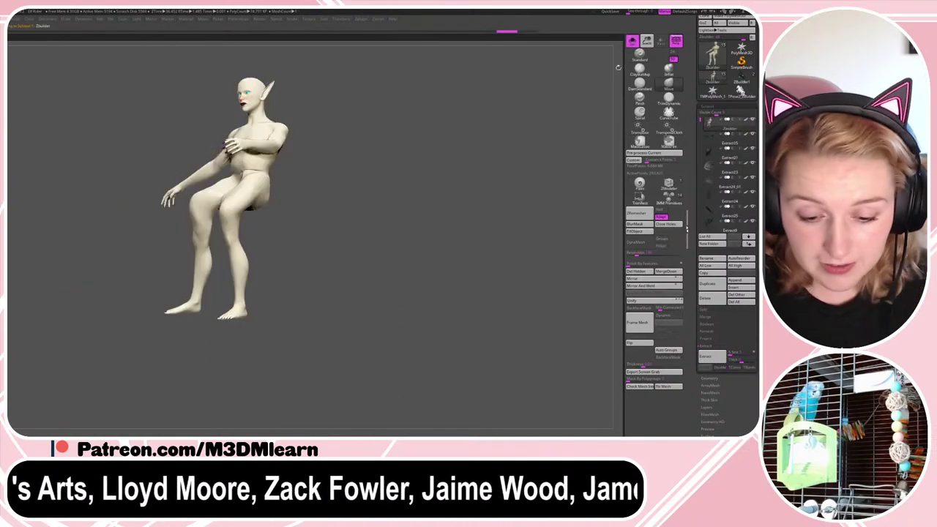
{"action": "left_click", "coordinate": [396, 244], "text": "ctrl"}
{"action": "left_click", "coordinate": [399, 257], "text": "ctrl"}
{"action": "left_click_drag", "start_coordinate": [133, 371], "coordinate": [350, 231], "text": "ctrl"}
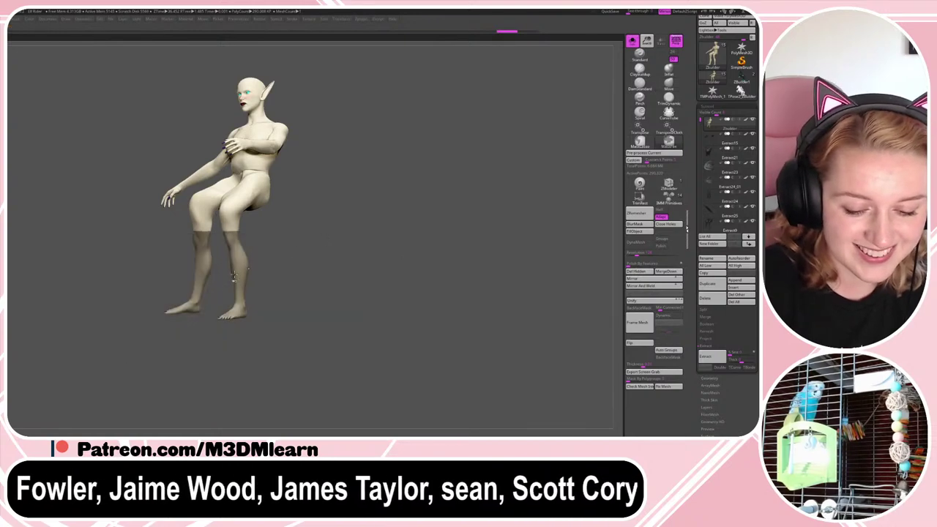
{"action": "left_click", "coordinate": [333, 238], "text": "ctrl"}
- Move the rider's lower legs up into the raised shoes and leave Solo mode
{"action": "key", "text": "w"}
{"action": "left_click_drag", "start_coordinate": [243, 319], "coordinate": [242, 299]}
{"action": "key", "text": "q"}
{"action": "left_click", "coordinate": [633, 42]}
{"action": "left_click_drag", "start_coordinate": [508, 203], "coordinate": [490, 212]}
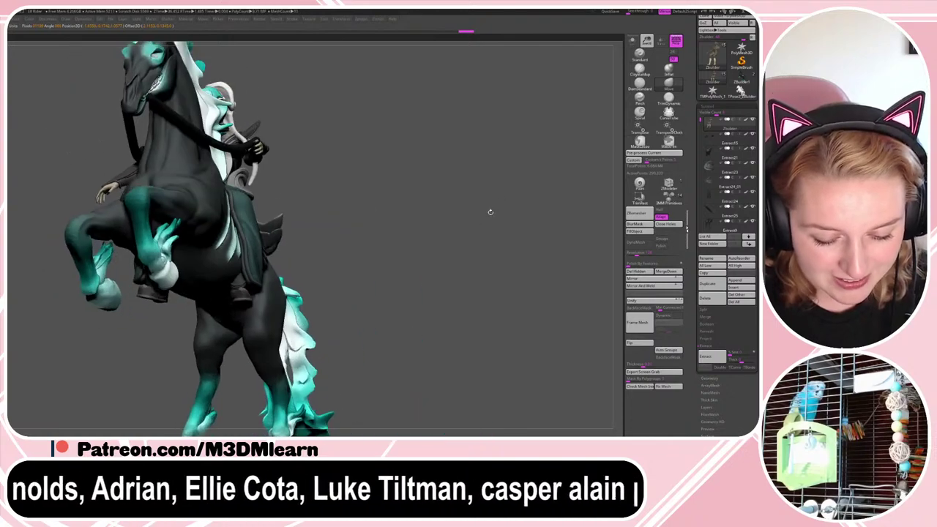
{"action": "left_click", "coordinate": [259, 246], "text": "alt"}
{"action": "key", "text": "space"}
{"action": "key", "text": "space"}
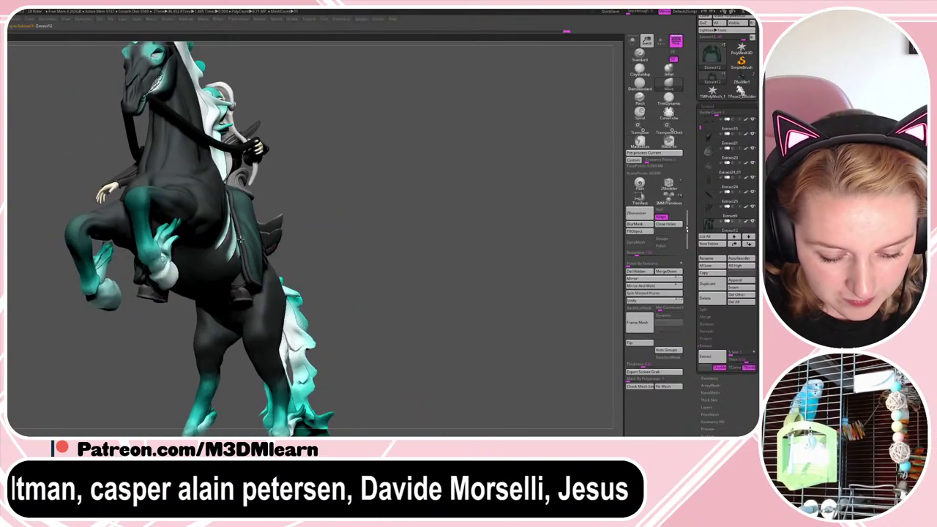
- Isolate the pair of shoes and split one of them into its own subtool
{"action": "left_click", "coordinate": [240, 284], "text": "alt"}
{"action": "left_click", "coordinate": [632, 41]}
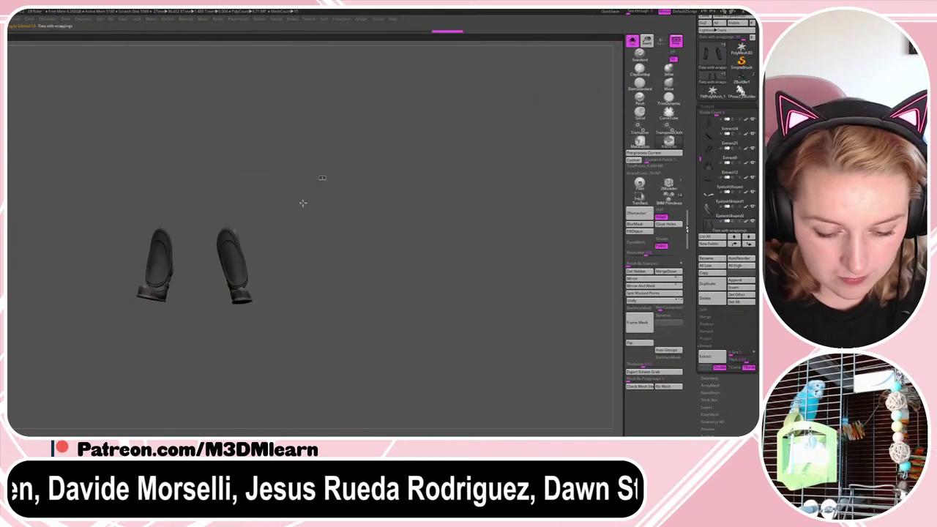
{"action": "left_click", "coordinate": [647, 294]}
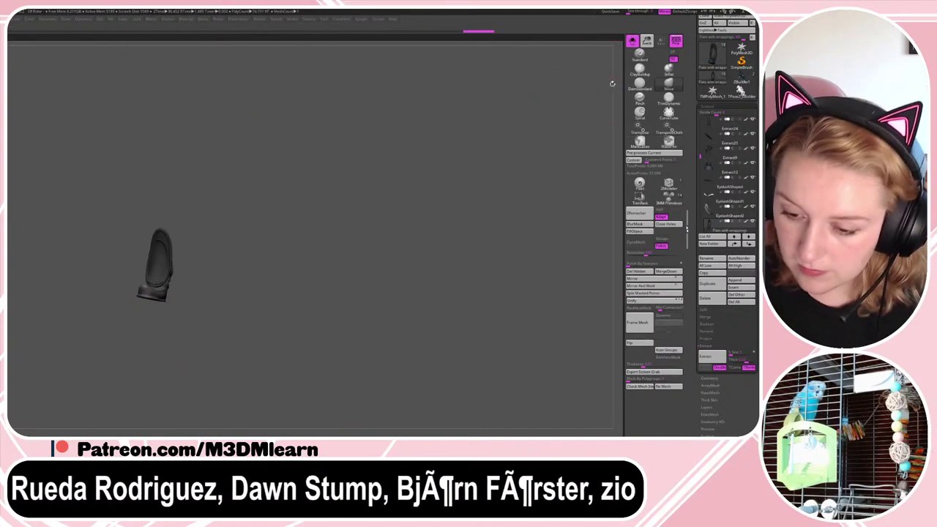
- Leave Solo mode, select the separated shoe, and shift it sideways along the rider's lower leg
{"action": "left_click", "coordinate": [633, 41]}
{"action": "left_click", "coordinate": [243, 291], "text": "alt"}
{"action": "key", "text": "w"}
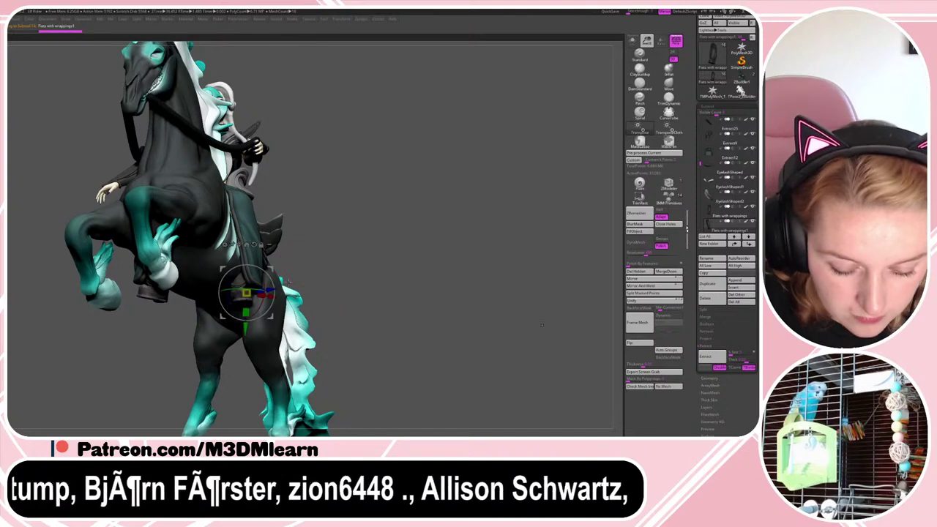
{"action": "left_click_drag", "start_coordinate": [273, 267], "coordinate": [287, 269]}
{"action": "key", "text": "q"}
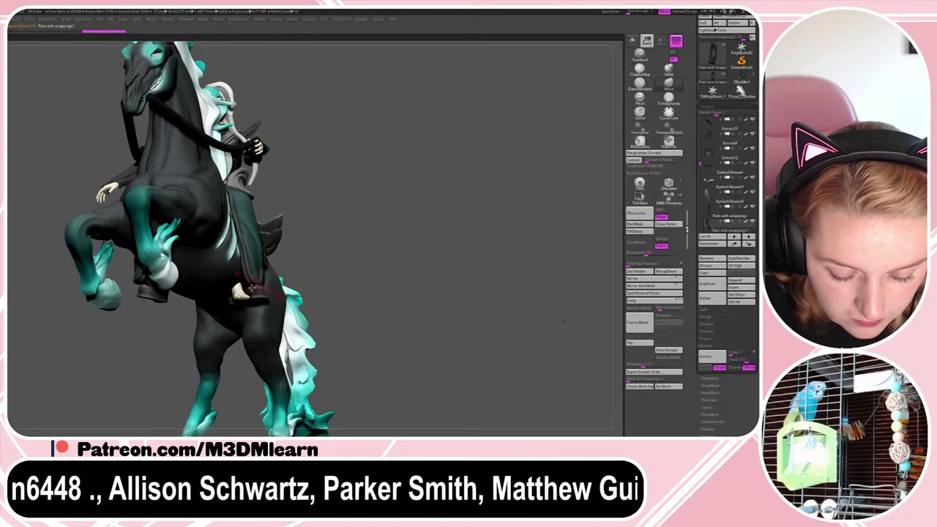
- Isolate the rider's body, clear its mask, and try to trim off both legs below the knees
{"action": "left_click", "coordinate": [240, 291], "text": "alt"}
{"action": "left_click", "coordinate": [632, 41]}
{"action": "left_click_drag", "start_coordinate": [529, 128], "coordinate": [542, 191]}
{"action": "left_click_drag", "start_coordinate": [219, 343], "coordinate": [181, 349], "text": "ctrl"}
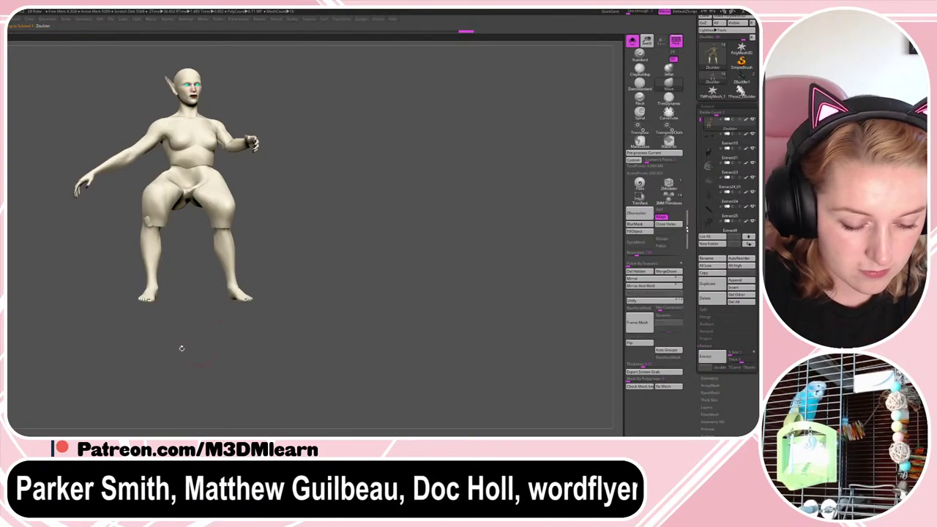
{"action": "left_click_drag", "start_coordinate": [111, 375], "coordinate": [366, 211], "text": "ctrl+shift"}
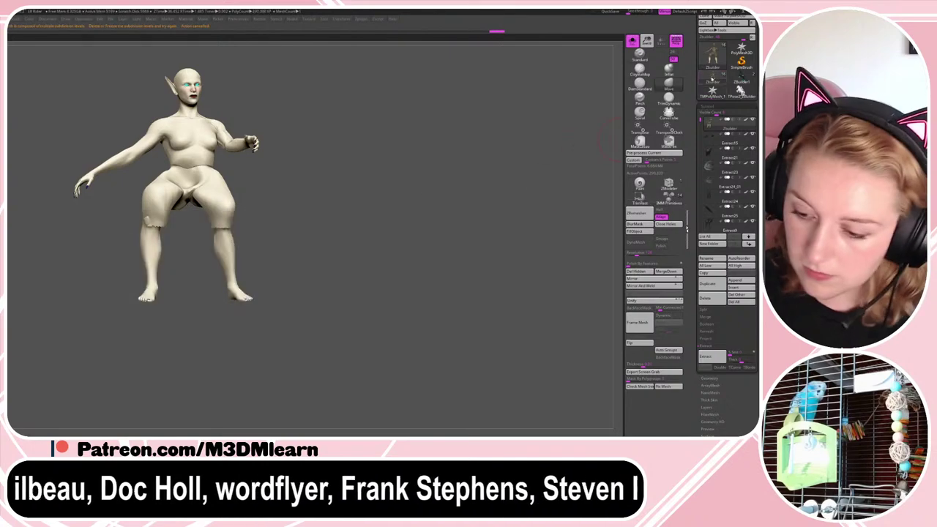
{"action": "left_click", "coordinate": [709, 379]}
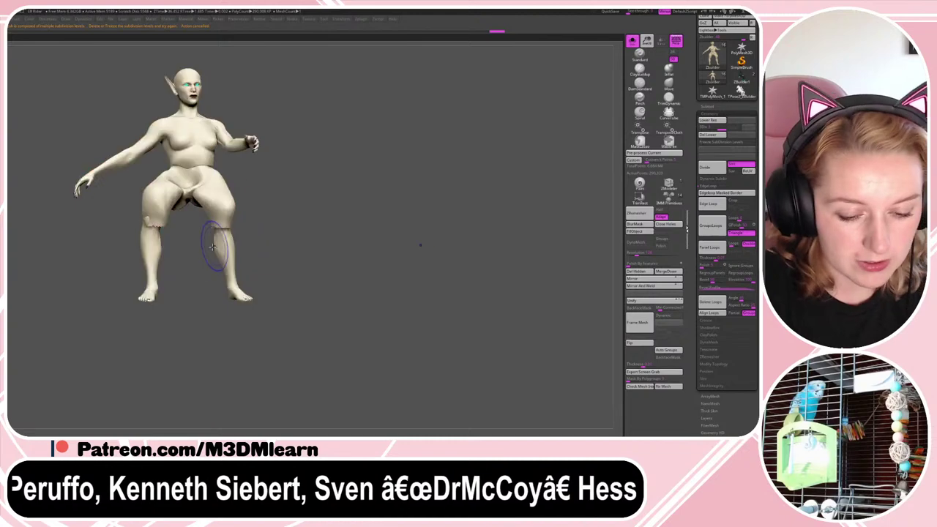
- Mask both legs below the knees, invert the mask, and move the lower legs slightly up
{"action": "left_click_drag", "start_coordinate": [118, 365], "coordinate": [319, 217], "text": "ctrl"}
{"action": "left_click", "coordinate": [307, 229], "text": "ctrl"}
{"action": "key", "text": "w"}
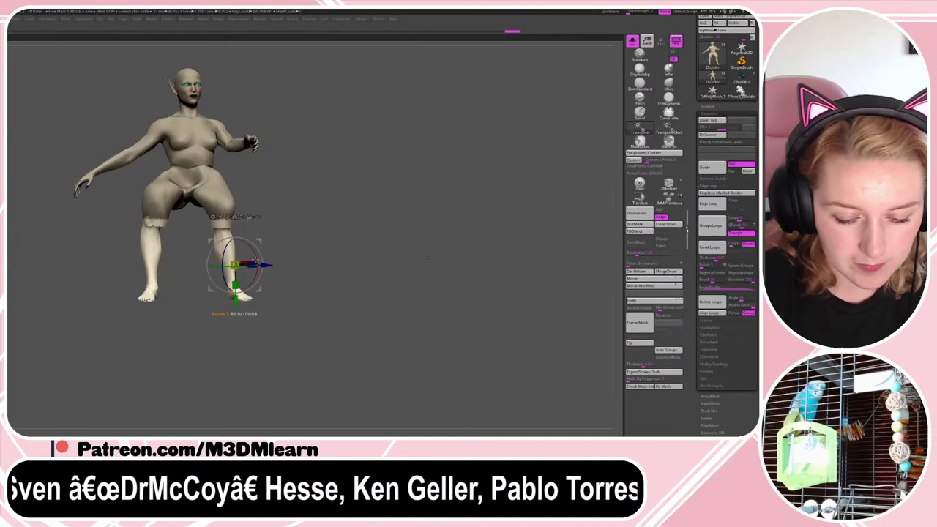
{"action": "mouse_move", "coordinate": [234, 284]}
{"action": "left_mouse_down"}
{"action": "mouse_move", "coordinate": [234, 271]}
{"action": "mouse_move", "coordinate": [236, 296]}
{"action": "mouse_move", "coordinate": [235, 277]}
{"action": "left_mouse_up"}
{"action": "key", "text": "q"}
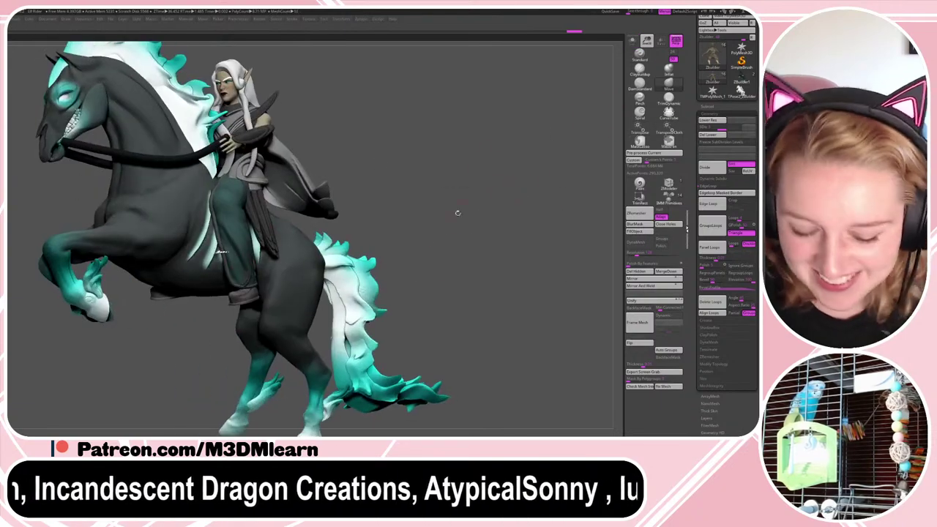
- Select the separated shoe and switch to the Move brush
{"action": "left_click_drag", "start_coordinate": [471, 217], "coordinate": [414, 217]}
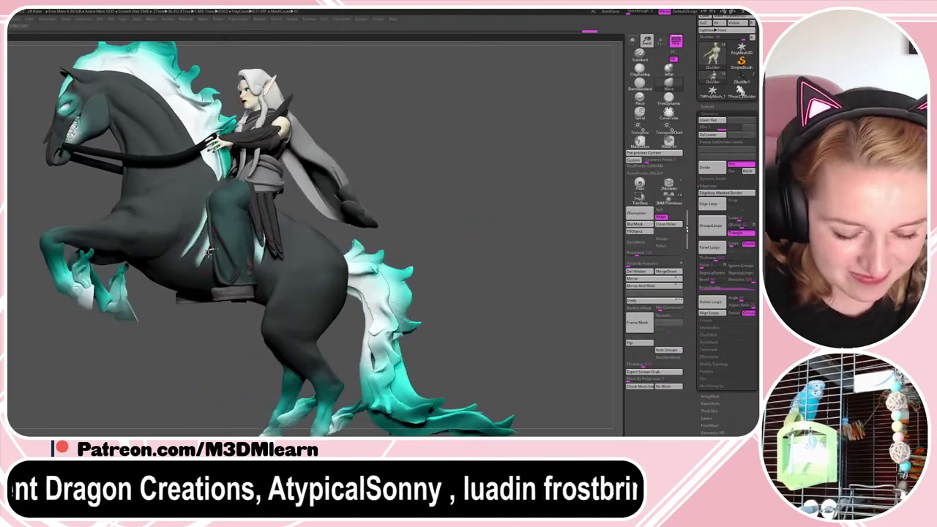
{"action": "left_click", "coordinate": [244, 288], "text": "alt"}
{"action": "key", "text": "b"}
{"action": "key", "text": "m"}
{"action": "key", "text": "v"}
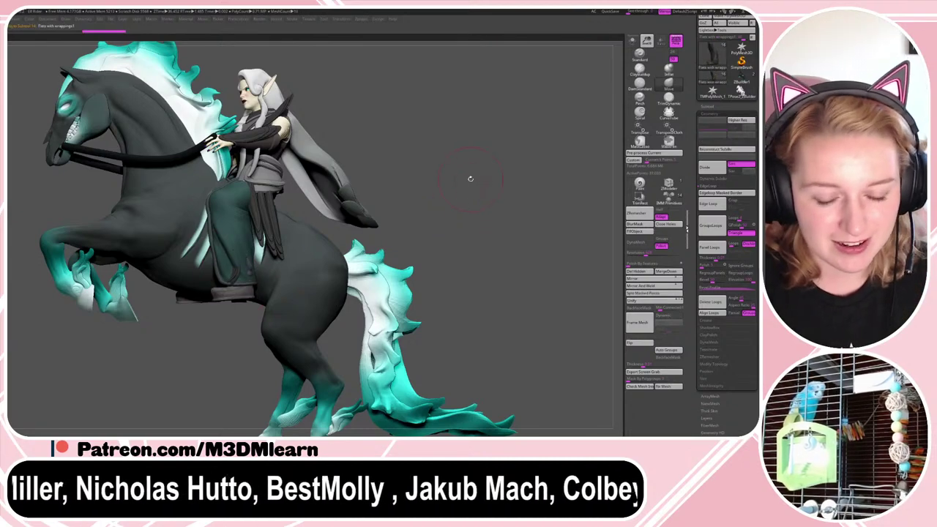
{"action": "left_click_drag", "start_coordinate": [472, 211], "coordinate": [521, 217]}
{"action": "right_click", "coordinate": [469, 209]}
{"action": "left_click_drag", "start_coordinate": [324, 248], "coordinate": [355, 253]}
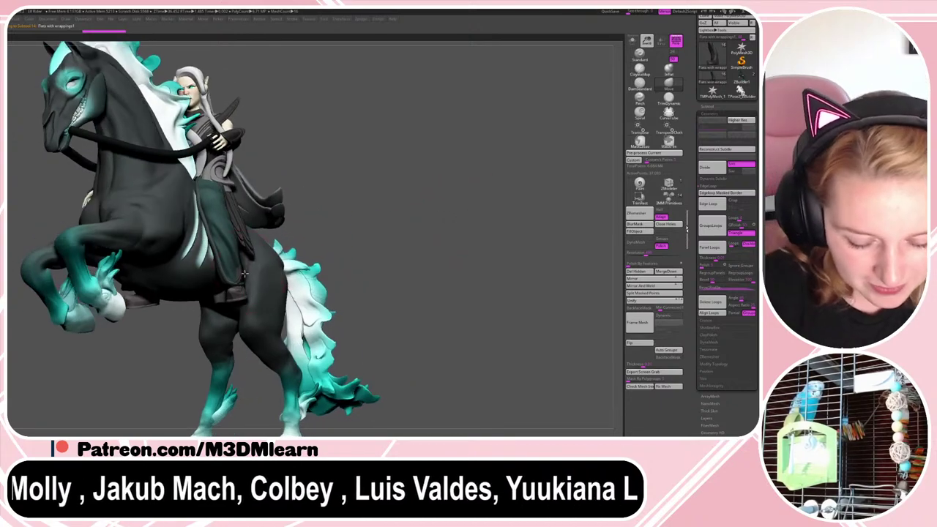
- Select the teal leg cloth and reshape its side and hem above the shoe with the Move brush
{"action": "left_click", "coordinate": [210, 230], "text": "alt"}
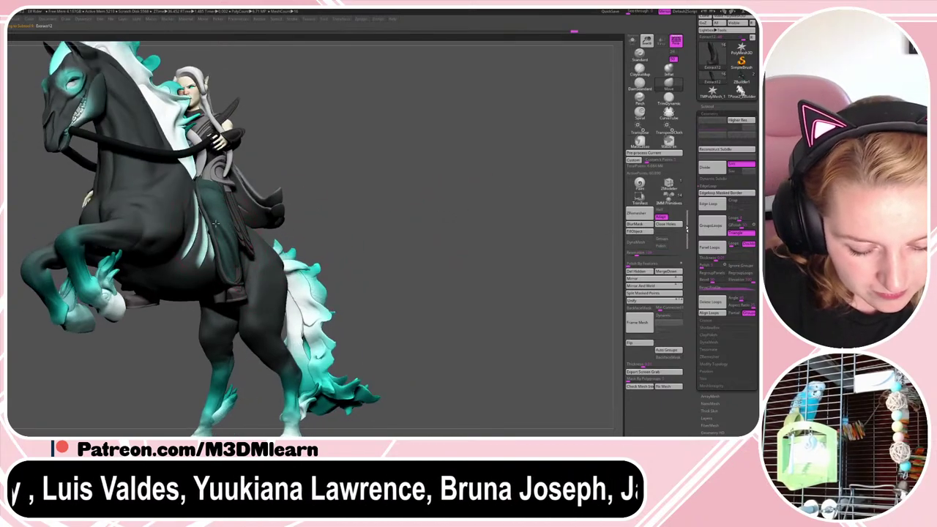
{"action": "right_click", "coordinate": [213, 233]}
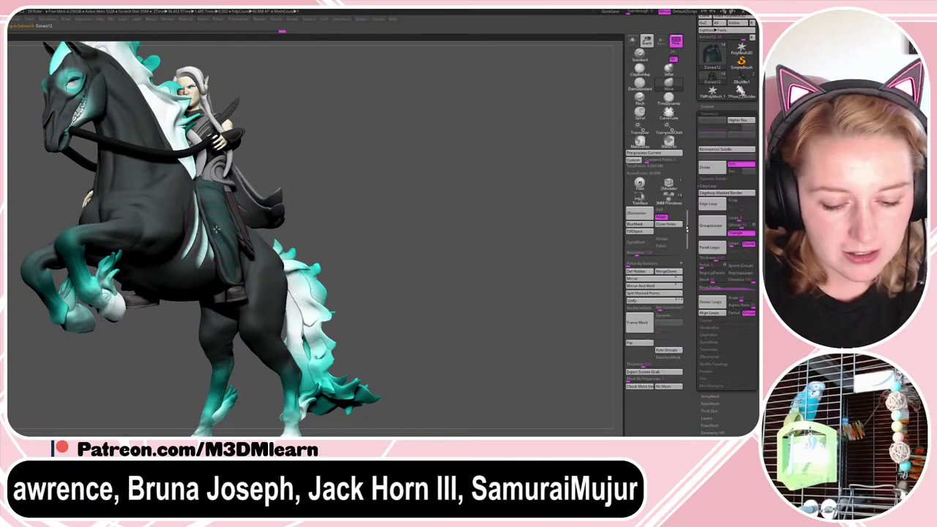
{"action": "right_click", "coordinate": [221, 251]}
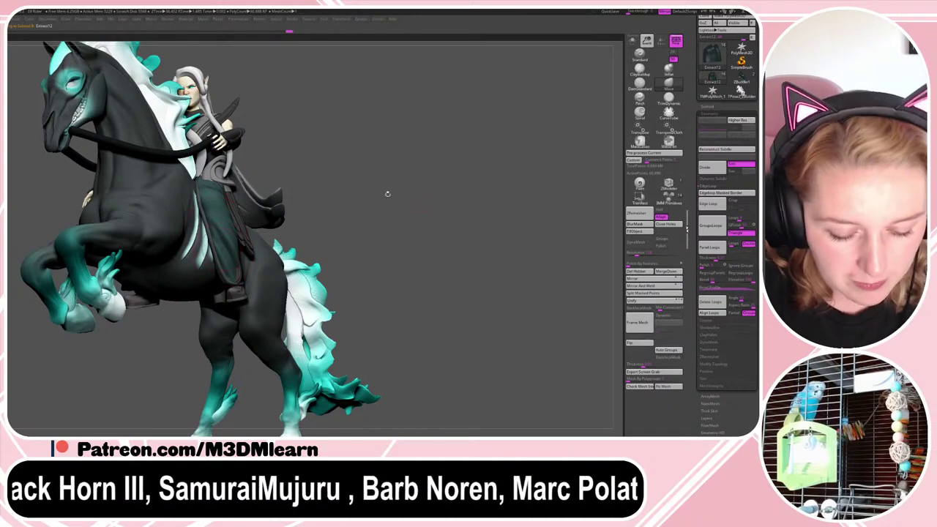
{"action": "left_click_drag", "start_coordinate": [388, 194], "coordinate": [451, 197]}
{"action": "right_click", "coordinate": [451, 197]}
{"action": "left_click_drag", "start_coordinate": [257, 287], "coordinate": [251, 288]}
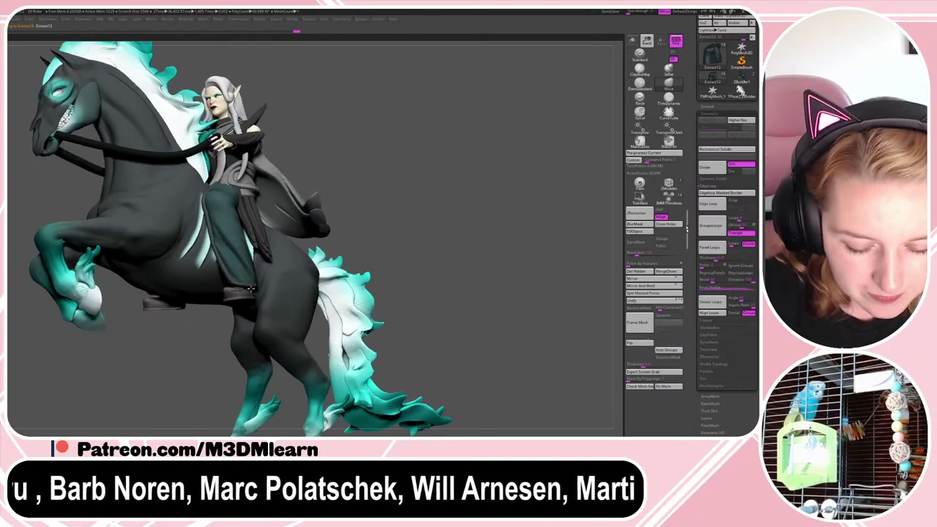
{"action": "left_click_drag", "start_coordinate": [394, 209], "coordinate": [309, 276]}
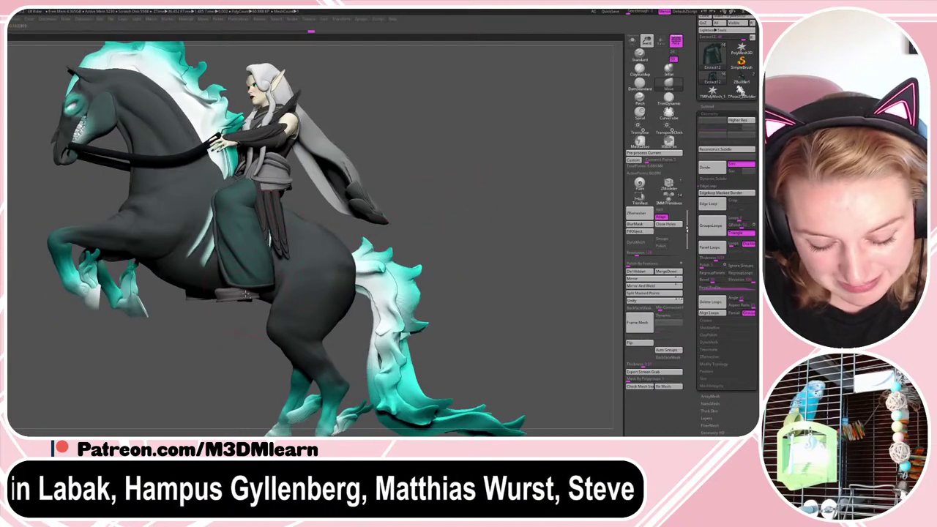
- Select the near shoe and move it up and slightly back under the leg cloth
{"action": "left_click", "coordinate": [245, 295], "text": "alt"}
{"action": "key", "text": "w"}
{"action": "left_click_drag", "start_coordinate": [268, 266], "coordinate": [273, 257]}
{"action": "key", "text": "q"}
- Raise the leg cloth to shorten its coverage above the shoe and pull its front edge forward with the Move brush
{"action": "left_click", "coordinate": [258, 265], "text": "alt"}
{"action": "left_click", "coordinate": [258, 271], "text": "alt"}
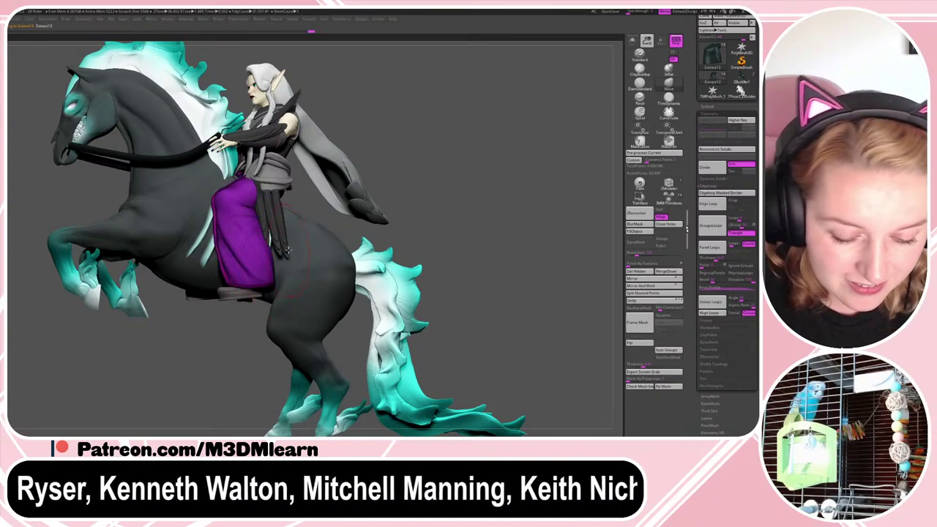
{"action": "key", "text": "w"}
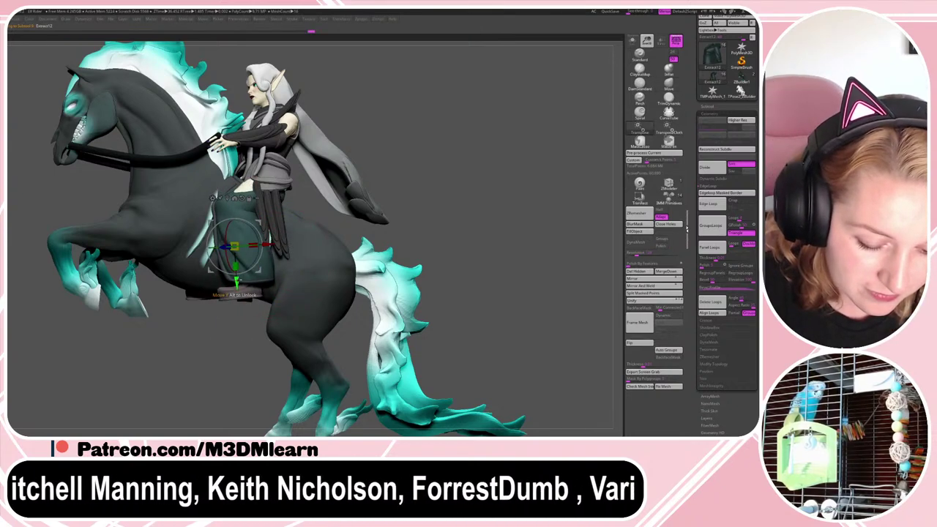
{"action": "left_click_drag", "start_coordinate": [236, 281], "coordinate": [236, 273]}
{"action": "key", "text": "q"}
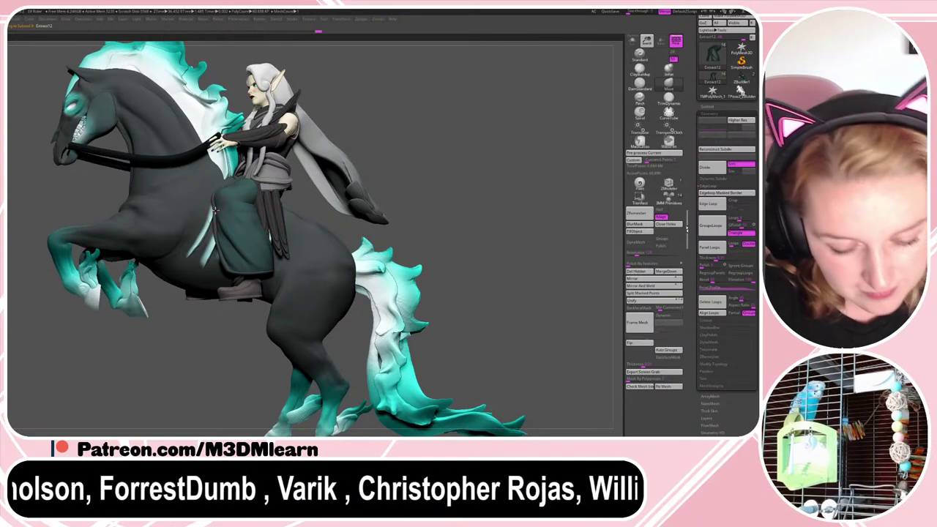
{"action": "key", "text": "space"}
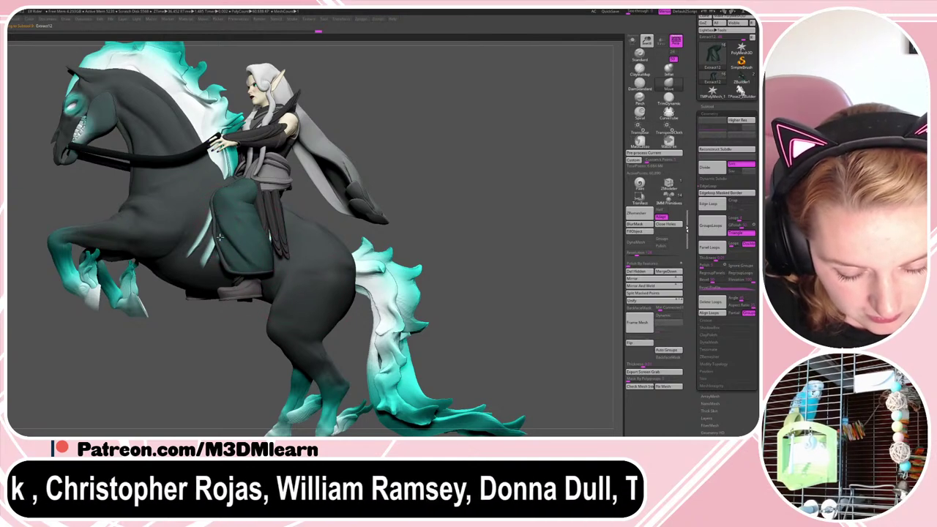
{"action": "left_click_drag", "start_coordinate": [219, 241], "coordinate": [215, 243]}
- Nudge the near shoe up and back toward the raised cloth's hem
{"action": "left_click", "coordinate": [244, 285], "text": "alt"}
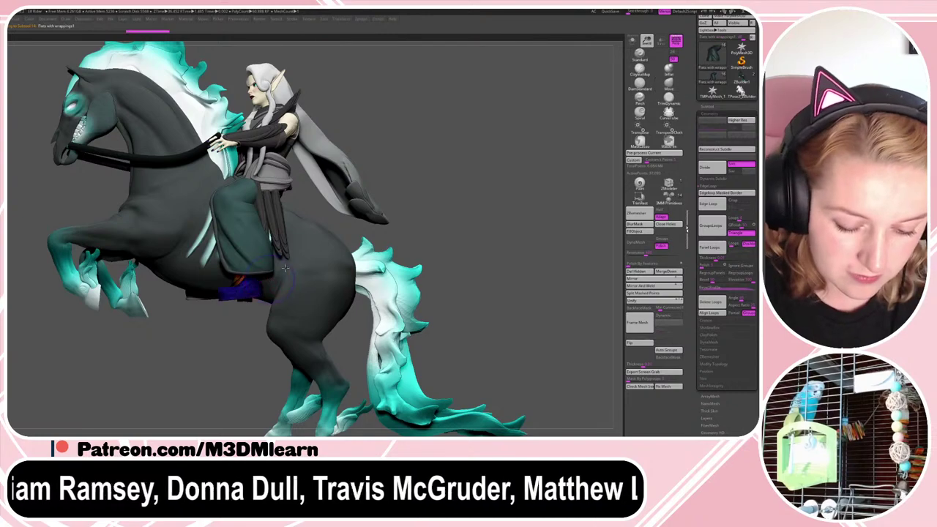
{"action": "key", "text": "w"}
{"action": "left_click_drag", "start_coordinate": [273, 265], "coordinate": [278, 259]}
{"action": "key", "text": "q"}
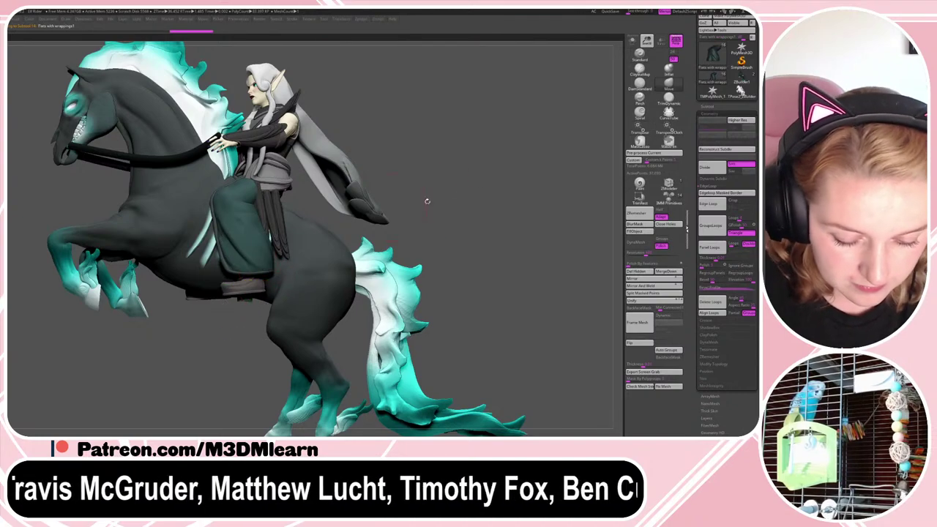
- Isolate the rider's trousers, flip their normals, check them with PolyFrame, and leave Solo mode
{"action": "mouse_move", "coordinate": [426, 200]}
{"action": "left_mouse_down"}
{"action": "mouse_move", "coordinate": [464, 207]}
{"action": "mouse_move", "coordinate": [452, 220]}
{"action": "mouse_move", "coordinate": [483, 236]}
{"action": "left_mouse_up"}
{"action": "left_click", "coordinate": [226, 306], "text": "alt"}
{"action": "left_click", "coordinate": [632, 42]}
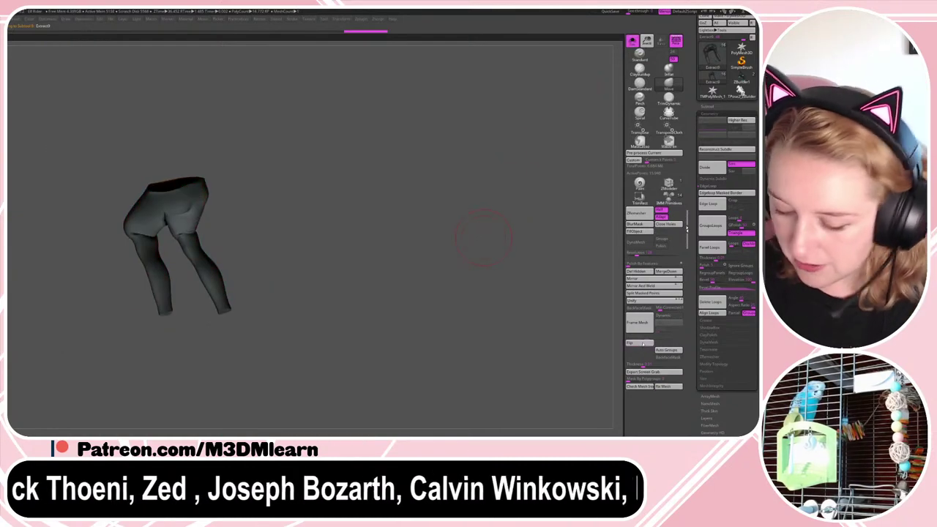
{"action": "left_click", "coordinate": [639, 345]}
{"action": "key", "text": "shift+f"}
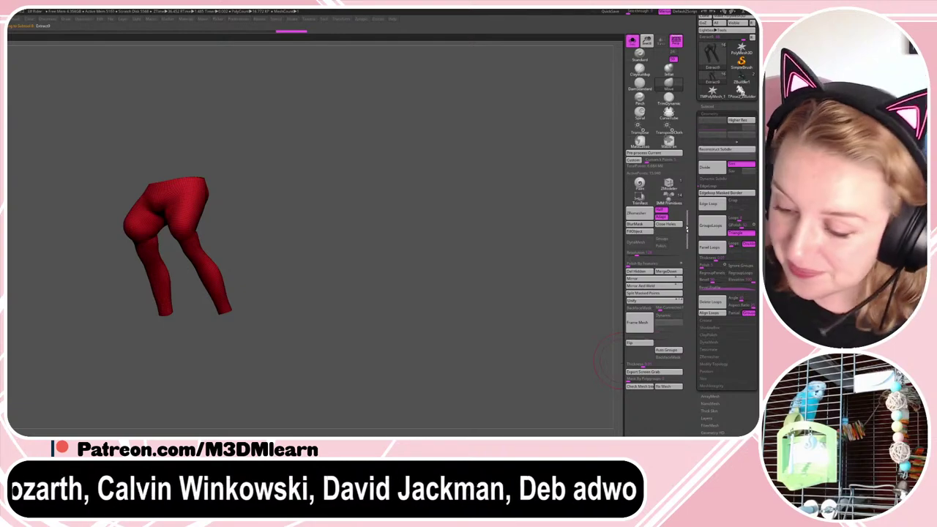
{"action": "left_click", "coordinate": [631, 42]}
{"action": "key", "text": "shift+f"}
- Select the leg cloth and adjust its shape over the thigh with the Move brush
{"action": "left_click_drag", "start_coordinate": [523, 188], "coordinate": [506, 221]}
{"action": "left_click", "coordinate": [224, 223], "text": "alt"}
{"action": "key", "text": "space"}
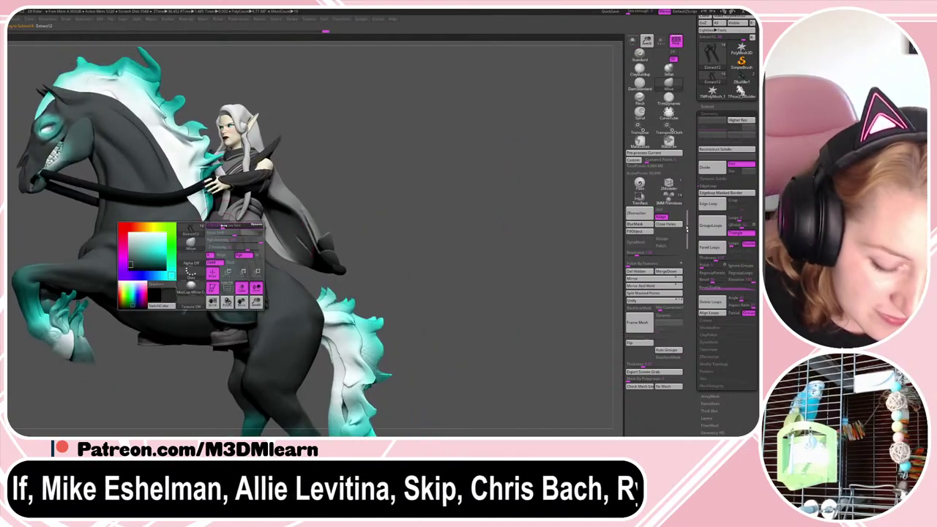
{"action": "left_click_drag", "start_coordinate": [337, 183], "coordinate": [228, 221]}
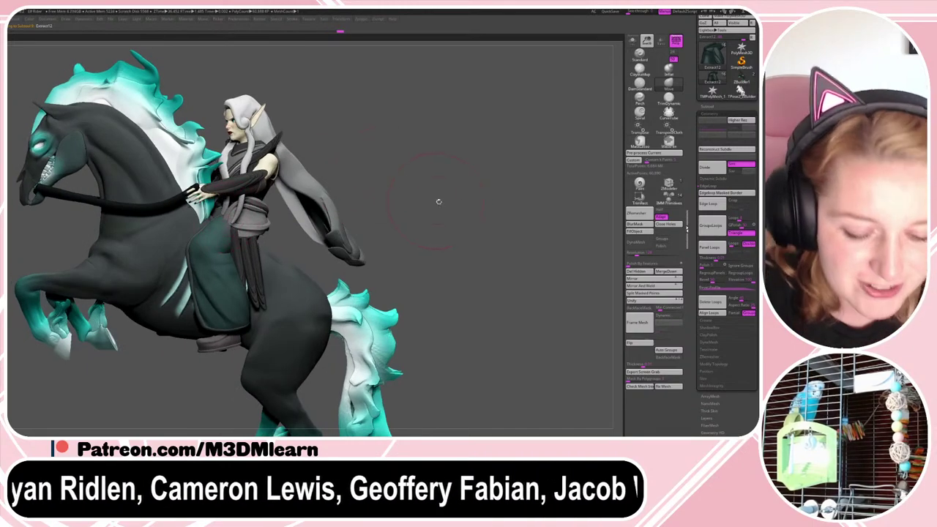
- Delete the trousers subtool that sticks out beneath the leg cloth
{"action": "left_click_drag", "start_coordinate": [373, 186], "coordinate": [443, 200]}
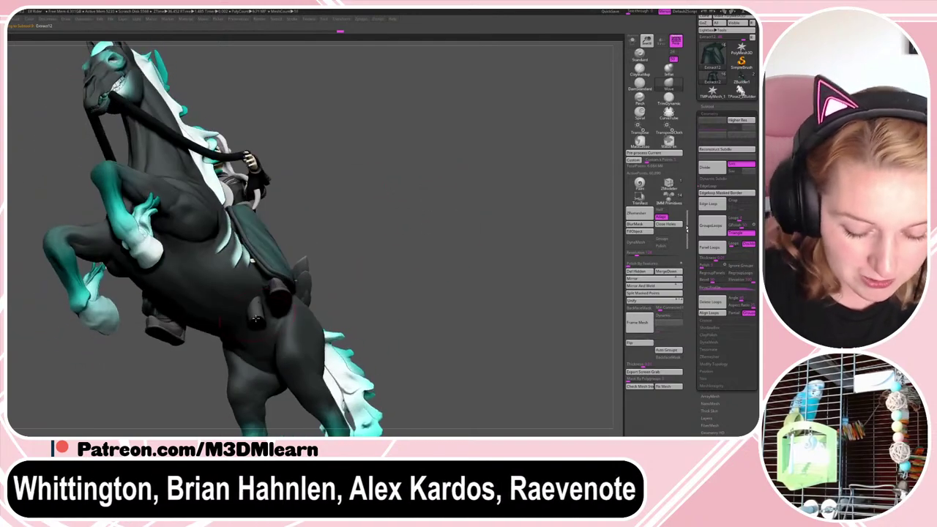
{"action": "left_click", "coordinate": [261, 316], "text": "alt"}
{"action": "left_click", "coordinate": [711, 107]}
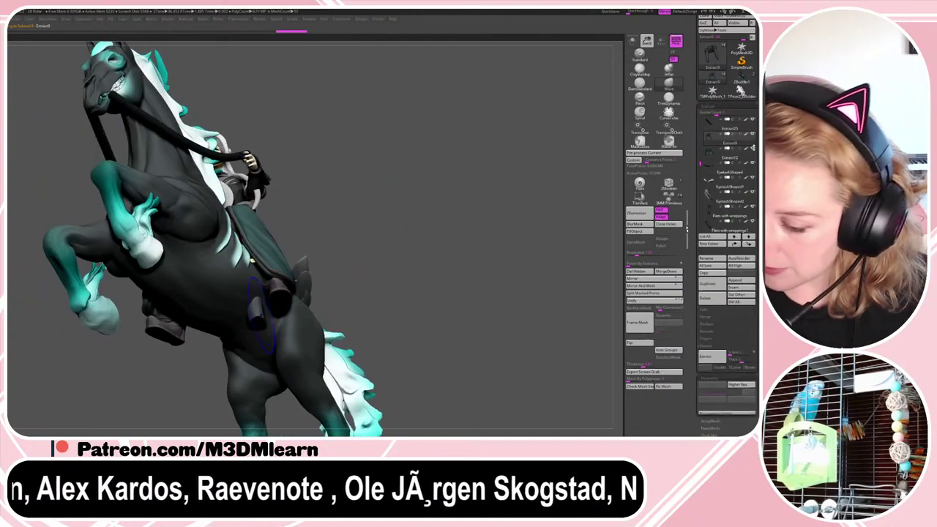
{"action": "left_click", "coordinate": [712, 303]}
{"action": "mouse_move", "coordinate": [463, 250]}
{"action": "left_mouse_down"}
{"action": "mouse_move", "coordinate": [447, 244]}
{"action": "mouse_move", "coordinate": [479, 226]}
{"action": "mouse_move", "coordinate": [457, 254]}
{"action": "left_mouse_up"}
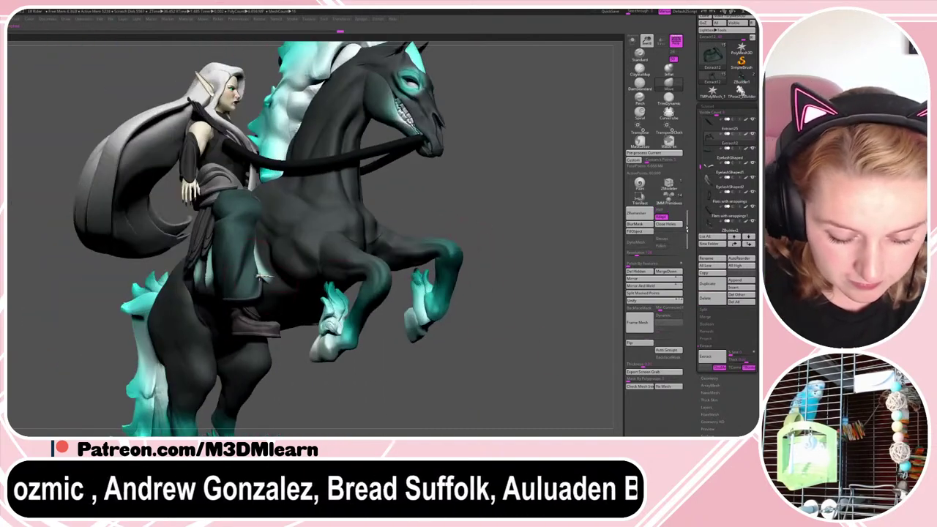
- Select the sash pieces hanging from the rider's waist and move them back along her hip
{"action": "left_click", "coordinate": [271, 278], "text": "alt"}
{"action": "left_click_drag", "start_coordinate": [506, 207], "coordinate": [557, 208]}
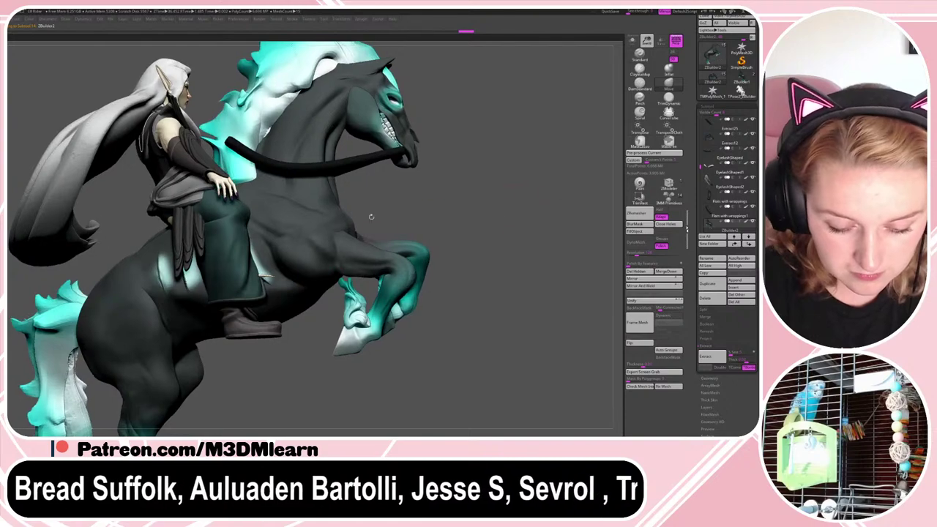
{"action": "left_click", "coordinate": [269, 277], "text": "alt"}
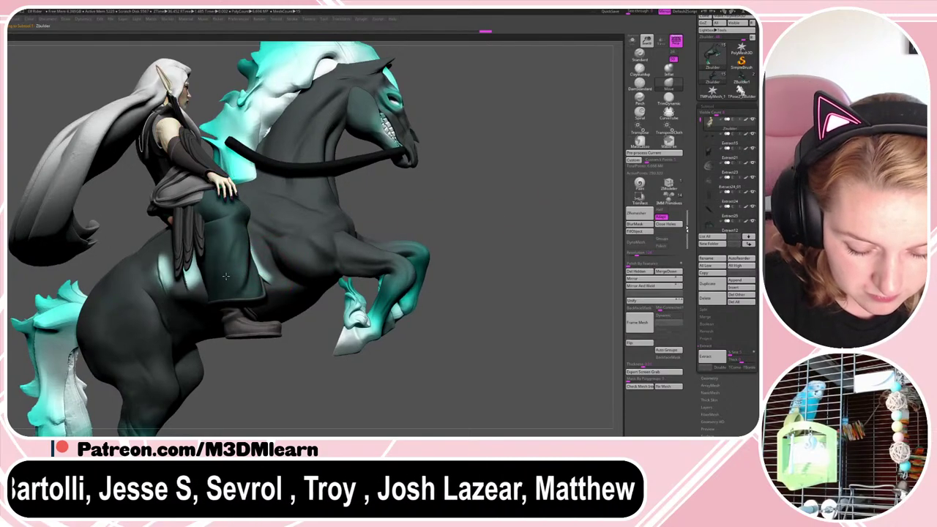
{"action": "left_click", "coordinate": [252, 295], "text": "alt"}
{"action": "left_click_drag", "start_coordinate": [456, 206], "coordinate": [462, 205], "text": "alt"}
{"action": "key", "text": "w"}
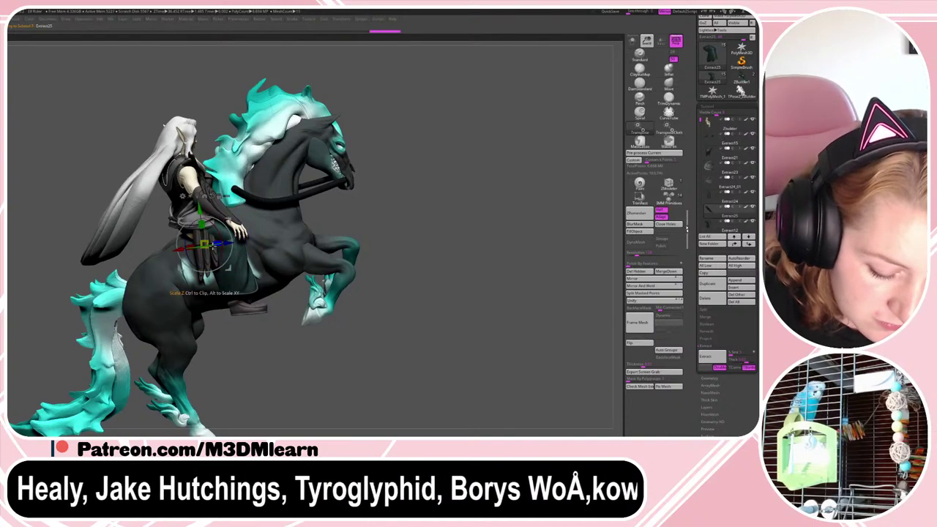
{"action": "left_click_drag", "start_coordinate": [207, 246], "coordinate": [180, 260]}
{"action": "key", "text": "q"}
- Reshape the leg cloth around the rider's hips, back and thigh with the Move brush
{"action": "left_click_drag", "start_coordinate": [439, 208], "coordinate": [492, 188]}
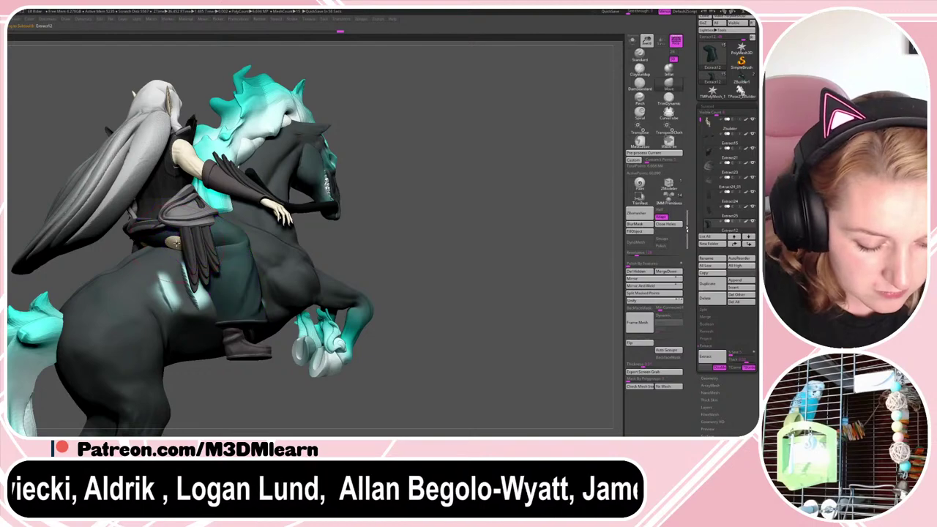
{"action": "left_click_drag", "start_coordinate": [411, 200], "coordinate": [459, 178]}
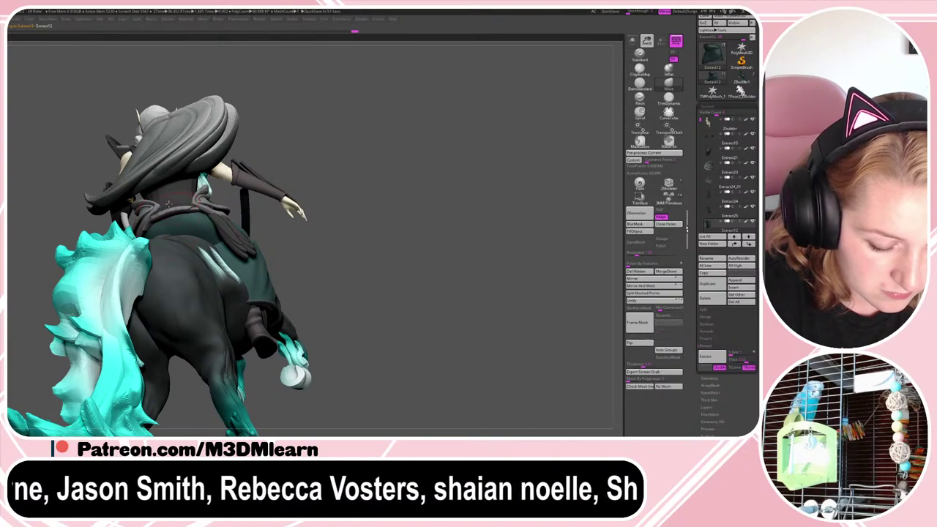
{"action": "left_click_drag", "start_coordinate": [412, 214], "coordinate": [444, 245]}
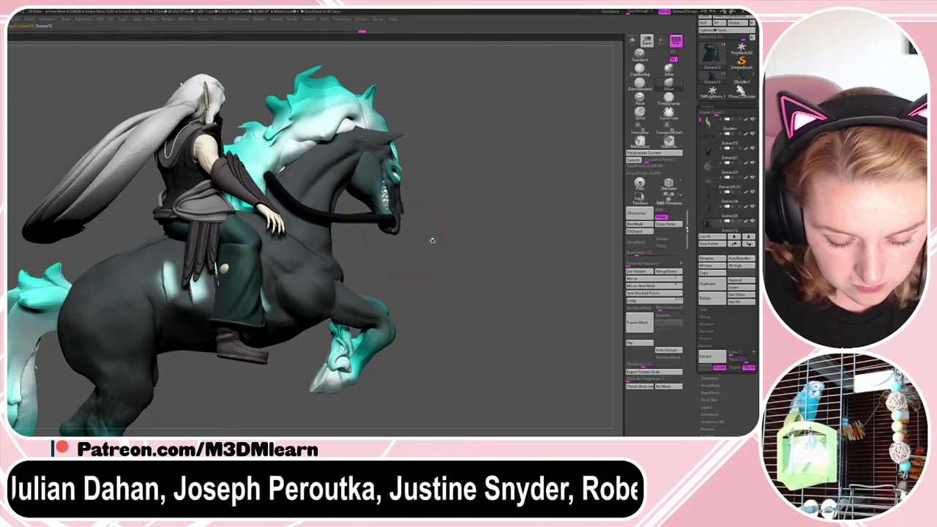
{"action": "left_click_drag", "start_coordinate": [432, 240], "coordinate": [481, 253]}
{"action": "key", "text": "space"}
{"action": "key", "text": "space"}
{"action": "left_click_drag", "start_coordinate": [268, 257], "coordinate": [272, 257]}
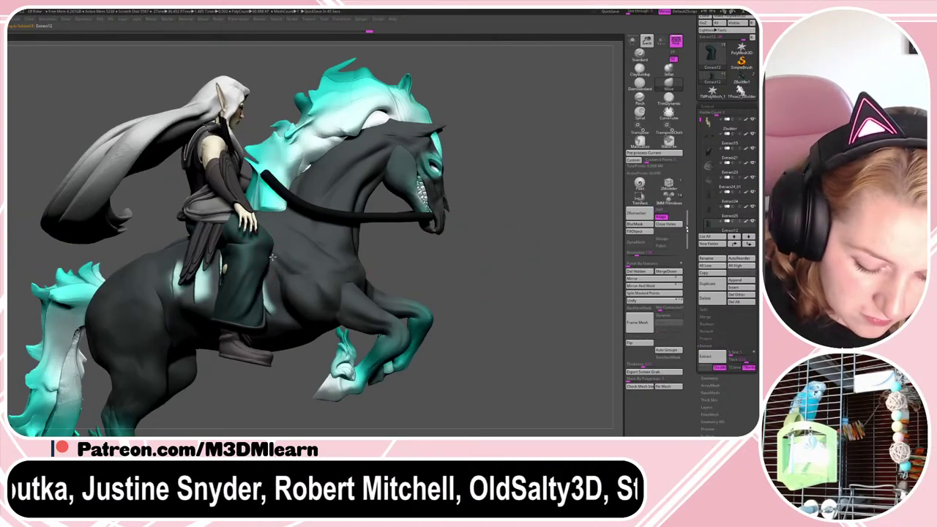
- Select the shoe beneath the leg cloth and move it up towards the cloth's hem
{"action": "left_click", "coordinate": [247, 356], "text": "alt"}
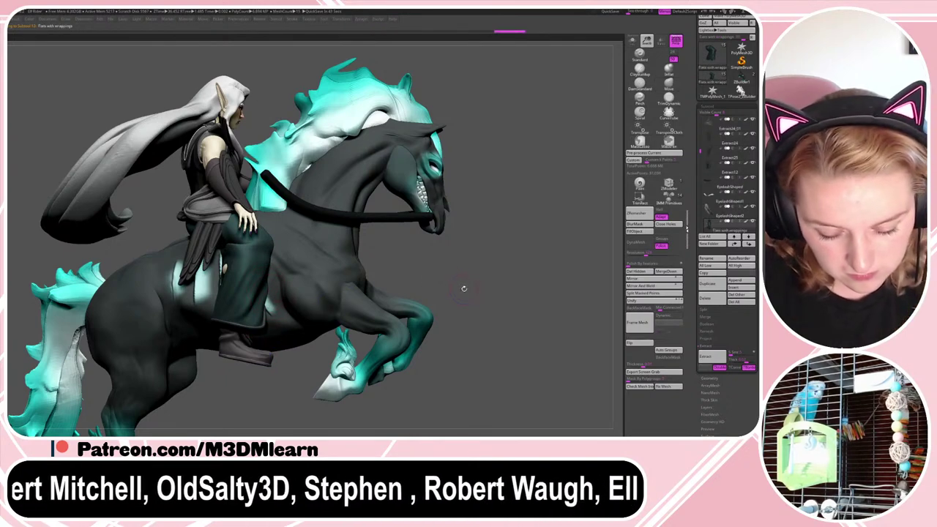
{"action": "key", "text": "w"}
{"action": "left_click_drag", "start_coordinate": [257, 318], "coordinate": [264, 309]}
{"action": "key", "text": "q"}
{"action": "key", "text": "w"}
{"action": "key", "text": "q"}
{"action": "mouse_move", "coordinate": [514, 274]}
{"action": "left_mouse_down"}
{"action": "mouse_move", "coordinate": [467, 270]}
{"action": "mouse_move", "coordinate": [500, 237]}
{"action": "left_mouse_up"}
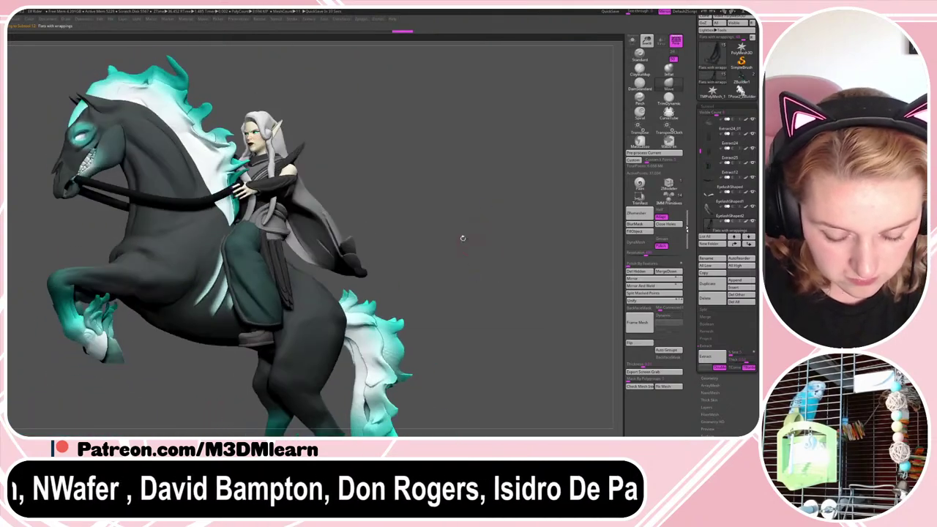
{"action": "left_click_drag", "start_coordinate": [446, 224], "coordinate": [406, 238]}
{"action": "right_click", "coordinate": [428, 260]}
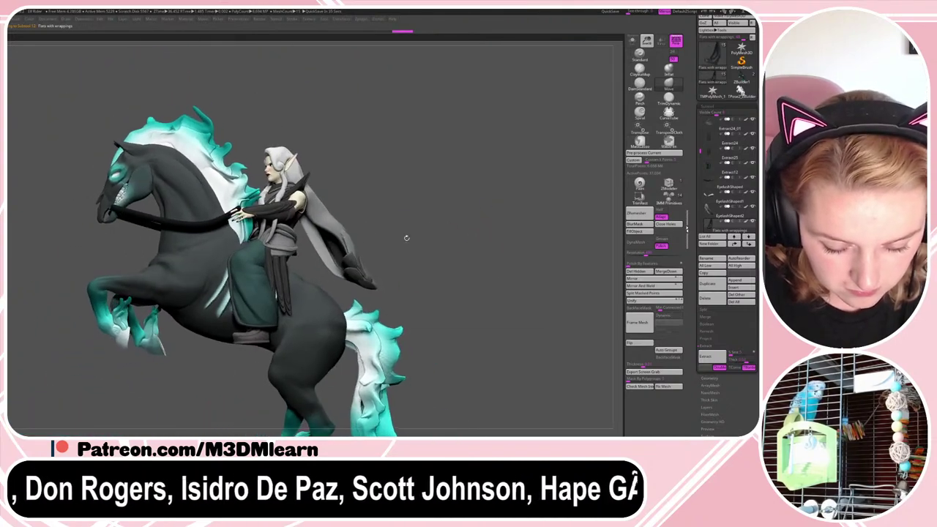
- Move the leg cloth forward along the horse's side and adjust the rider's exposed leg beneath it
{"action": "left_click", "coordinate": [263, 313], "text": "alt"}
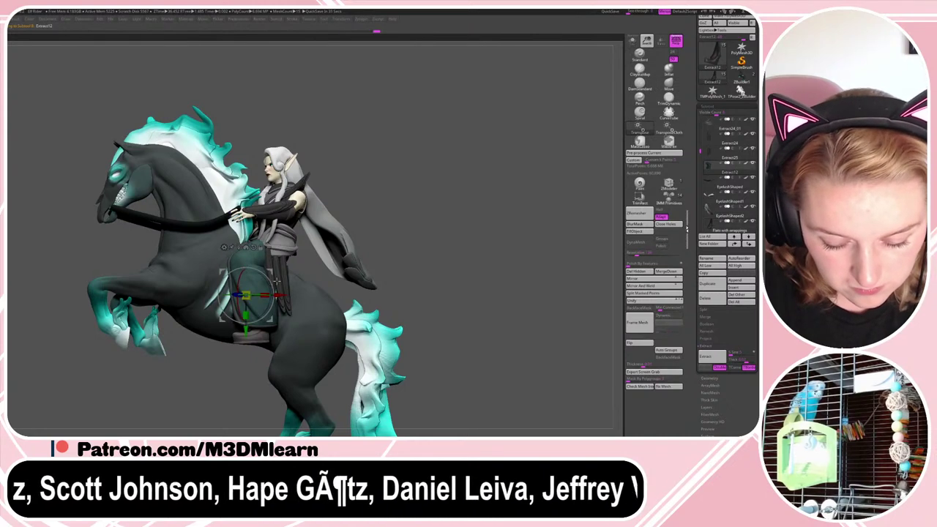
{"action": "left_click", "coordinate": [254, 278]}
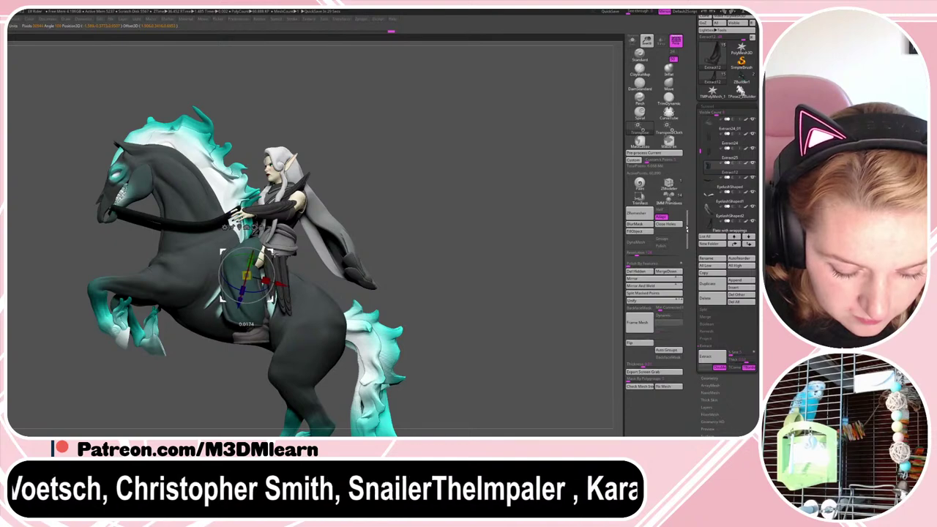
{"action": "key", "text": "q"}
{"action": "left_click", "coordinate": [253, 257], "text": "alt"}
{"action": "right_click", "coordinate": [248, 271]}
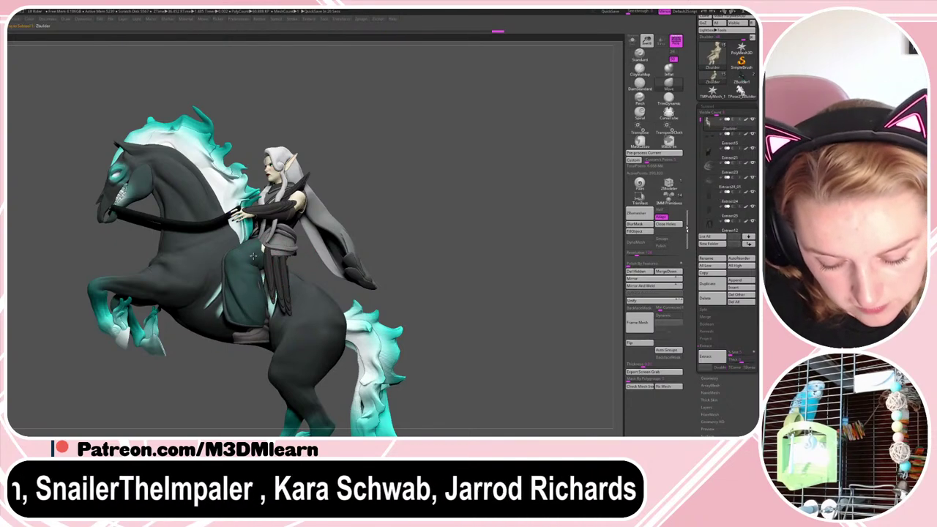
- Select the shoe on the opposite side and move it forward and up under the leg cloth
{"action": "left_click", "coordinate": [253, 337], "text": "alt"}
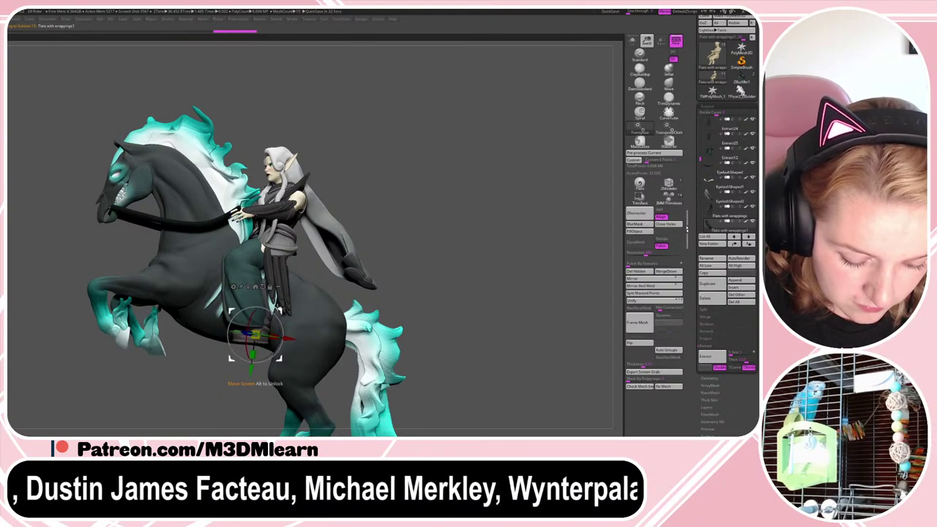
{"action": "key", "text": "q"}
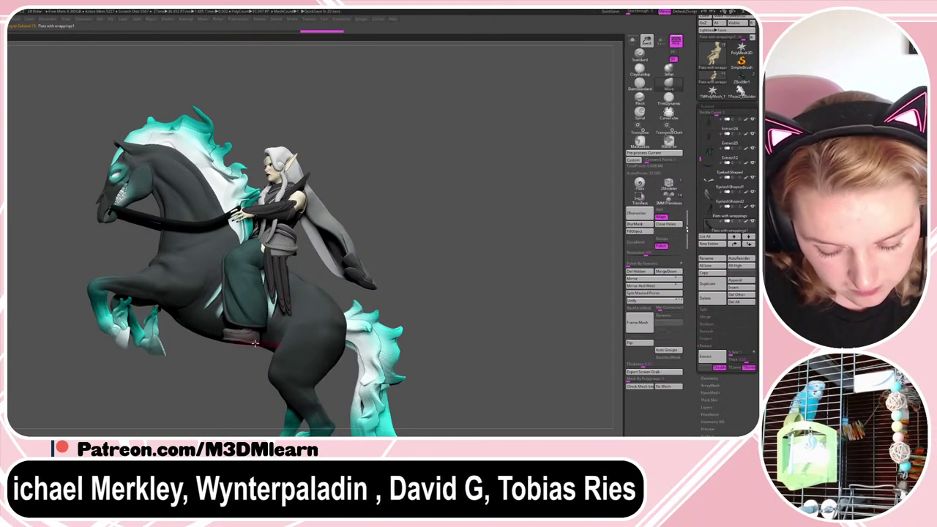
{"action": "key", "text": "w"}
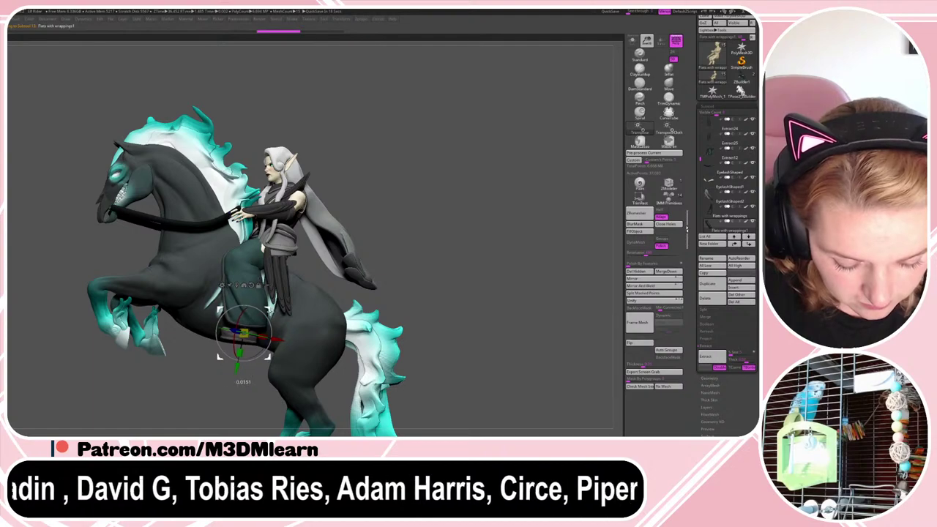
{"action": "key", "text": "q"}
{"action": "left_click_drag", "start_coordinate": [442, 254], "coordinate": [594, 257]}
- Refit the leg cloth over the rider's thigh and shift the shoe below it into place
{"action": "left_click", "coordinate": [232, 242], "text": "alt"}
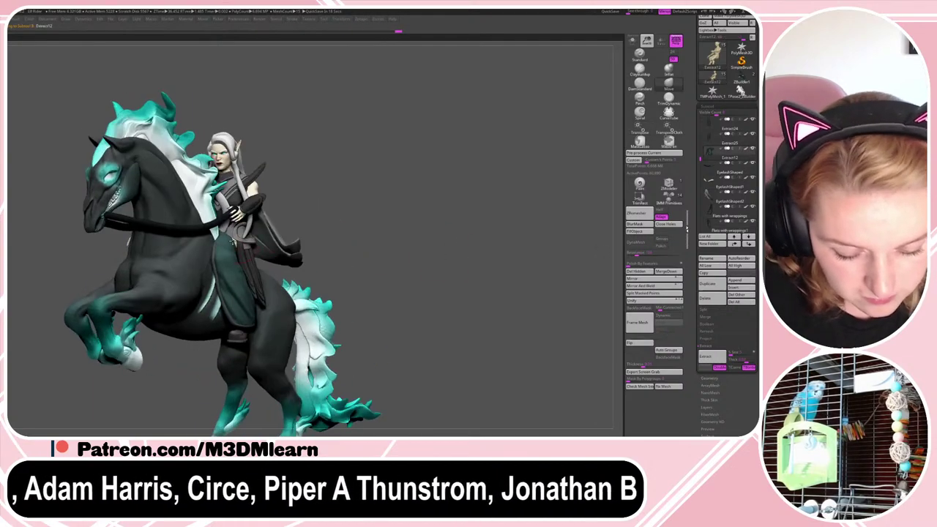
{"action": "left_click_drag", "start_coordinate": [373, 249], "coordinate": [410, 254]}
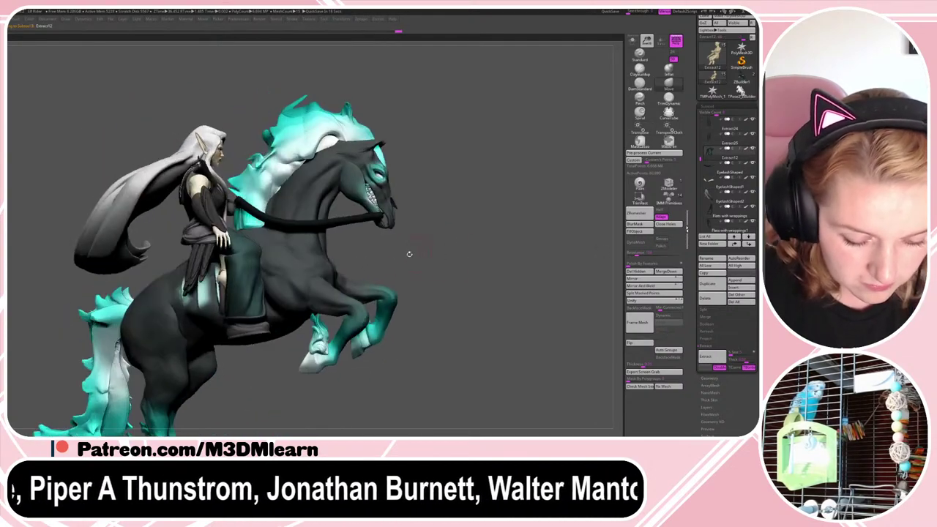
{"action": "left_click", "coordinate": [227, 273], "text": "alt"}
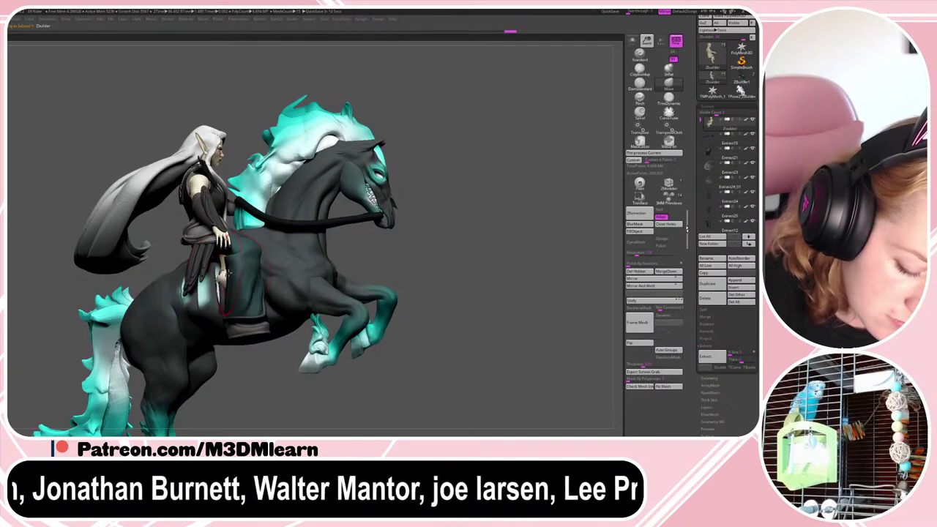
{"action": "left_click", "coordinate": [240, 331], "text": "alt"}
{"action": "key", "text": "w"}
{"action": "left_click_drag", "start_coordinate": [271, 305], "coordinate": [280, 304]}
{"action": "key", "text": "q"}
- Reshape the leg cloth around the rider's hips and seat, tucking in the body that pokes through
{"action": "mouse_move", "coordinate": [442, 282]}
{"action": "left_mouse_down"}
{"action": "mouse_move", "coordinate": [454, 285]}
{"action": "mouse_move", "coordinate": [466, 266]}
{"action": "left_mouse_up"}
{"action": "left_click", "coordinate": [232, 243], "text": "alt"}
{"action": "key", "text": "space"}
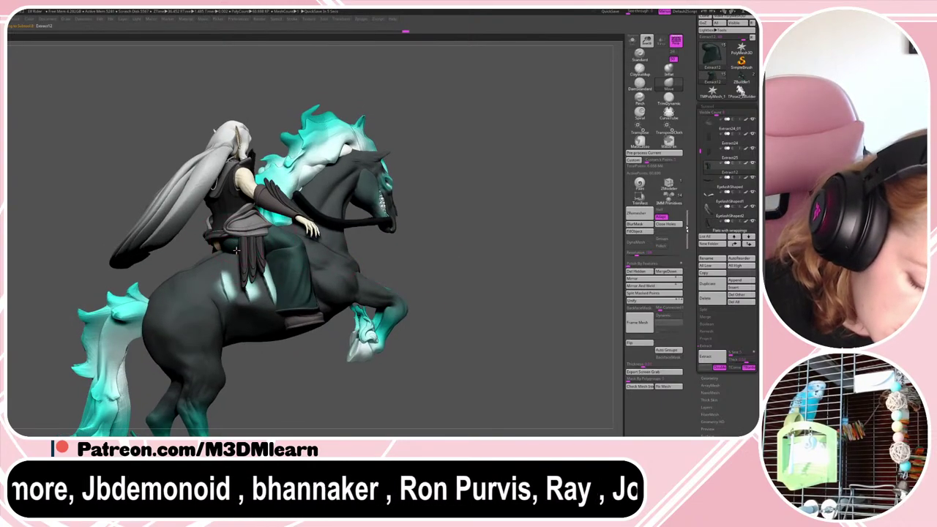
{"action": "left_click_drag", "start_coordinate": [422, 203], "coordinate": [432, 193]}
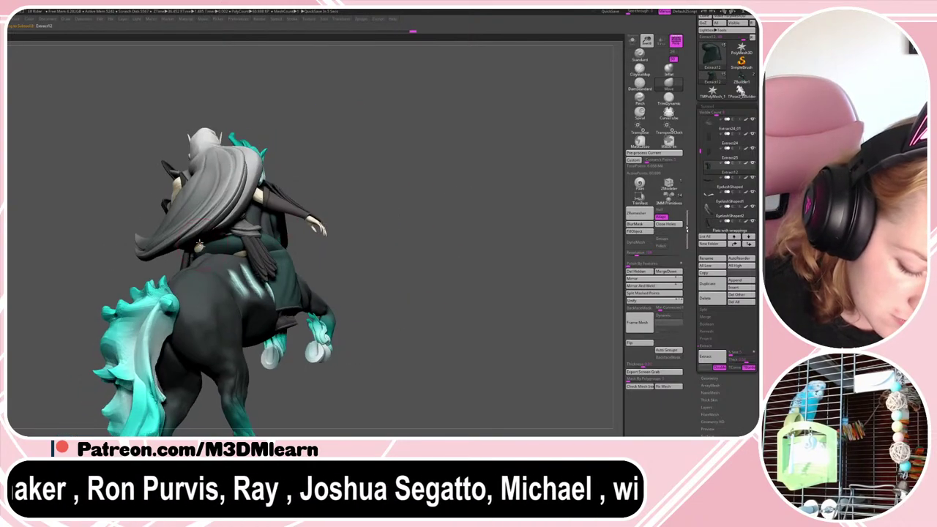
{"action": "left_click", "coordinate": [197, 243], "text": "alt"}
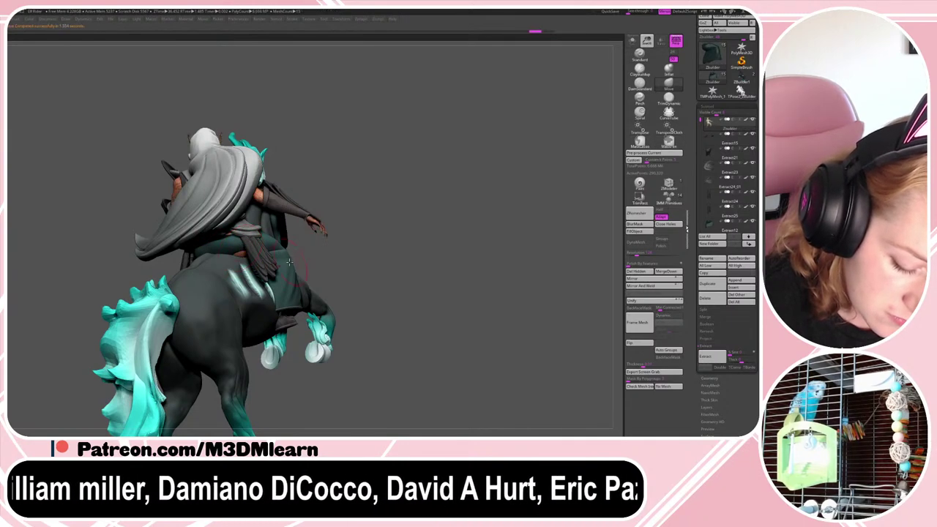
{"action": "left_click", "coordinate": [241, 242], "text": "alt"}
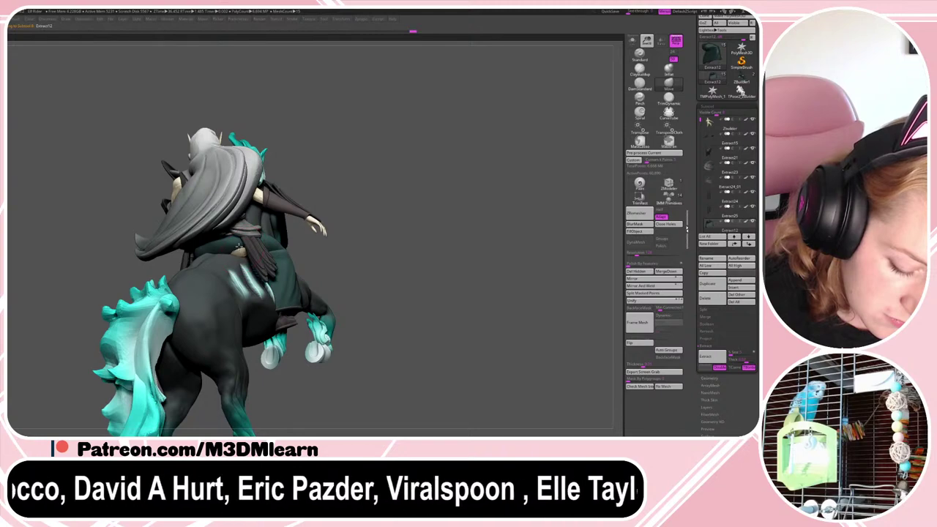
{"action": "left_click_drag", "start_coordinate": [409, 253], "coordinate": [444, 229]}
- Adjust the rider's bare shoulders on the body mesh with the Move and Inflate brushes
{"action": "left_click", "coordinate": [238, 178], "text": "alt"}
{"action": "key", "text": "space"}
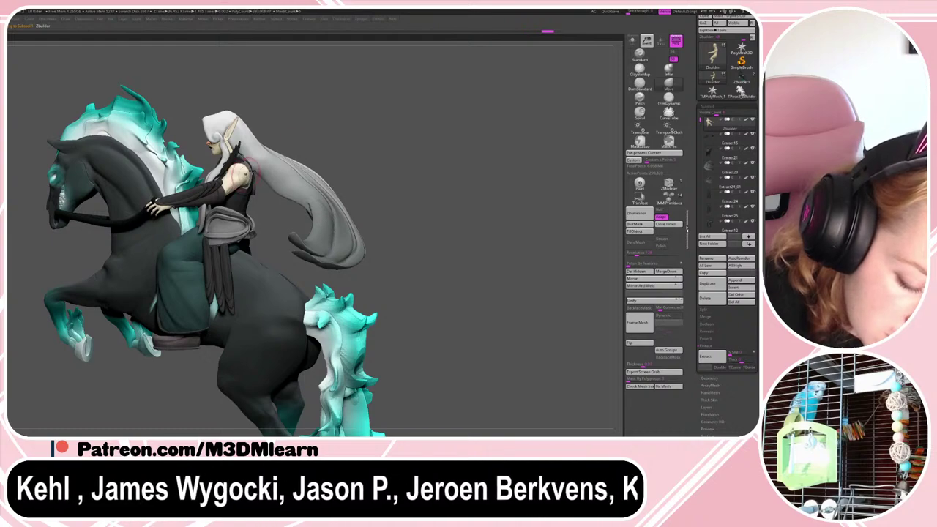
{"action": "left_click_drag", "start_coordinate": [406, 146], "coordinate": [498, 252]}
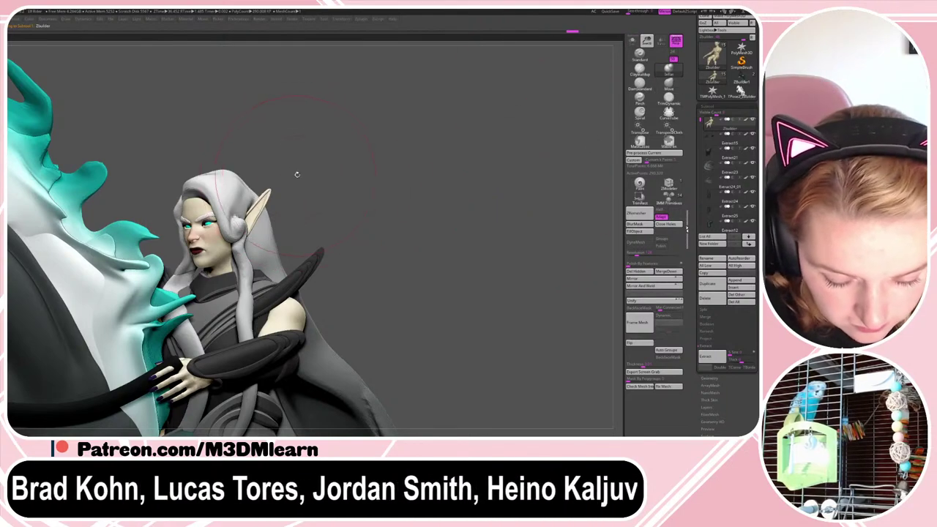
{"action": "mouse_move", "coordinate": [300, 171]}
{"action": "left_mouse_down"}
{"action": "mouse_move", "coordinate": [359, 192]}
{"action": "mouse_move", "coordinate": [395, 192]}
{"action": "left_mouse_up"}
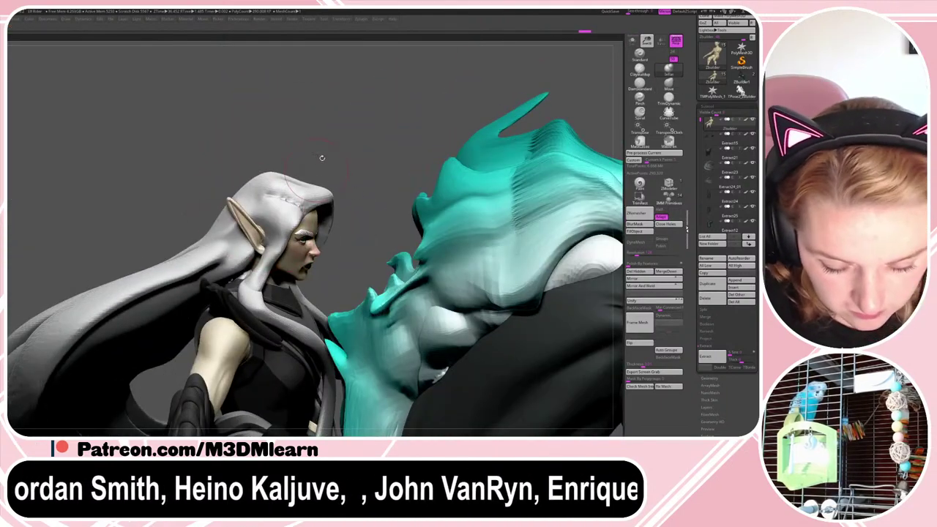
{"action": "left_click_drag", "start_coordinate": [322, 158], "coordinate": [412, 155]}
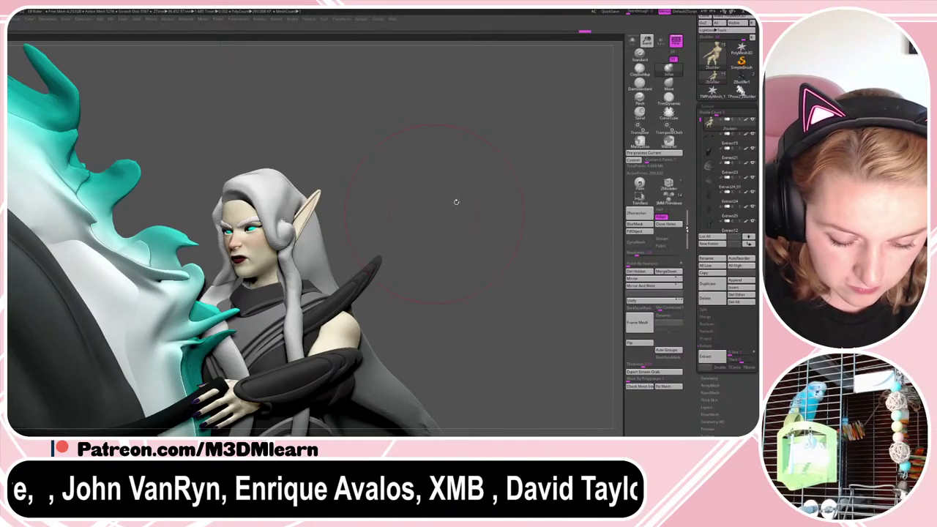
{"action": "key", "text": "f"}
{"action": "left_click_drag", "start_coordinate": [462, 197], "coordinate": [444, 218], "text": "alt"}
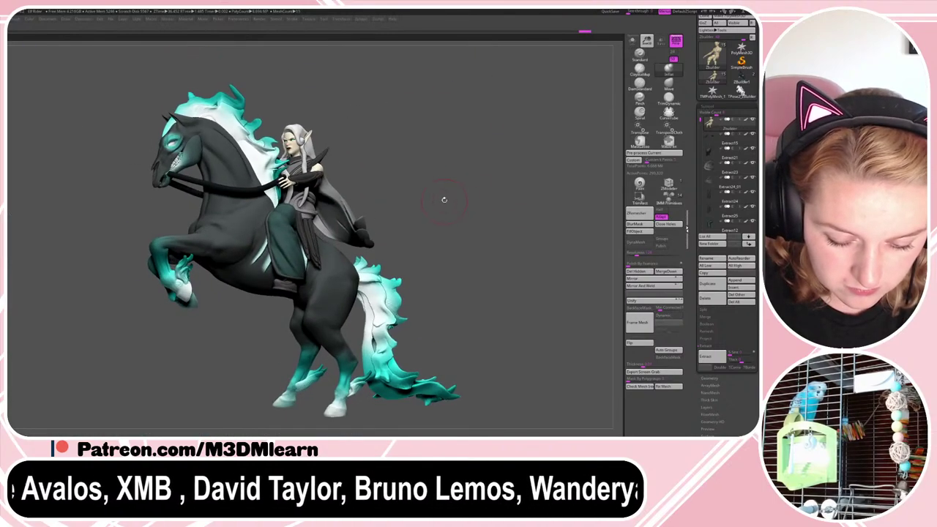
- Select the sash around the rider's waist and fit it to her body with the gizmo and Move brush
{"action": "left_click", "coordinate": [306, 205], "text": "alt"}
{"action": "left_click_drag", "start_coordinate": [401, 149], "coordinate": [383, 169]}
{"action": "key", "text": "w"}
{"action": "key", "text": "q"}
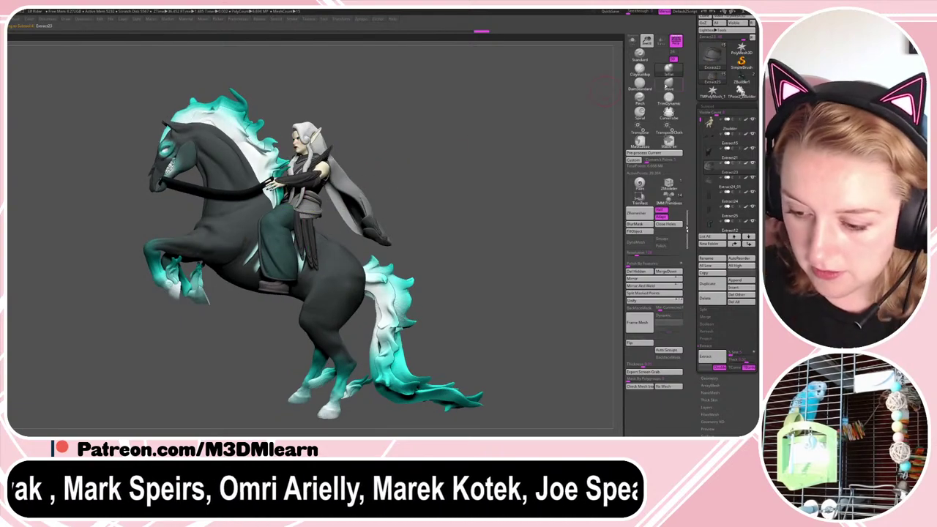
{"action": "left_click", "coordinate": [666, 87]}
{"action": "key", "text": "space"}
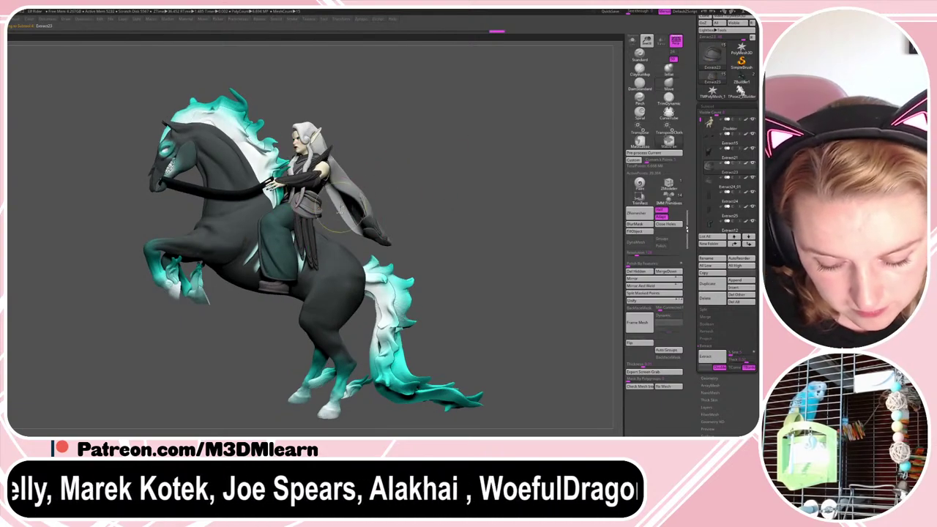
{"action": "key", "text": "w"}
{"action": "left_click_drag", "start_coordinate": [336, 187], "coordinate": [310, 186]}
{"action": "key", "text": "q"}
{"action": "key", "text": "w"}
{"action": "key", "text": "q"}
- Select the hanging sash ends and reposition them along the rider's hip with the gizmo
{"action": "left_click_drag", "start_coordinate": [450, 189], "coordinate": [452, 185], "text": "alt"}
{"action": "left_click", "coordinate": [313, 244], "text": "alt"}
{"action": "key", "text": "w"}
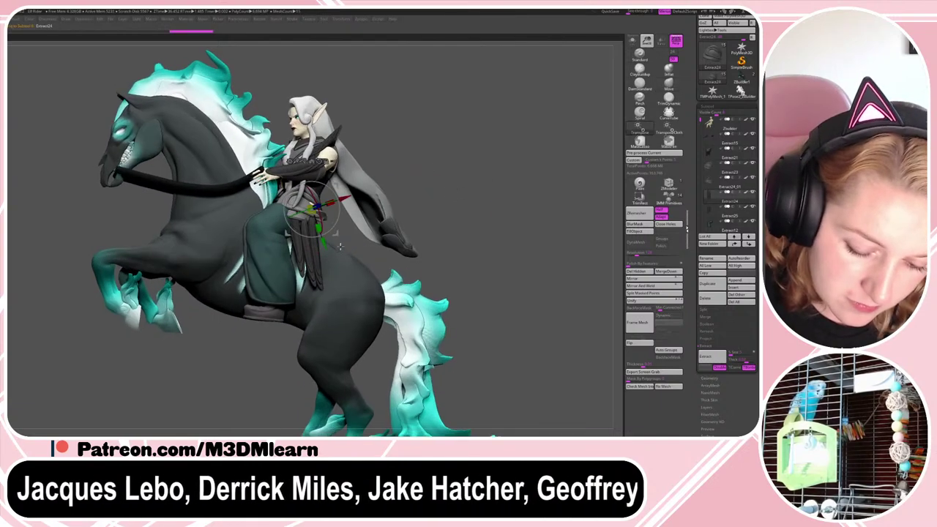
{"action": "left_click_drag", "start_coordinate": [329, 197], "coordinate": [310, 237]}
{"action": "left_click_drag", "start_coordinate": [455, 139], "coordinate": [330, 192]}
{"action": "key", "text": "q"}
- Adjust the hanging sash ends with the Move brush and shift them to rest over the leg cloth
{"action": "mouse_move", "coordinate": [374, 194]}
{"action": "right_mouse_down"}
{"action": "mouse_move", "coordinate": [493, 207]}
{"action": "mouse_move", "coordinate": [500, 217]}
{"action": "right_mouse_up"}
{"action": "right_click", "coordinate": [462, 249]}
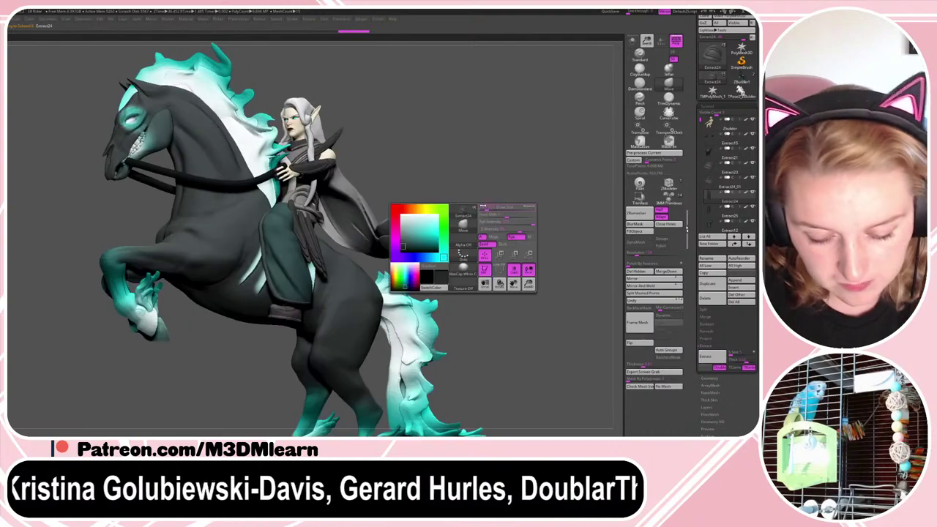
{"action": "right_click", "coordinate": [464, 243]}
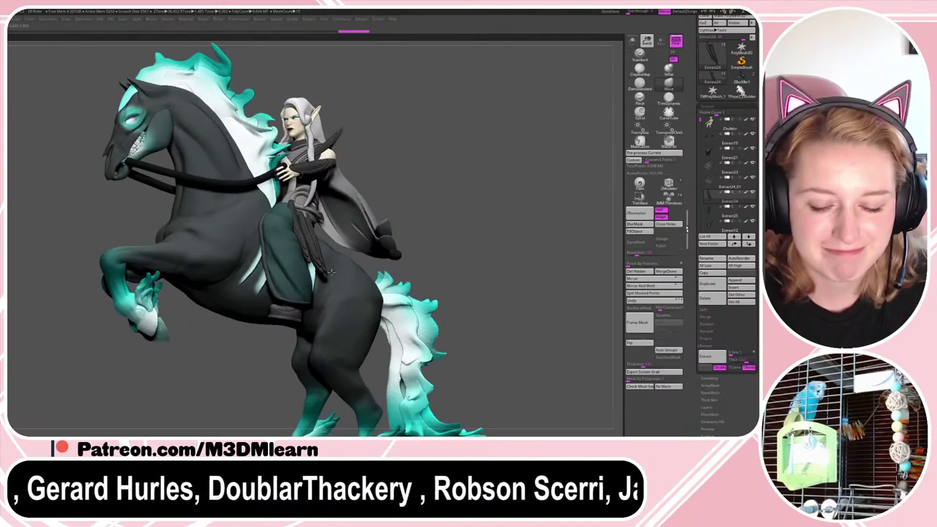
{"action": "right_click_drag", "start_coordinate": [506, 180], "coordinate": [438, 184]}
{"action": "key", "text": "w"}
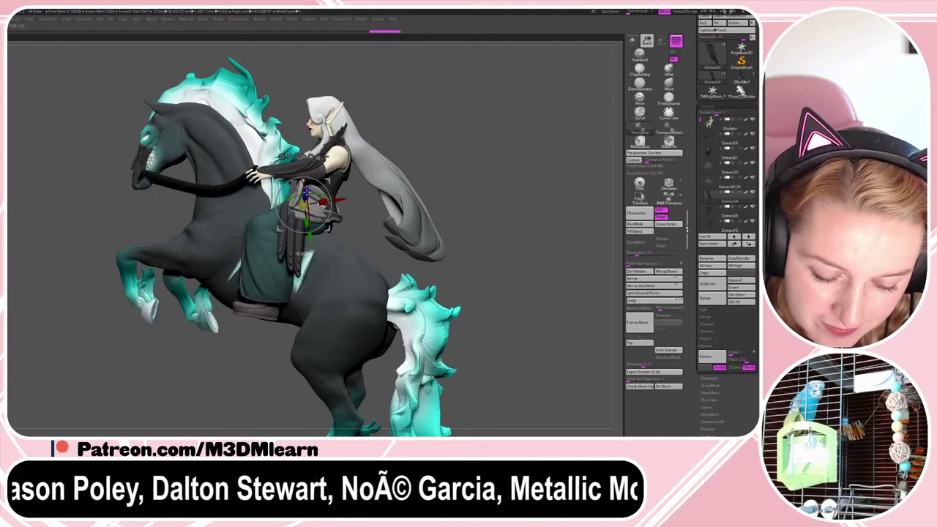
{"action": "left_click_drag", "start_coordinate": [306, 193], "coordinate": [311, 182]}
{"action": "key", "text": "q"}
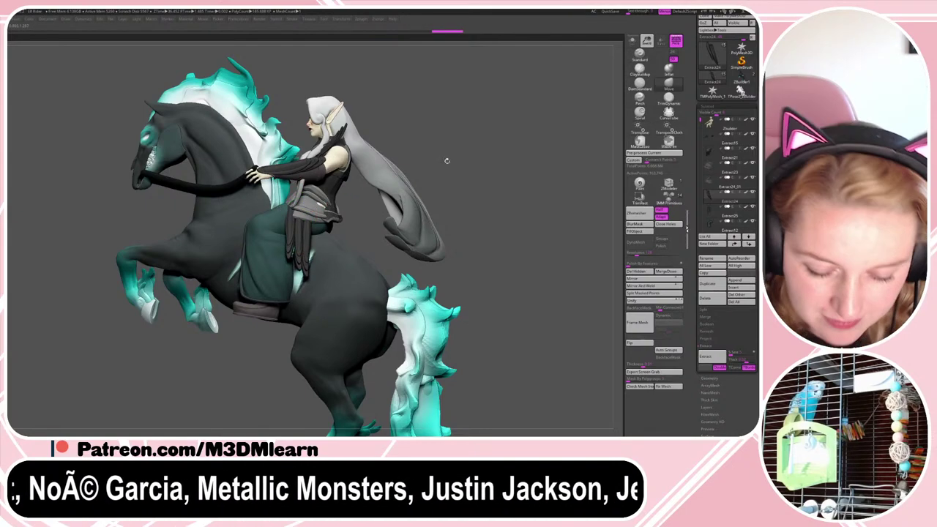
- Fine-tune the top of the hanging sash ends with the Move brush and switch to the waist sash
{"action": "right_click_drag", "start_coordinate": [448, 161], "coordinate": [457, 178]}
{"action": "right_click", "coordinate": [443, 177]}
{"action": "right_click", "coordinate": [301, 203]}
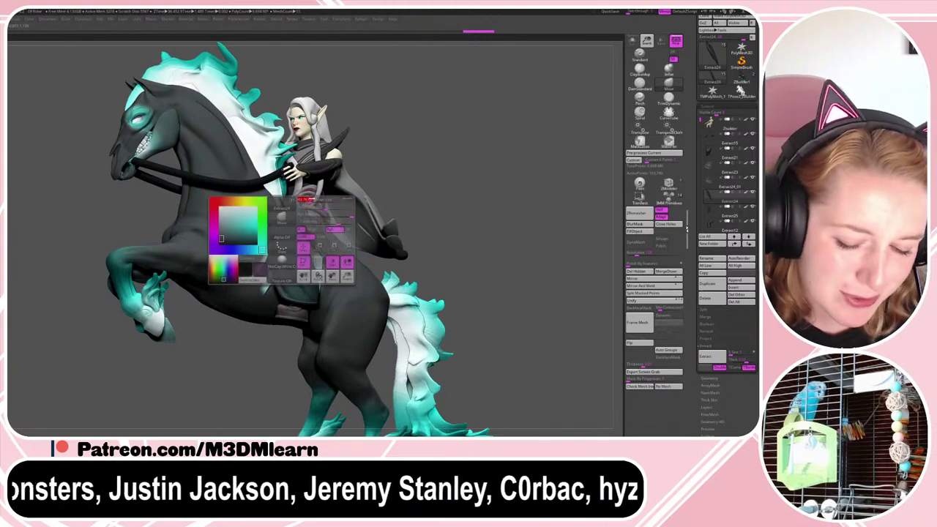
{"action": "left_click_drag", "start_coordinate": [310, 199], "coordinate": [313, 194]}
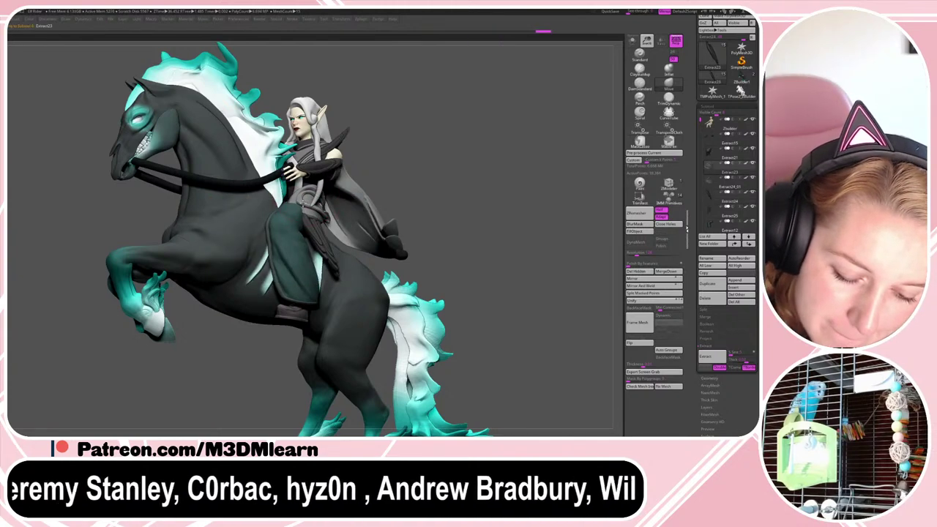
{"action": "key", "text": "w"}
{"action": "key", "text": "q"}
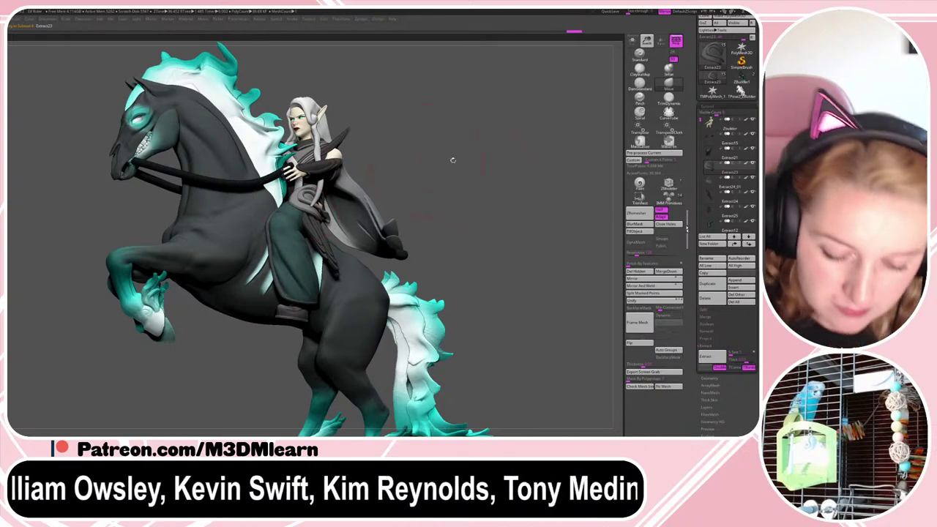
- Move the waist sash with the gizmo so it sits closer around the rider's waist
{"action": "left_click_drag", "start_coordinate": [508, 201], "coordinate": [481, 202]}
{"action": "key", "text": "w"}
{"action": "left_click_drag", "start_coordinate": [315, 225], "coordinate": [317, 218]}
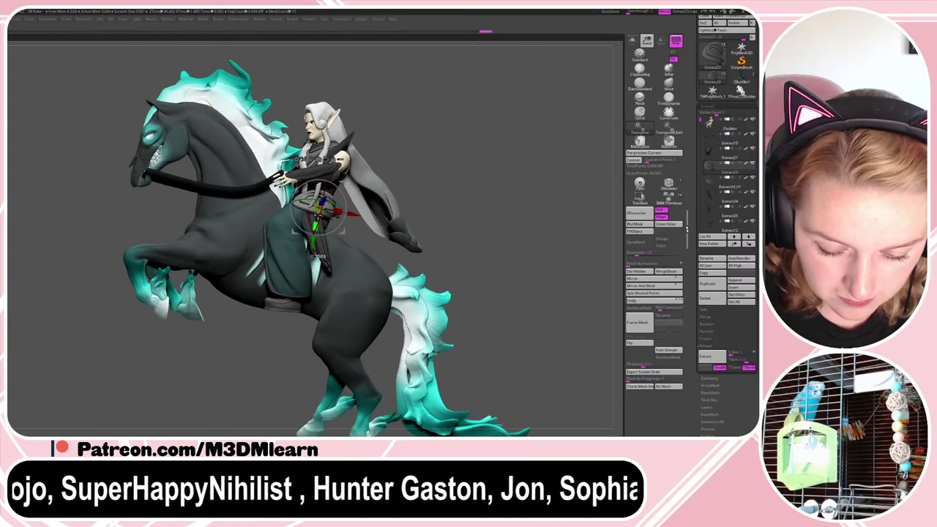
{"action": "key", "text": "q"}
{"action": "mouse_move", "coordinate": [481, 195]}
{"action": "left_mouse_down"}
{"action": "mouse_move", "coordinate": [424, 196]}
{"action": "mouse_move", "coordinate": [450, 192]}
{"action": "mouse_move", "coordinate": [455, 212]}
{"action": "left_mouse_up"}
- Try to tilt and shift the waist sash from behind and reshape its rear edge with the Move brush
{"action": "key", "text": "w"}
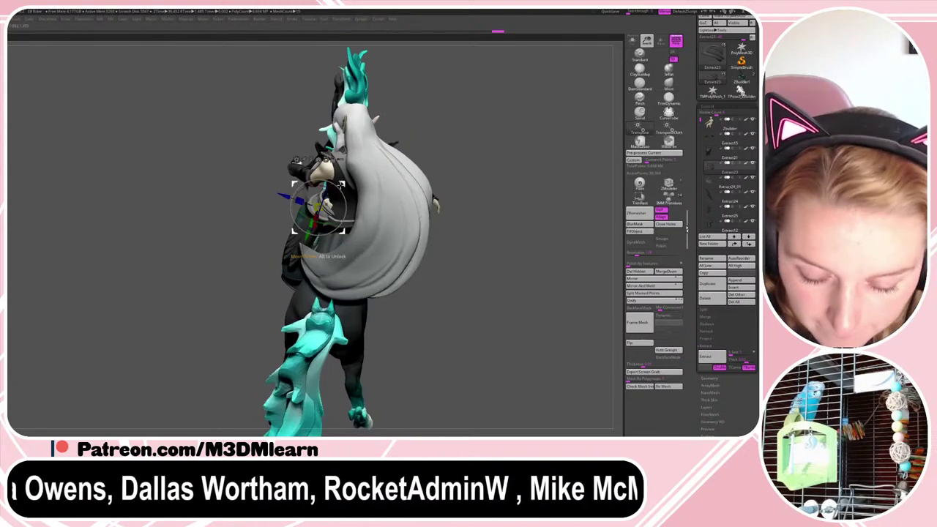
{"action": "left_click_drag", "start_coordinate": [339, 185], "coordinate": [348, 192]}
{"action": "left_click_drag", "start_coordinate": [293, 195], "coordinate": [296, 196]}
{"action": "key", "text": "q"}
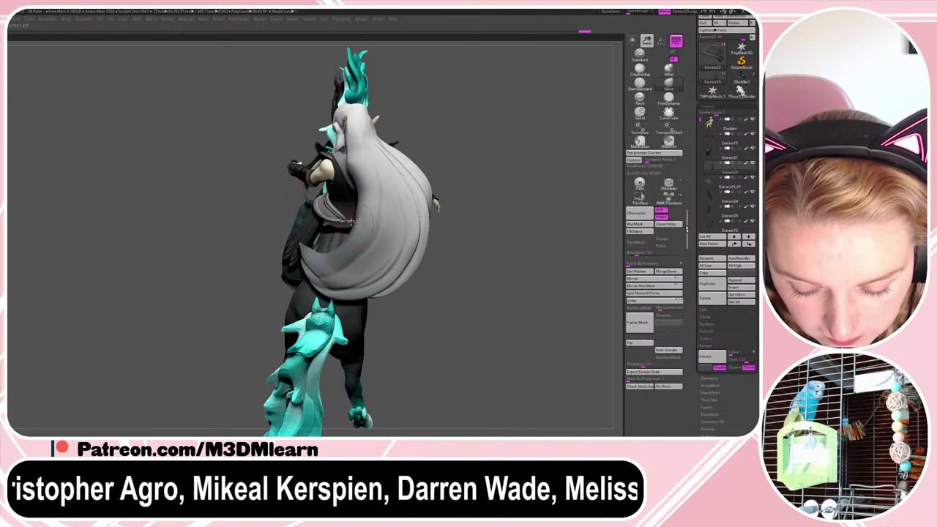
{"action": "left_click_drag", "start_coordinate": [351, 222], "coordinate": [341, 216]}
{"action": "mouse_move", "coordinate": [502, 205]}
{"action": "left_mouse_down"}
{"action": "mouse_move", "coordinate": [561, 226]}
{"action": "mouse_move", "coordinate": [548, 221]}
{"action": "mouse_move", "coordinate": [555, 236]}
{"action": "left_mouse_up"}
- Undo the latest adjustments to the waist sash
{"action": "key", "text": "ctrl+z"}
{"action": "key", "text": "ctrl+z"}
{"action": "key", "text": "ctrl+z"}
{"action": "key", "text": "ctrl+z"}
{"action": "key", "text": "ctrl+z"}
{"action": "key", "text": "ctrl+z"}
{"action": "key", "text": "ctrl+z"}
{"action": "key", "text": "ctrl+z"}
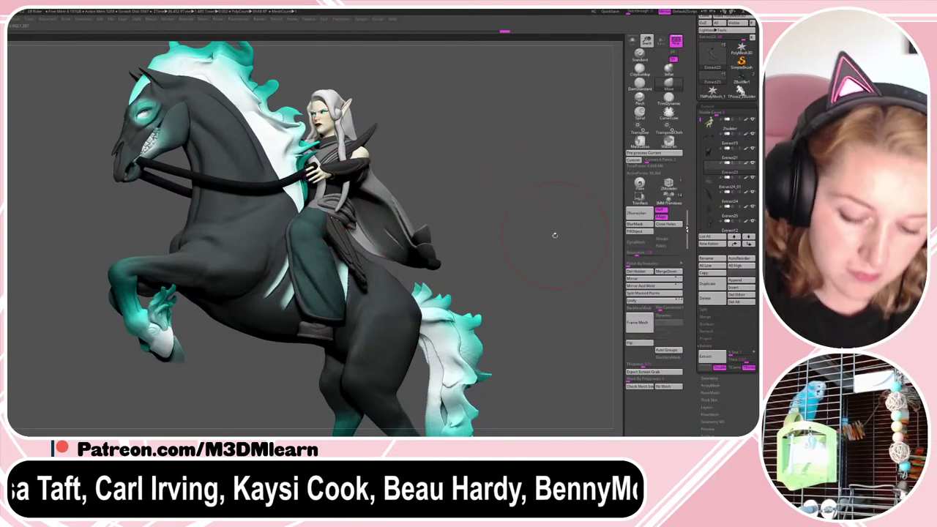
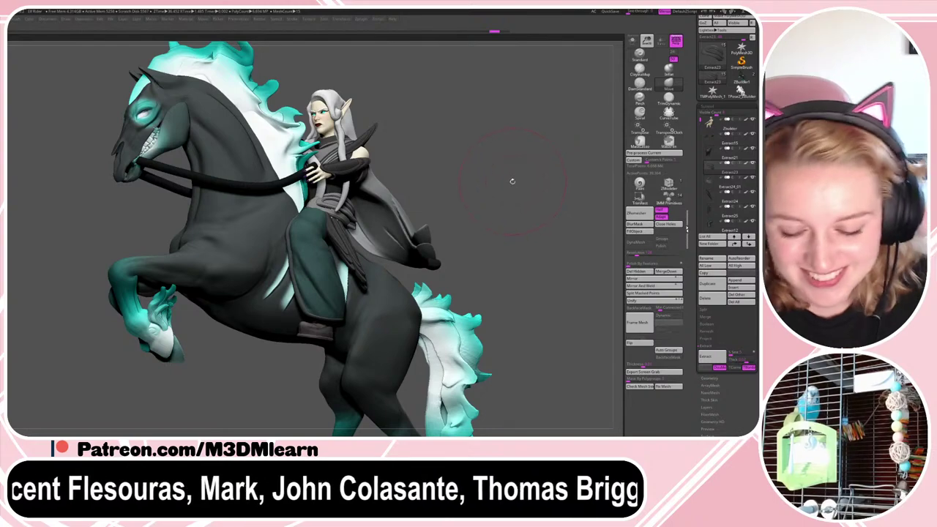
- Revert the waist sash further back to an earlier shape and placement, dropping a small Move brush tweak
{"action": "left_click_drag", "start_coordinate": [512, 181], "coordinate": [510, 190]}
{"action": "left_click_drag", "start_coordinate": [324, 196], "coordinate": [325, 205]}
{"action": "key", "text": "ctrl+z"}
{"action": "mouse_move", "coordinate": [568, 183]}
{"action": "left_mouse_down"}
{"action": "mouse_move", "coordinate": [489, 186]}
{"action": "mouse_move", "coordinate": [570, 174]}
{"action": "left_mouse_up"}
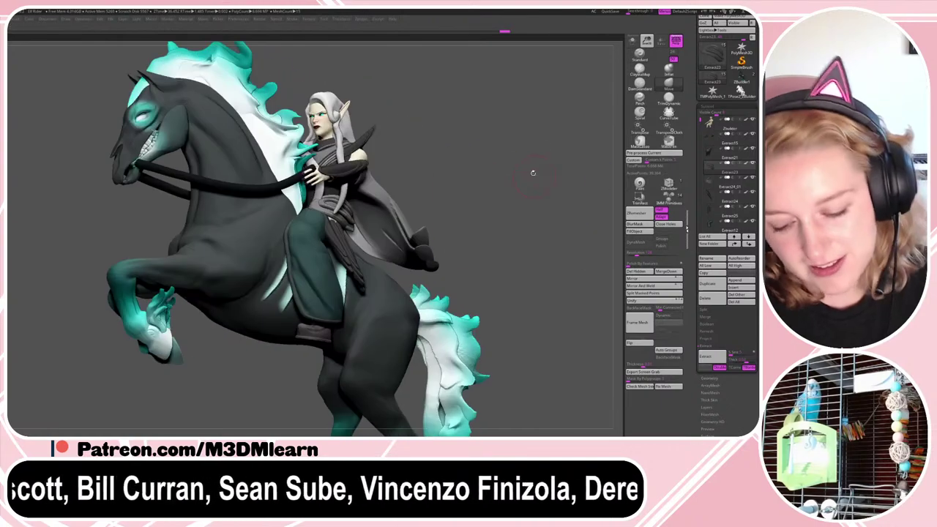
{"action": "key", "text": "ctrl+z"}
{"action": "key", "text": "ctrl+z"}
{"action": "key", "text": "ctrl+z"}
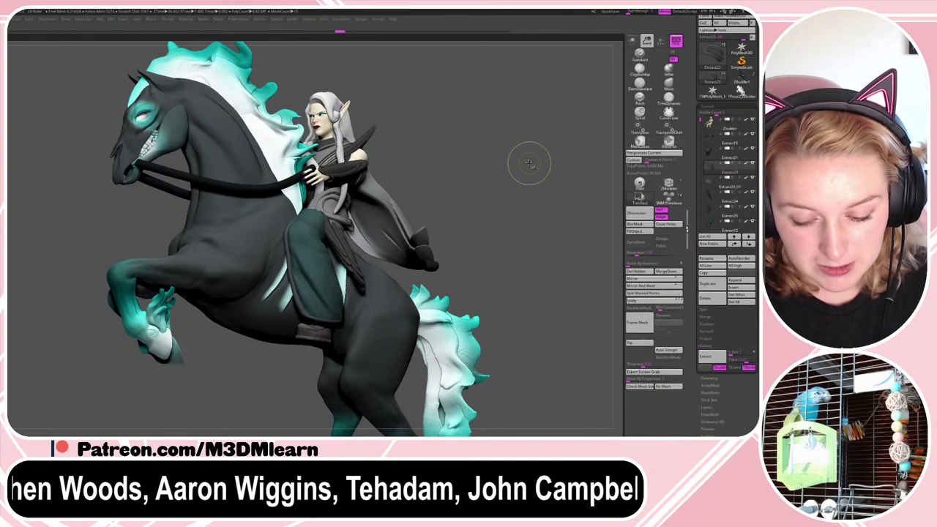
{"action": "key", "text": "ctrl+z"}
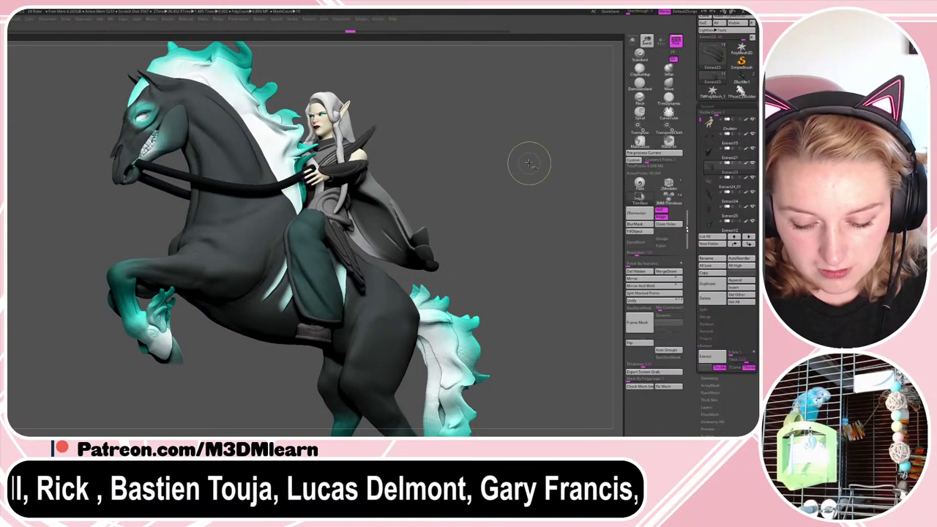
- Nudge the waist sash on the rider's hips with the gizmo from the side and front three-quarter angles
{"action": "key", "text": "w"}
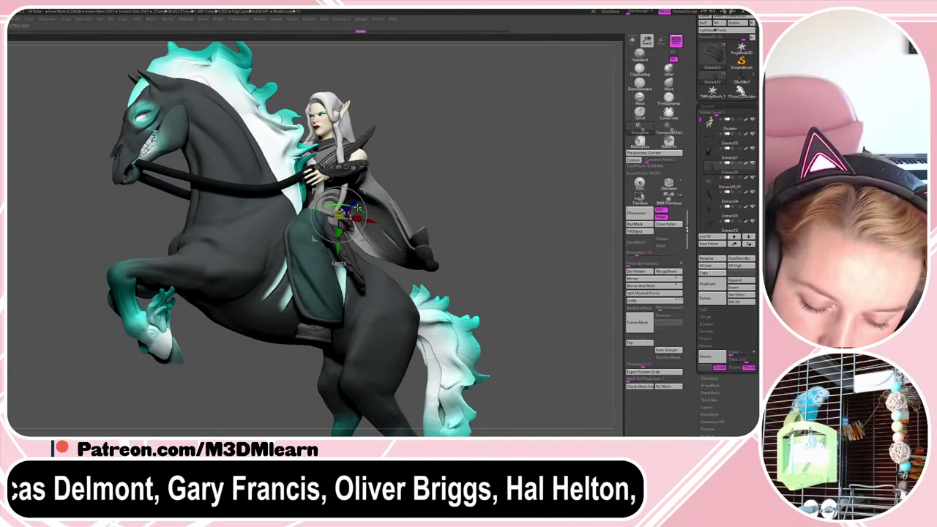
{"action": "left_click_drag", "start_coordinate": [352, 205], "coordinate": [354, 204]}
{"action": "key", "text": "q"}
{"action": "left_click", "coordinate": [298, 261], "text": "alt"}
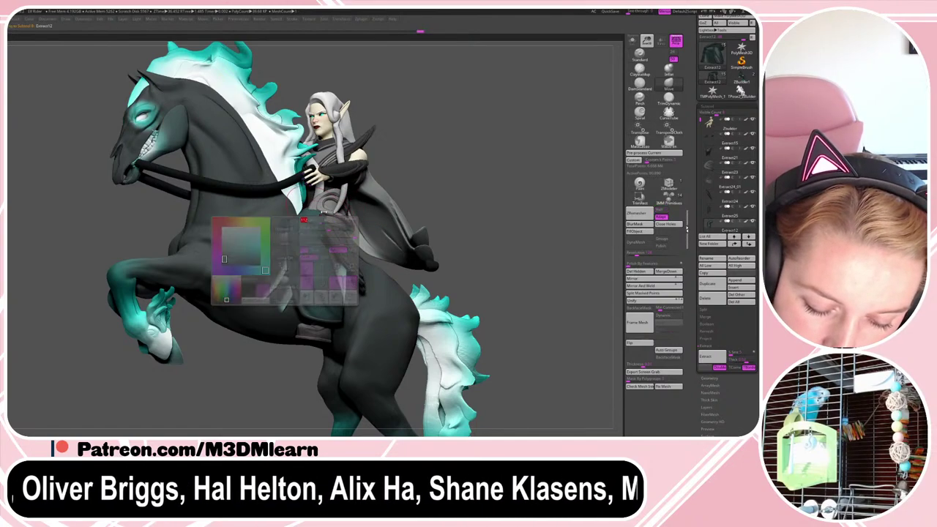
{"action": "left_click_drag", "start_coordinate": [444, 165], "coordinate": [458, 189]}
{"action": "left_click", "coordinate": [340, 210], "text": "alt"}
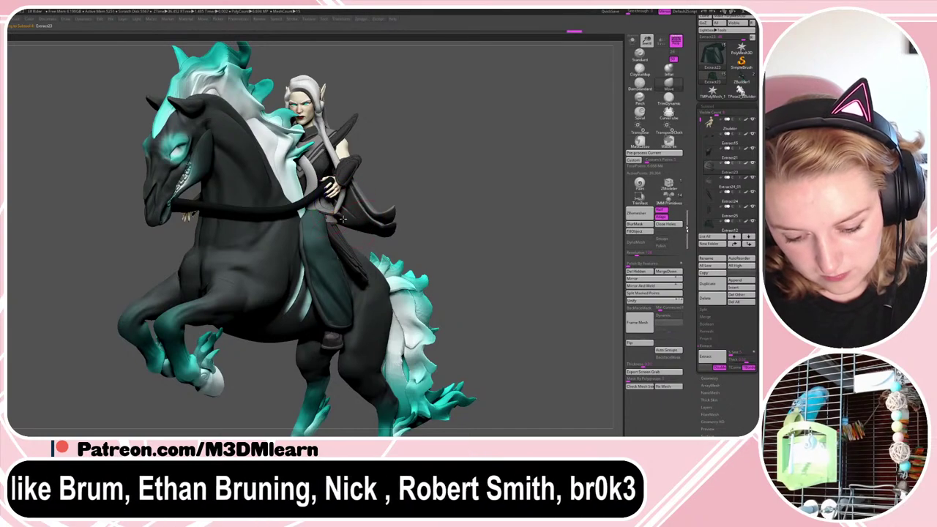
{"action": "key", "text": "w"}
{"action": "left_click_drag", "start_coordinate": [358, 204], "coordinate": [364, 202]}
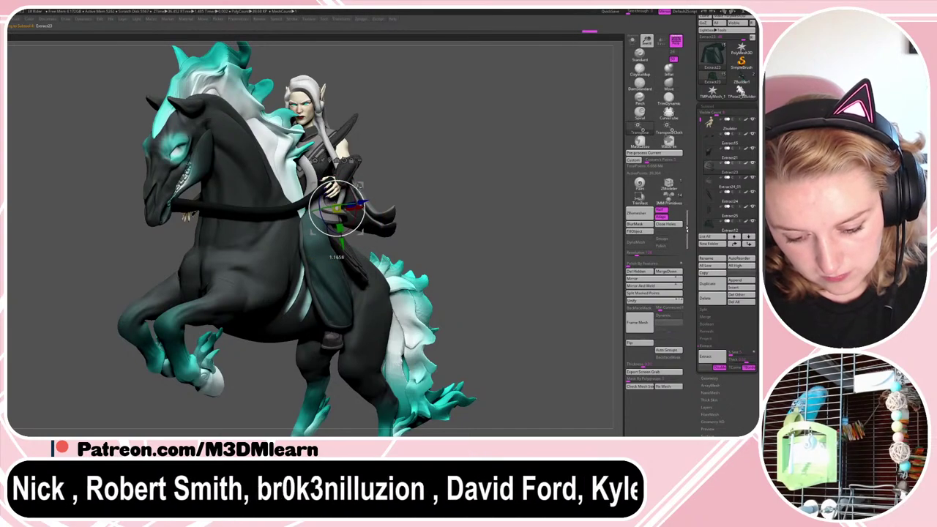
{"action": "key", "text": "q"}
- Hide the waist sash and select the rider's bodice underneath it
{"action": "mouse_move", "coordinate": [480, 166]}
{"action": "left_mouse_down"}
{"action": "mouse_move", "coordinate": [437, 163]}
{"action": "mouse_move", "coordinate": [464, 165]}
{"action": "mouse_move", "coordinate": [479, 293]}
{"action": "left_mouse_up"}
{"action": "key", "text": "f"}
{"action": "mouse_move", "coordinate": [479, 202]}
{"action": "left_mouse_down"}
{"action": "mouse_move", "coordinate": [438, 207]}
{"action": "mouse_move", "coordinate": [469, 210]}
{"action": "left_mouse_up"}
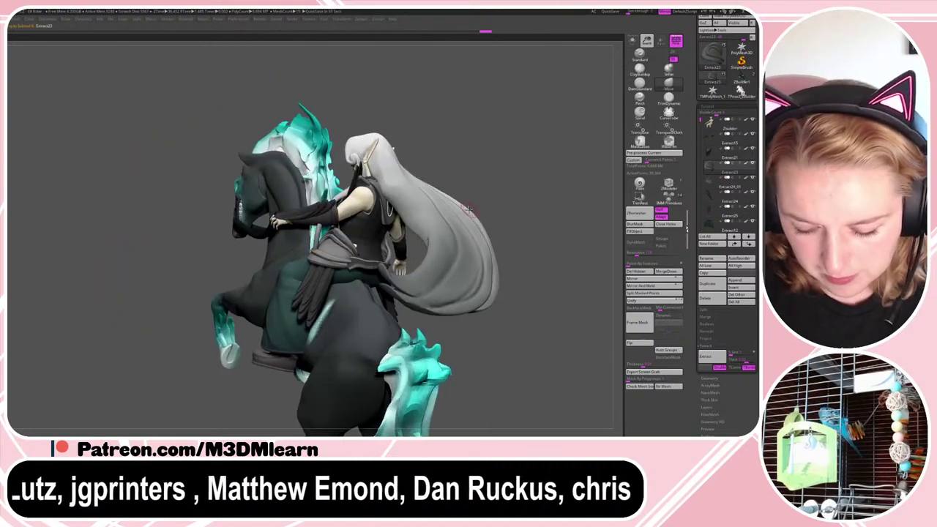
{"action": "left_click", "coordinate": [391, 253], "text": "alt"}
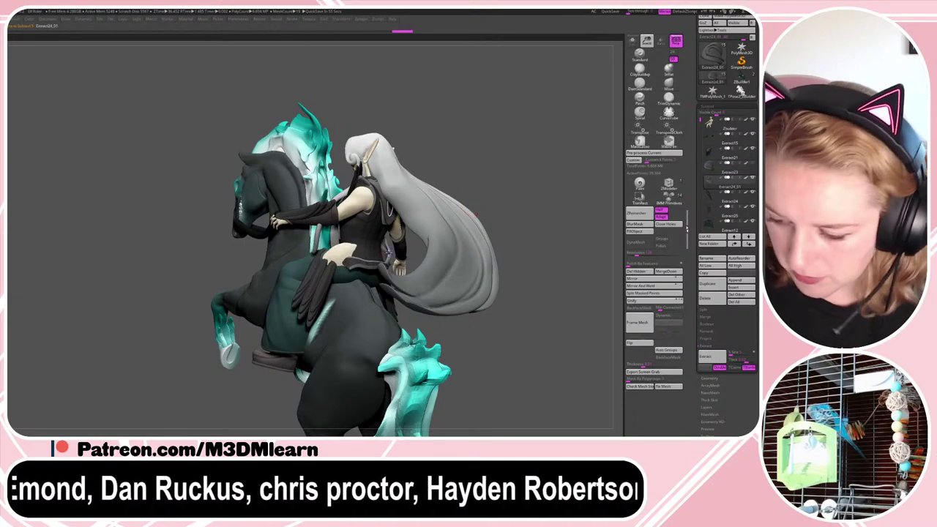
{"action": "left_click", "coordinate": [751, 178]}
{"action": "left_click", "coordinate": [382, 220], "text": "alt"}
{"action": "right_click_drag", "start_coordinate": [456, 224], "coordinate": [512, 249]}
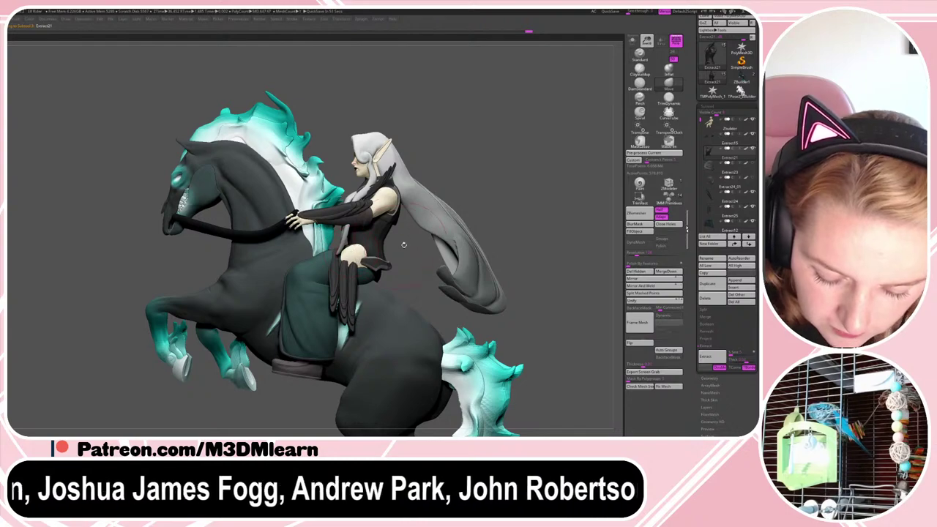
- Isolate the bodice and mask everything except its lower hem
{"action": "left_click", "coordinate": [632, 41]}
{"action": "right_click_drag", "start_coordinate": [455, 219], "coordinate": [440, 283]}
{"action": "left_click_drag", "start_coordinate": [260, 310], "coordinate": [417, 244], "text": "ctrl"}
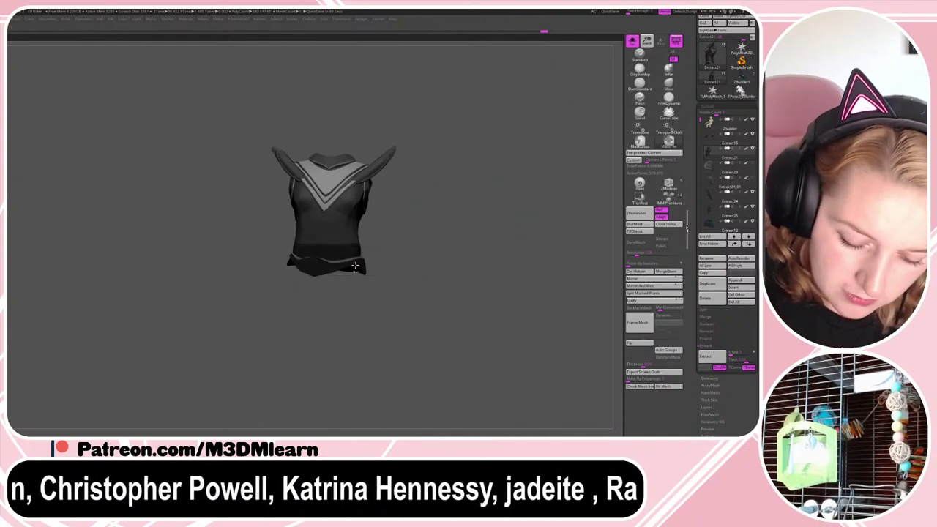
{"action": "left_click", "coordinate": [398, 248], "text": "ctrl"}
- Widen and slightly lower the unmasked hem of the bodice with the gizmo
{"action": "key", "text": "w"}
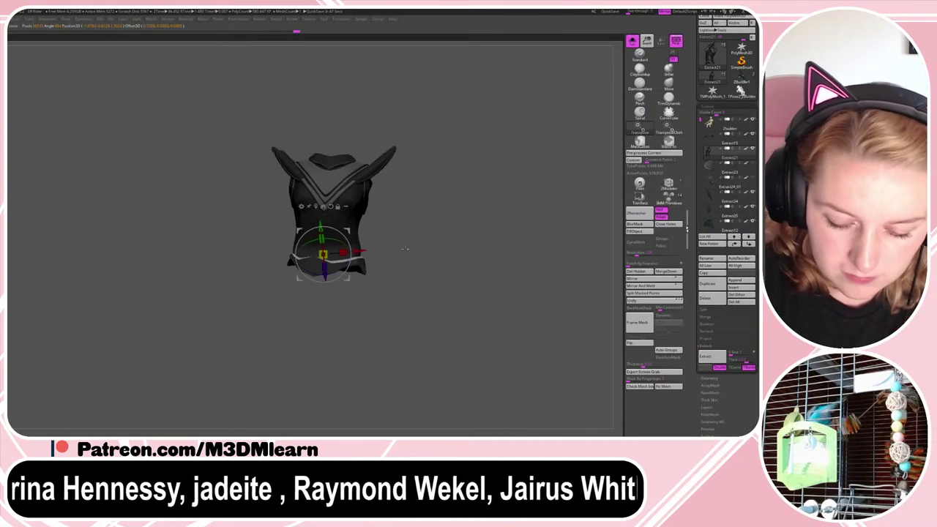
{"action": "left_click_drag", "start_coordinate": [330, 253], "coordinate": [344, 254]}
{"action": "key", "text": "ctrl+z"}
{"action": "left_click", "coordinate": [322, 207]}
{"action": "key", "text": "ctrl+z"}
{"action": "key", "text": "q"}
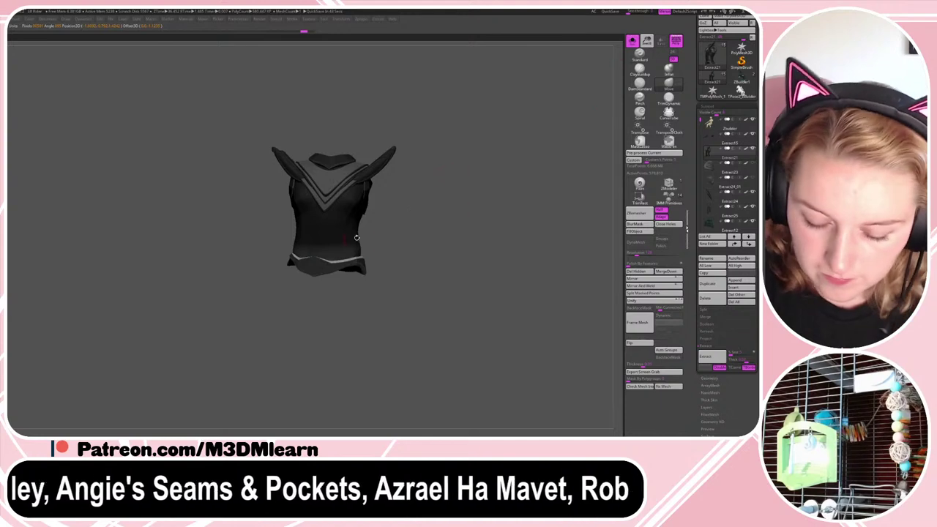
{"action": "key", "text": "w"}
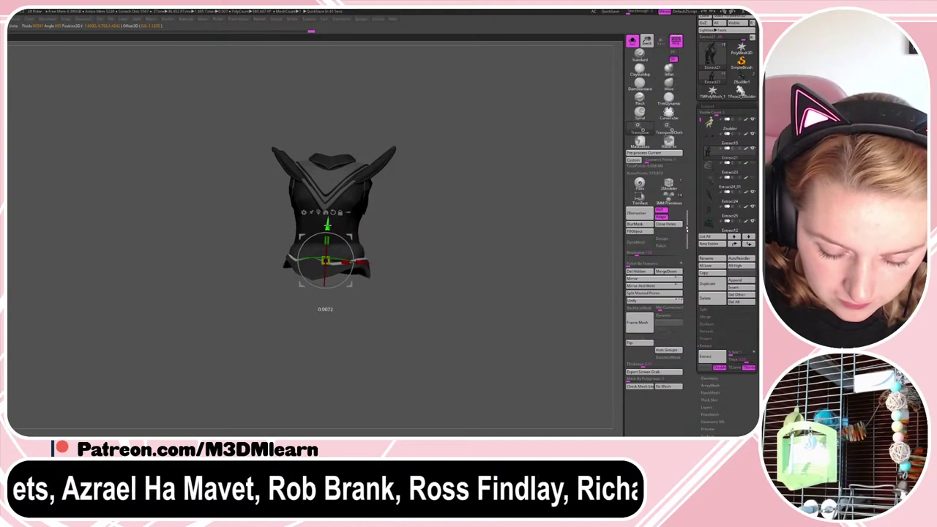
{"action": "key", "text": "q"}
- Smooth the waist of the bodice above the hem with the TrimDynamic brush, then show the whole model again
{"action": "left_click_drag", "start_coordinate": [413, 237], "coordinate": [455, 215]}
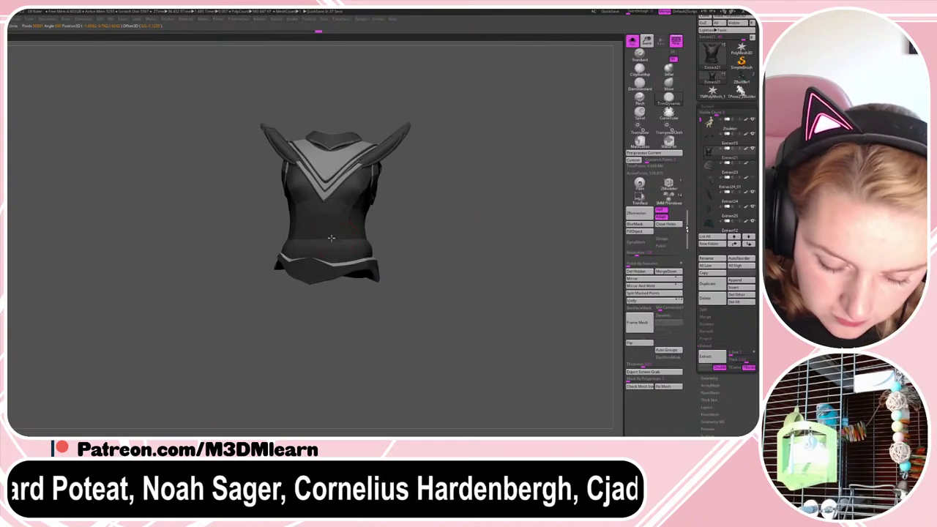
{"action": "key", "text": "space"}
{"action": "key", "text": "ctrl"}
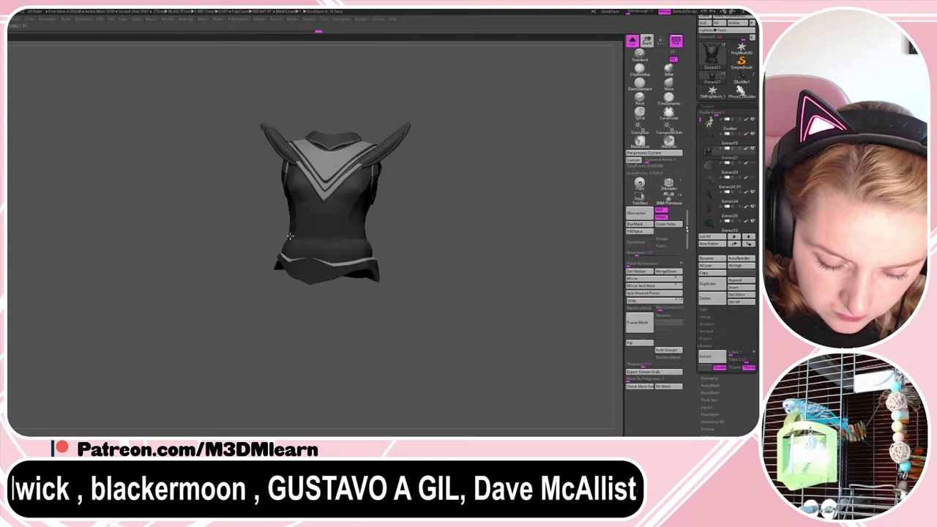
{"action": "left_click_drag", "start_coordinate": [436, 227], "coordinate": [316, 244]}
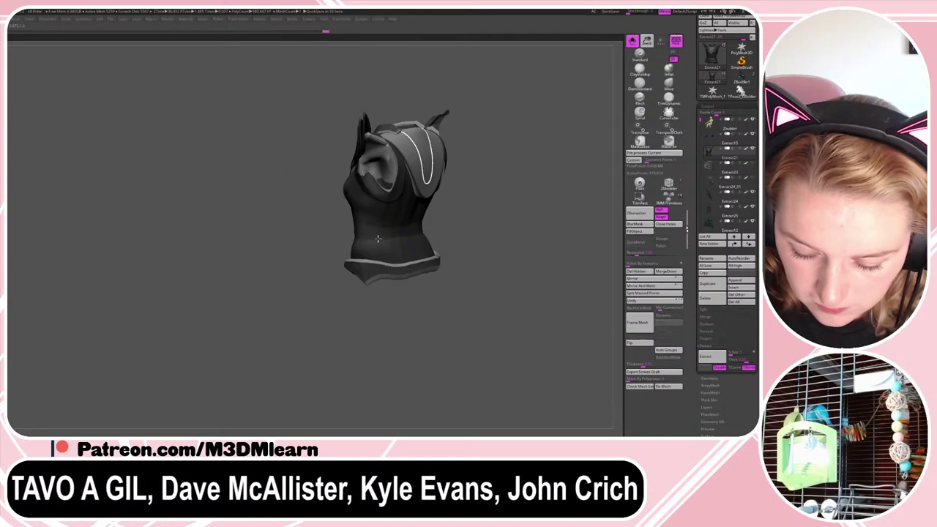
{"action": "left_click_drag", "start_coordinate": [442, 236], "coordinate": [398, 239]}
{"action": "left_click_drag", "start_coordinate": [533, 211], "coordinate": [485, 227]}
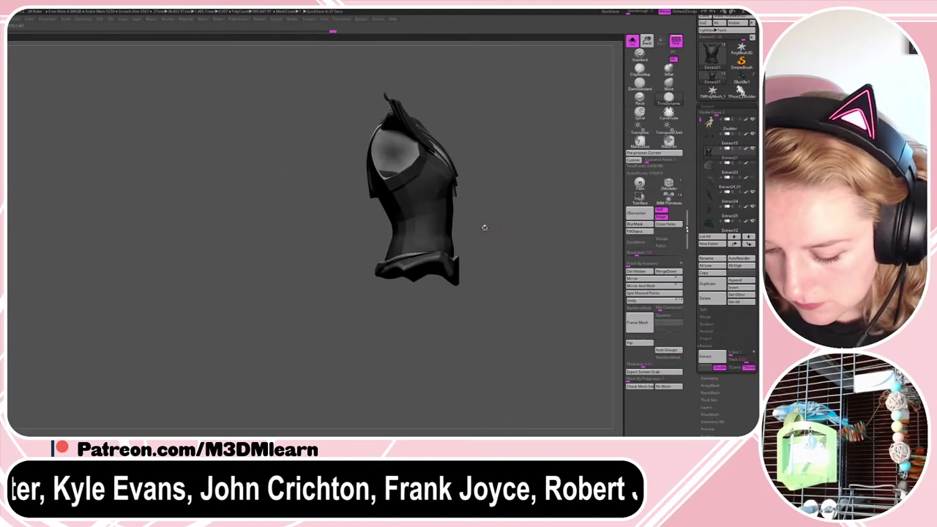
{"action": "mouse_move", "coordinate": [551, 208]}
{"action": "left_mouse_down"}
{"action": "mouse_move", "coordinate": [491, 204]}
{"action": "mouse_move", "coordinate": [431, 238]}
{"action": "mouse_move", "coordinate": [587, 205]}
{"action": "mouse_move", "coordinate": [577, 186]}
{"action": "mouse_move", "coordinate": [519, 193]}
{"action": "mouse_move", "coordinate": [492, 229]}
{"action": "left_mouse_up"}
{"action": "left_click", "coordinate": [633, 41]}
- Pull the rear edge of the bodice hem outward with the Move brush
{"action": "right_click", "coordinate": [492, 229]}
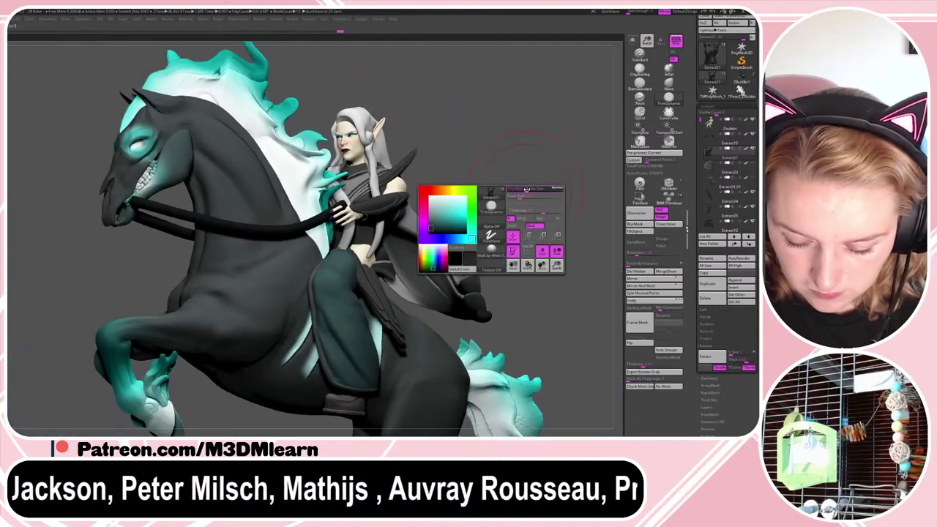
{"action": "left_click_drag", "start_coordinate": [562, 192], "coordinate": [505, 188]}
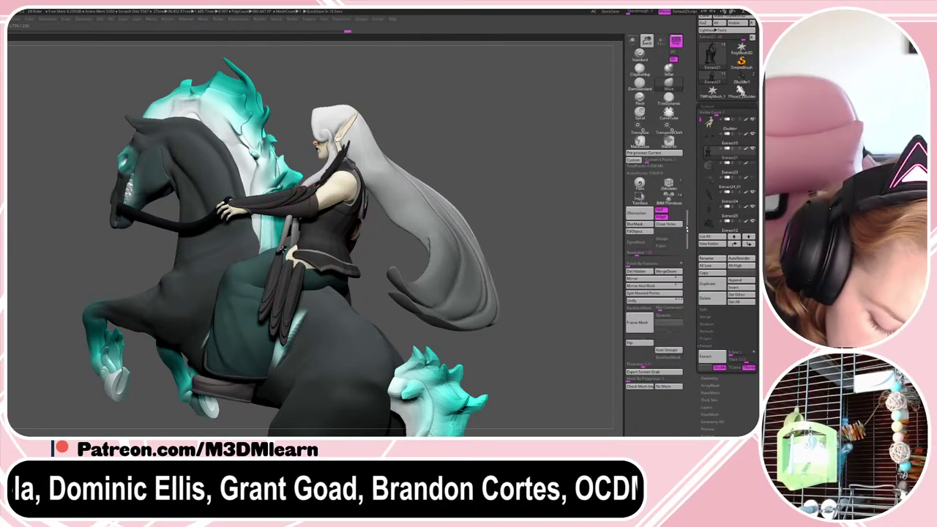
{"action": "key", "text": "space"}
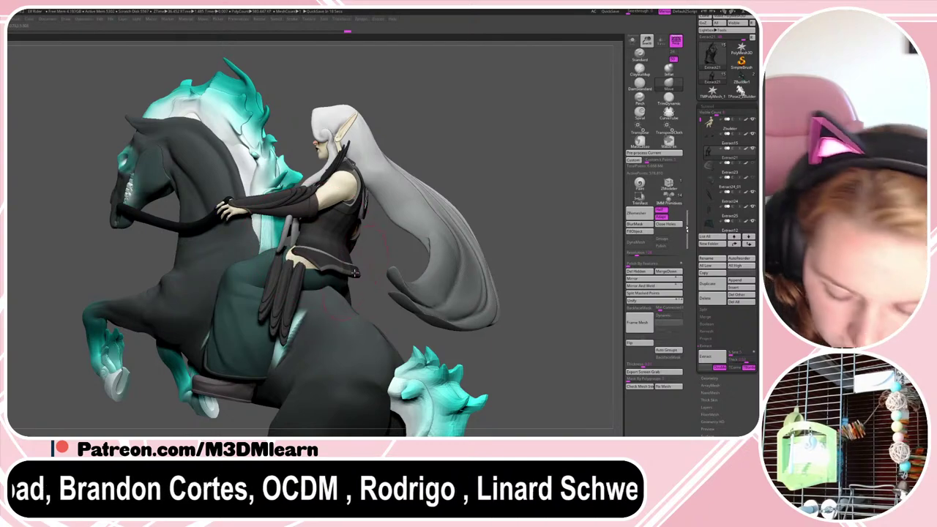
{"action": "mouse_move", "coordinate": [355, 273]}
{"action": "left_mouse_down"}
{"action": "mouse_move", "coordinate": [343, 257]}
{"action": "mouse_move", "coordinate": [371, 261]}
{"action": "left_mouse_up"}
- Isolate the bodice again and mask all but its lower hem with a softened mask edge
{"action": "key", "text": "w"}
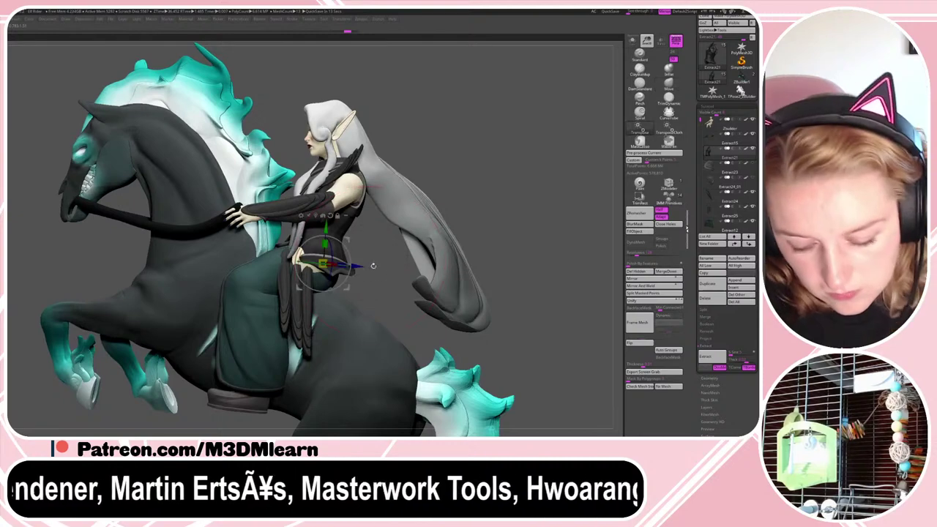
{"action": "key", "text": "q"}
{"action": "left_click", "coordinate": [632, 41]}
{"action": "mouse_move", "coordinate": [245, 330]}
{"action": "left_mouse_down", "text": "ctrl"}
{"action": "mouse_move", "coordinate": [394, 256]}
{"action": "mouse_move", "coordinate": [401, 237]}
{"action": "left_mouse_up", "text": "ctrl"}
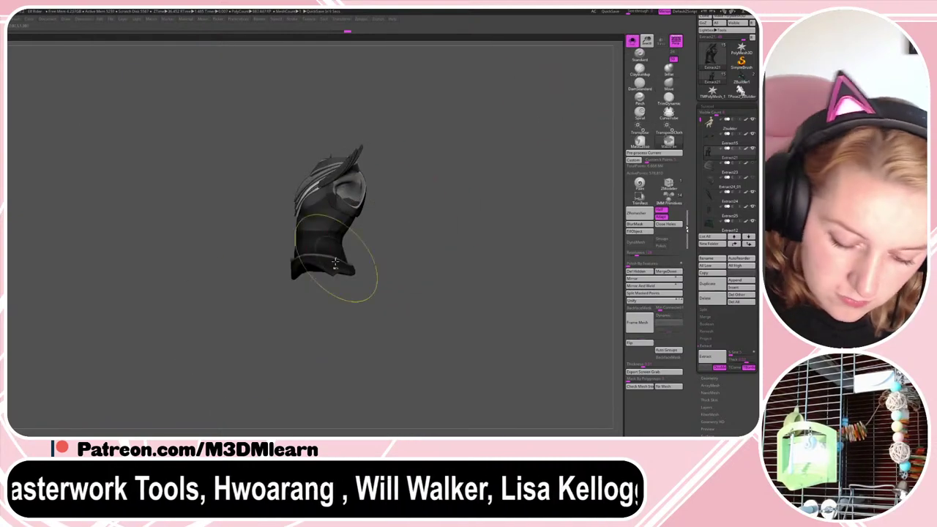
{"action": "left_click", "coordinate": [340, 262], "text": "ctrl"}
{"action": "left_click", "coordinate": [339, 263], "text": "ctrl"}
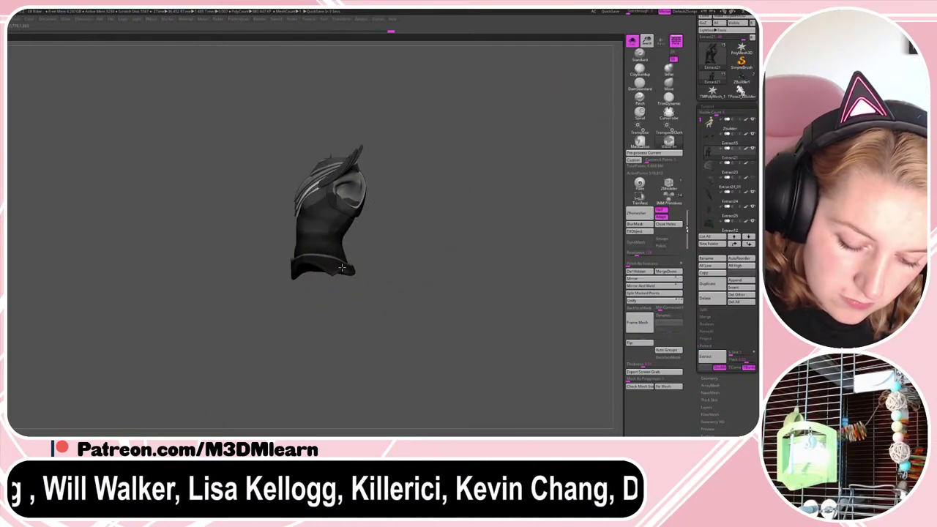
{"action": "key", "text": "space"}
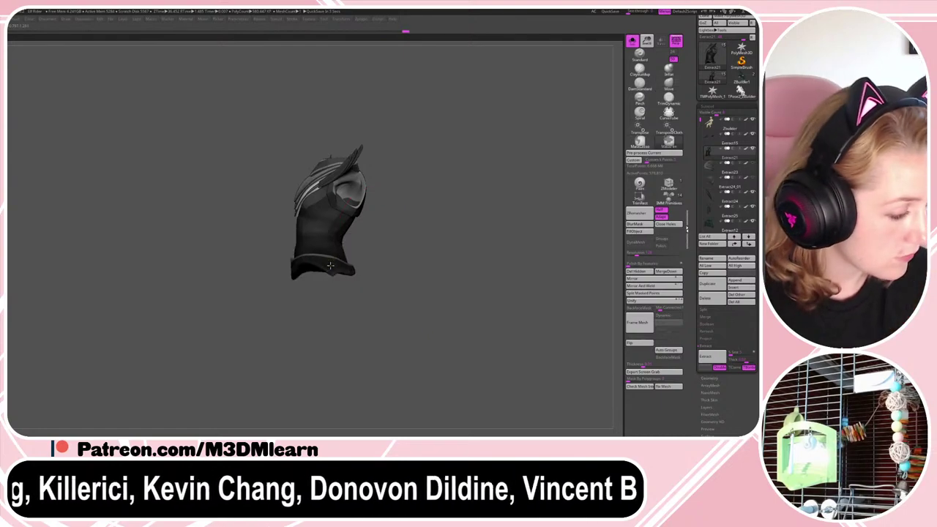
{"action": "left_click", "coordinate": [384, 238], "text": "ctrl"}
- Rotate the lower part of the bodice forward with the Transpose line and bring back the full model
{"action": "key", "text": "w"}
{"action": "key", "text": "y"}
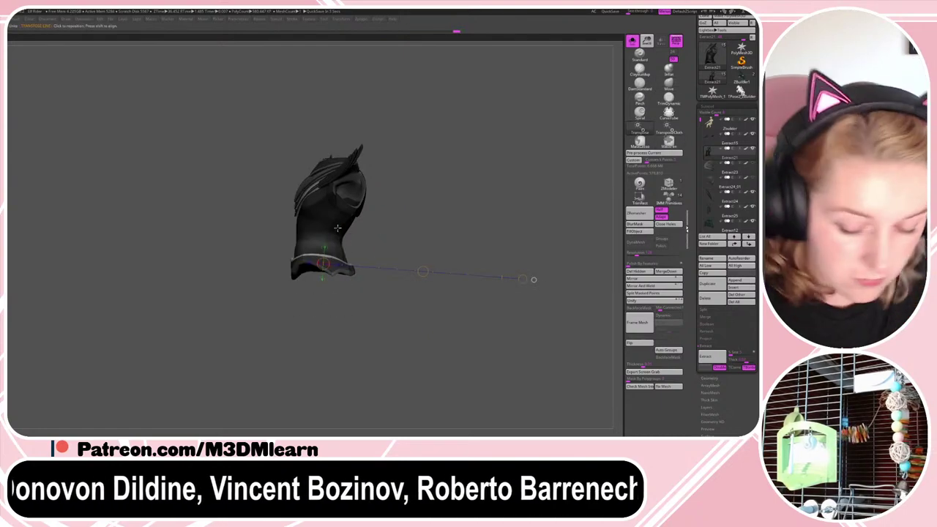
{"action": "mouse_move", "coordinate": [314, 251]}
{"action": "left_mouse_down"}
{"action": "mouse_move", "coordinate": [321, 218]}
{"action": "mouse_move", "coordinate": [314, 268]}
{"action": "mouse_move", "coordinate": [309, 259]}
{"action": "left_mouse_up"}
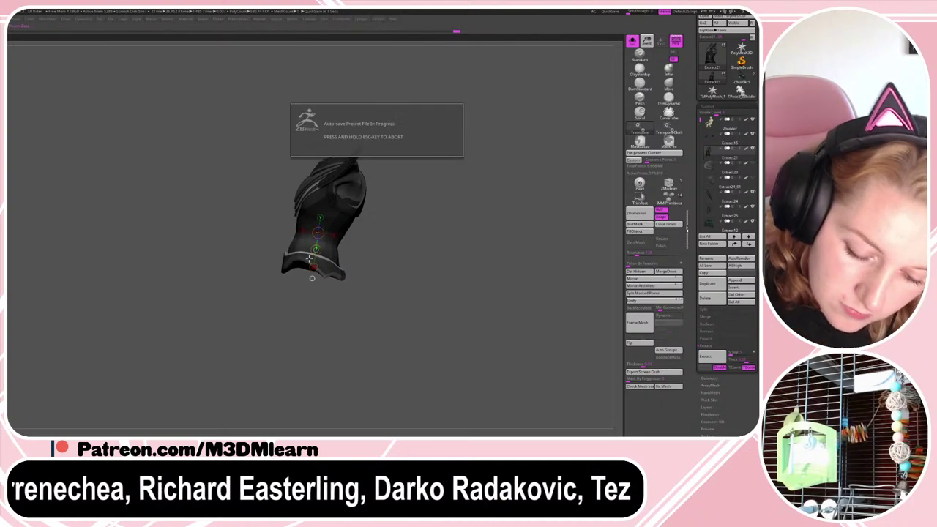
{"action": "left_click", "coordinate": [633, 42]}
- Reshape the bodice around the waist on both sides with the Move brush to cover the exposed skin
{"action": "left_click", "coordinate": [668, 84]}
{"action": "right_click", "coordinate": [491, 234]}
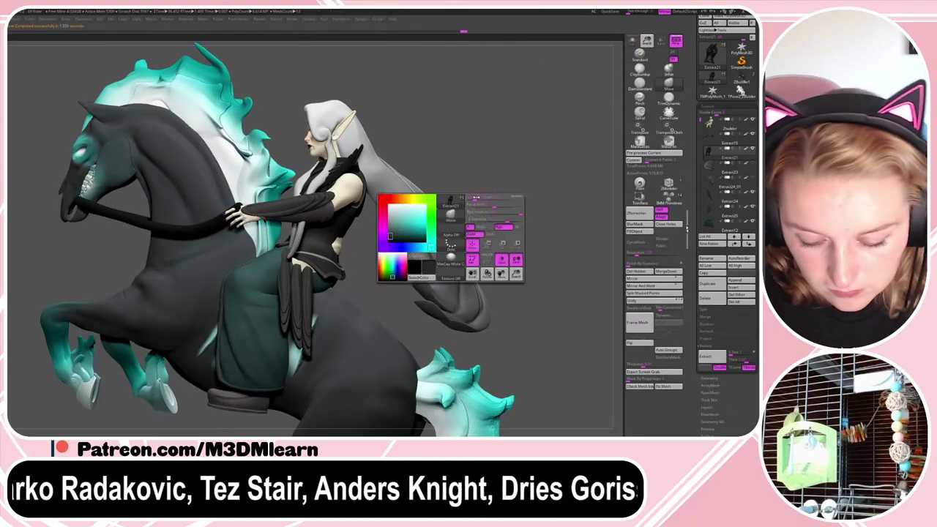
{"action": "right_click_drag", "start_coordinate": [491, 235], "coordinate": [492, 190], "text": "ctrl"}
{"action": "left_click_drag", "start_coordinate": [341, 241], "coordinate": [343, 247]}
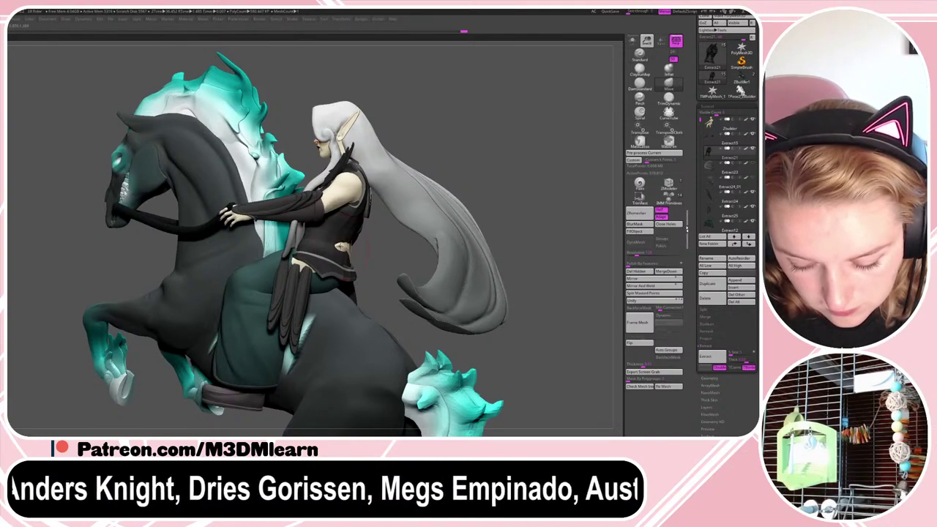
{"action": "right_click_drag", "start_coordinate": [485, 172], "coordinate": [417, 278]}
{"action": "right_click_drag", "start_coordinate": [527, 201], "coordinate": [424, 187]}
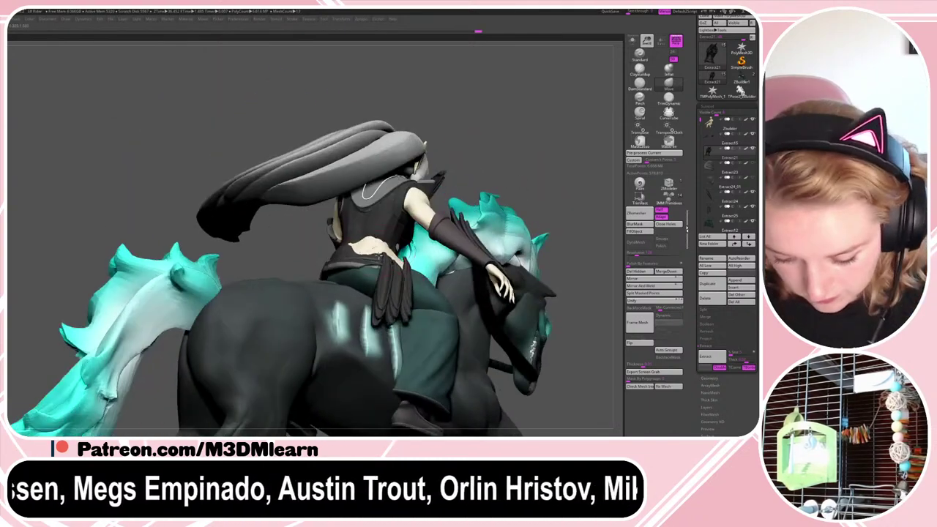
{"action": "left_click_drag", "start_coordinate": [365, 237], "coordinate": [361, 246]}
- Select the leg cloth and raise its waist edge toward the bodice hem with the Move brush
{"action": "right_click_drag", "start_coordinate": [514, 184], "coordinate": [562, 147]}
{"action": "right_click_drag", "start_coordinate": [563, 147], "coordinate": [565, 117], "text": "ctrl"}
{"action": "key", "text": "space"}
{"action": "right_click_drag", "start_coordinate": [520, 176], "coordinate": [567, 191]}
{"action": "left_click", "coordinate": [376, 276], "text": "alt"}
{"action": "left_click_drag", "start_coordinate": [377, 275], "coordinate": [378, 270]}
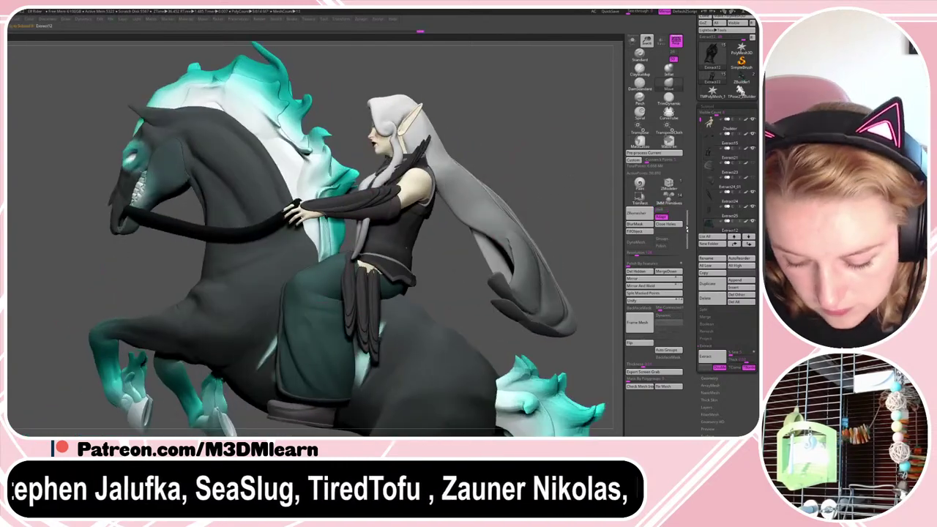
- Swing the hanging sash ends backward over the rider's hip with the Transpose line
{"action": "left_click", "coordinate": [372, 284], "text": "alt"}
{"action": "key", "text": "r"}
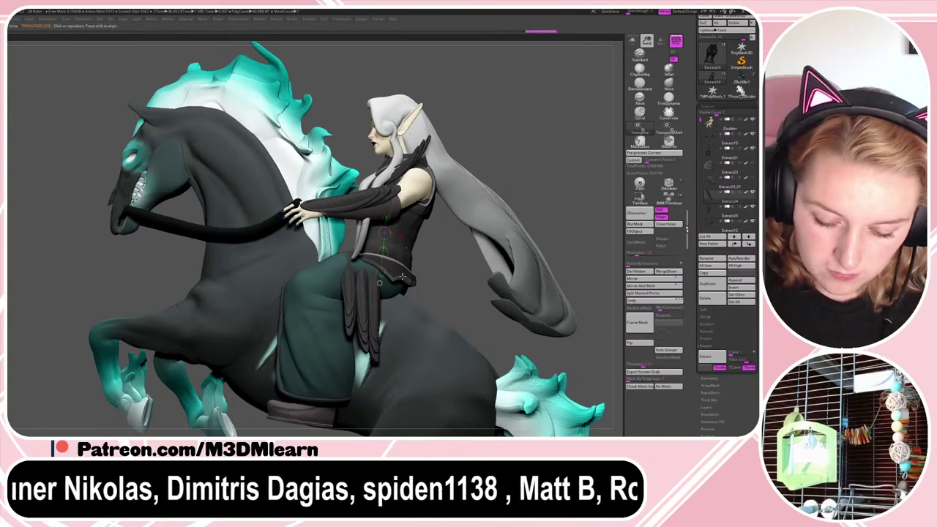
{"action": "mouse_move", "coordinate": [358, 281]}
{"action": "left_mouse_down"}
{"action": "mouse_move", "coordinate": [365, 349]}
{"action": "mouse_move", "coordinate": [378, 346]}
{"action": "left_mouse_up"}
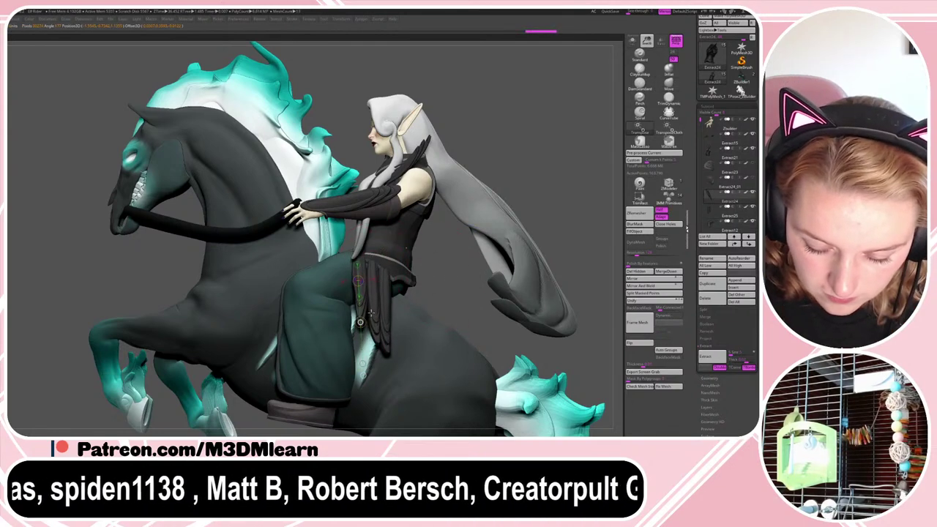
{"action": "key", "text": "q"}
{"action": "mouse_move", "coordinate": [572, 210]}
{"action": "right_mouse_down"}
{"action": "mouse_move", "coordinate": [590, 195]}
{"action": "mouse_move", "coordinate": [544, 246]}
{"action": "mouse_move", "coordinate": [575, 208]}
{"action": "right_mouse_up"}
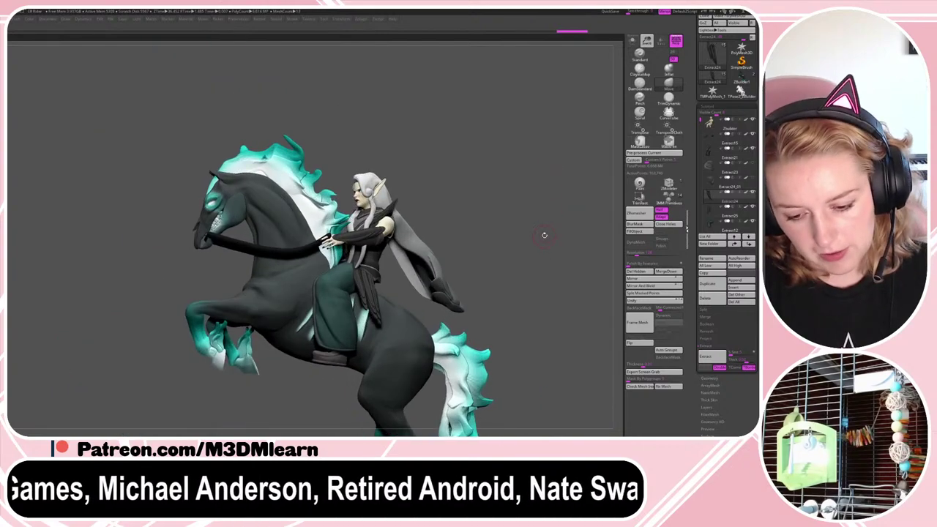
- Delete the waist sash subtools Extract23 and Extract24_01 from the rider
{"action": "left_click", "coordinate": [711, 170]}
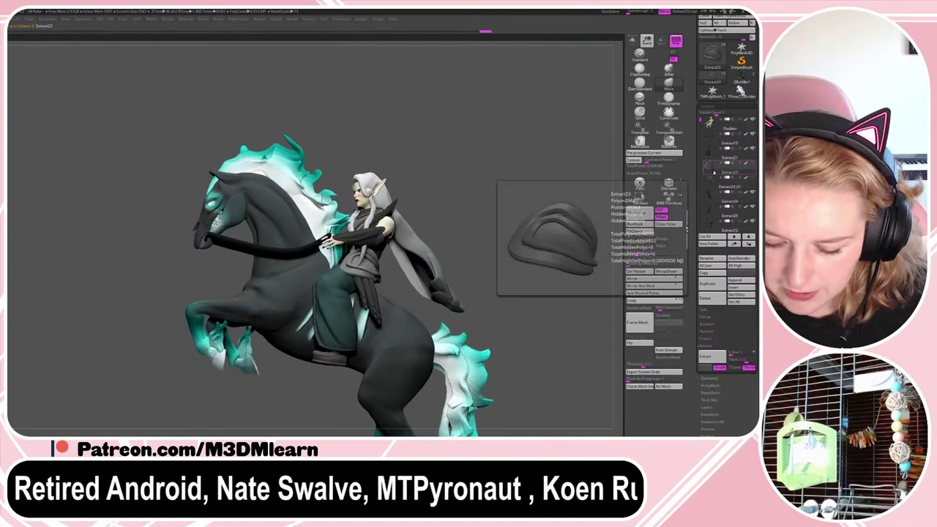
{"action": "left_click", "coordinate": [708, 302]}
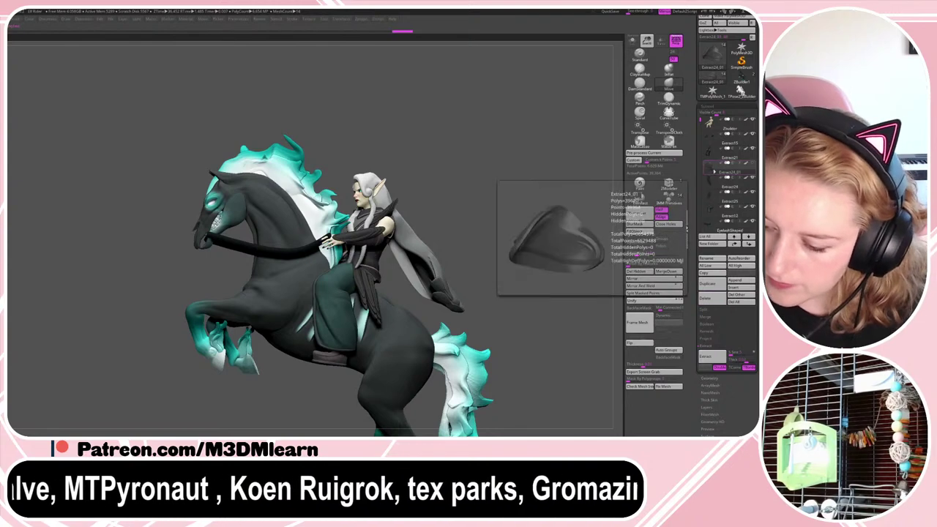
{"action": "left_click", "coordinate": [710, 299]}
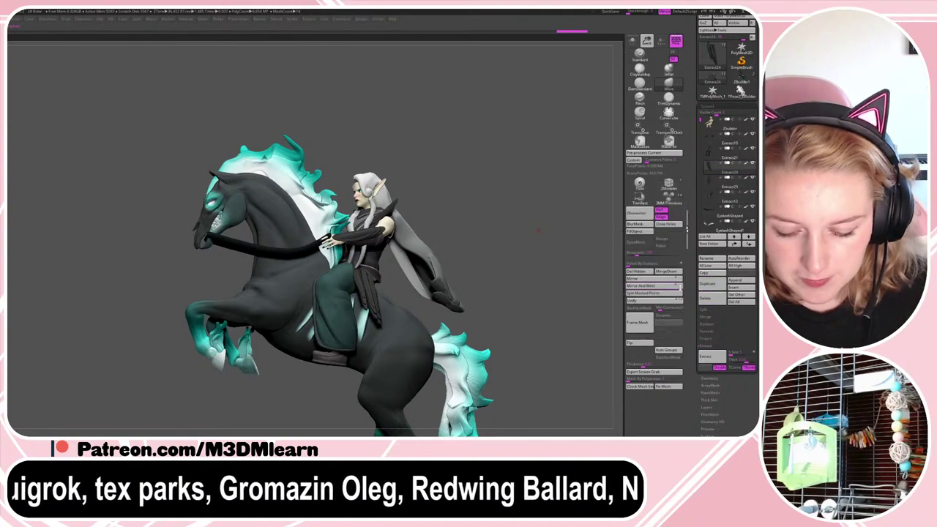
- Inspect the wireframe of the garment pieces at the rider's waist and select the bodice, Extract21
{"action": "left_click", "coordinate": [368, 303], "text": "alt"}
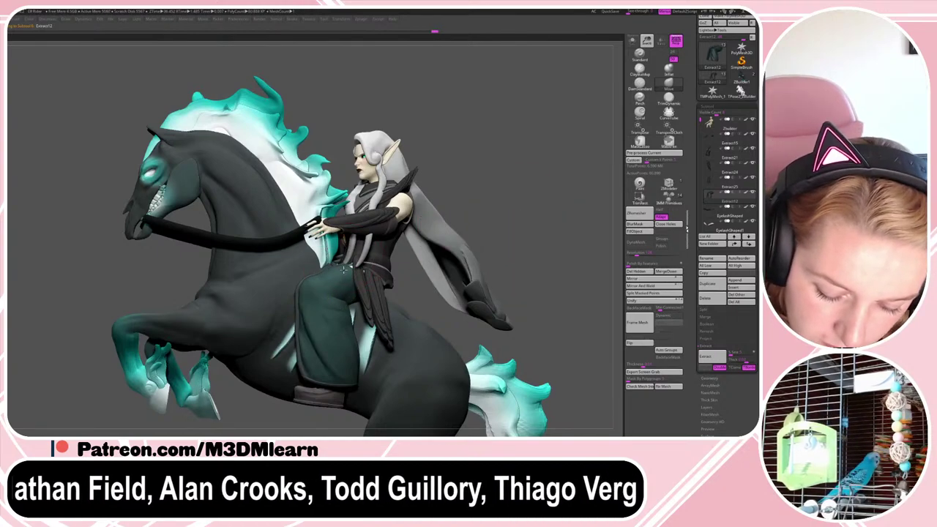
{"action": "left_click_drag", "start_coordinate": [479, 210], "coordinate": [521, 211]}
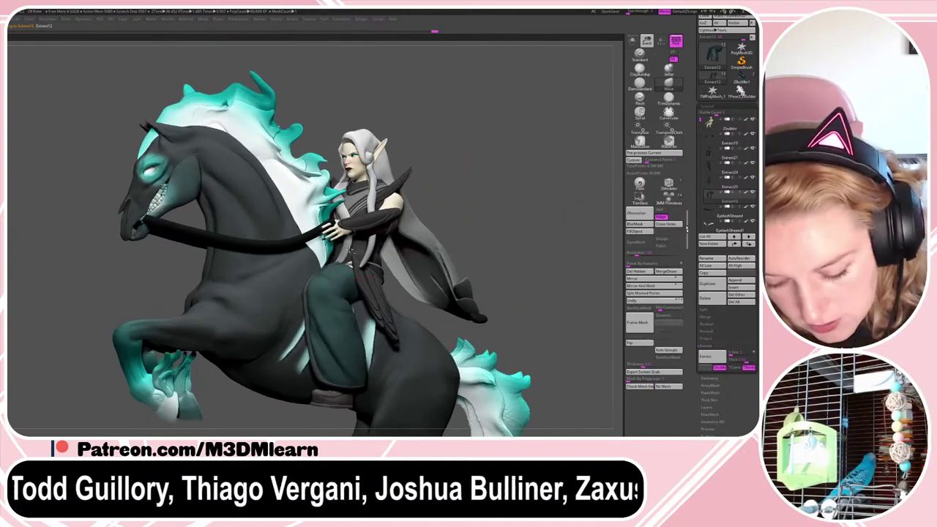
{"action": "left_click", "coordinate": [388, 258], "text": "alt"}
{"action": "key", "text": "shift+f"}
{"action": "key", "text": "shift+f"}
{"action": "left_click", "coordinate": [378, 249], "text": "alt"}
{"action": "key", "text": "shift+f"}
{"action": "key", "text": "shift+f"}
{"action": "right_click", "coordinate": [468, 242]}
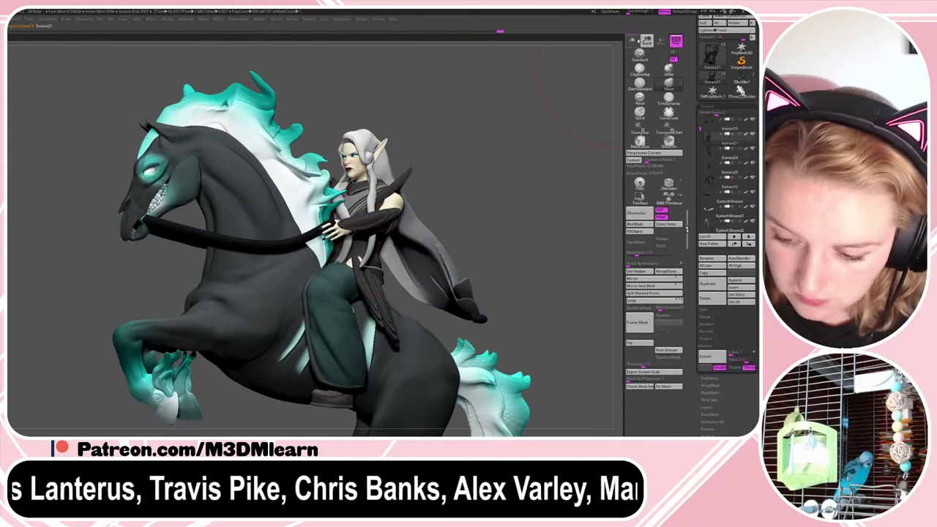
- Nudge the bodice's front hem over the rider's lap with the Move brush, in isolation and on the full model
{"action": "left_click", "coordinate": [633, 41]}
{"action": "right_click", "coordinate": [513, 221]}
{"action": "mouse_move", "coordinate": [511, 225]}
{"action": "left_mouse_down"}
{"action": "mouse_move", "coordinate": [496, 225]}
{"action": "mouse_move", "coordinate": [507, 226]}
{"action": "left_mouse_up"}
{"action": "right_click", "coordinate": [500, 225]}
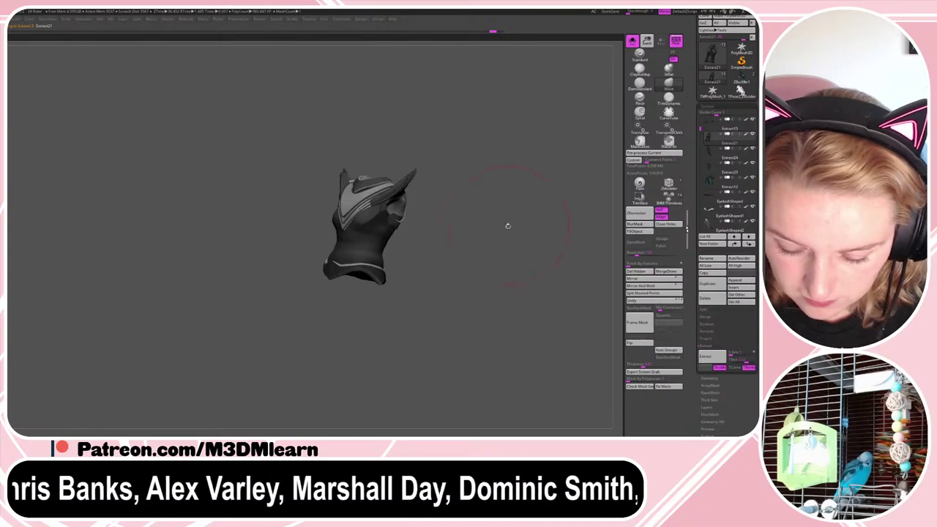
{"action": "left_click_drag", "start_coordinate": [334, 274], "coordinate": [332, 273]}
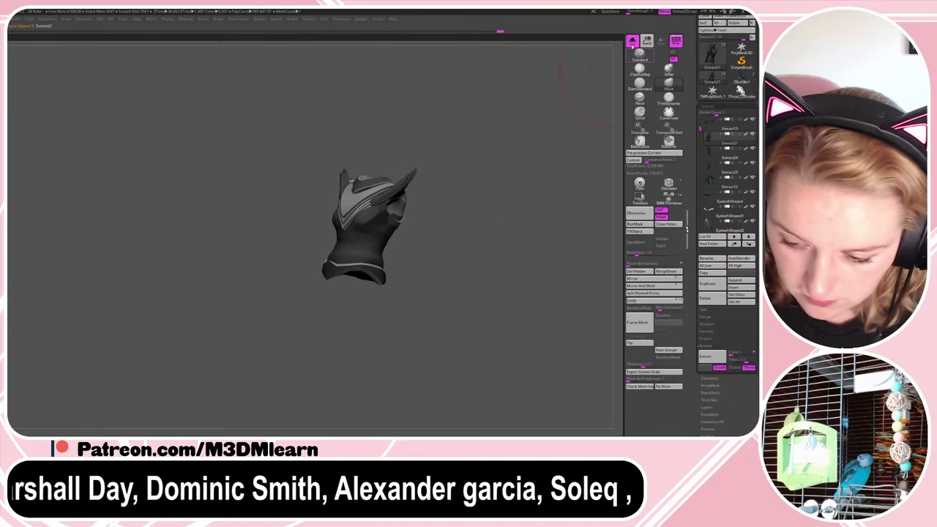
{"action": "left_click", "coordinate": [633, 42]}
{"action": "left_click_drag", "start_coordinate": [561, 190], "coordinate": [528, 192]}
{"action": "left_click_drag", "start_coordinate": [332, 254], "coordinate": [338, 250]}
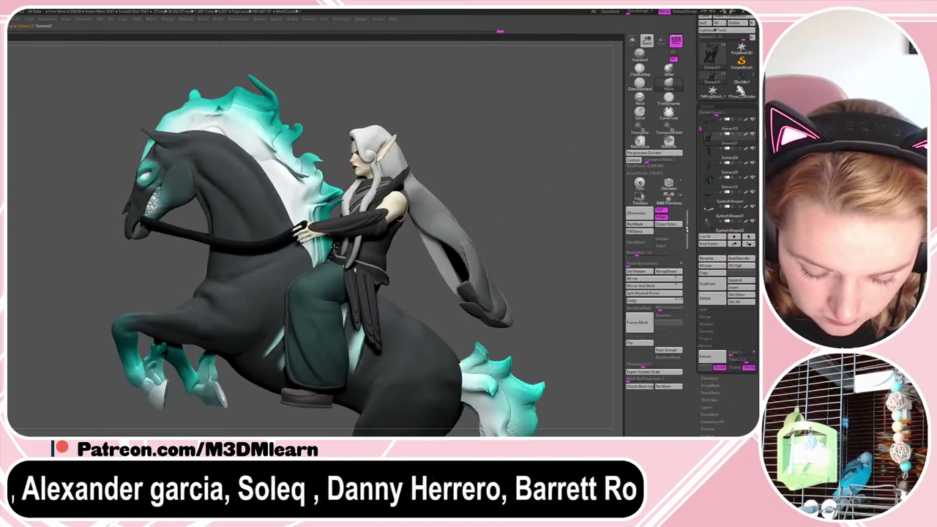
- Select the hanging sash ends and adjust their placement beneath the bodice hem with the Transpose line
{"action": "left_click_drag", "start_coordinate": [500, 195], "coordinate": [530, 205]}
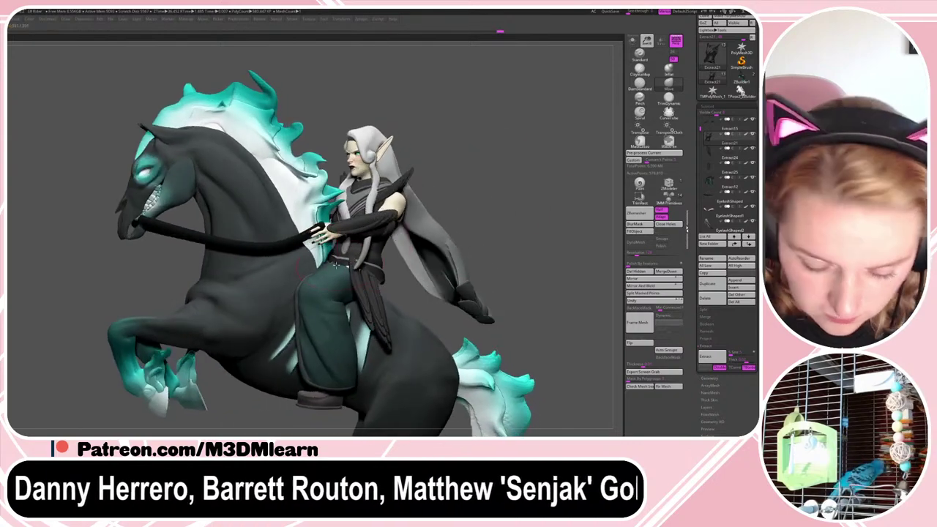
{"action": "left_click", "coordinate": [361, 265], "text": "alt"}
{"action": "left_click", "coordinate": [352, 268], "text": "alt"}
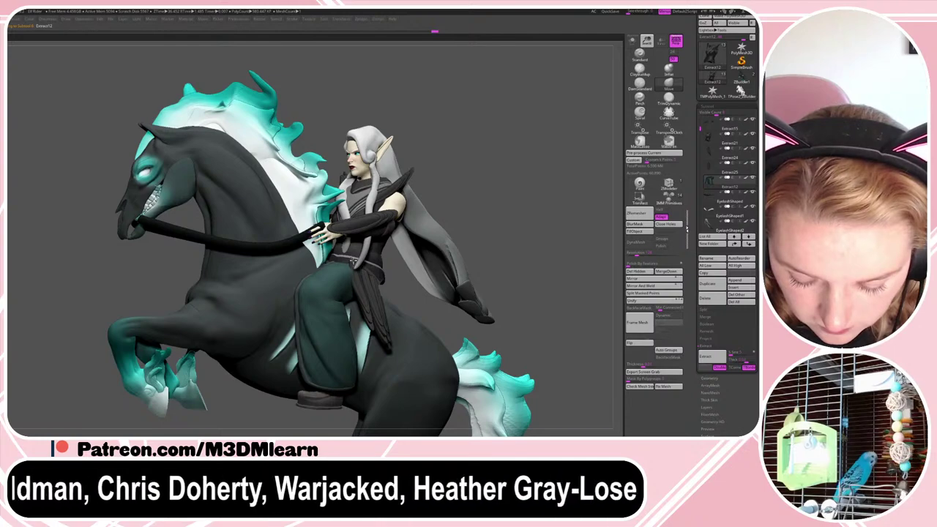
{"action": "left_click", "coordinate": [361, 274], "text": "alt"}
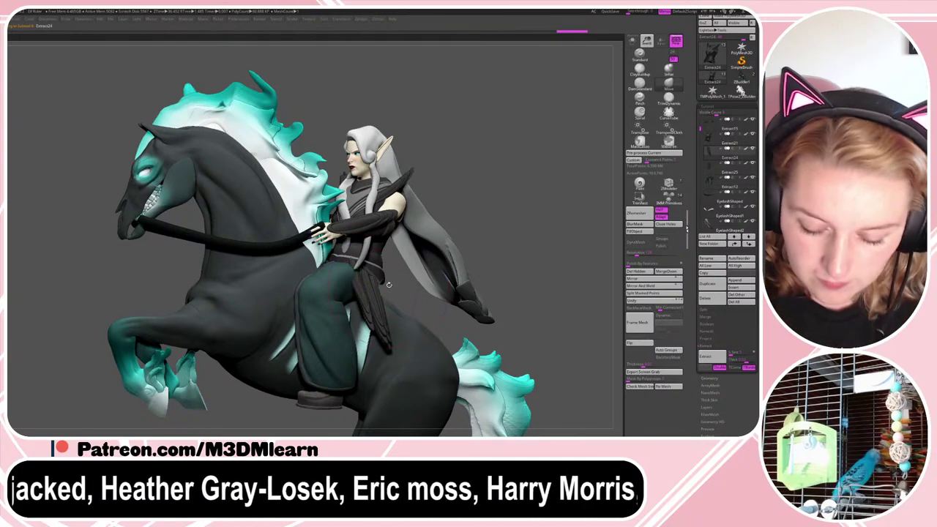
{"action": "key", "text": "w"}
{"action": "left_click_drag", "start_coordinate": [366, 275], "coordinate": [386, 350]}
{"action": "left_click_drag", "start_coordinate": [374, 307], "coordinate": [369, 306]}
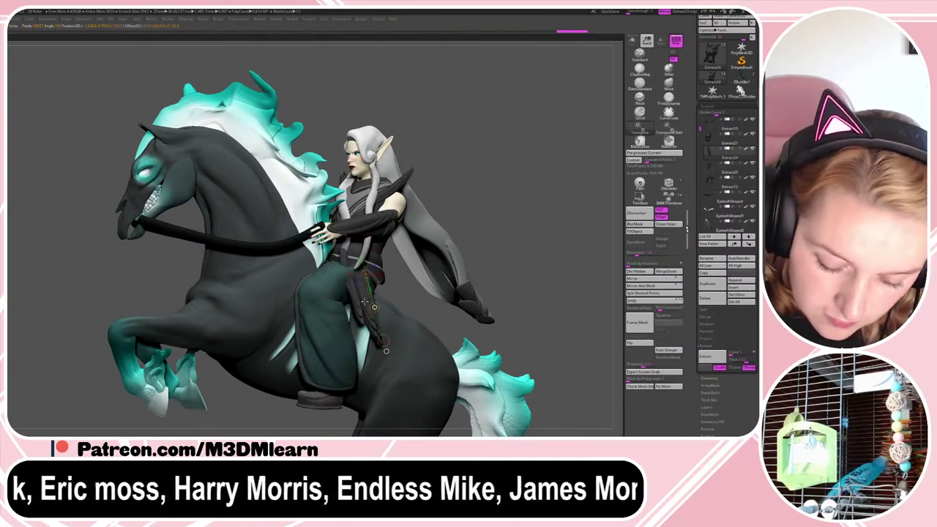
{"action": "left_click_drag", "start_coordinate": [384, 343], "coordinate": [392, 354]}
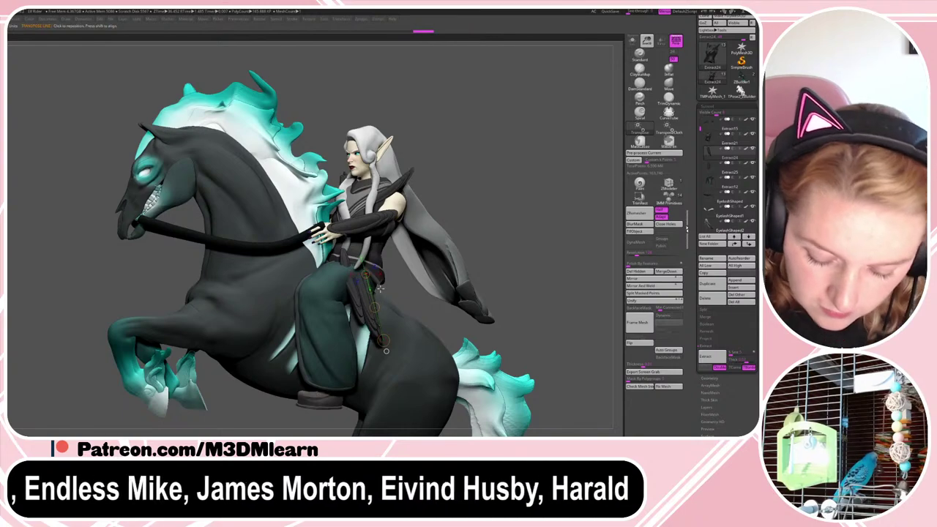
- Raise and rotate the sash ends at the hip with the gizmo and refine their shape with the Move brush
{"action": "key", "text": "y"}
{"action": "left_click", "coordinate": [356, 299]}
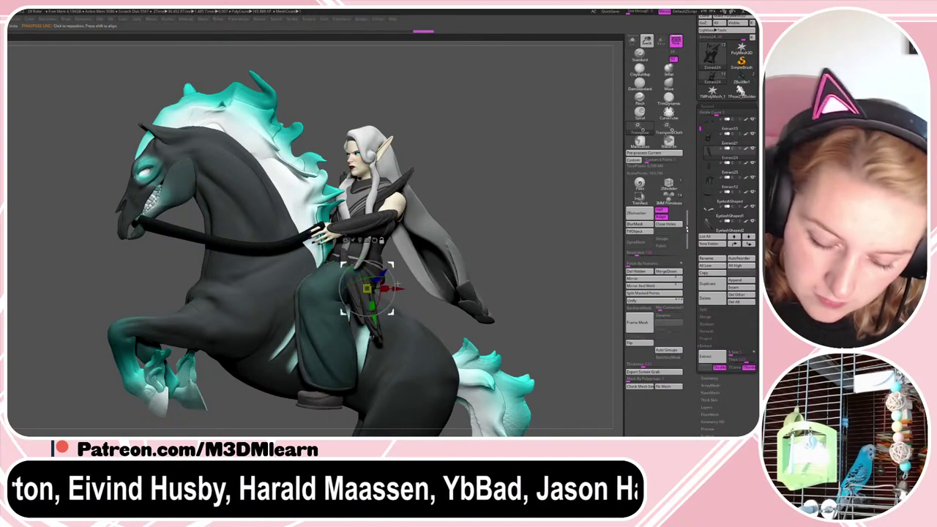
{"action": "mouse_move", "coordinate": [398, 286]}
{"action": "left_mouse_down"}
{"action": "mouse_move", "coordinate": [357, 271]}
{"action": "mouse_move", "coordinate": [386, 299]}
{"action": "left_mouse_up"}
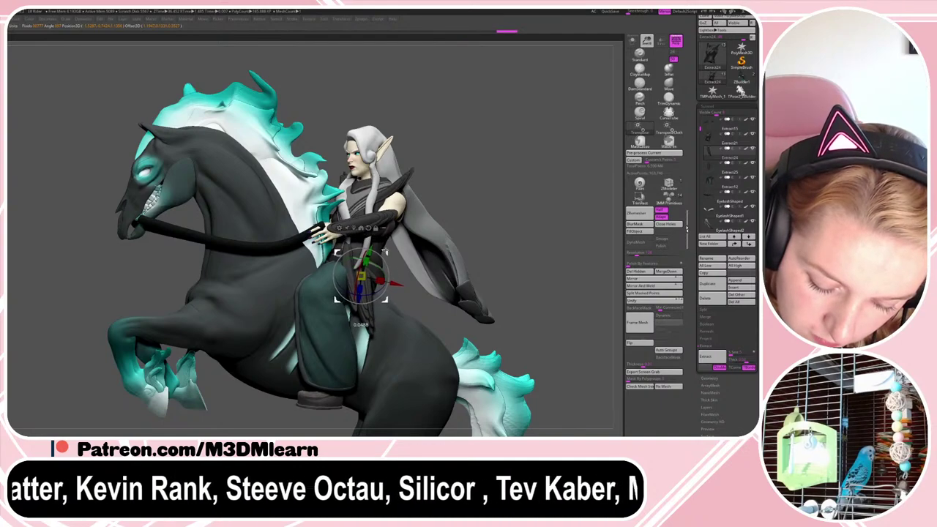
{"action": "key", "text": "q"}
{"action": "right_click", "coordinate": [473, 265]}
{"action": "mouse_move", "coordinate": [549, 231]}
{"action": "left_mouse_down"}
{"action": "mouse_move", "coordinate": [507, 217]}
{"action": "mouse_move", "coordinate": [550, 204]}
{"action": "left_mouse_up"}
{"action": "left_click_drag", "start_coordinate": [355, 292], "coordinate": [349, 295]}
{"action": "right_click", "coordinate": [325, 313]}
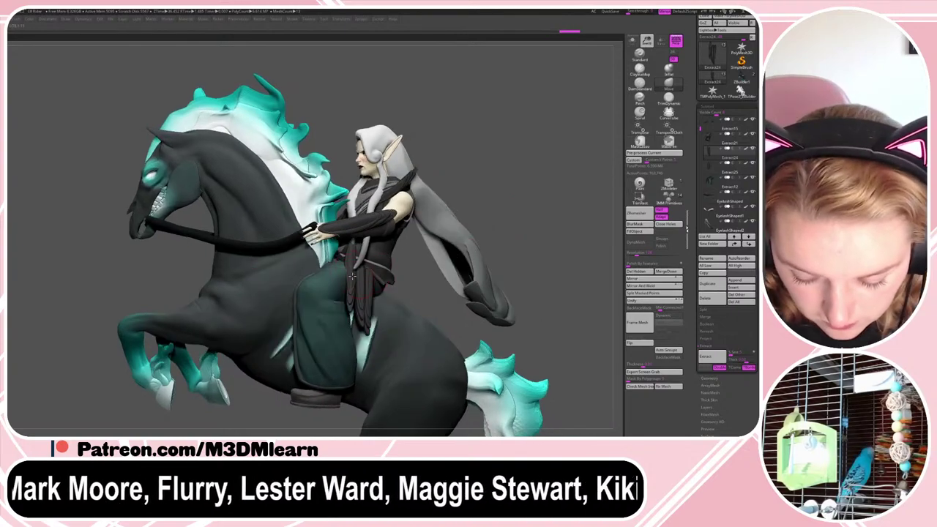
- Isolate the sash ends, box-select around their upper section and bring back the full model
{"action": "key", "text": "ctrl+z"}
{"action": "key", "text": "ctrl+shift+z"}
{"action": "key", "text": "alt+s"}
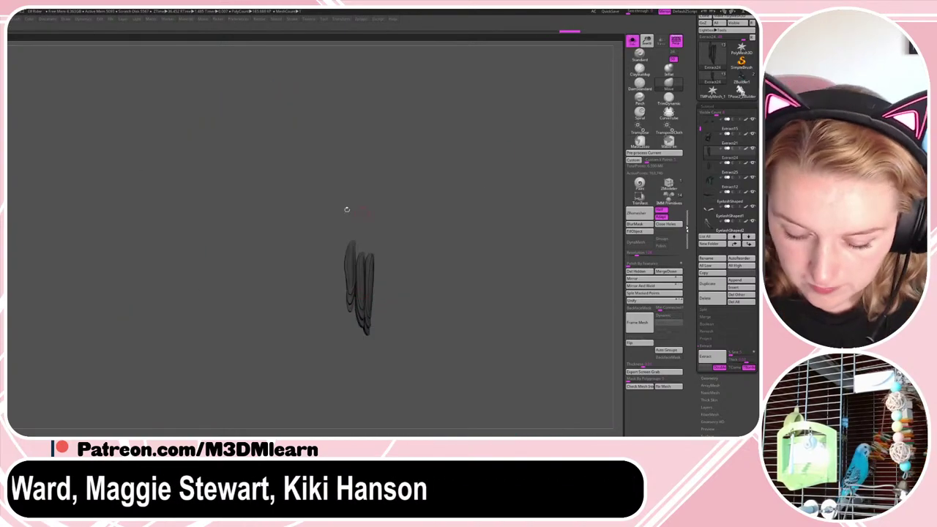
{"action": "left_click_drag", "start_coordinate": [323, 195], "coordinate": [417, 266], "text": "ctrl+shift"}
{"action": "key", "text": "alt+s"}
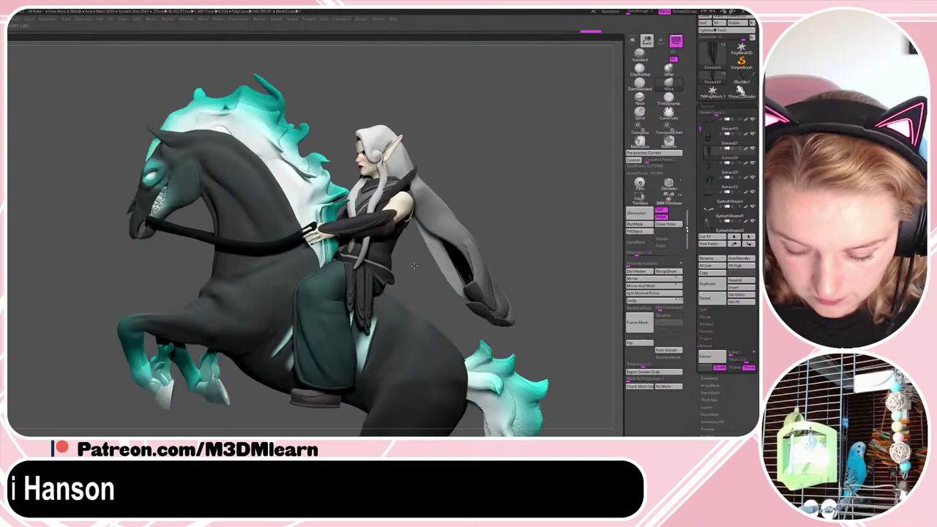
- Shift the sash ends forward along the rider's hip with the Transpose line, adjusting them from several angles
{"action": "key", "text": "w"}
{"action": "left_click", "coordinate": [358, 325], "text": "alt"}
{"action": "key", "text": "y"}
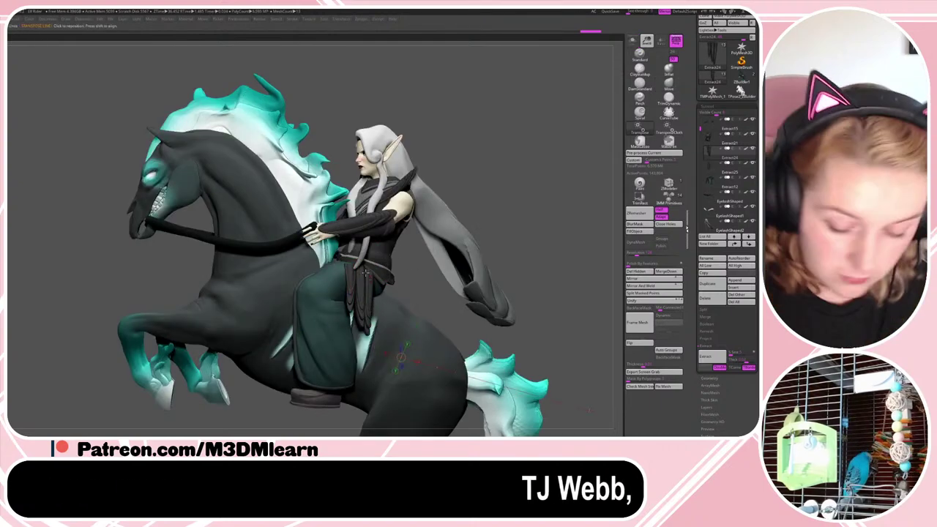
{"action": "left_click_drag", "start_coordinate": [367, 272], "coordinate": [367, 333]}
{"action": "mouse_move", "coordinate": [365, 298]}
{"action": "left_mouse_down"}
{"action": "mouse_move", "coordinate": [356, 295]}
{"action": "mouse_move", "coordinate": [362, 329]}
{"action": "mouse_move", "coordinate": [358, 322]}
{"action": "left_mouse_up"}
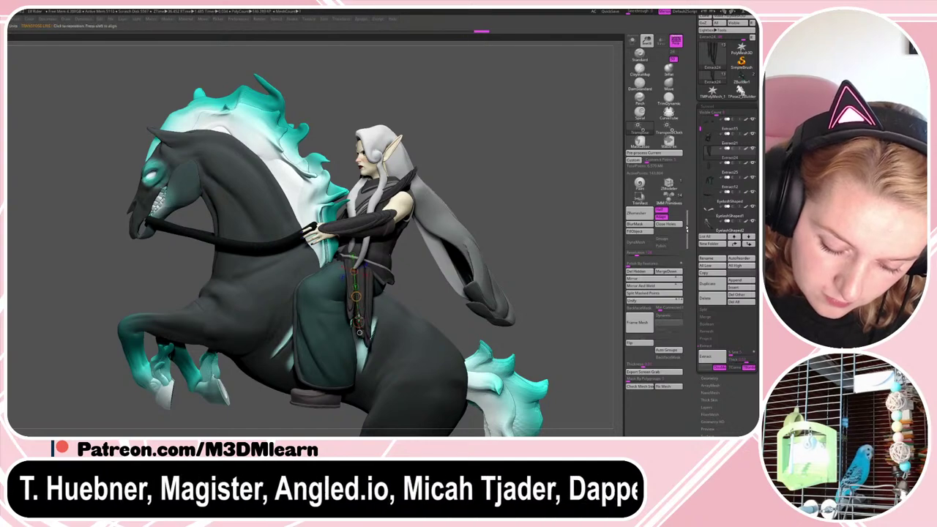
{"action": "left_click_drag", "start_coordinate": [470, 239], "coordinate": [491, 233]}
{"action": "right_click_drag", "start_coordinate": [387, 306], "coordinate": [443, 271]}
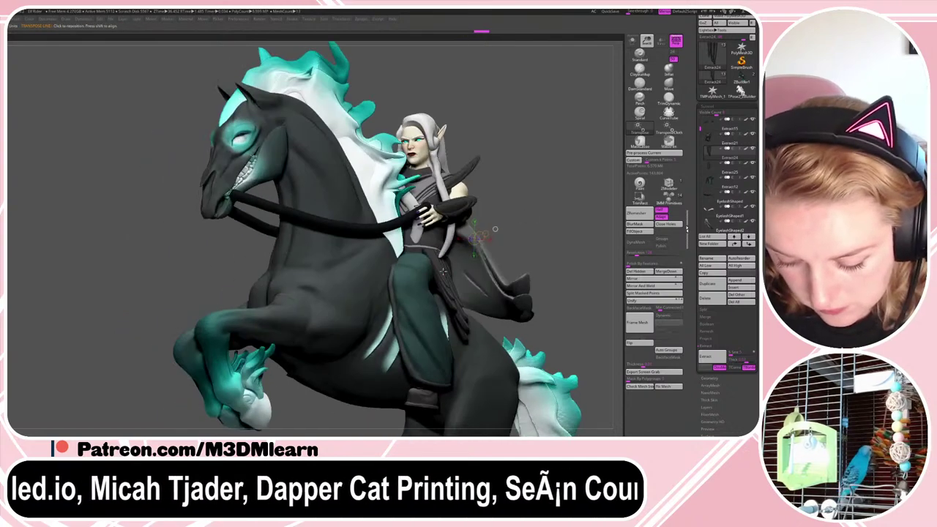
{"action": "mouse_move", "coordinate": [434, 256]}
{"action": "left_mouse_down"}
{"action": "mouse_move", "coordinate": [468, 330]}
{"action": "mouse_move", "coordinate": [429, 257]}
{"action": "left_mouse_up"}
{"action": "right_click_drag", "start_coordinate": [563, 198], "coordinate": [612, 179]}
{"action": "key", "text": "q"}
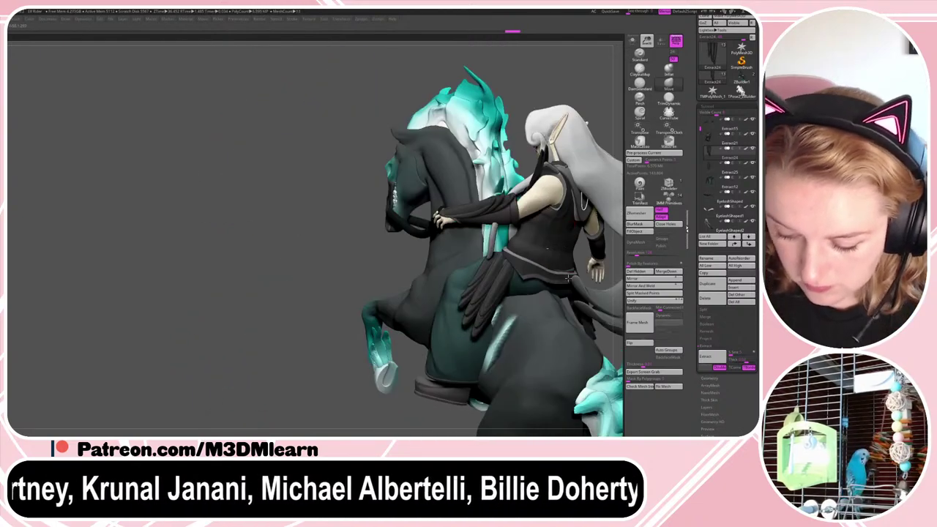
- Undo the latest sash adjustment and reposition the sash ends against the rider's thigh with the Transpose line
{"action": "key", "text": "f"}
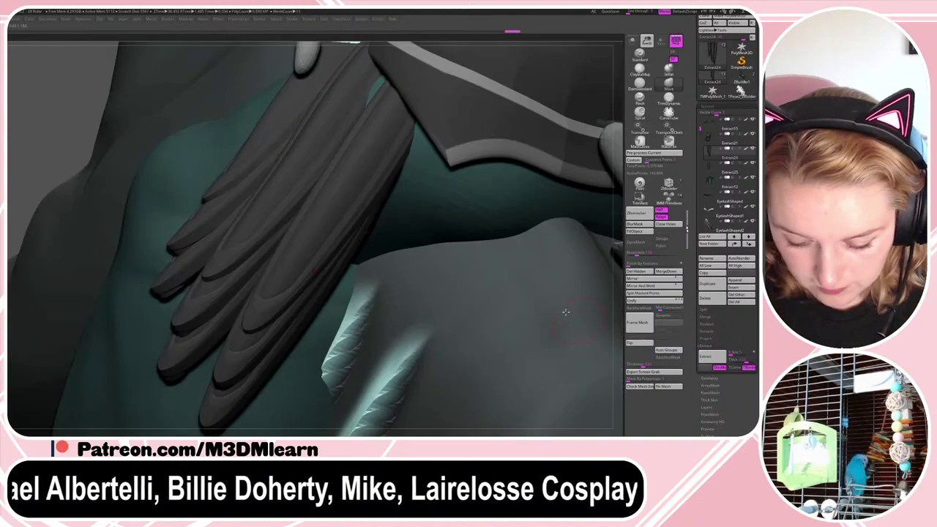
{"action": "key", "text": "f"}
{"action": "mouse_move", "coordinate": [559, 328]}
{"action": "left_mouse_down"}
{"action": "mouse_move", "coordinate": [569, 308]}
{"action": "mouse_move", "coordinate": [552, 314]}
{"action": "left_mouse_up"}
{"action": "left_click_drag", "start_coordinate": [504, 261], "coordinate": [507, 262]}
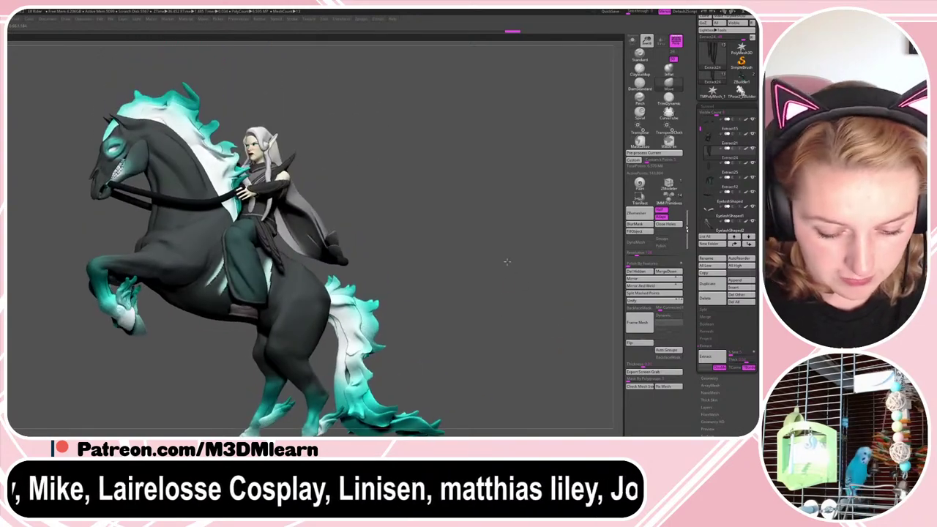
{"action": "right_click_drag", "start_coordinate": [506, 262], "coordinate": [522, 268]}
{"action": "right_click", "coordinate": [336, 213]}
{"action": "right_click_drag", "start_coordinate": [351, 163], "coordinate": [266, 216]}
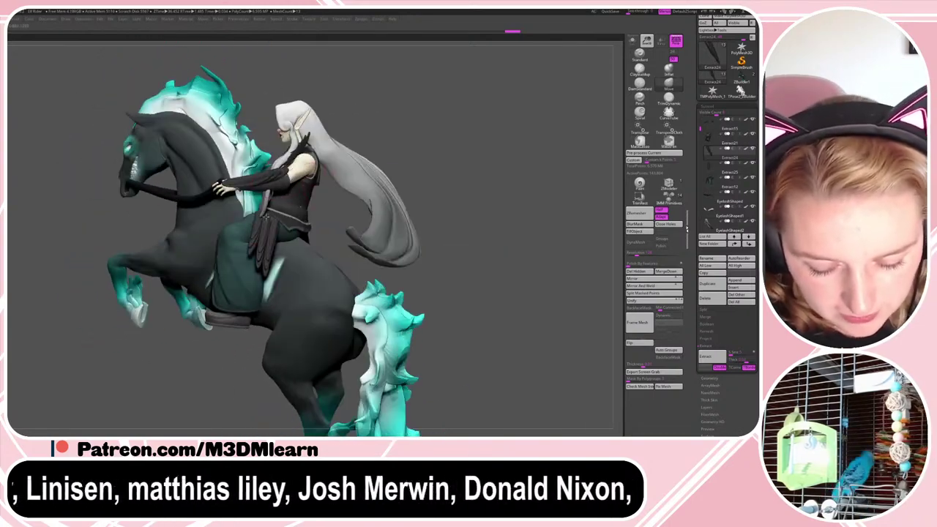
{"action": "left_click_drag", "start_coordinate": [267, 216], "coordinate": [262, 221]}
{"action": "key", "text": "w"}
{"action": "key", "text": "ctrl+z"}
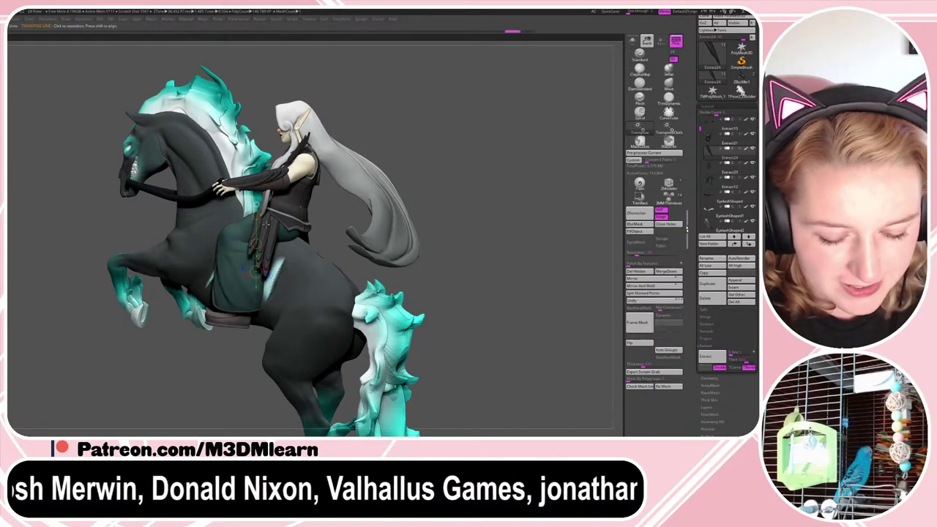
{"action": "left_click_drag", "start_coordinate": [256, 256], "coordinate": [263, 242]}
{"action": "key", "text": "q"}
- Select the leg cloth and examine the silhouette and pose of the whole horse and rider
{"action": "mouse_move", "coordinate": [359, 202]}
{"action": "right_mouse_down"}
{"action": "mouse_move", "coordinate": [467, 191]}
{"action": "mouse_move", "coordinate": [496, 200]}
{"action": "mouse_move", "coordinate": [500, 214]}
{"action": "right_mouse_up"}
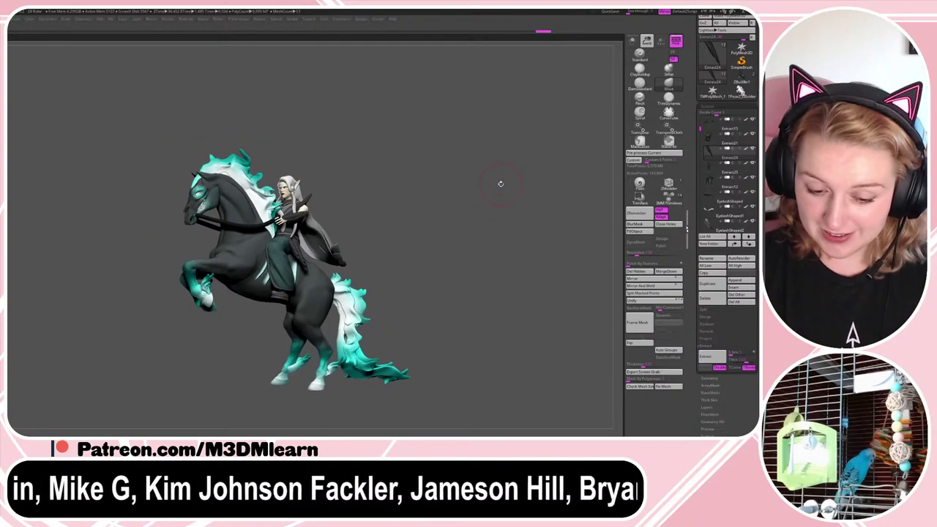
{"action": "left_click_drag", "start_coordinate": [329, 230], "coordinate": [179, 327], "text": "ctrl"}
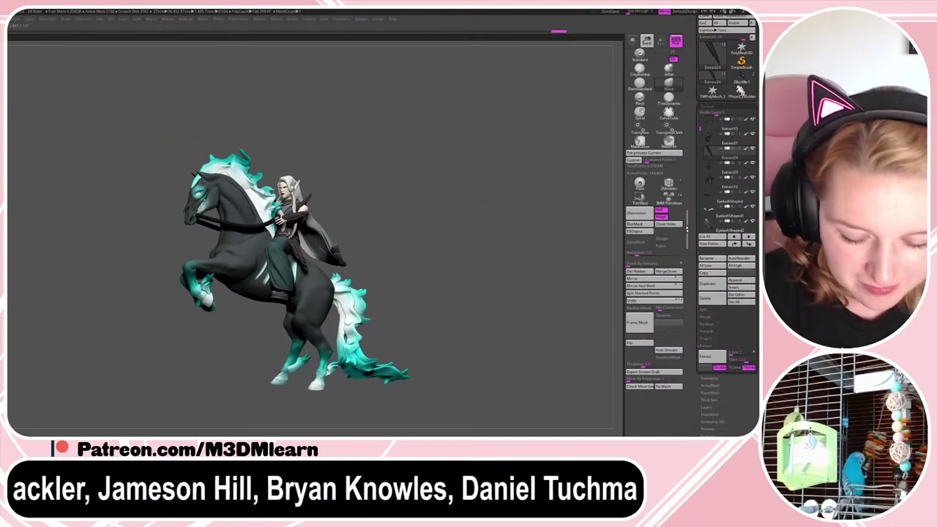
{"action": "left_click", "coordinate": [287, 268], "text": "alt"}
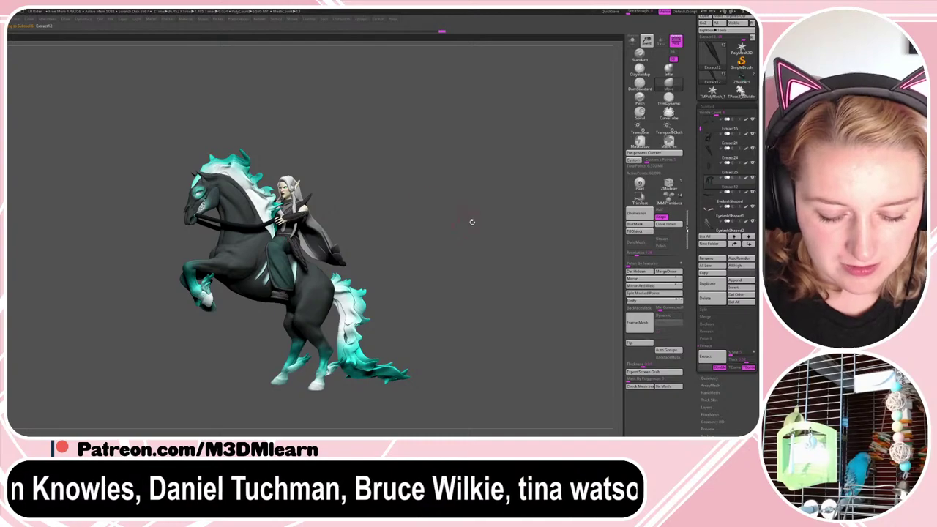
{"action": "right_click_drag", "start_coordinate": [472, 221], "coordinate": [493, 204], "text": "ctrl"}
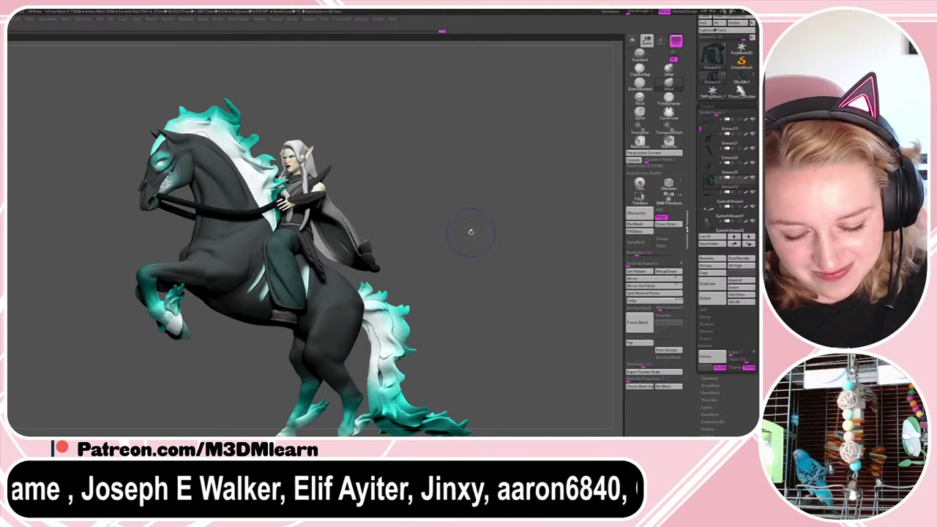
{"action": "mouse_move", "coordinate": [470, 232]}
{"action": "left_mouse_down"}
{"action": "mouse_move", "coordinate": [496, 252]}
{"action": "mouse_move", "coordinate": [529, 140]}
{"action": "left_mouse_up"}
{"action": "key", "text": "shift+f"}
{"action": "key", "text": "shift+f"}
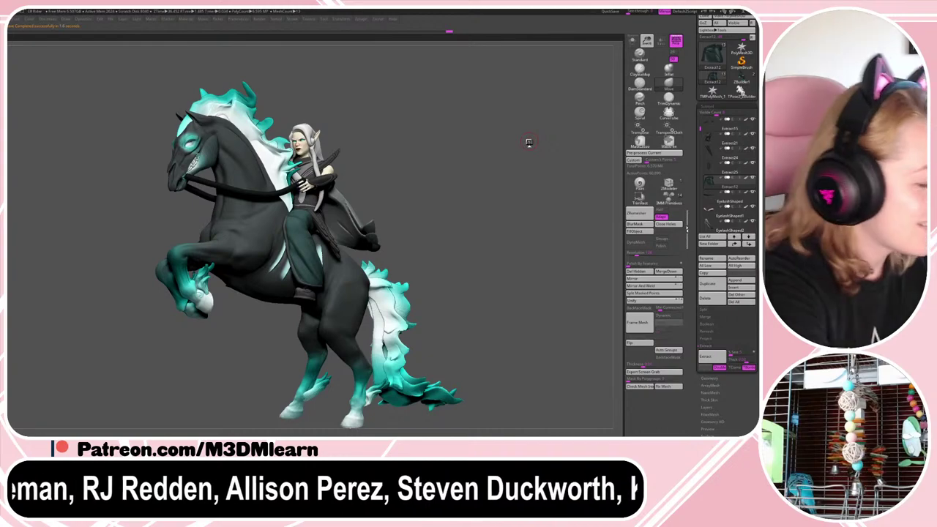
{"action": "mouse_move", "coordinate": [715, 97]}
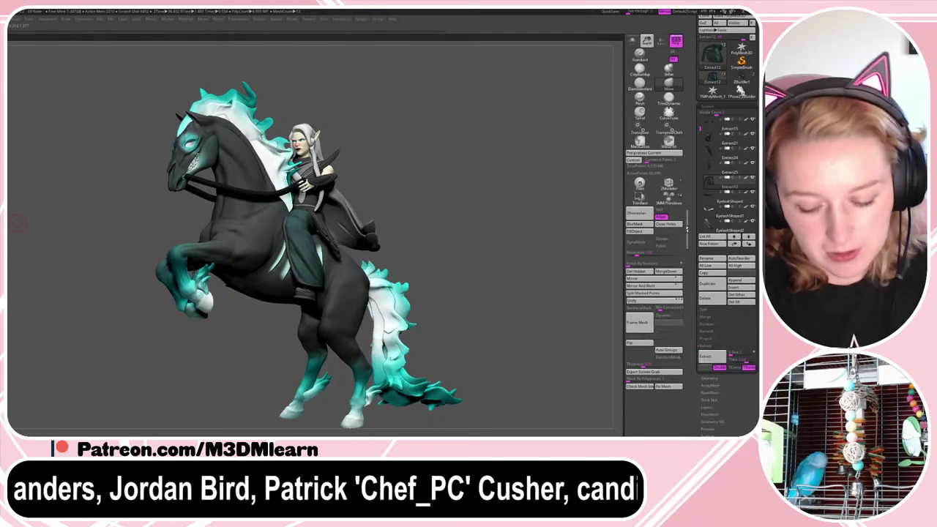
{"action": "mouse_move", "coordinate": [501, 278]}
{"action": "left_mouse_down"}
{"action": "mouse_move", "coordinate": [506, 292]}
{"action": "mouse_move", "coordinate": [514, 270]}
{"action": "left_mouse_up"}
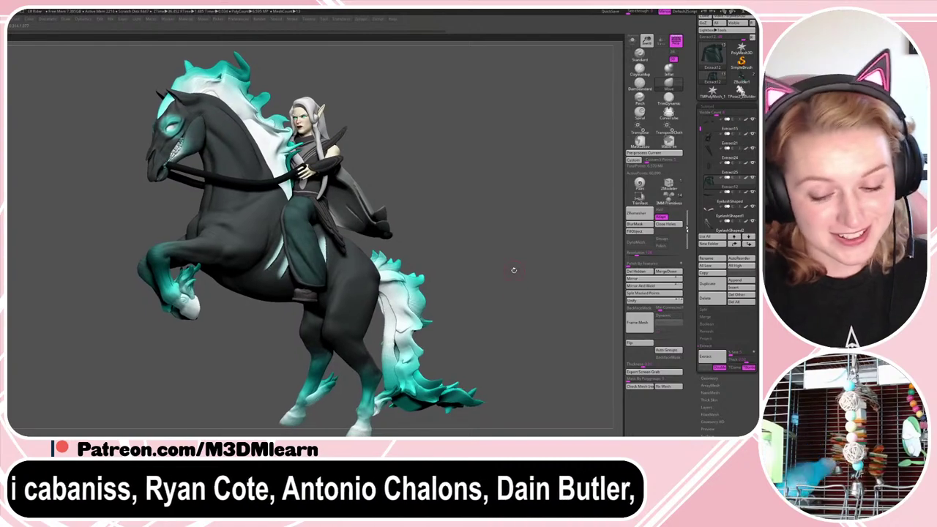
{"action": "left_click", "coordinate": [111, 20]}
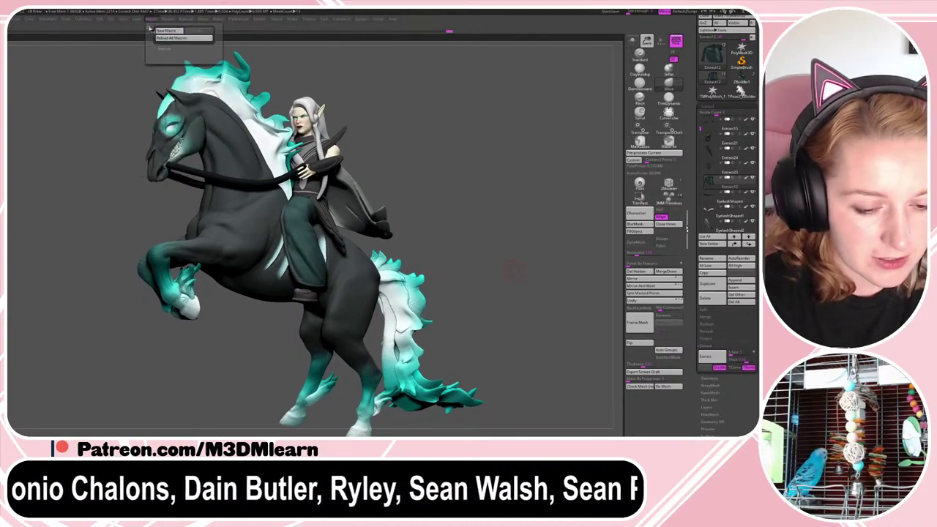
- Replace the MatCap material on the horse and rider with BasicMaterial from the standard materials
{"action": "mouse_move", "coordinate": [143, 22]}
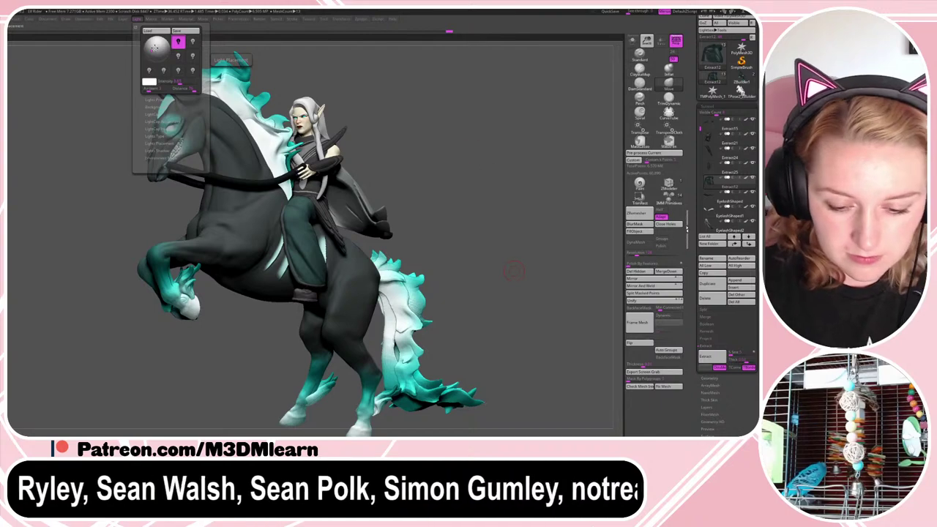
{"action": "right_click", "coordinate": [512, 219]}
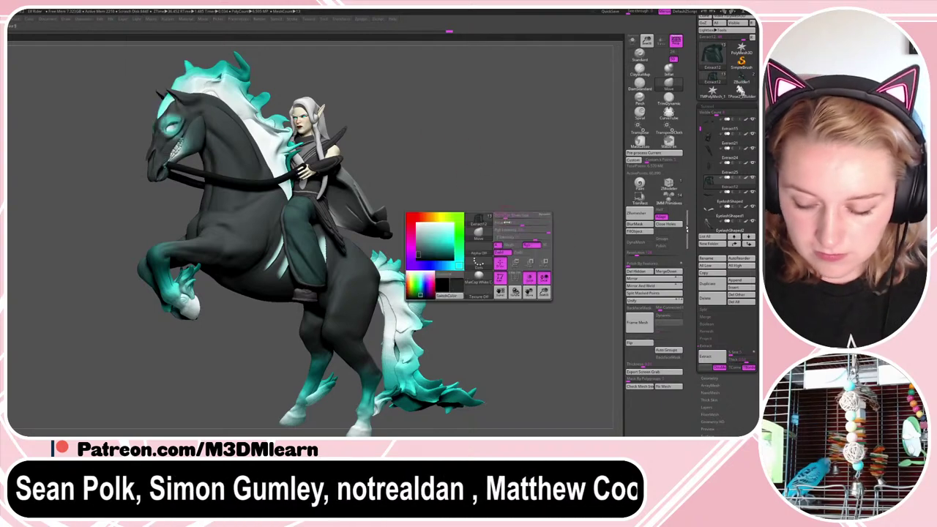
{"action": "left_click", "coordinate": [478, 280]}
{"action": "left_click", "coordinate": [123, 371]}
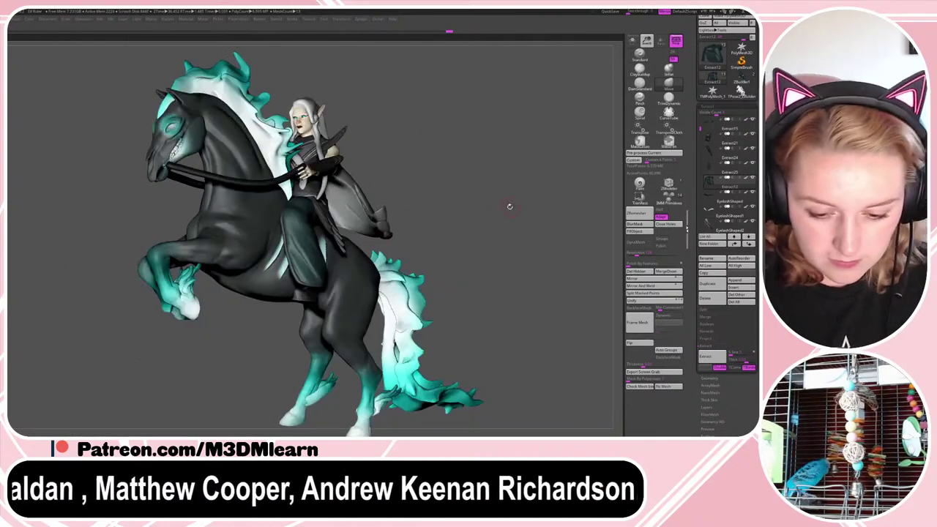
{"action": "right_click", "coordinate": [483, 194]}
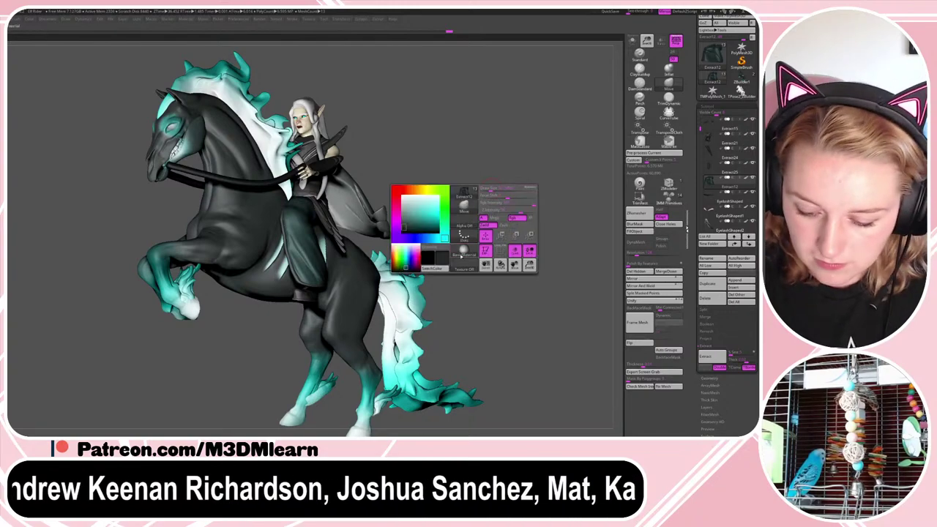
{"action": "left_click", "coordinate": [460, 253]}
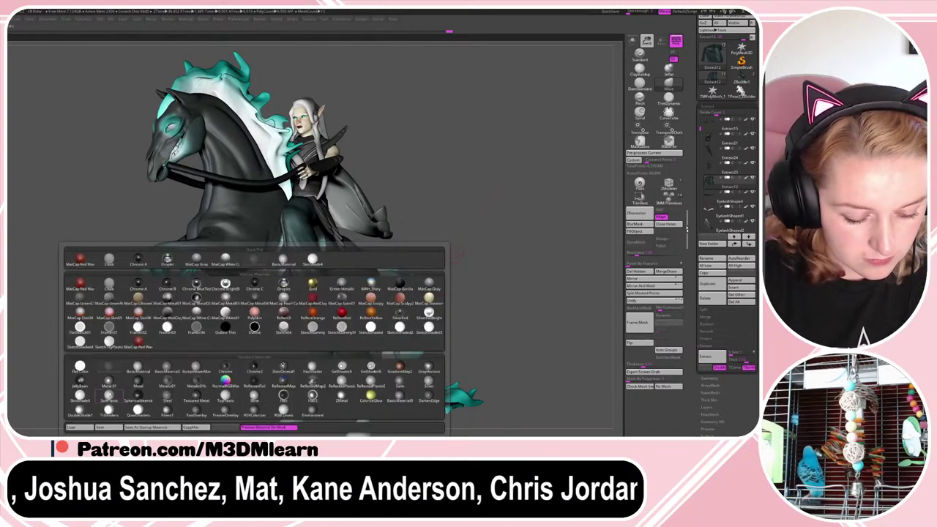
{"action": "left_click", "coordinate": [132, 375]}
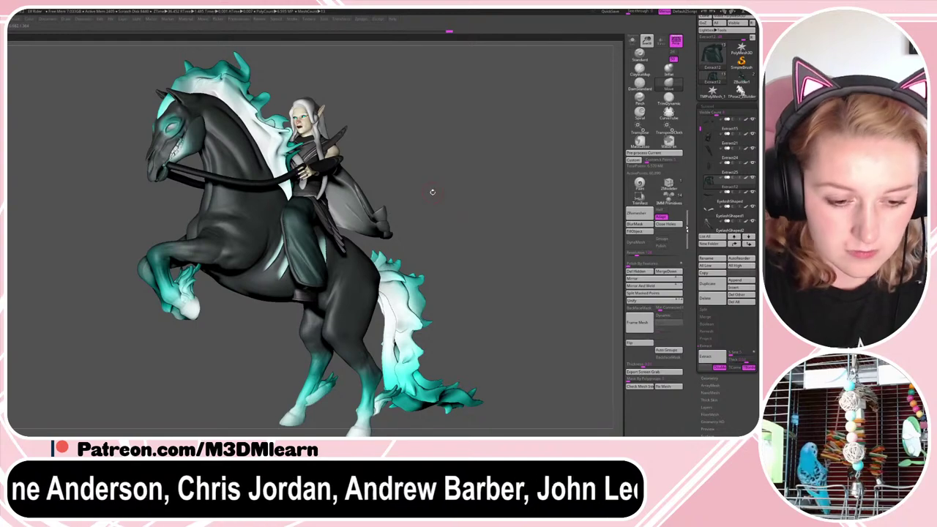
- Reposition the main light on the light placement sphere and run a BPR render of the horse and rider
{"action": "left_click", "coordinate": [137, 20]}
{"action": "left_click_drag", "start_coordinate": [157, 46], "coordinate": [166, 53]}
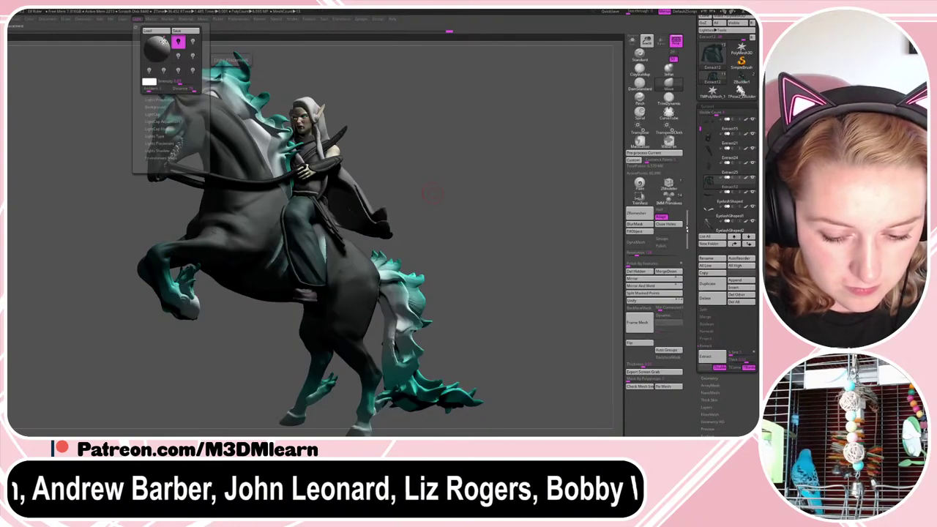
{"action": "left_click", "coordinate": [168, 52]}
{"action": "left_click", "coordinate": [168, 54]}
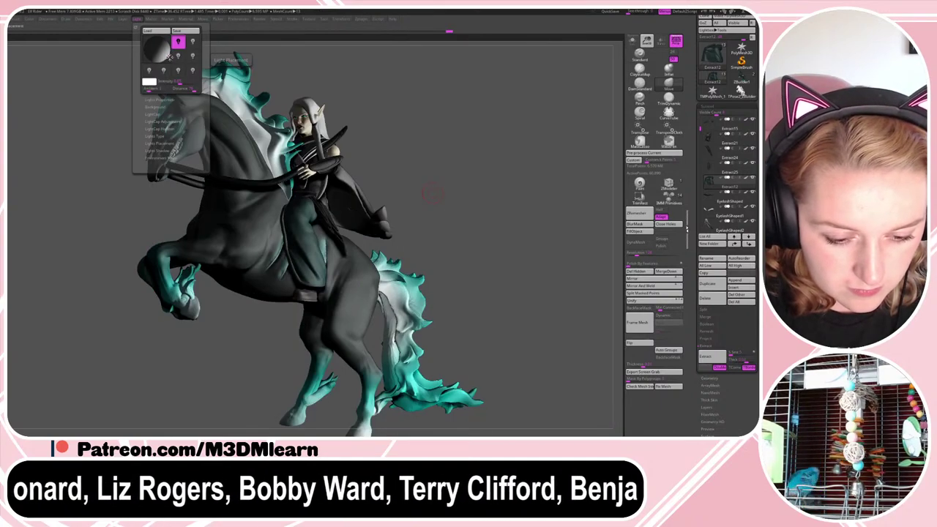
{"action": "left_click", "coordinate": [138, 20]}
{"action": "left_click_drag", "start_coordinate": [162, 47], "coordinate": [166, 53]}
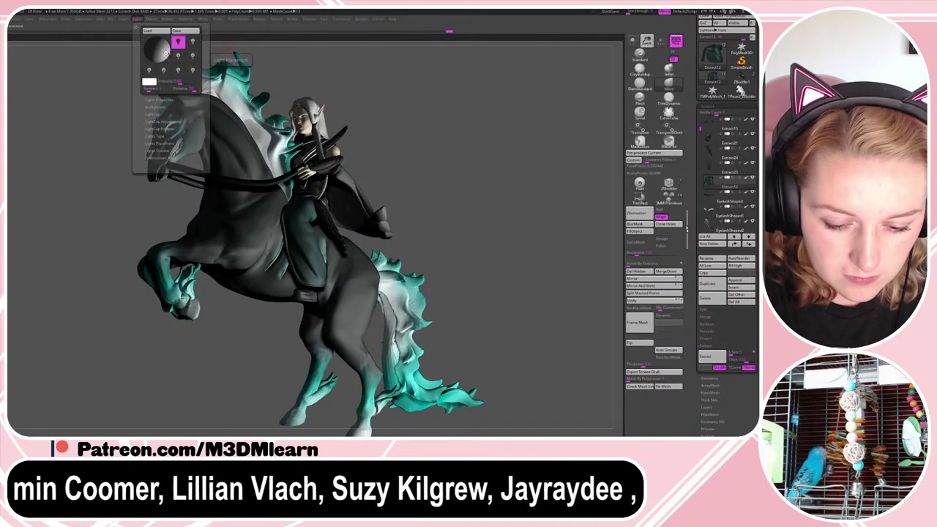
{"action": "key", "text": "shift+r"}
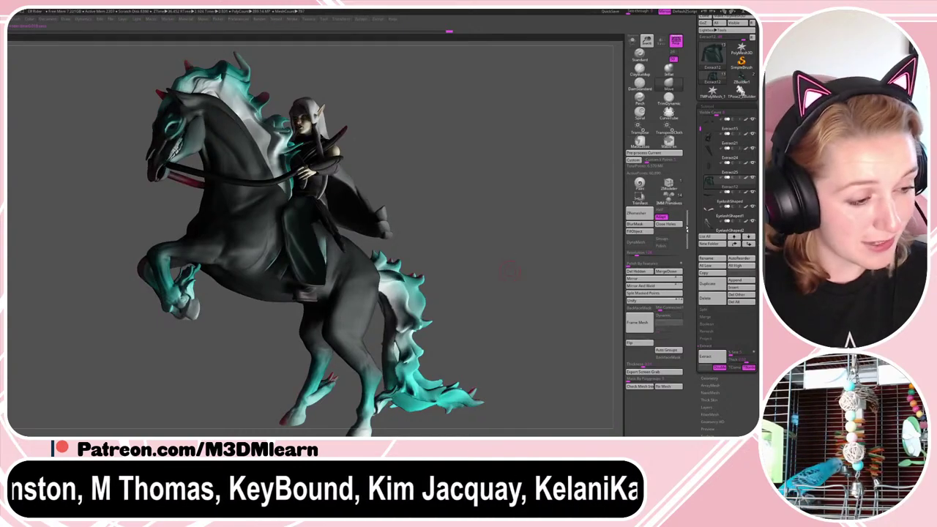
- Set the document background to a near-black colour sampled from the interface
{"action": "left_click_drag", "start_coordinate": [758, 241], "coordinate": [759, 295]}
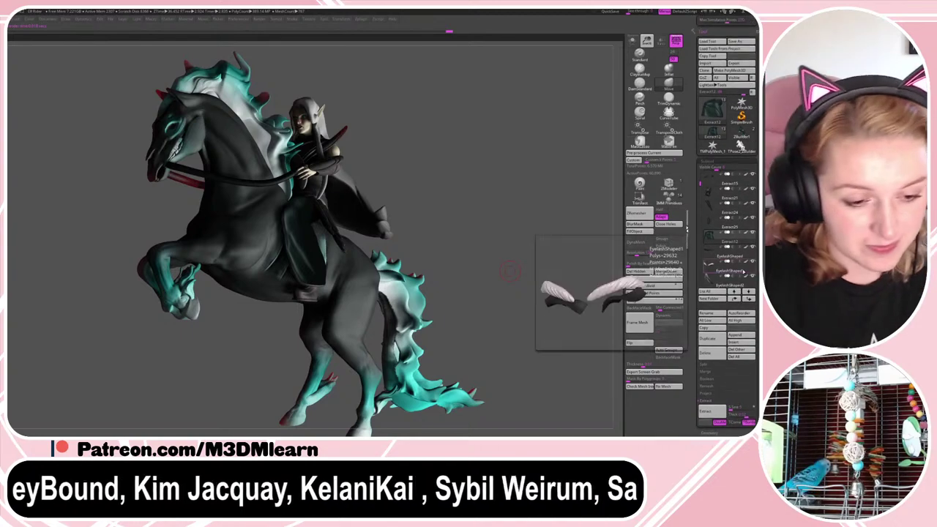
{"action": "left_click", "coordinate": [51, 20]}
{"action": "left_click_drag", "start_coordinate": [759, 84], "coordinate": [758, 405]}
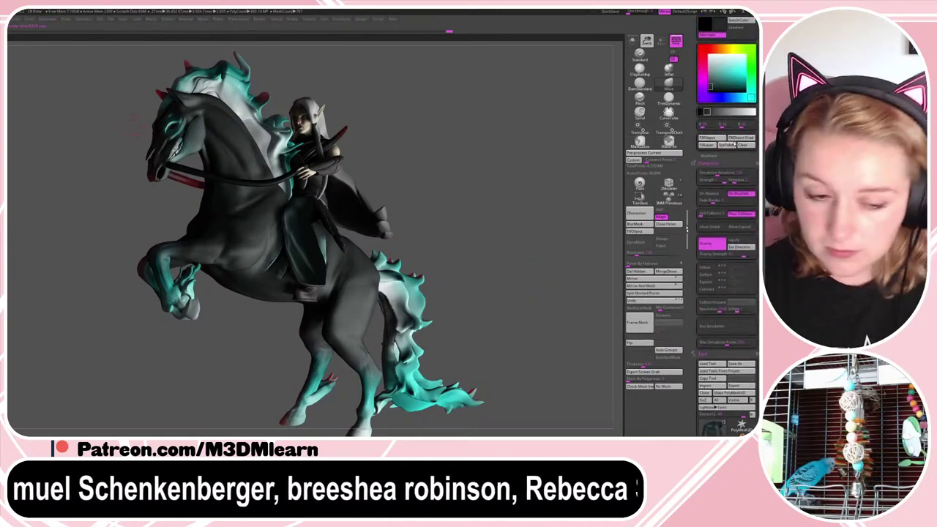
{"action": "left_click", "coordinate": [48, 20]}
{"action": "left_click_drag", "start_coordinate": [57, 136], "coordinate": [700, 112]}
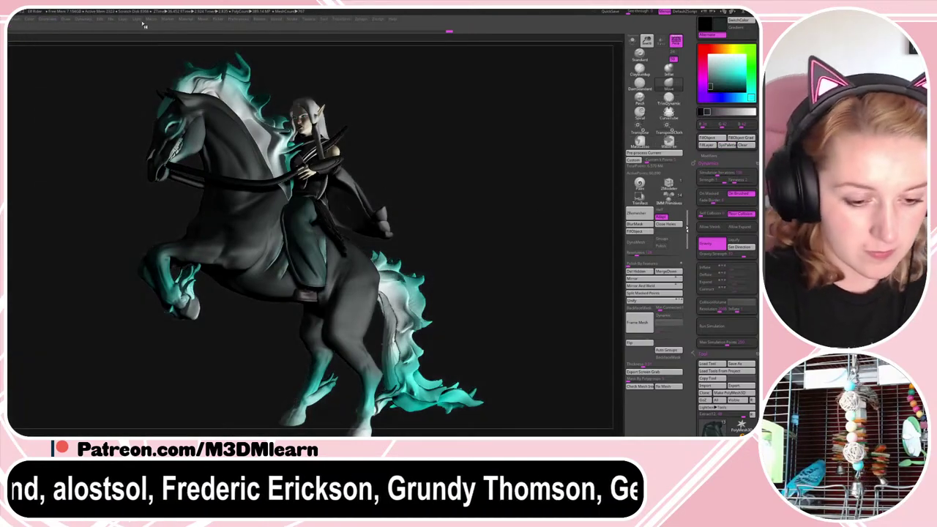
- Move the main light on the placement sphere and switch on the second light
{"action": "left_click", "coordinate": [138, 19]}
{"action": "left_click_drag", "start_coordinate": [154, 49], "coordinate": [164, 42]}
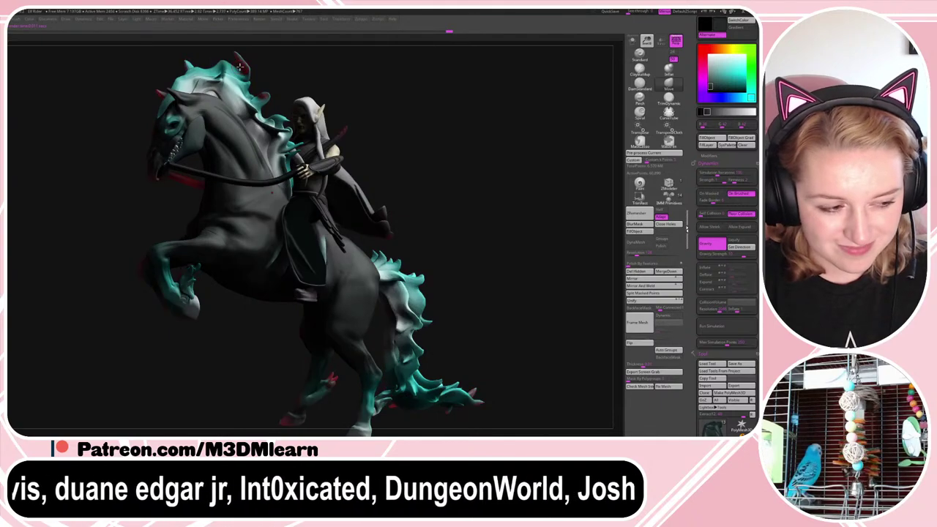
{"action": "left_click", "coordinate": [137, 19]}
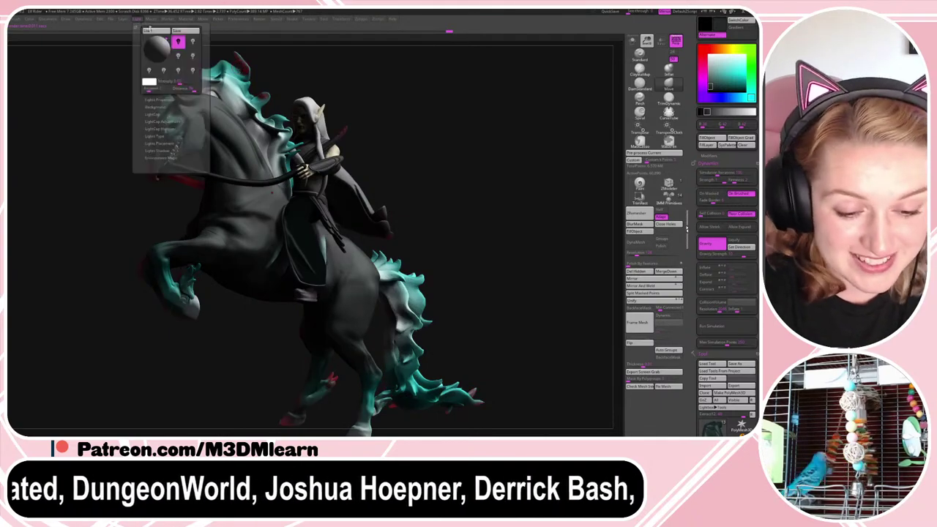
{"action": "left_click", "coordinate": [194, 44]}
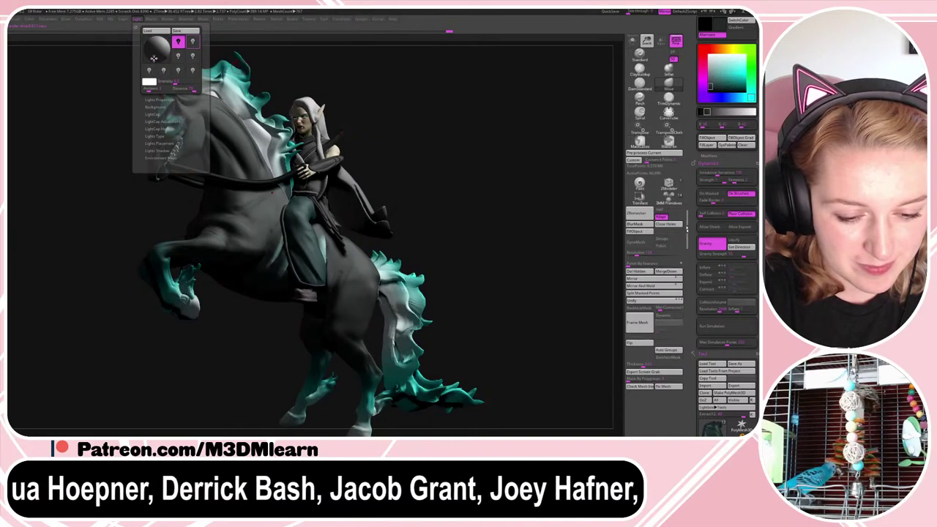
{"action": "left_click", "coordinate": [194, 46]}
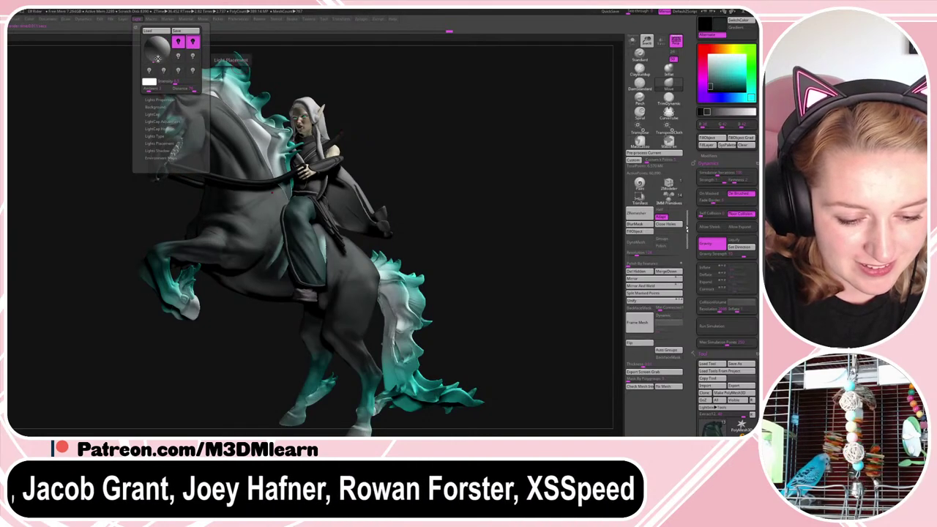
- Adjust the second light's intensity and colour, and render the model with BPR
{"action": "left_click_drag", "start_coordinate": [174, 81], "coordinate": [167, 82]}
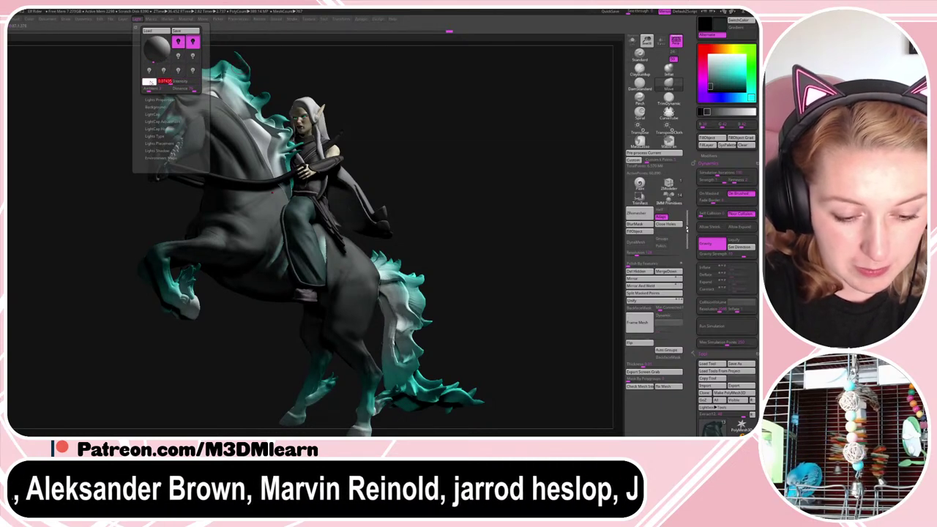
{"action": "left_click", "coordinate": [151, 82]}
{"action": "mouse_move", "coordinate": [186, 83]}
{"action": "left_mouse_down"}
{"action": "mouse_move", "coordinate": [188, 67]}
{"action": "mouse_move", "coordinate": [180, 81]}
{"action": "left_mouse_up"}
{"action": "key", "text": "shift+r"}
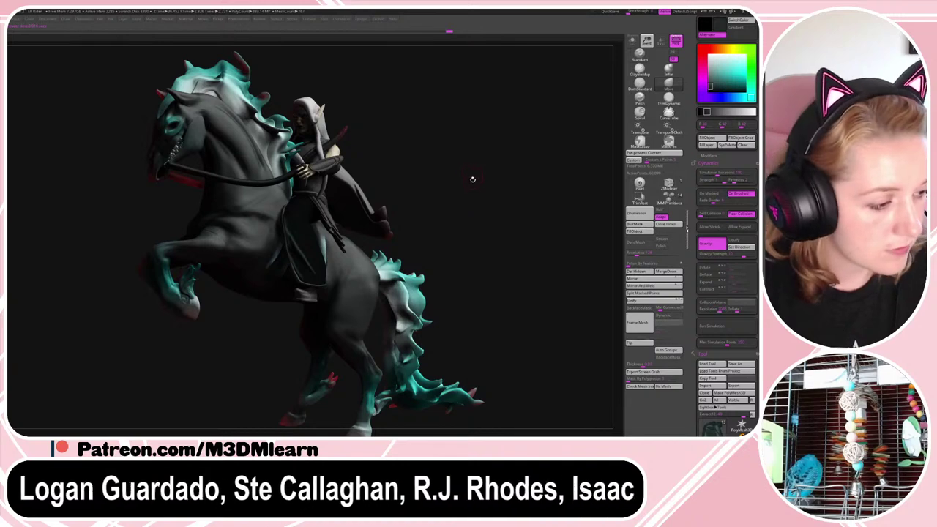
- Switch on a third light, place it, tint it red with adjusted intensity, and render the model
{"action": "left_click", "coordinate": [137, 19]}
{"action": "left_click", "coordinate": [178, 60]}
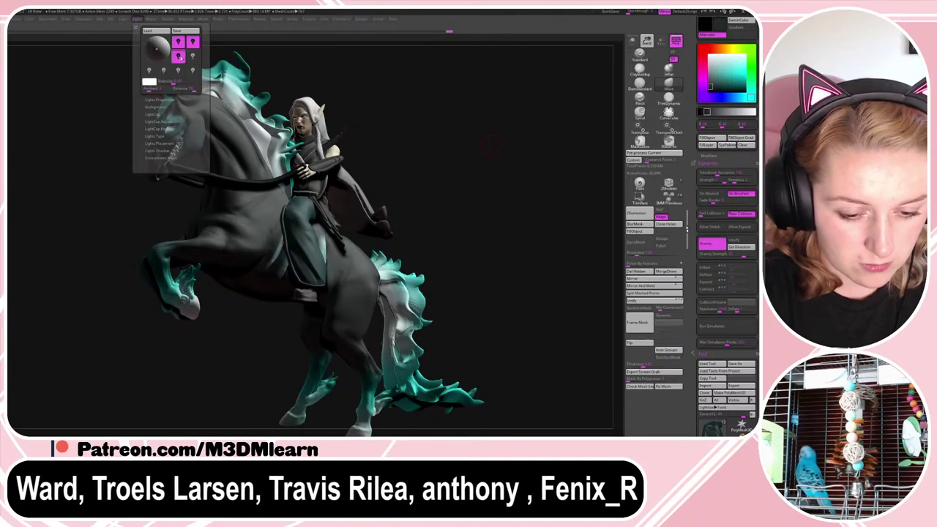
{"action": "left_click_drag", "start_coordinate": [156, 48], "coordinate": [154, 45]}
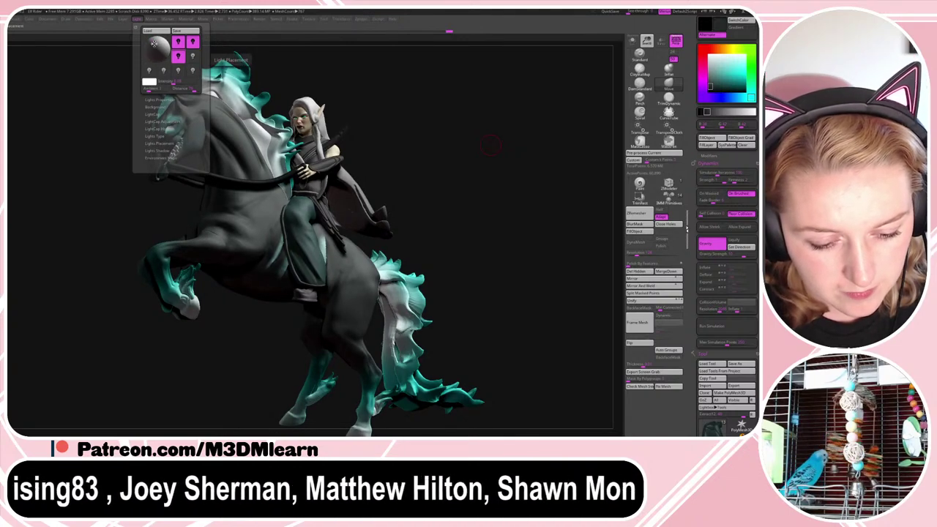
{"action": "left_click_drag", "start_coordinate": [173, 81], "coordinate": [189, 92]}
{"action": "left_click", "coordinate": [150, 82]}
{"action": "key", "text": "shift+r"}
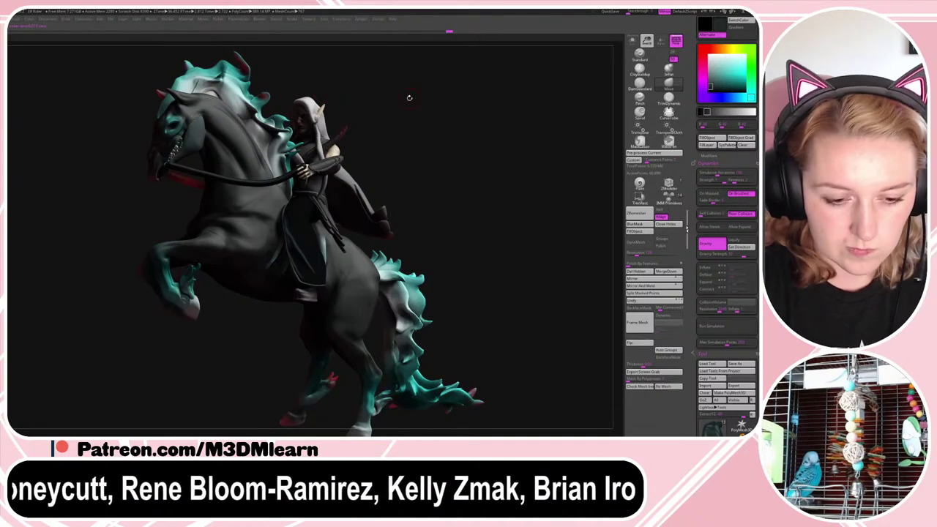
- Reposition the red light on the placement sphere and pick a different colour for it
{"action": "left_click", "coordinate": [137, 19]}
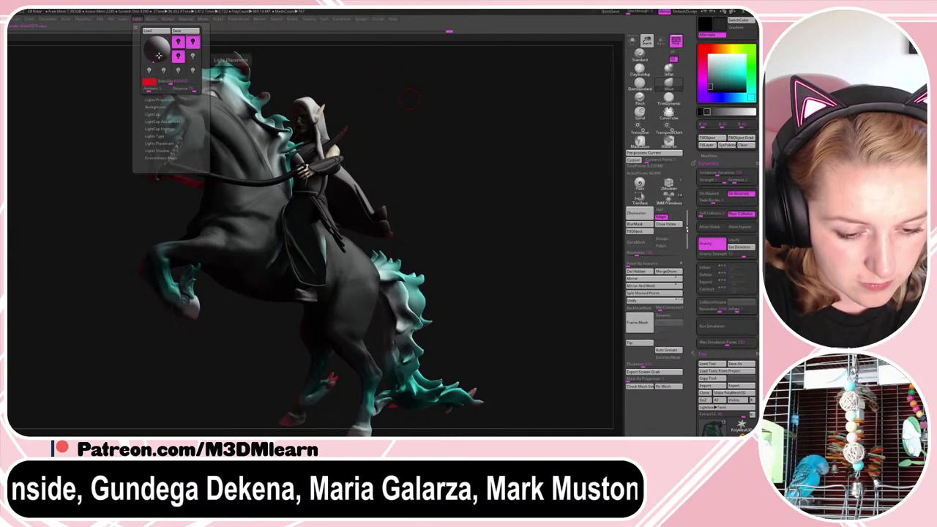
{"action": "left_click_drag", "start_coordinate": [159, 55], "coordinate": [157, 47]}
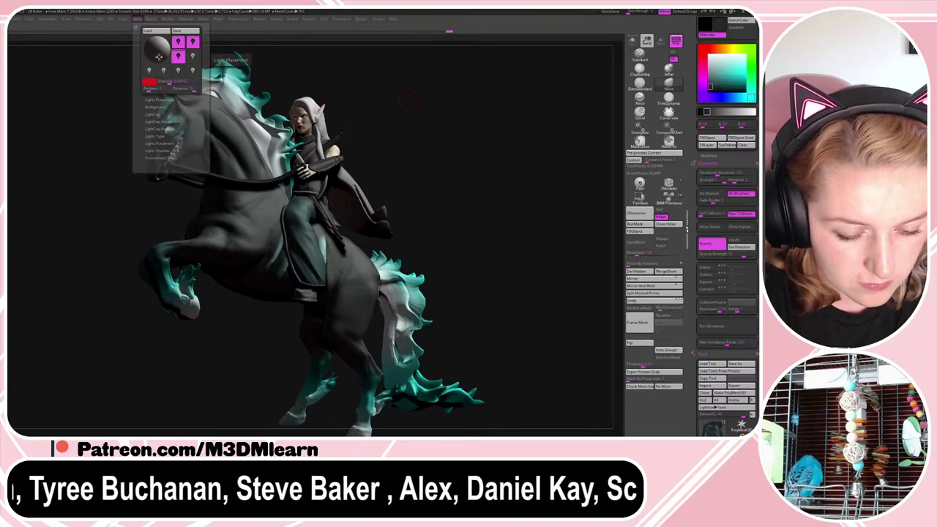
{"action": "left_click", "coordinate": [151, 82]}
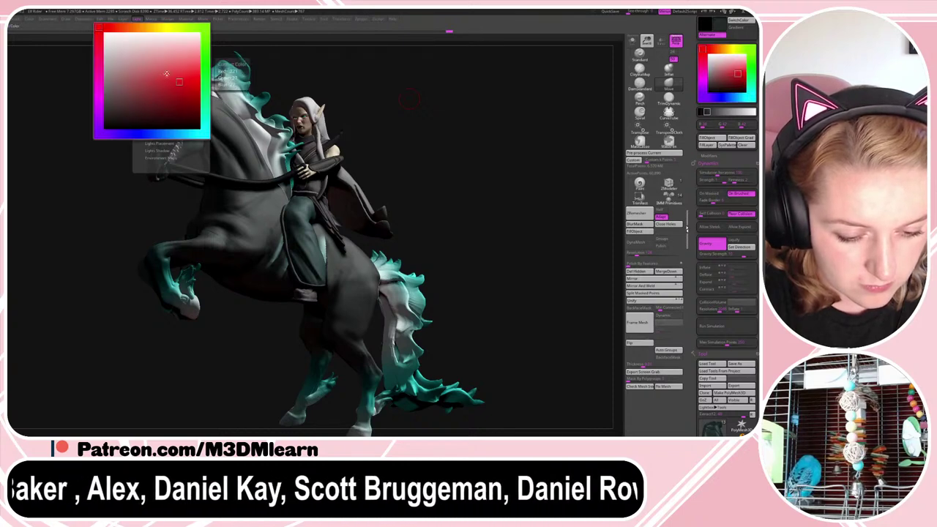
{"action": "left_click", "coordinate": [122, 38]}
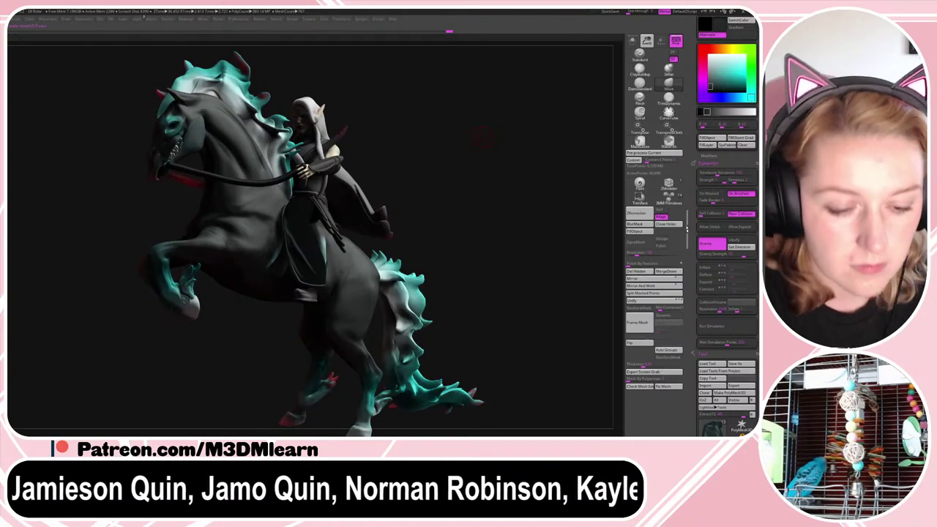
- Select the first light and place it to shine on the model from the upper front side
{"action": "left_click", "coordinate": [138, 19]}
{"action": "left_click", "coordinate": [178, 44]}
{"action": "left_click_drag", "start_coordinate": [167, 43], "coordinate": [154, 42]}
{"action": "left_click", "coordinate": [154, 43]}
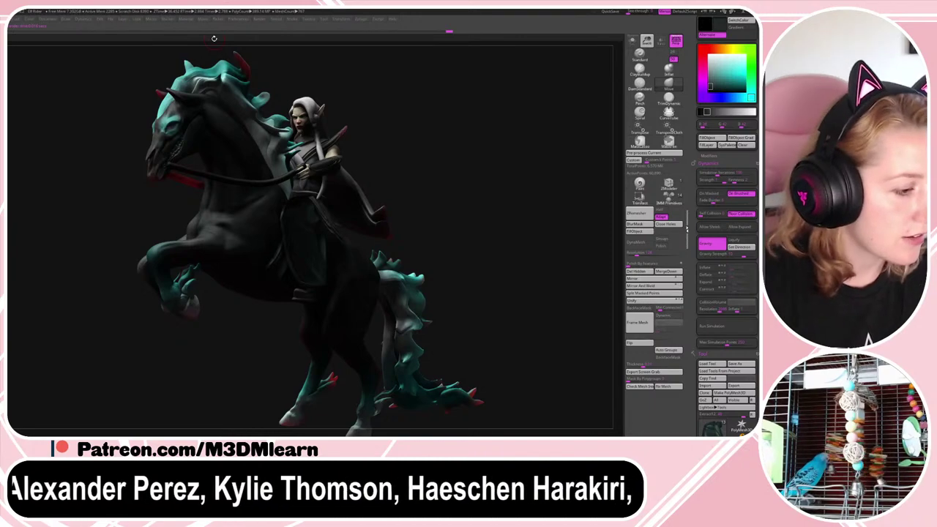
- Brighten the rendered image by reshaping the tone curve in the render adjustments
{"action": "left_click", "coordinate": [276, 20]}
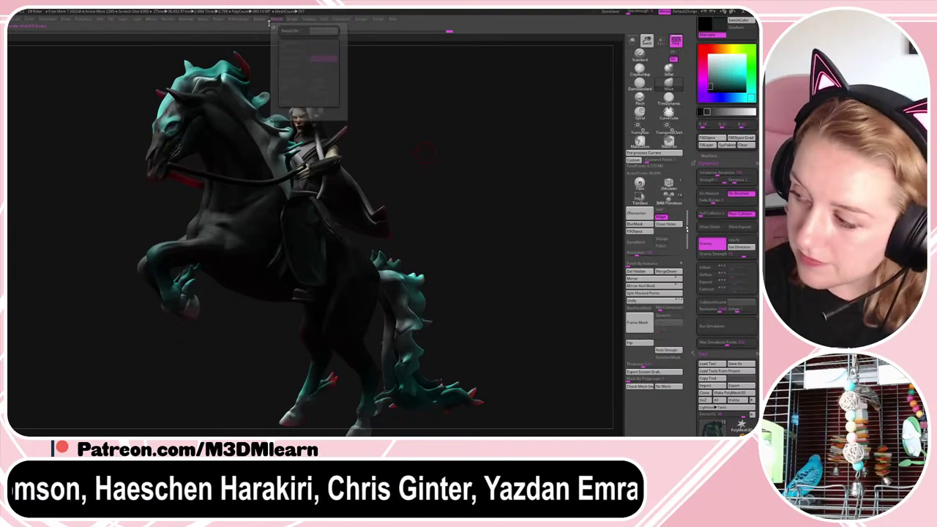
{"action": "left_click", "coordinate": [256, 21]}
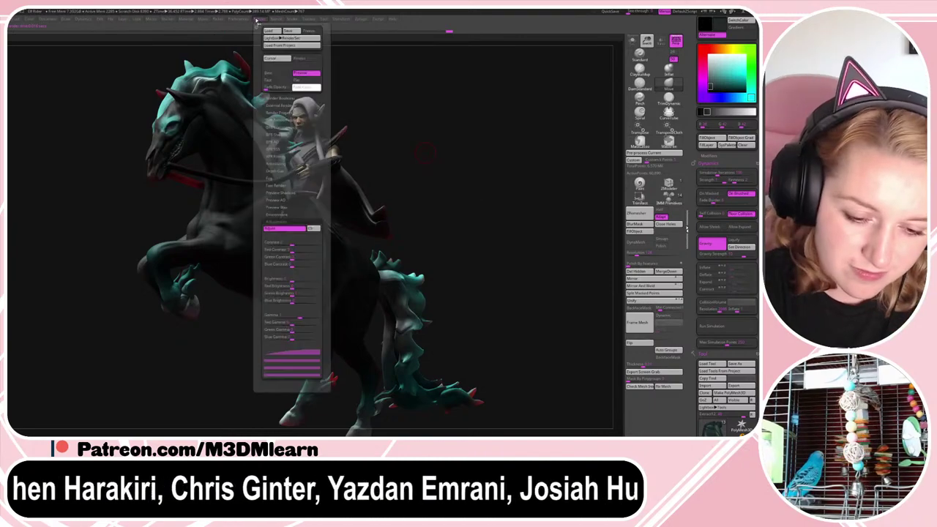
{"action": "left_click", "coordinate": [298, 352]}
{"action": "left_click_drag", "start_coordinate": [287, 365], "coordinate": [280, 356]}
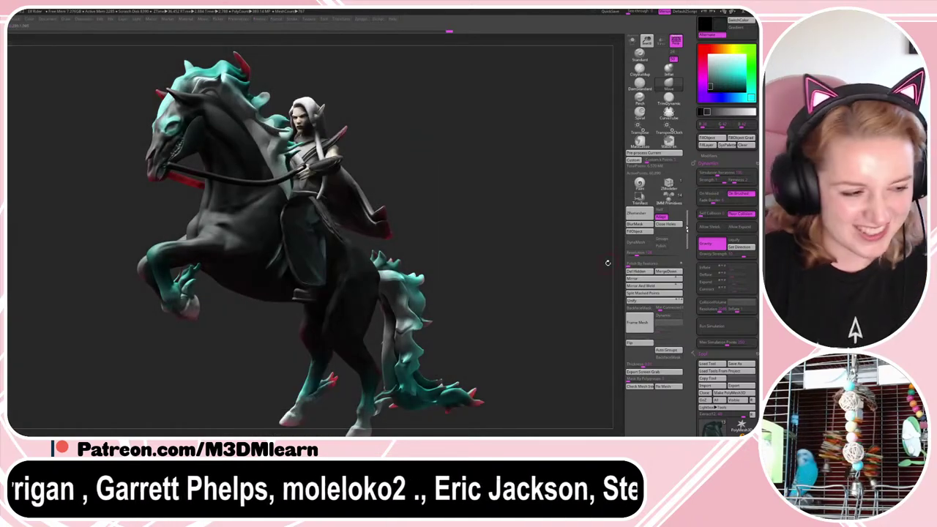